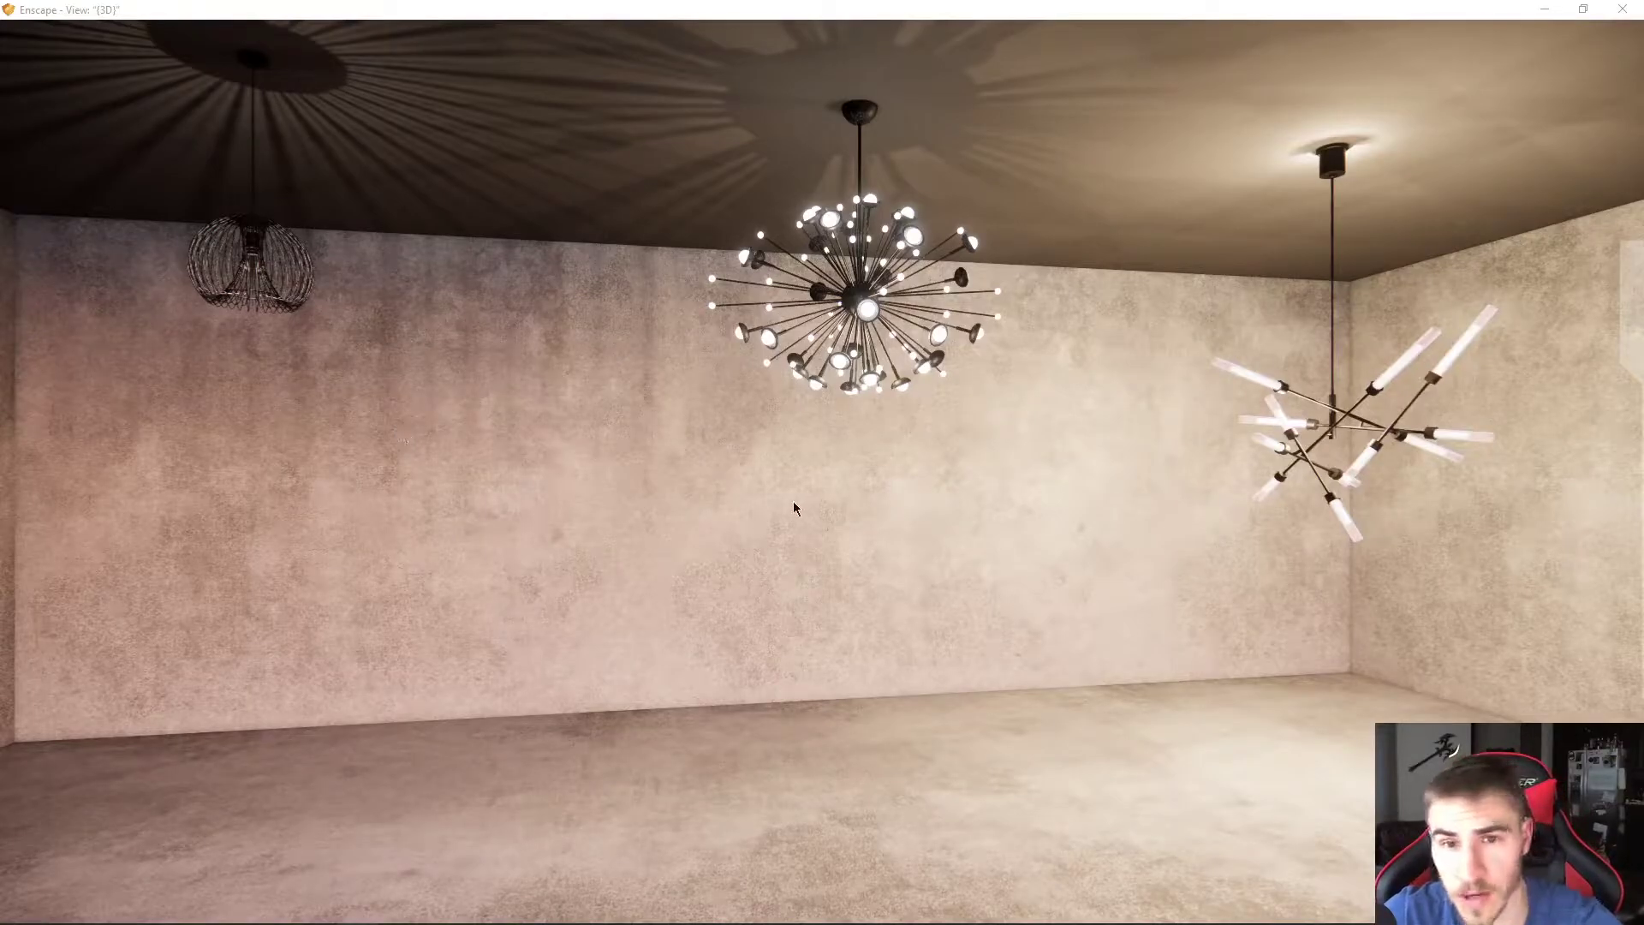
# Switch from the Enscape render window back to the Revit ceiling plan with its Visual Settings
pyautogui.moveTo(231, 908)
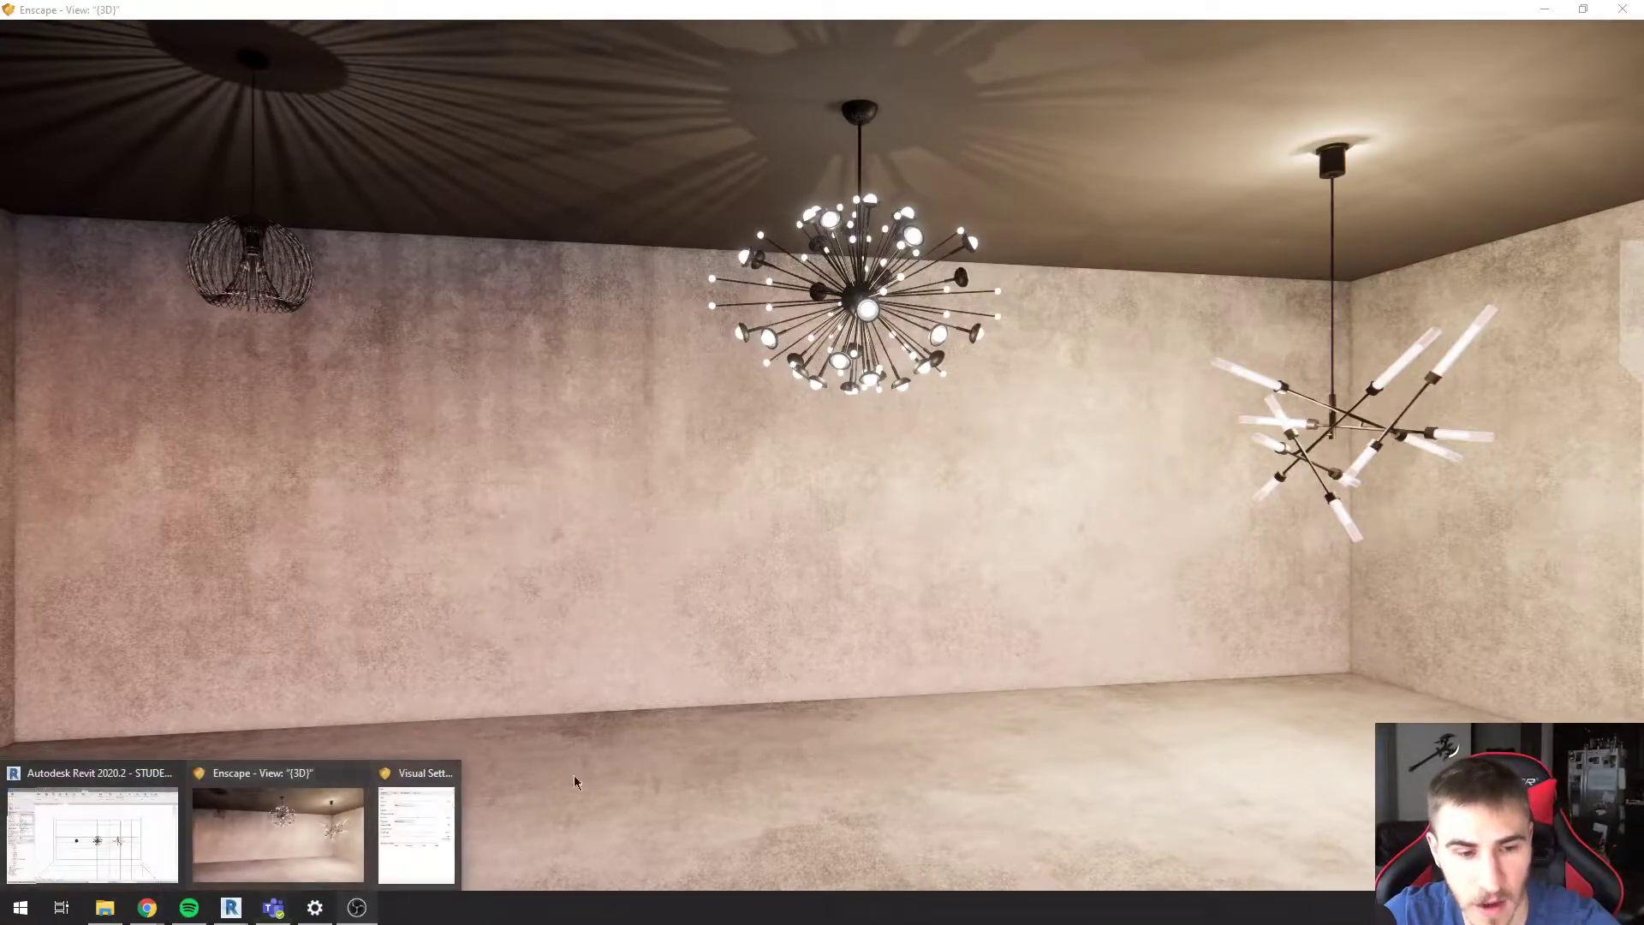
pyautogui.hotkey('alt', 'Tab')
pyautogui.hotkey('alt', 'Tab')
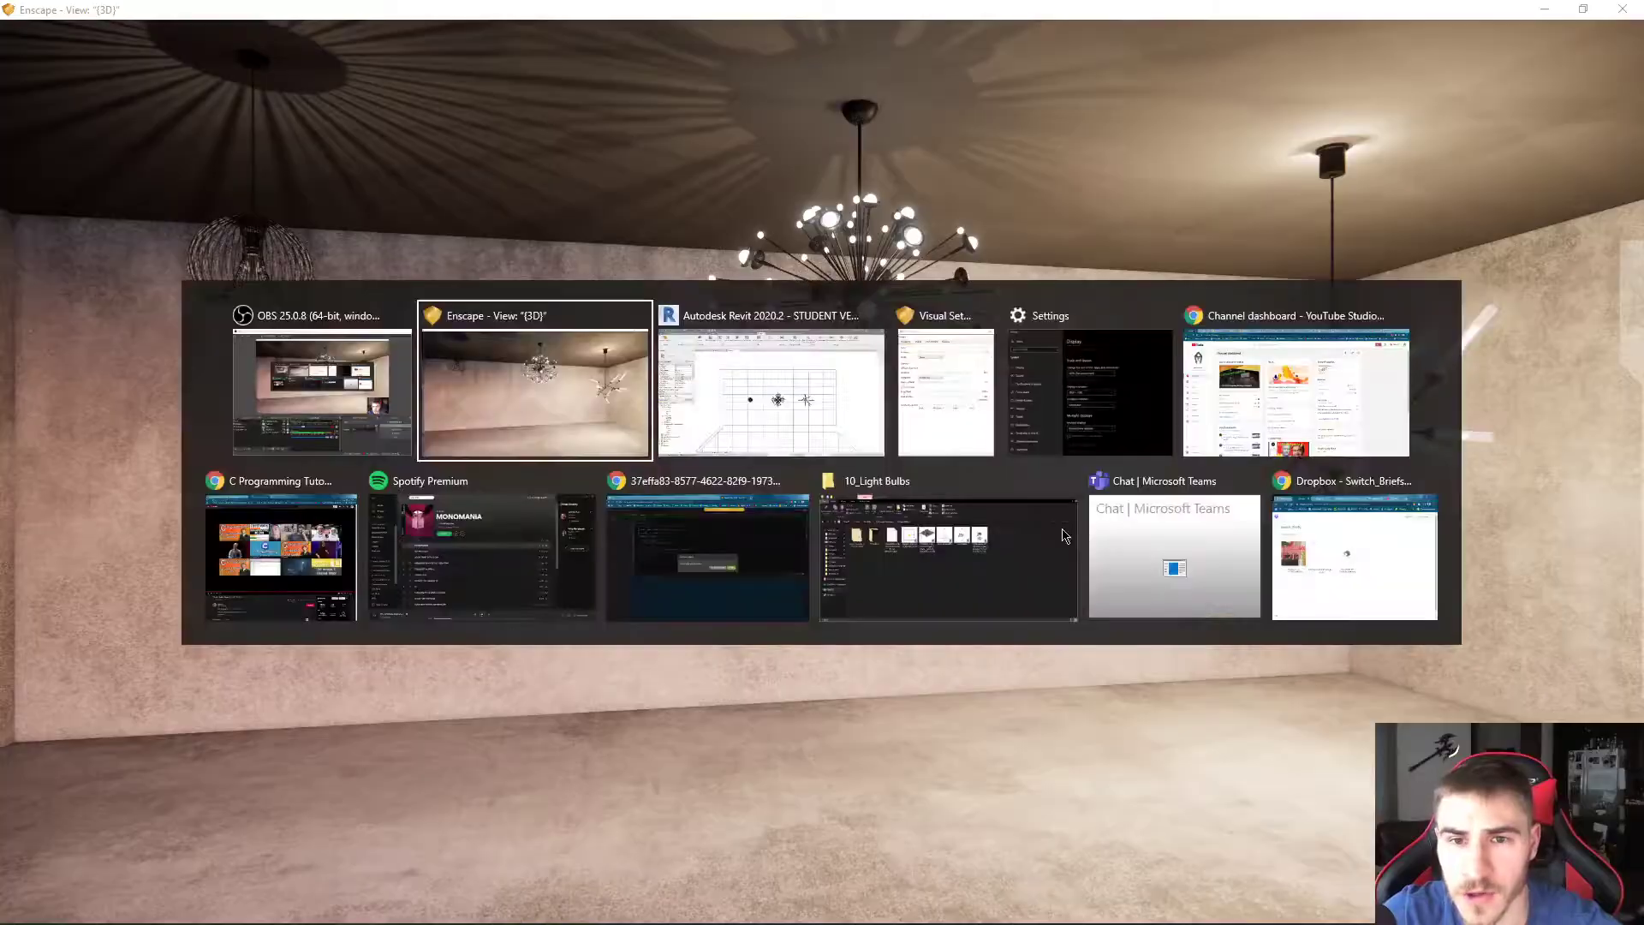
pyautogui.hotkey('alt', 'Tab')
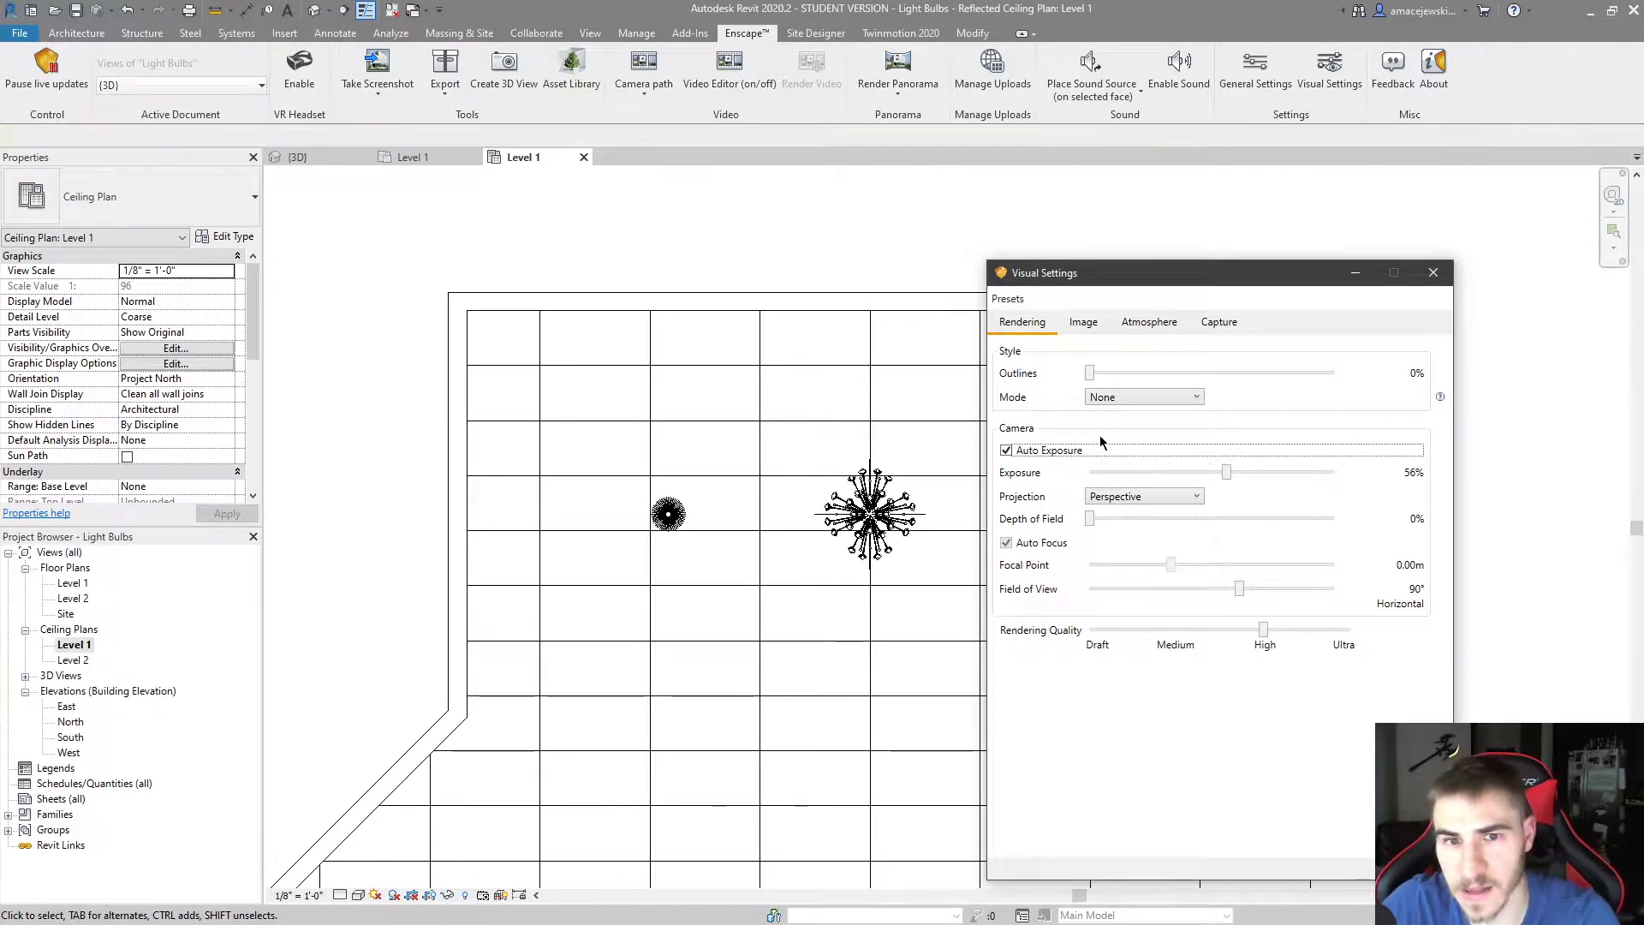
# Move the Visual Settings window aside and uncheck Auto Exposure on its Rendering tab
pyautogui.moveTo(1155, 272); pyautogui.dragTo(1315, 269)
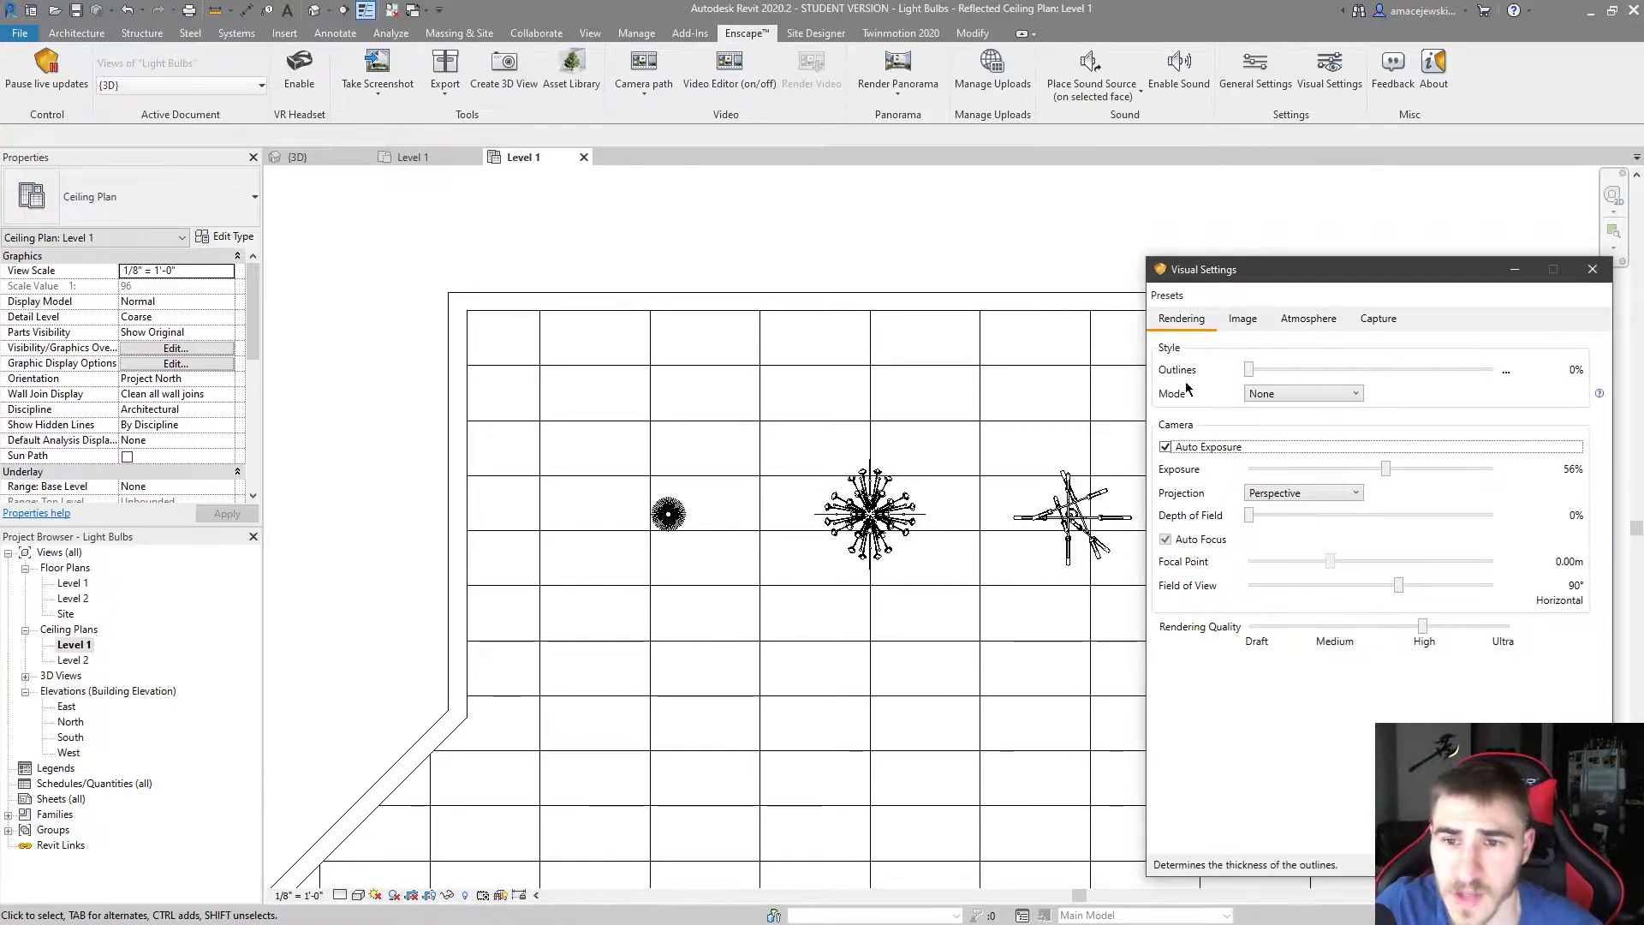
pyautogui.click(1197, 448)
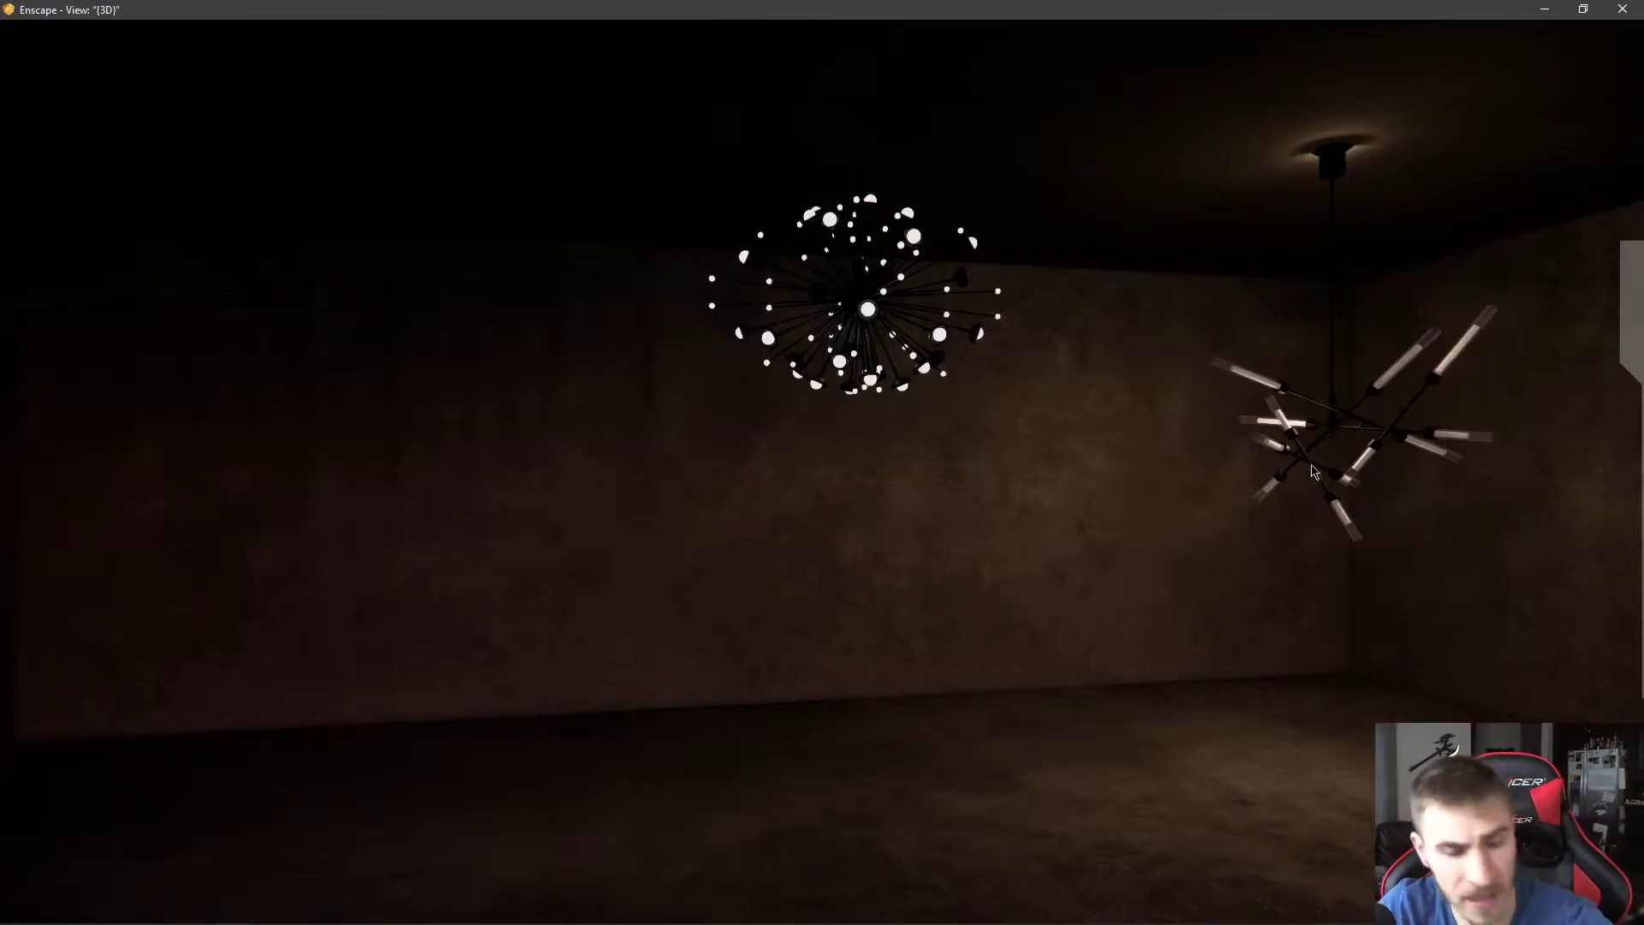
# Fly the Enscape camera toward the chandelier and room corner, expand saved views, then return to Revit
pyautogui.hotkey('alt', 'Tab')
pyautogui.moveTo(605, 538); pyautogui.dragTo(325, 504)
pyautogui.press('w')
pyautogui.press('w')
pyautogui.press('w')
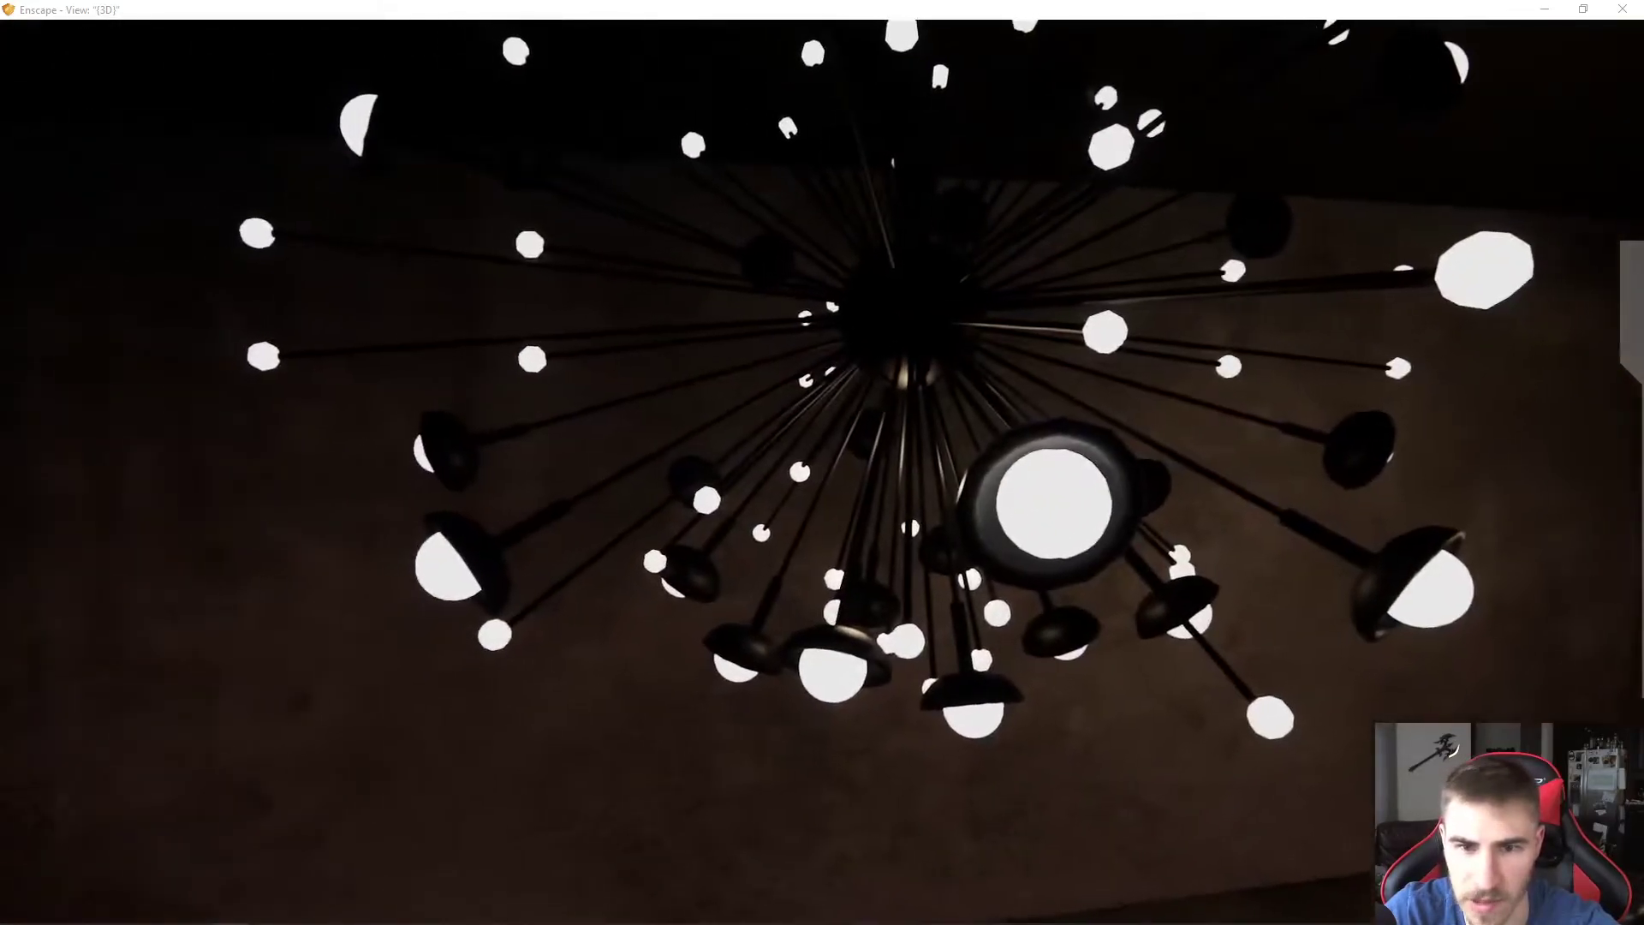
pyautogui.press('w')
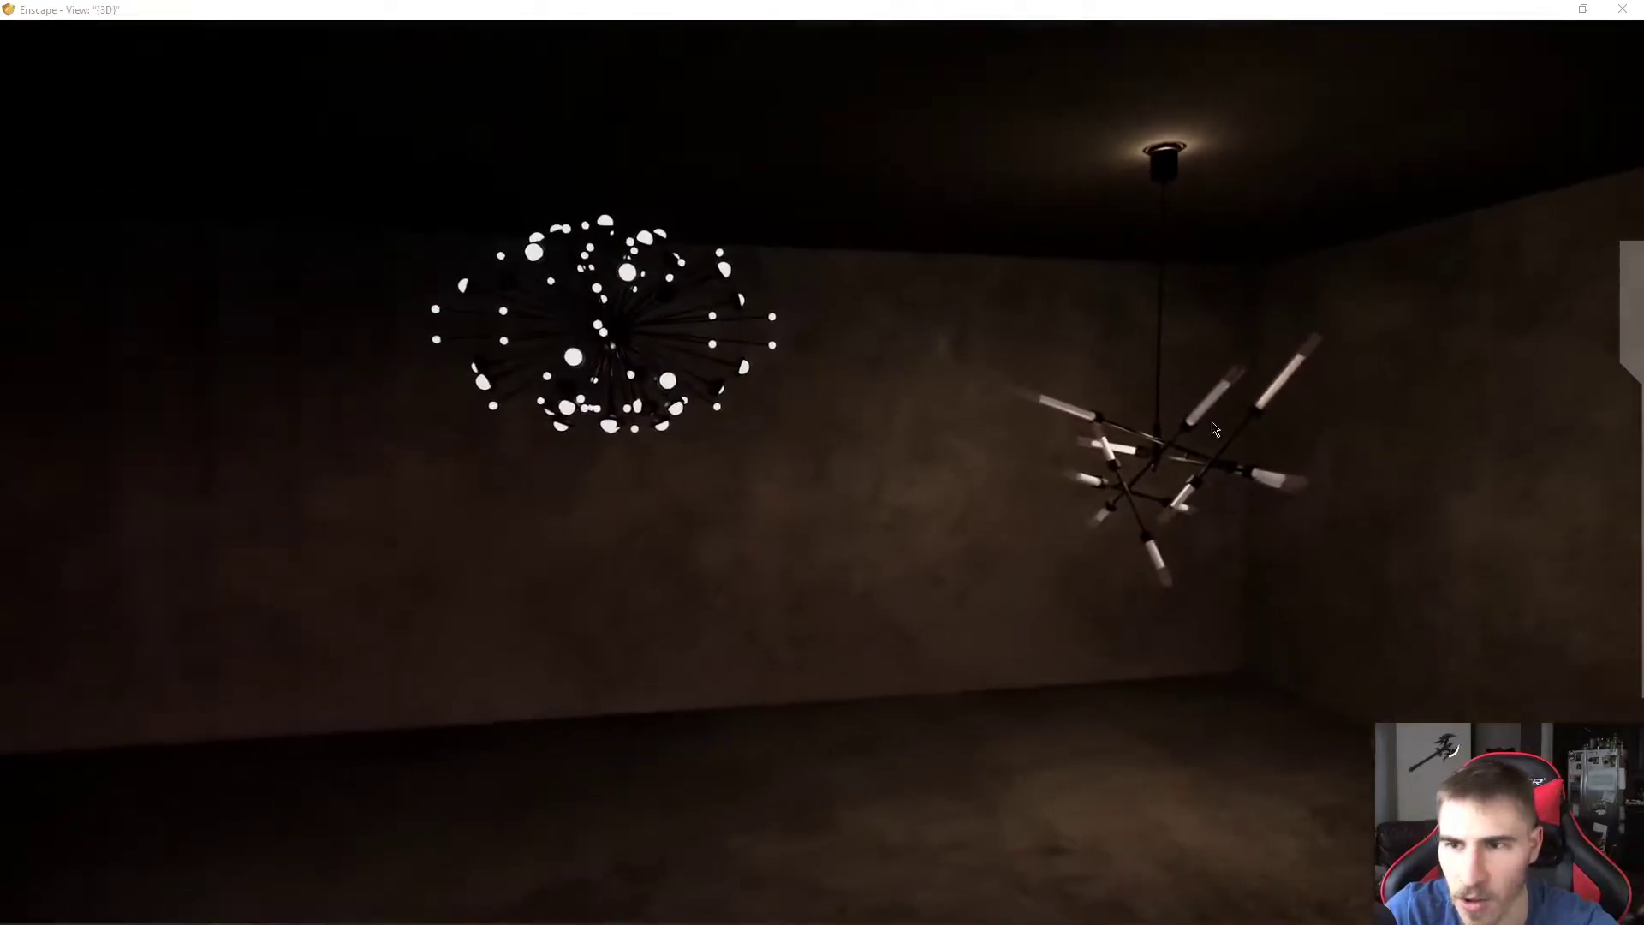
pyautogui.click(1635, 328)
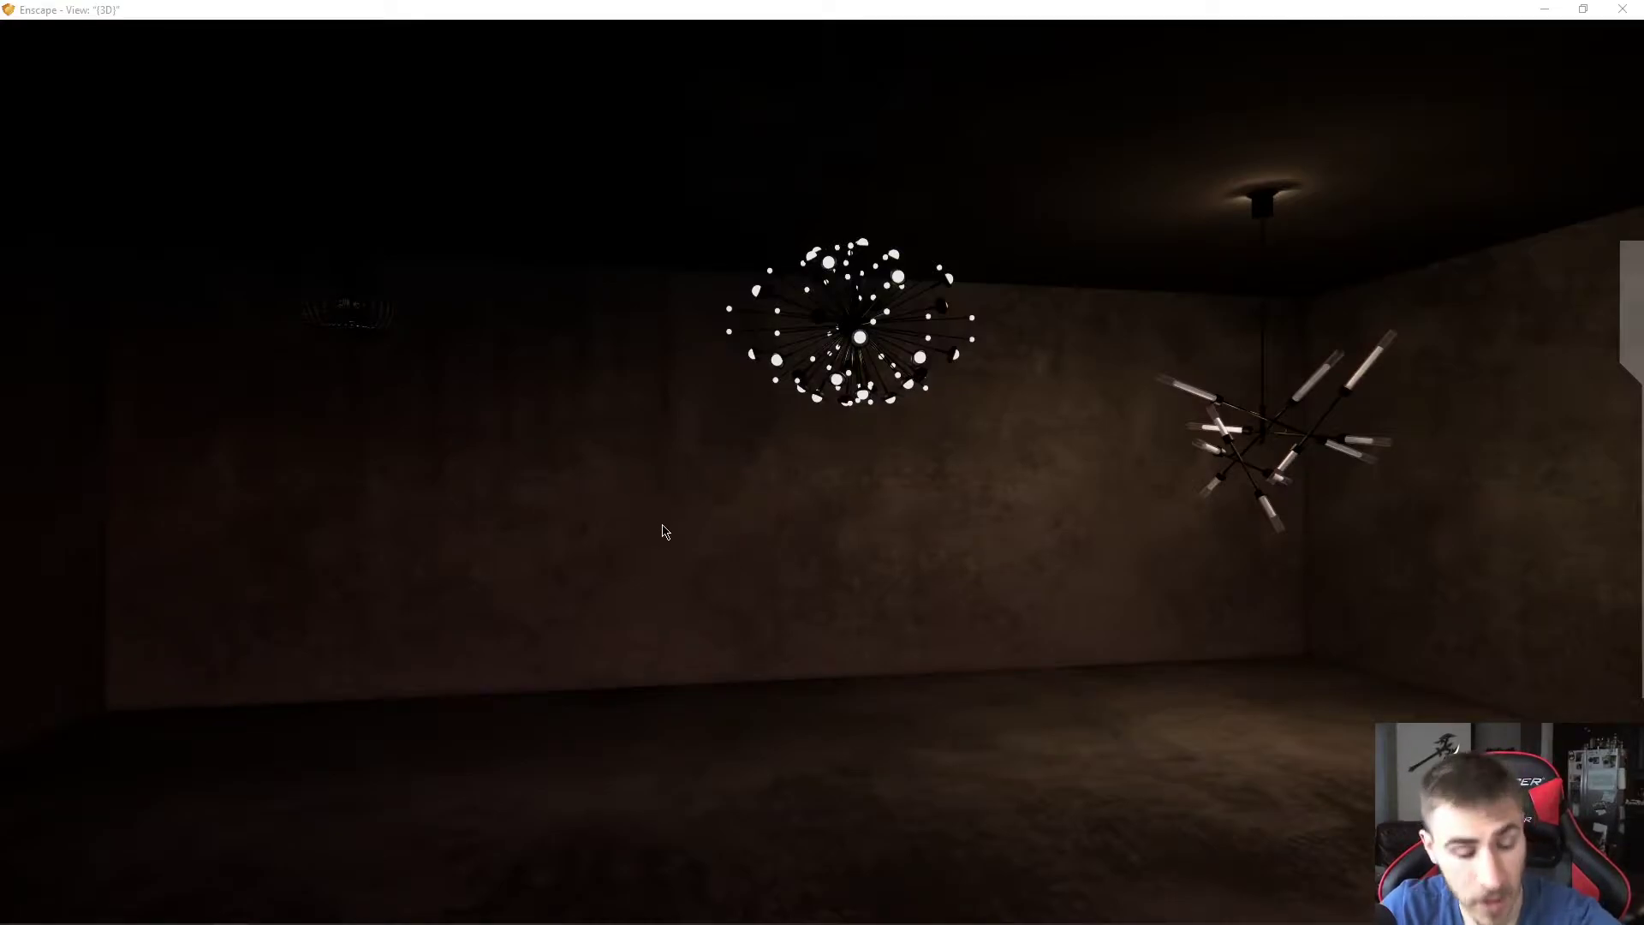
pyautogui.hotkey('alt', 'Tab')
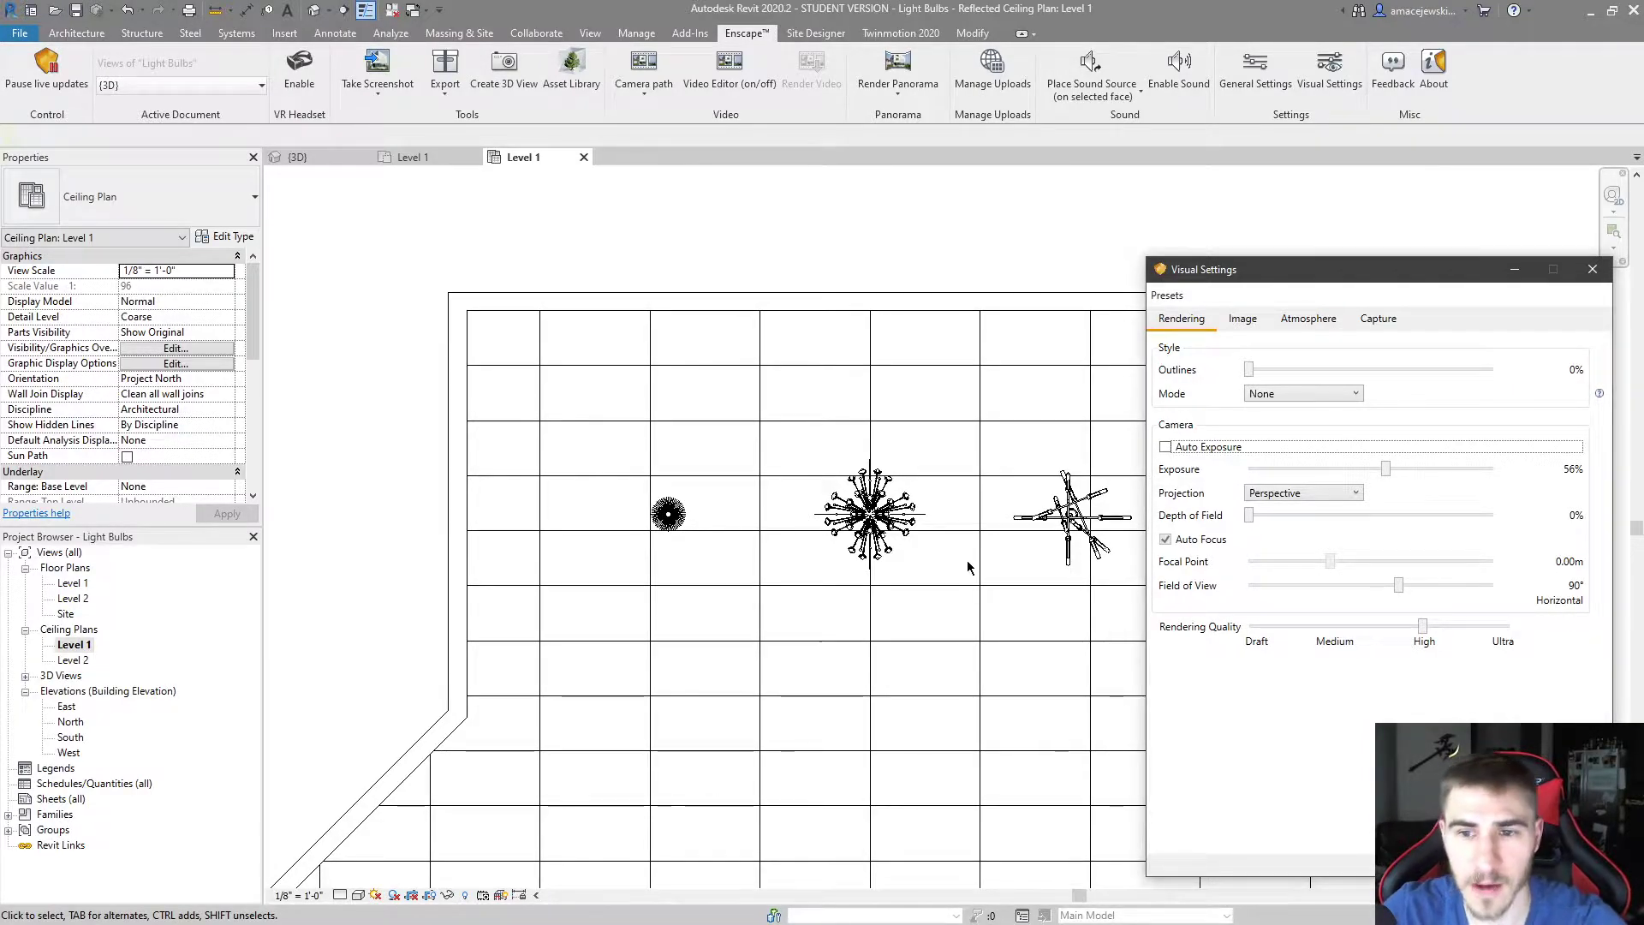
# Minimize Visual Settings, open the copper wire pendant's family, and zoom around its shade and bulb
pyautogui.click(1514, 269)
pyautogui.click(669, 514)
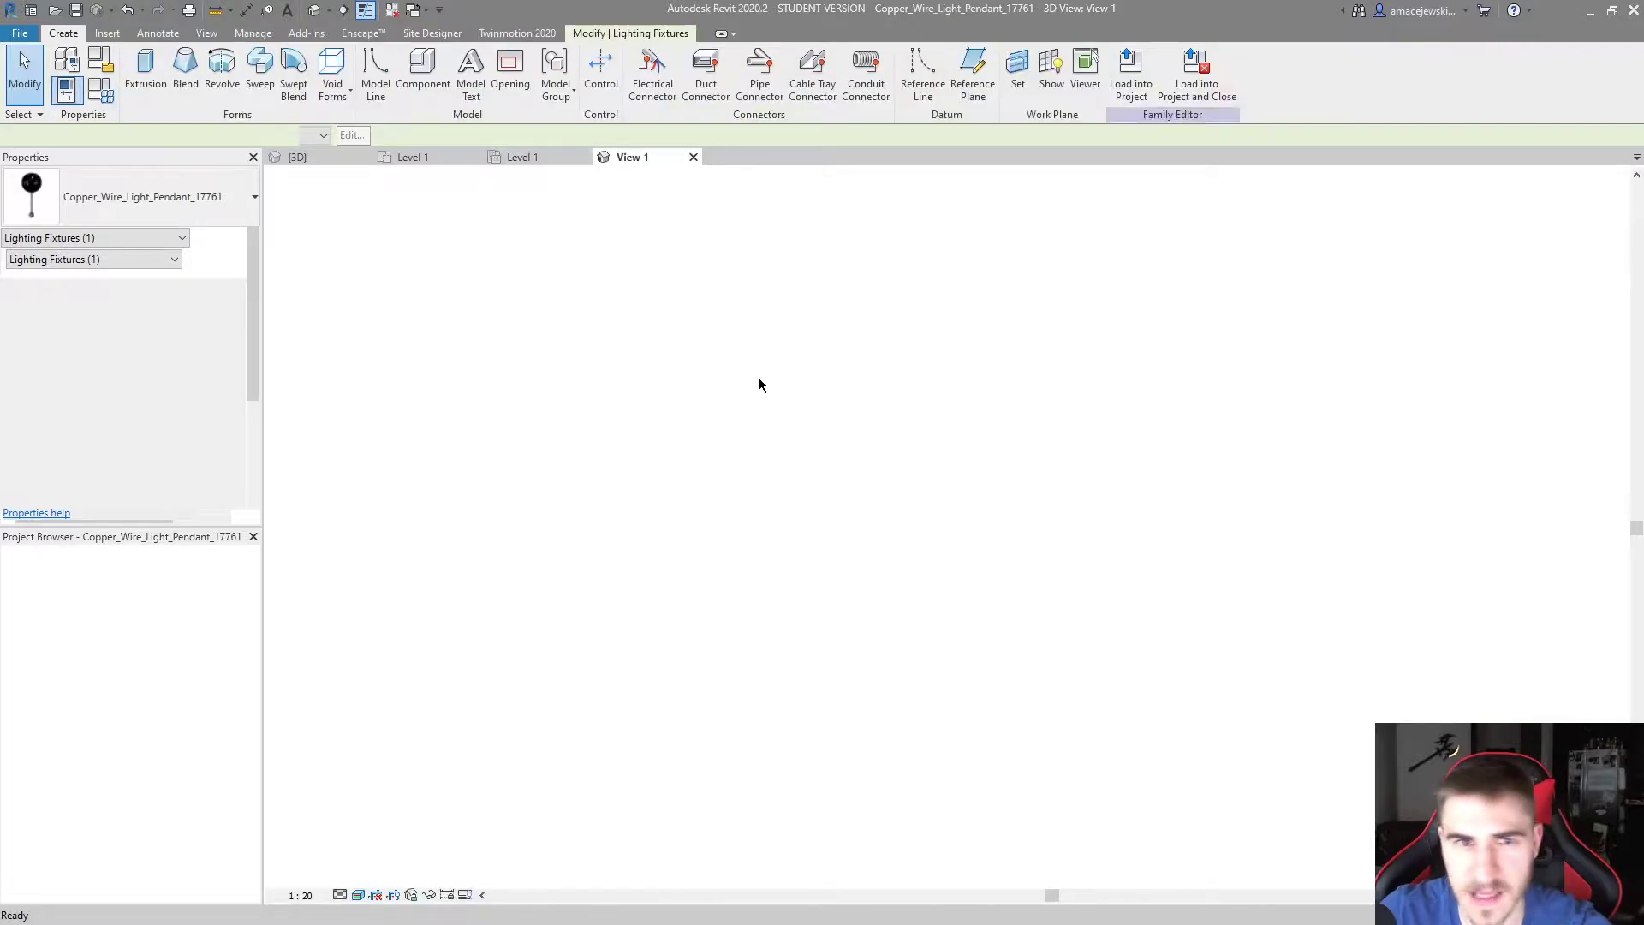
pyautogui.scroll(8, 946, 444)
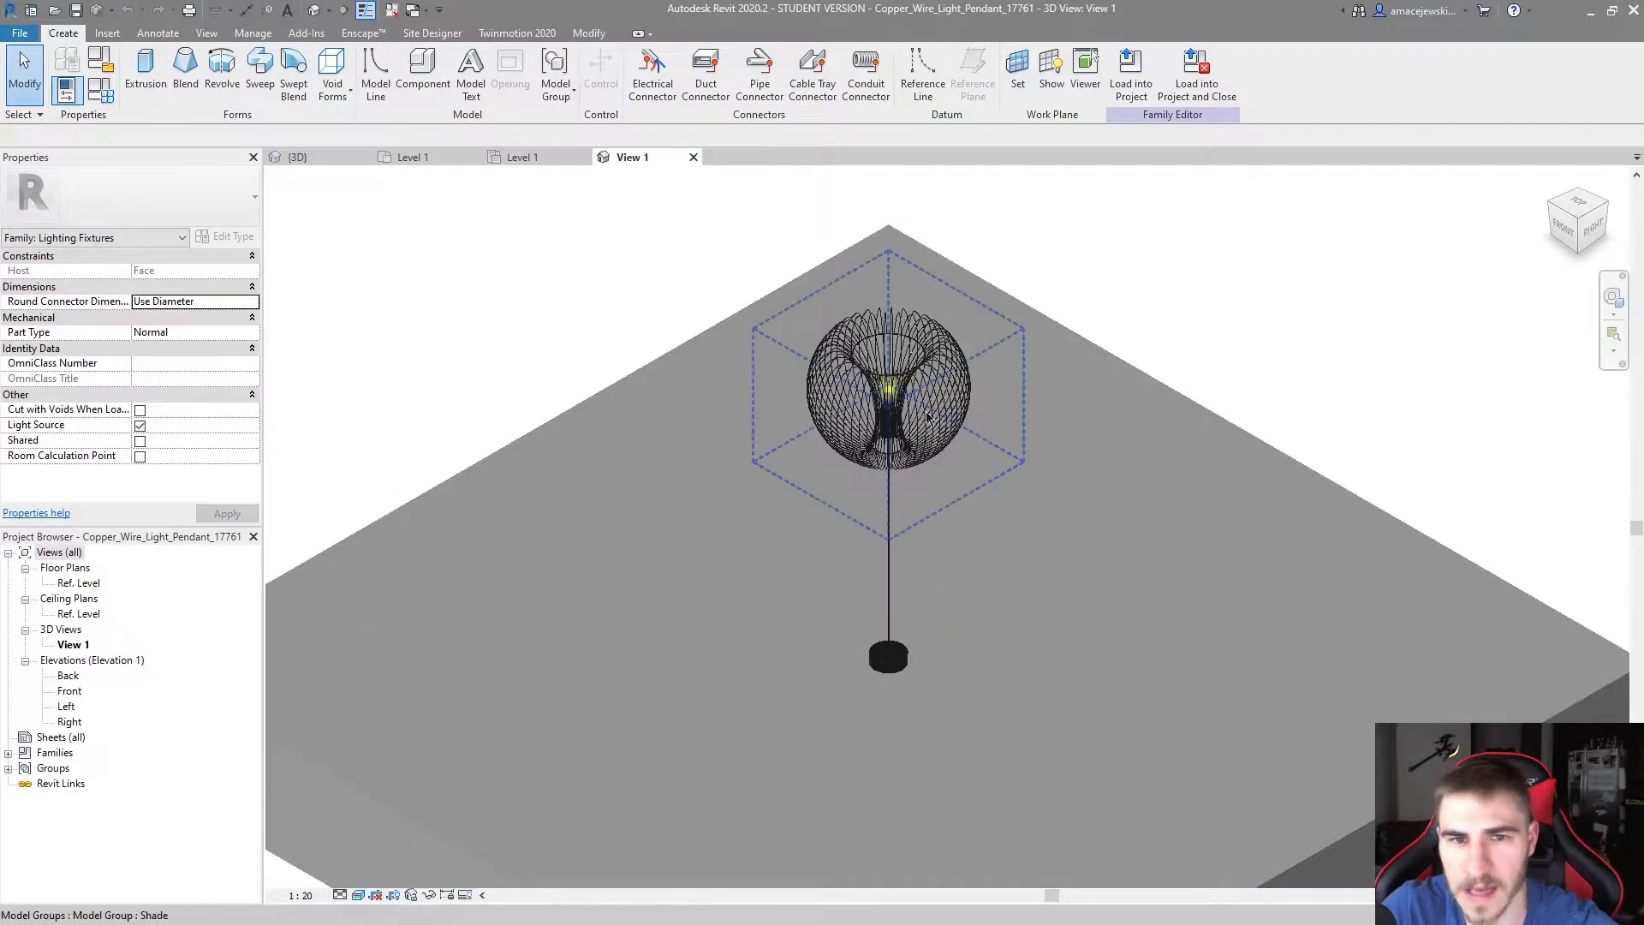
pyautogui.scroll(3, 811, 390)
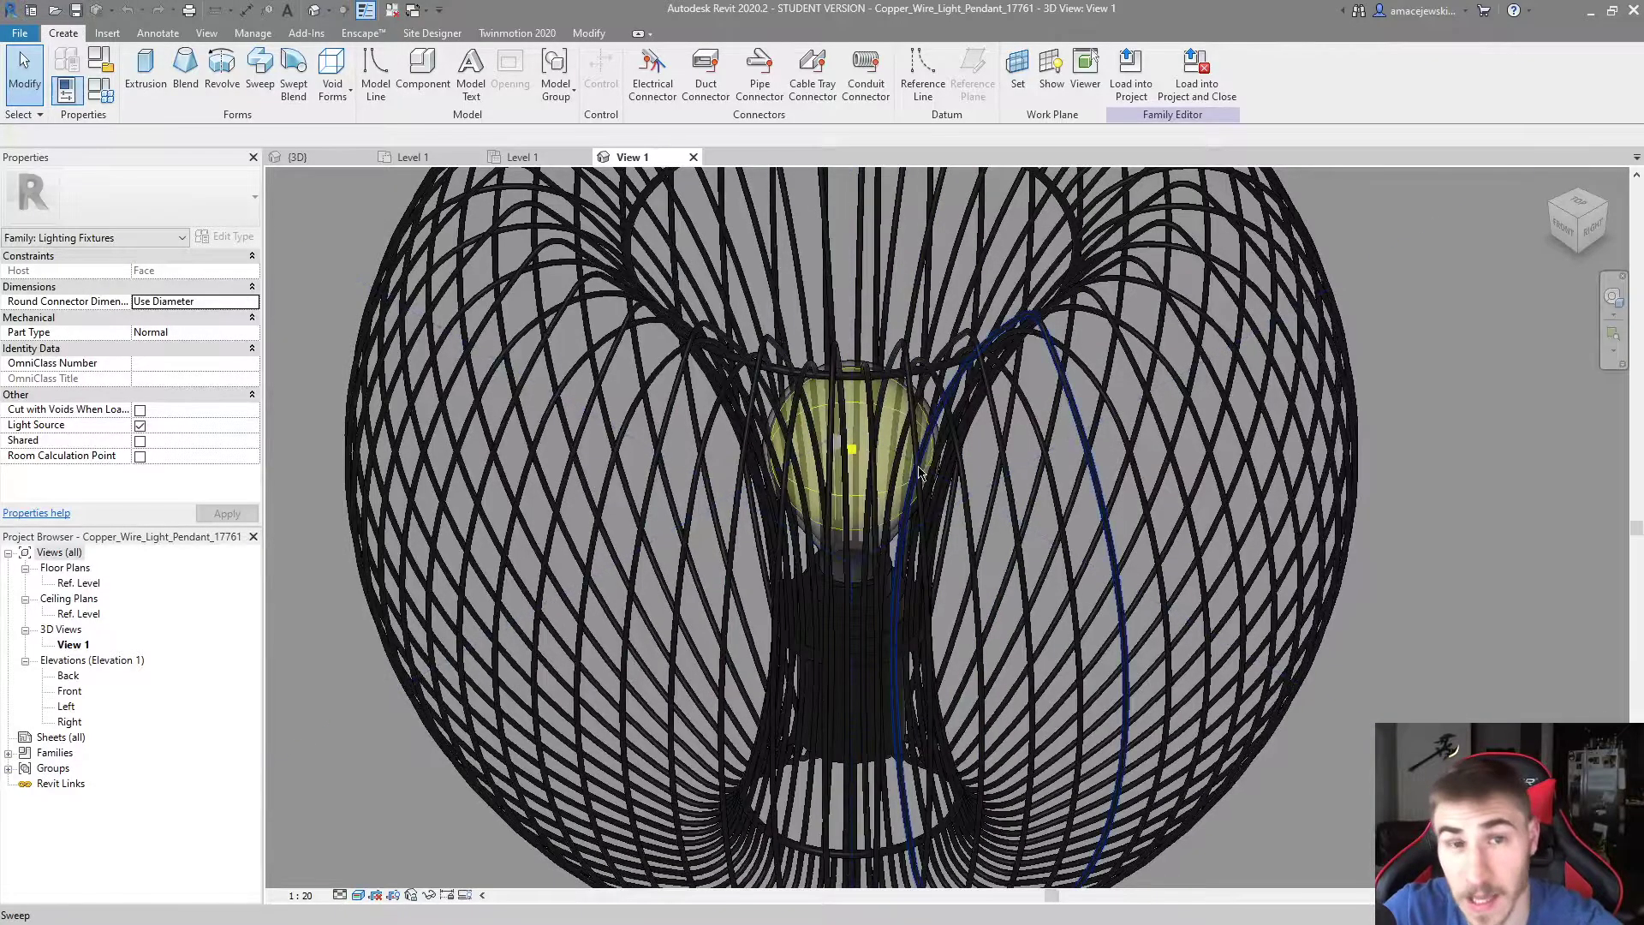
pyautogui.scroll(-10, 641, 429)
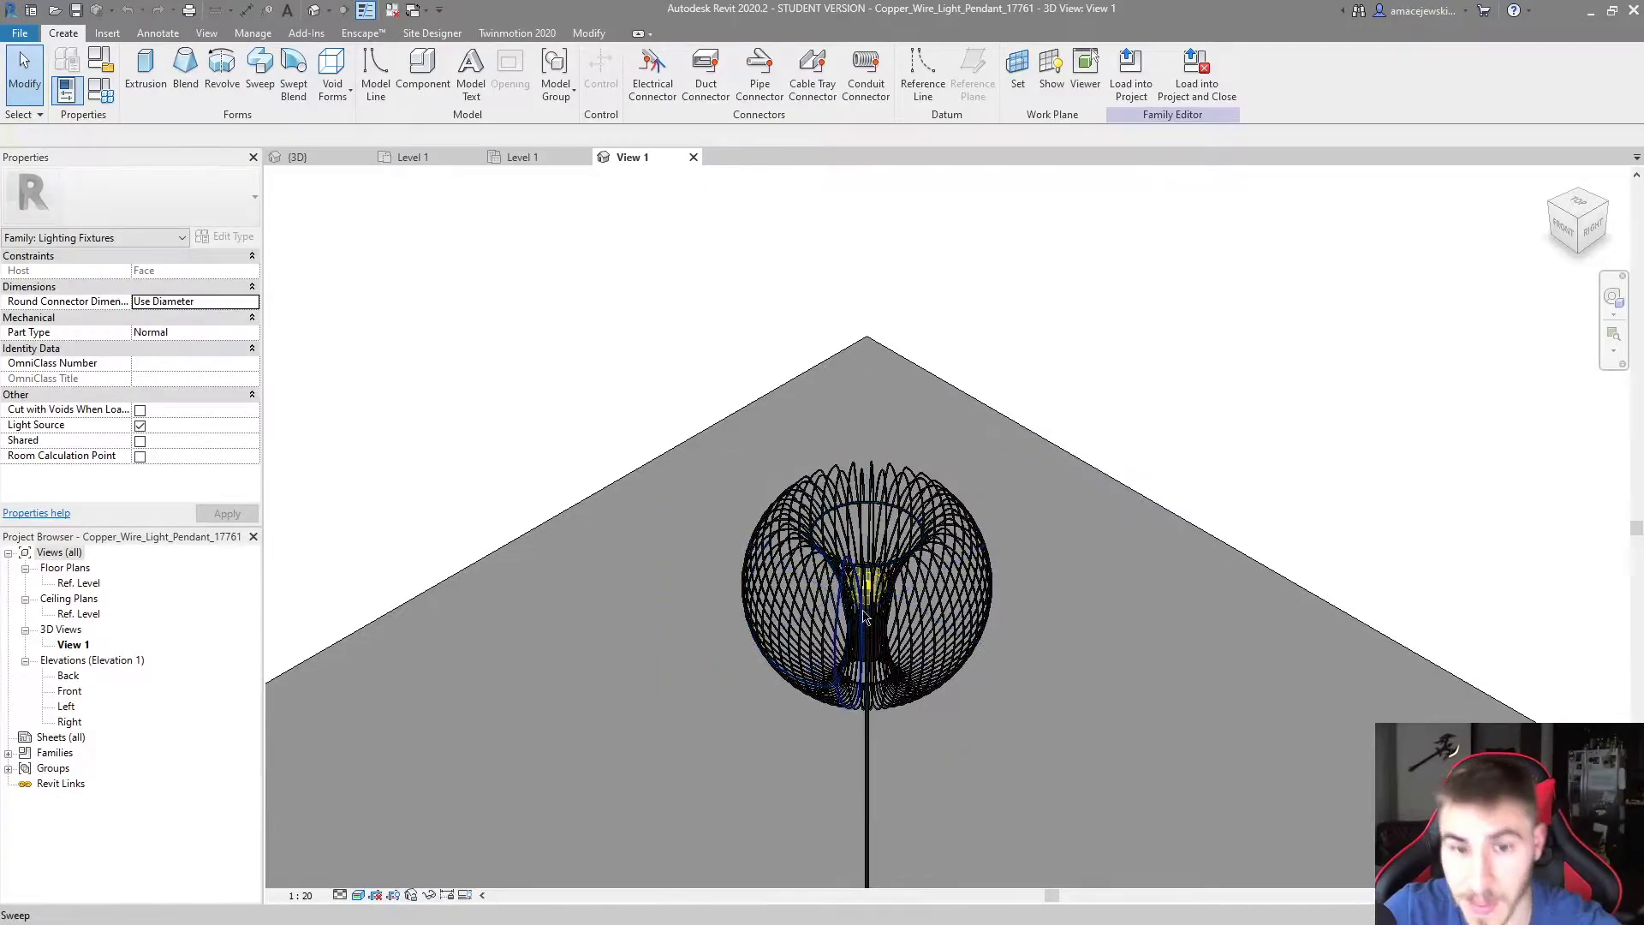
pyautogui.scroll(2, 848, 600)
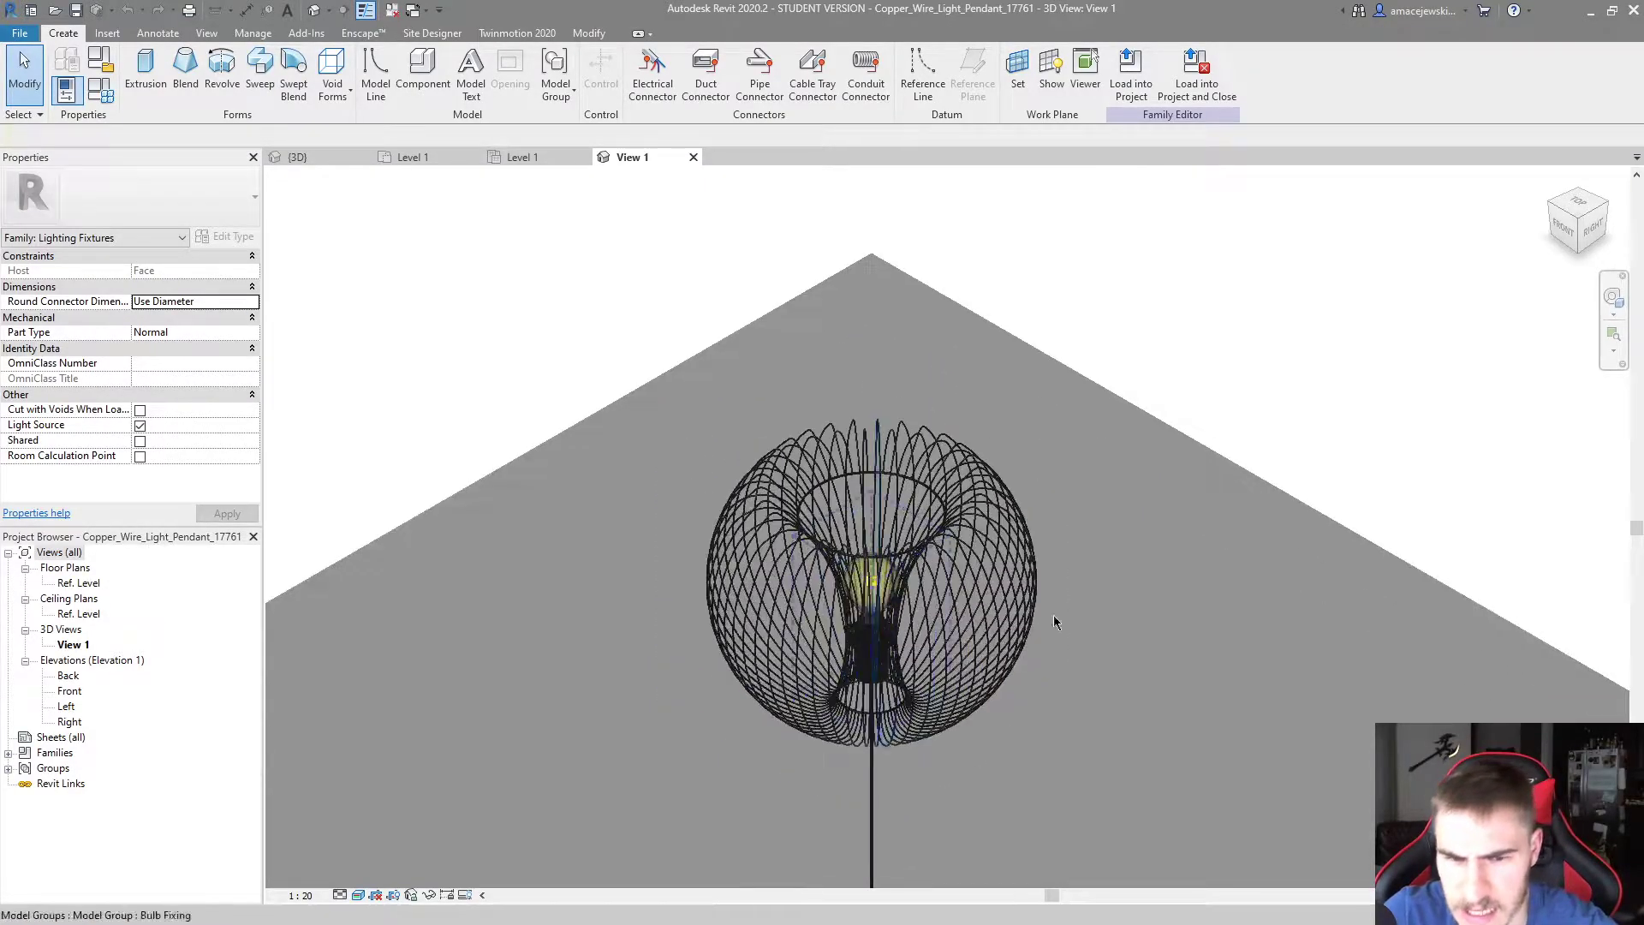
# Select the Bulb Fixing group inside the pendant and enter group edit mode
pyautogui.click(981, 609)
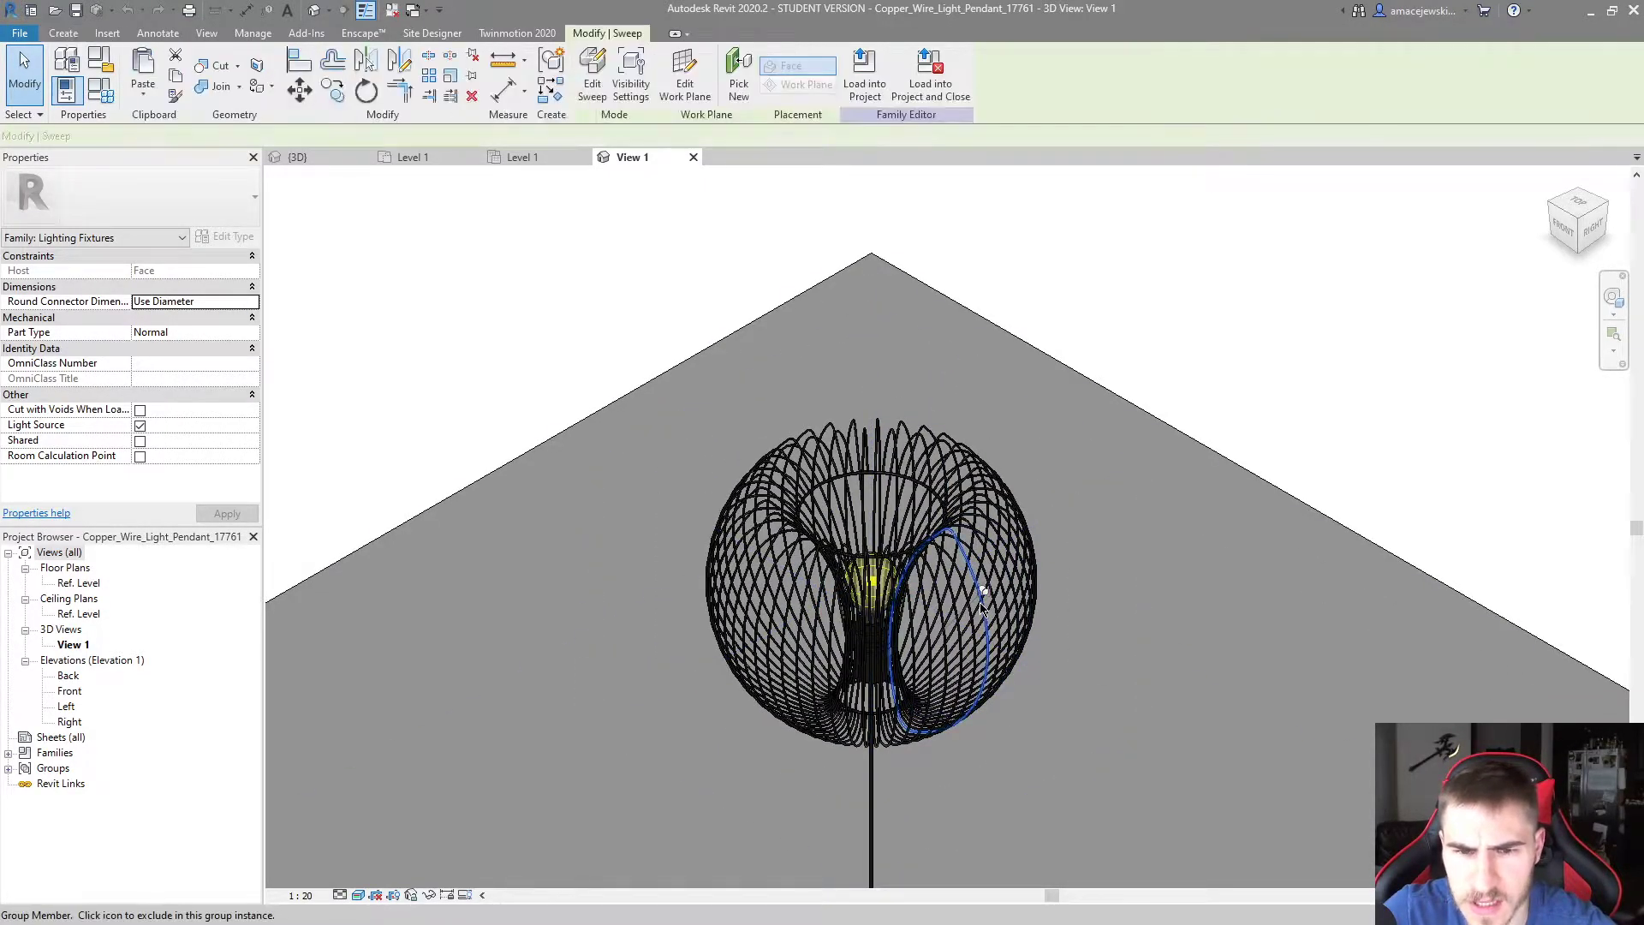
pyautogui.click(1258, 400)
pyautogui.click(929, 481)
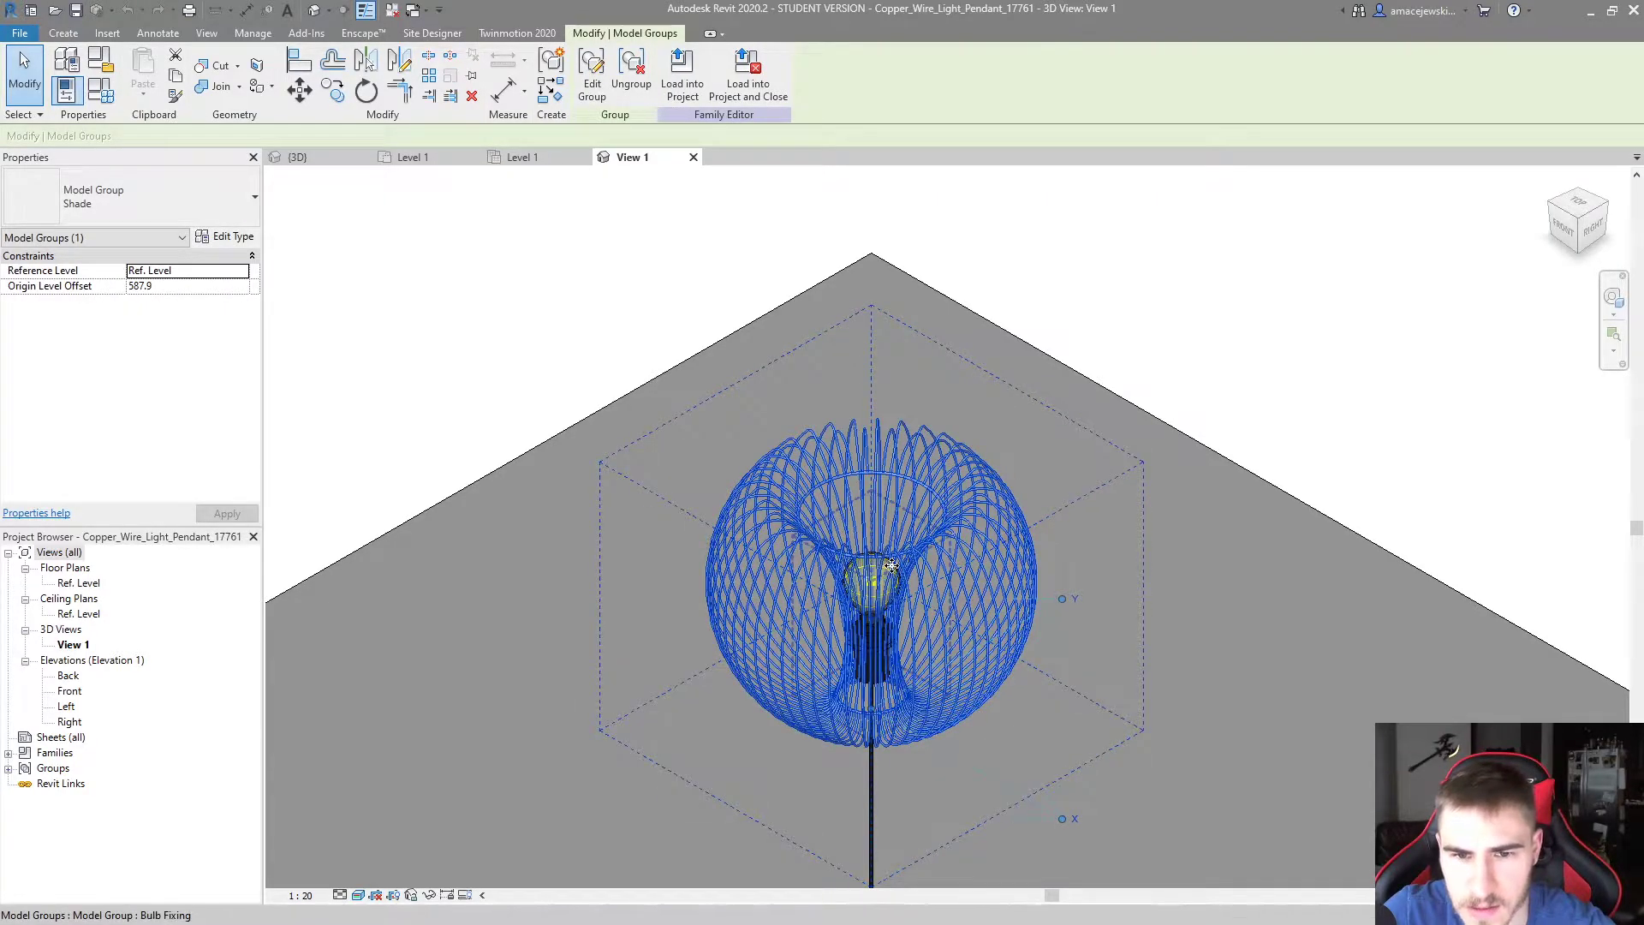
pyautogui.click(868, 621)
pyautogui.scroll(3, 868, 621)
pyautogui.click(591, 83)
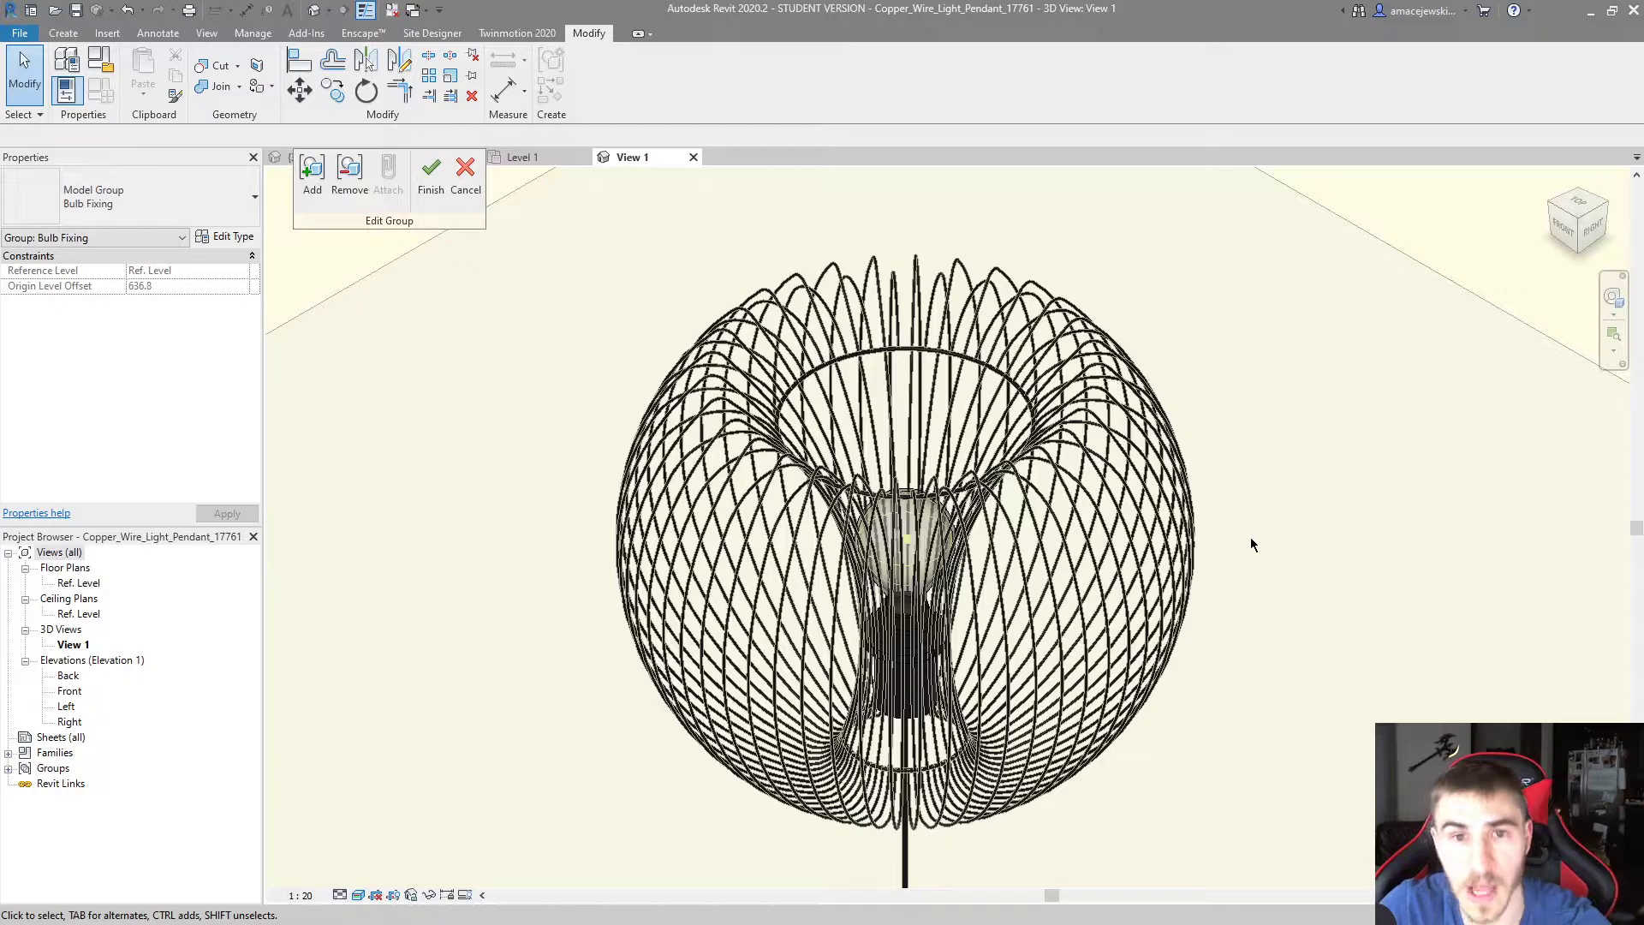
# Link the bulb's material to the Bulb parameter, deselect it, and finish the group edit
pyautogui.moveTo(1148, 388); pyautogui.dragTo(830, 642)
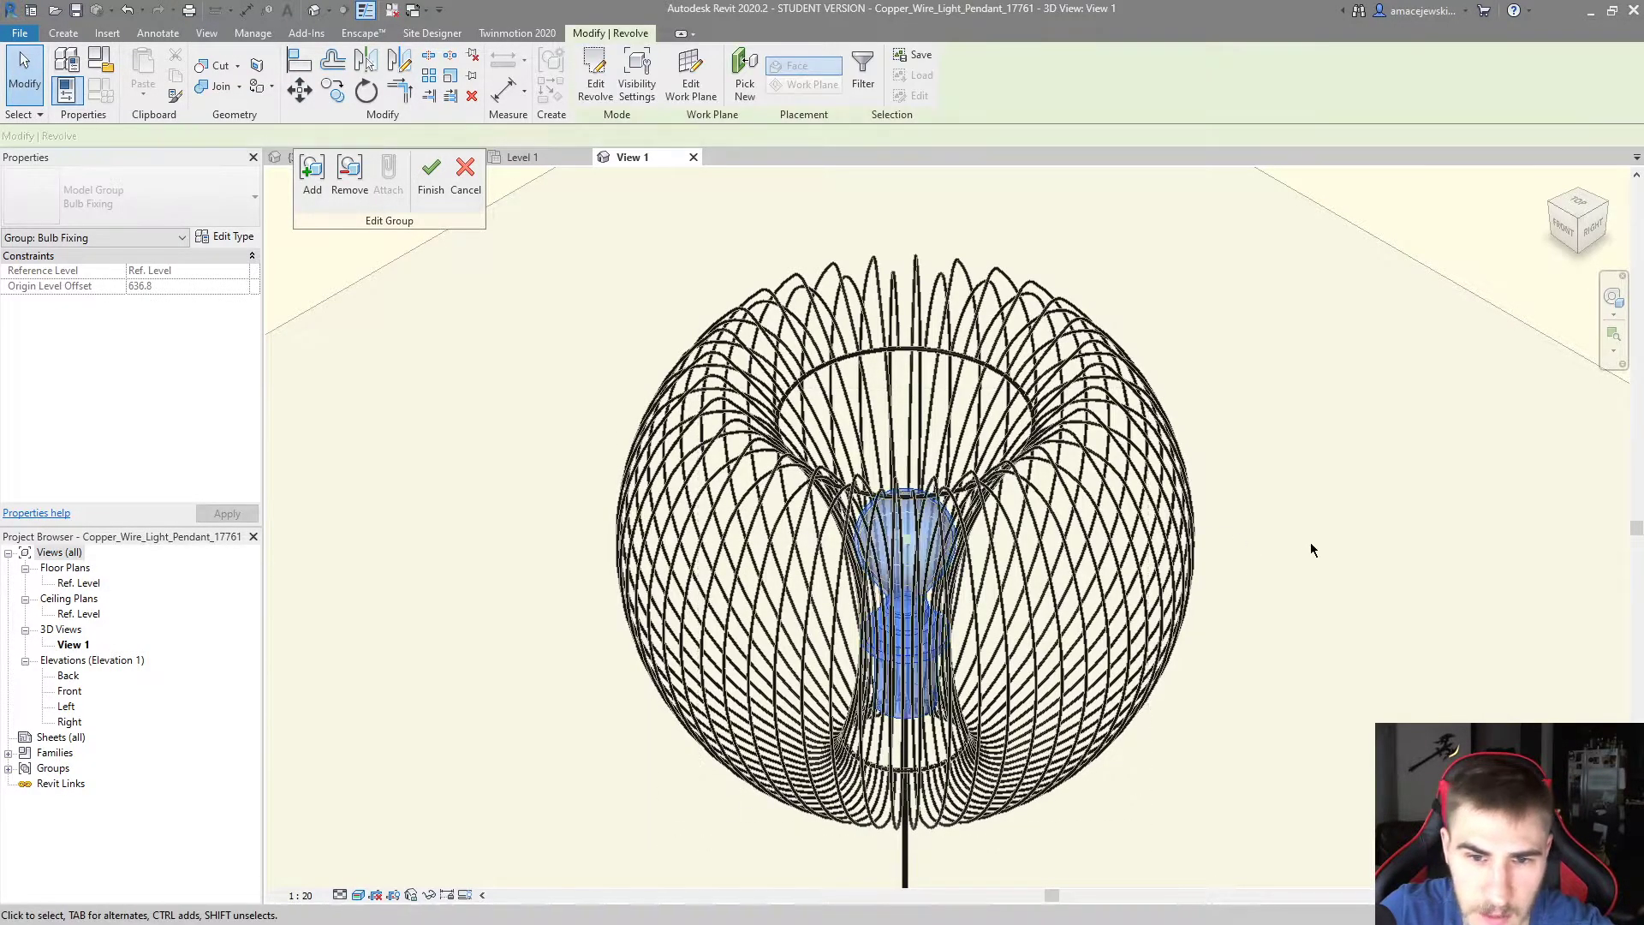
pyautogui.scroll(3, 959, 553)
pyautogui.click(888, 526)
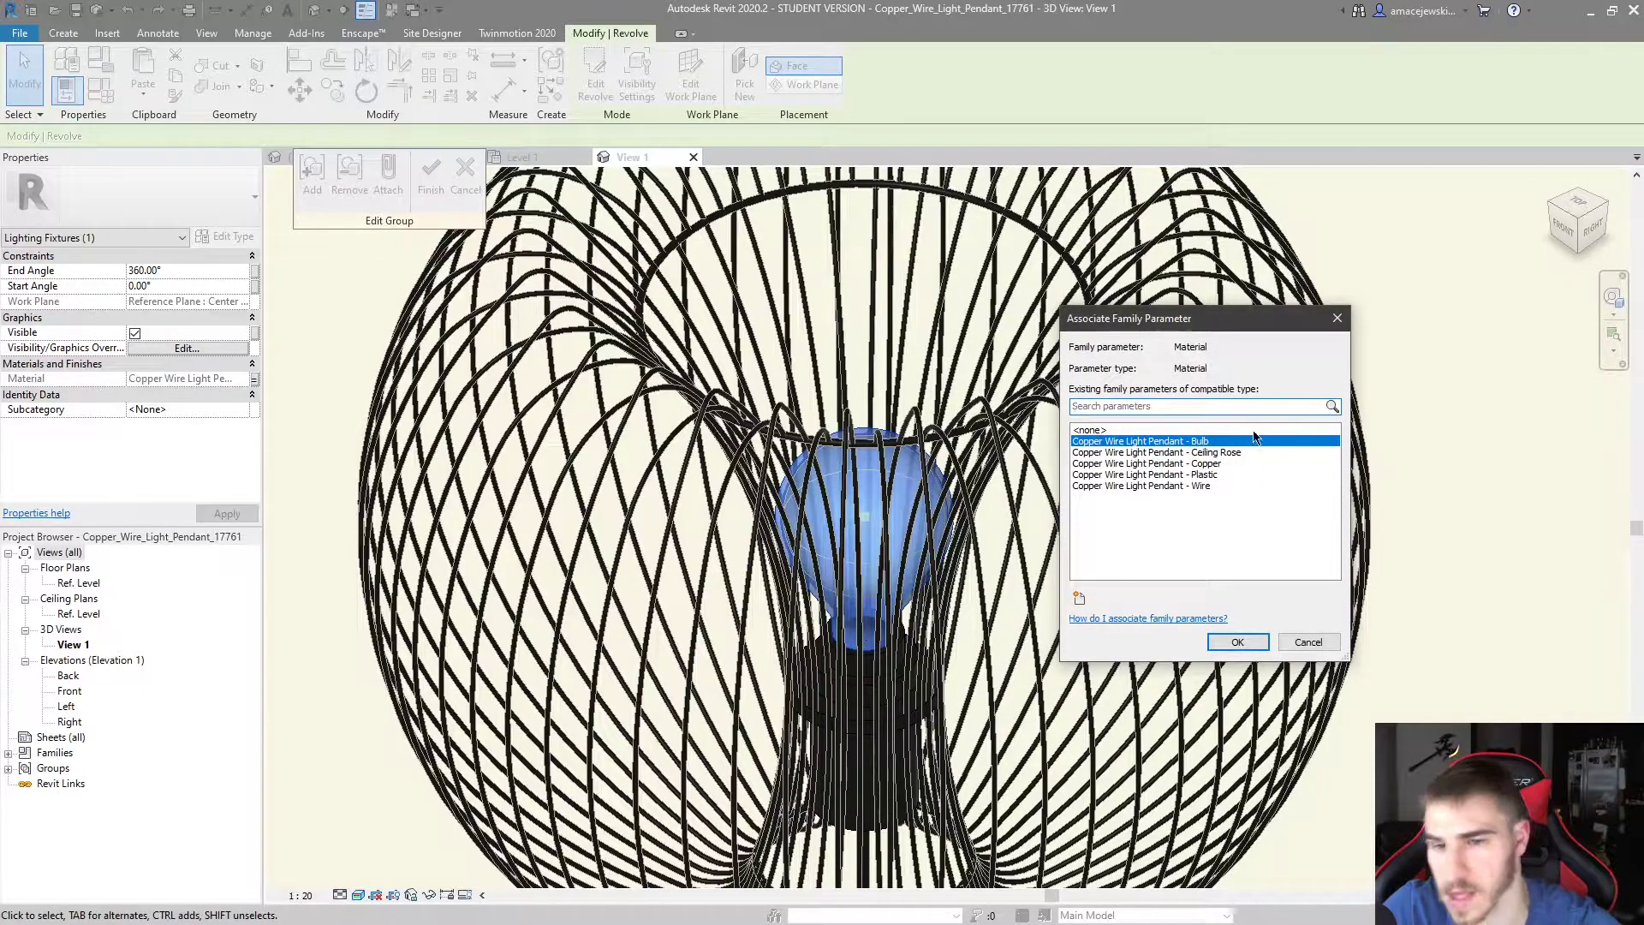
pyautogui.click(1307, 642)
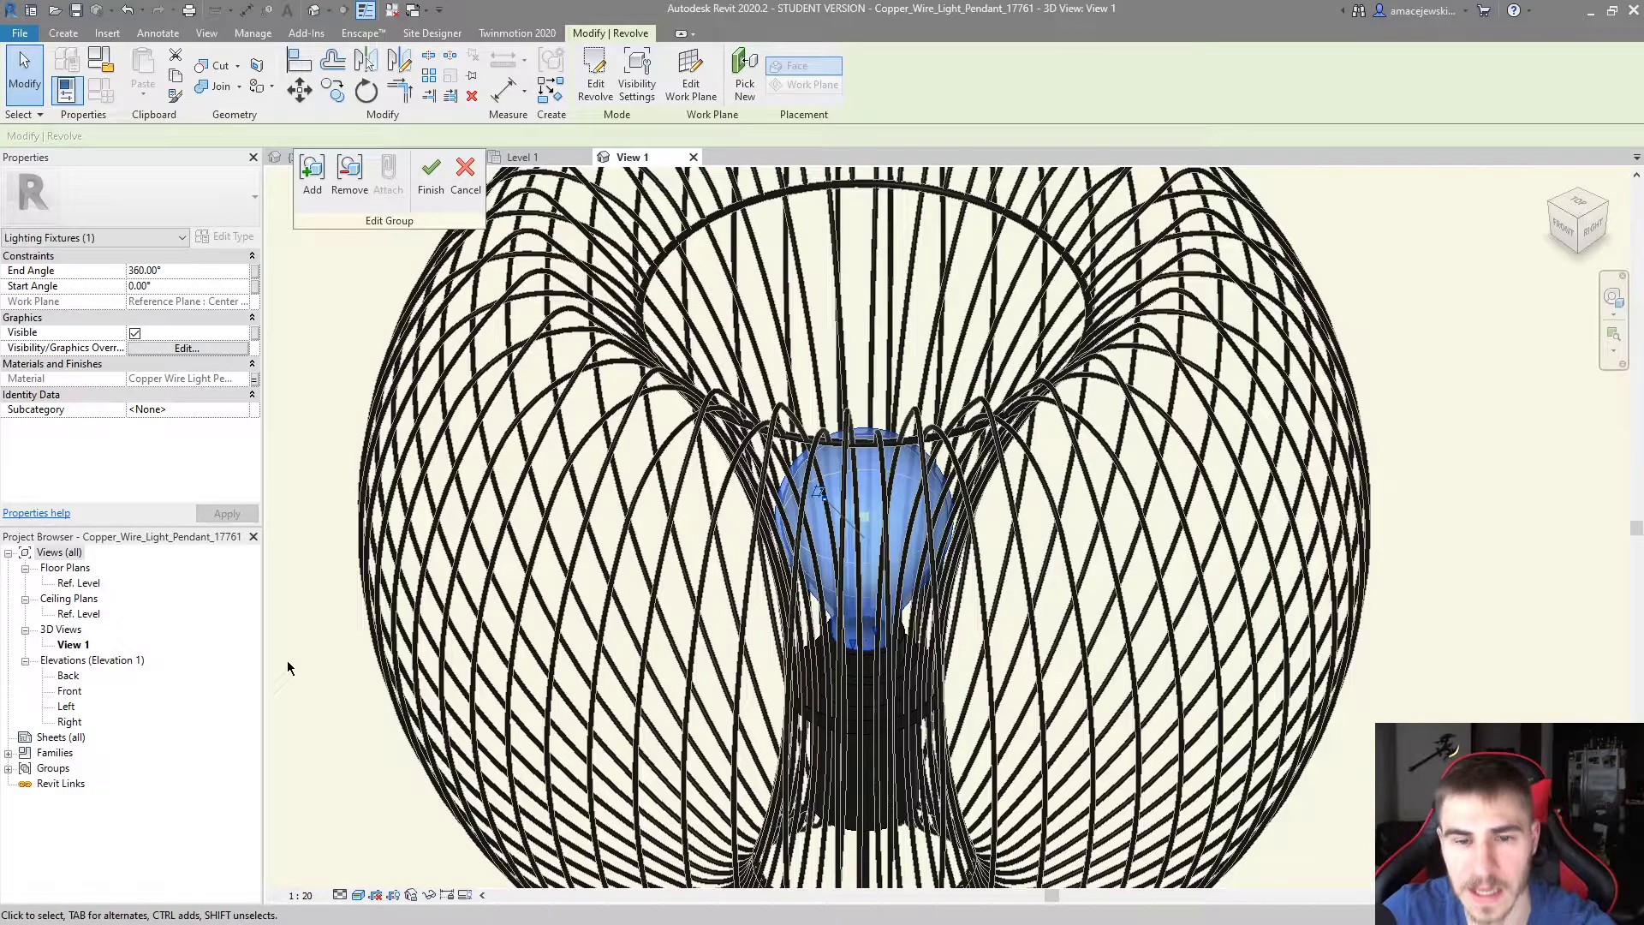
pyautogui.scroll(-3, 809, 540)
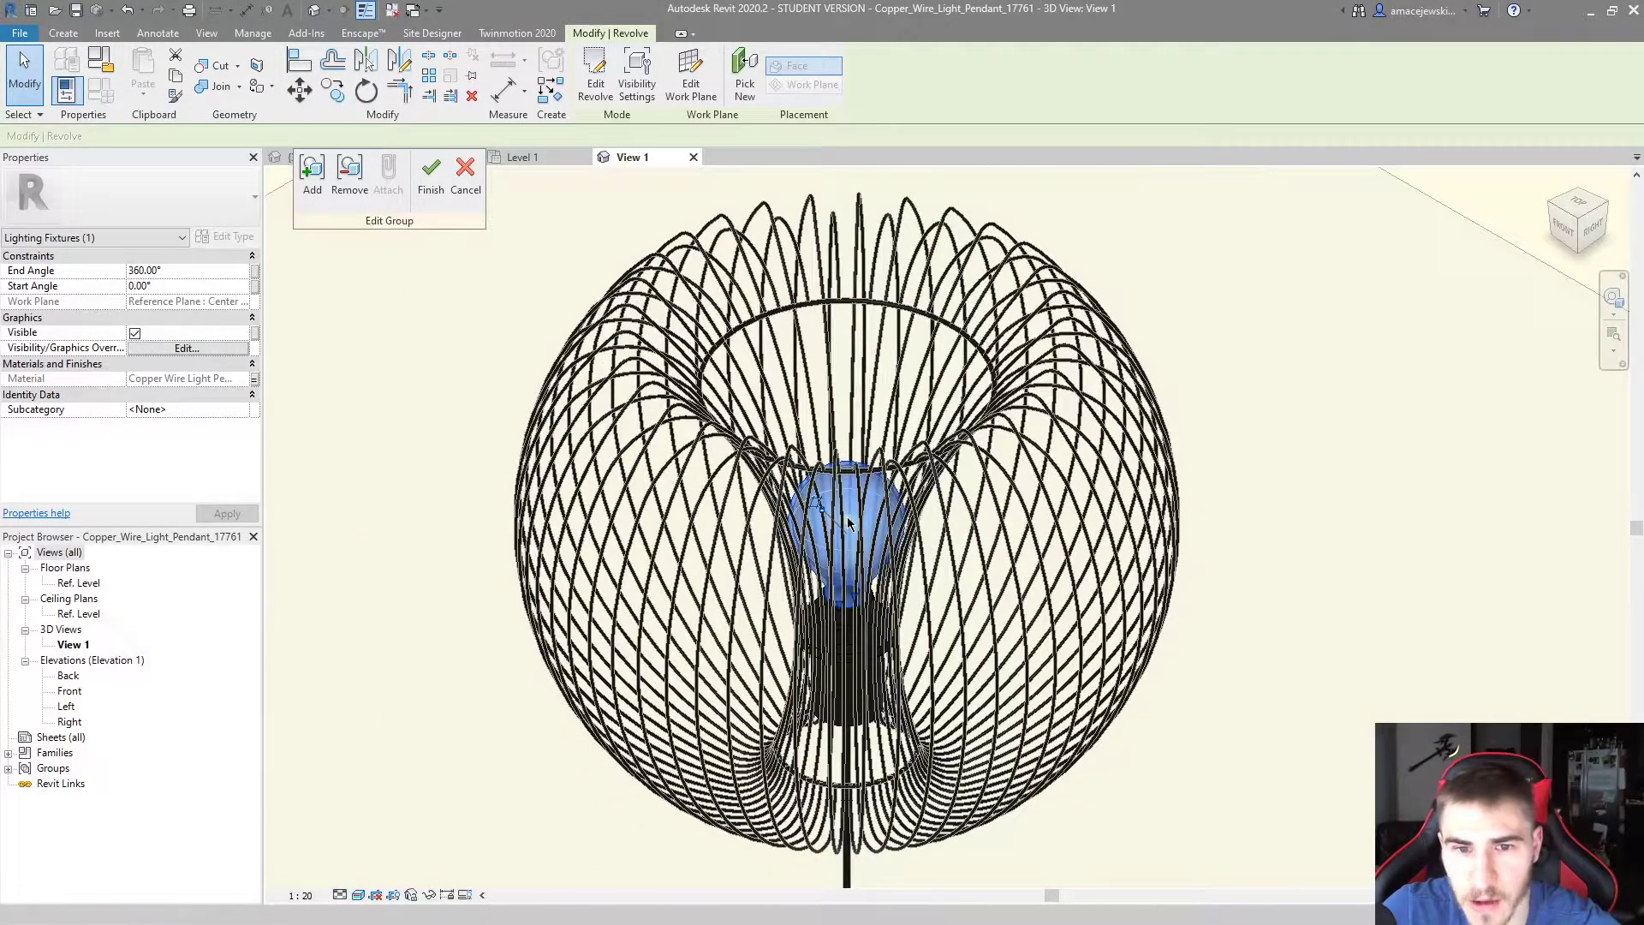
pyautogui.press('Escape')
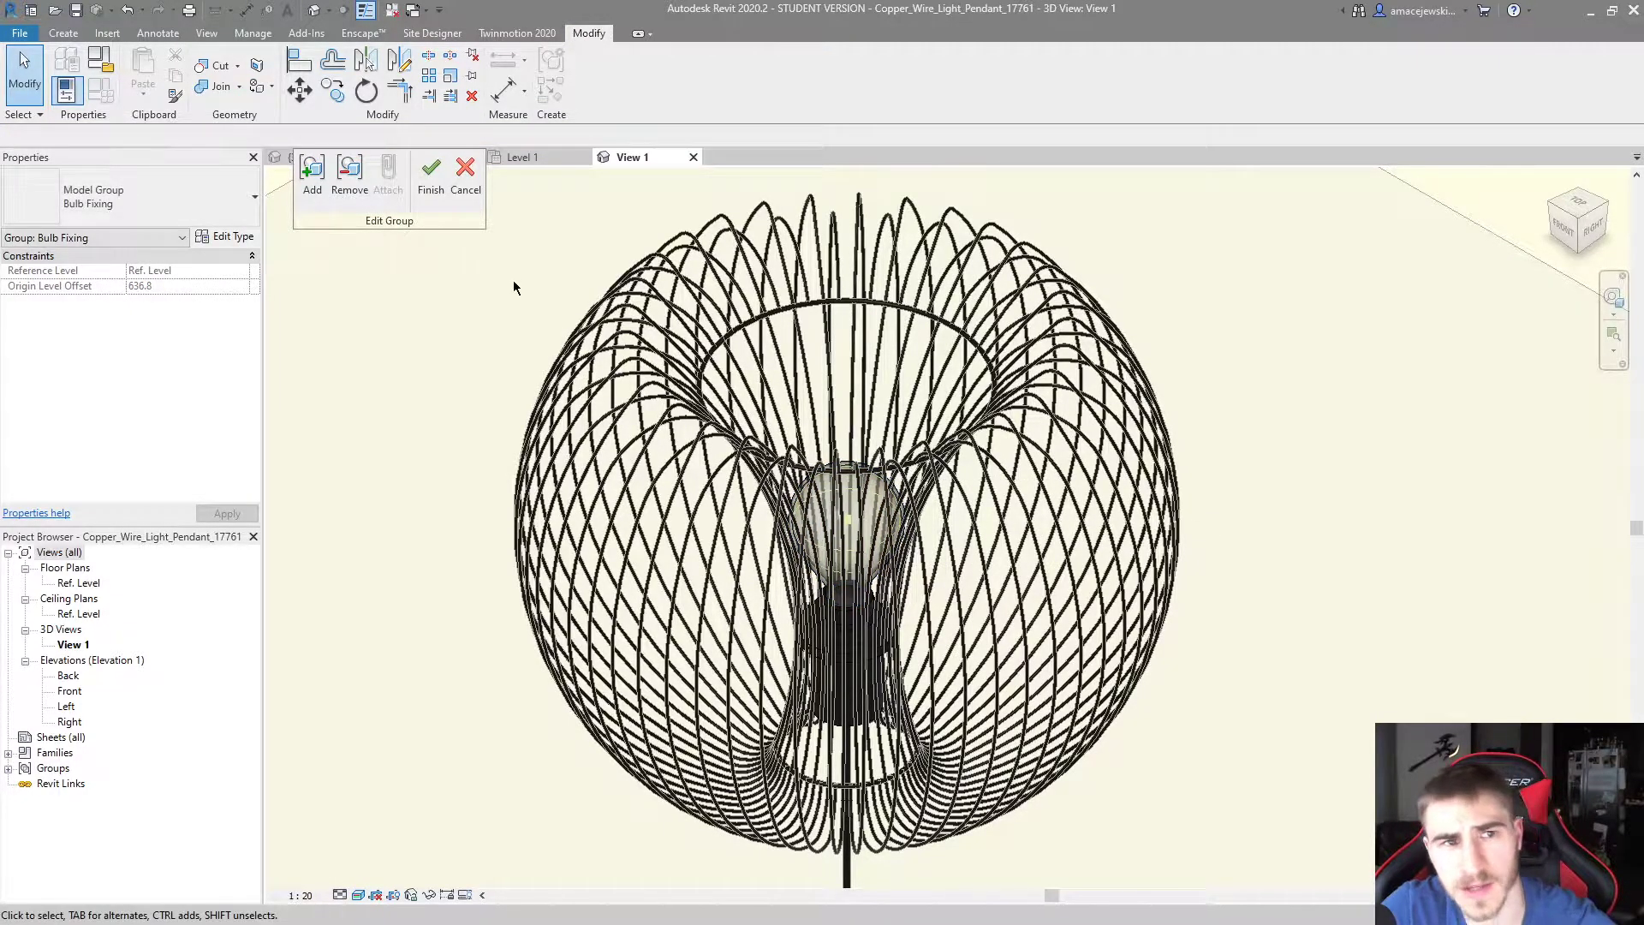
pyautogui.click(465, 176)
pyautogui.scroll(-1, 1297, 668)
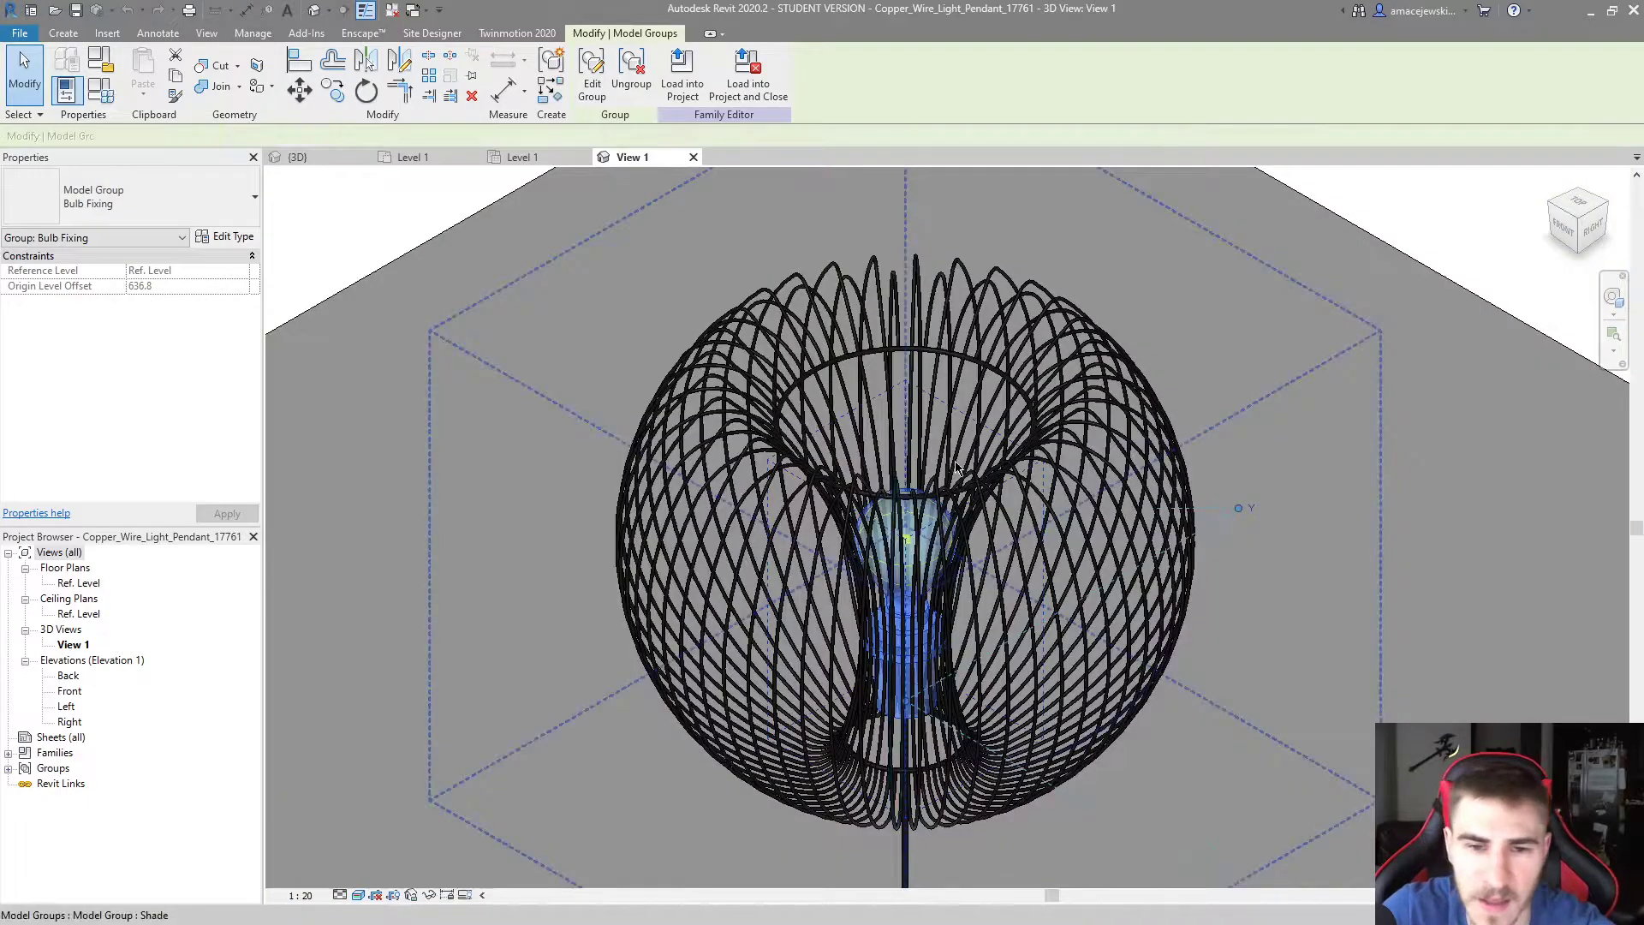
# Select the light source and associate its symbol size with the Light Source Symbol Size parameter
pyautogui.scroll(3, 903, 499)
pyautogui.press('Escape')
pyautogui.scroll(-2, 905, 513)
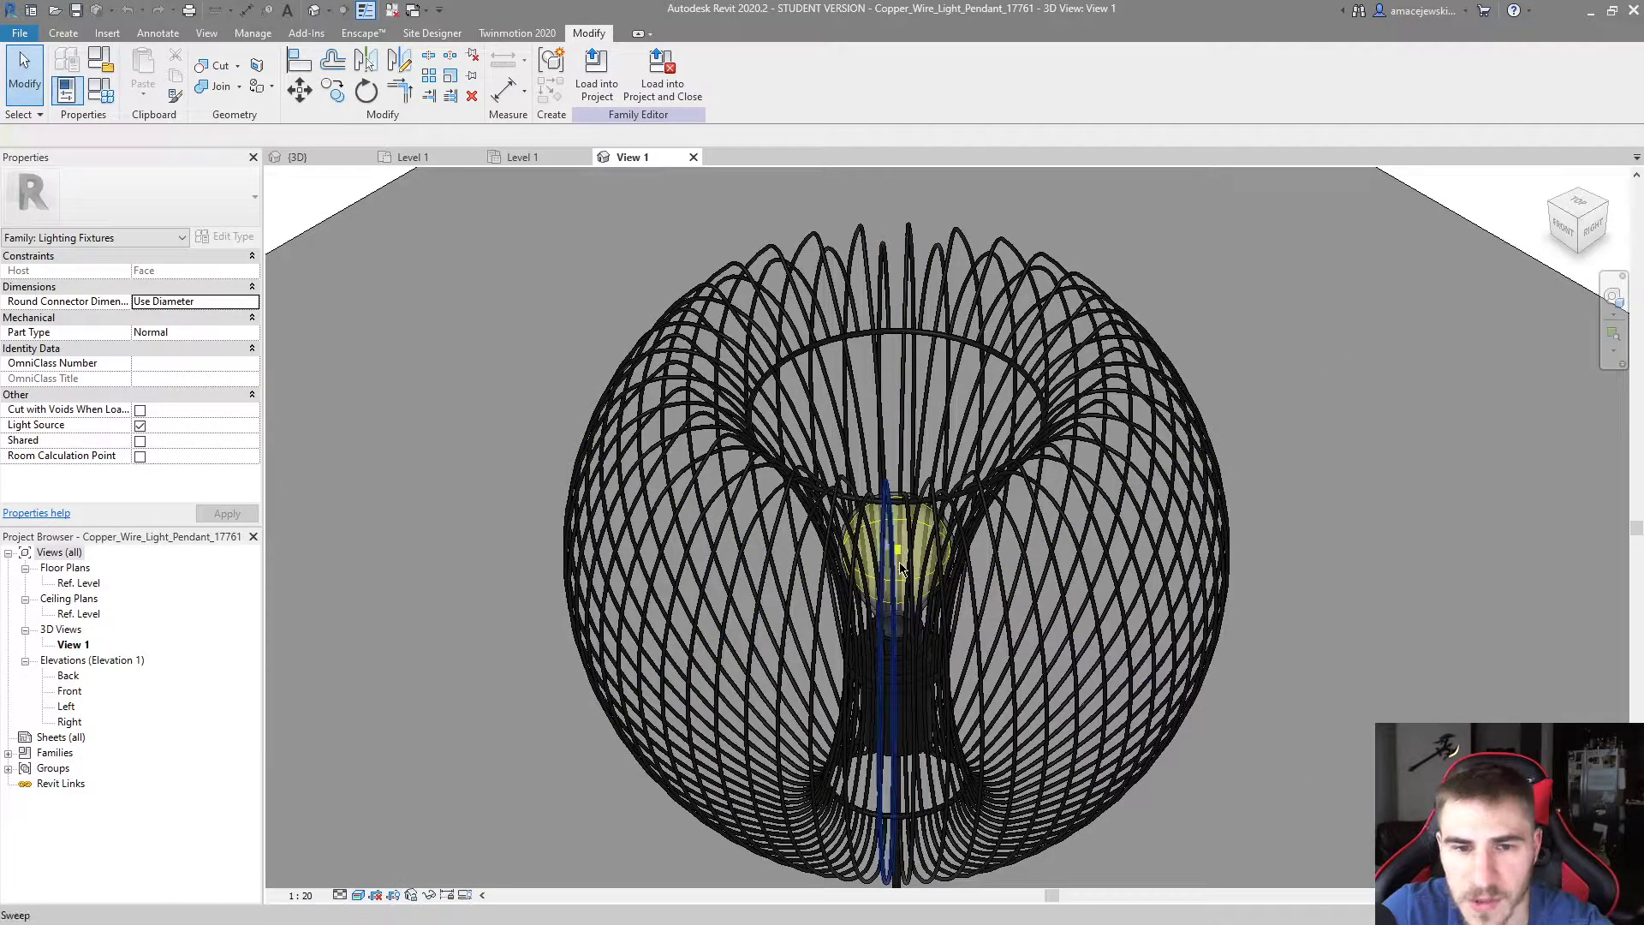
pyautogui.moveTo(529, 339); pyautogui.dragTo(1107, 732)
pyautogui.scroll(-1, 642, 471)
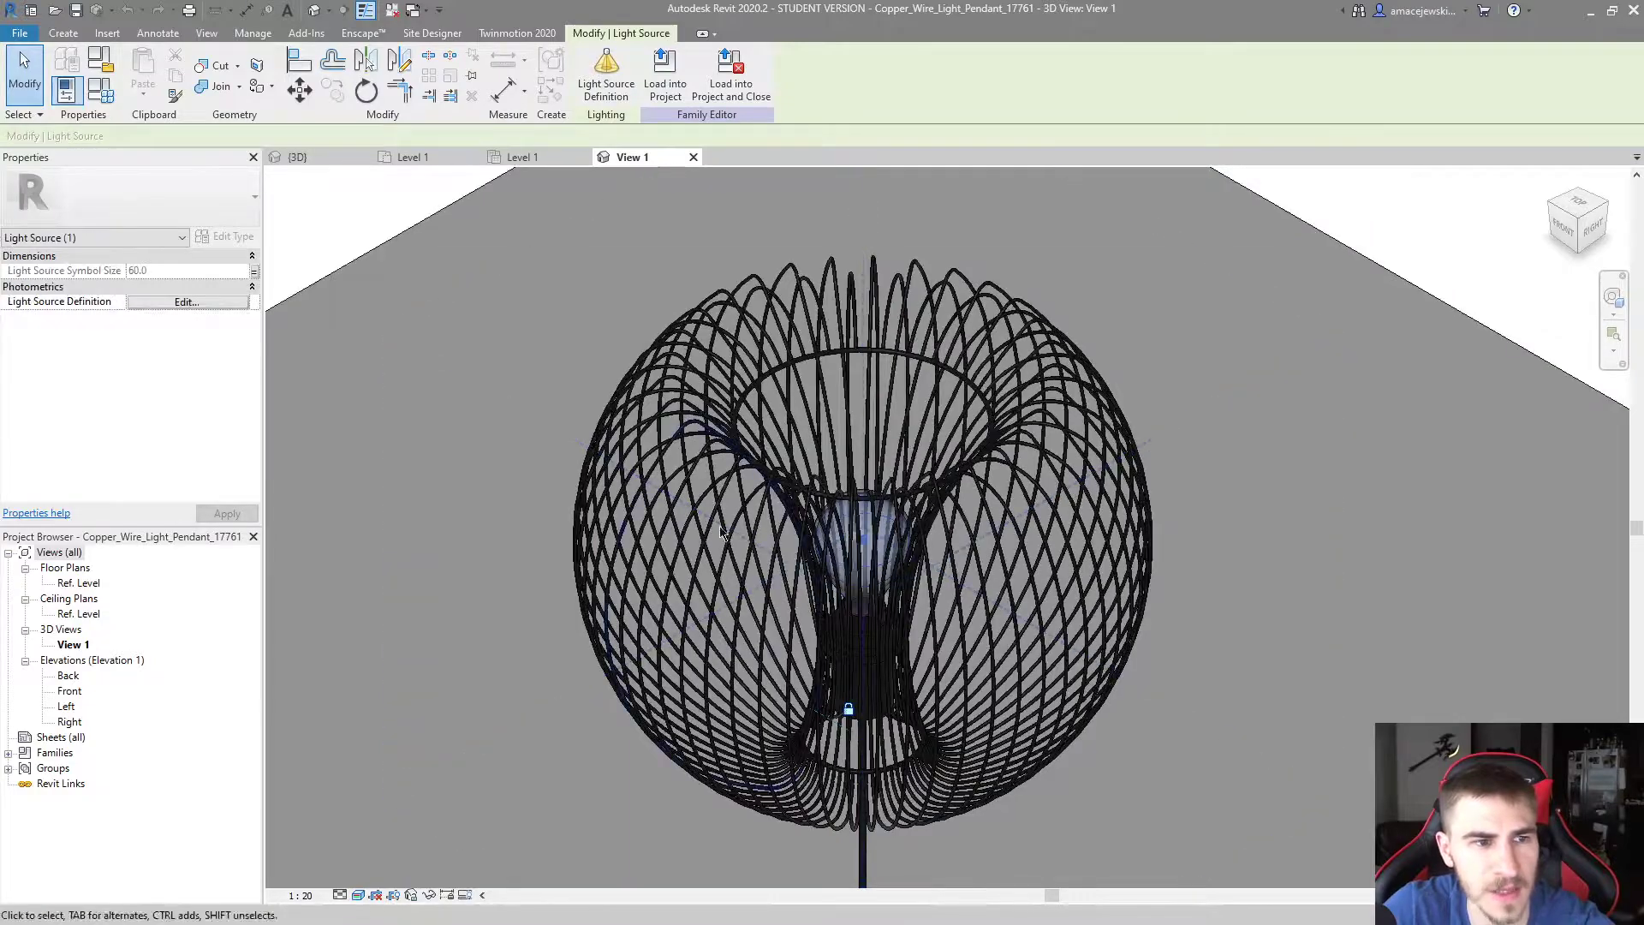
pyautogui.click(254, 271)
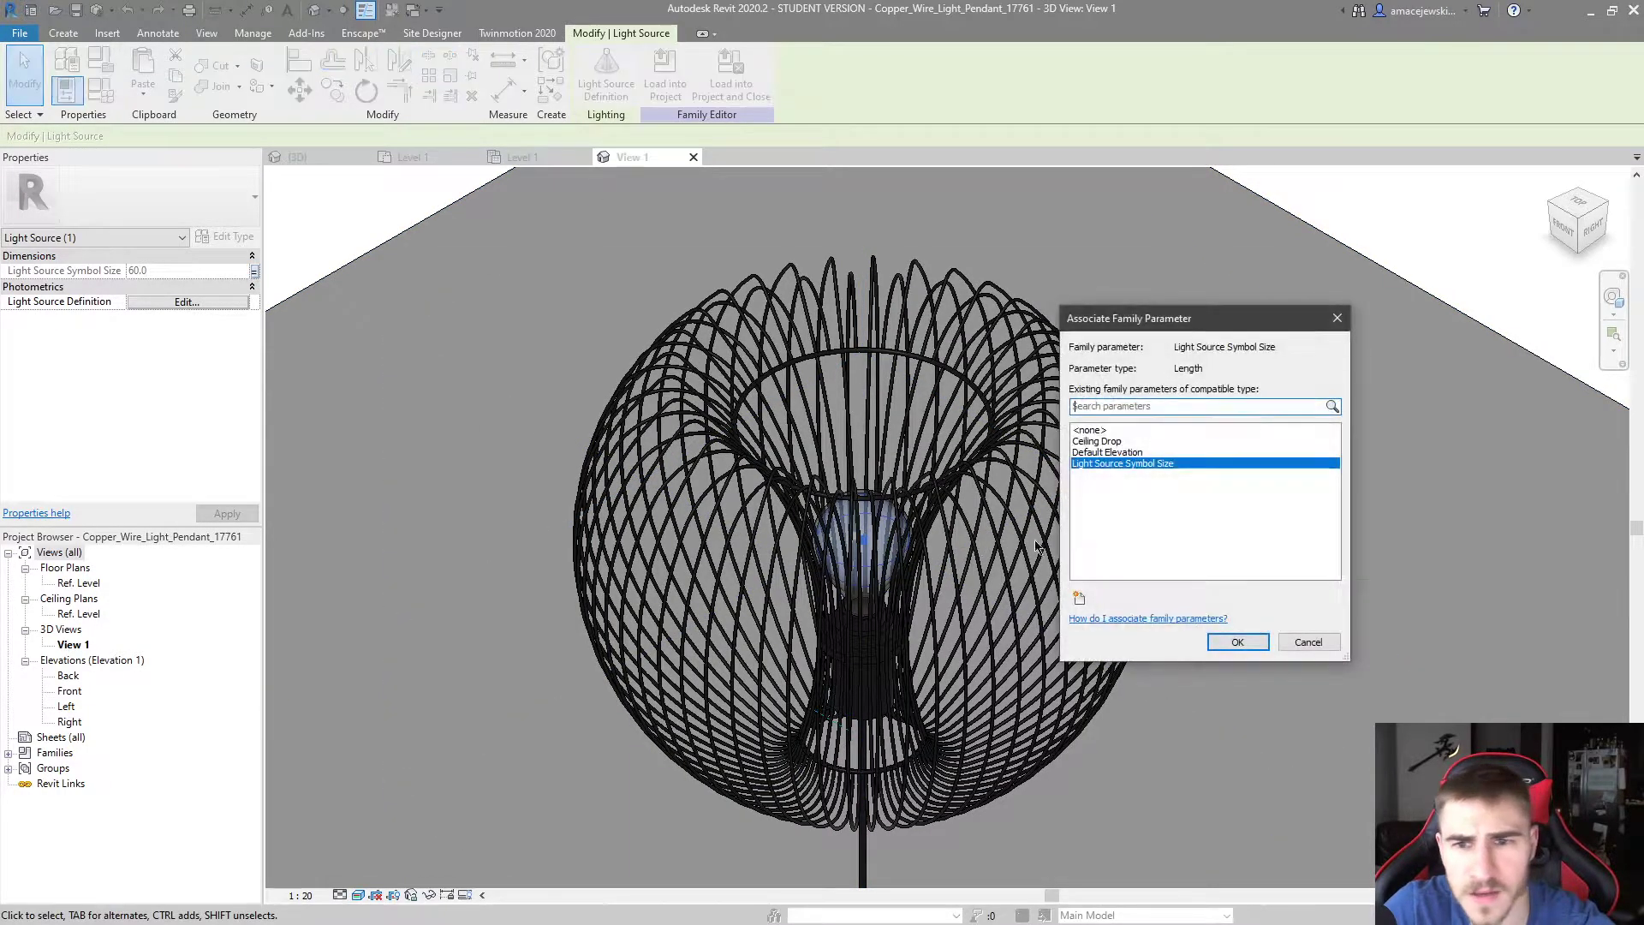
pyautogui.click(1308, 643)
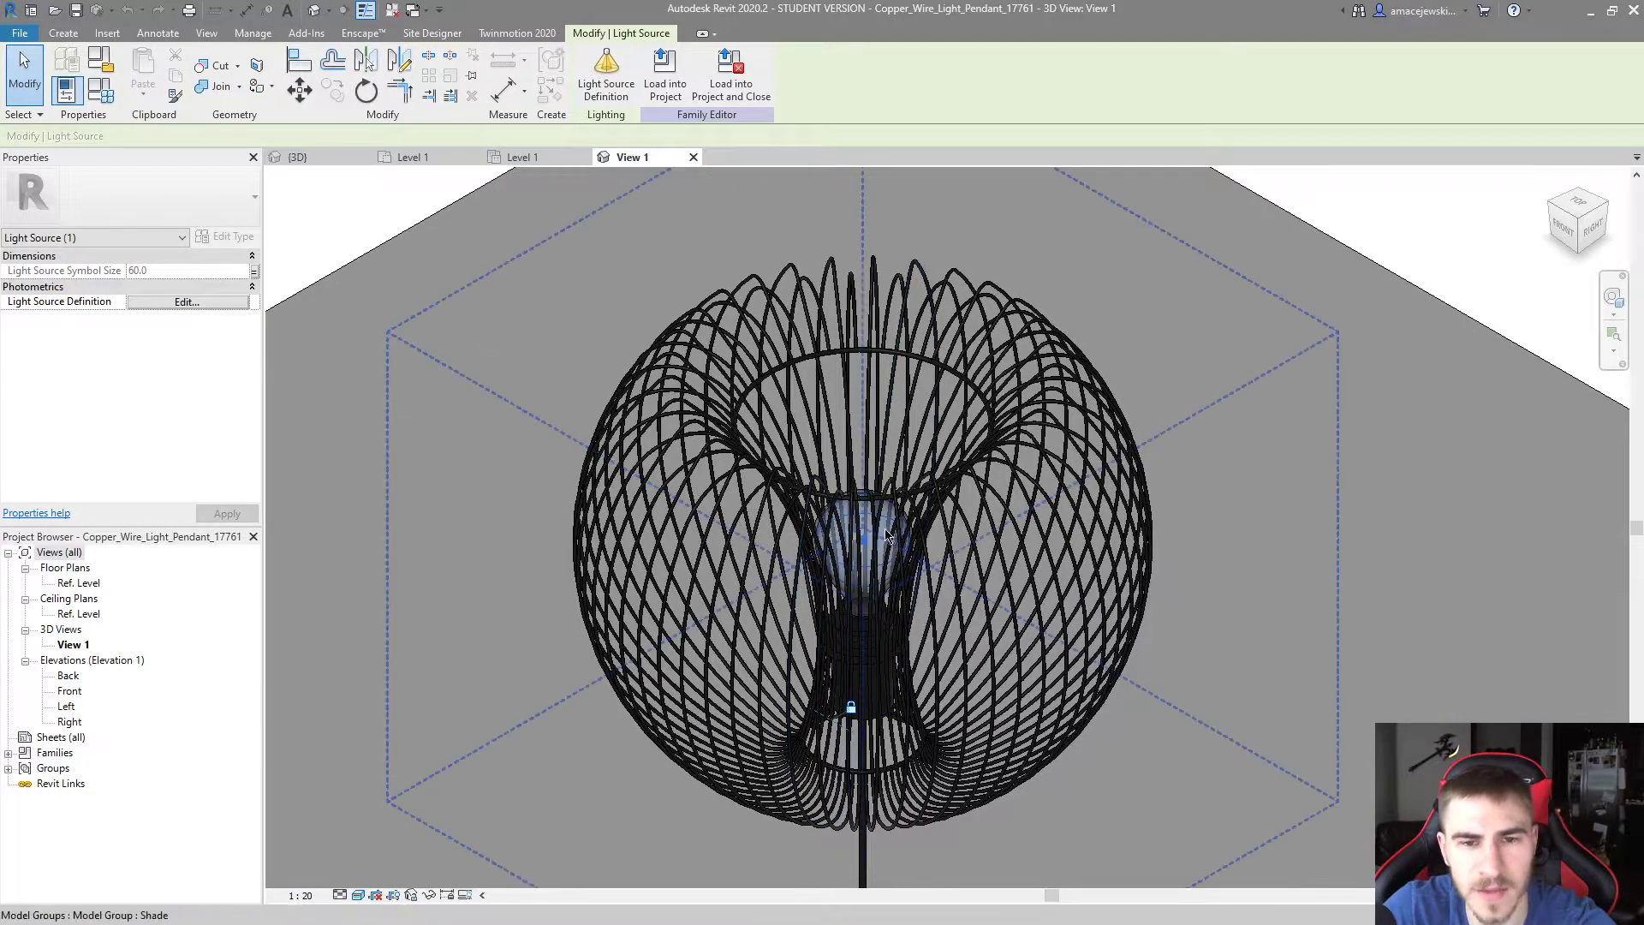
# Confirm the Light Source Definition as a Point emitter with Spherical distribution
pyautogui.scroll(-1, 883, 529)
pyautogui.click(606, 75)
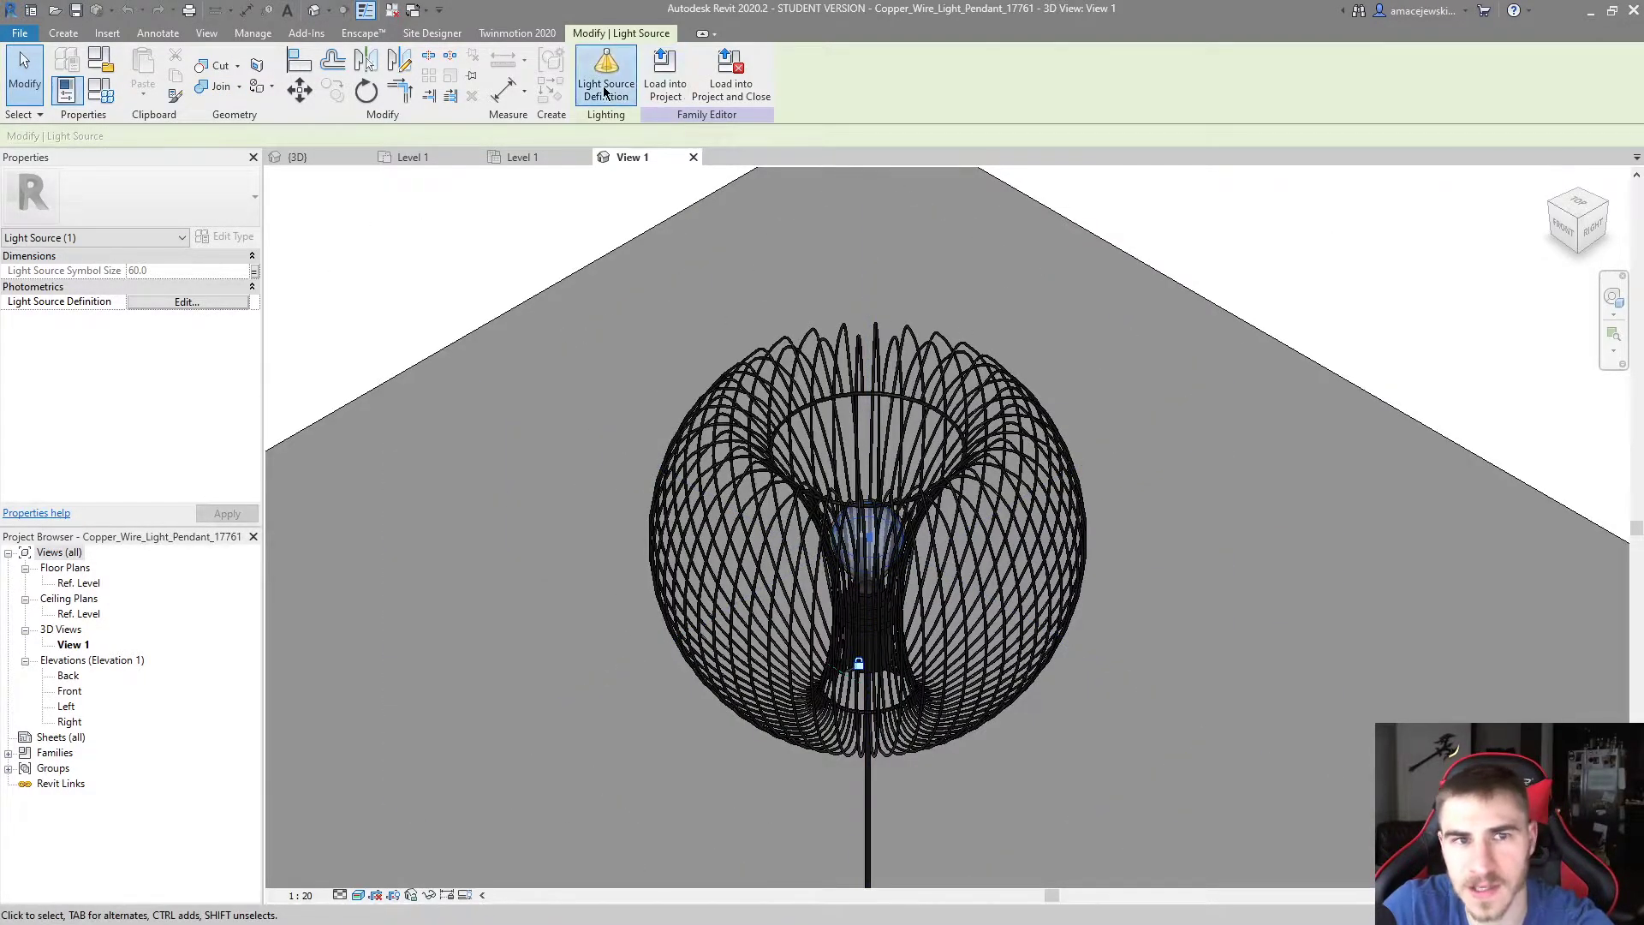
pyautogui.moveTo(778, 293); pyautogui.dragTo(1207, 327)
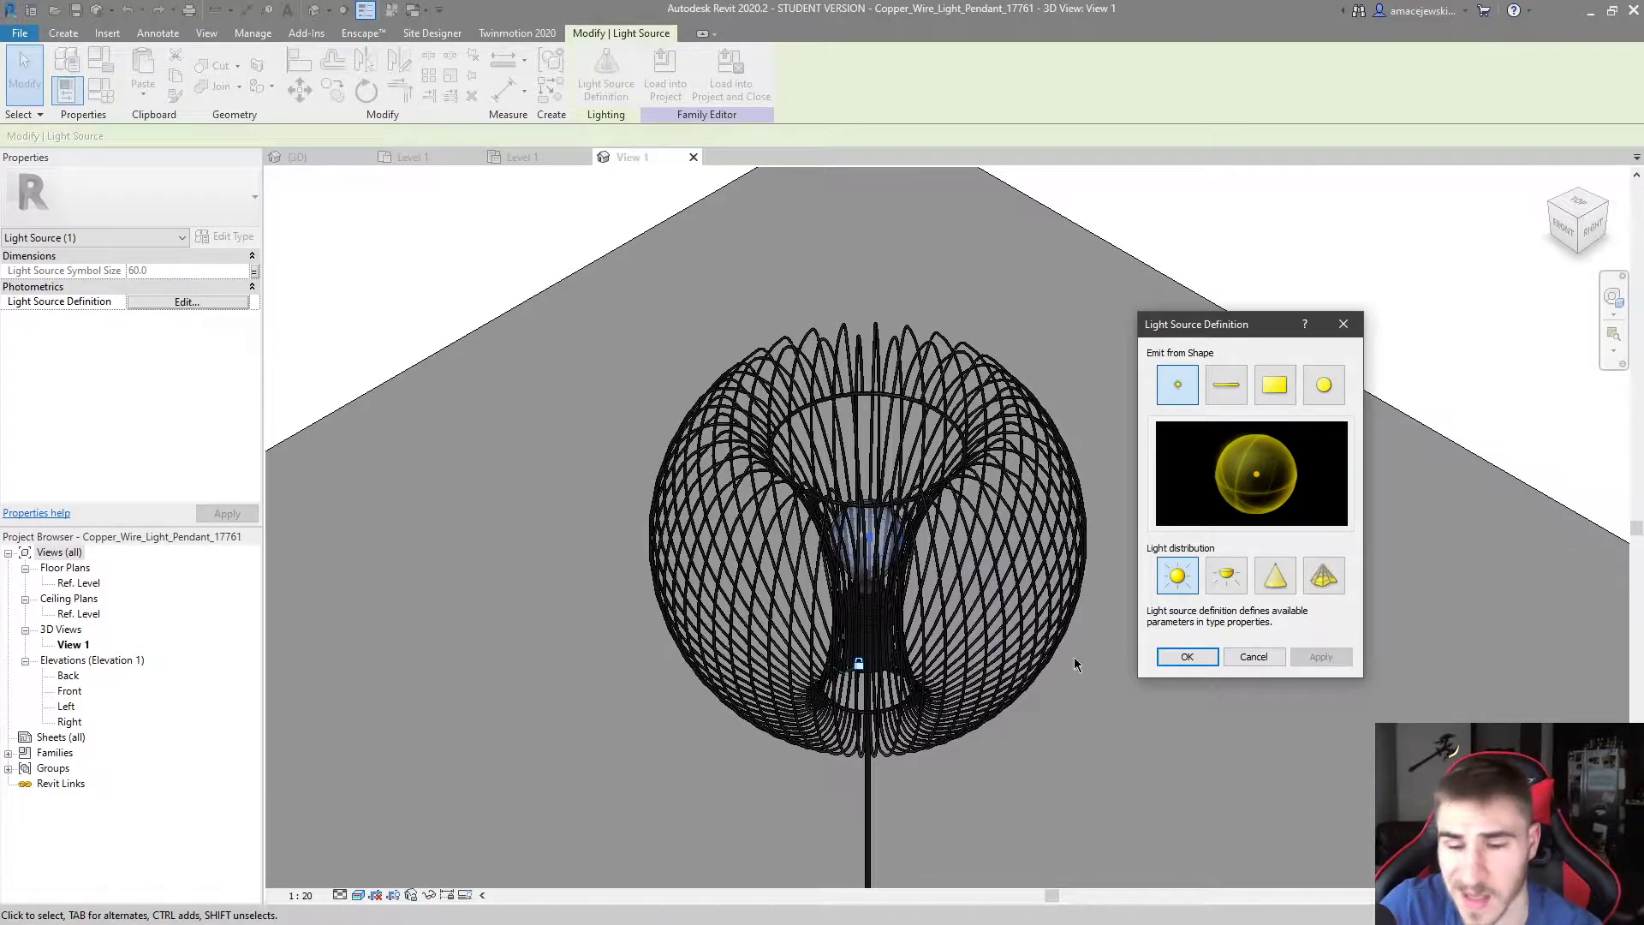
pyautogui.click(1187, 656)
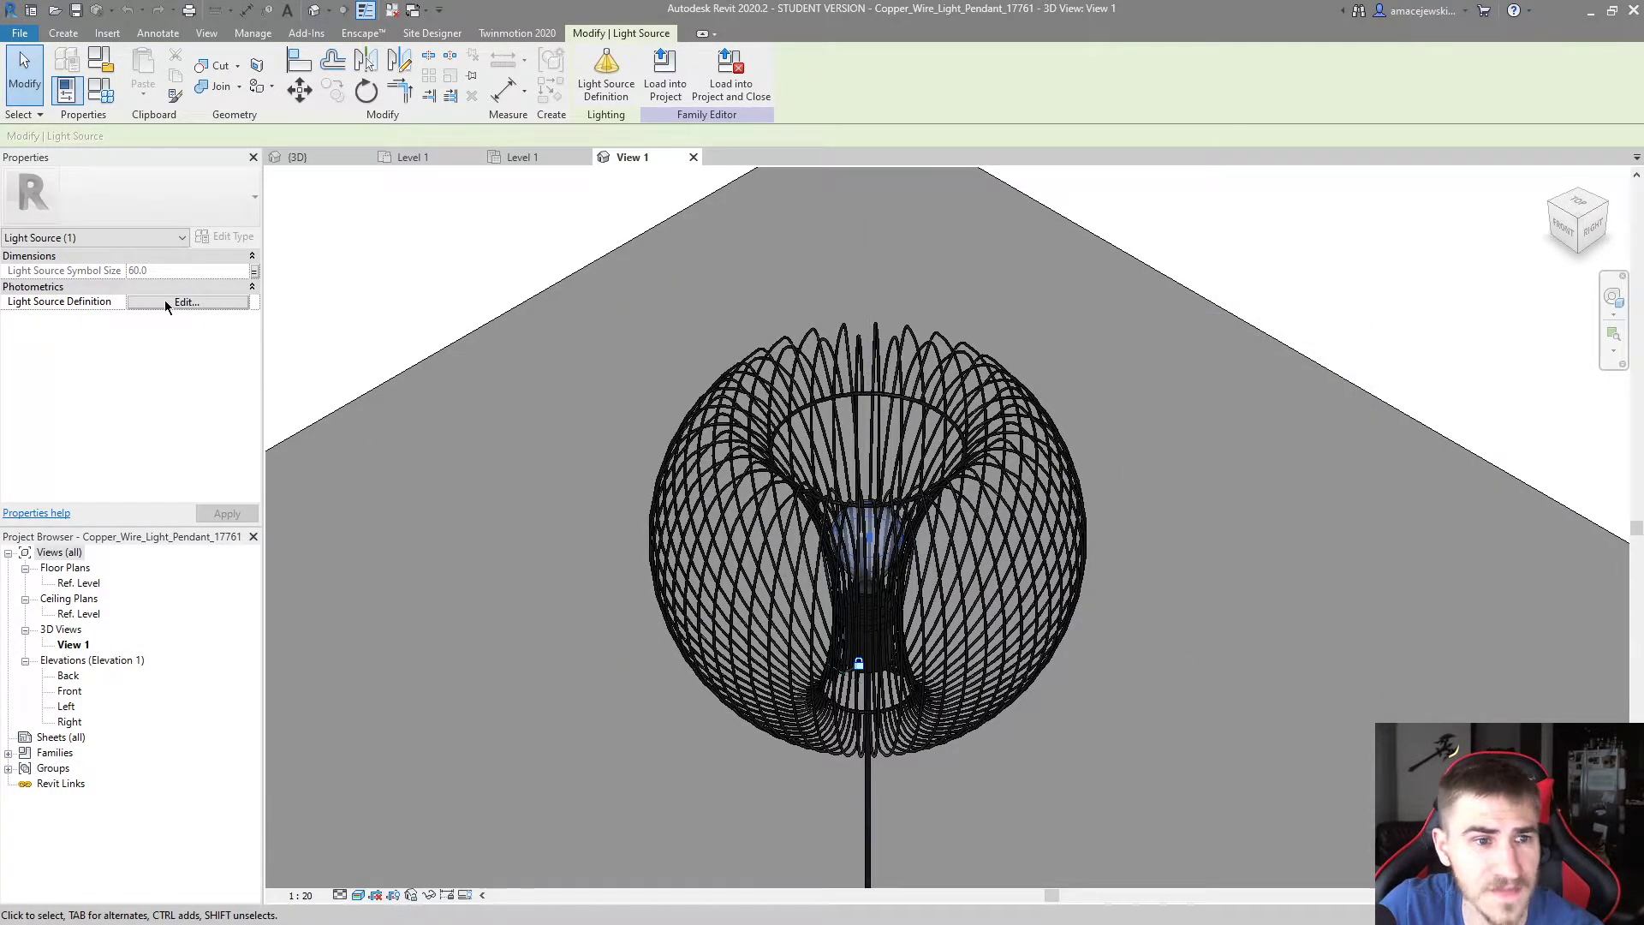
# In Family Types, check the light's Initial Intensity settings and close them unchanged
pyautogui.click(66, 89)
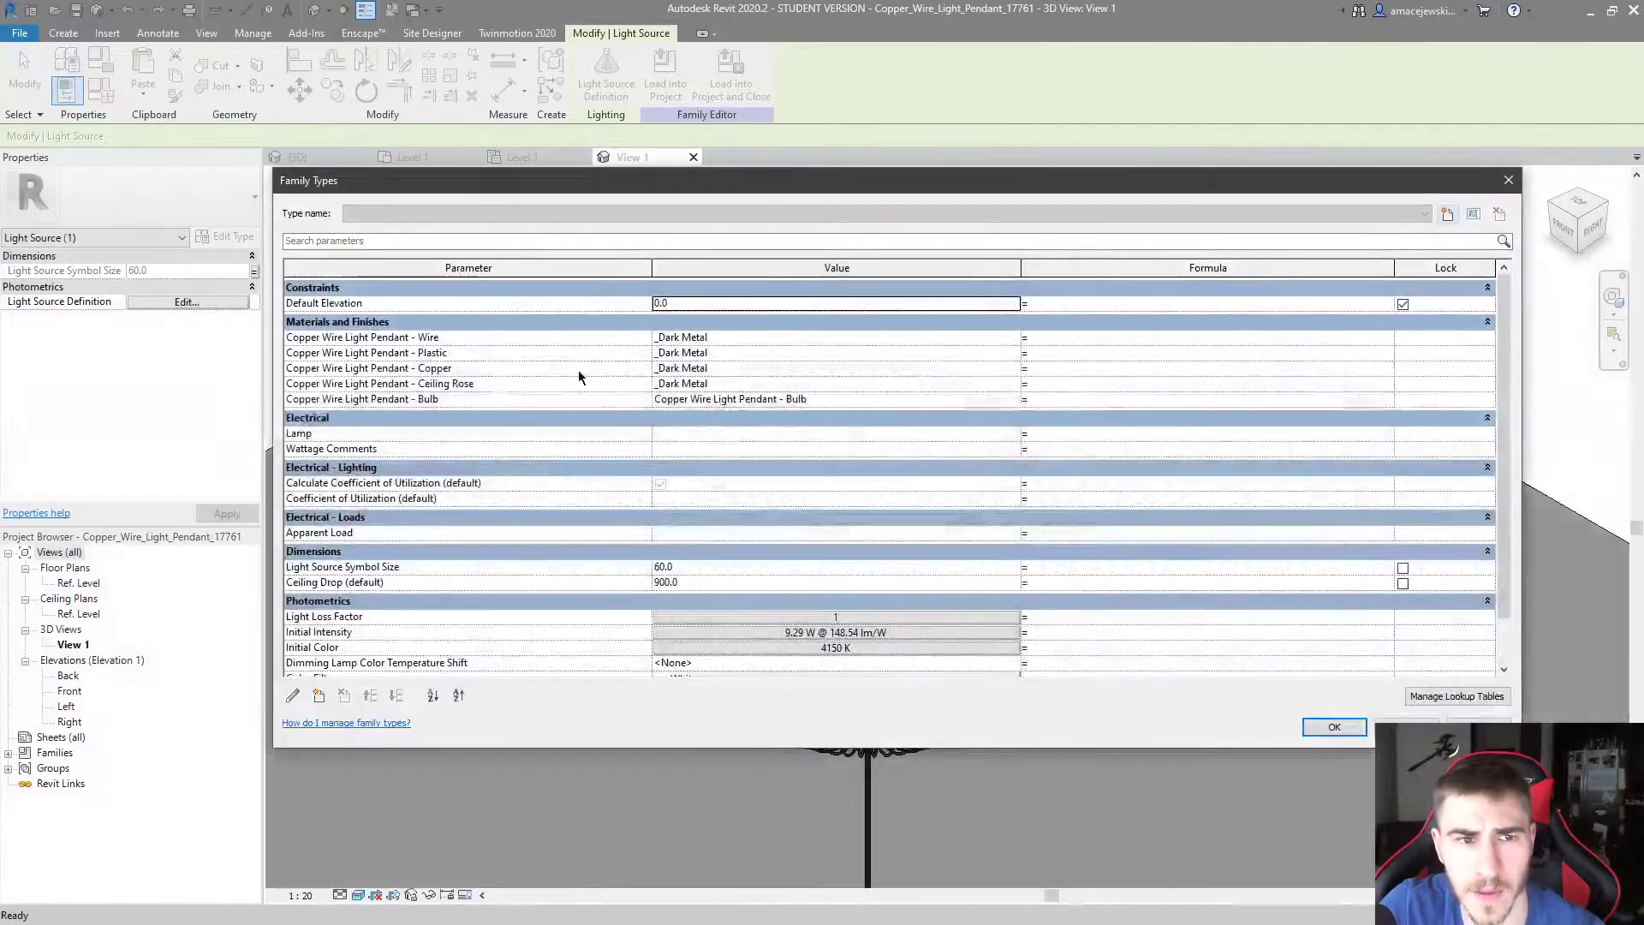
pyautogui.scroll(-1, 491, 430)
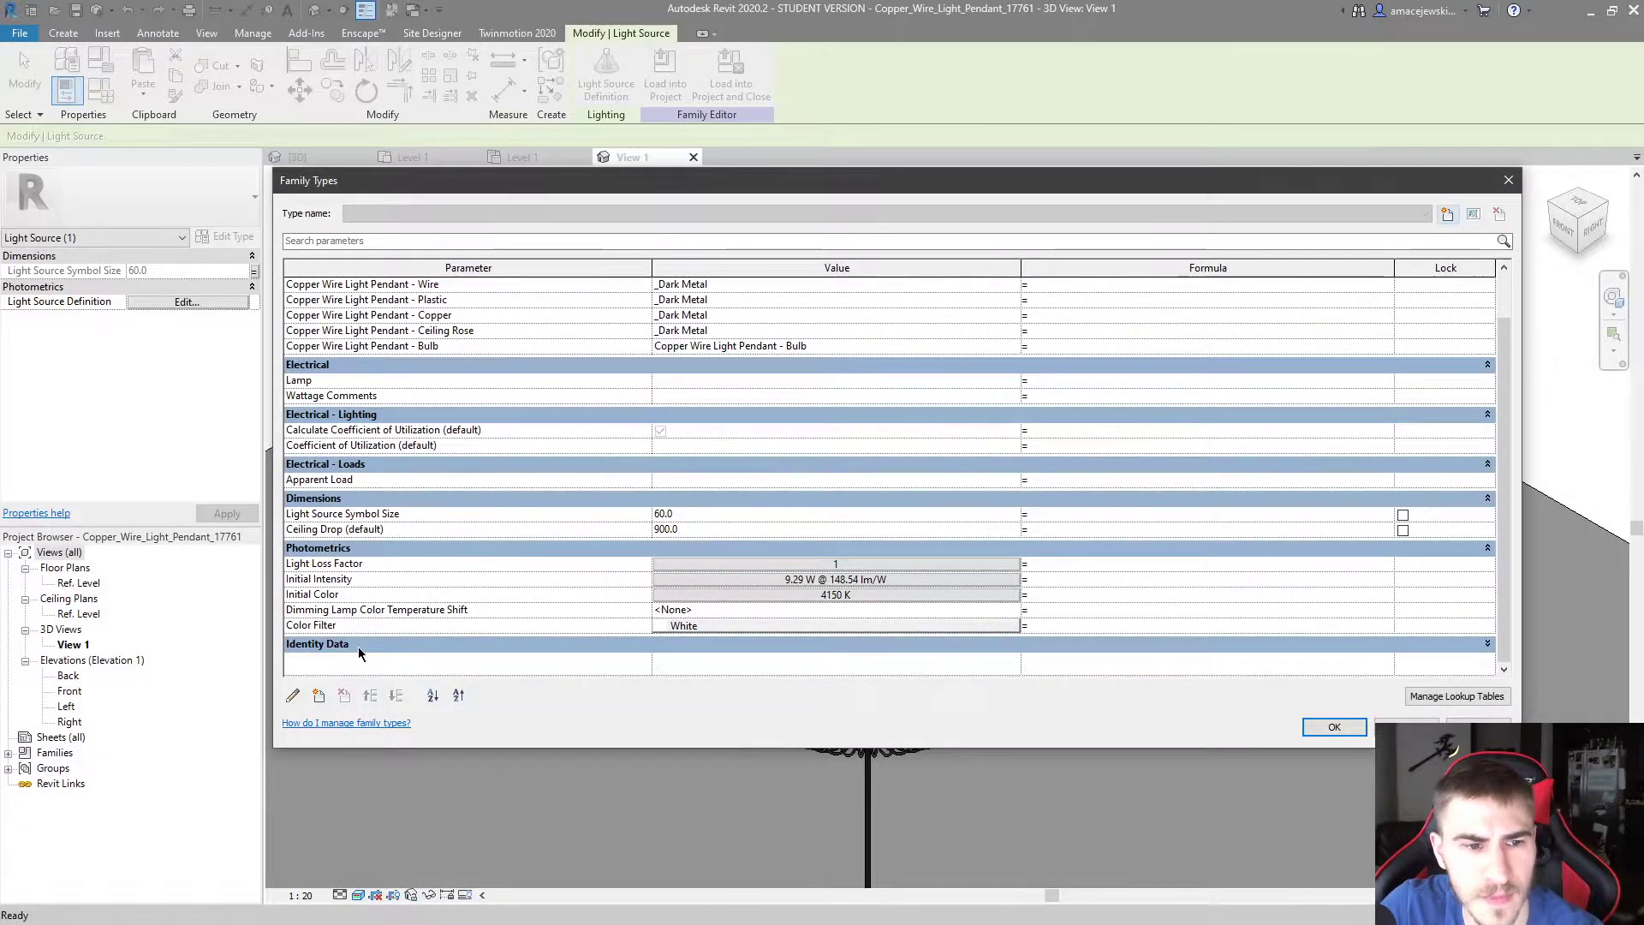
pyautogui.click(793, 578)
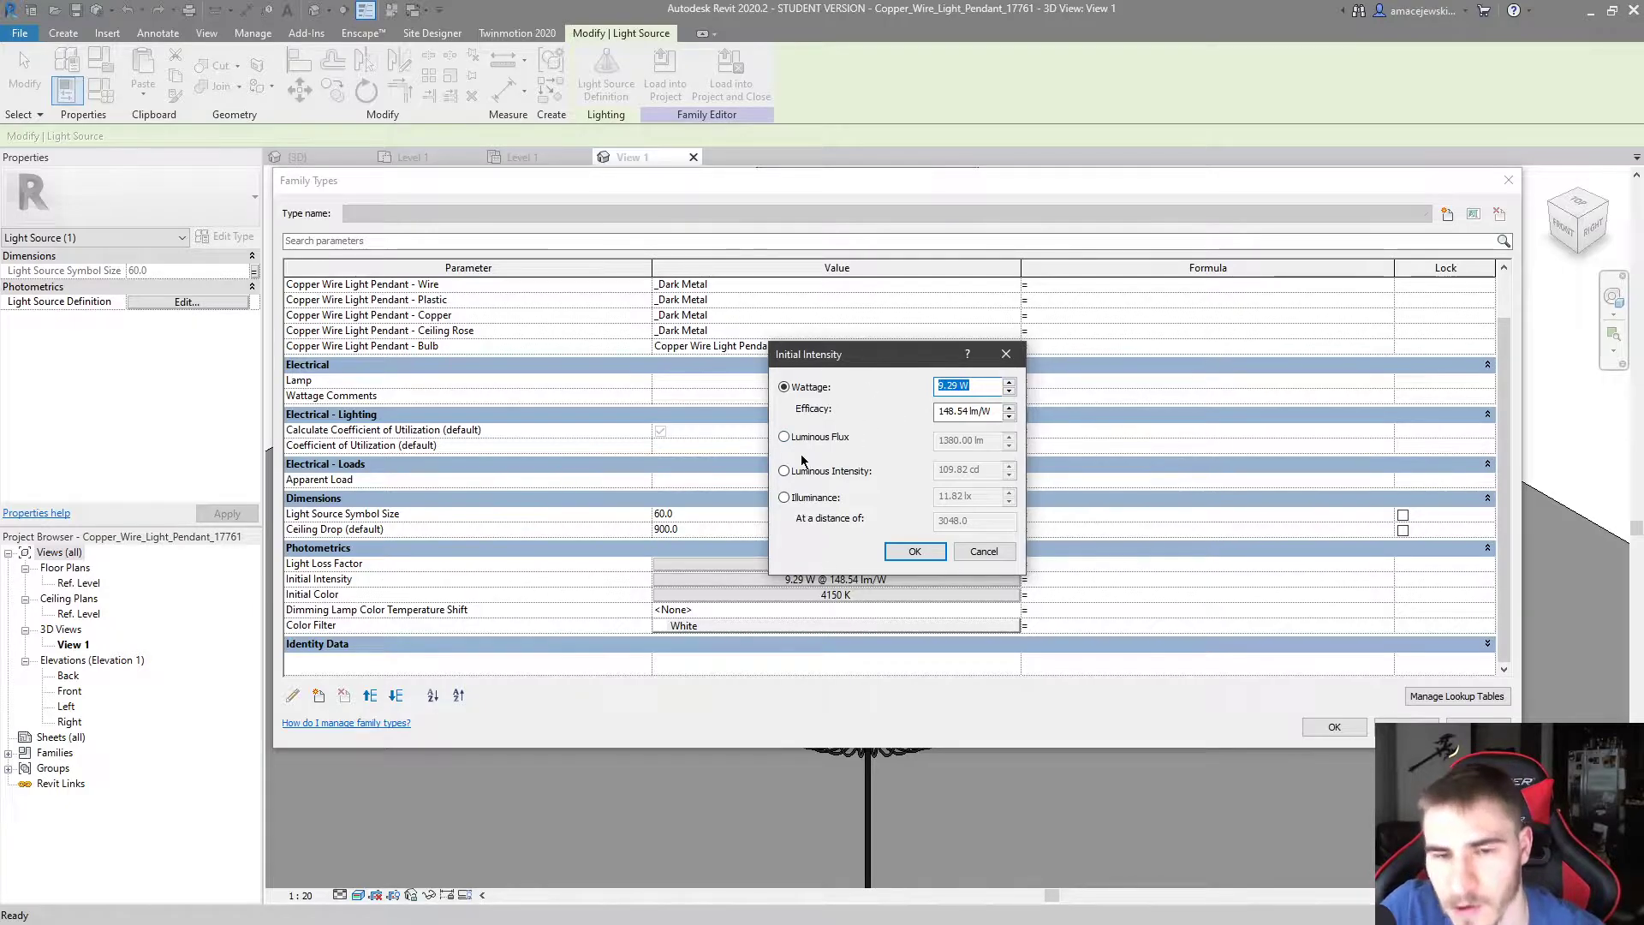
pyautogui.click(983, 552)
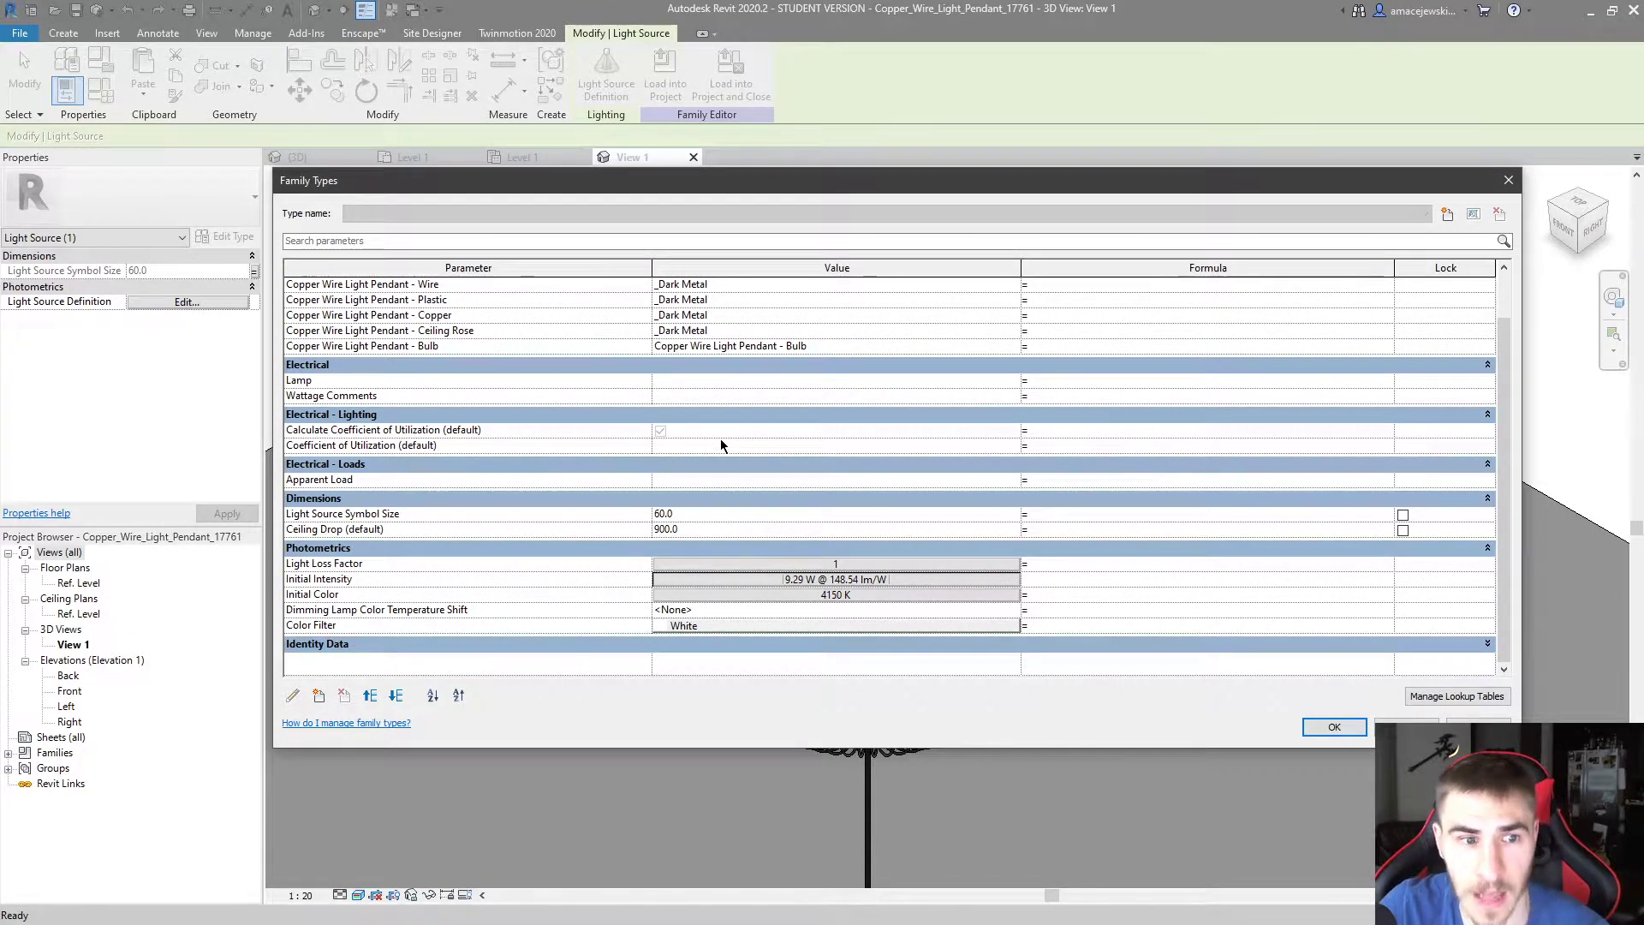
# Change Light Source Symbol Size from 60.0 to 200
pyautogui.click(660, 514)
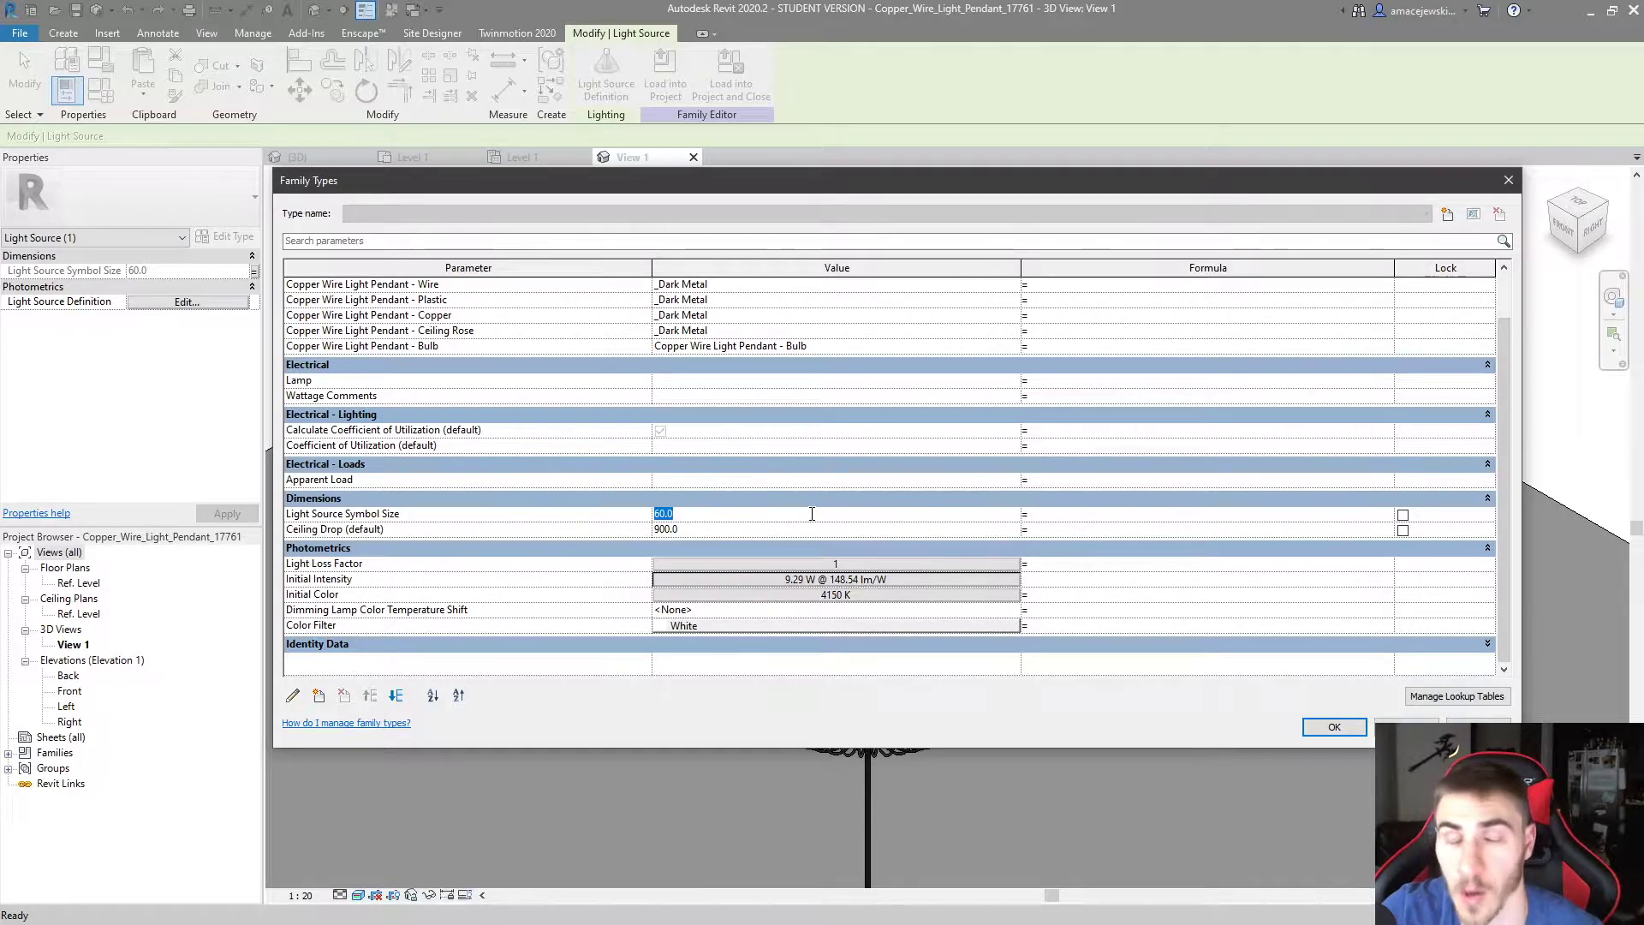
pyautogui.write('1')
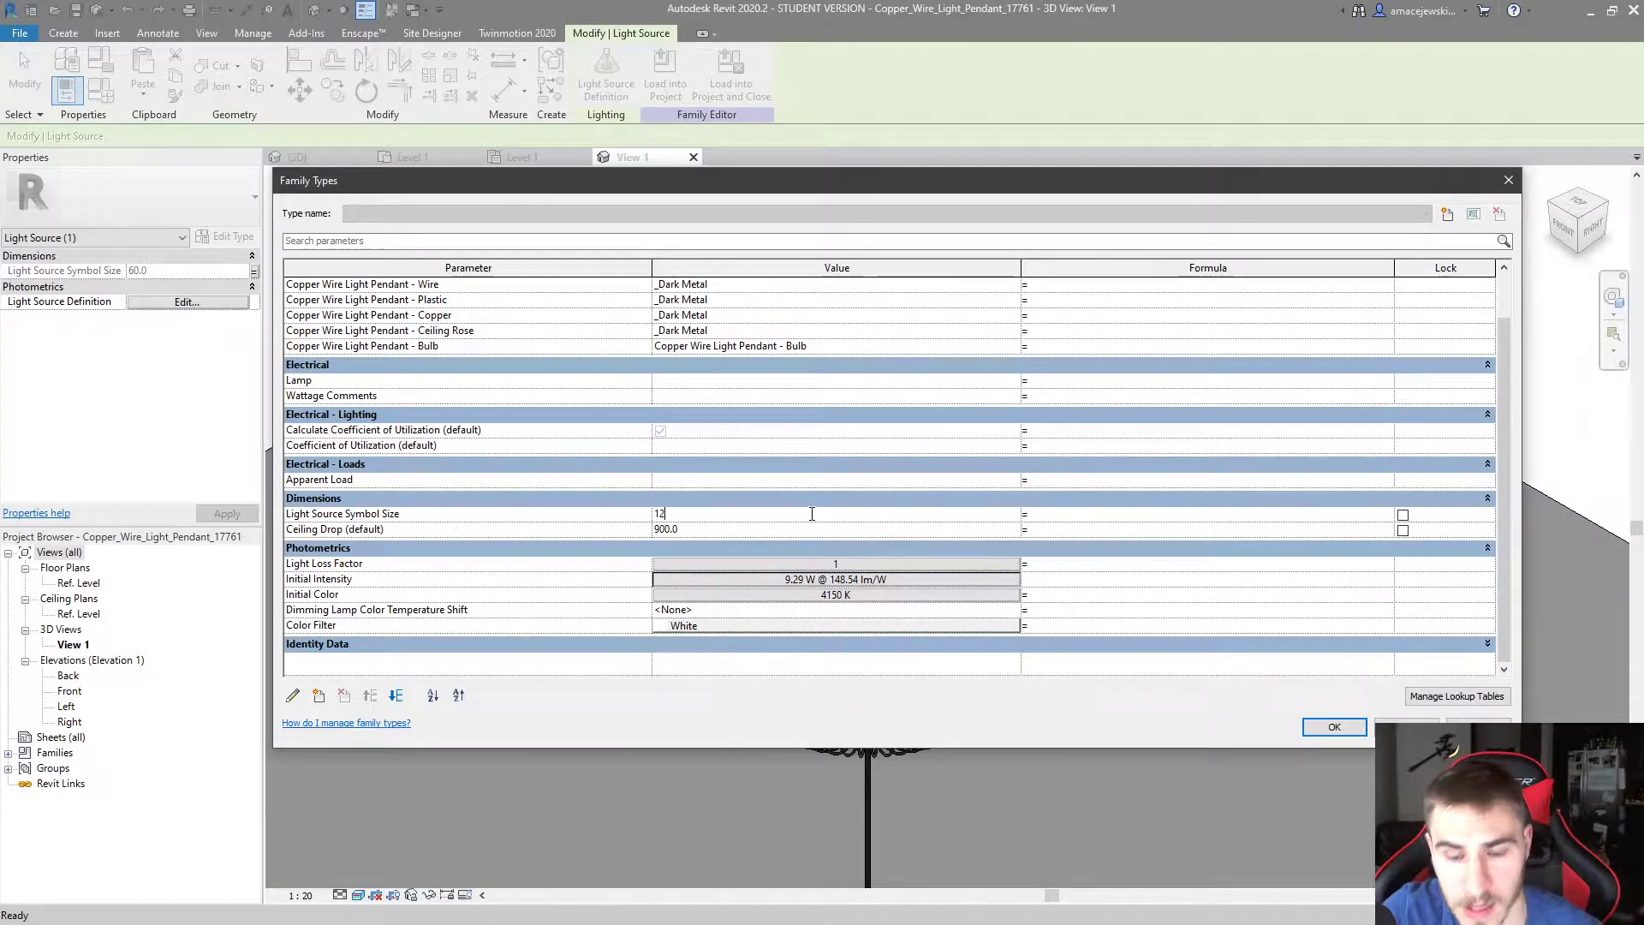
pyautogui.press('BackSpace')
pyautogui.write('200')
pyautogui.press('Tab')
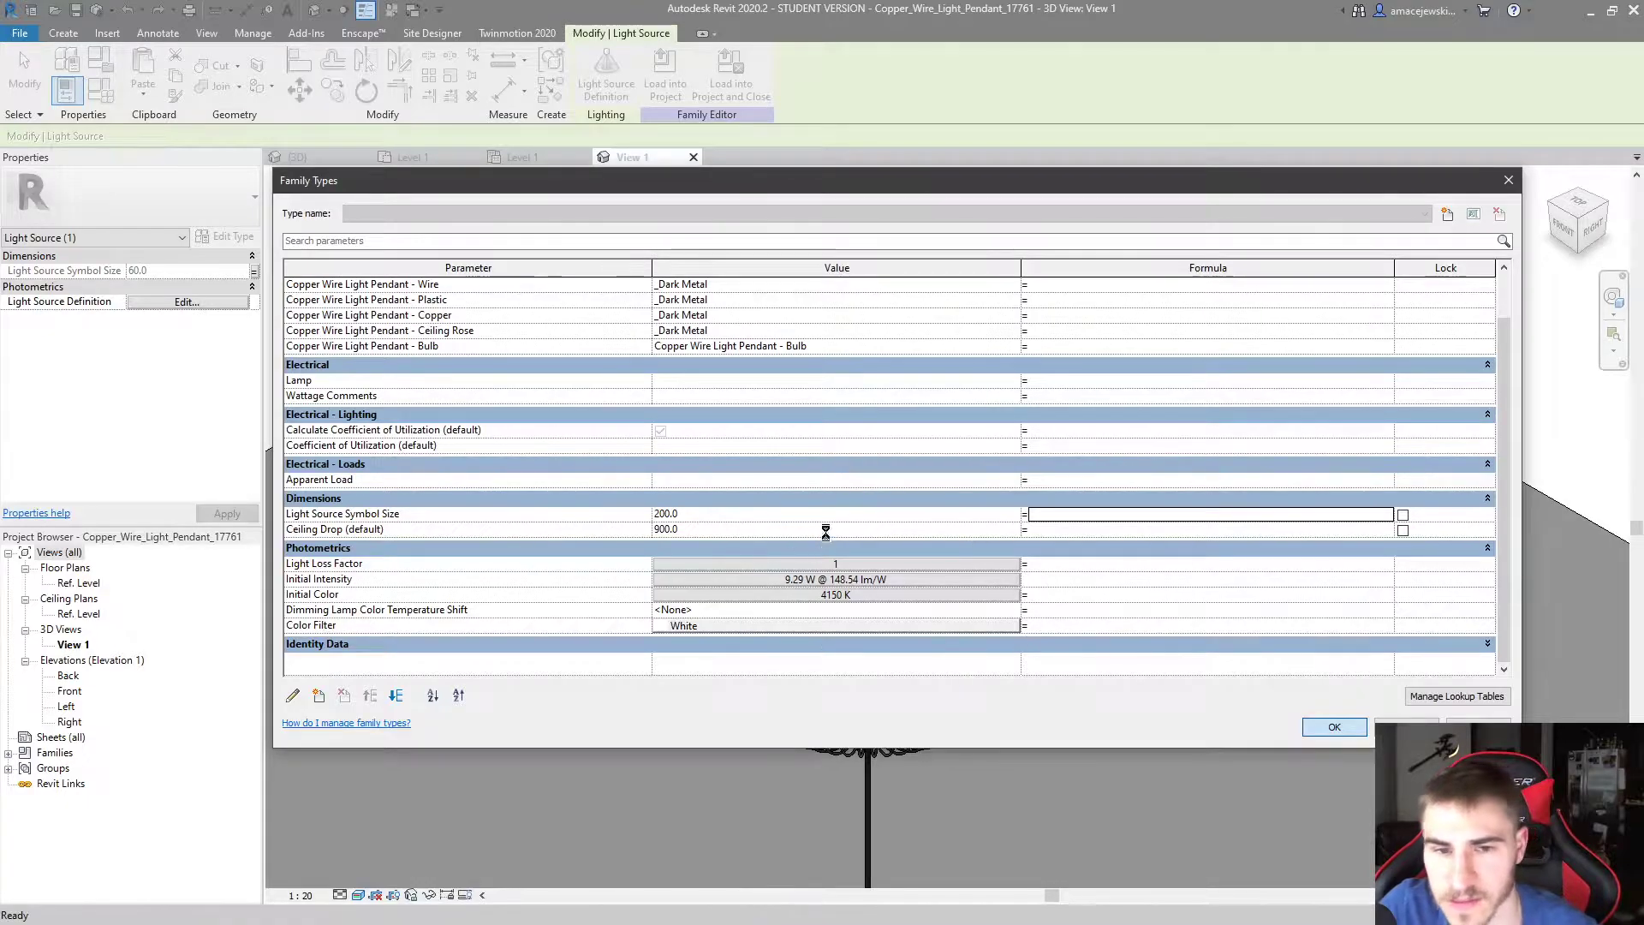
# Apply the Family Types changes, deselect, and orbit the 3D view to inspect the enlarged light sphere
pyautogui.click(1334, 726)
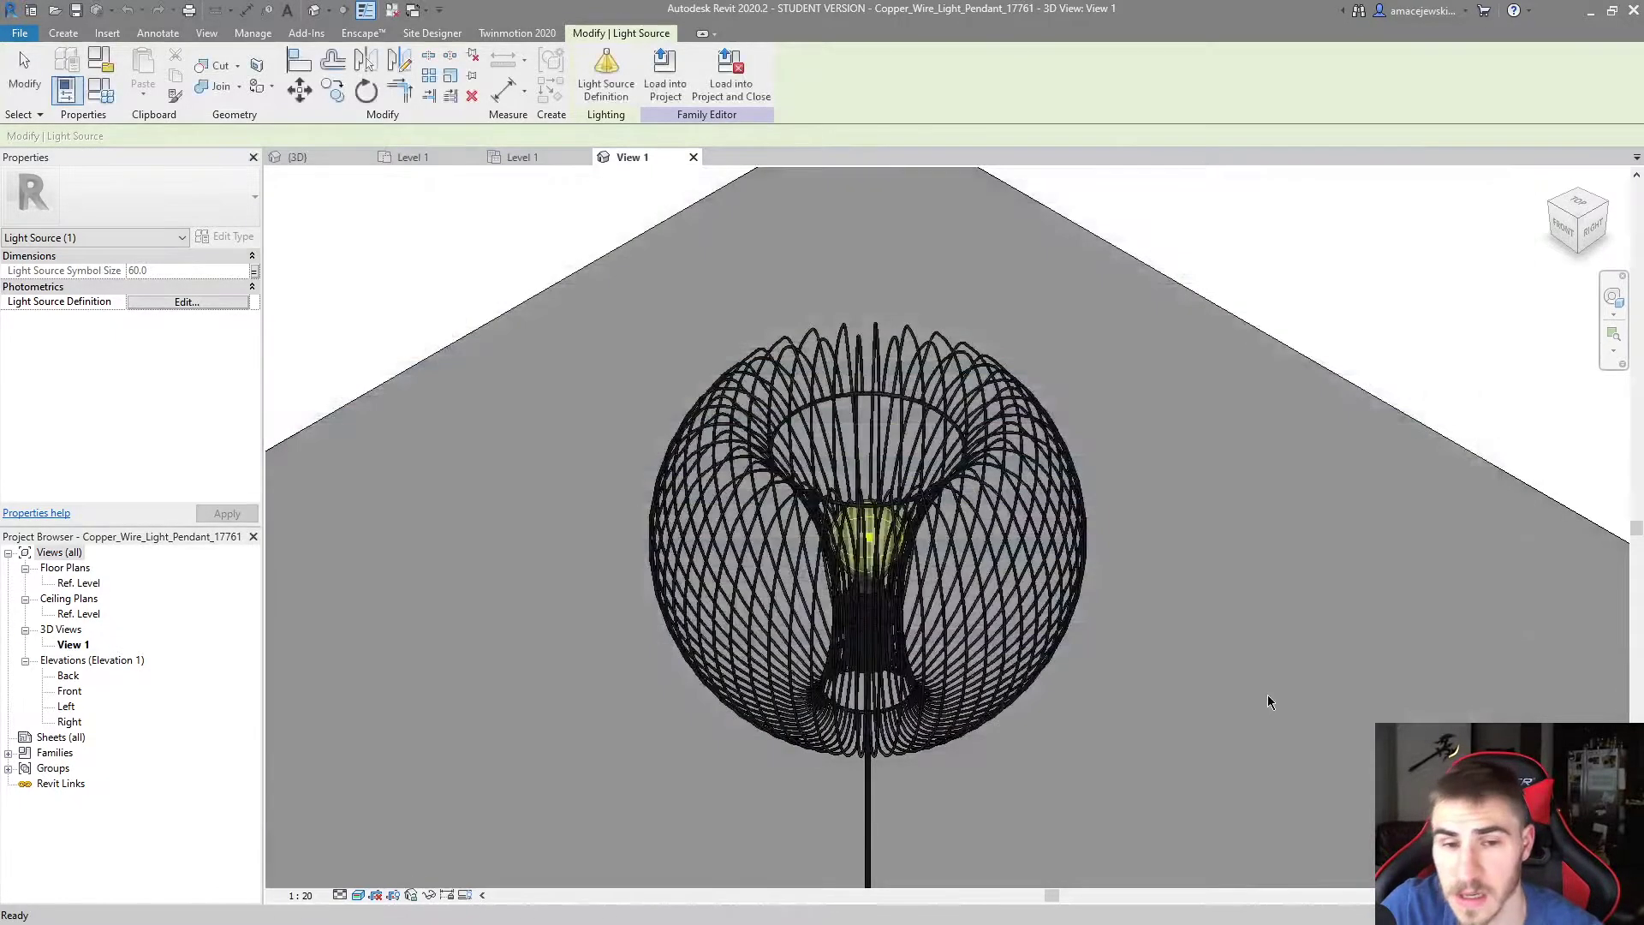
pyautogui.press('Escape')
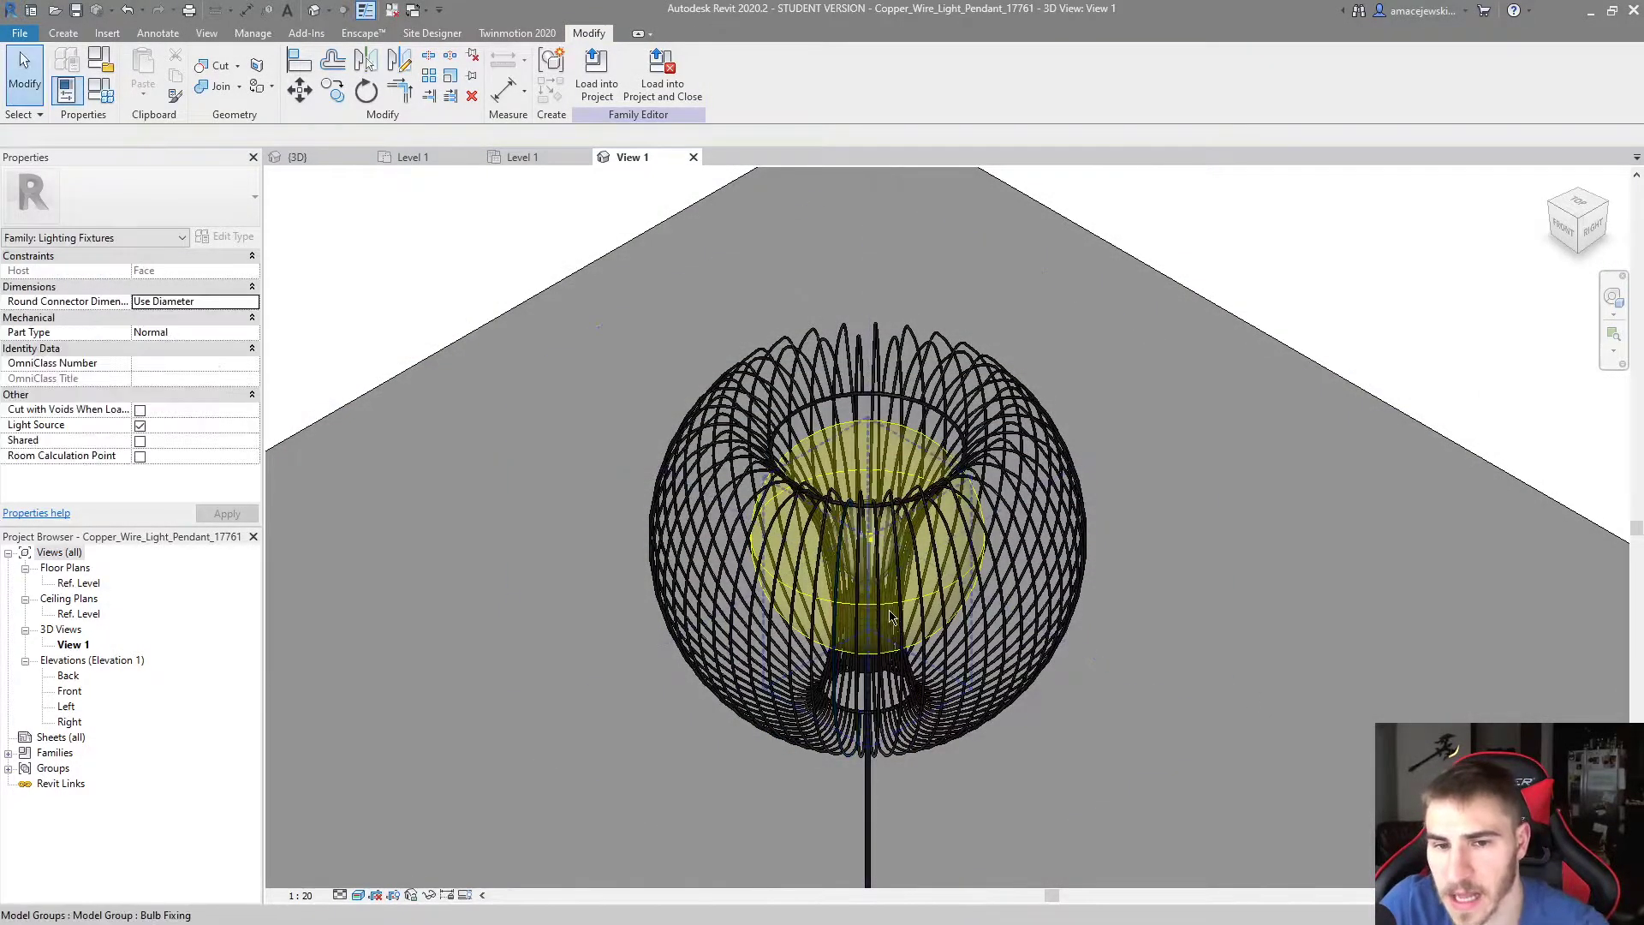
pyautogui.keyDown('shift'); pyautogui.moveTo(948, 558); pyautogui.dragTo(1095, 481, button='middle'); pyautogui.keyUp('shift')
pyautogui.keyDown('shift'); pyautogui.moveTo(920, 462); pyautogui.dragTo(729, 486, button='middle'); pyautogui.keyUp('shift')
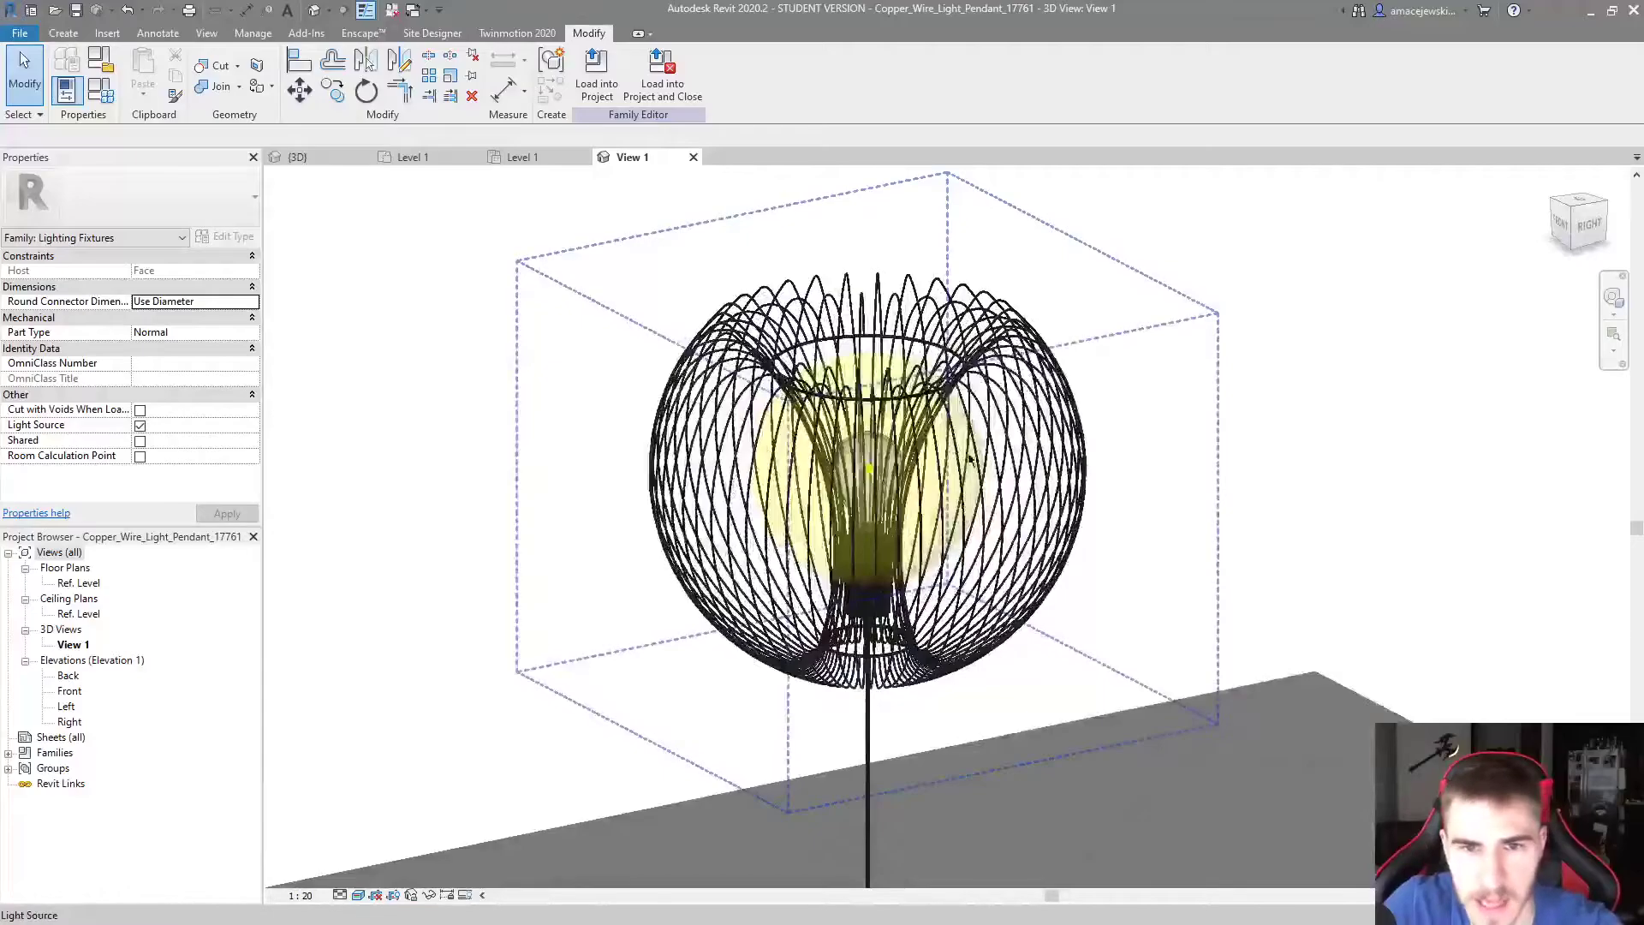
pyautogui.scroll(-1, 1035, 511)
pyautogui.keyDown('shift'); pyautogui.moveTo(1057, 453); pyautogui.dragTo(967, 553, button='middle'); pyautogui.keyUp('shift')
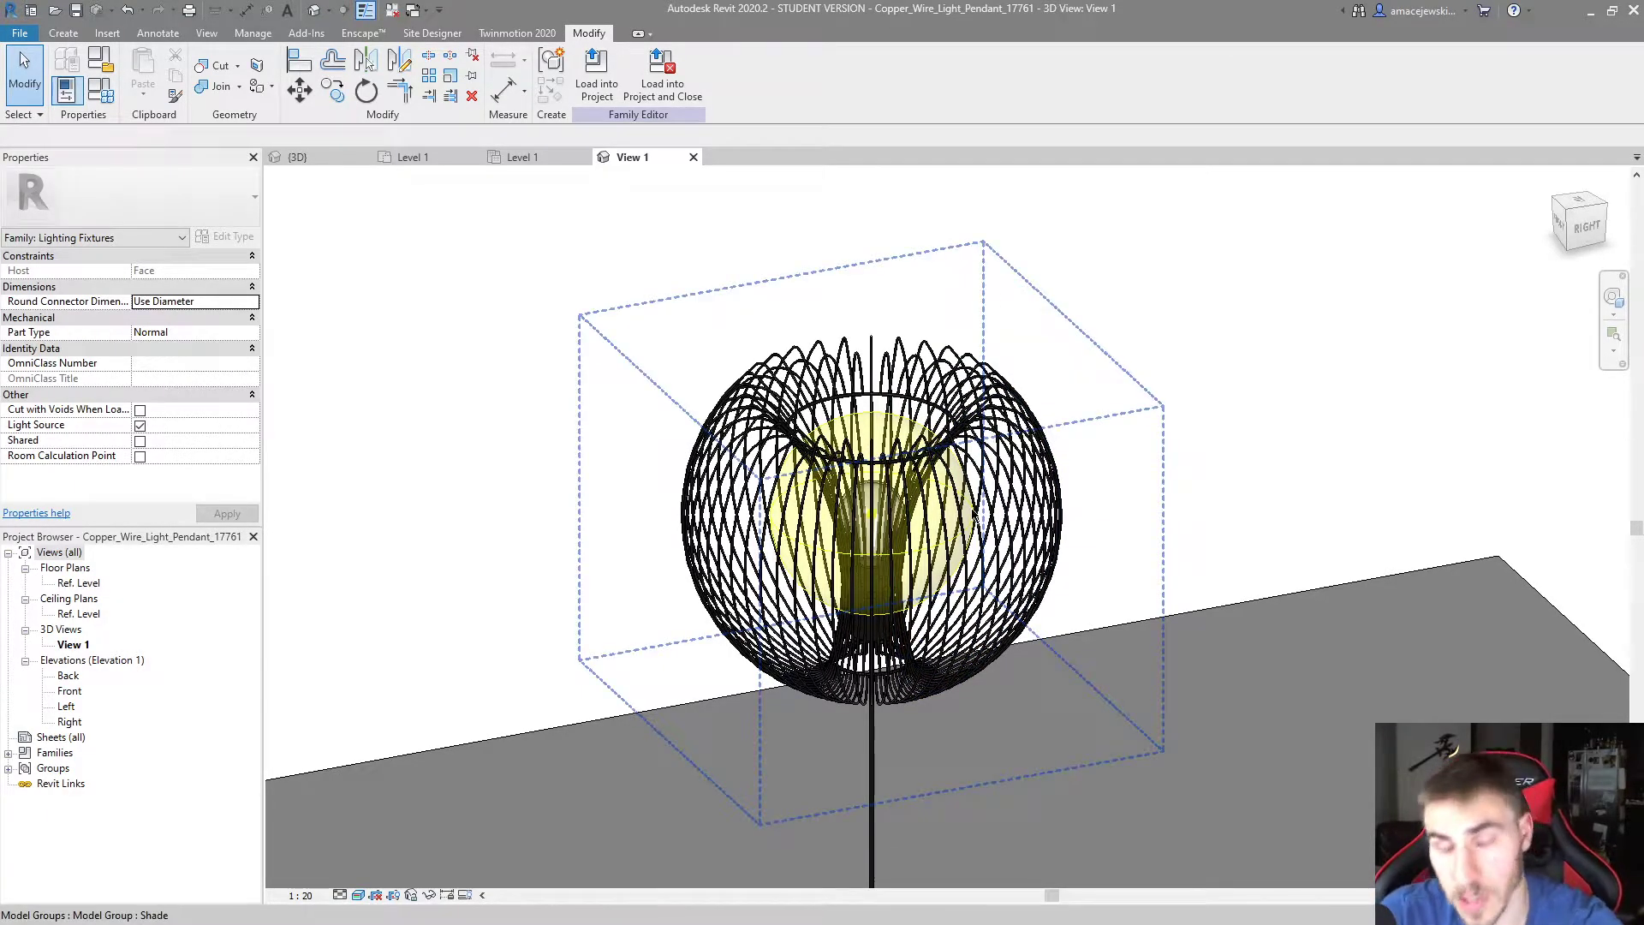
# Save the family, replace its file, and load it into Light Bulbs overwriting the existing version
pyautogui.click(663, 73)
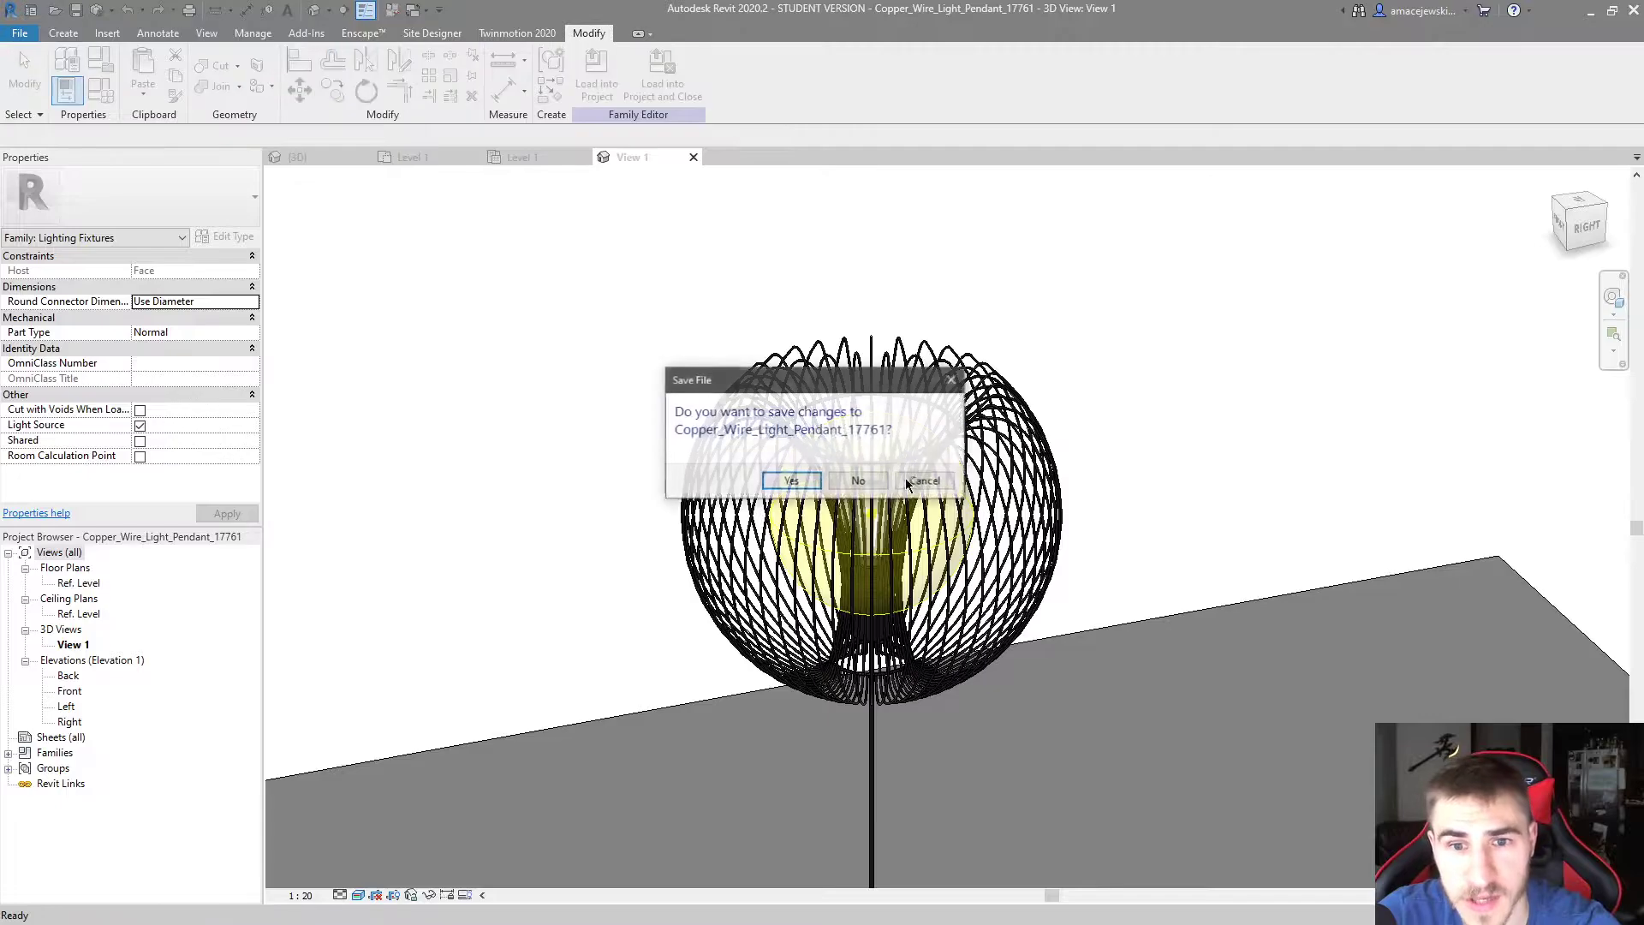
pyautogui.click(791, 481)
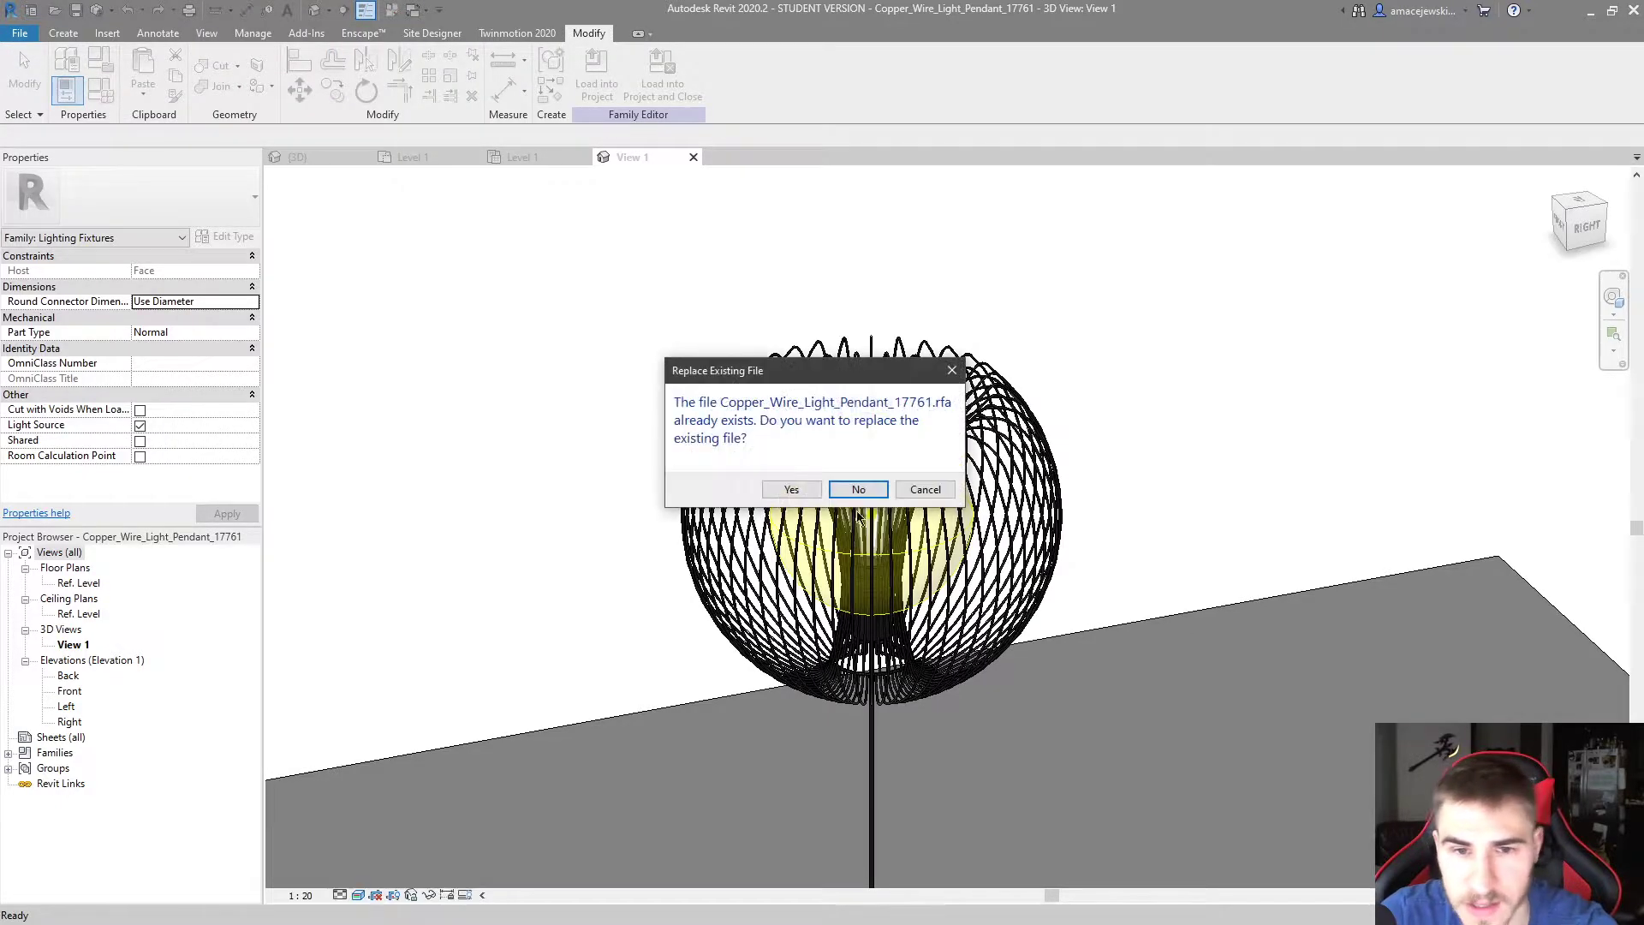
pyautogui.click(786, 484)
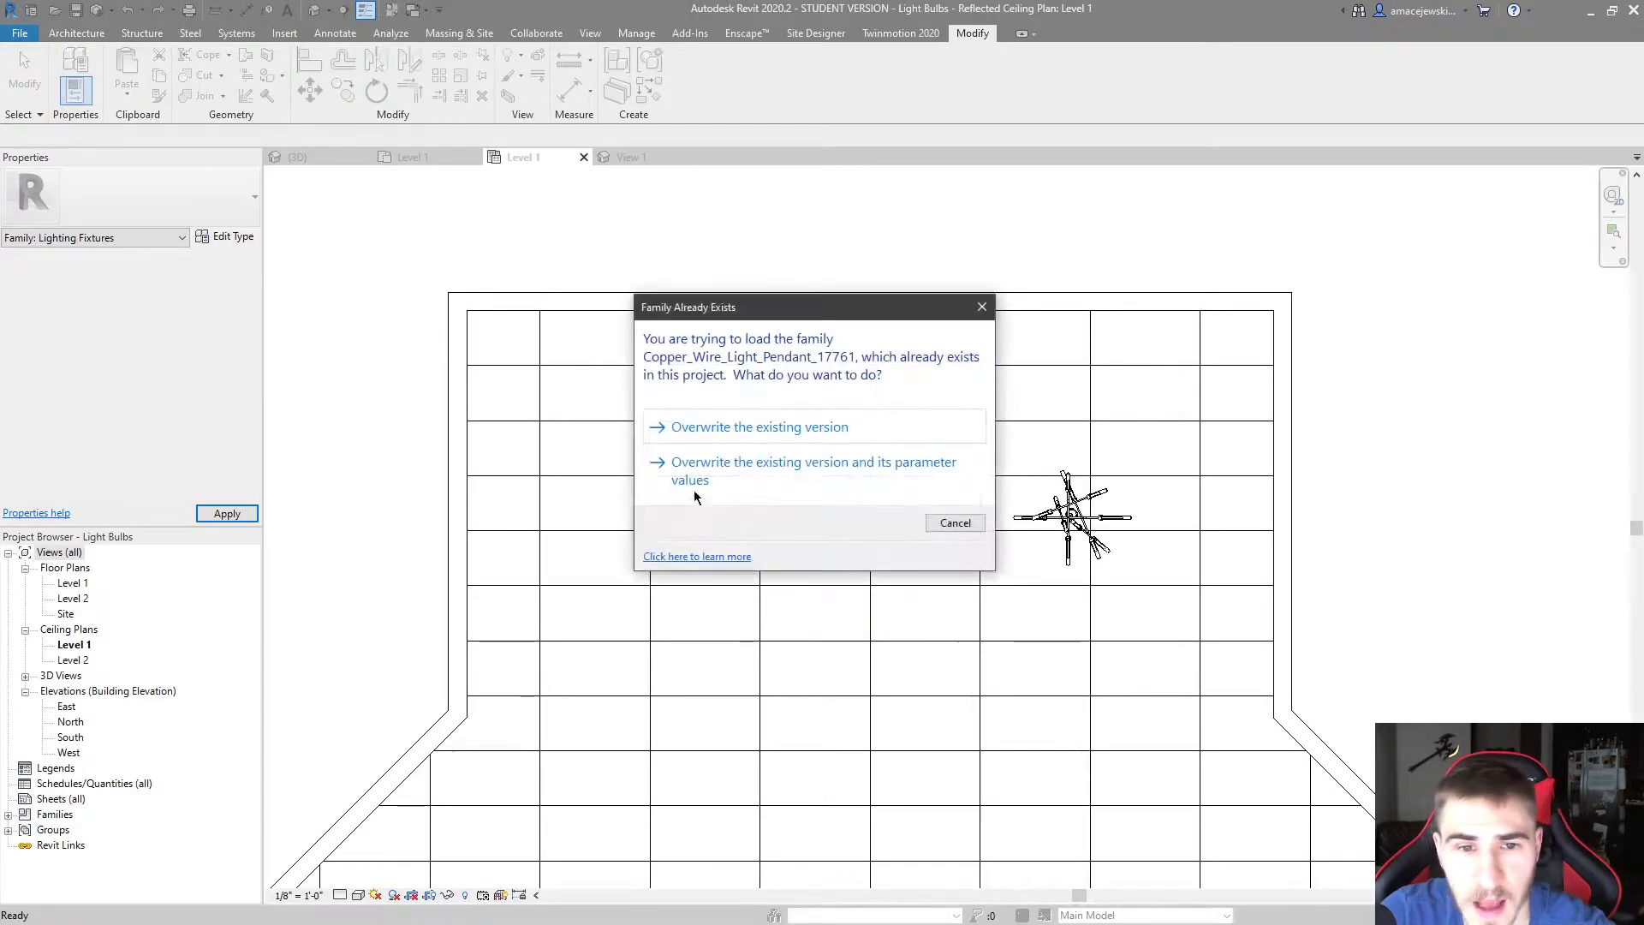
pyautogui.click(694, 481)
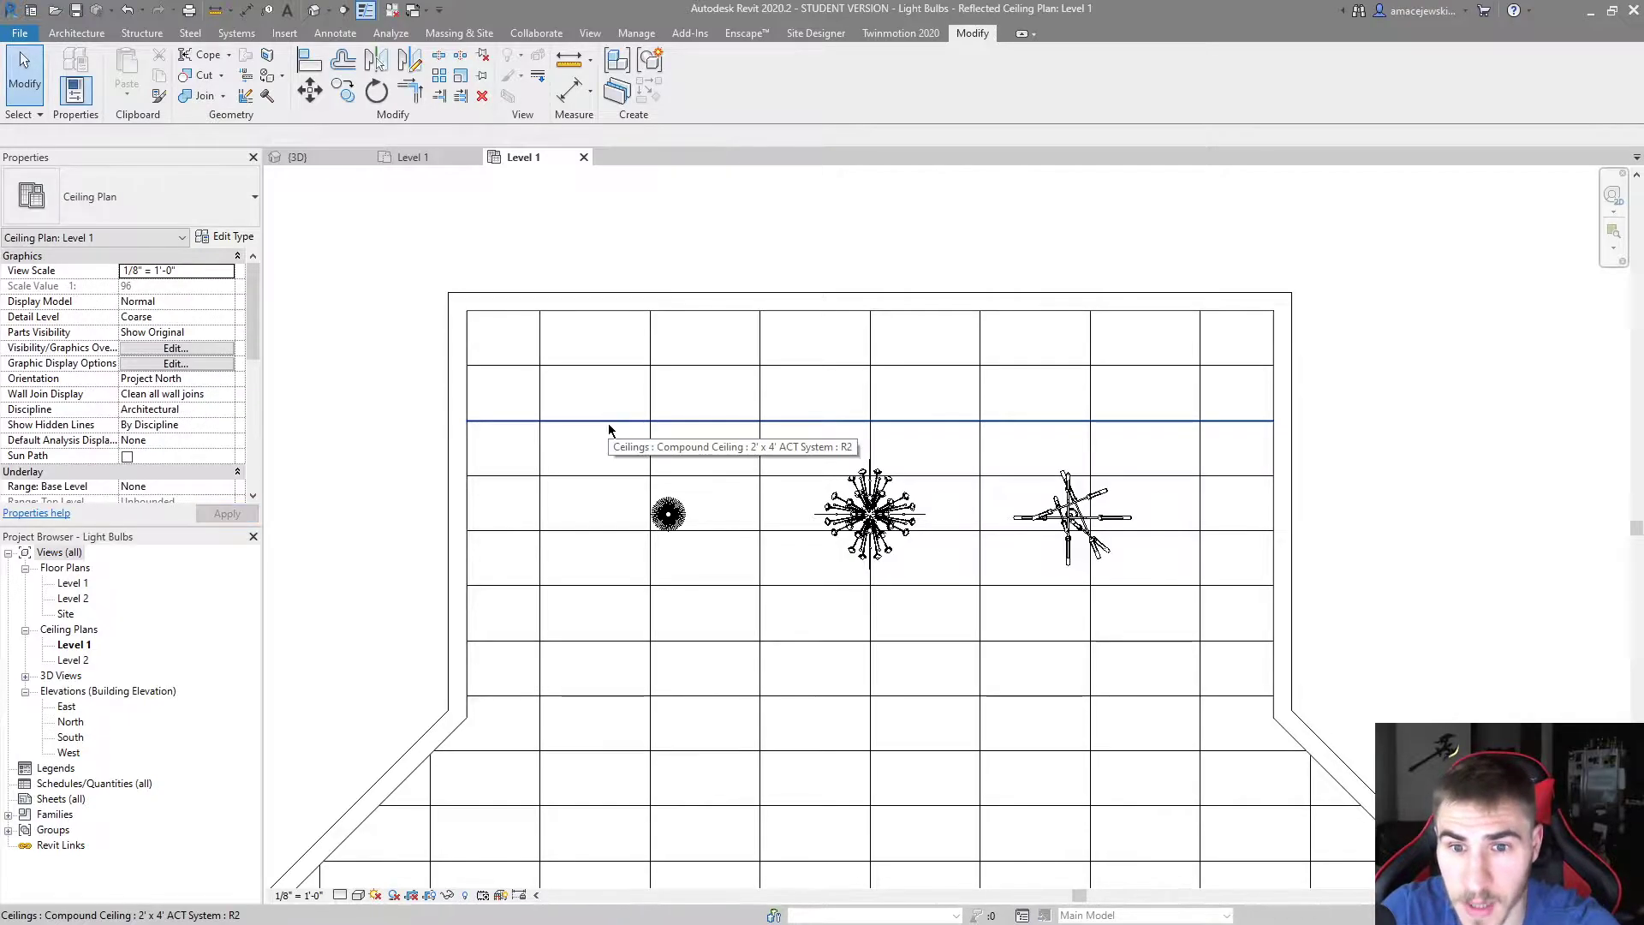
# Select the Copper_Wire_Light_Pendant_17761 fixture in the ceiling plan and open its Type Properties
pyautogui.click(669, 513)
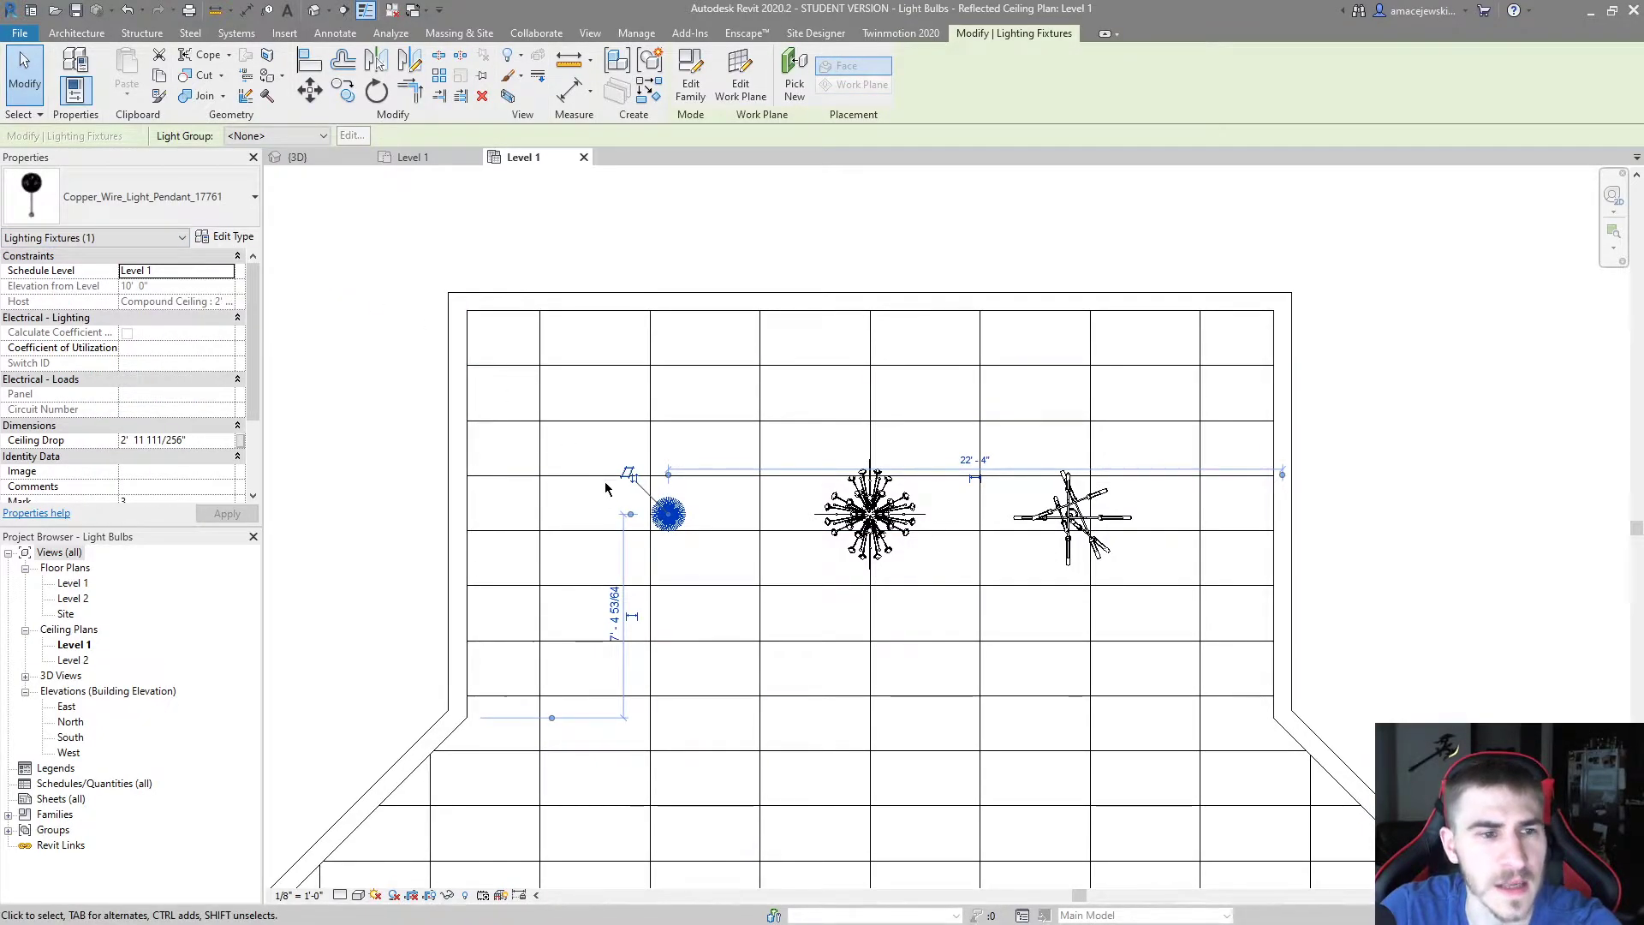
pyautogui.click(223, 236)
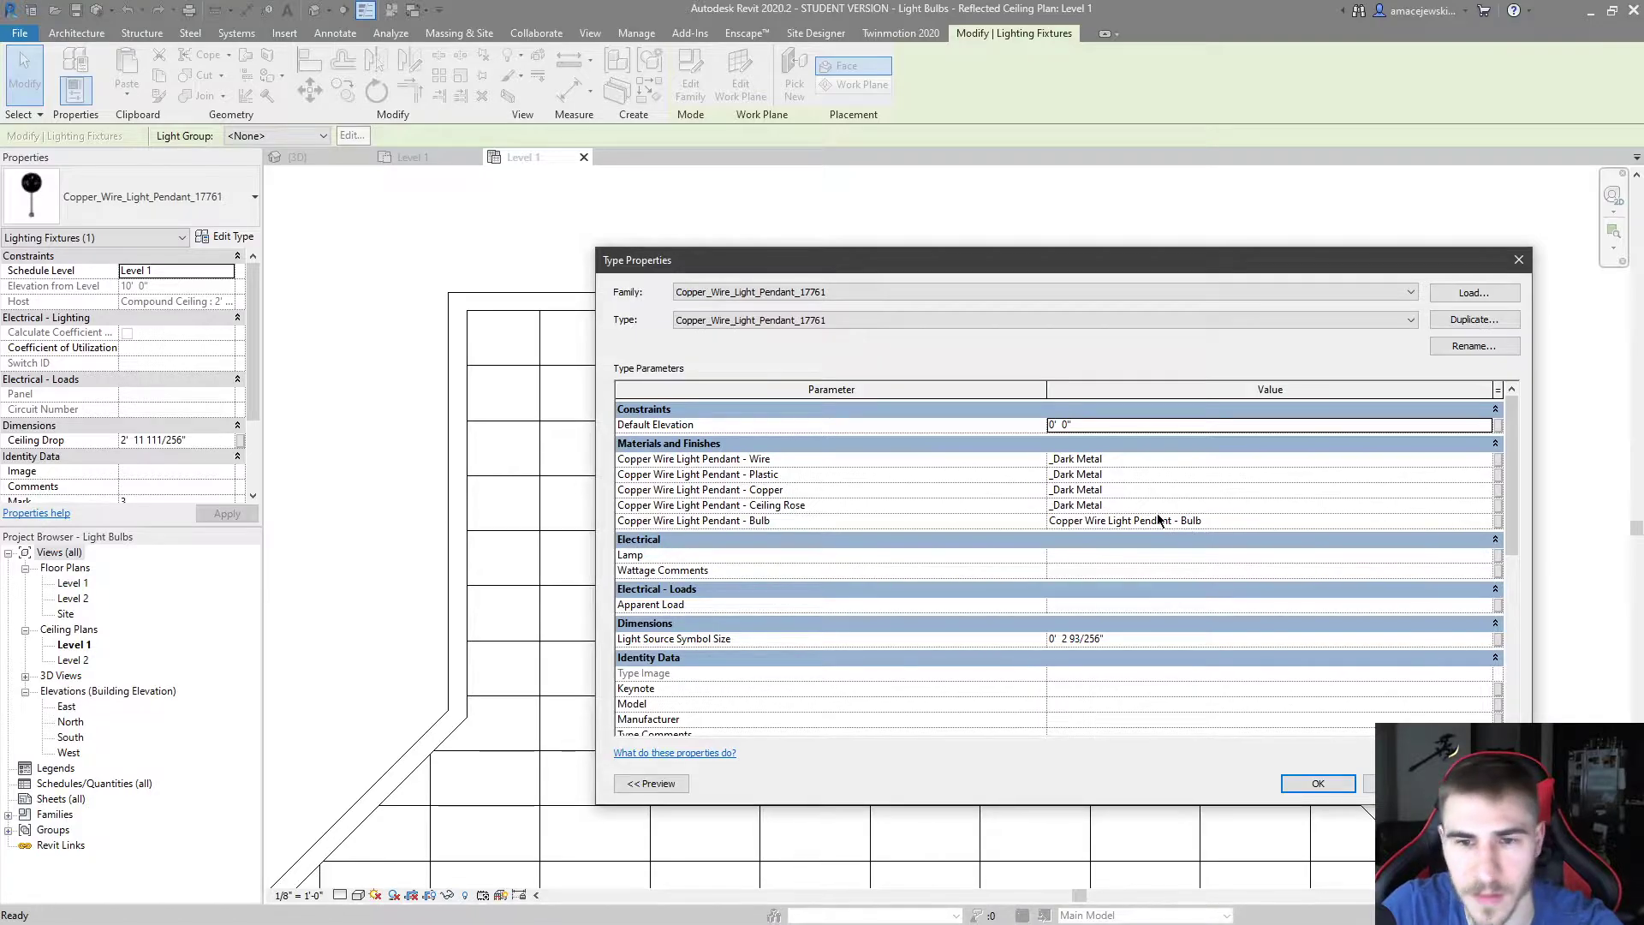
# From the Bulb material value, open the Material Browser and create a new blank material
pyautogui.click(1264, 519)
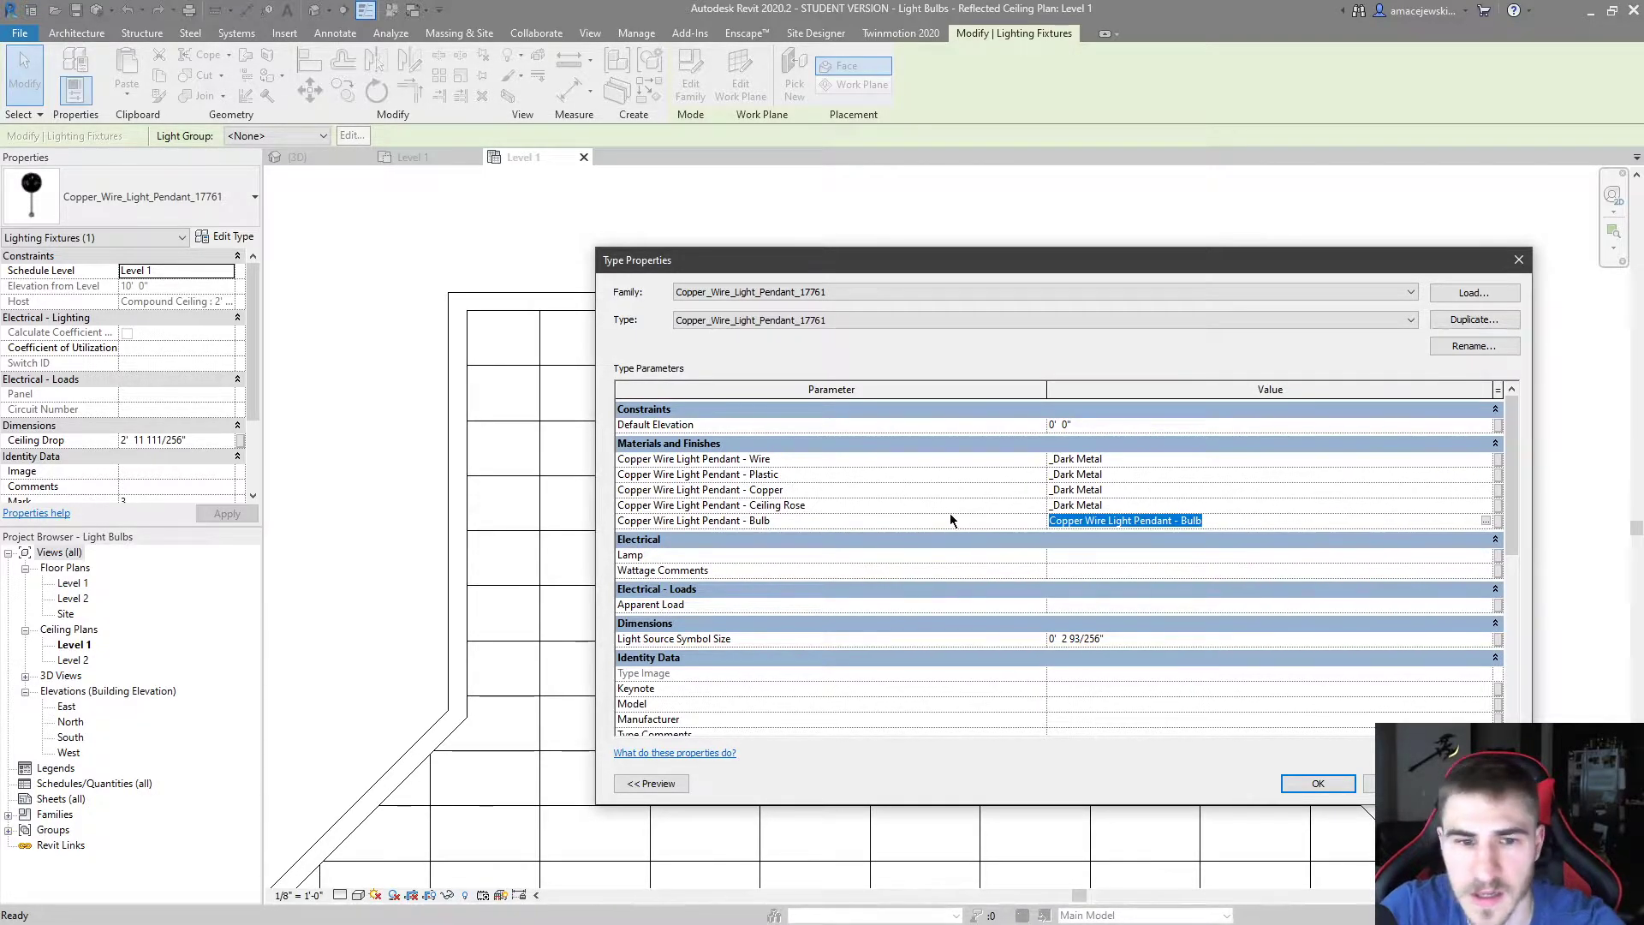
pyautogui.click(1486, 521)
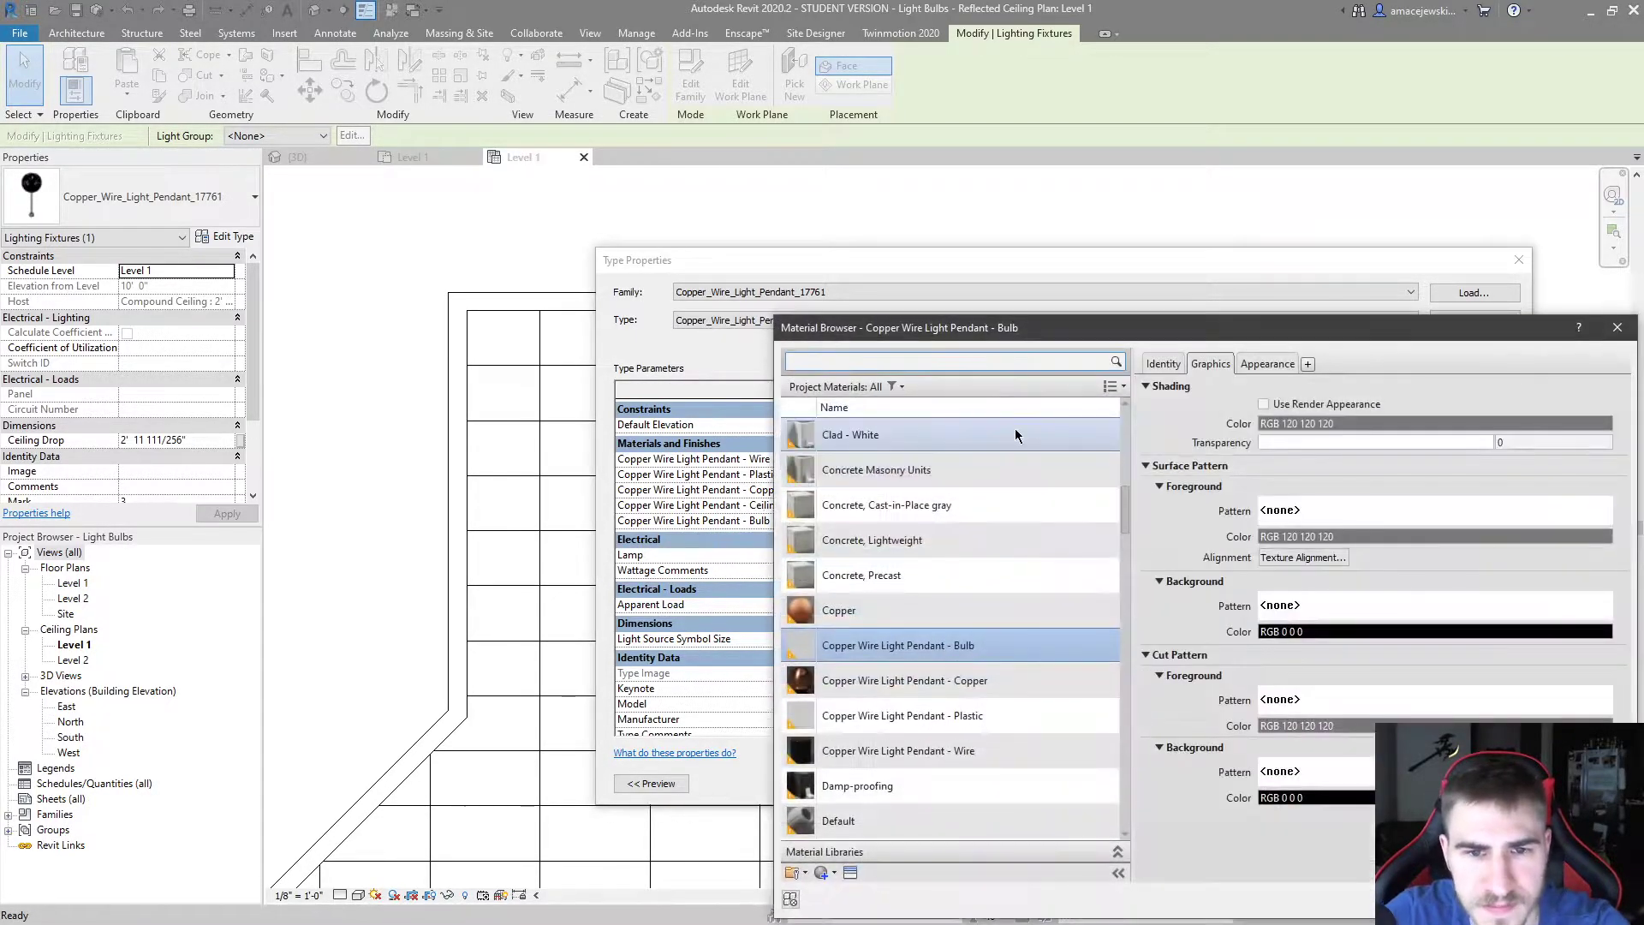
pyautogui.moveTo(995, 332); pyautogui.dragTo(654, 202)
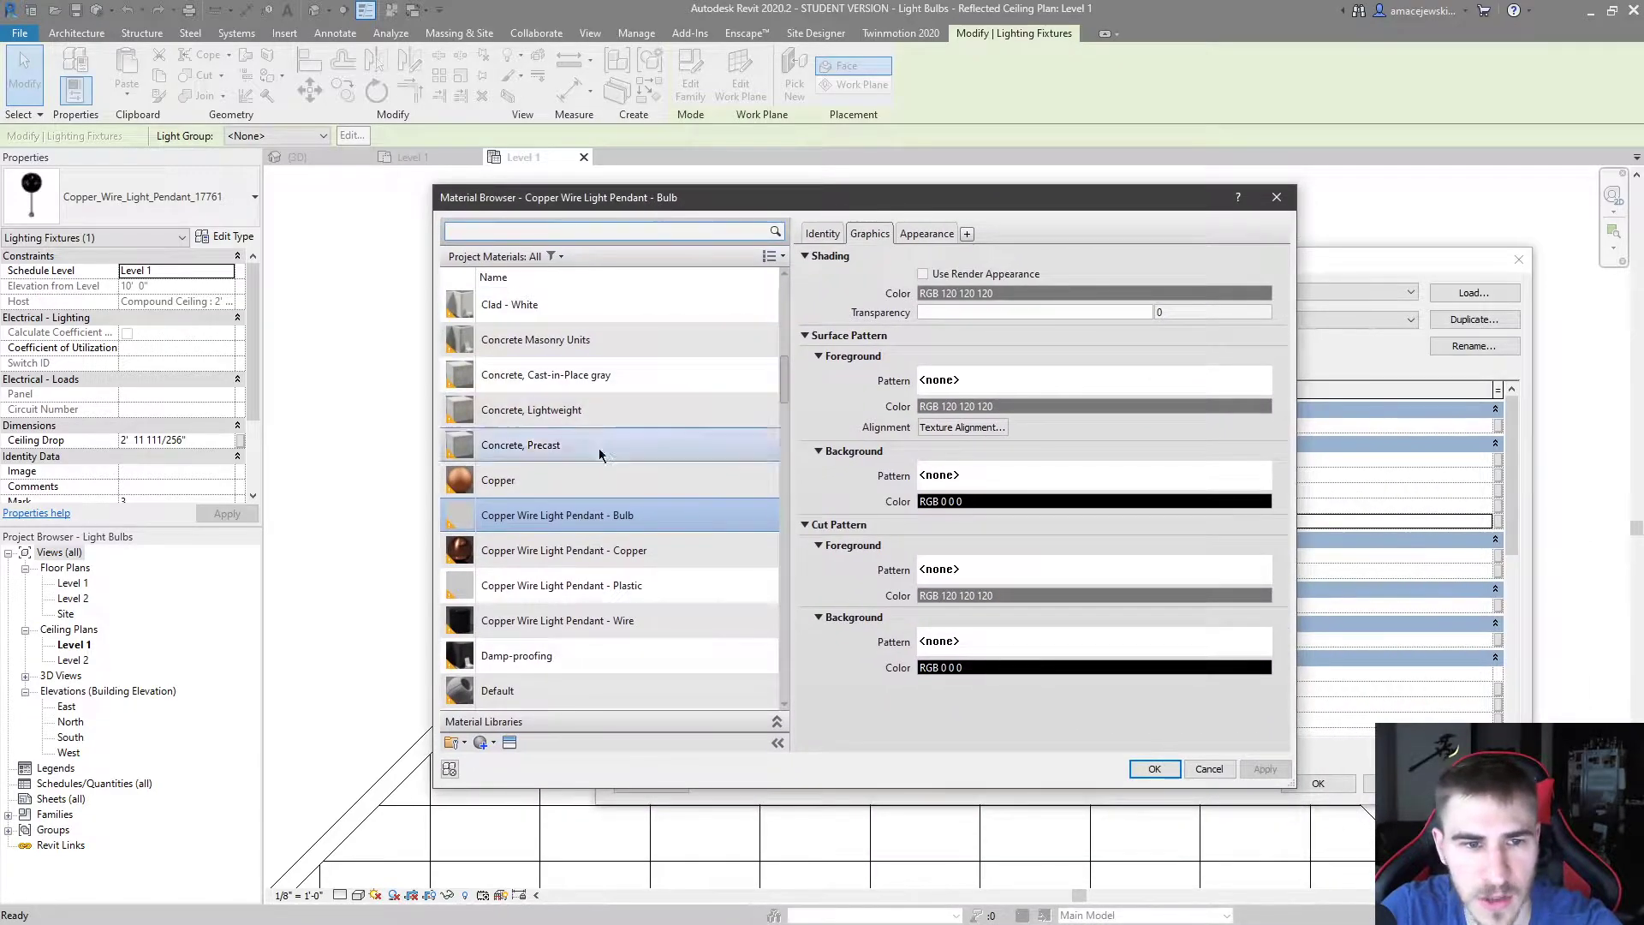
pyautogui.scroll(-1, 556, 651)
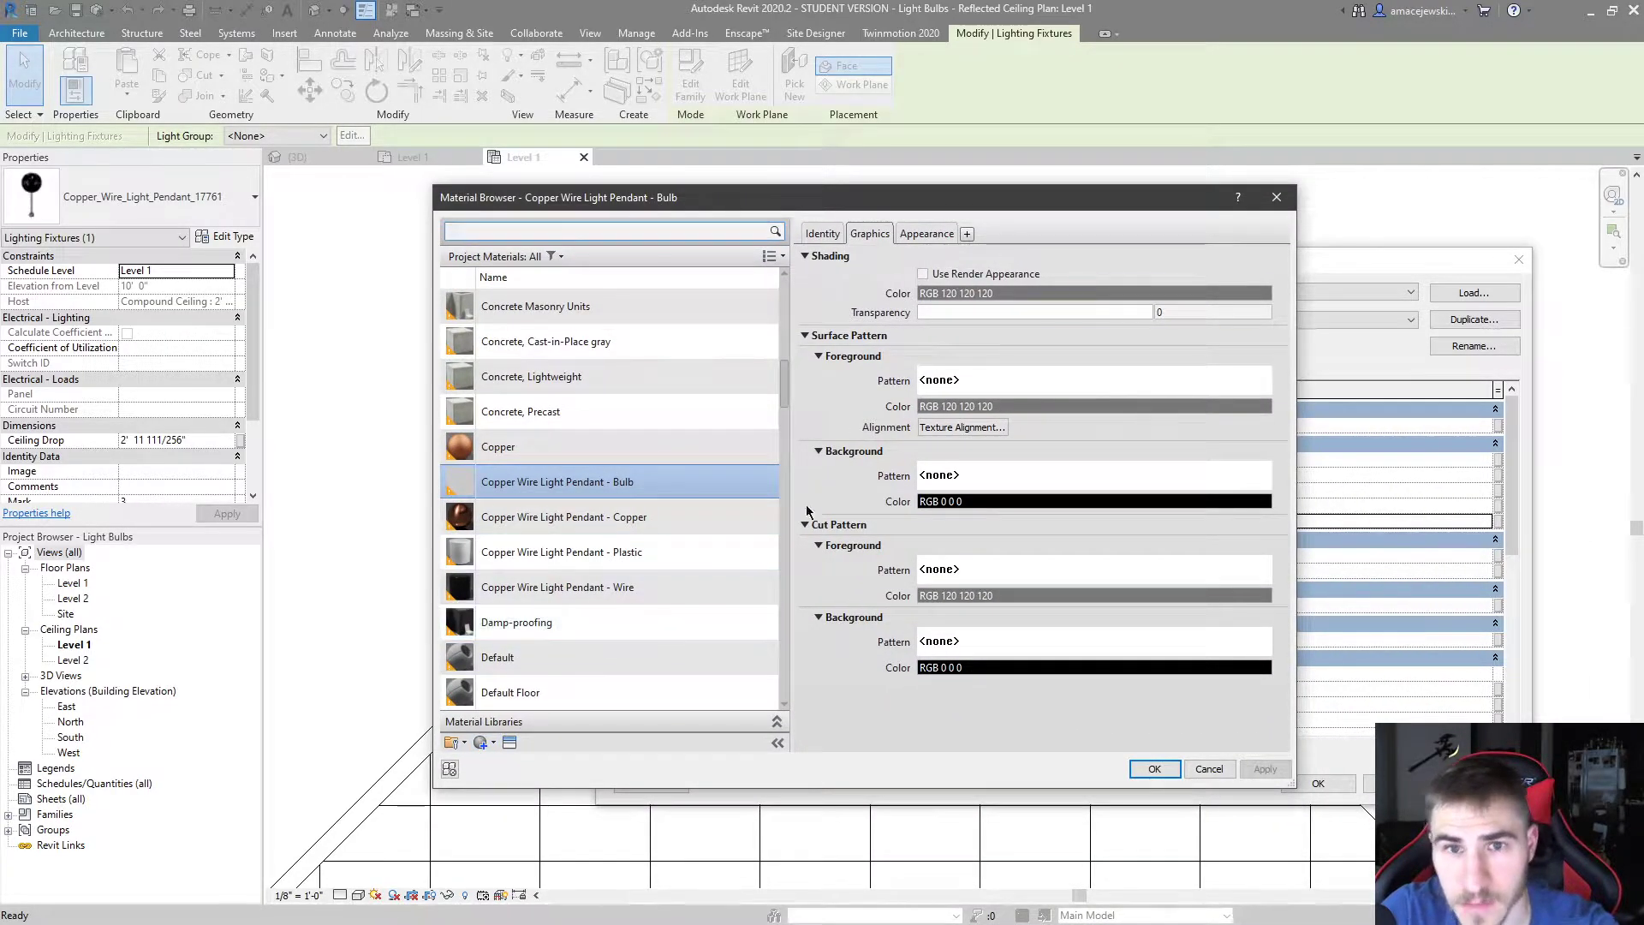
pyautogui.click(464, 742)
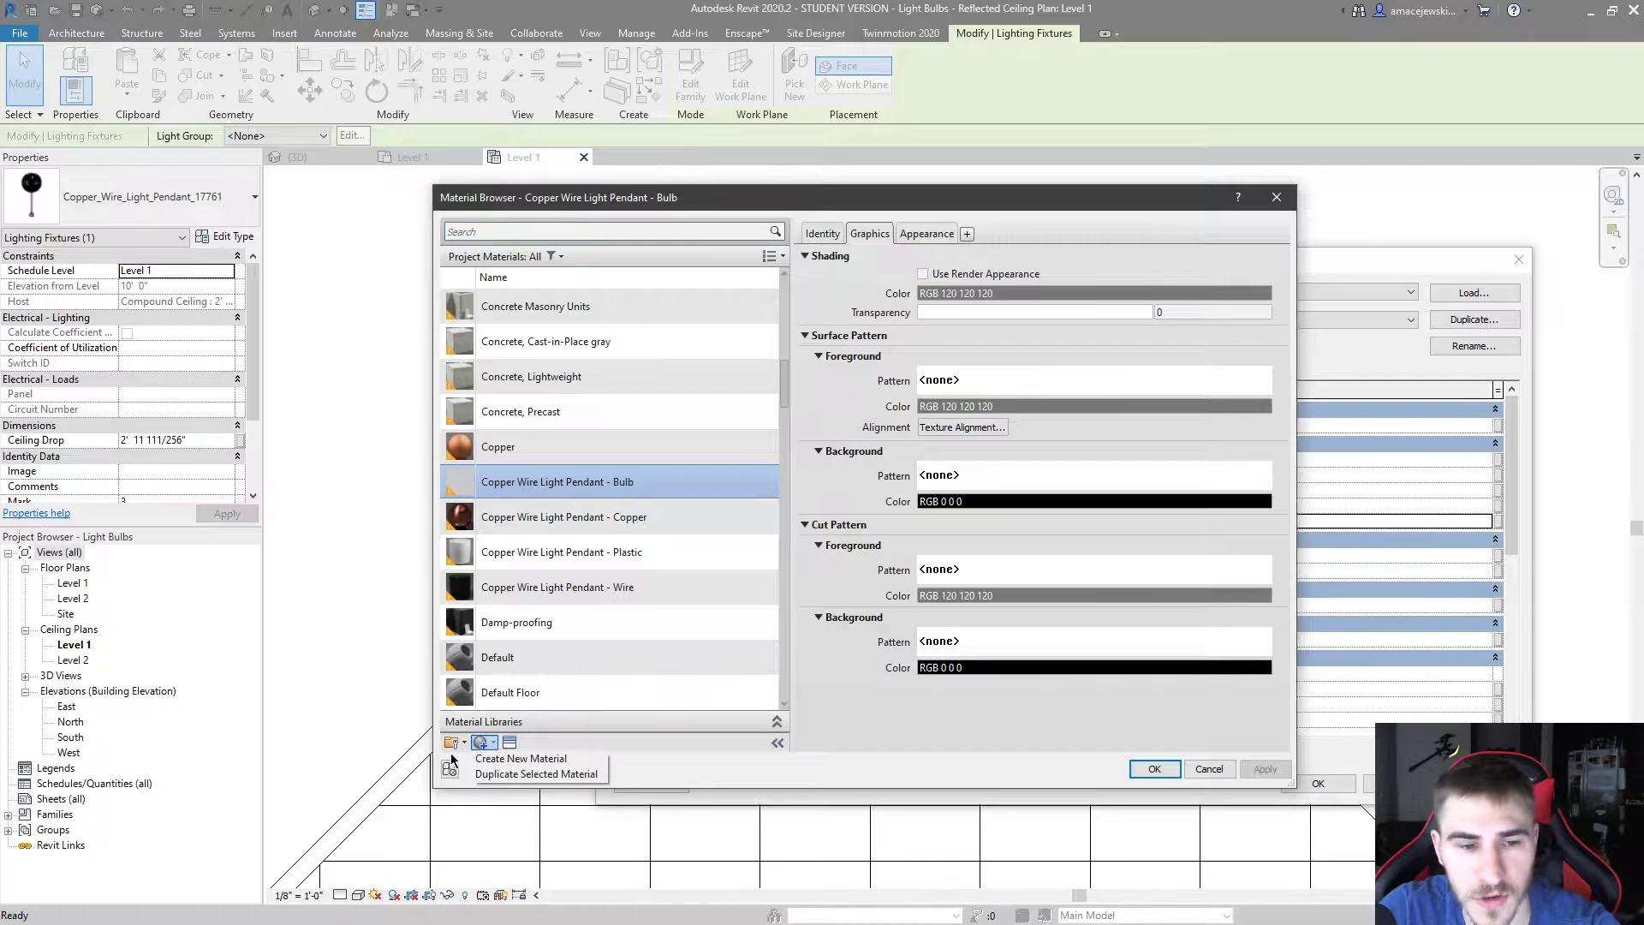
pyautogui.click(514, 754)
# Rename the new material to 'Light Bulb' and open its appearance asset library
pyautogui.rightClick(524, 481)
pyautogui.click(559, 532)
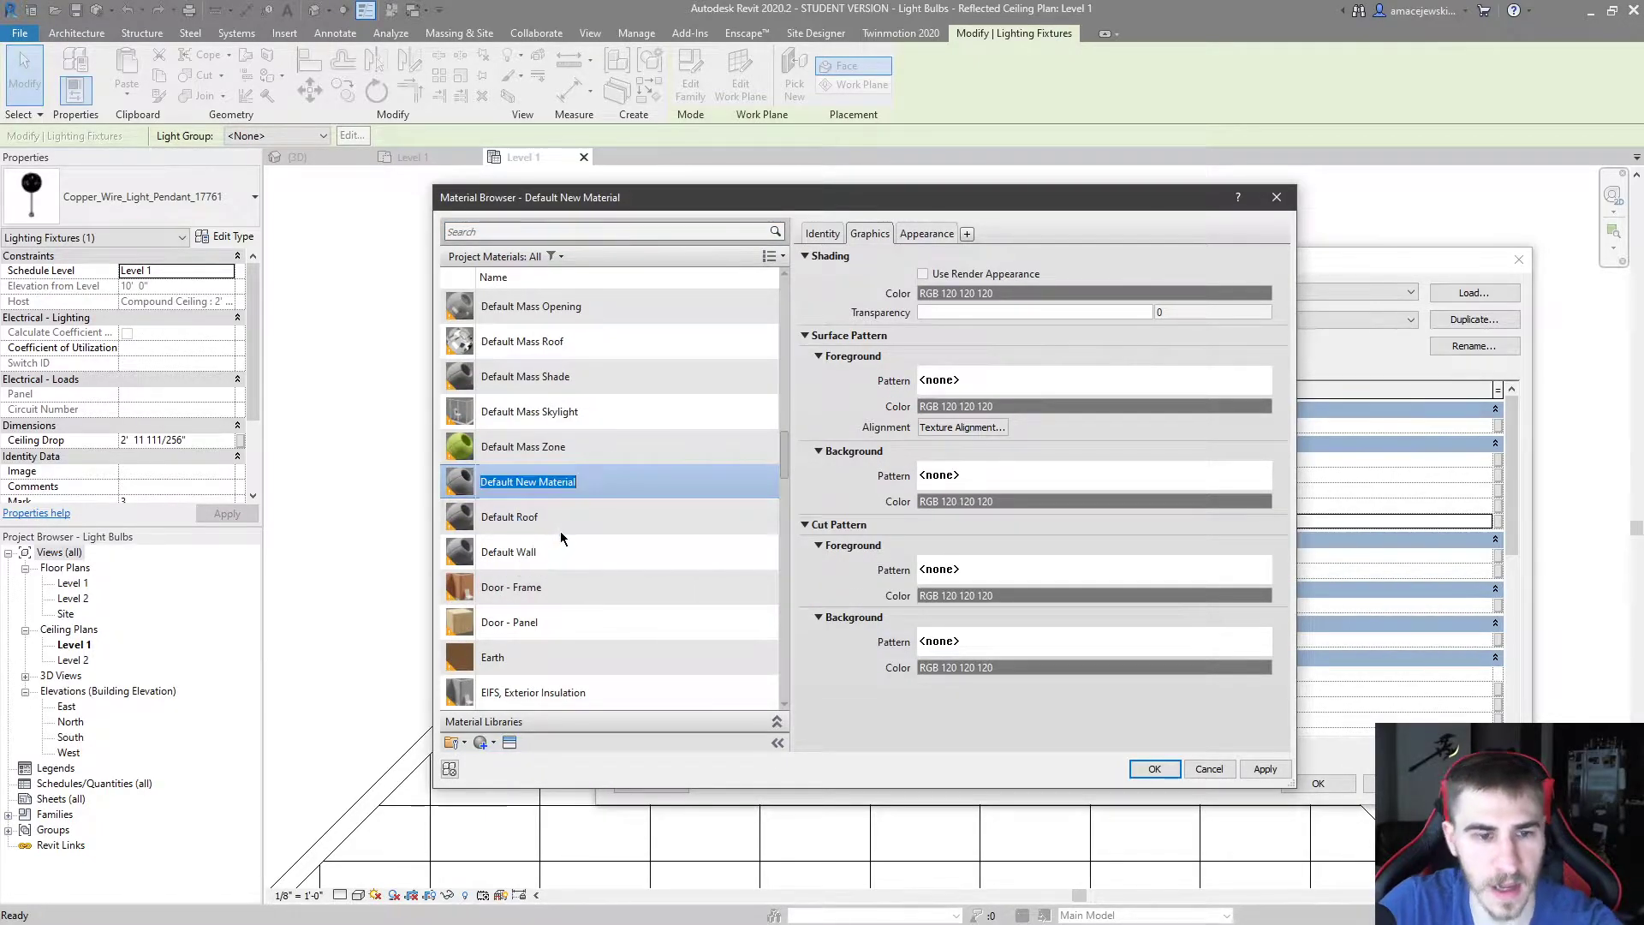
pyautogui.write('Light ')
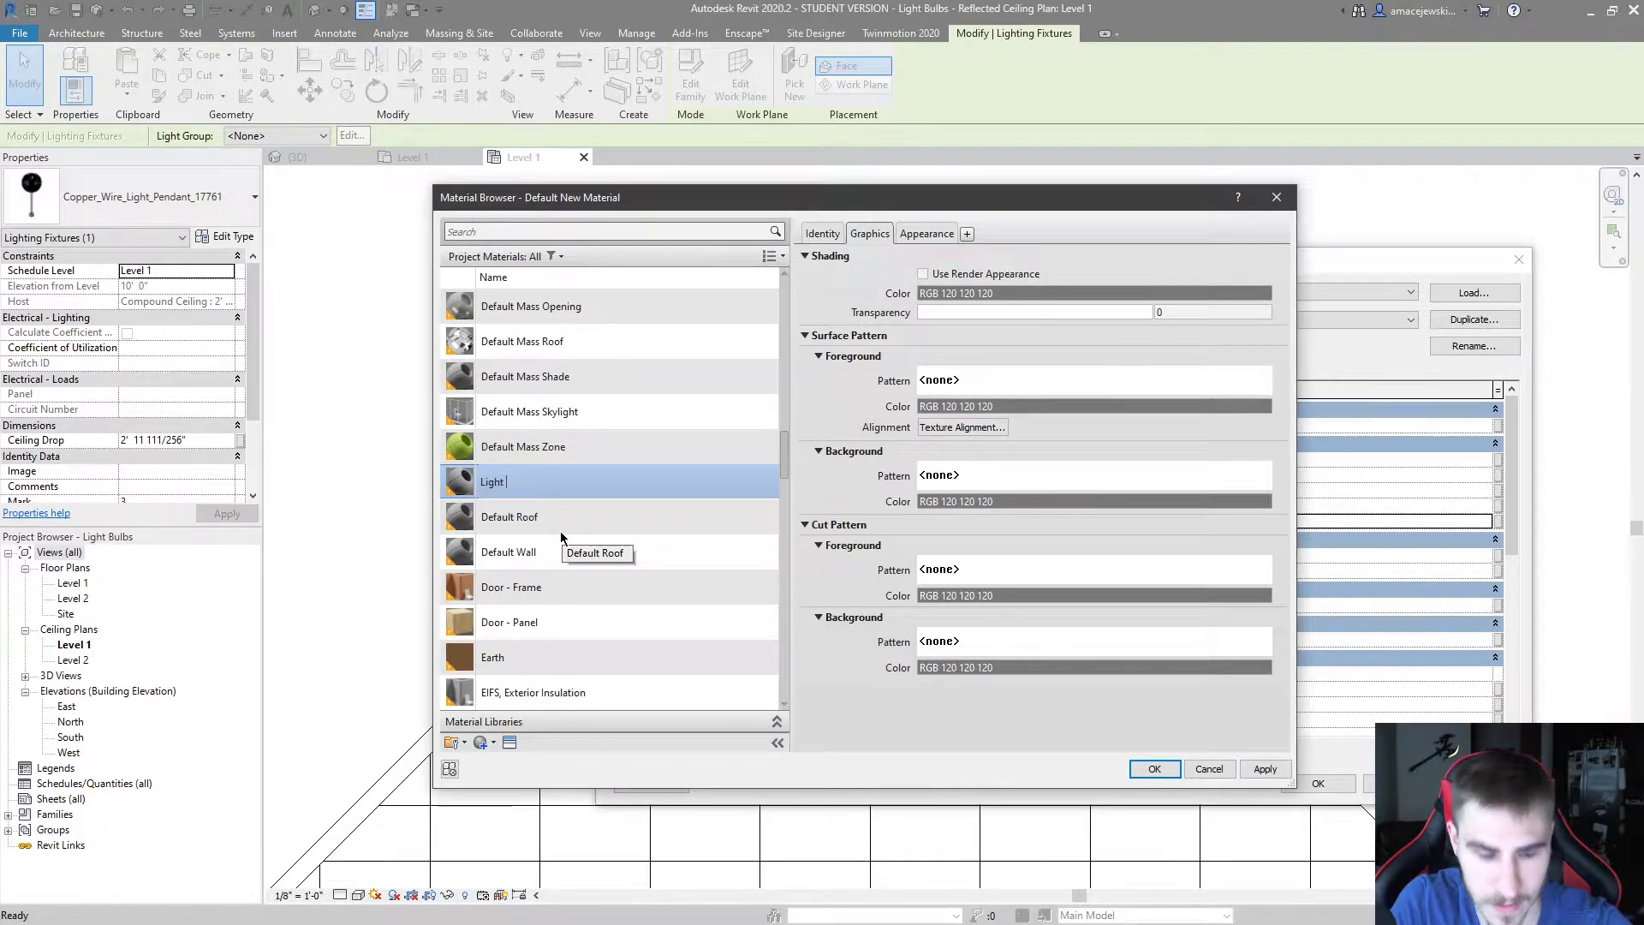
pyautogui.write('Bulb')
pyautogui.press('Return')
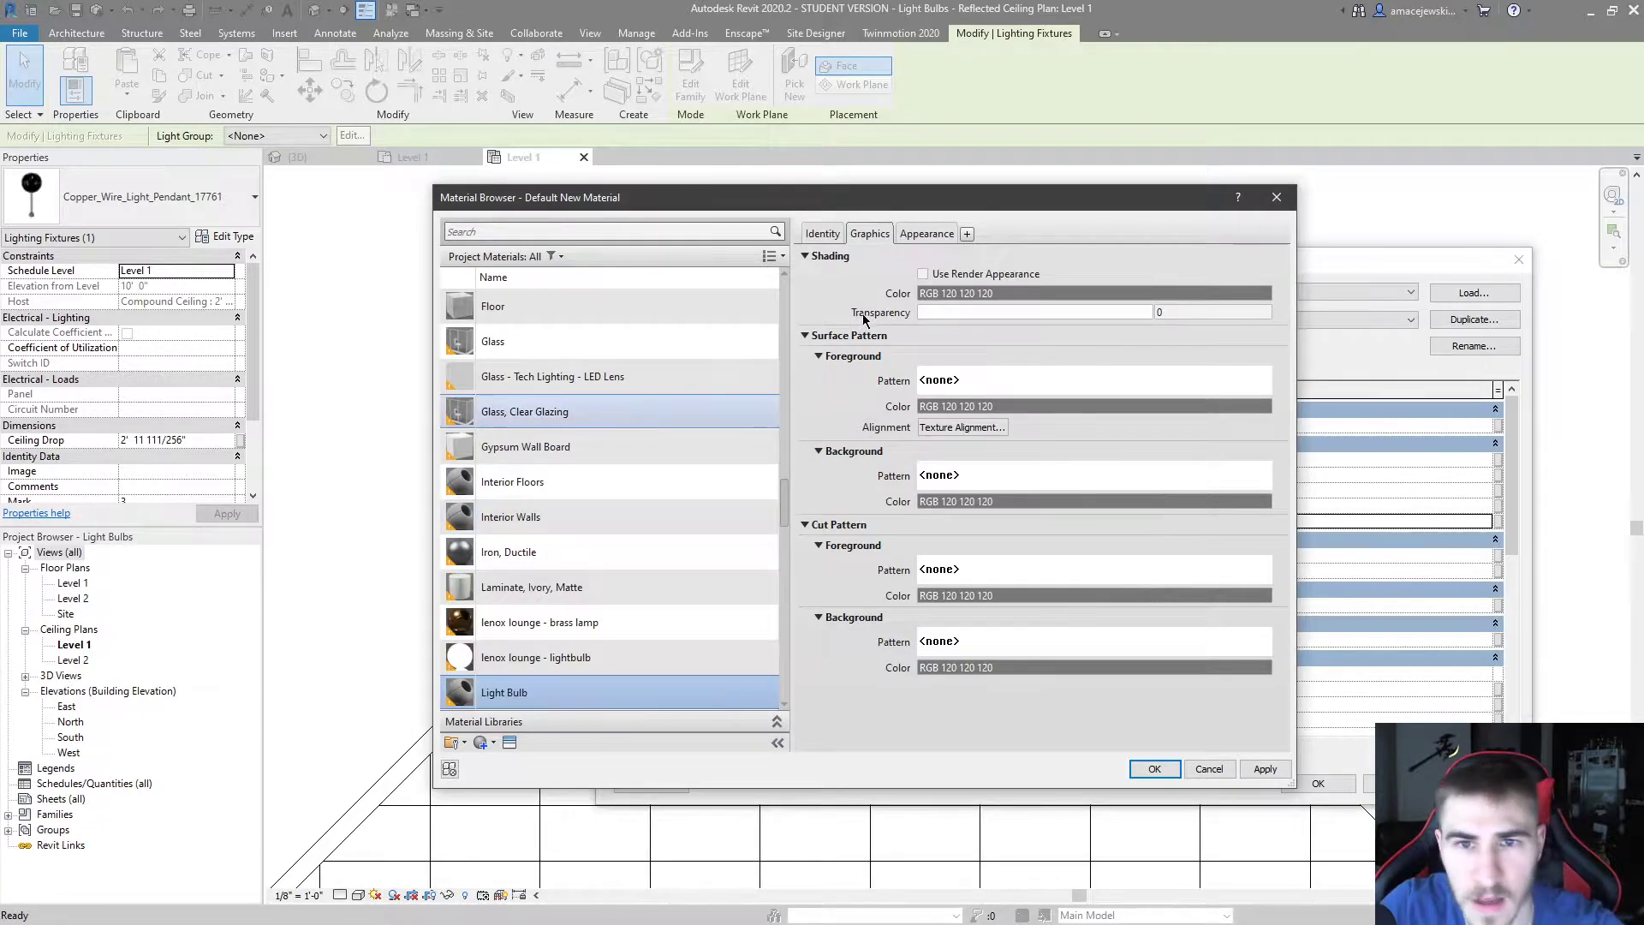
pyautogui.click(922, 240)
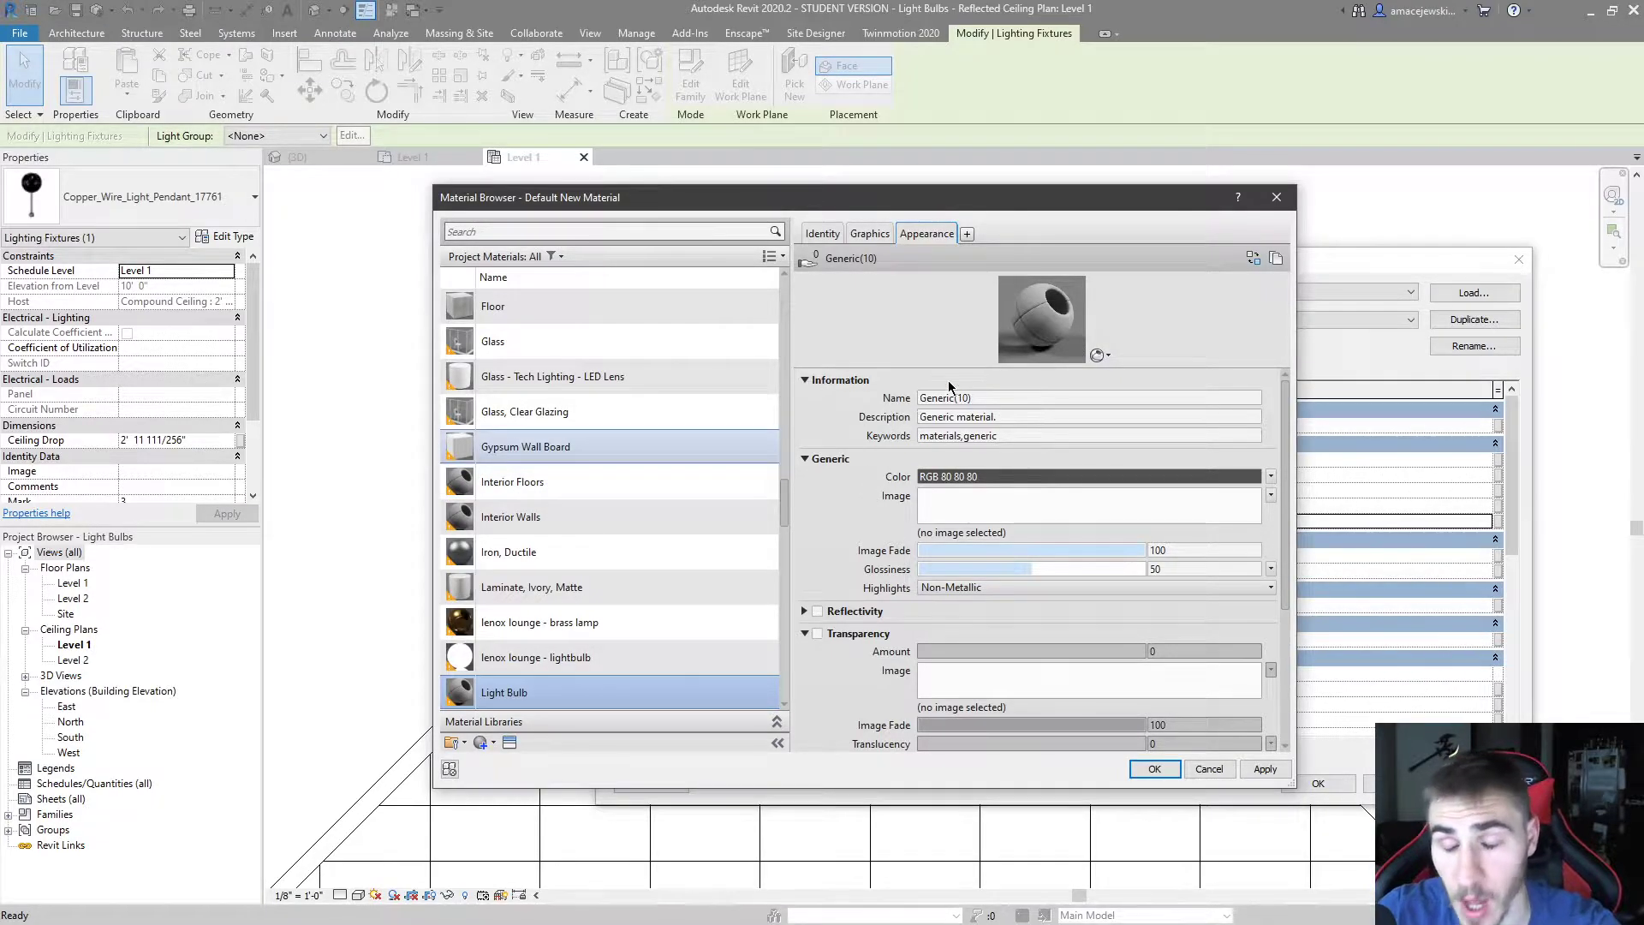
pyautogui.click(1259, 258)
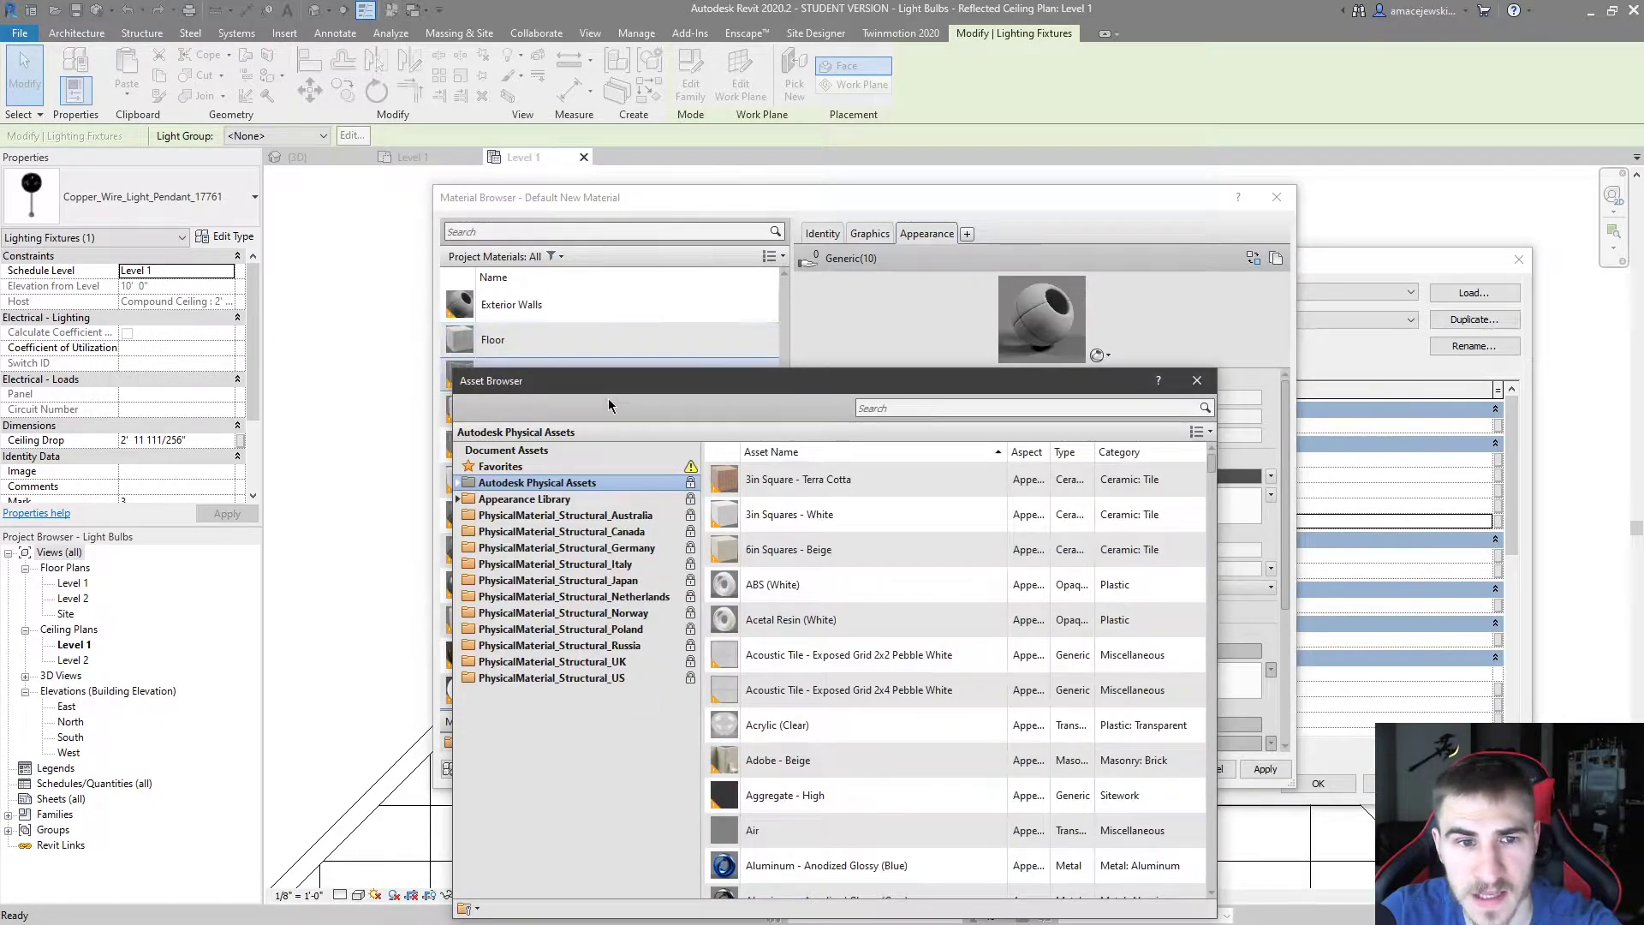
# Search the Appearance Library for emissive assets with 'emi'
pyautogui.moveTo(607, 398); pyautogui.dragTo(762, 200)
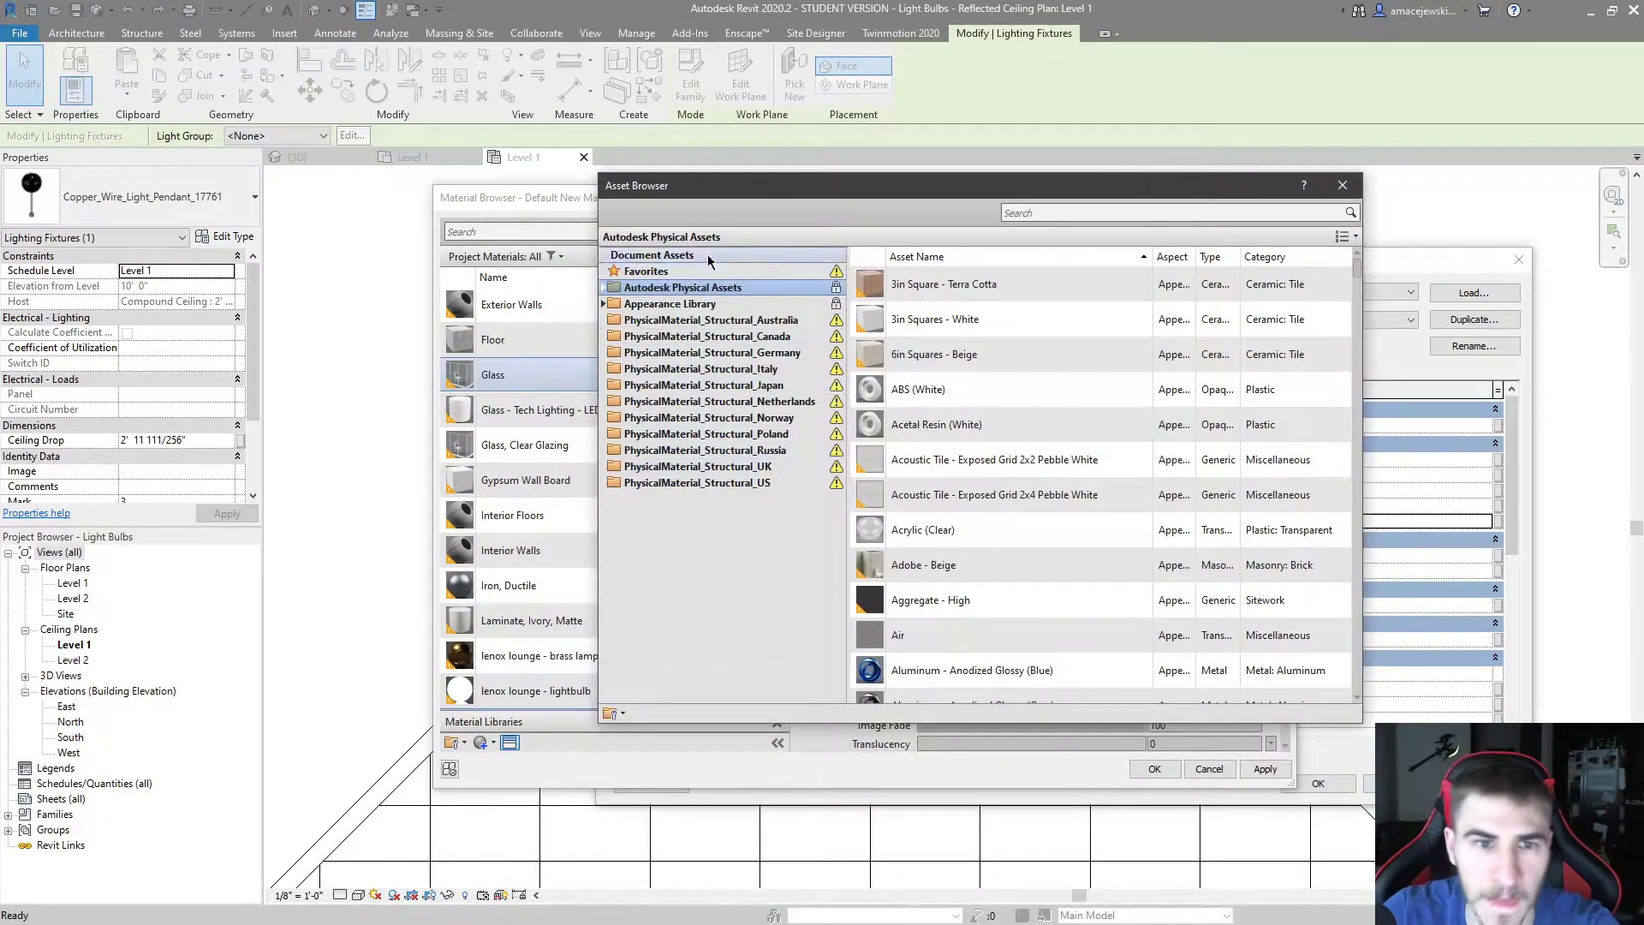
pyautogui.click(684, 303)
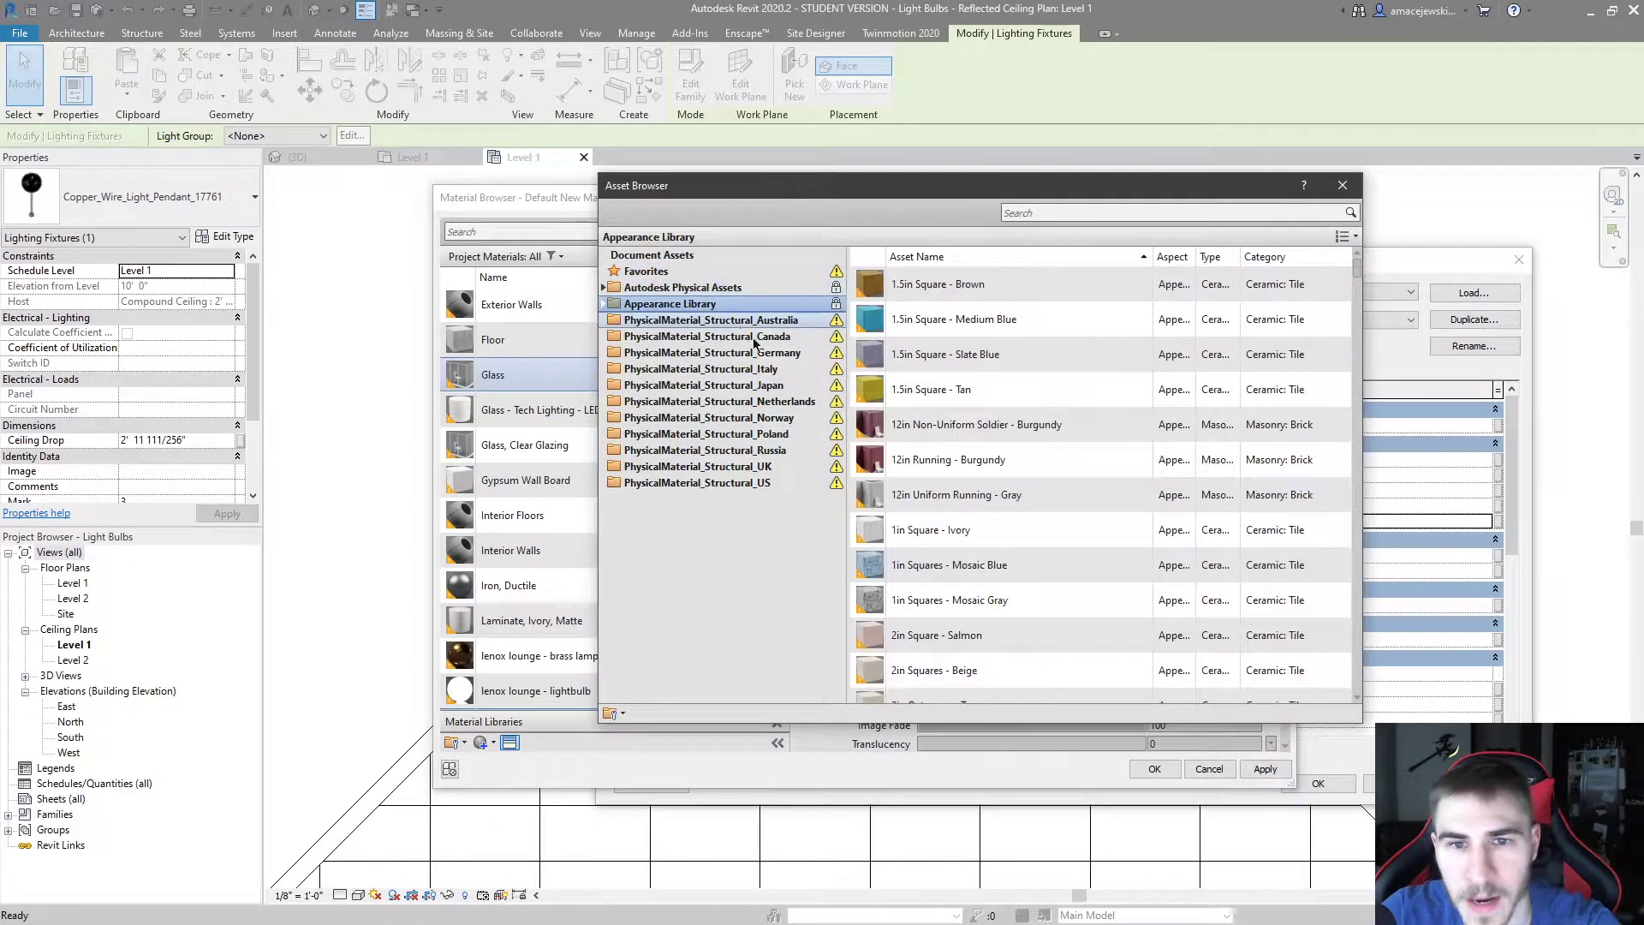
pyautogui.click(1100, 214)
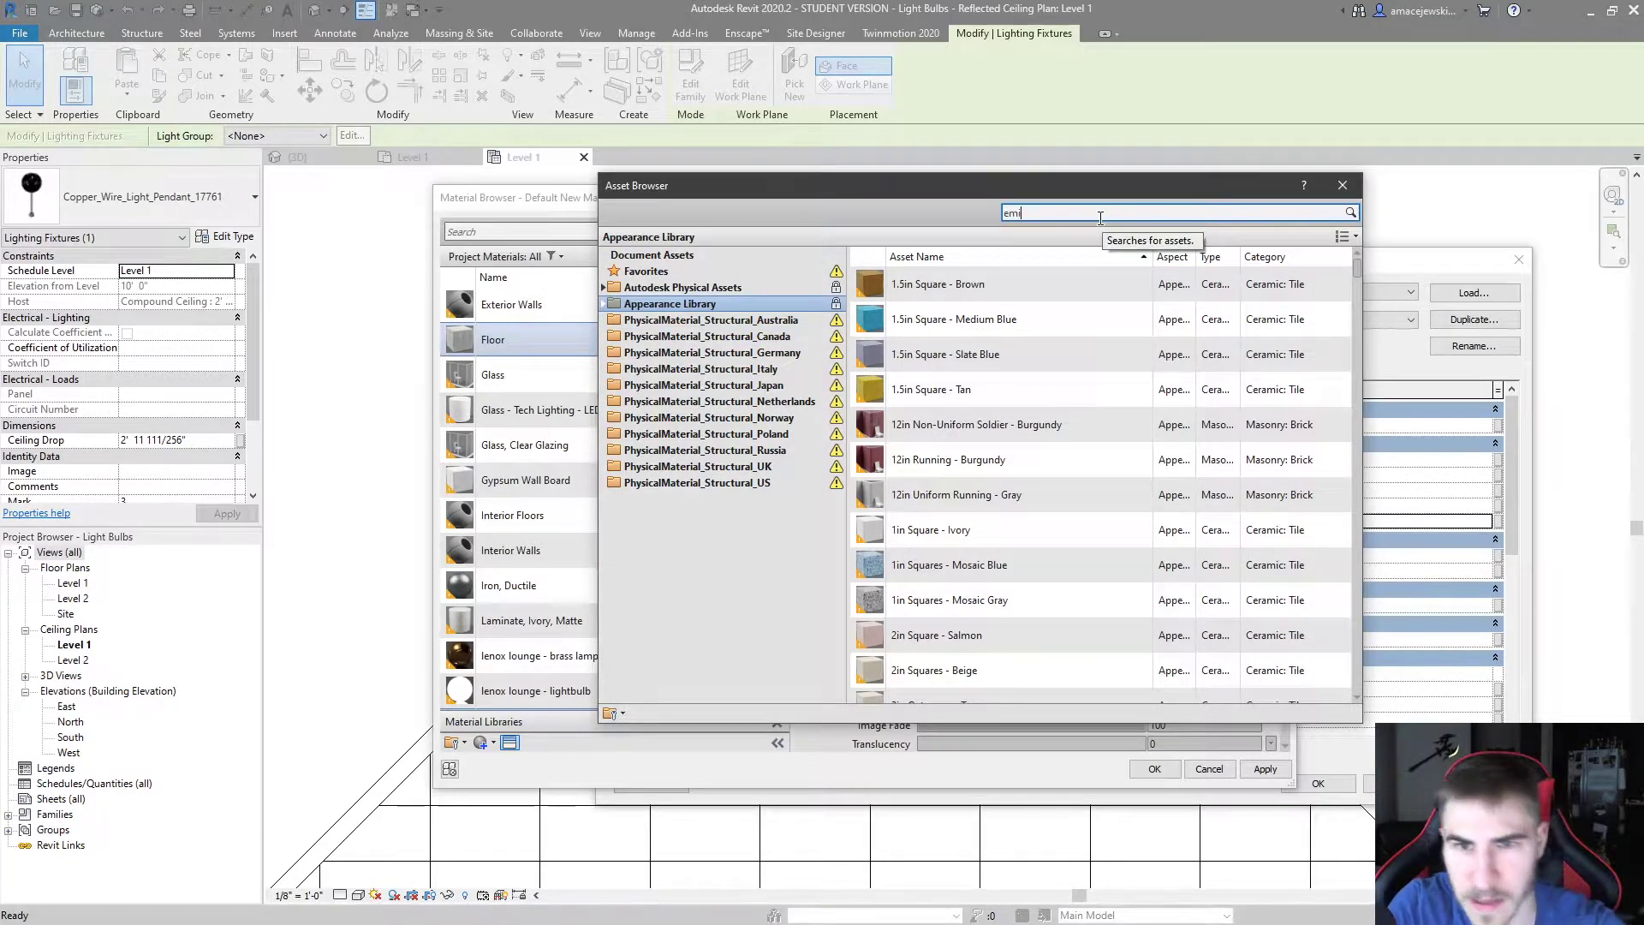
pyautogui.write('emi')
pyautogui.press('Return')
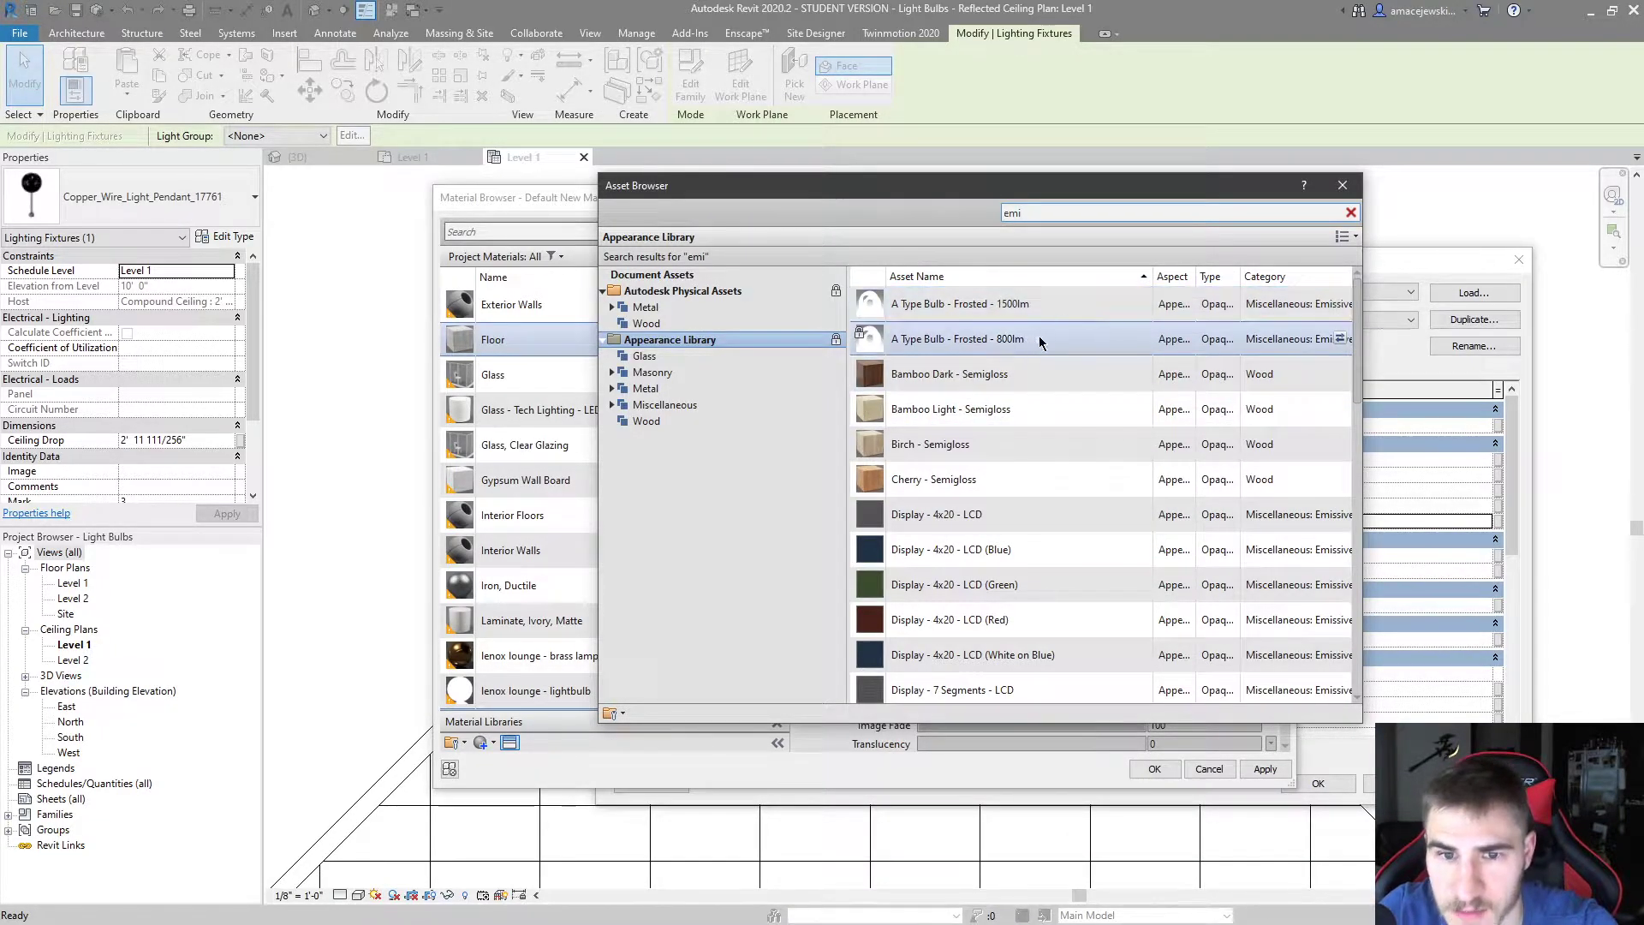
# Replace the material's appearance with LED - SMD 3528 - 8lm (White) and close the Asset Browser
pyautogui.scroll(-6, 1040, 343)
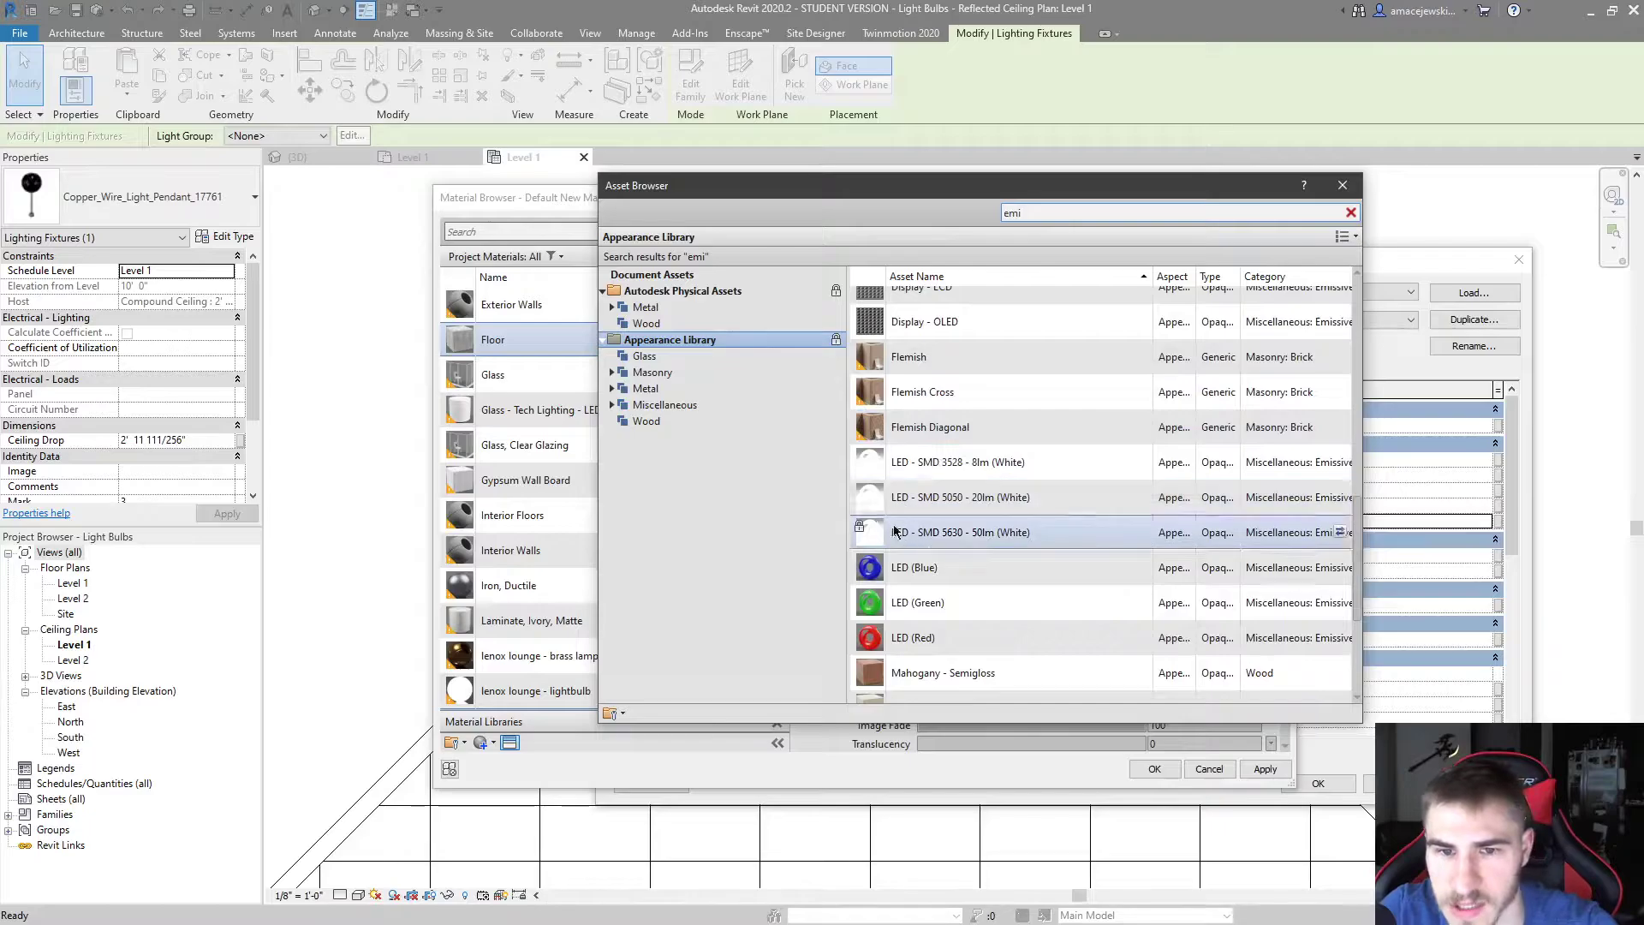
pyautogui.scroll(-2, 1182, 377)
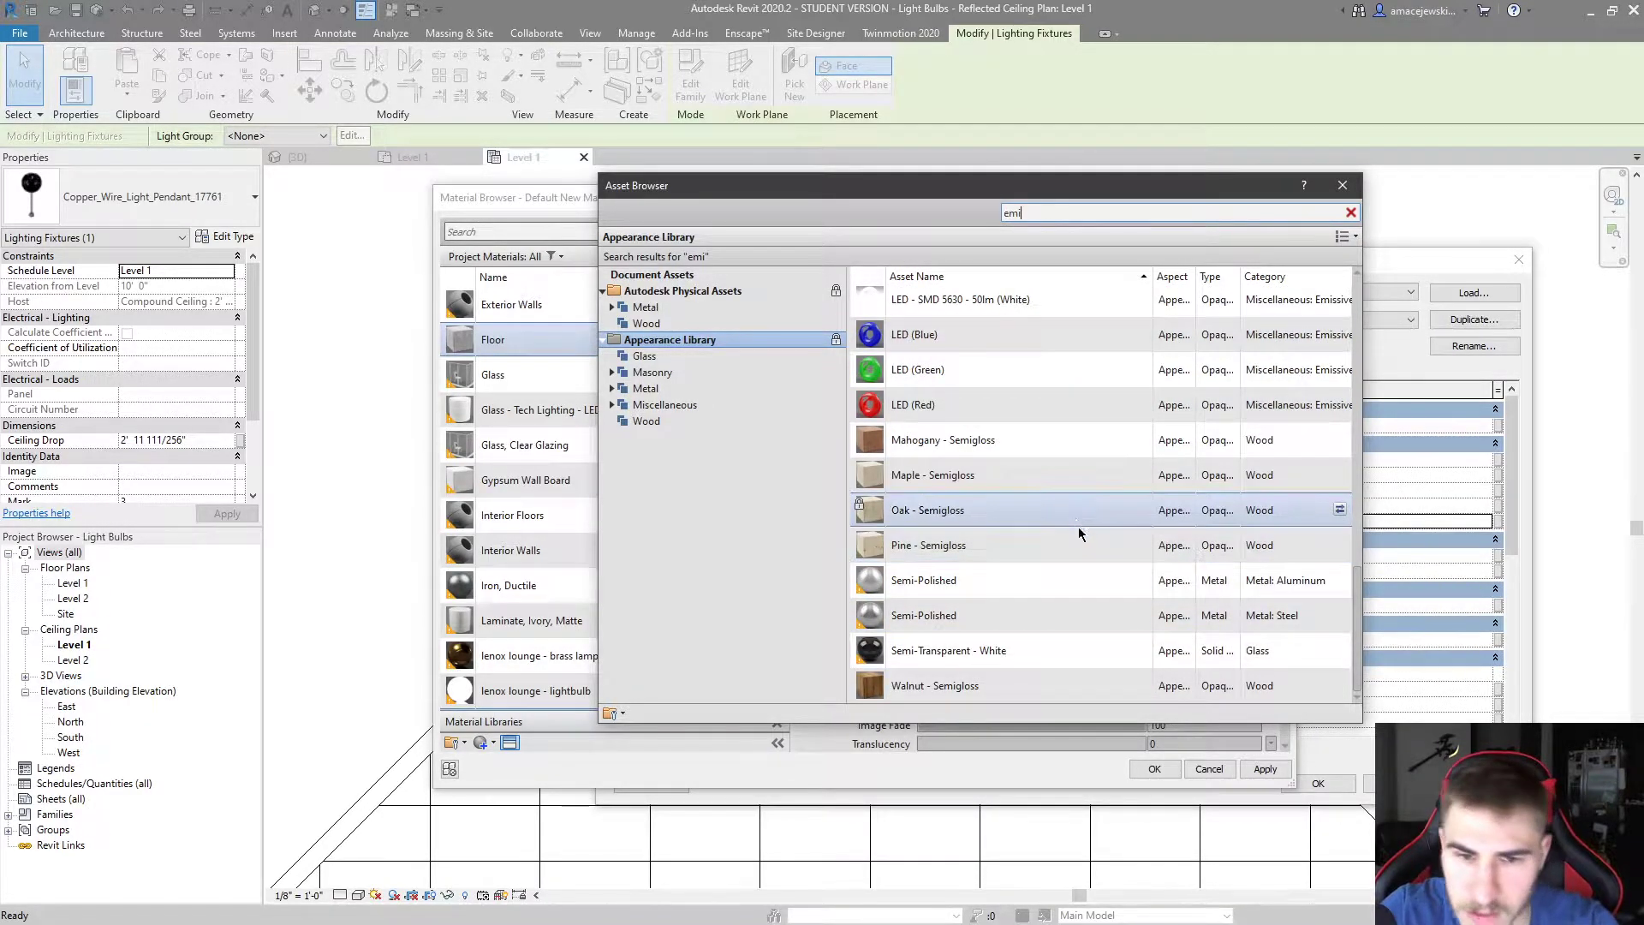
pyautogui.moveTo(860, 591)
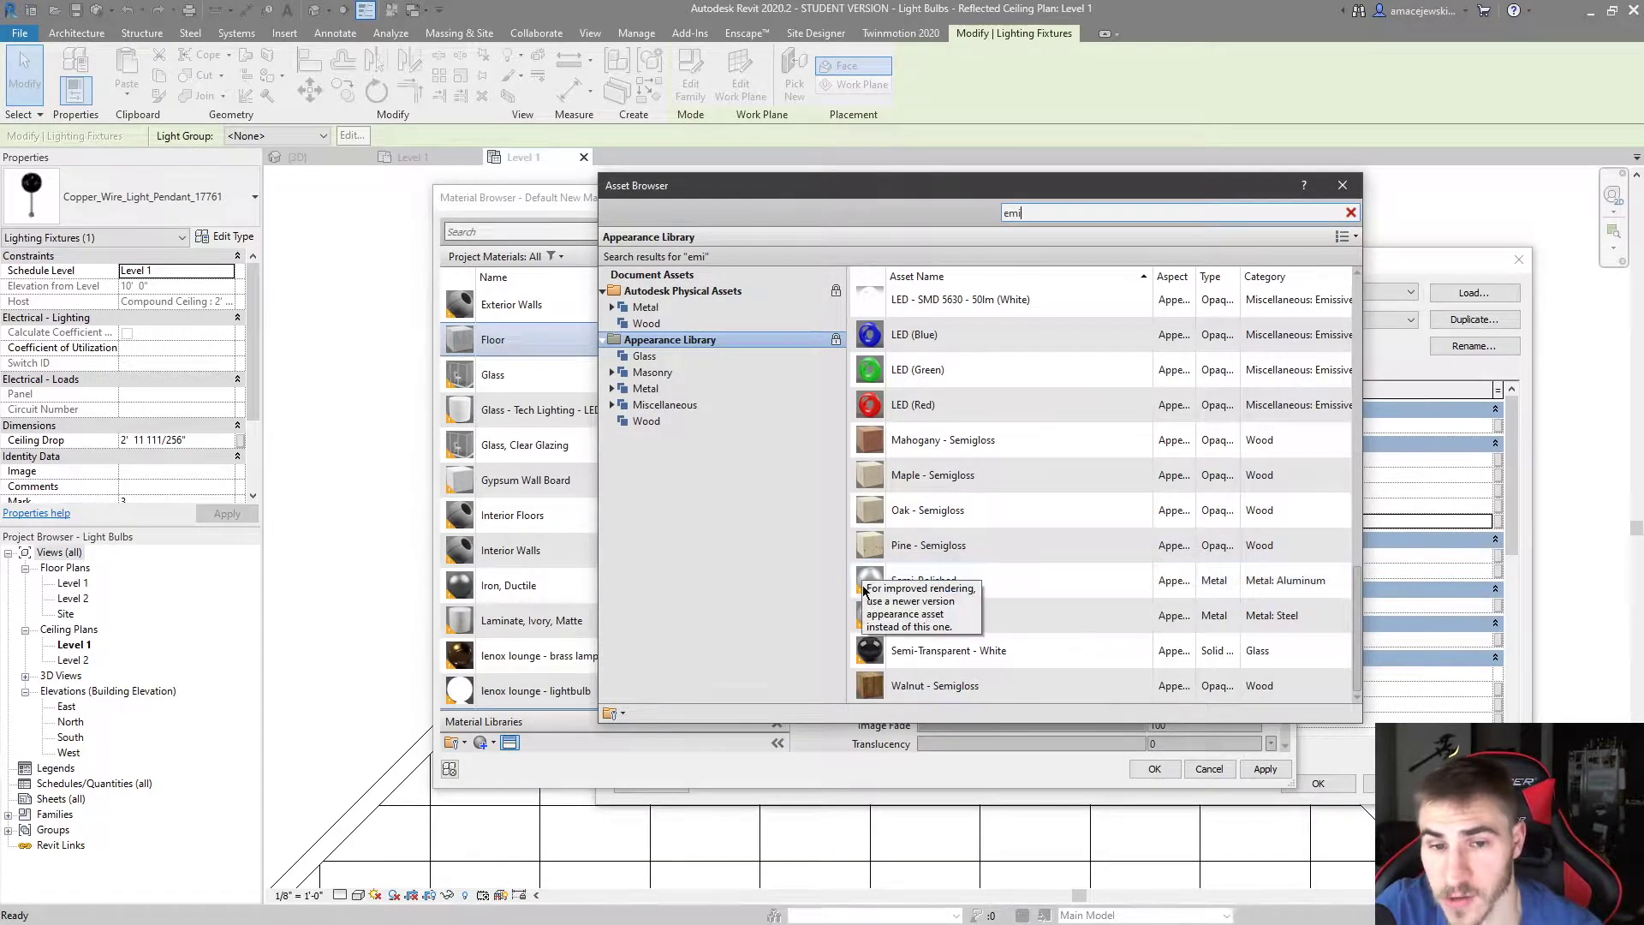
pyautogui.scroll(2, 985, 651)
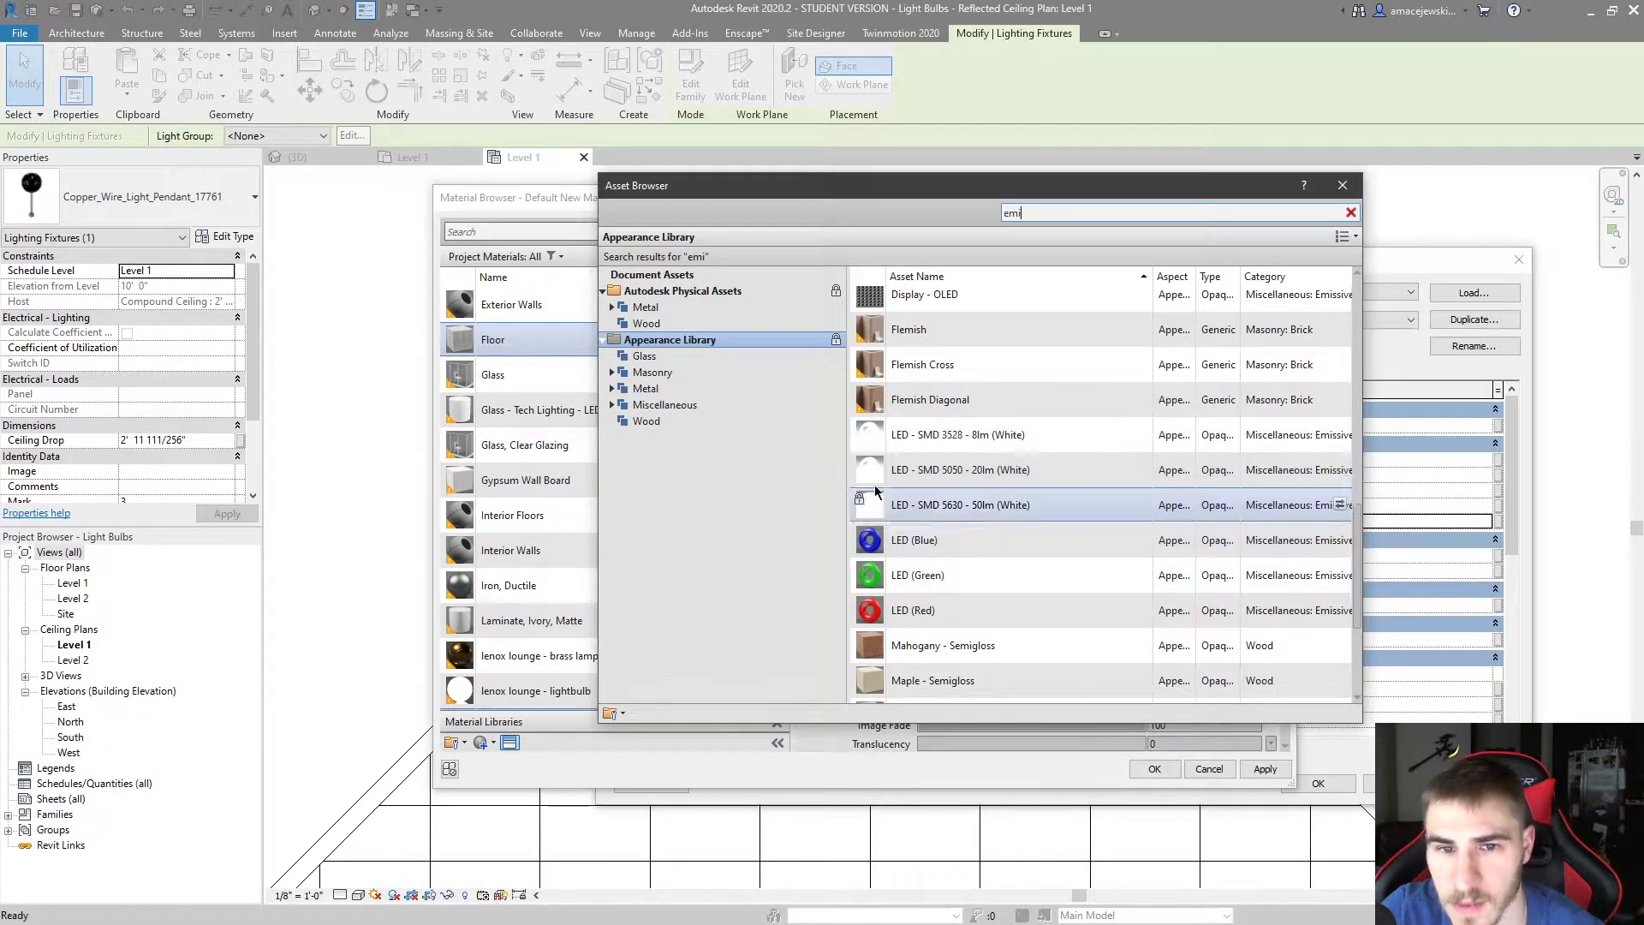
pyautogui.scroll(-2, 984, 591)
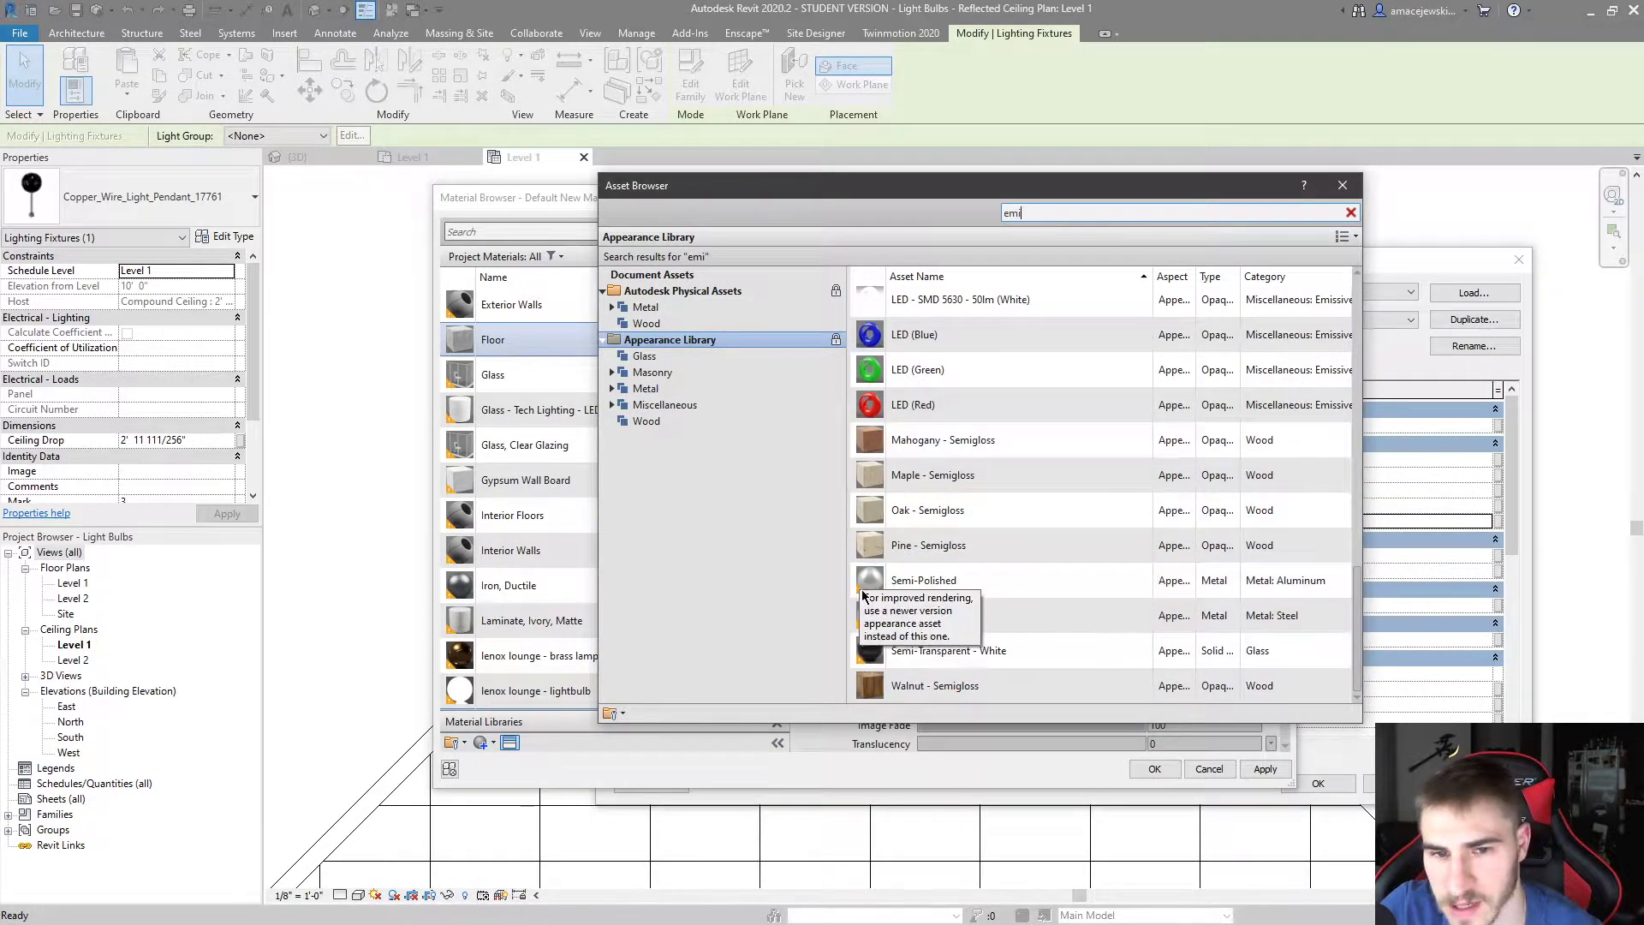
pyautogui.scroll(2, 1101, 531)
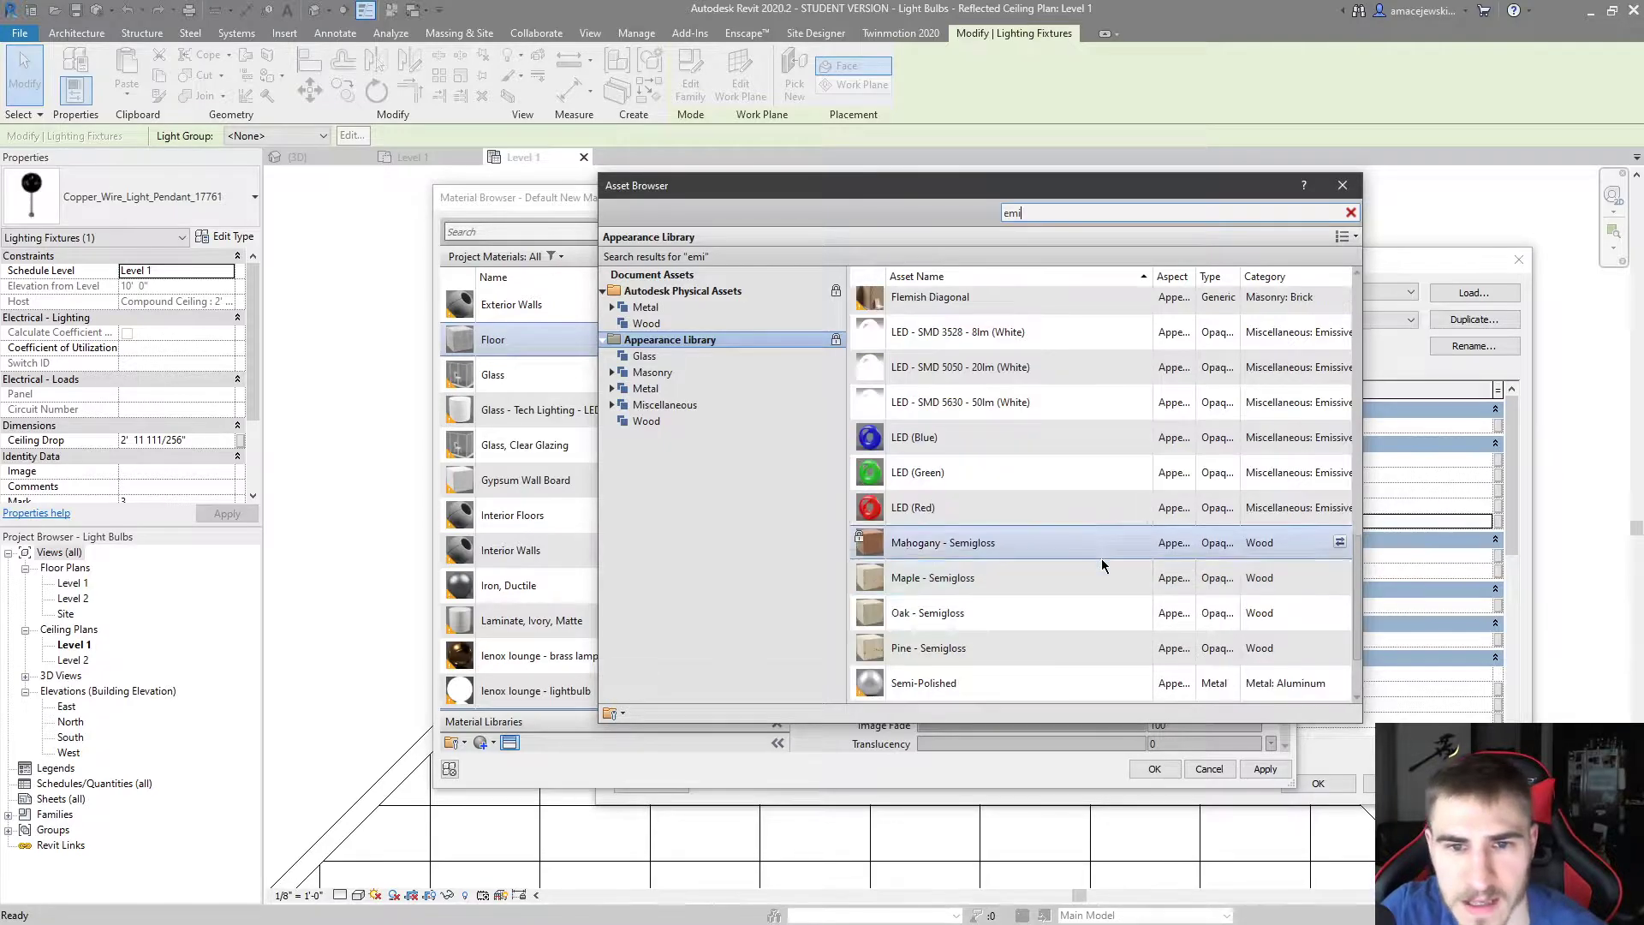
pyautogui.scroll(1, 1096, 441)
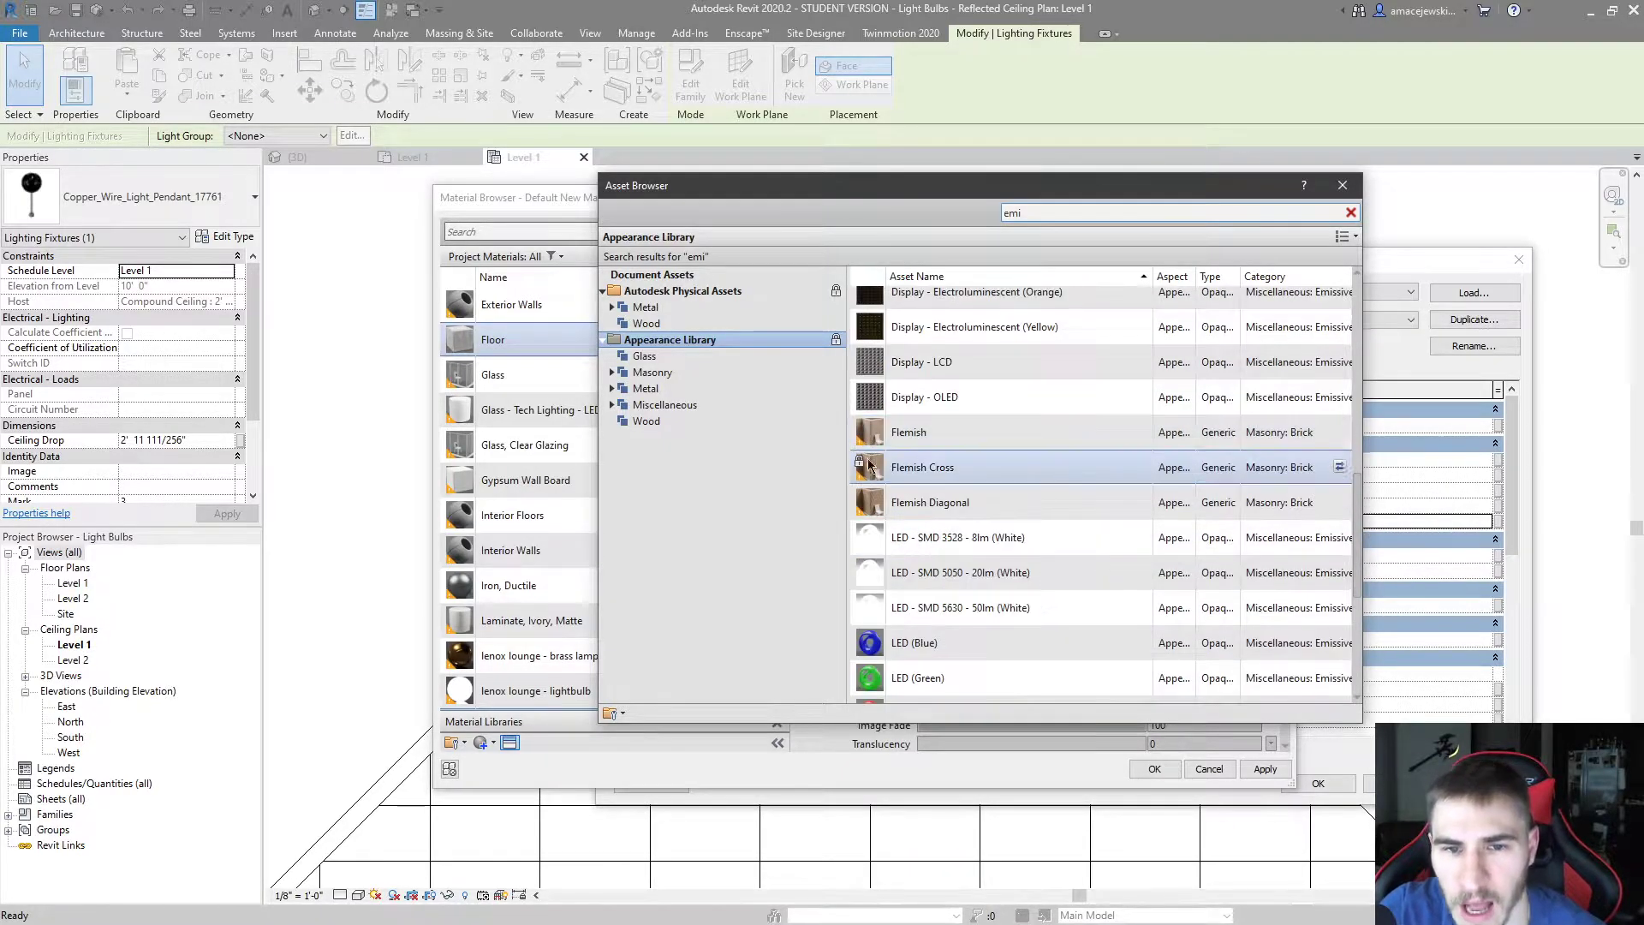
pyautogui.scroll(-1, 1004, 571)
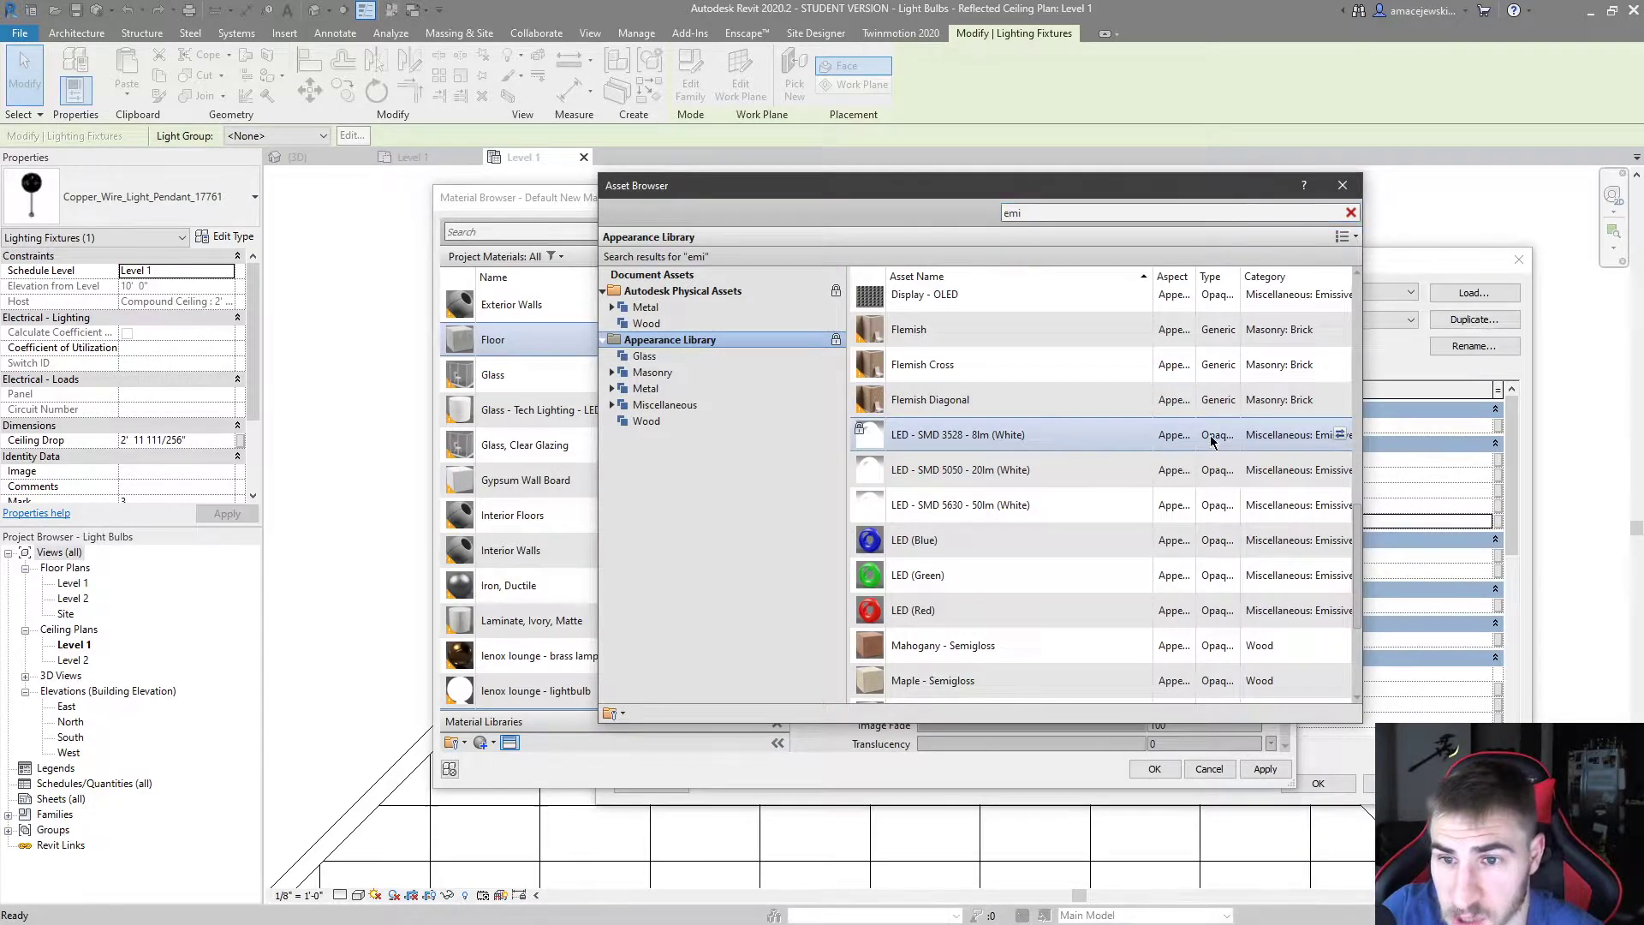
pyautogui.click(1339, 435)
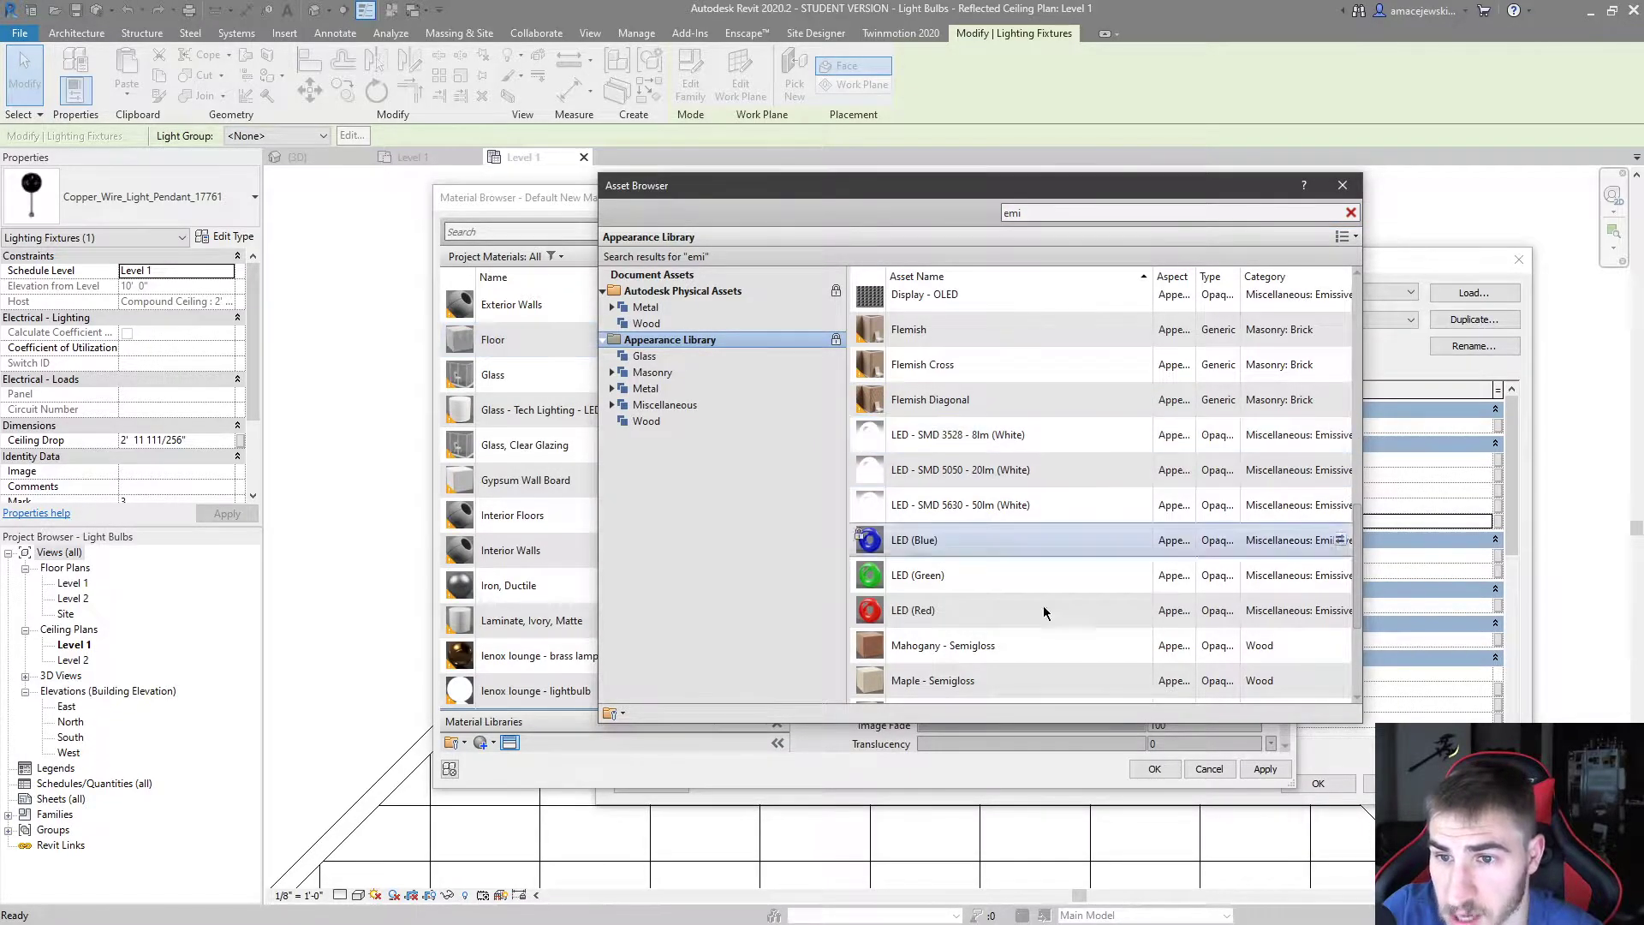
pyautogui.click(1340, 435)
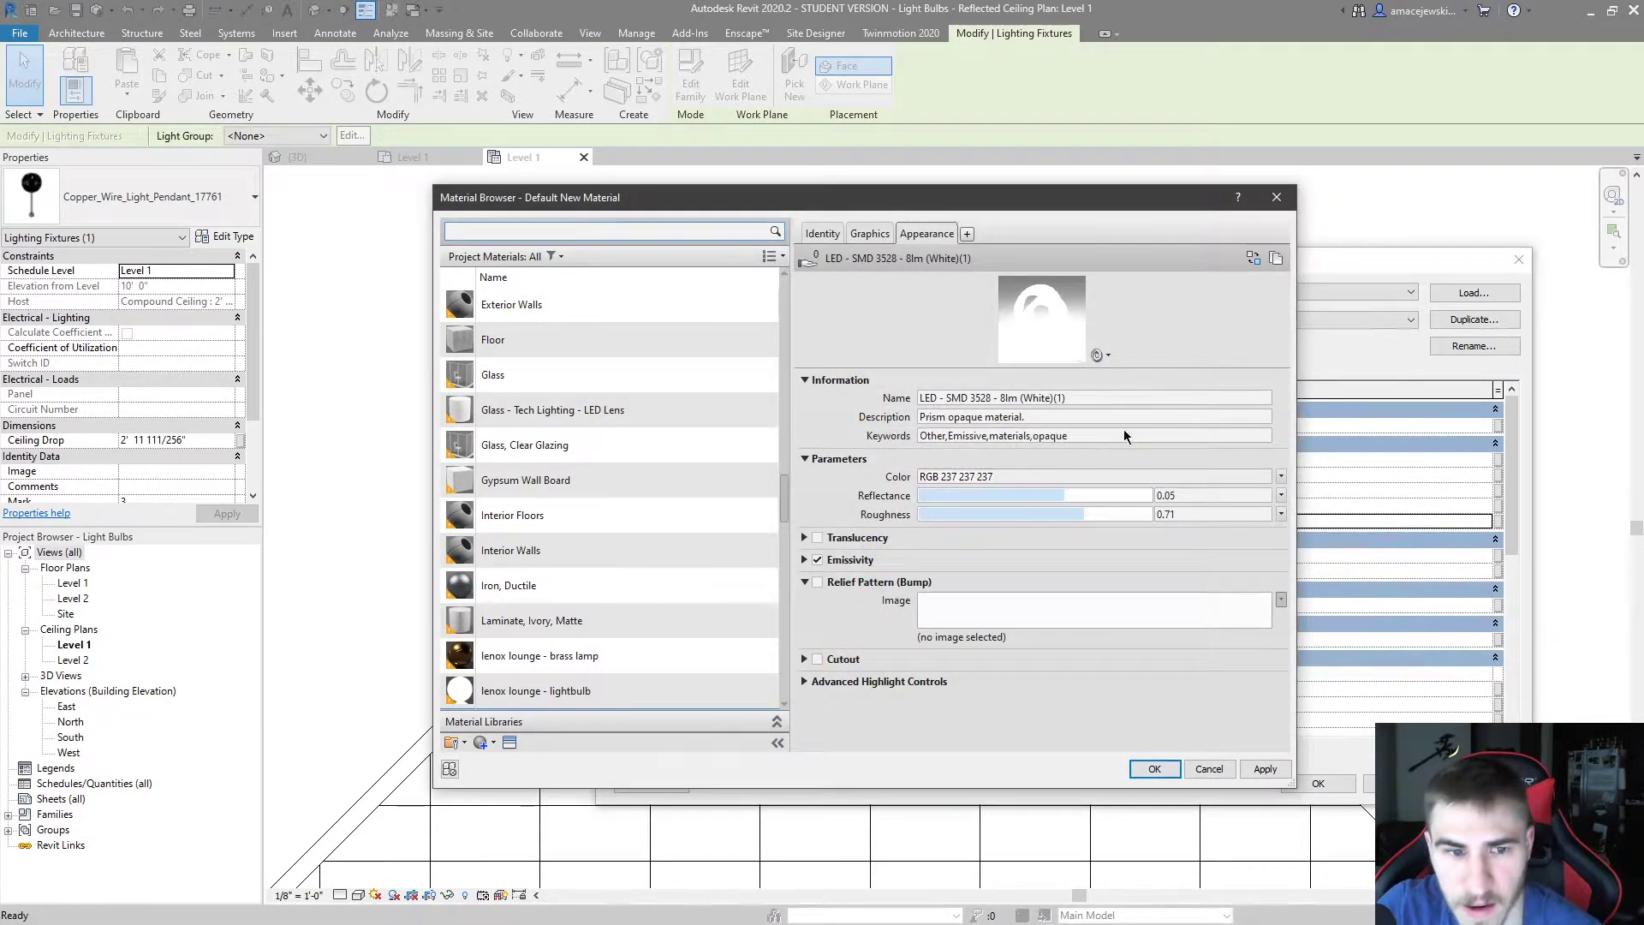
# Assign the Light Source material to the bulb with Emissivity luminance at 130,000 cd/m², confirming both dialogs
pyautogui.scroll(-2, 616, 531)
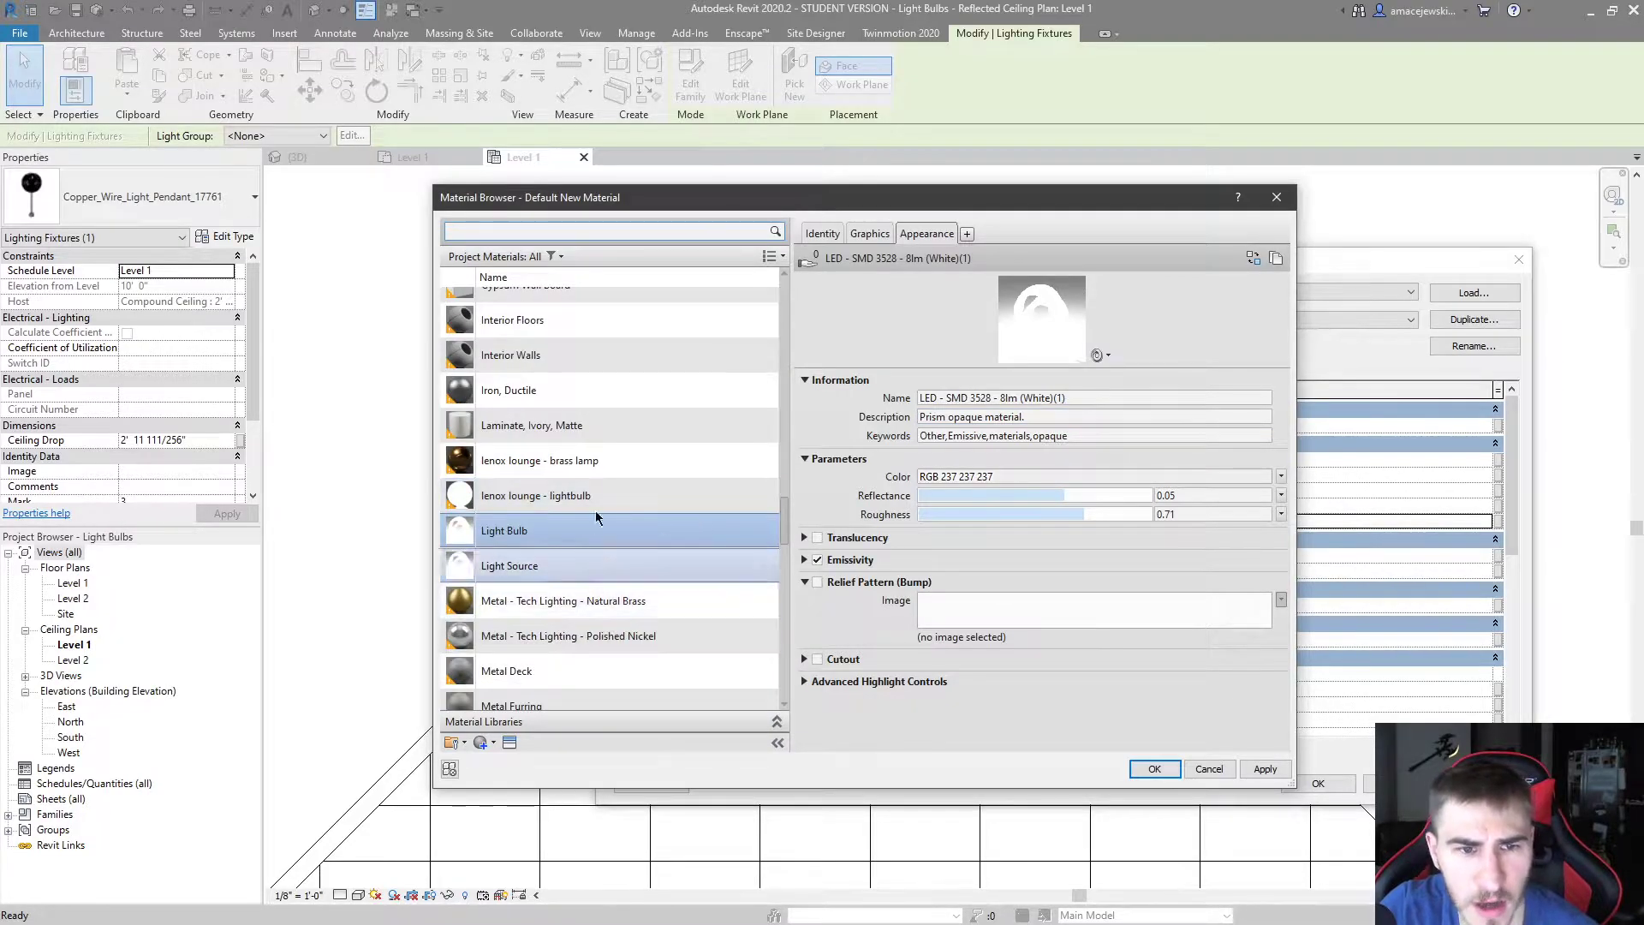
pyautogui.click(510, 587)
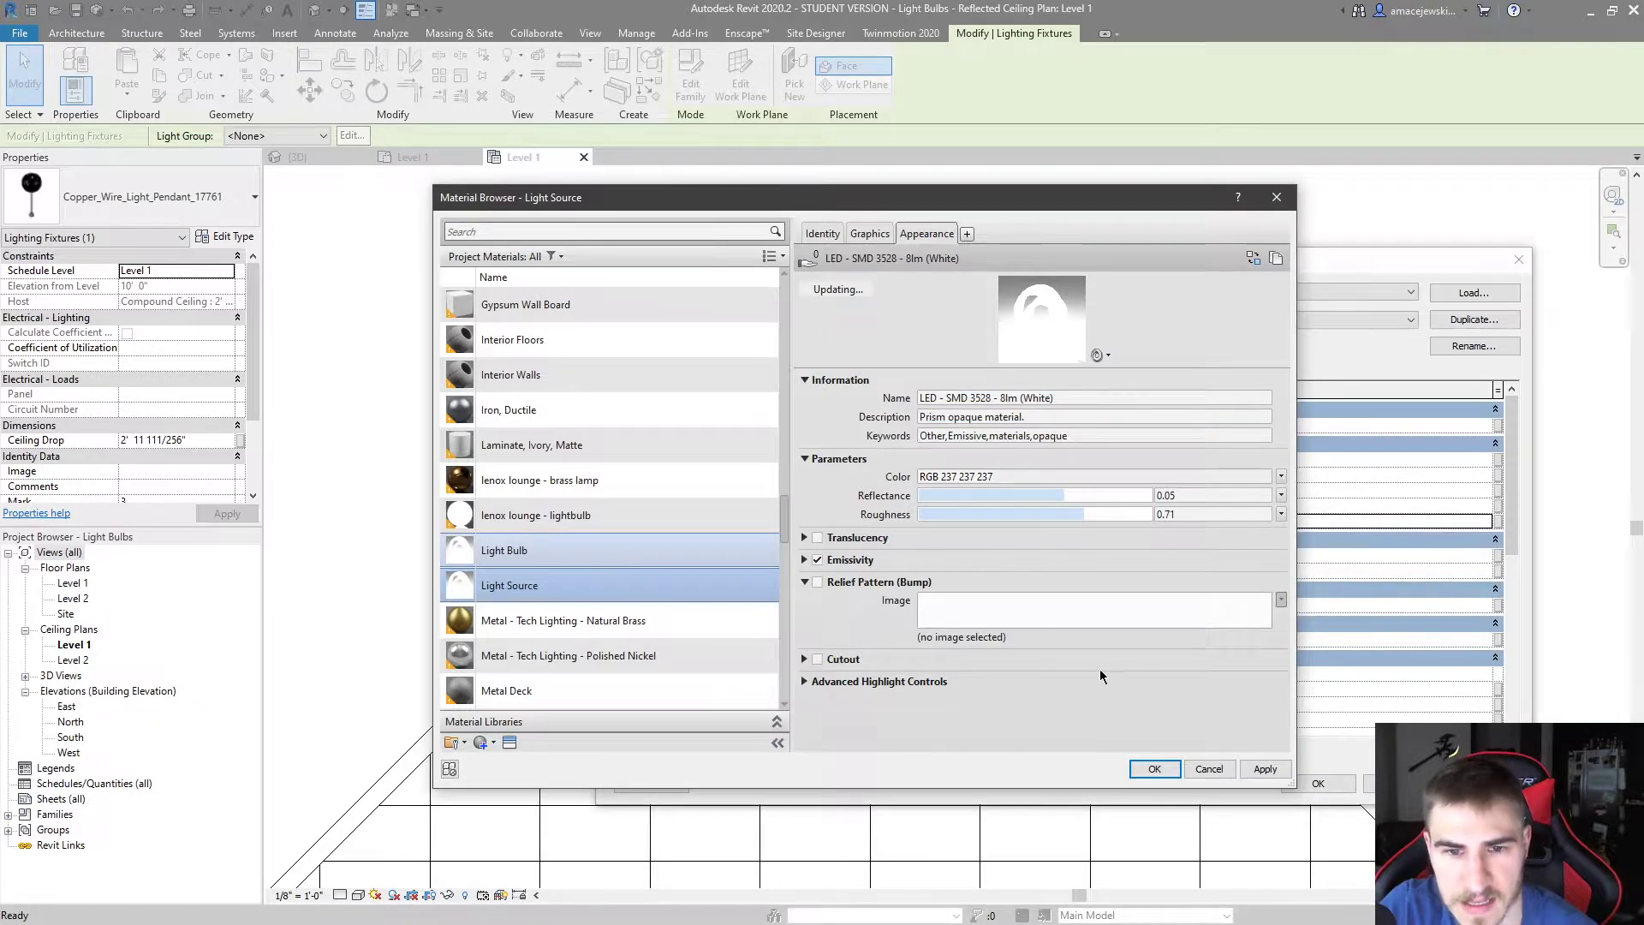
pyautogui.click(850, 560)
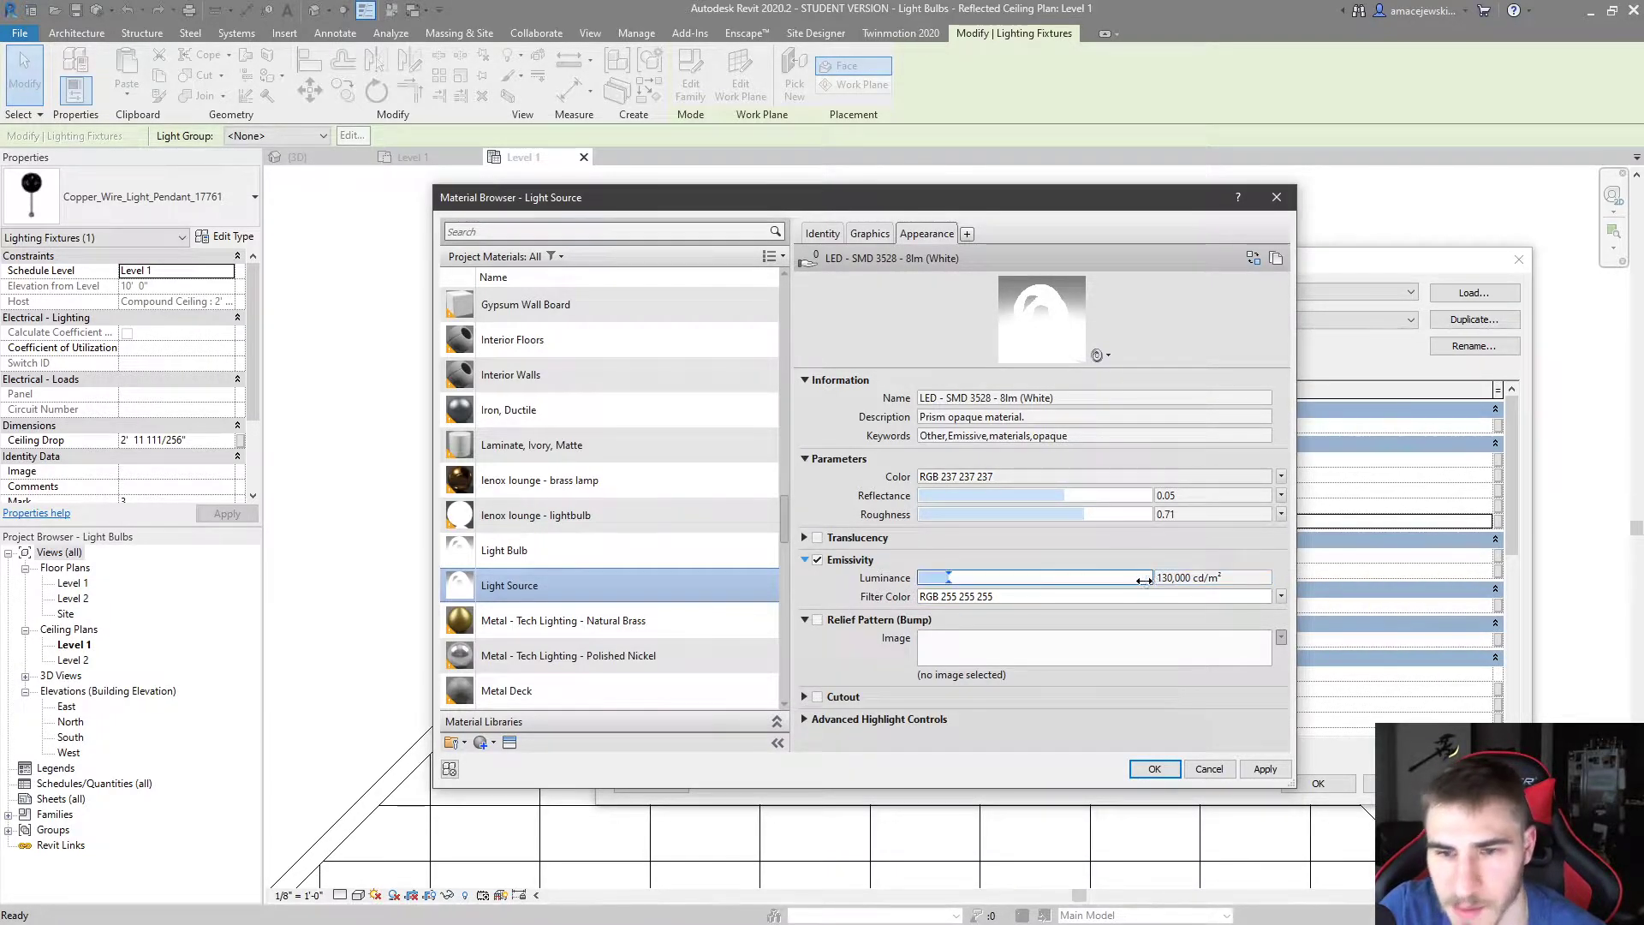
pyautogui.click(1191, 579)
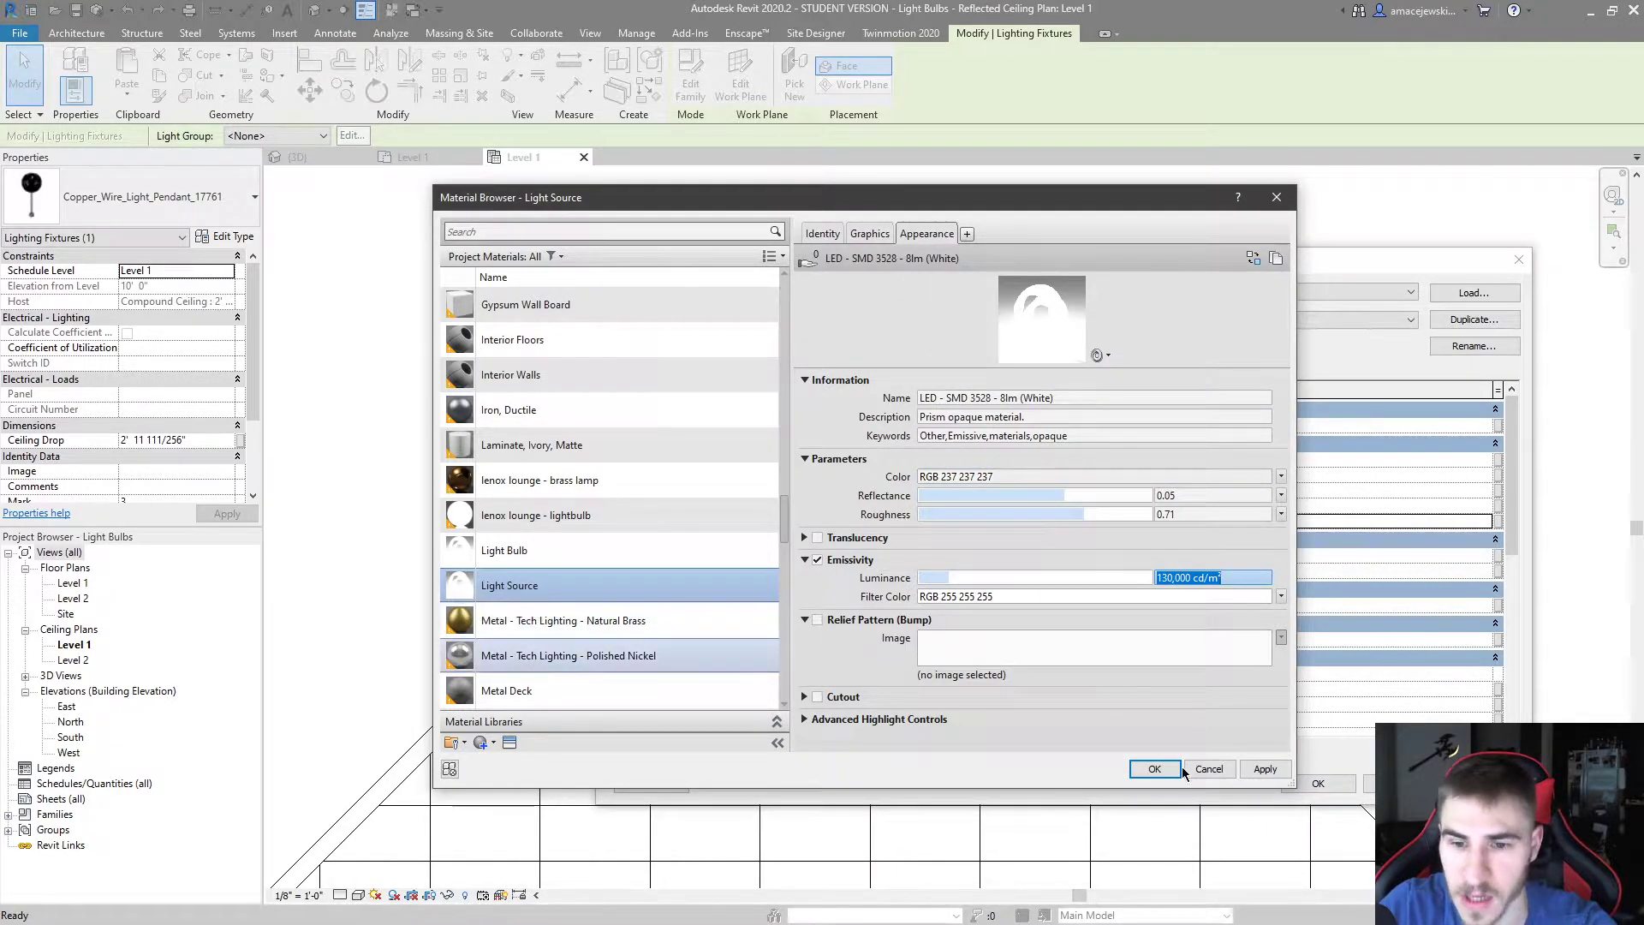
pyautogui.click(1154, 768)
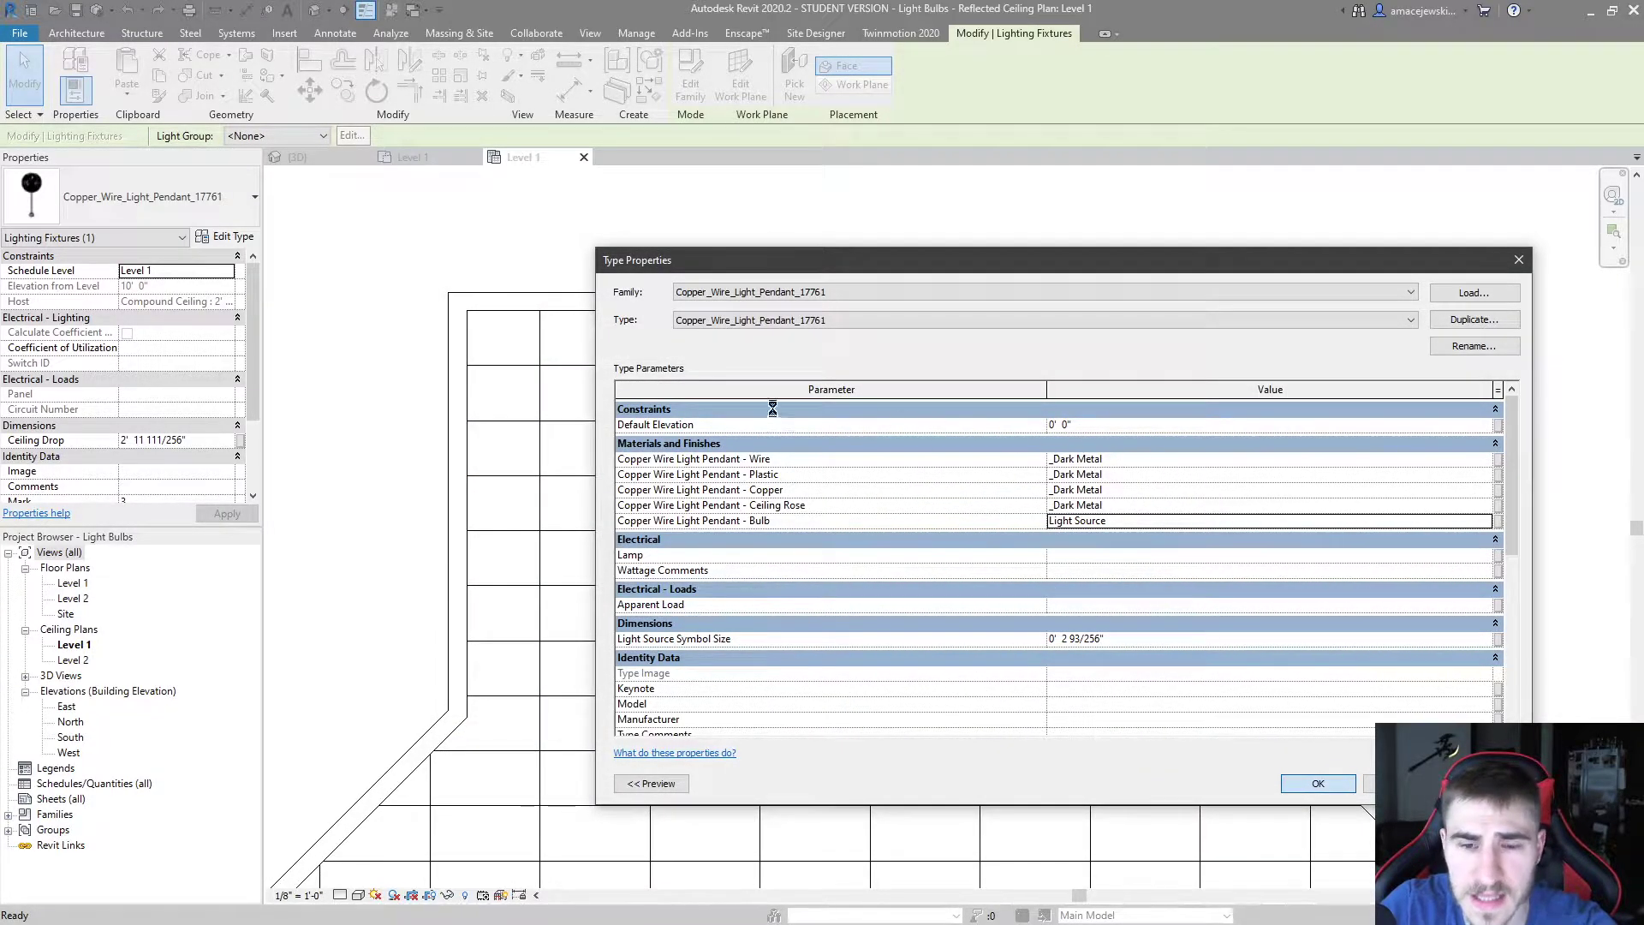
pyautogui.press('Return')
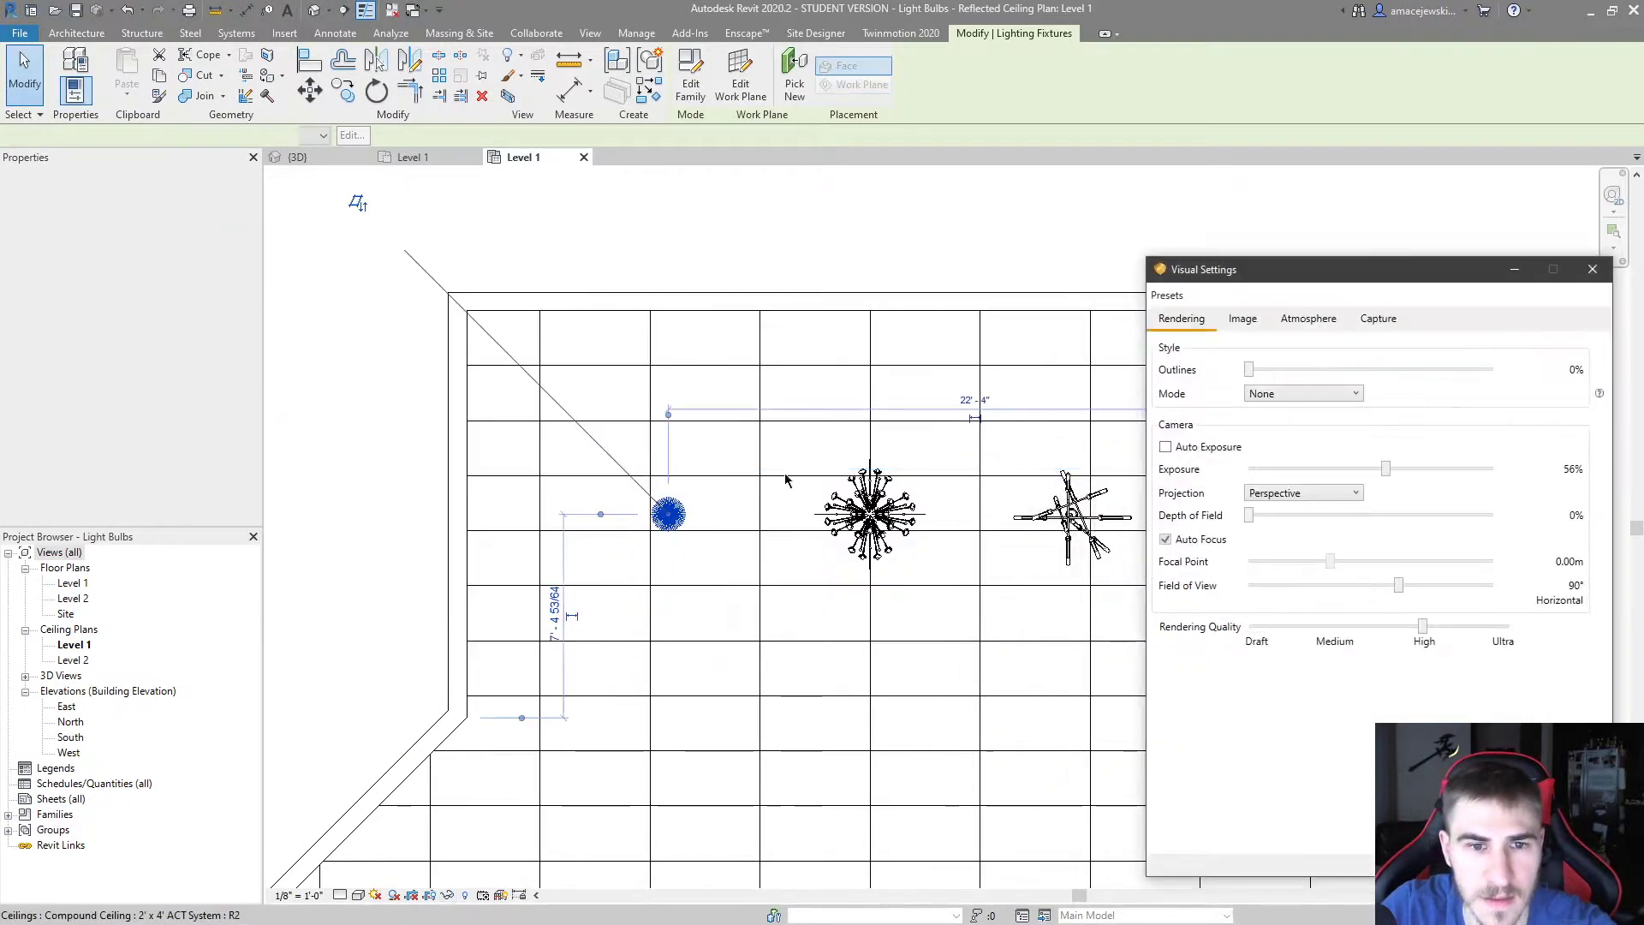
pyautogui.hotkey('alt', 'Tab')
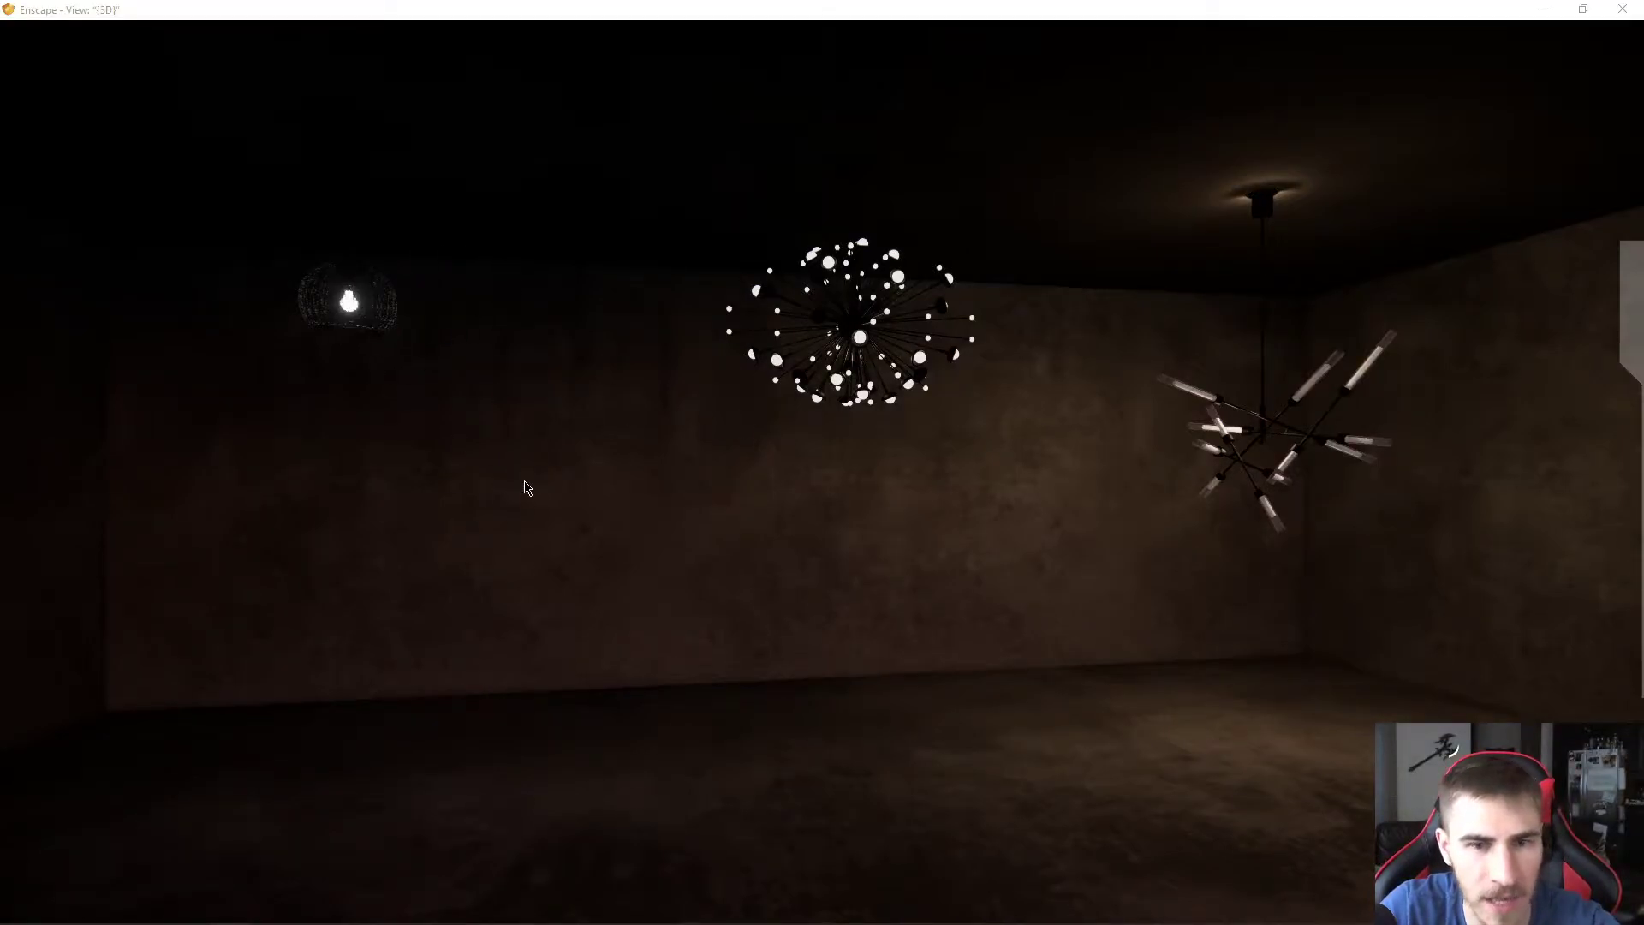
pyautogui.moveTo(524, 484); pyautogui.dragTo(214, 411)
pyautogui.press('w')
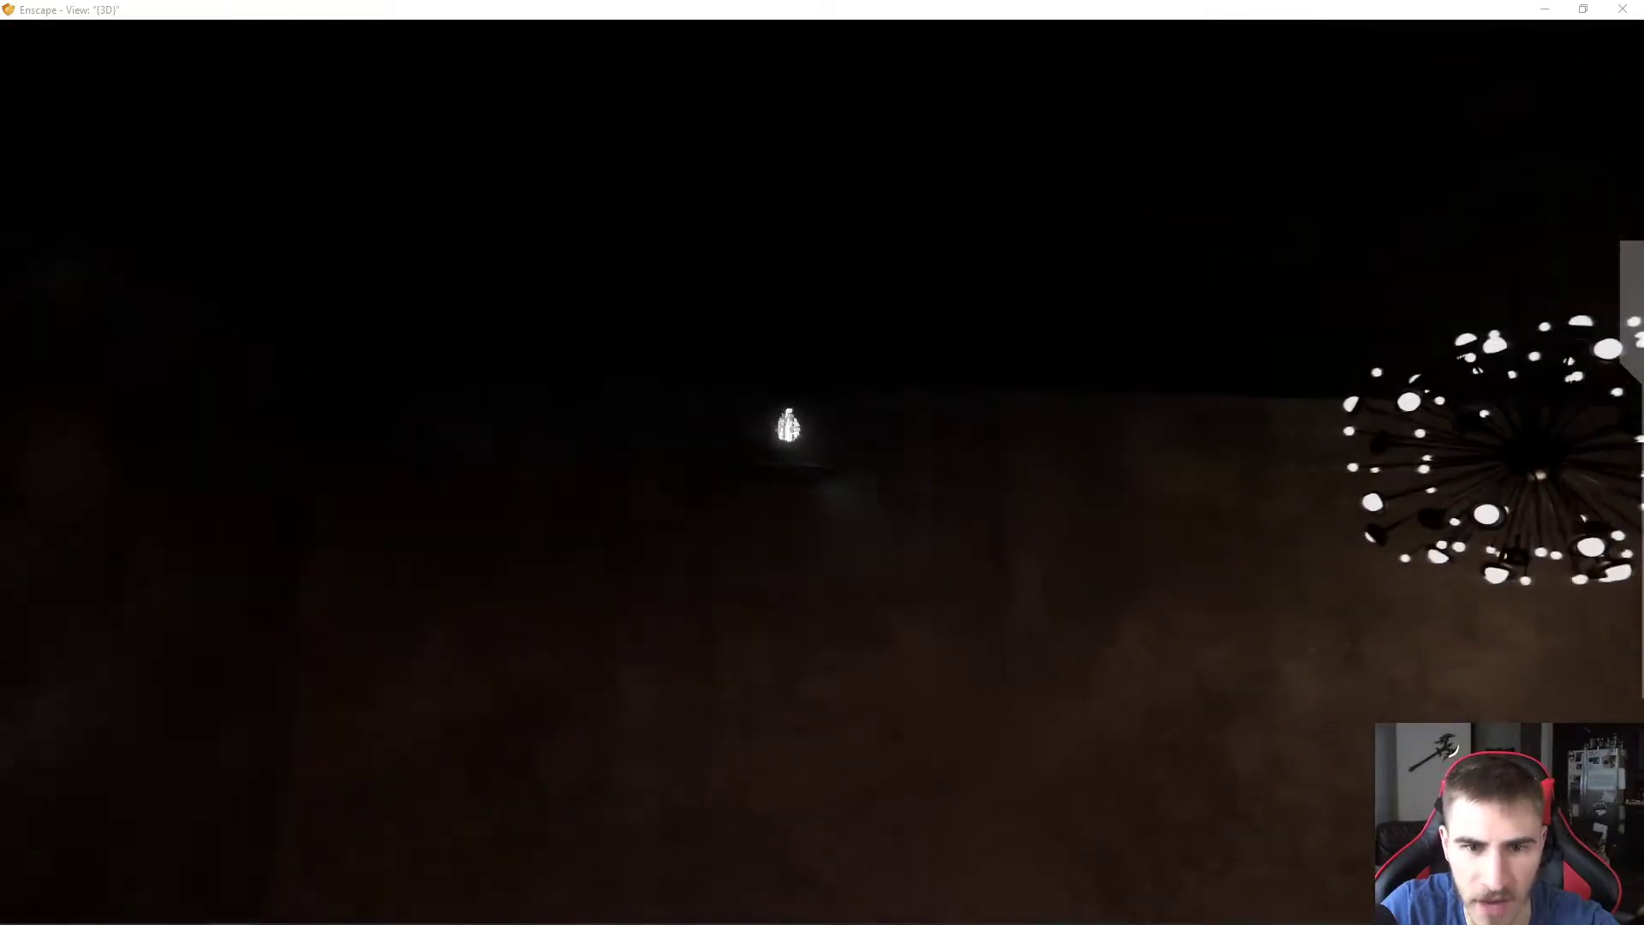
pyautogui.moveTo(748, 445)
pyautogui.mouseDown(button='right')
pyautogui.moveTo(856, 446)
pyautogui.moveTo(736, 453)
pyautogui.mouseUp(button='right')
pyautogui.press('s')
pyautogui.moveTo(525, 484); pyautogui.dragTo(676, 411)
pyautogui.press('w')
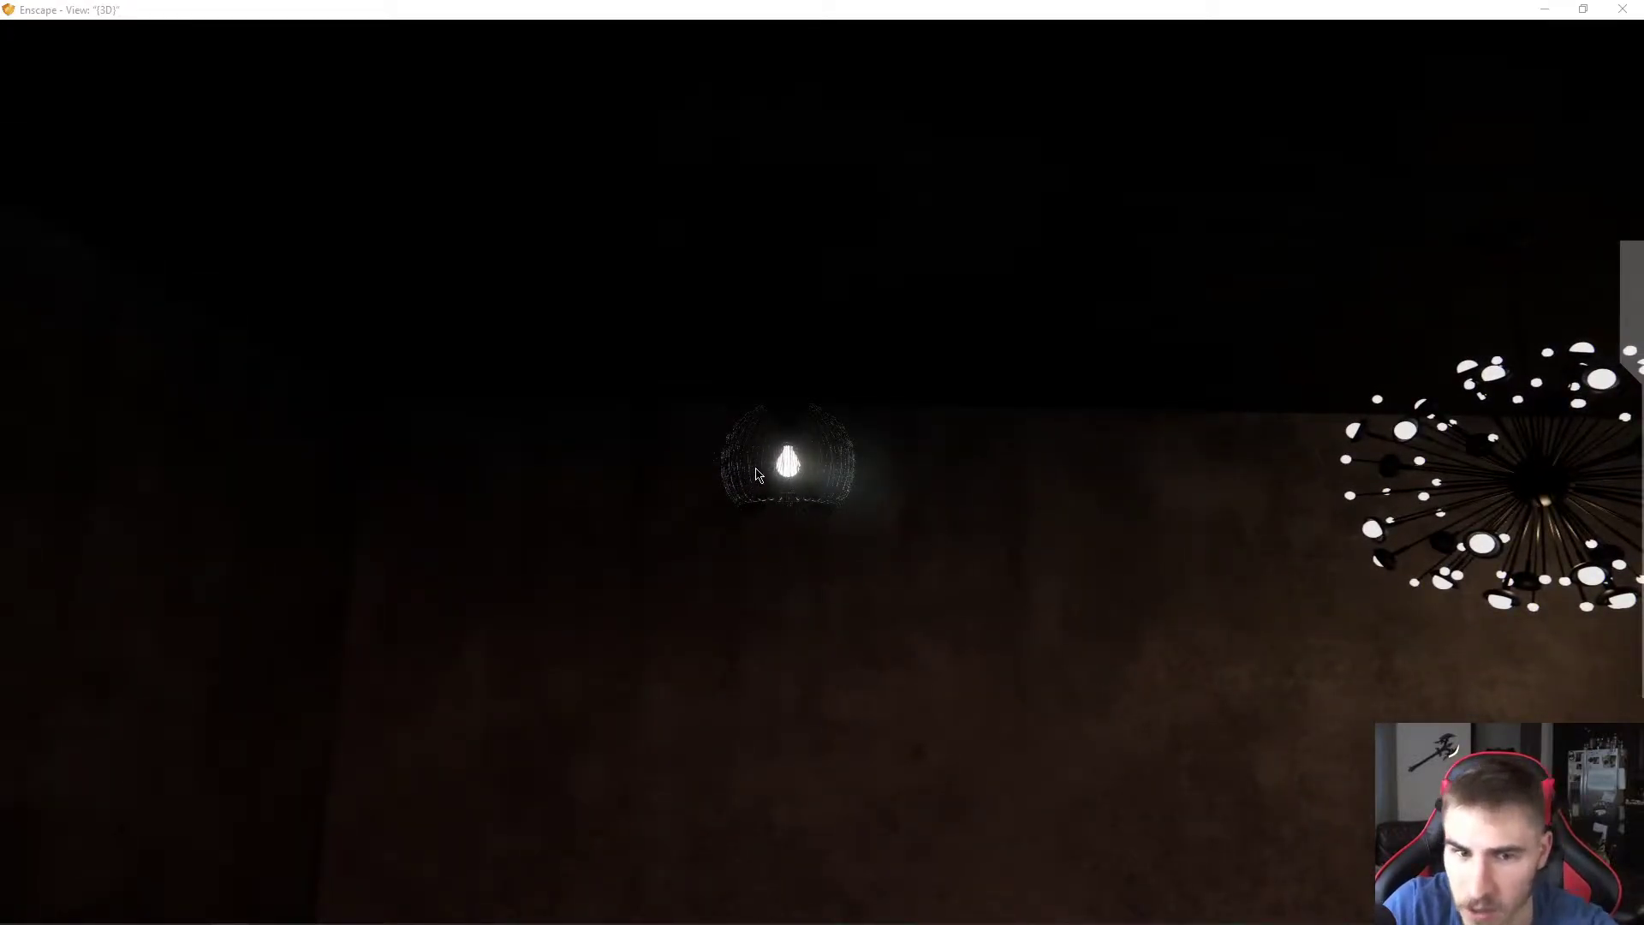
pyautogui.press('w')
pyautogui.moveTo(890, 495); pyautogui.dragTo(950, 539)
pyautogui.press('s')
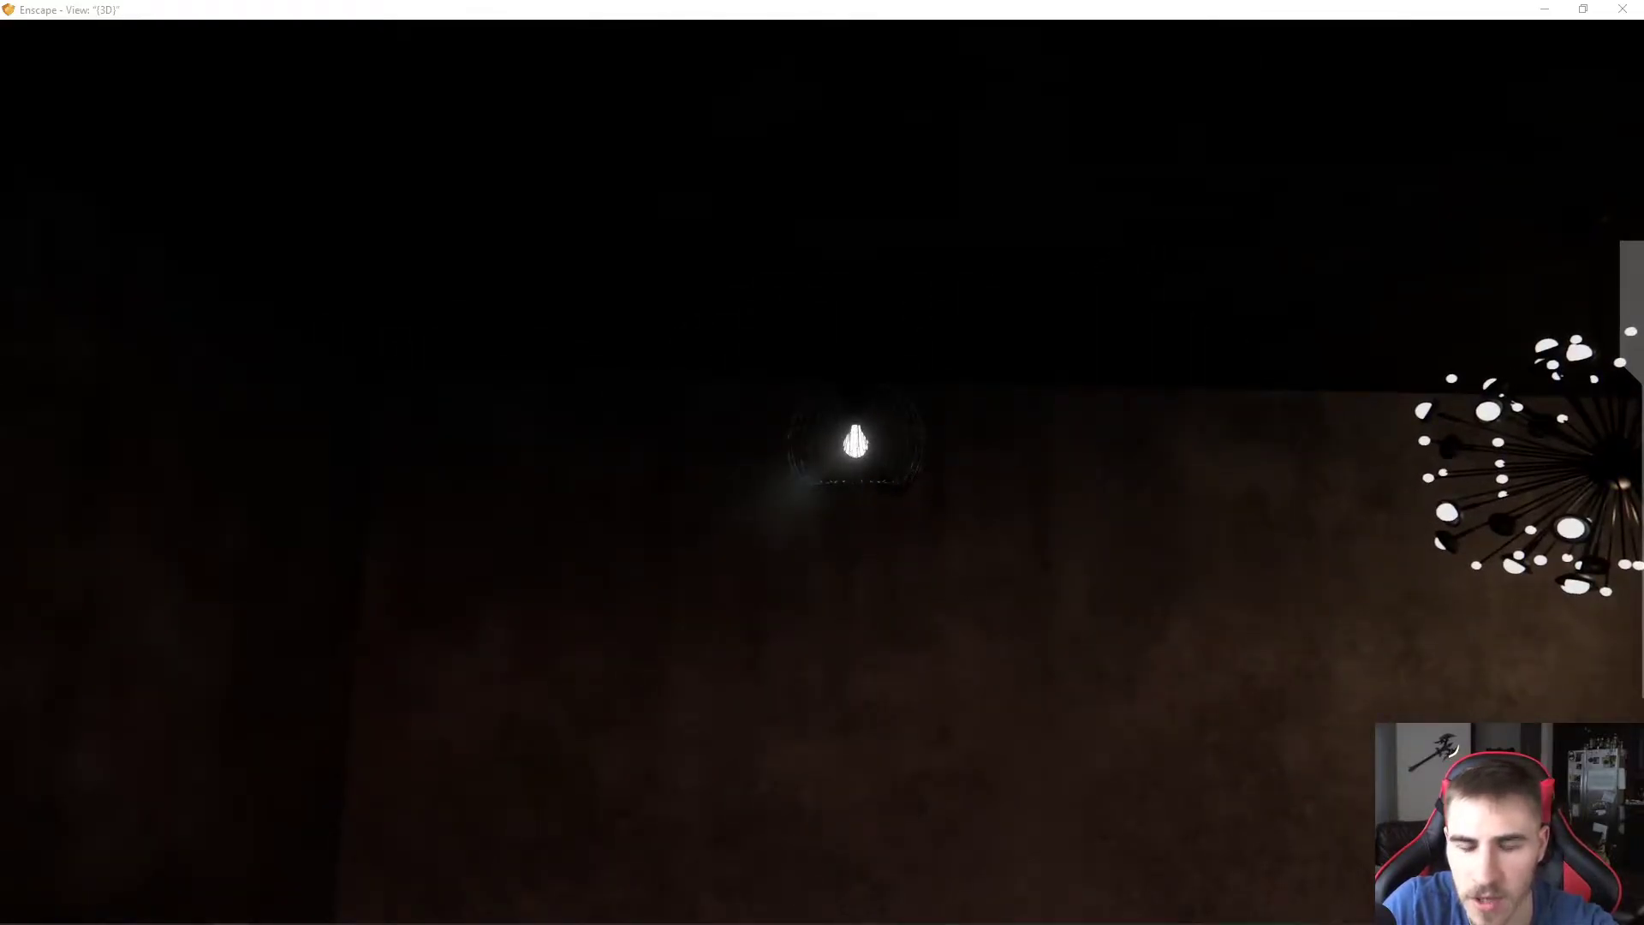
pyautogui.moveTo(809, 475); pyautogui.dragTo(847, 497)
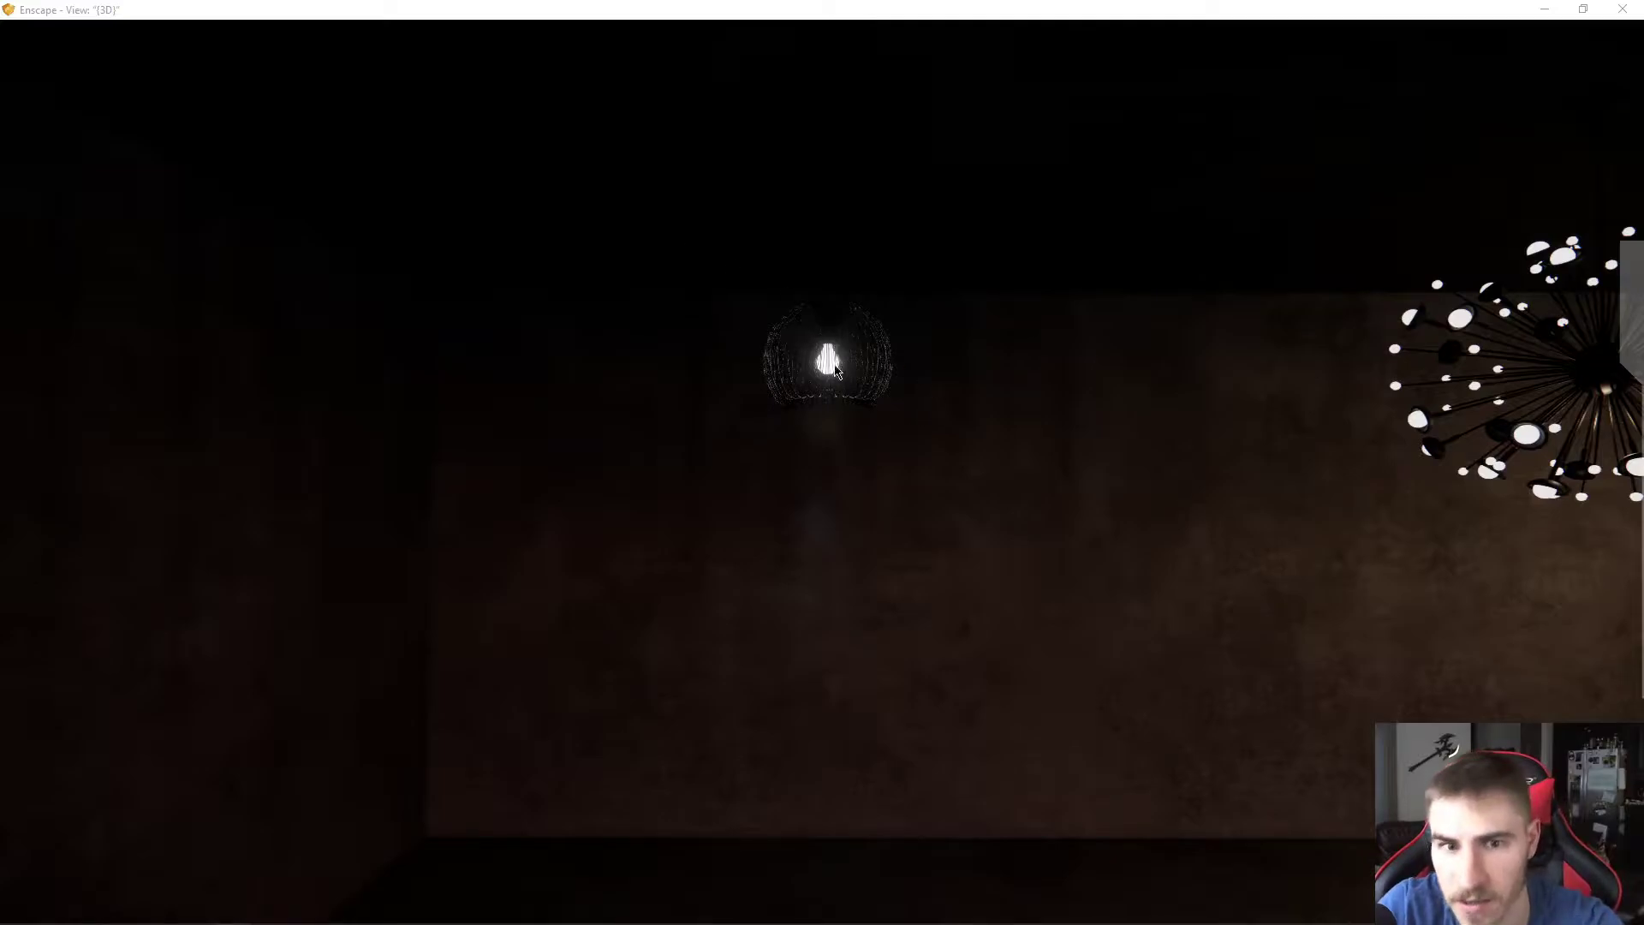
pyautogui.click(821, 413)
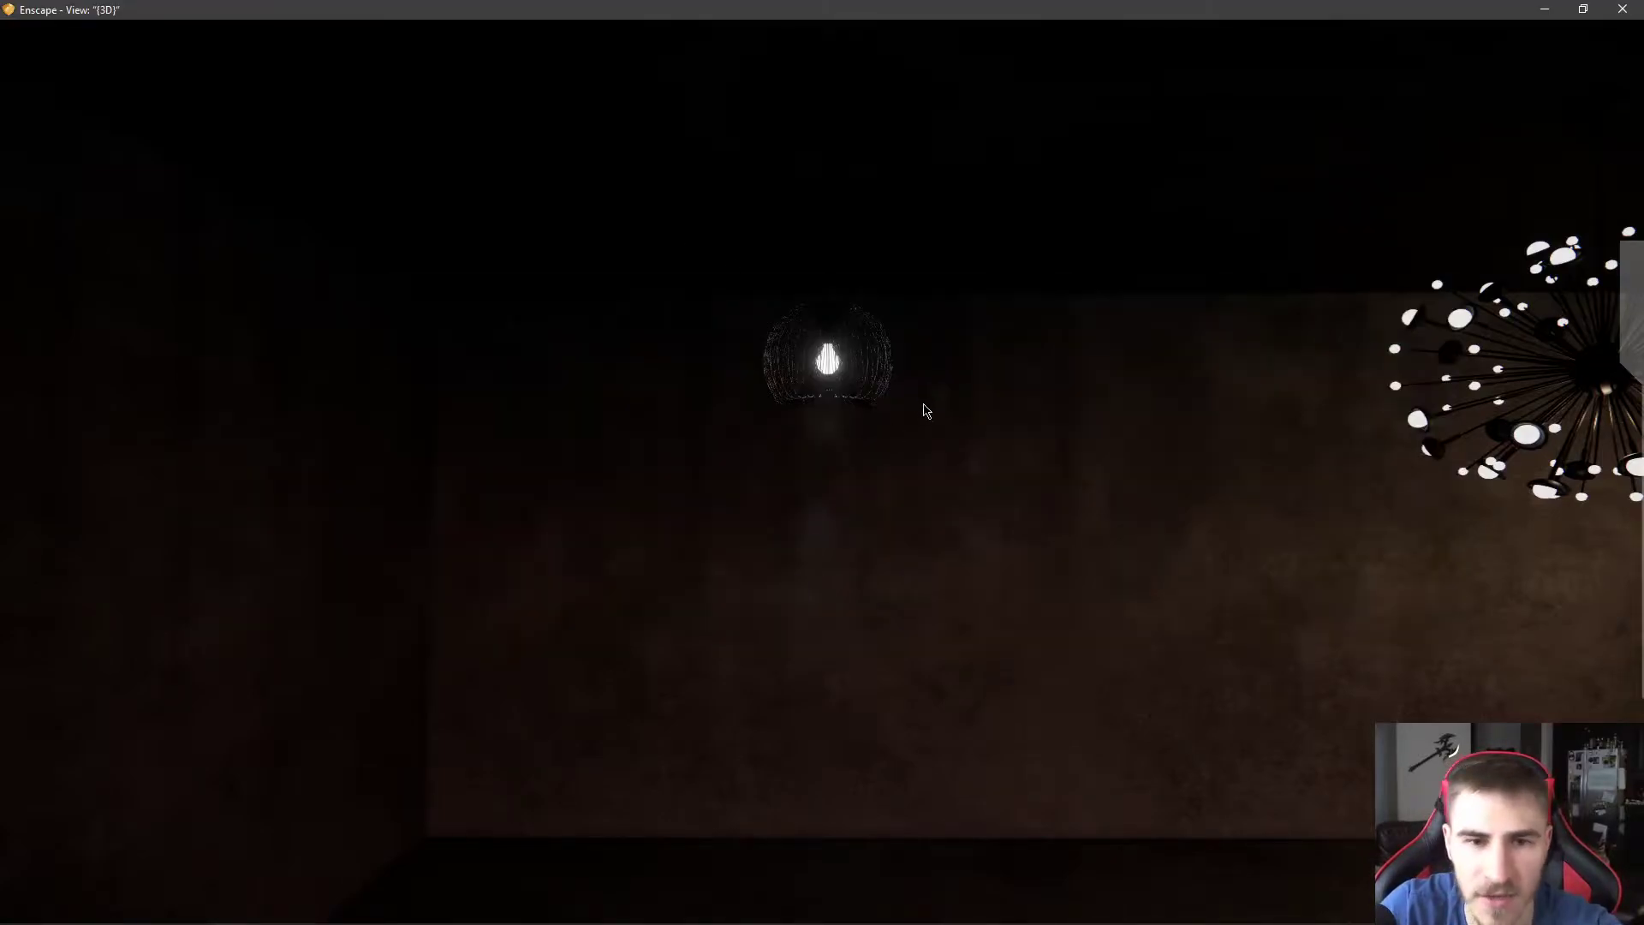
pyautogui.hotkey('alt', 'Tab')
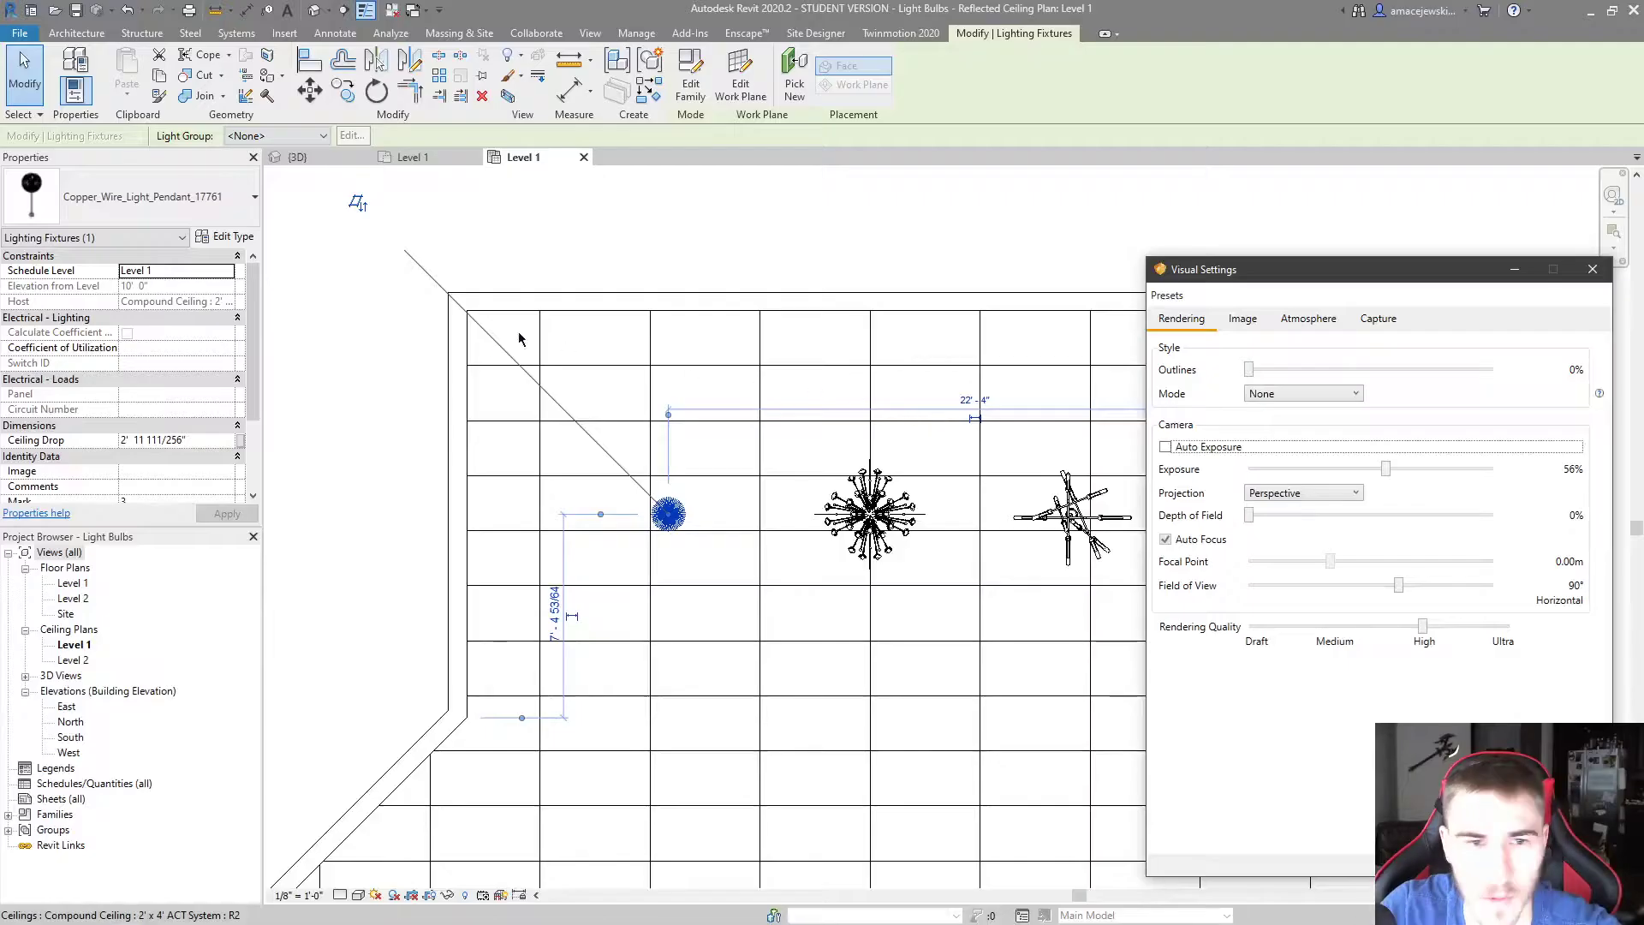
# Reselect the wire pendant lamp and open its Type Properties at the Photometrics section
pyautogui.click(705, 282)
pyautogui.click(668, 514)
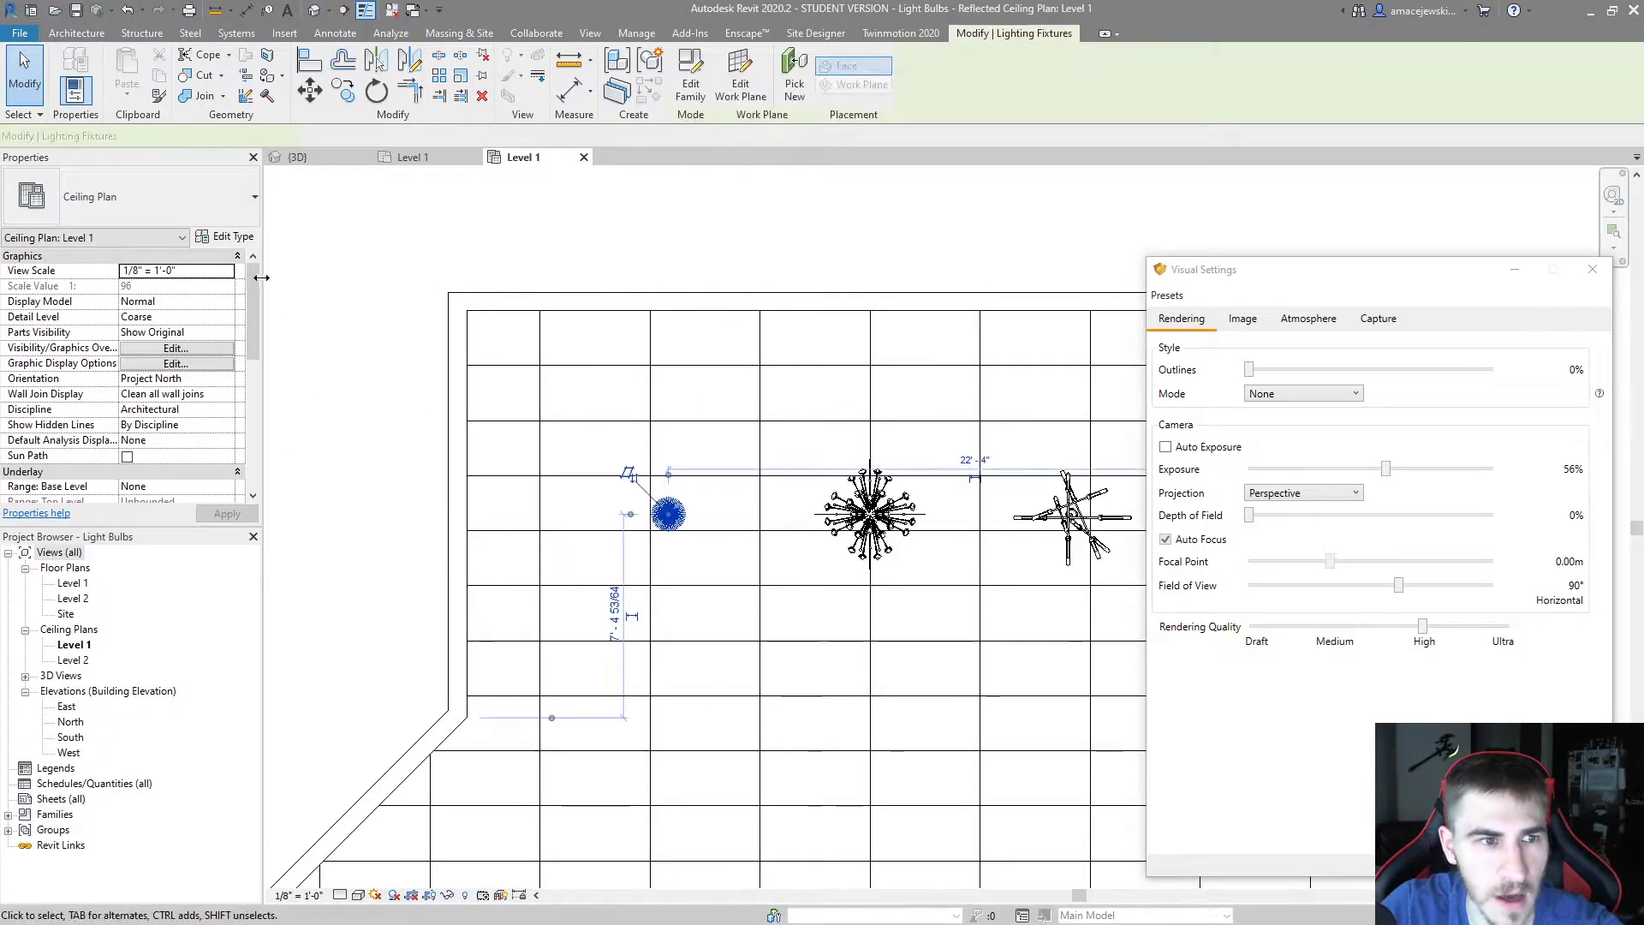
pyautogui.click(228, 226)
pyautogui.click(229, 226)
pyautogui.click(239, 239)
pyautogui.scroll(-4, 918, 540)
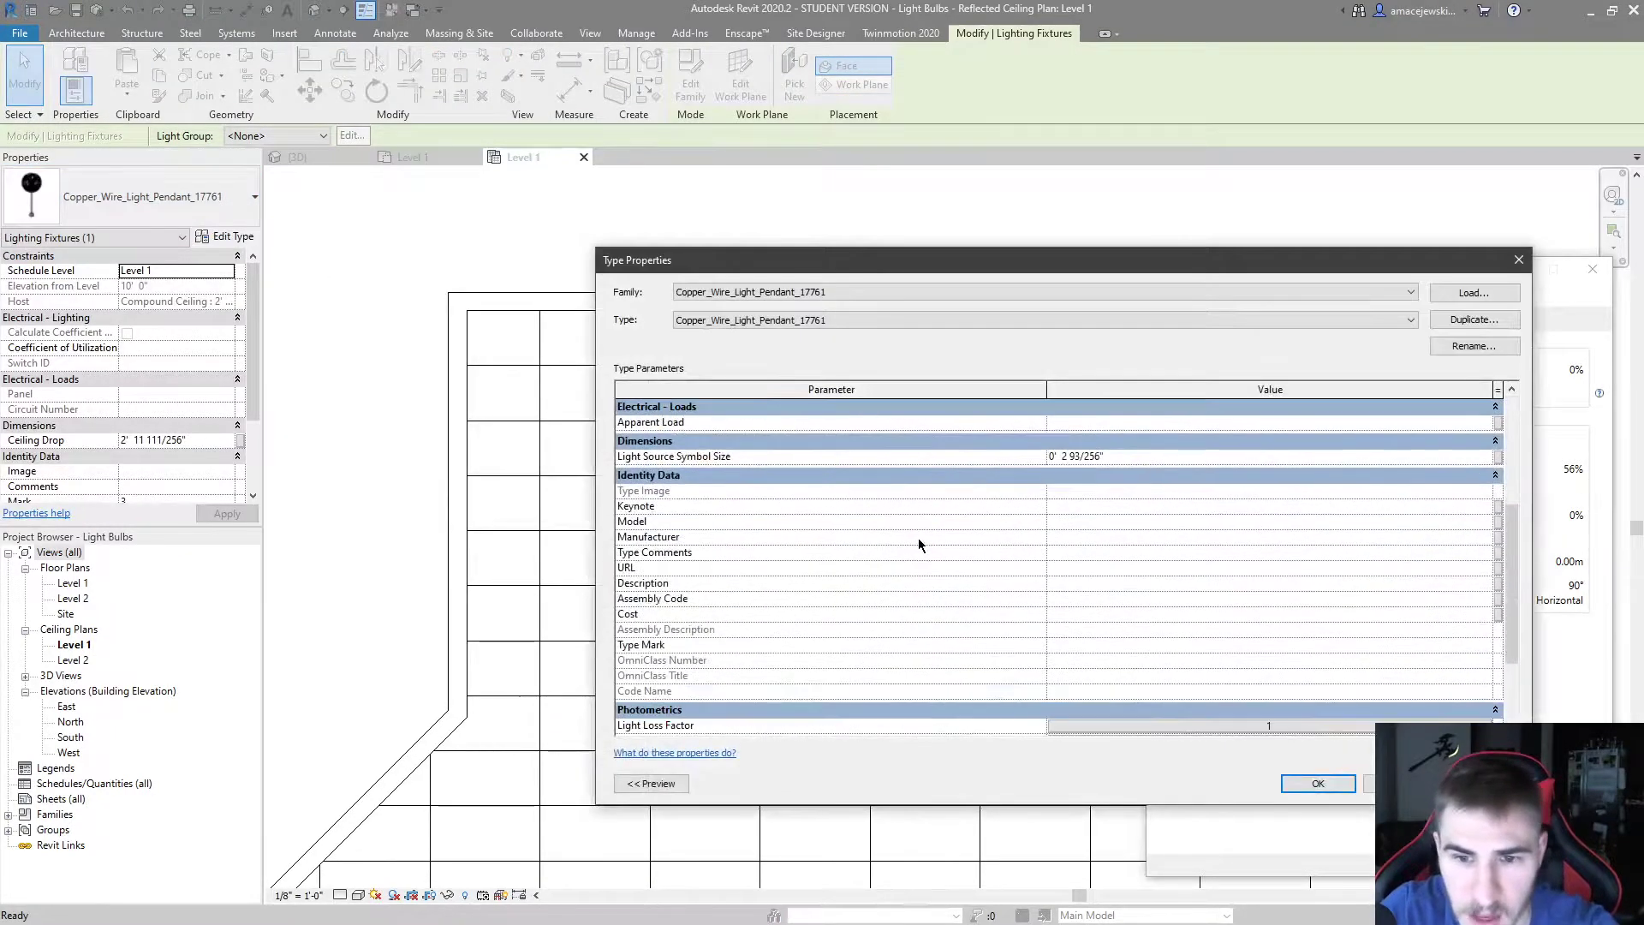
pyautogui.scroll(-3, 920, 545)
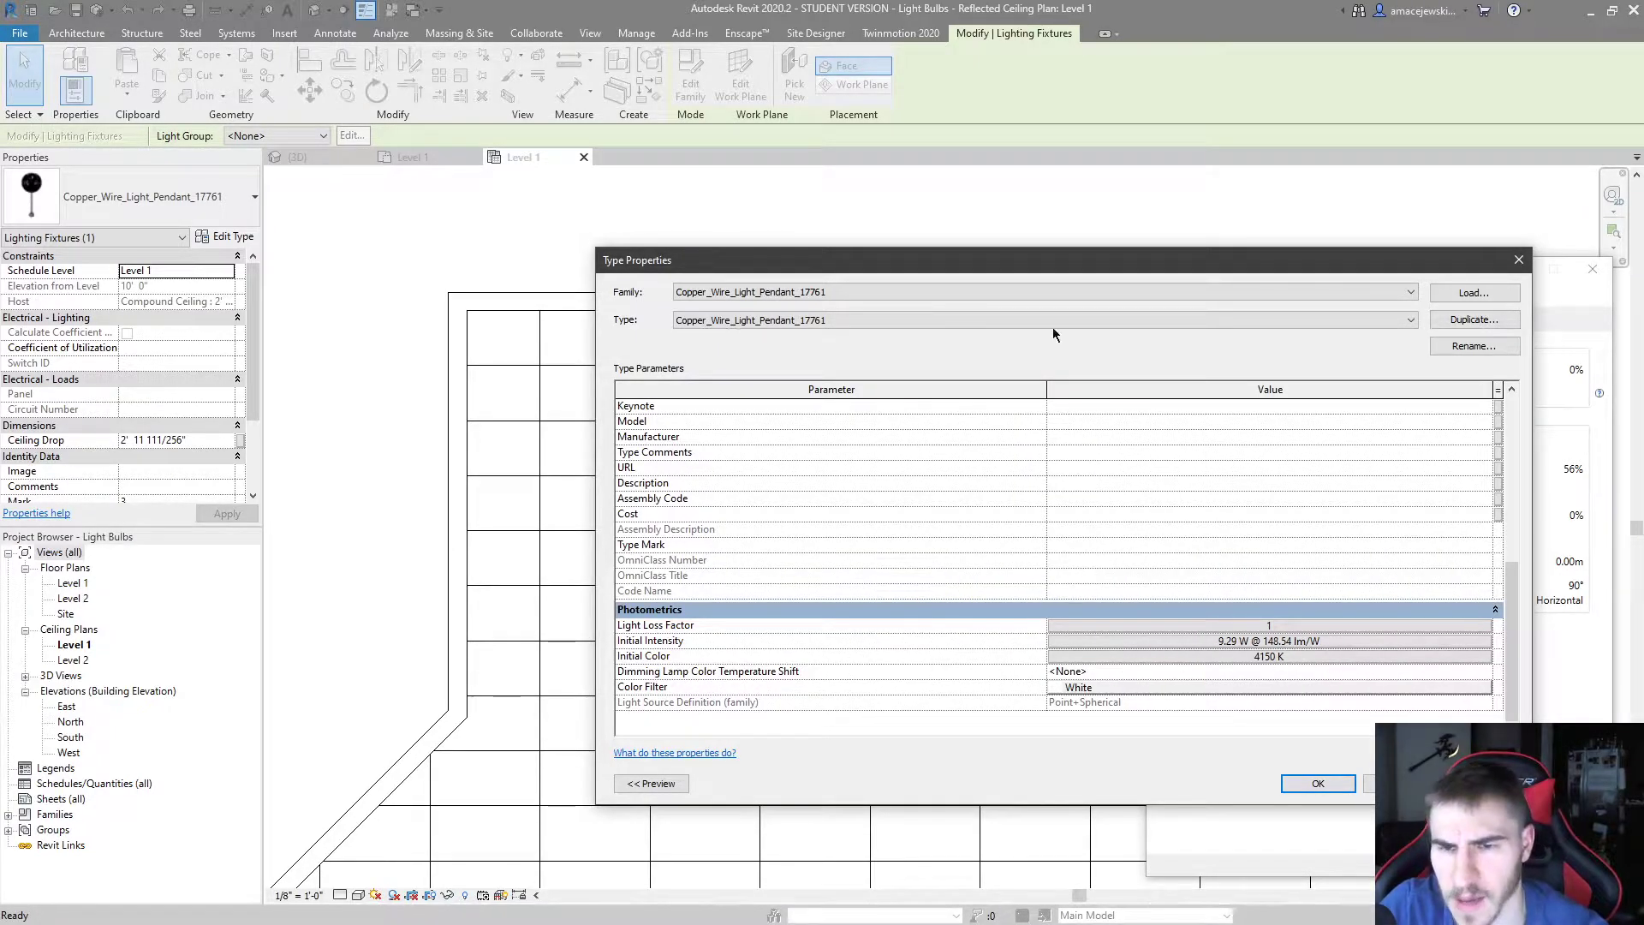
pyautogui.moveTo(1057, 262); pyautogui.dragTo(950, 212)
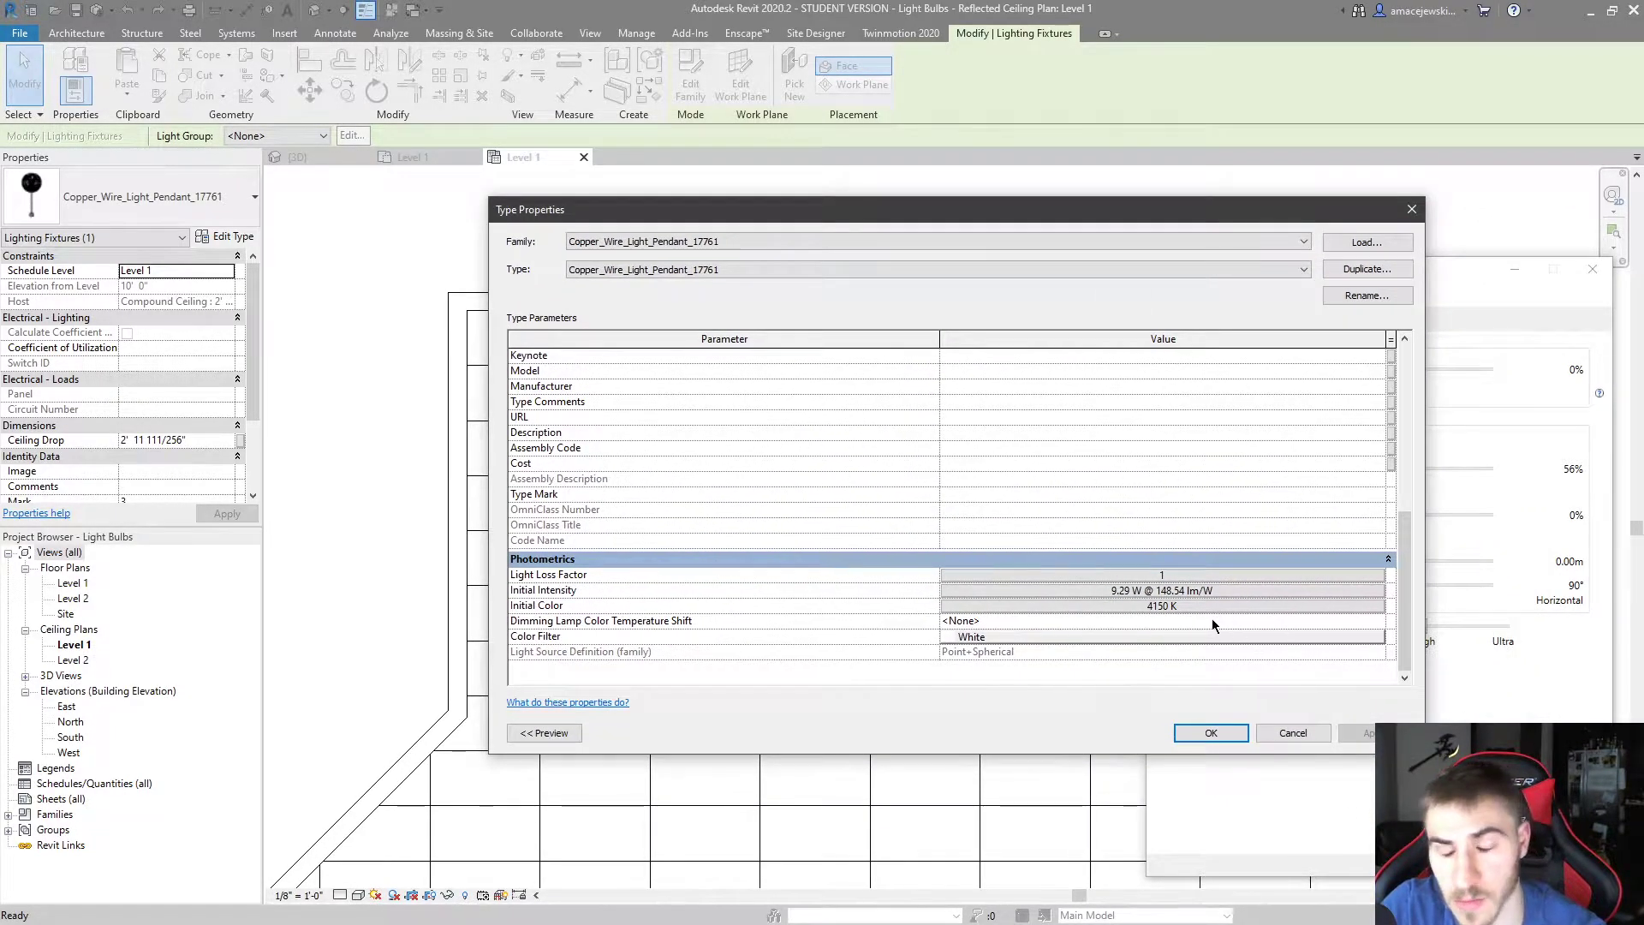
# Set the Initial Intensity wattage to 60 W
pyautogui.click(1158, 591)
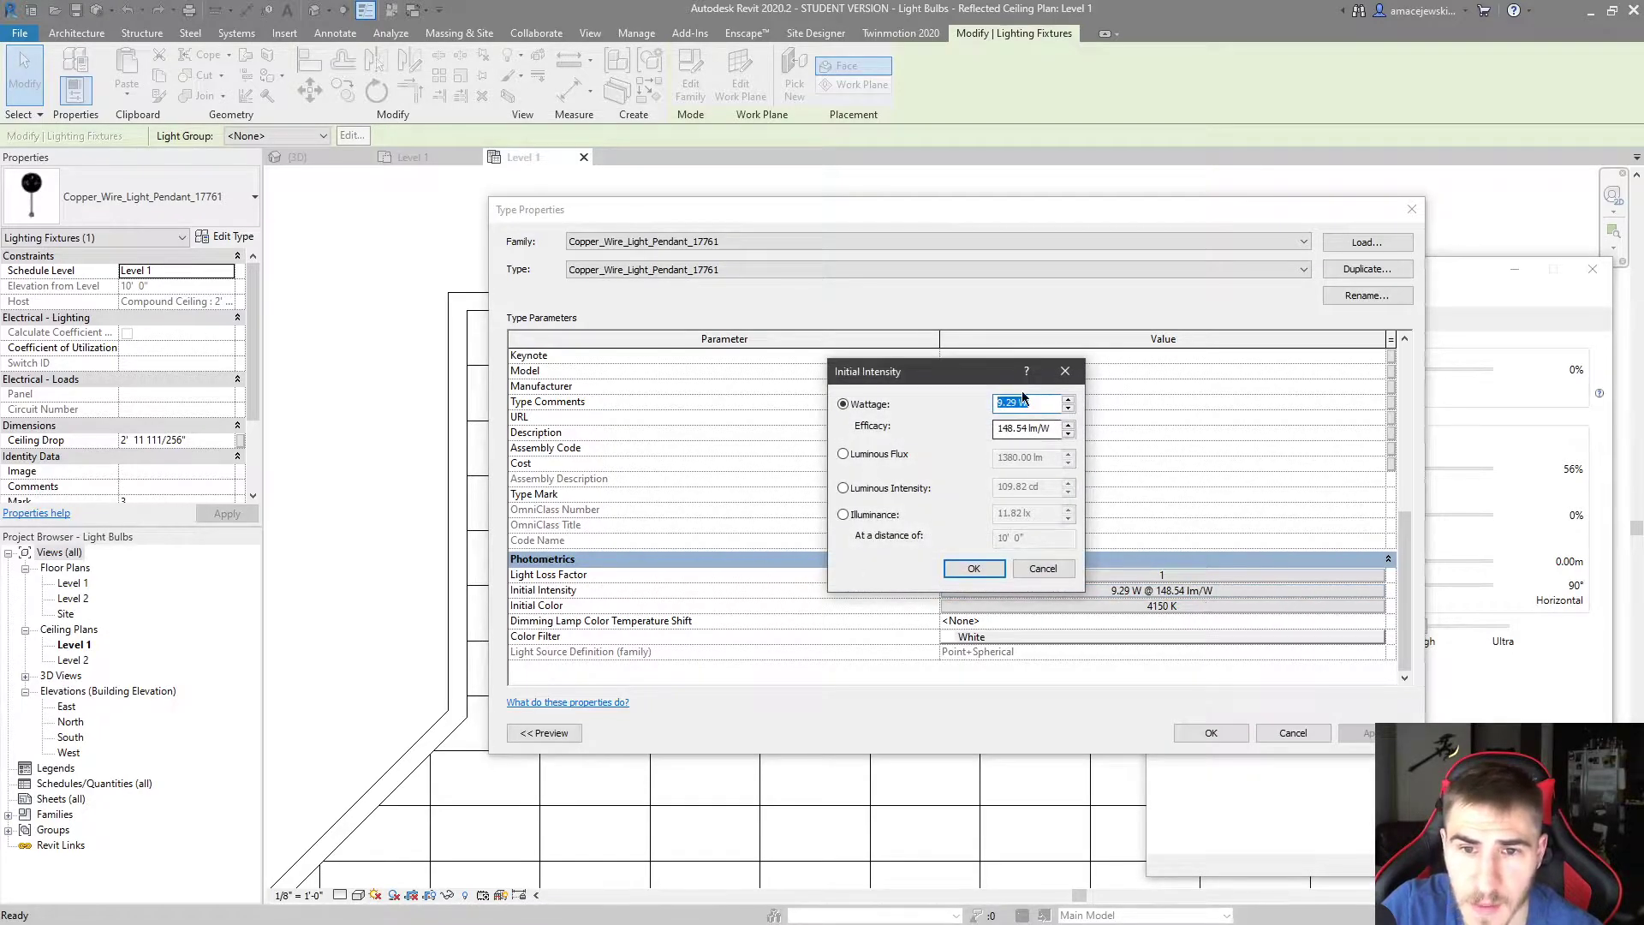
pyautogui.moveTo(959, 379); pyautogui.dragTo(1154, 406)
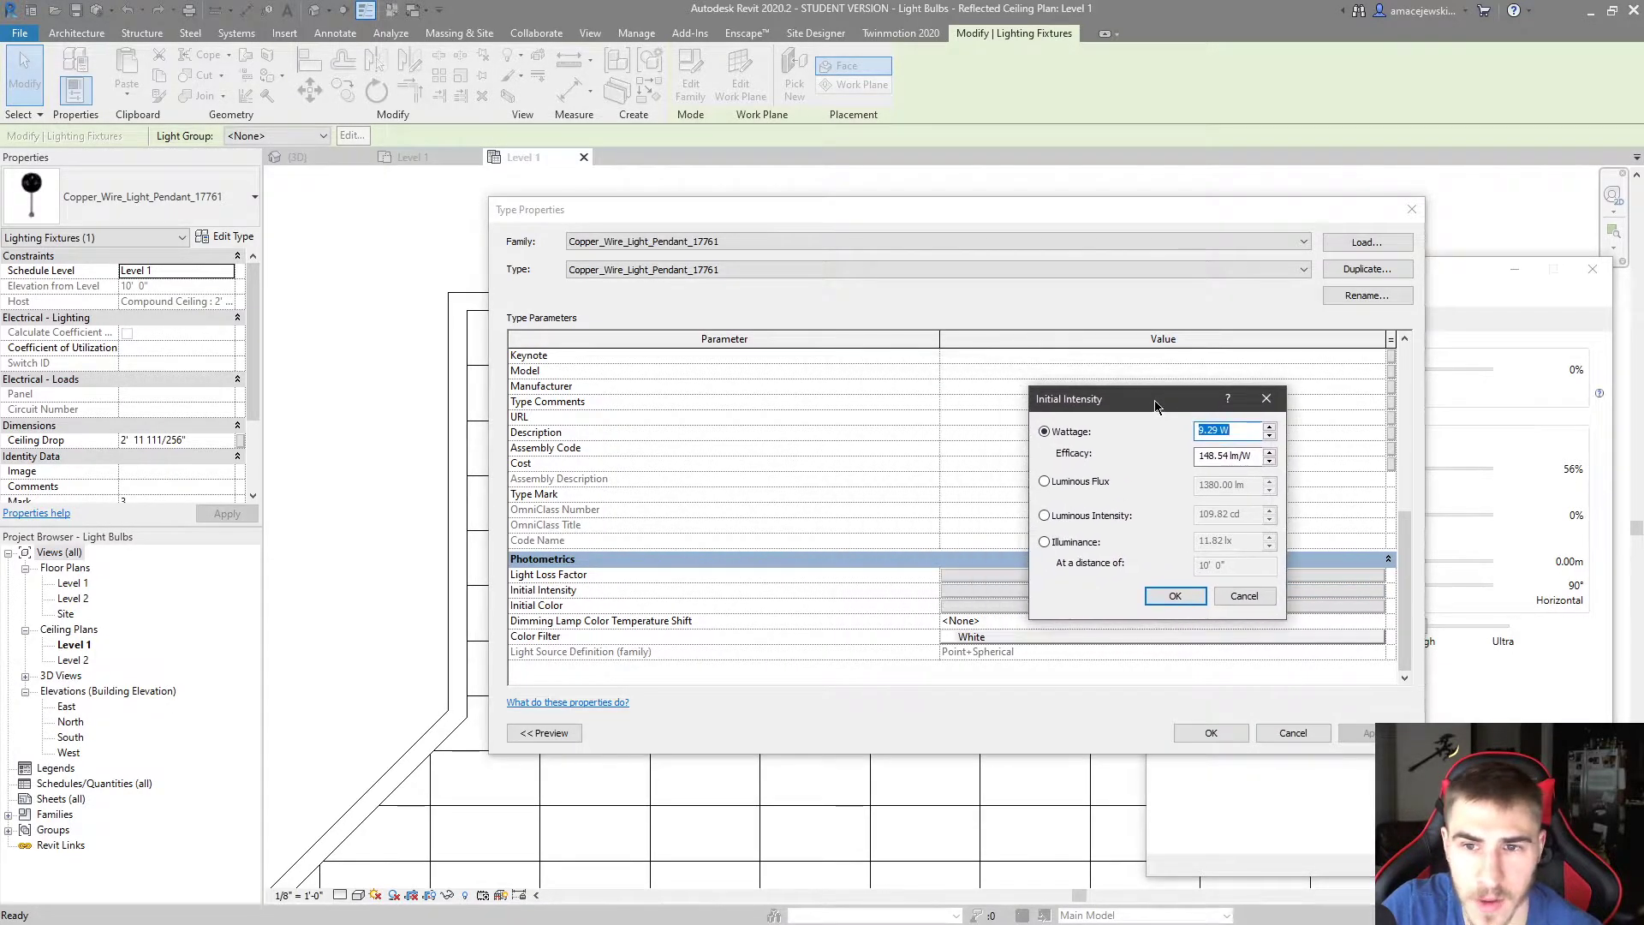
pyautogui.write('60')
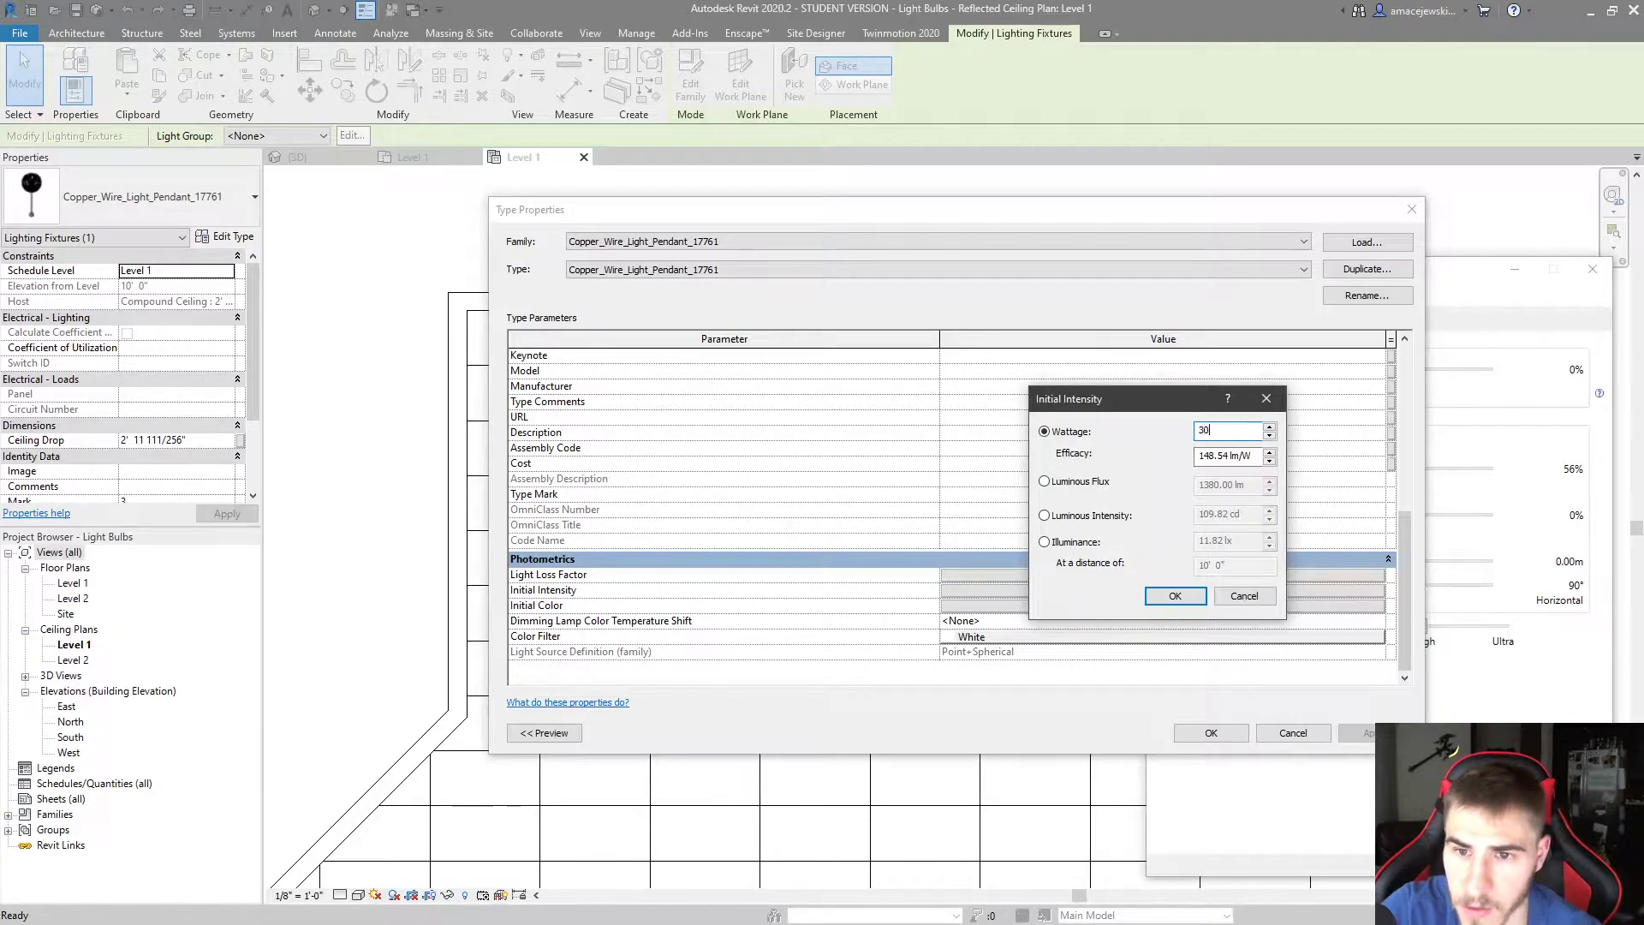
pyautogui.click(1171, 598)
# Close Type Properties and orbit the Enscape view onto the glowing wire pendant
pyautogui.click(1182, 732)
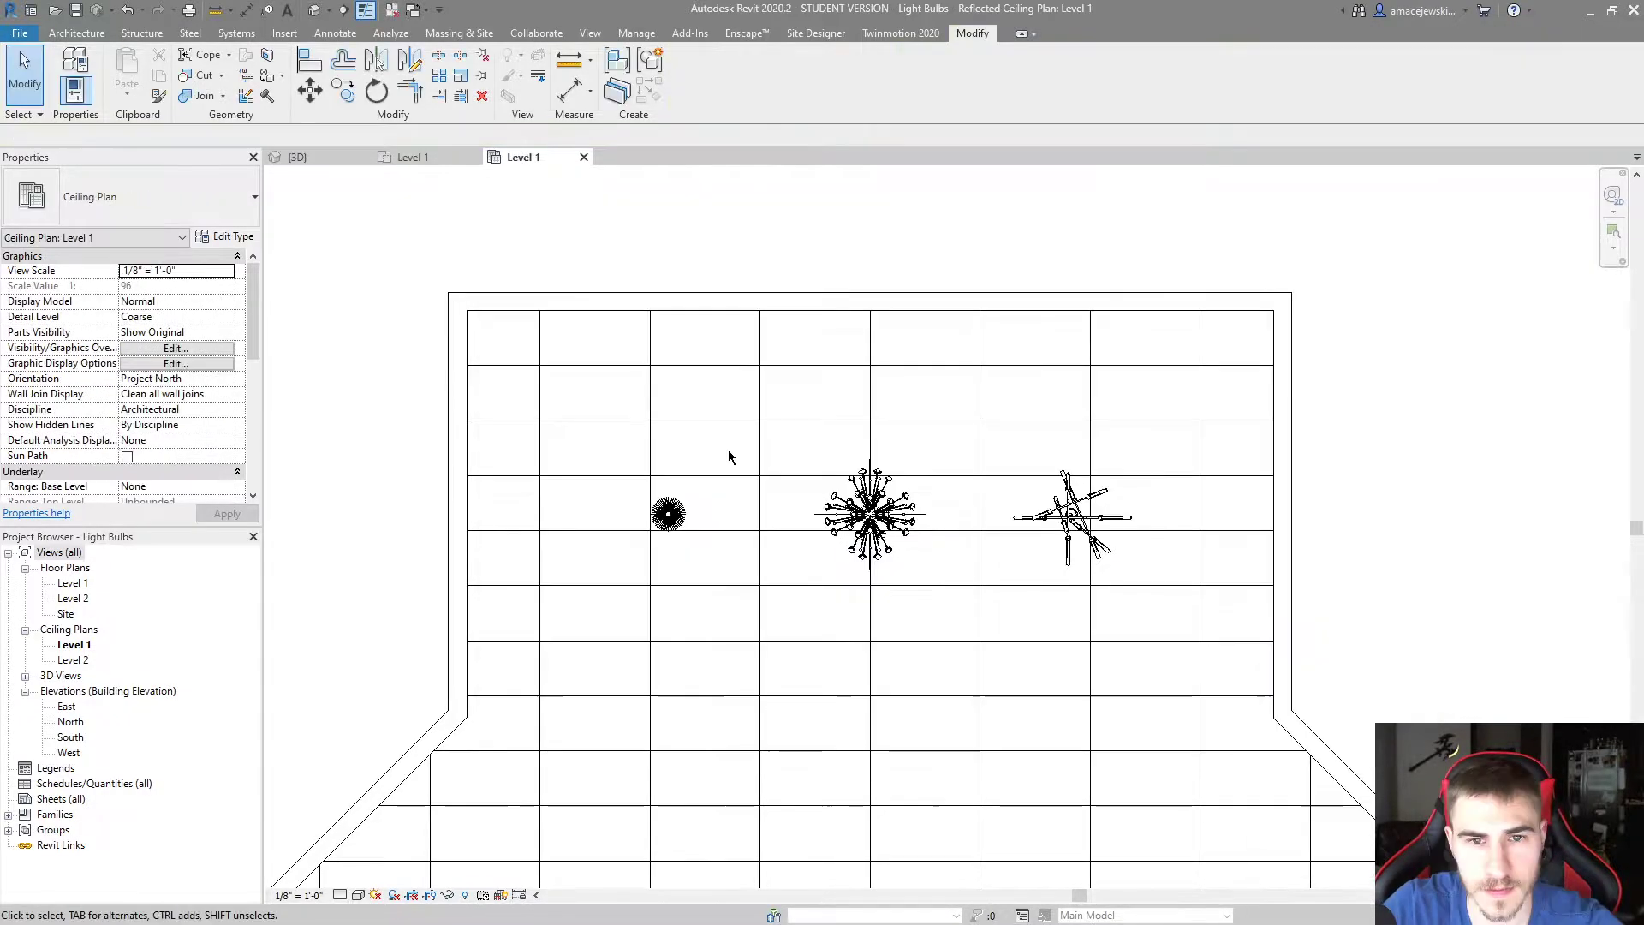
pyautogui.hotkey('alt', 'Tab')
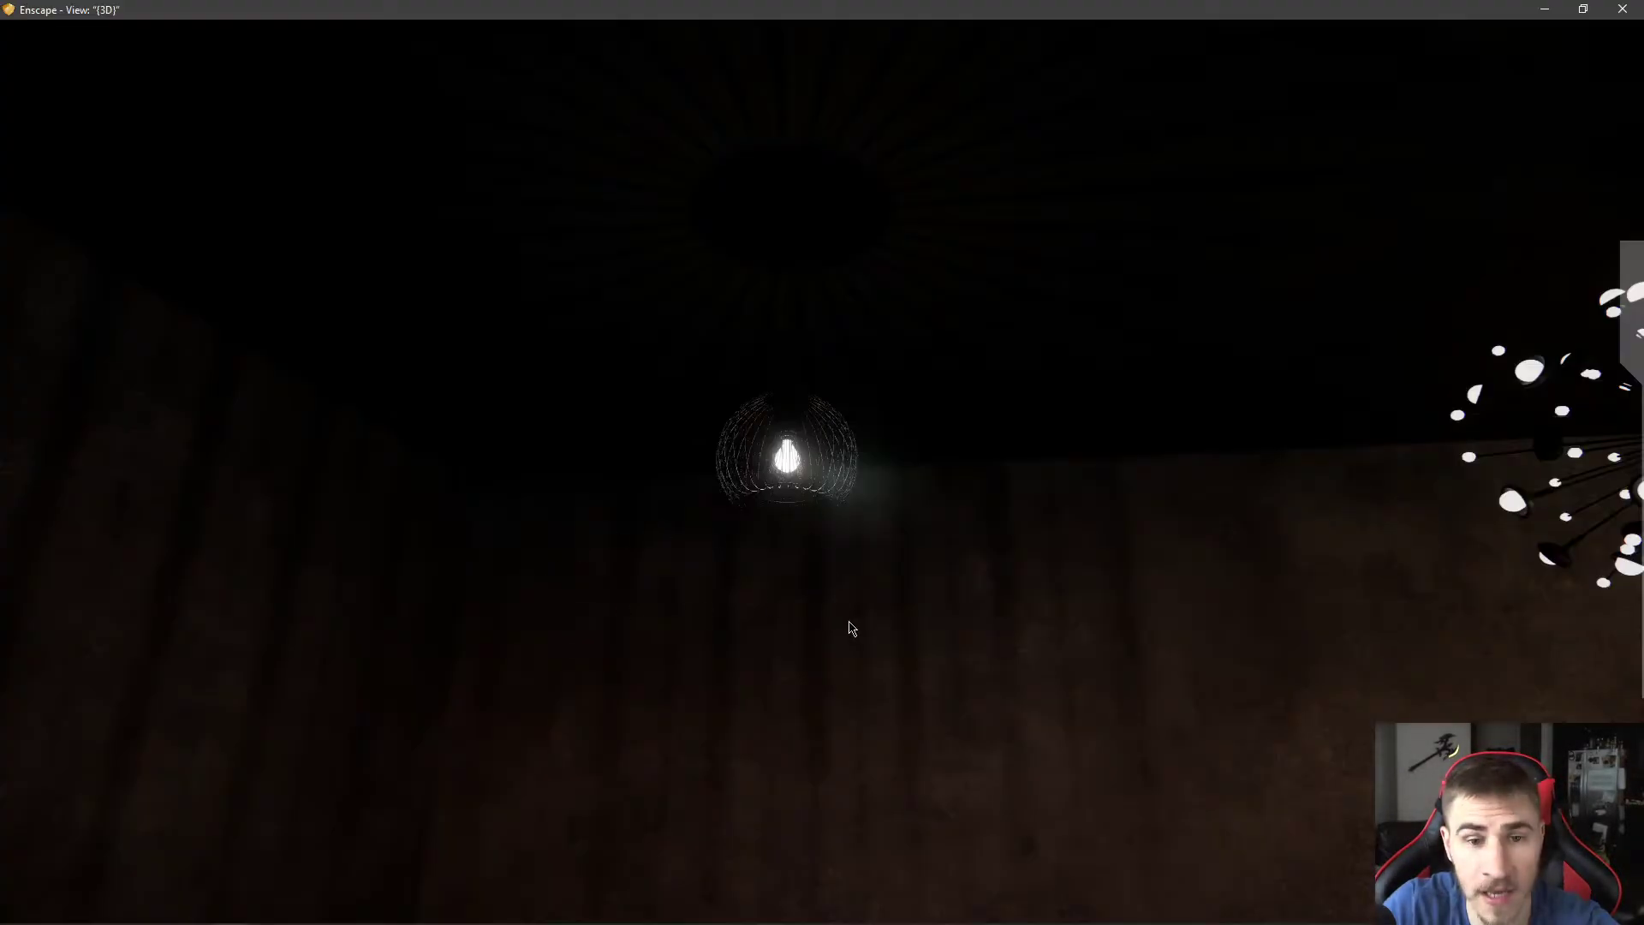
pyautogui.moveTo(849, 621); pyautogui.dragTo(861, 497)
pyautogui.moveTo(850, 587); pyautogui.dragTo(698, 332)
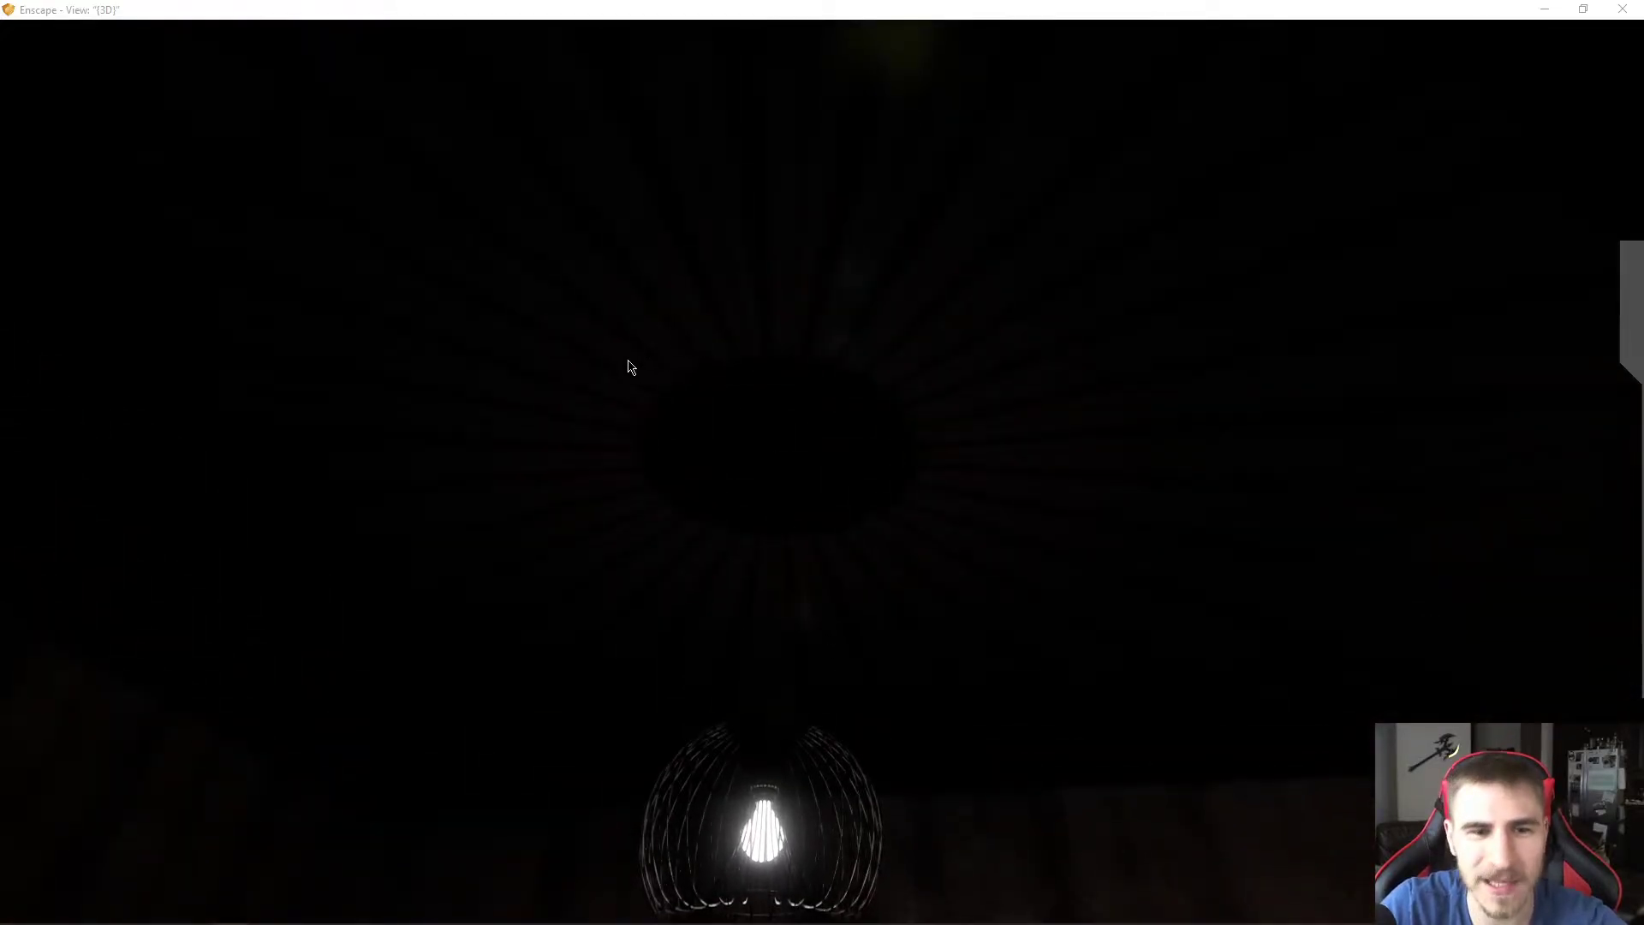
pyautogui.press('s')
pyautogui.moveTo(808, 625); pyautogui.dragTo(962, 499)
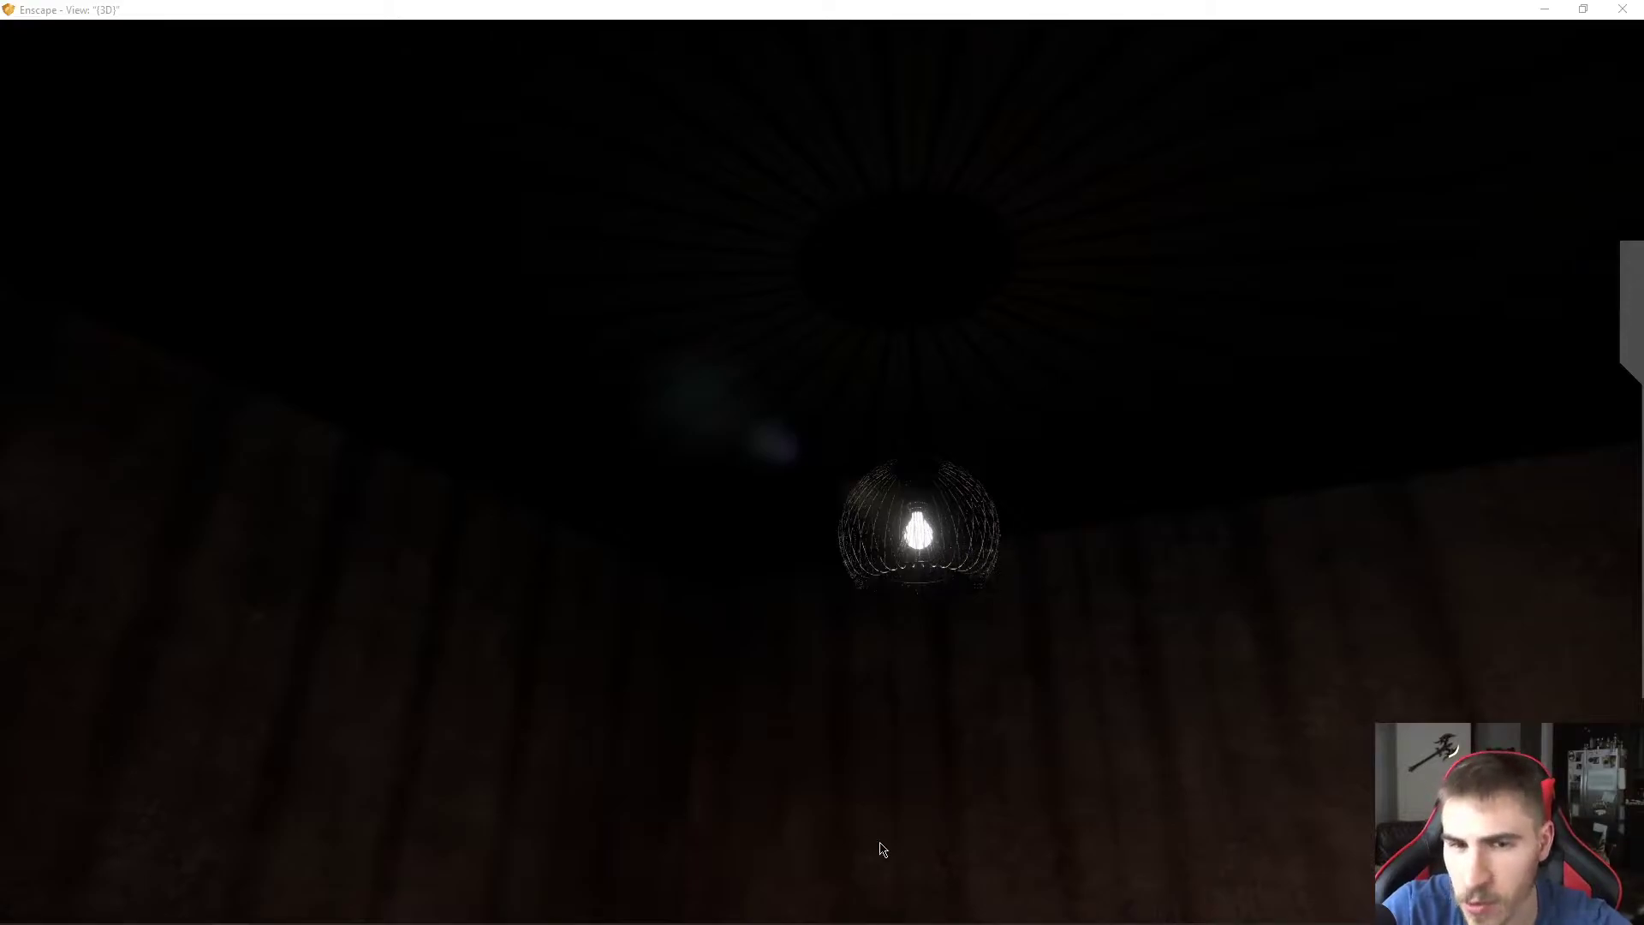
pyautogui.press('s')
pyautogui.moveTo(781, 577)
pyautogui.mouseDown()
pyautogui.moveTo(890, 668)
pyautogui.moveTo(778, 576)
pyautogui.mouseUp()
# Switch back to Revit's Level 1 reflected ceiling plan
pyautogui.moveTo(415, 924)
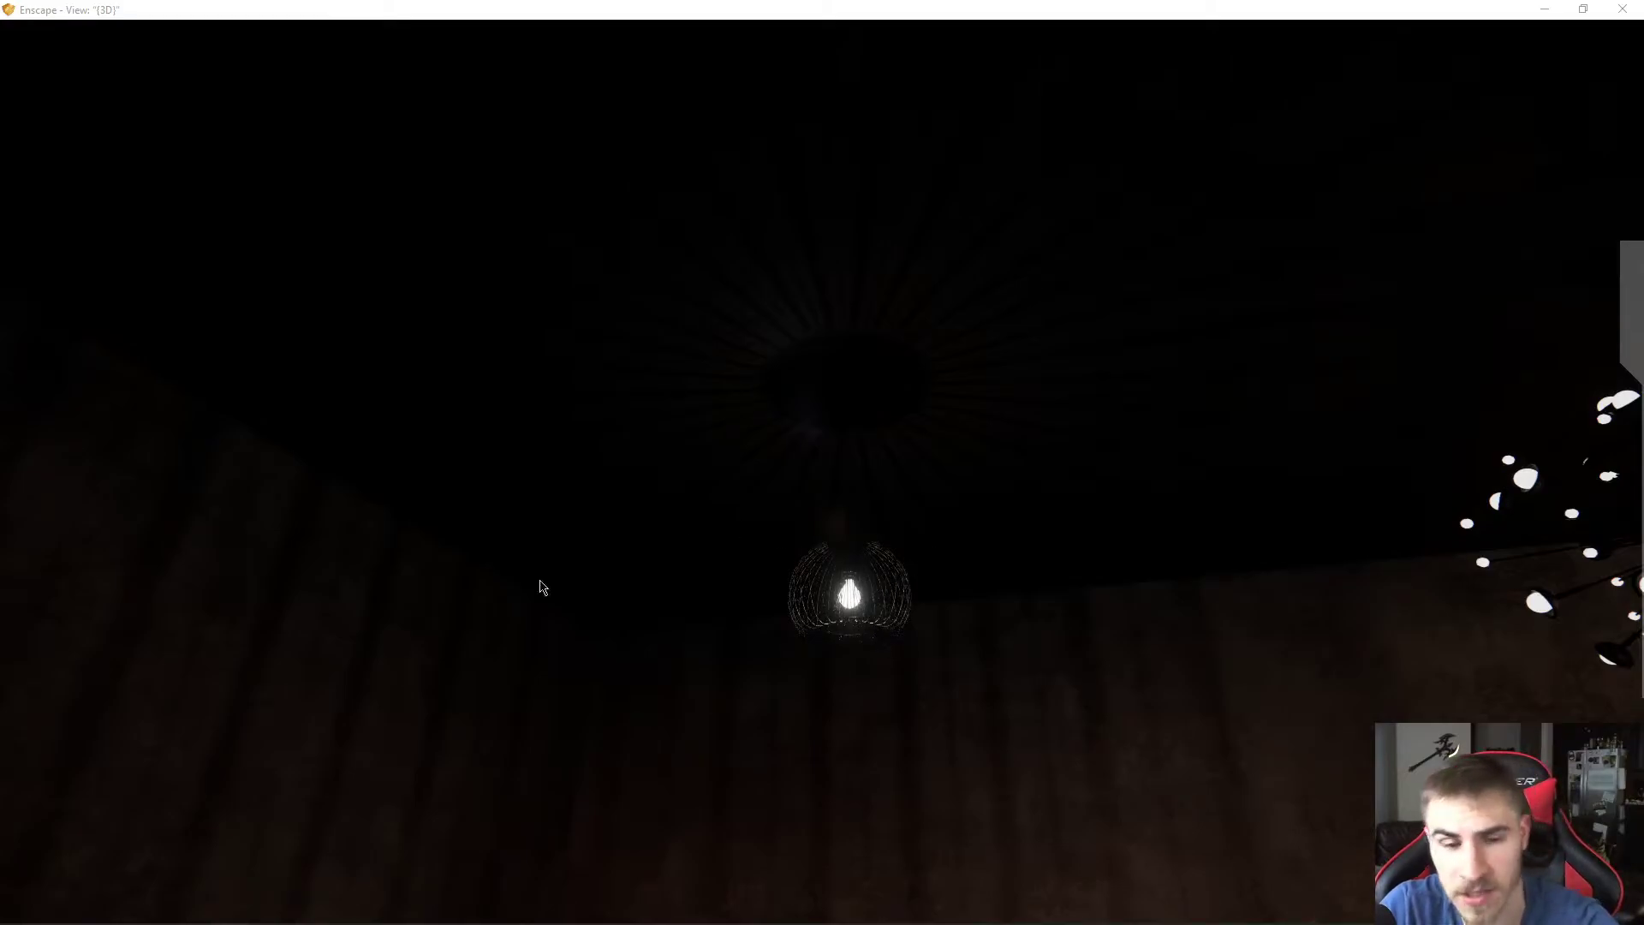
pyautogui.moveTo(579, 923)
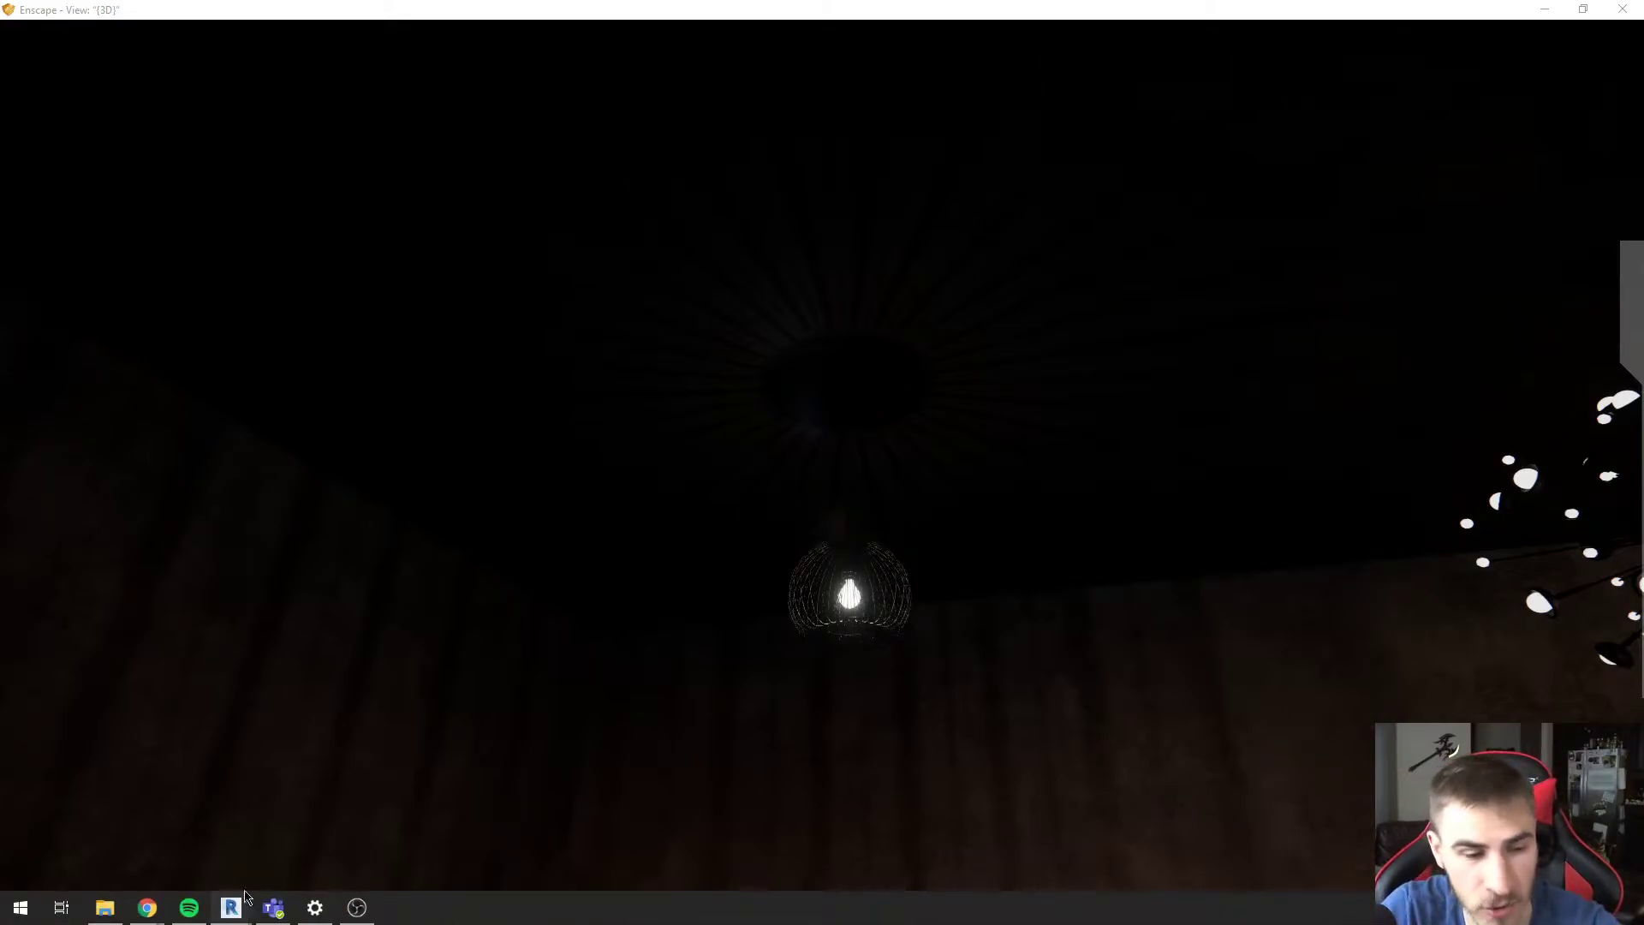
pyautogui.hotkey('alt', 'Tab')
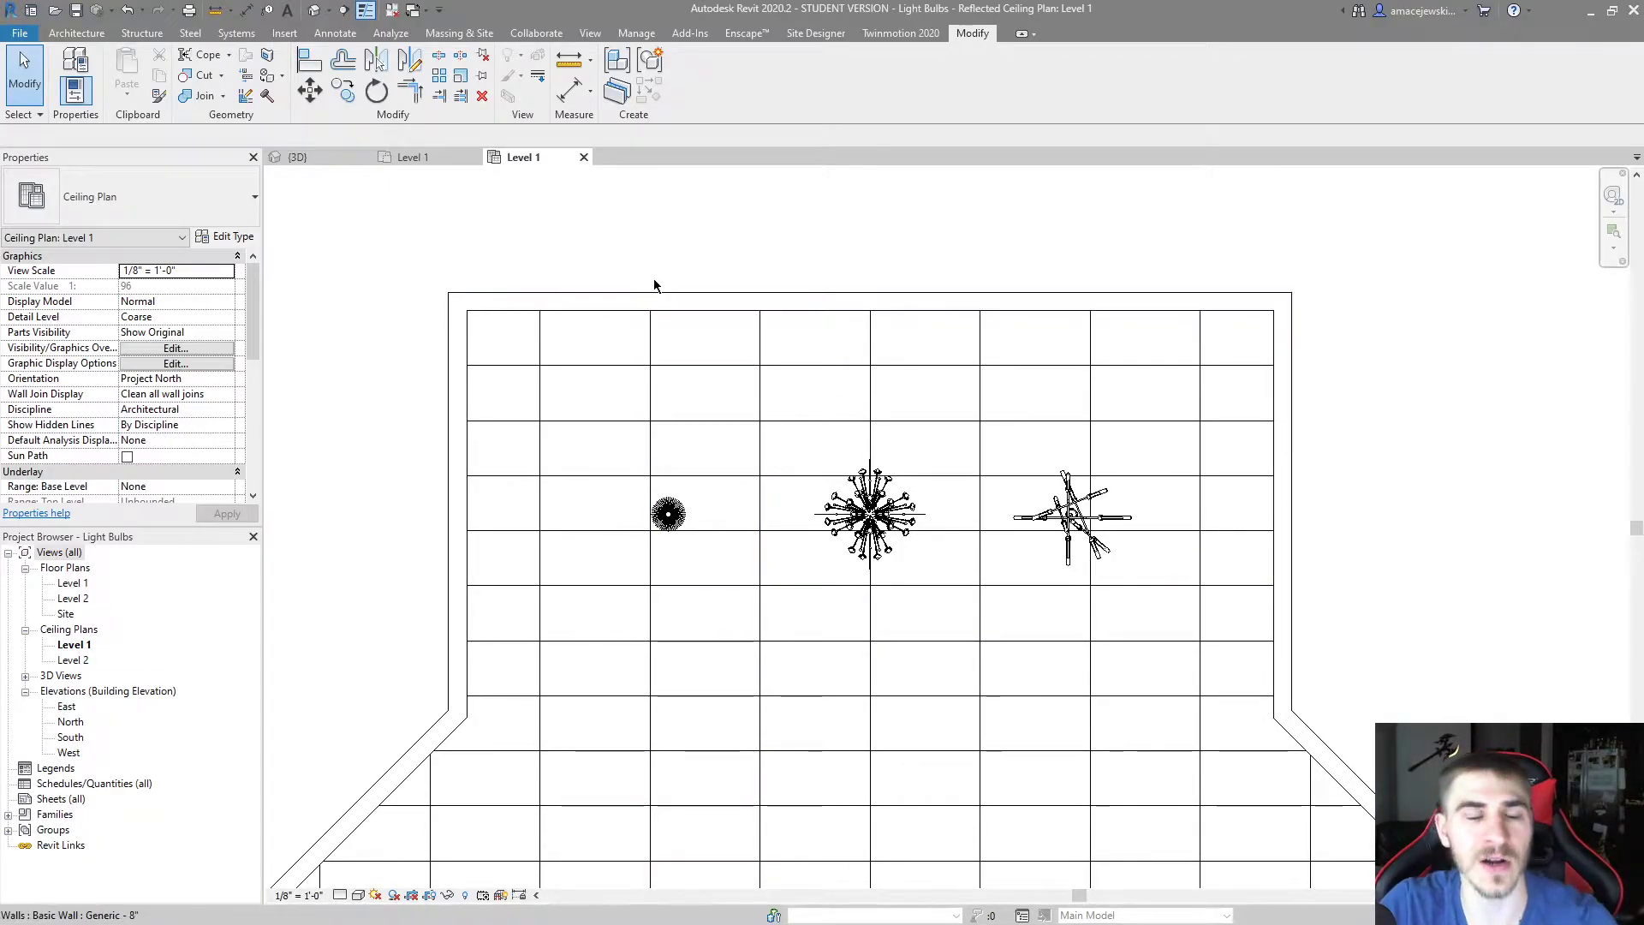
# Check the pendant's Initial Intensity, cancel to keep 30 W, and return to Enscape
pyautogui.click(668, 514)
pyautogui.scroll(-10, 1171, 599)
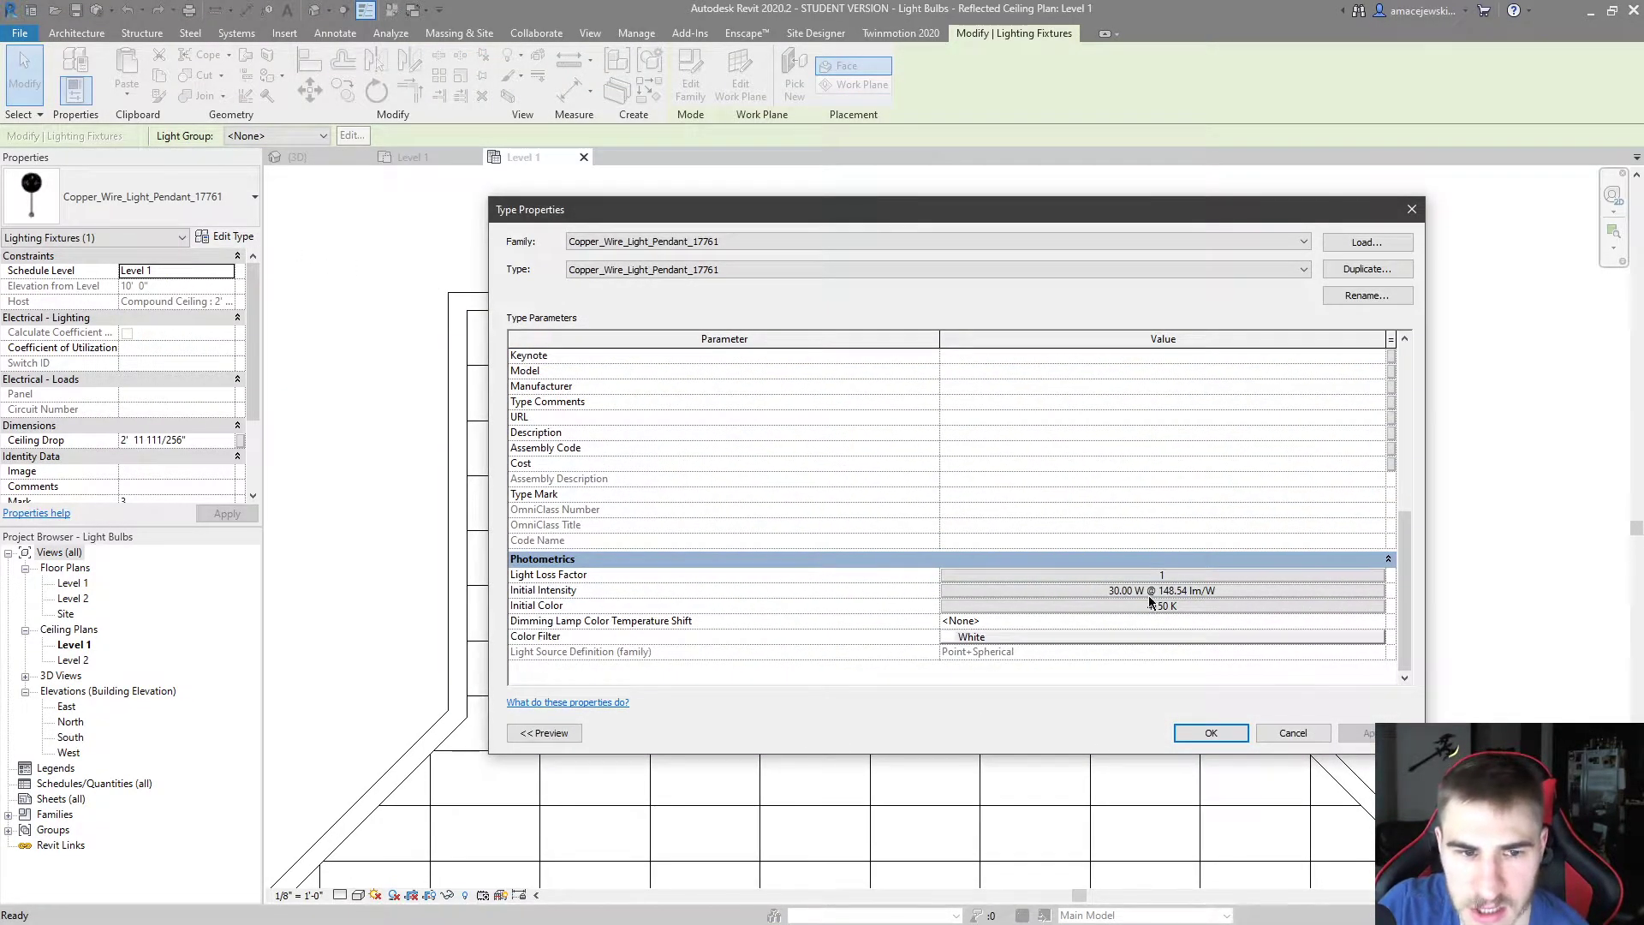
pyautogui.click(1148, 597)
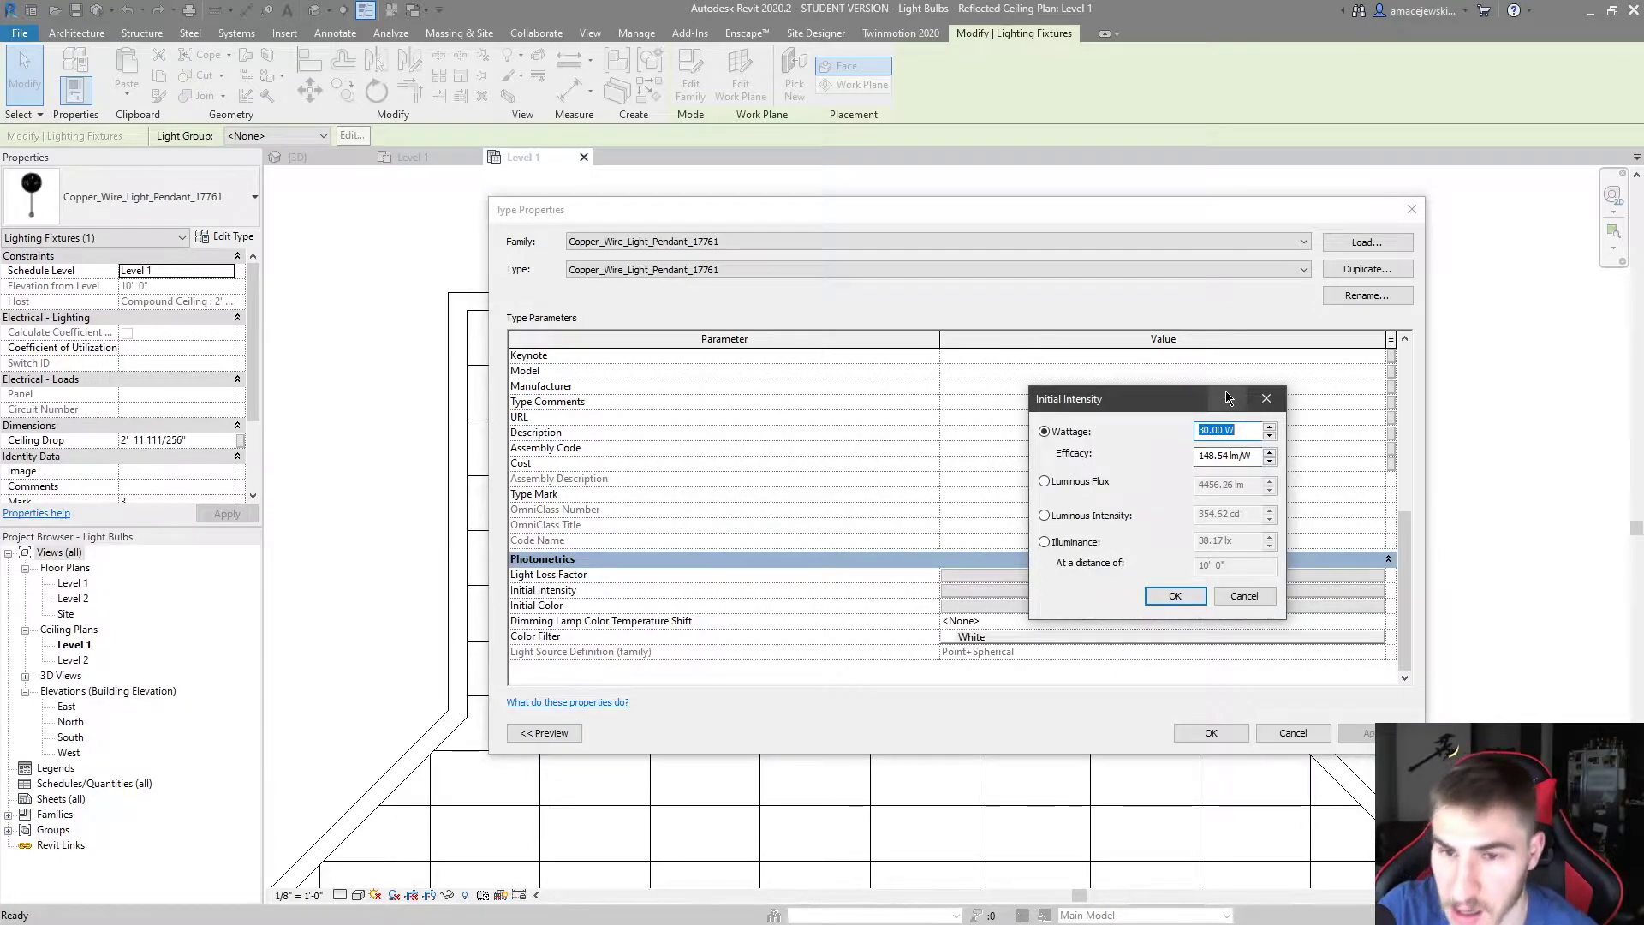
pyautogui.click(1244, 595)
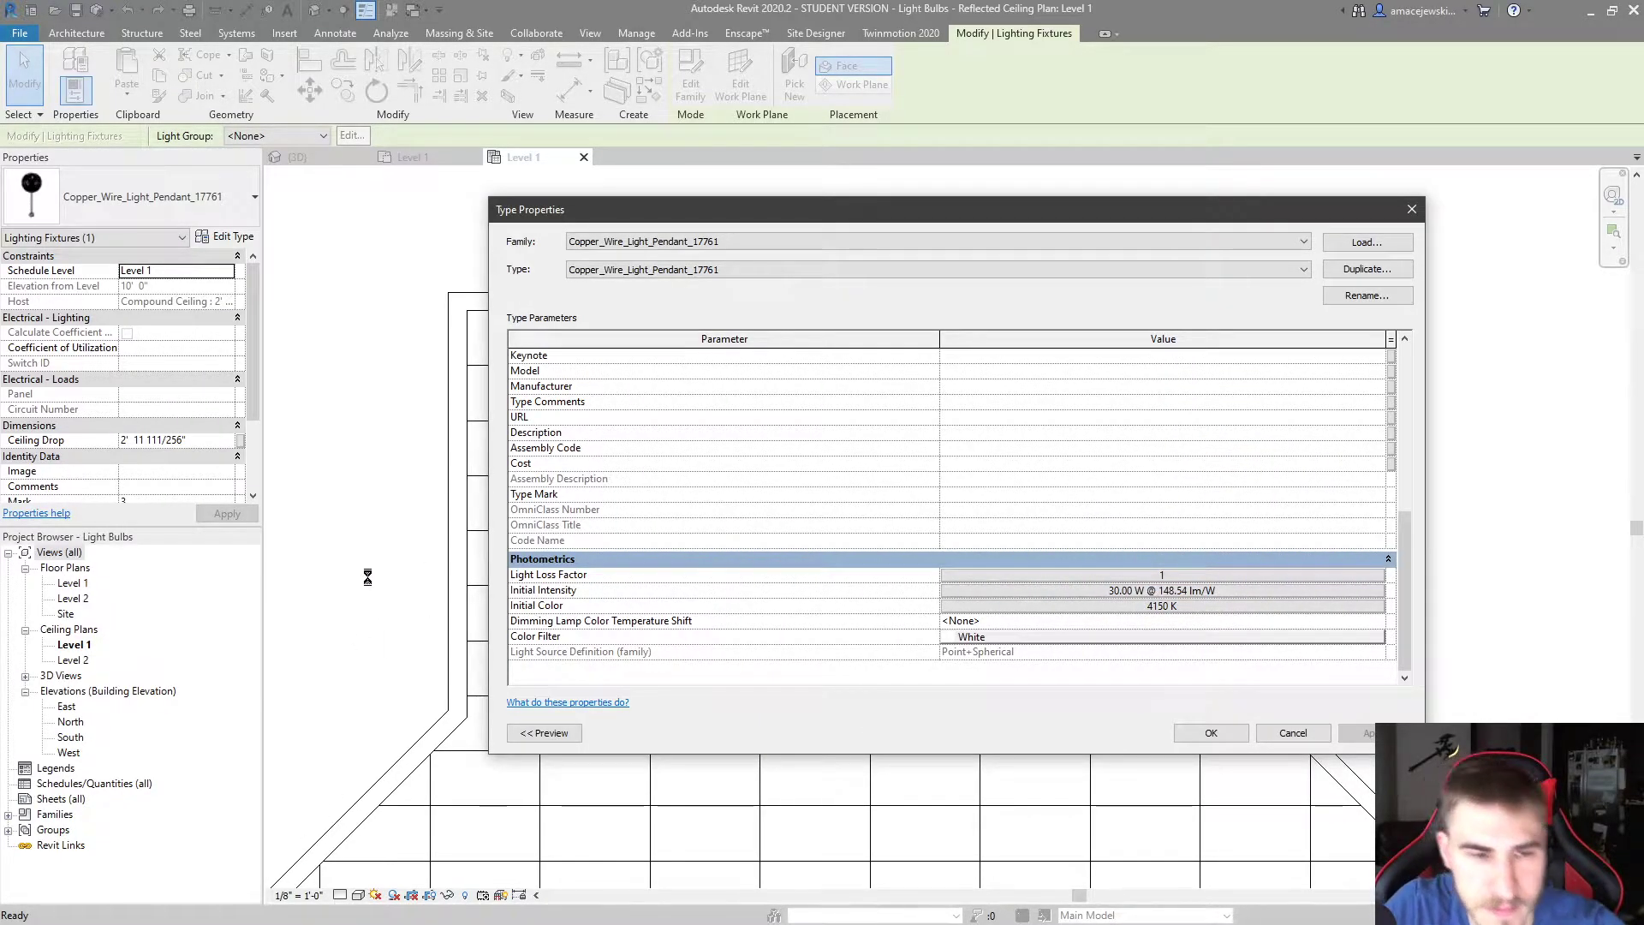
pyautogui.press('Return')
pyautogui.hotkey('alt', 'Tab')
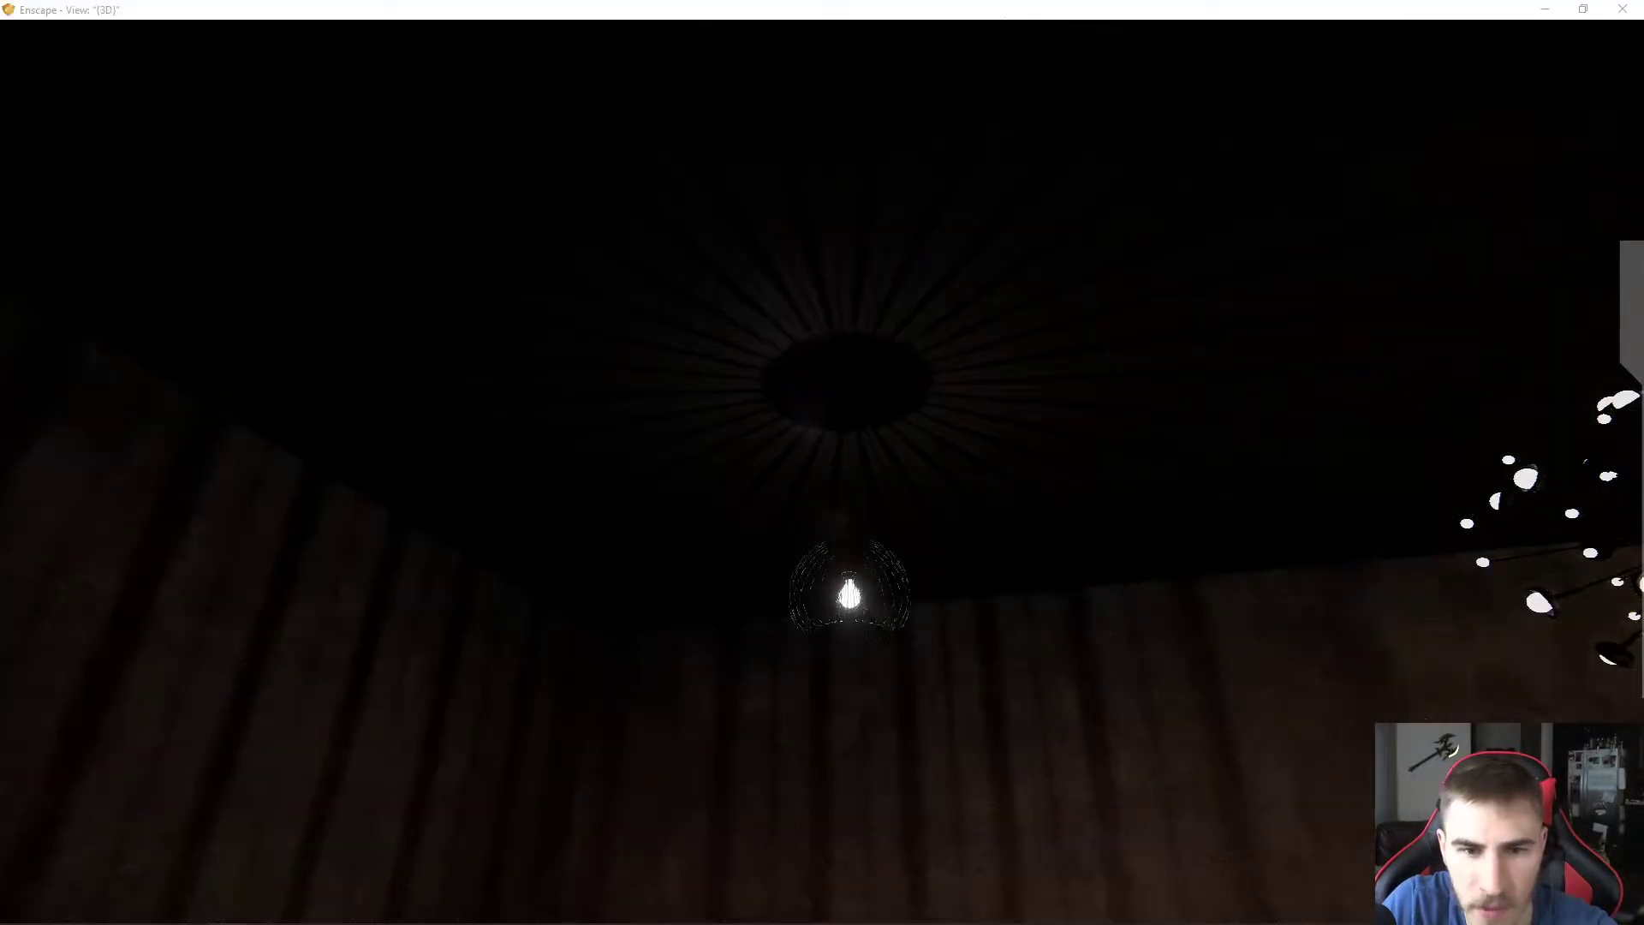
pyautogui.press('s')
pyautogui.moveTo(822, 462); pyautogui.dragTo(864, 560)
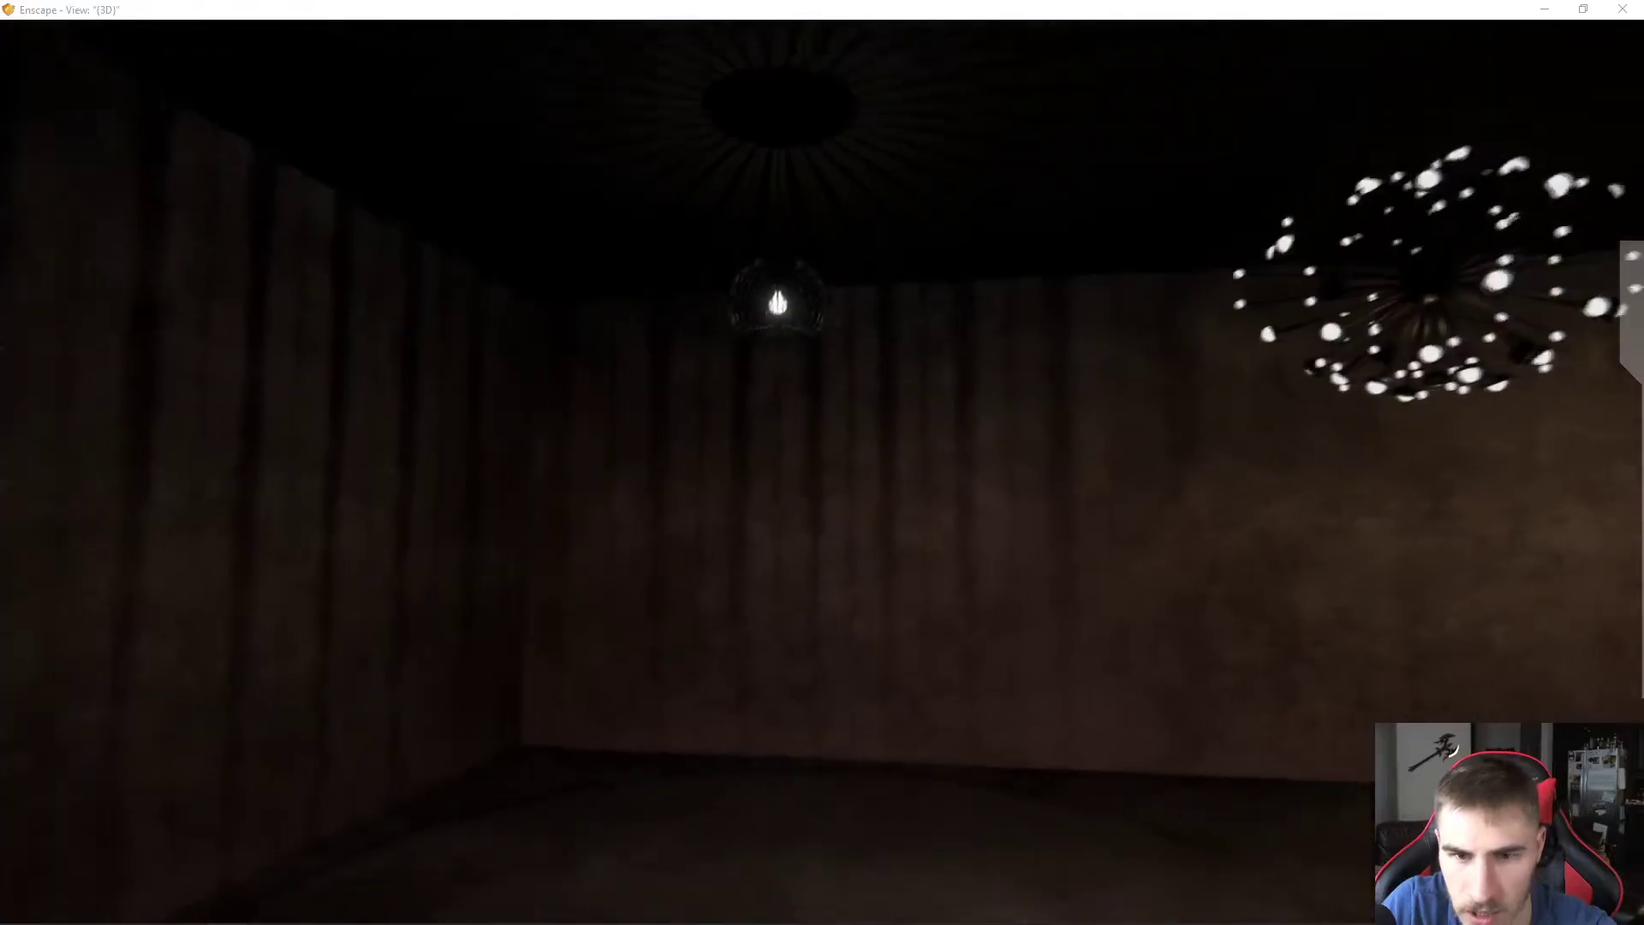
pyautogui.press('s')
pyautogui.moveTo(976, 641); pyautogui.dragTo(924, 605)
pyautogui.press('s')
pyautogui.press('d')
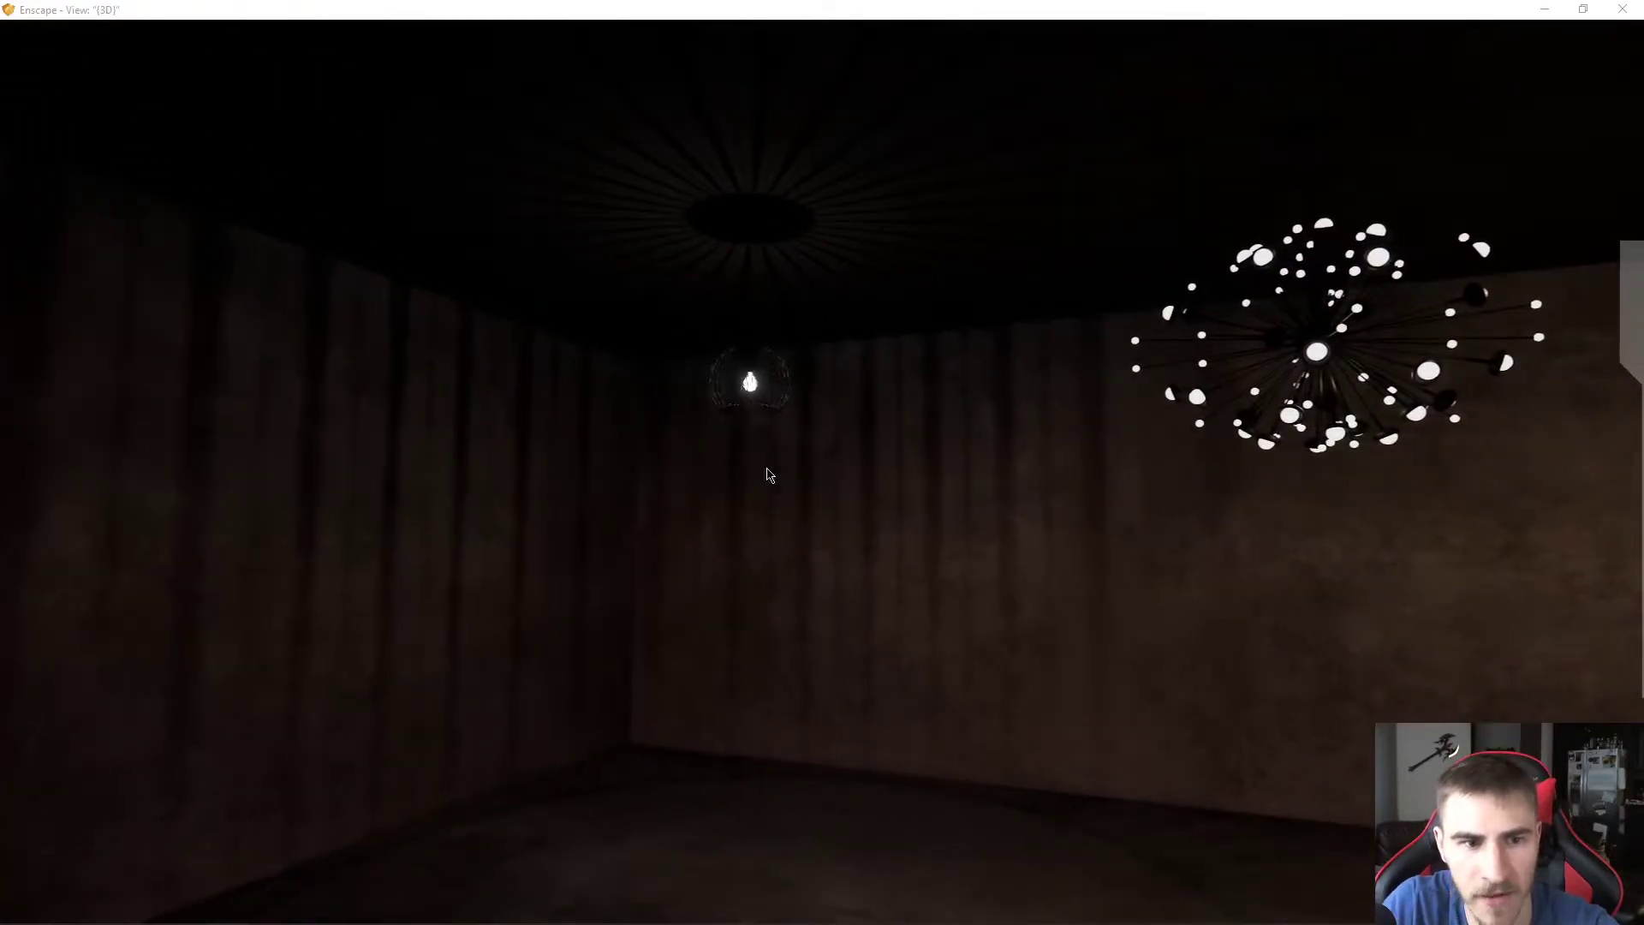
pyautogui.press('a')
pyautogui.moveTo(822, 462); pyautogui.dragTo(711, 393)
pyautogui.press('d')
pyautogui.press('a')
pyautogui.press('d')
pyautogui.moveTo(959, 510); pyautogui.dragTo(819, 515)
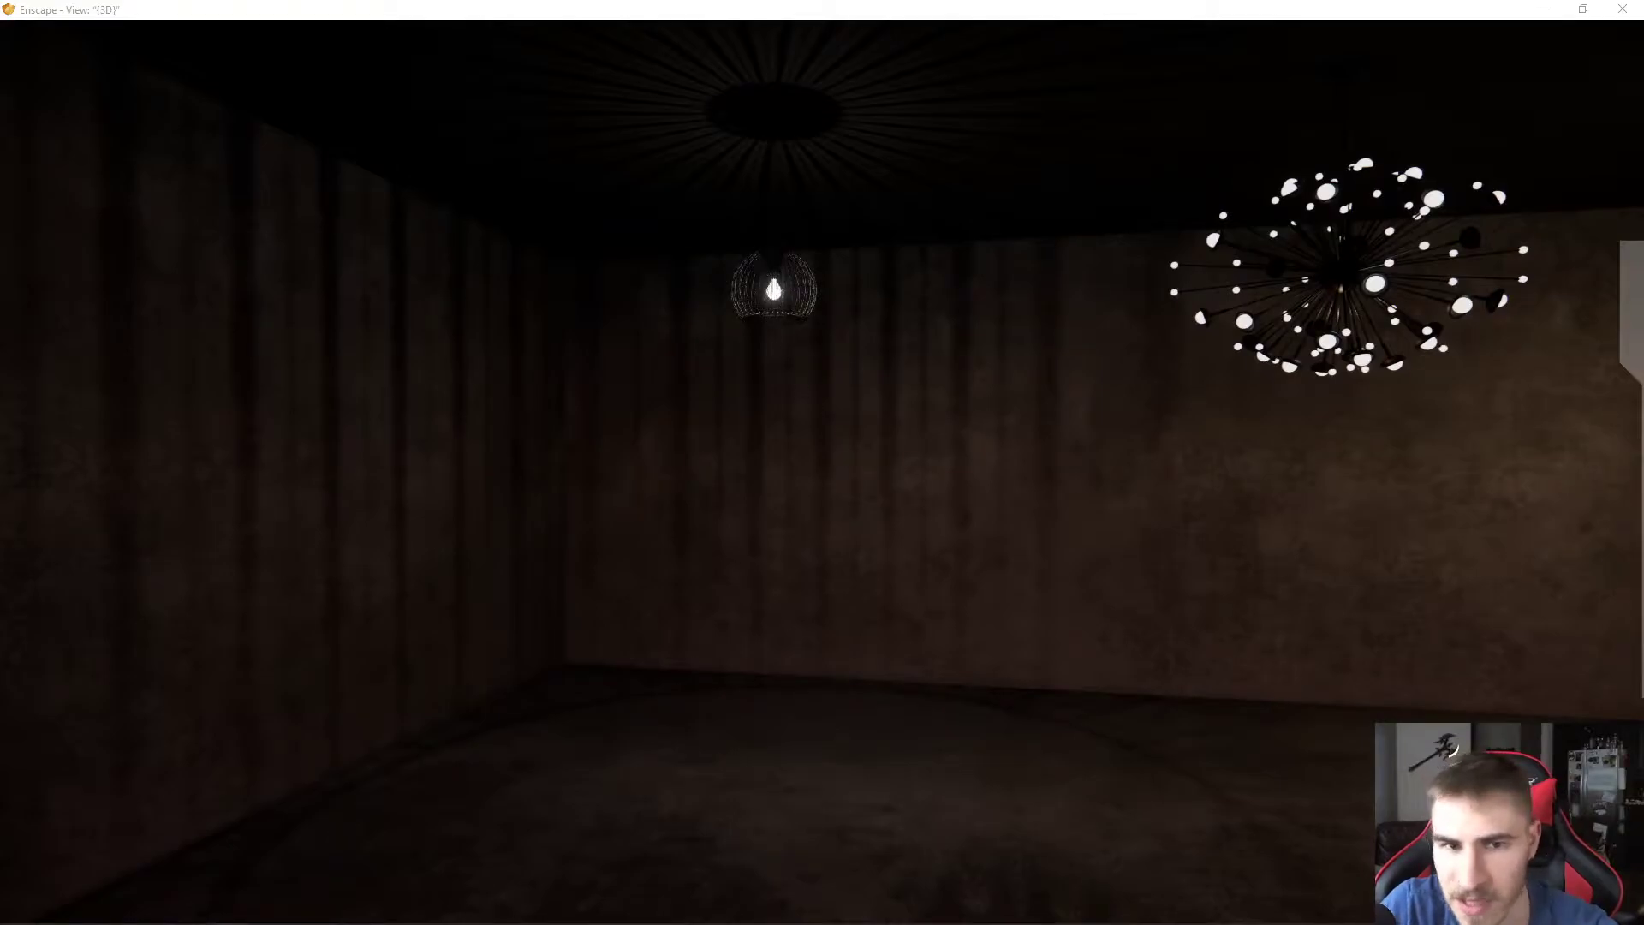
pyautogui.moveTo(591, 394); pyautogui.dragTo(767, 310)
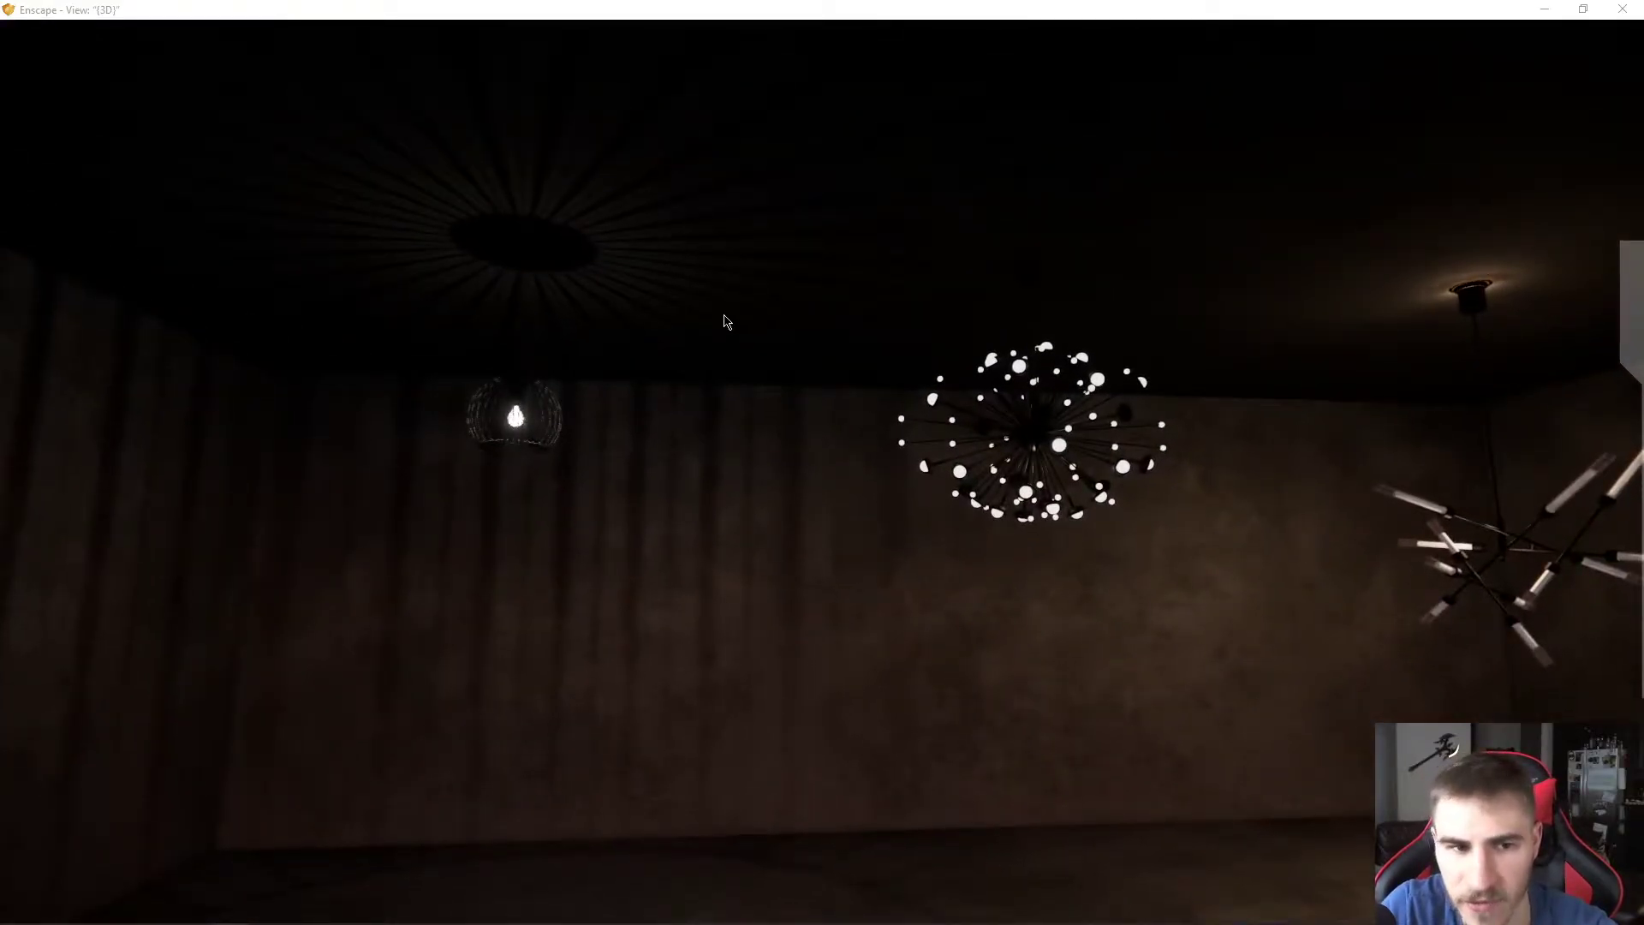
pyautogui.moveTo(614, 557); pyautogui.dragTo(886, 374)
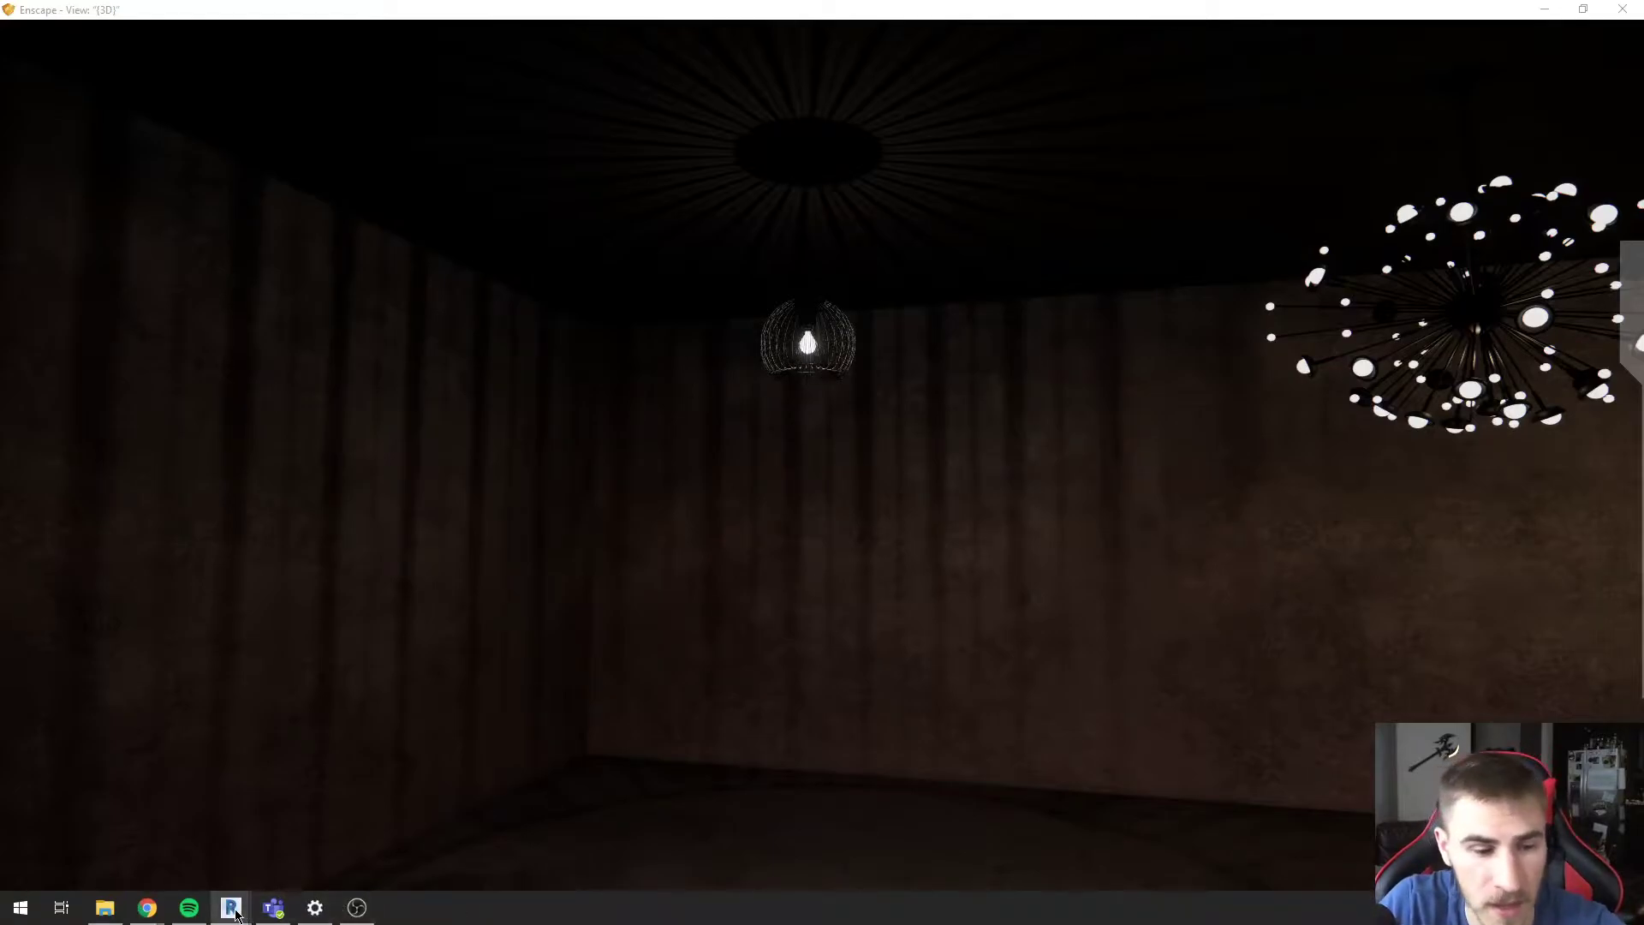
pyautogui.click(229, 907)
# Edit the pendant family and nudge its light source down to 93 below the top in Front elevation
pyautogui.click(146, 824)
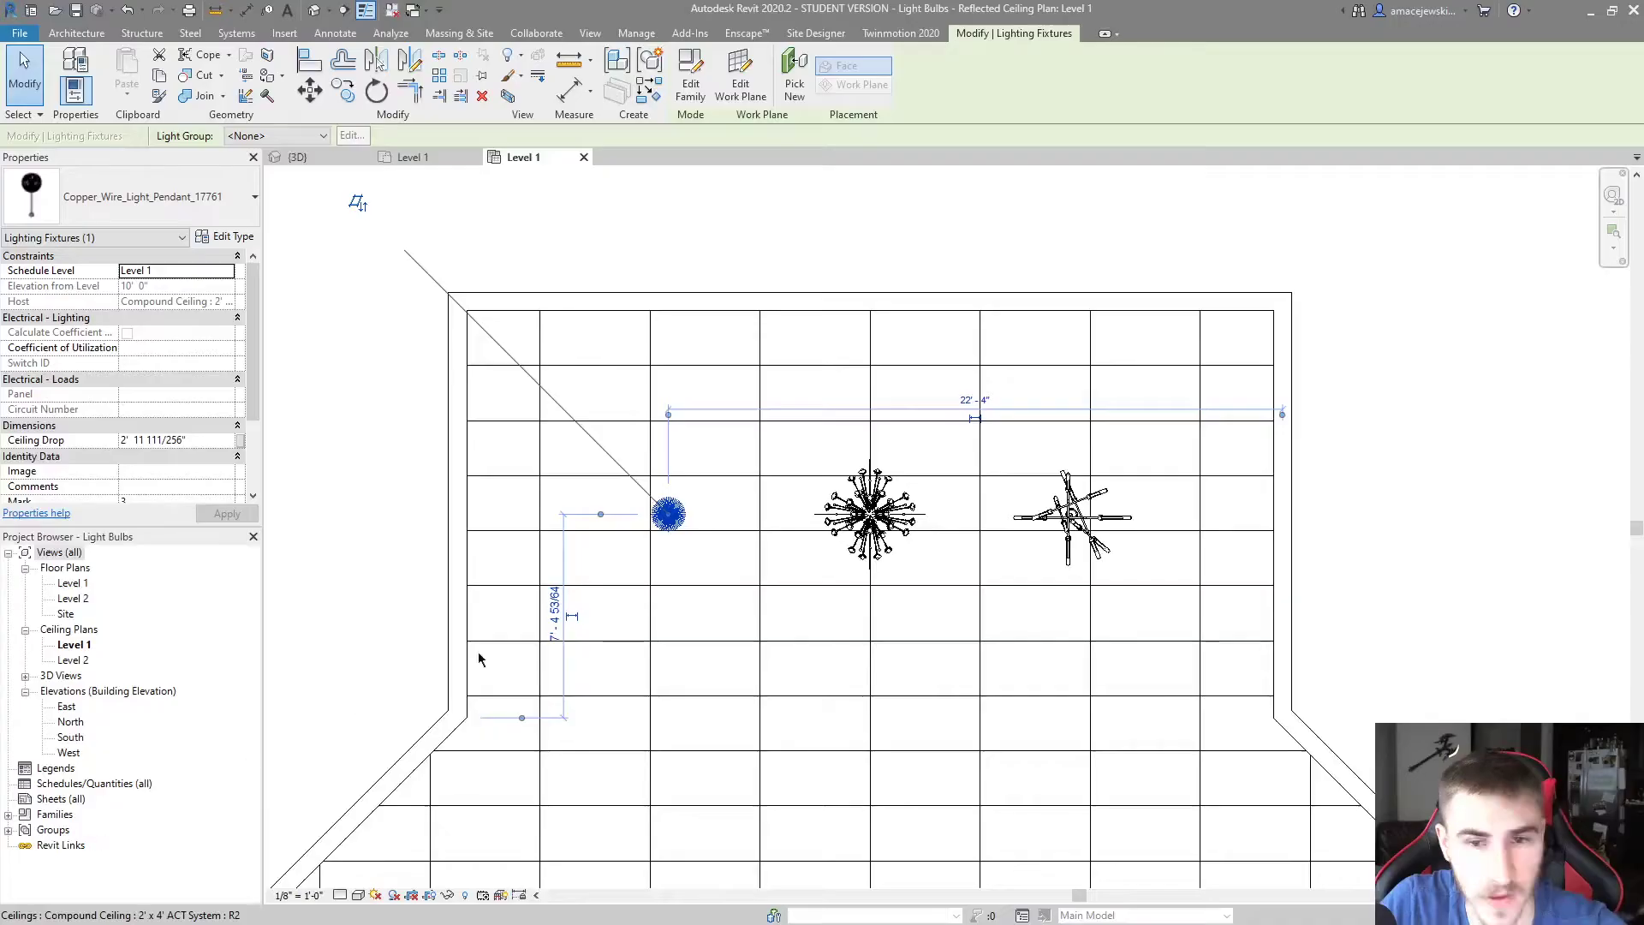
pyautogui.click(690, 78)
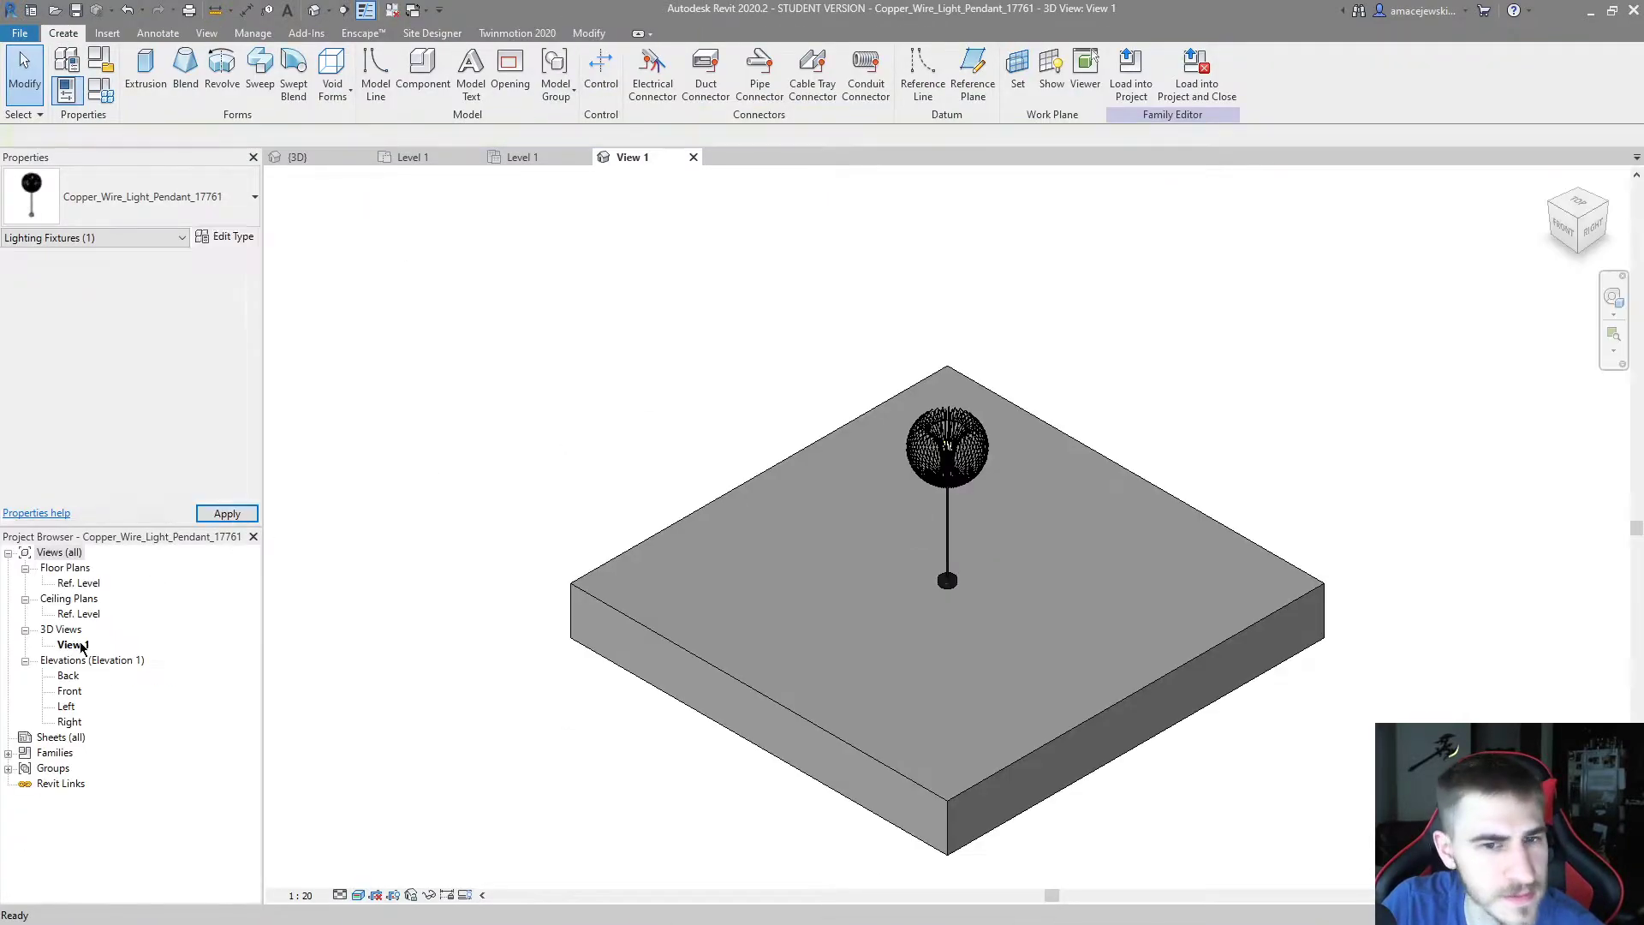
pyautogui.doubleClick(71, 690)
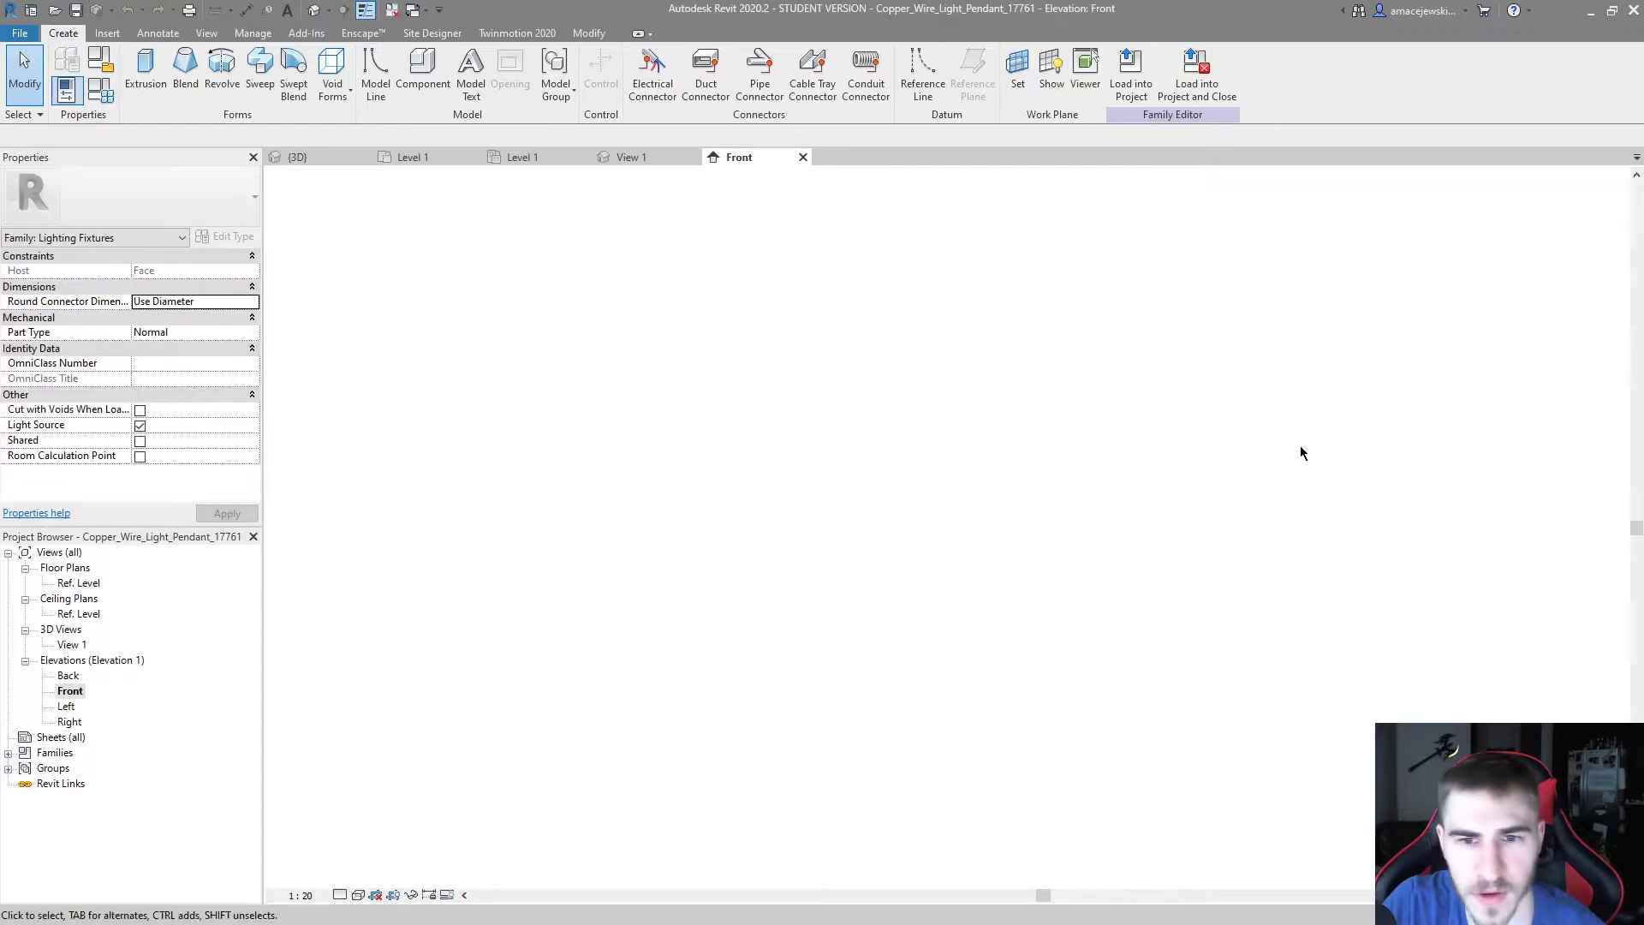
pyautogui.scroll(1, 884, 553)
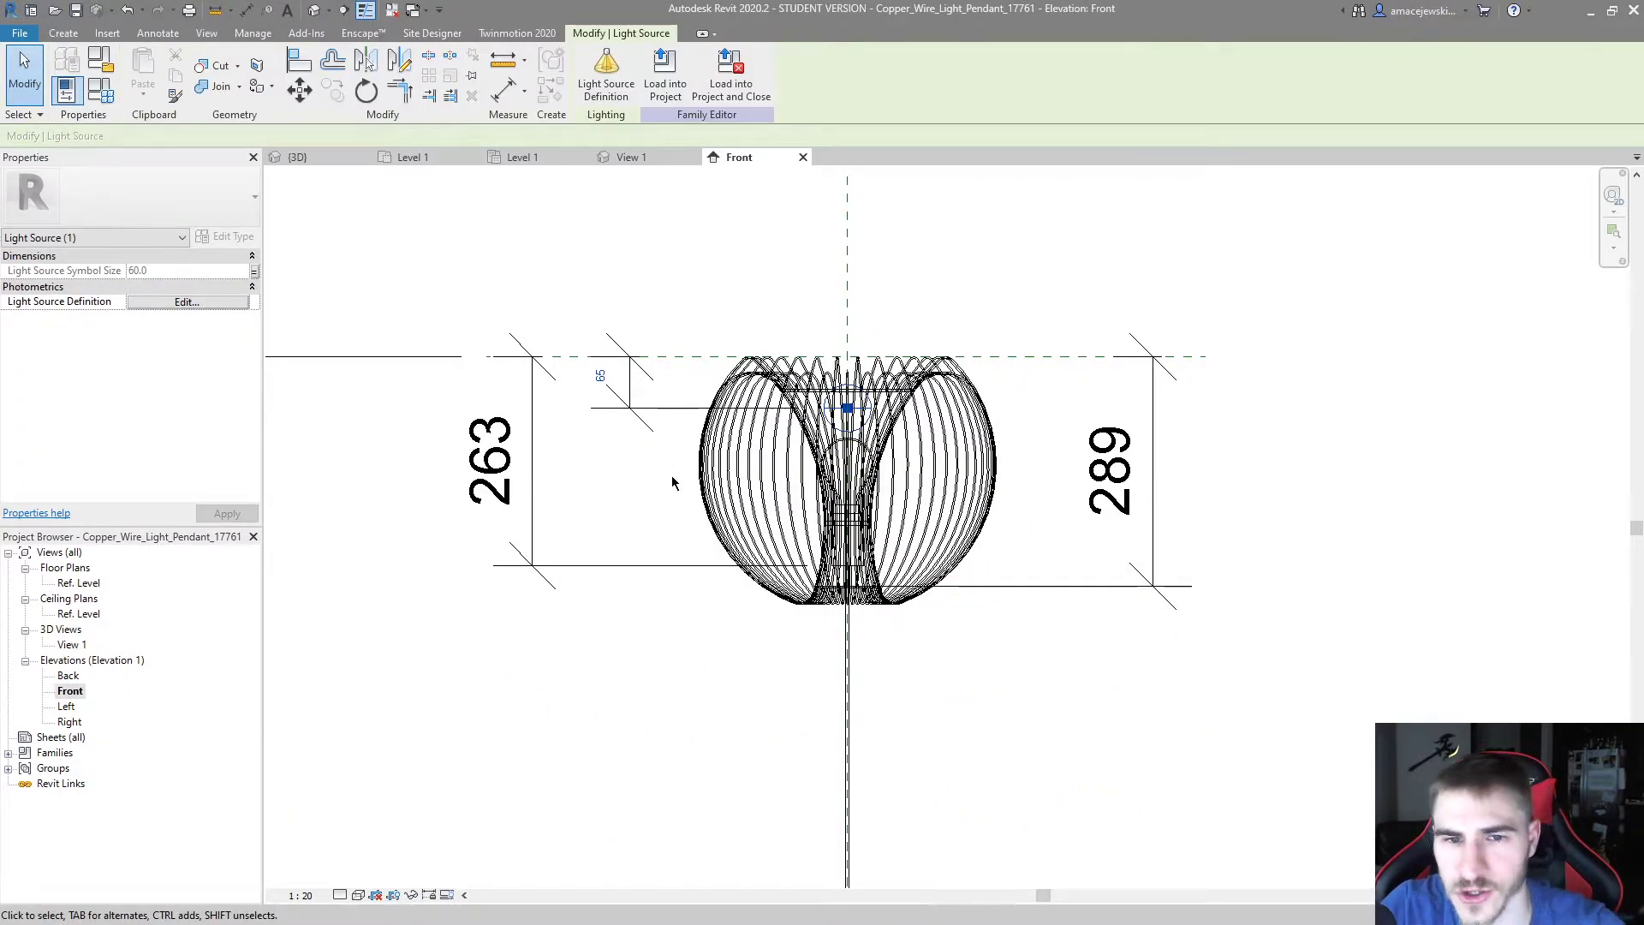
pyautogui.press('Down')
pyautogui.press('Down')
pyautogui.press('Down')
pyautogui.press('Down')
pyautogui.press('Down')
pyautogui.press('Down')
pyautogui.press('Down')
pyautogui.press('Down')
pyautogui.press('Down')
pyautogui.press('Down')
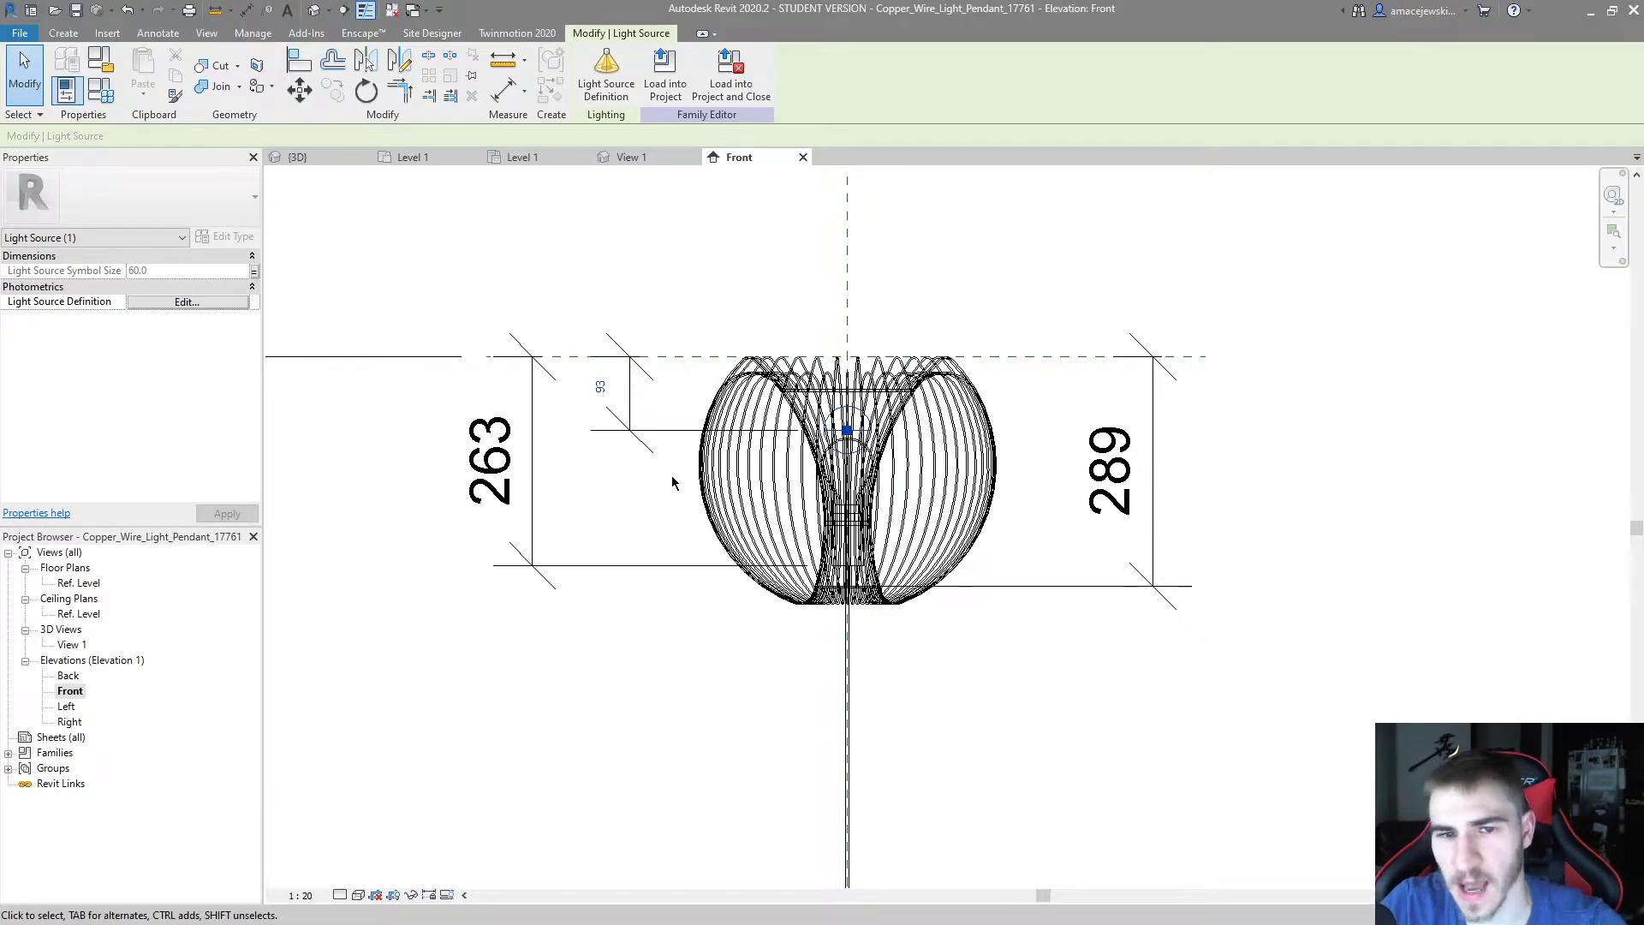
pyautogui.scroll(5, 850, 454)
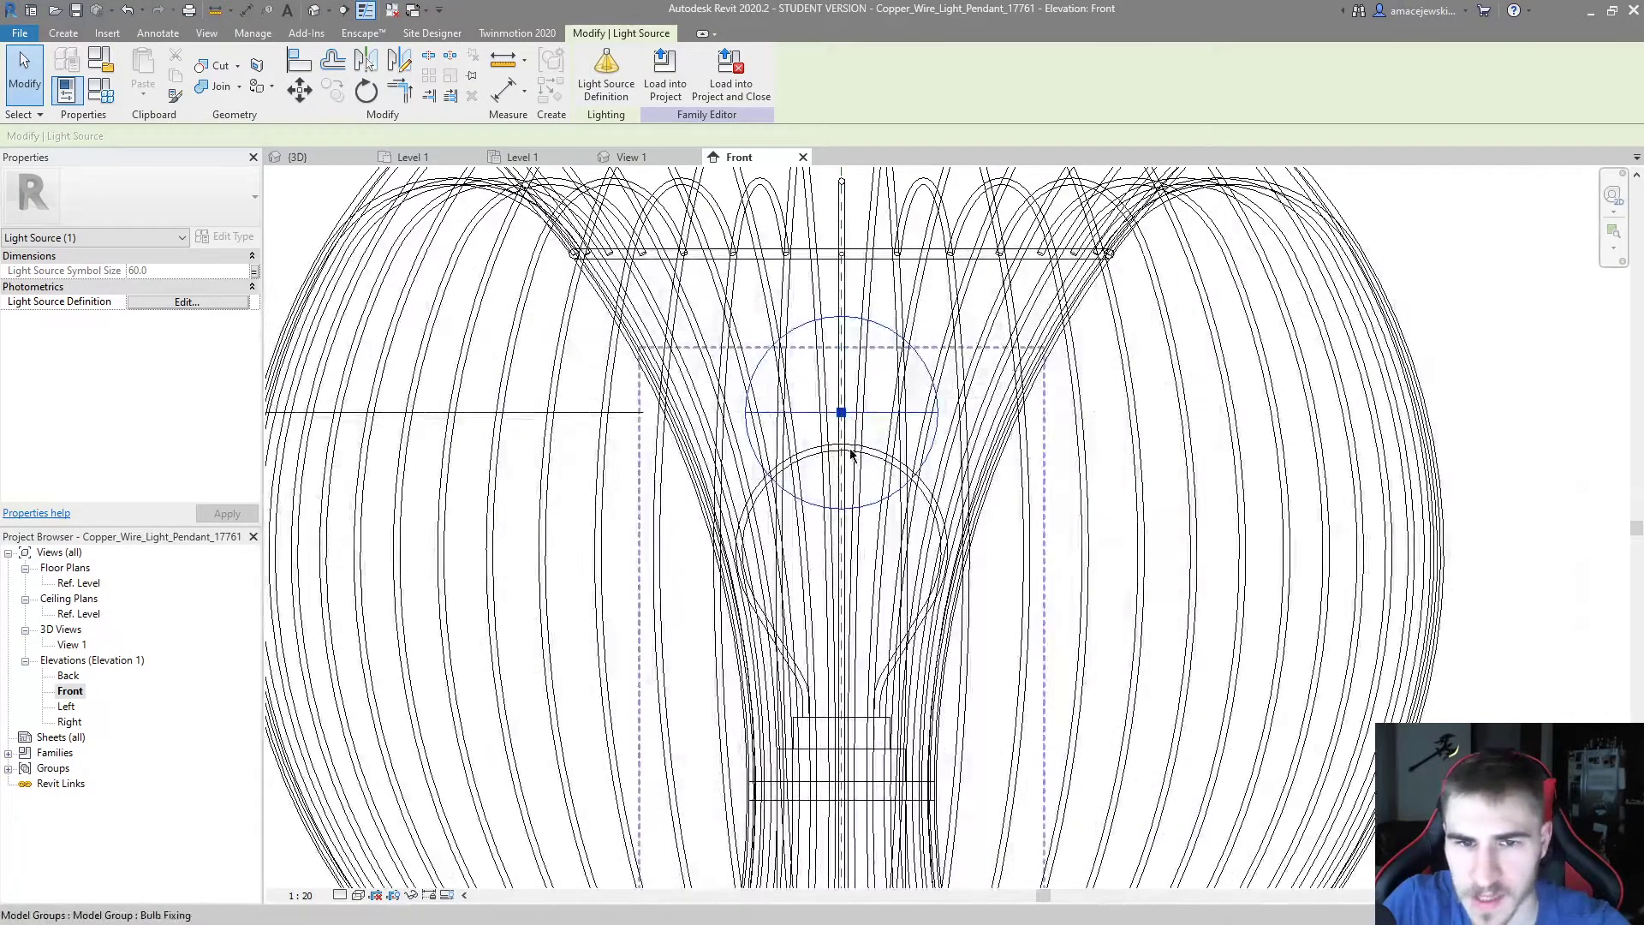
pyautogui.press('s')
pyautogui.press('d')
pyautogui.press('Escape')
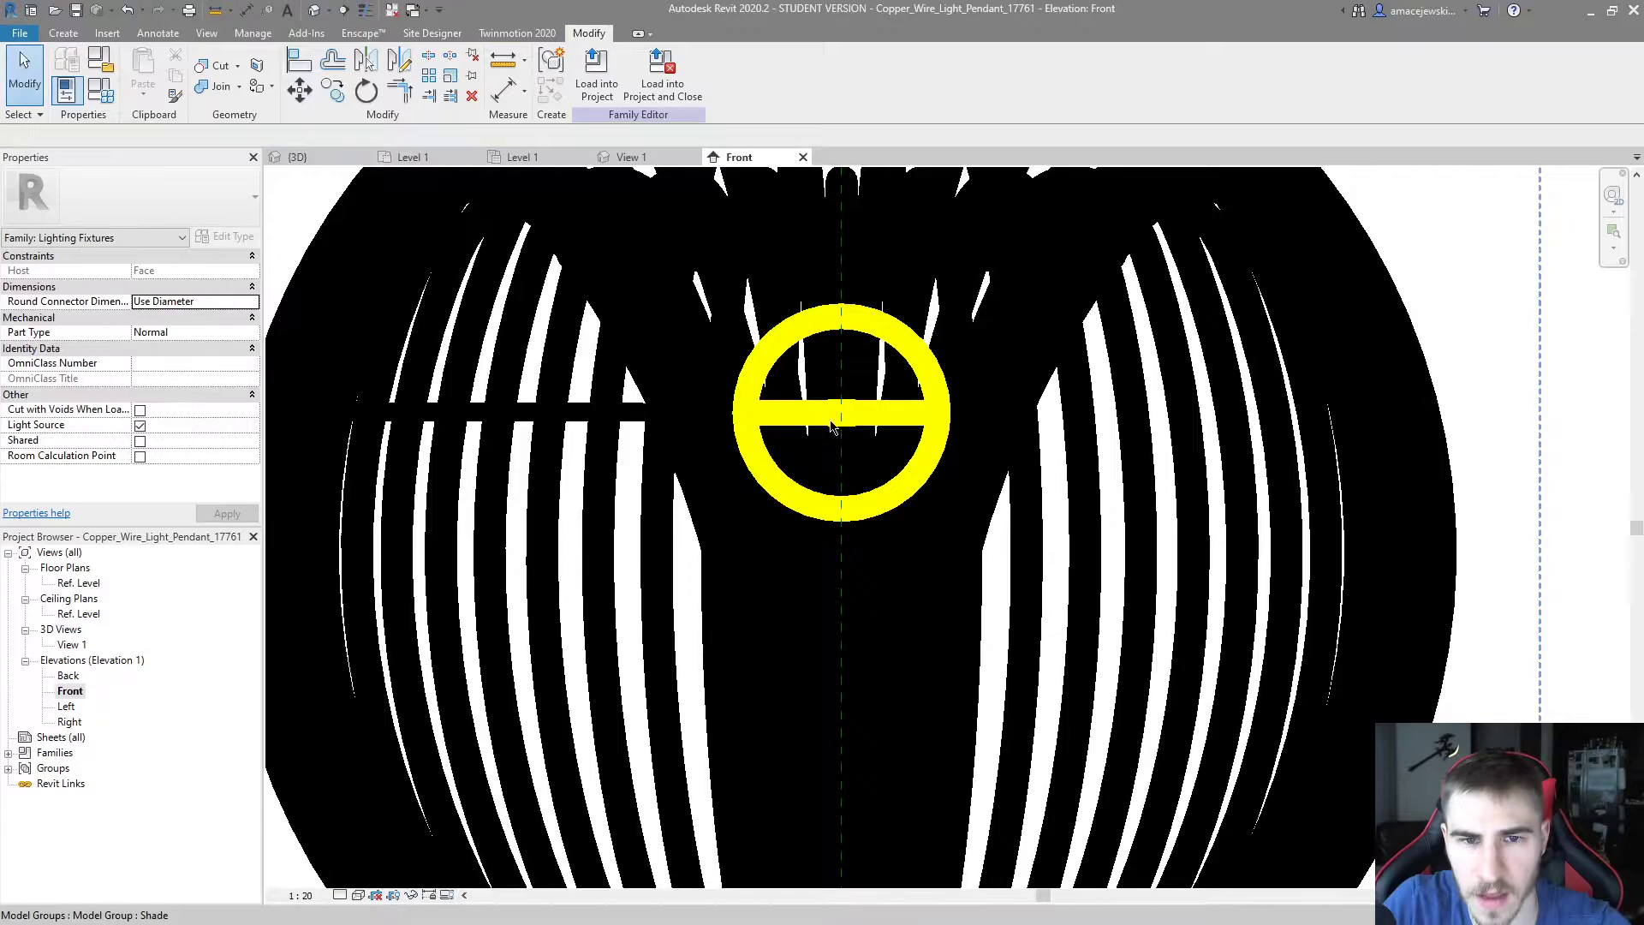
pyautogui.click(366, 10)
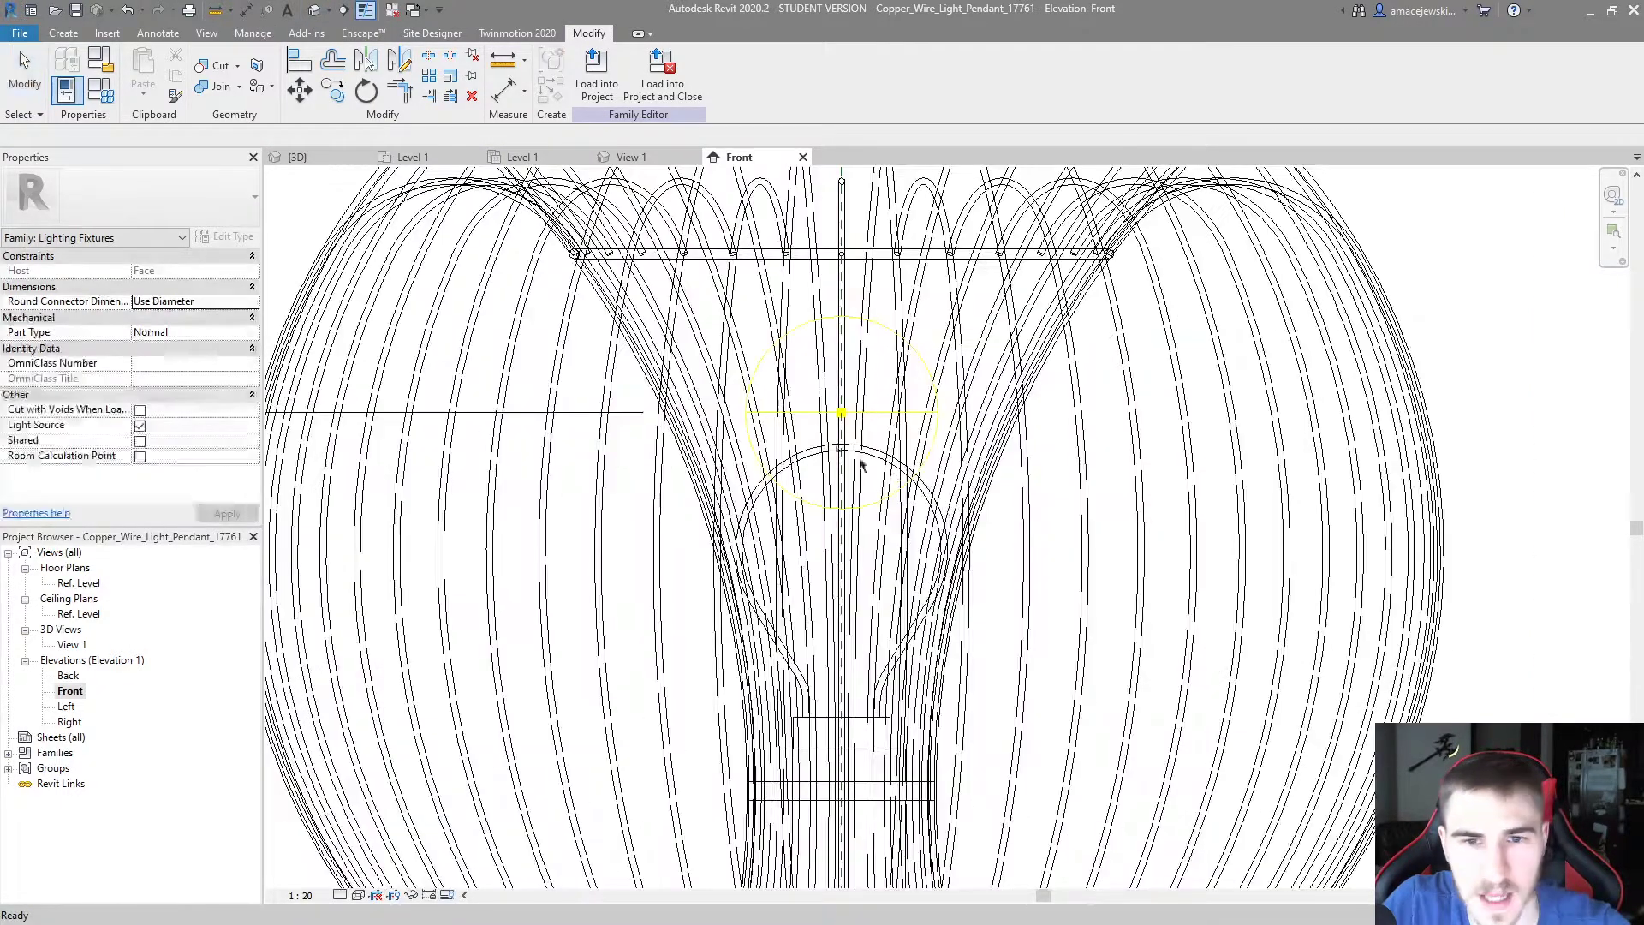
pyautogui.scroll(-2, 838, 442)
pyautogui.scroll(-3, 838, 443)
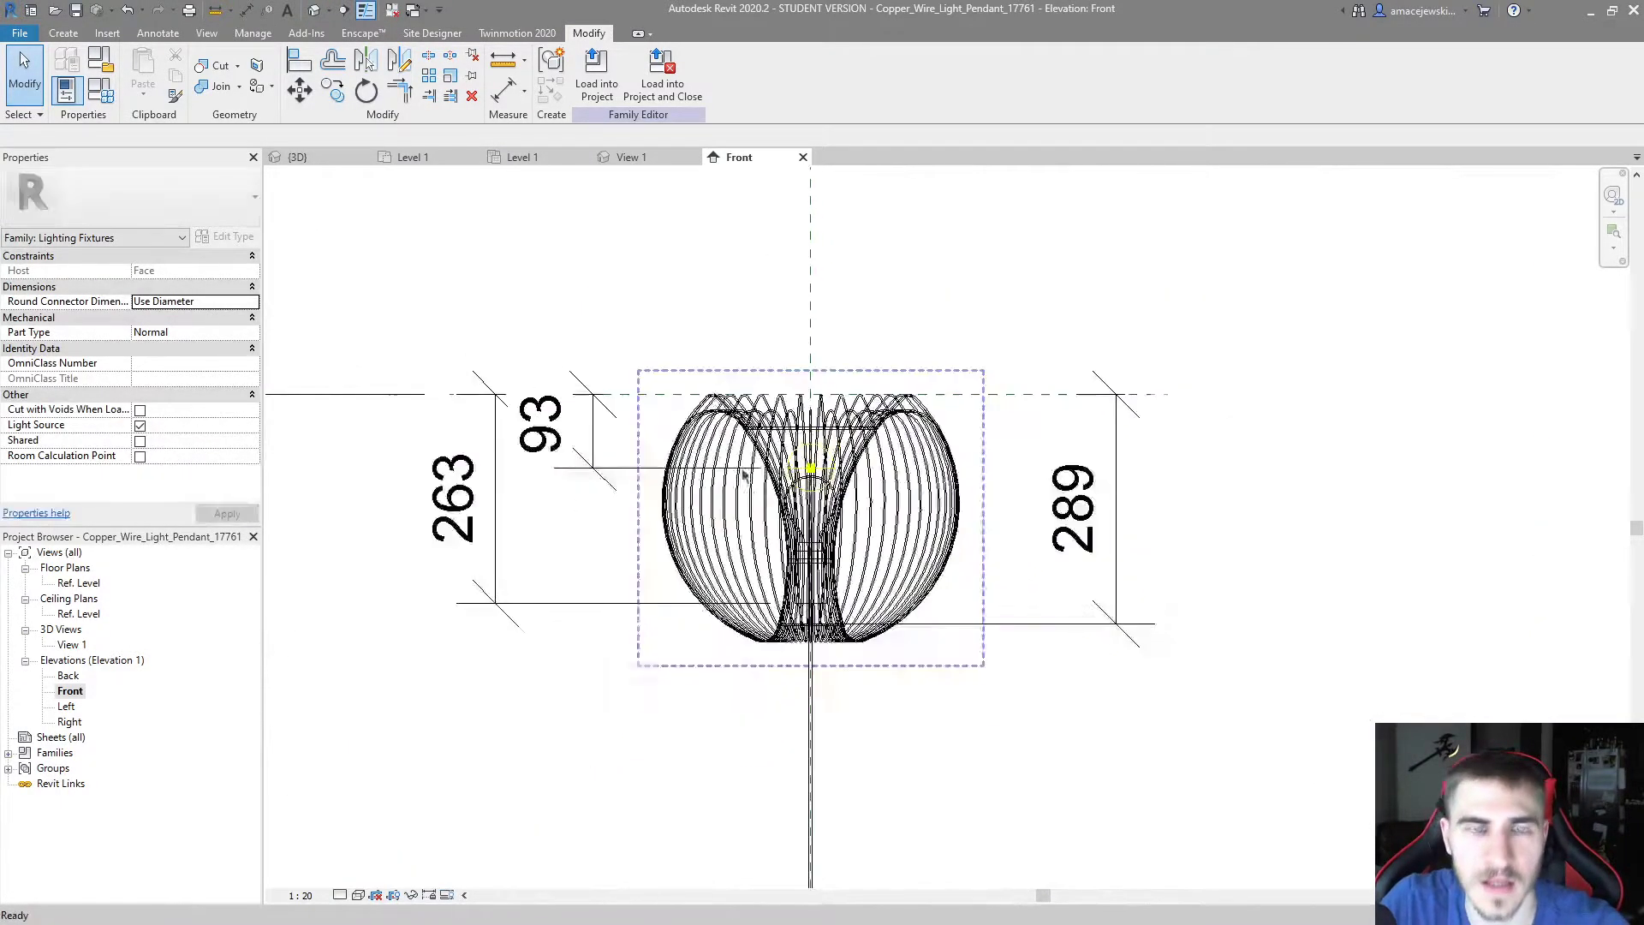
# Load the edited family into the project, saving it and overwriting the existing version
pyautogui.click(662, 77)
pyautogui.press('Return')
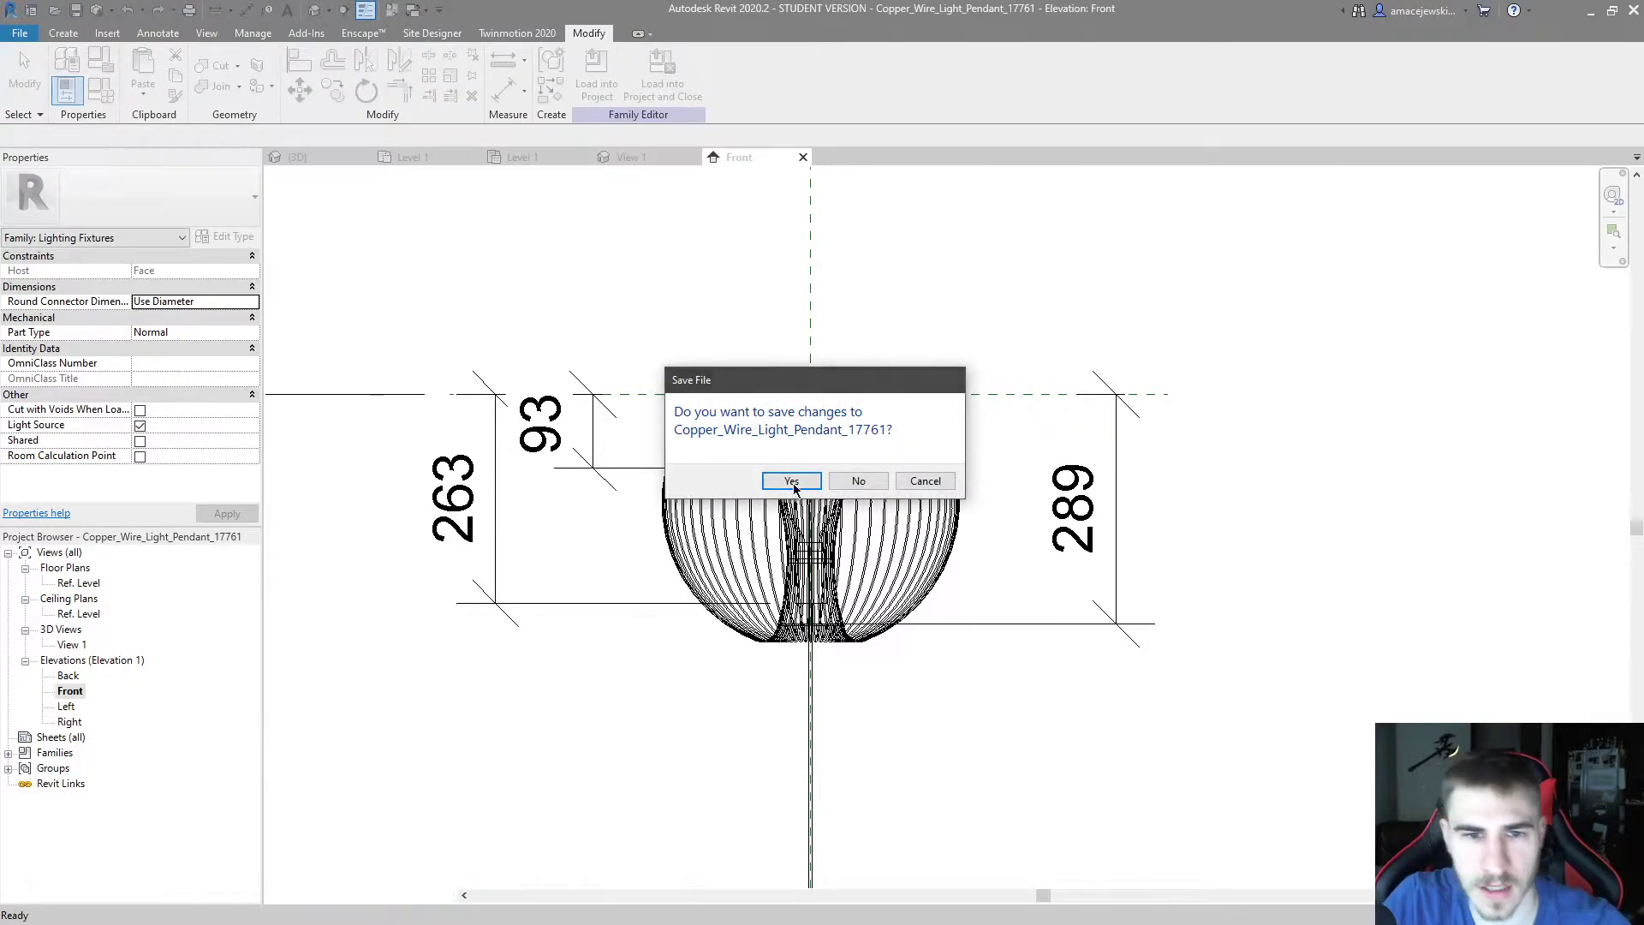
pyautogui.click(791, 492)
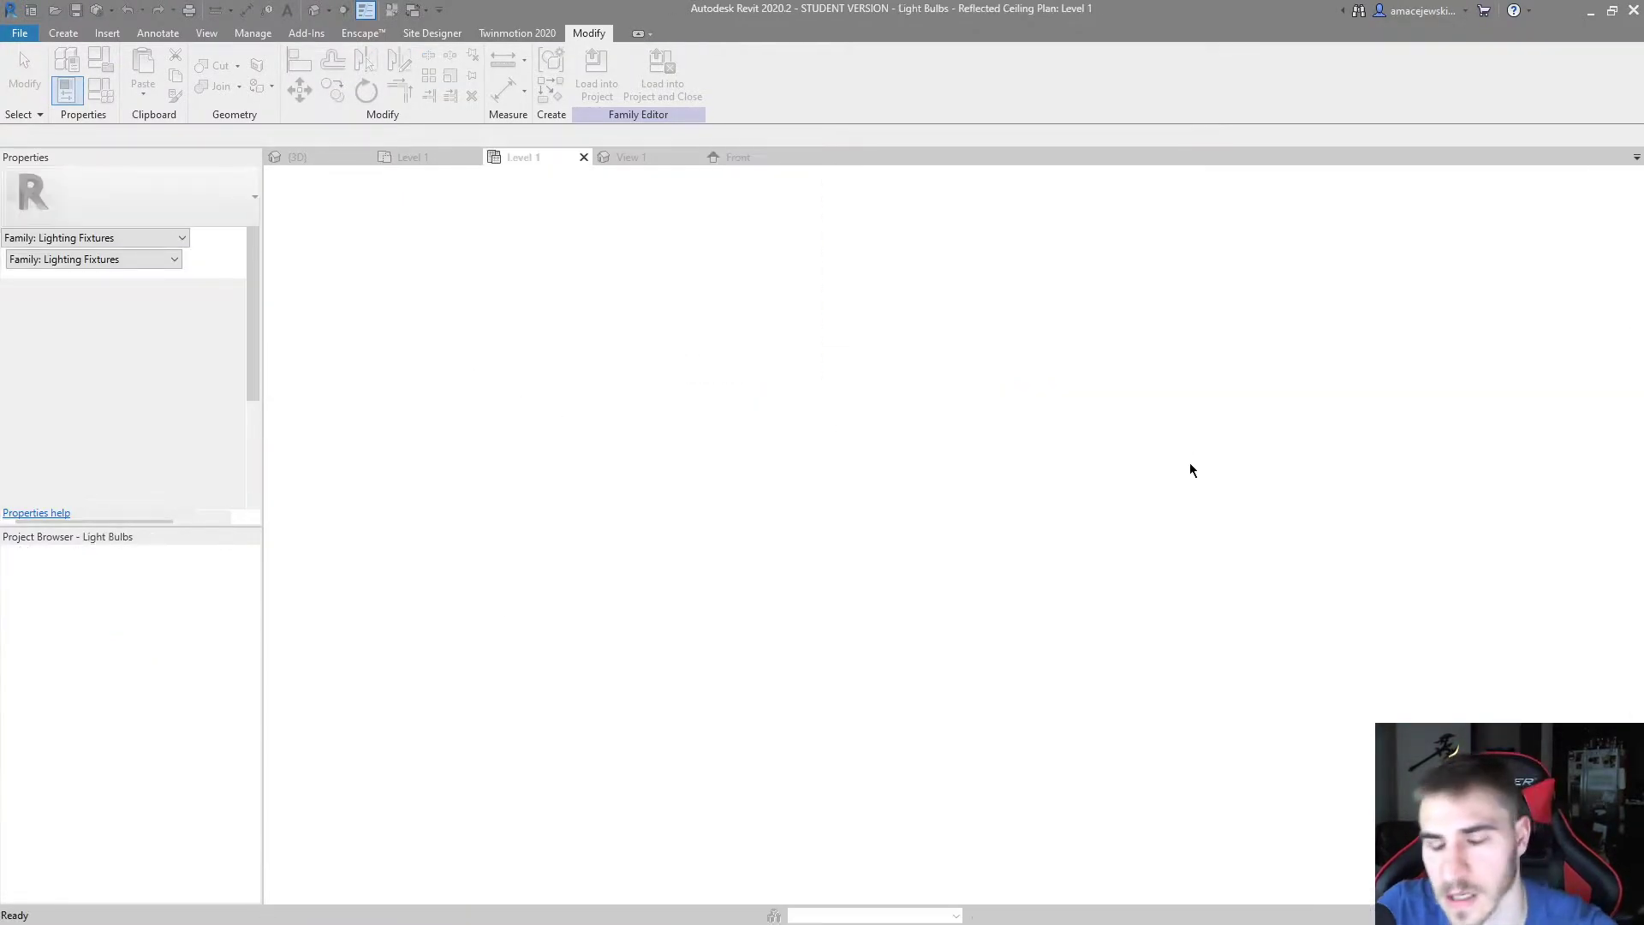
pyautogui.click(817, 428)
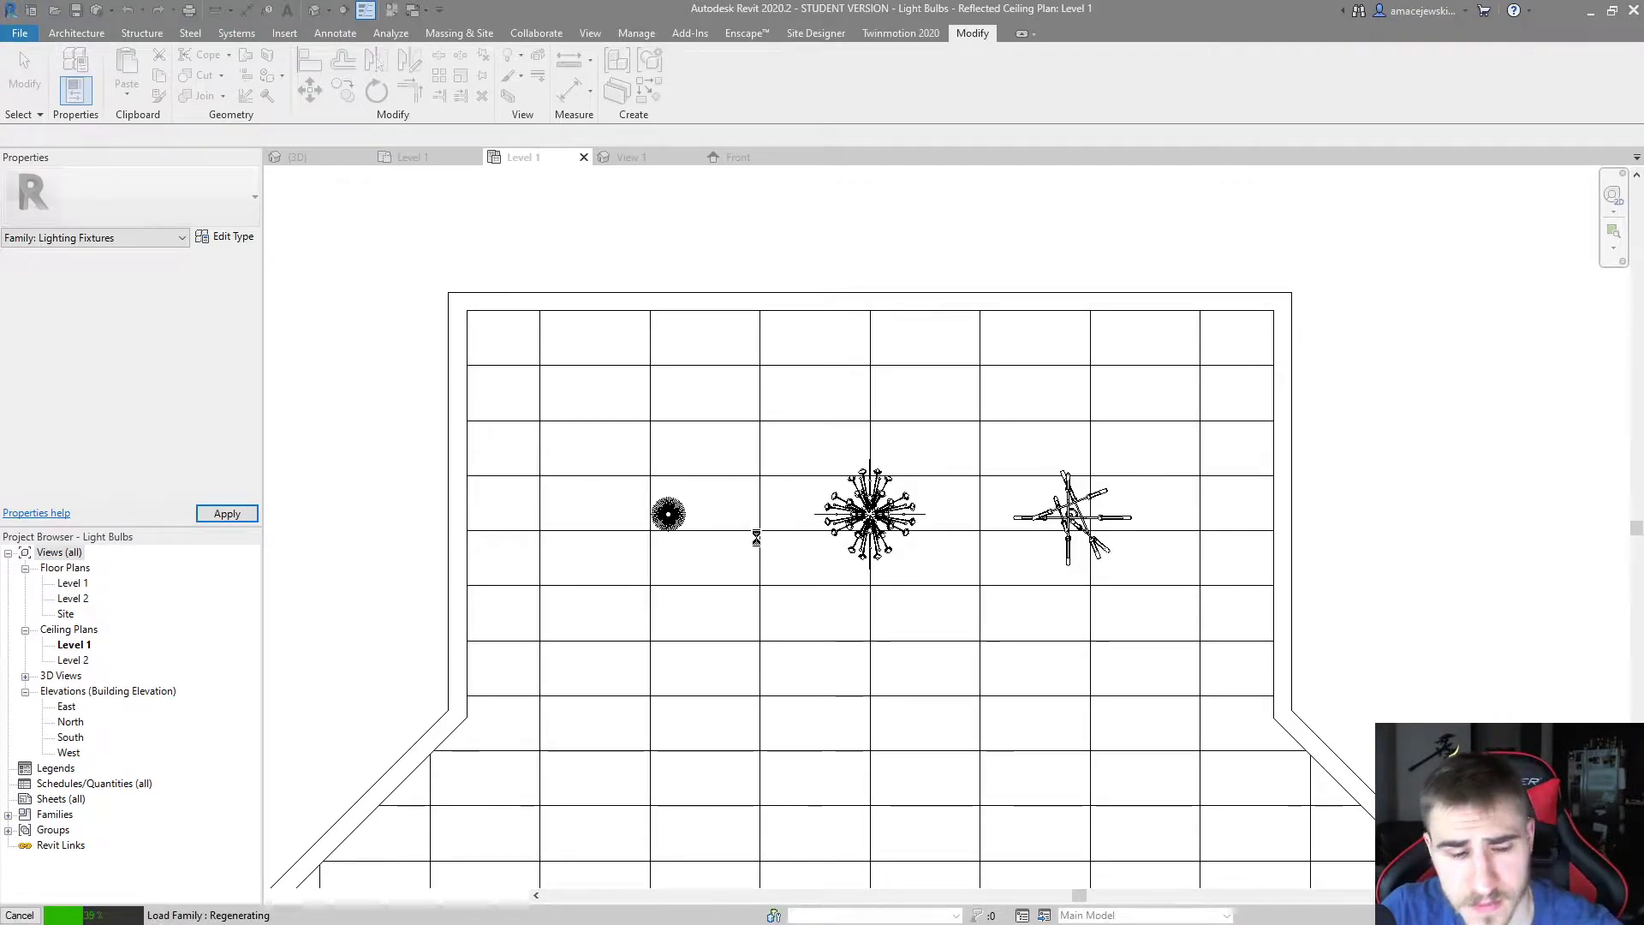
# Navigate the Enscape view to inspect the pendant's repositioned glowing bulb
pyautogui.hotkey('alt', 'Tab')
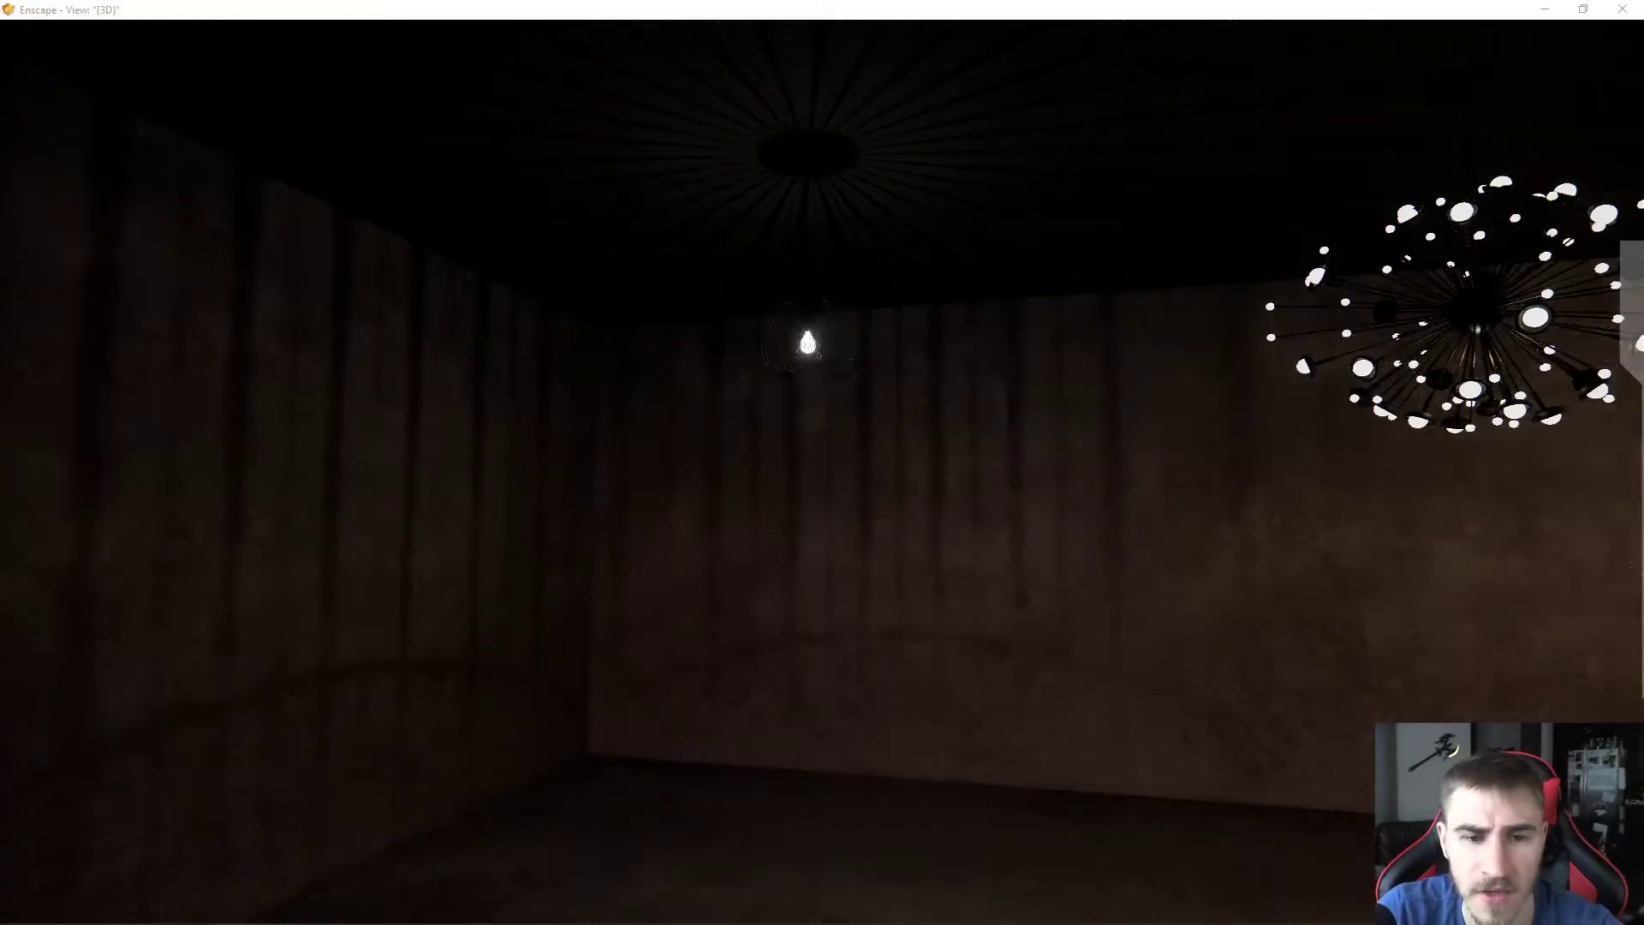
pyautogui.press('s')
pyautogui.moveTo(772, 642); pyautogui.dragTo(638, 805)
pyautogui.press('w')
pyautogui.moveTo(552, 582); pyautogui.dragTo(708, 231)
pyautogui.moveTo(814, 437); pyautogui.dragTo(861, 300)
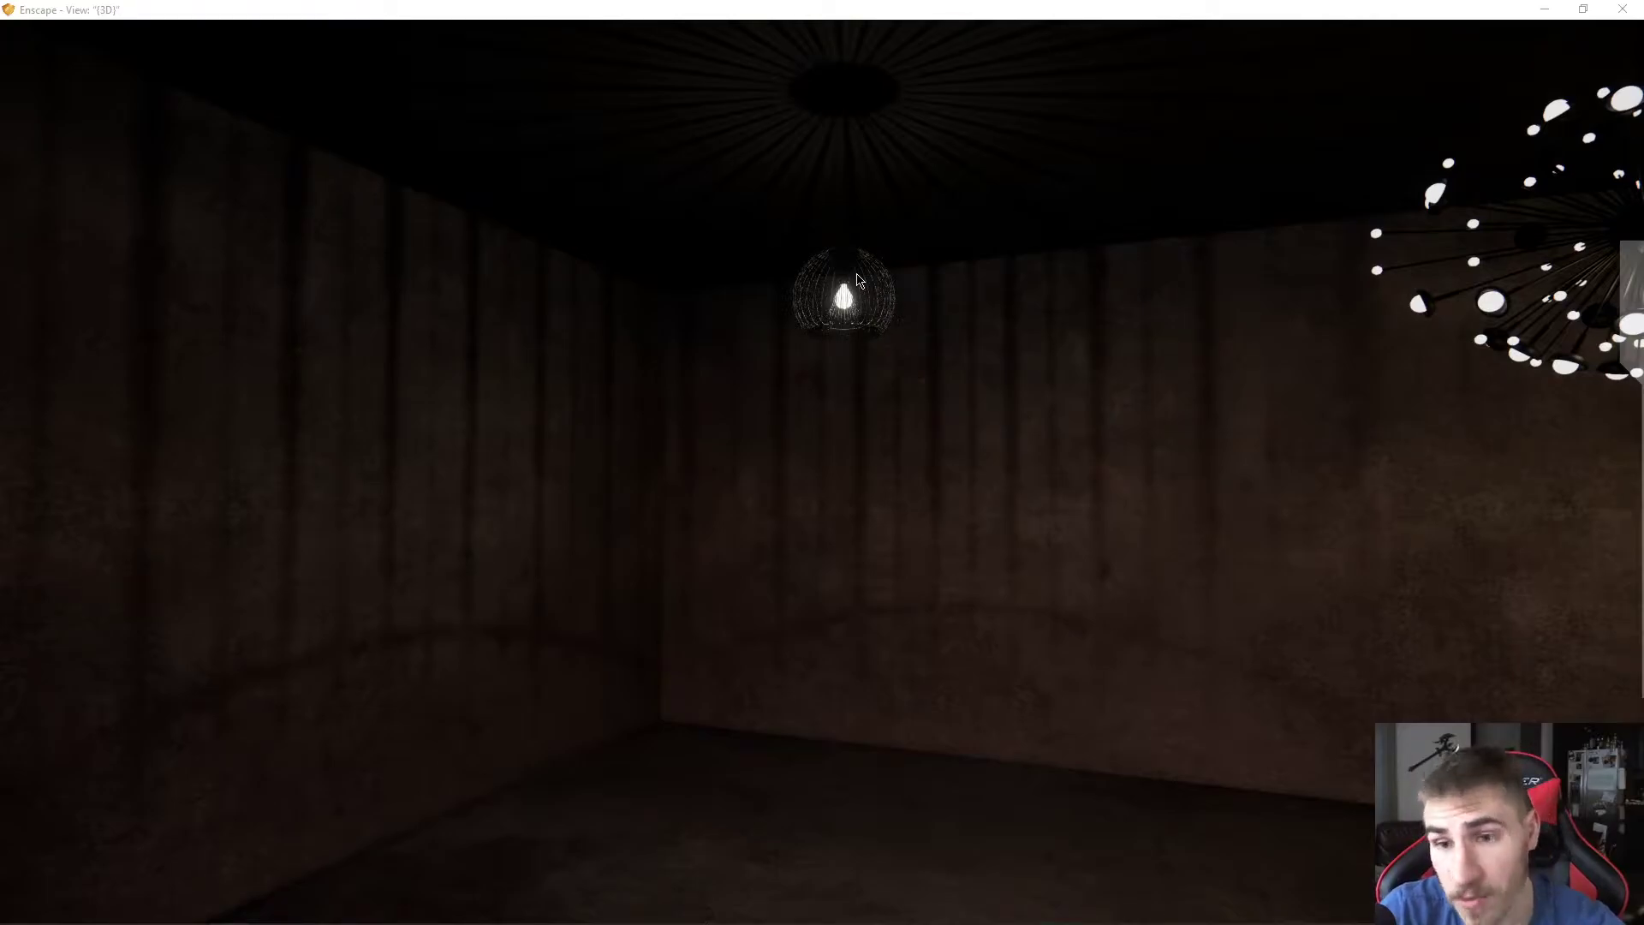
# Bring Revit's Level 1 reflected ceiling plan back to the front from the taskbar
pyautogui.moveTo(299, 920)
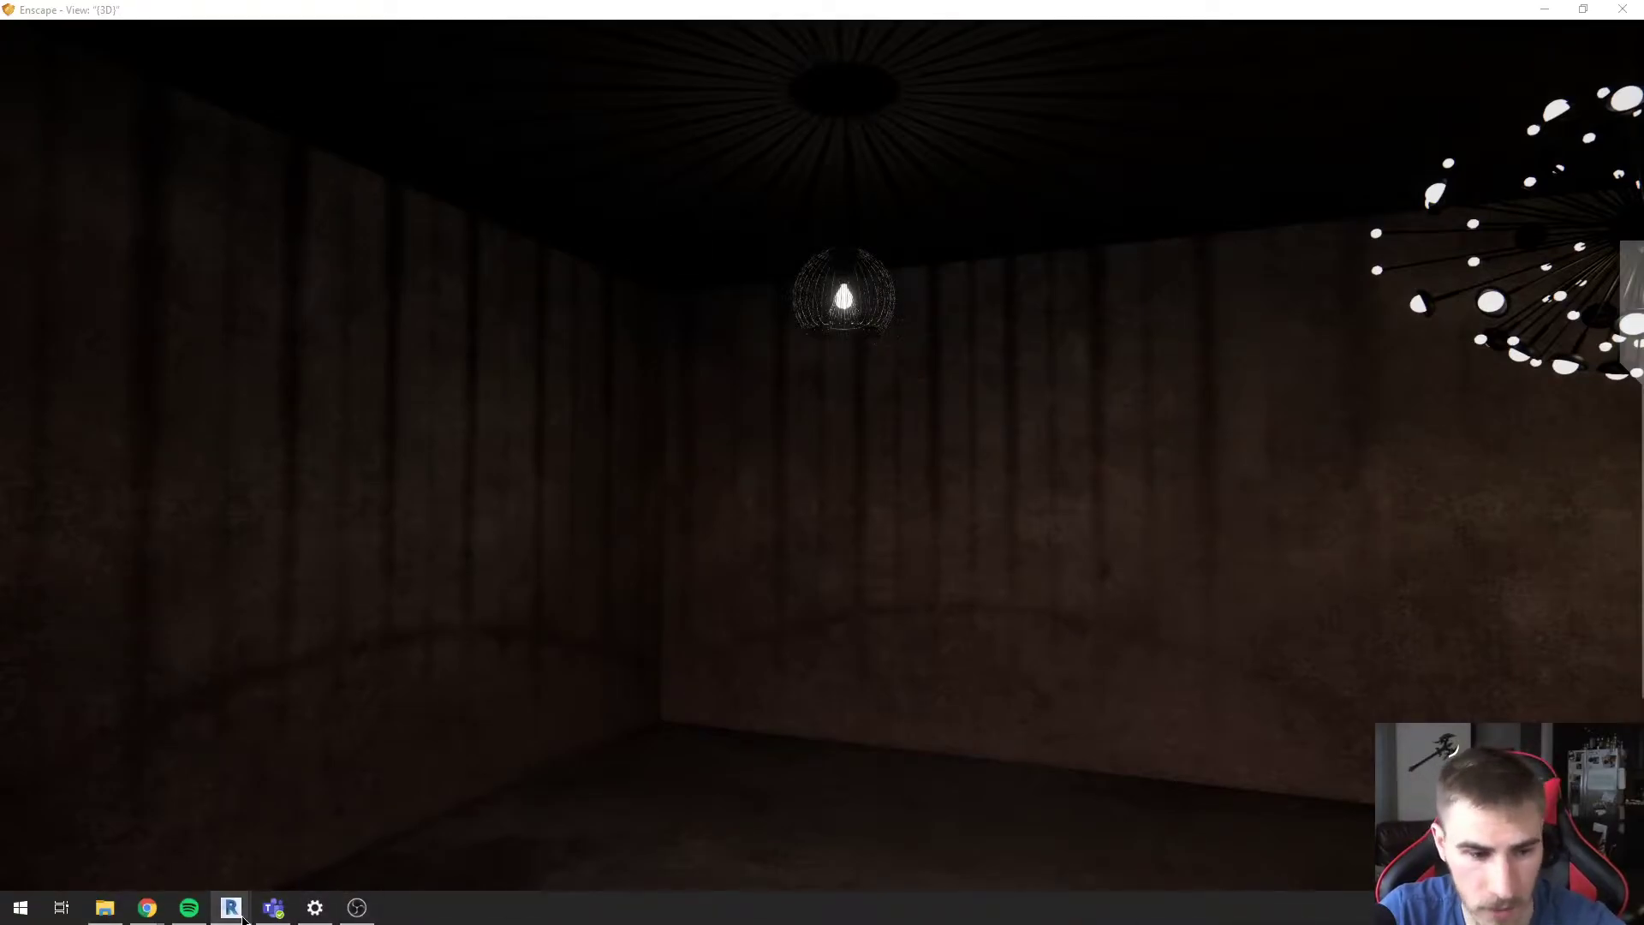
pyautogui.click(243, 919)
pyautogui.click(328, 877)
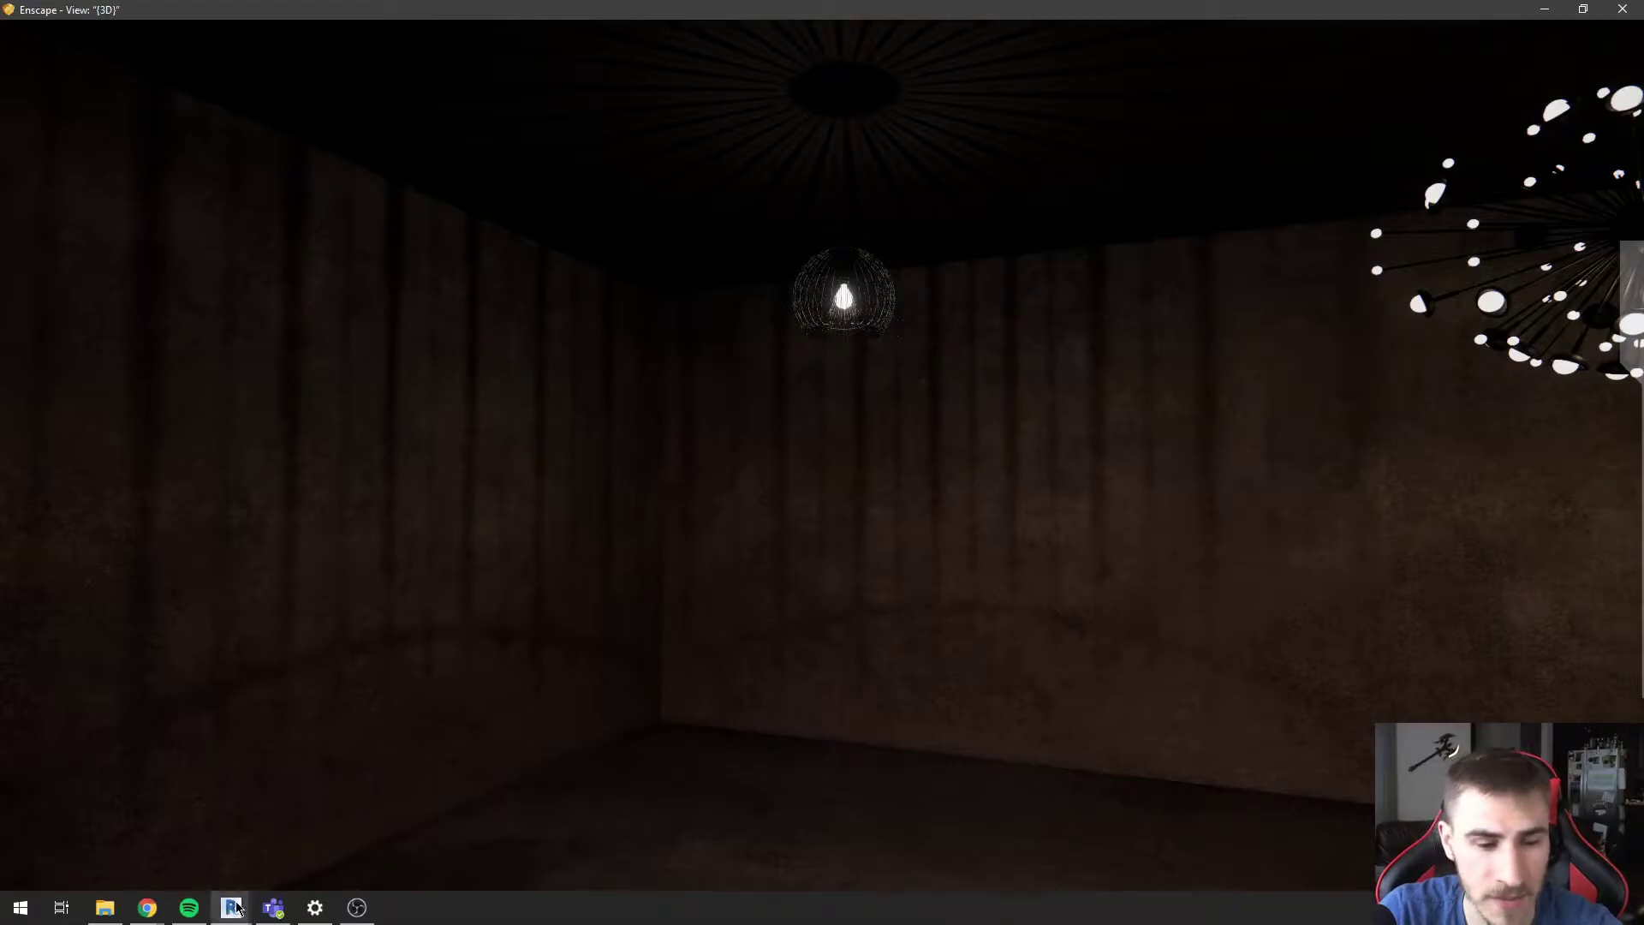
pyautogui.moveTo(238, 908)
pyautogui.click(95, 824)
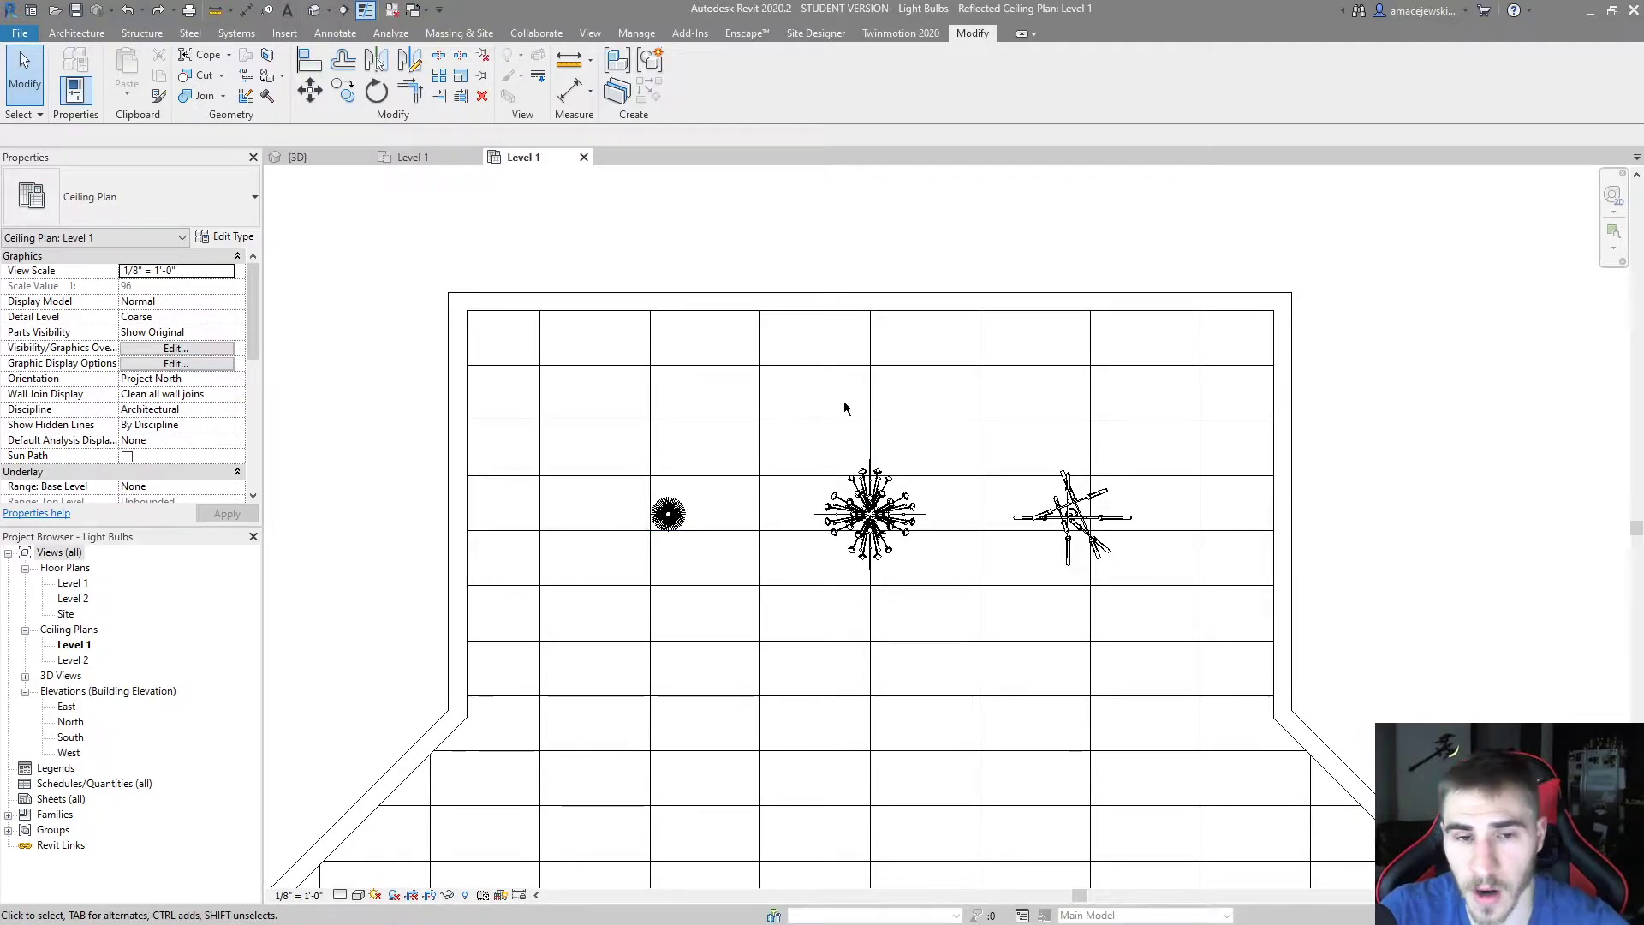
pyautogui.click(917, 522)
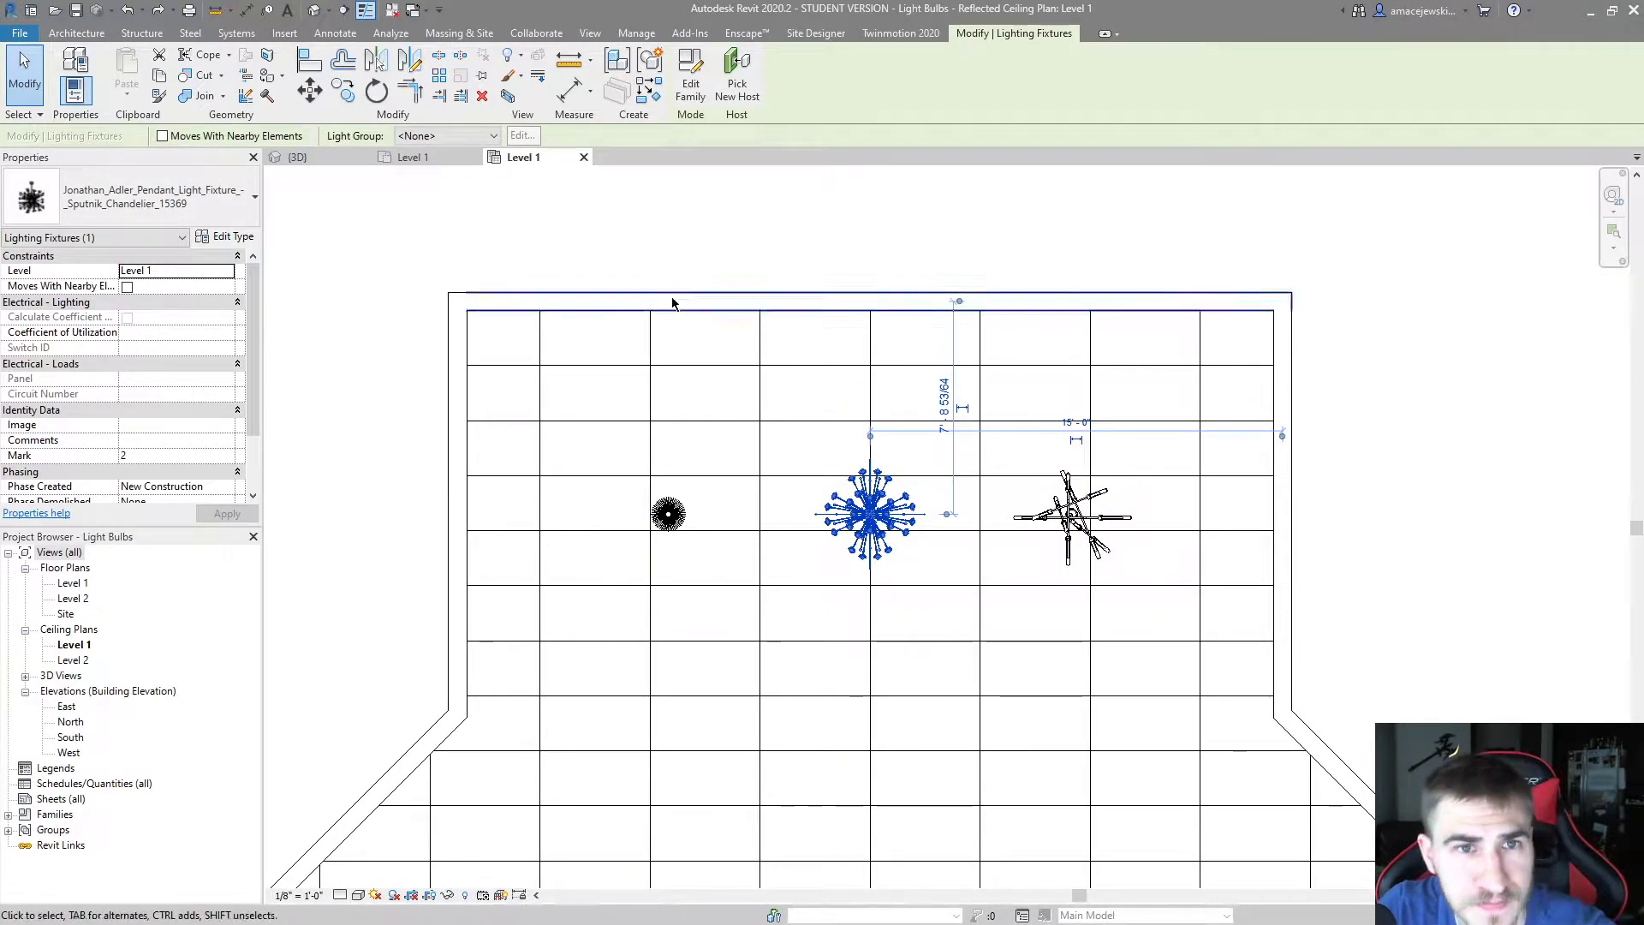
pyautogui.click(686, 63)
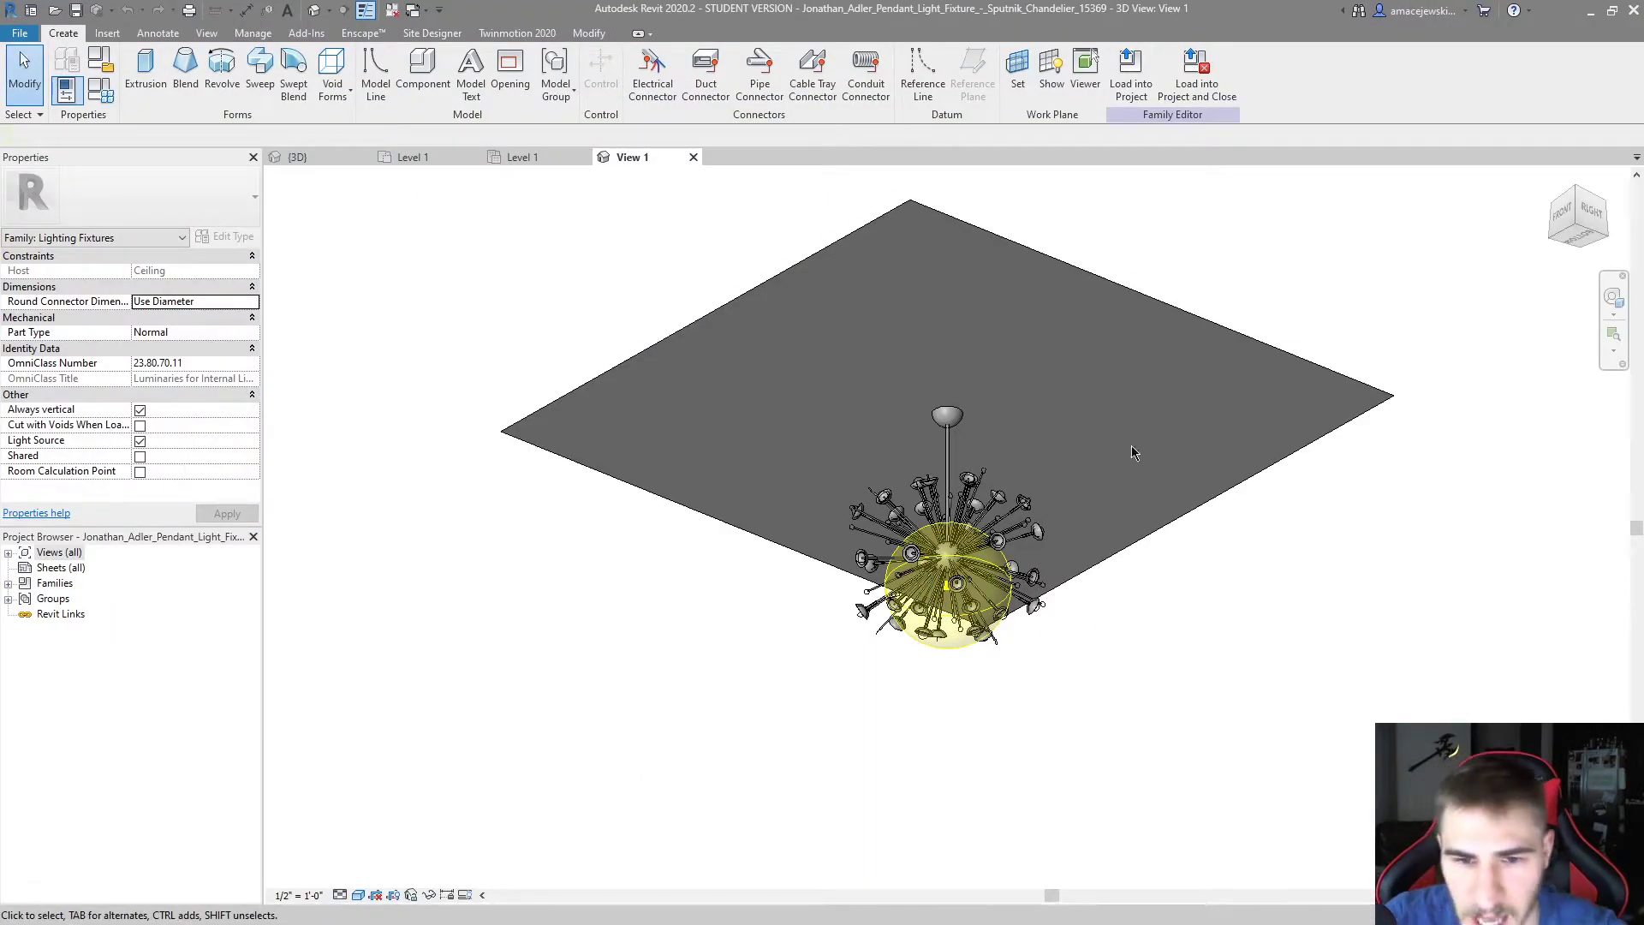
pyautogui.keyDown('shift'); pyautogui.moveTo(1133, 453); pyautogui.dragTo(848, 649, button='middle'); pyautogui.keyUp('shift')
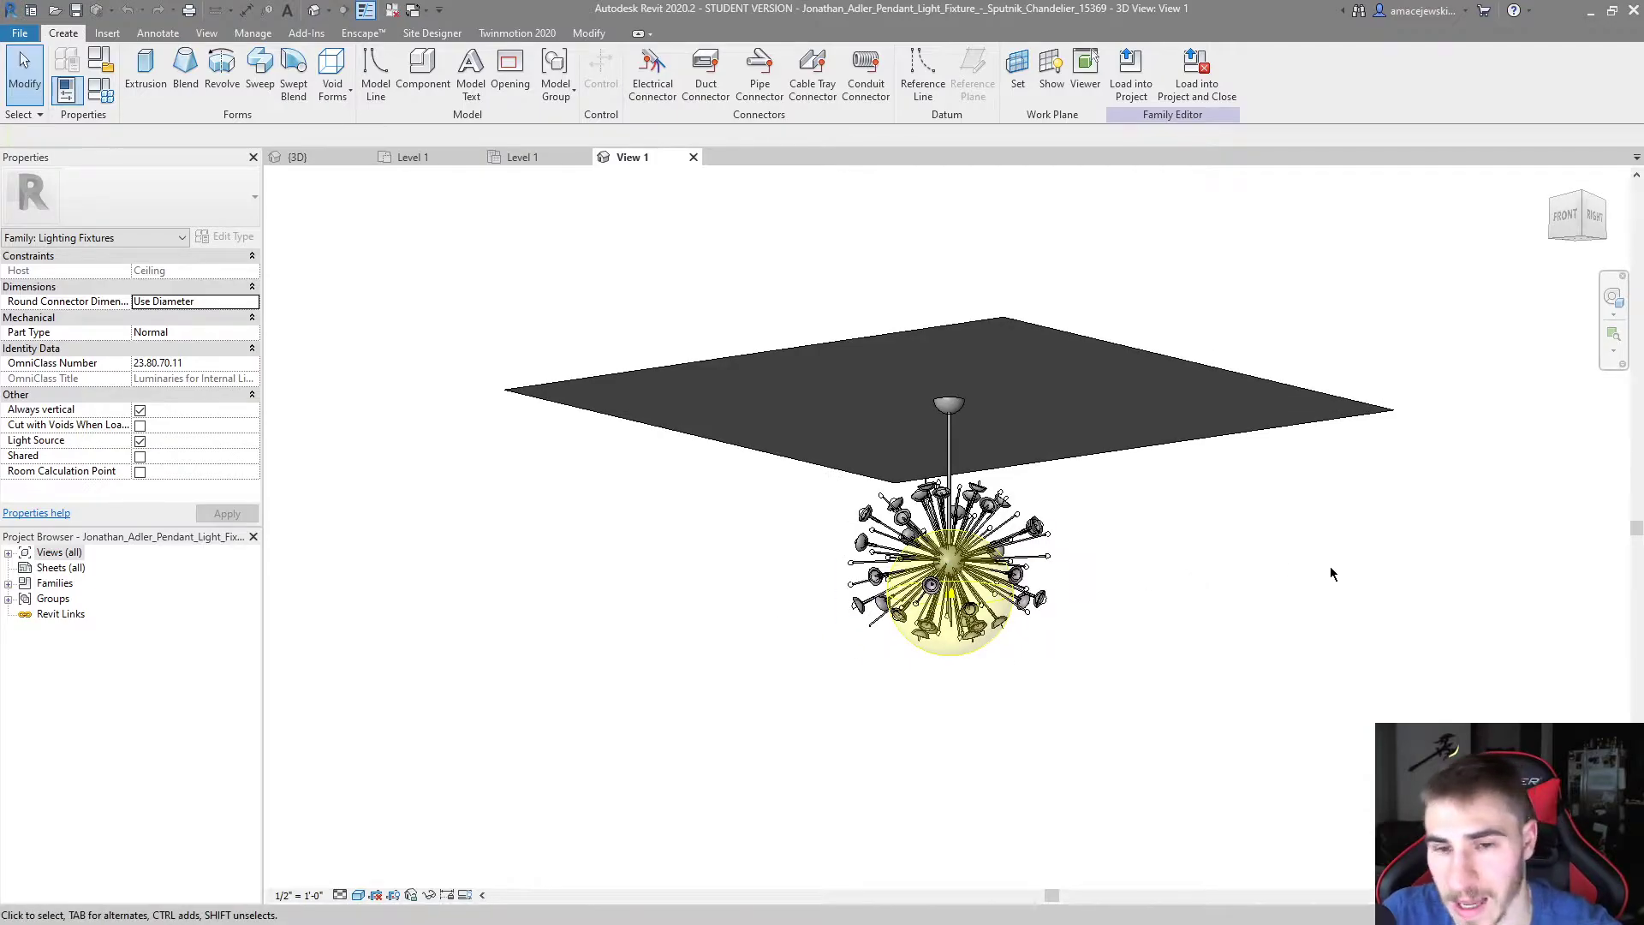
pyautogui.keyDown('shift'); pyautogui.moveTo(1288, 581); pyautogui.dragTo(1135, 534, button='middle'); pyautogui.keyUp('shift')
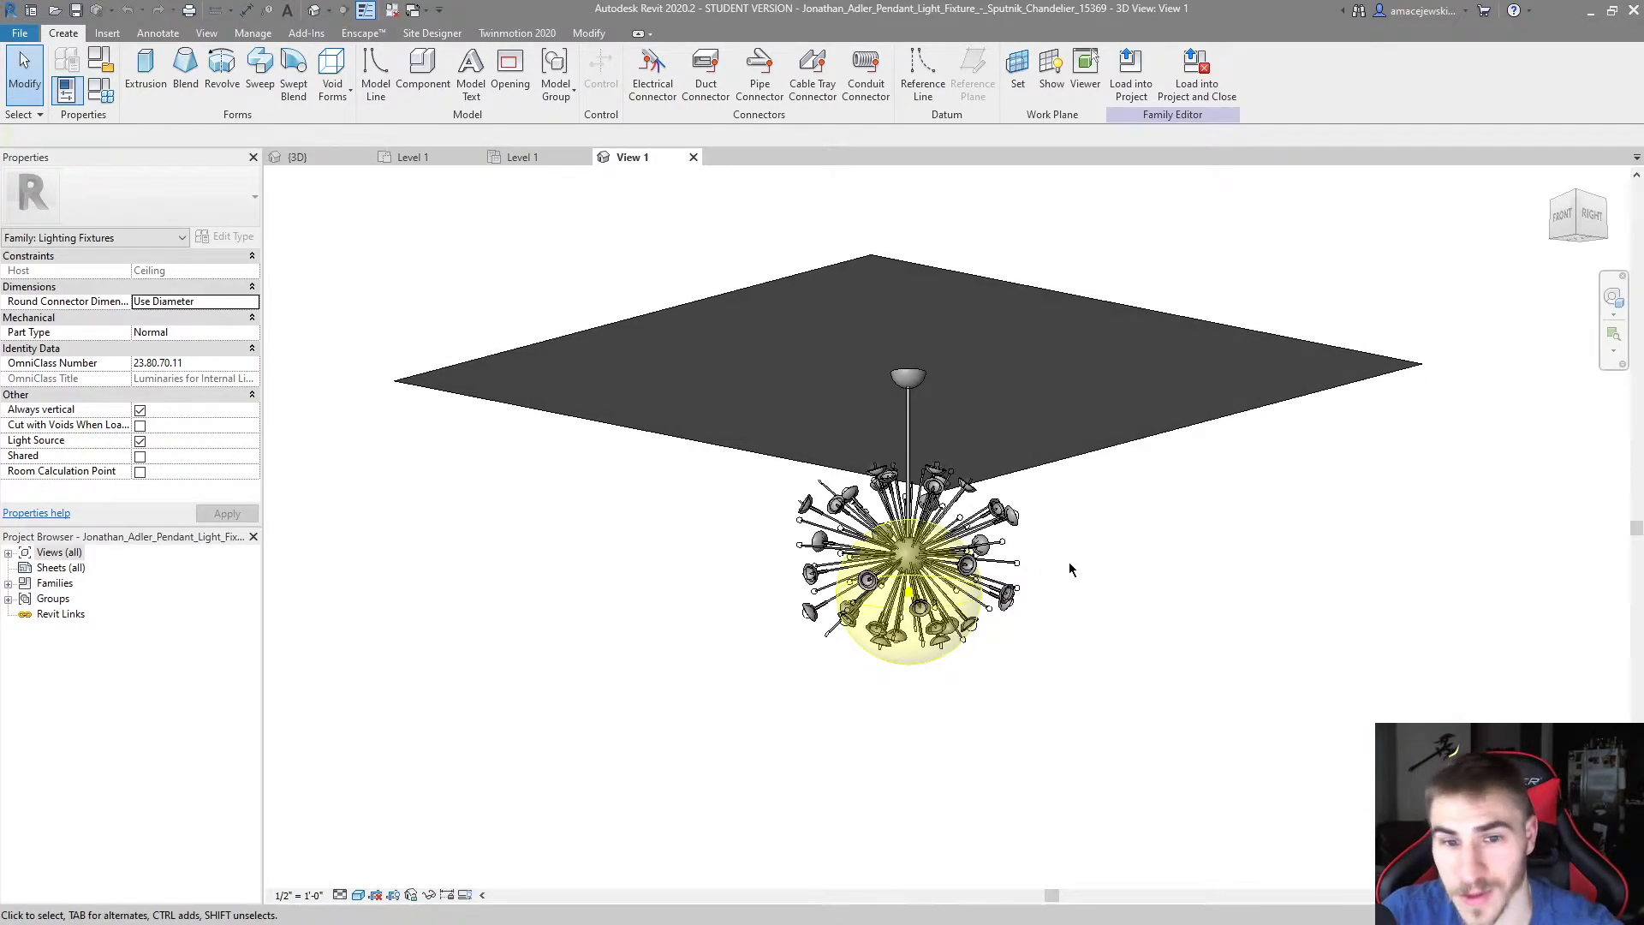
pyautogui.scroll(3, 1018, 578)
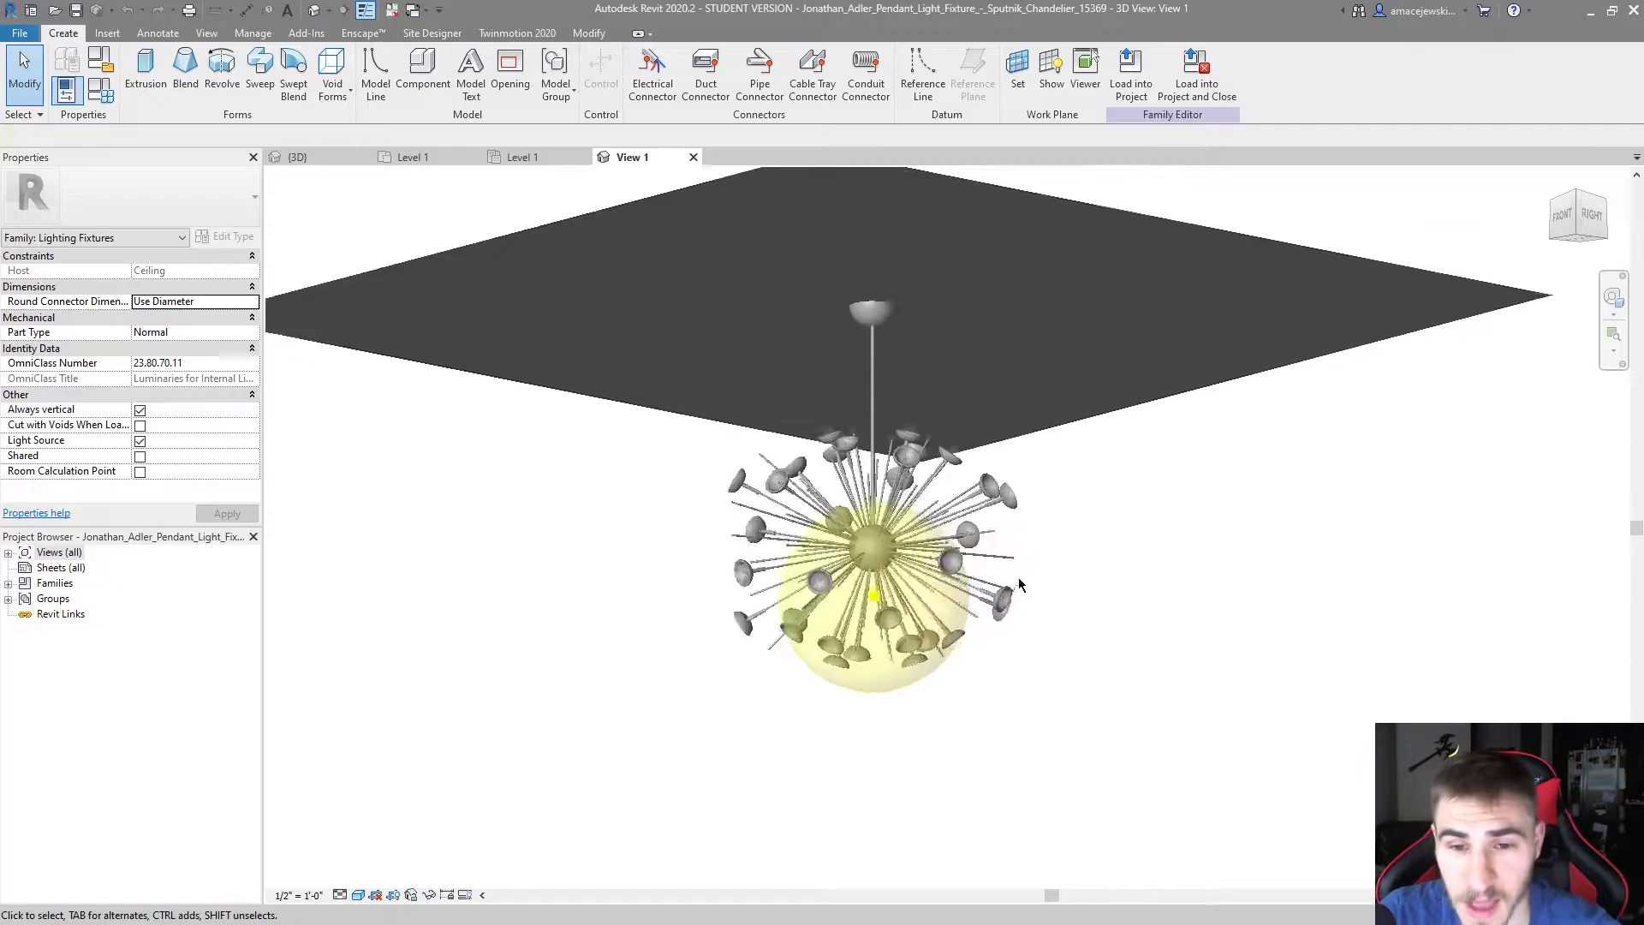
pyautogui.scroll(1, 1171, 629)
pyautogui.moveTo(1023, 672); pyautogui.dragTo(1157, 709, button='middle')
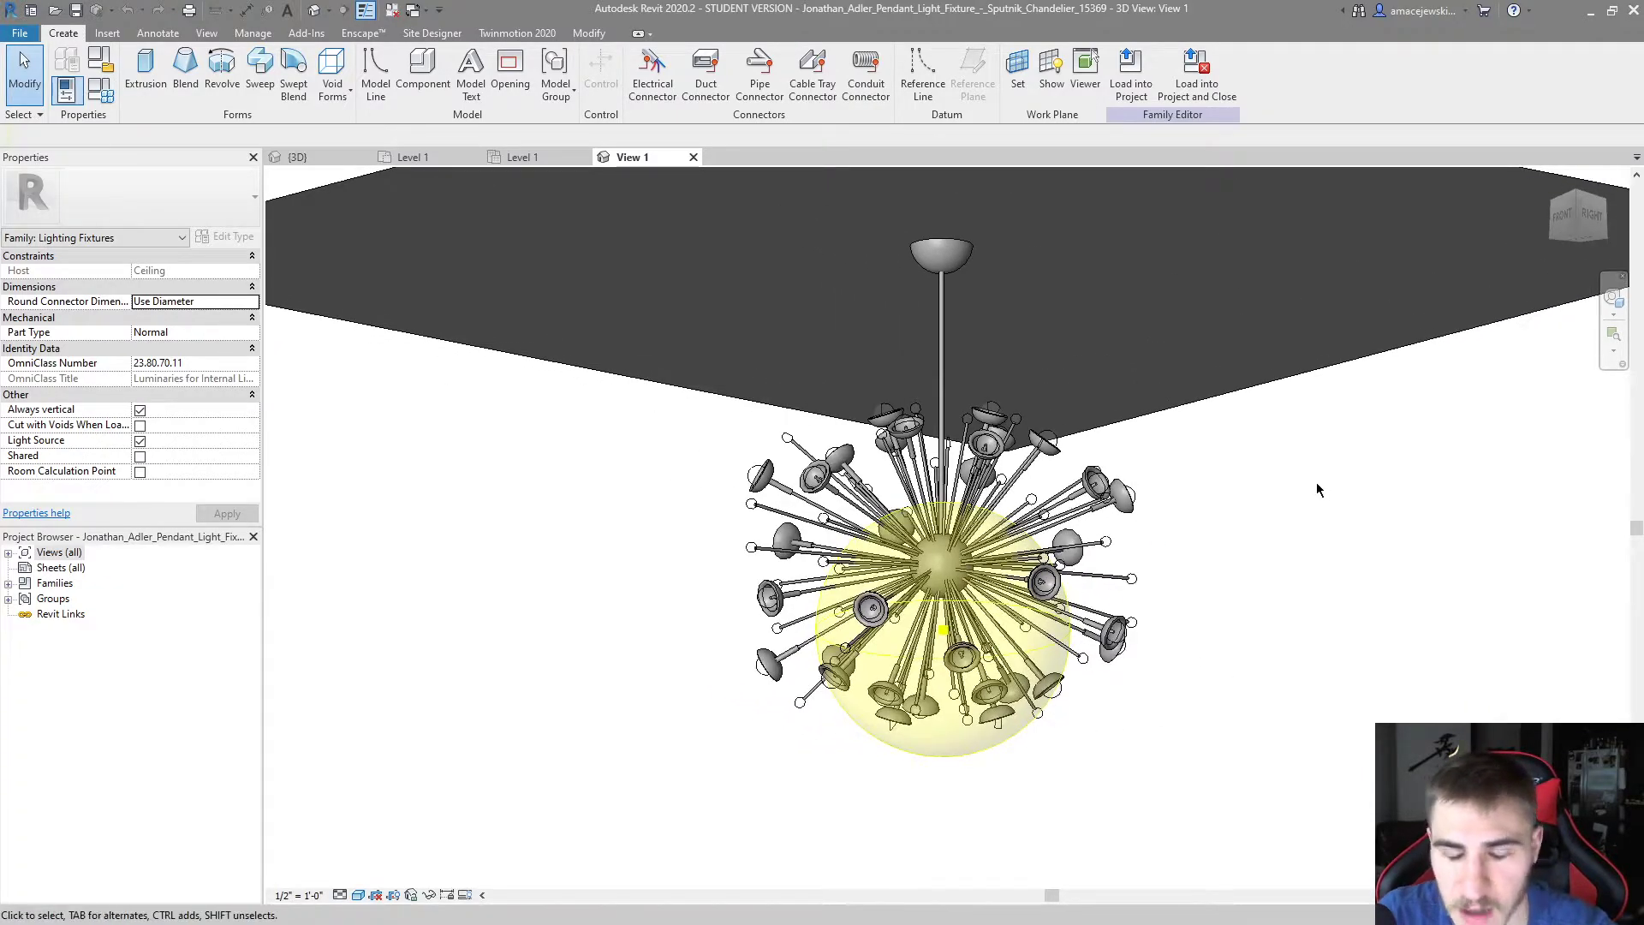
pyautogui.moveTo(1236, 480)
pyautogui.keyDown('shift'); pyautogui.mouseDown(button='middle')
pyautogui.moveTo(1284, 510)
pyautogui.moveTo(1235, 497)
pyautogui.mouseUp(button='middle'); pyautogui.keyUp('shift')
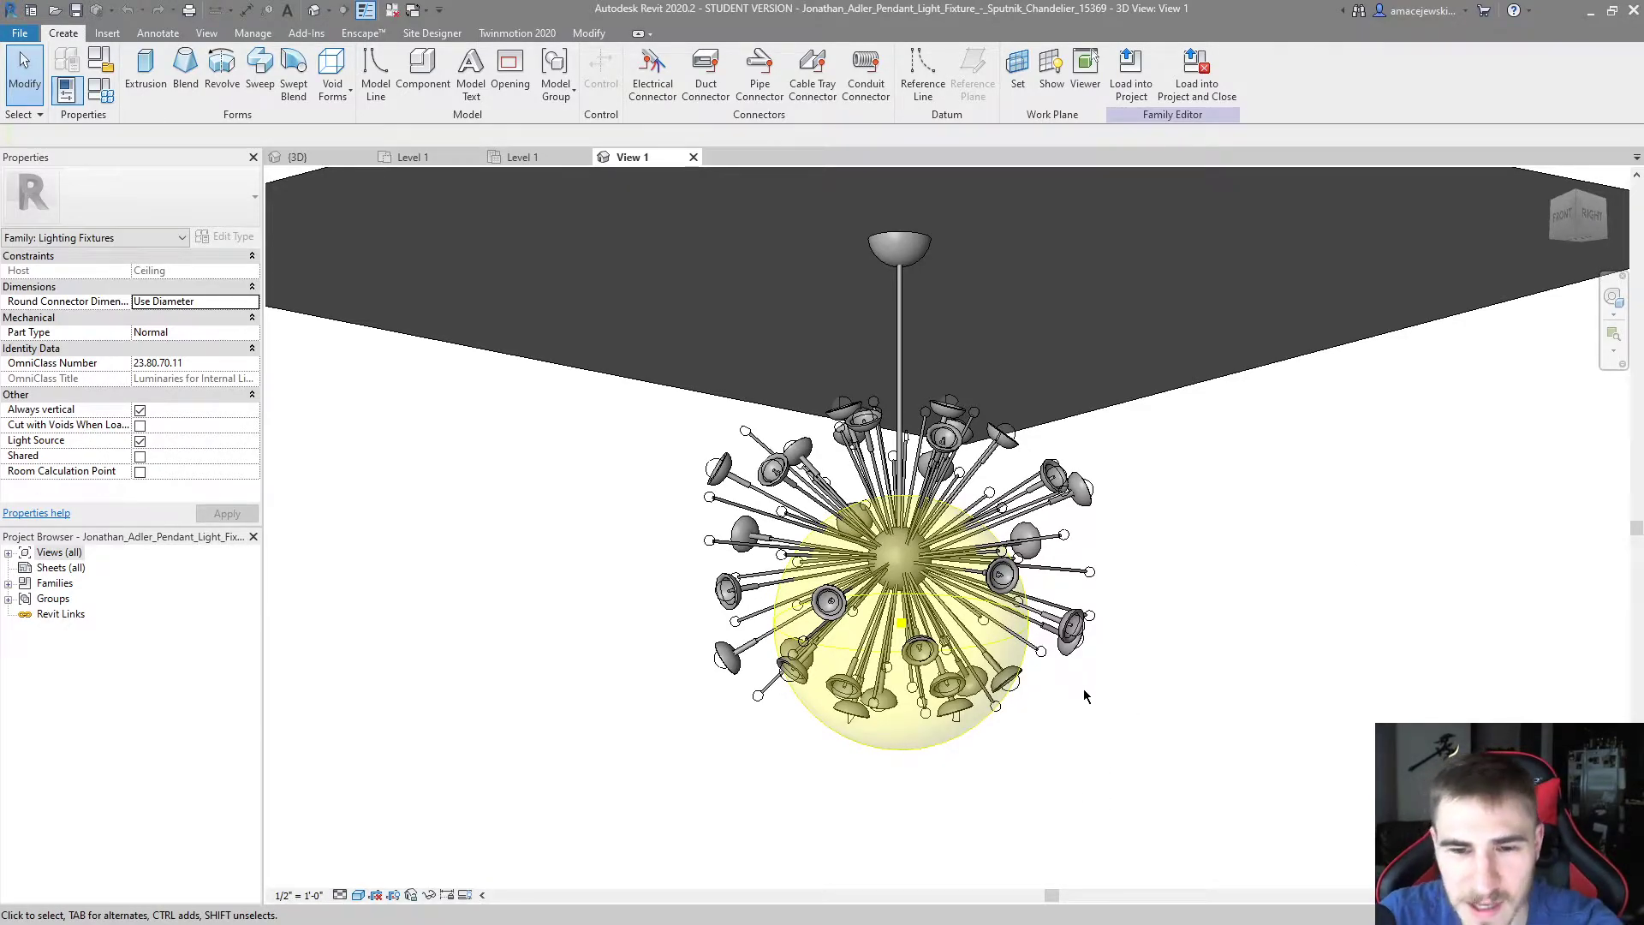
pyautogui.click(1028, 665)
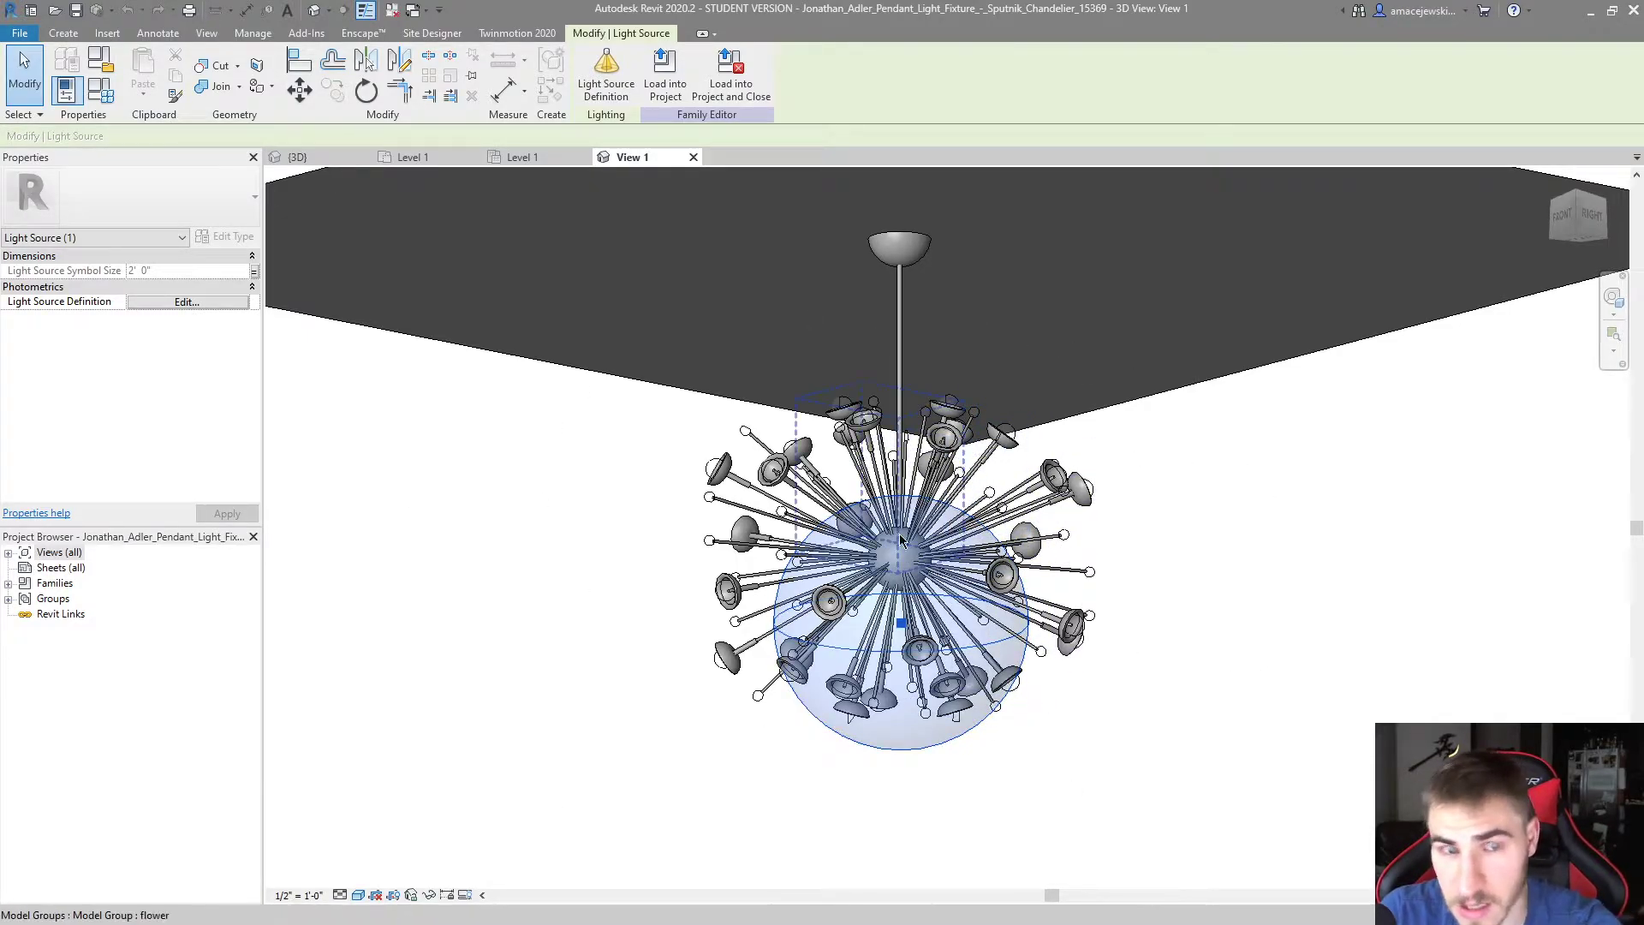
pyautogui.scroll(4, 1168, 587)
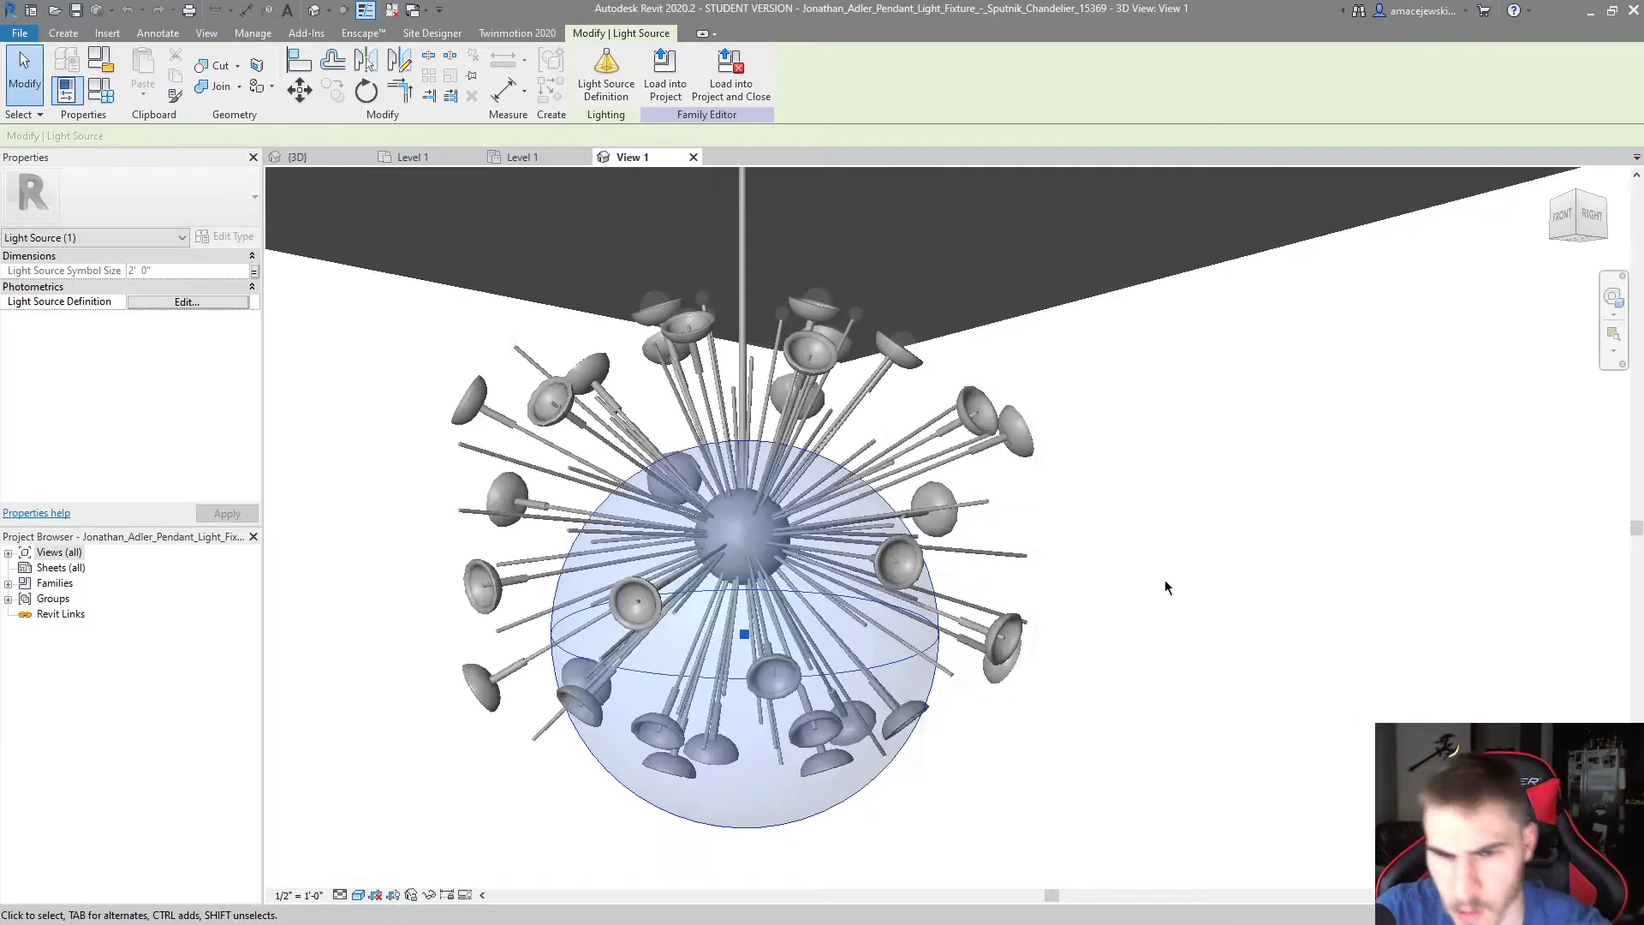
pyautogui.scroll(5, 940, 671)
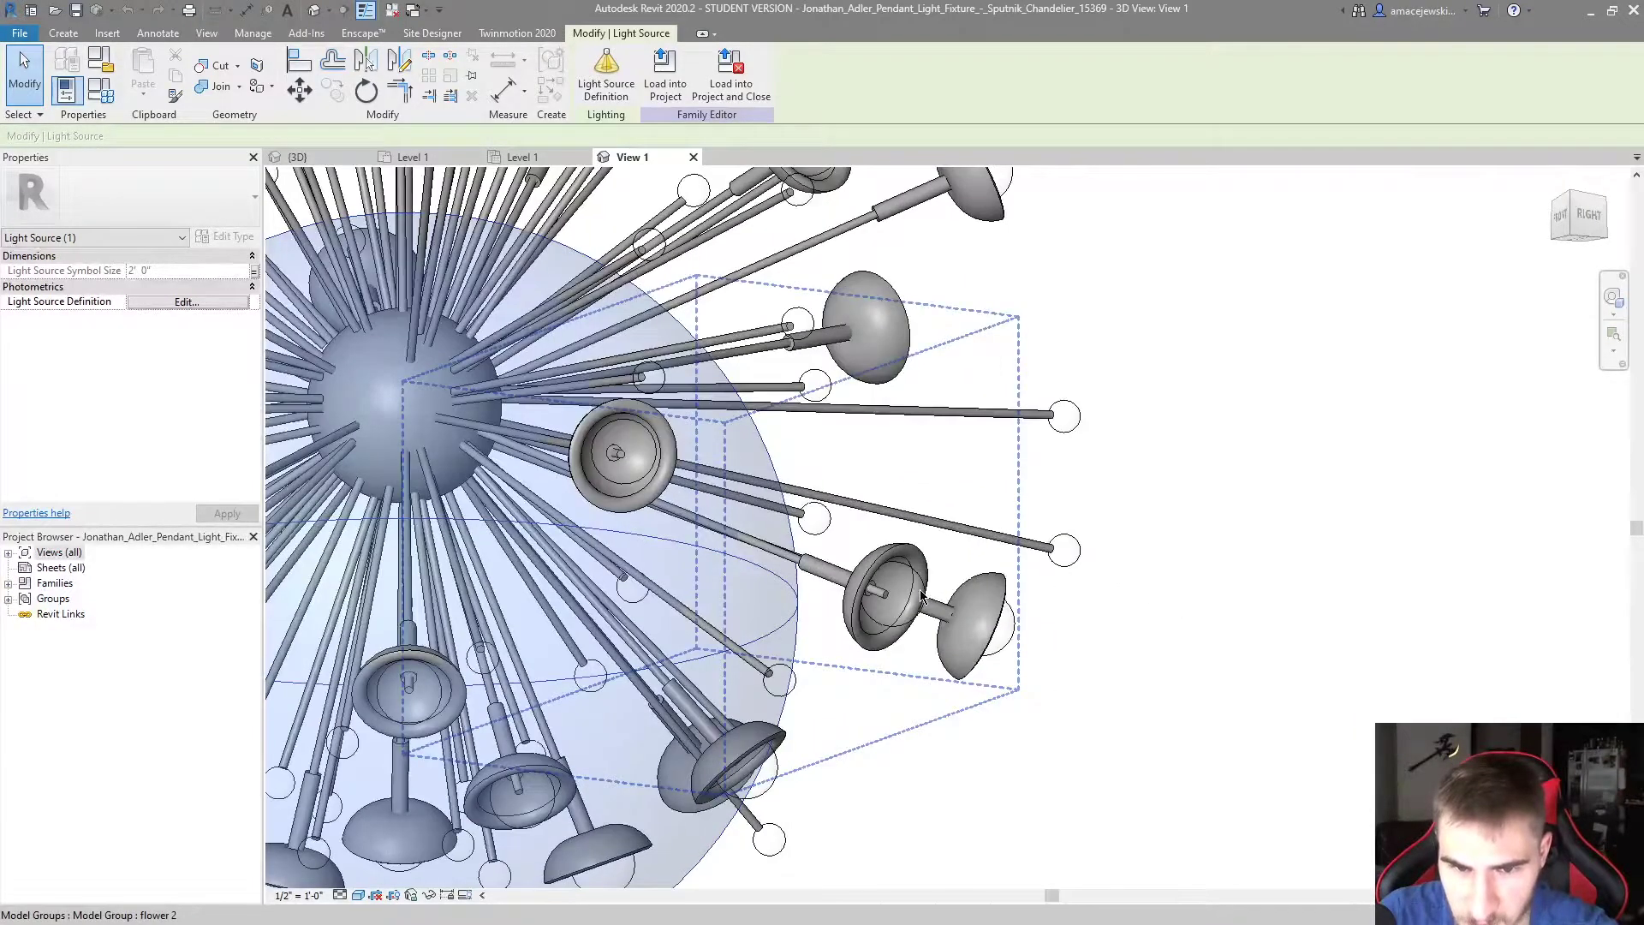
pyautogui.click(923, 606)
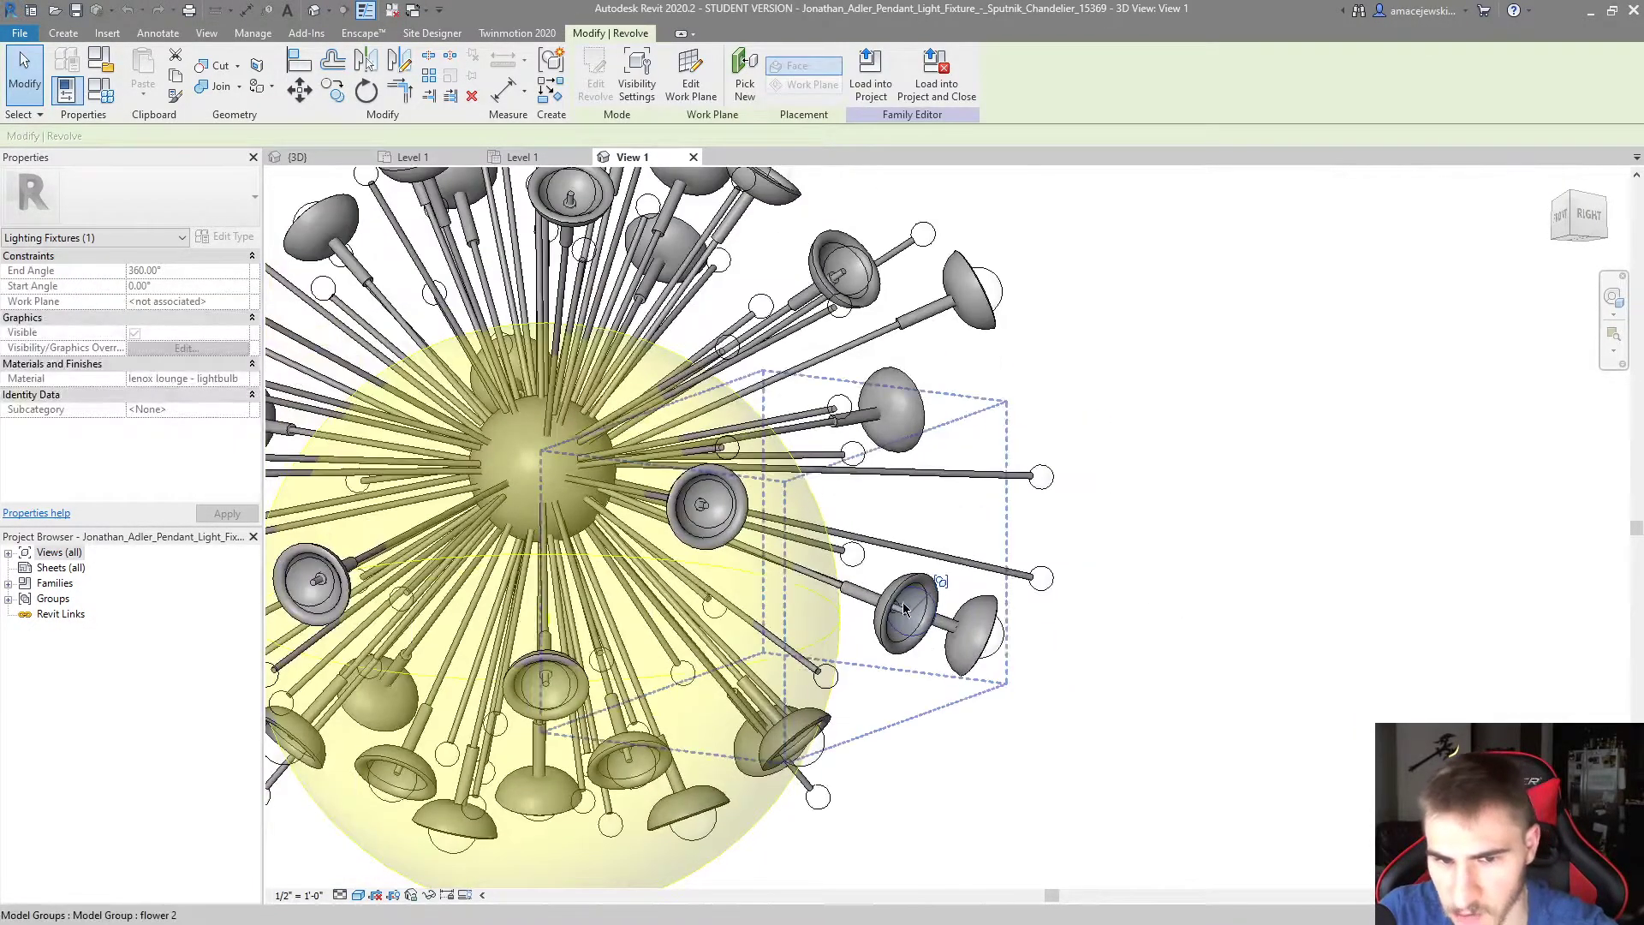
pyautogui.click(1084, 779)
pyautogui.scroll(1, 890, 595)
pyautogui.scroll(-2, 1199, 668)
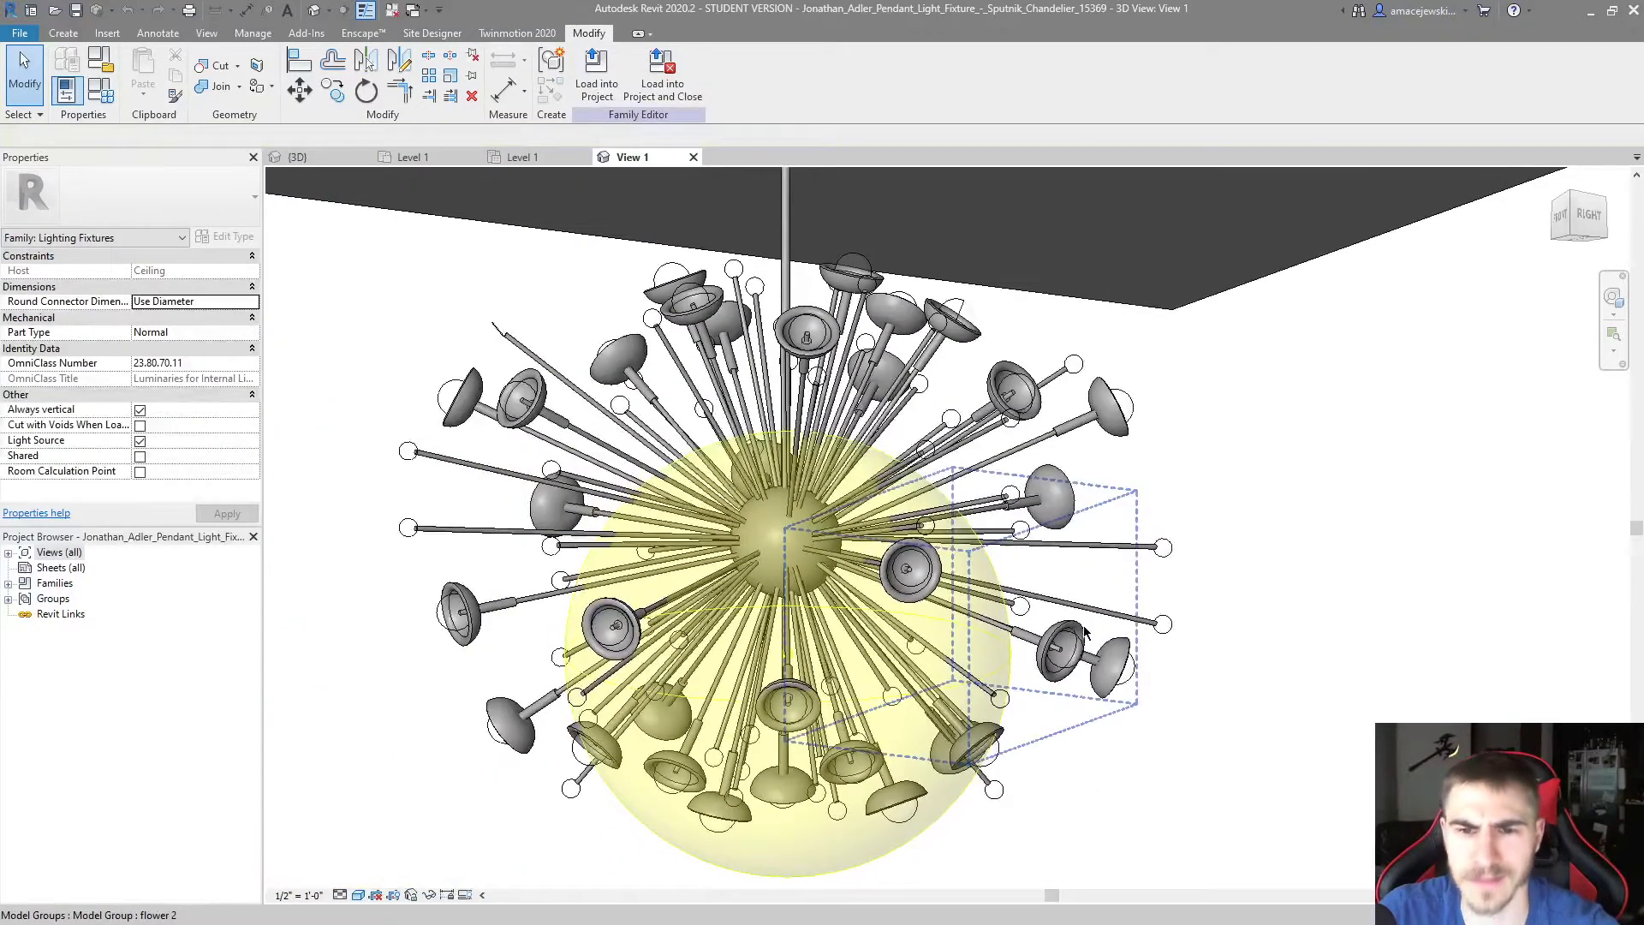
pyautogui.scroll(-2, 745, 505)
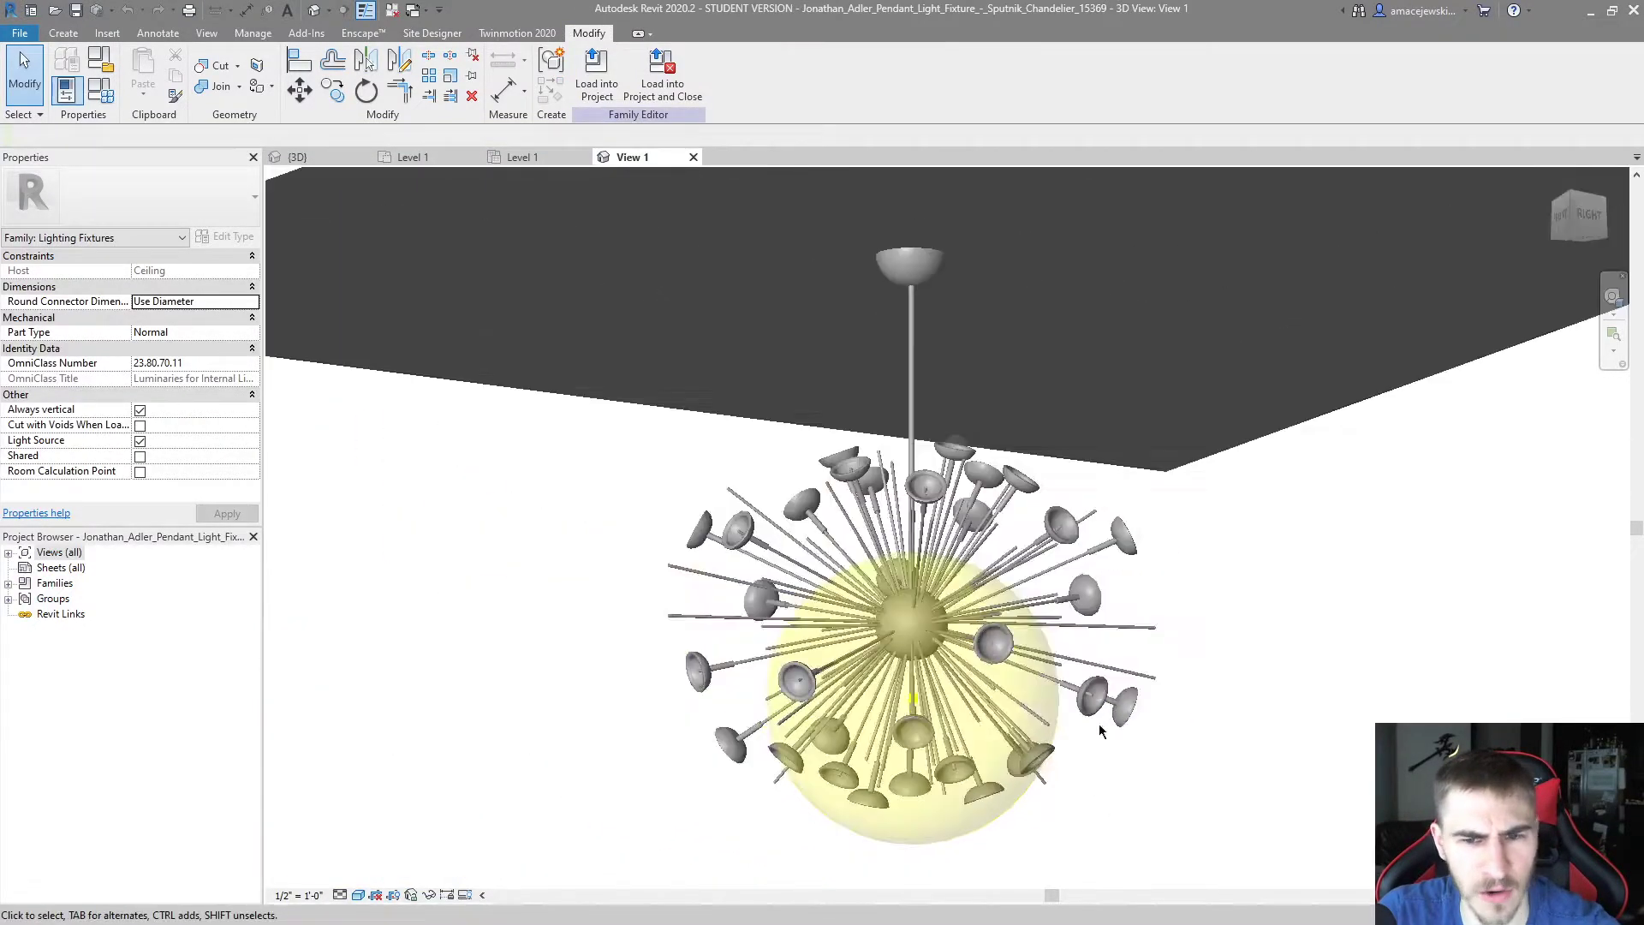
pyautogui.click(880, 614)
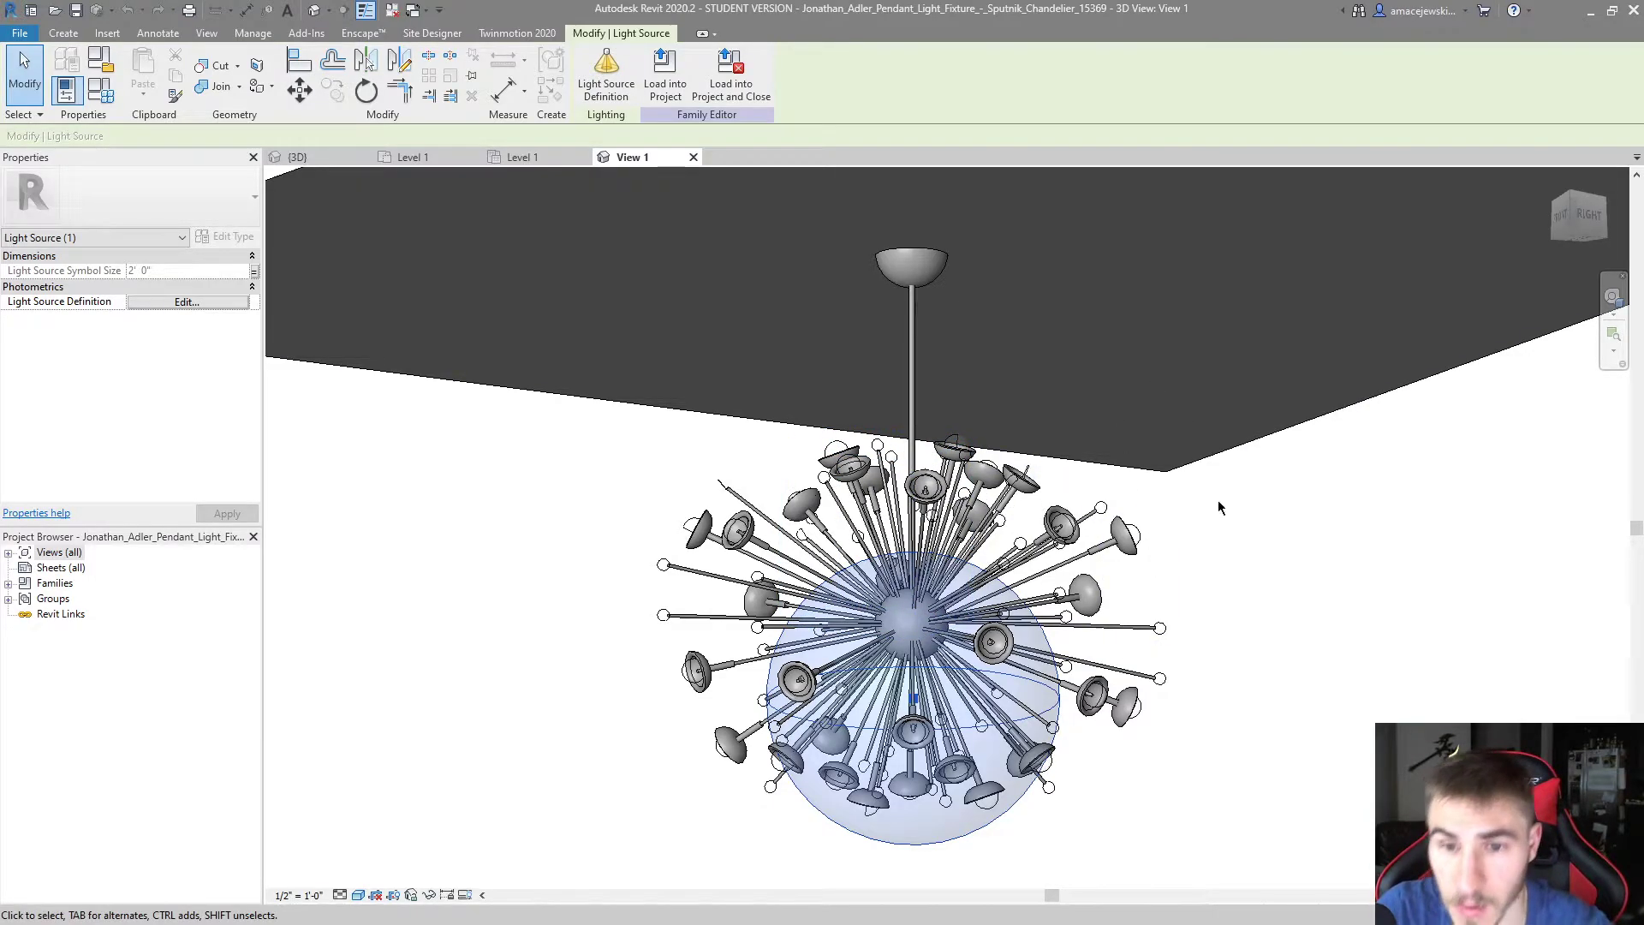
pyautogui.scroll(3, 1156, 623)
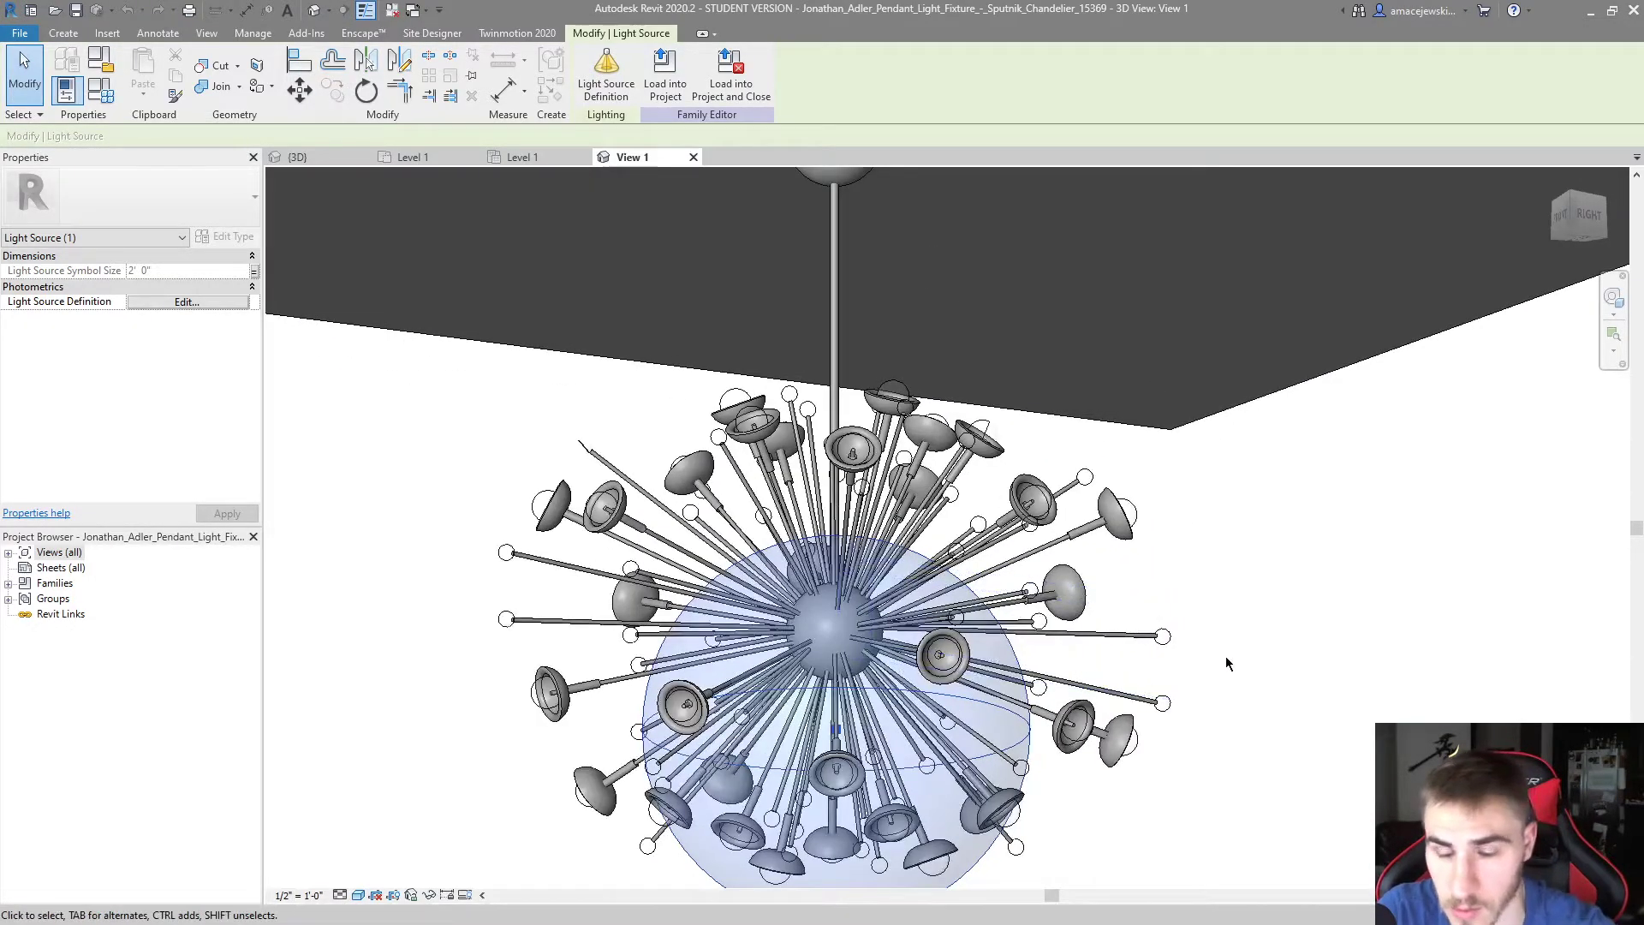
pyautogui.scroll(-4, 1164, 629)
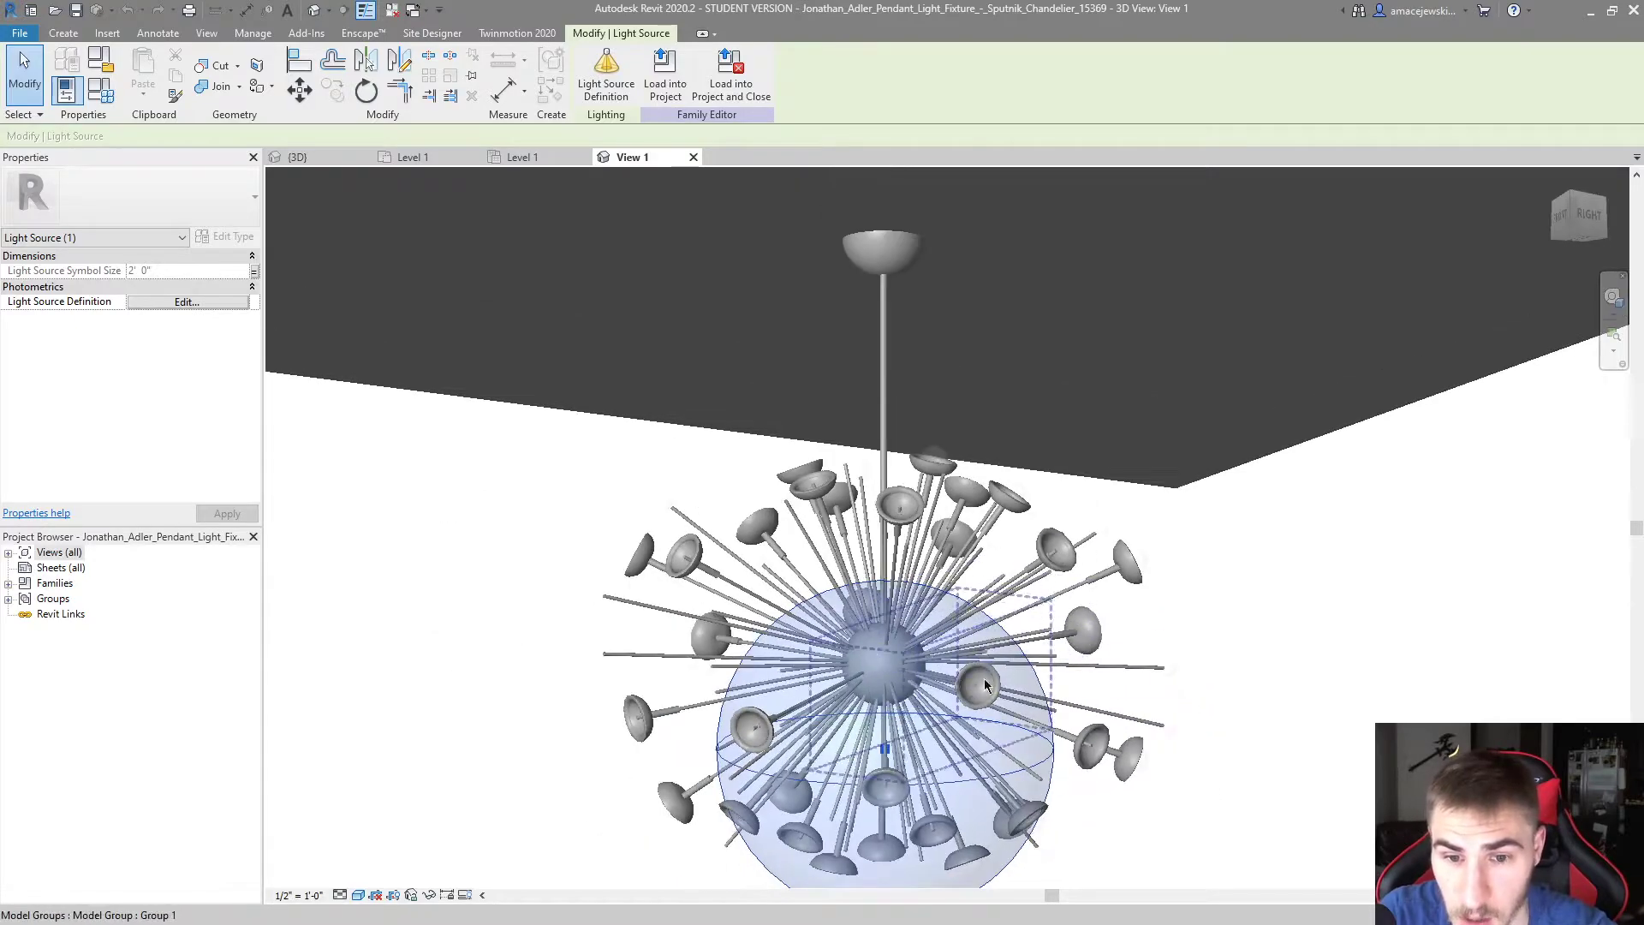
pyautogui.scroll(1, 1113, 651)
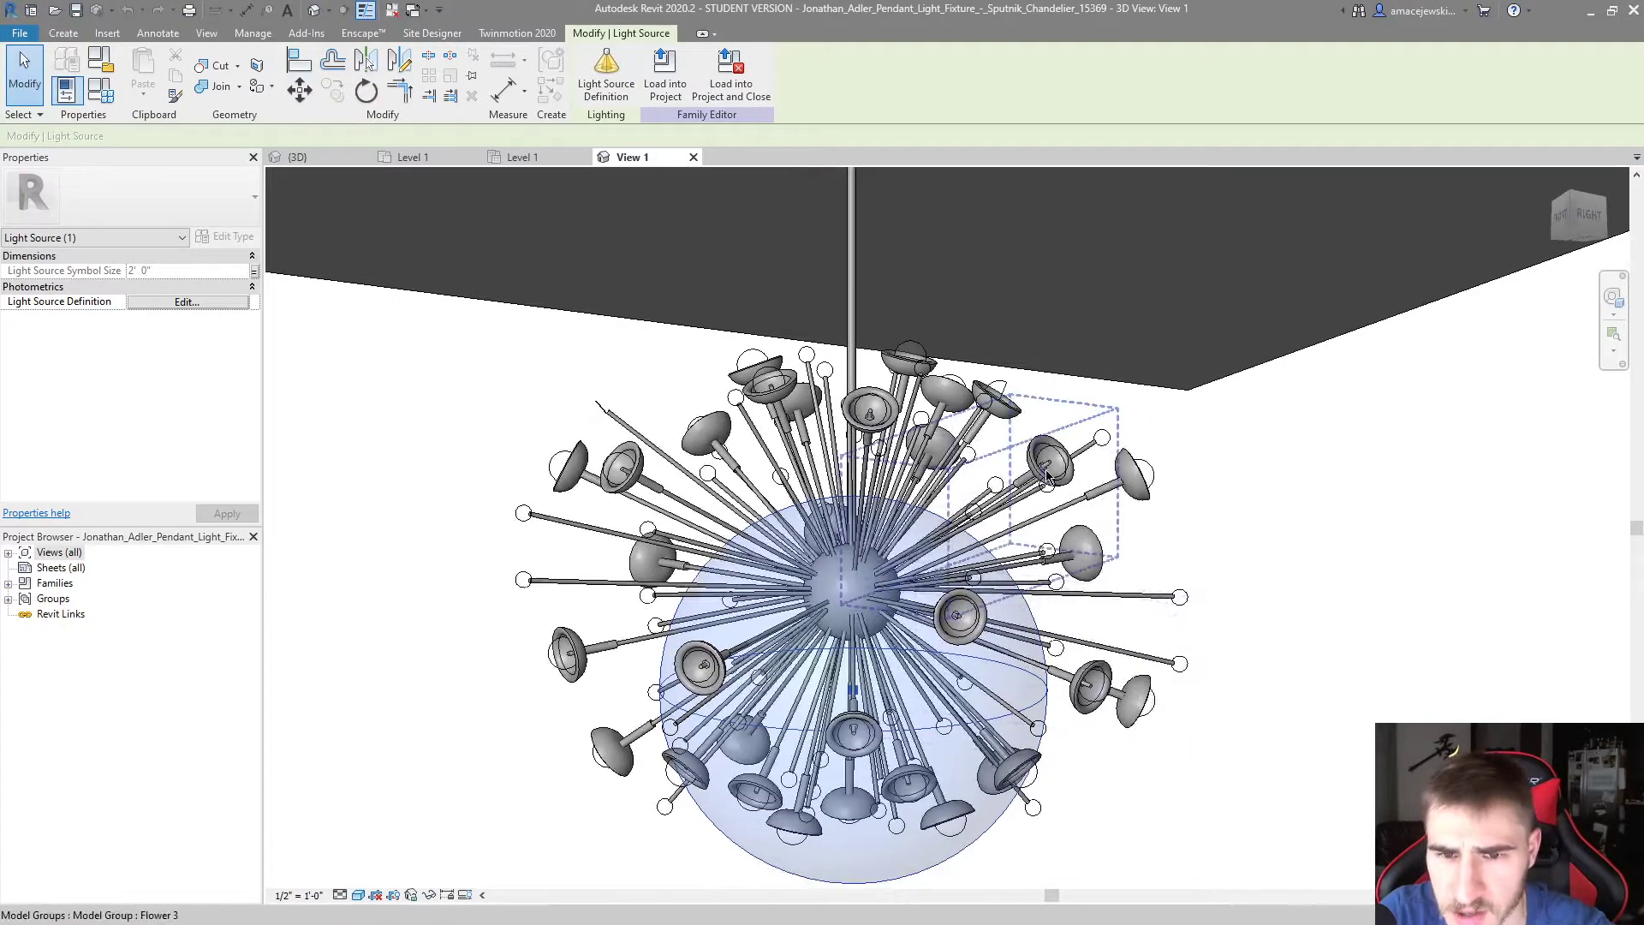
pyautogui.click(1079, 537)
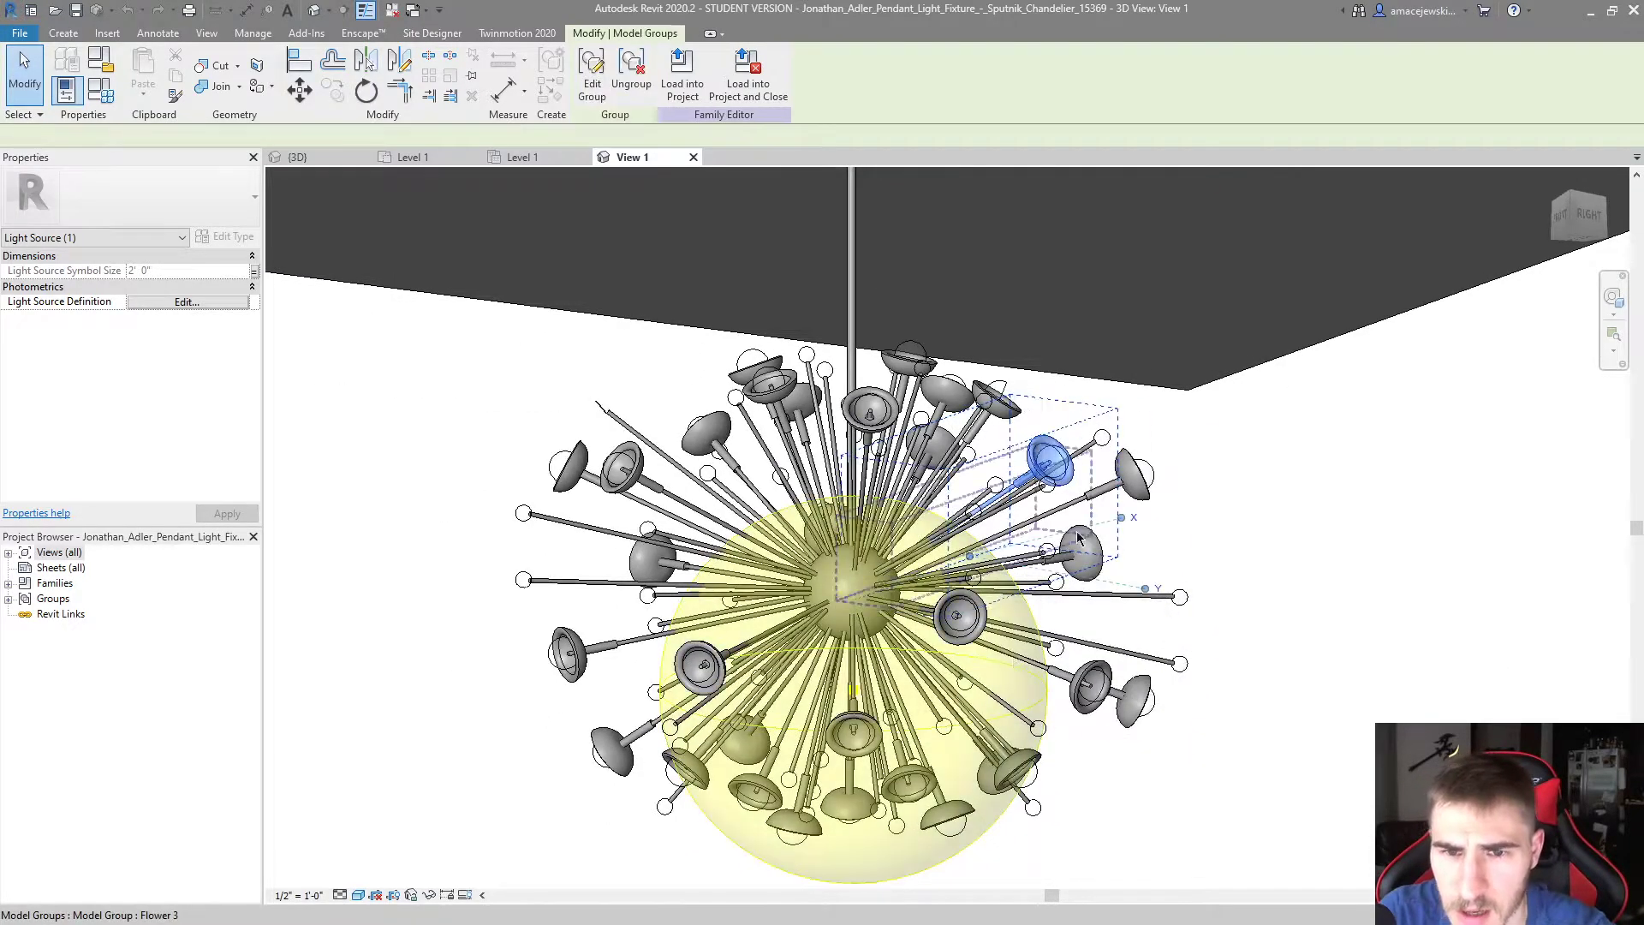
pyautogui.click(593, 85)
pyautogui.click(1057, 467)
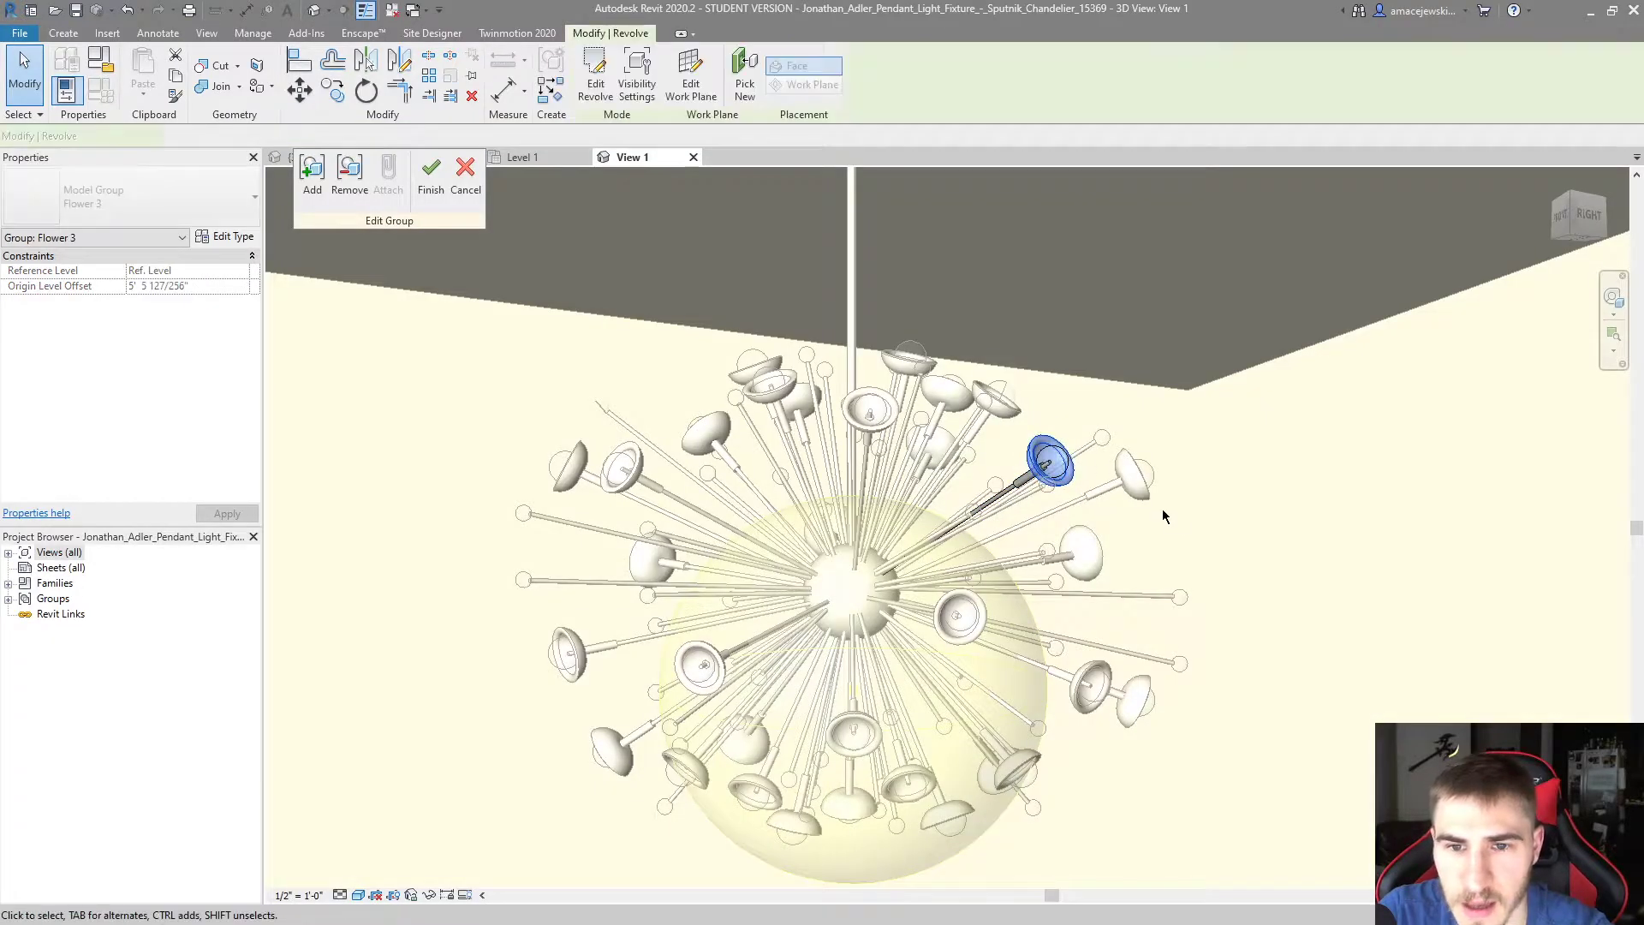
pyautogui.scroll(3, 1187, 495)
pyautogui.click(1294, 458)
pyautogui.click(1034, 504)
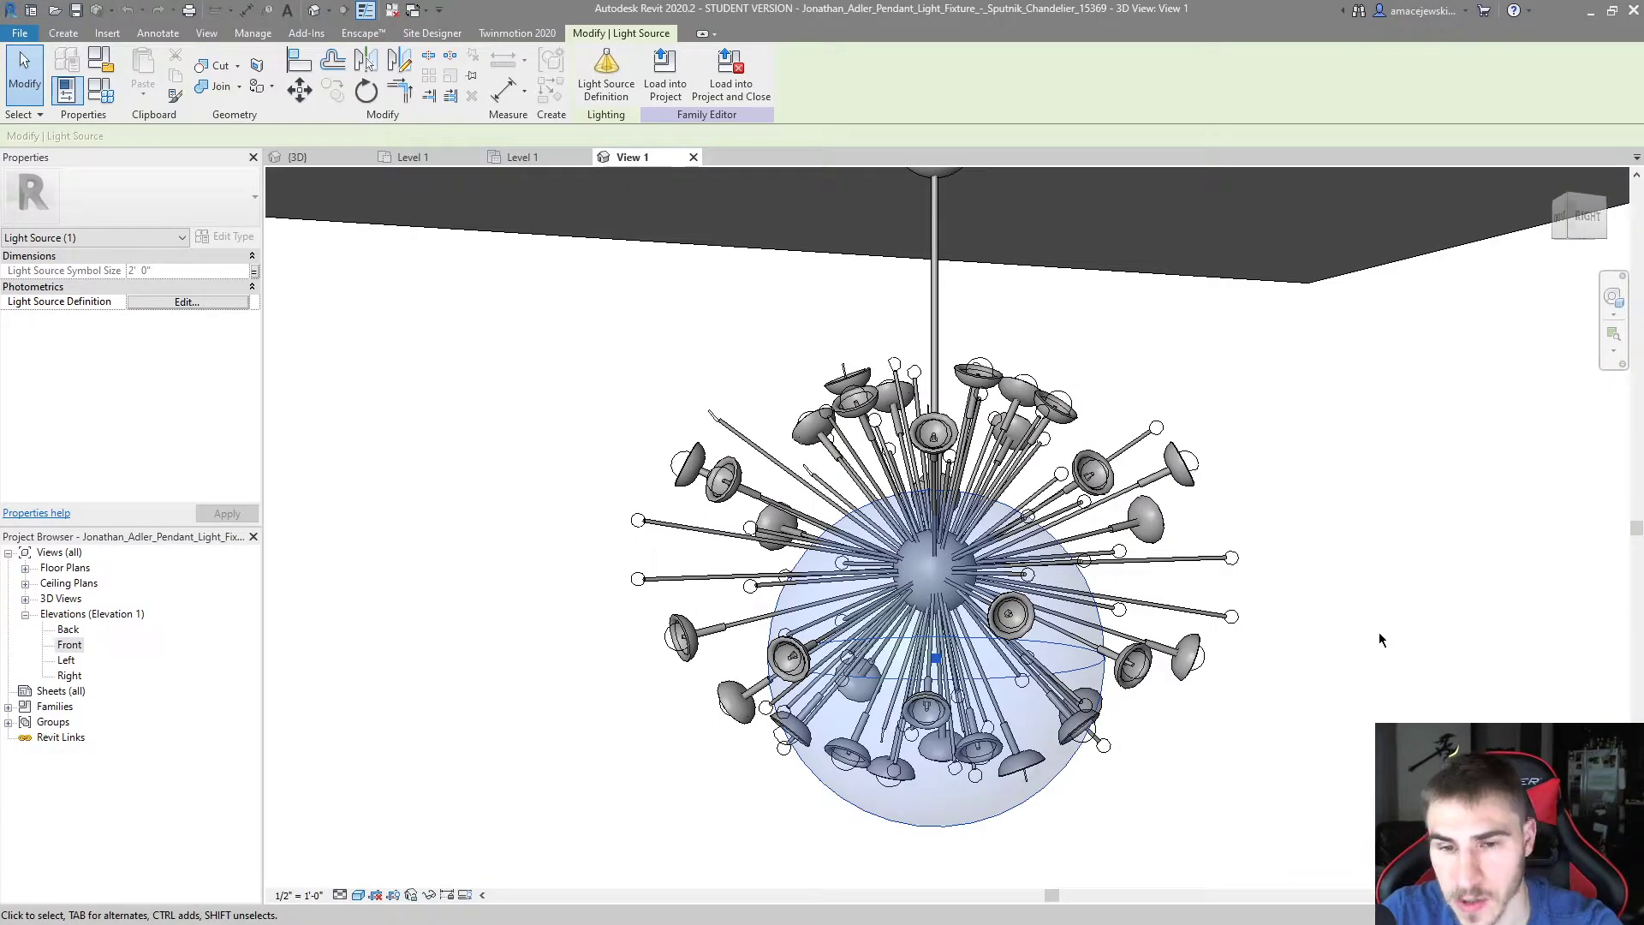
pyautogui.moveTo(1102, 613); pyautogui.dragTo(1275, 509)
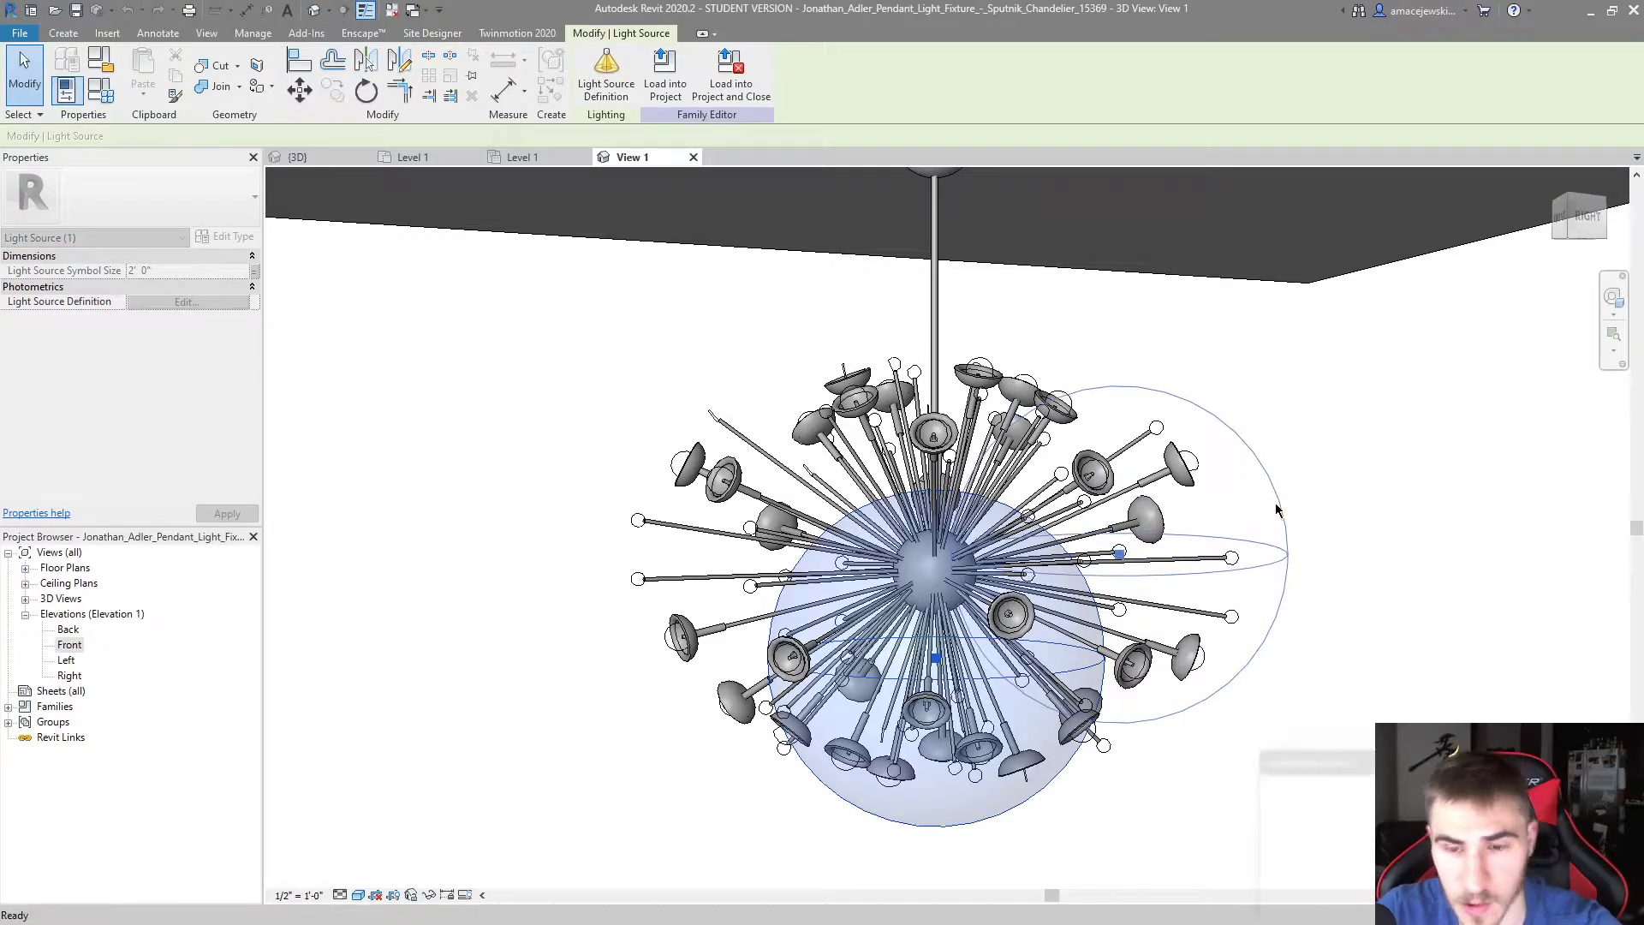
pyautogui.click(1276, 509)
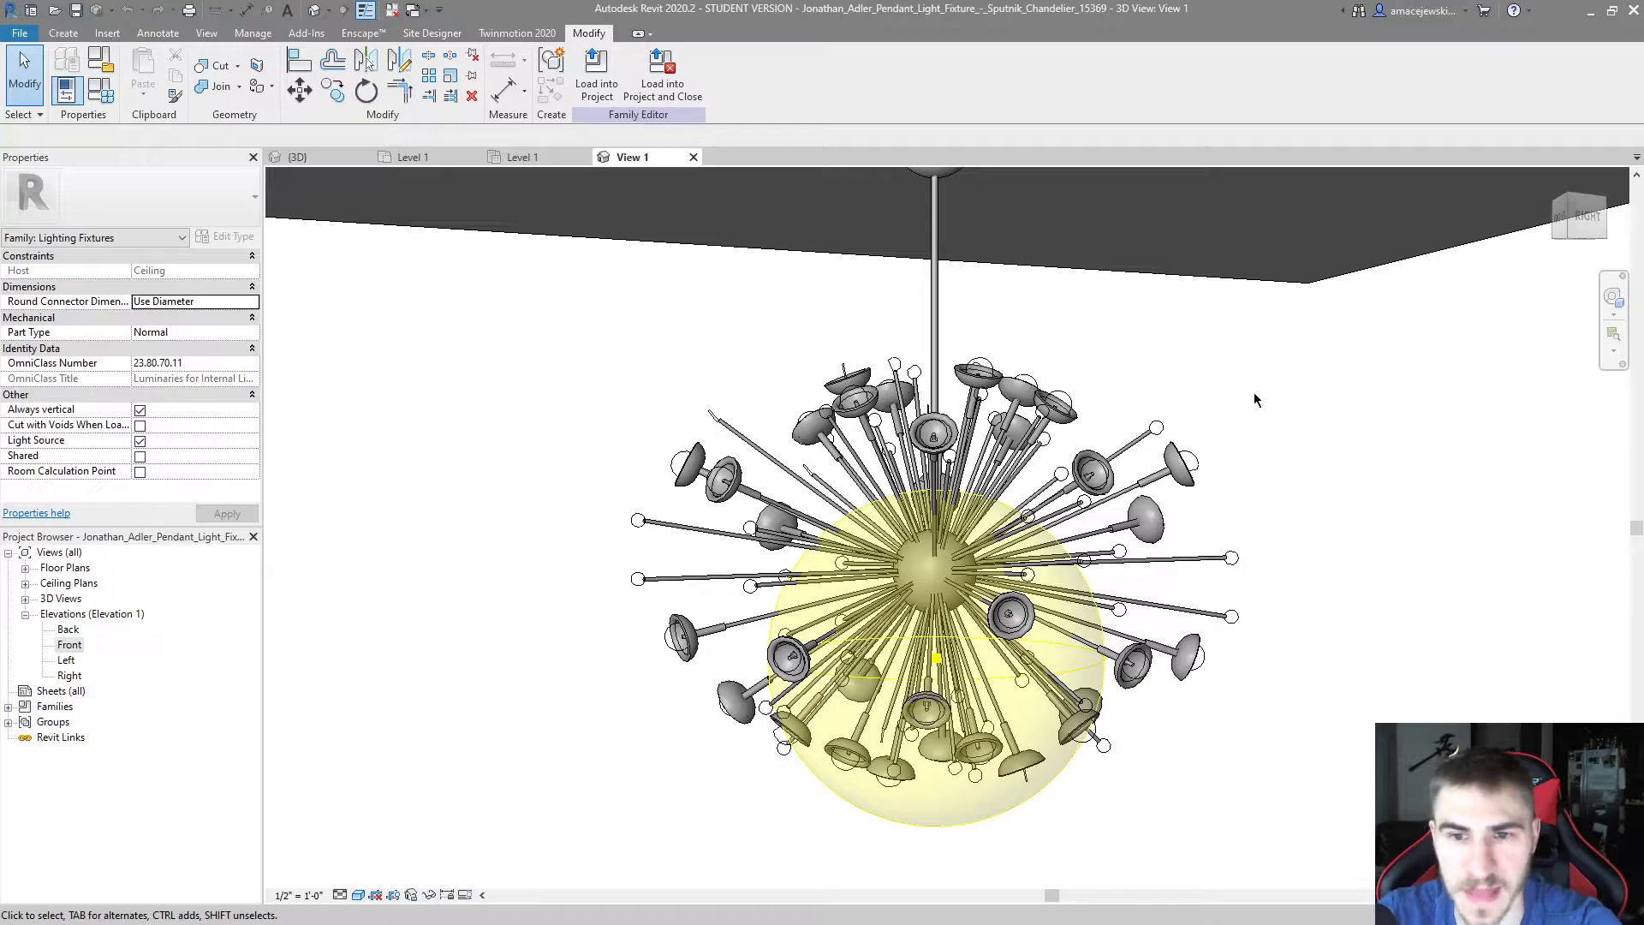
pyautogui.scroll(3, 1214, 543)
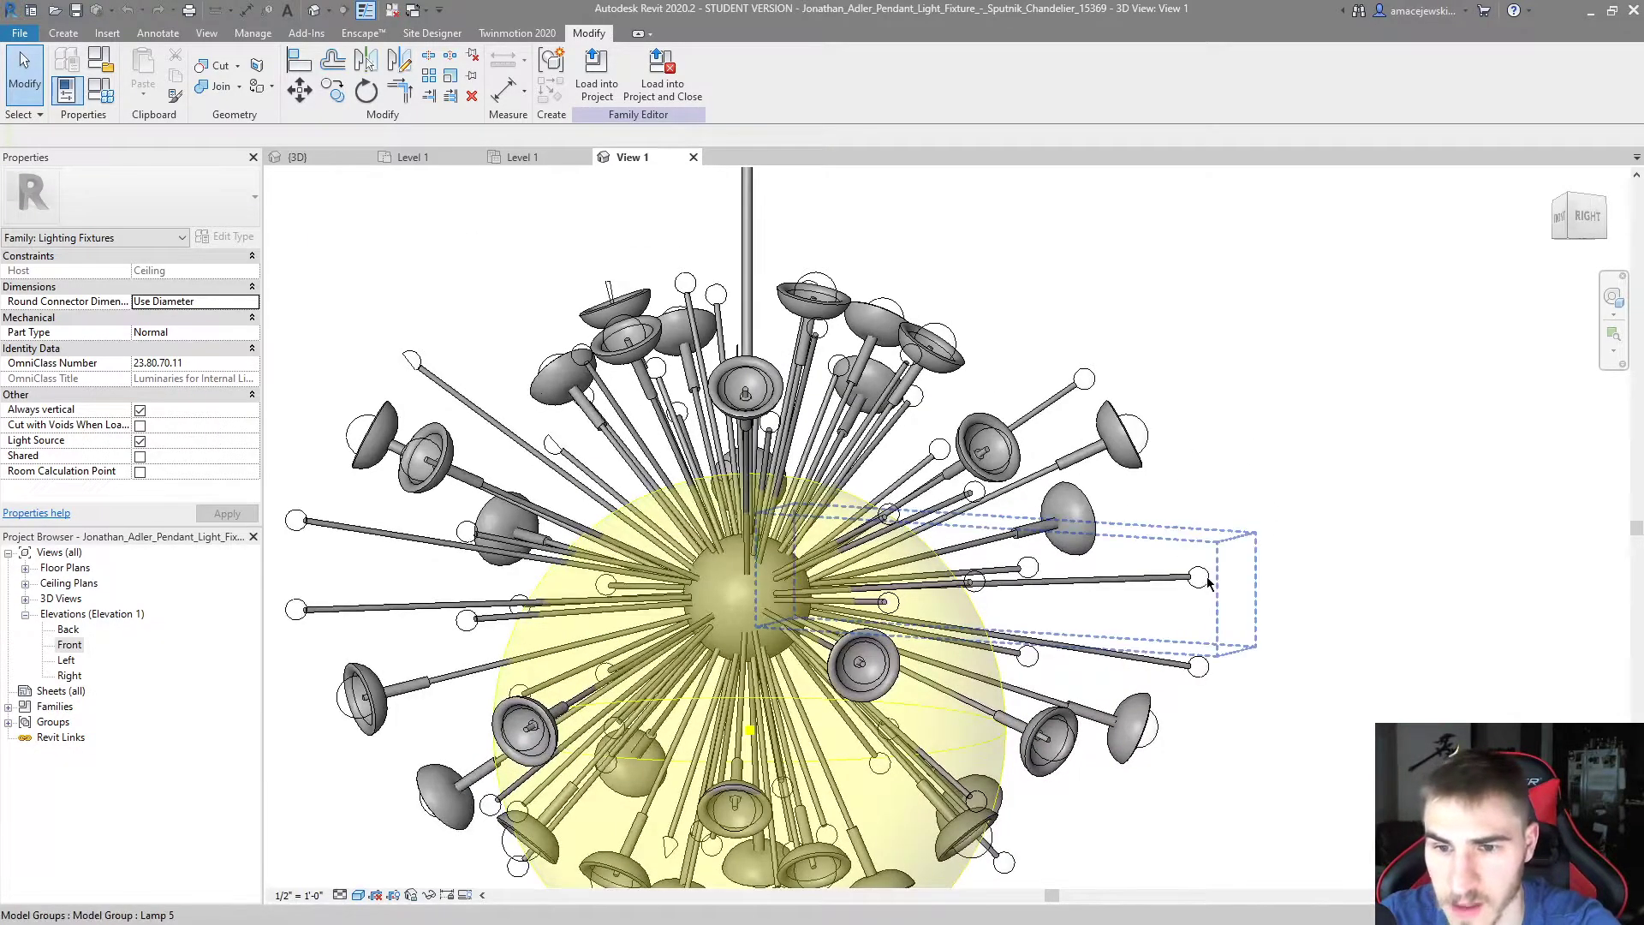
pyautogui.scroll(-2, 1524, 453)
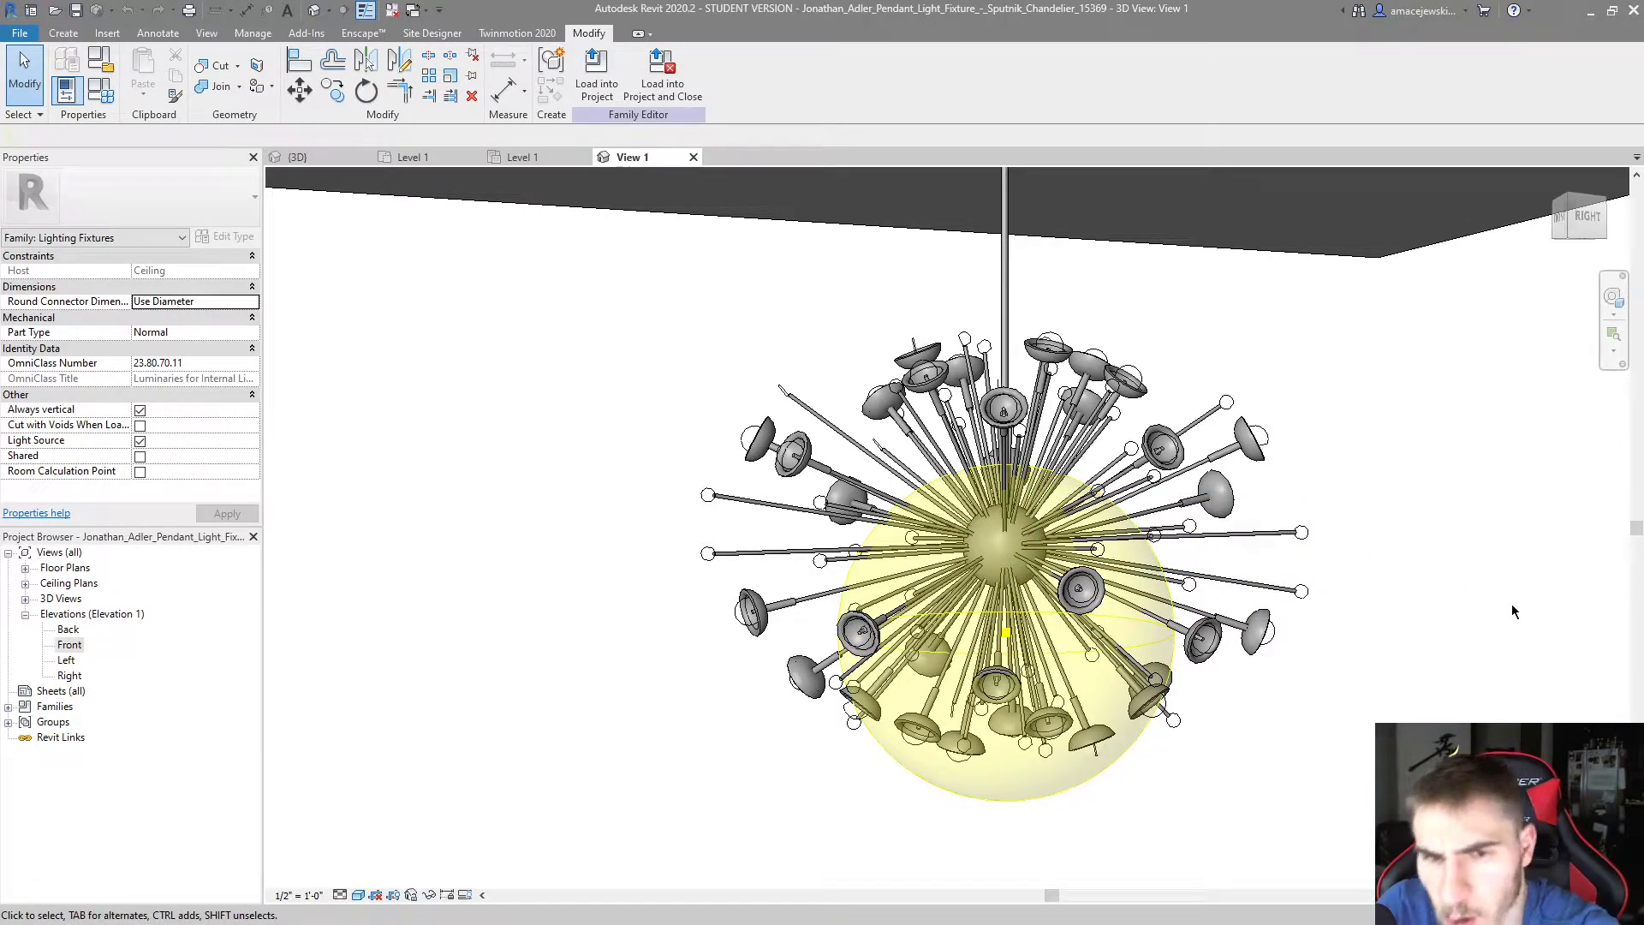
pyautogui.scroll(2, 1284, 548)
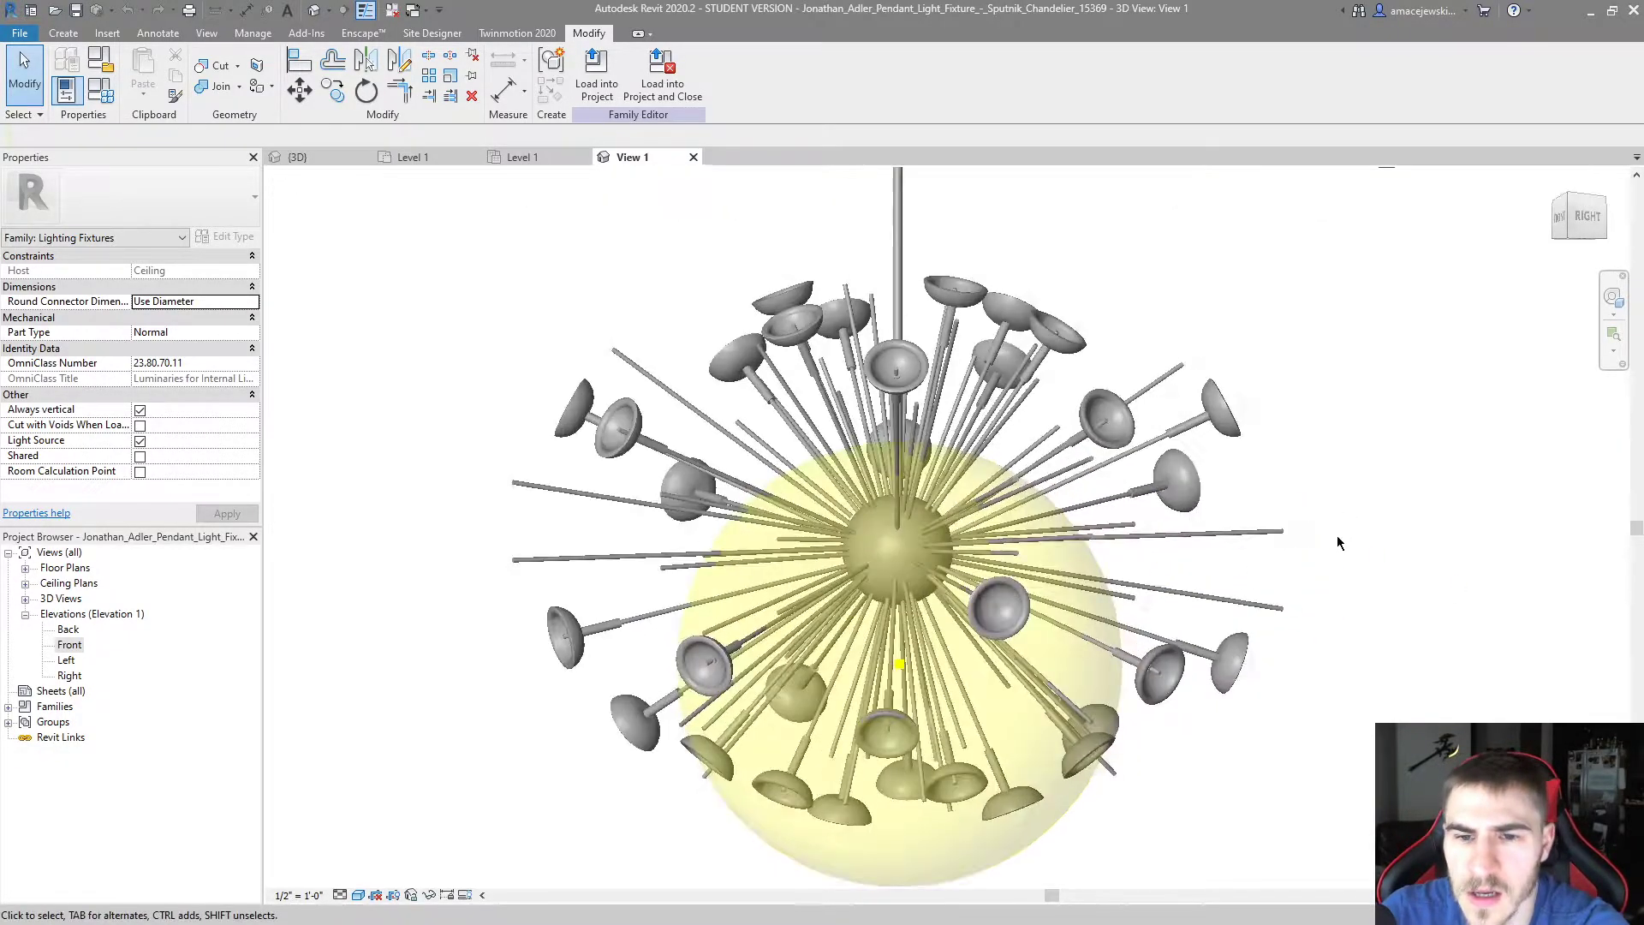
pyautogui.click(1089, 610)
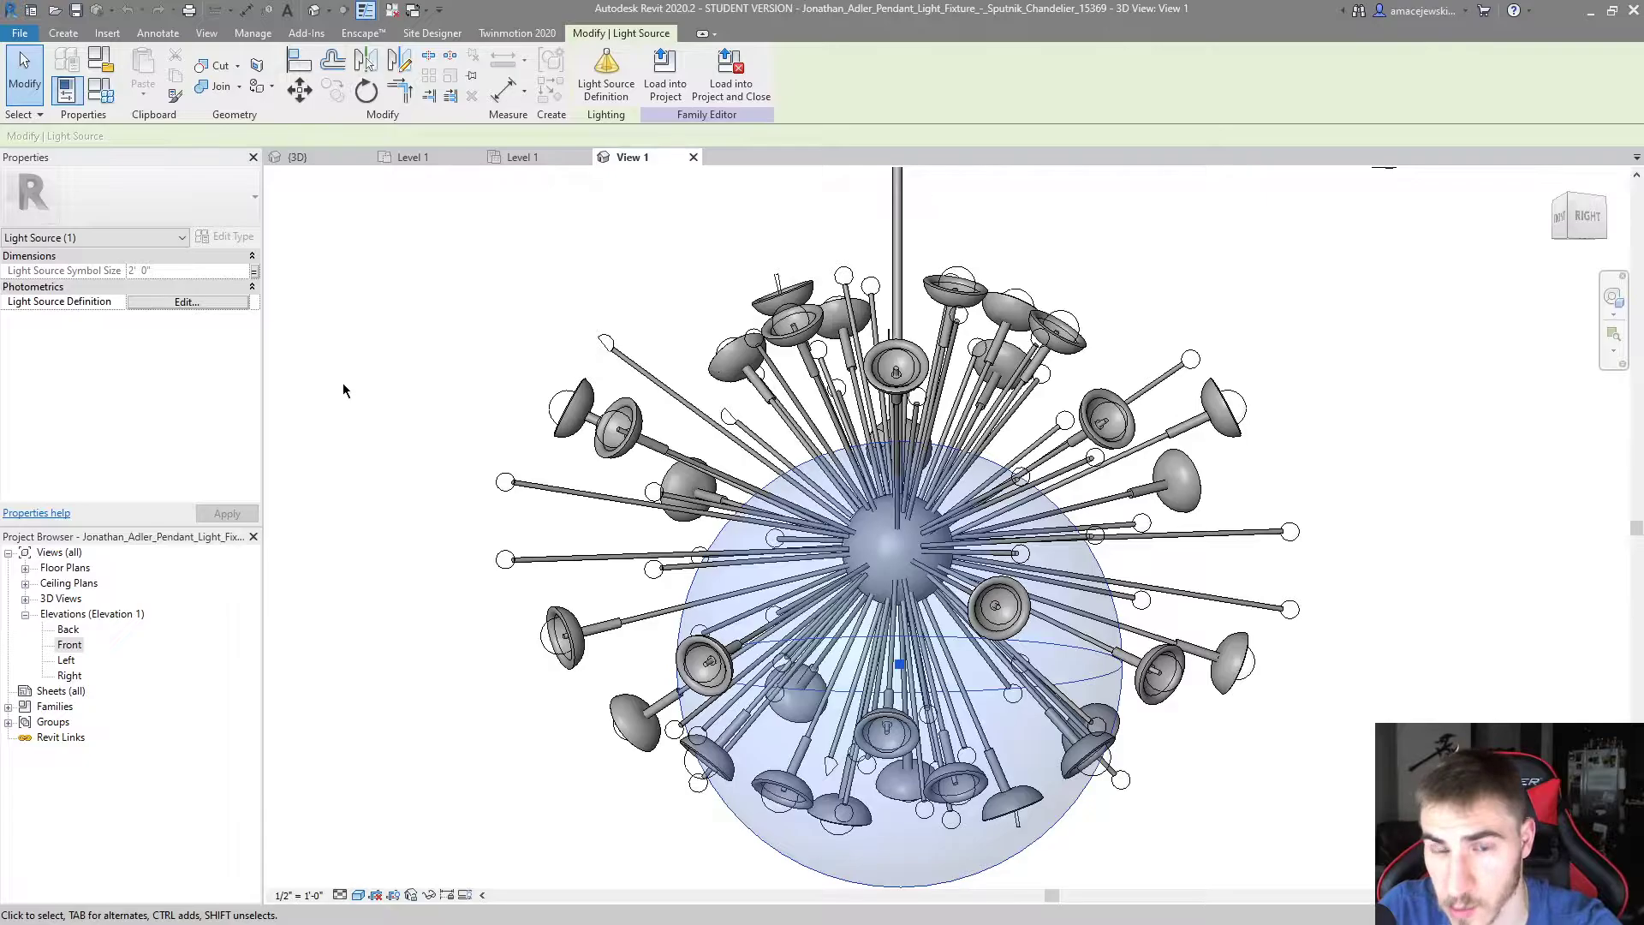
pyautogui.scroll(-2, 965, 273)
pyautogui.scroll(2, 1058, 435)
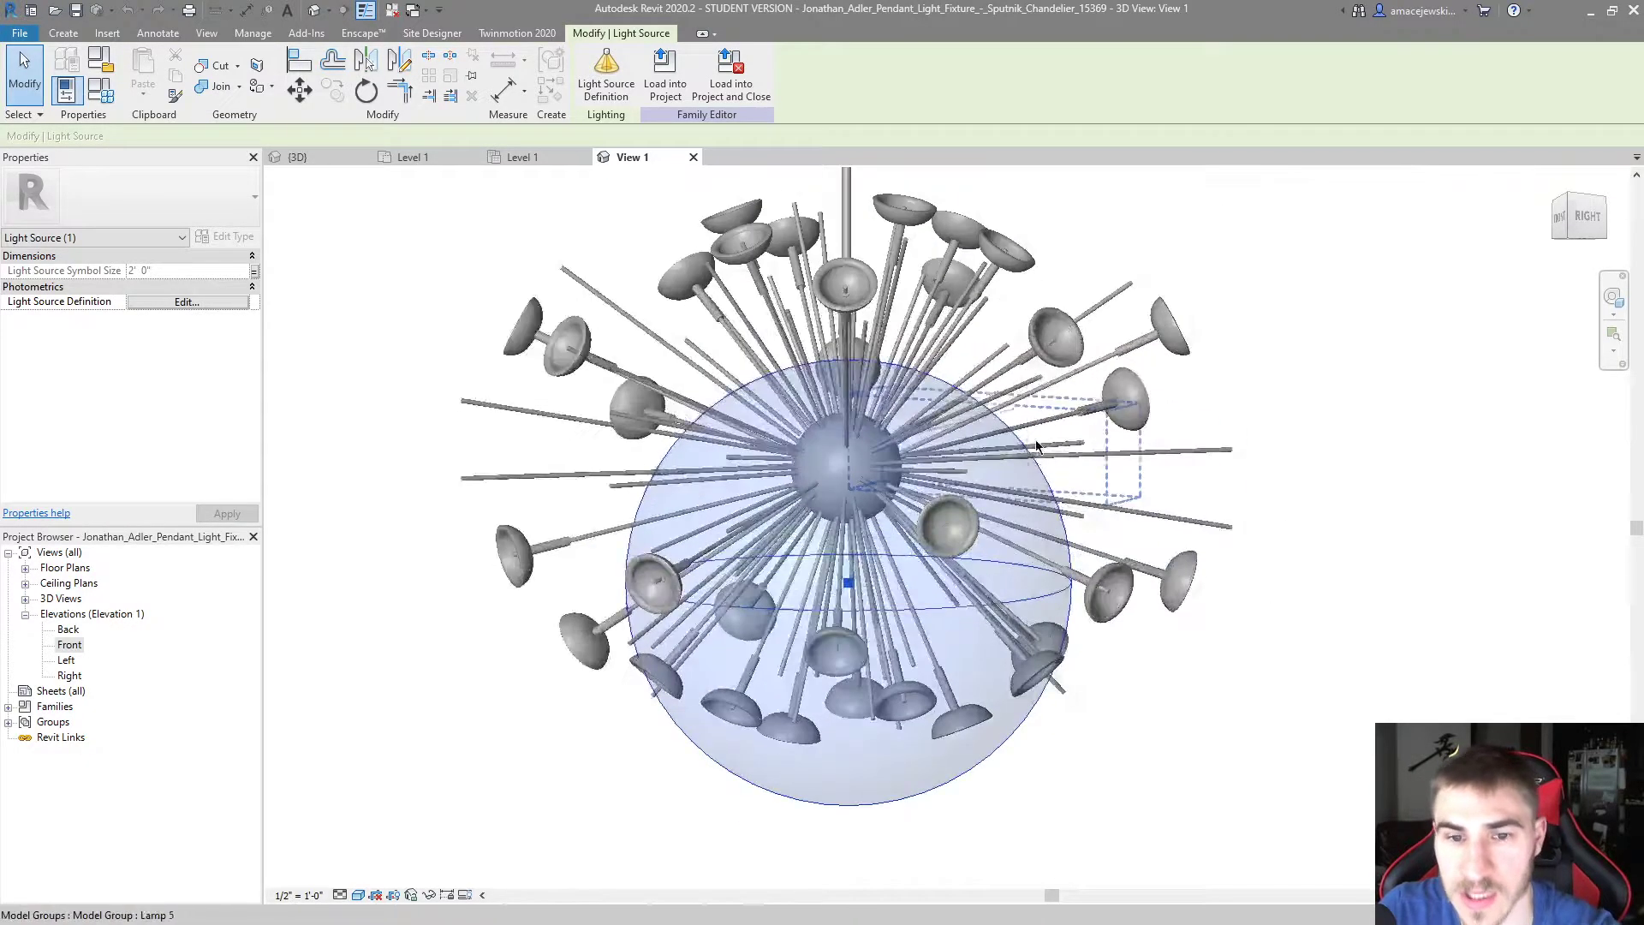
pyautogui.click(1114, 385)
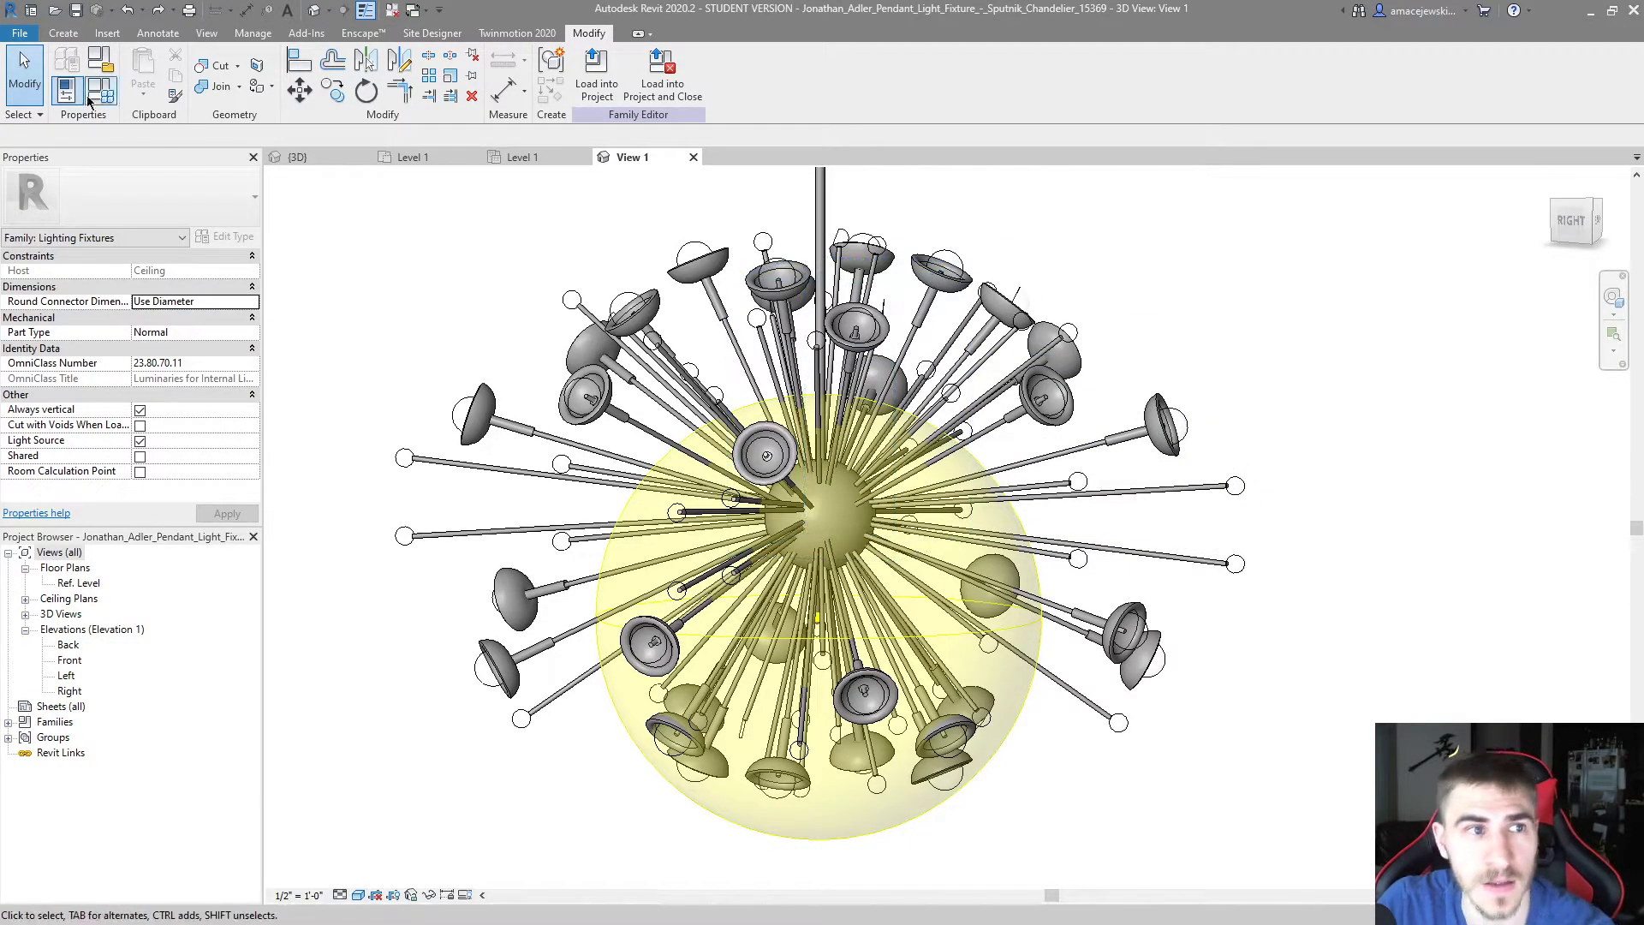
# Create a new family from Generic Model.rft and start a Revolve form
pyautogui.click(60, 33)
pyautogui.click(30, 37)
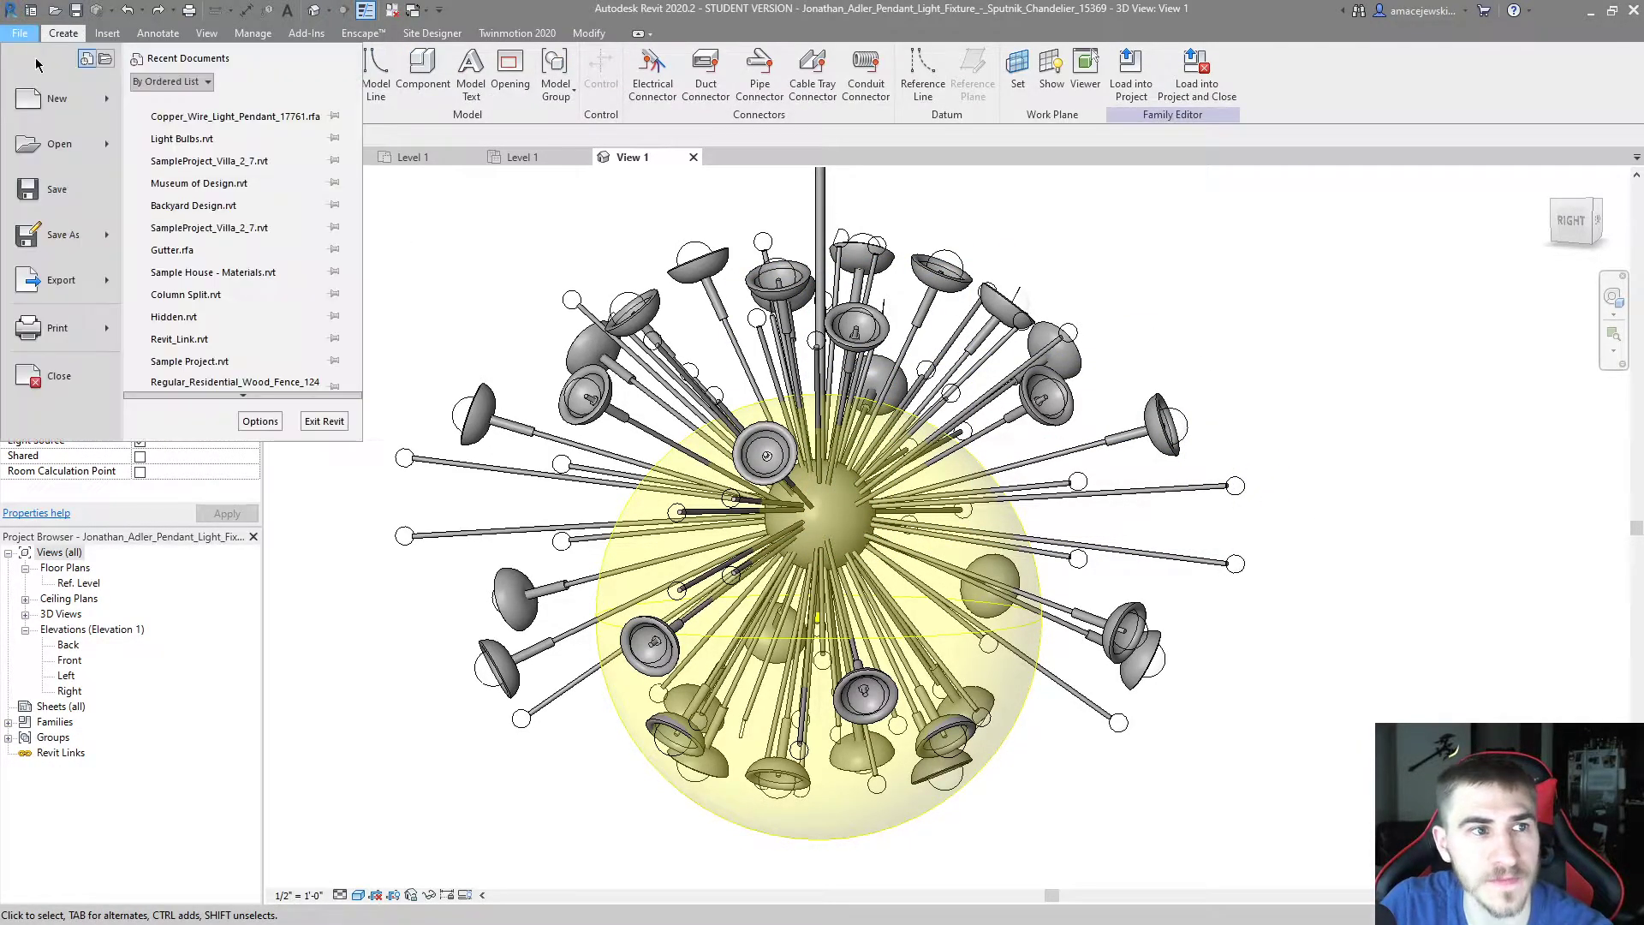
pyautogui.moveTo(41, 92)
pyautogui.click(249, 174)
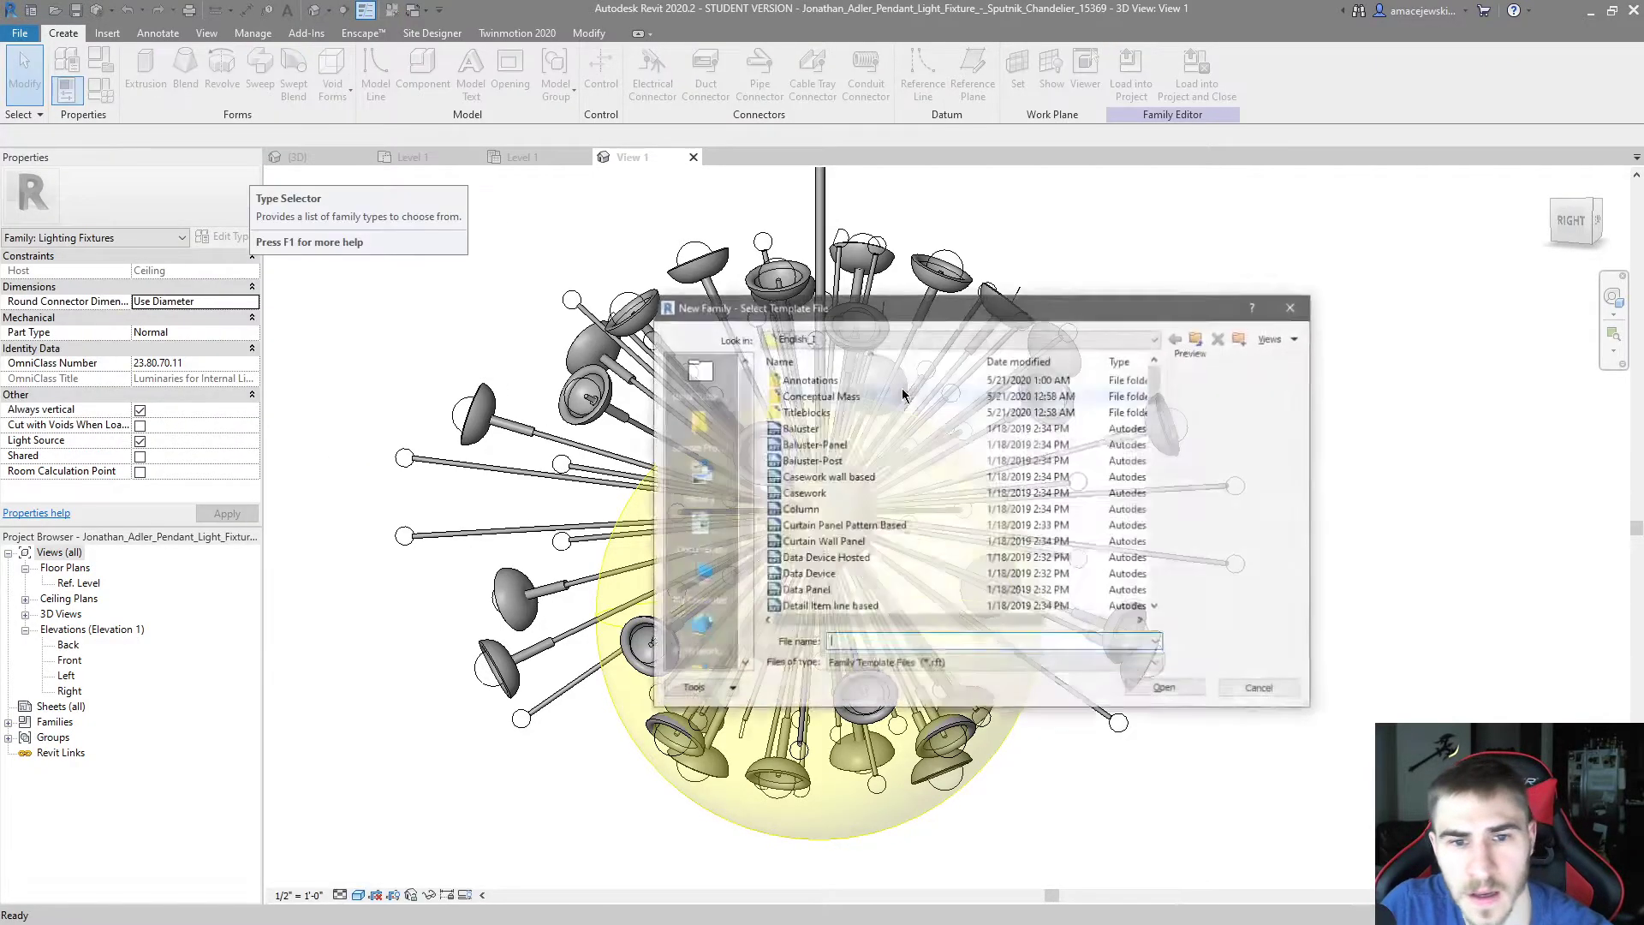
pyautogui.scroll(-6, 877, 453)
pyautogui.scroll(1, 878, 456)
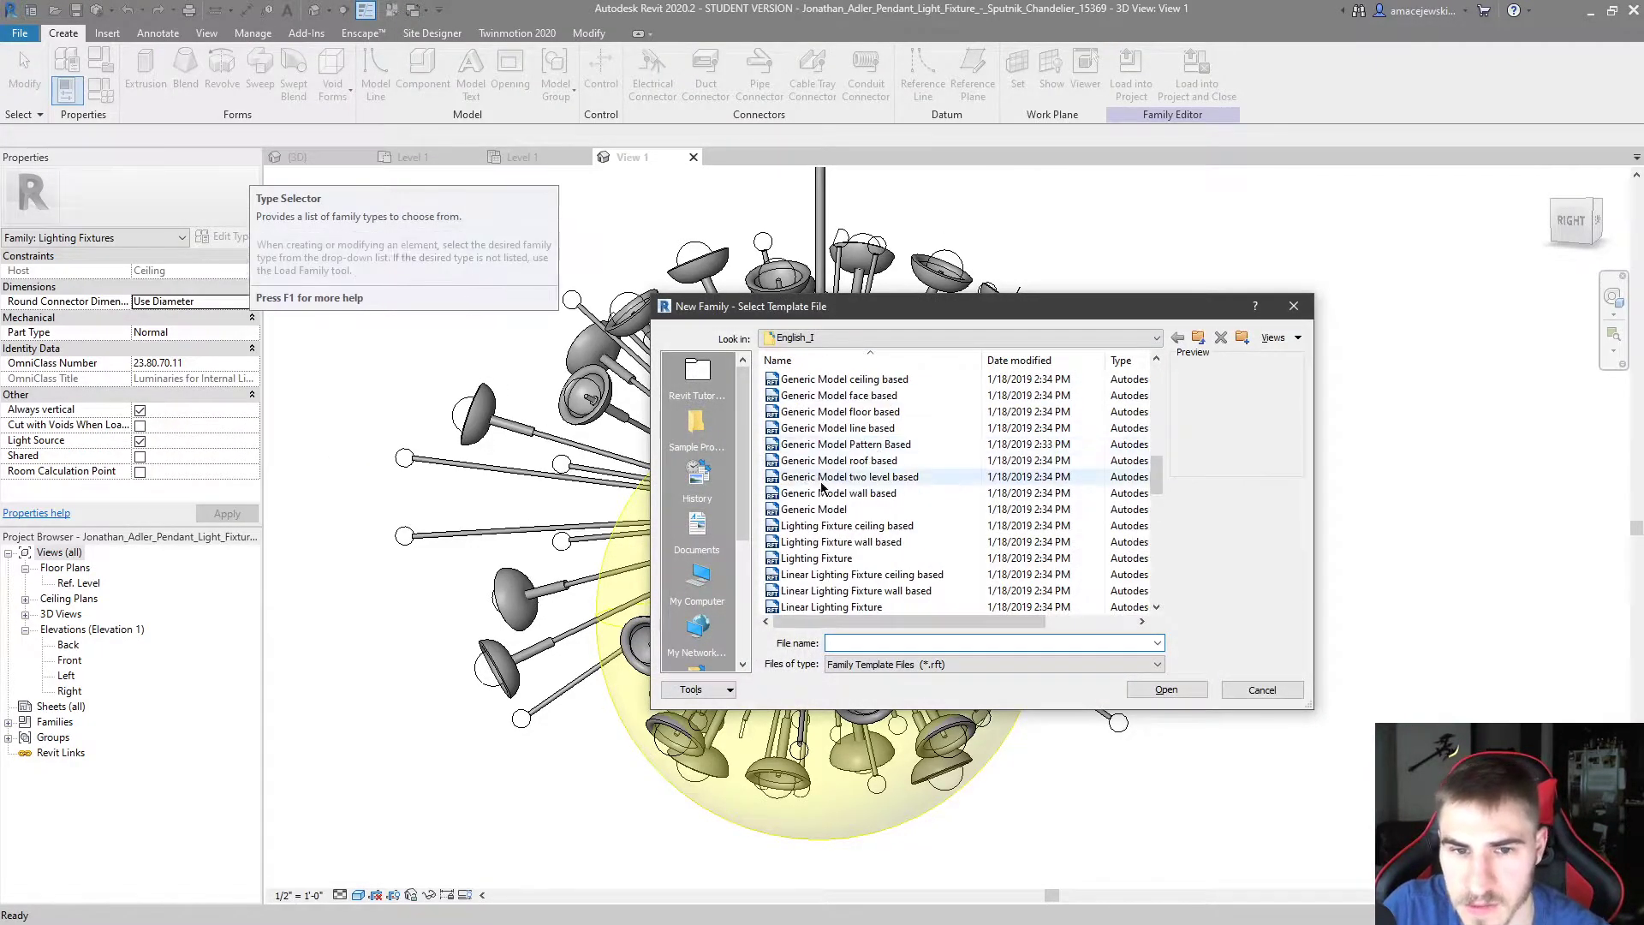
pyautogui.click(882, 508)
pyautogui.click(1186, 695)
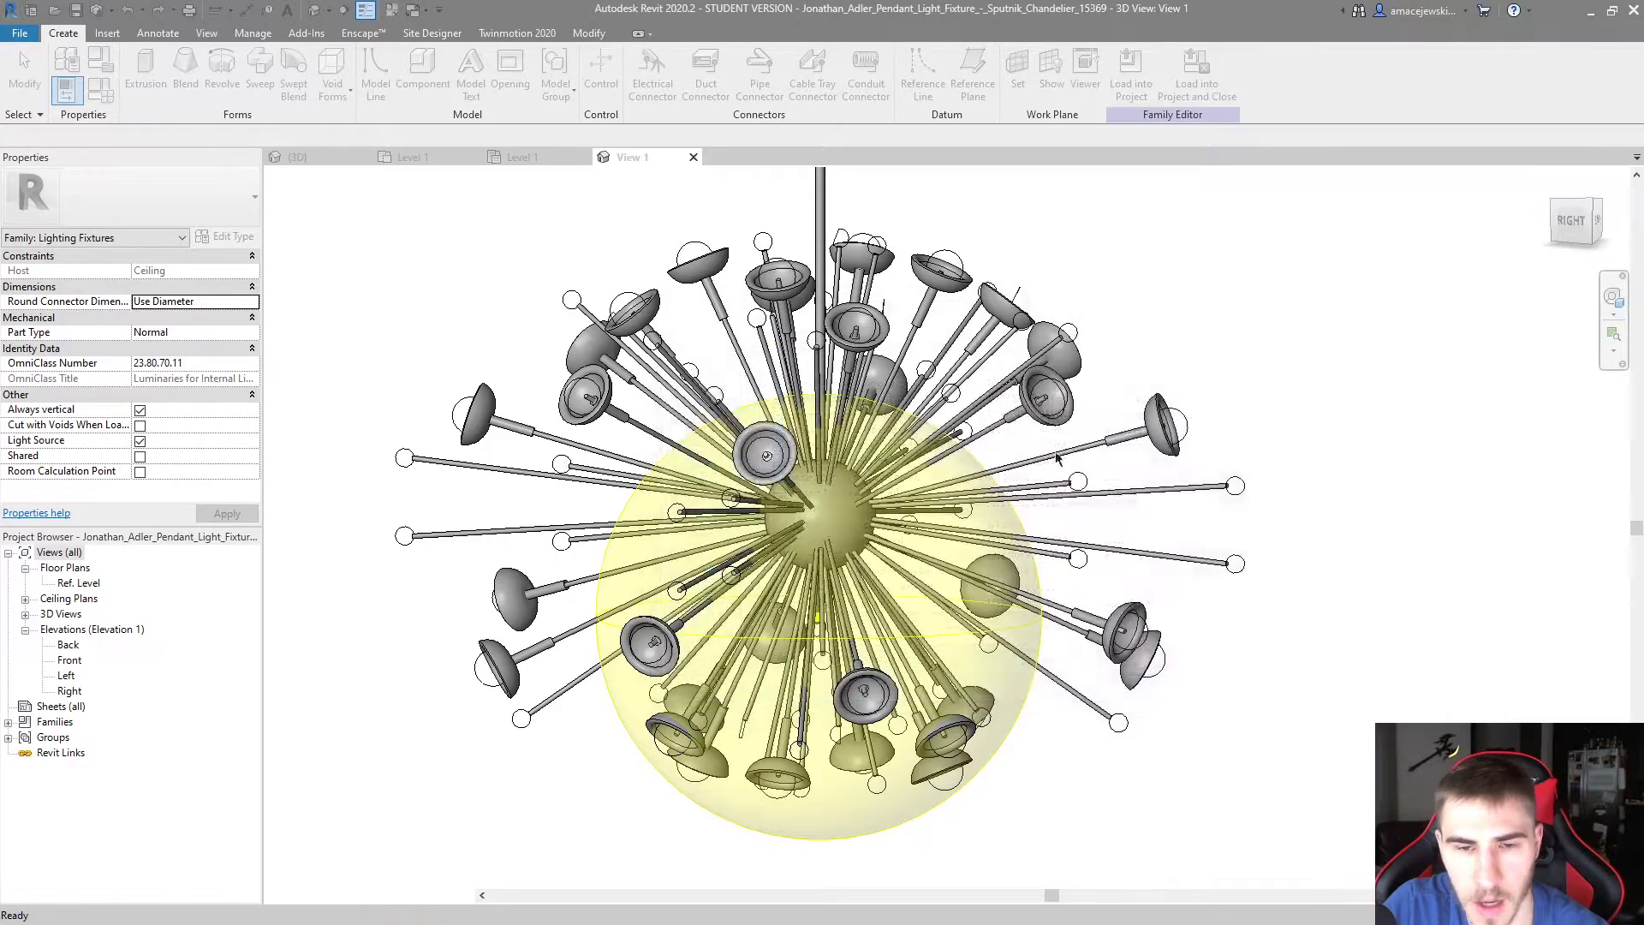
pyautogui.click(221, 80)
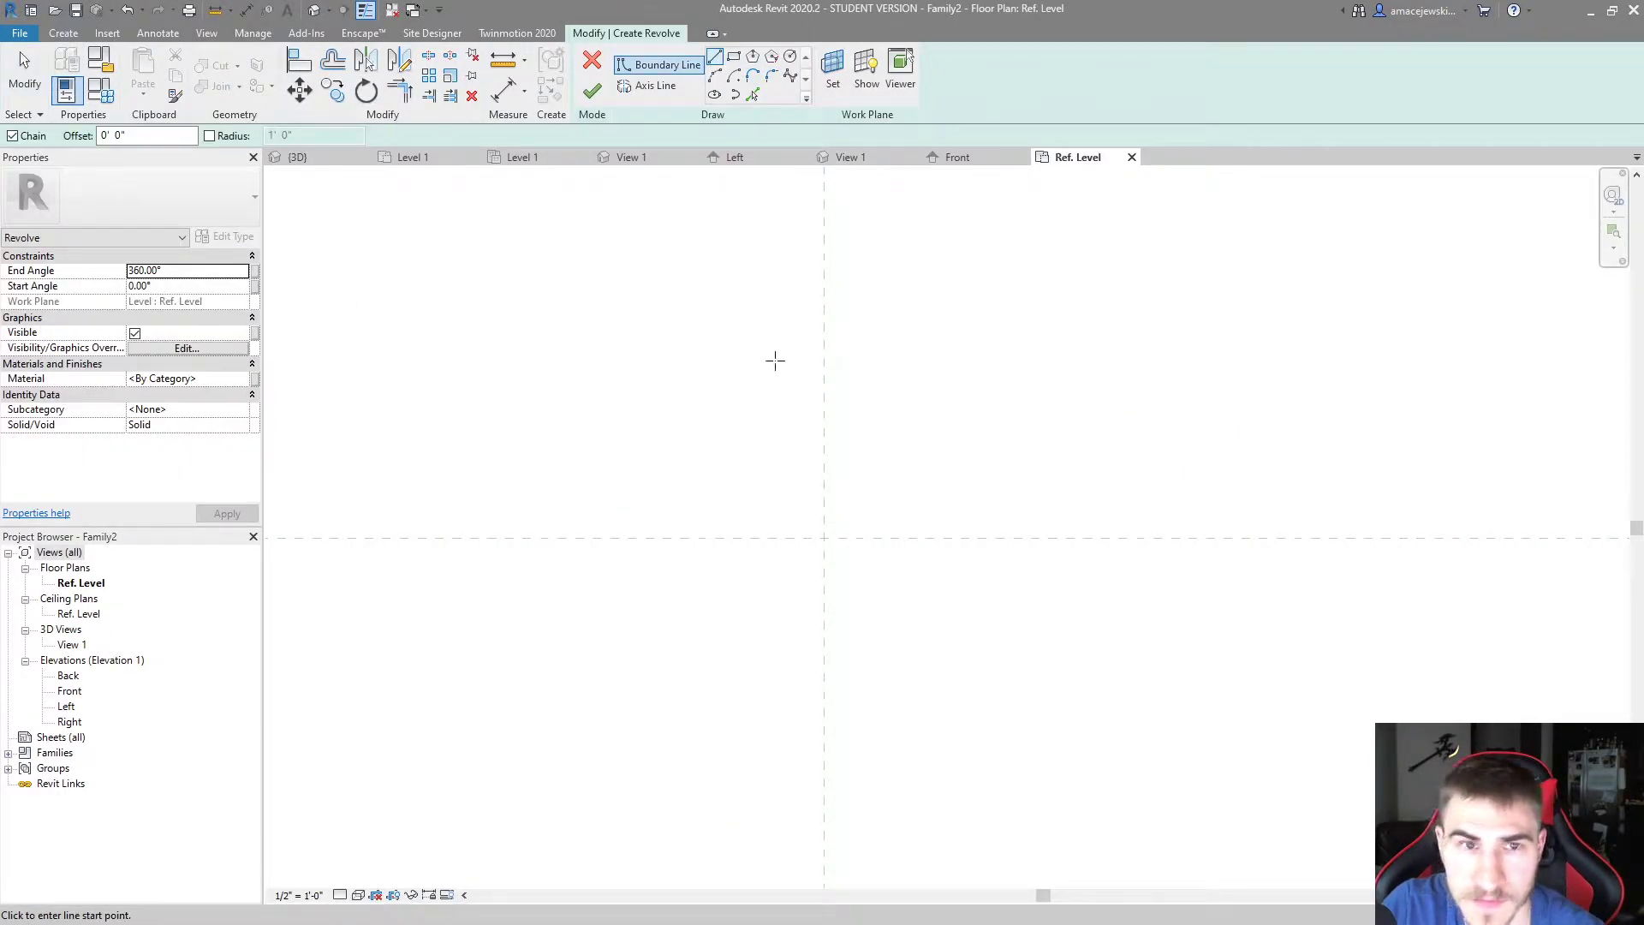
# Sketch a circle centred on the reference planes' intersection
pyautogui.click(789, 55)
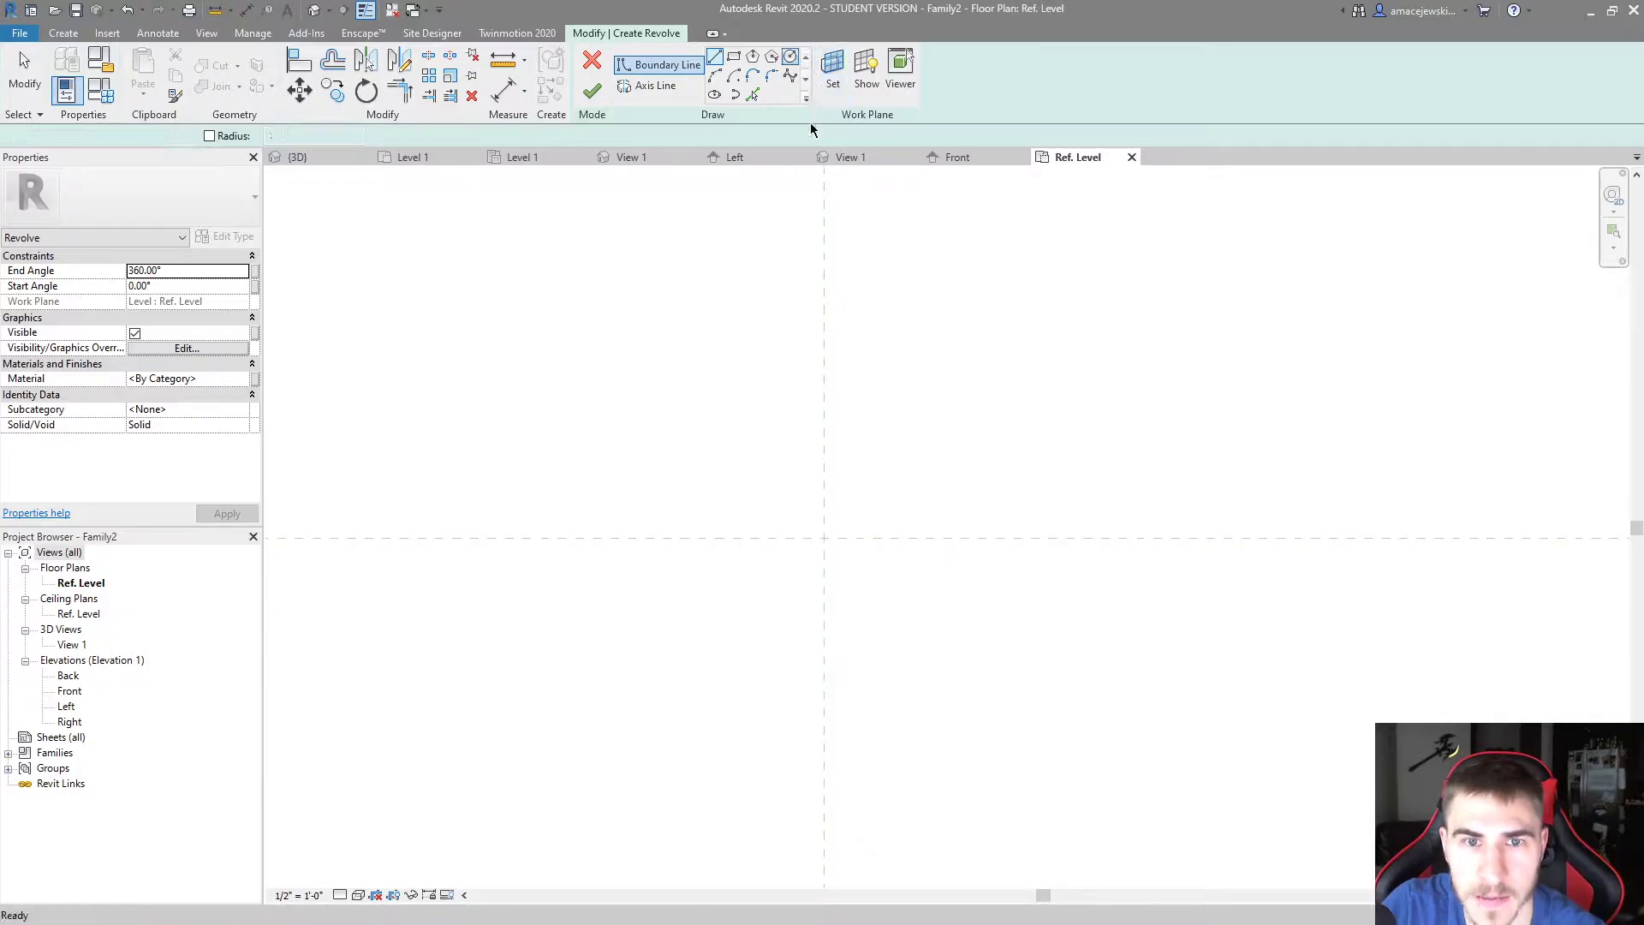
pyautogui.click(823, 534)
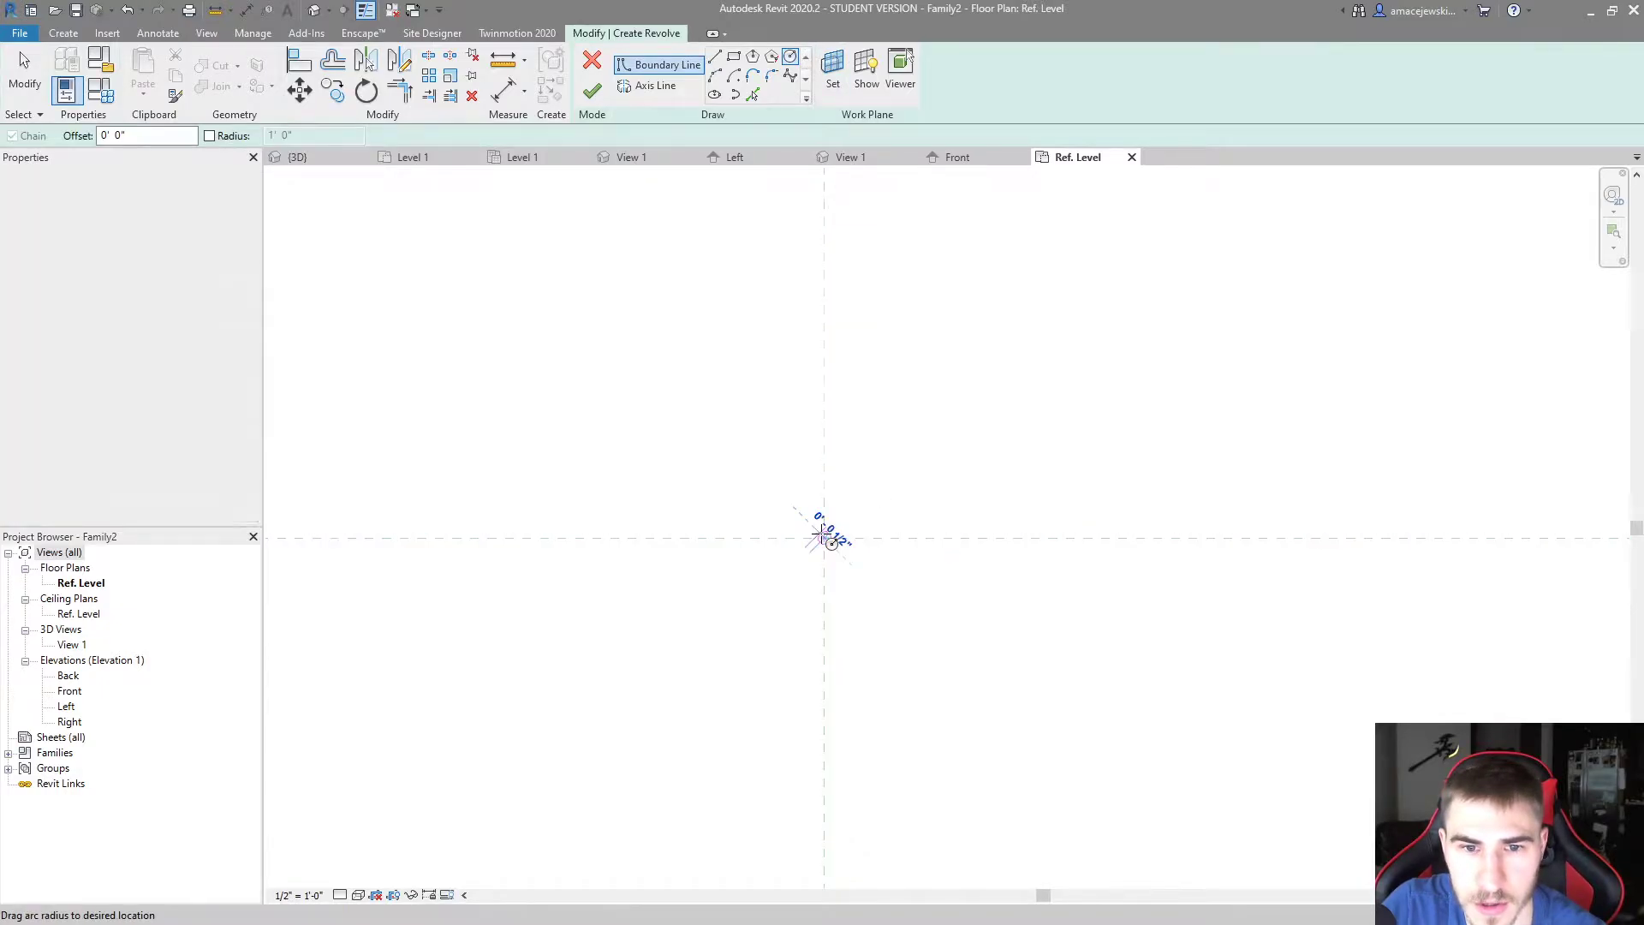
pyautogui.click(867, 540)
pyautogui.press('Escape')
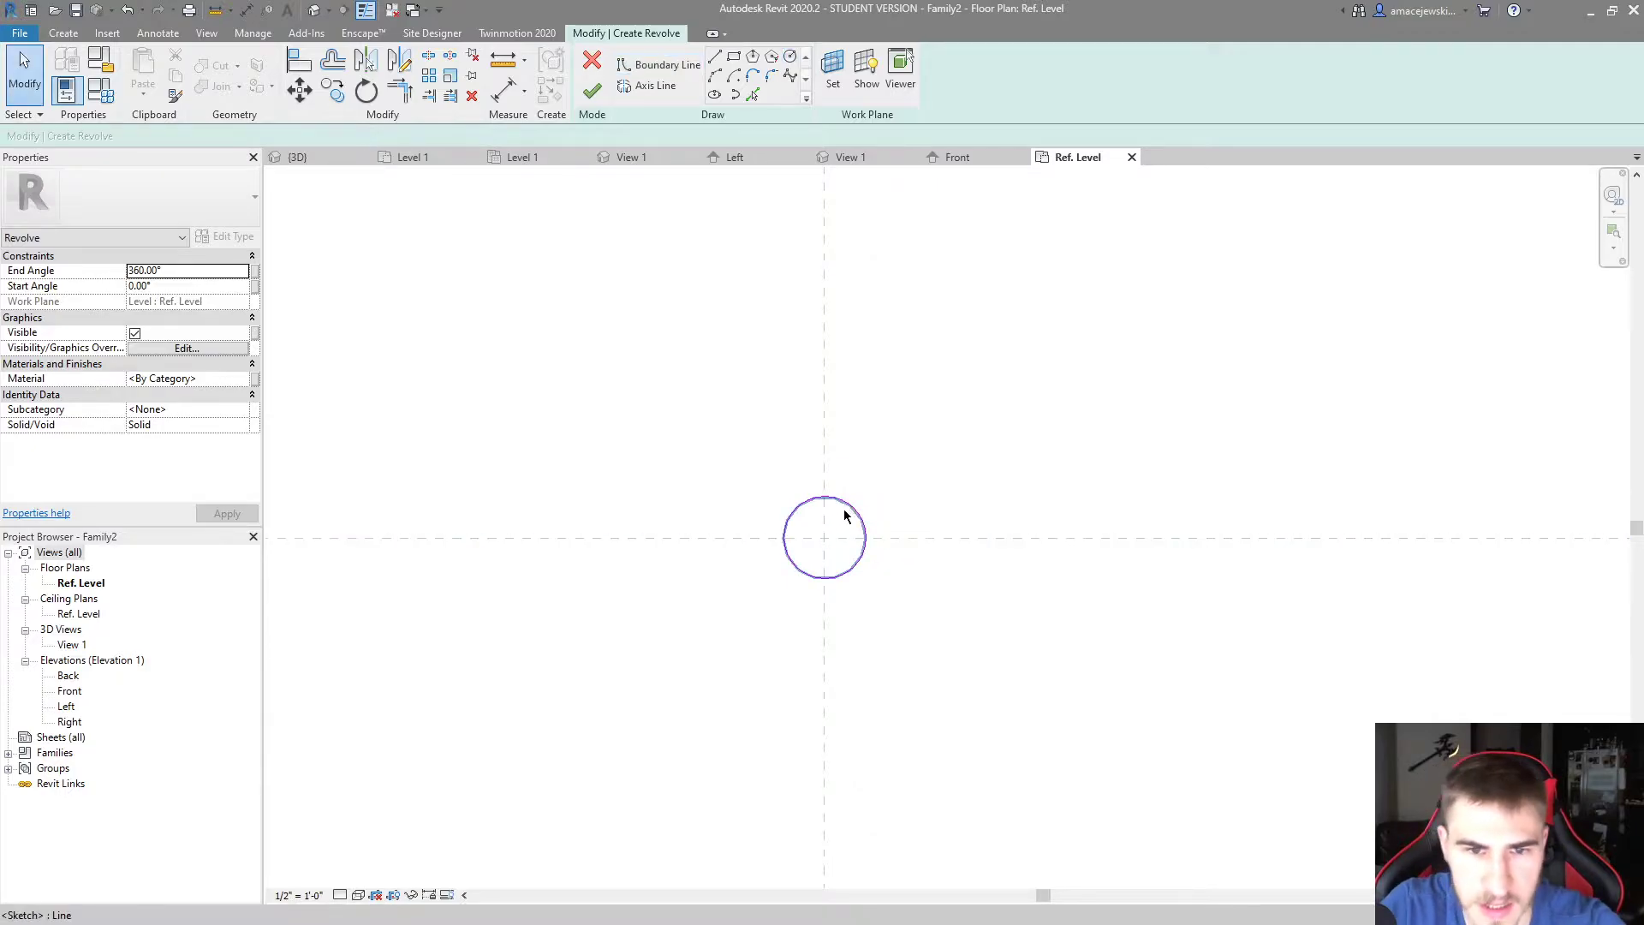
pyautogui.click(844, 515)
pyautogui.press('m')
pyautogui.press('v')
pyautogui.click(825, 579)
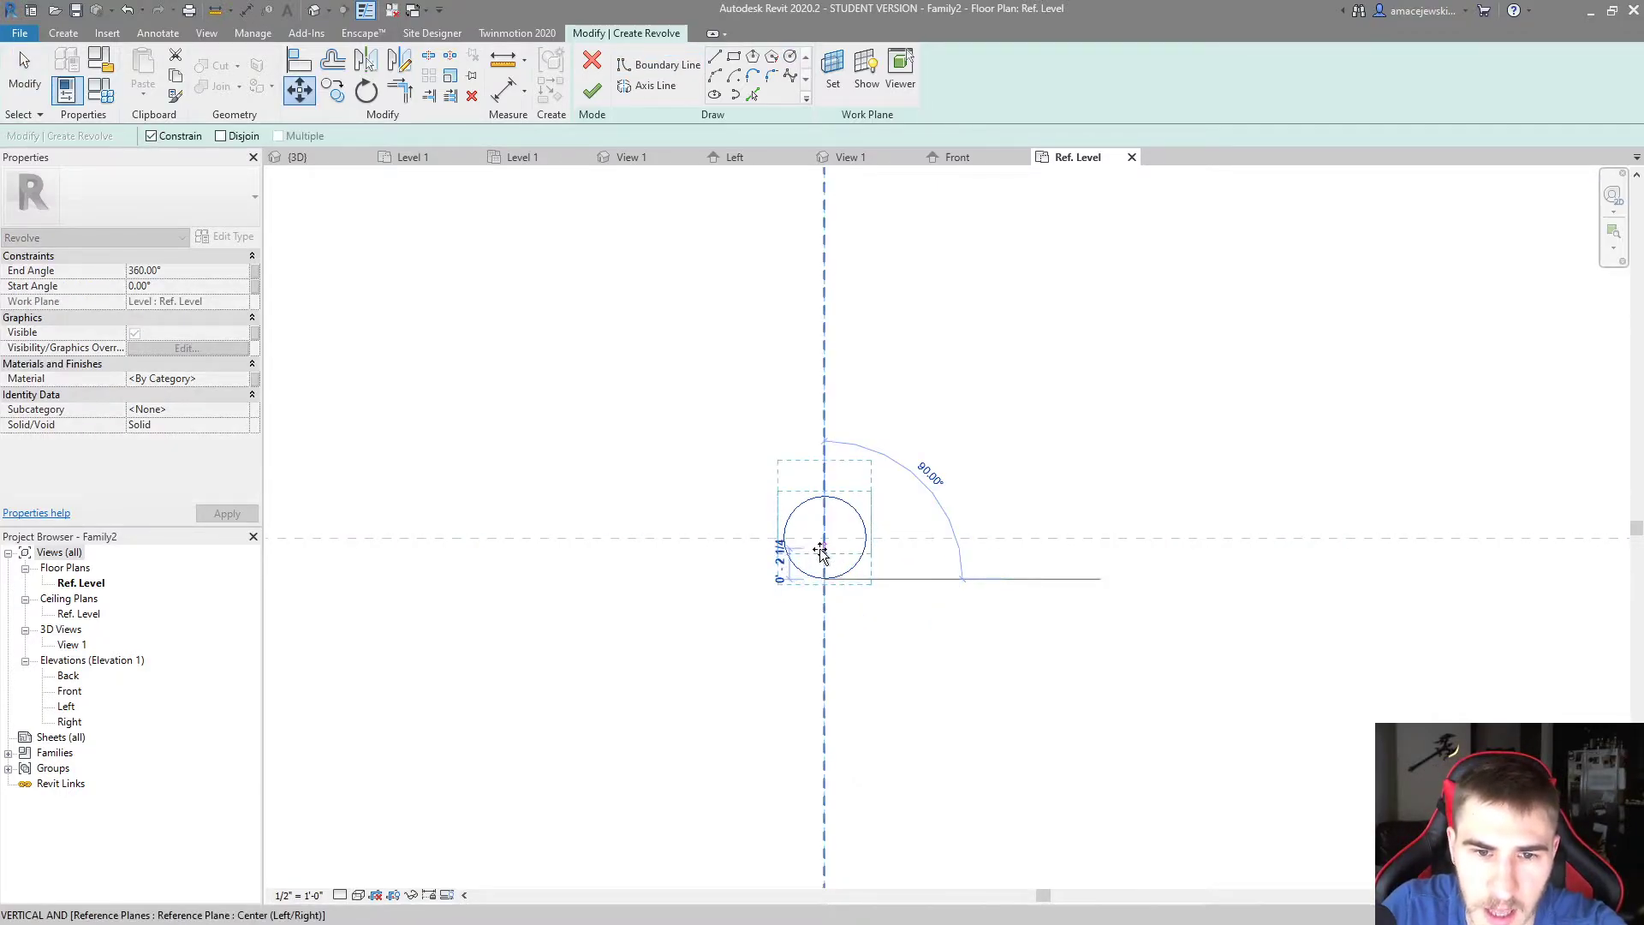
pyautogui.click(825, 538)
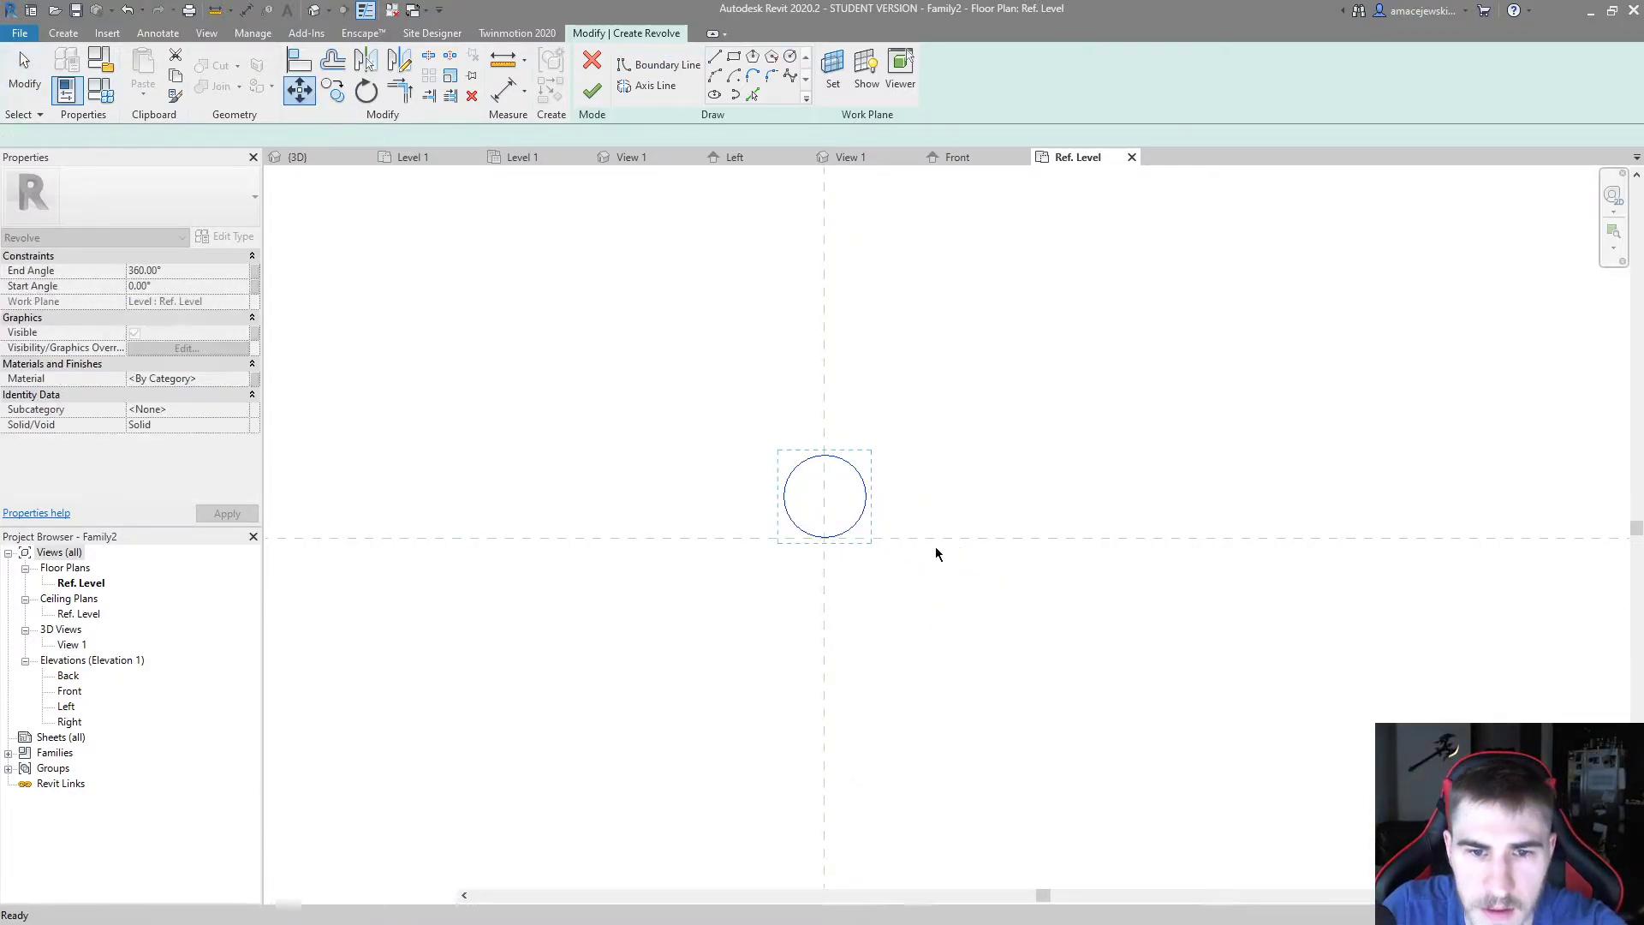
pyautogui.hotkey('ctrl', 'z')
# Label the circle's radius dimension with a new instance parameter named Radius
pyautogui.click(866, 531)
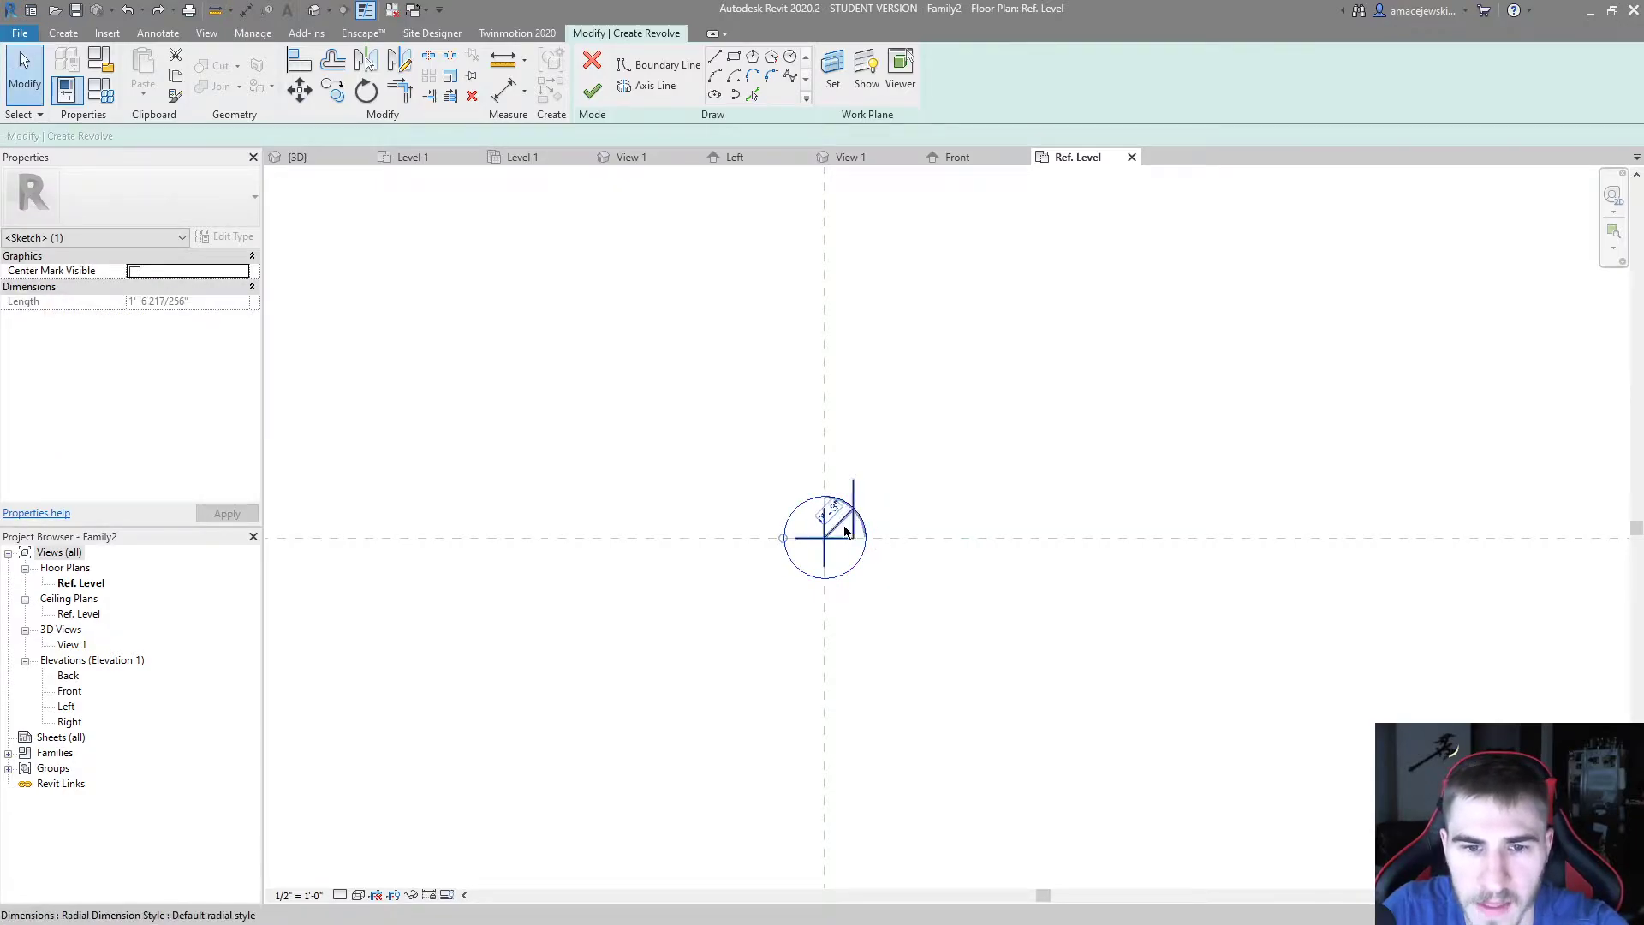
pyautogui.click(844, 531)
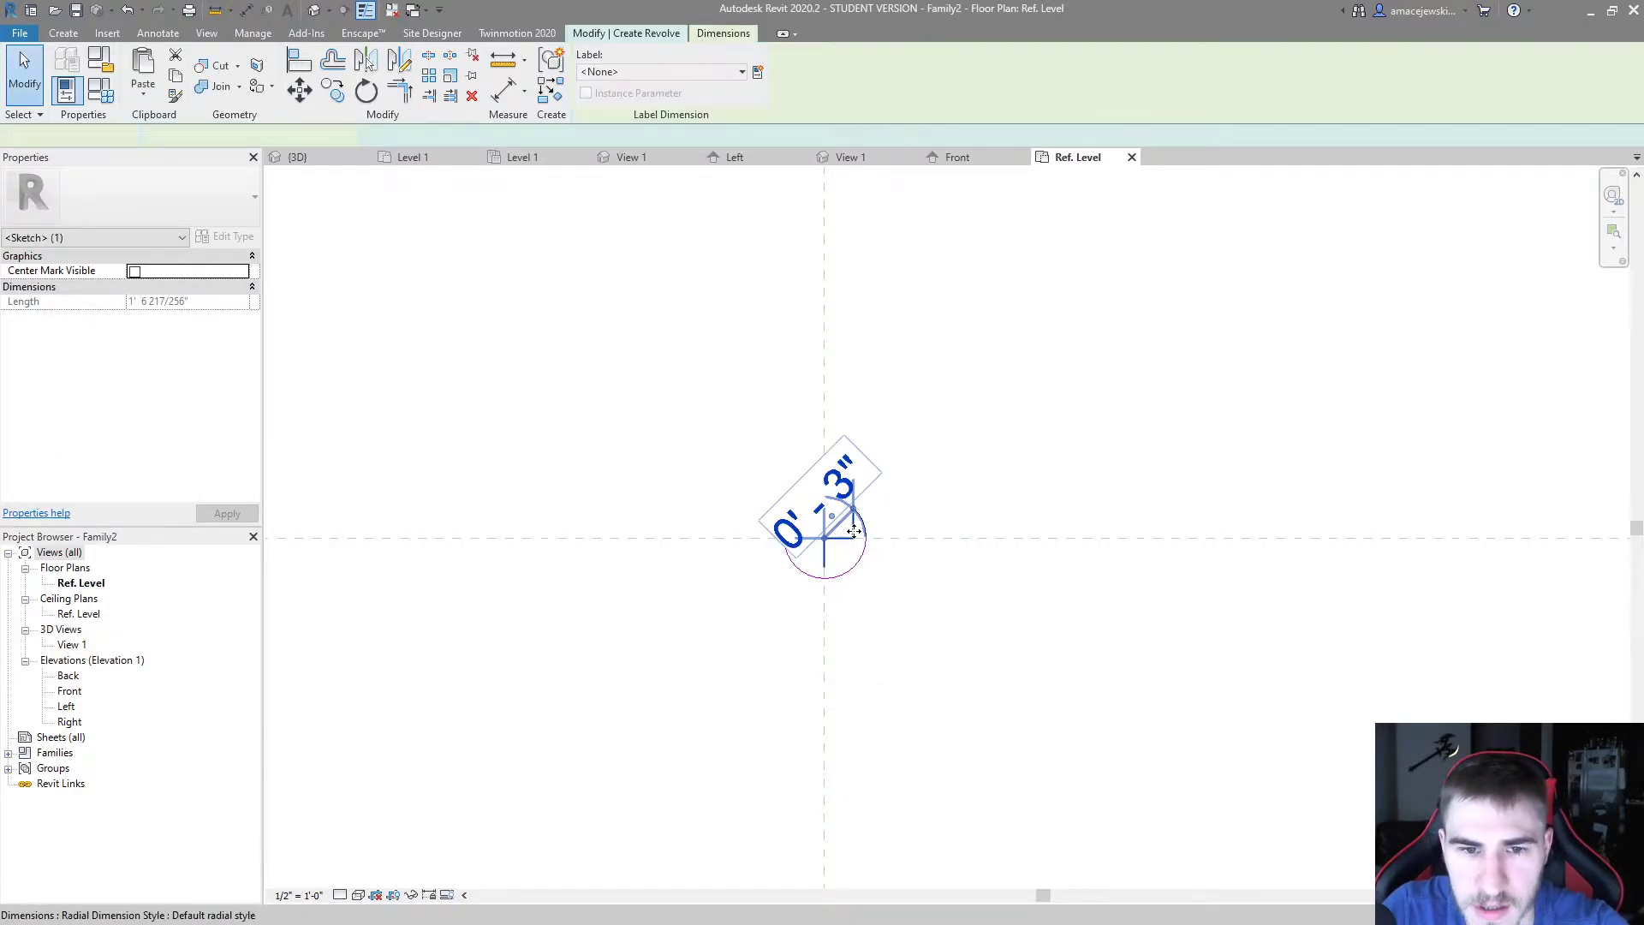
pyautogui.click(758, 73)
pyautogui.click(910, 582)
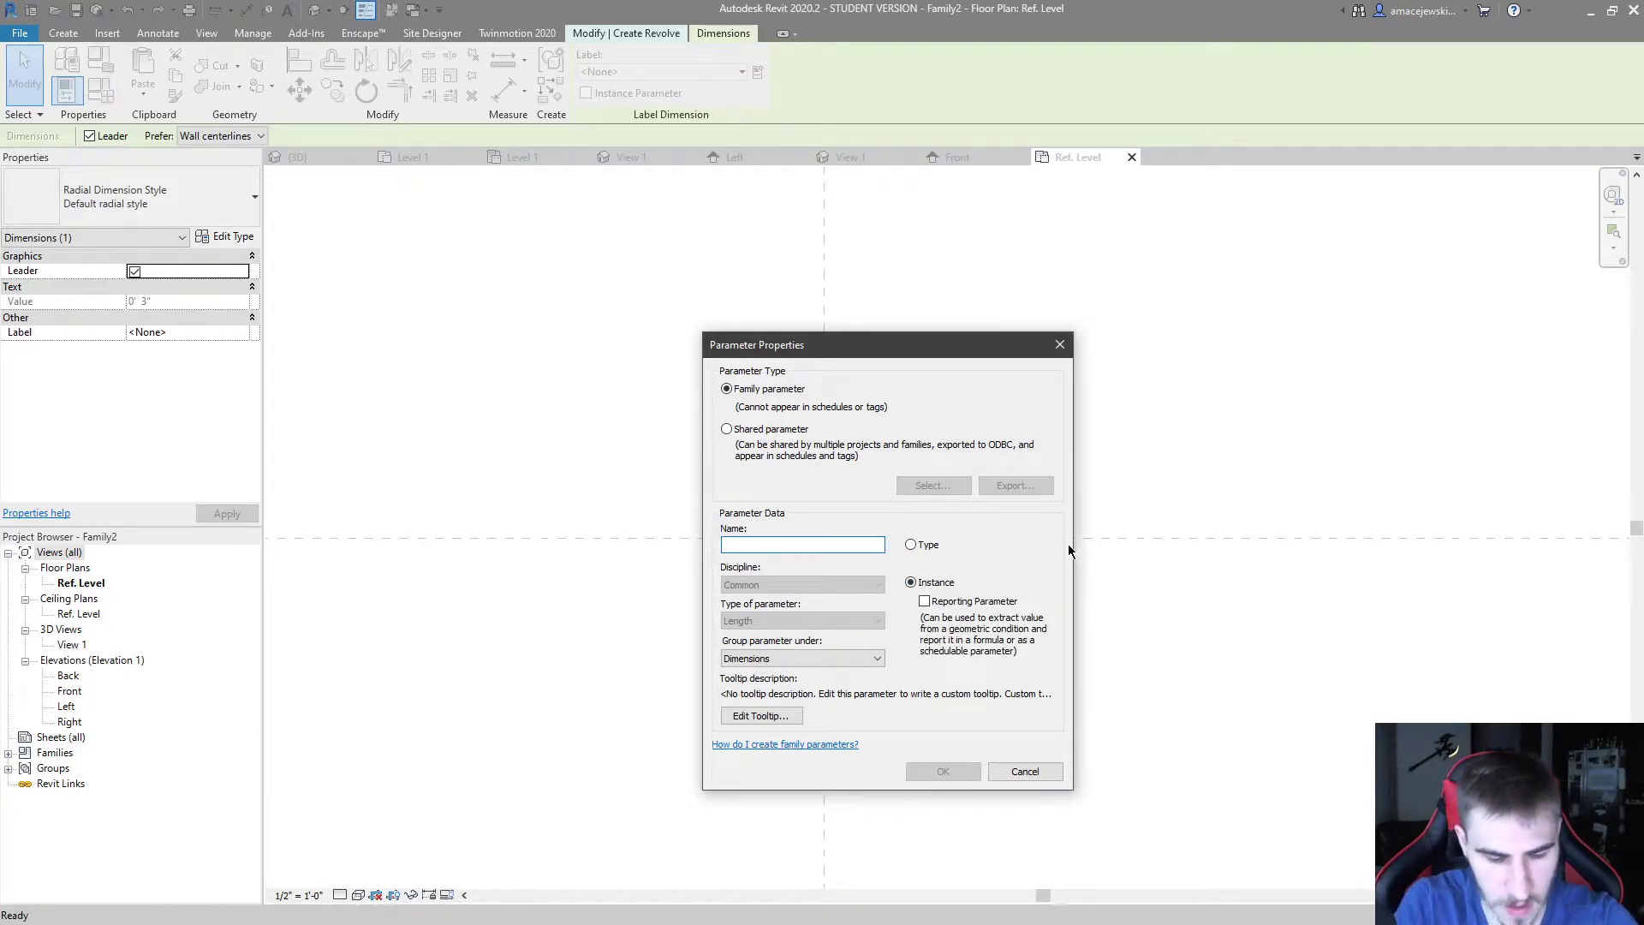
pyautogui.write('r')
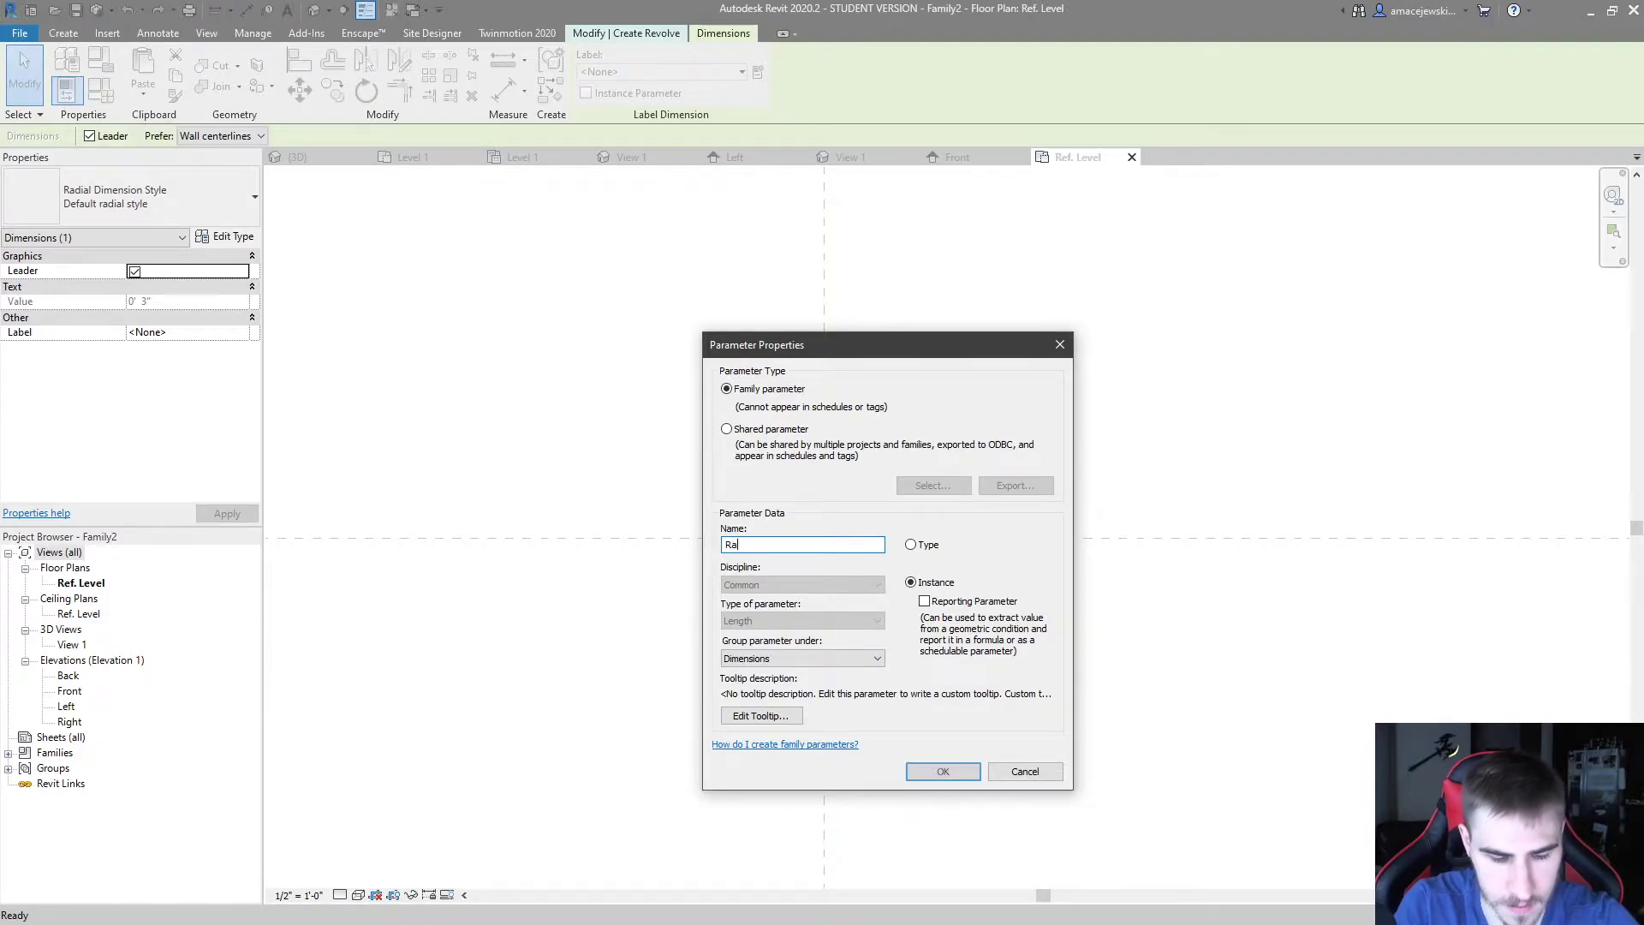
pyautogui.press('Return')
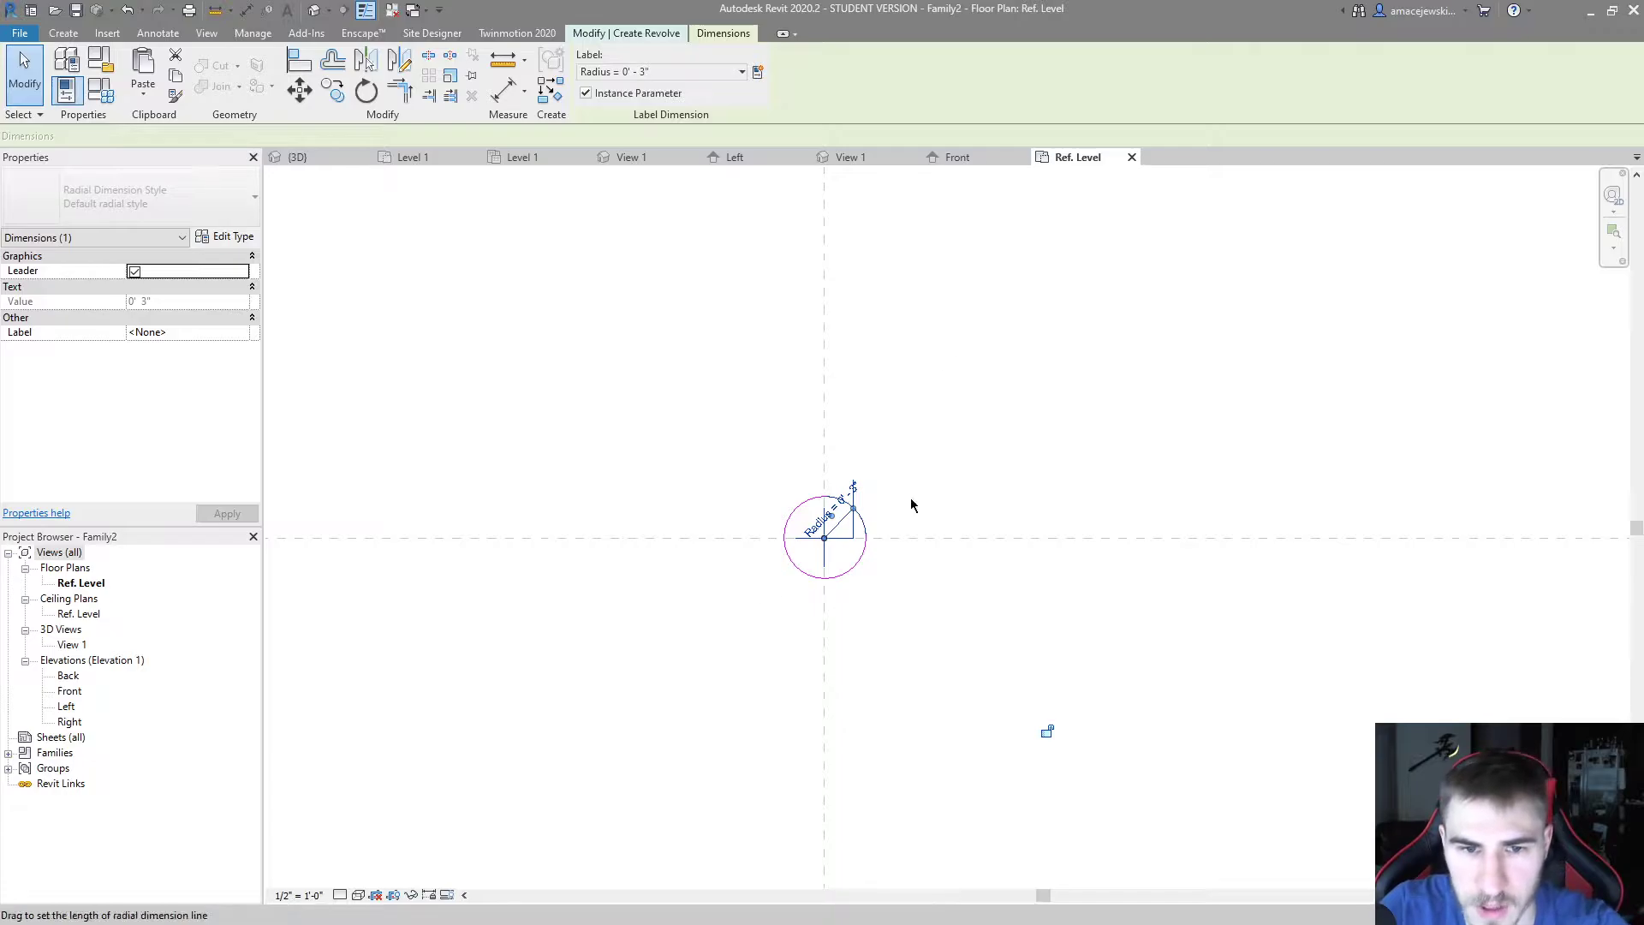
pyautogui.press('Escape')
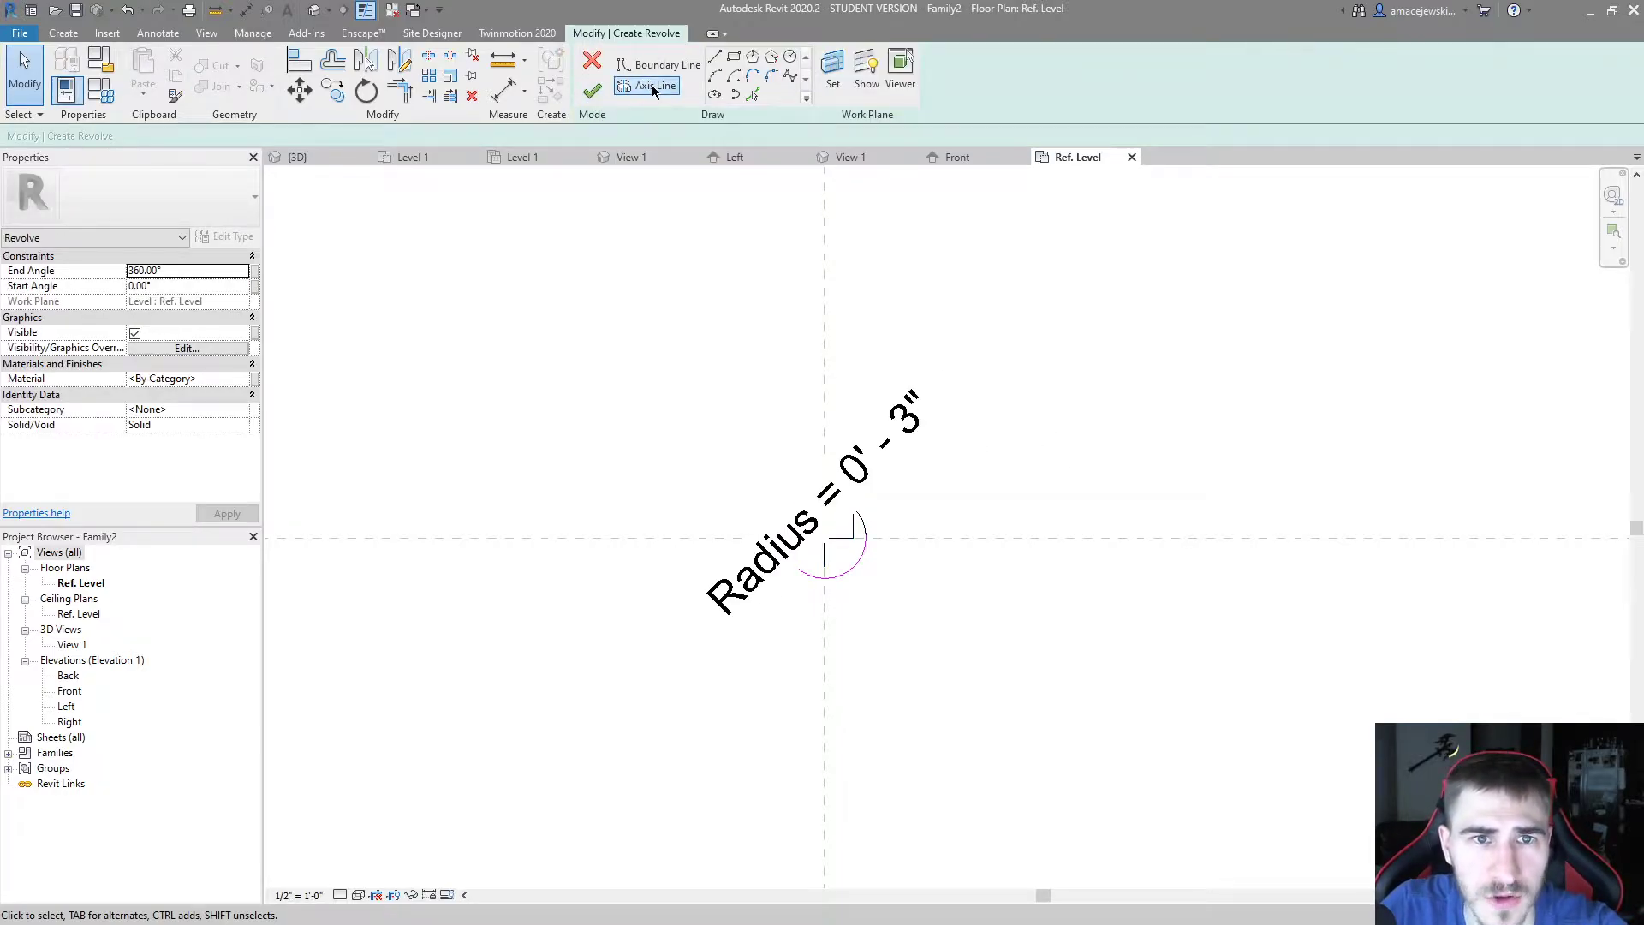
# Begin the revolve axis at the planes' intersection and add a straight profile line
pyautogui.click(653, 86)
pyautogui.click(824, 538)
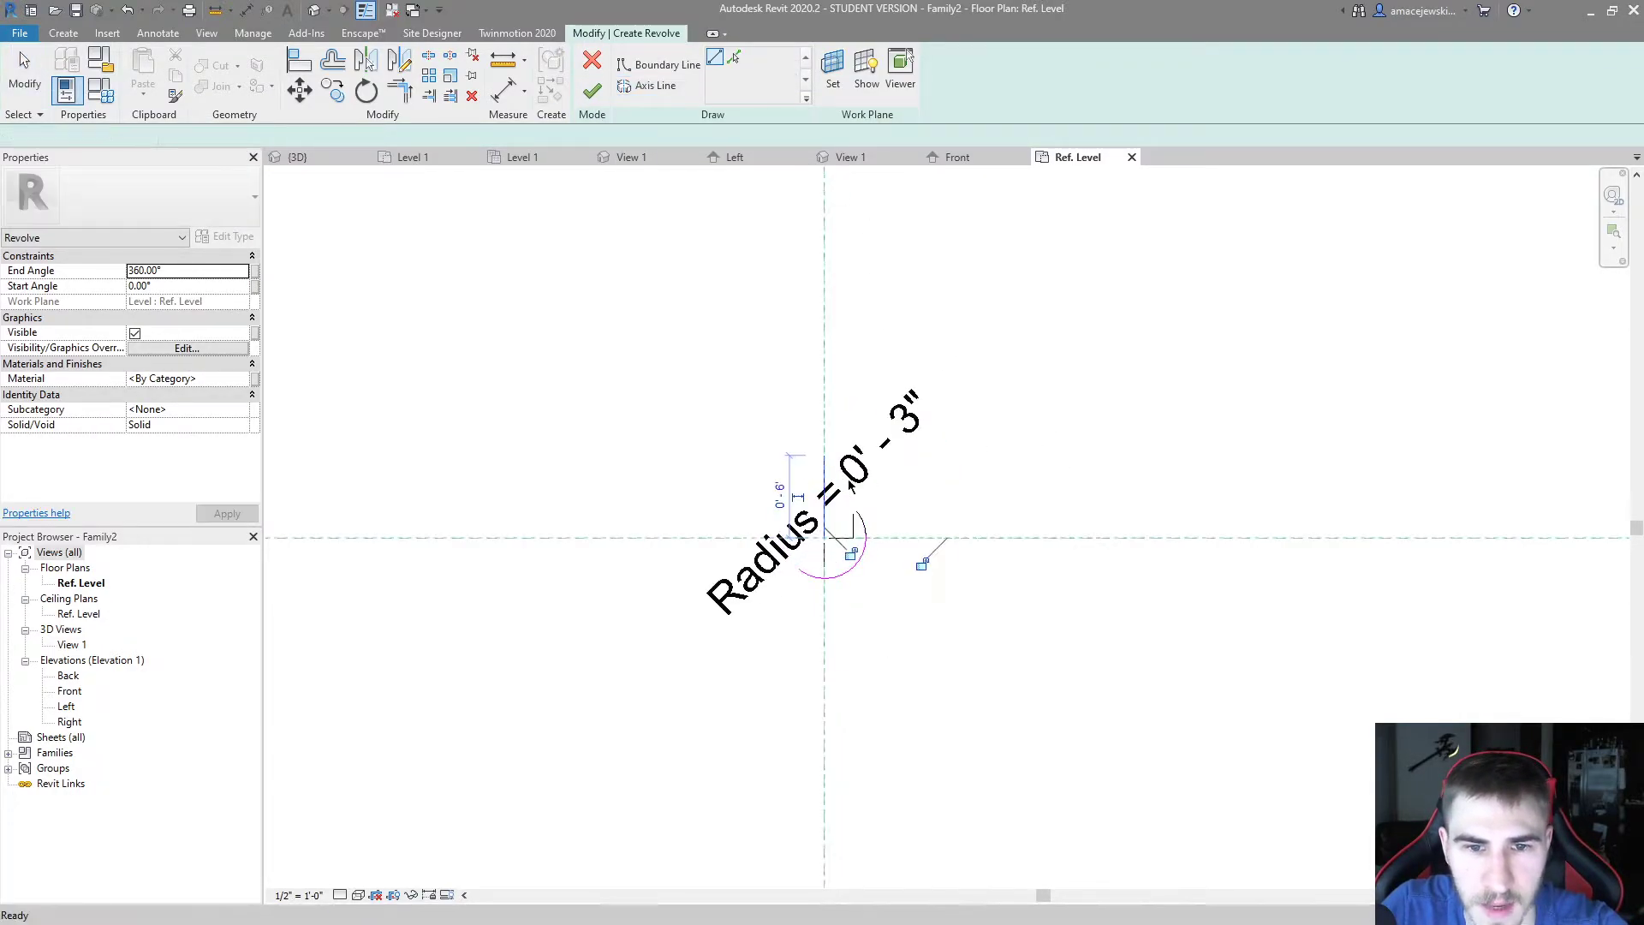
pyautogui.press('Escape')
pyautogui.click(863, 554)
pyautogui.scroll(3, 826, 544)
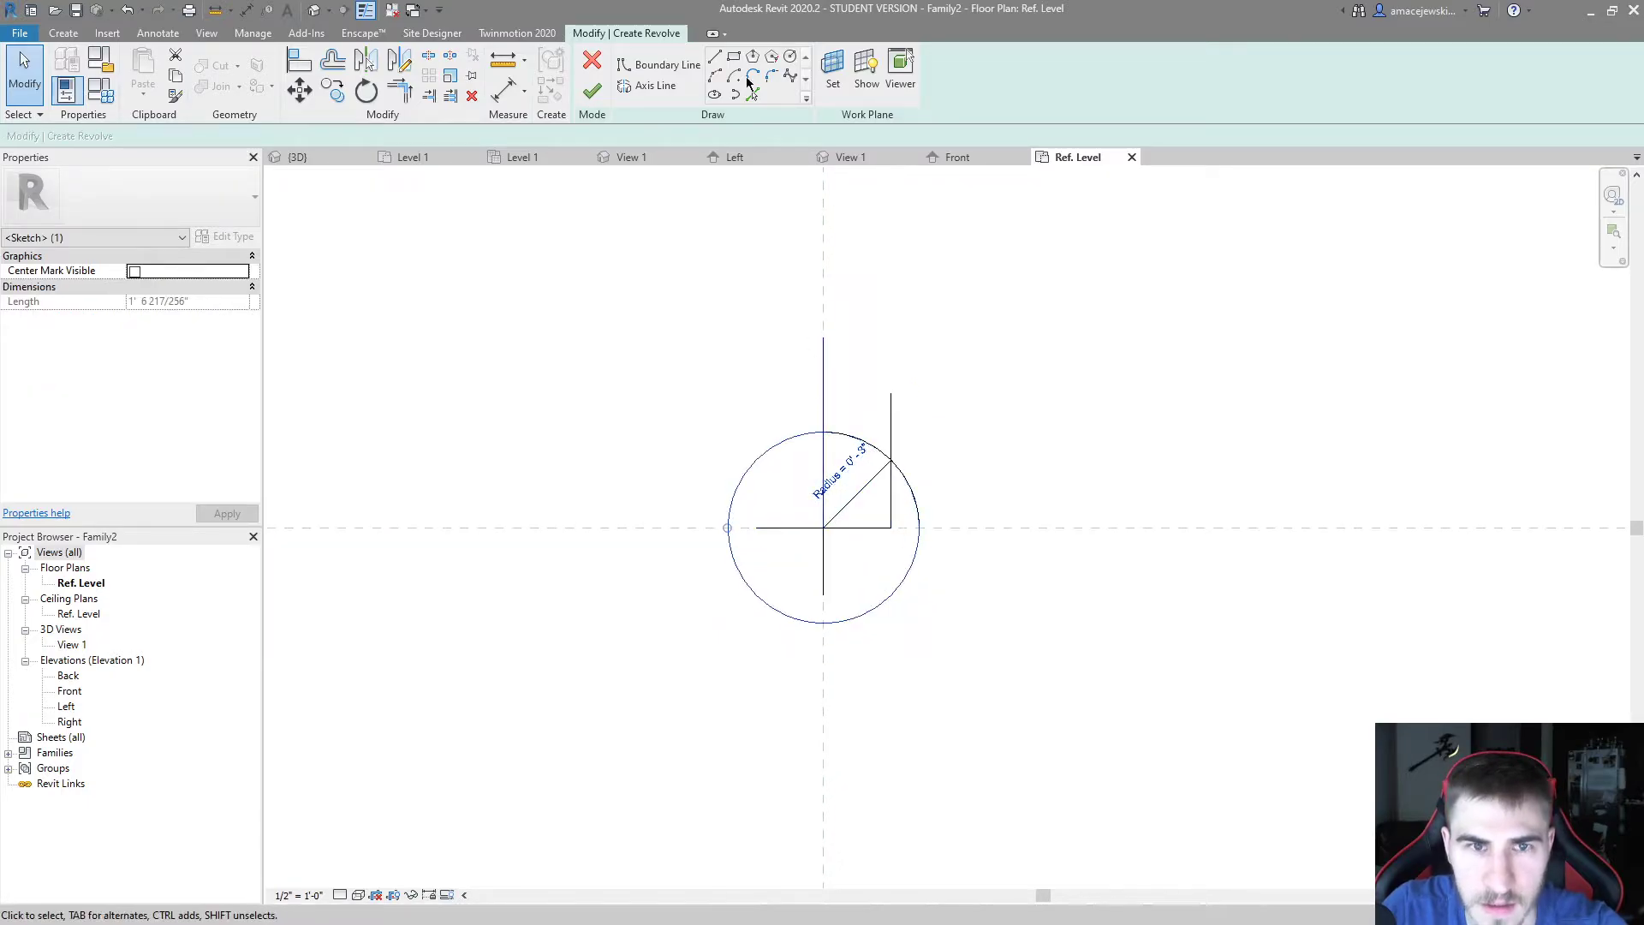
pyautogui.click(716, 56)
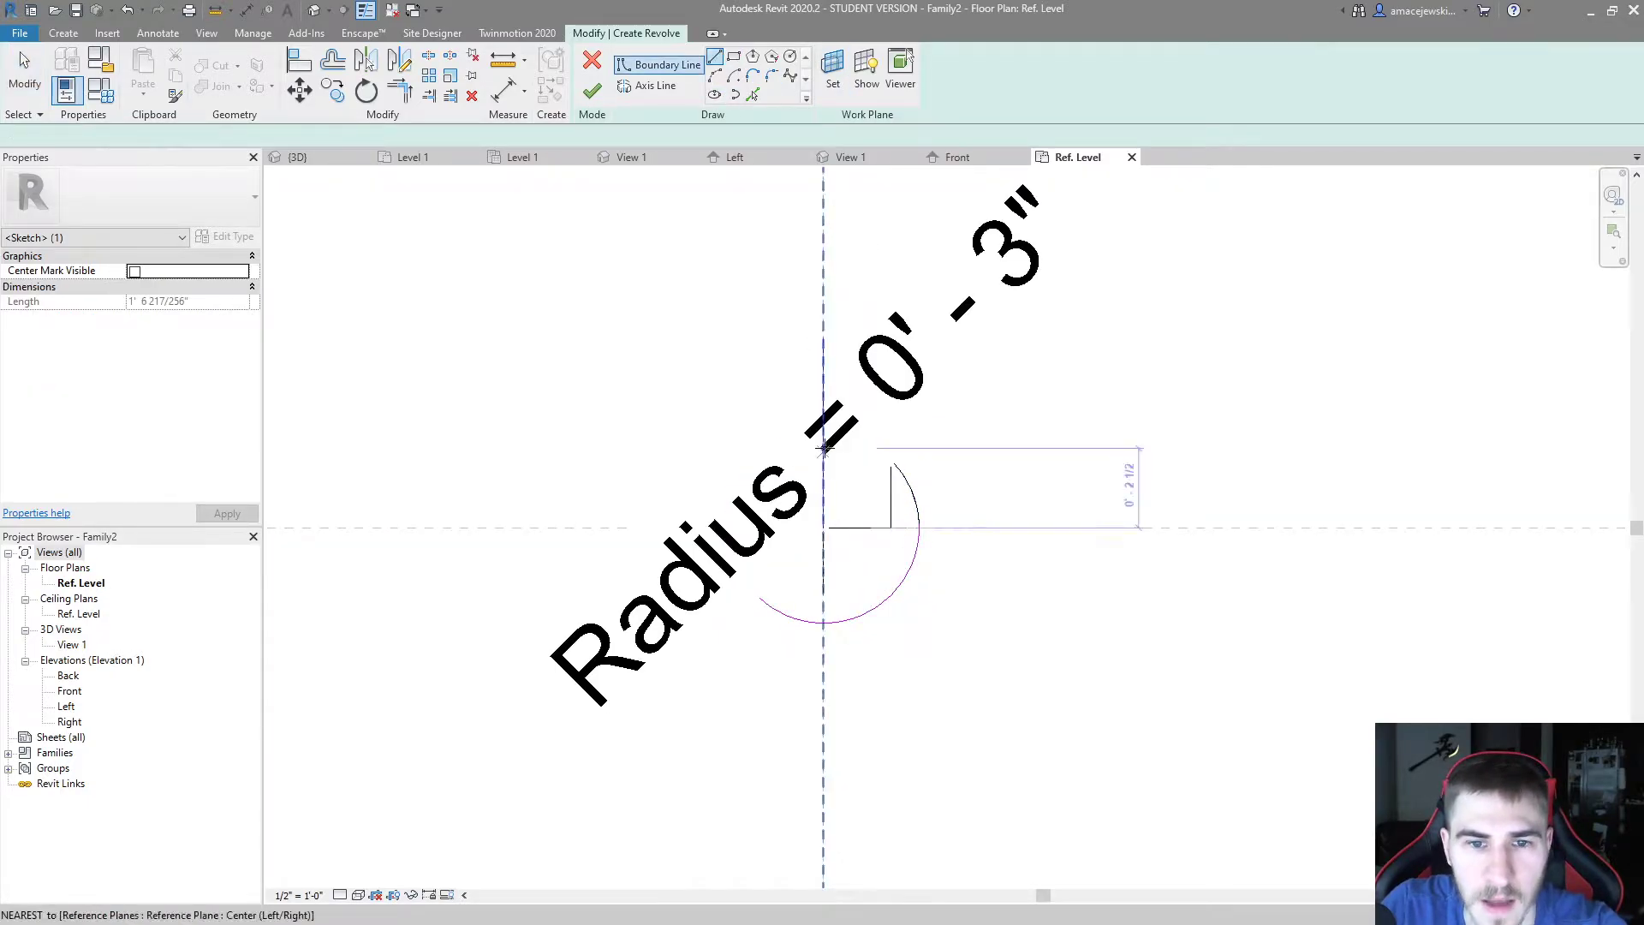
# Trim the circle against the vertical line into a half-circle profile and move the Radius dimension aside
pyautogui.press('Escape')
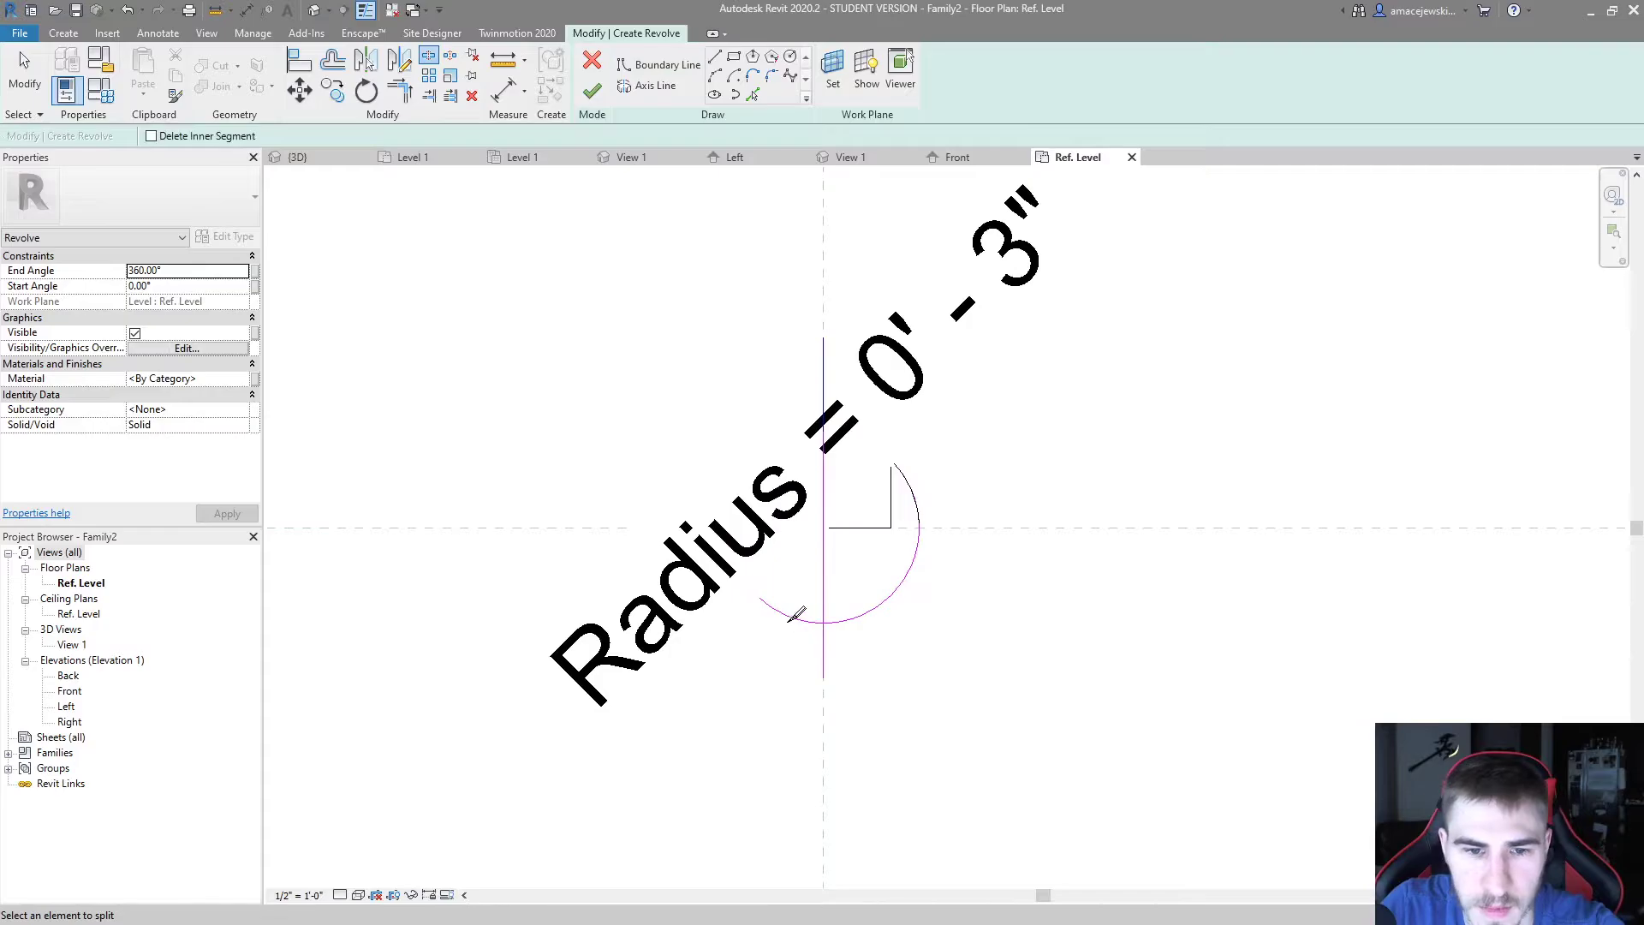
pyautogui.press('t')
pyautogui.press('r')
pyautogui.click(843, 625)
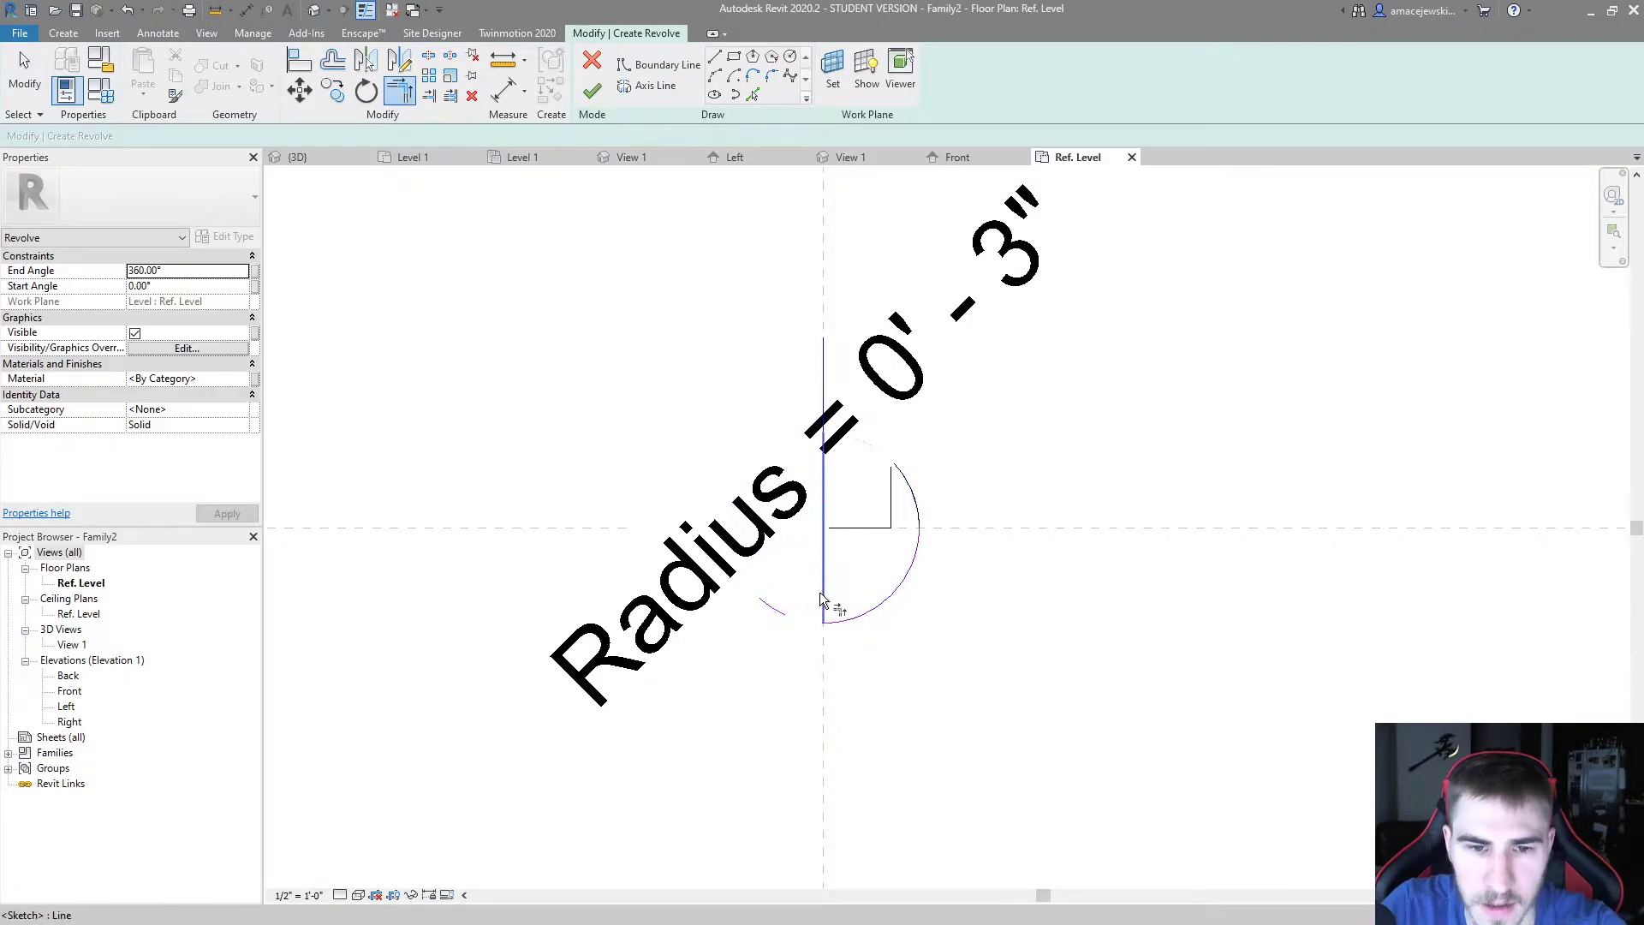
pyautogui.click(820, 592)
pyautogui.click(866, 443)
pyautogui.click(821, 470)
pyautogui.press('Escape')
pyautogui.scroll(-2, 918, 656)
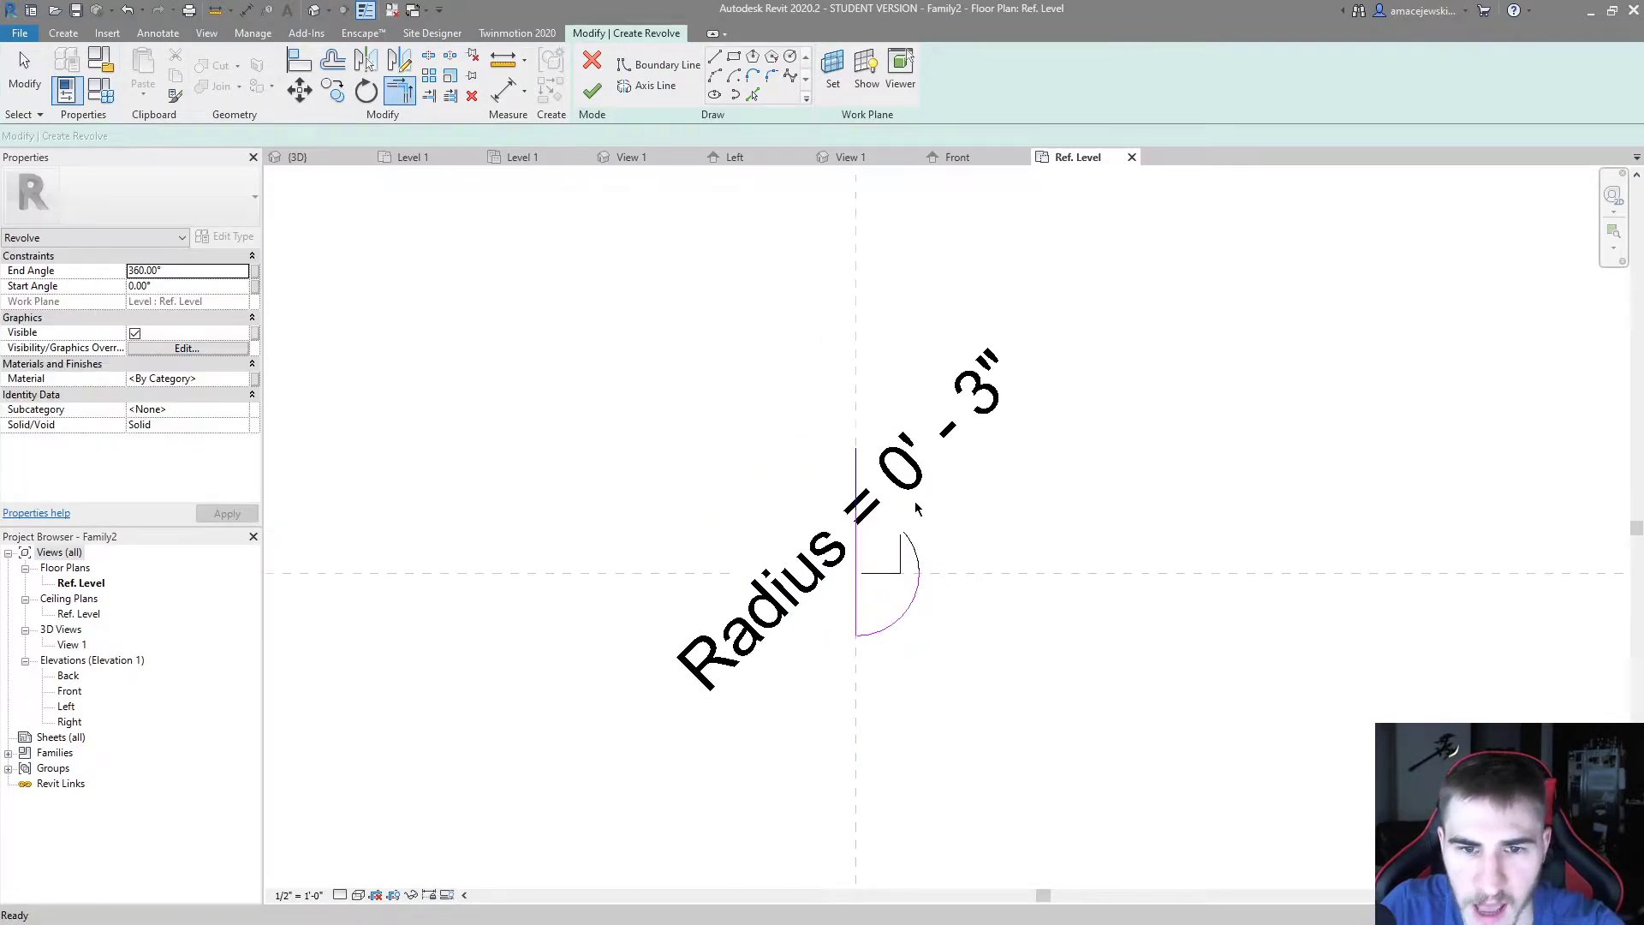
pyautogui.moveTo(893, 476); pyautogui.dragTo(936, 641)
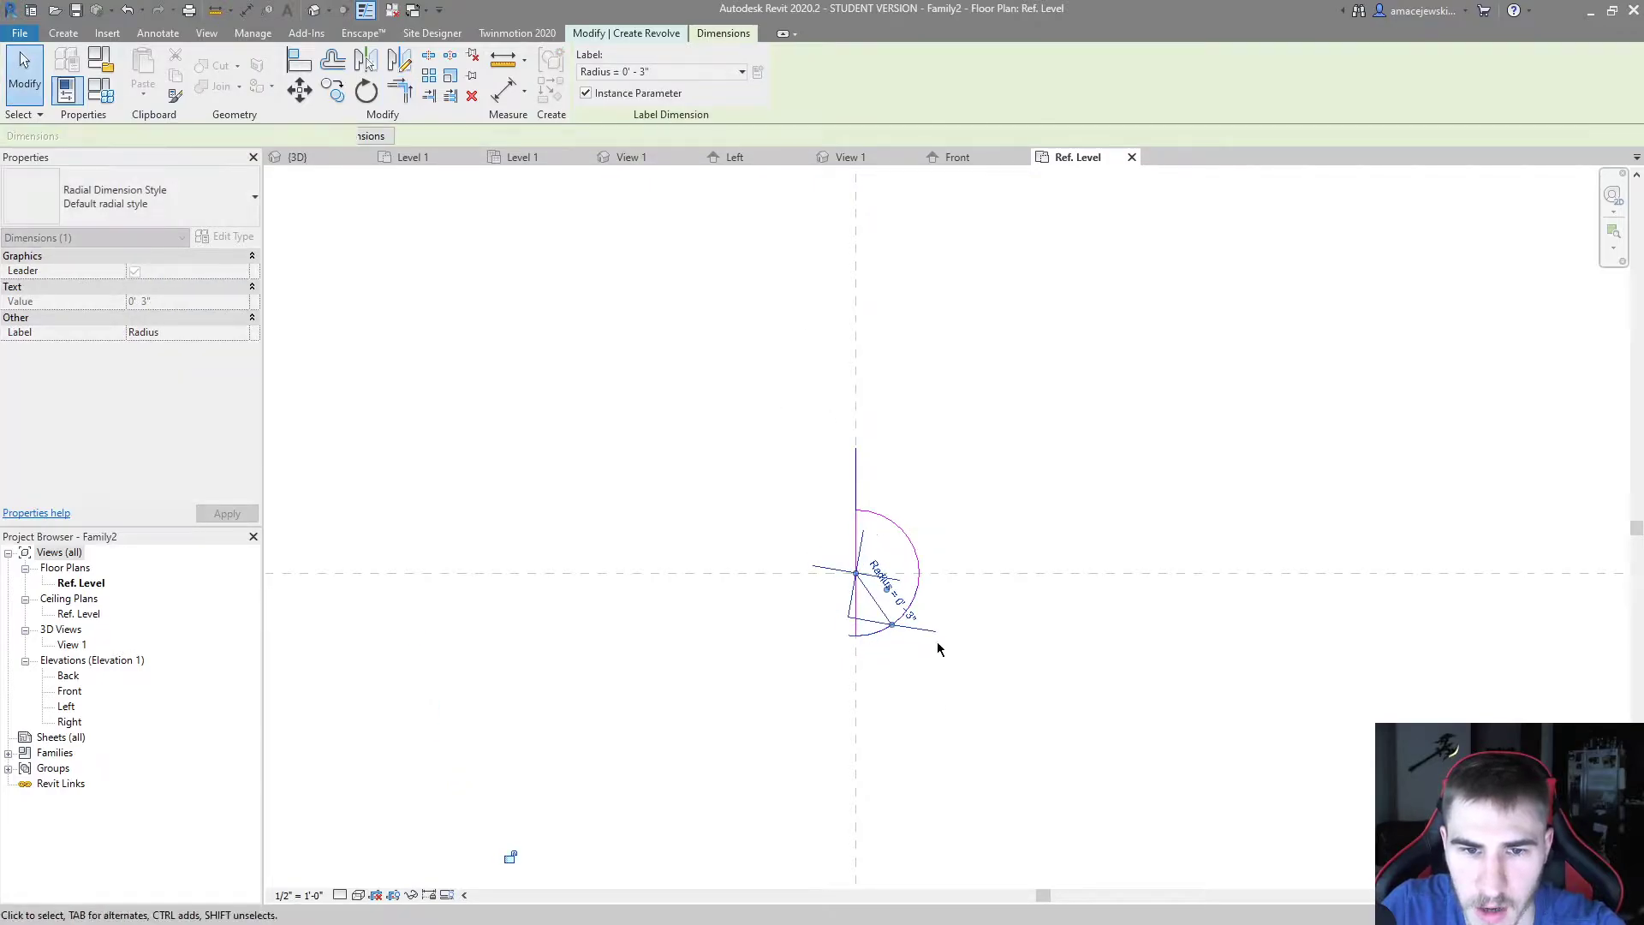
# Finish the revolve, producing a 0' - 3" radius sphere
pyautogui.click(555, 198)
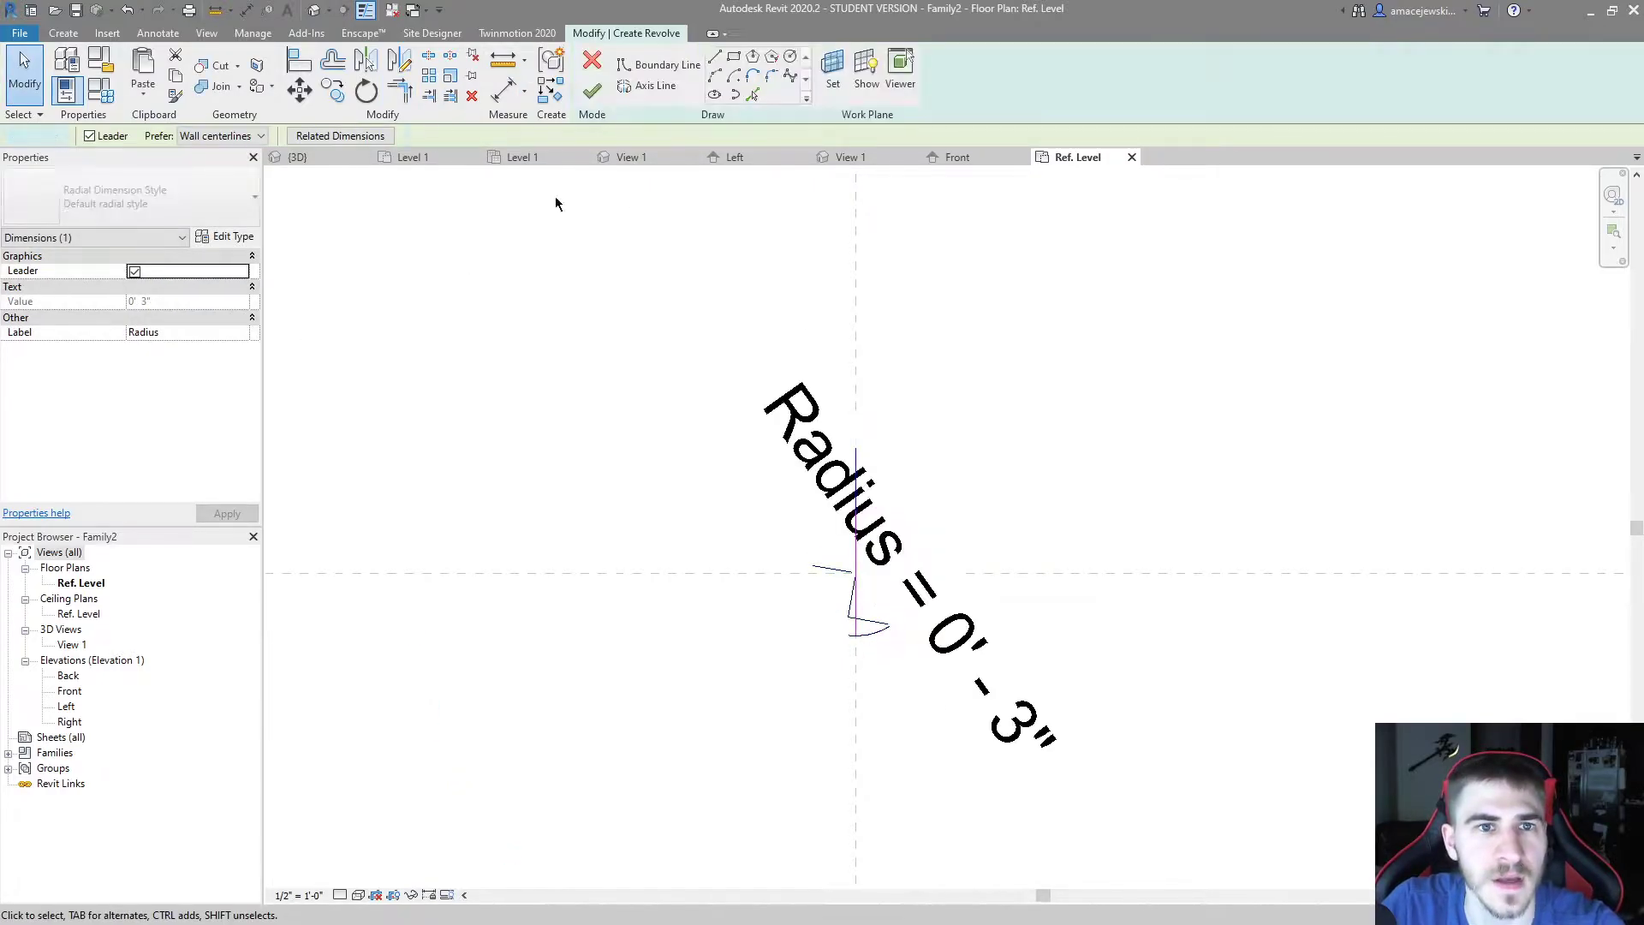
pyautogui.click(587, 93)
pyautogui.click(1026, 459)
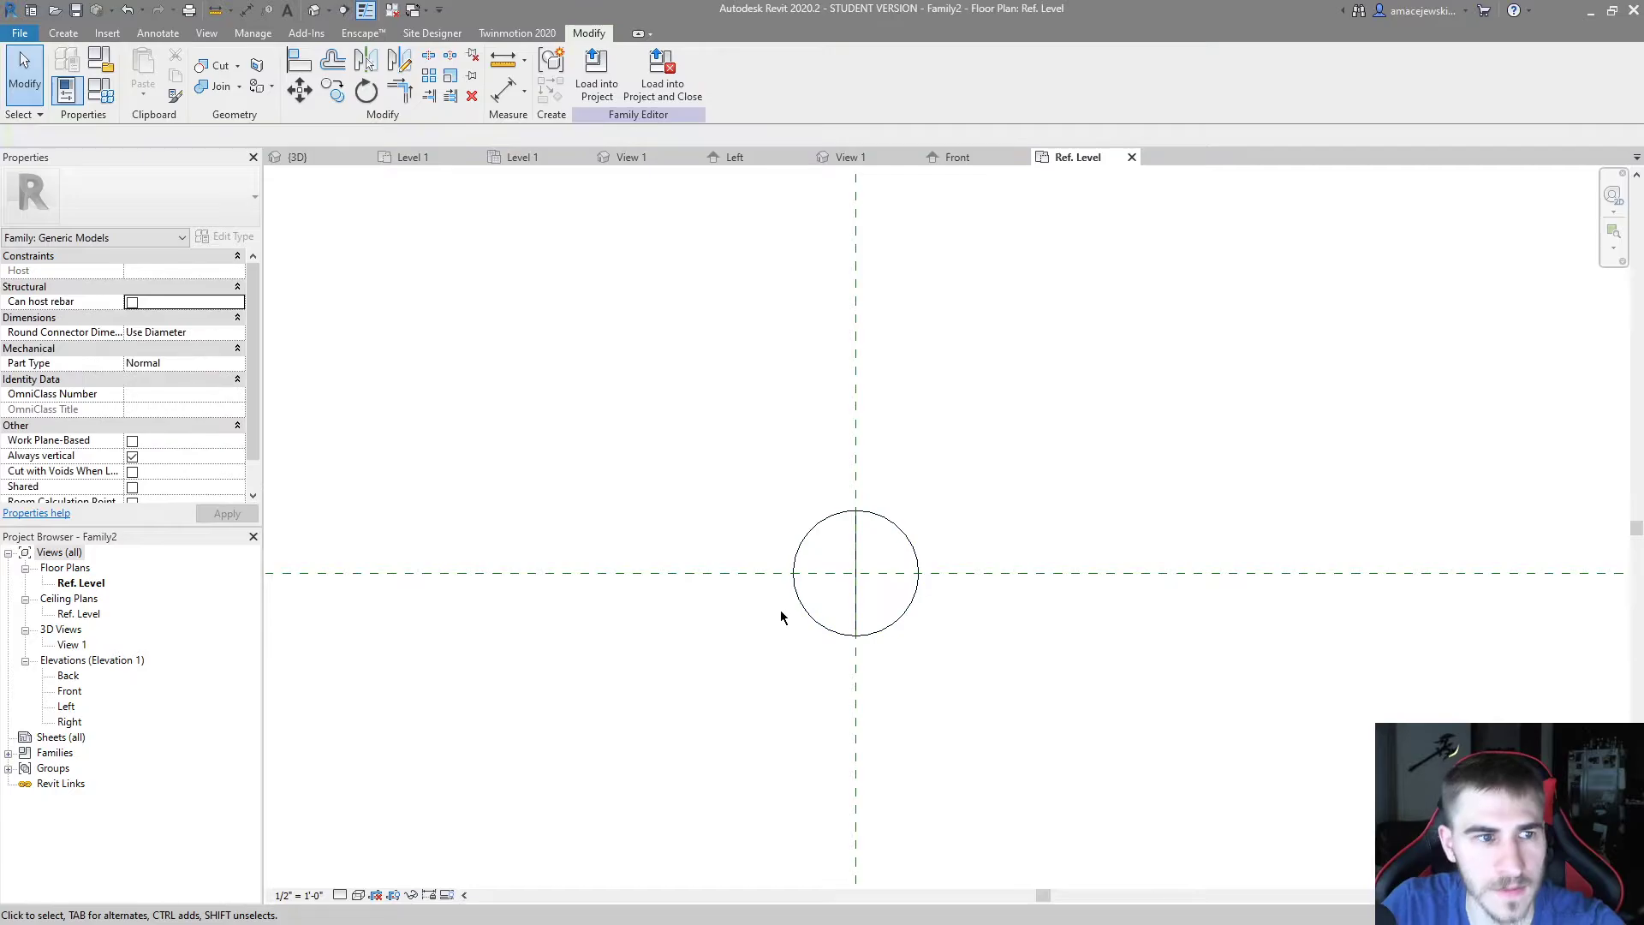
pyautogui.scroll(-1, 174, 419)
# Associate the sphere revolve's Material with a new family parameter named 'Light Bulb'
pyautogui.click(844, 593)
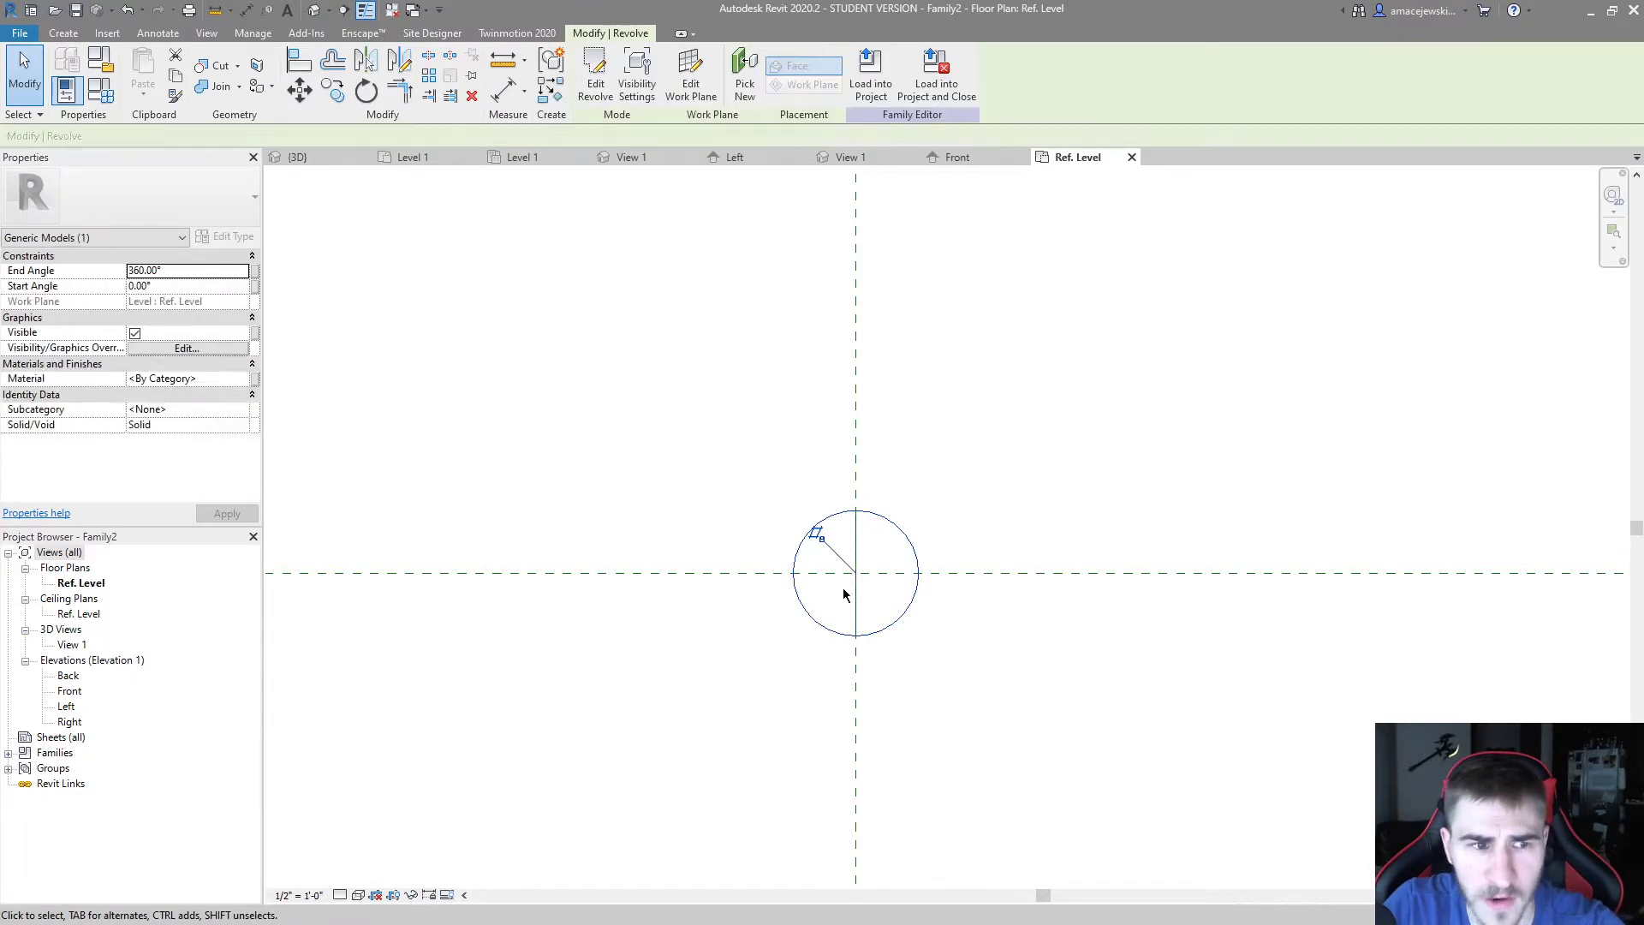
pyautogui.click(254, 378)
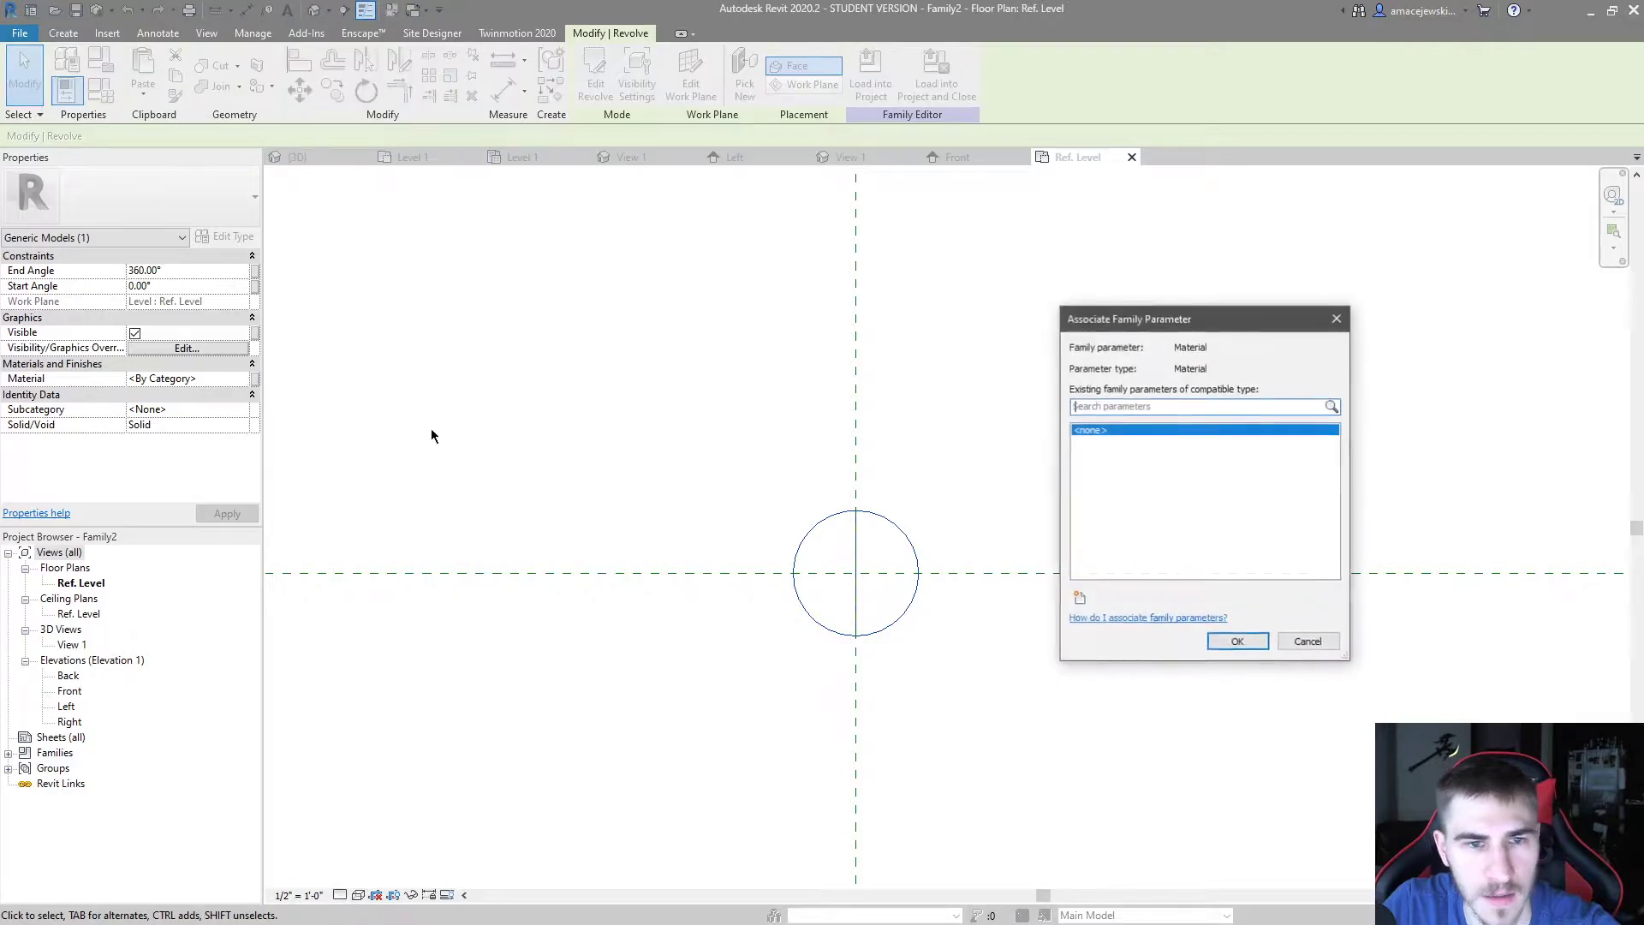
pyautogui.click(1078, 596)
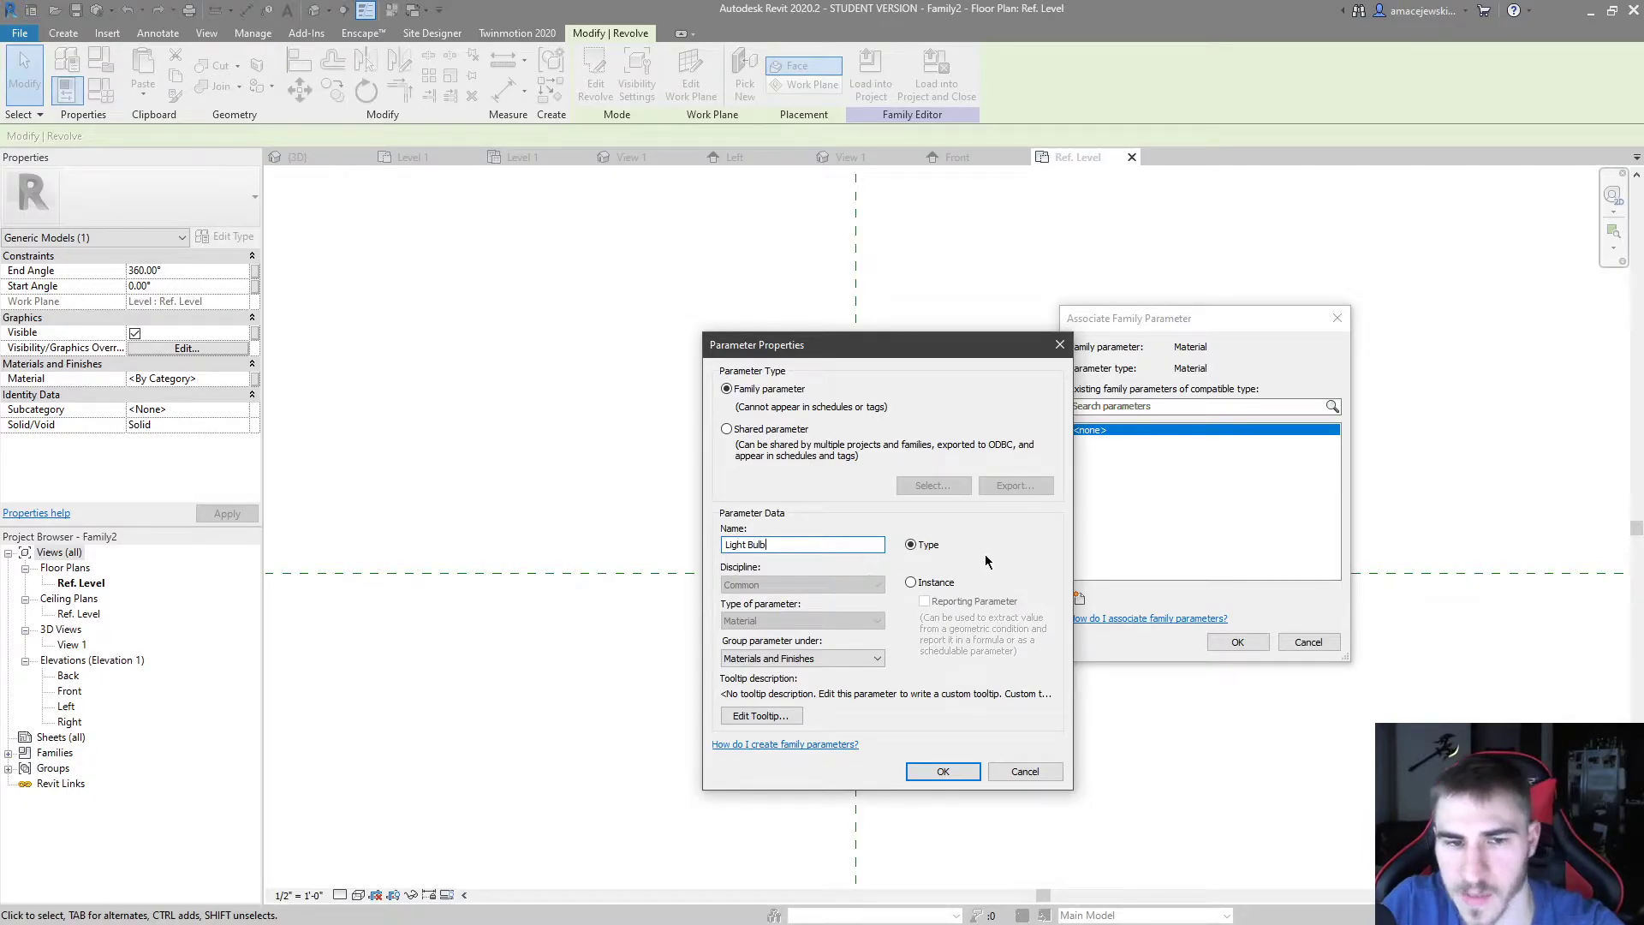
pyautogui.click(945, 771)
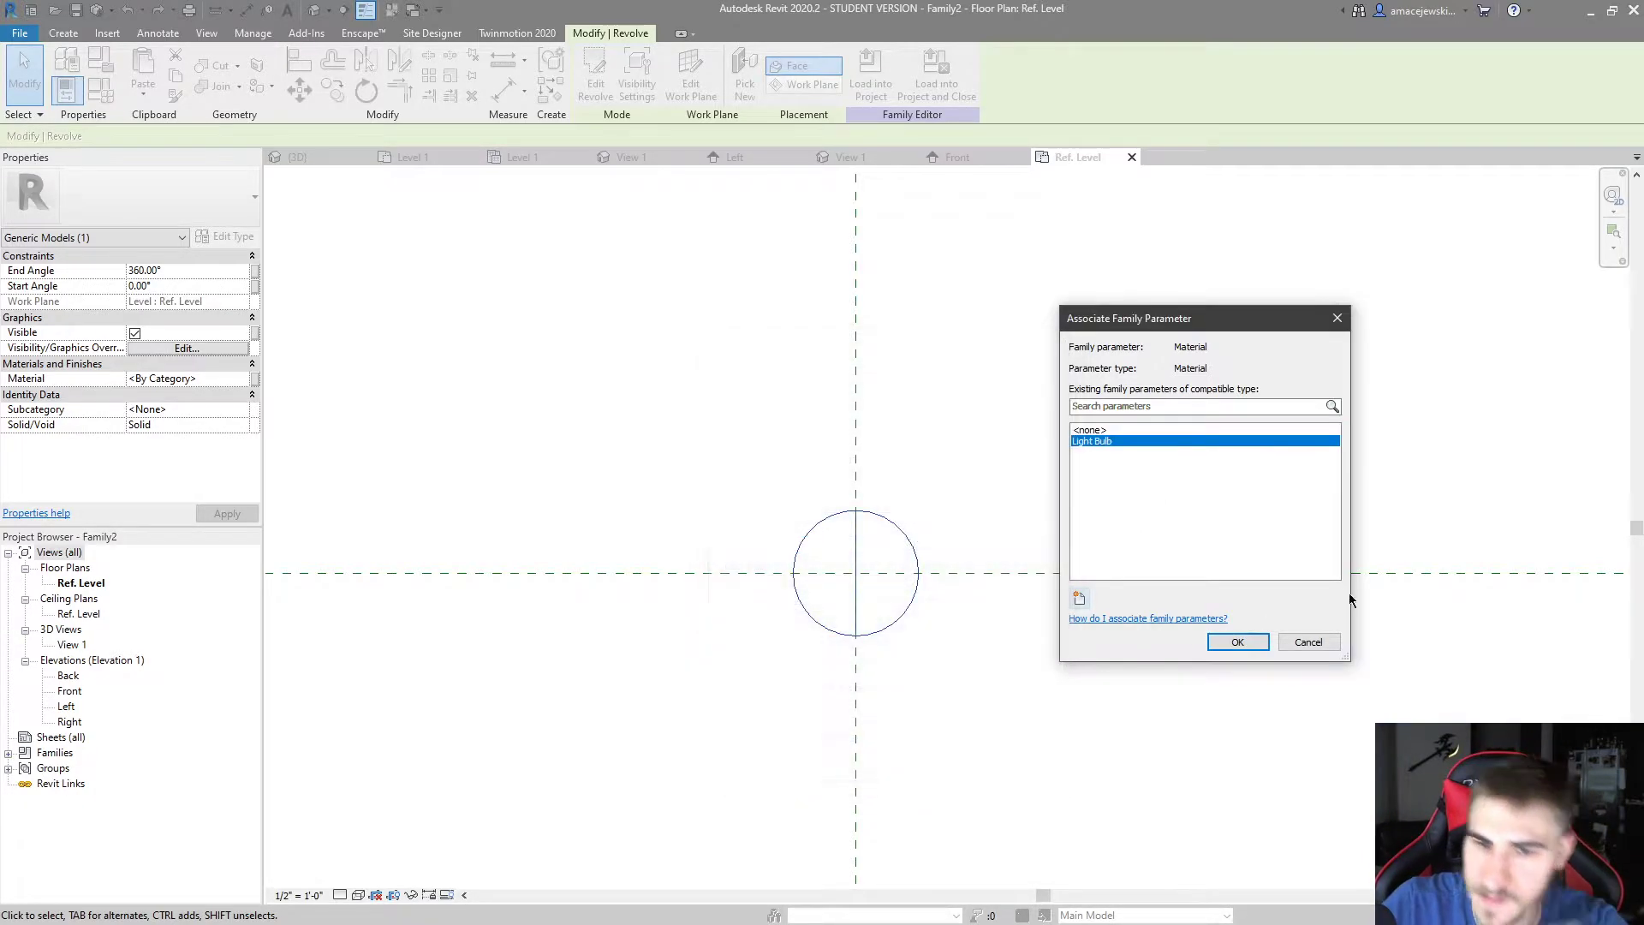
pyautogui.click(1233, 641)
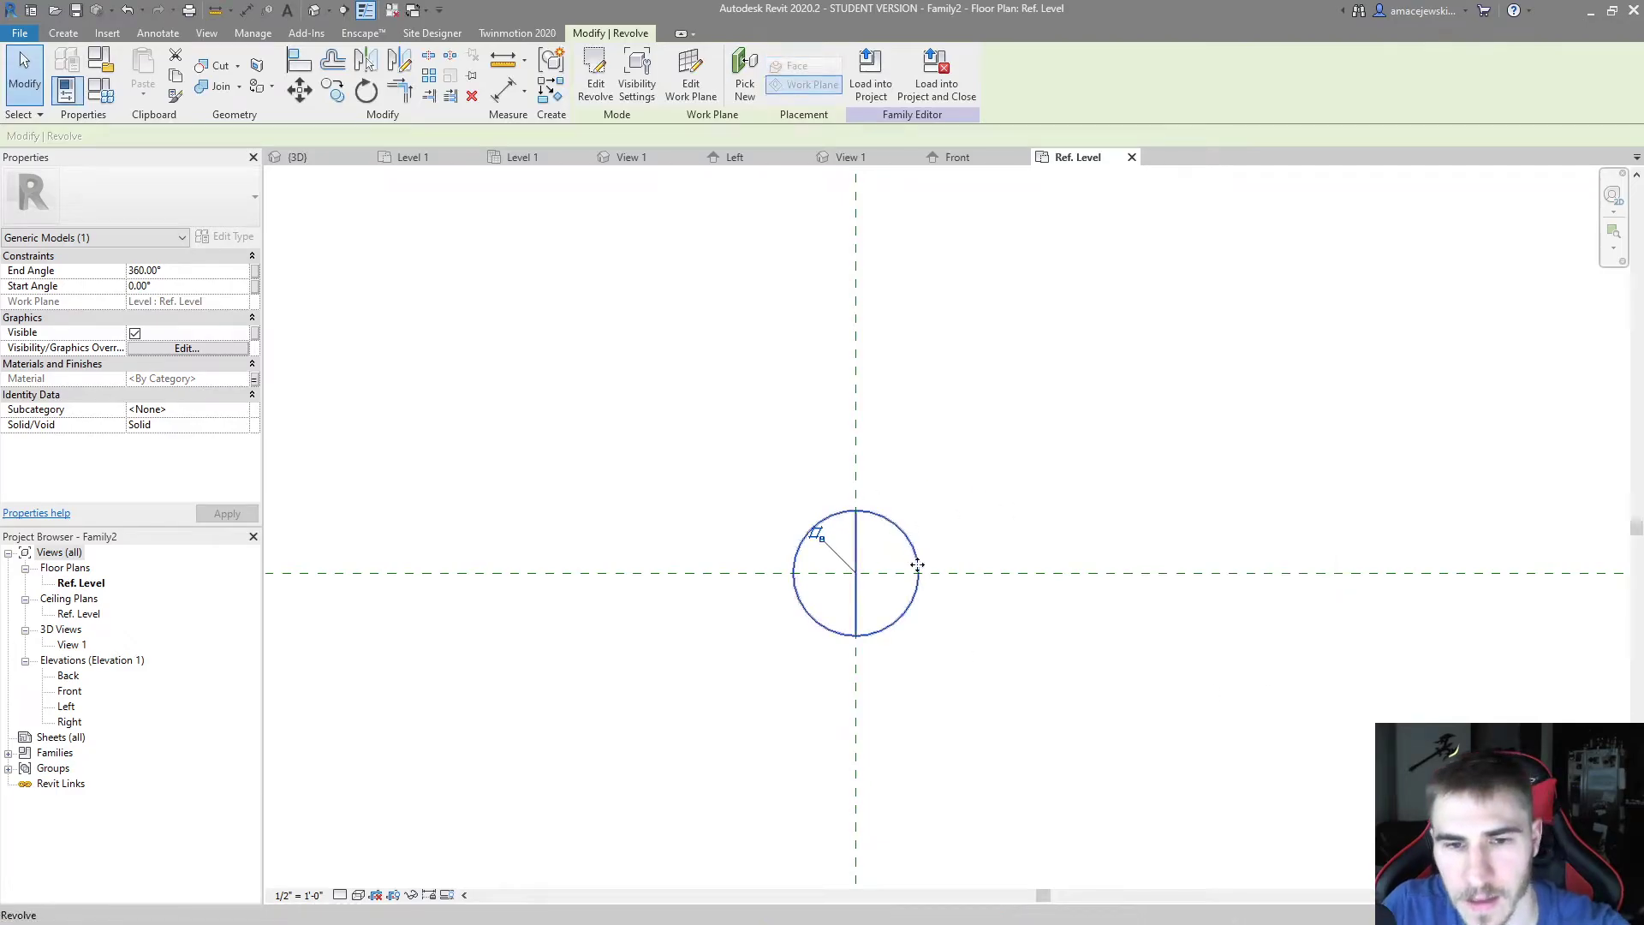
pyautogui.click(926, 659)
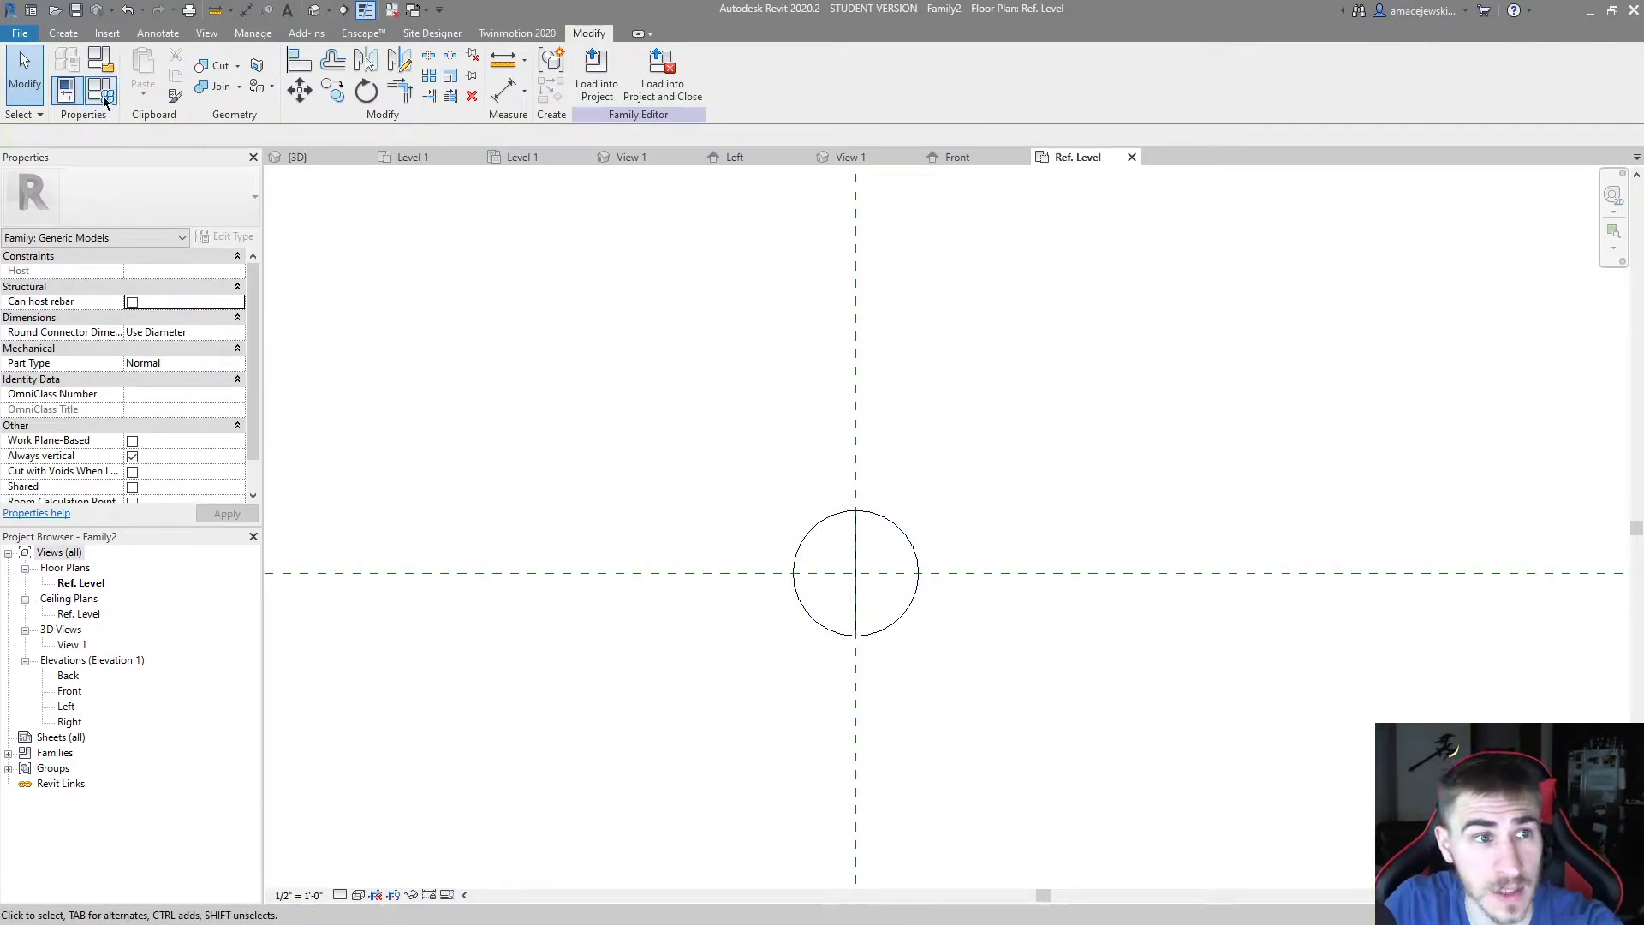
# Change the family category to Lighting Fixtures with Light Source enabled
pyautogui.click(106, 61)
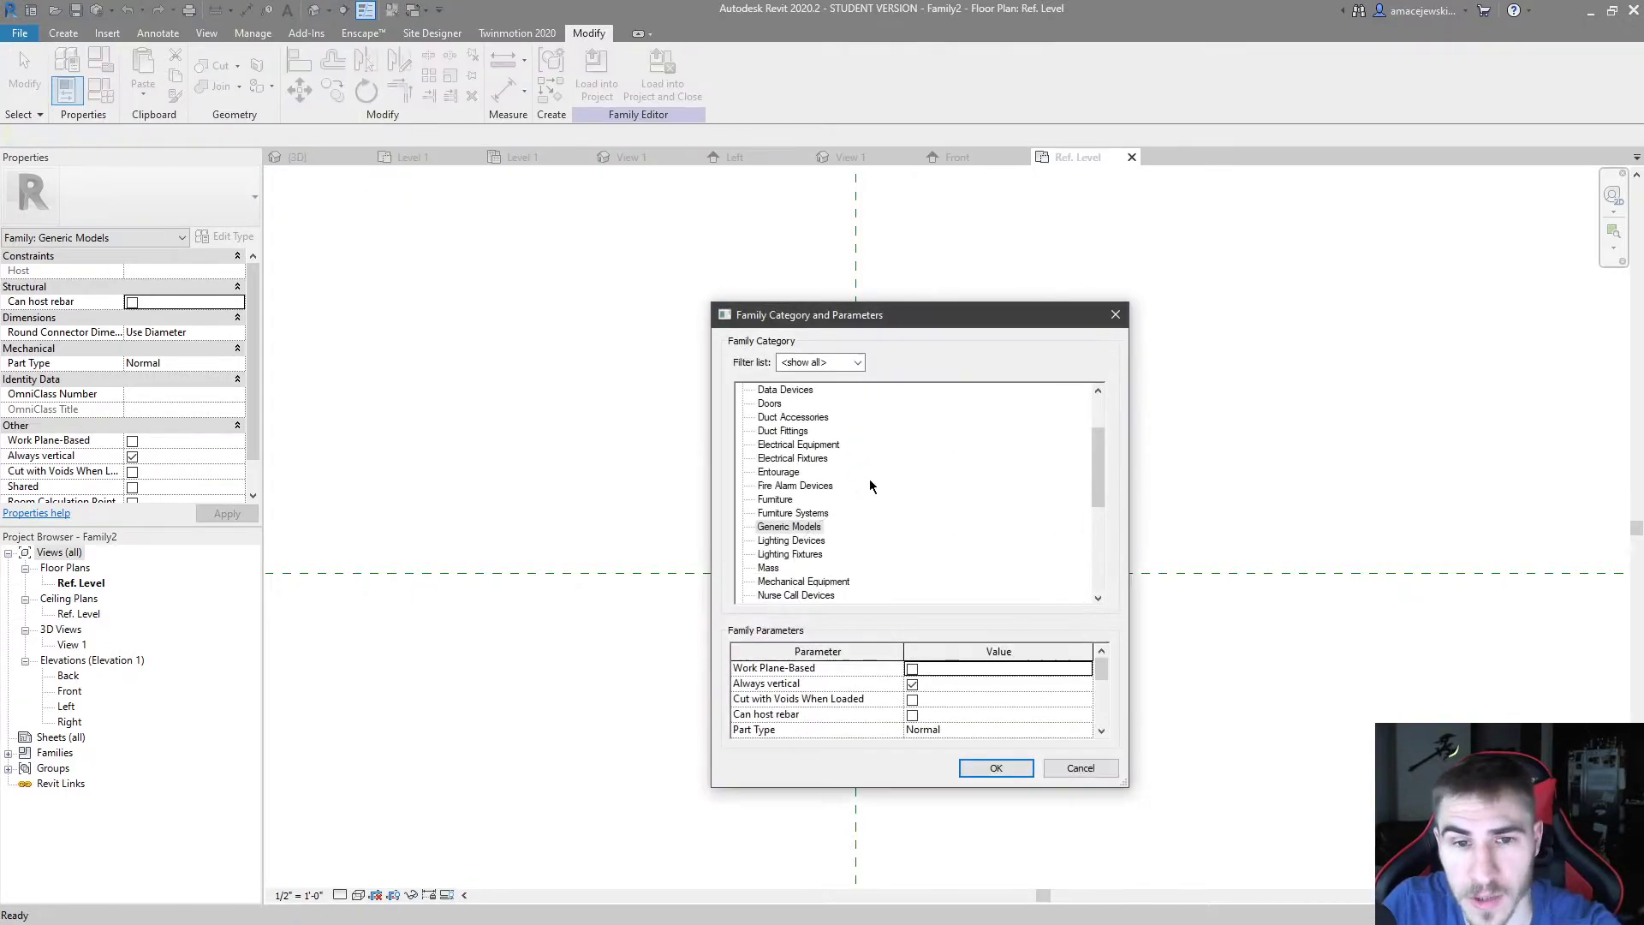
pyautogui.click(792, 555)
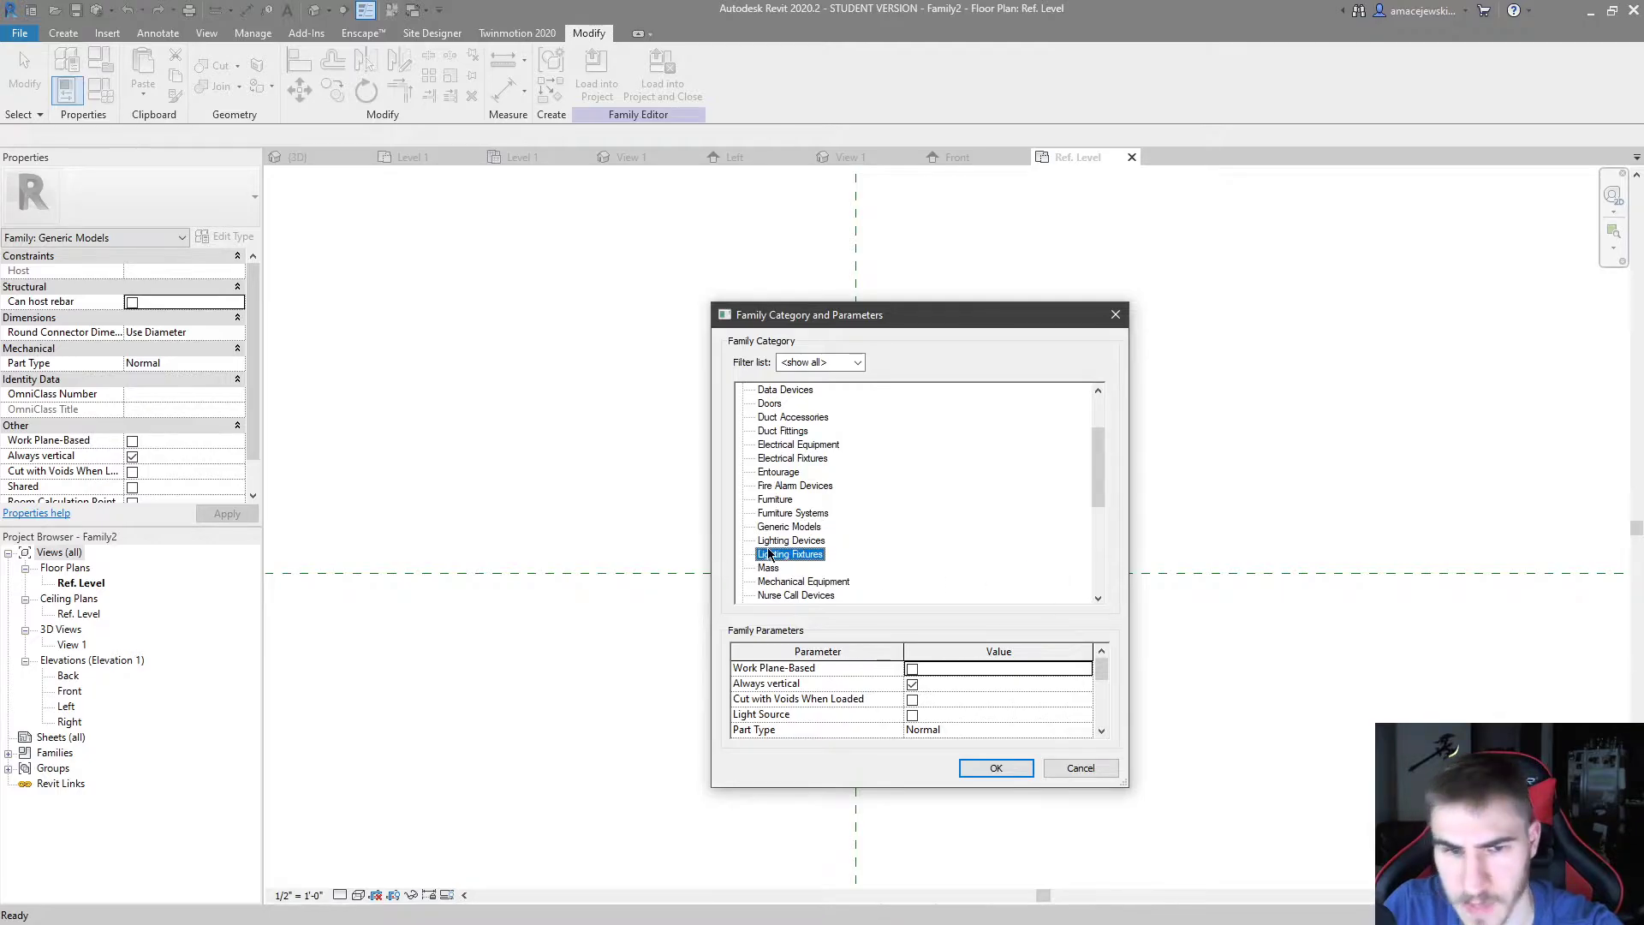
pyautogui.click(912, 715)
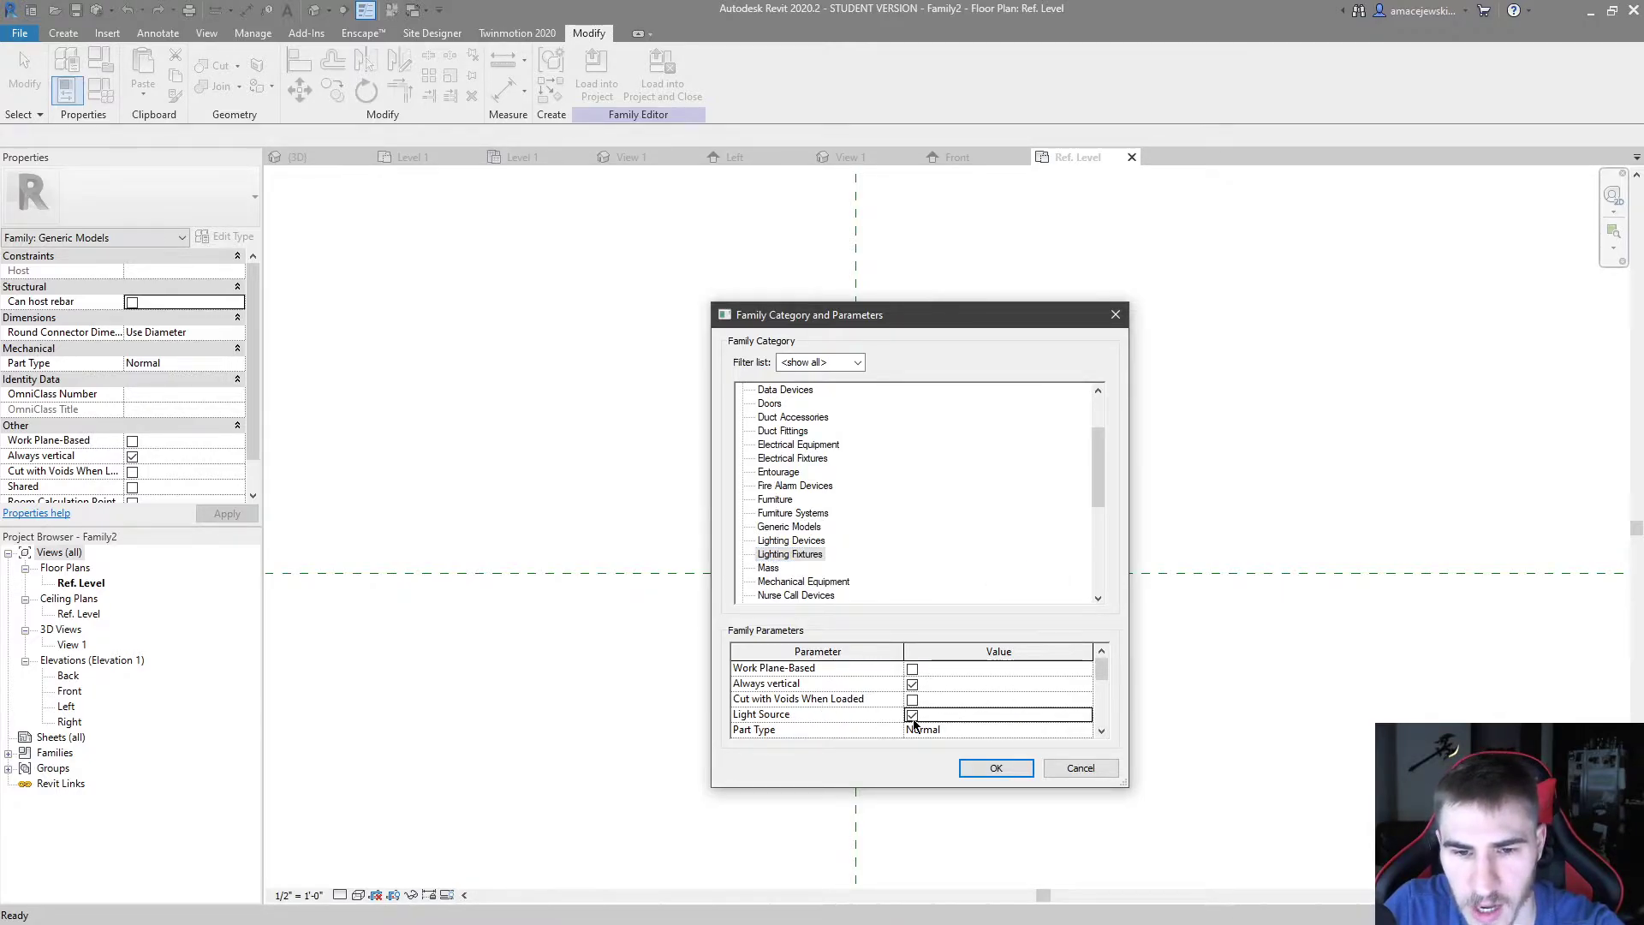
pyautogui.click(981, 769)
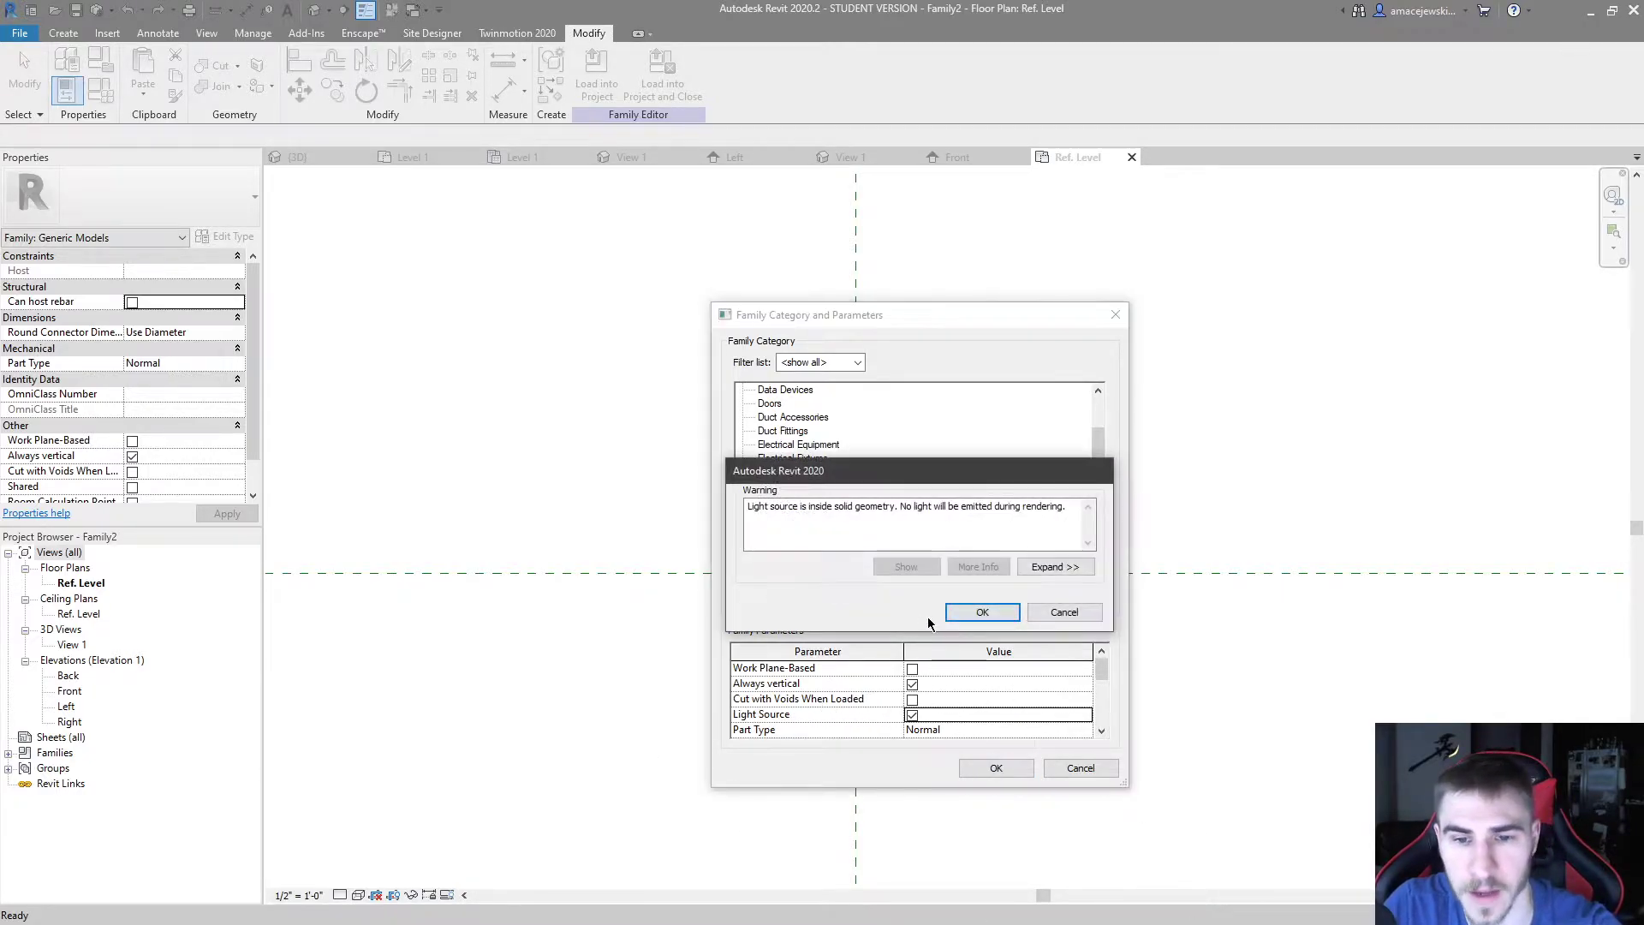
pyautogui.click(982, 613)
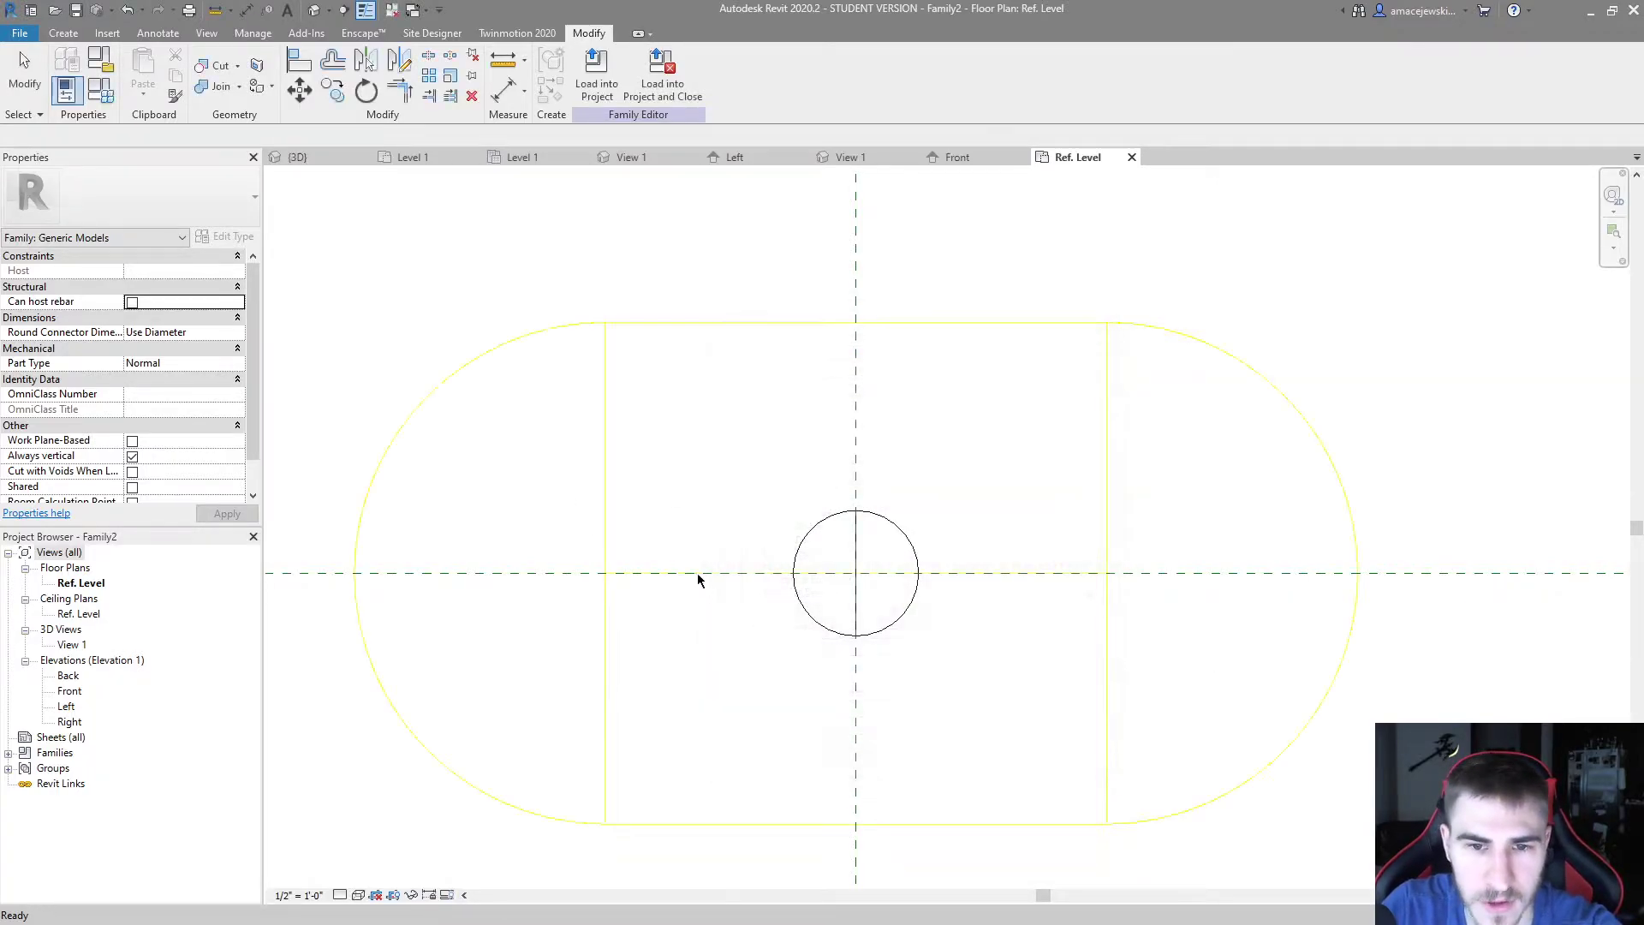
# Make the light source a spherical point emitter and drag it off the sphere's centre
pyautogui.click(1108, 510)
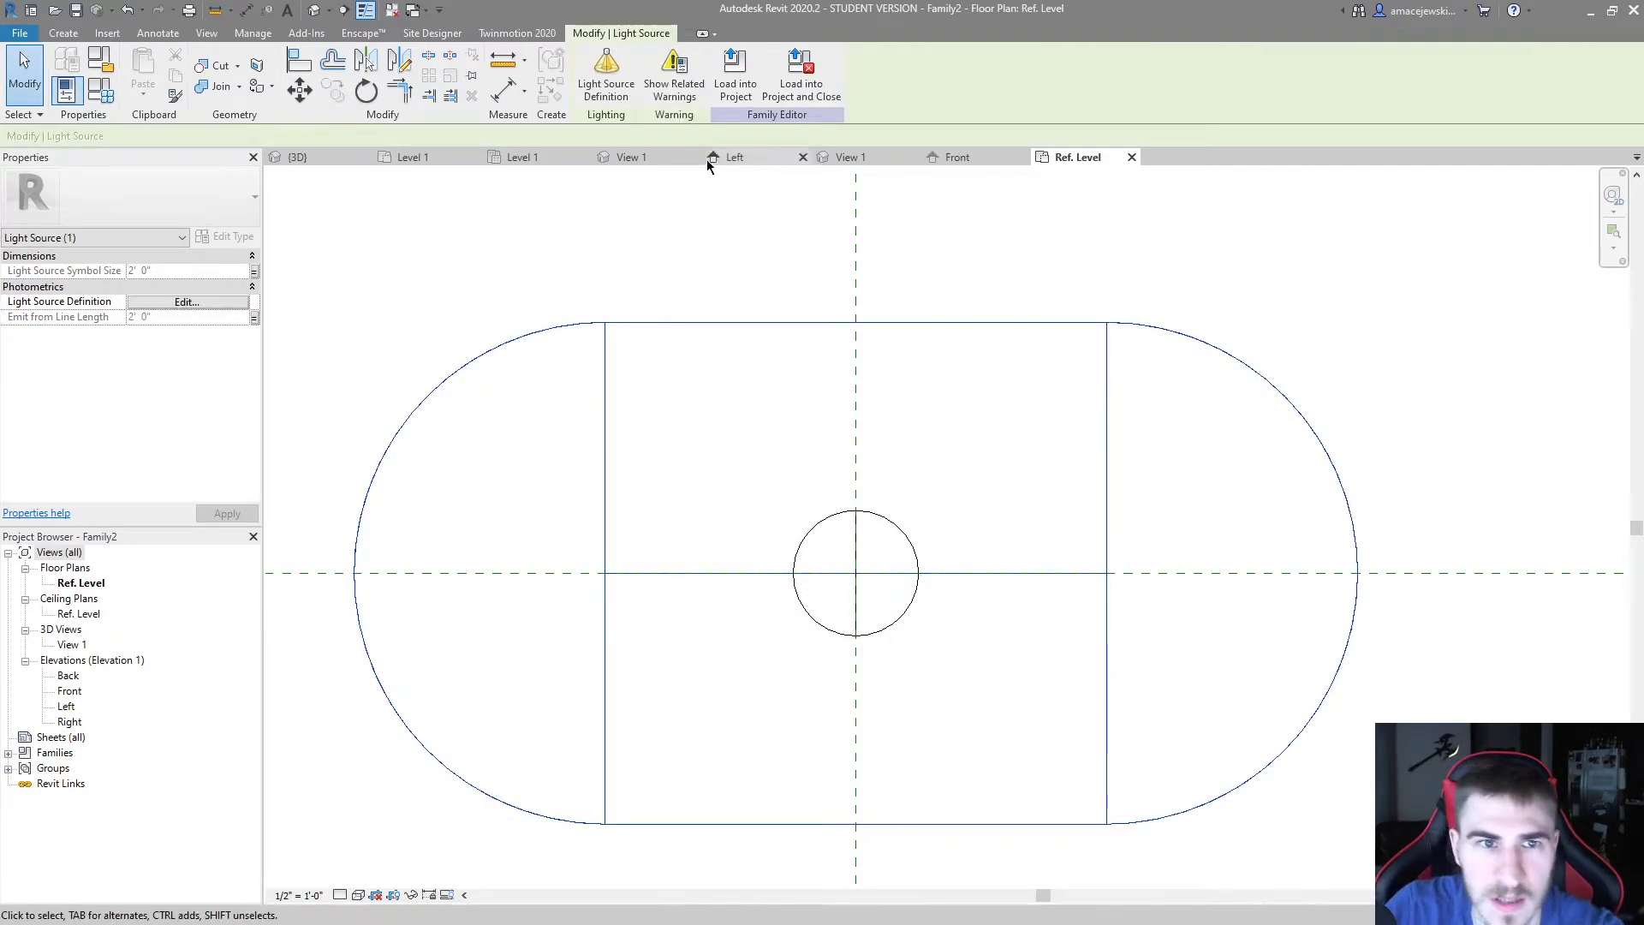
pyautogui.click(606, 75)
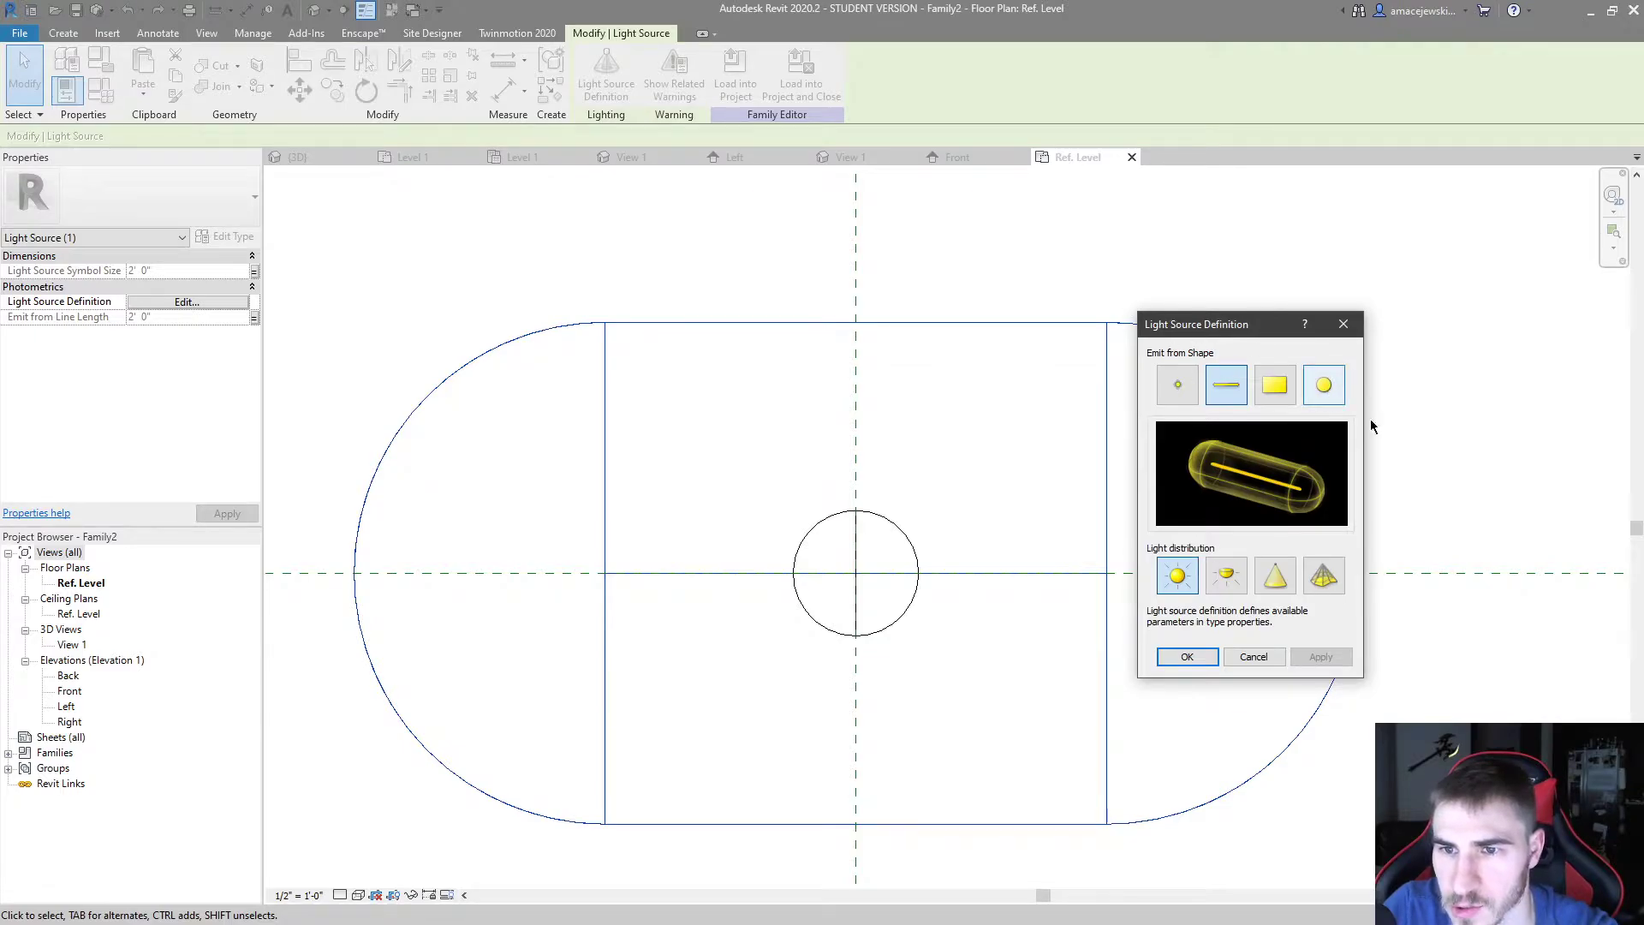
pyautogui.click(1324, 384)
pyautogui.click(1174, 392)
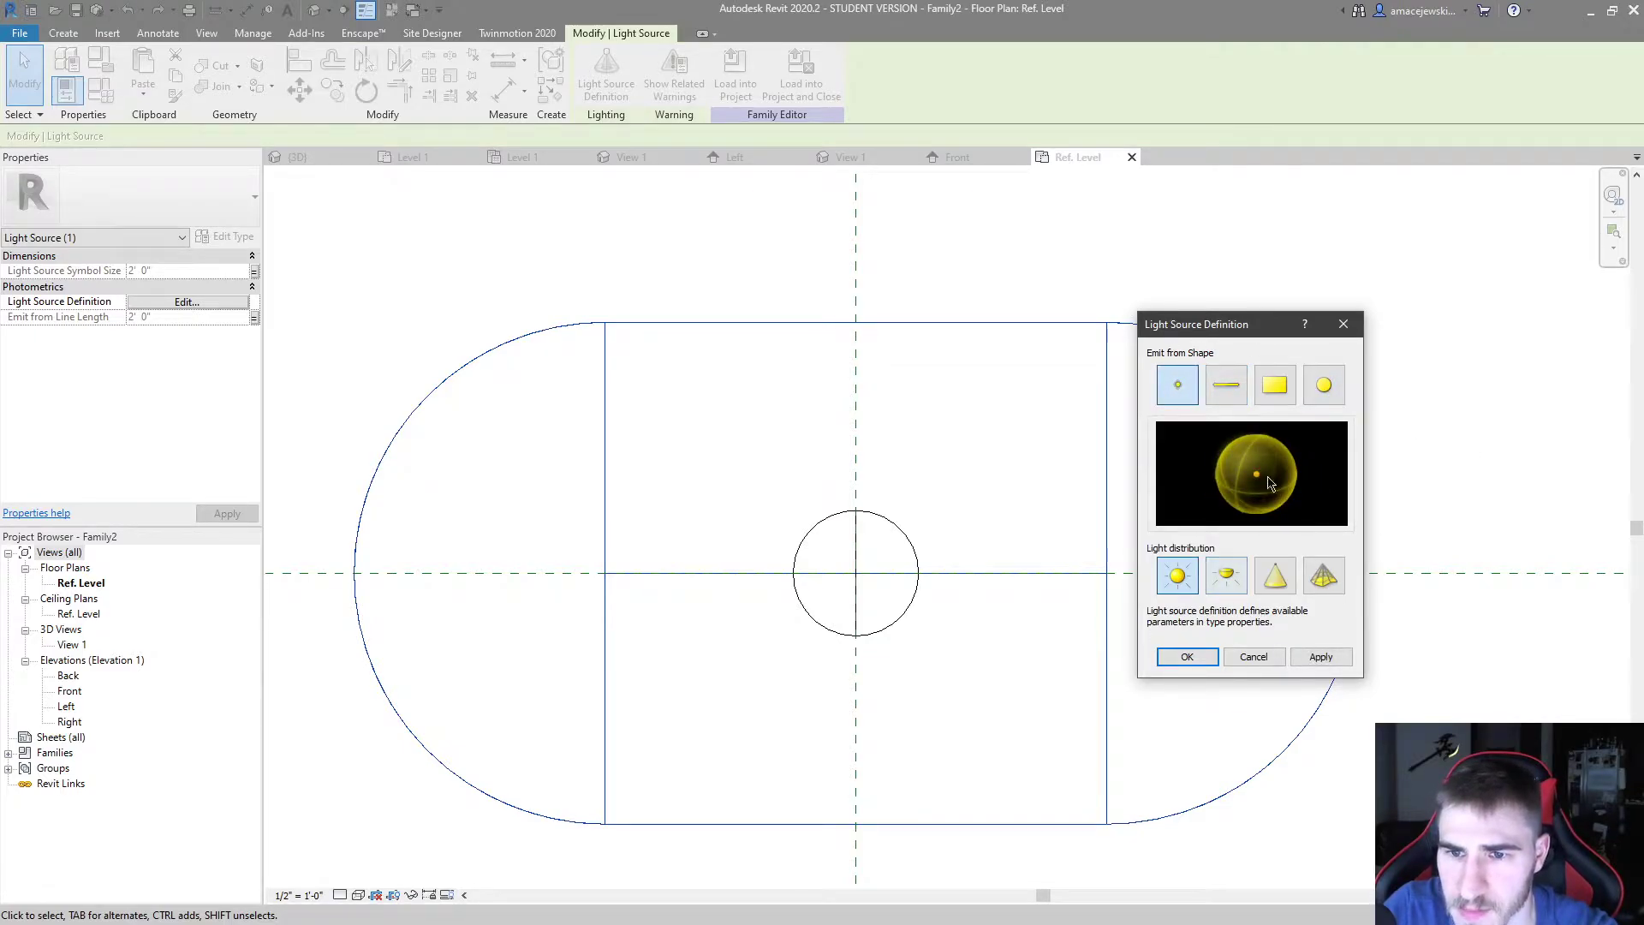
pyautogui.click(1186, 656)
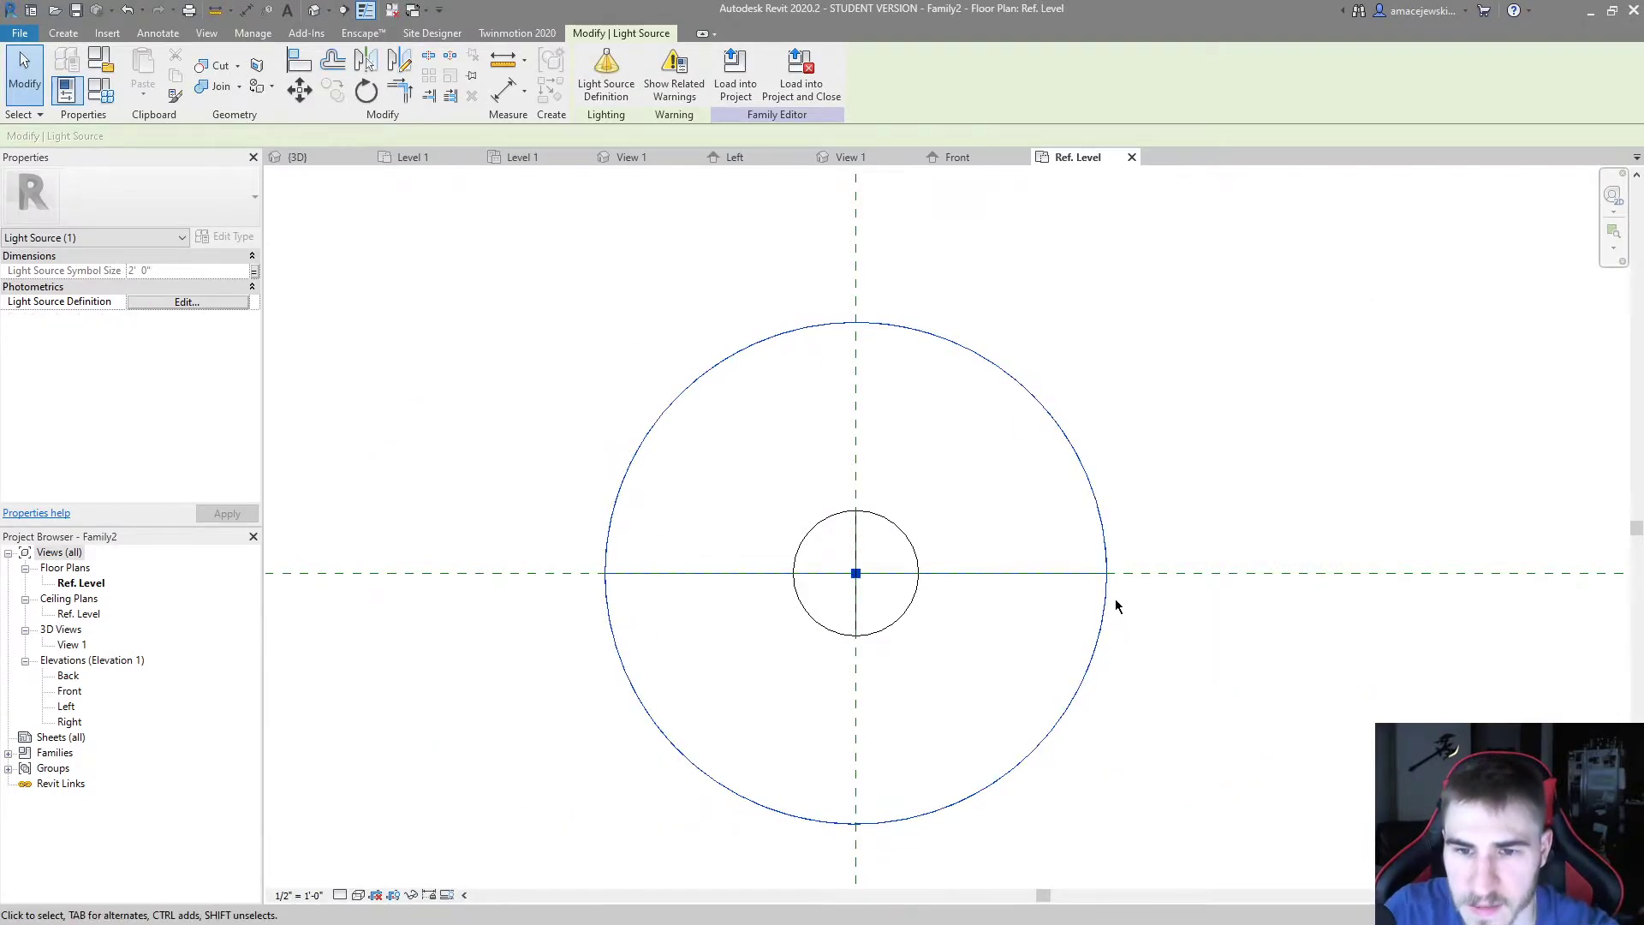
pyautogui.click(1151, 637)
pyautogui.click(1097, 637)
pyautogui.moveTo(1098, 640); pyautogui.dragTo(1178, 517)
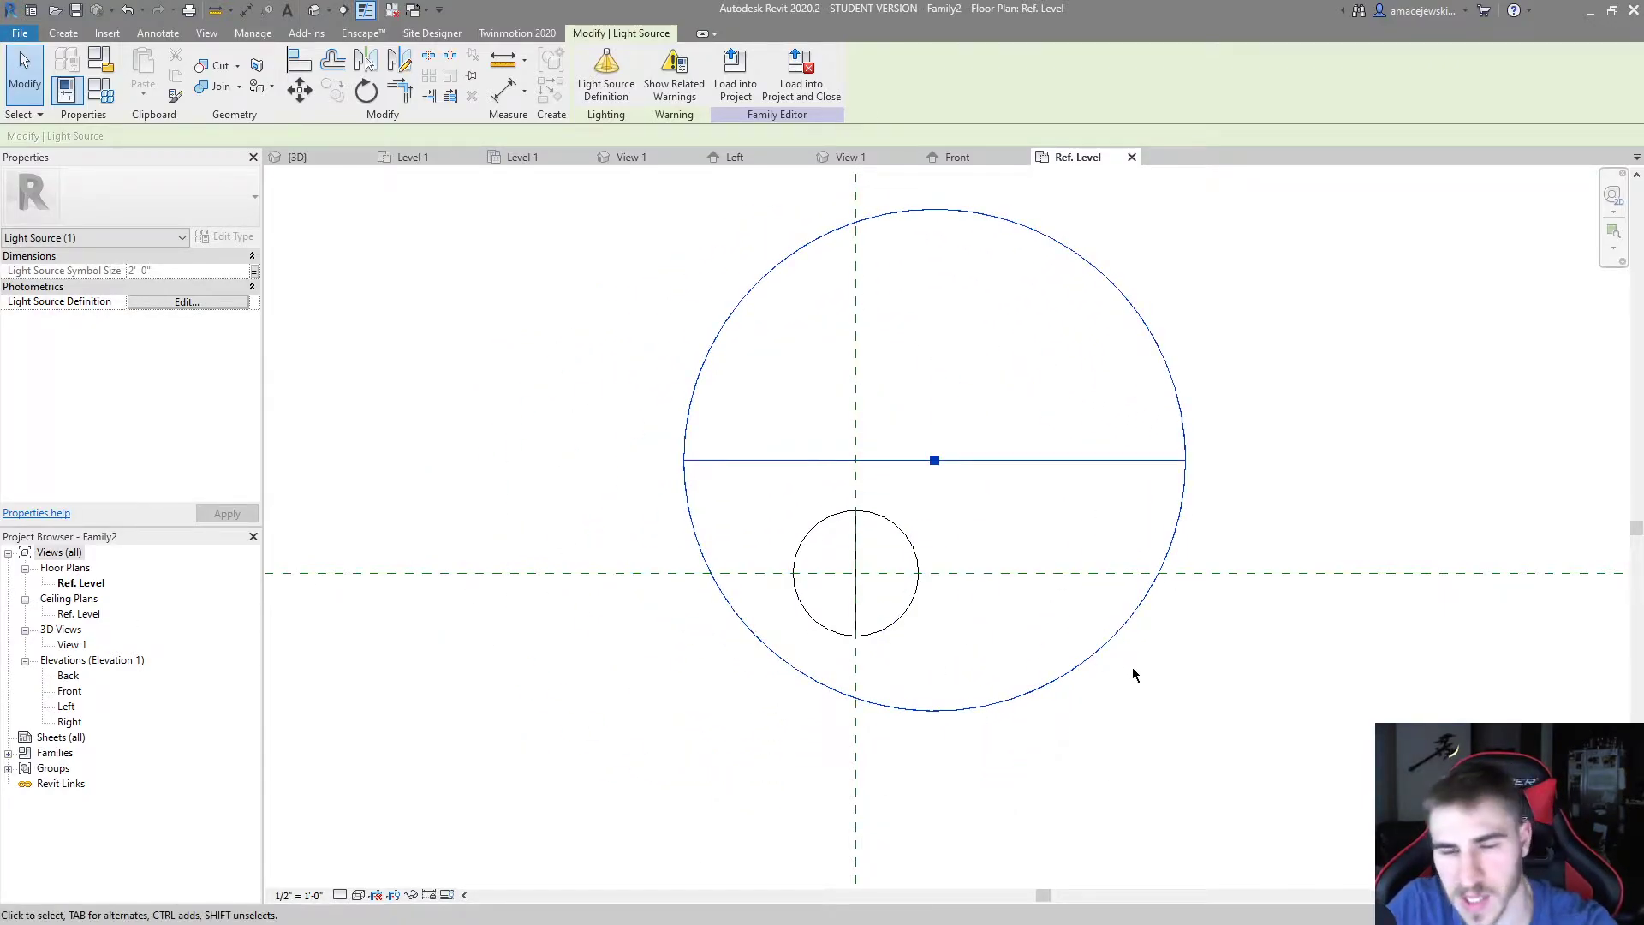
# Align the light source to the vertical and horizontal centre planes, checking Front and Right elevations
pyautogui.press('a')
pyautogui.press('l')
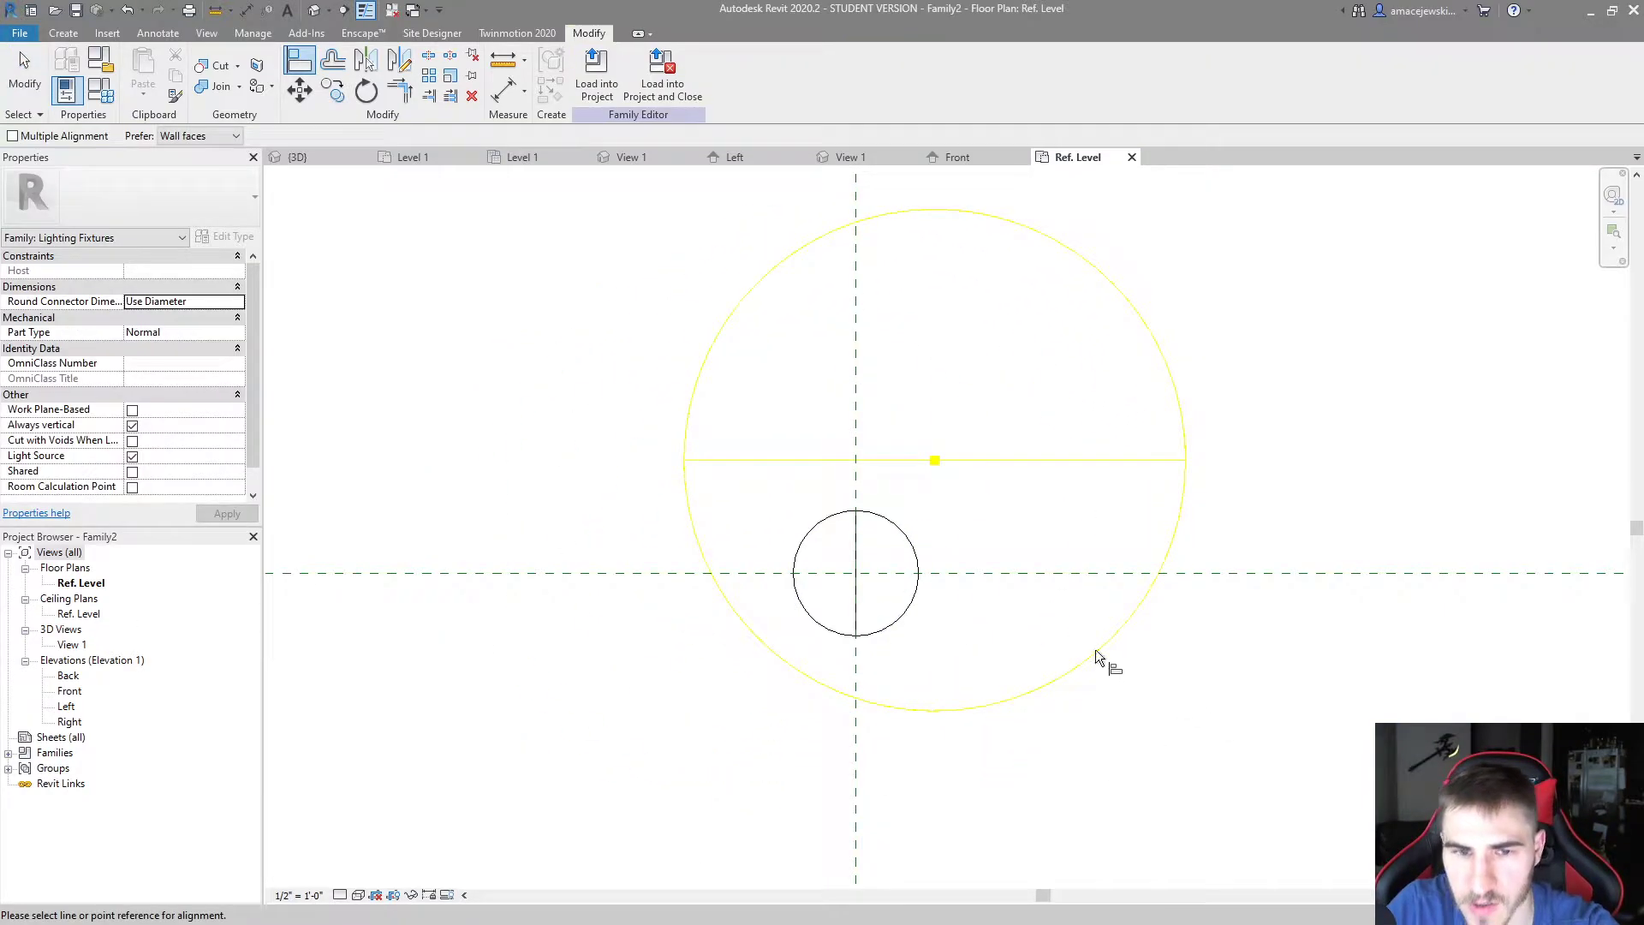
pyautogui.click(856, 347)
pyautogui.click(936, 430)
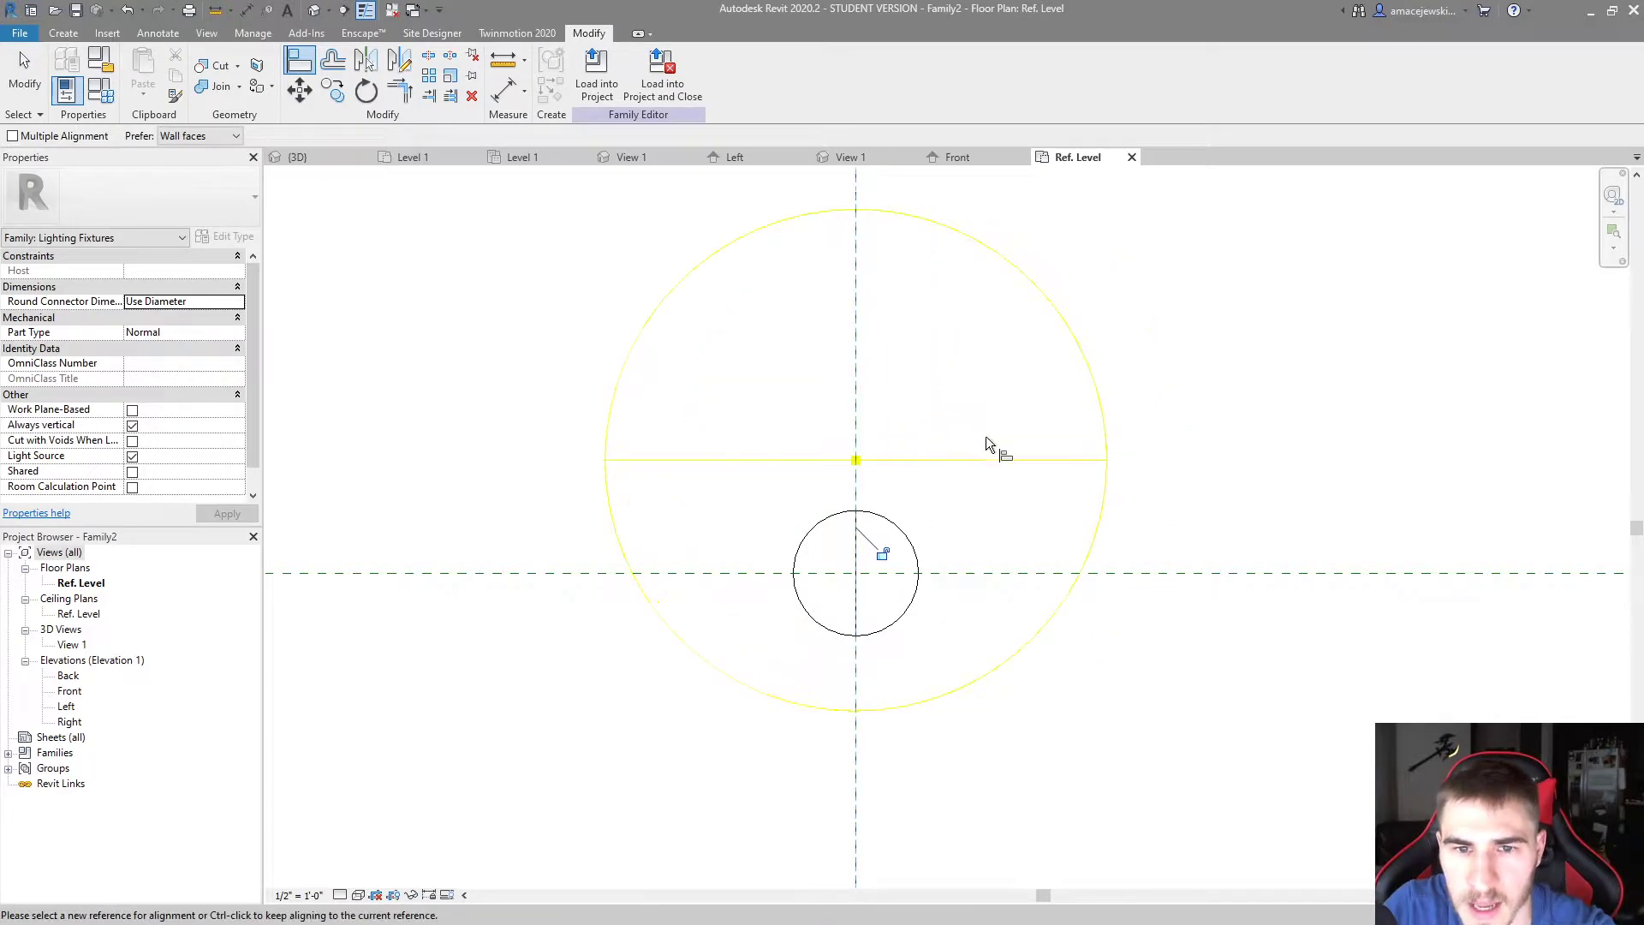
pyautogui.click(1173, 573)
pyautogui.click(901, 458)
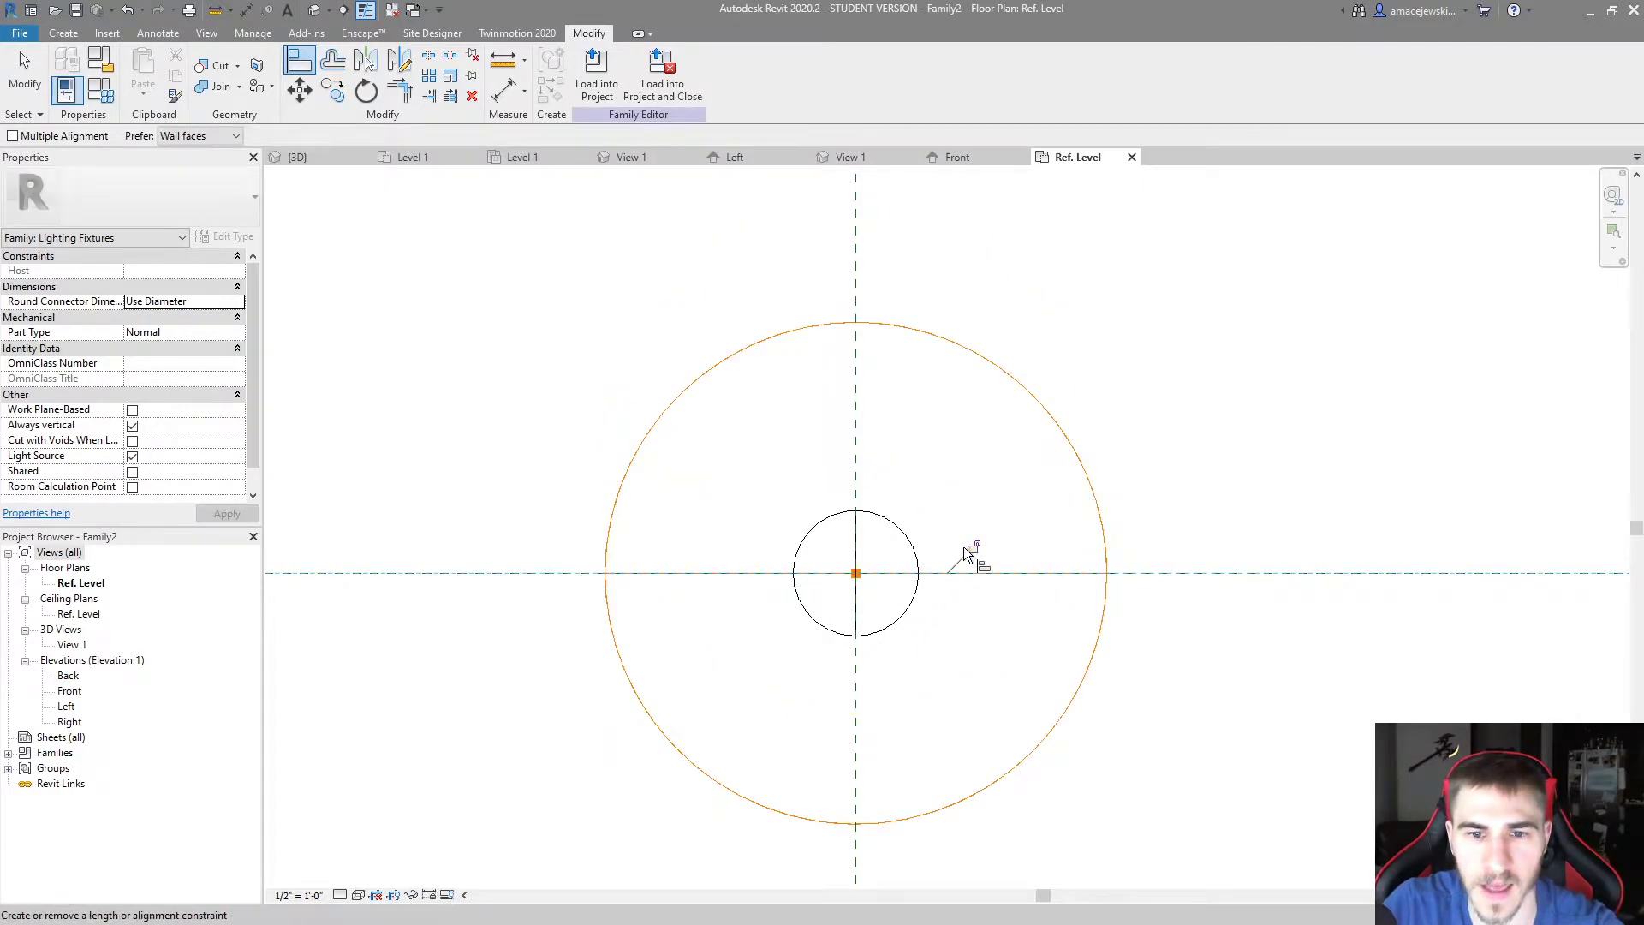
pyautogui.press('Escape')
pyautogui.press('Escape')
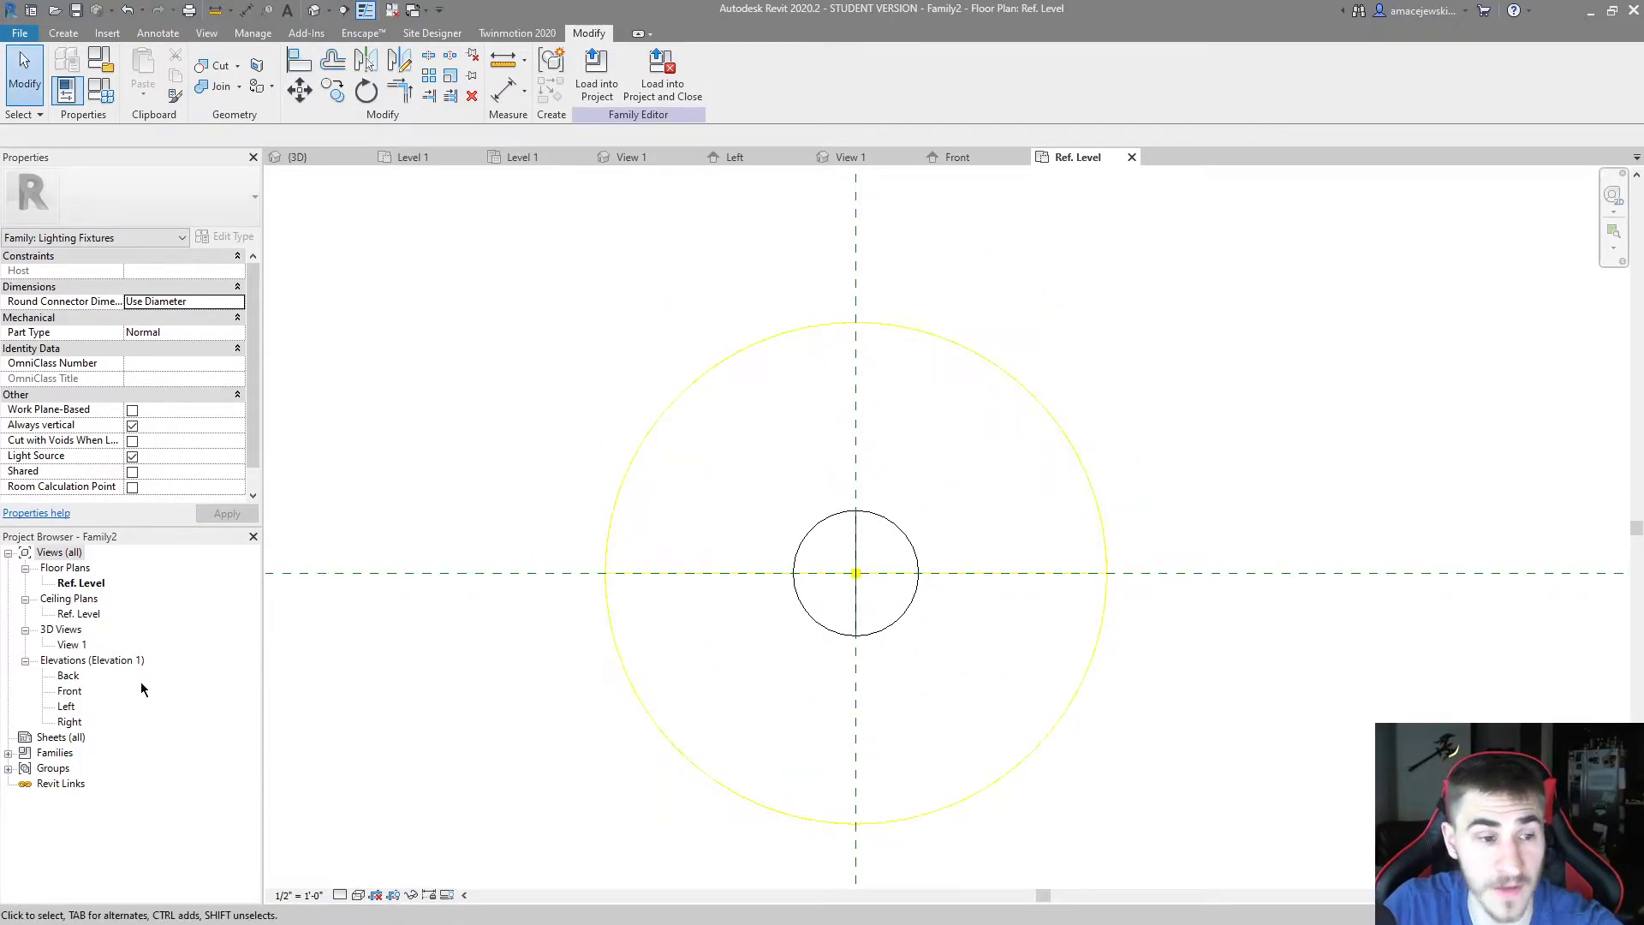
pyautogui.doubleClick(69, 694)
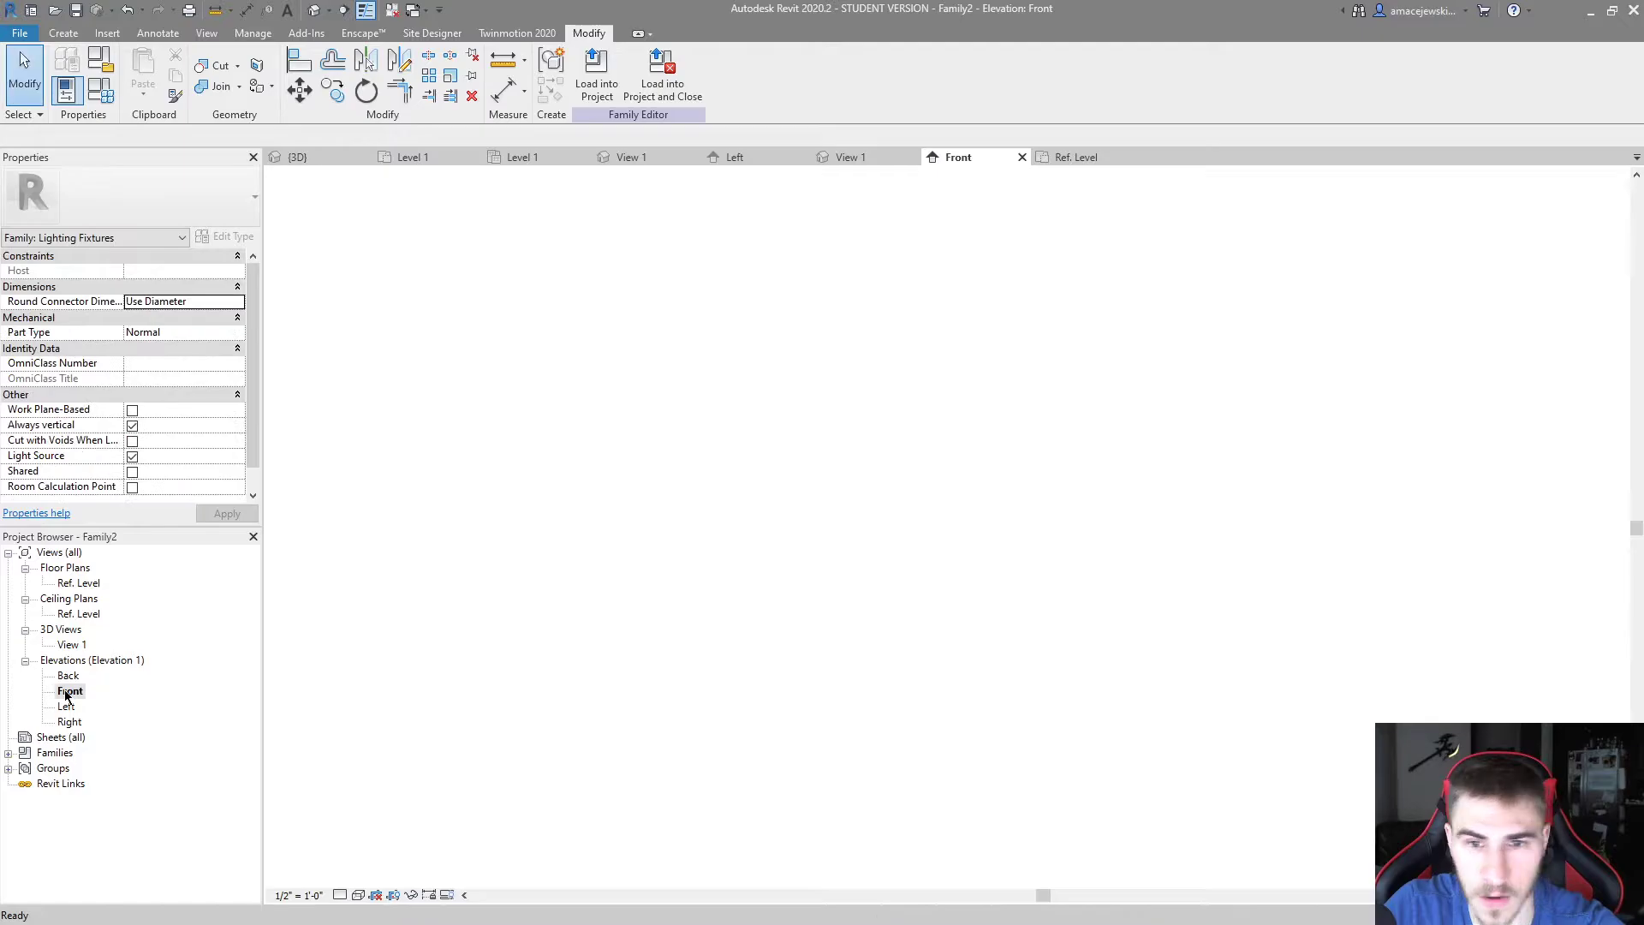
pyautogui.doubleClick(69, 721)
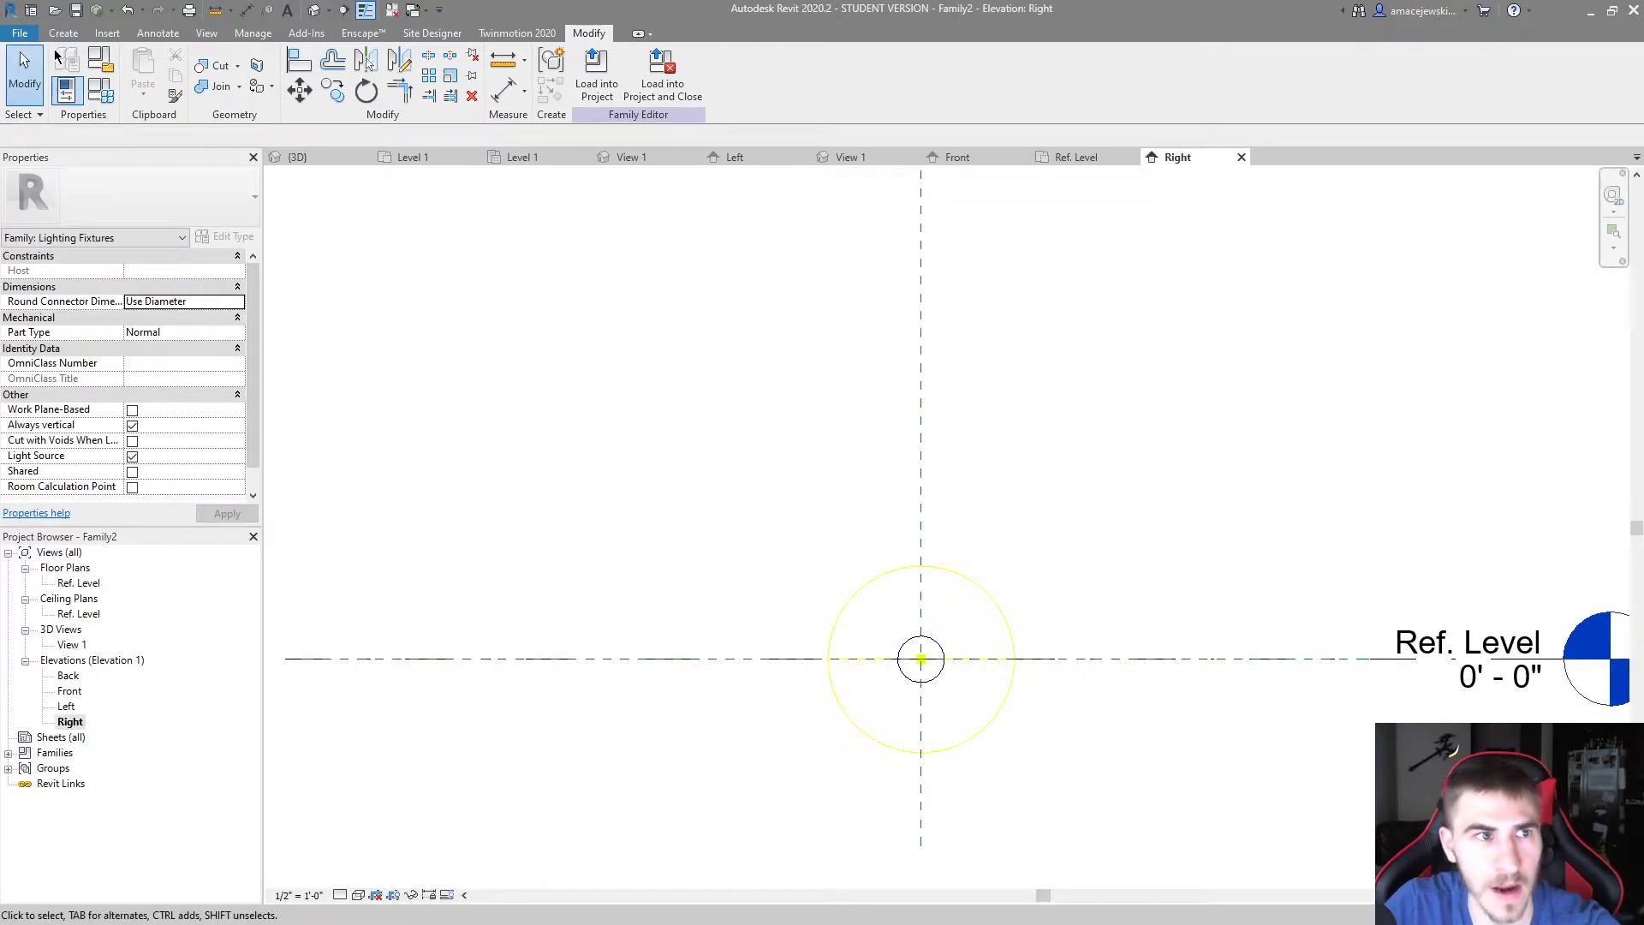
# Save the family as 'Light Bulb - Round' and load it toward the chandelier project
pyautogui.click(76, 10)
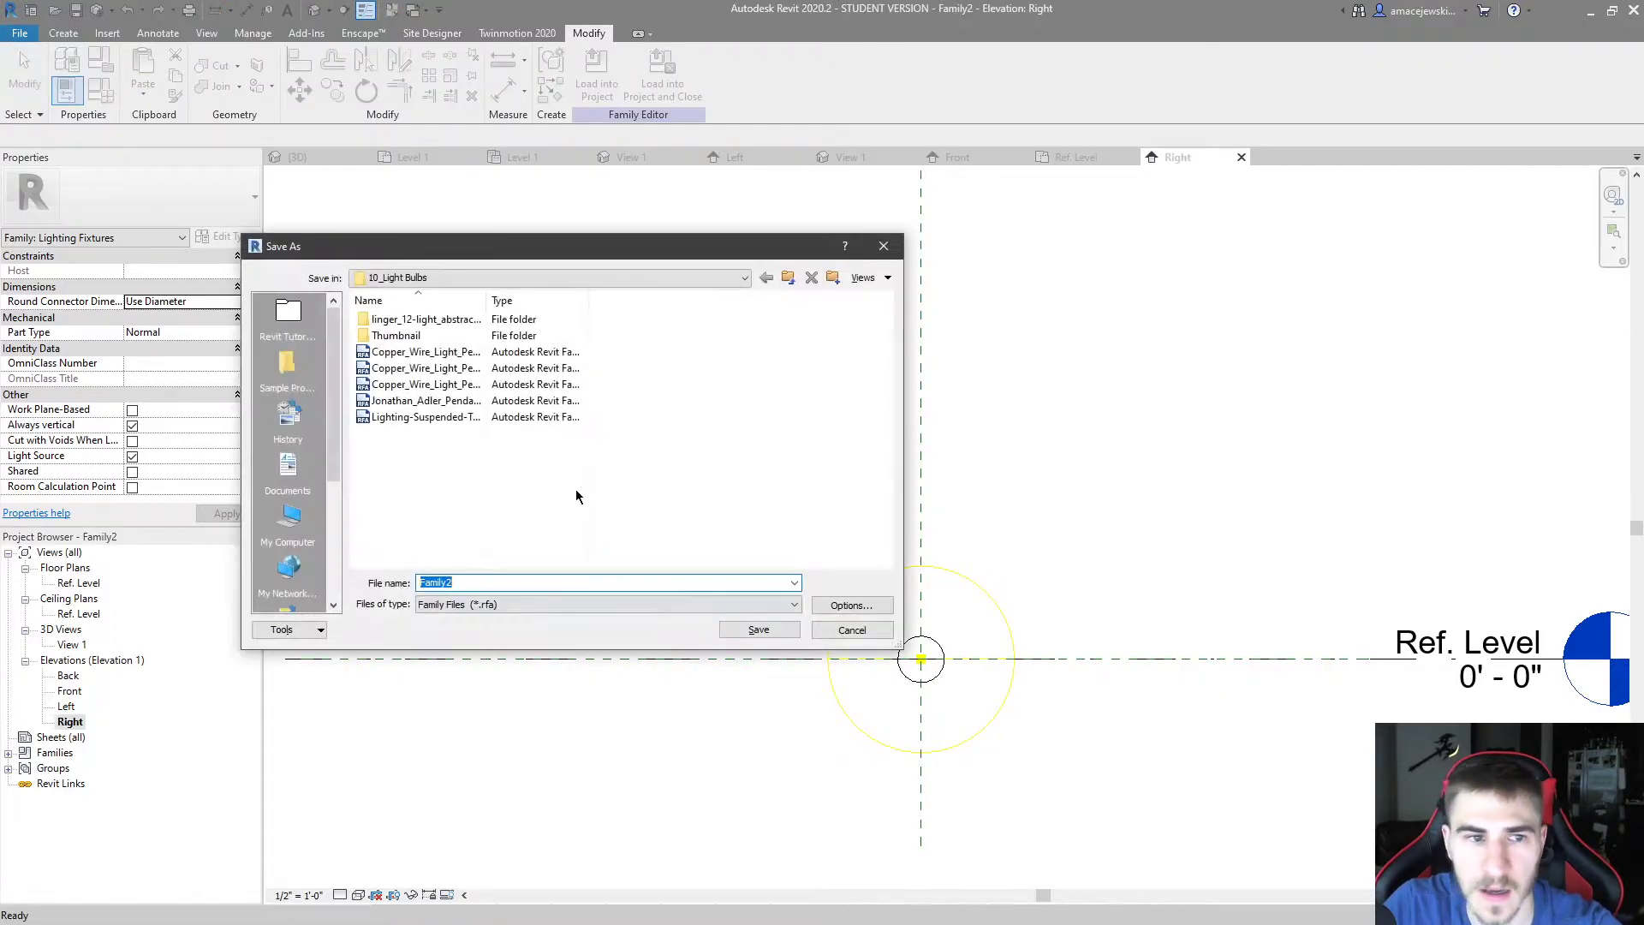
pyautogui.write('Light')
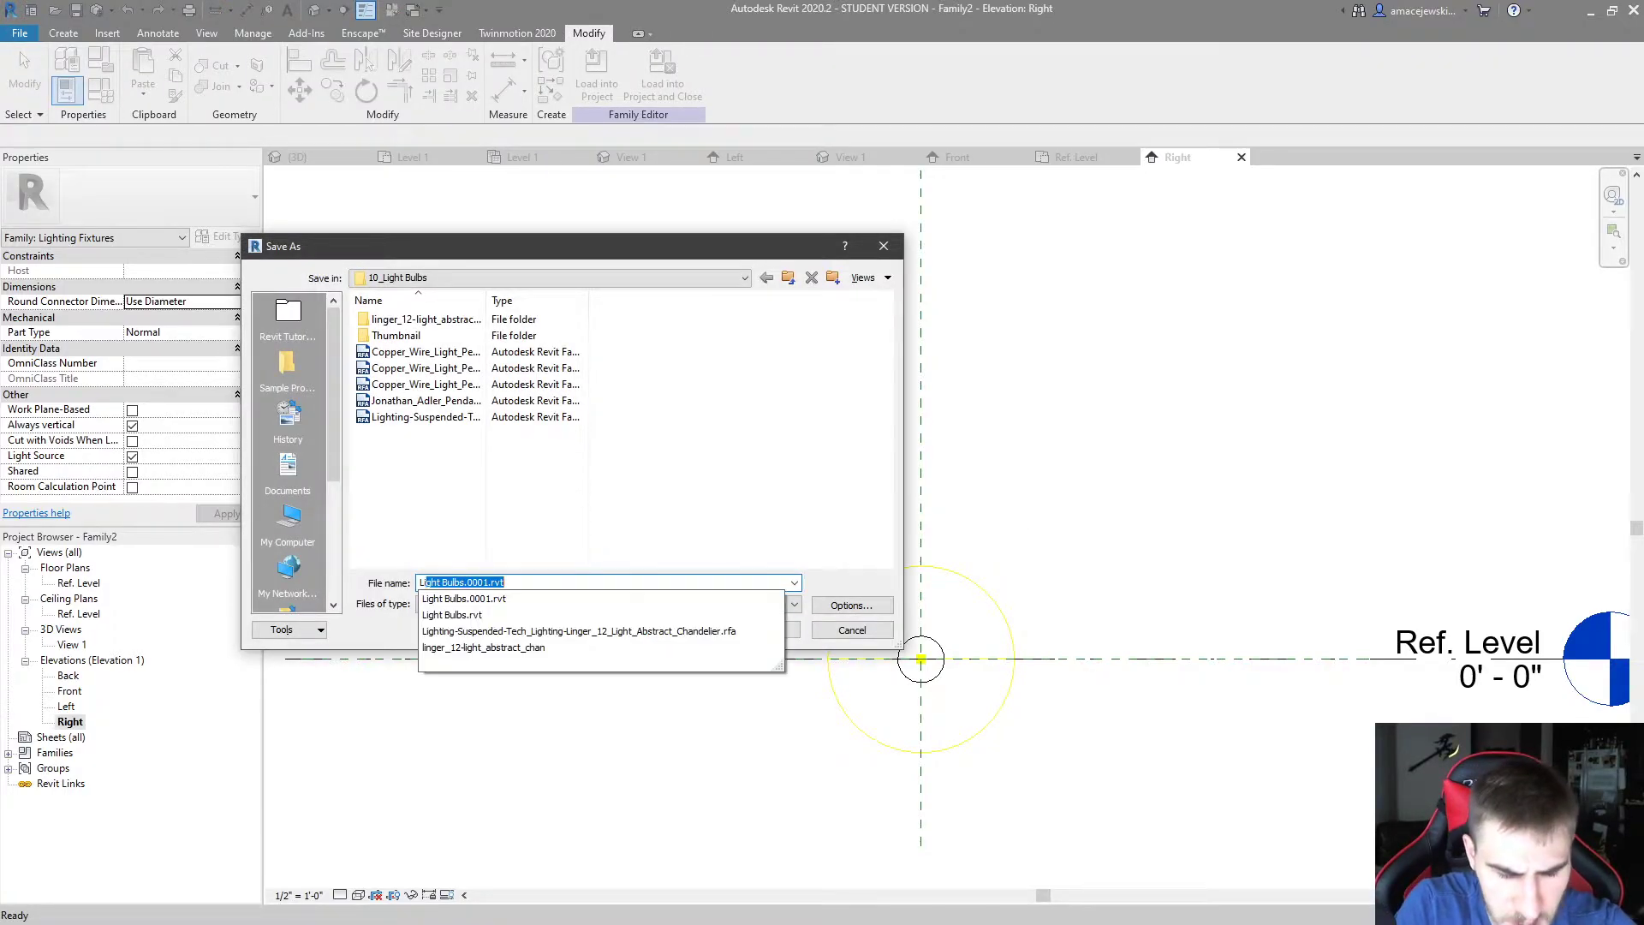
pyautogui.press('BackSpace')
pyautogui.press('BackSpace')
pyautogui.press('BackSpace')
pyautogui.press('BackSpace')
pyautogui.press('BackSpace')
pyautogui.press('BackSpace')
pyautogui.press('BackSpace')
pyautogui.press('BackSpace')
pyautogui.press('BackSpace')
pyautogui.press('BackSpace')
pyautogui.press('BackSpace')
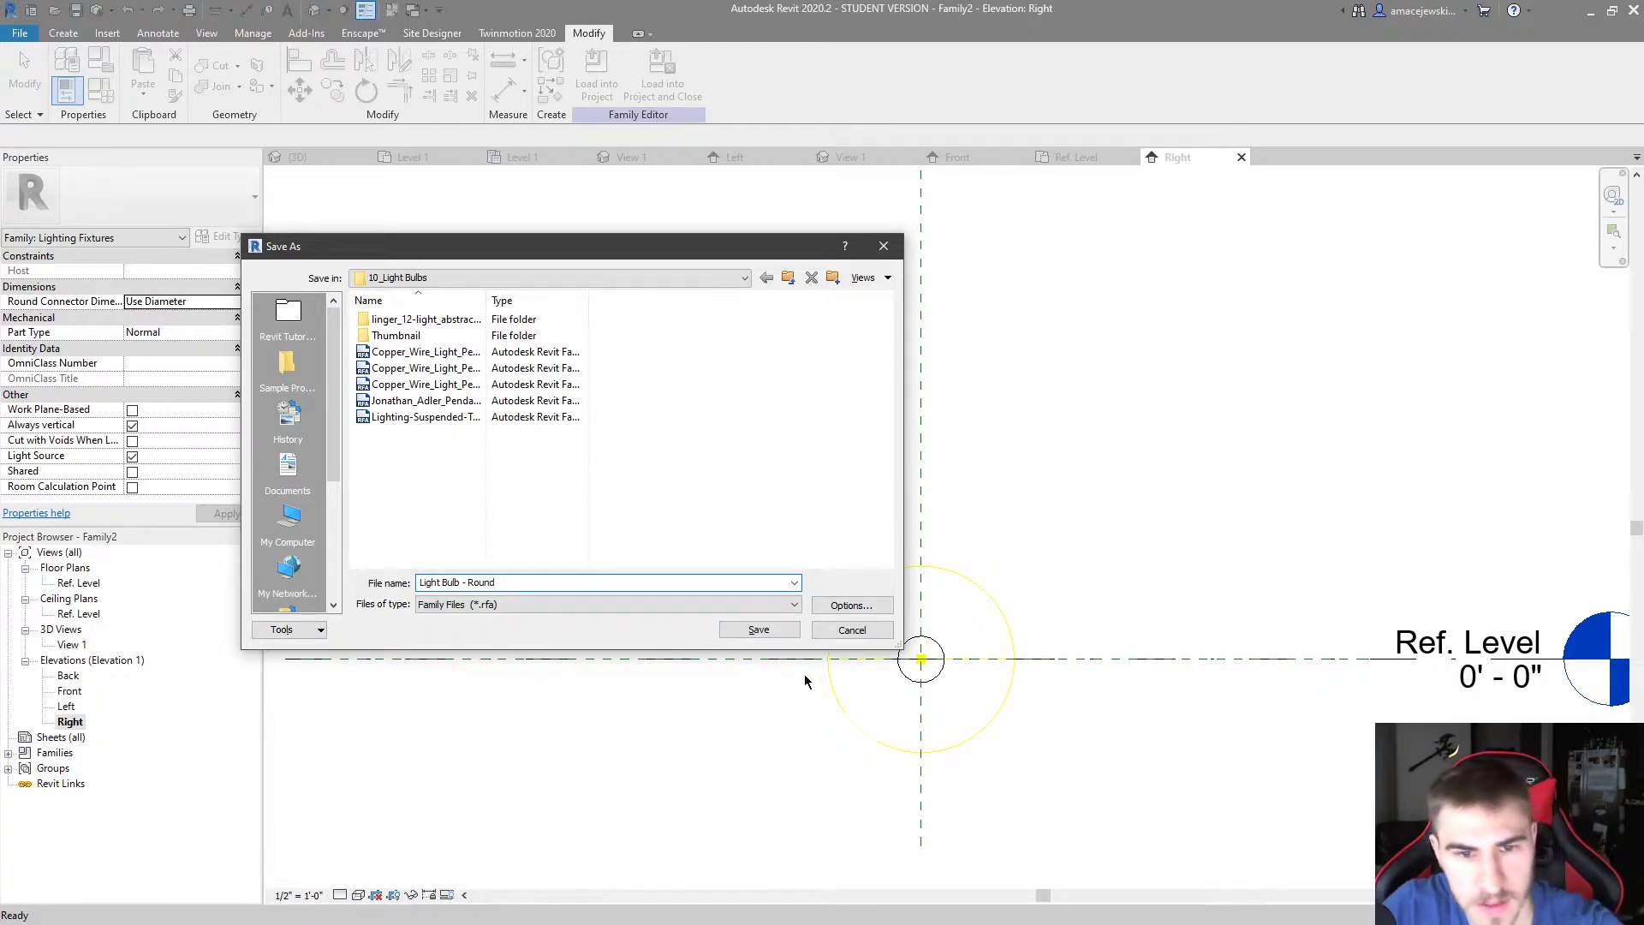
pyautogui.click(755, 629)
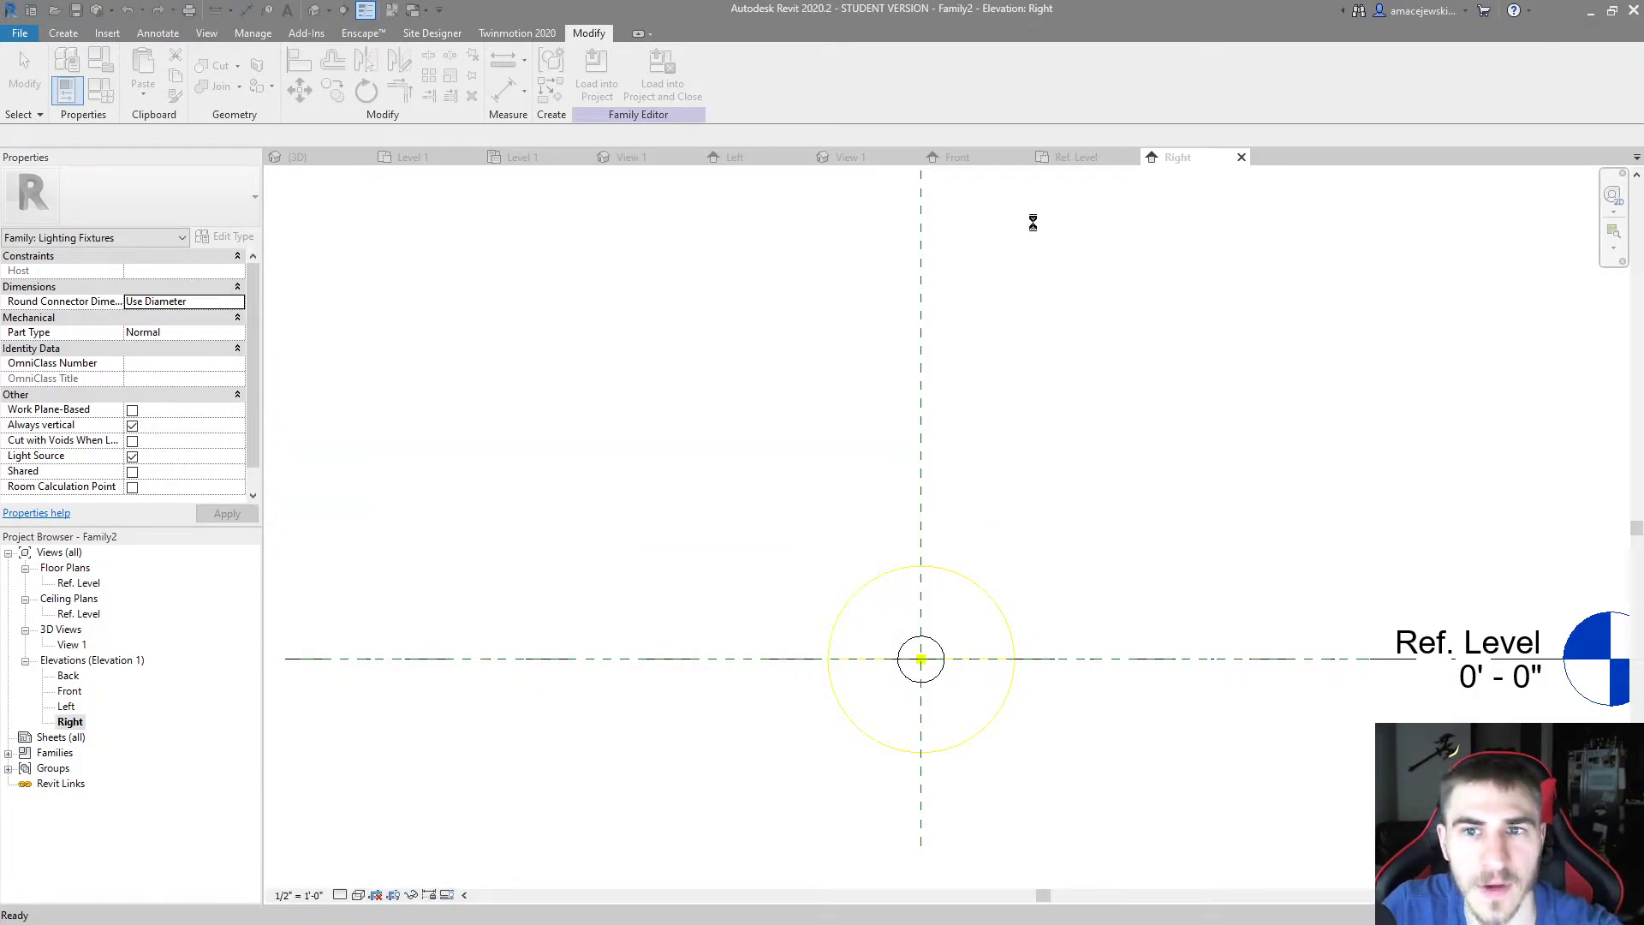
pyautogui.click(662, 83)
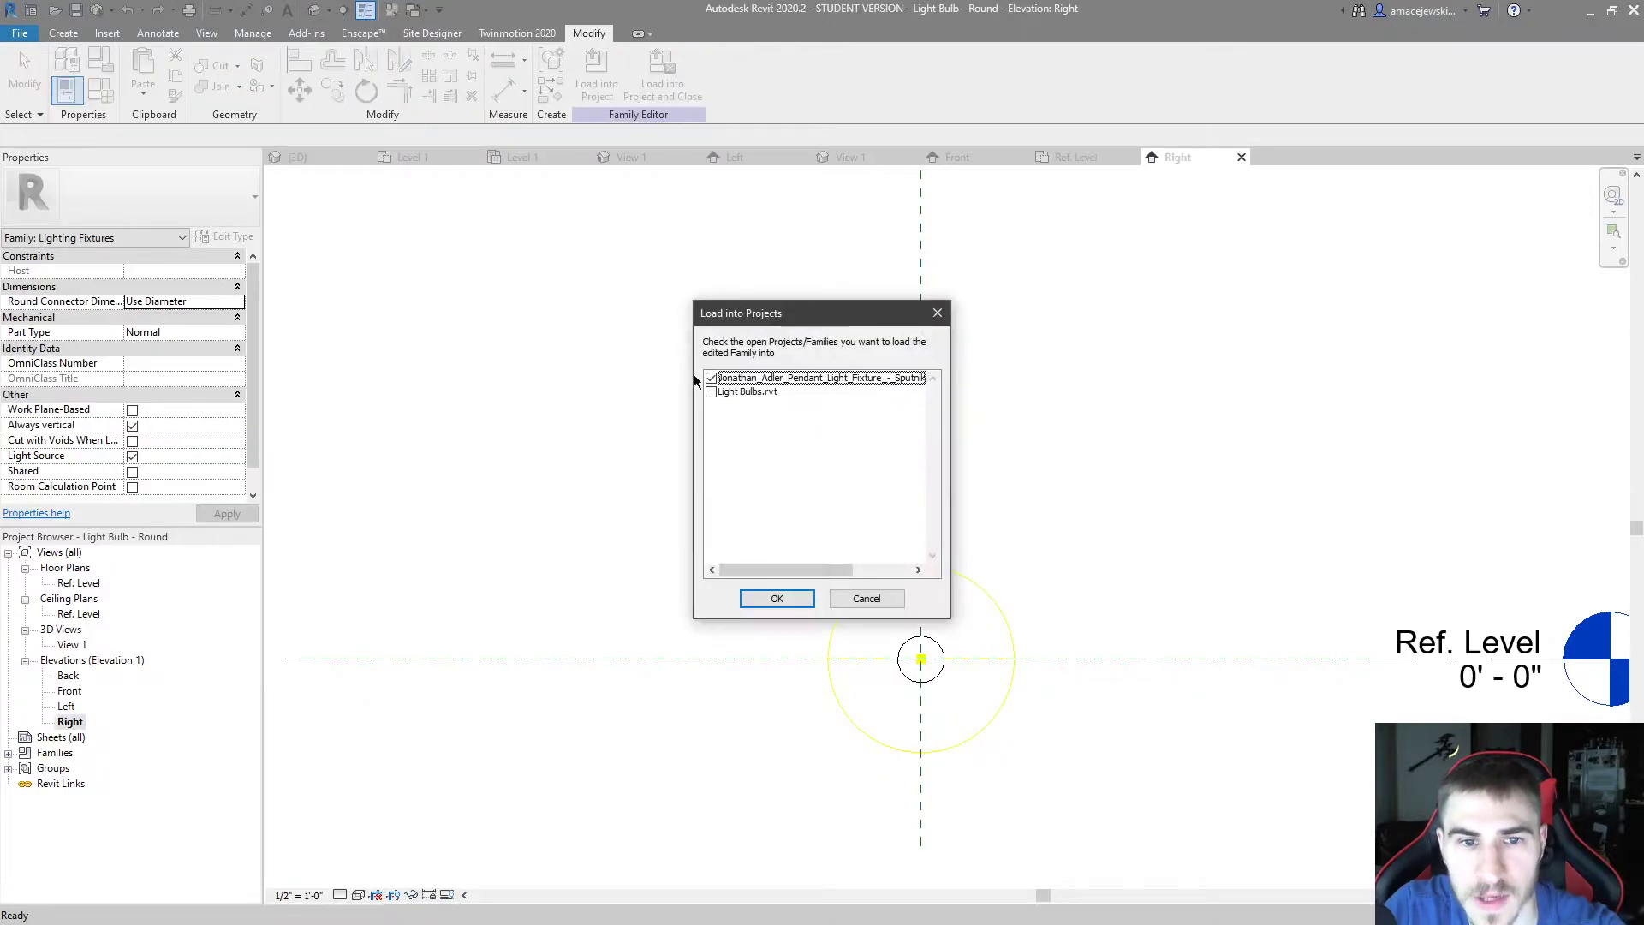
# Load the bulb into the Sputnik pendant family and cancel placing an instance
pyautogui.click(776, 598)
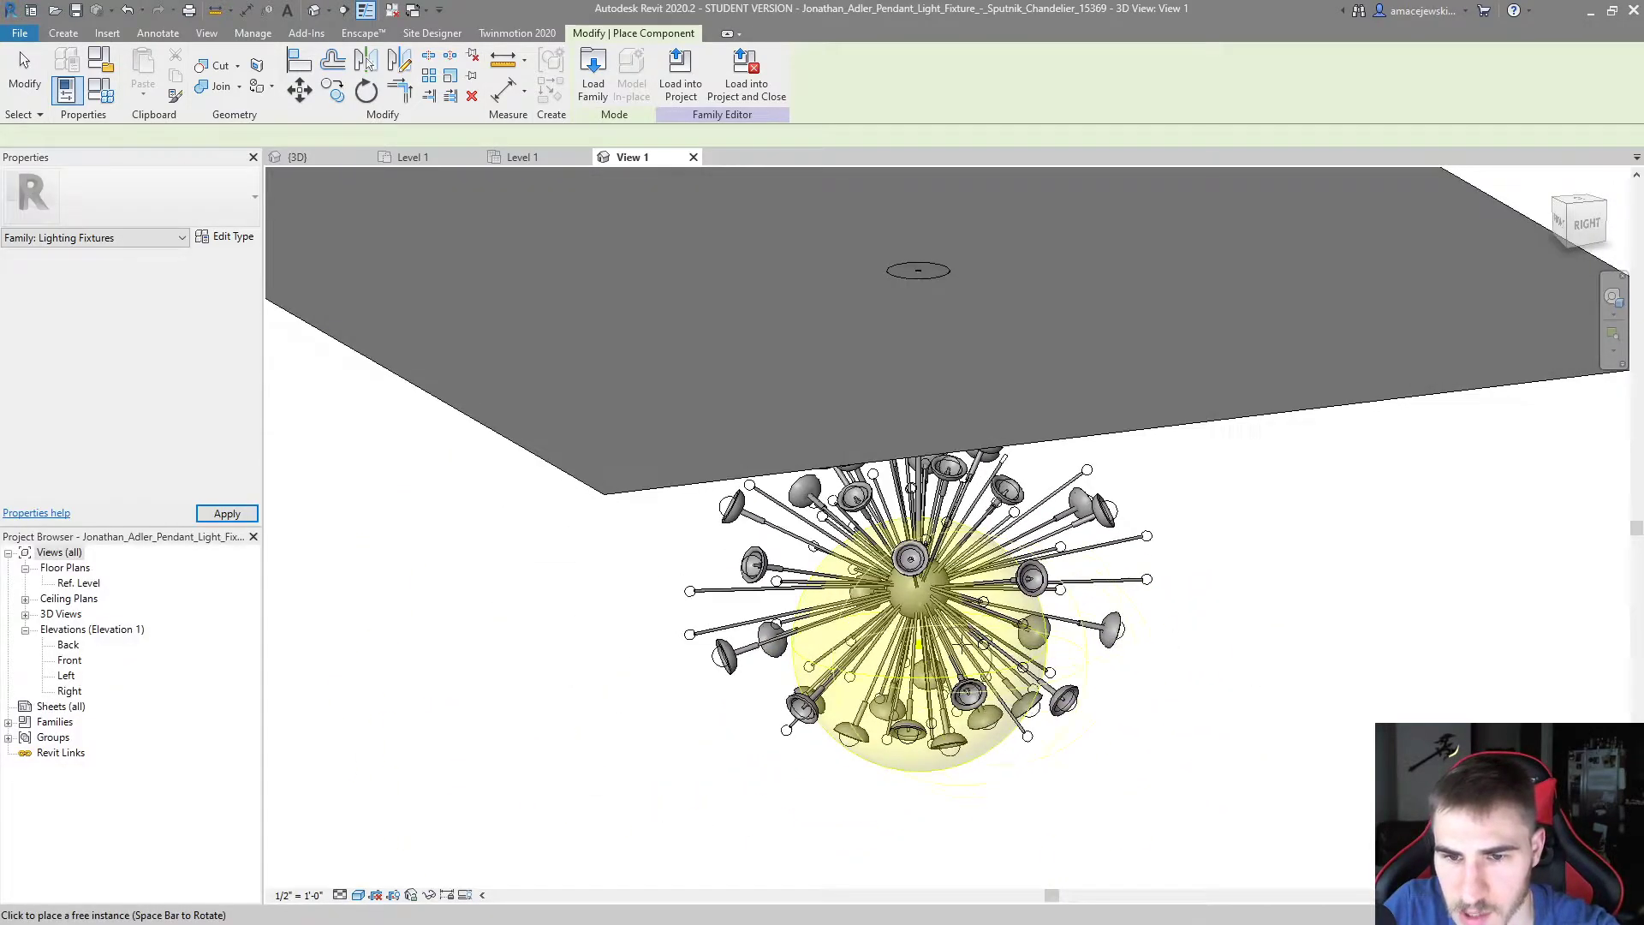
pyautogui.keyDown('shift'); pyautogui.moveTo(1081, 679); pyautogui.dragTo(1116, 607, button='middle'); pyautogui.keyUp('shift')
pyautogui.press('Escape')
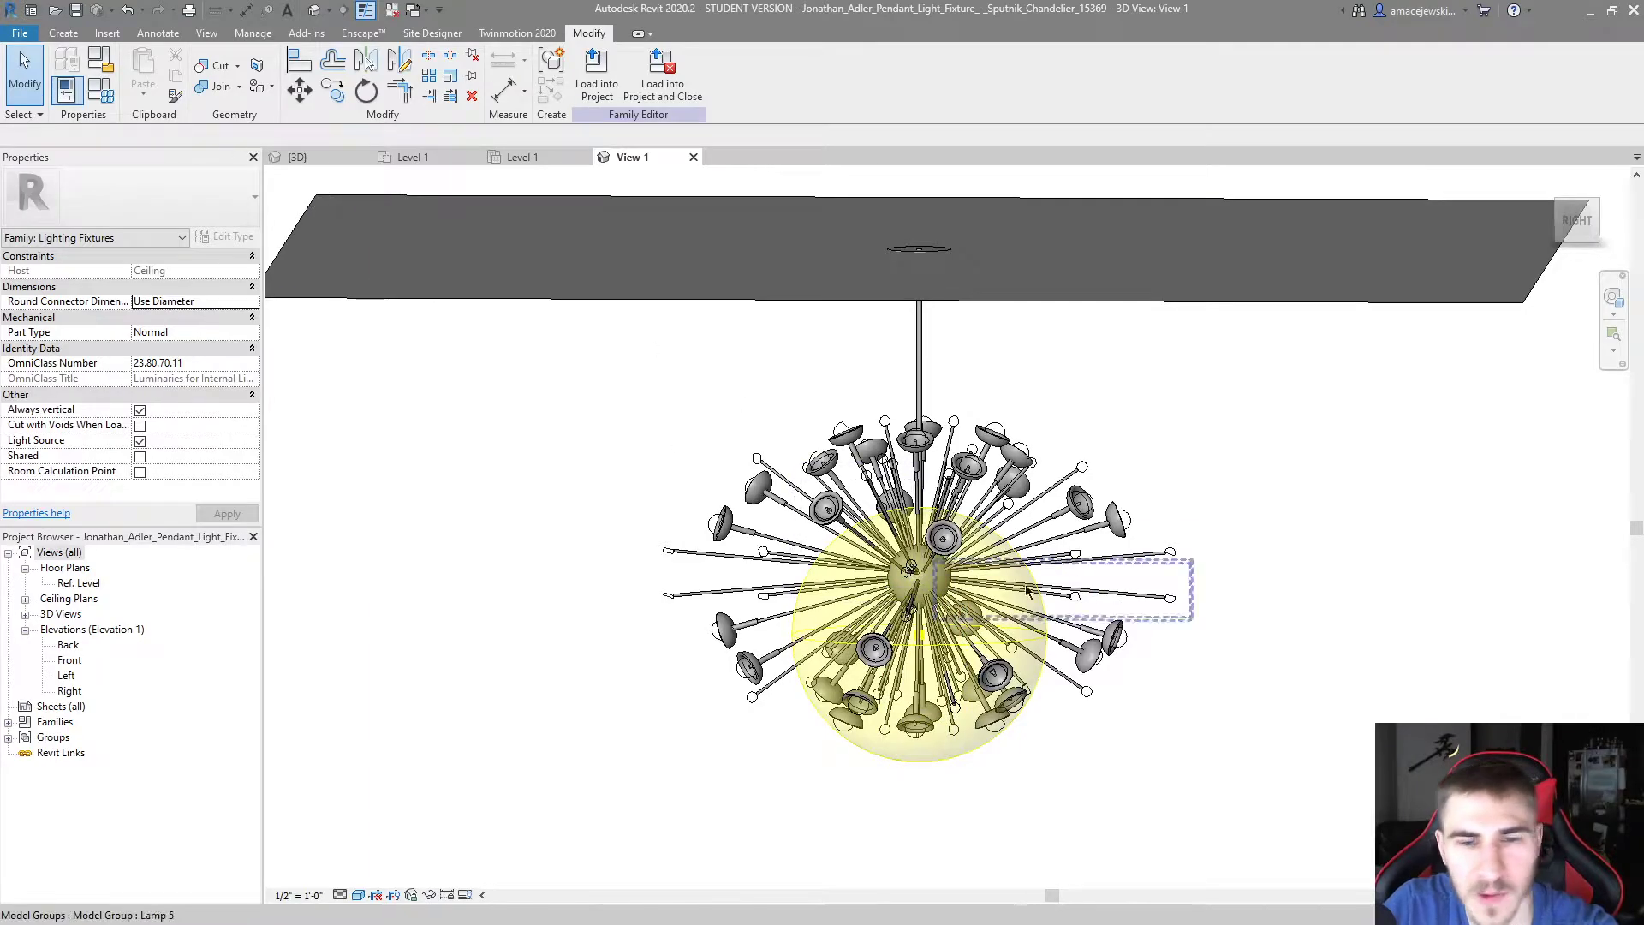
pyautogui.moveTo(1022, 685); pyautogui.dragTo(959, 640, button='middle')
# Uncheck Light Source for the chandelier family and select one flower arm group
pyautogui.click(101, 62)
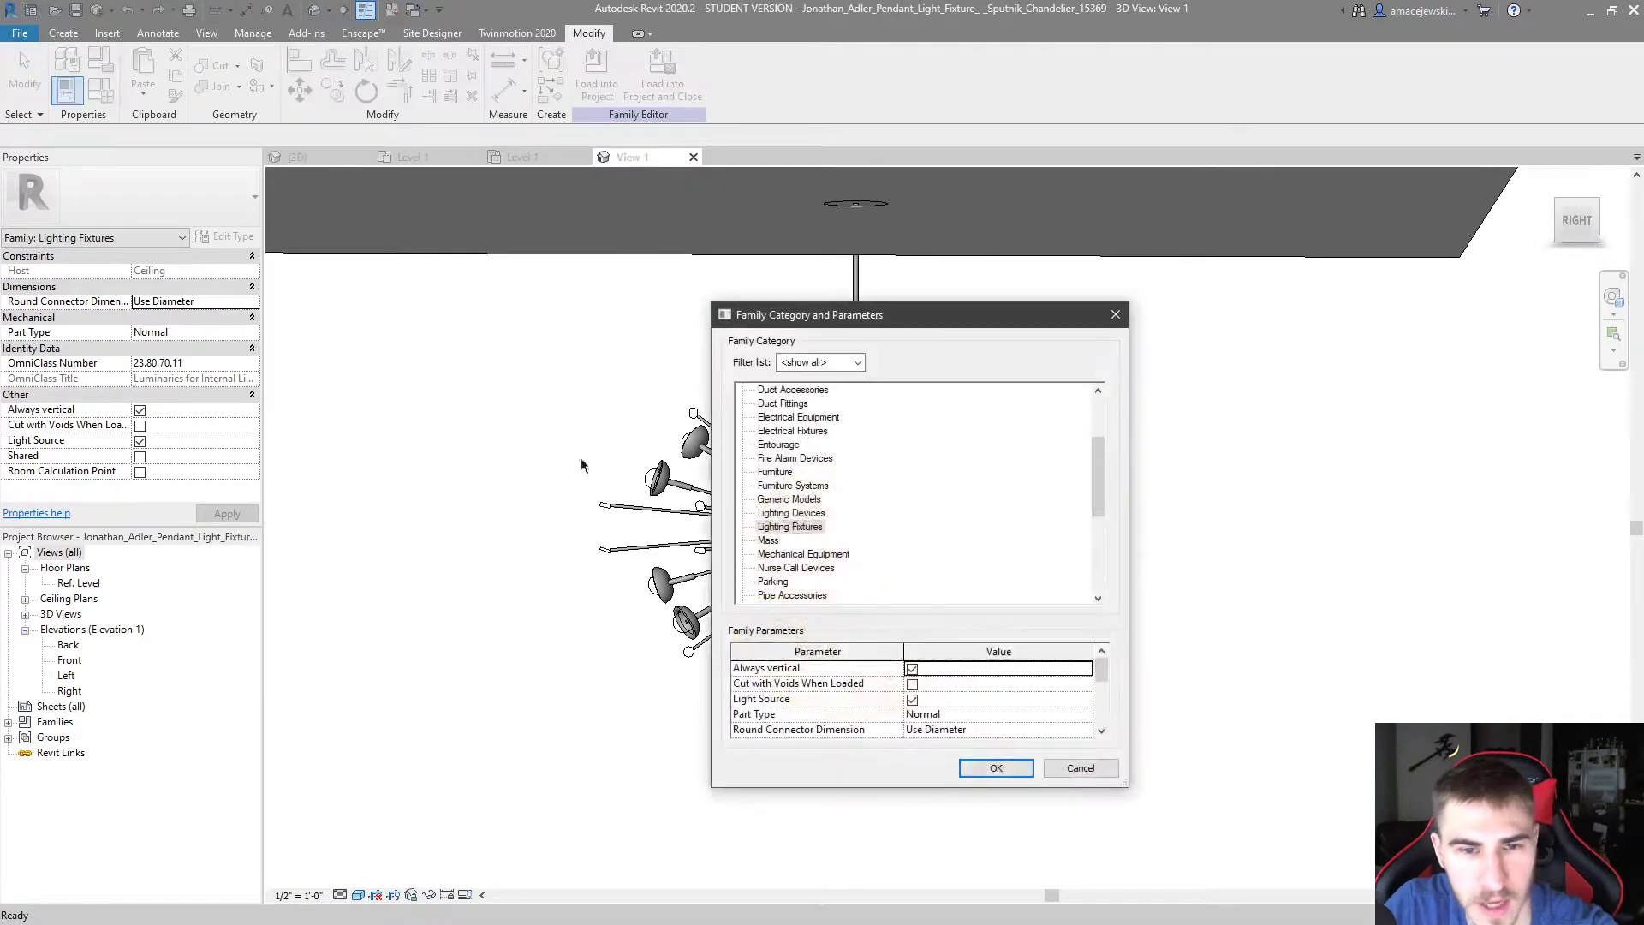
pyautogui.scroll(-1, 839, 484)
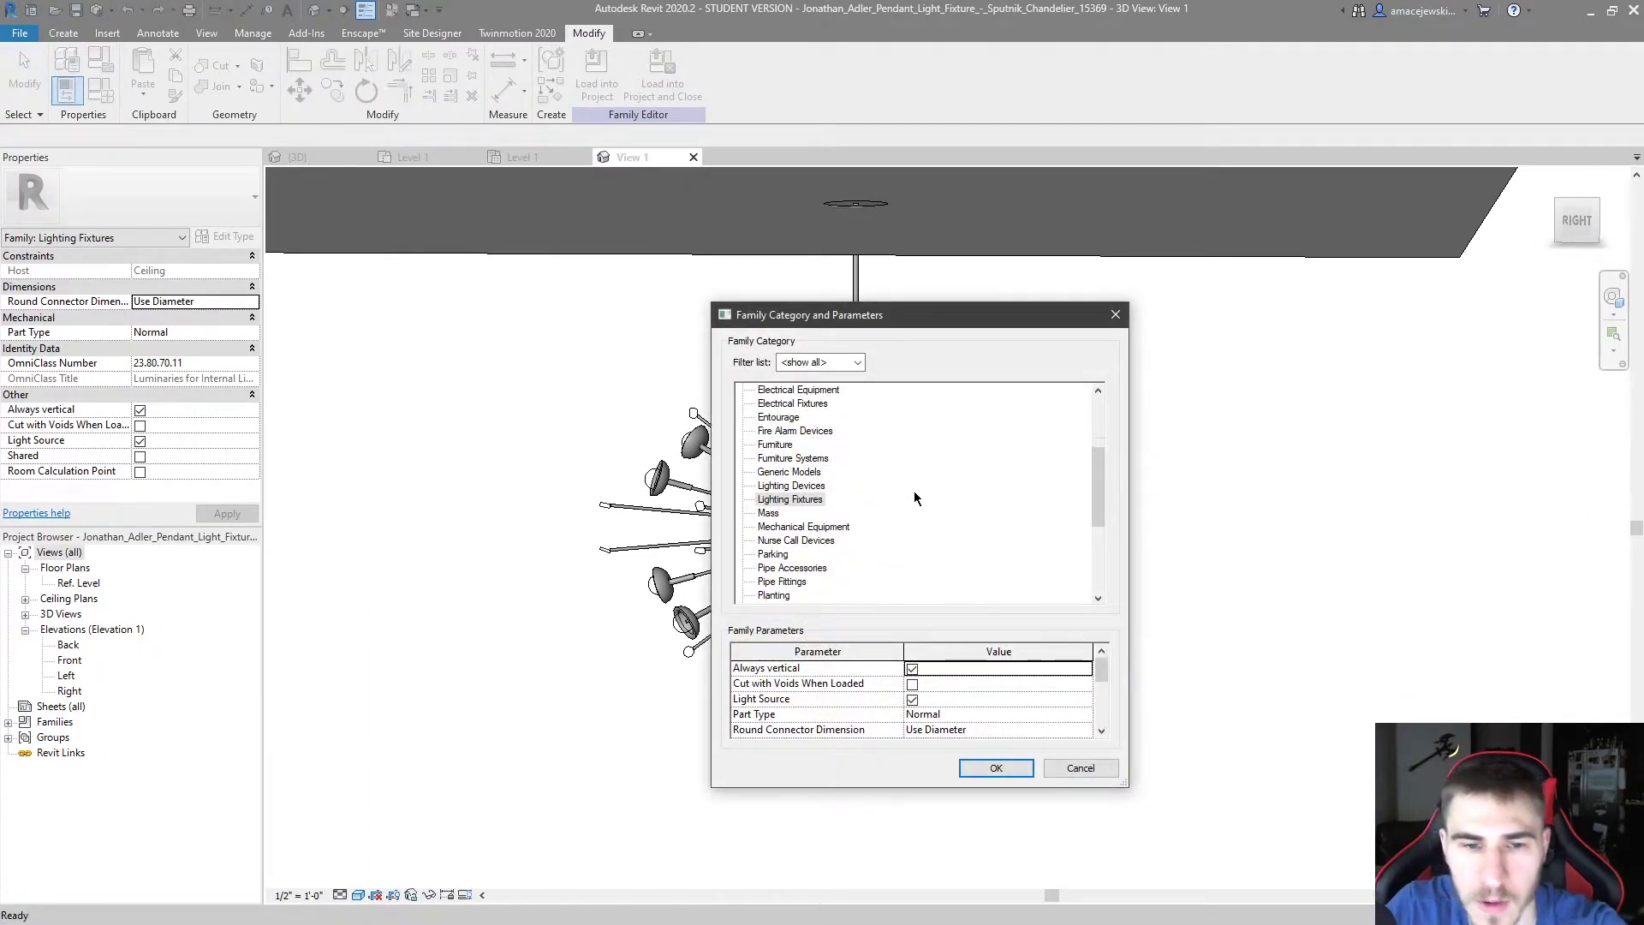
pyautogui.click(911, 699)
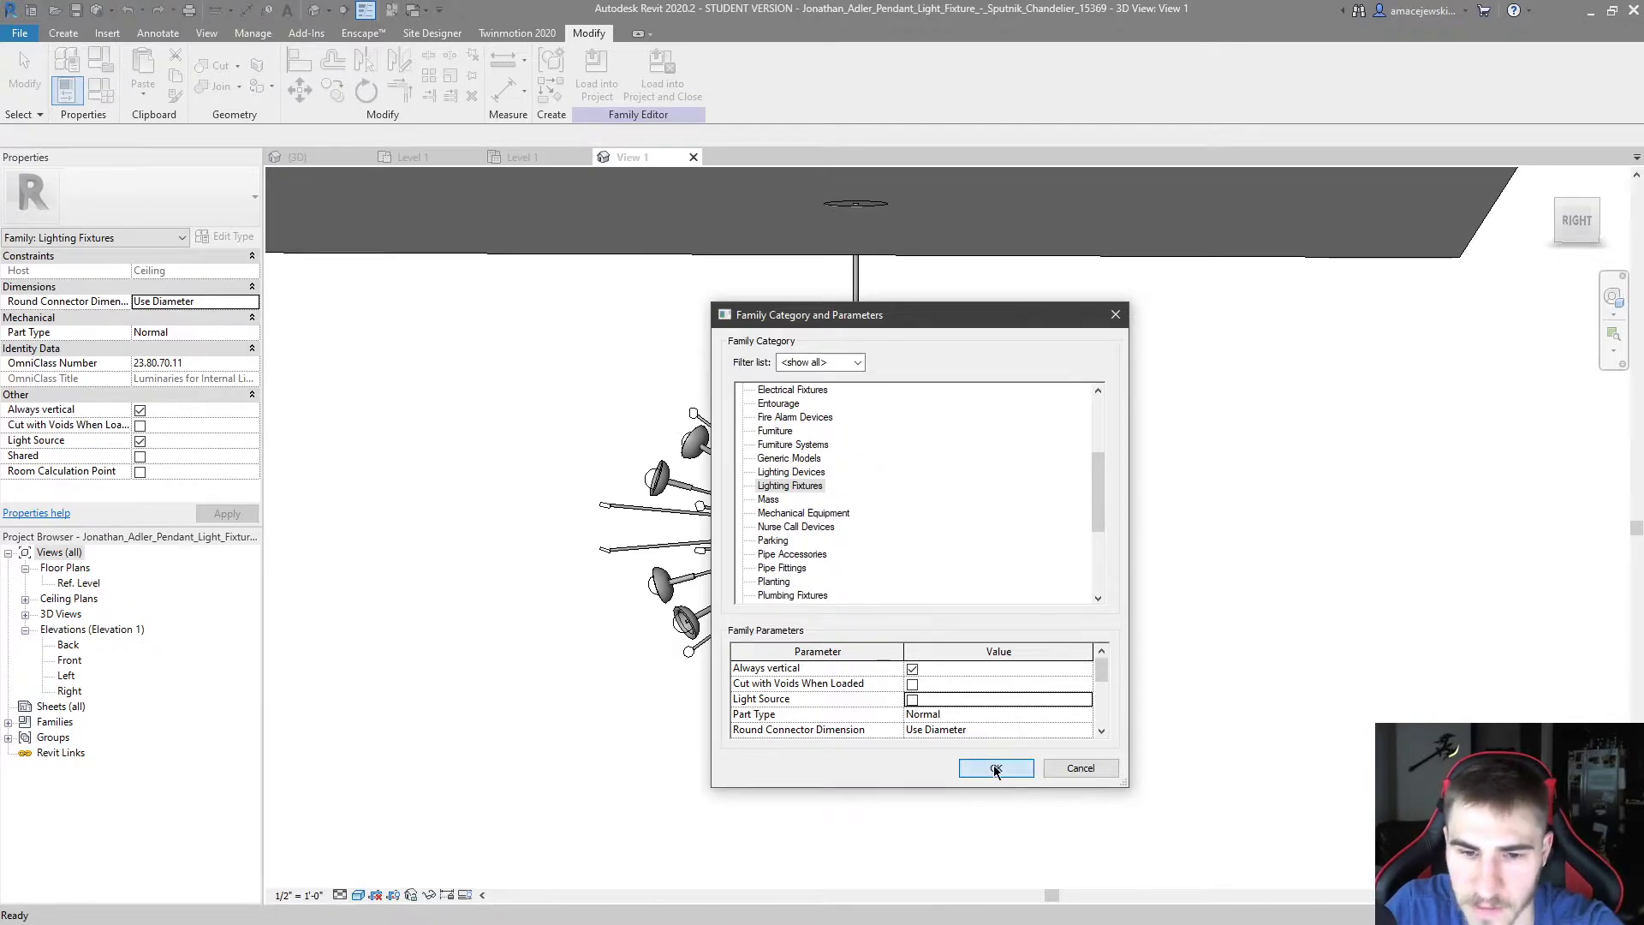
pyautogui.click(994, 768)
pyautogui.scroll(3, 1140, 477)
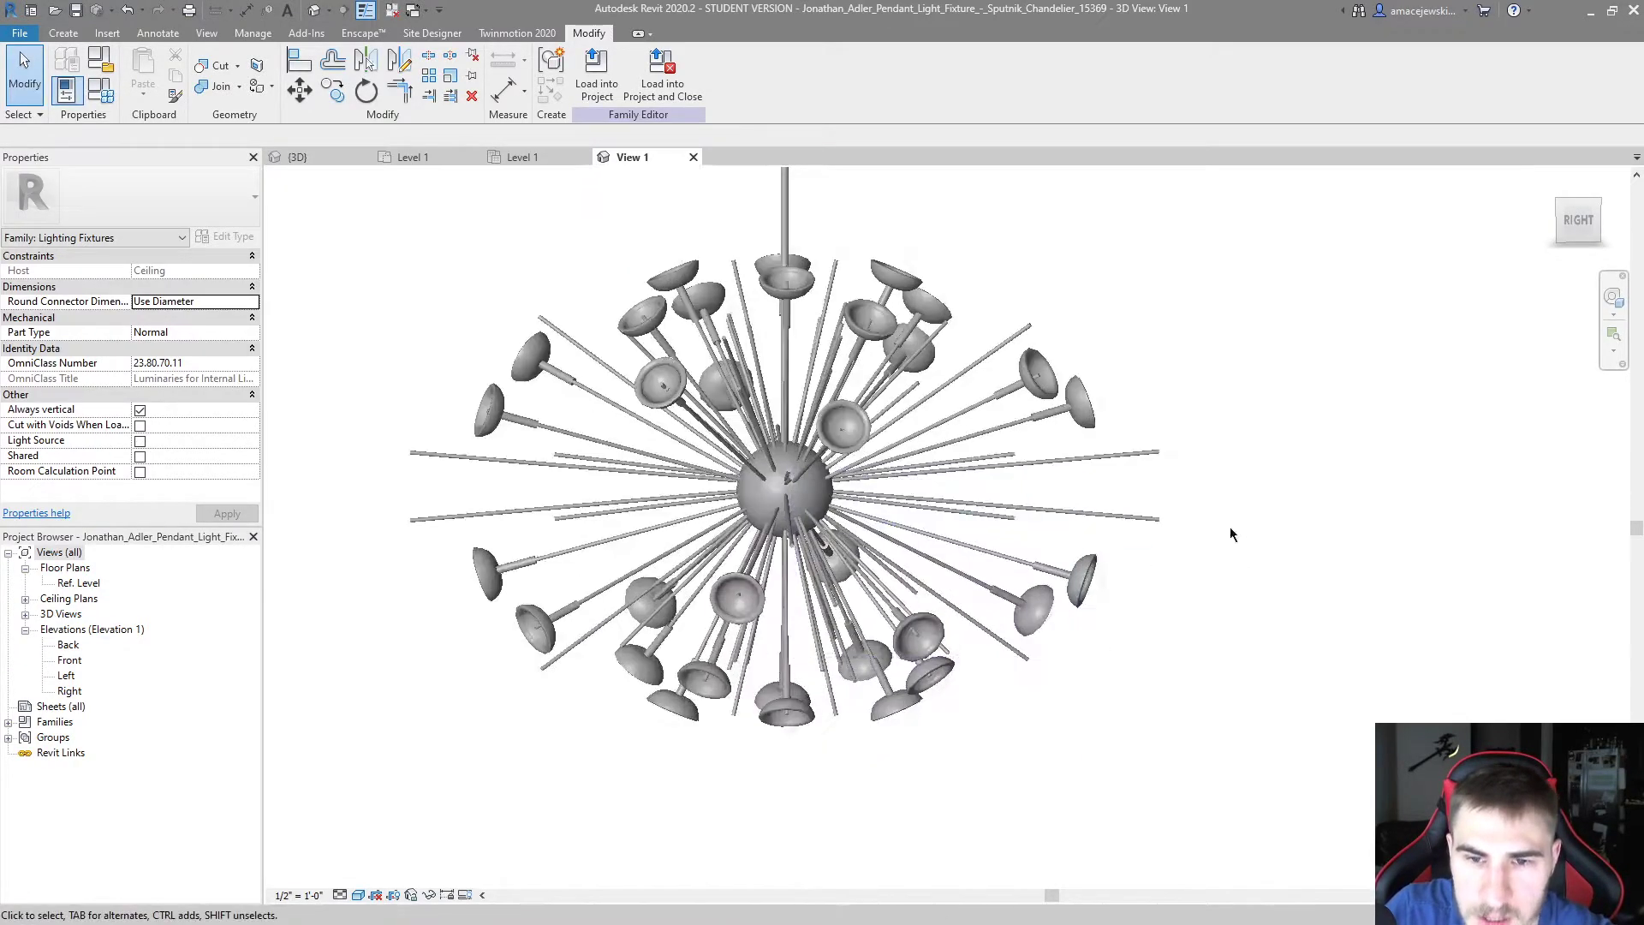
pyautogui.click(1083, 583)
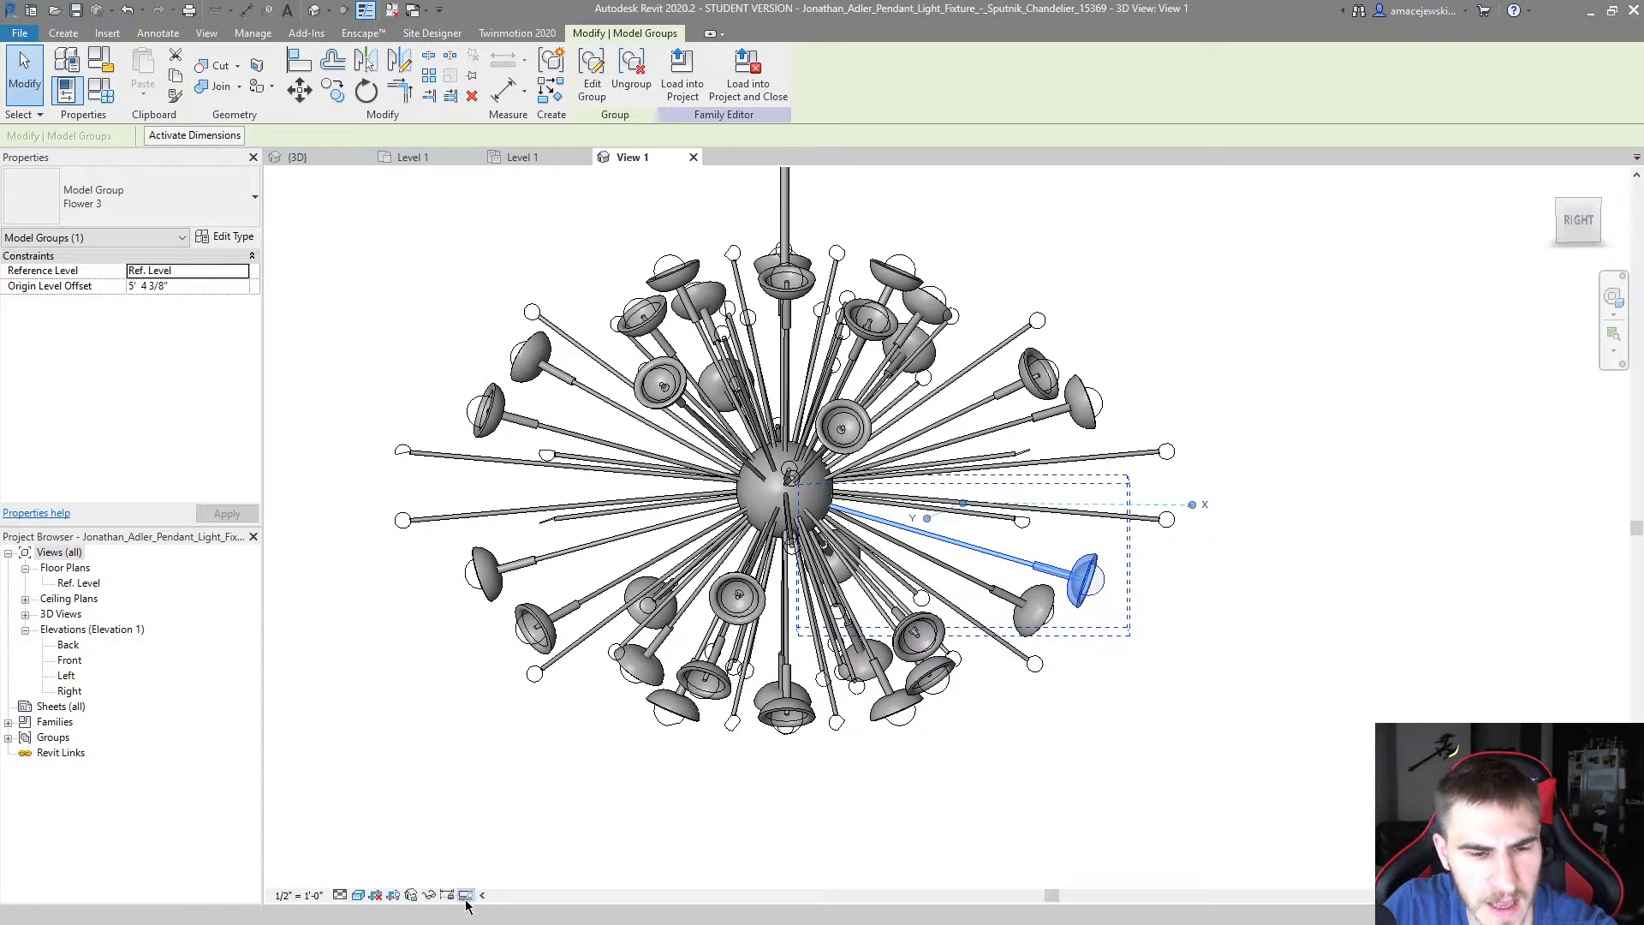
# Isolate the selected flower arm group in the view
pyautogui.click(428, 895)
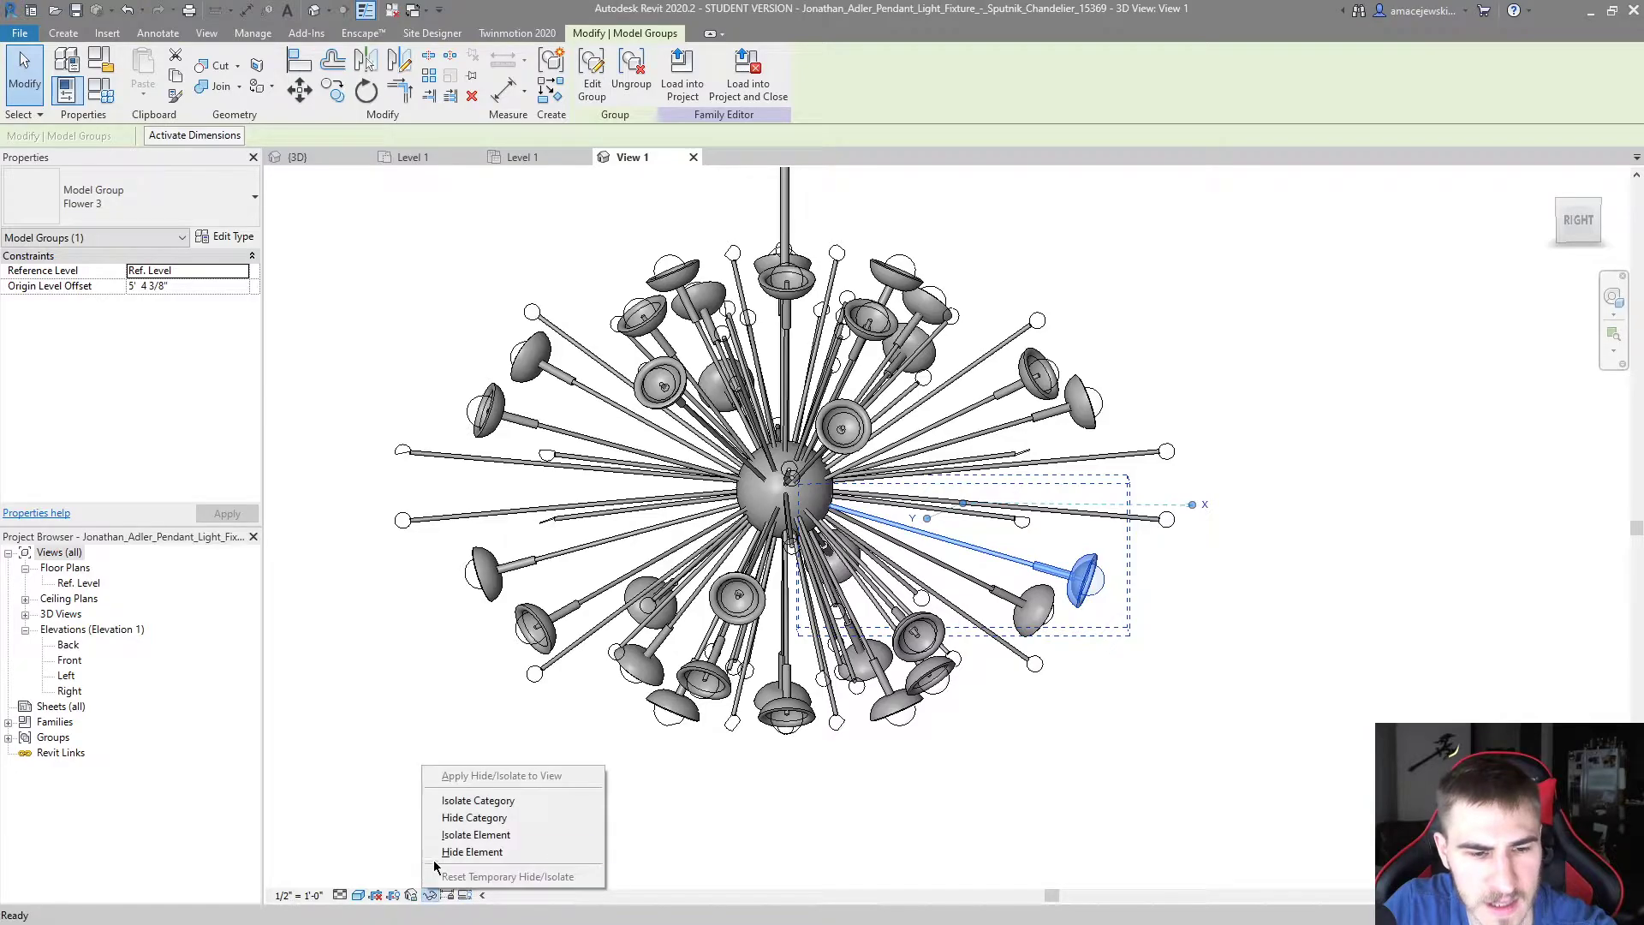
pyautogui.click(480, 833)
pyautogui.click(1215, 646)
pyautogui.moveTo(1215, 646)
pyautogui.keyDown('shift'); pyautogui.mouseDown(button='middle')
pyautogui.moveTo(1123, 543)
pyautogui.moveTo(767, 462)
pyautogui.moveTo(1076, 653)
pyautogui.moveTo(980, 591)
pyautogui.moveTo(1199, 659)
pyautogui.mouseUp(button='middle'); pyautogui.keyUp('shift')
# Place one Light Bulb - Round instance near the isolated arm
pyautogui.click(63, 33)
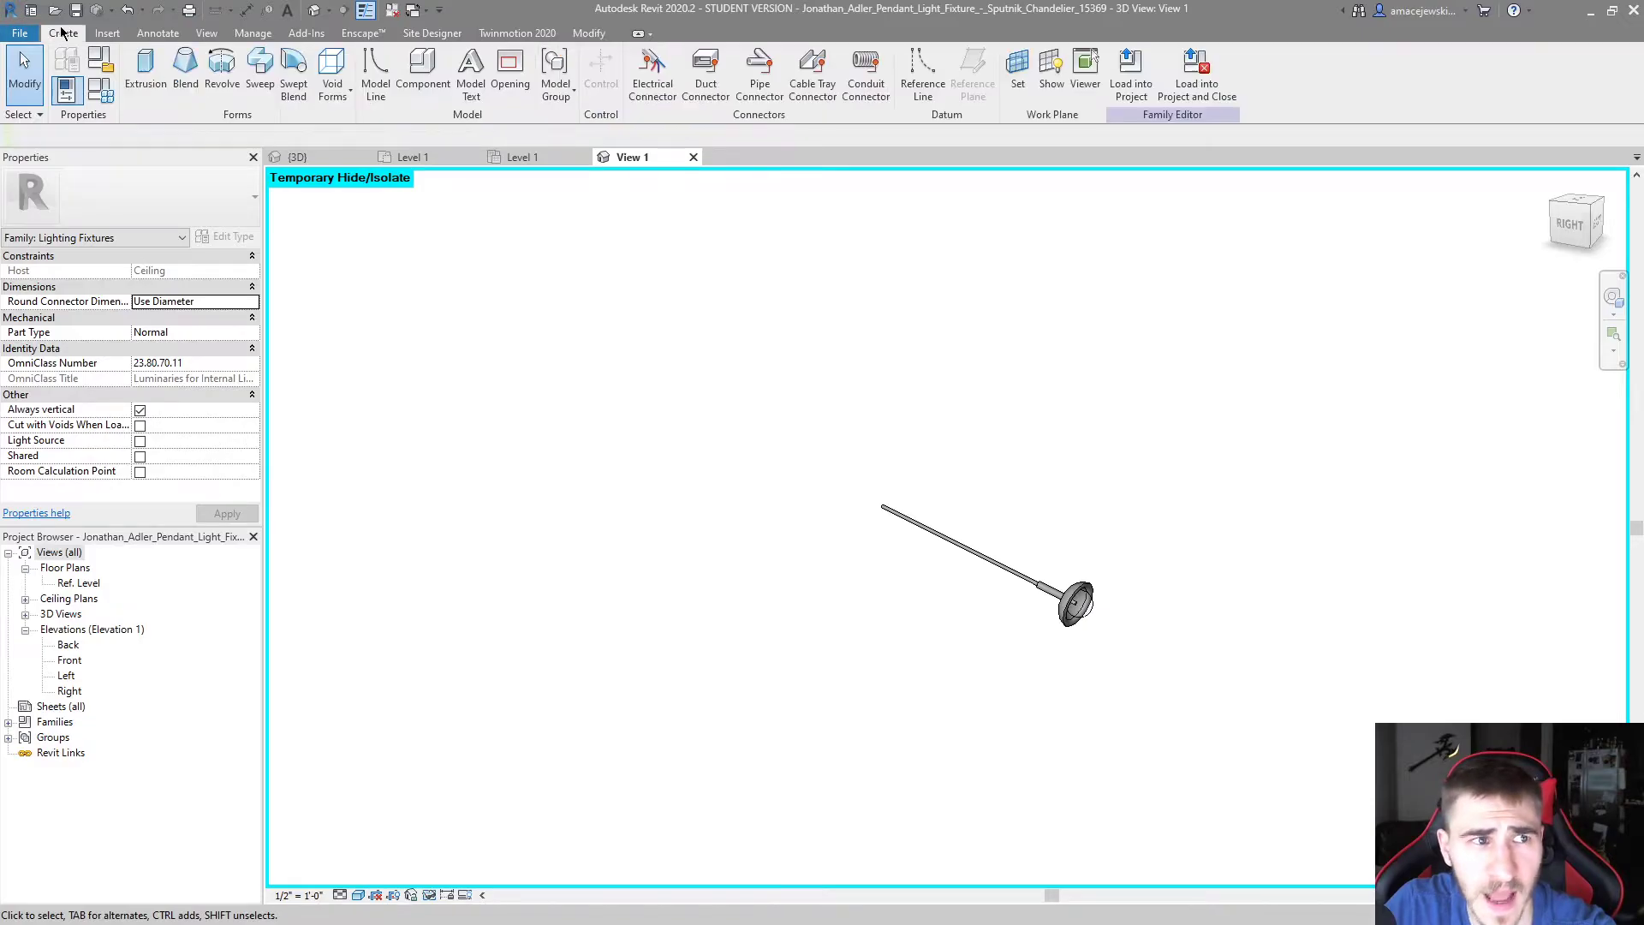
pyautogui.click(422, 68)
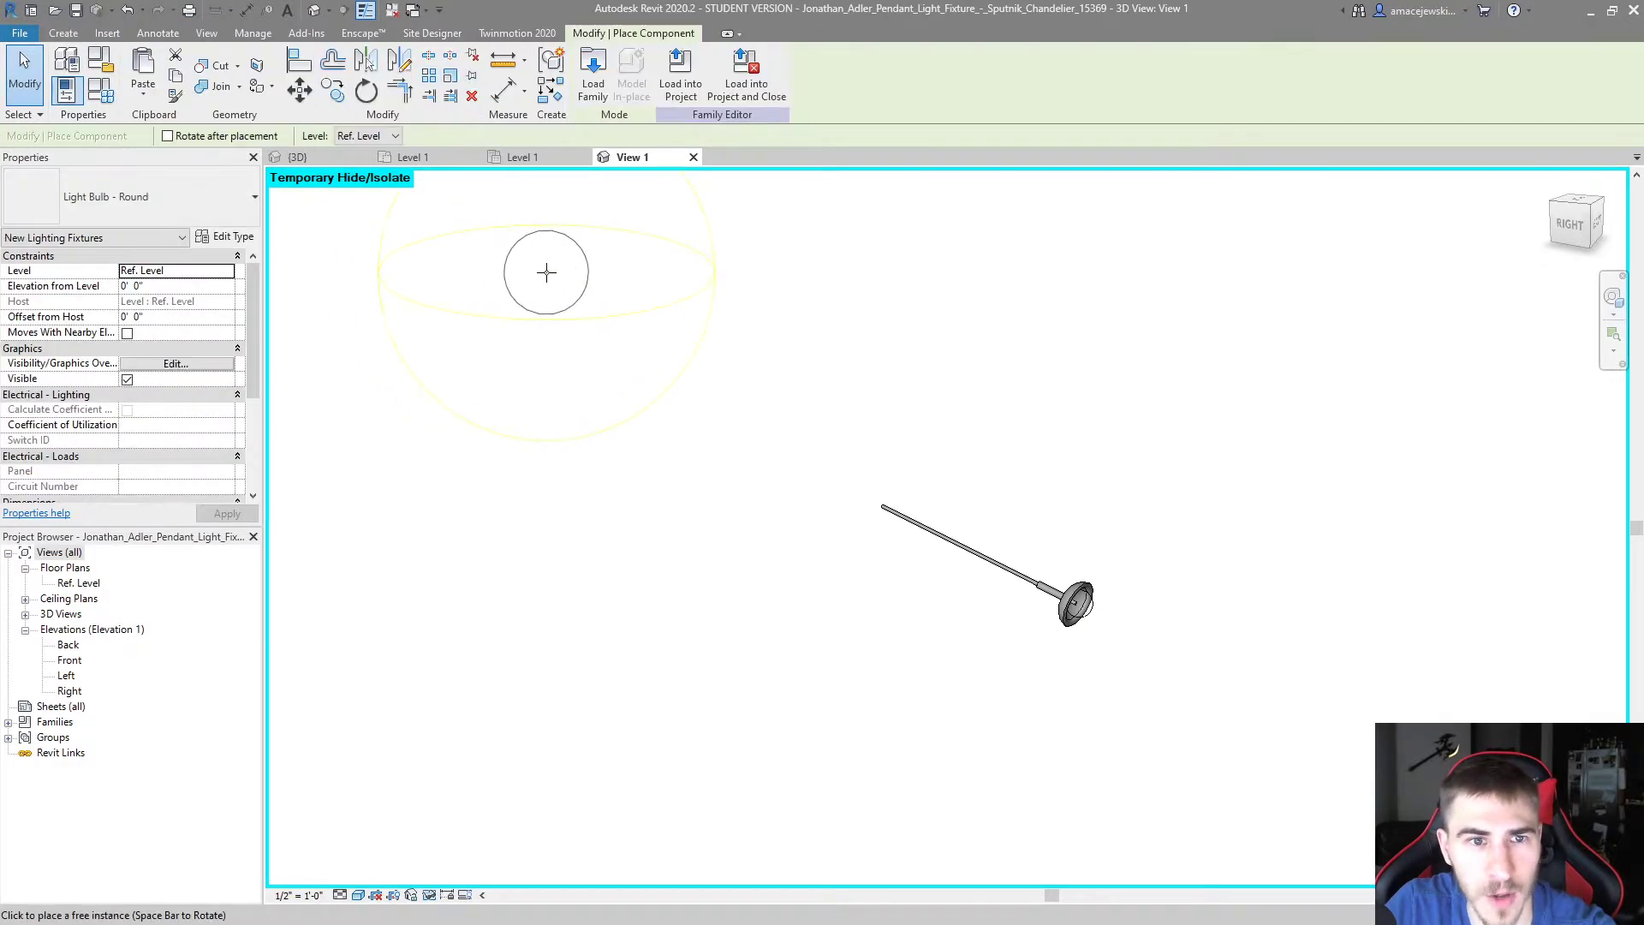
pyautogui.click(911, 716)
pyautogui.press('Escape')
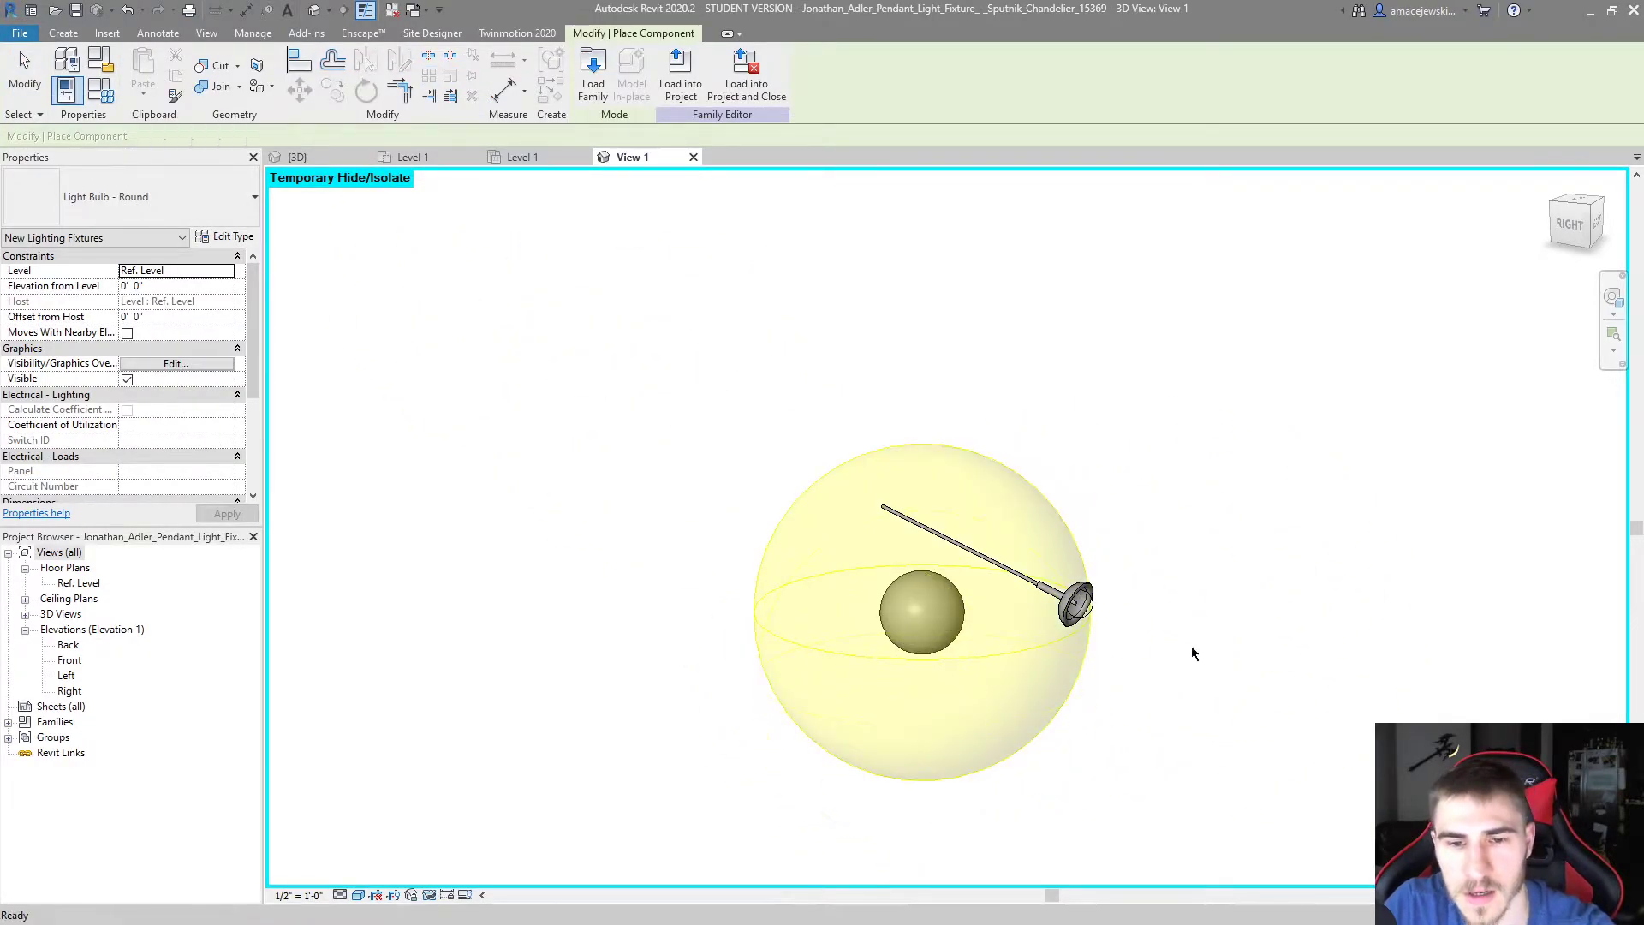
pyautogui.keyDown('shift'); pyautogui.moveTo(1193, 653); pyautogui.dragTo(1272, 419, button='middle'); pyautogui.keyUp('shift')
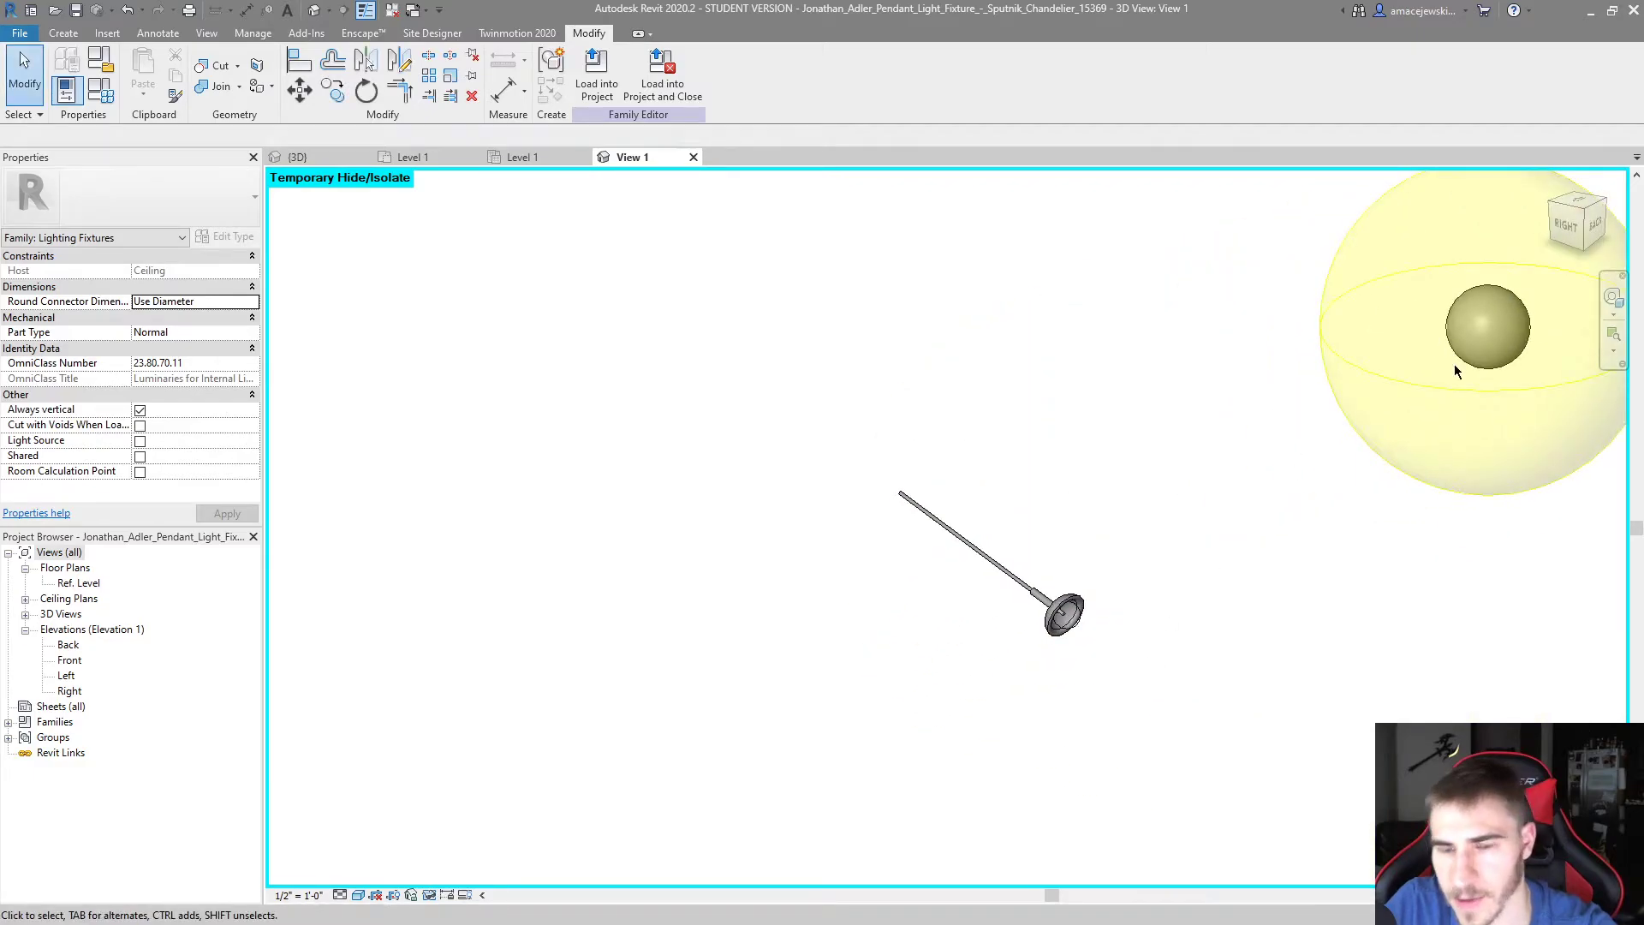
pyautogui.moveTo(1040, 666); pyautogui.dragTo(956, 511, button='middle')
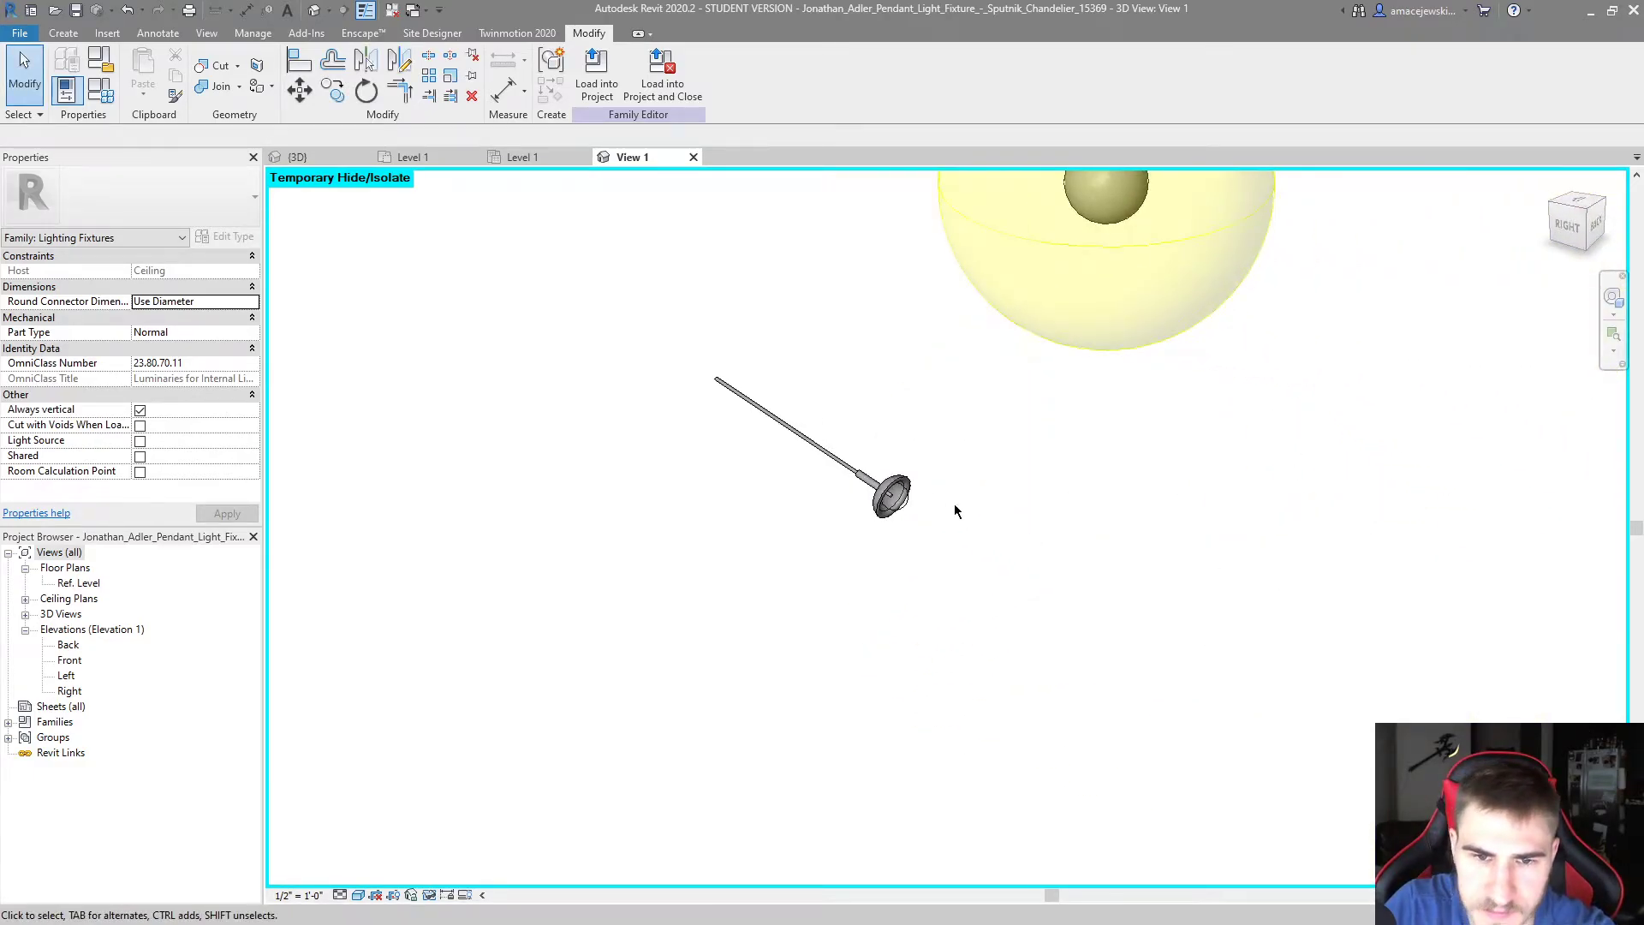
pyautogui.scroll(3, 905, 510)
pyautogui.click(913, 511)
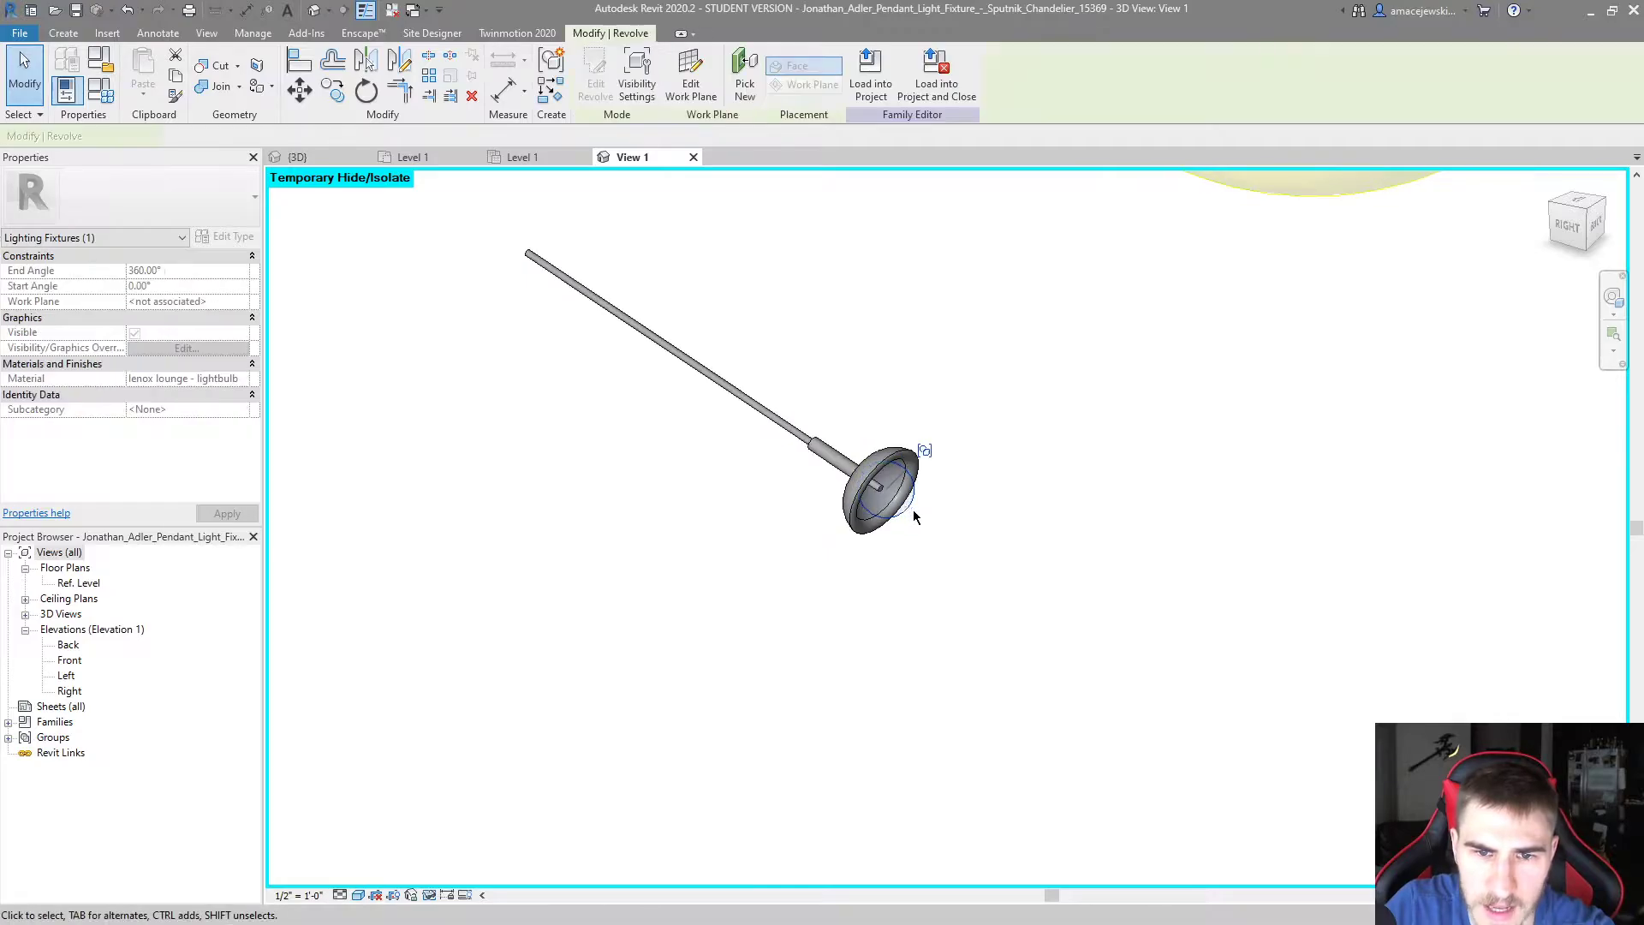
pyautogui.scroll(2, 887, 485)
# Enter edit mode for the Flower 3 group
pyautogui.click(738, 511)
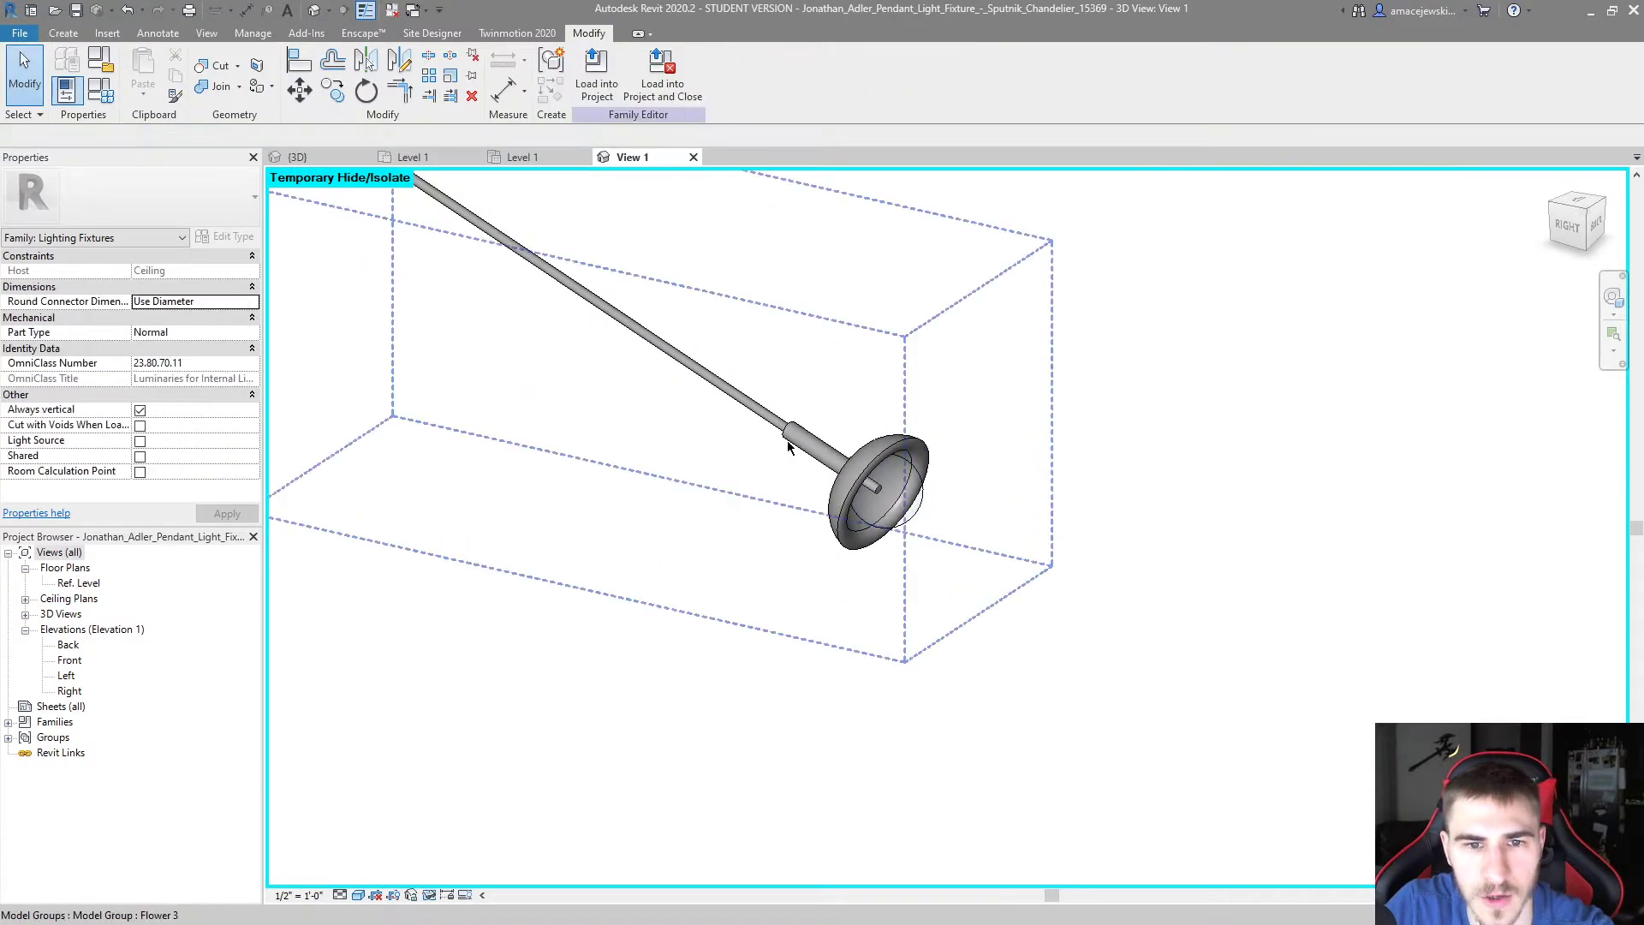
pyautogui.click(785, 439)
pyautogui.click(591, 72)
pyautogui.scroll(-4, 1078, 694)
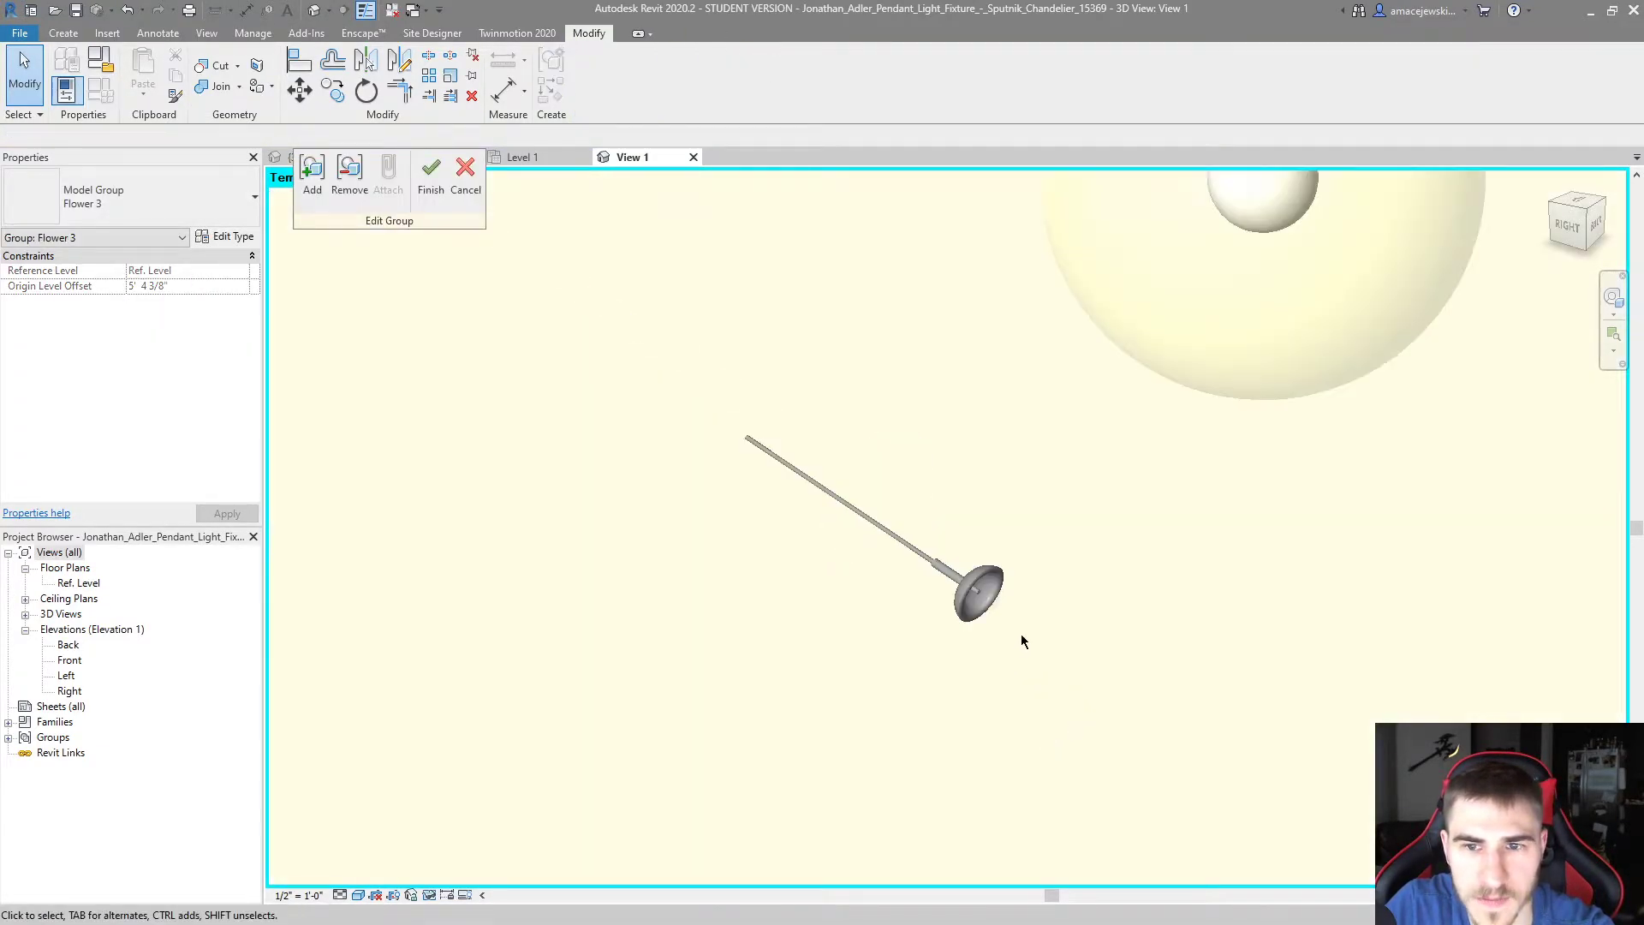
pyautogui.click(313, 180)
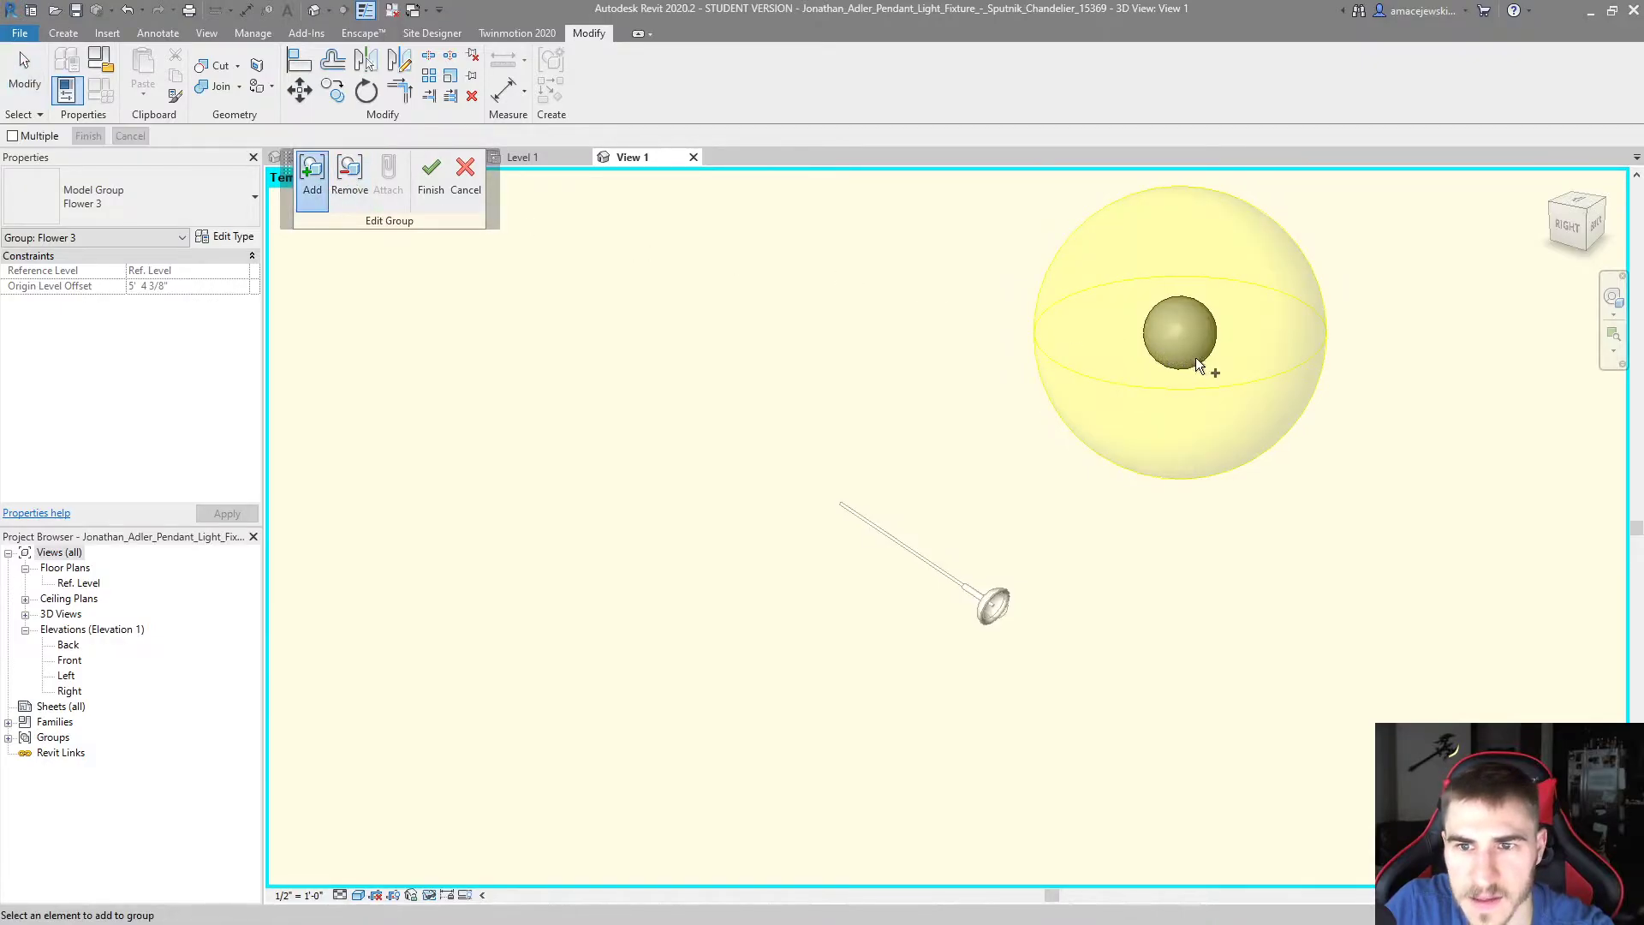
pyautogui.scroll(2, 1065, 627)
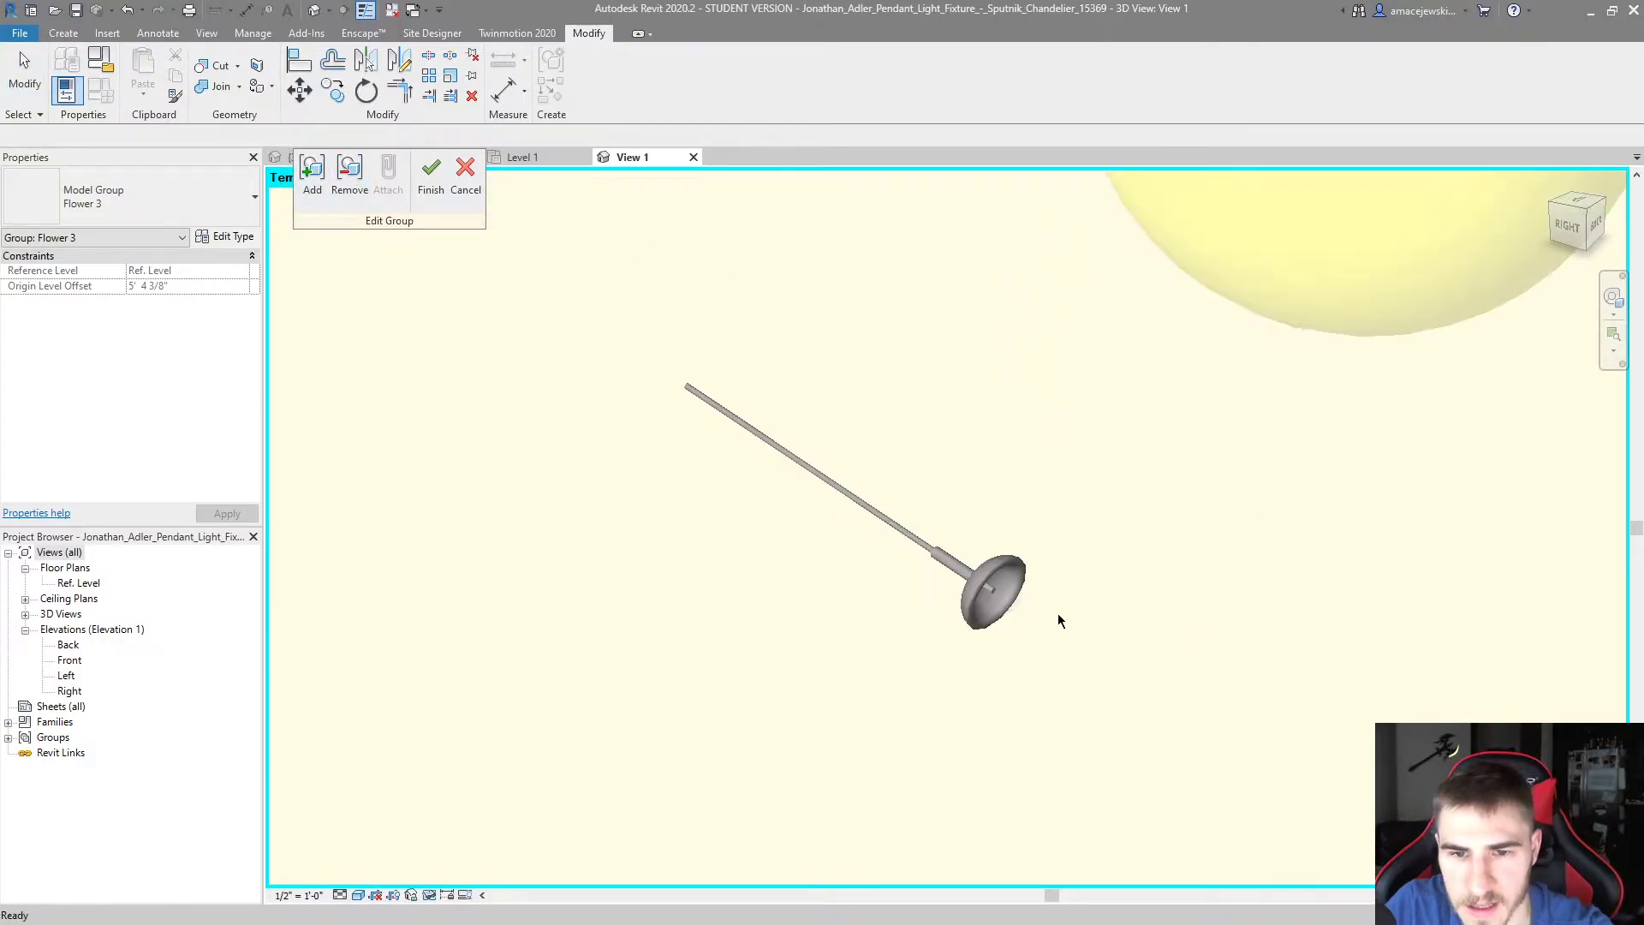
pyautogui.press('Escape')
# Open the lampshade revolve's profile sketch, review the arc, and finish the revolve
pyautogui.click(1020, 608)
pyautogui.scroll(3, 1020, 603)
pyautogui.doubleClick(1018, 597)
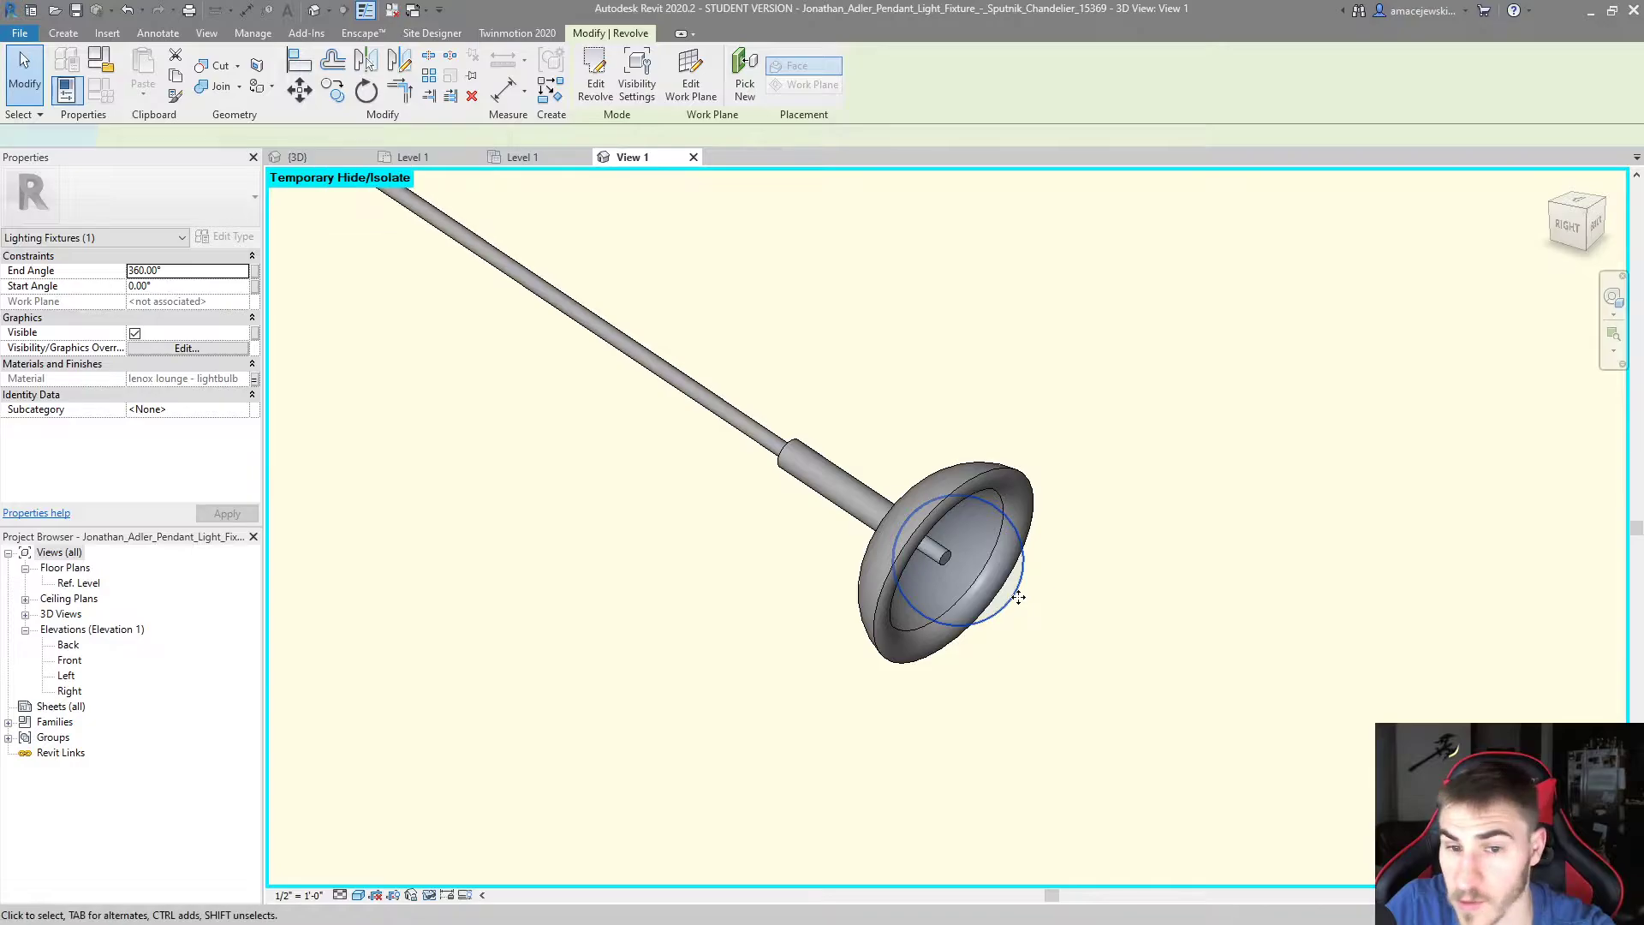
pyautogui.click(979, 588)
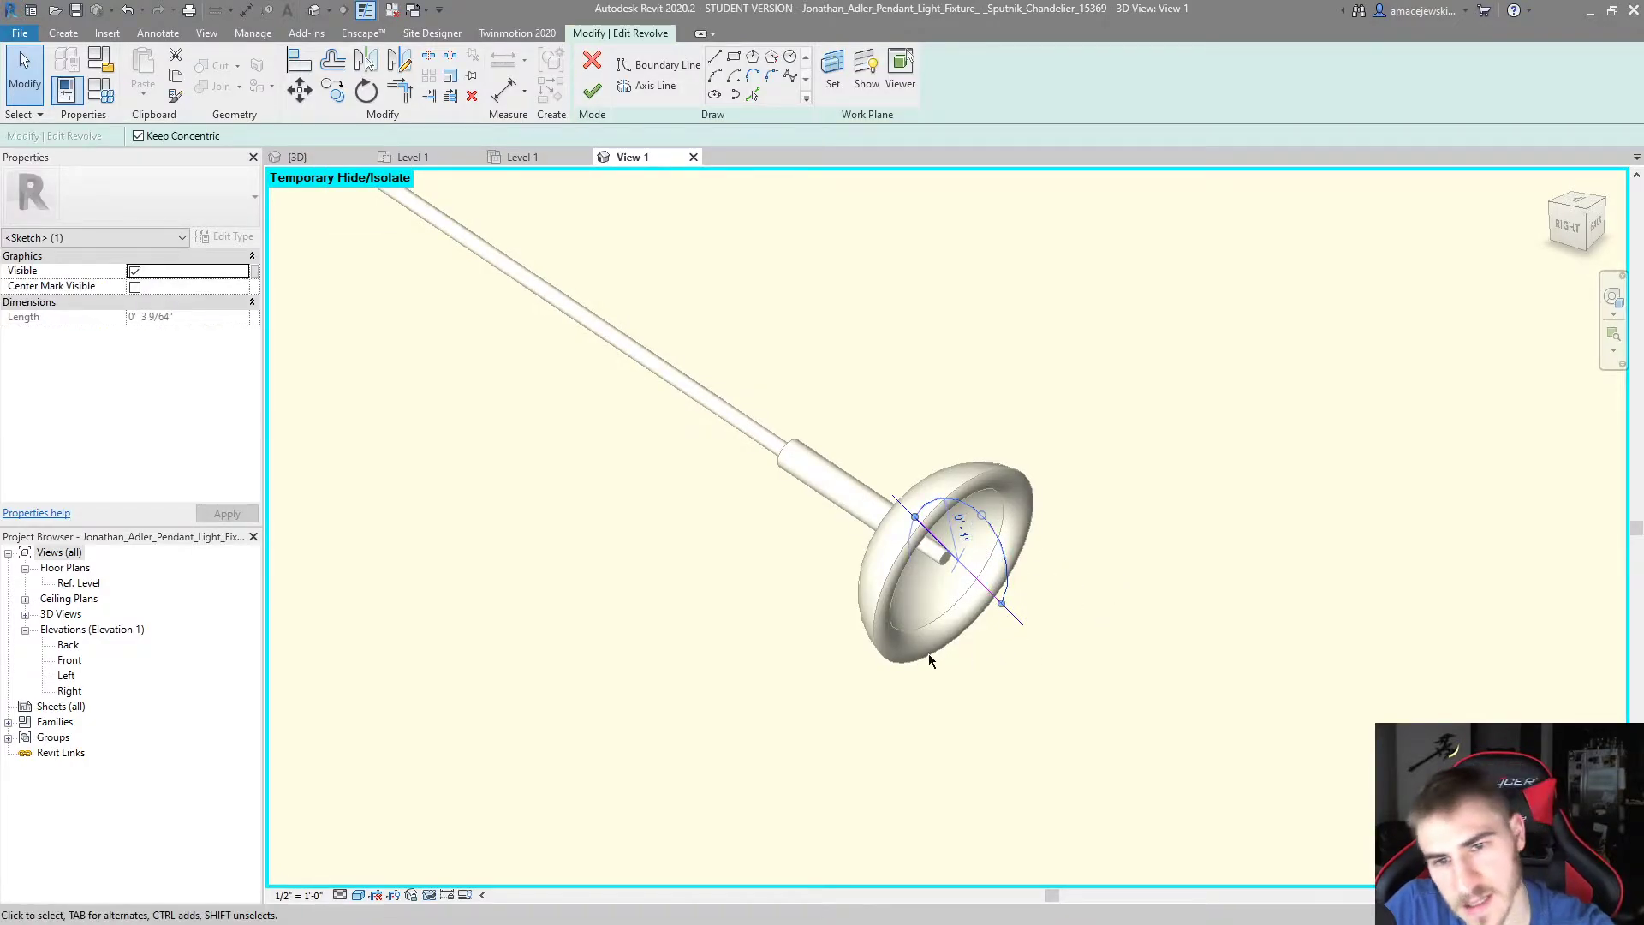
pyautogui.scroll(-3, 946, 637)
pyautogui.click(1003, 550)
pyautogui.click(591, 89)
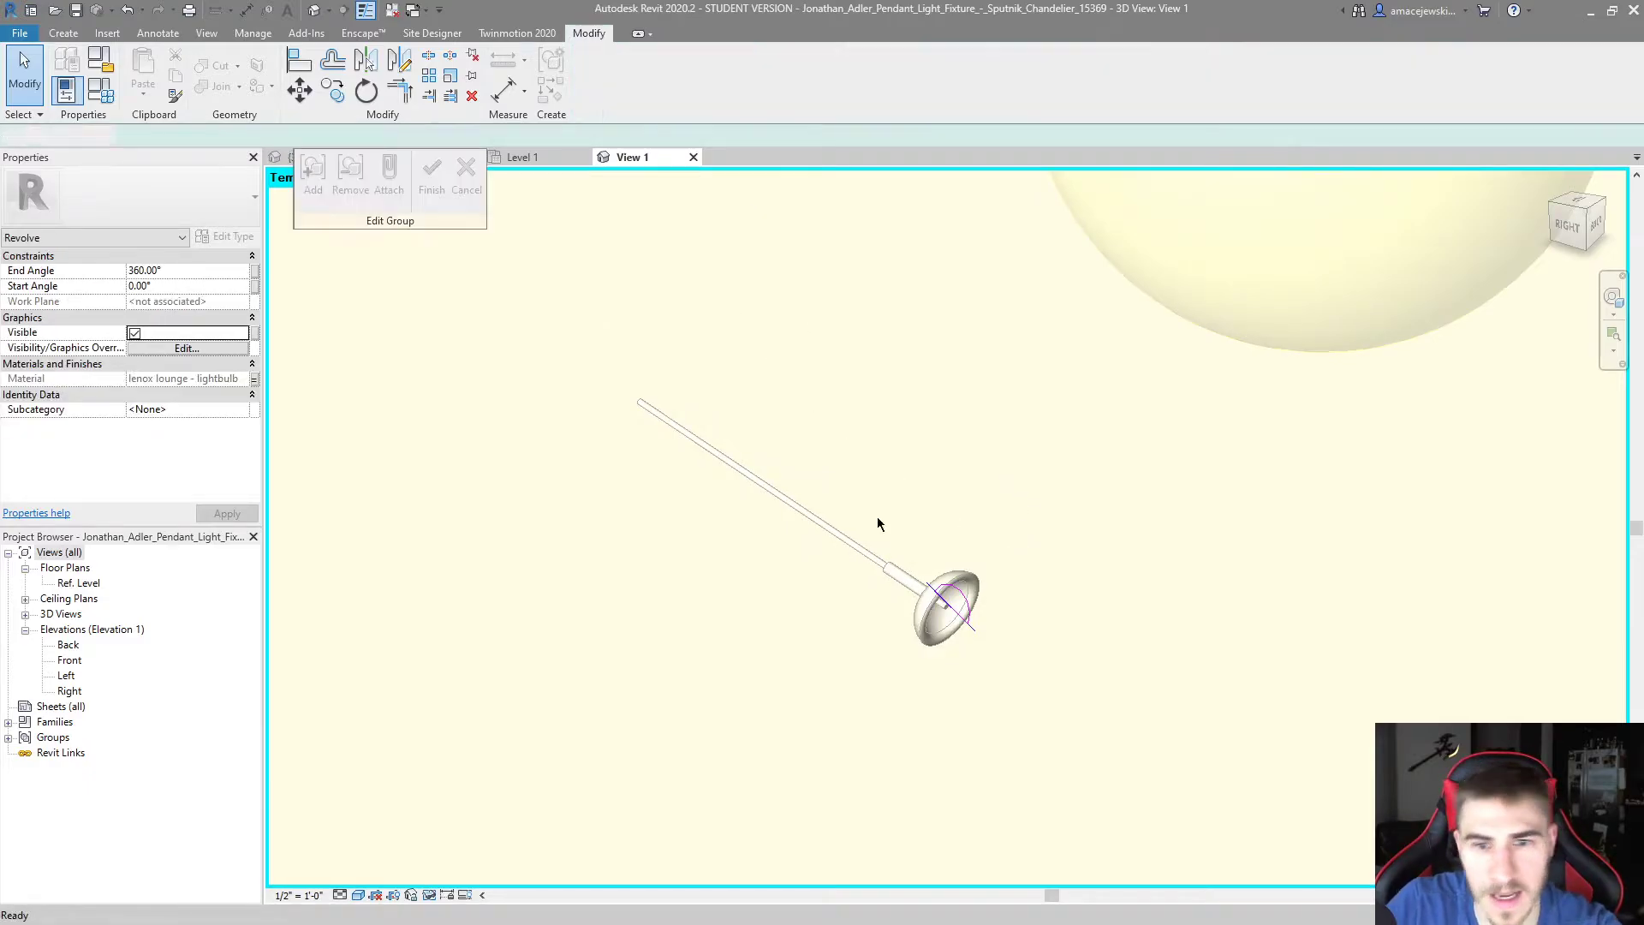
# Select the Light Bulb - Round sphere and pan it to the centre of the view
pyautogui.scroll(3, 877, 516)
pyautogui.scroll(-1, 785, 539)
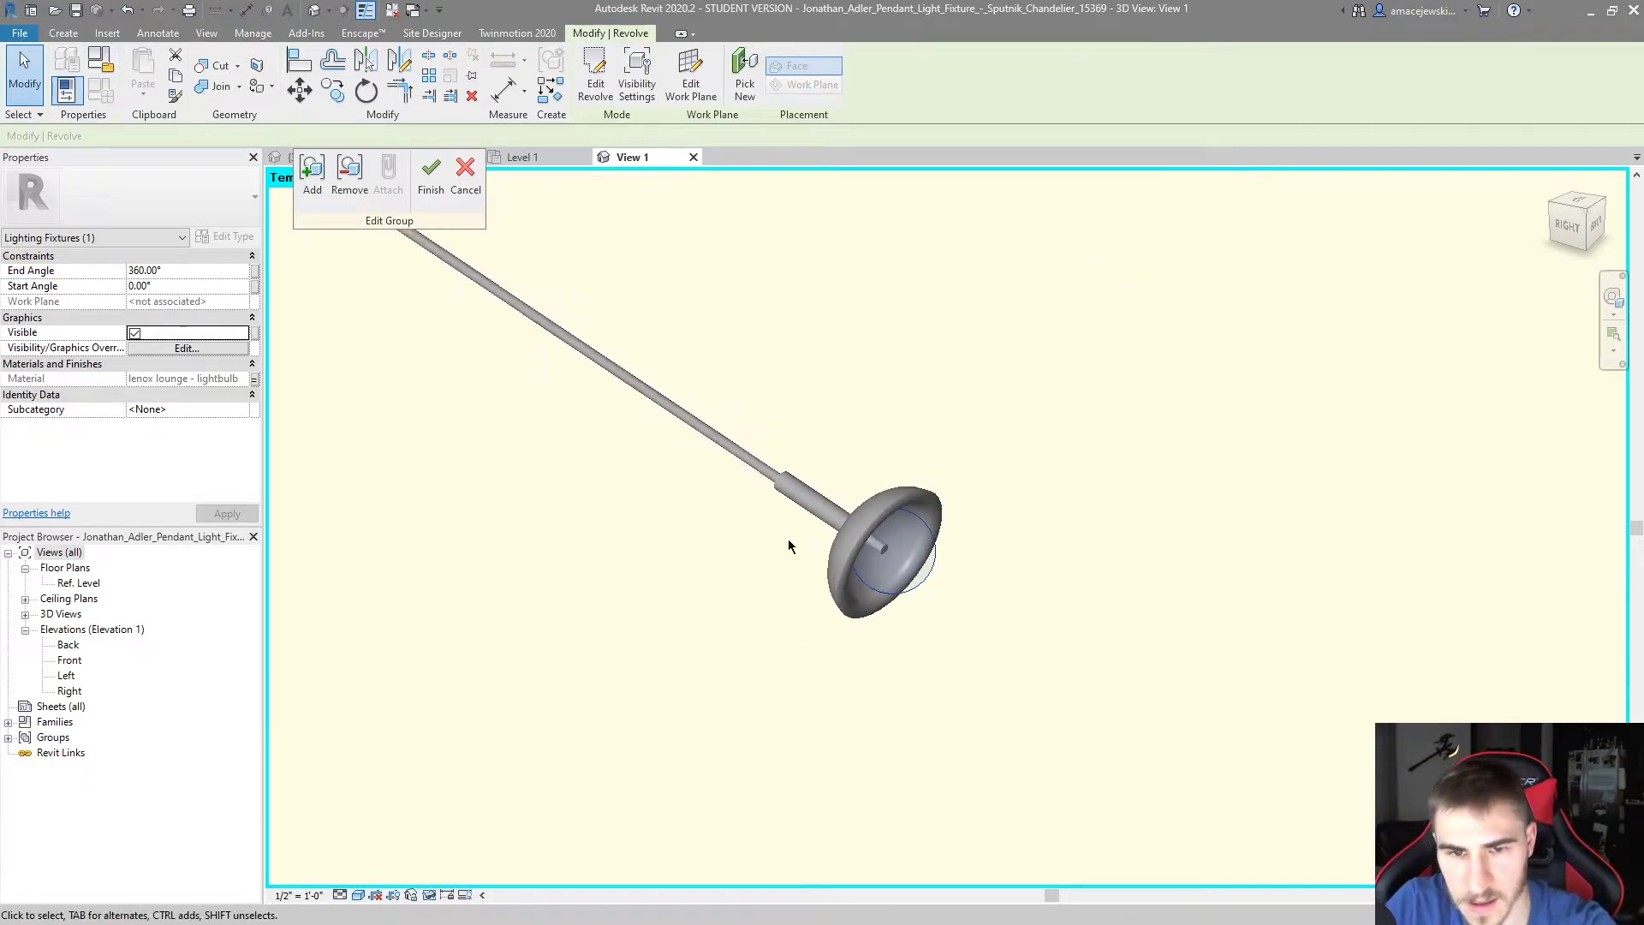
pyautogui.click(565, 689)
pyautogui.scroll(-3, 604, 629)
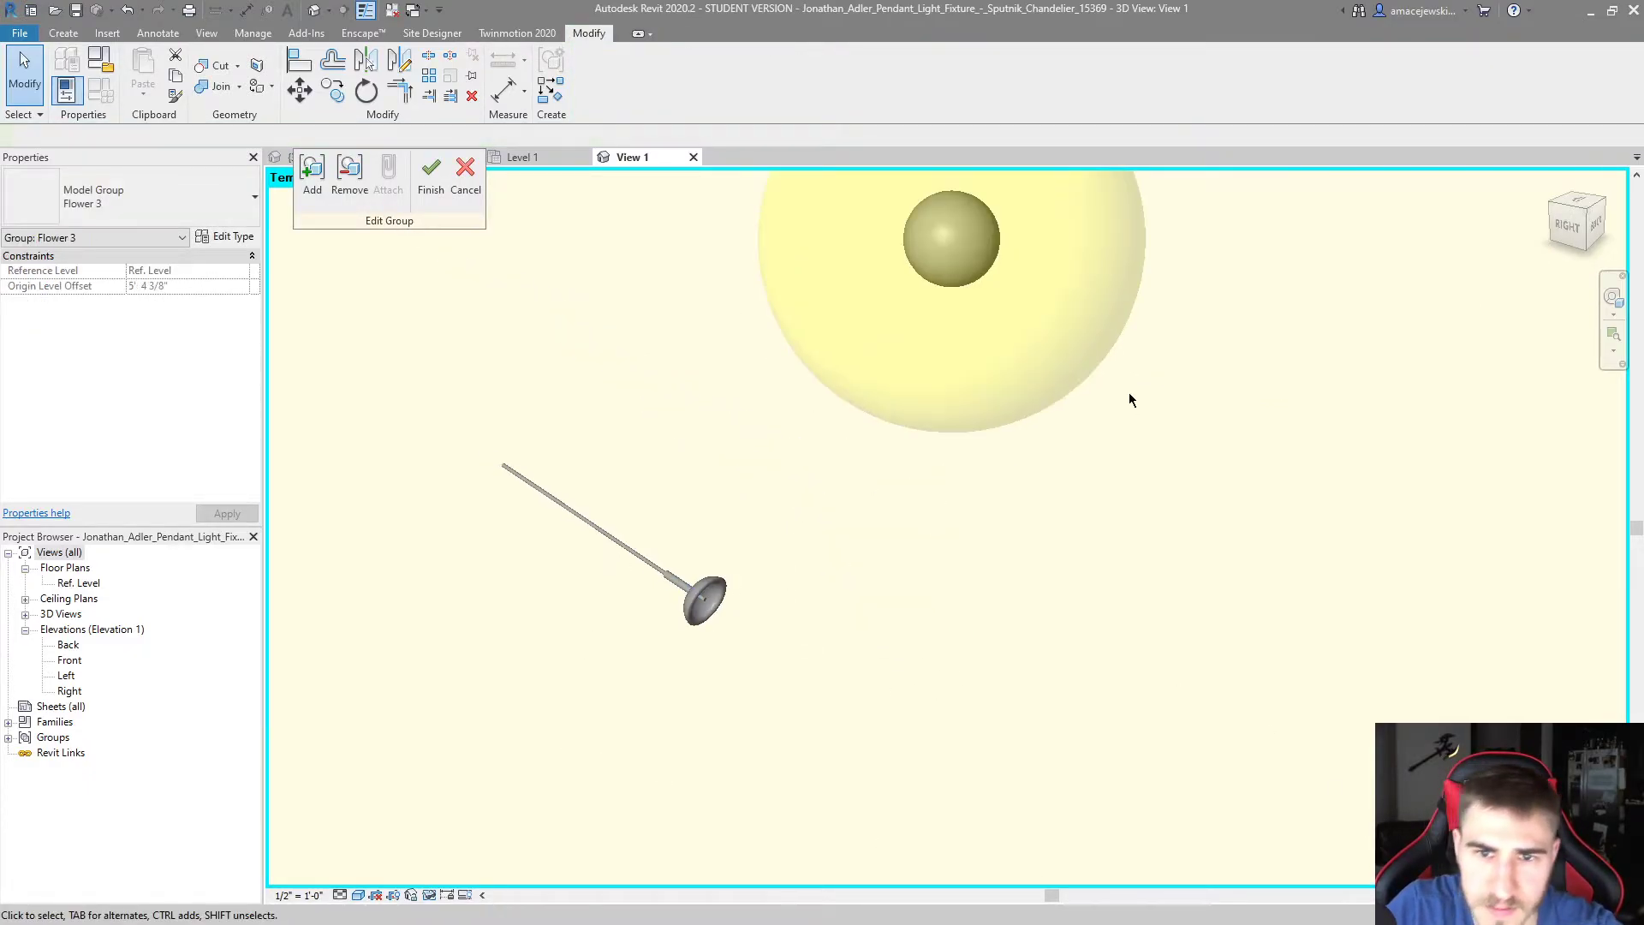
pyautogui.click(996, 315)
pyautogui.moveTo(954, 191); pyautogui.dragTo(1034, 313, button='middle')
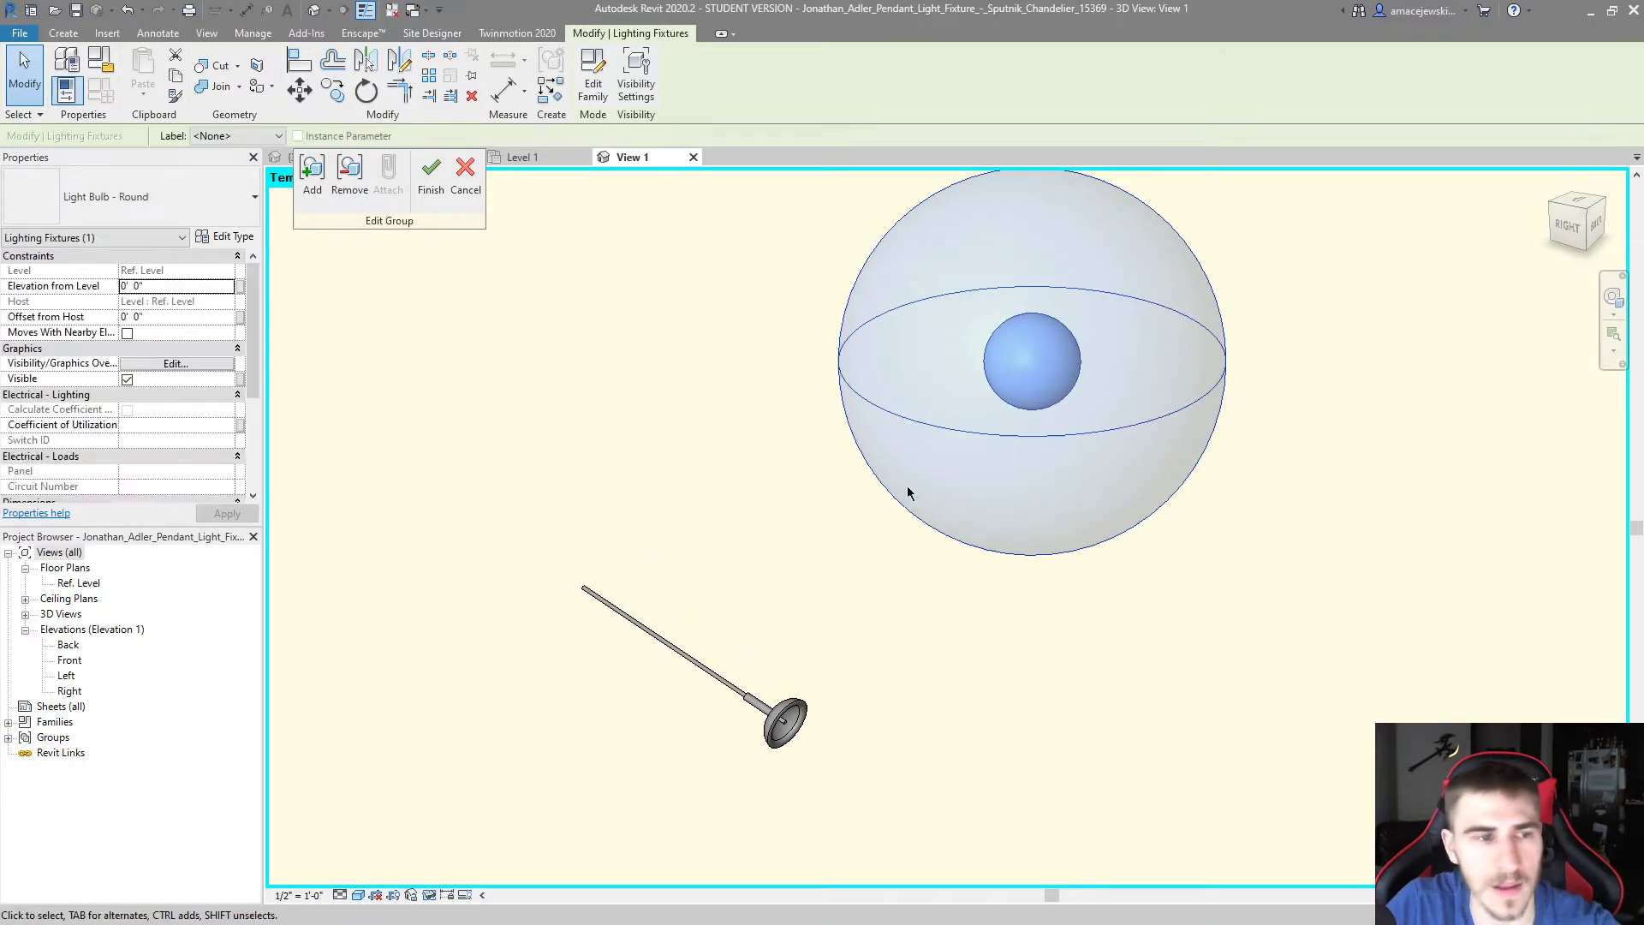
# Set the placed bulb's Radius to 1" and open Light Bulb - Round in the family editor
pyautogui.scroll(-3, 54, 330)
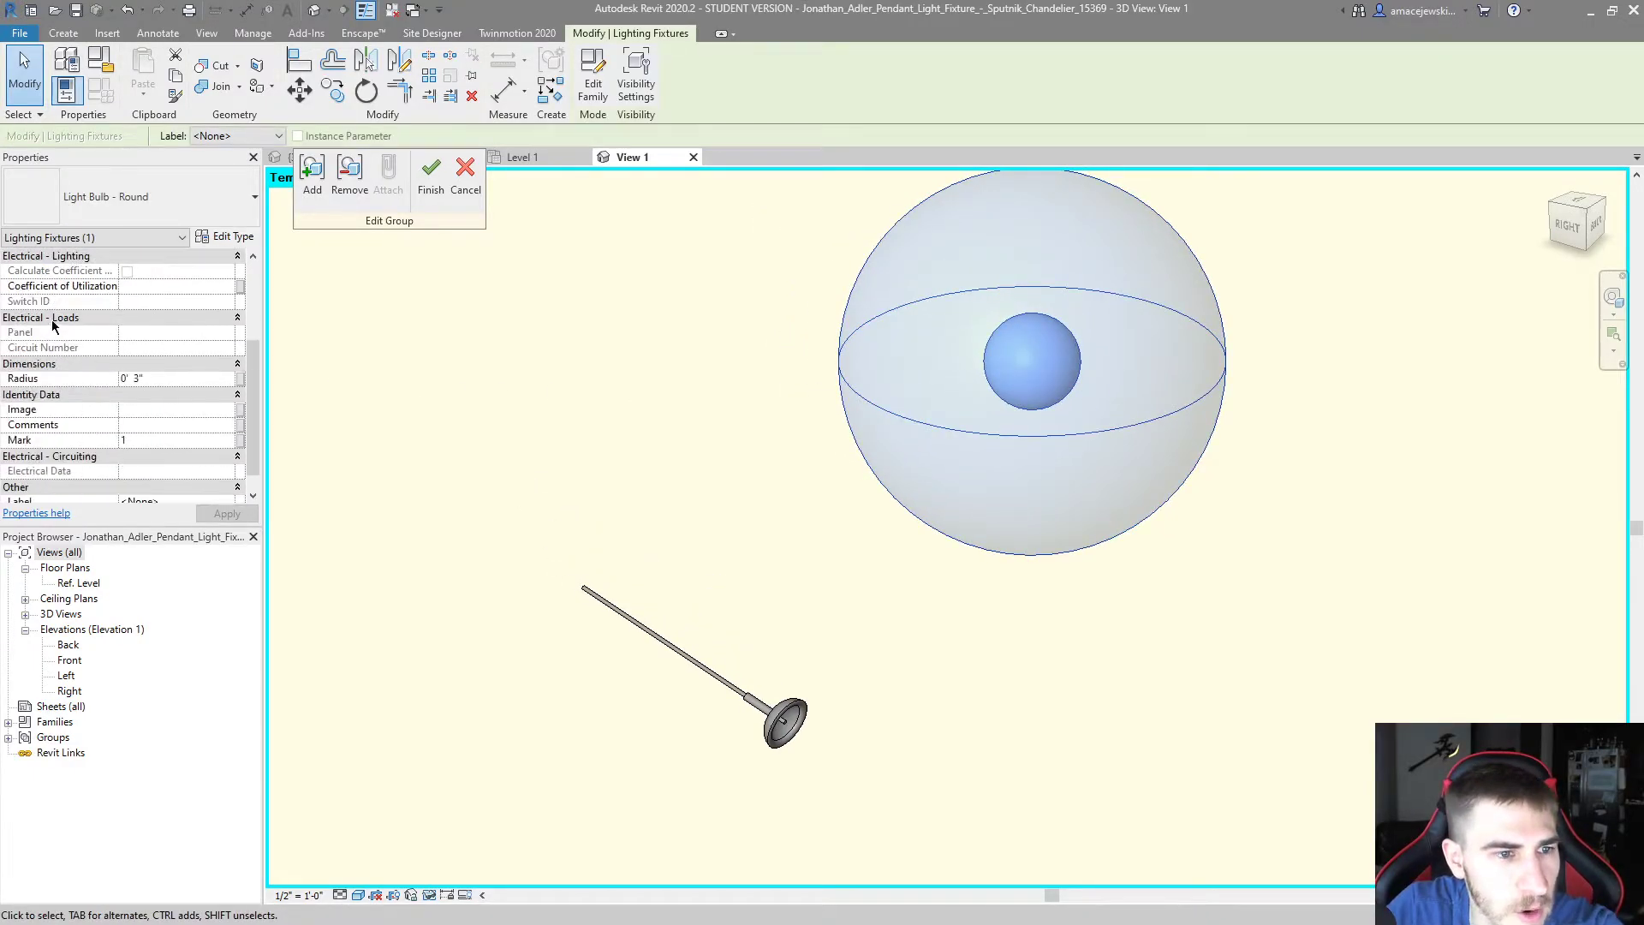
pyautogui.click(178, 350)
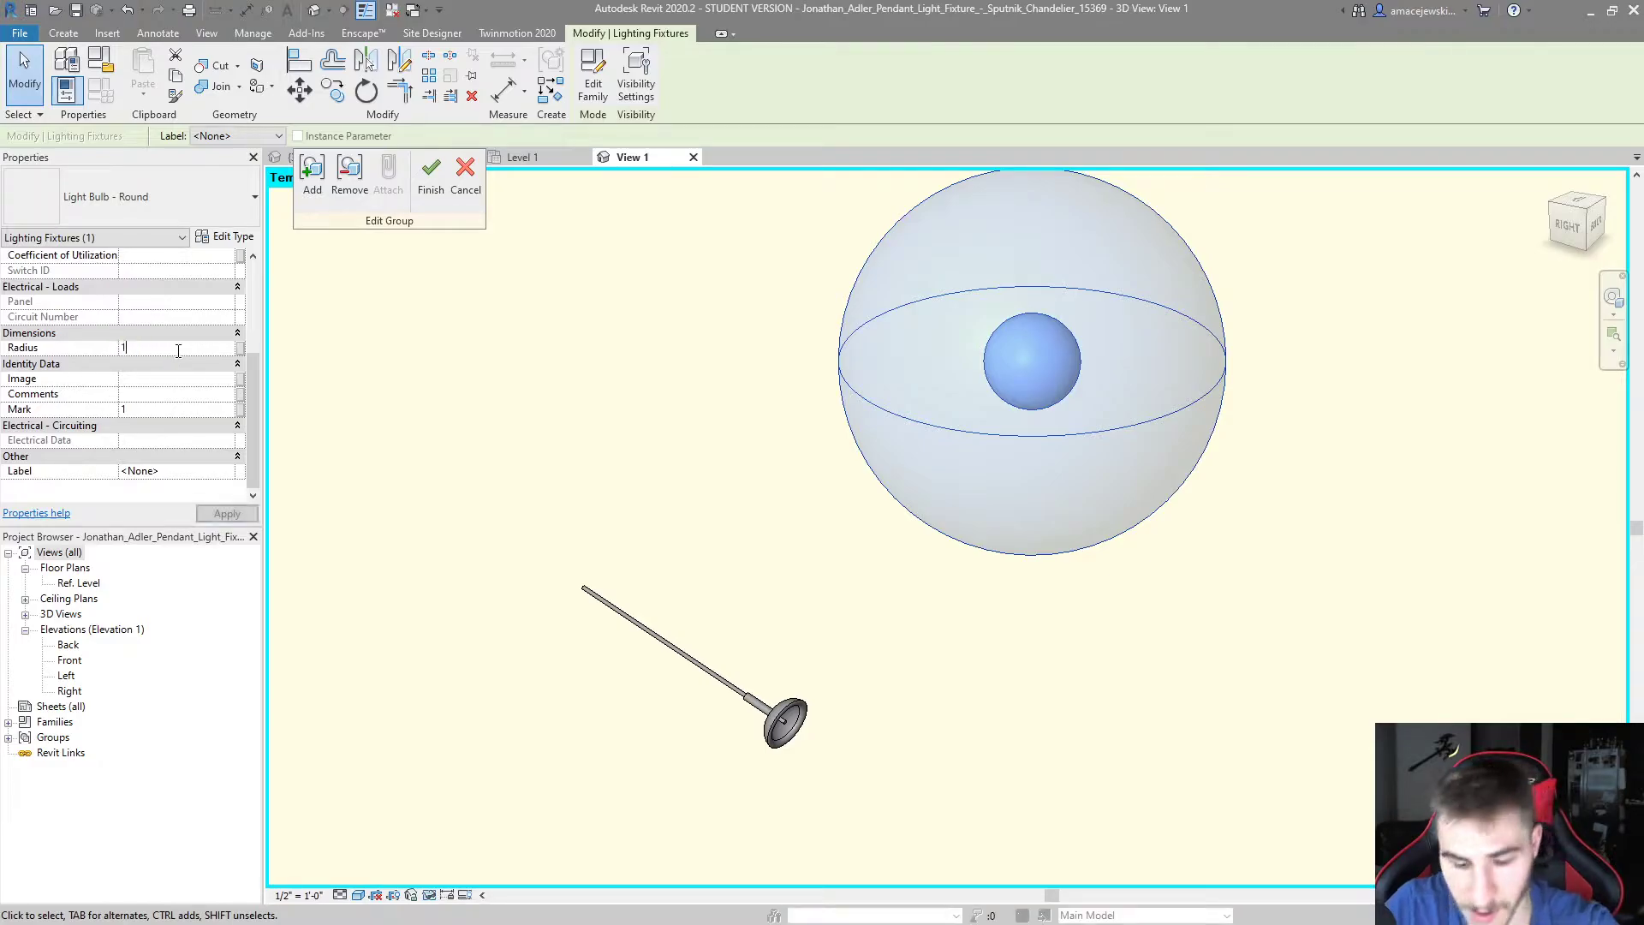
pyautogui.write('1"')
pyautogui.click(998, 623)
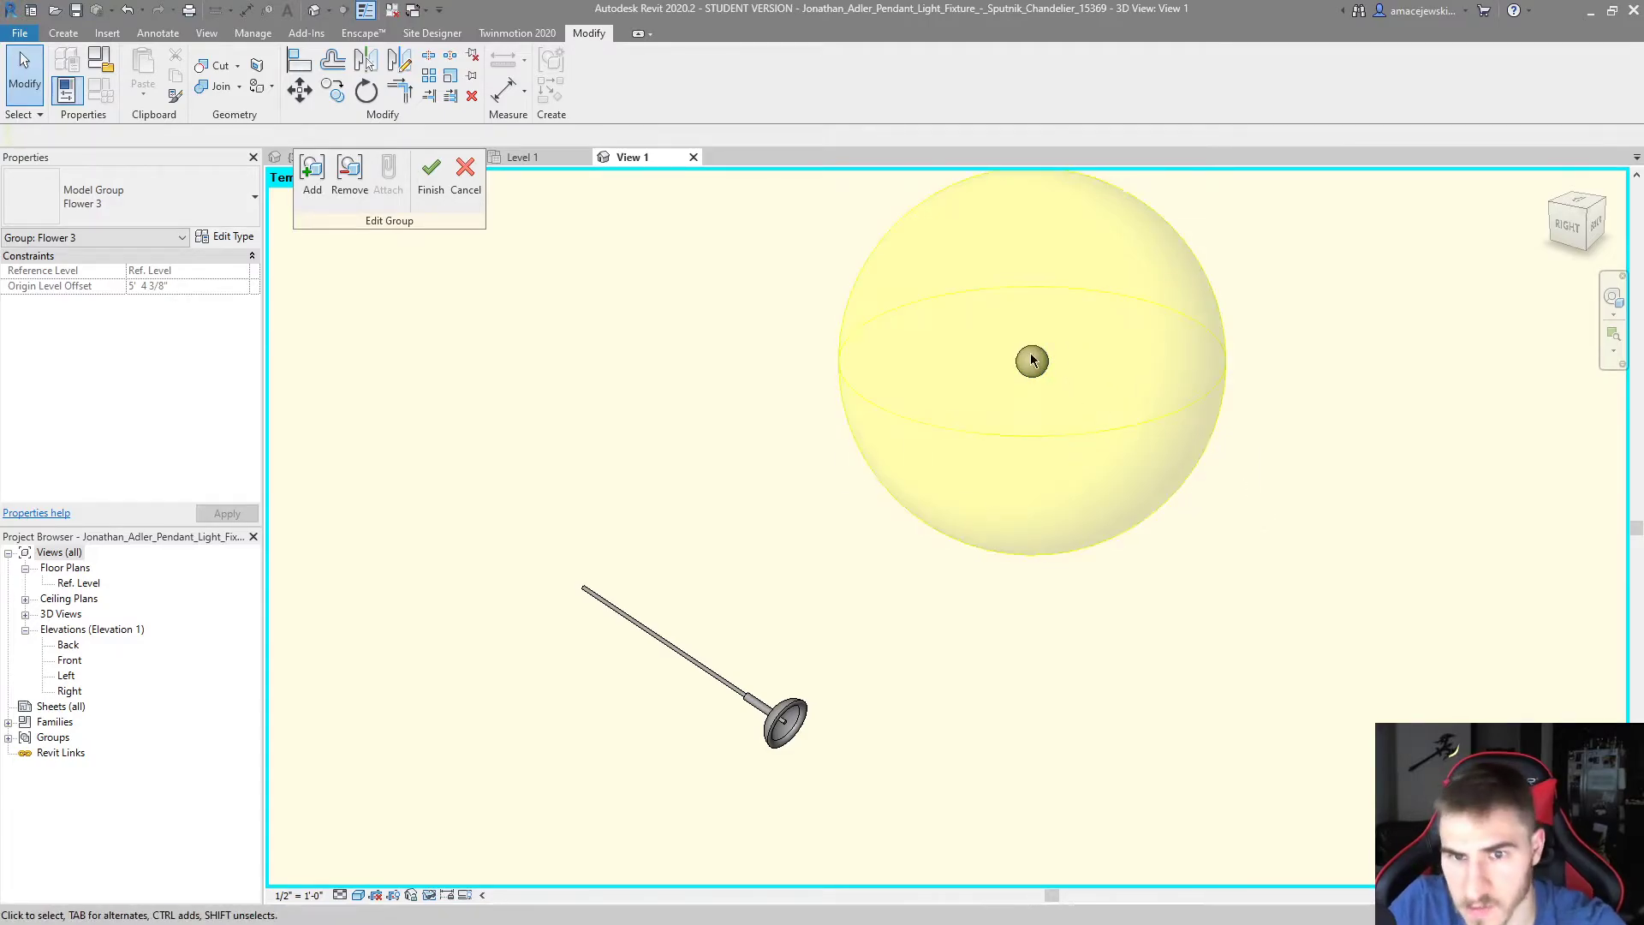
pyautogui.click(1057, 433)
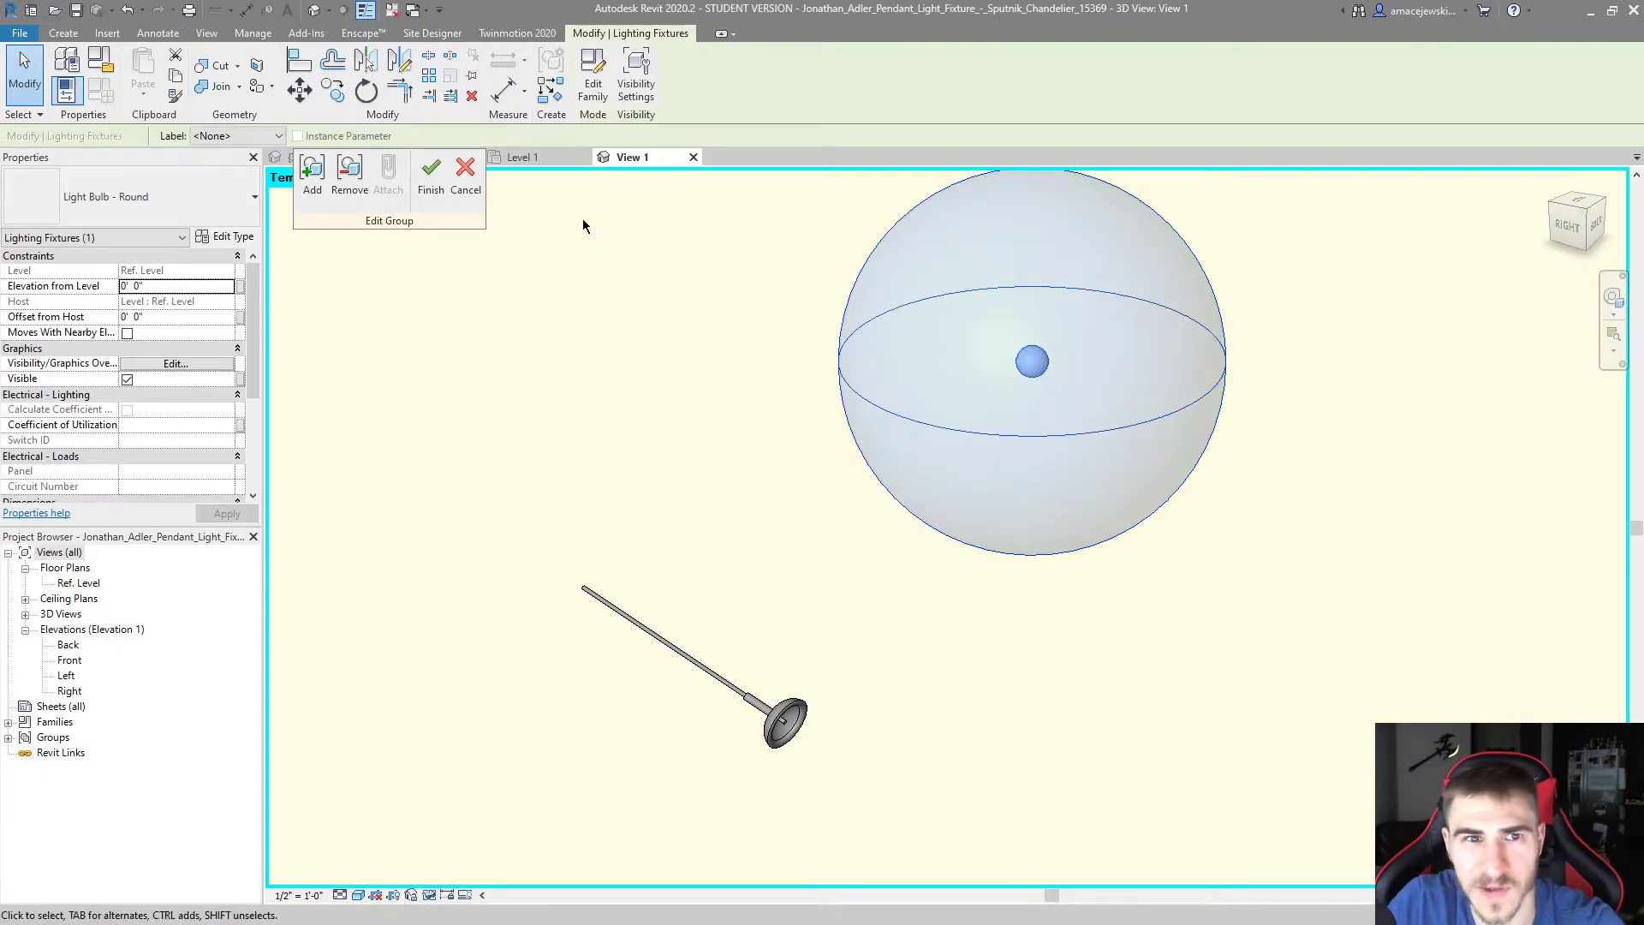
pyautogui.click(591, 88)
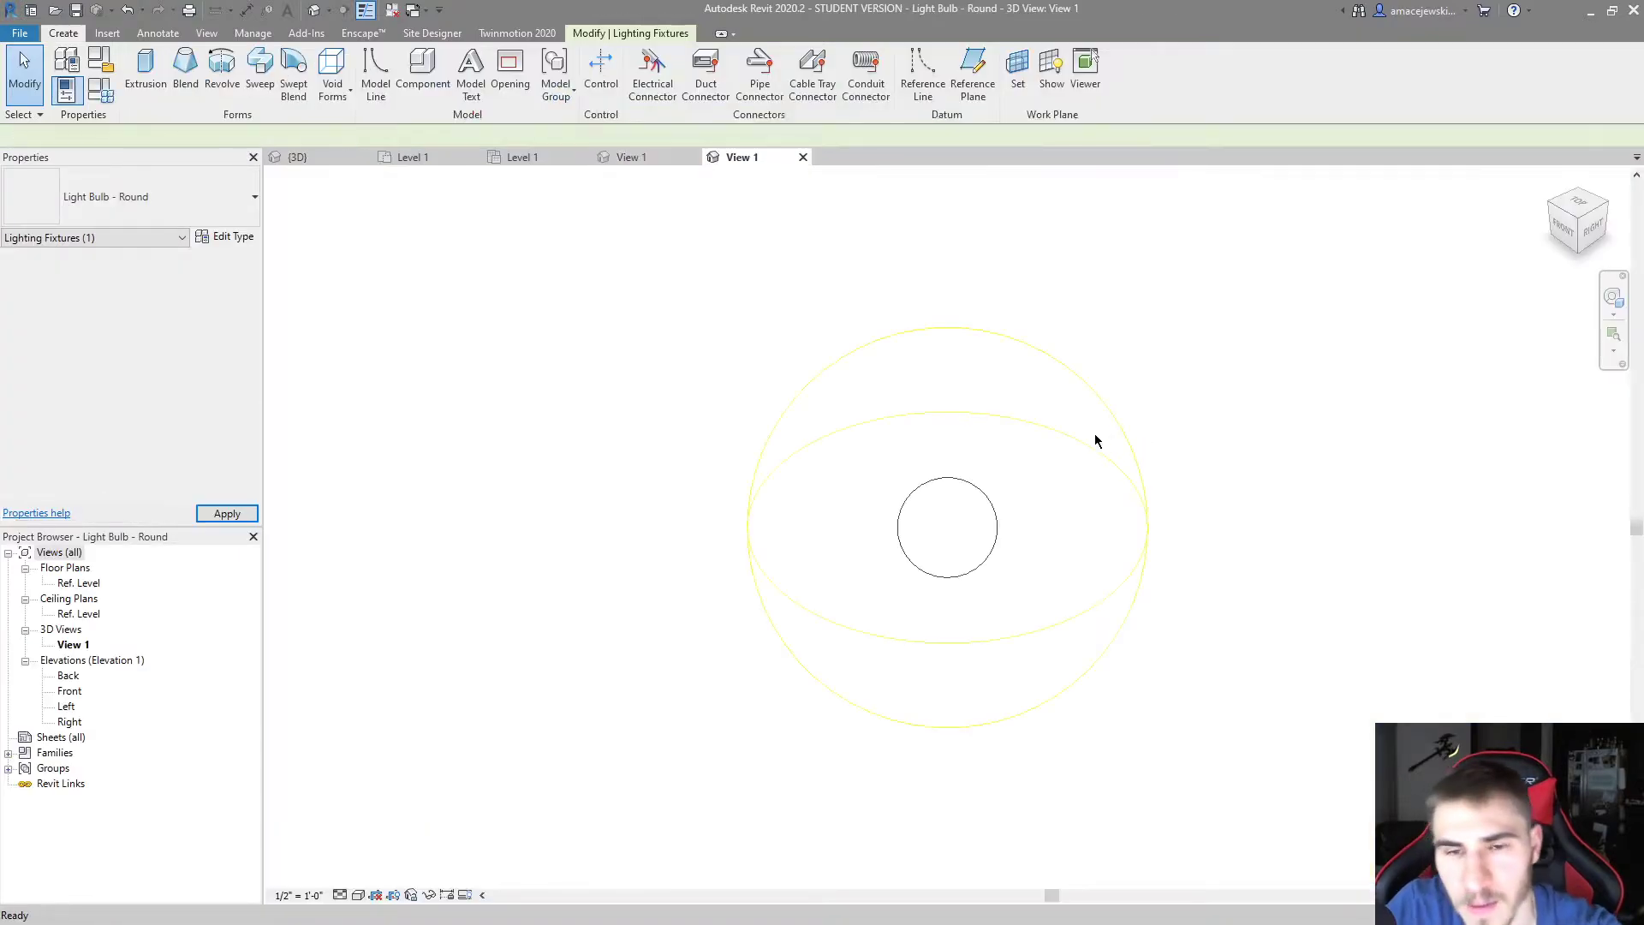
# Set the bulb family's Light Source Symbol Size to 4" in Family Types
pyautogui.click(859, 357)
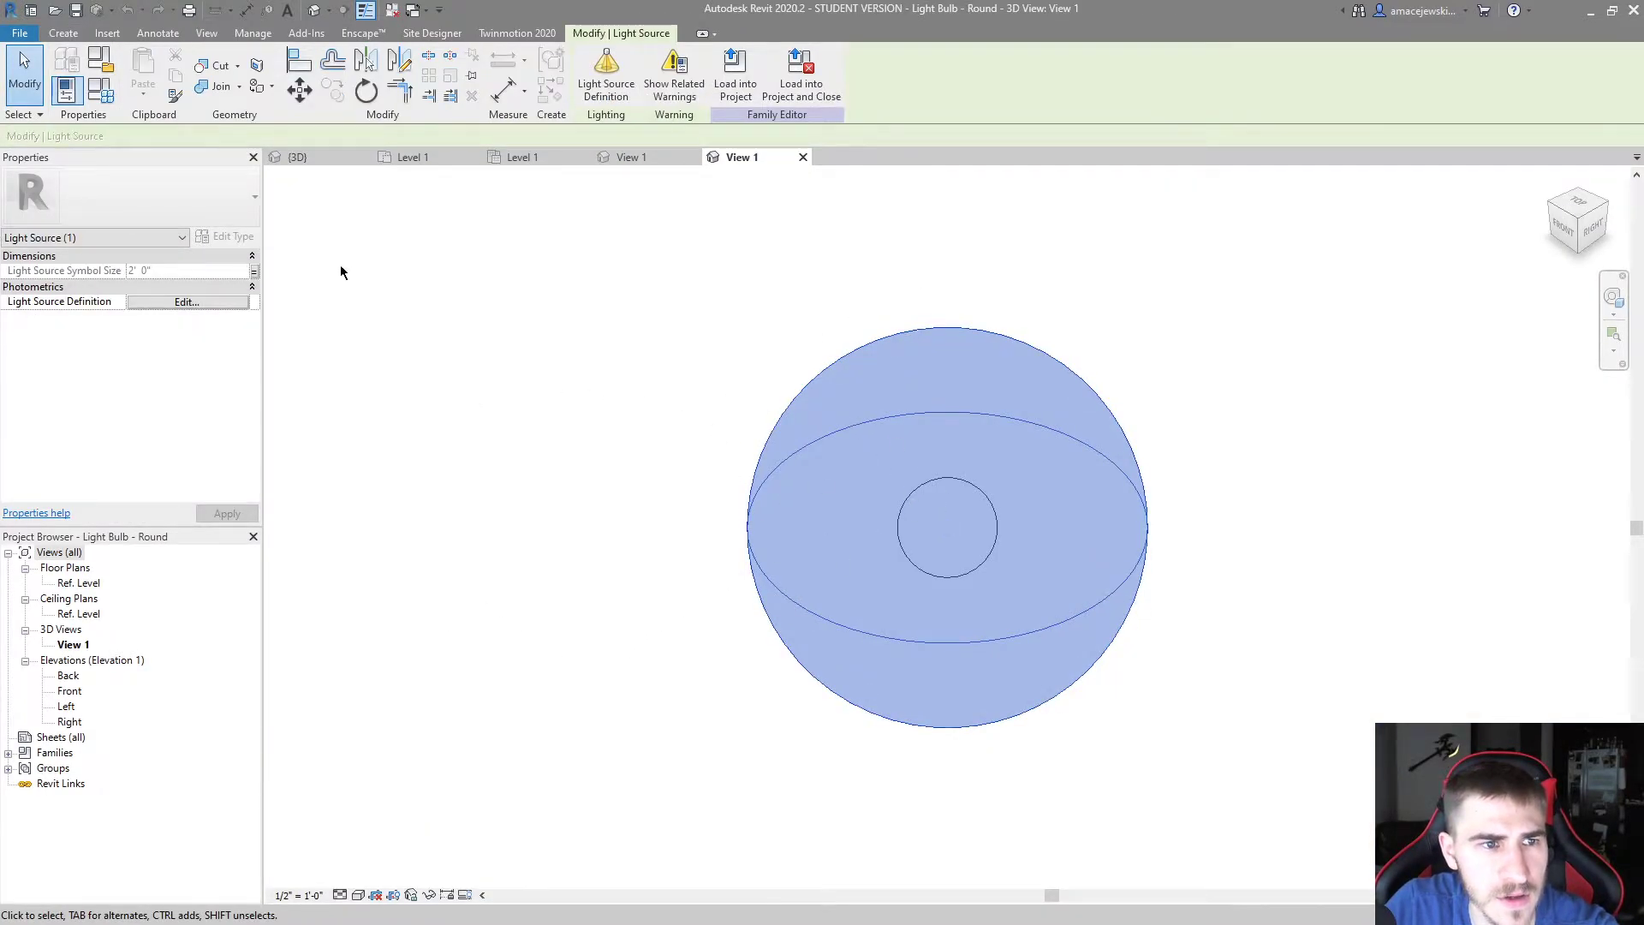
pyautogui.click(97, 93)
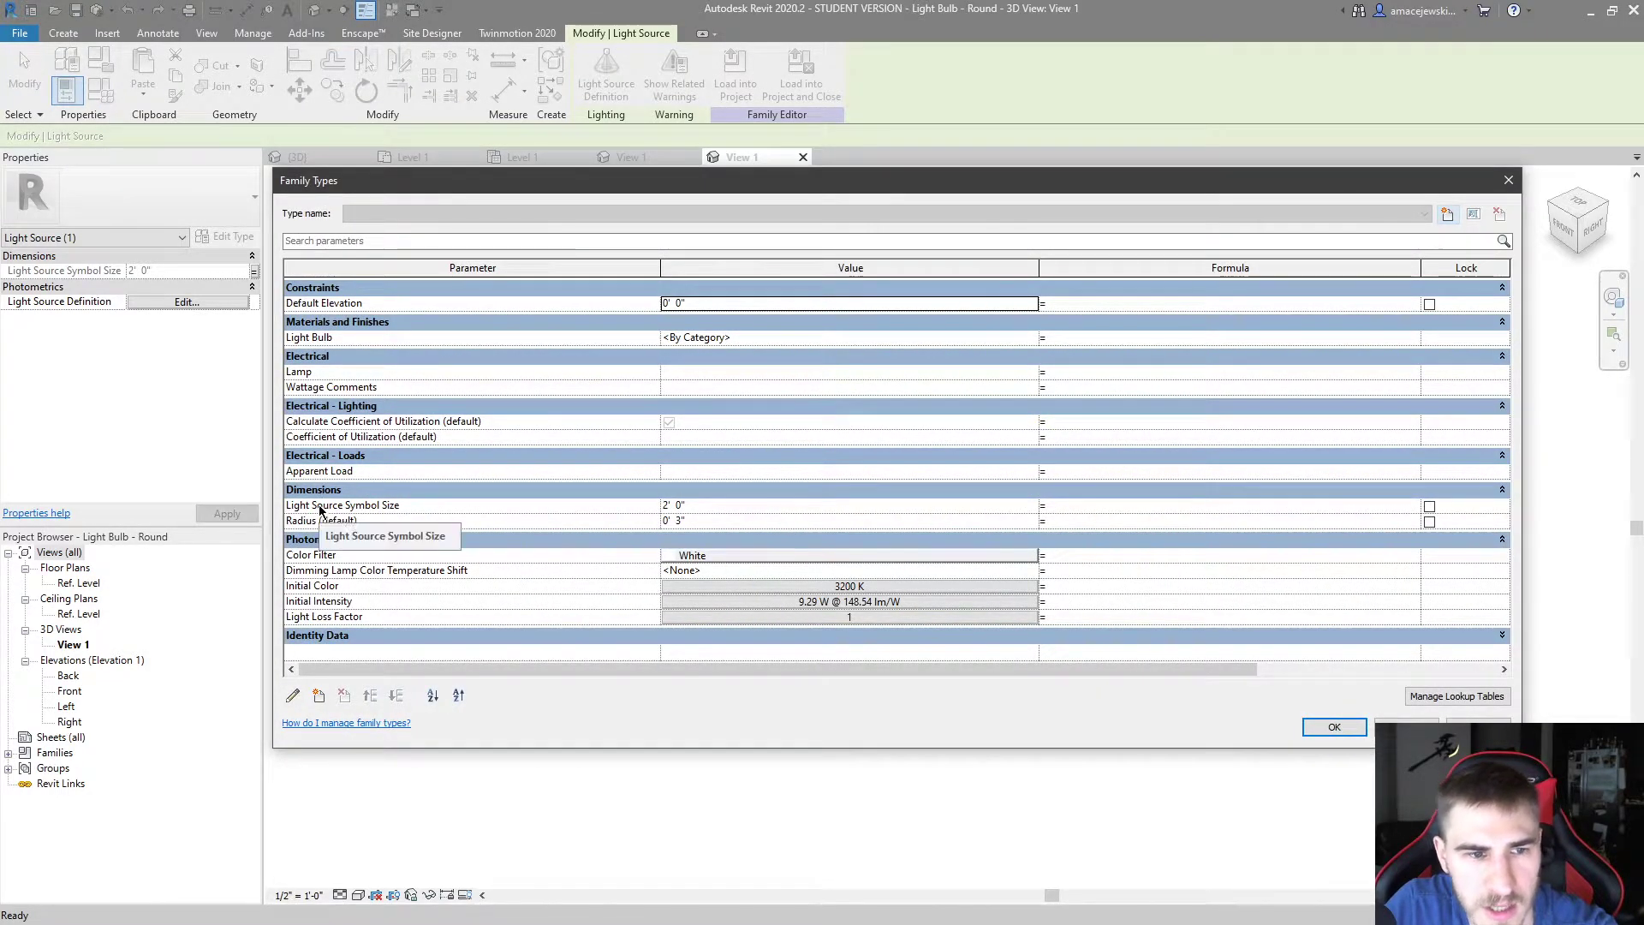
pyautogui.click(713, 505)
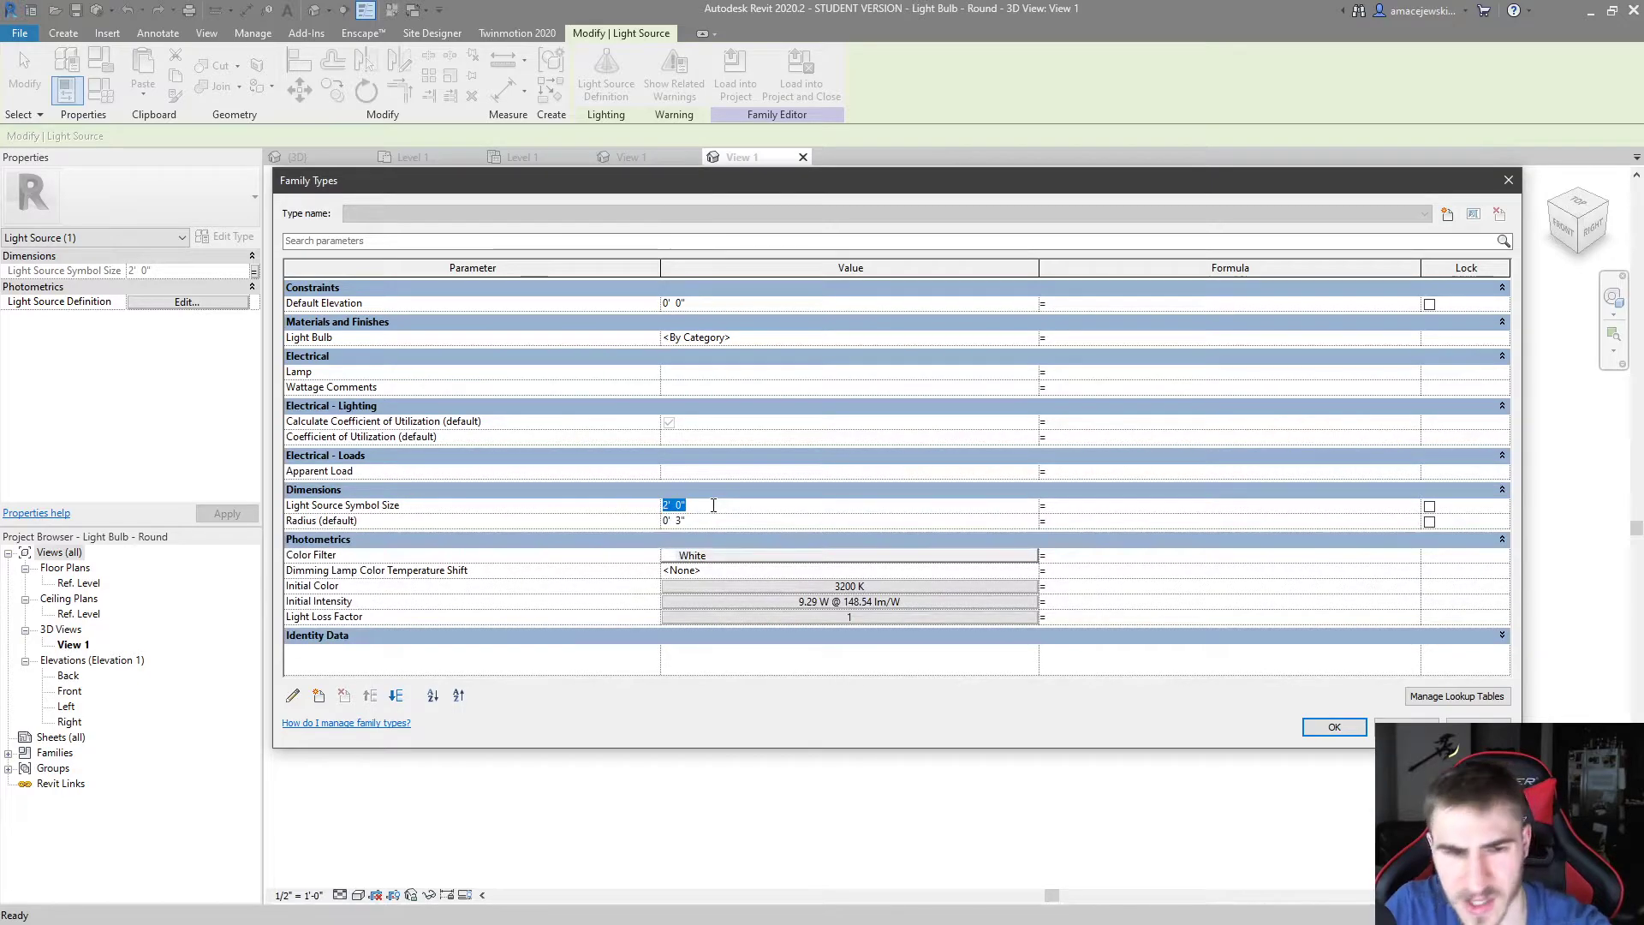
pyautogui.write('4"')
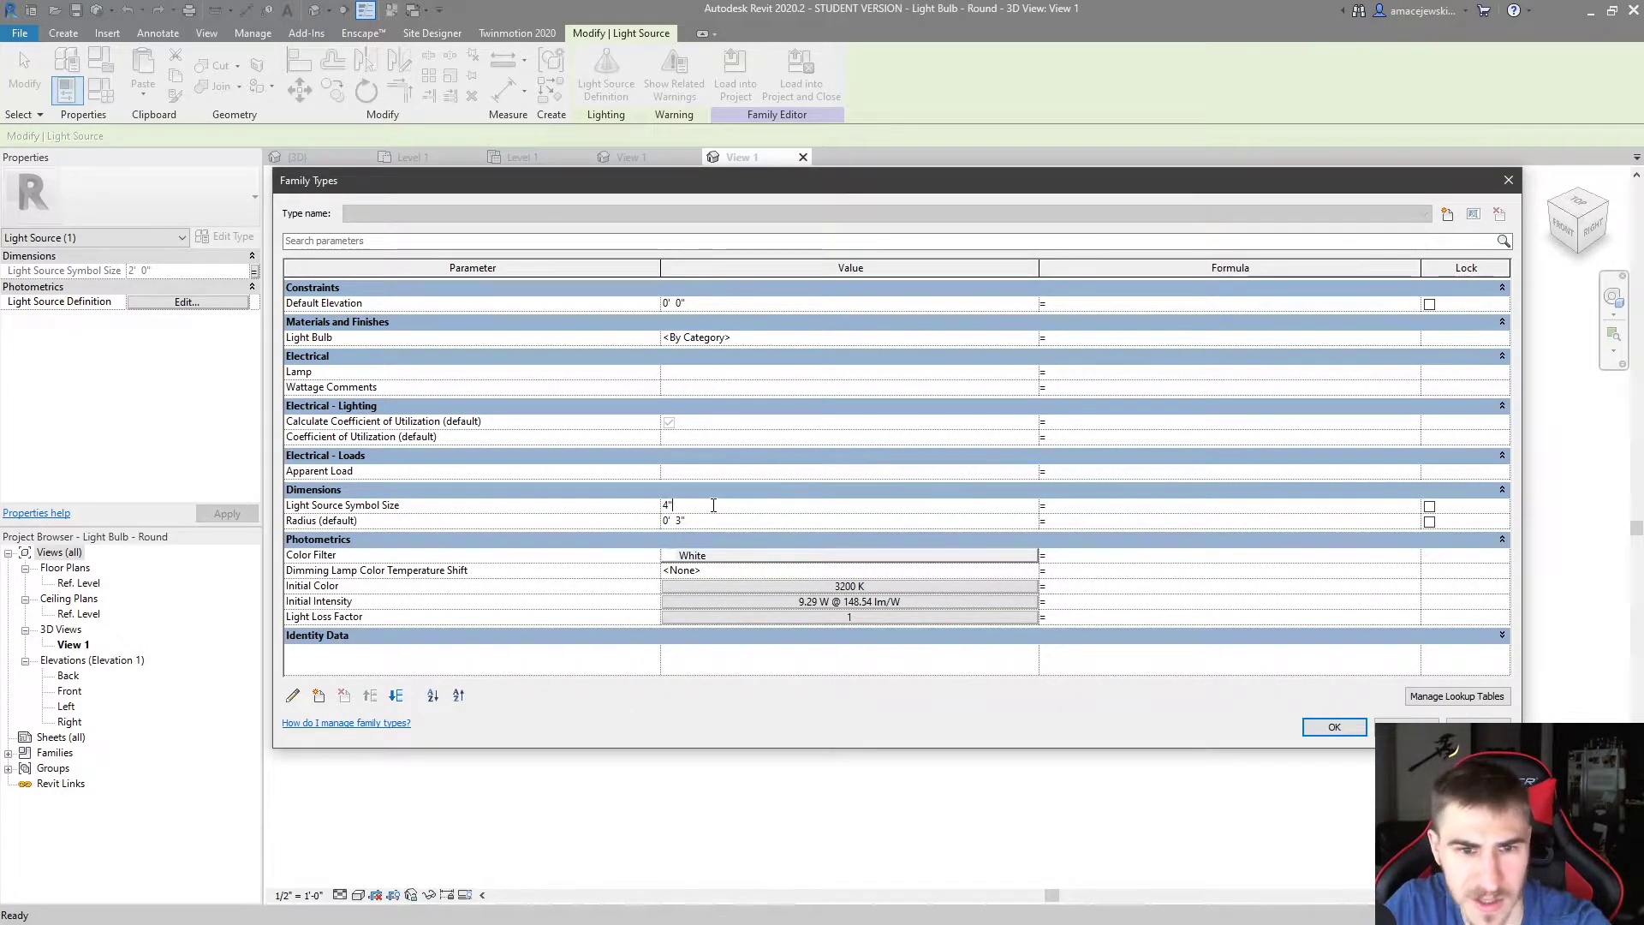
pyautogui.press('Tab')
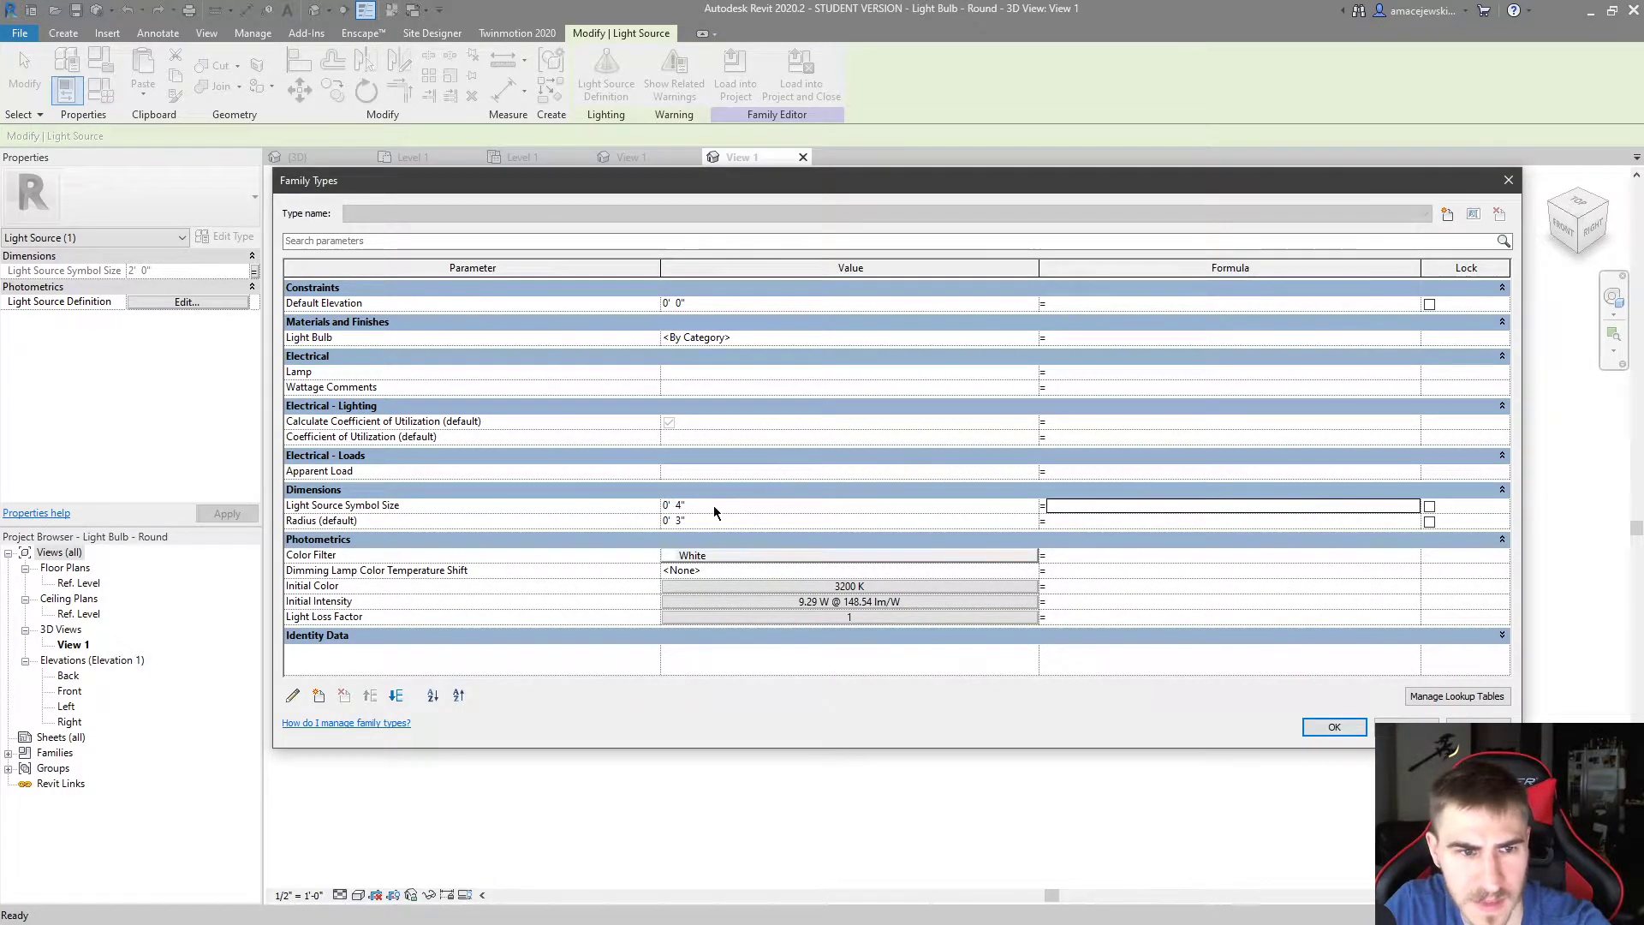
pyautogui.click(1332, 727)
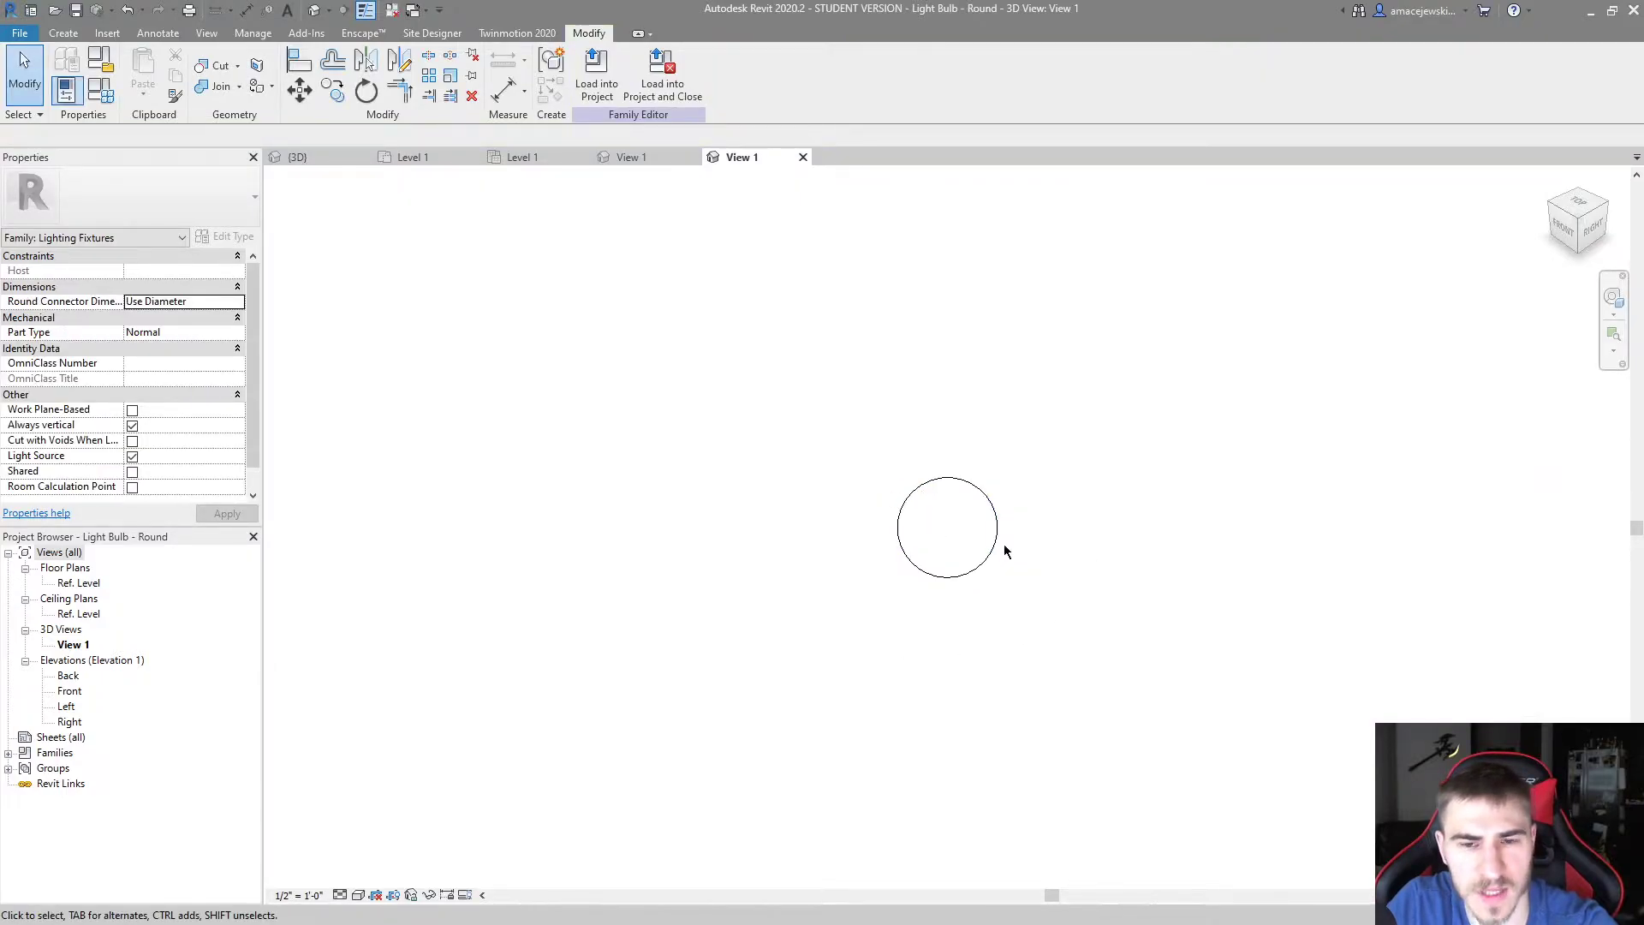
# Load the edited bulb back into the chandelier project, saving and replacing the family file
pyautogui.click(668, 75)
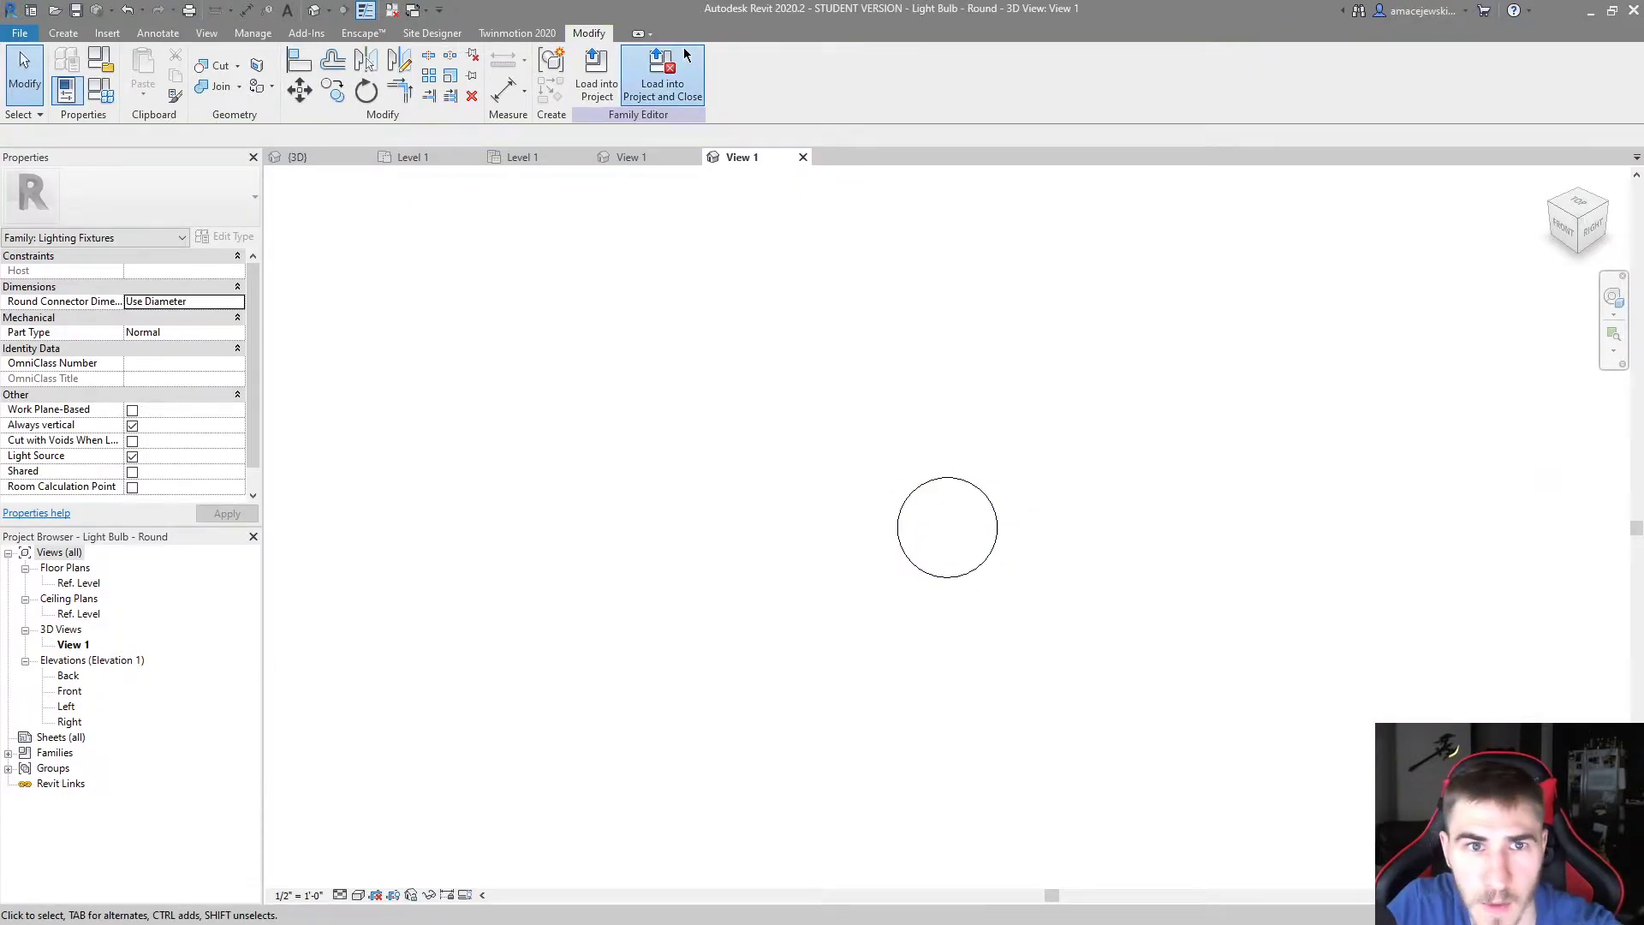
pyautogui.click(787, 597)
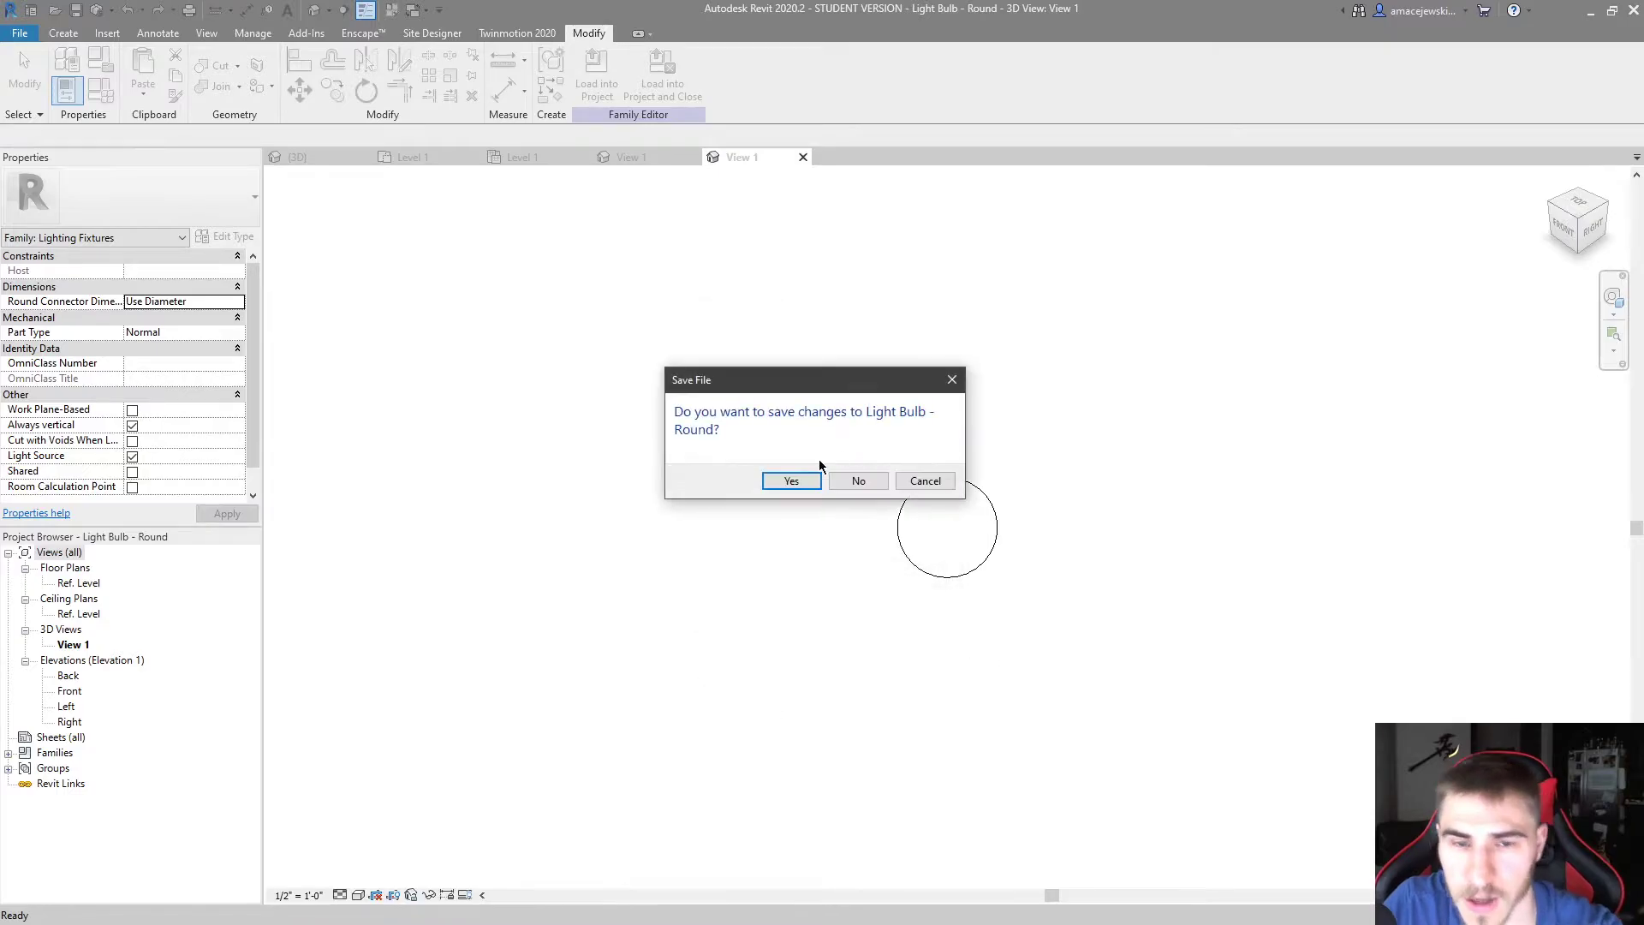
pyautogui.click(792, 477)
pyautogui.click(789, 481)
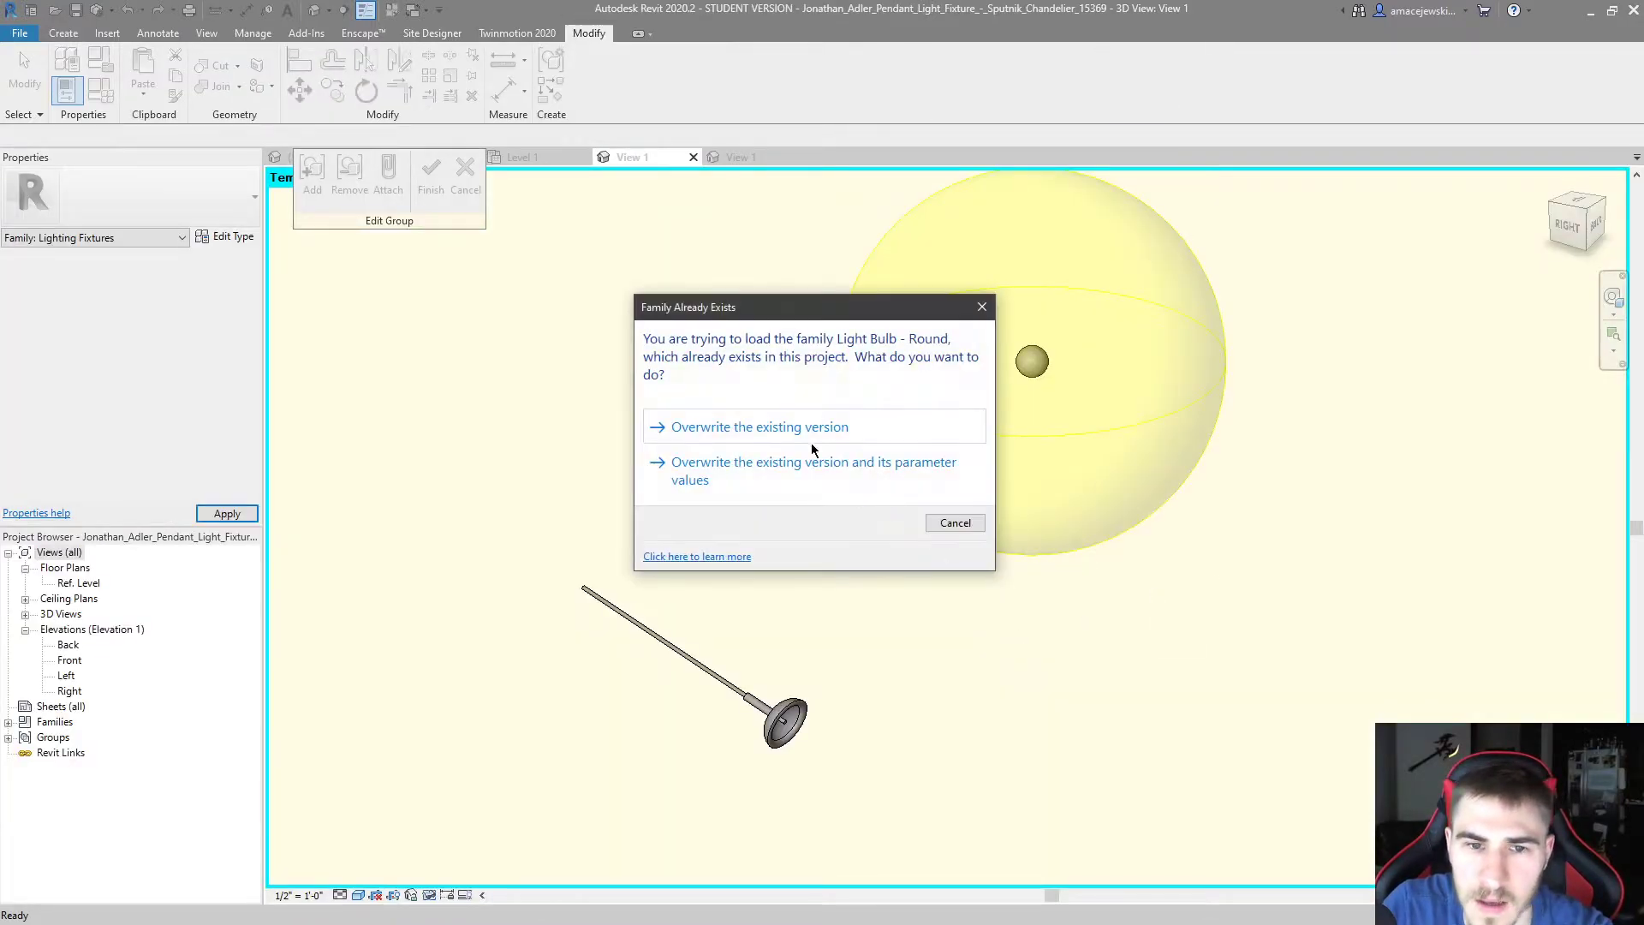
# Overwrite the existing bulb family and set its type's Light Source Symbol Size to 4"
pyautogui.click(813, 429)
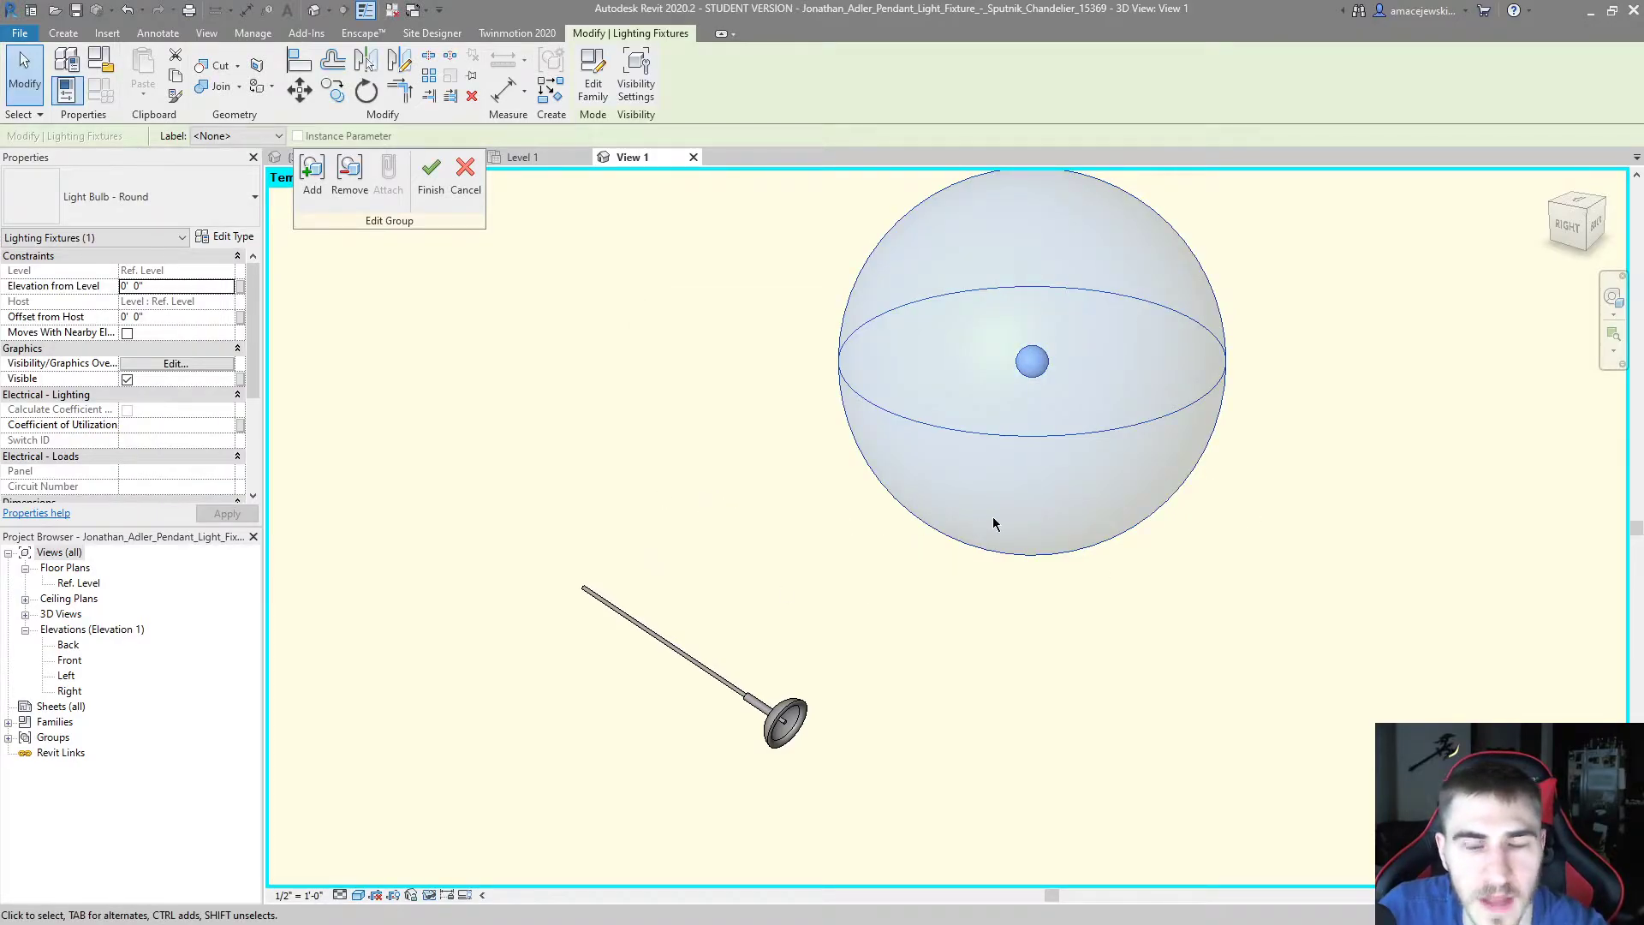
pyautogui.click(588, 490)
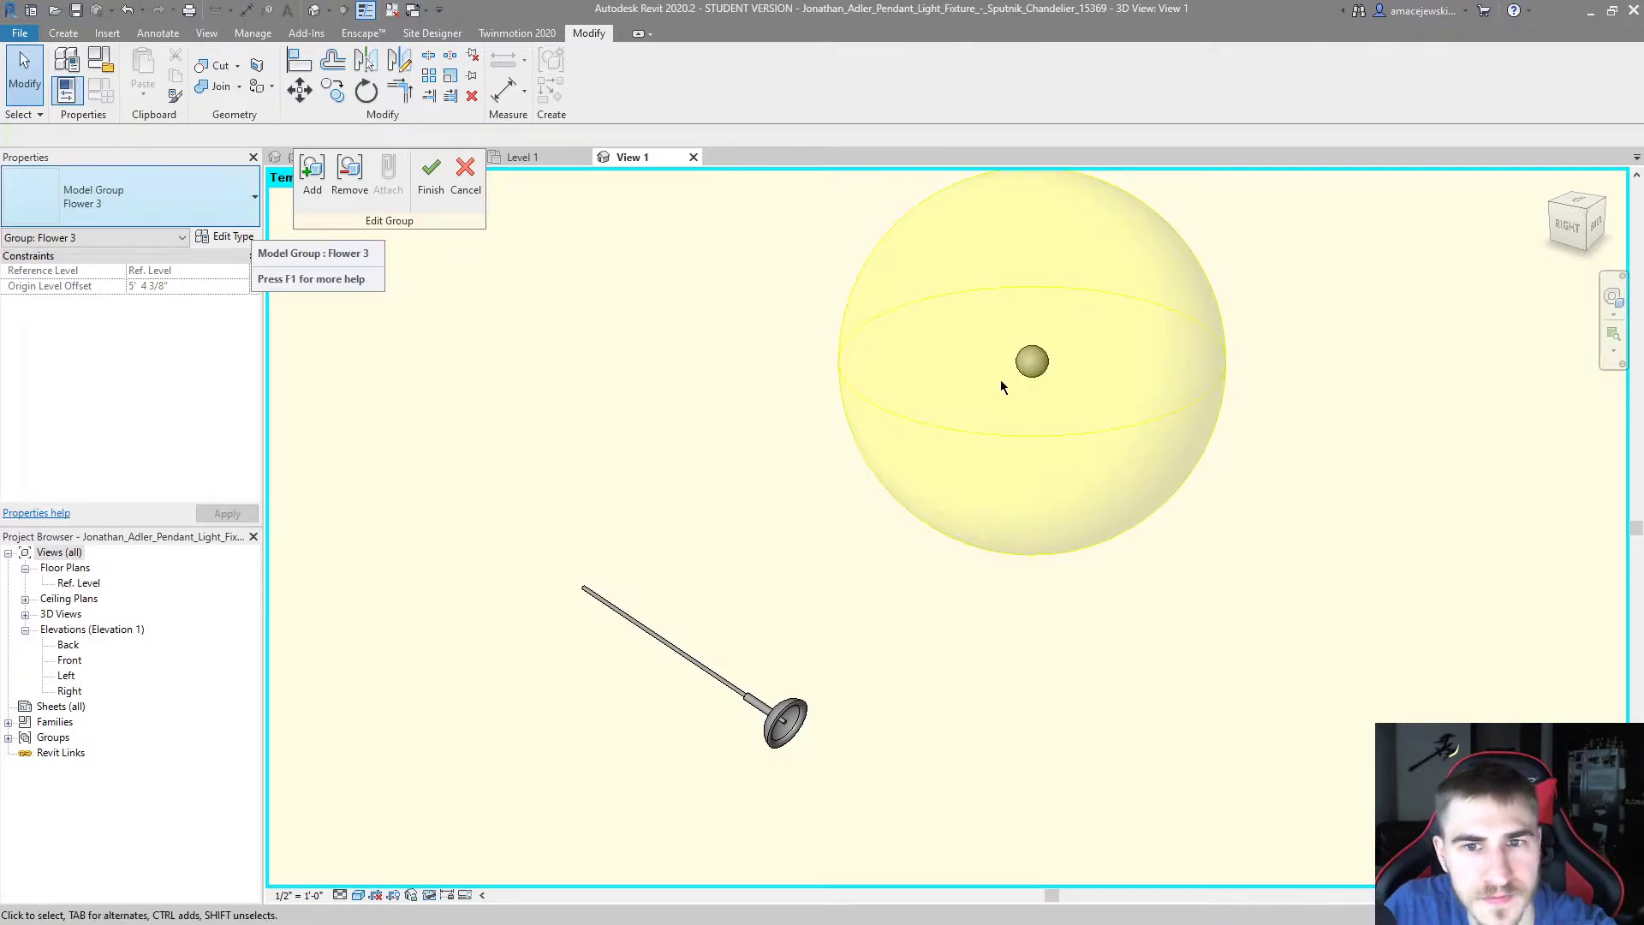
pyautogui.click(1027, 372)
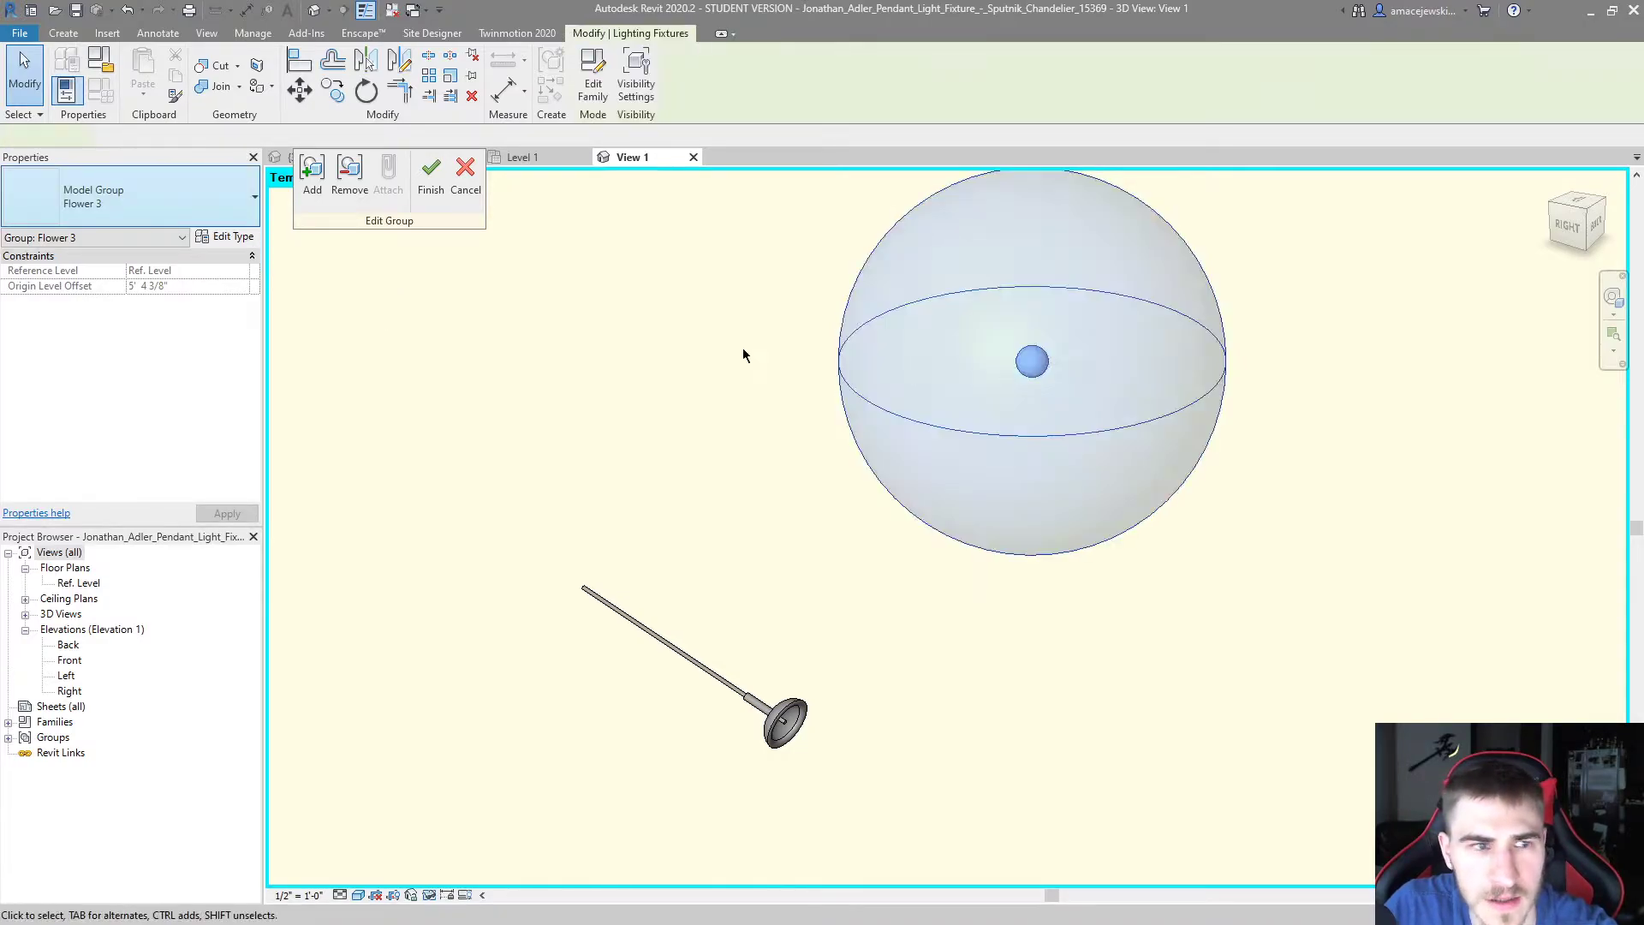
pyautogui.click(224, 236)
pyautogui.click(917, 529)
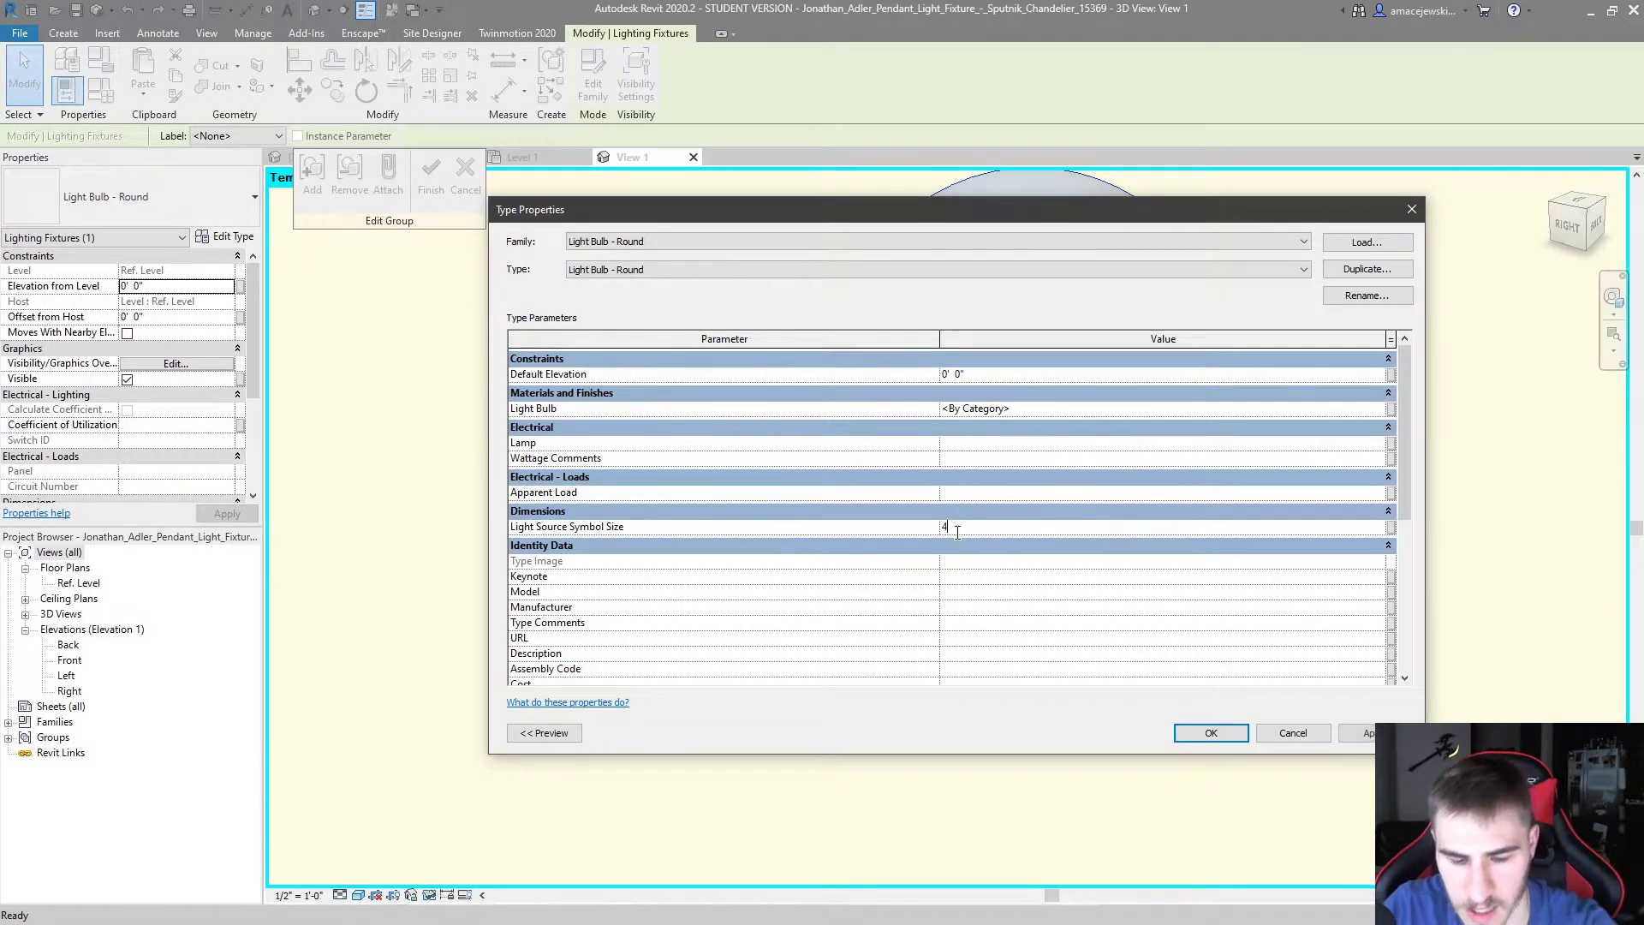
pyautogui.moveTo(1144, 214); pyautogui.dragTo(558, 226)
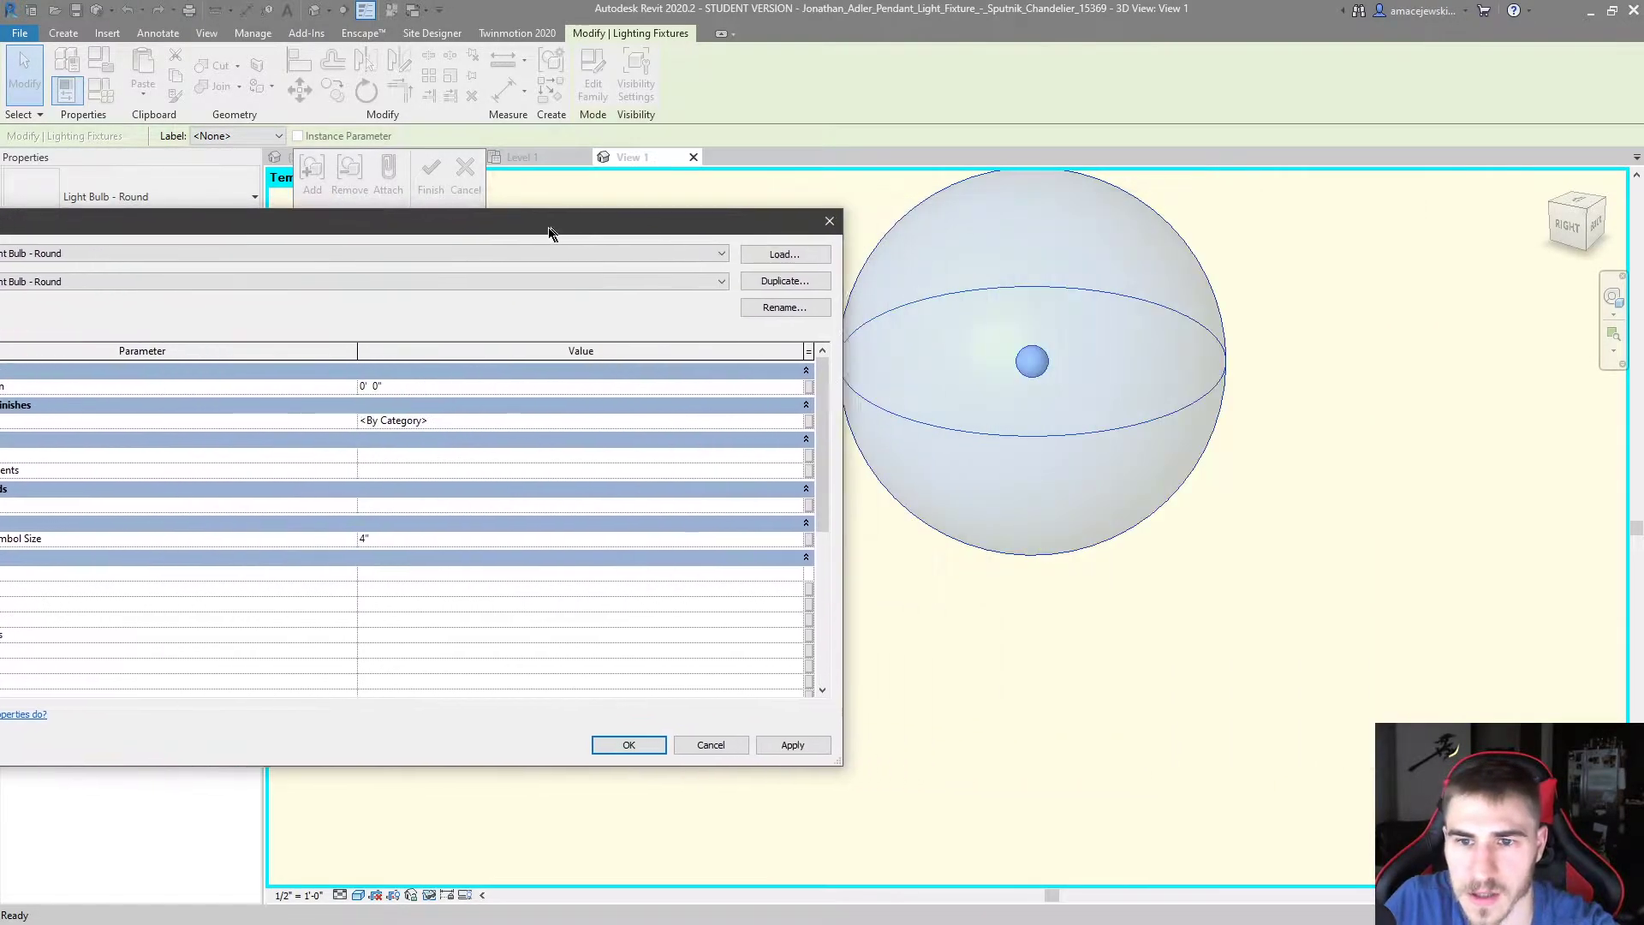
pyautogui.click(769, 747)
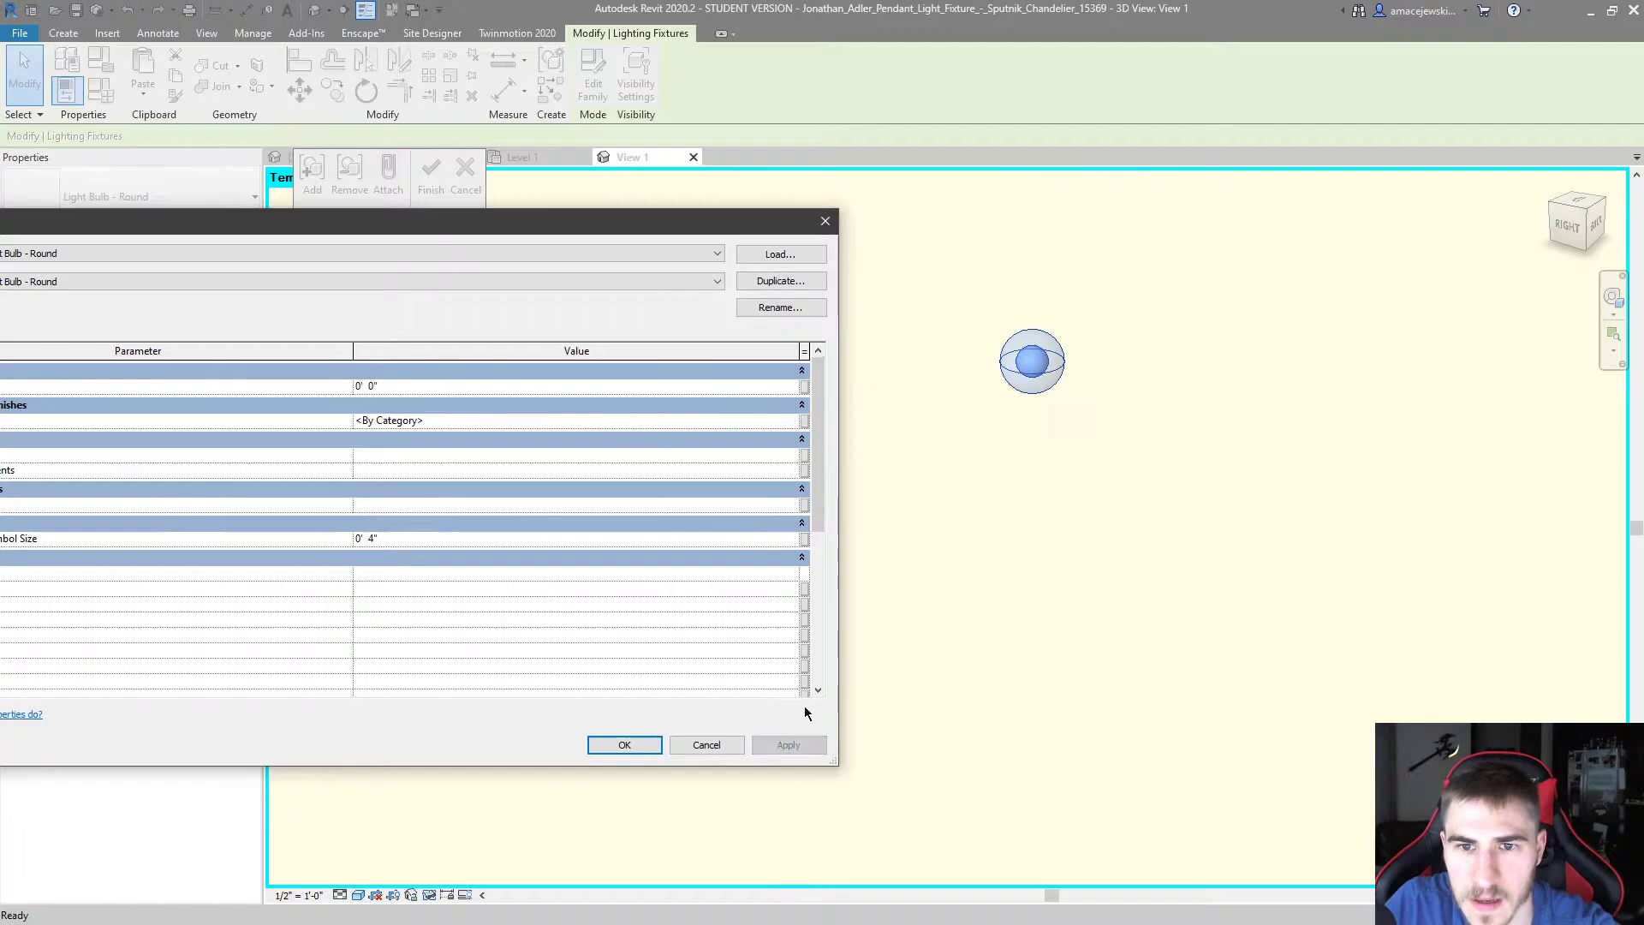
pyautogui.click(610, 746)
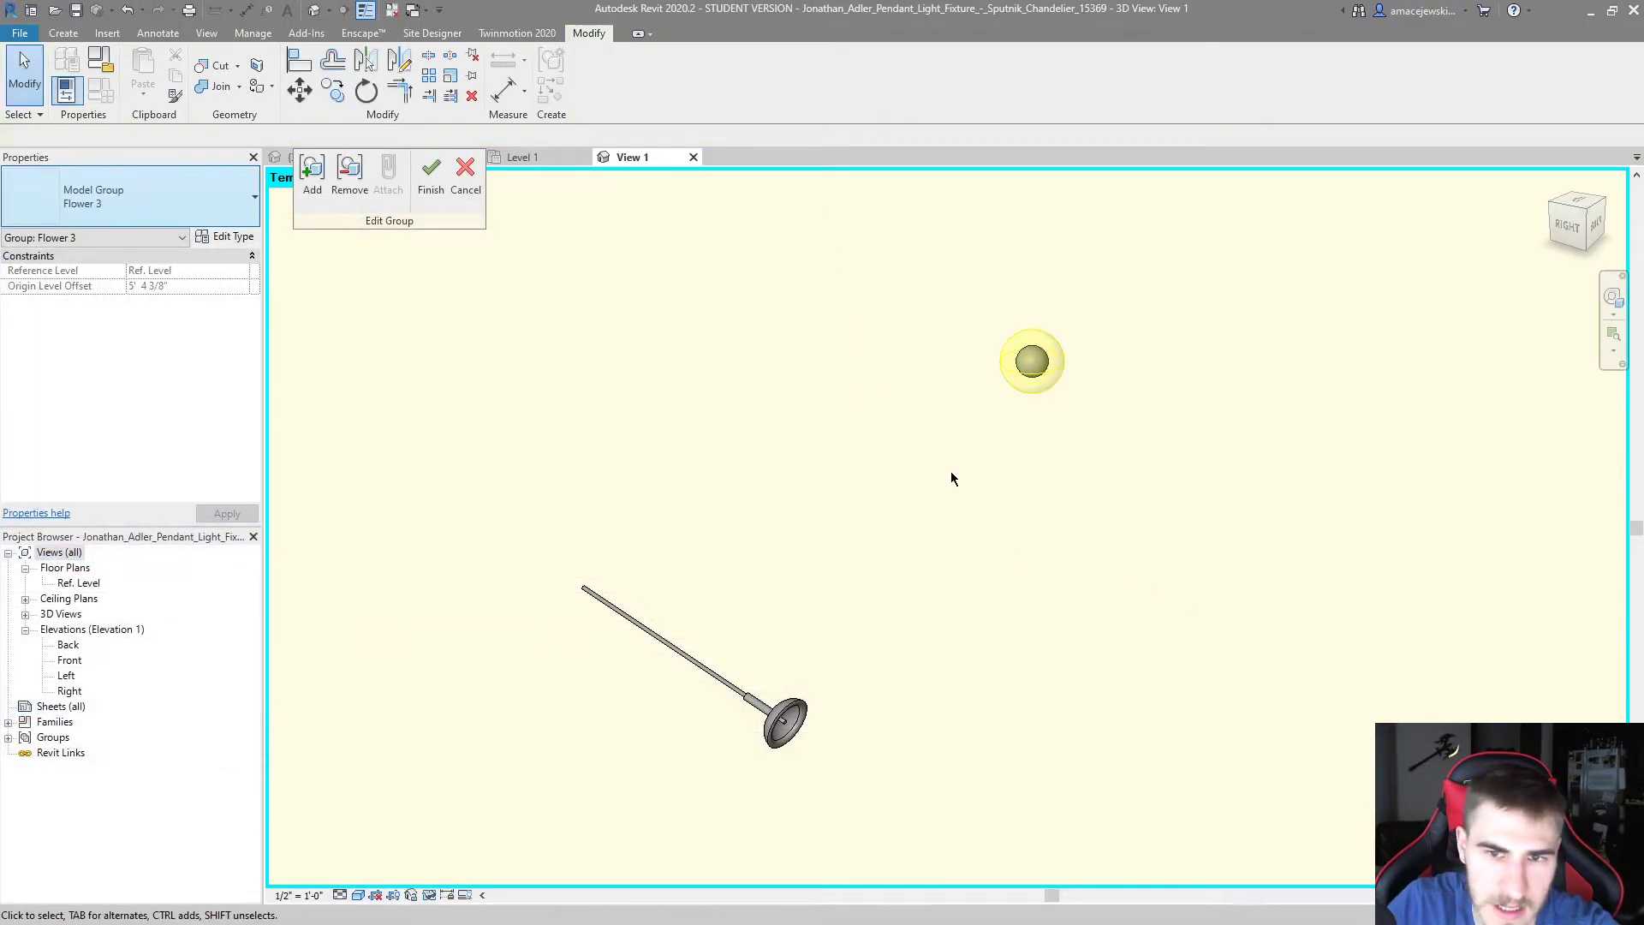
# Reopen the bulb's type properties to verify the 4" symbol size
pyautogui.click(1033, 362)
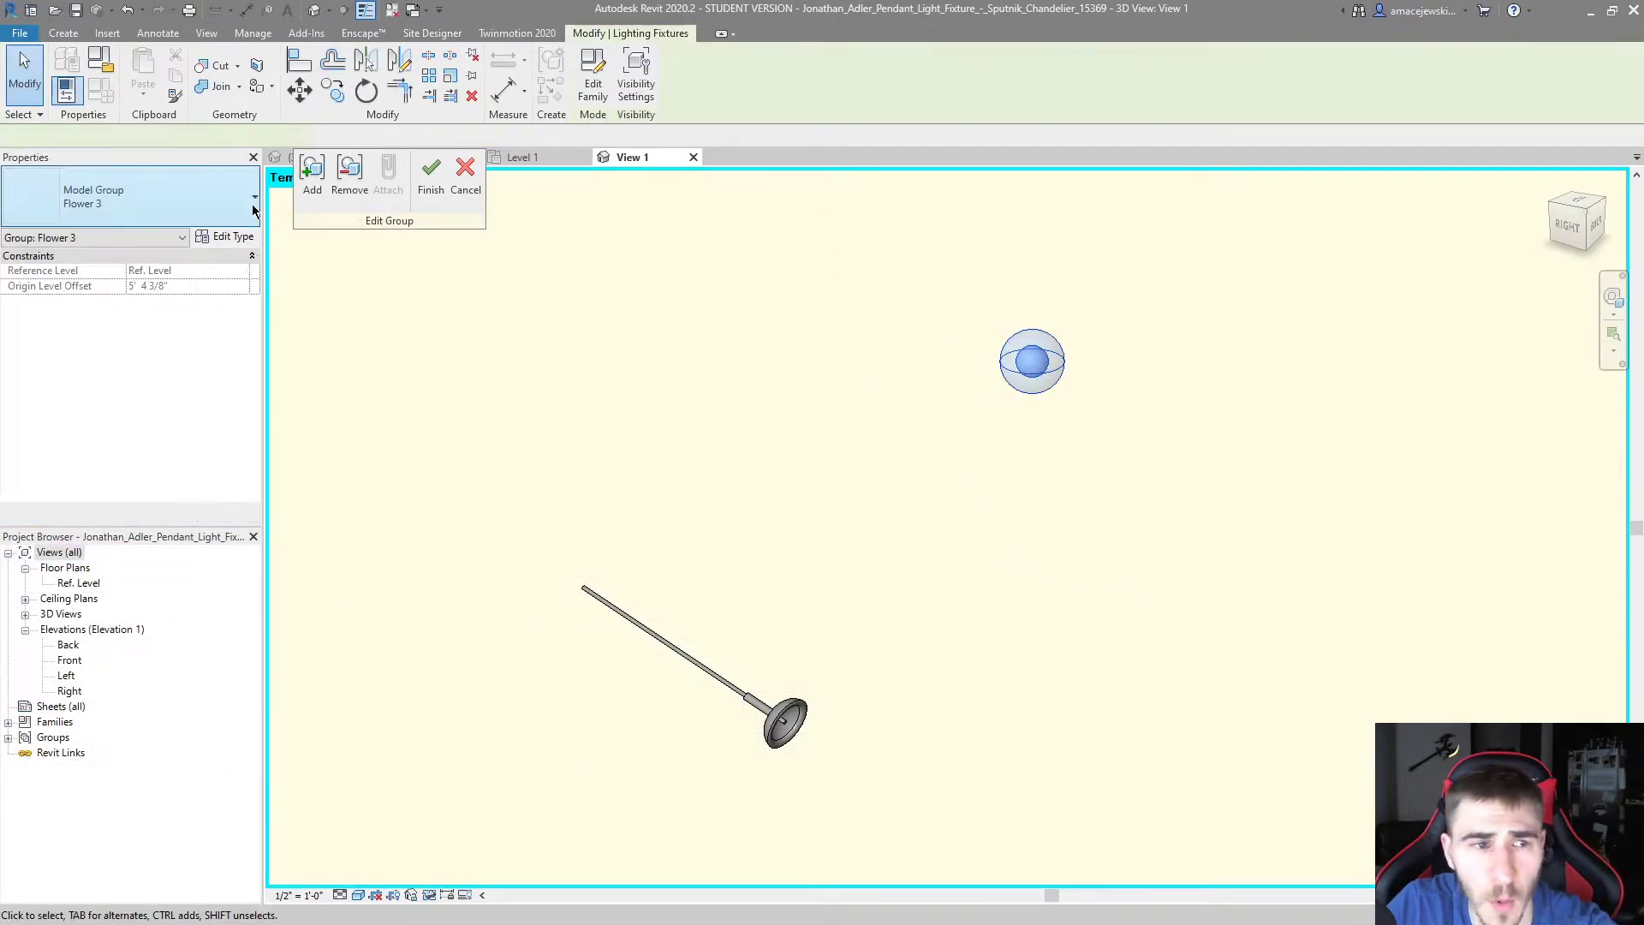
pyautogui.click(224, 237)
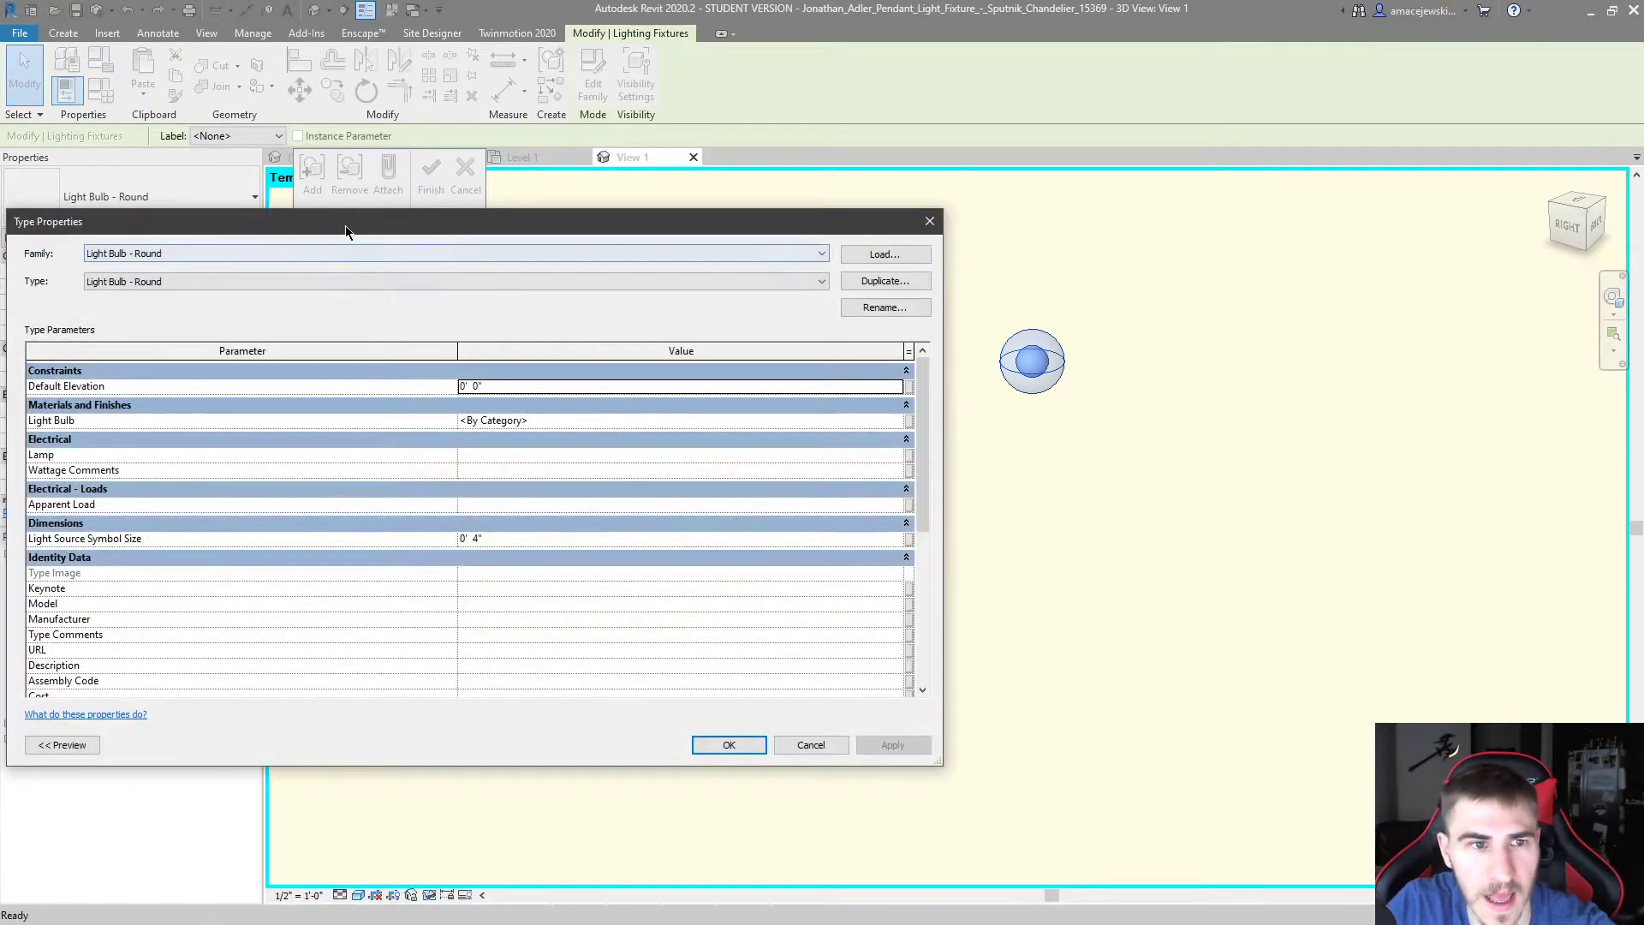
pyautogui.moveTo(347, 229); pyautogui.dragTo(632, 322)
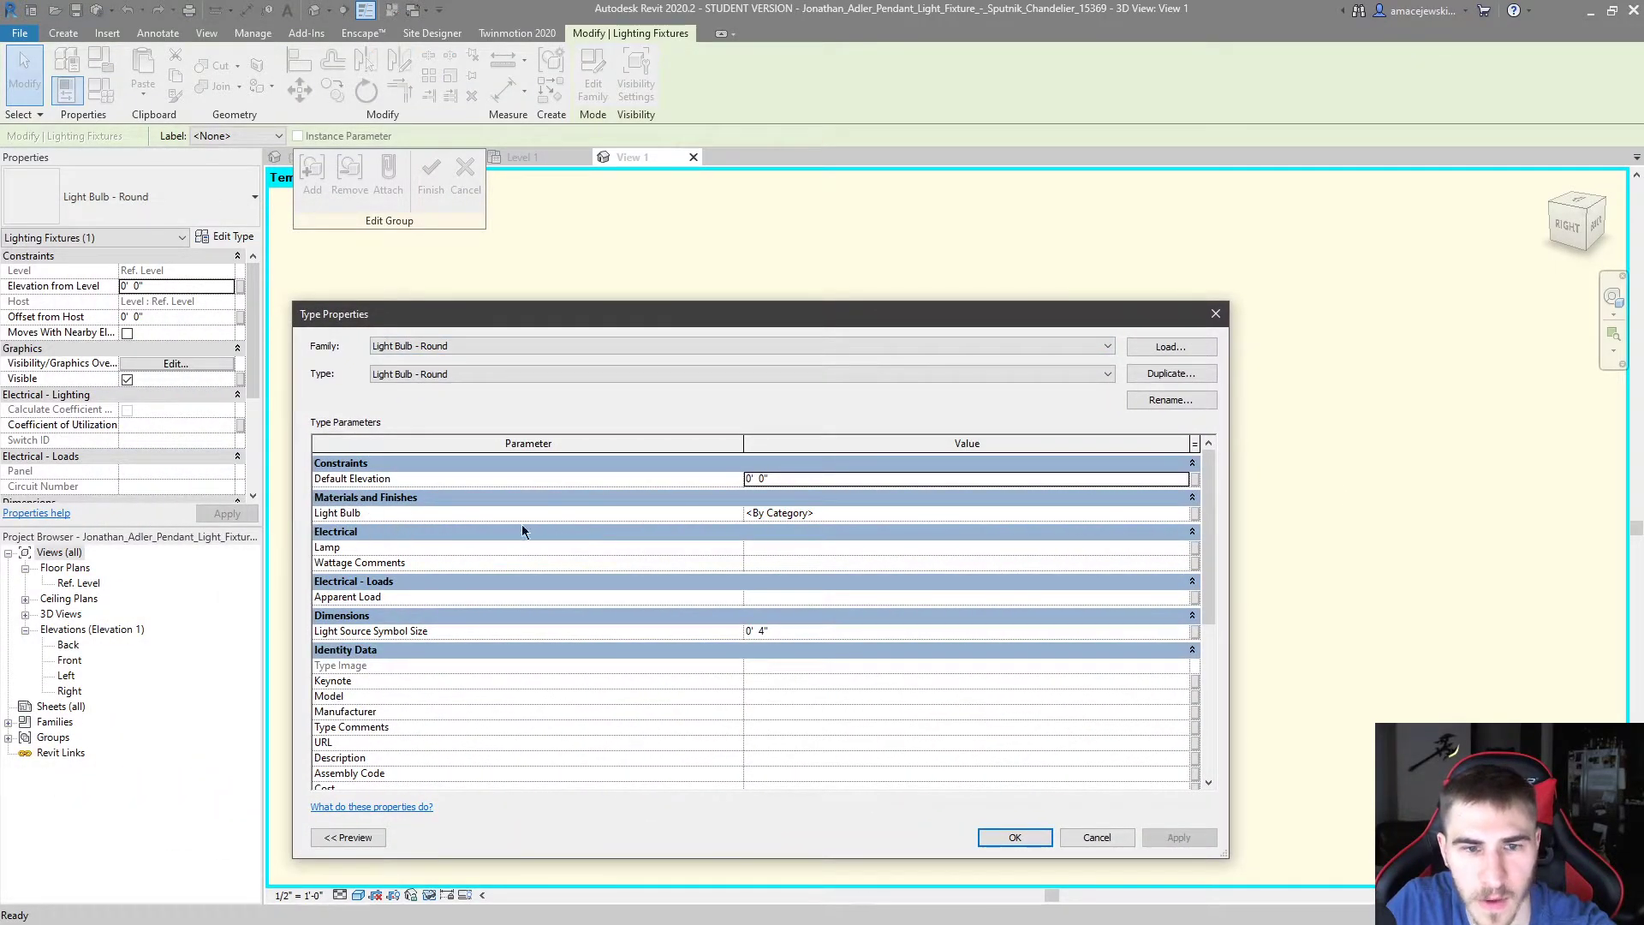
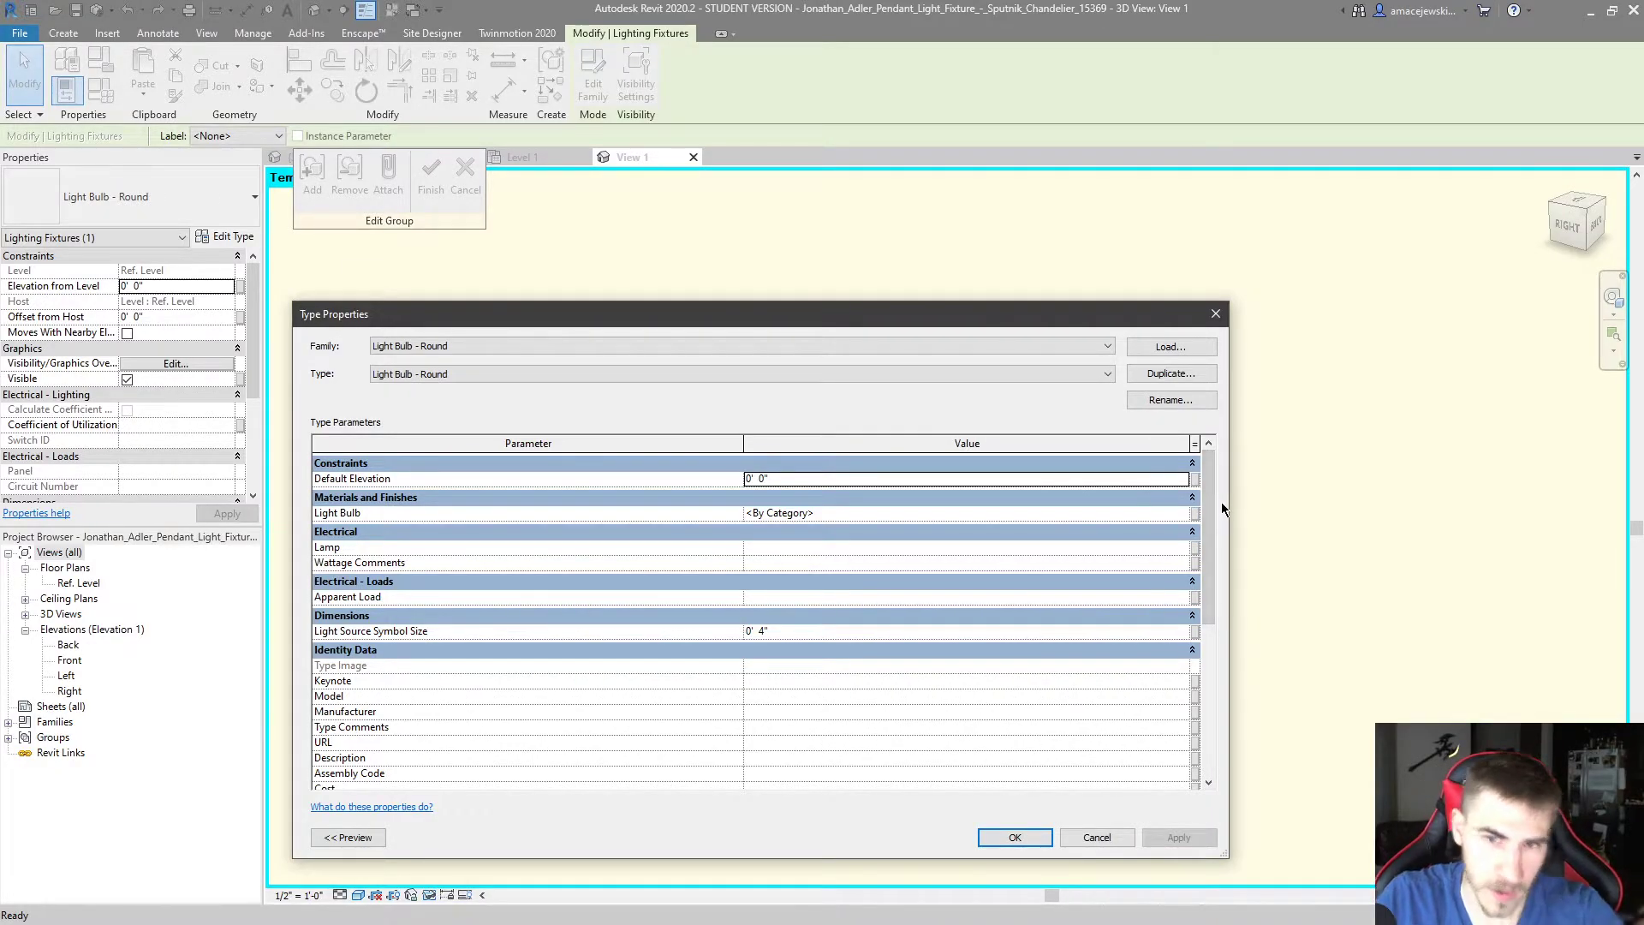
# Associate the bulb's Light Bulb material with the Lamp Material parameter, 'lenox lounge - lightbulb'
pyautogui.click(1195, 514)
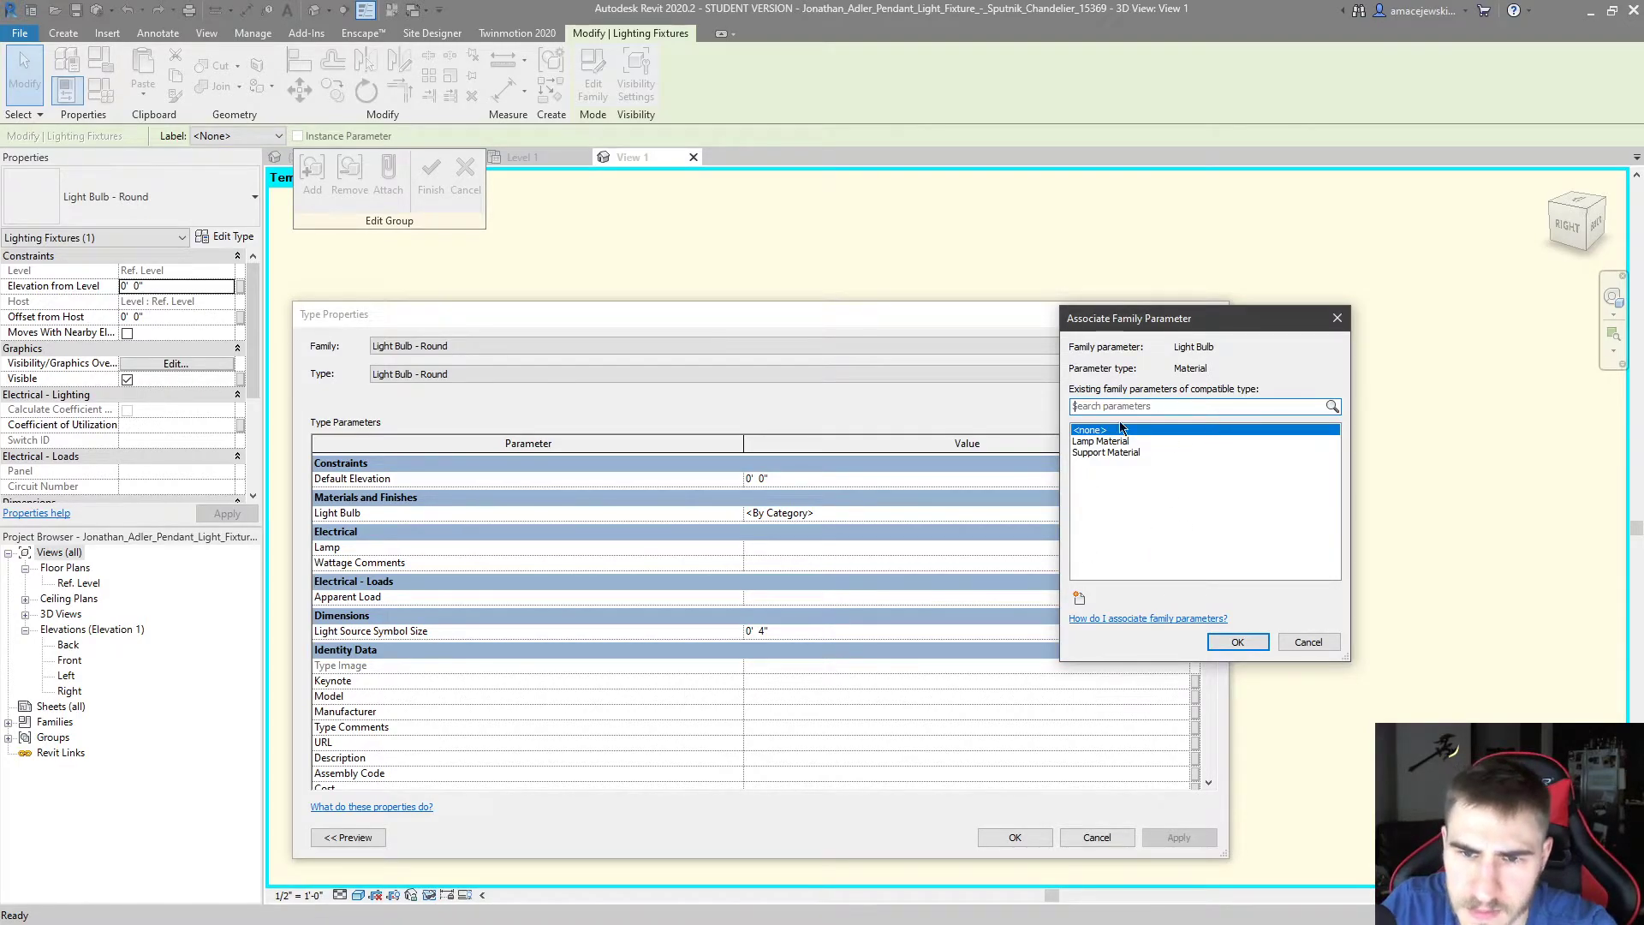
pyautogui.click(1103, 442)
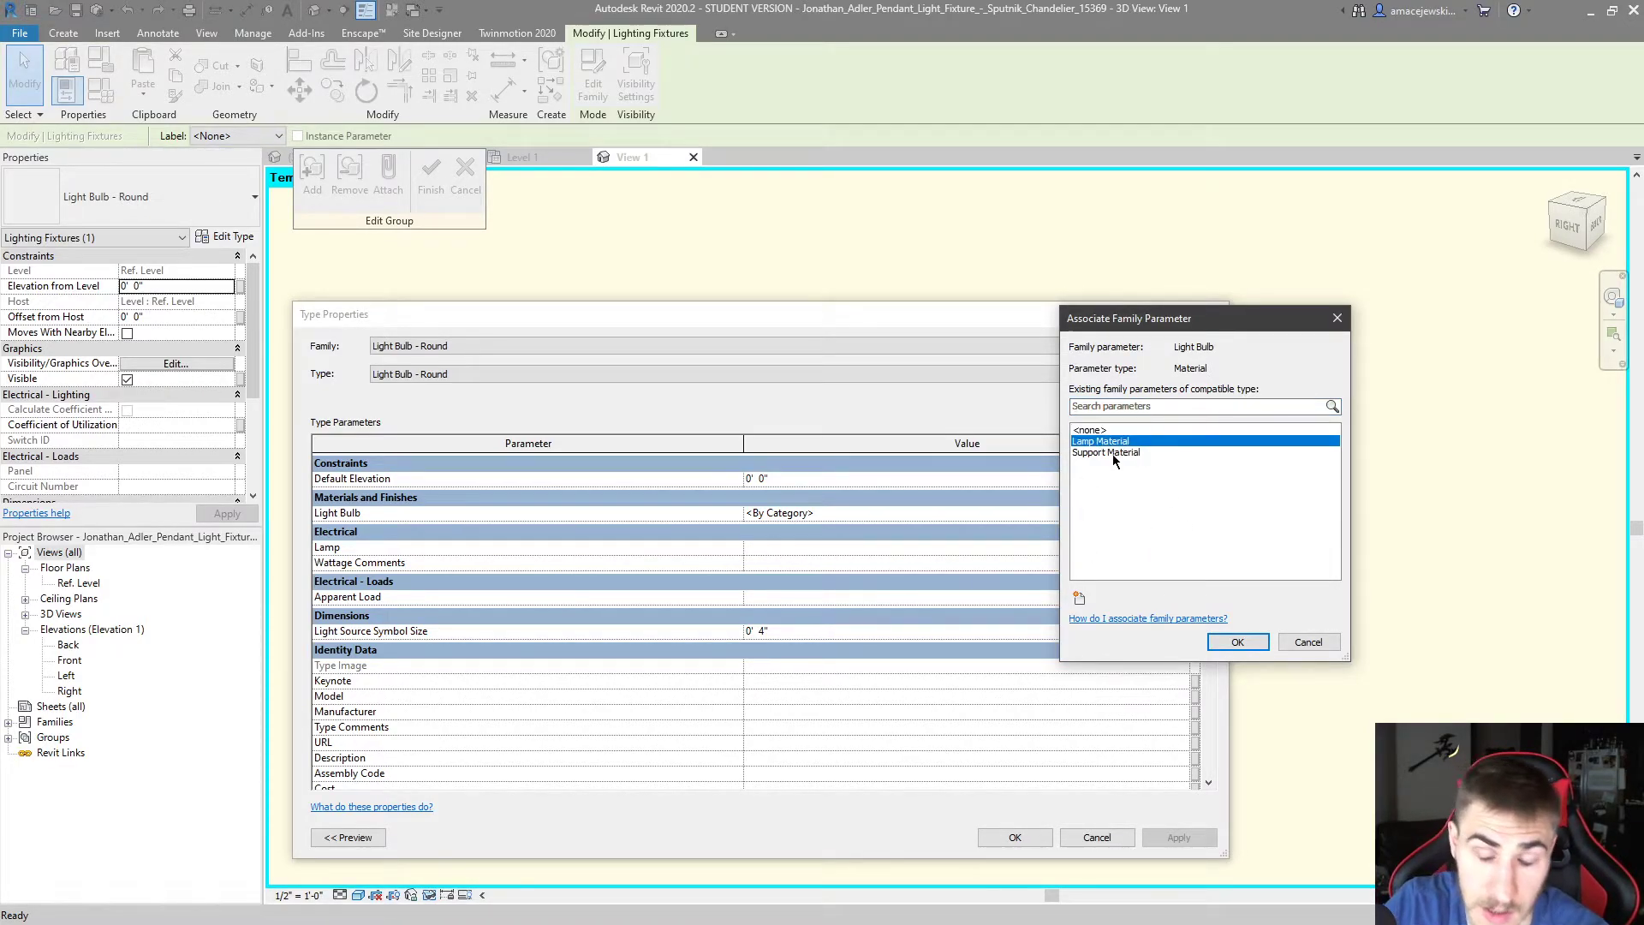
pyautogui.click(1238, 642)
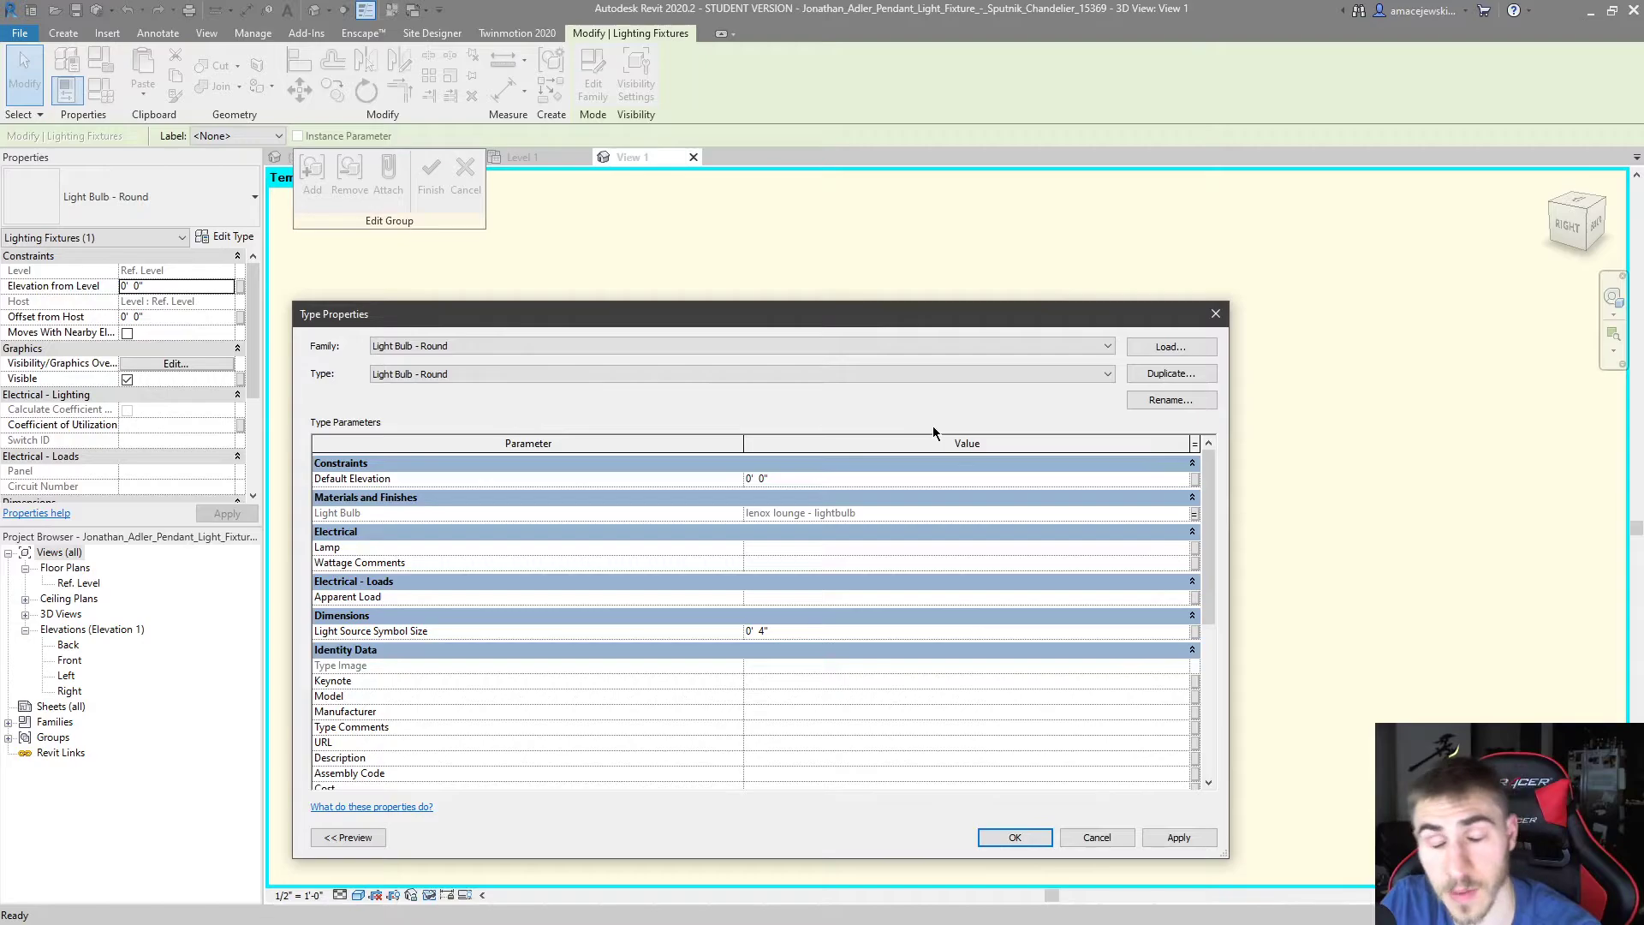
# Close the bulb's type properties, deselect it, and view the bulb from above
pyautogui.click(1024, 839)
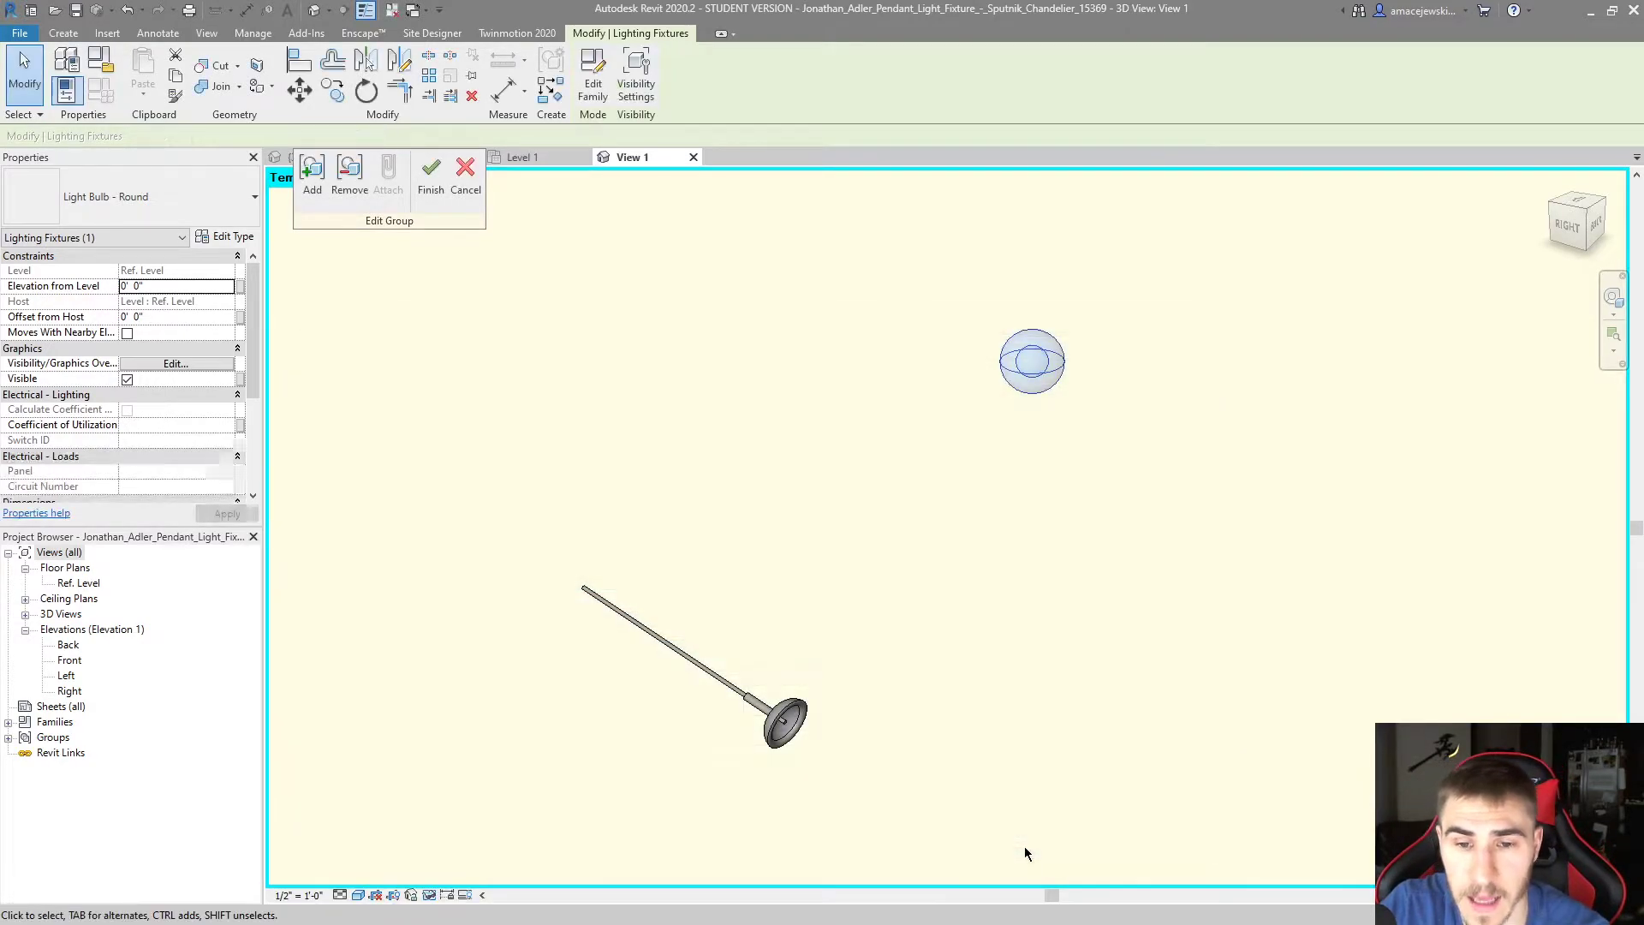
pyautogui.press('Escape')
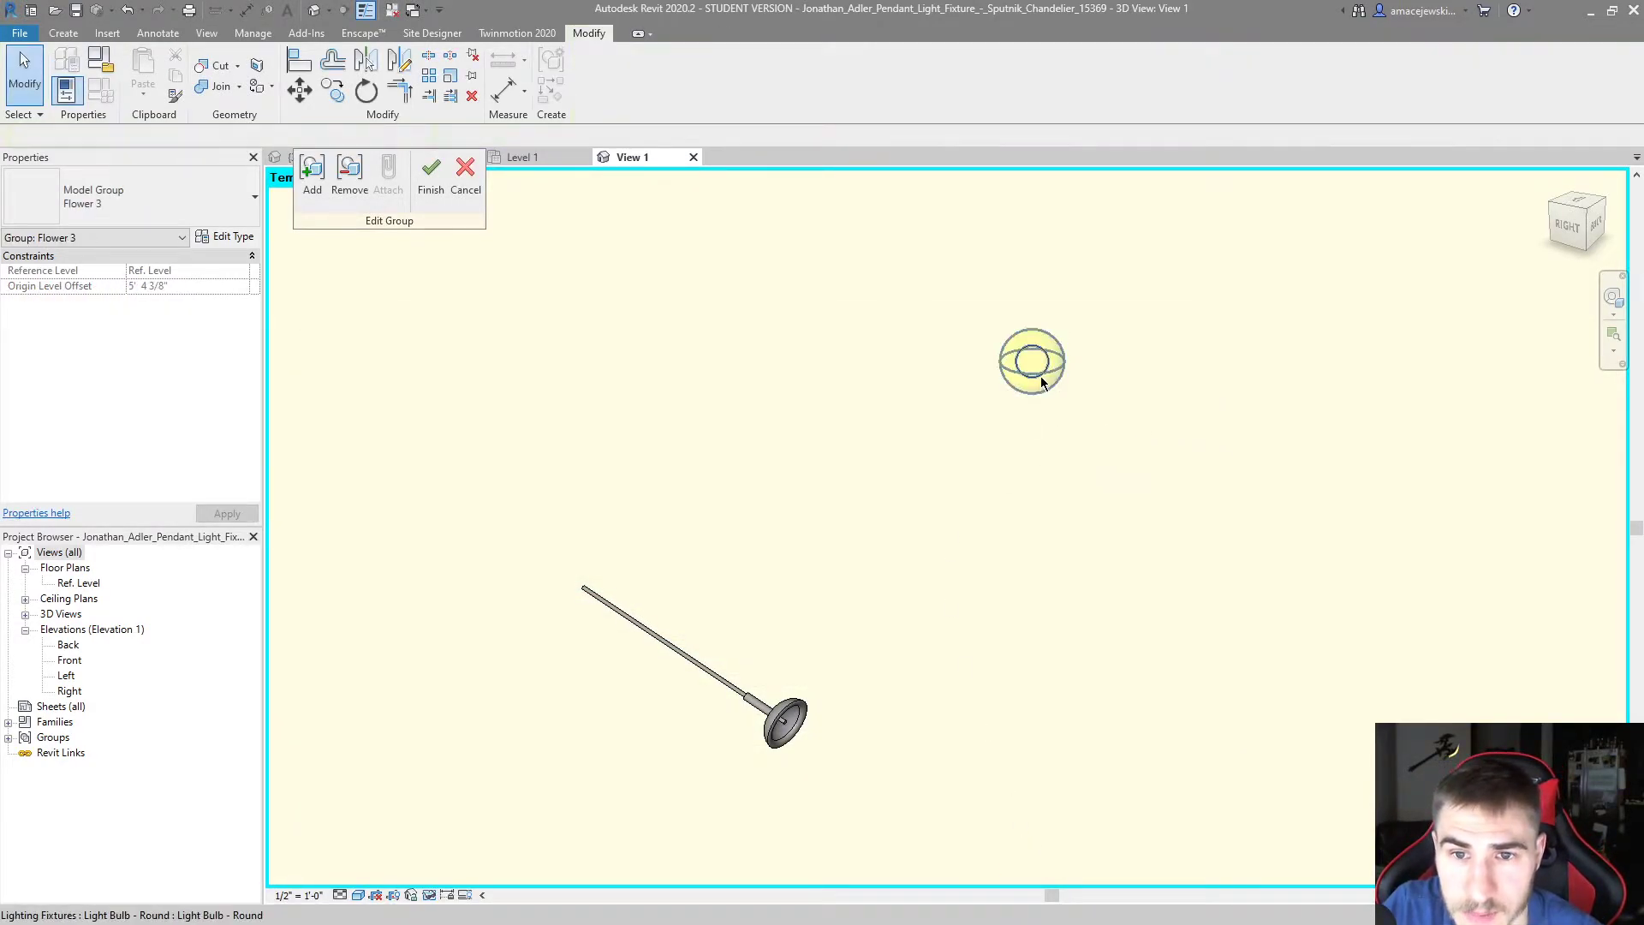
pyautogui.moveTo(1040, 377); pyautogui.dragTo(1012, 464)
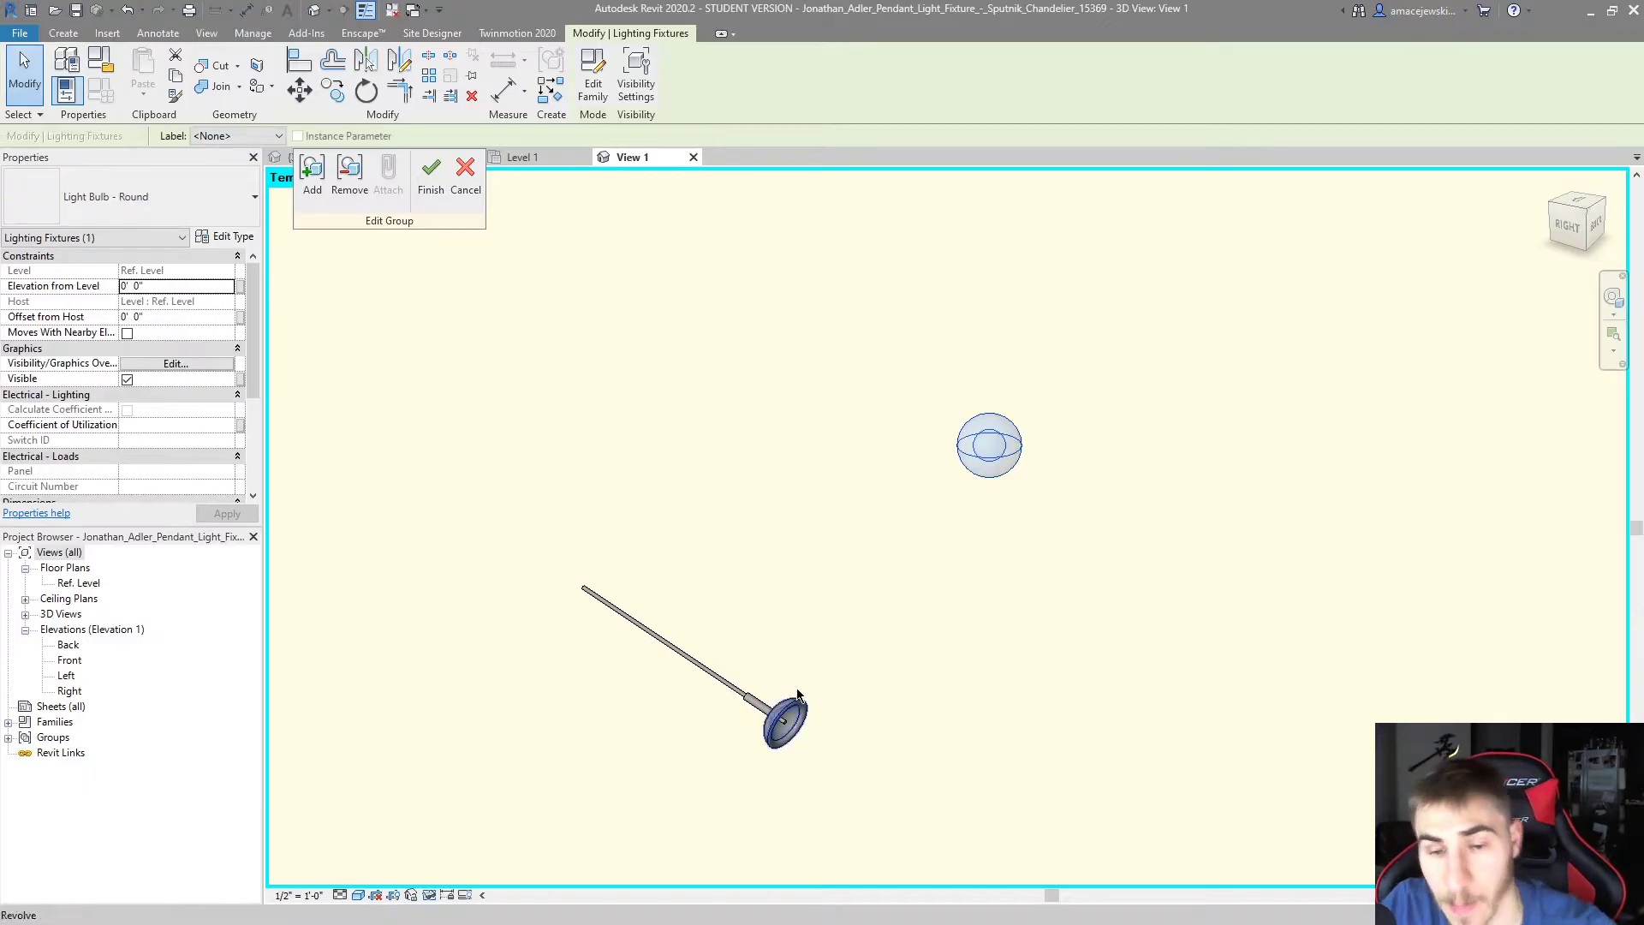
pyautogui.keyDown('shift'); pyautogui.moveTo(1122, 488); pyautogui.dragTo(1129, 463, button='middle'); pyautogui.keyUp('shift')
pyautogui.scroll(-3, 1128, 463)
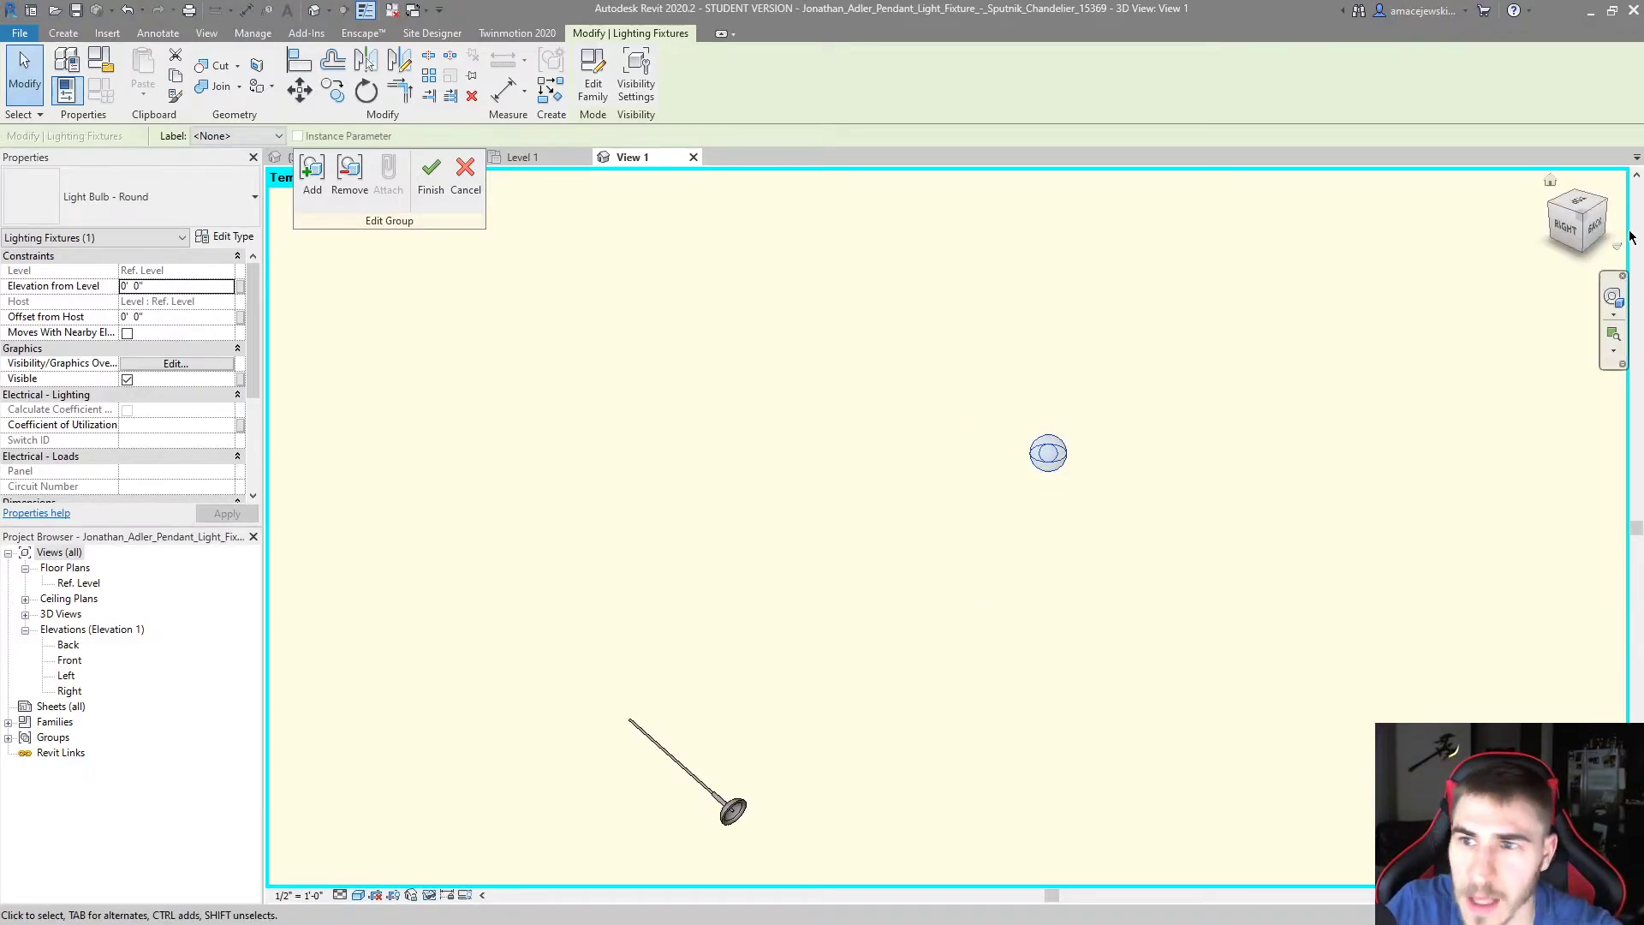
pyautogui.click(1572, 203)
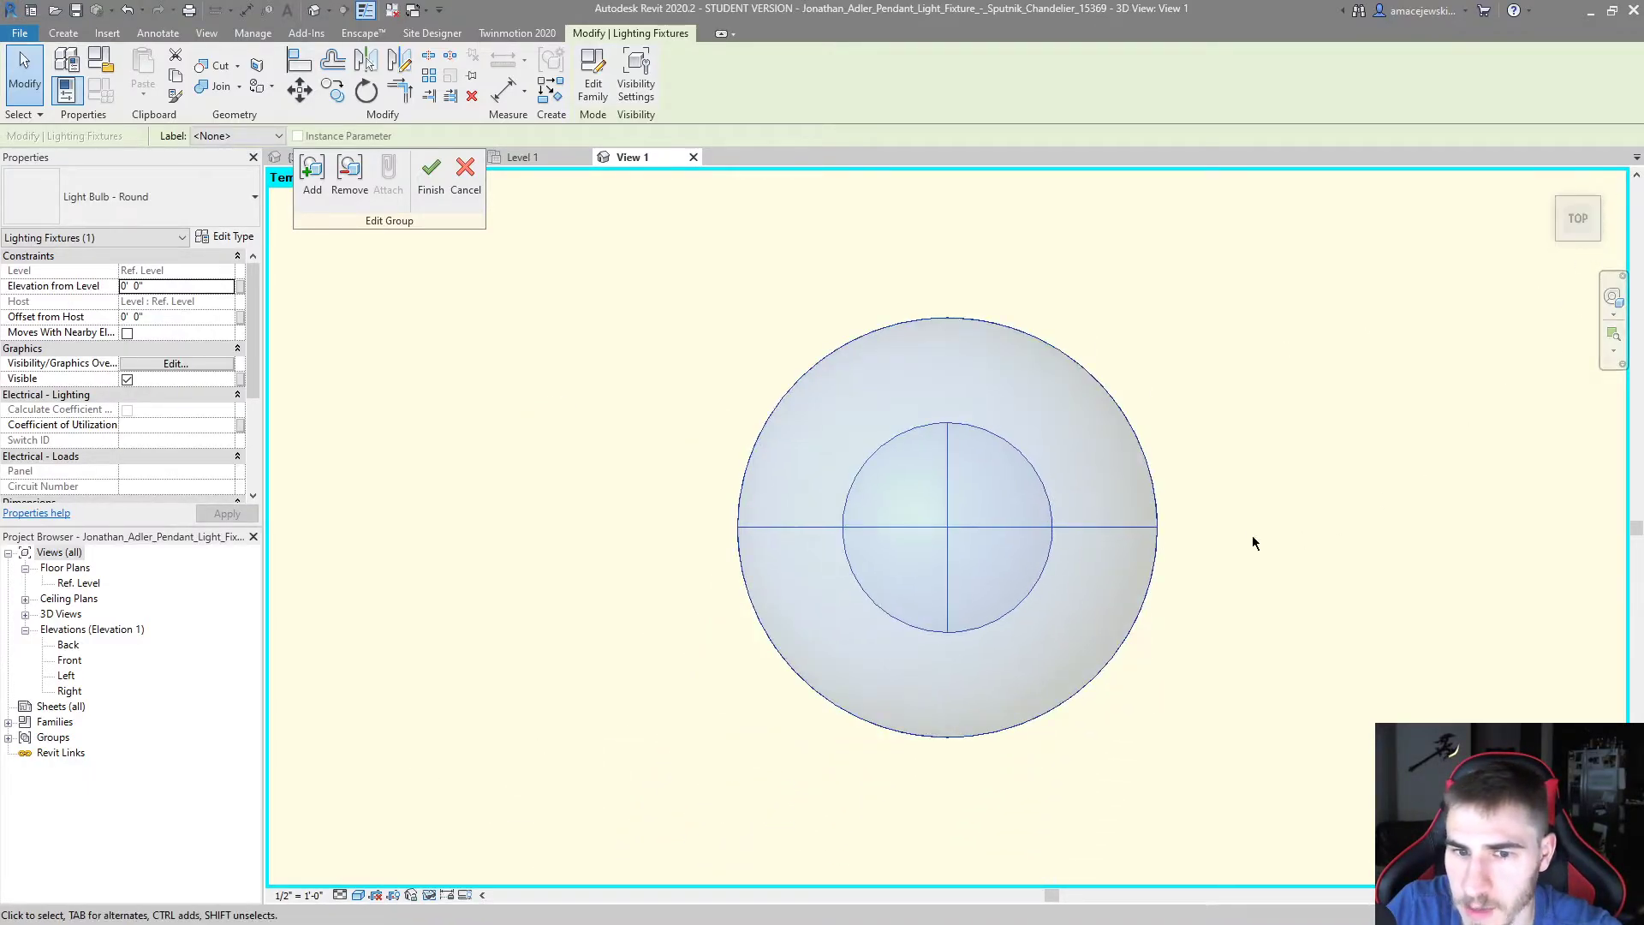
pyautogui.scroll(-2, 1049, 450)
pyautogui.scroll(-5, 968, 658)
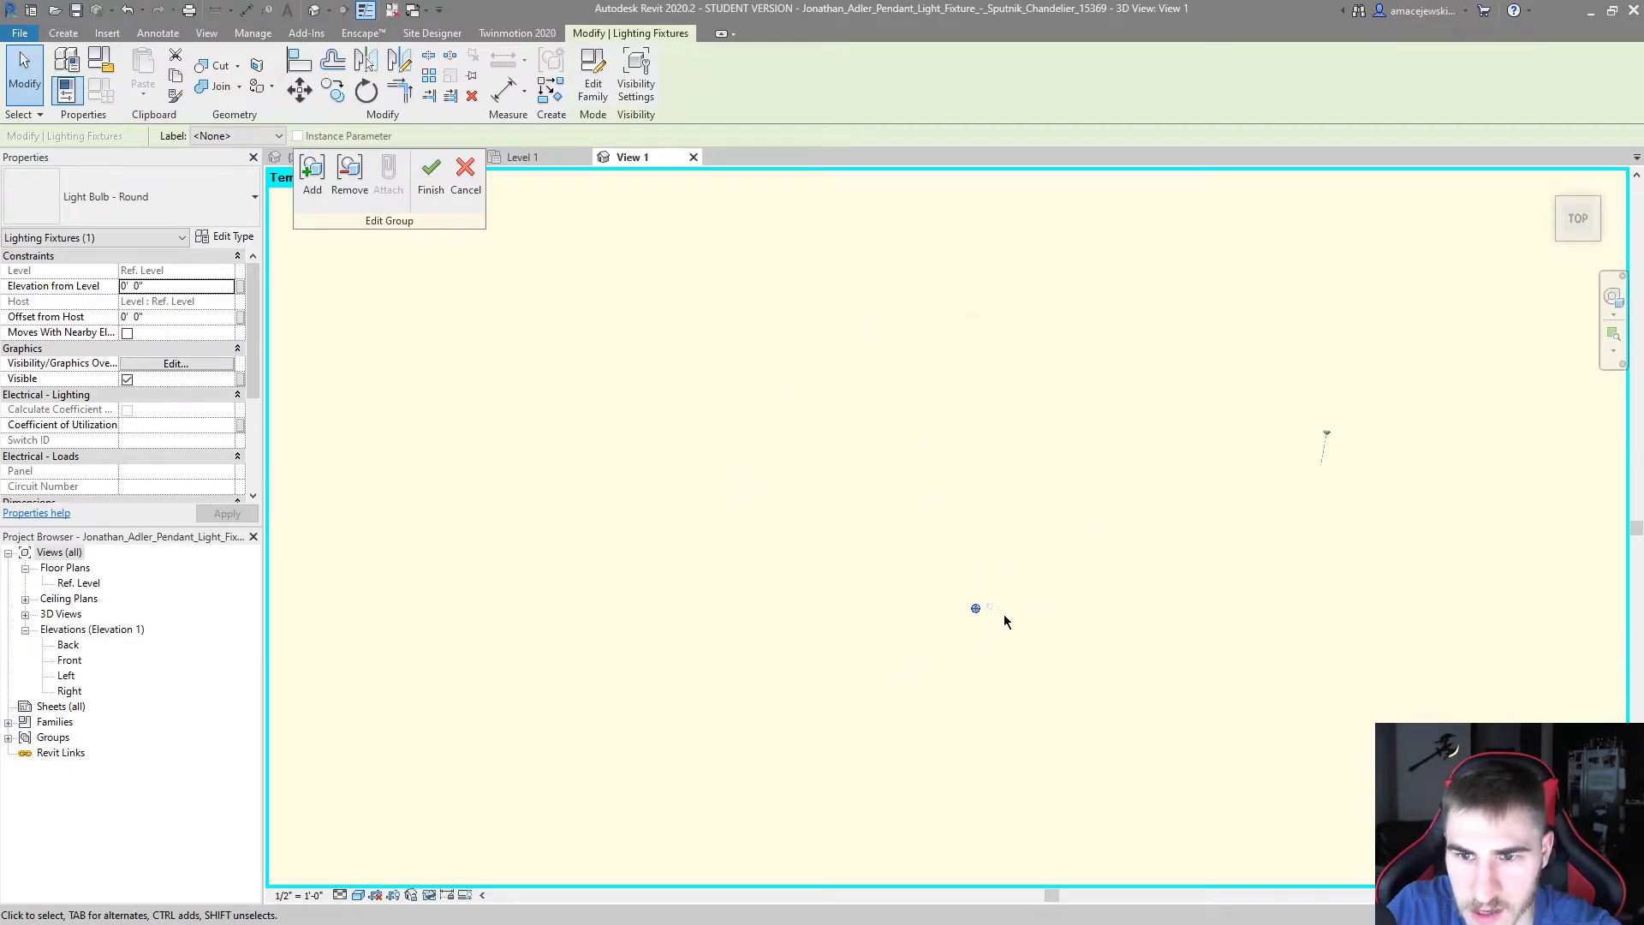
pyautogui.scroll(2, 1301, 501)
# Move the bulb group with MV from its centre onto the pendant's shade
pyautogui.click(718, 693)
pyautogui.press('m')
pyautogui.press('v')
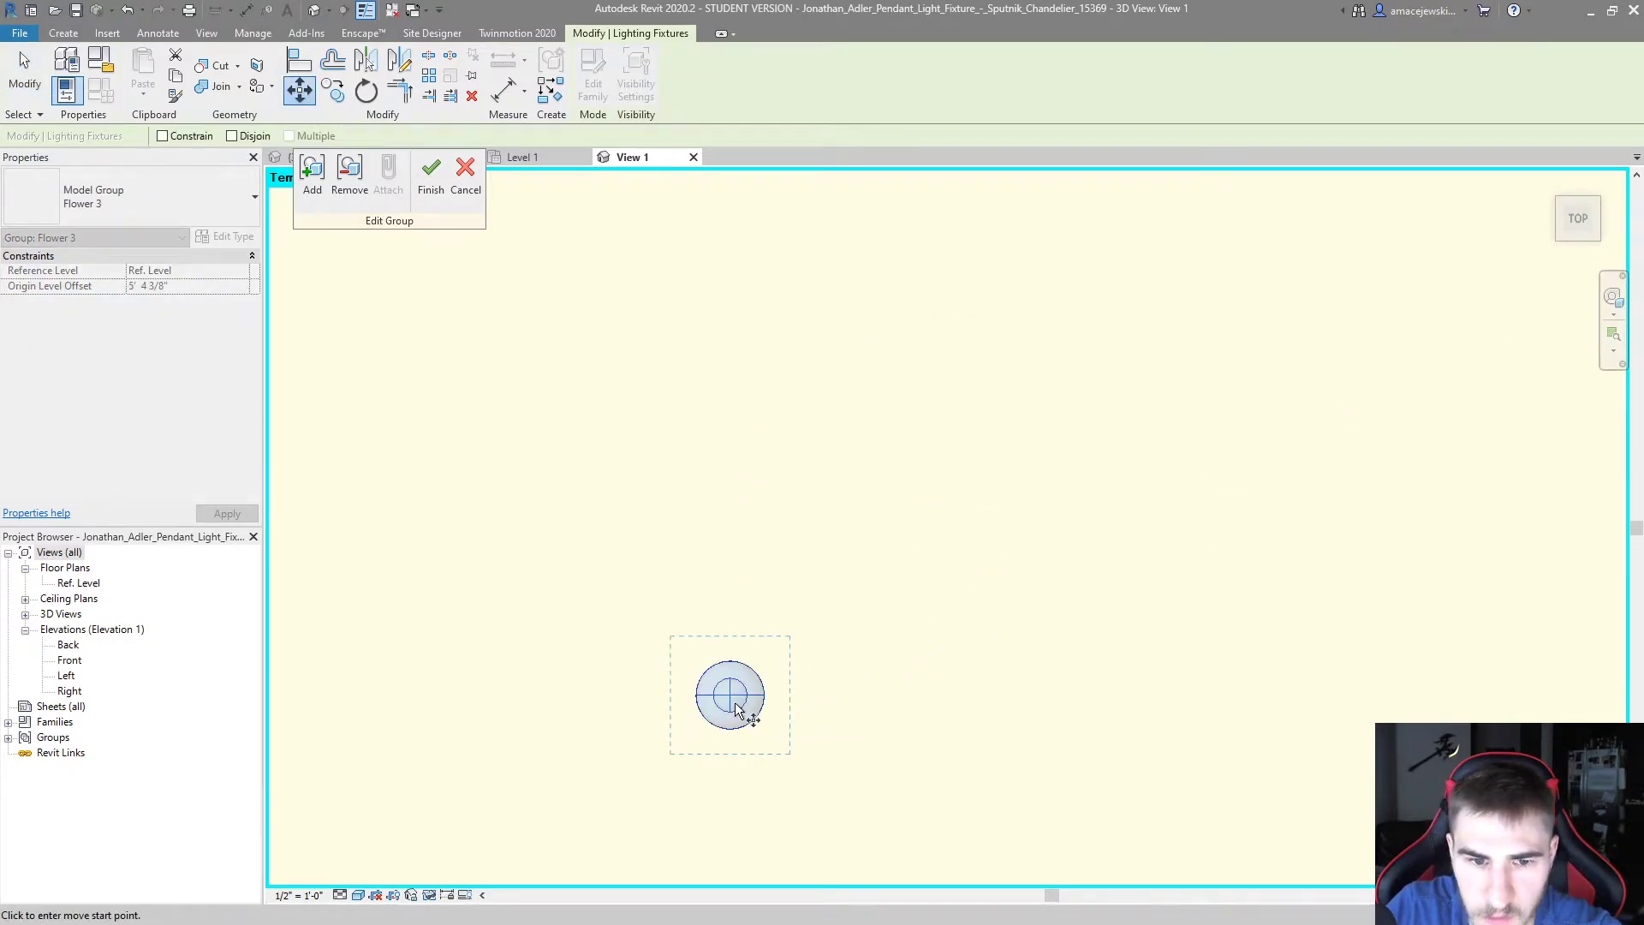
pyautogui.click(730, 694)
pyautogui.scroll(-3, 732, 712)
pyautogui.moveTo(692, 734); pyautogui.dragTo(327, 810, button='middle')
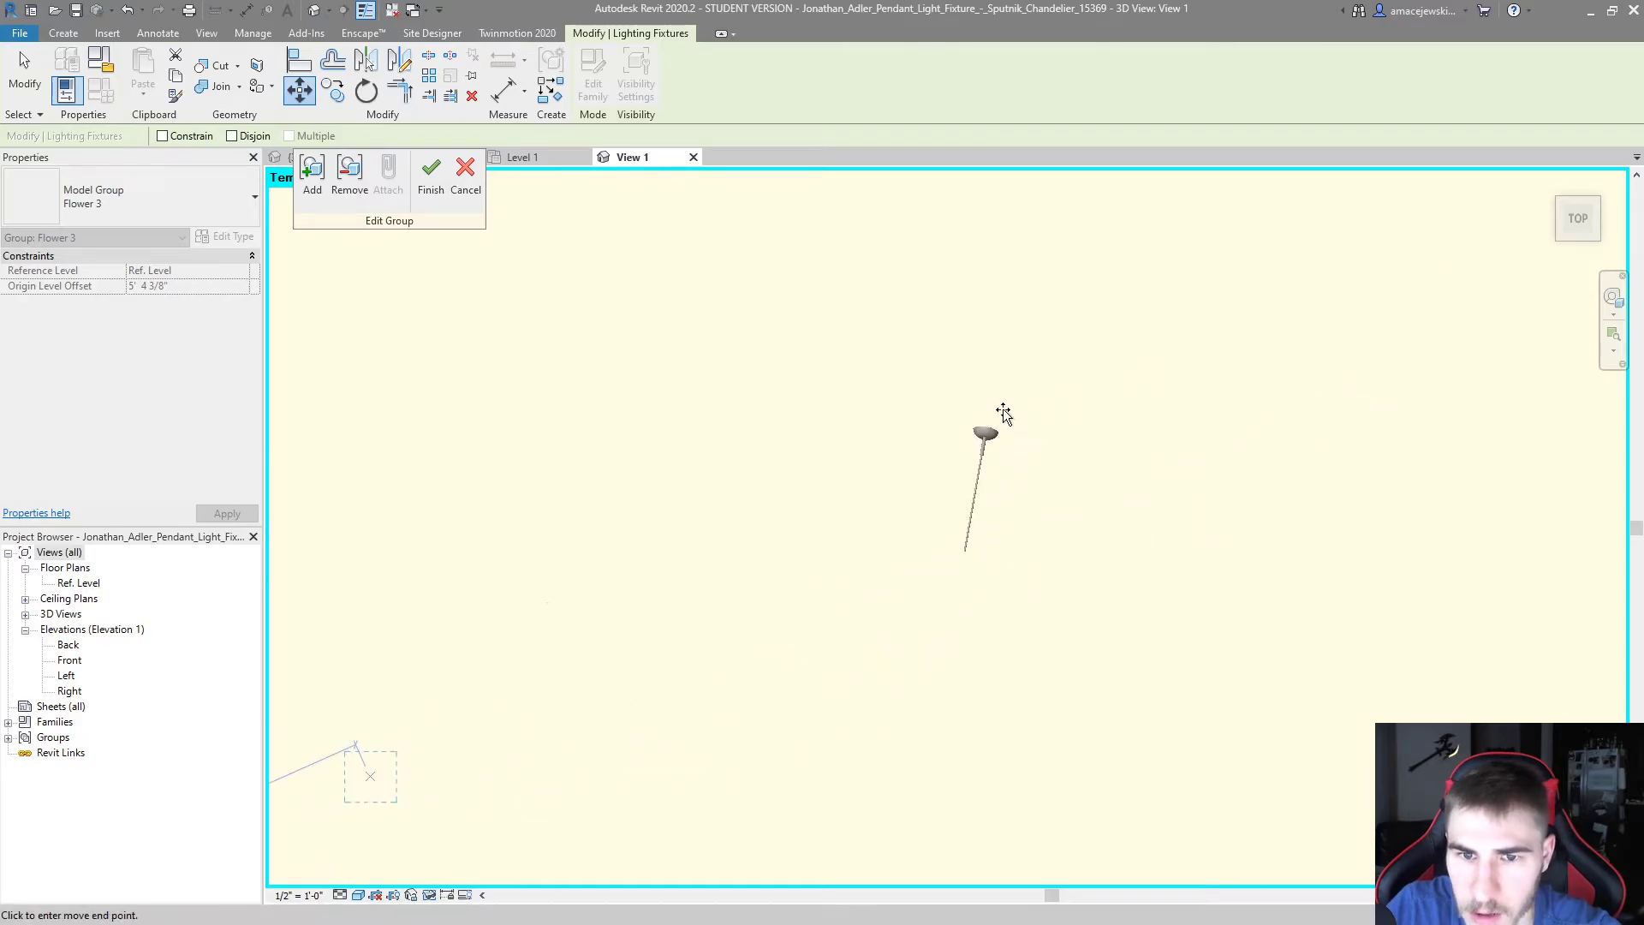
pyautogui.scroll(6, 989, 414)
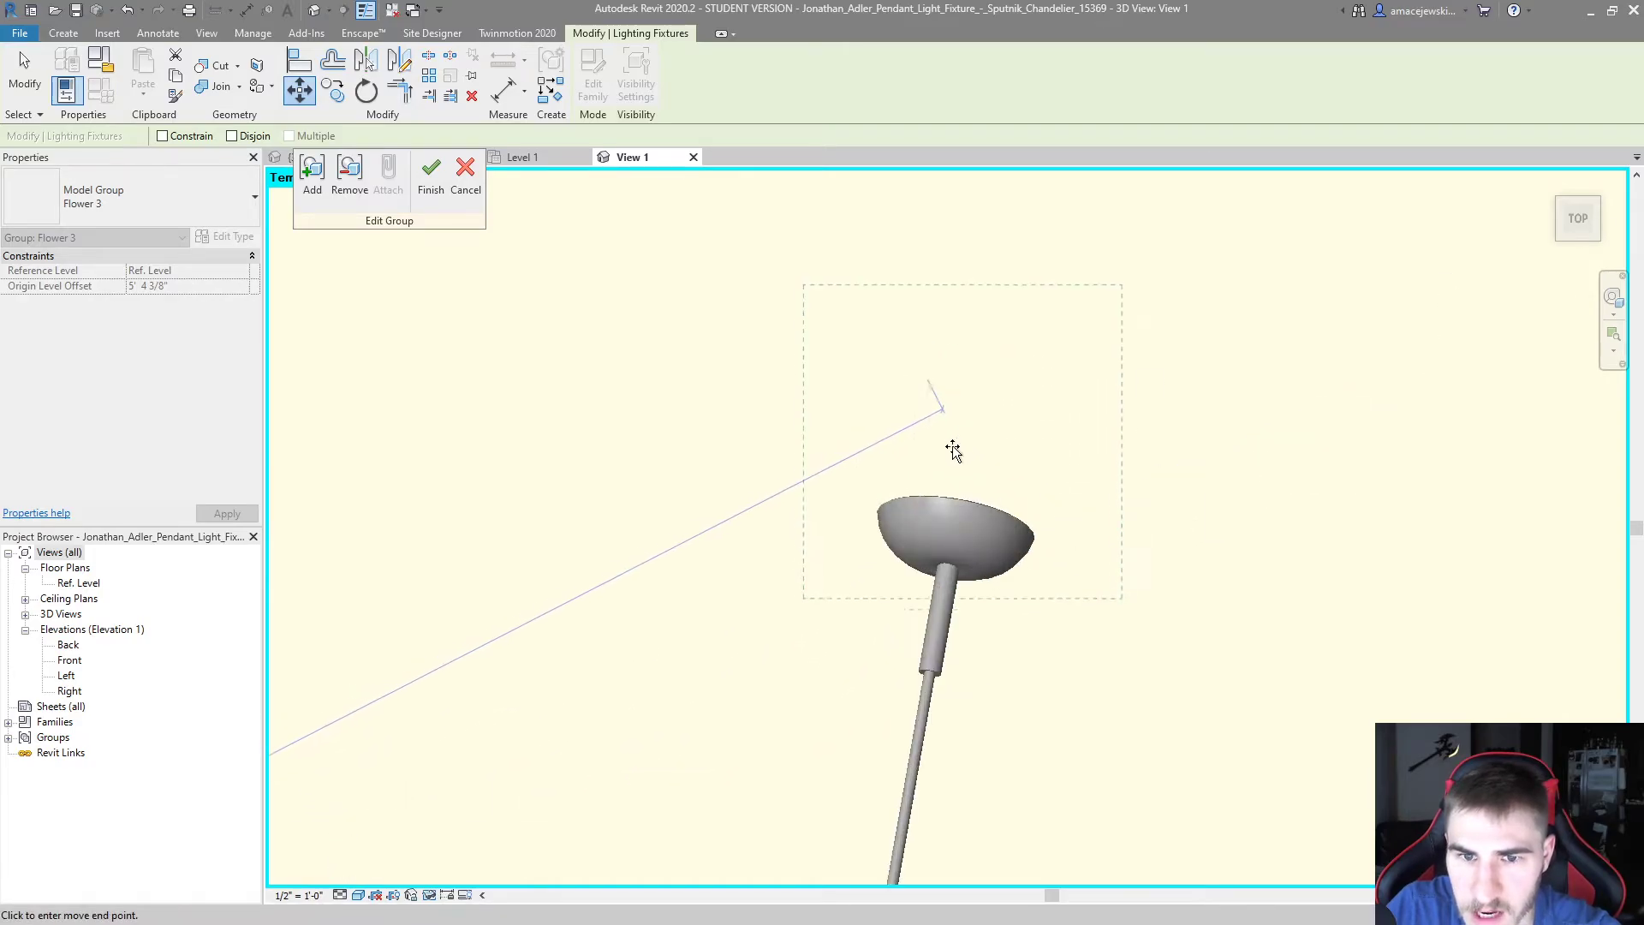
pyautogui.click(952, 521)
# Check the bulb from a side view and start a second move with MV
pyautogui.scroll(-3, 1104, 625)
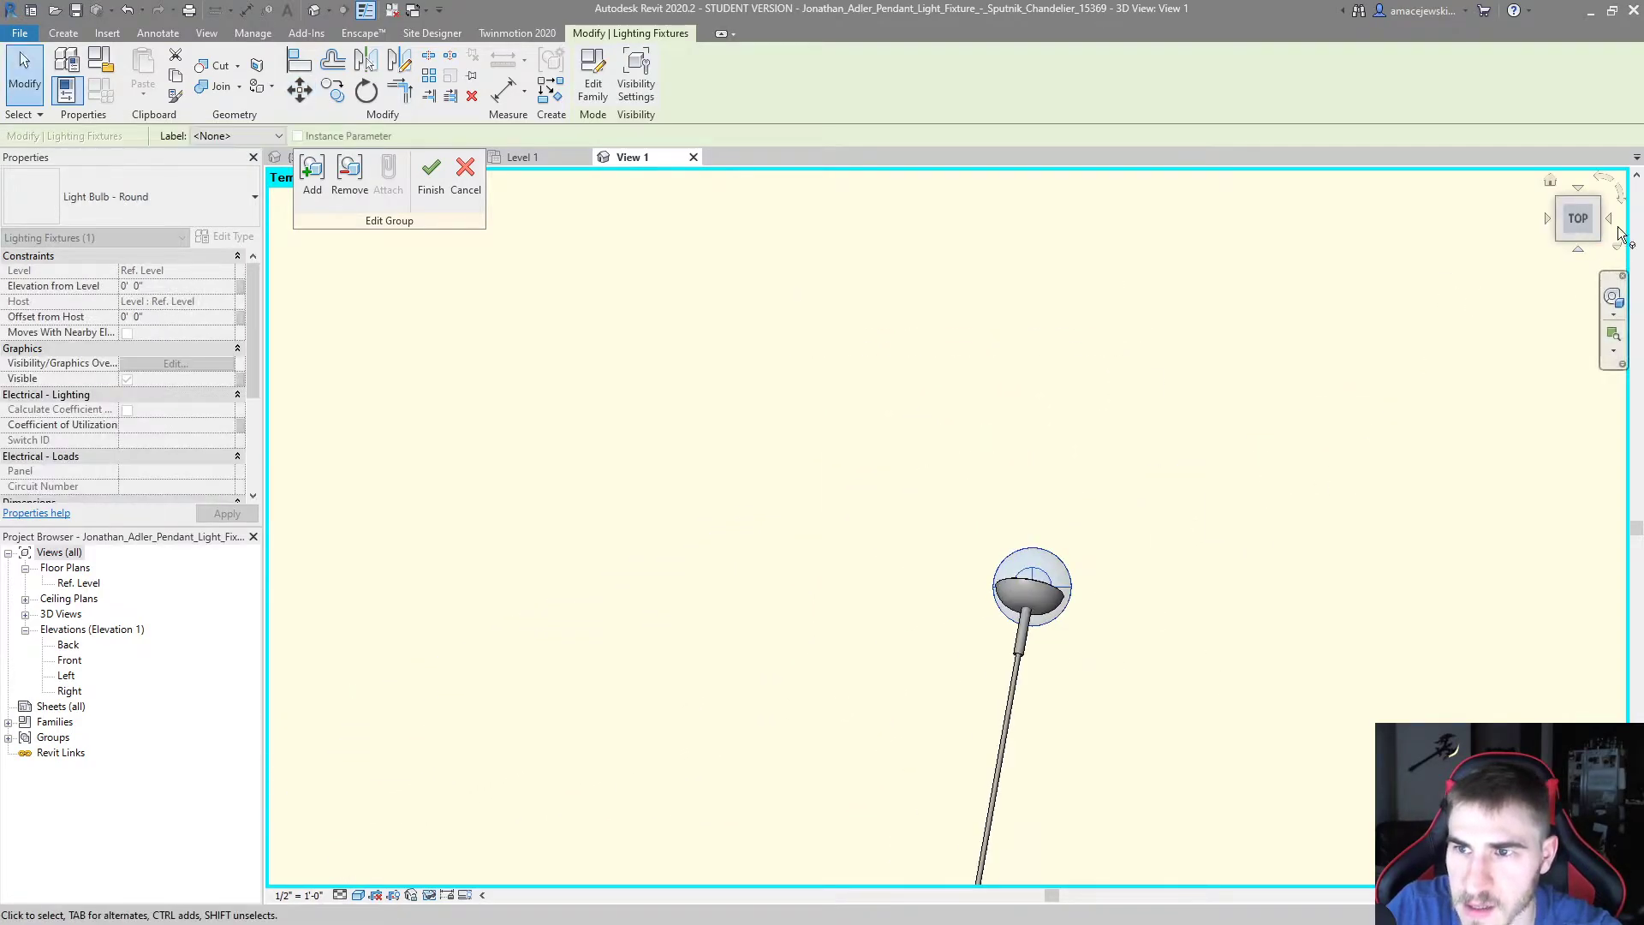
pyautogui.click(1610, 221)
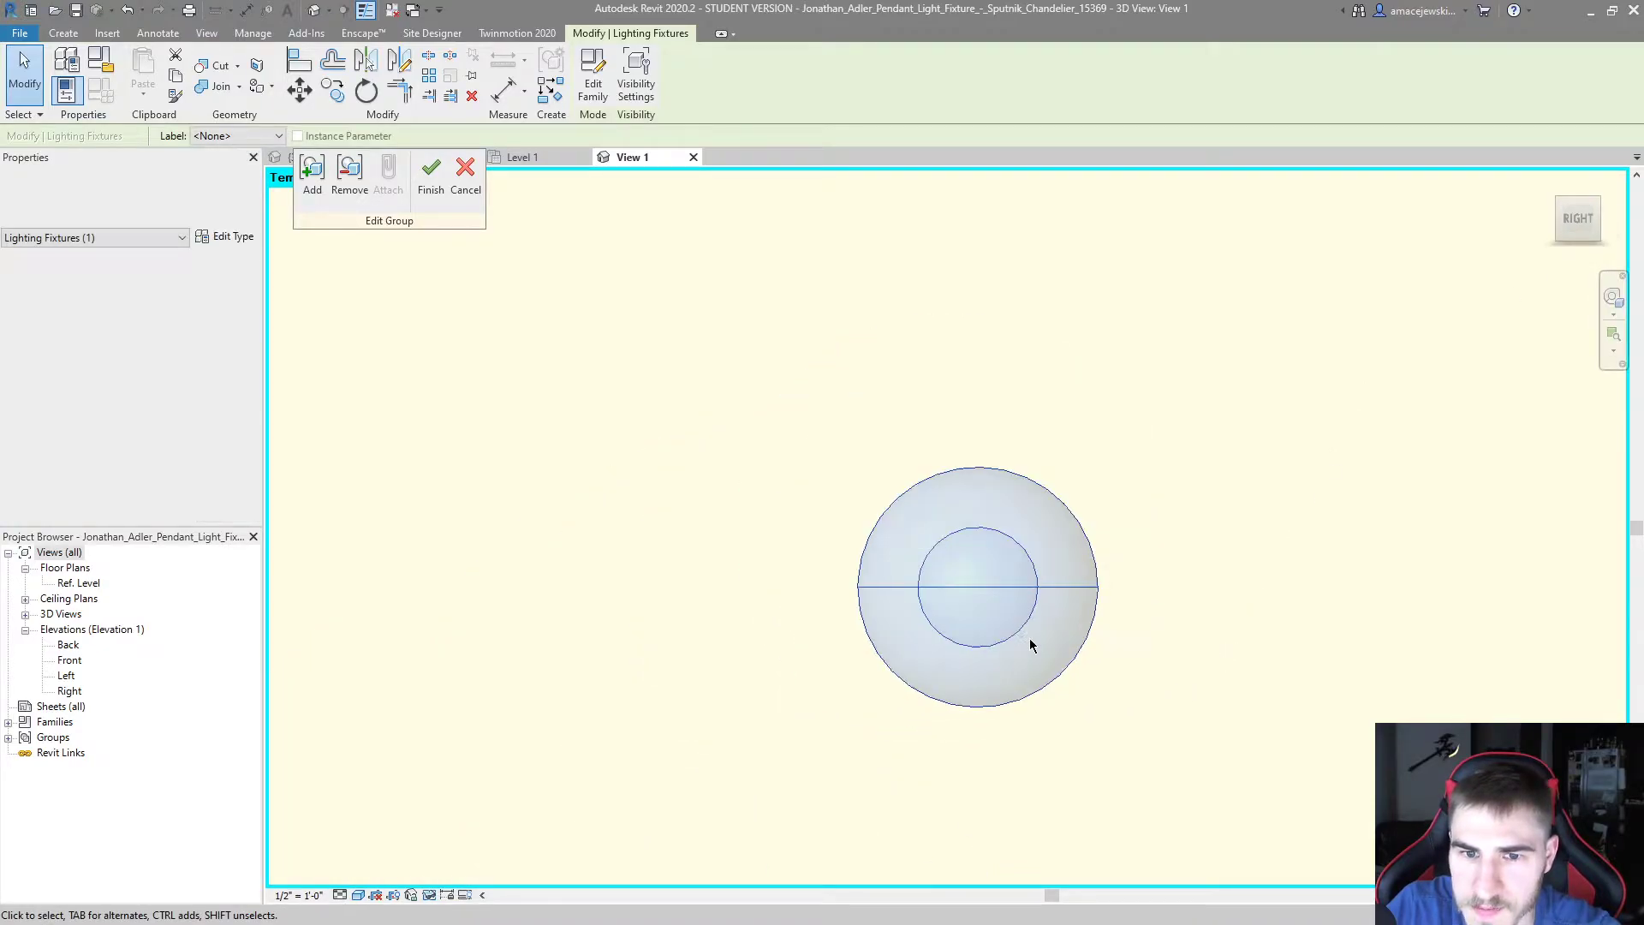
pyautogui.scroll(-9, 1082, 573)
pyautogui.scroll(3, 1120, 497)
pyautogui.press('m')
pyautogui.press('v')
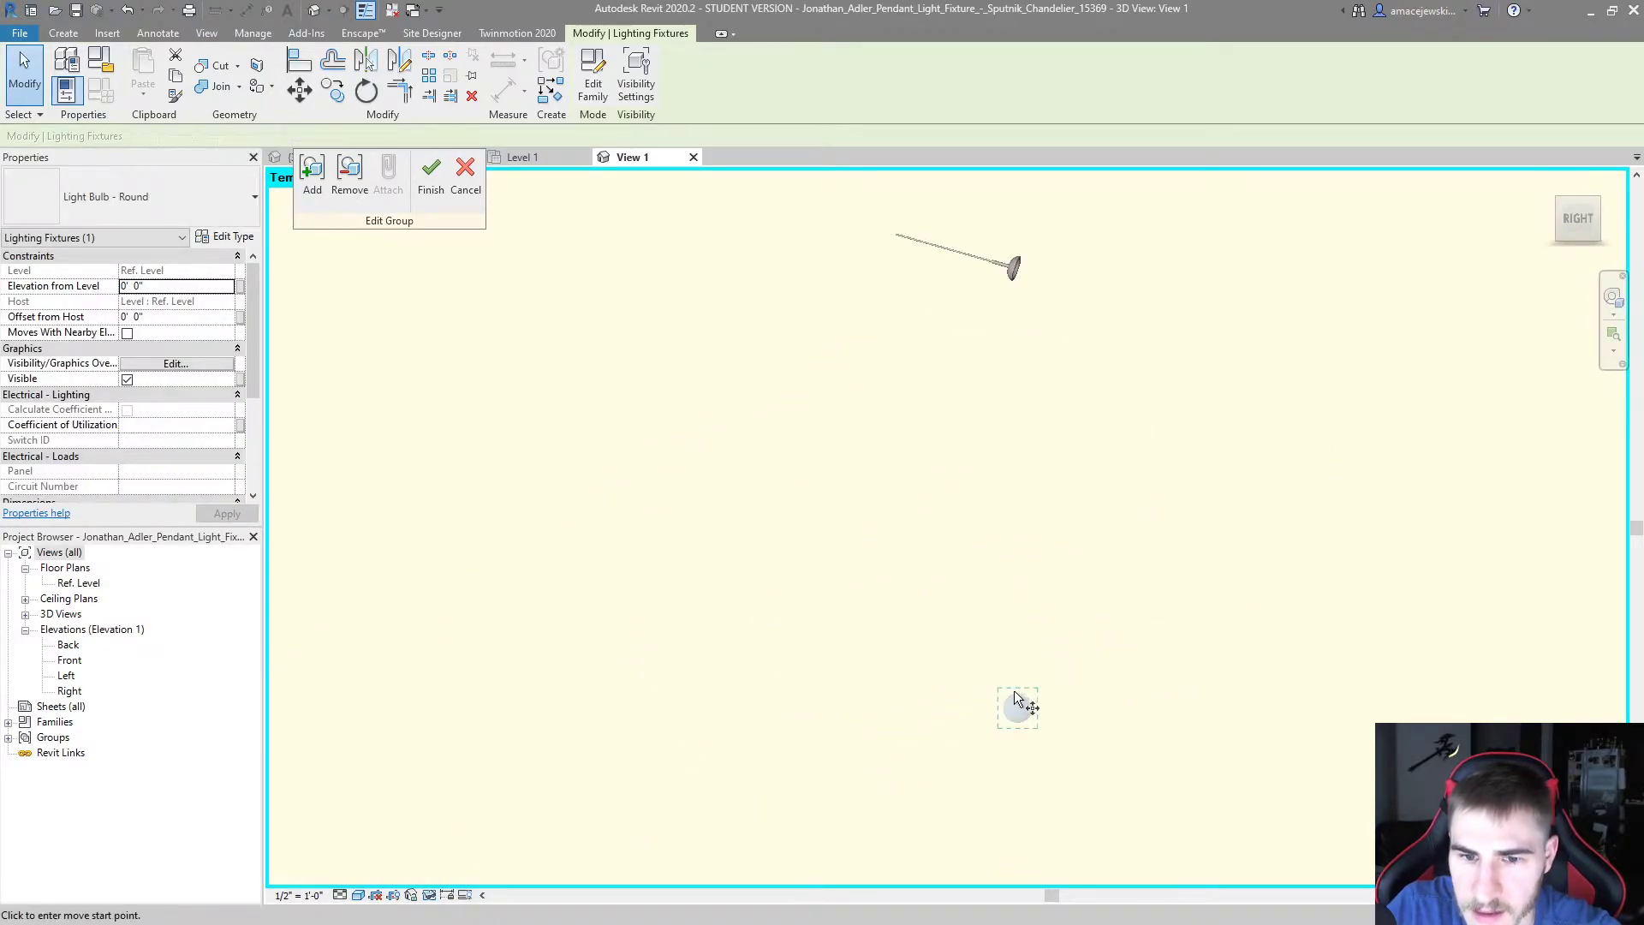
# Drop the bulb 4'-11" up at the shade and nudge it toward the shade's centre
pyautogui.click(1051, 274)
pyautogui.scroll(6, 1032, 261)
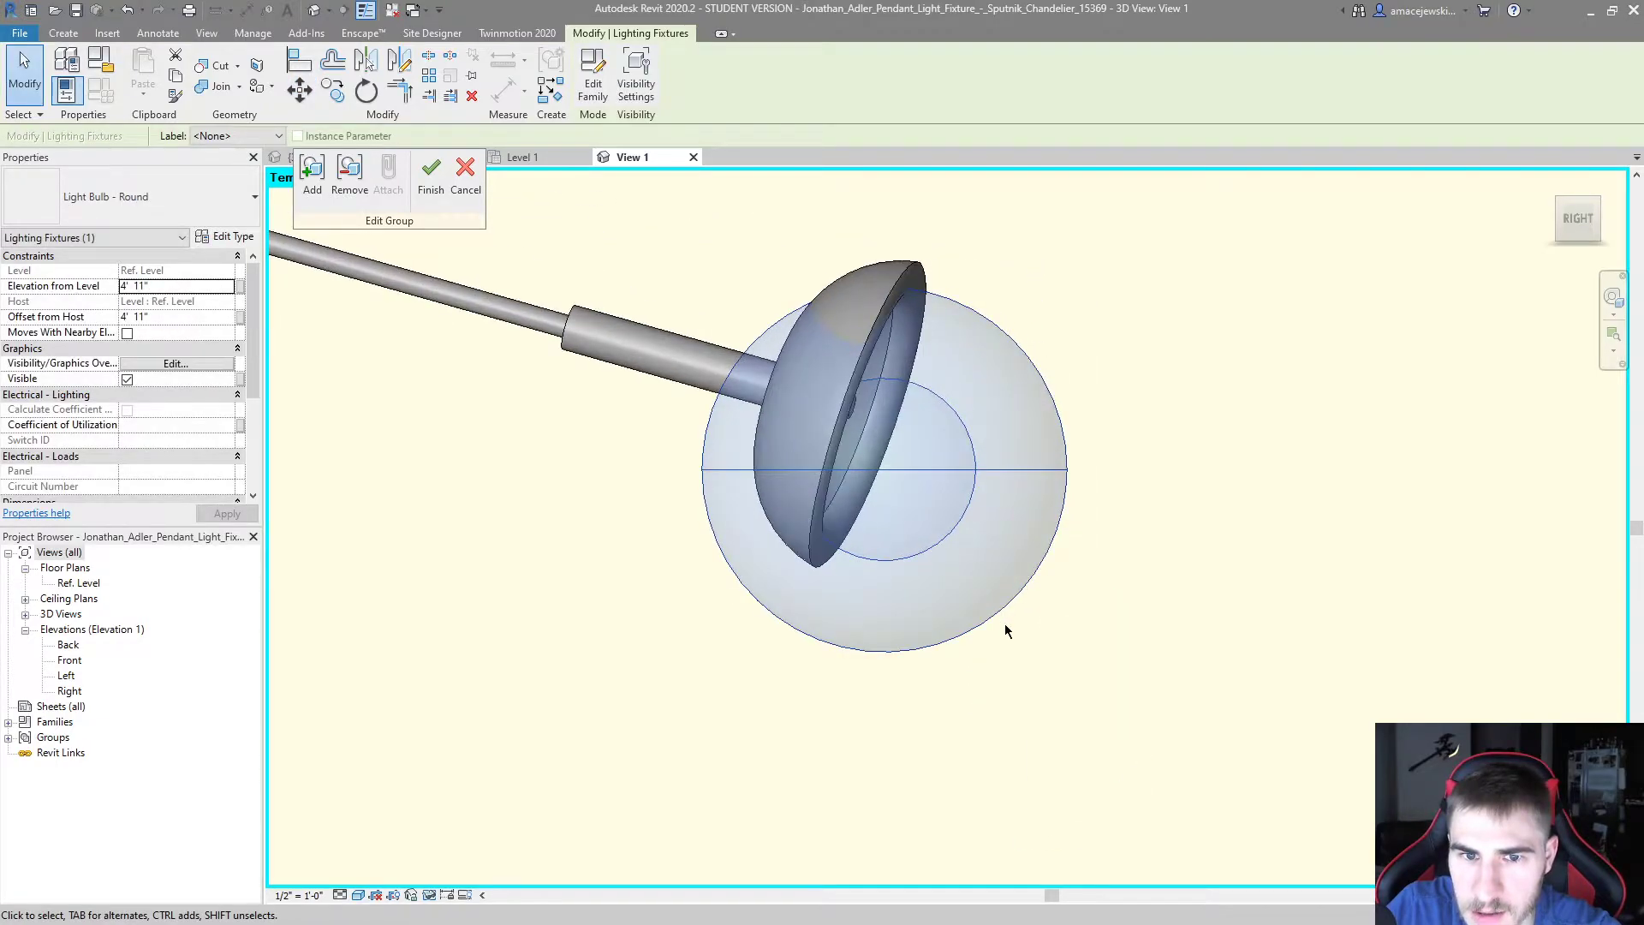
pyautogui.moveTo(1602, 221)
pyautogui.click(1613, 225)
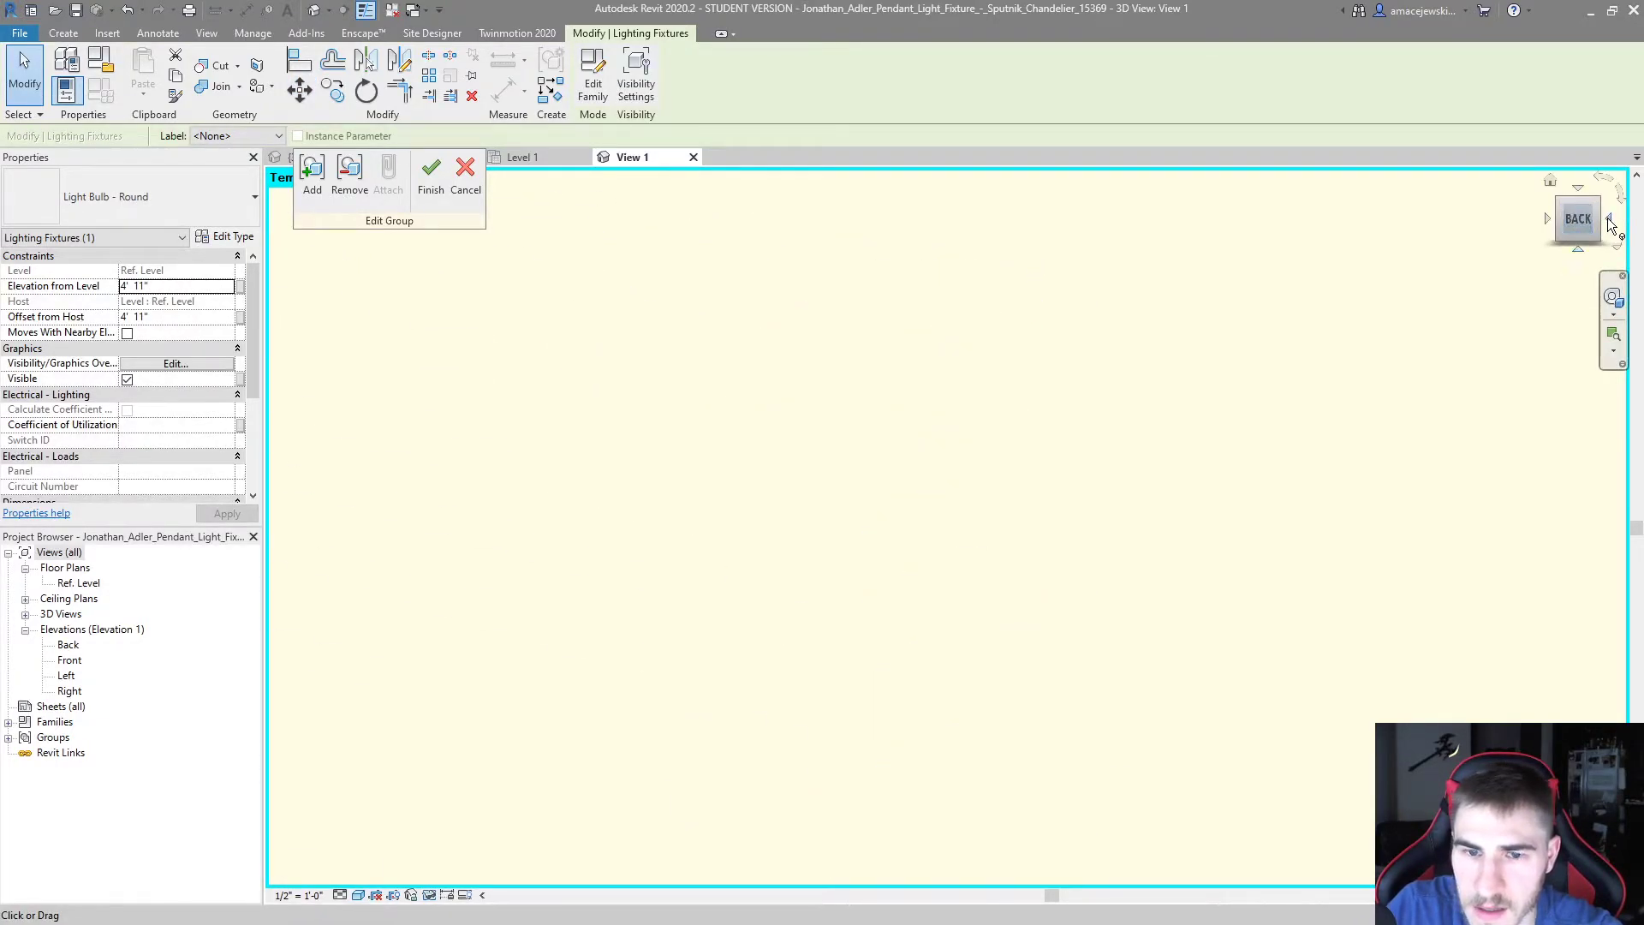
pyautogui.scroll(4, 952, 454)
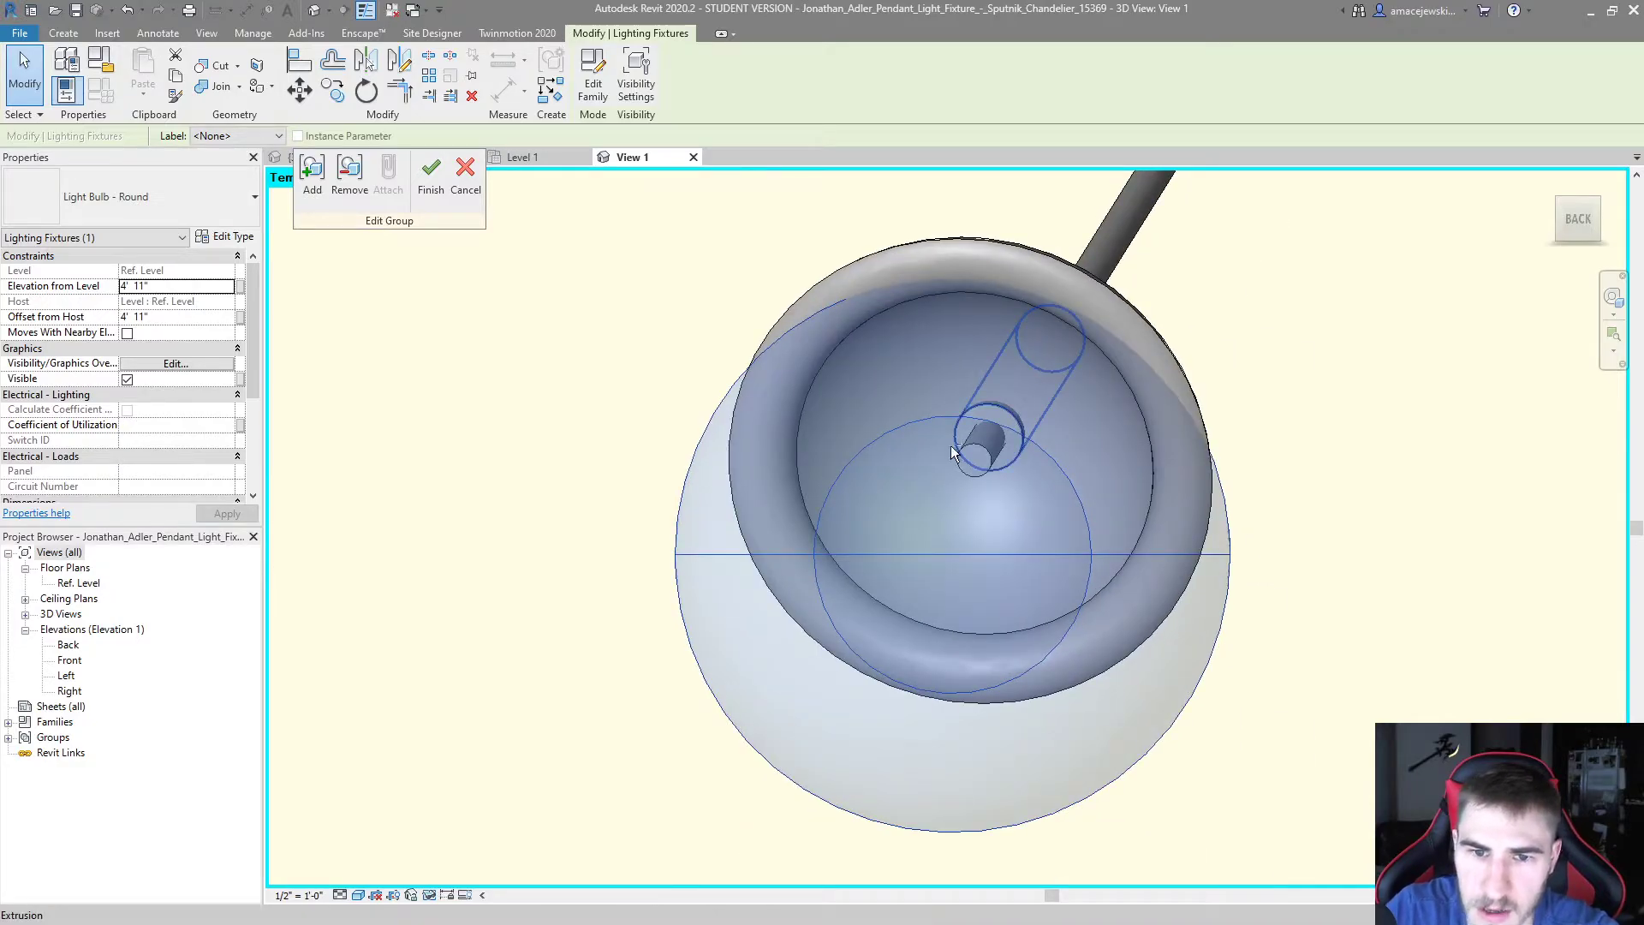
pyautogui.moveTo(954, 452); pyautogui.dragTo(952, 451)
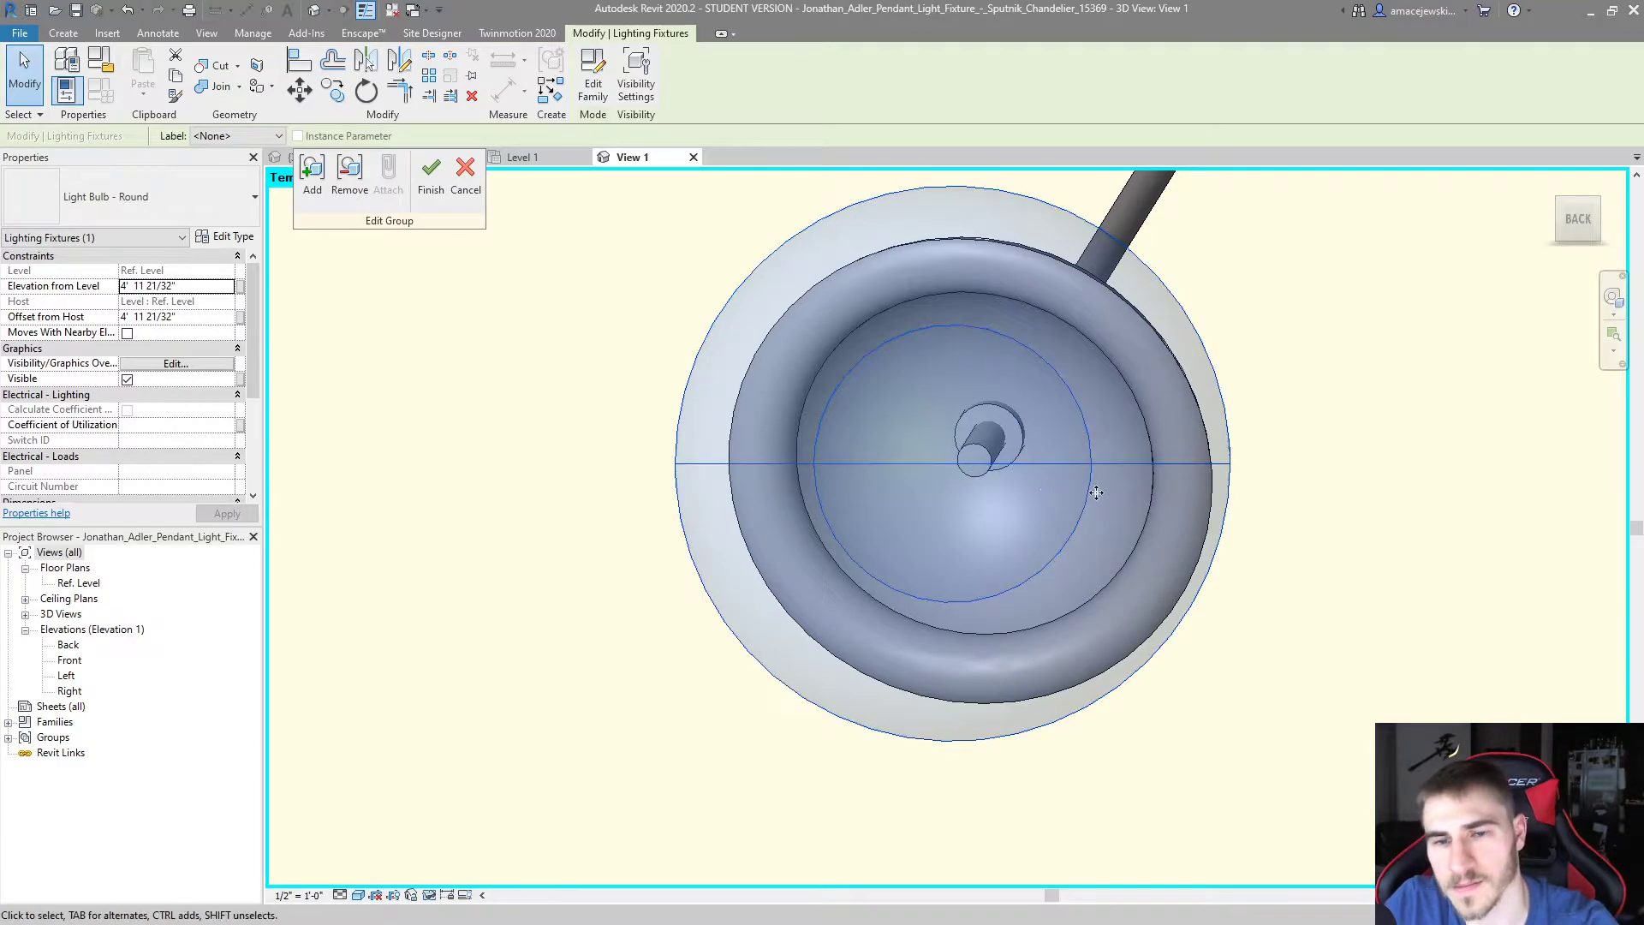
# Inspect the bulb's fit from side, corner, top and underside views
pyautogui.click(1558, 219)
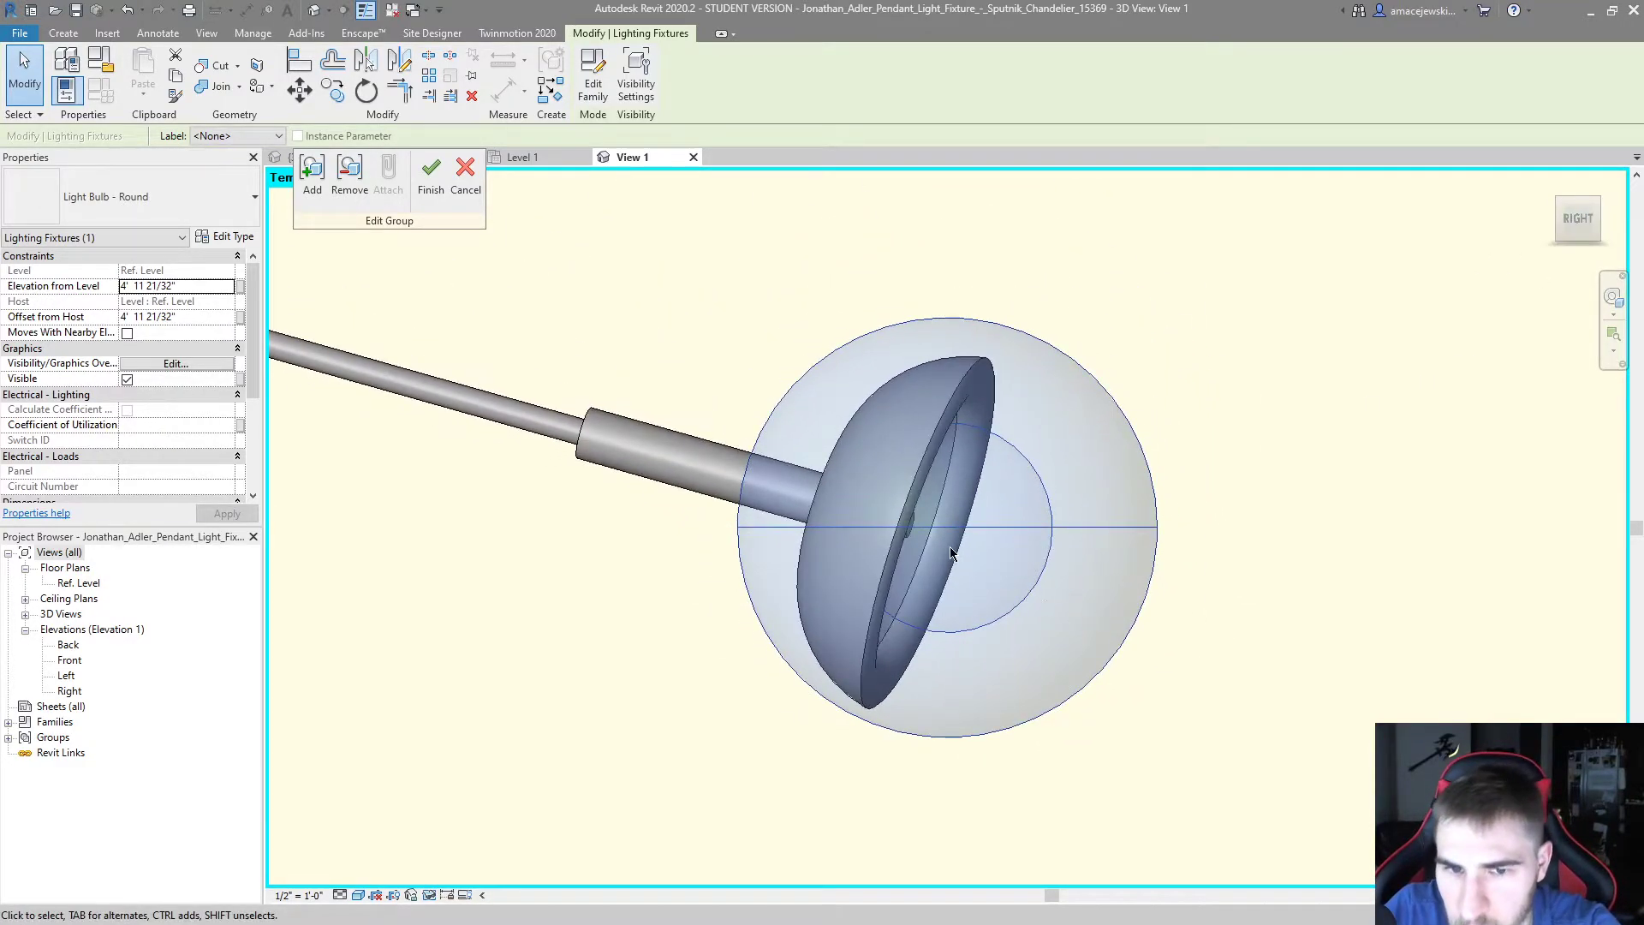
pyautogui.click(1601, 214)
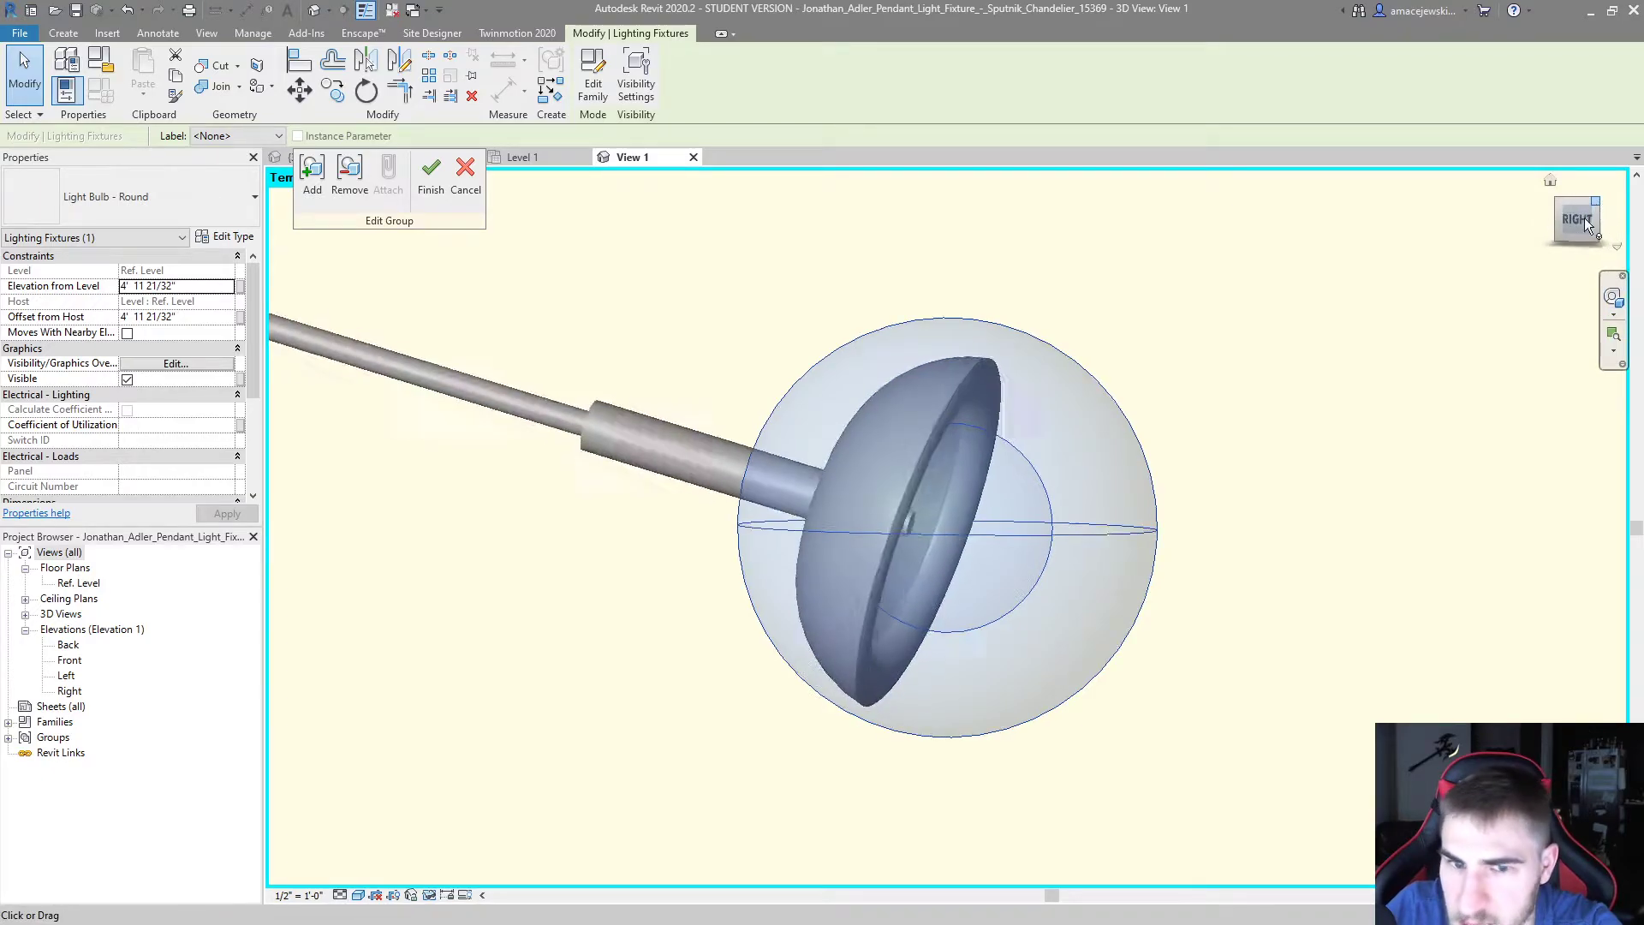
pyautogui.click(1596, 208)
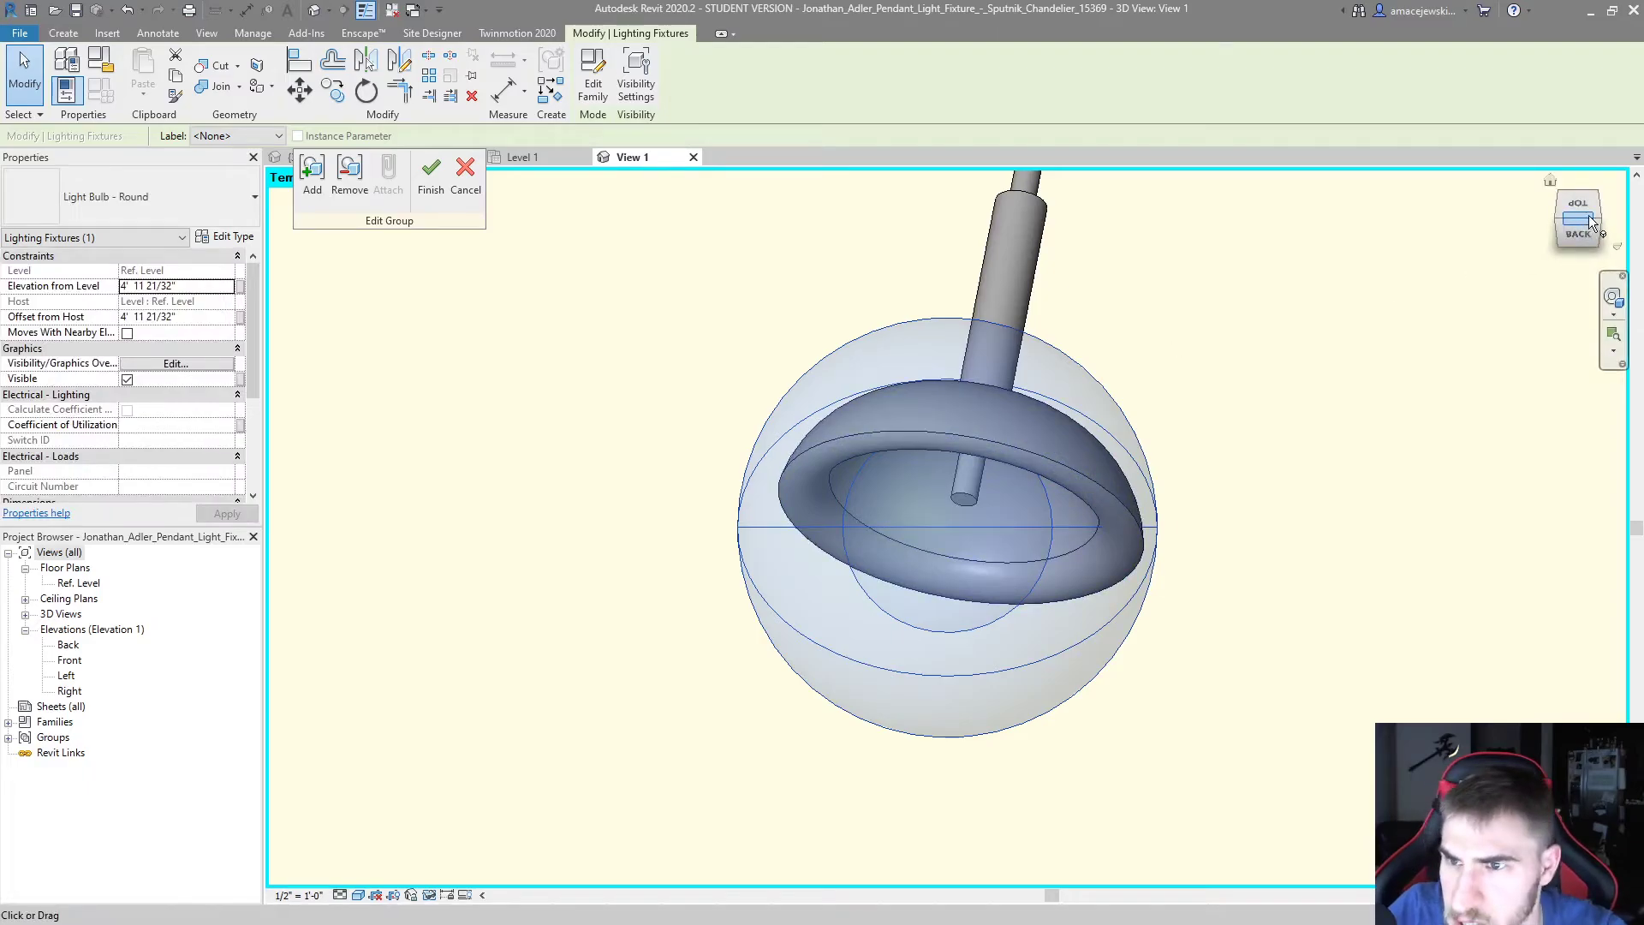
pyautogui.moveTo(1596, 216); pyautogui.dragTo(1245, 163)
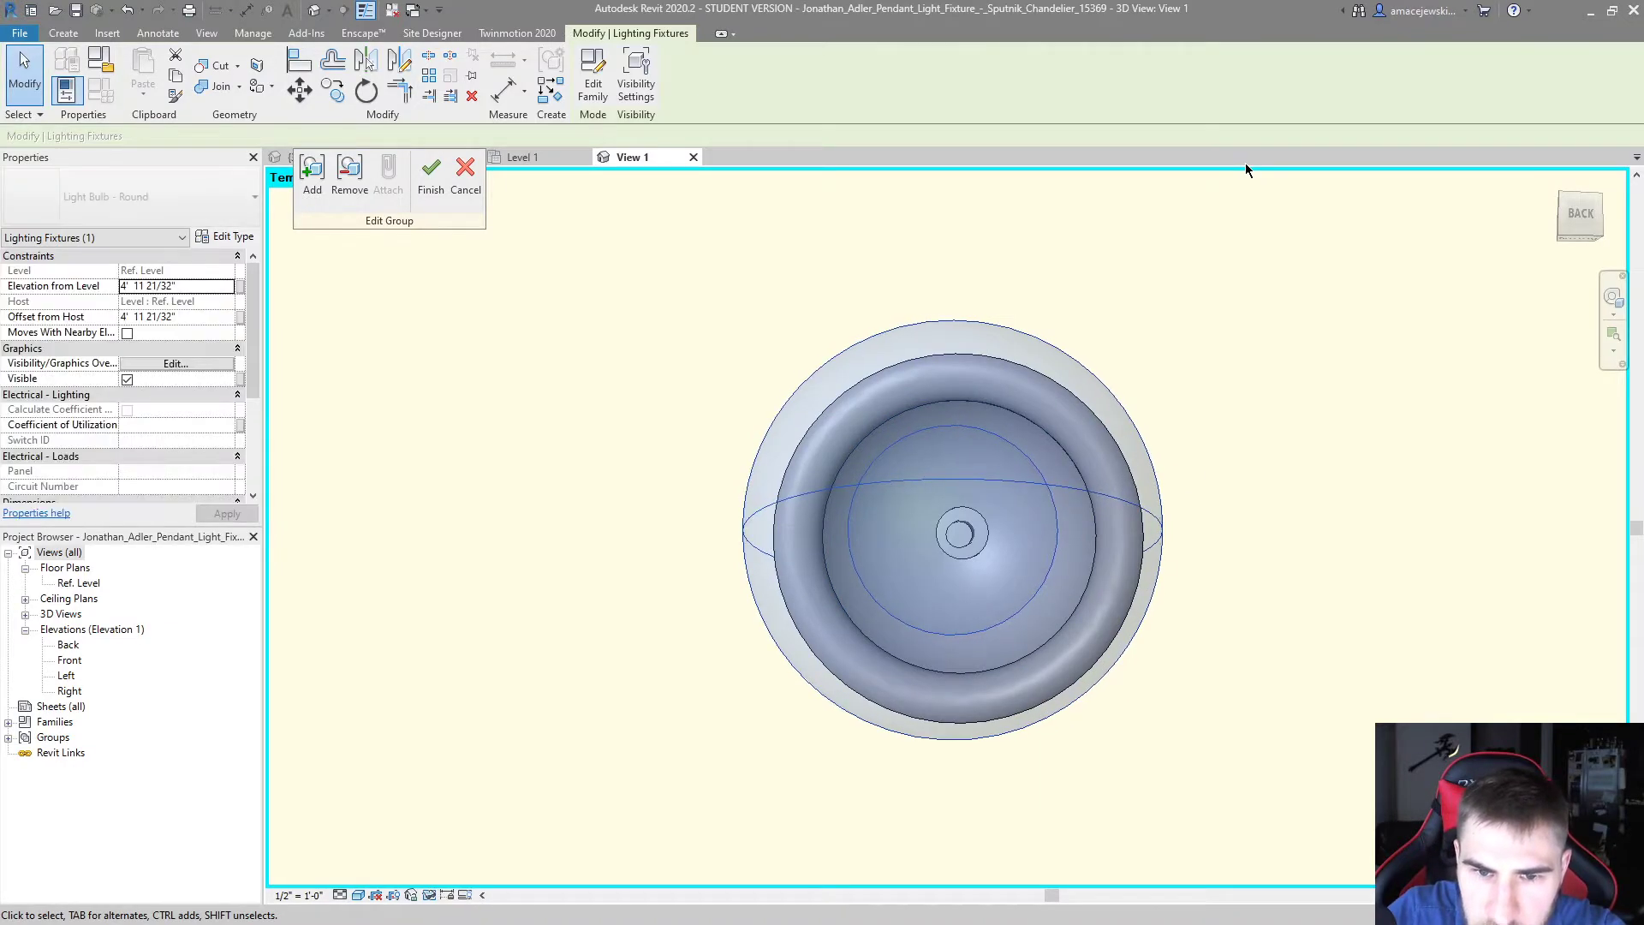
pyautogui.keyDown('shift'); pyautogui.moveTo(1184, 210); pyautogui.dragTo(1400, 551, button='middle'); pyautogui.keyUp('shift')
pyautogui.click(1399, 550)
pyautogui.scroll(-2, 964, 374)
pyautogui.keyDown('shift'); pyautogui.moveTo(1031, 378); pyautogui.dragTo(1024, 464, button='middle'); pyautogui.keyUp('shift')
# Nudge the bulb sideways with the arrow key so it sits centred at 4' 11 21/32"
pyautogui.click(1024, 464)
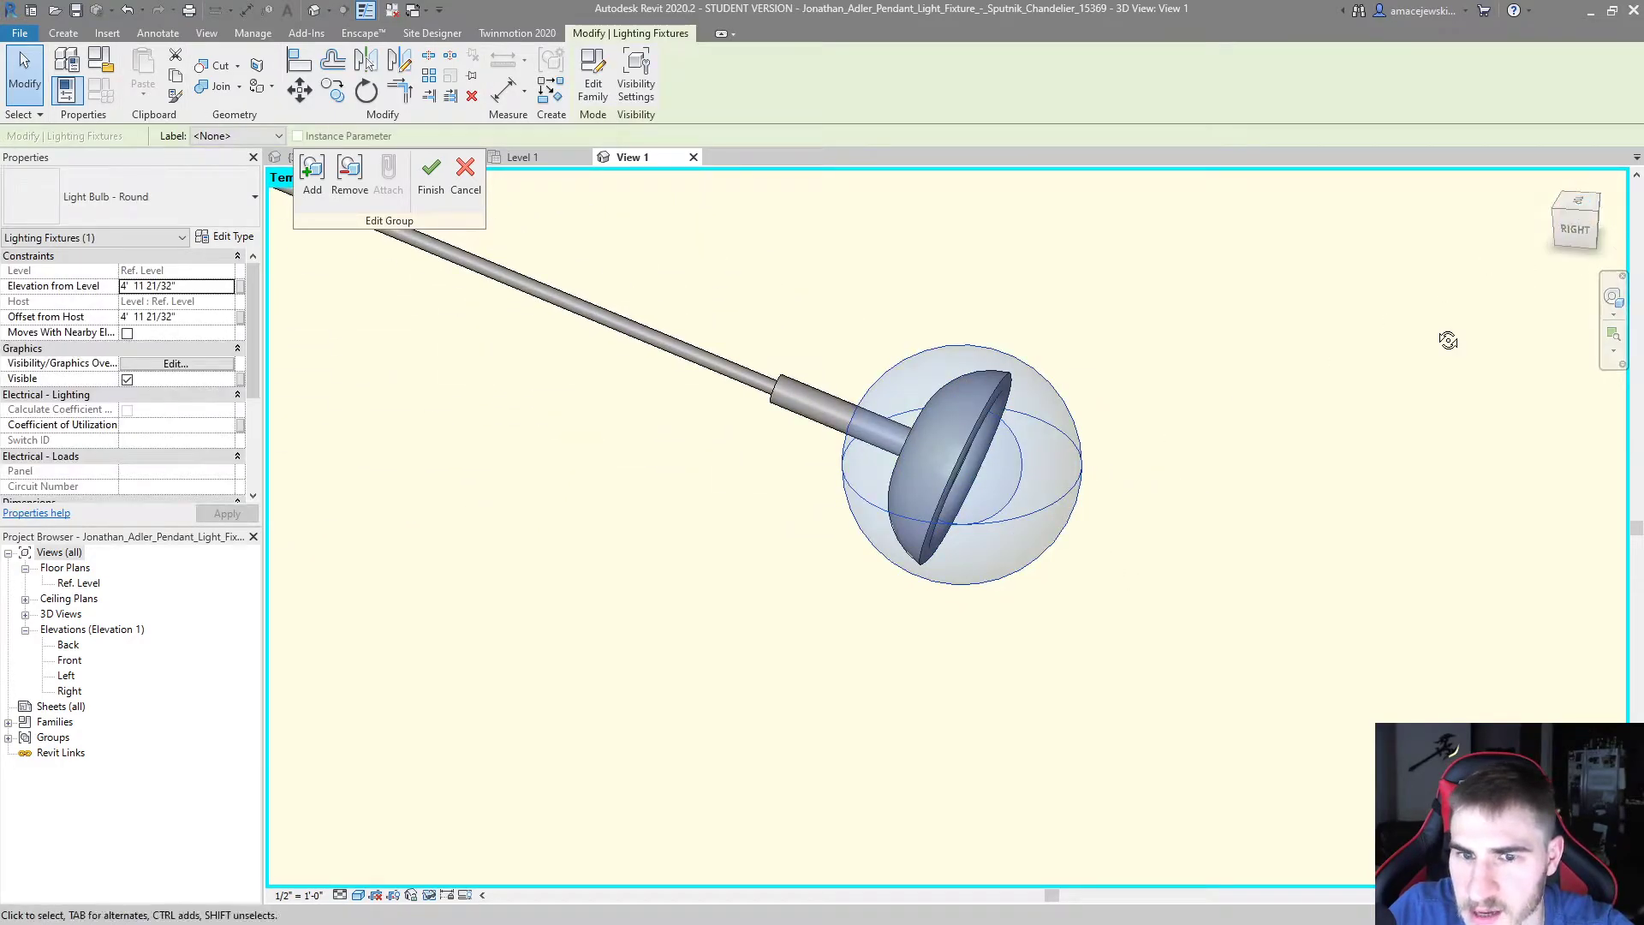
pyautogui.keyDown('shift'); pyautogui.moveTo(1447, 340); pyautogui.dragTo(722, 304, button='middle'); pyautogui.keyUp('shift')
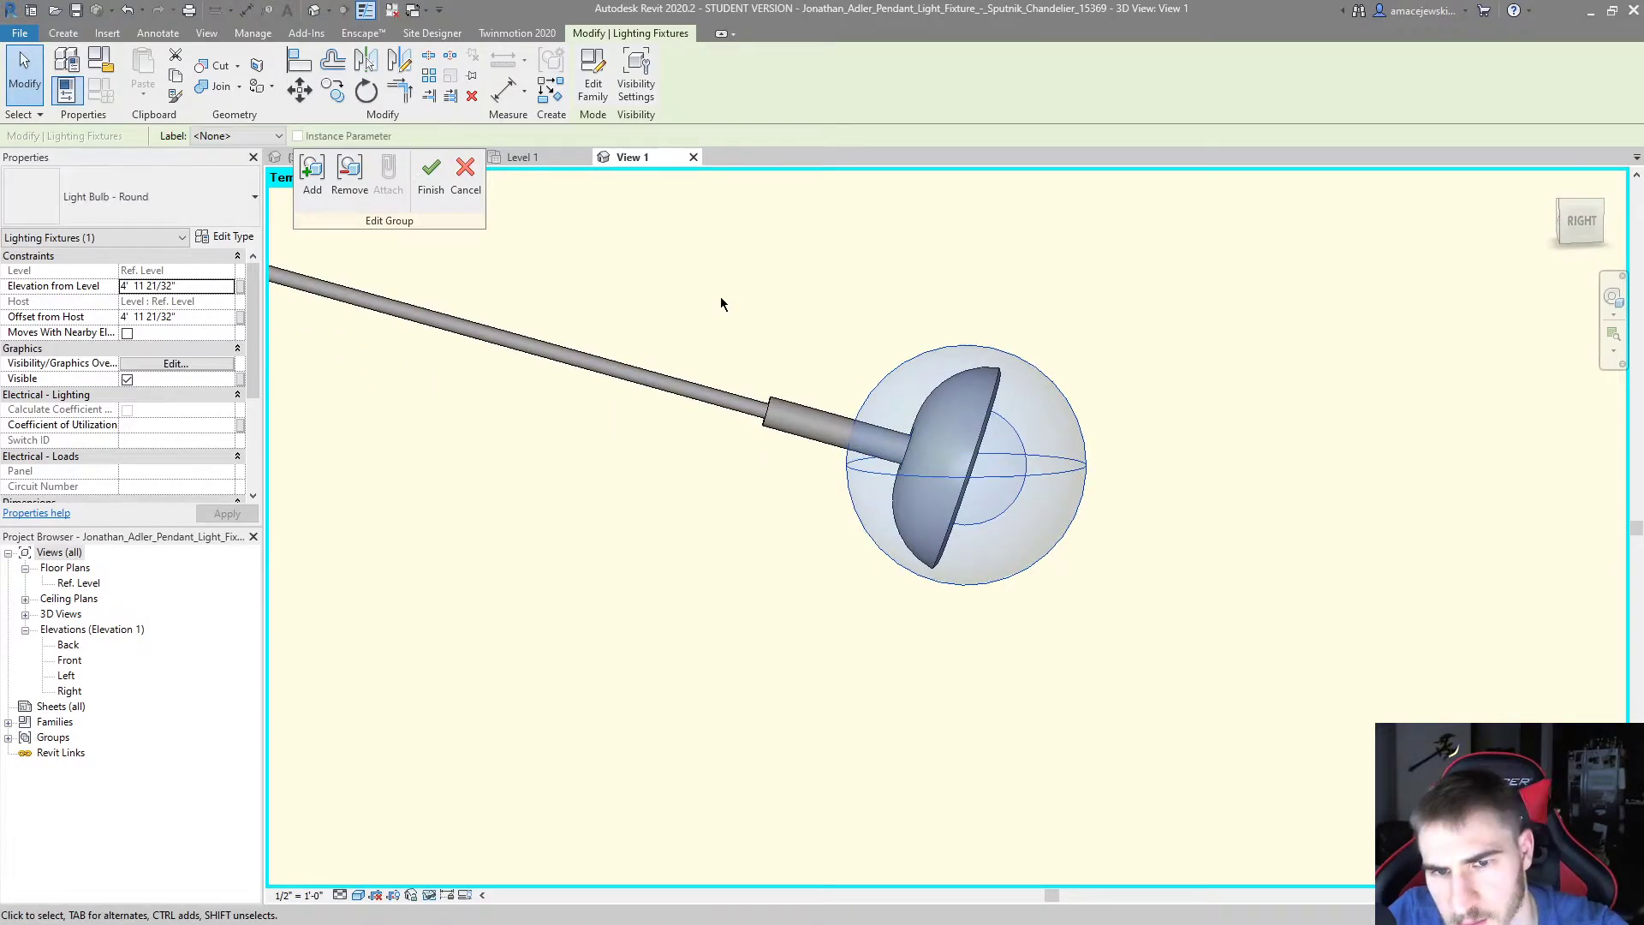
pyautogui.press('Right')
pyautogui.keyDown('shift'); pyautogui.moveTo(1113, 485); pyautogui.dragTo(769, 327, button='middle'); pyautogui.keyUp('shift')
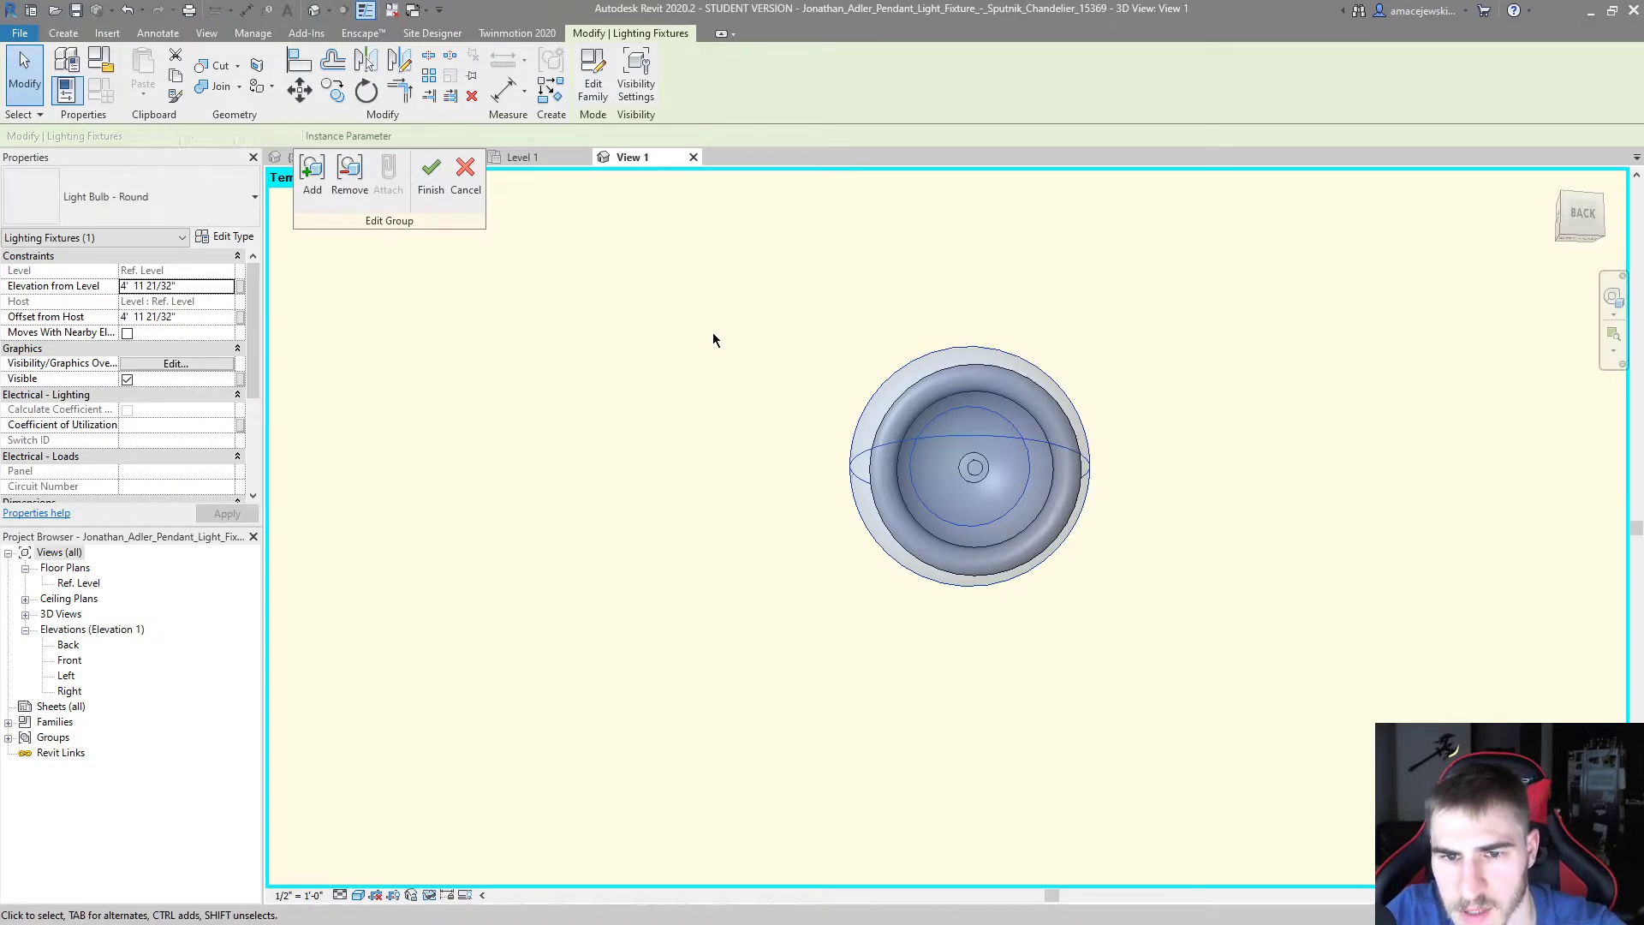
pyautogui.keyDown('shift'); pyautogui.moveTo(713, 339); pyautogui.dragTo(976, 511, button='middle'); pyautogui.keyUp('shift')
pyautogui.scroll(-2, 1018, 524)
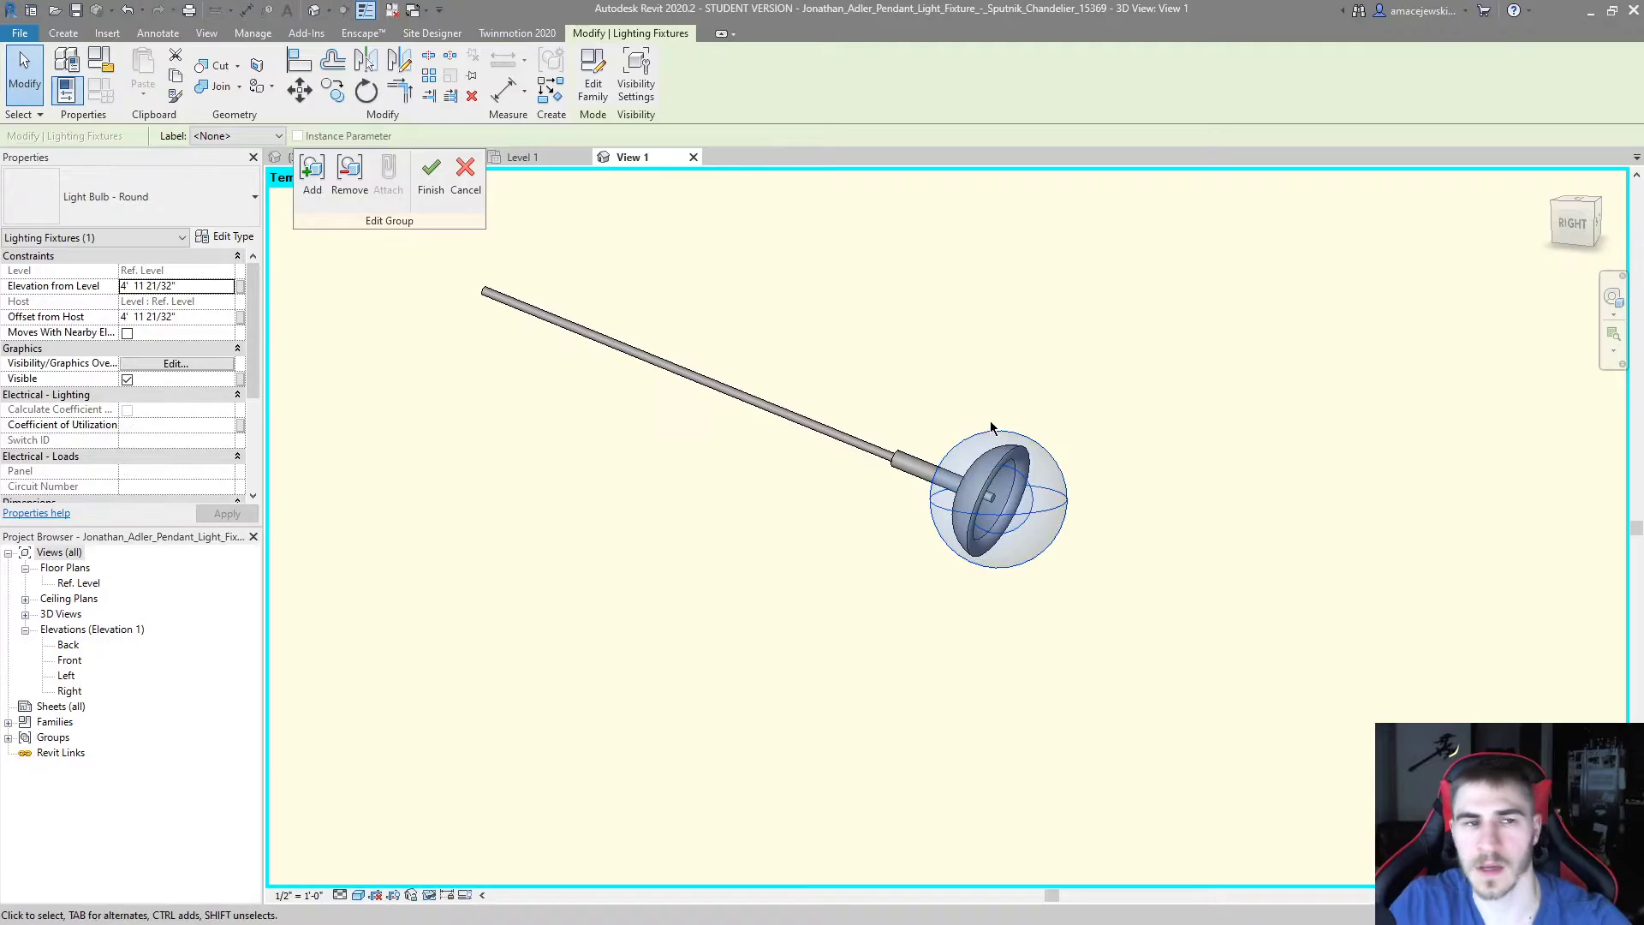
pyautogui.scroll(-2, 1033, 430)
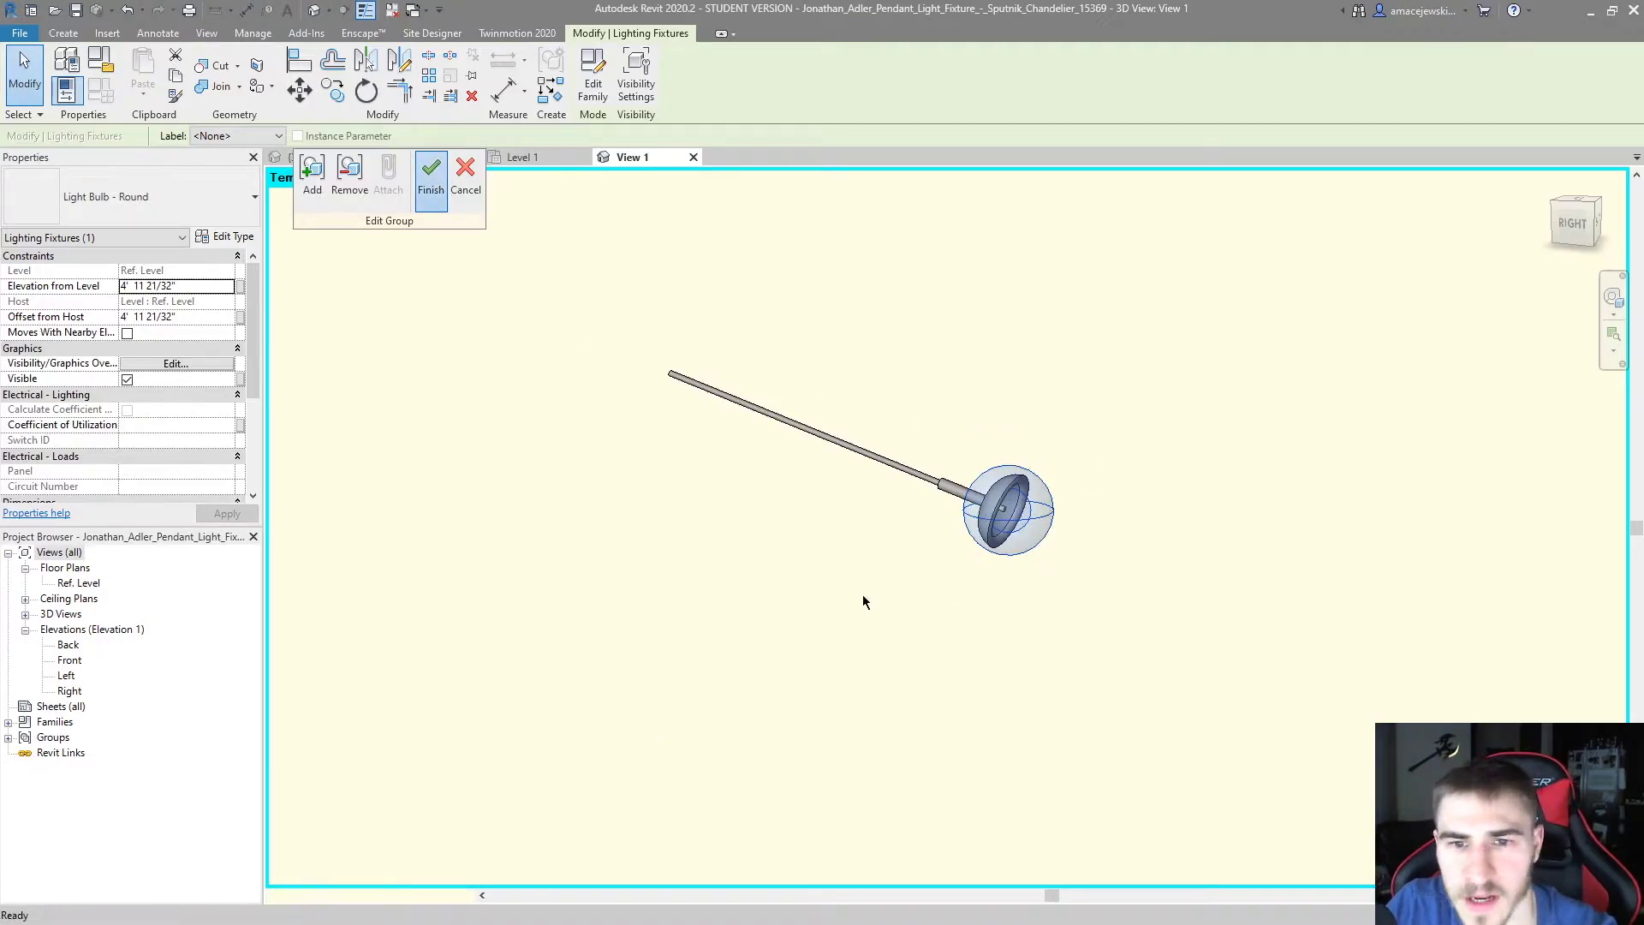
# Finish the group edit and reset Temporary Hide/Isolate to show the whole chandelier
pyautogui.click(832, 710)
pyautogui.scroll(-3, 1123, 652)
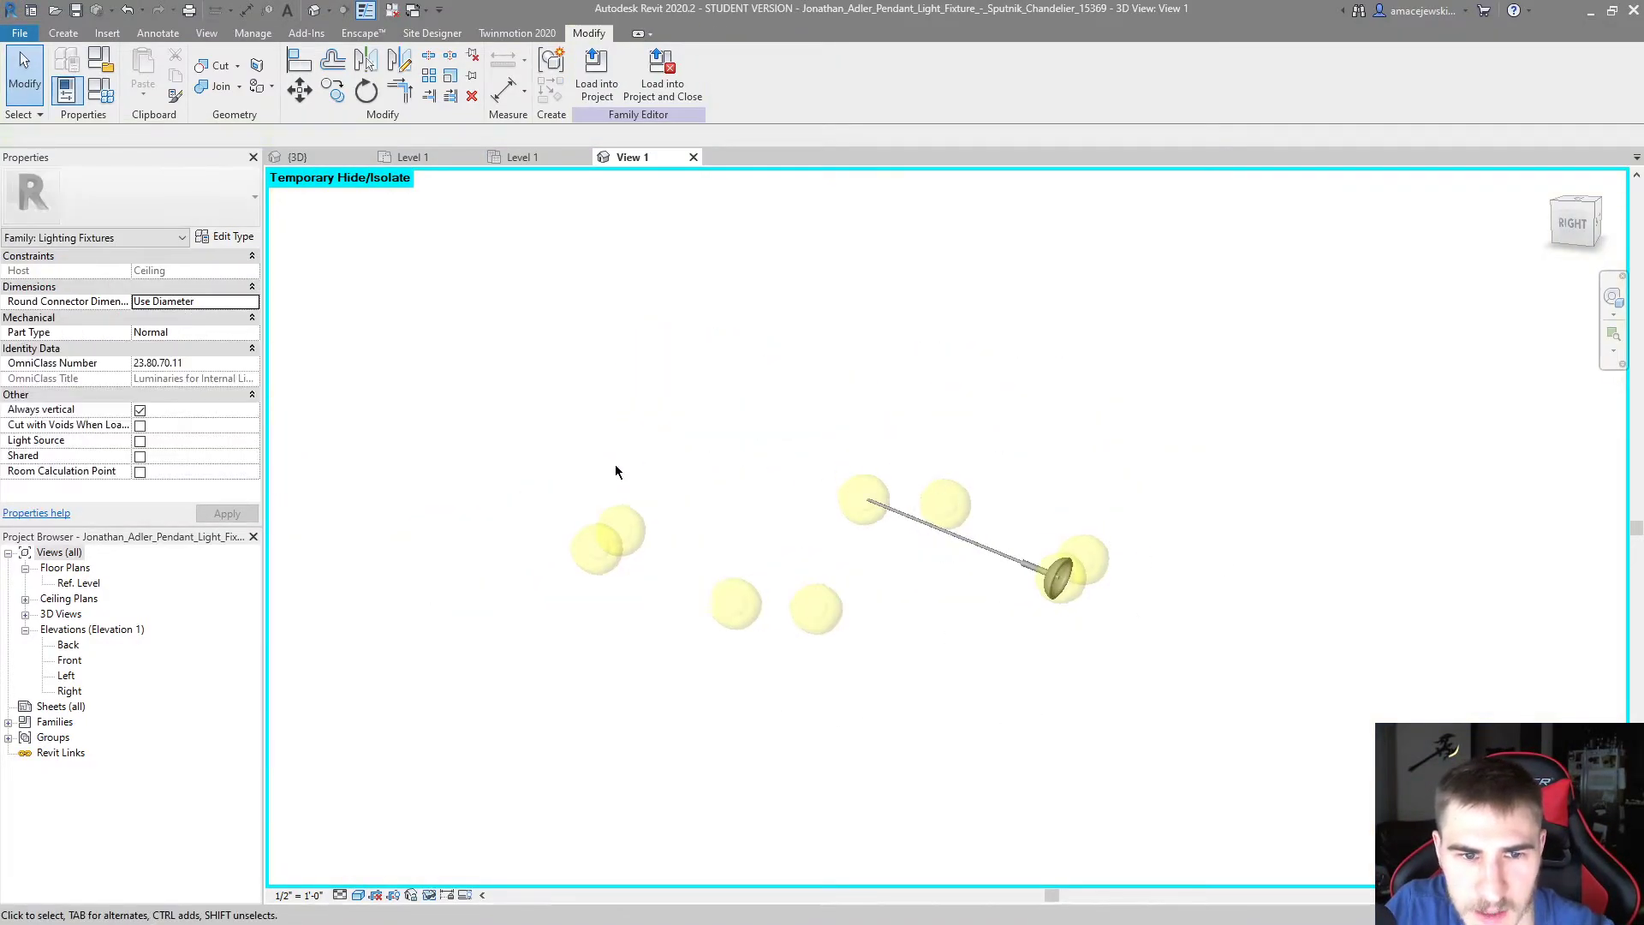
pyautogui.click(428, 899)
pyautogui.click(513, 874)
# Orbit around the chandelier and select the Flower 3 model group
pyautogui.keyDown('shift'); pyautogui.moveTo(1039, 782); pyautogui.dragTo(970, 707, button='middle'); pyautogui.keyUp('shift')
pyautogui.scroll(2, 972, 629)
pyautogui.keyDown('shift'); pyautogui.moveTo(1091, 733); pyautogui.dragTo(1255, 653, button='middle'); pyautogui.keyUp('shift')
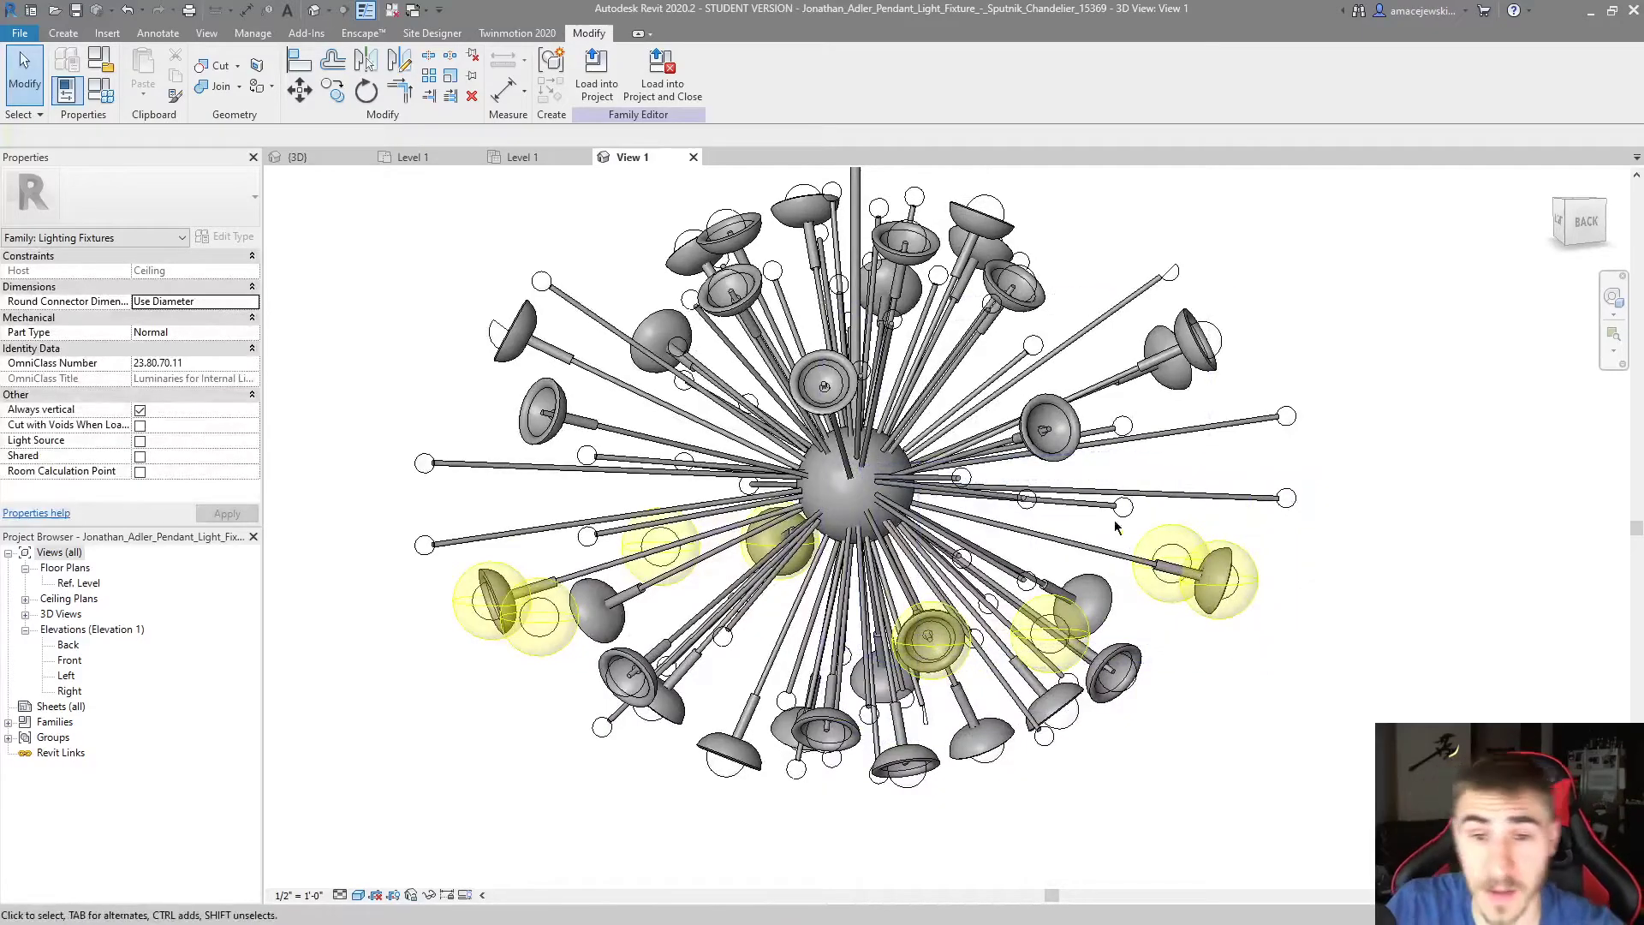
pyautogui.click(1055, 488)
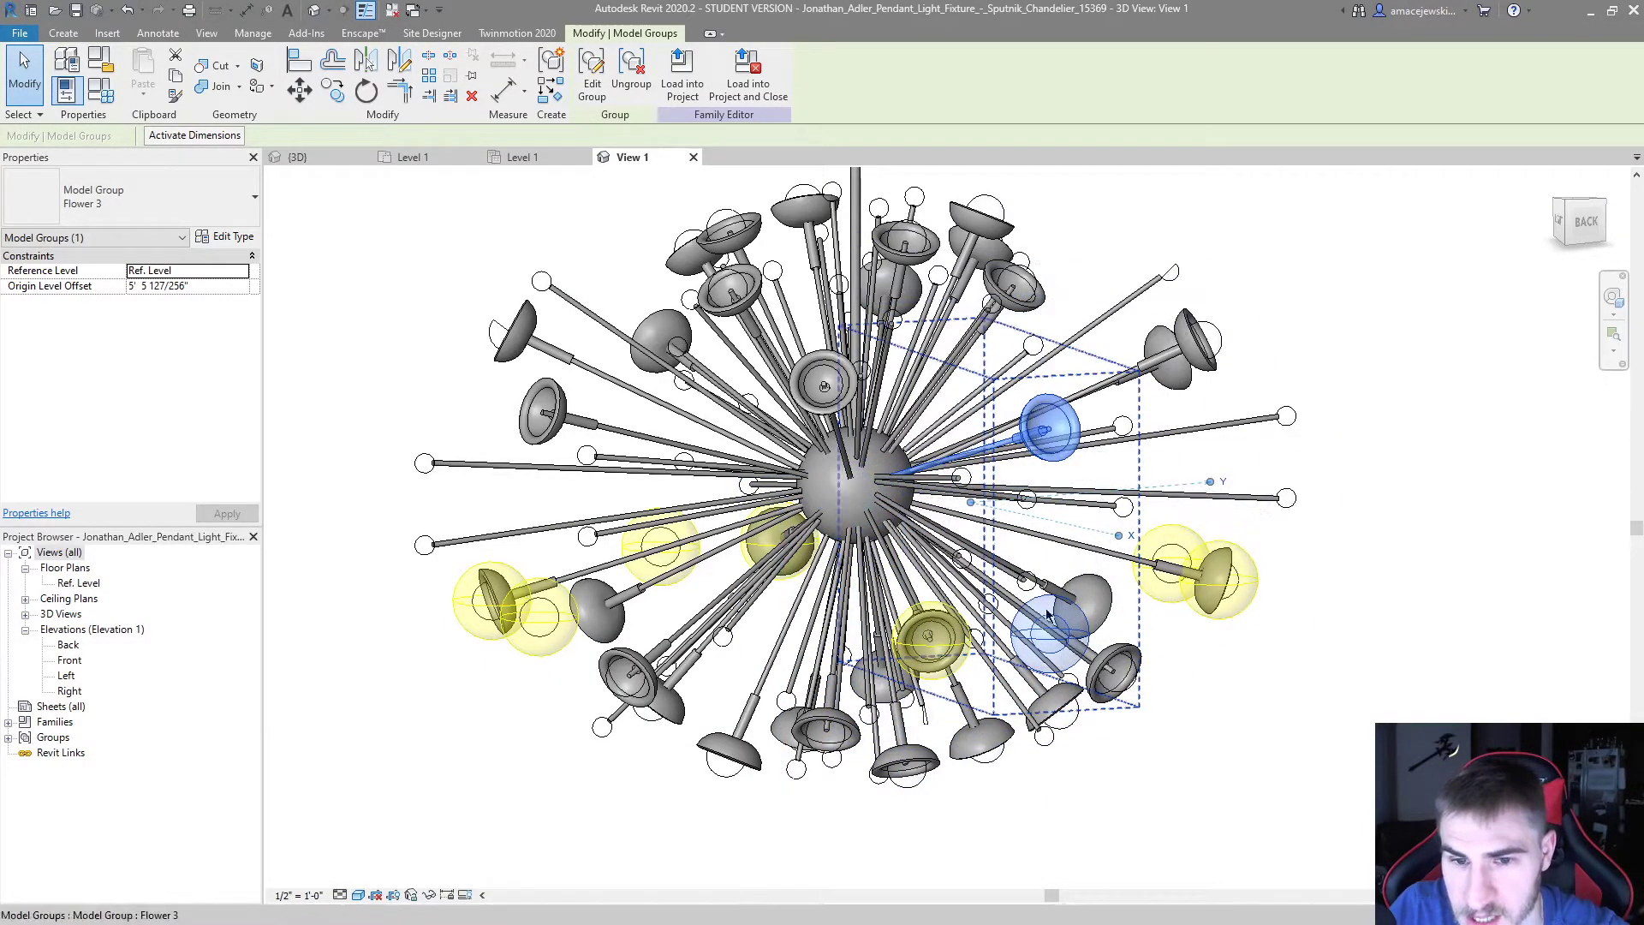
# Pick out the Flower 3 lamp groups and preview the model group type list
pyautogui.keyDown('shift'); pyautogui.moveTo(1043, 627); pyautogui.dragTo(1065, 423, button='middle'); pyautogui.keyUp('shift')
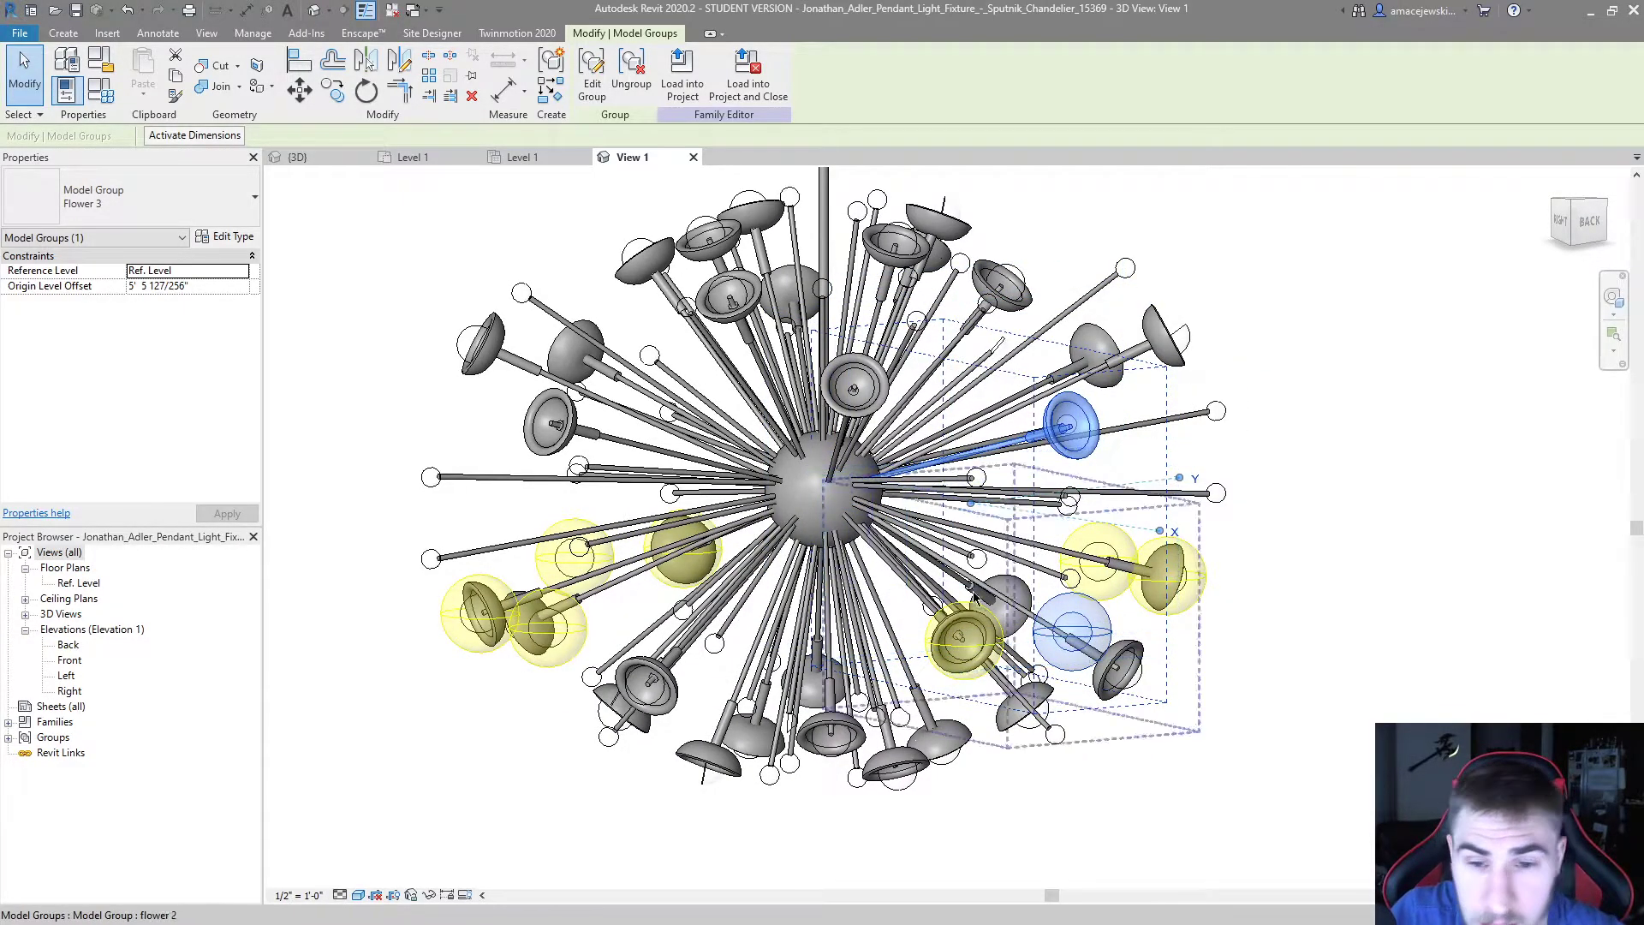
pyautogui.scroll(-3, 1100, 611)
pyautogui.scroll(2, 1154, 586)
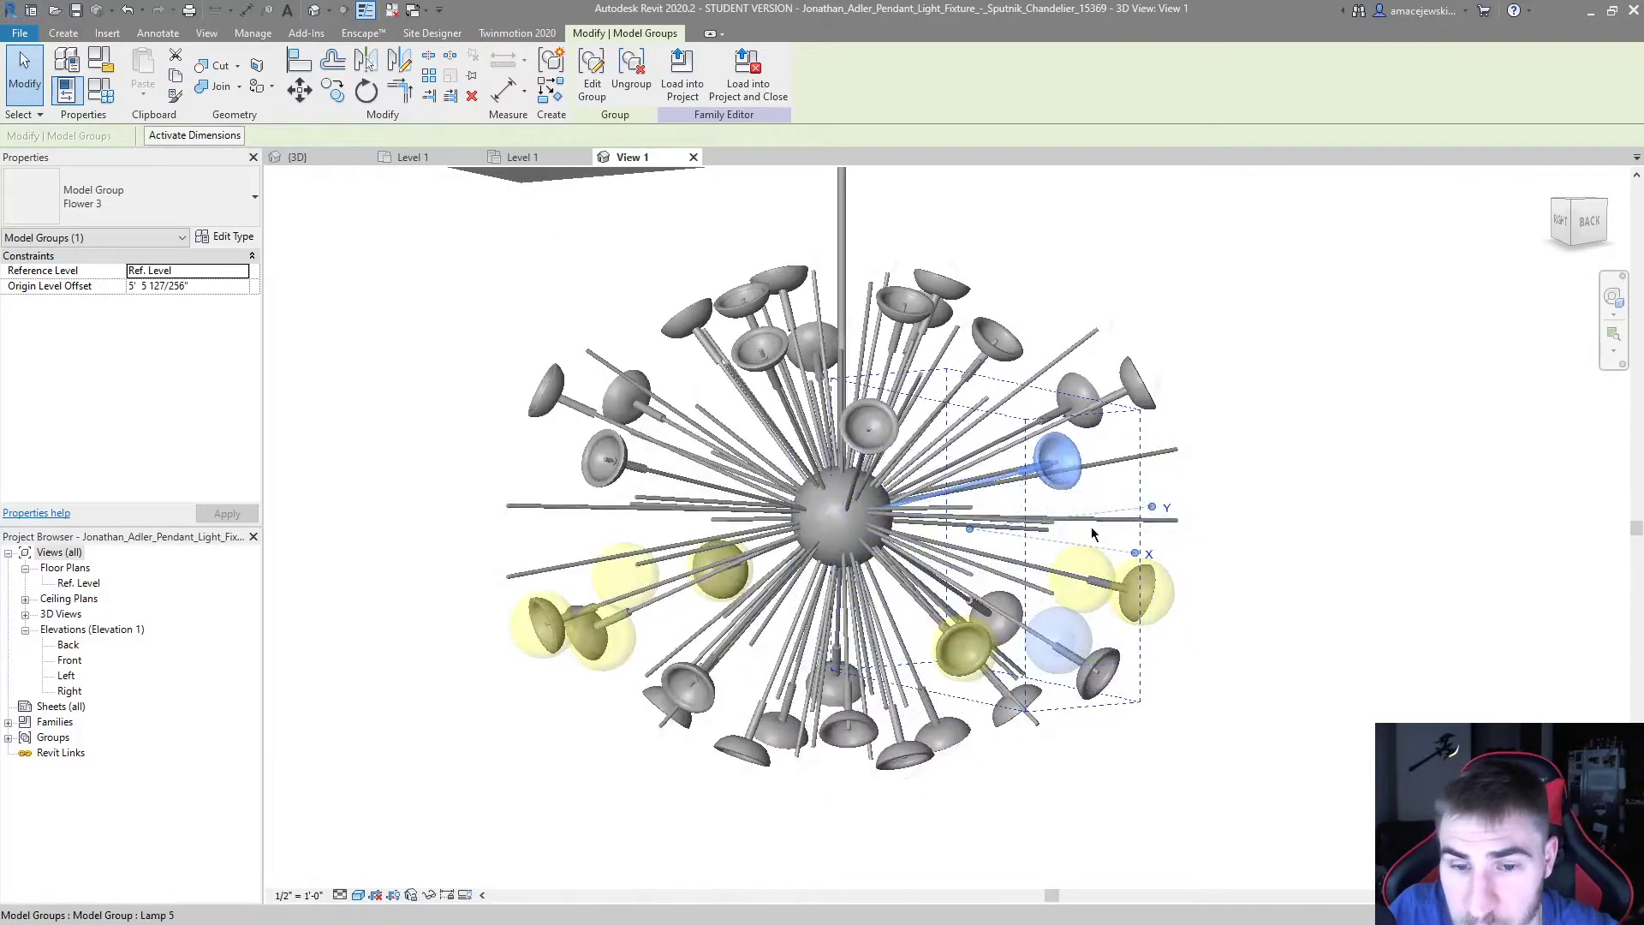
pyautogui.click(1292, 558)
pyautogui.keyDown('shift'); pyautogui.moveTo(1308, 544); pyautogui.dragTo(672, 672, button='middle'); pyautogui.keyUp('shift')
pyautogui.click(590, 661)
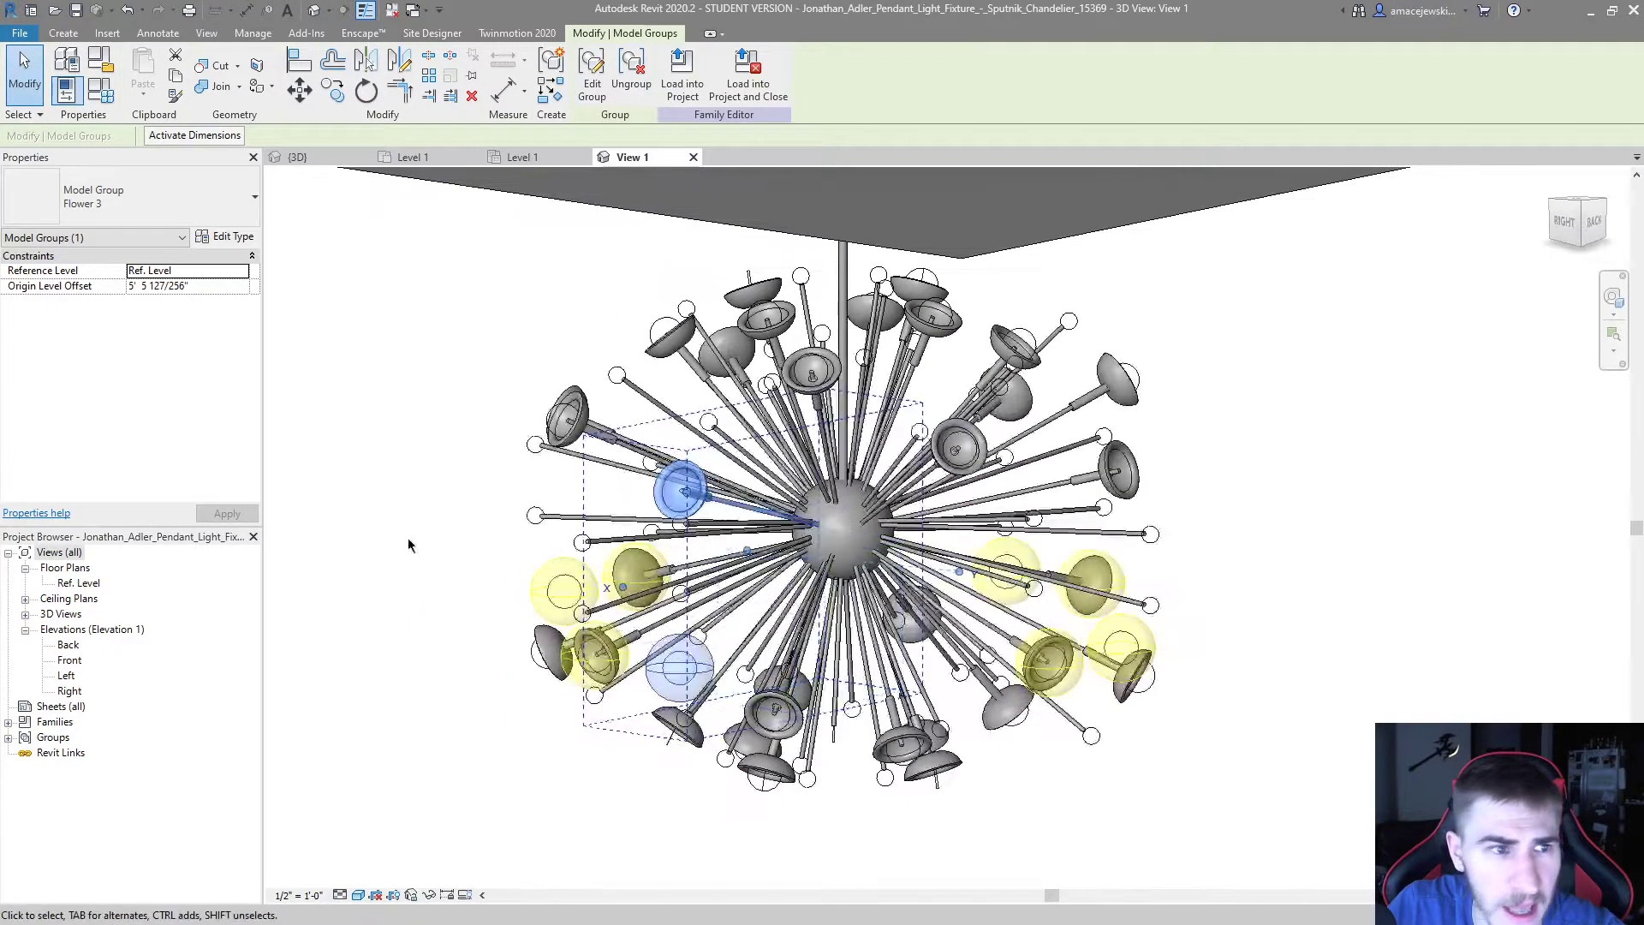
pyautogui.click(597, 654)
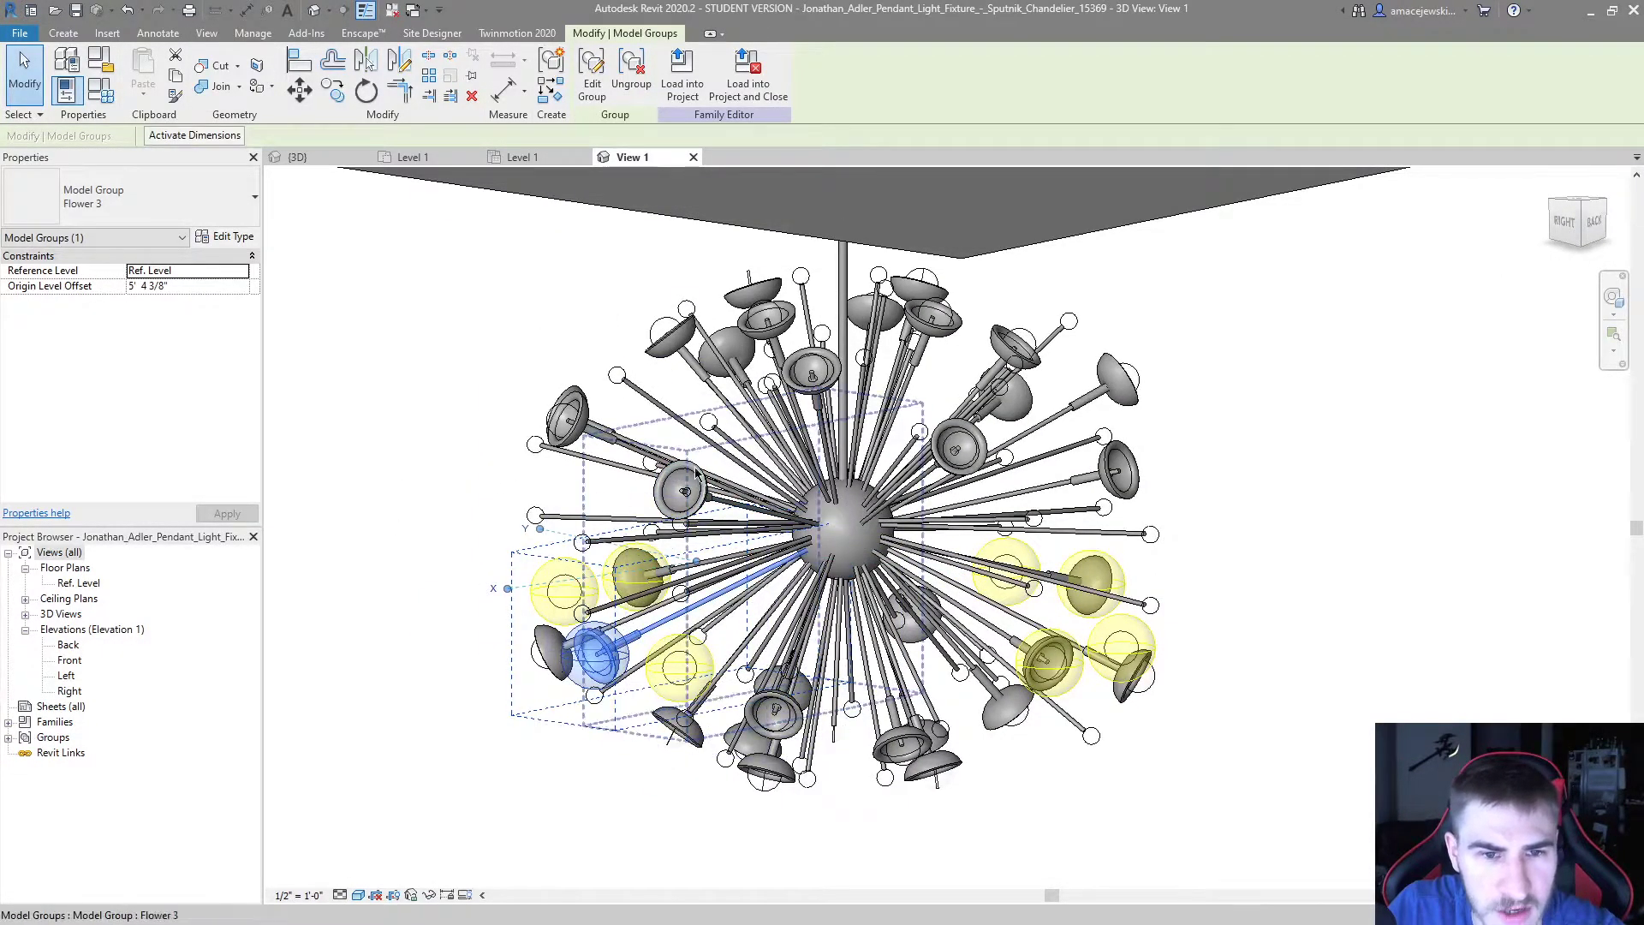
pyautogui.click(582, 419)
pyautogui.click(149, 195)
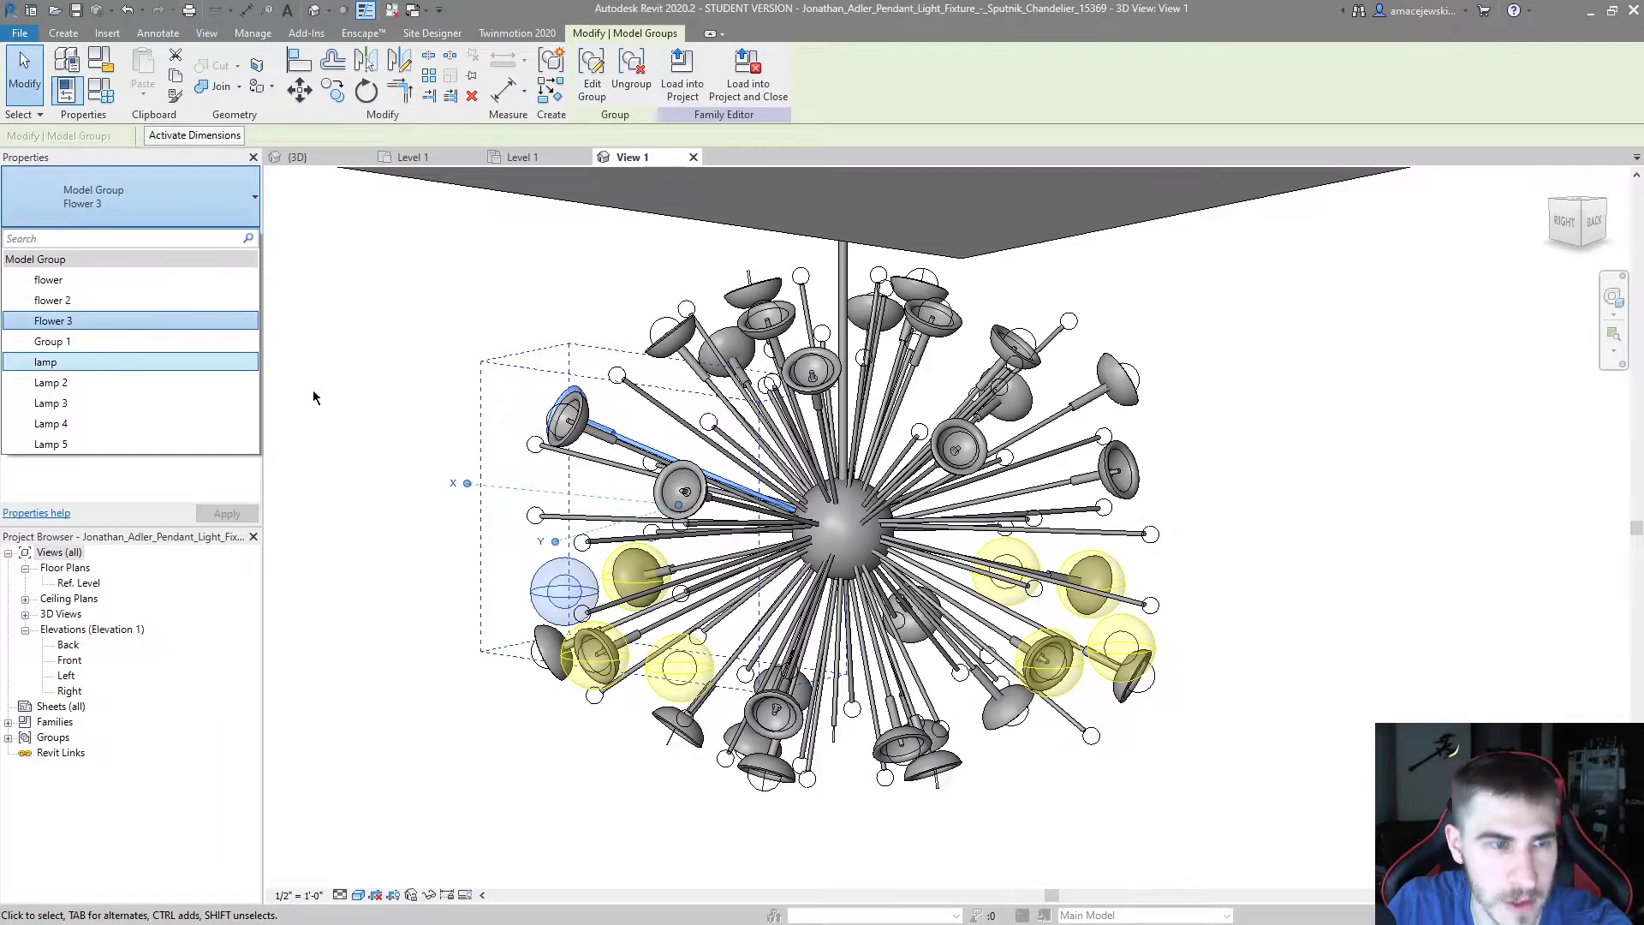
pyautogui.click(1513, 621)
# Change the Flower 3 groups and both yellow lamp groups to the flower 2 type
pyautogui.moveTo(1286, 580)
pyautogui.keyDown('shift'); pyautogui.mouseDown(button='middle')
pyautogui.moveTo(1328, 584)
pyautogui.moveTo(1305, 584)
pyautogui.mouseUp(button='middle'); pyautogui.keyUp('shift')
pyautogui.keyDown('shift'); pyautogui.moveTo(589, 555); pyautogui.dragTo(645, 826, button='middle'); pyautogui.keyUp('shift')
pyautogui.click(663, 697)
pyautogui.keyDown('shift'); pyautogui.moveTo(874, 676); pyautogui.dragTo(1055, 719, button='middle'); pyautogui.keyUp('shift')
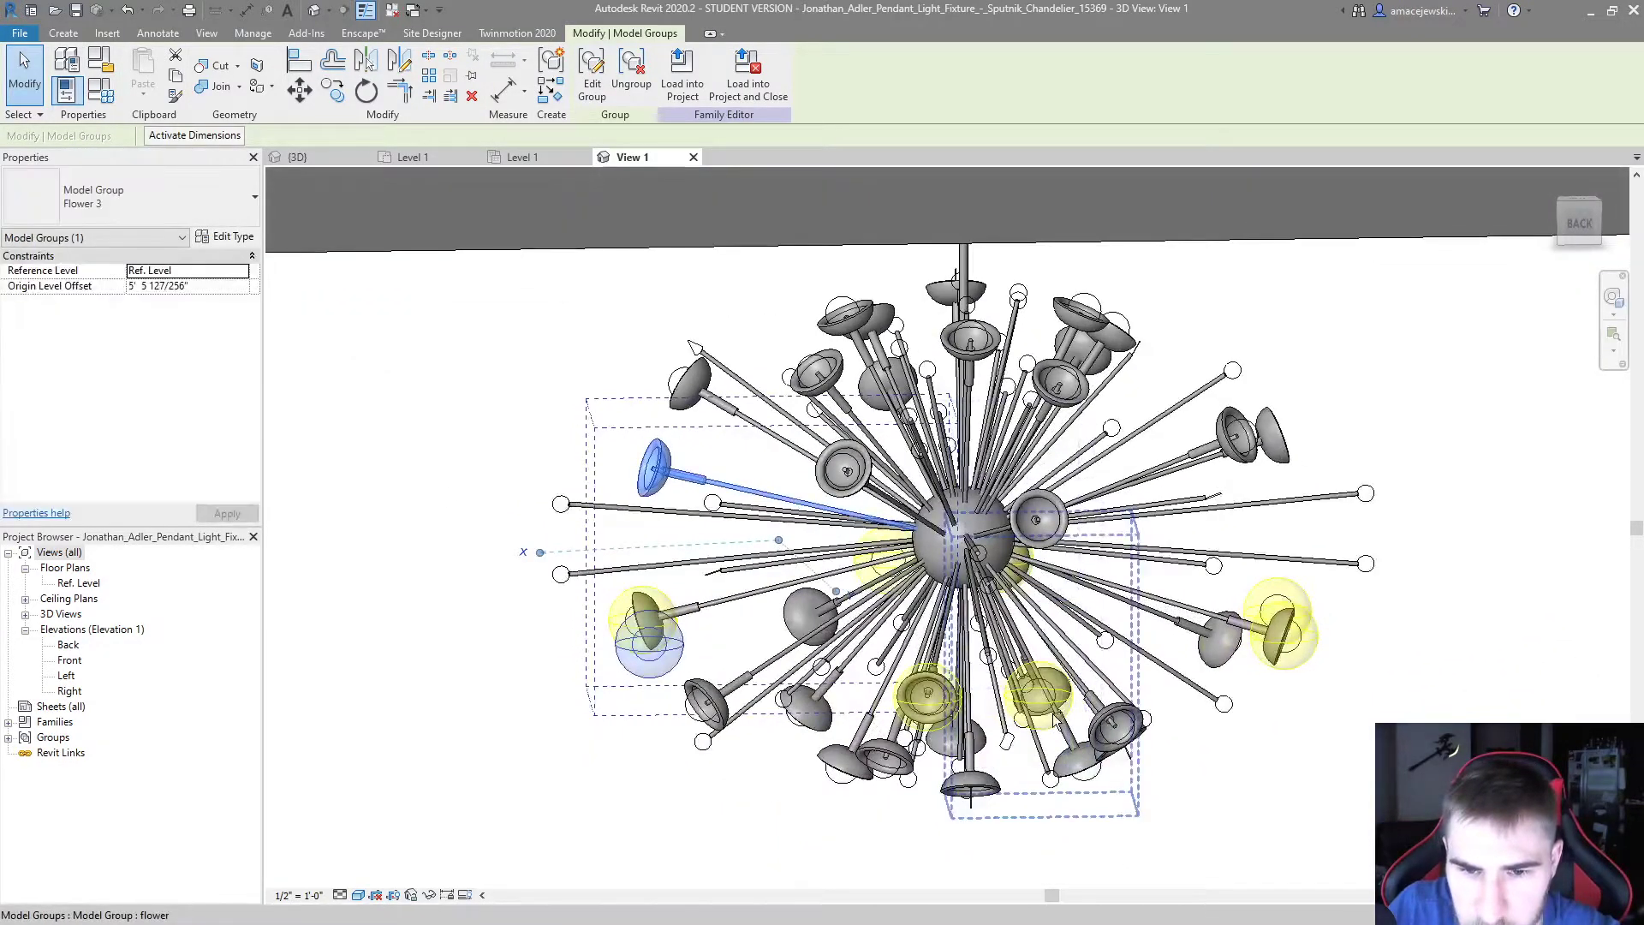
pyautogui.keyDown('ctrl'); pyautogui.click(1058, 719); pyautogui.keyUp('ctrl')
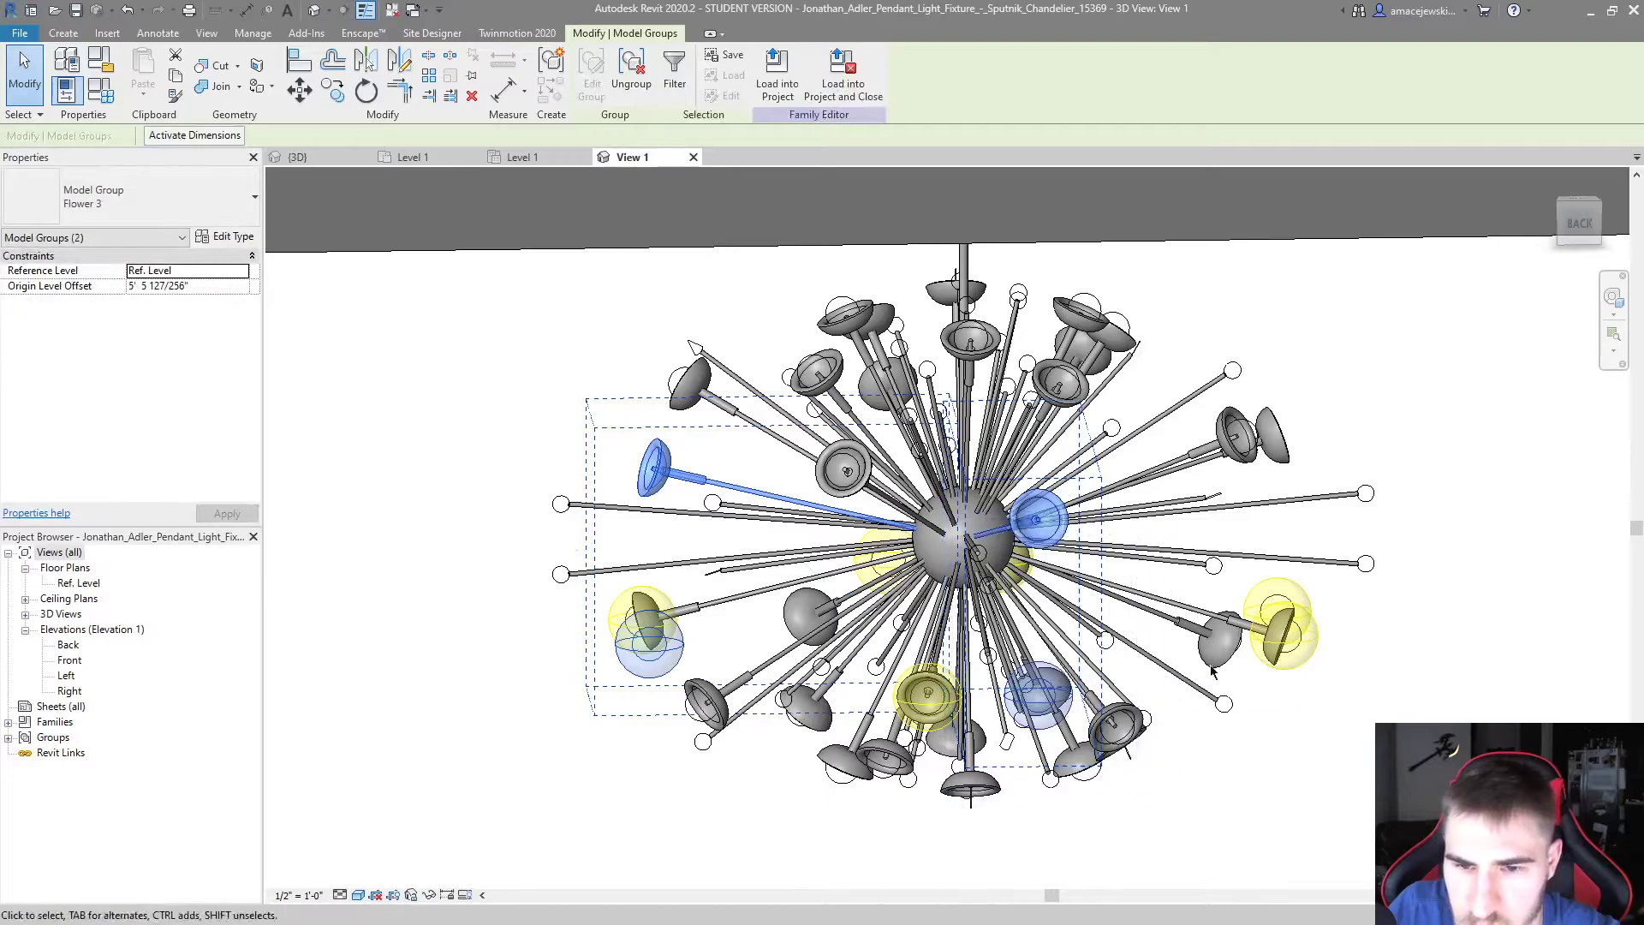
pyautogui.keyDown('ctrl'); pyautogui.click(1284, 625); pyautogui.keyUp('ctrl')
pyautogui.keyDown('shift'); pyautogui.moveTo(1284, 625); pyautogui.dragTo(648, 704, button='middle'); pyautogui.keyUp('shift')
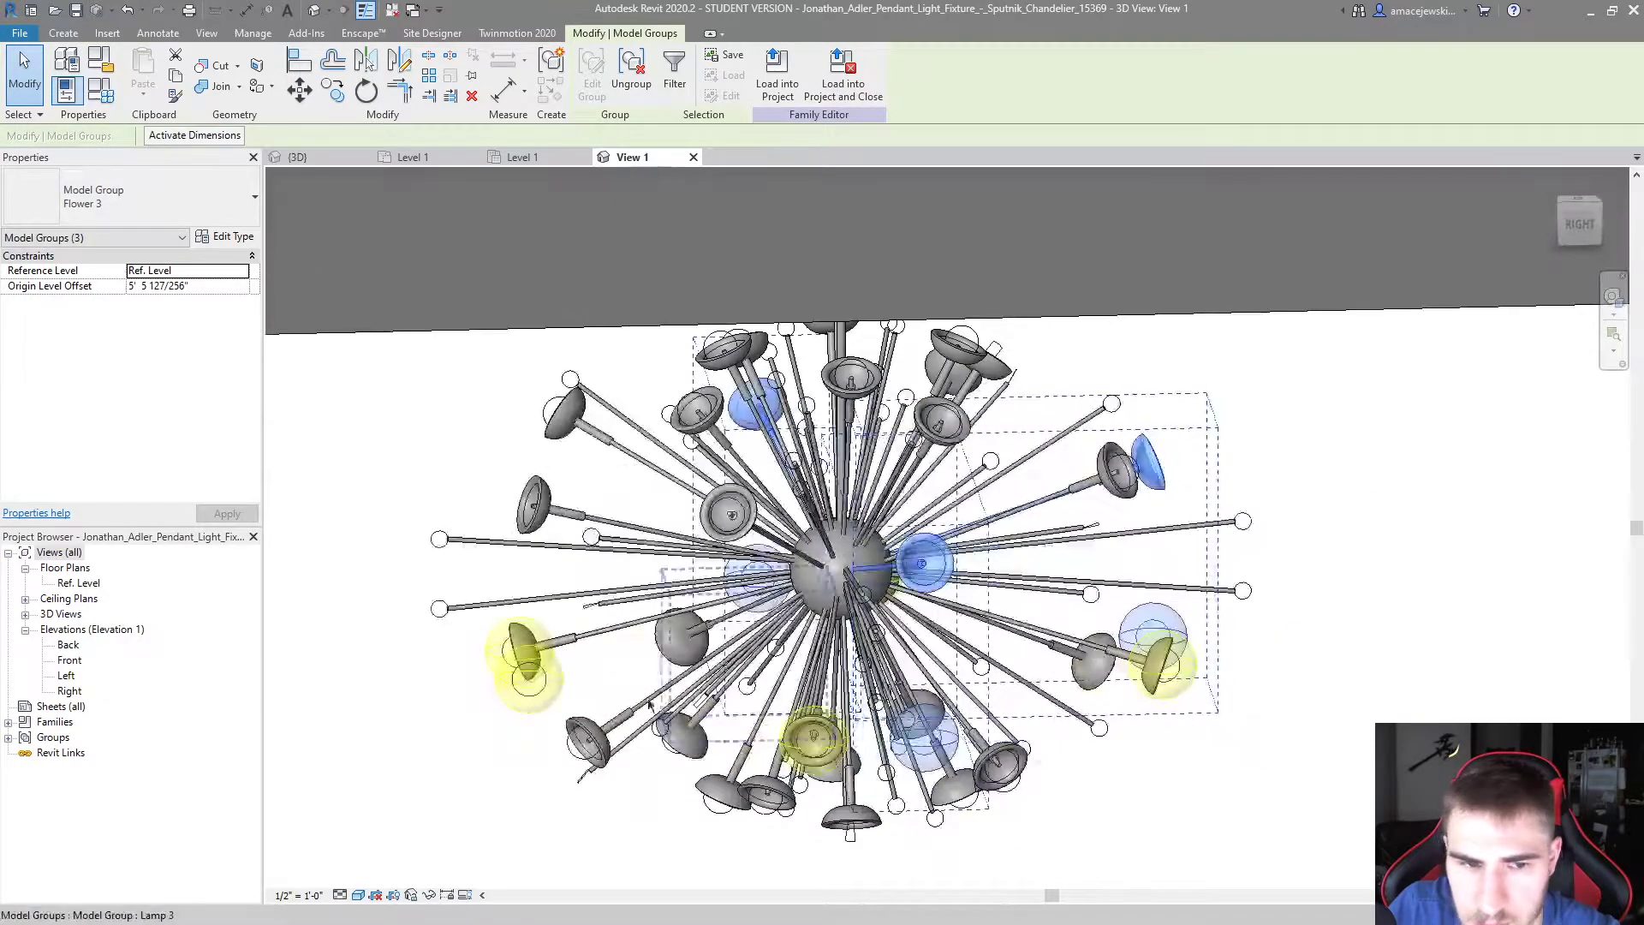
pyautogui.keyDown('ctrl'); pyautogui.click(526, 693); pyautogui.keyUp('ctrl')
pyautogui.keyDown('shift'); pyautogui.moveTo(527, 693); pyautogui.dragTo(34, 276, button='middle'); pyautogui.keyUp('shift')
pyautogui.click(128, 202)
pyautogui.scroll(2, 80, 326)
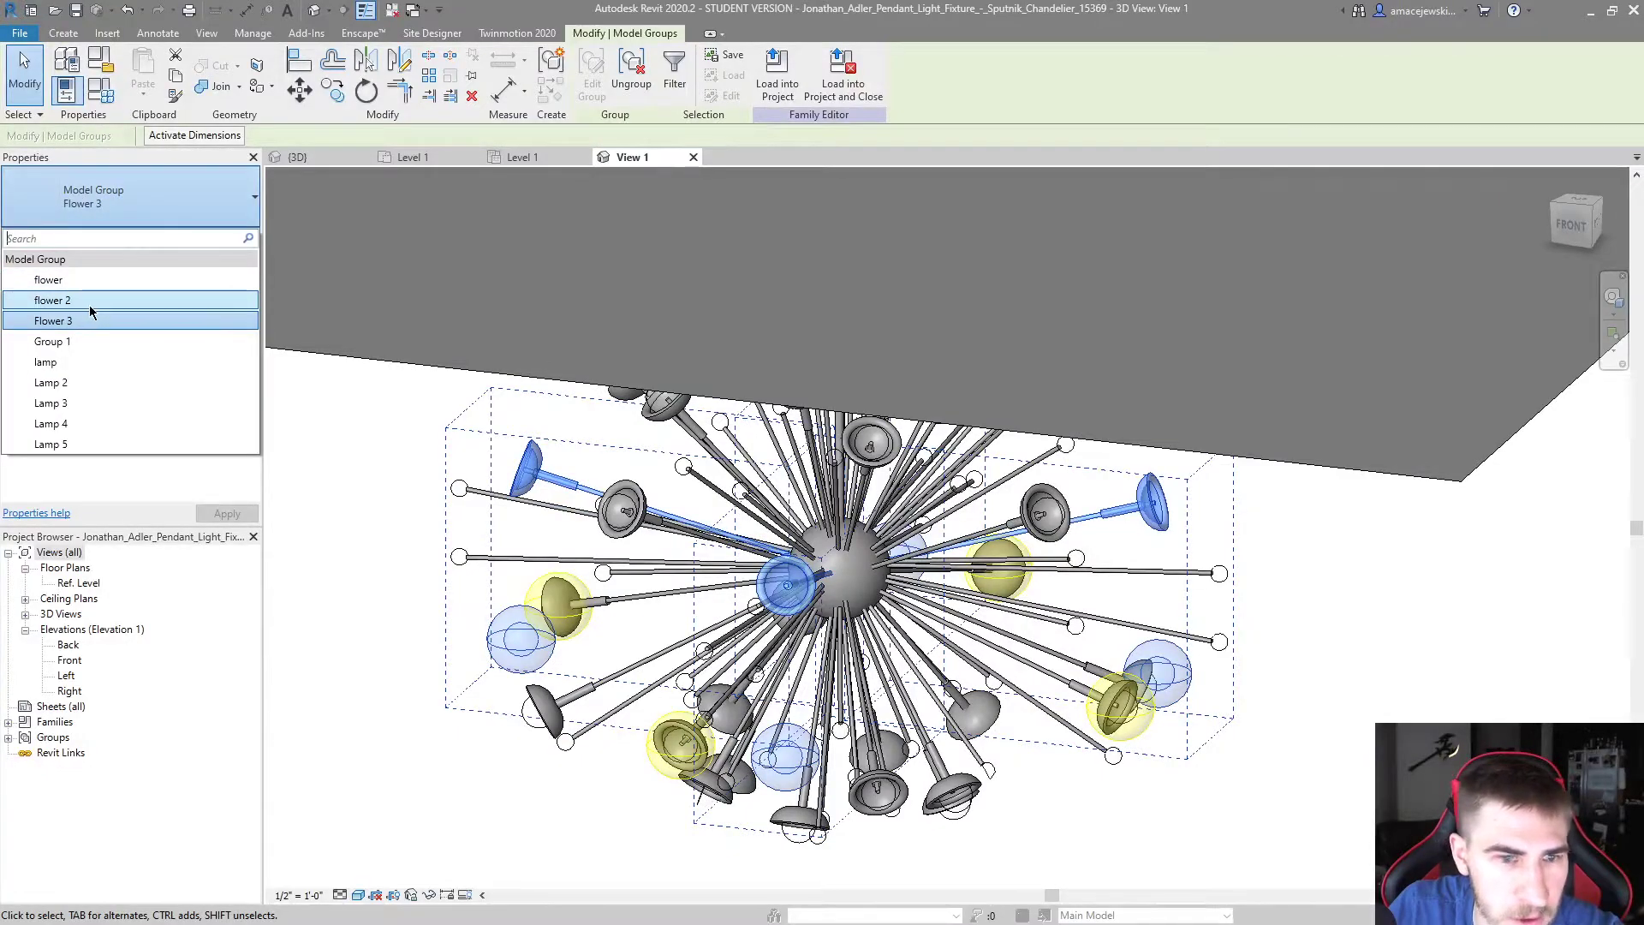
pyautogui.click(86, 310)
# Select the upper-right lamp group and inspect the chandelier from several angles
pyautogui.keyDown('shift'); pyautogui.moveTo(1346, 727); pyautogui.dragTo(997, 621, button='middle'); pyautogui.keyUp('shift')
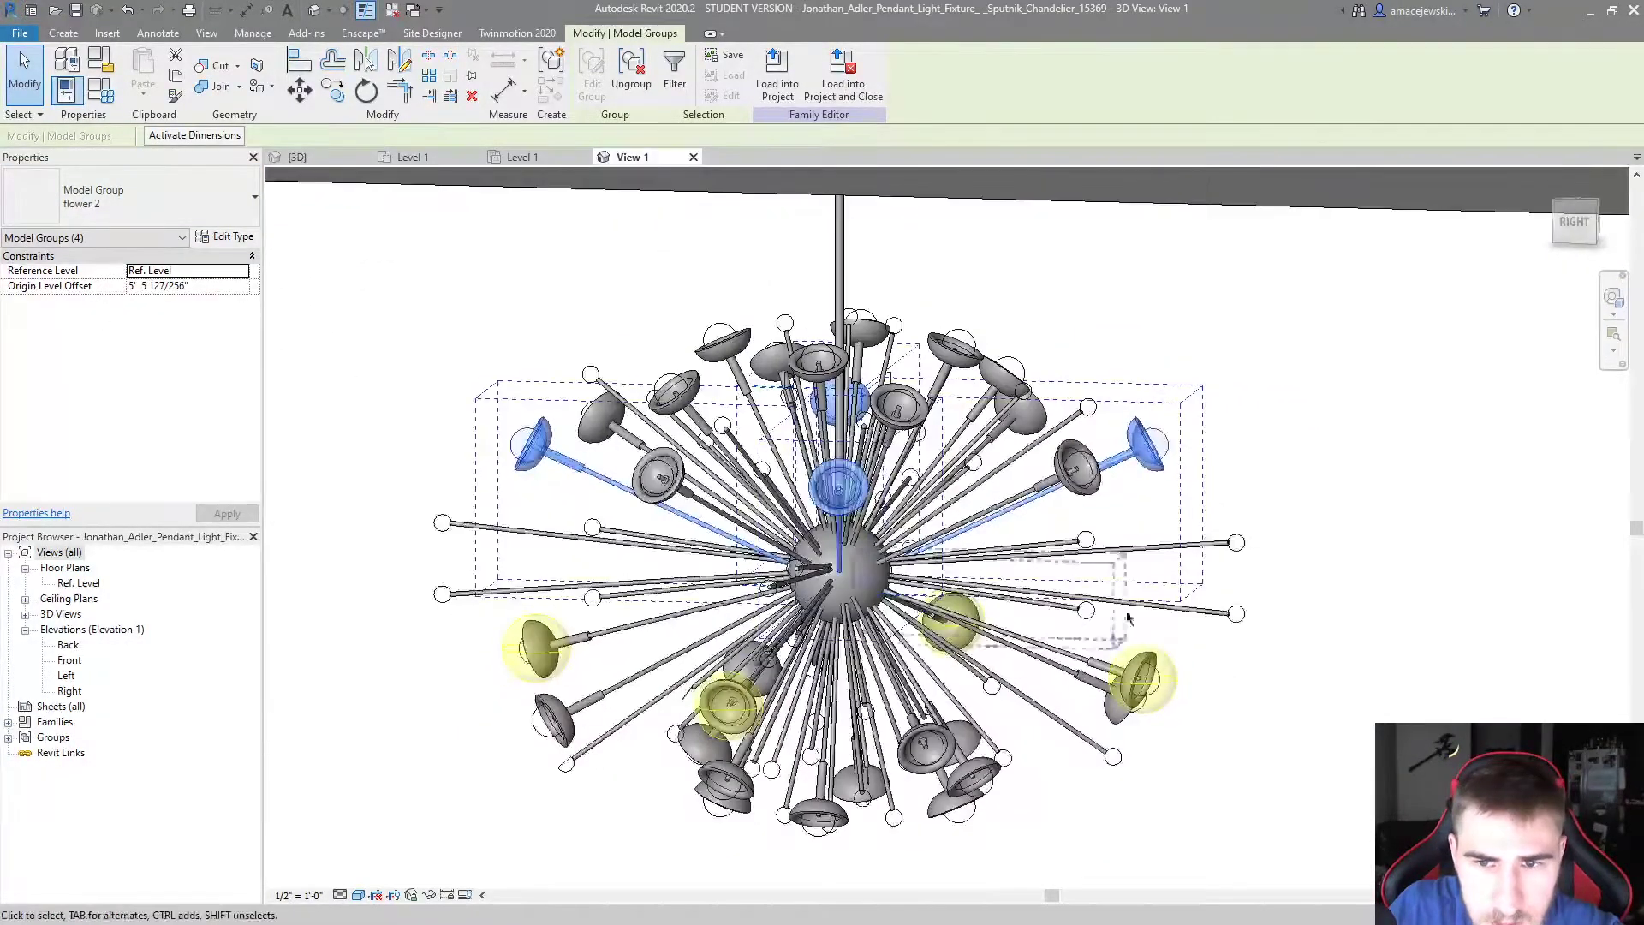
pyautogui.click(1282, 623)
pyautogui.keyDown('shift'); pyautogui.moveTo(1283, 623); pyautogui.dragTo(1199, 514, button='middle'); pyautogui.keyUp('shift')
pyautogui.click(1173, 460)
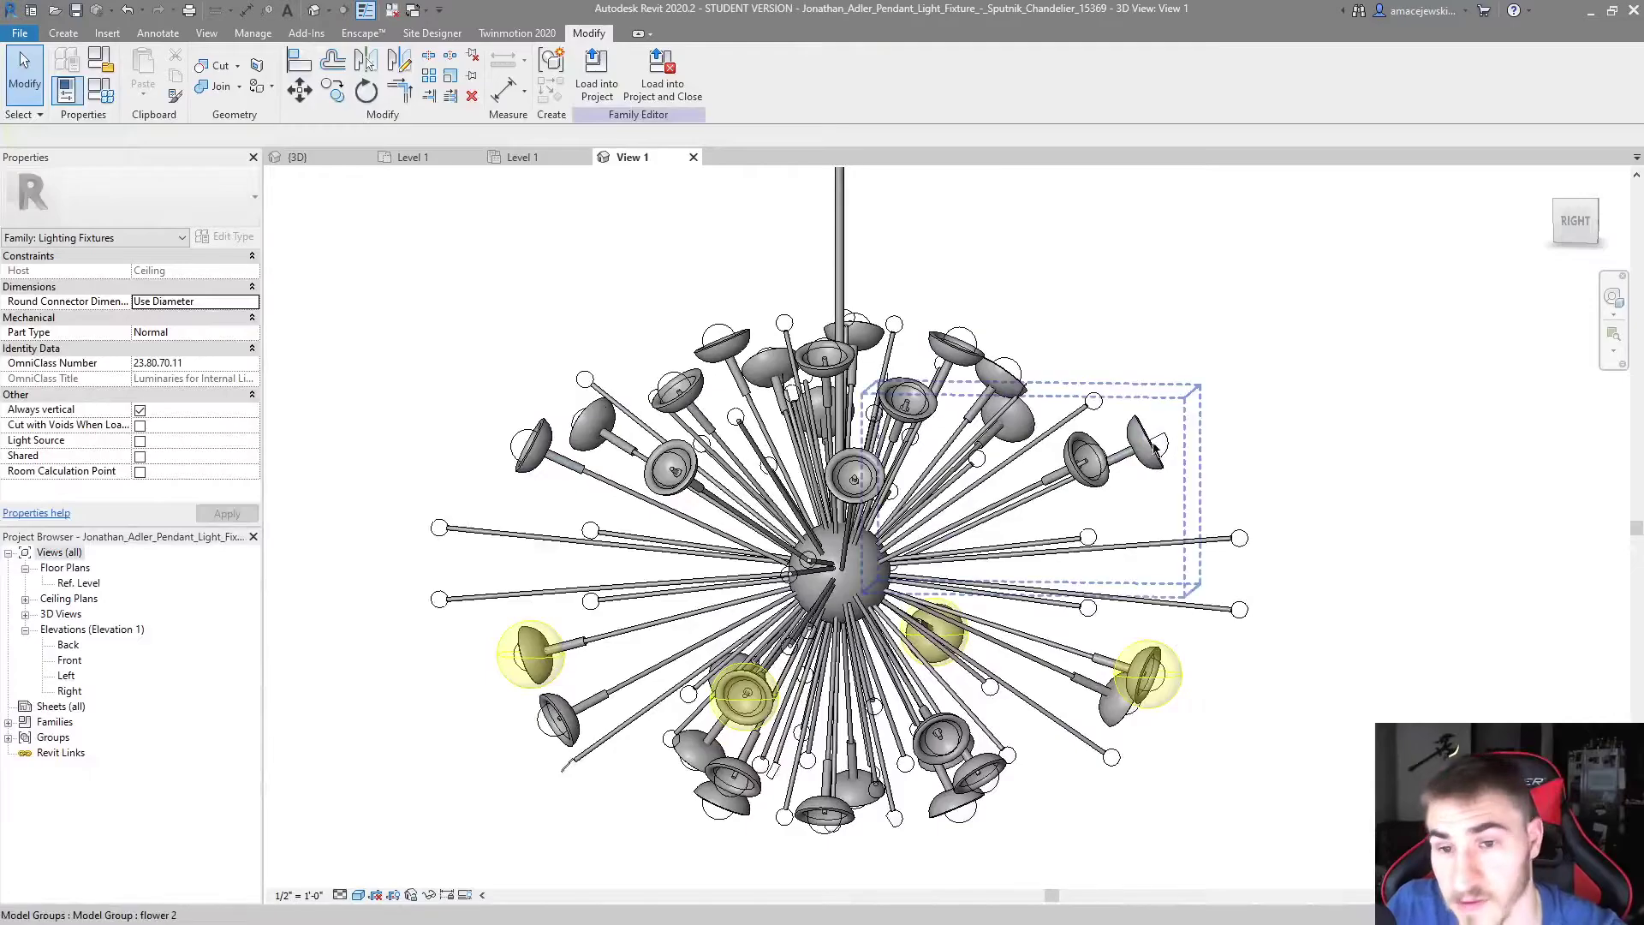
pyautogui.keyDown('shift'); pyautogui.moveTo(1173, 460); pyautogui.dragTo(1267, 568, button='middle'); pyautogui.keyUp('shift')
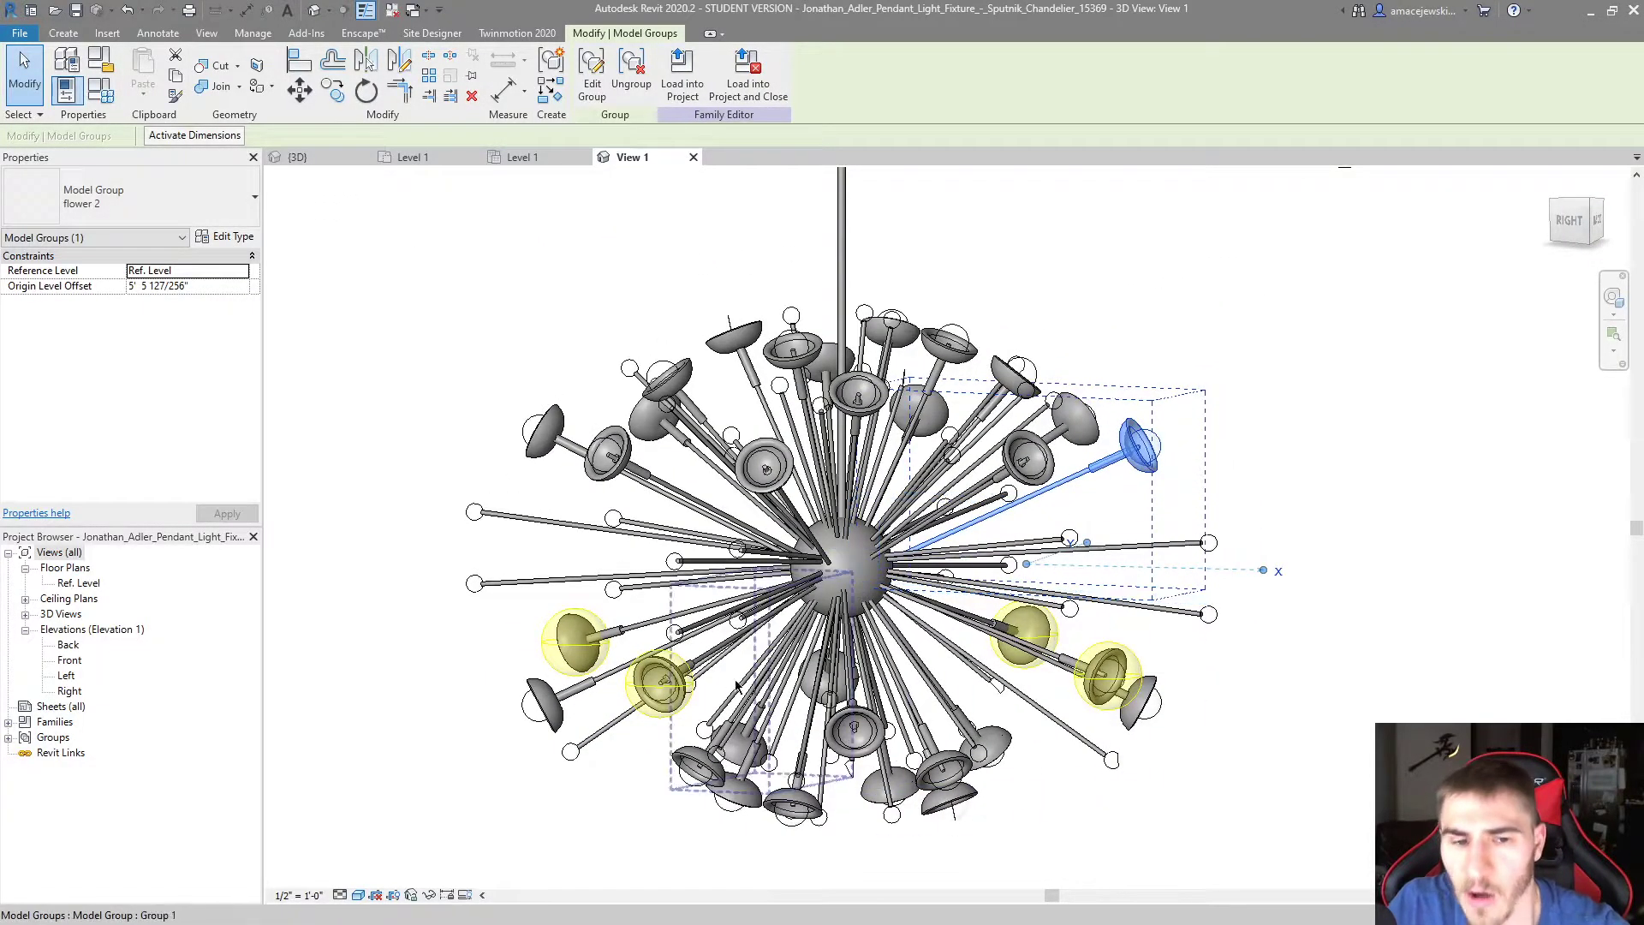
pyautogui.keyDown('shift'); pyautogui.moveTo(757, 535); pyautogui.dragTo(894, 516, button='middle'); pyautogui.keyUp('shift')
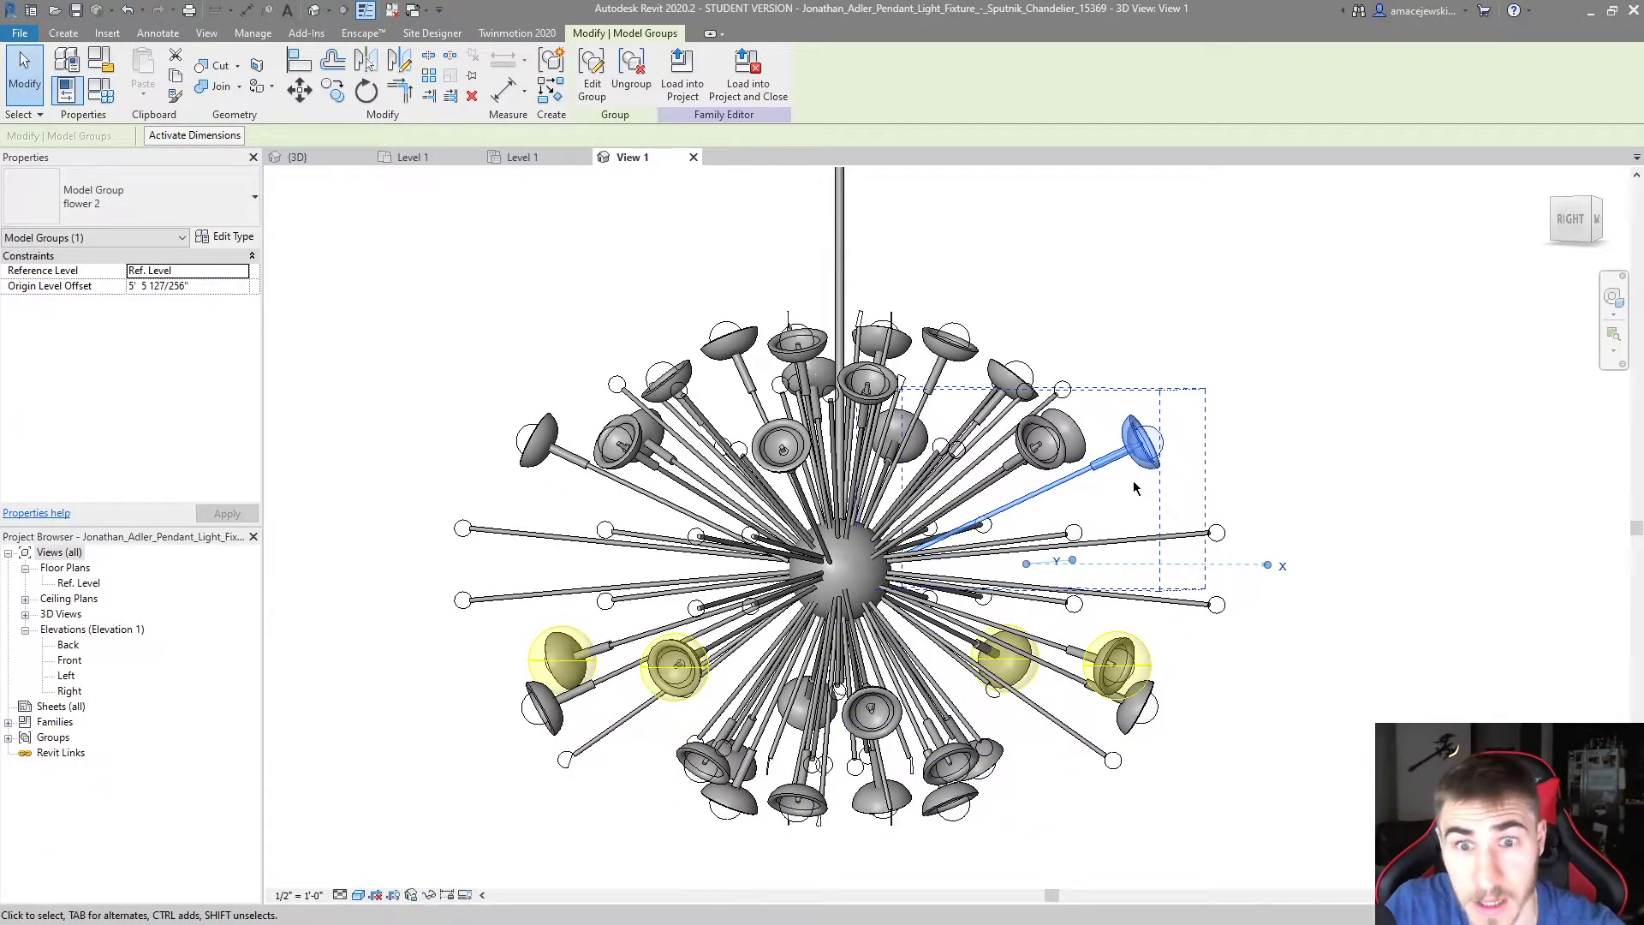
pyautogui.keyDown('shift'); pyautogui.moveTo(1067, 533); pyautogui.dragTo(1065, 469, button='middle'); pyautogui.keyUp('shift')
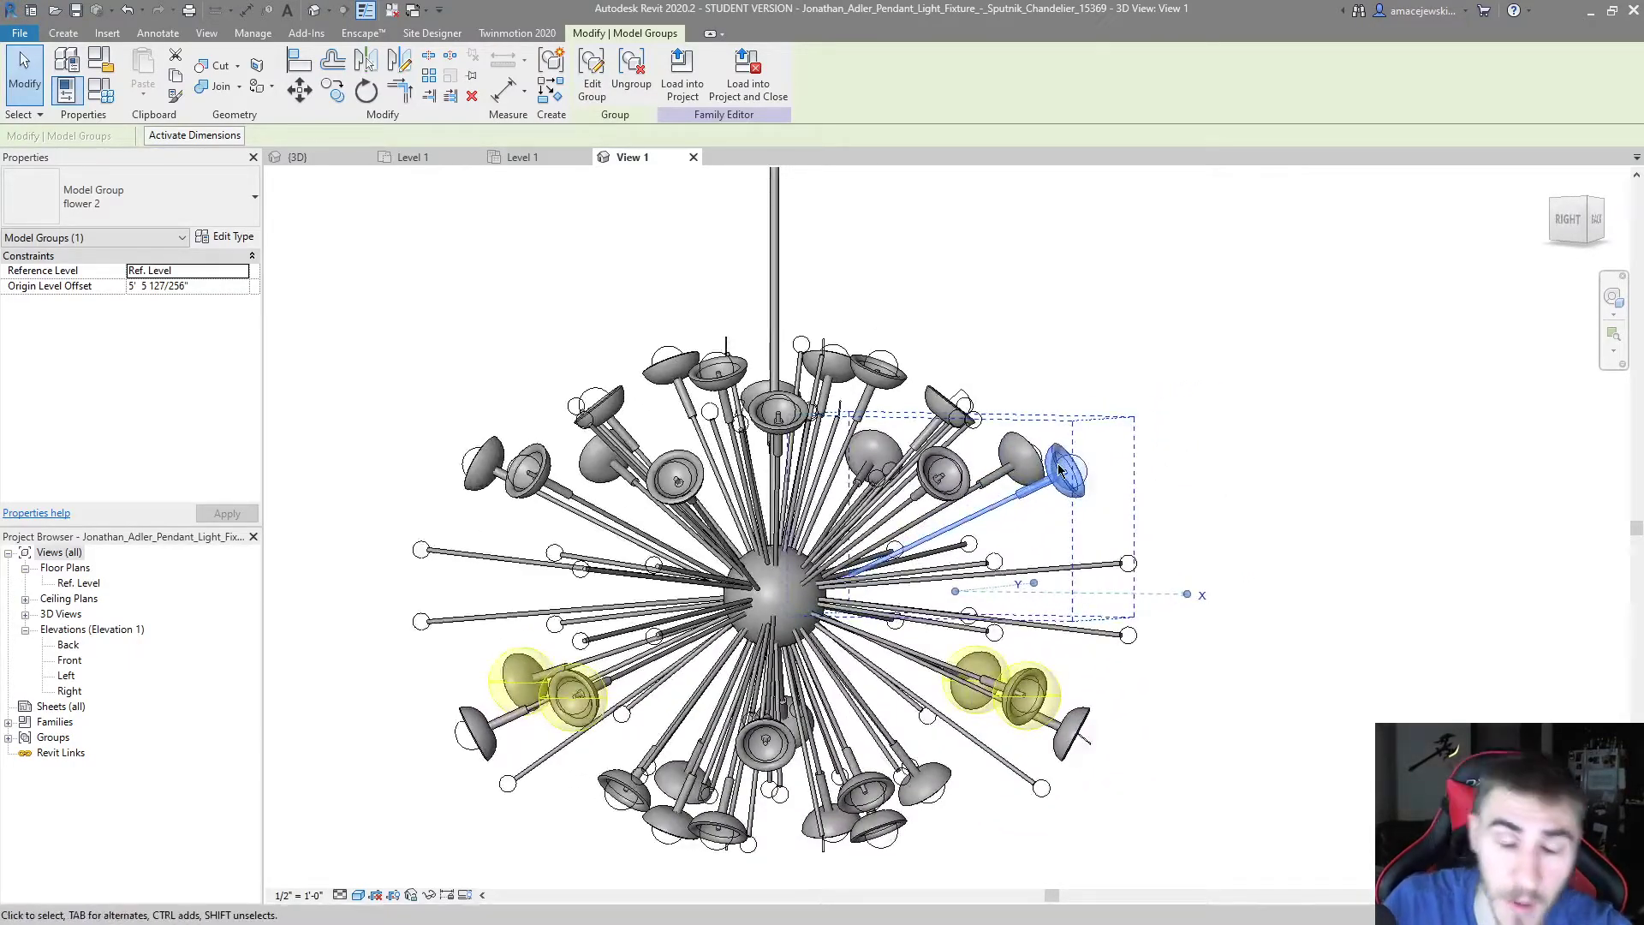
pyautogui.scroll(2, 1120, 420)
# Edit the flower 2 group, isolate its arm, and place a Light Bulb - Round component
pyautogui.click(592, 72)
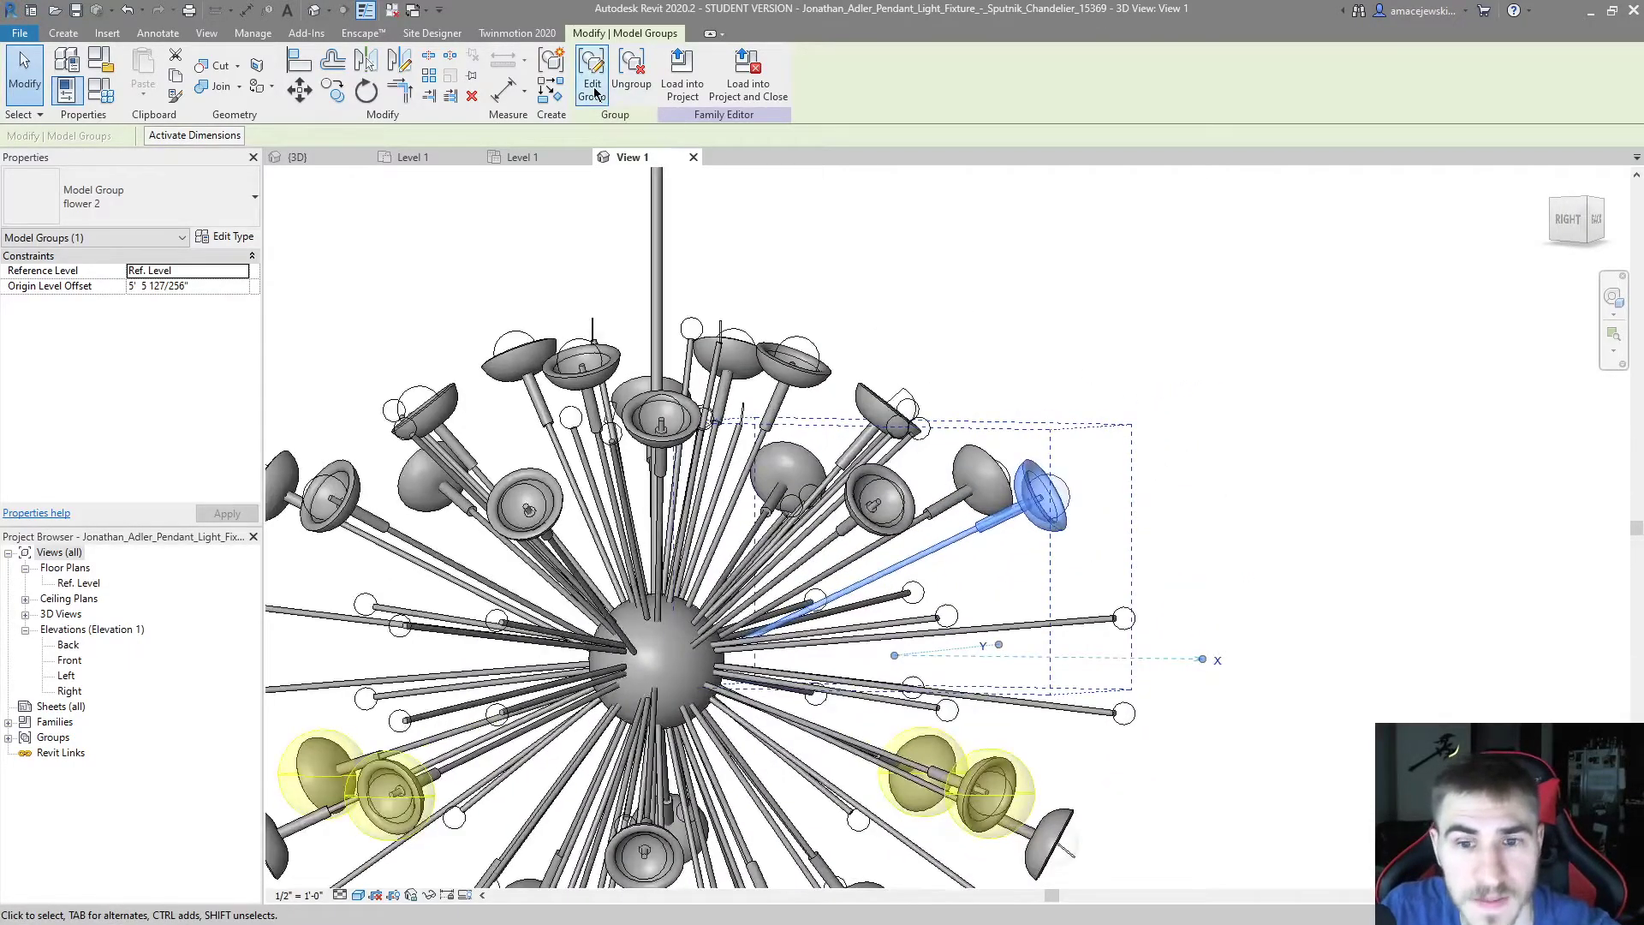
pyautogui.moveTo(1087, 638); pyautogui.dragTo(1072, 603, button='middle')
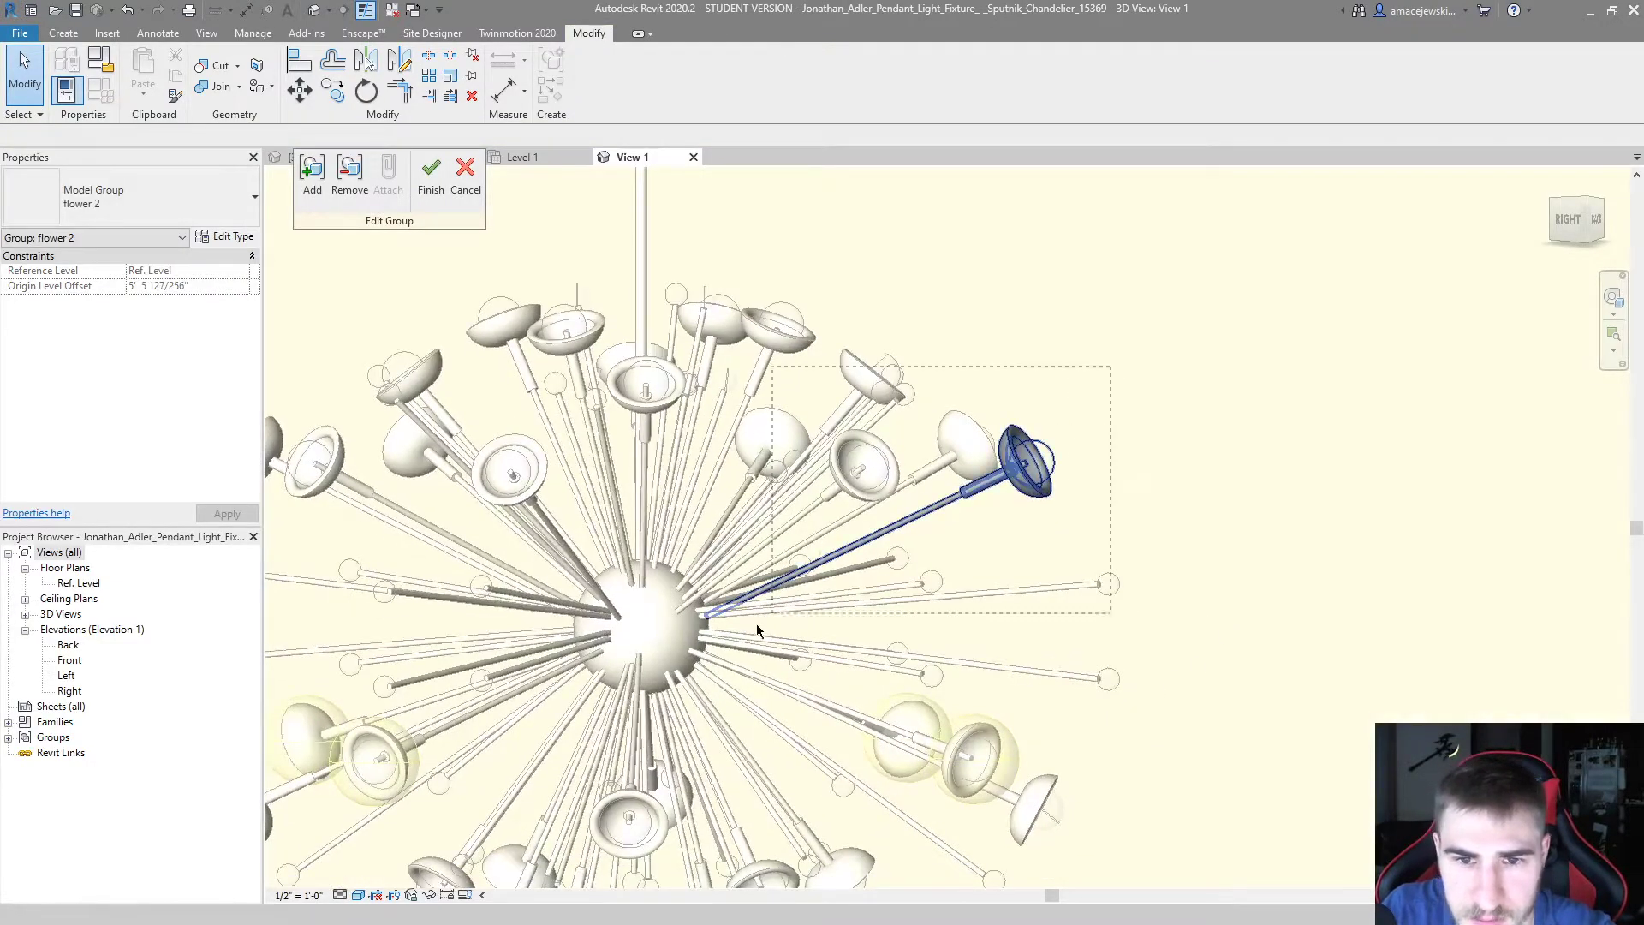
pyautogui.moveTo(757, 625); pyautogui.dragTo(757, 622)
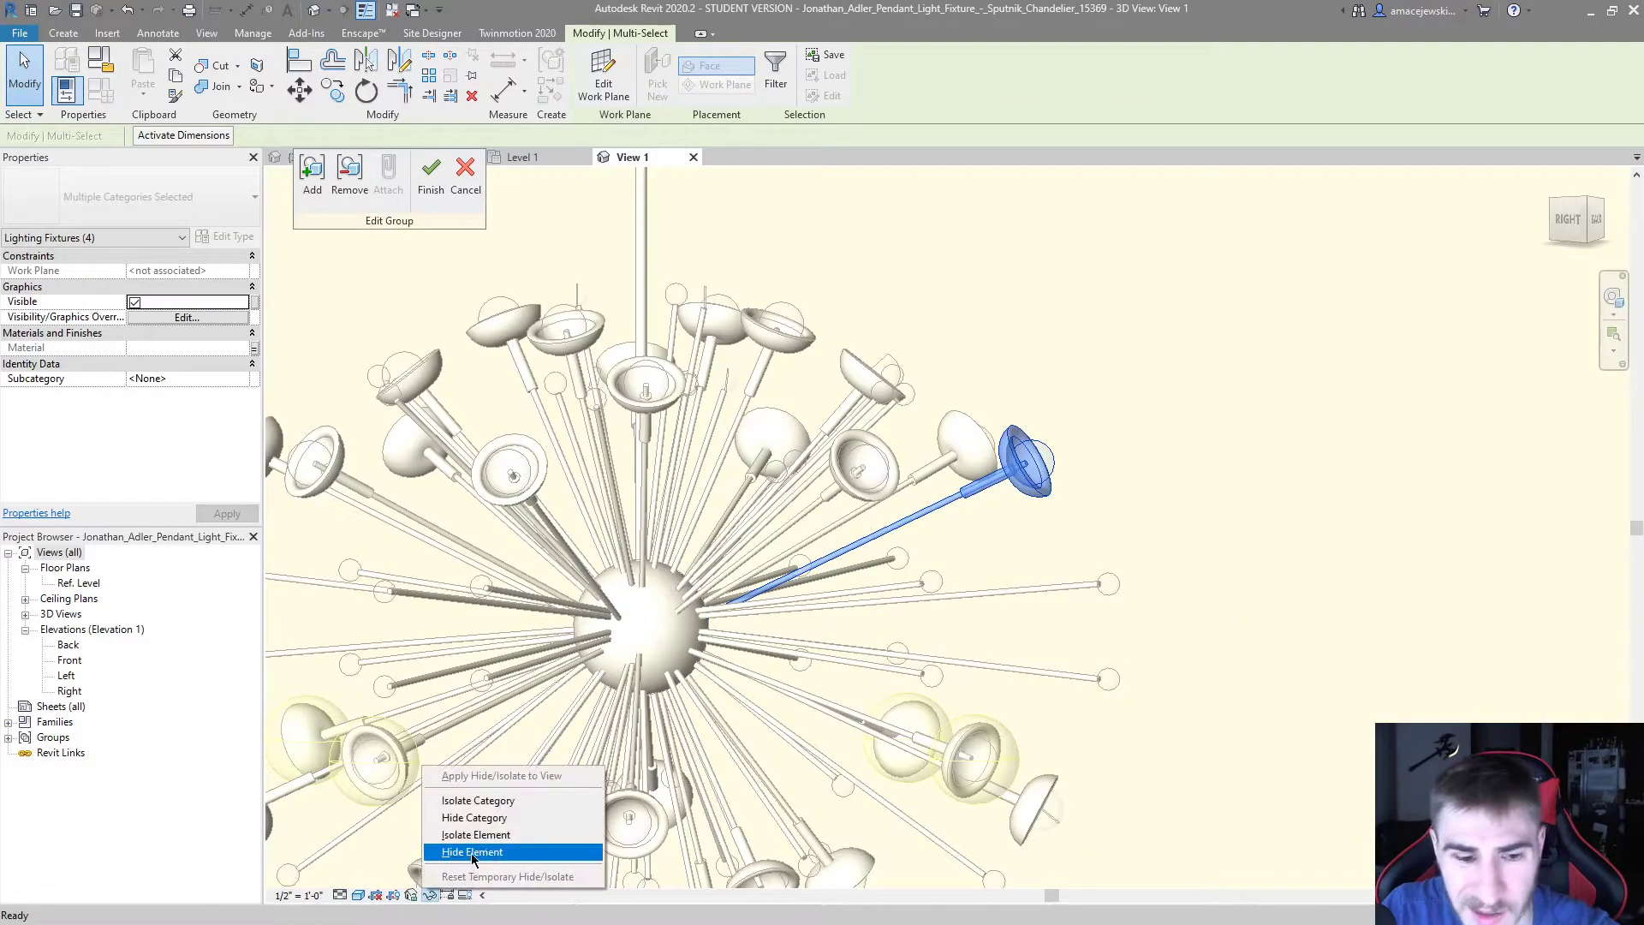
pyautogui.click(473, 835)
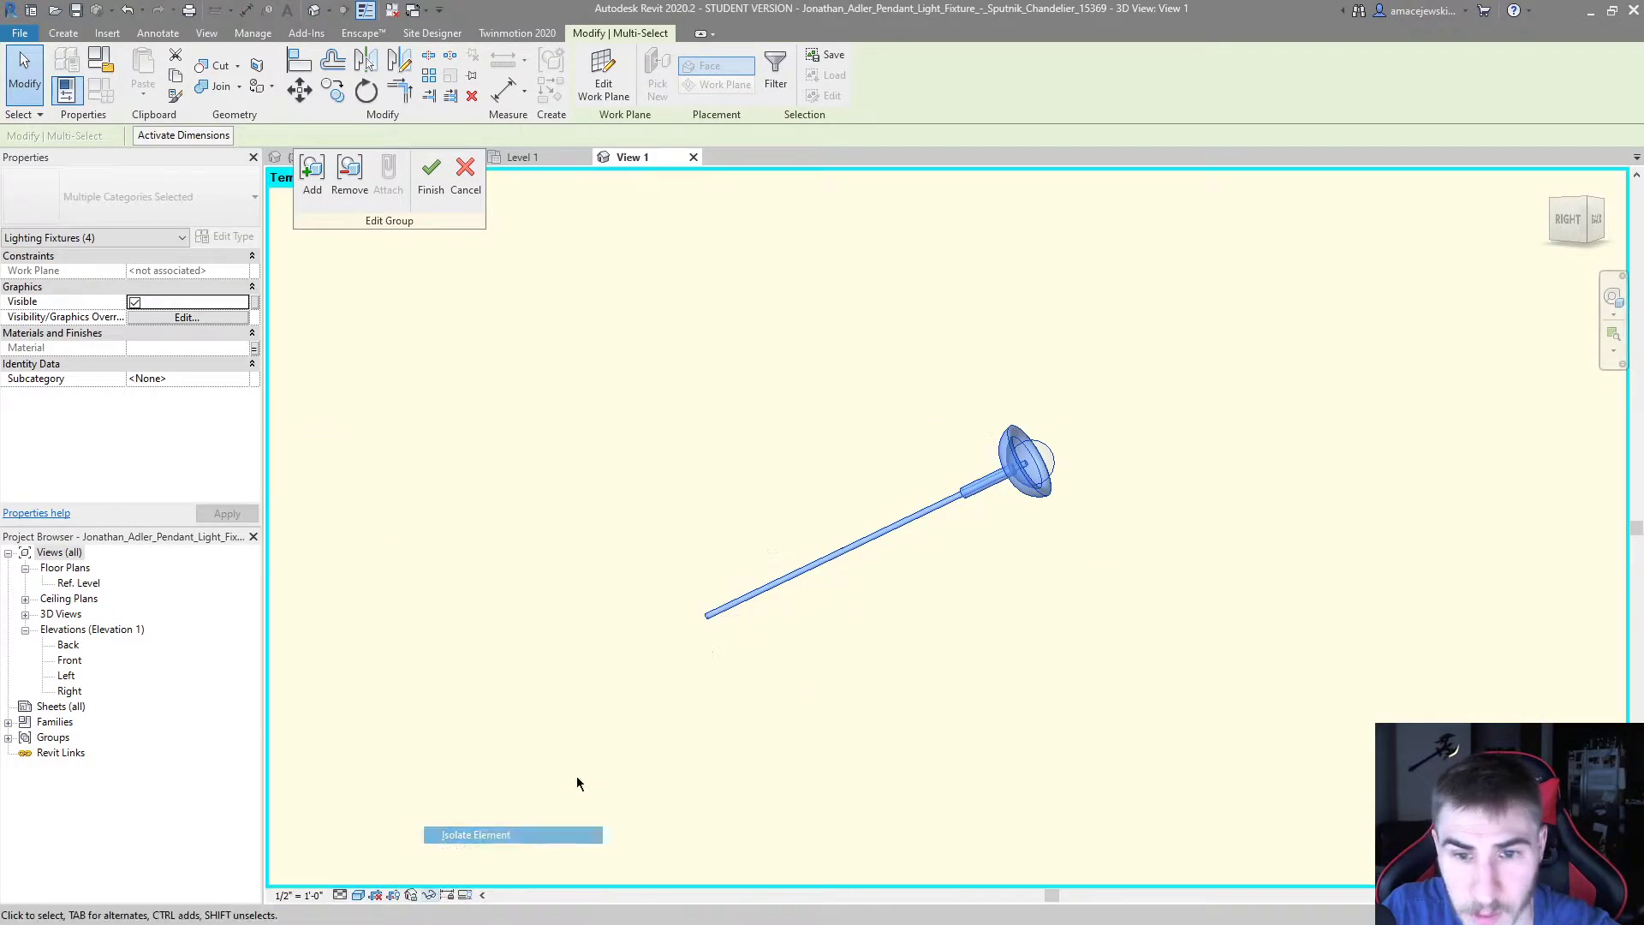
pyautogui.click(63, 34)
pyautogui.click(444, 85)
pyautogui.click(1019, 681)
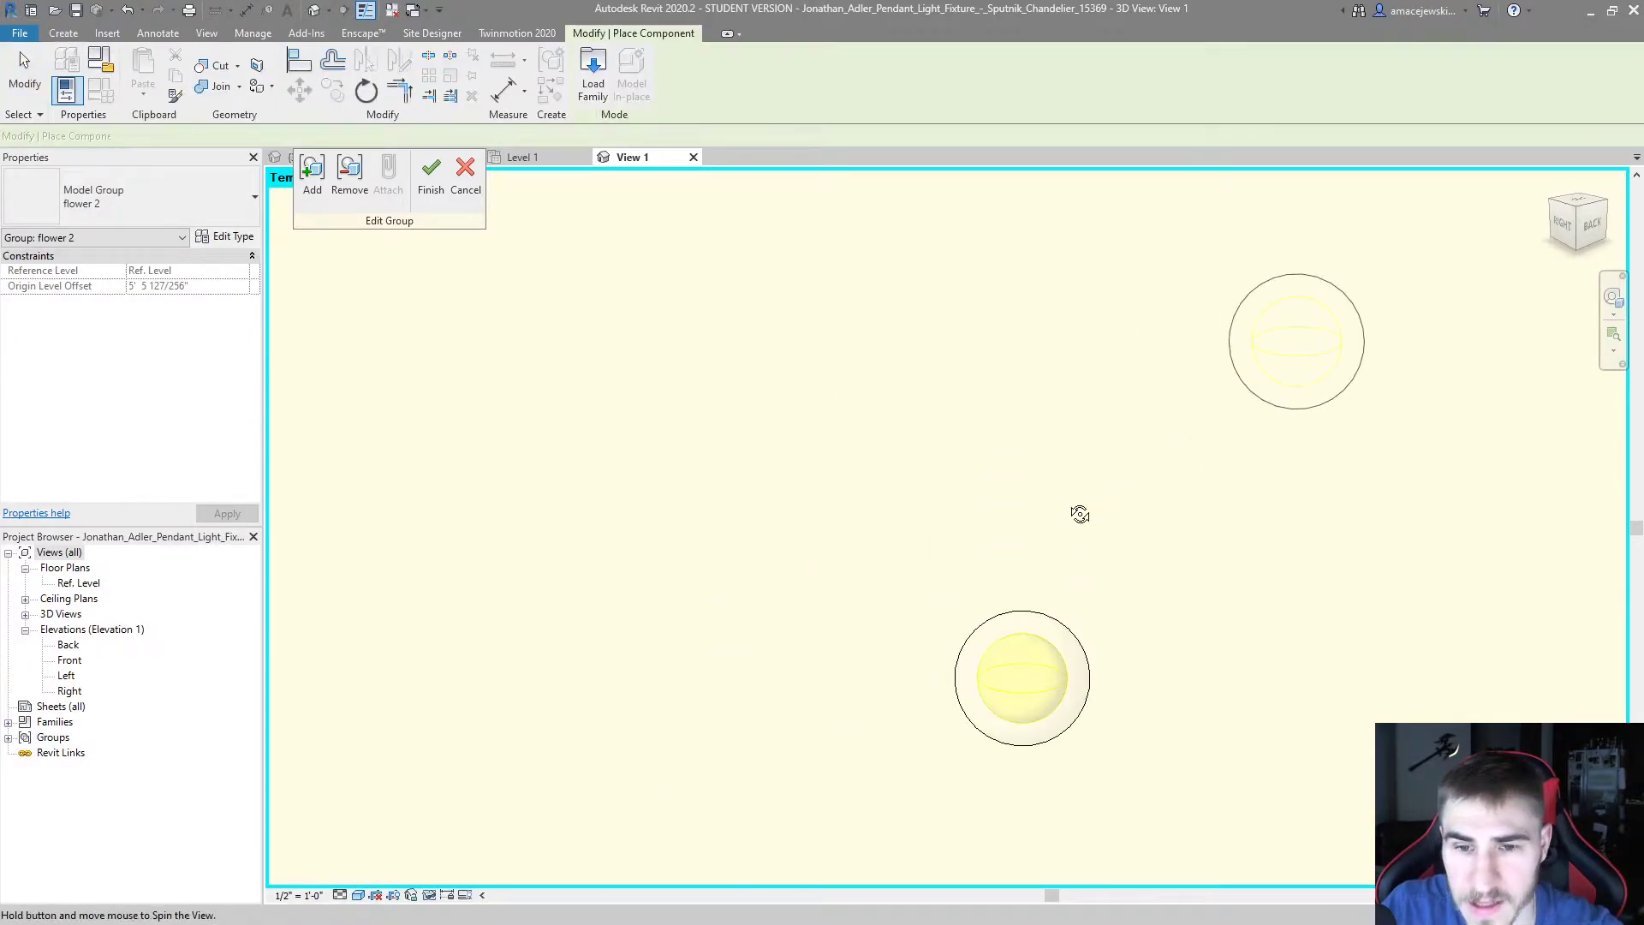
pyautogui.press('Escape')
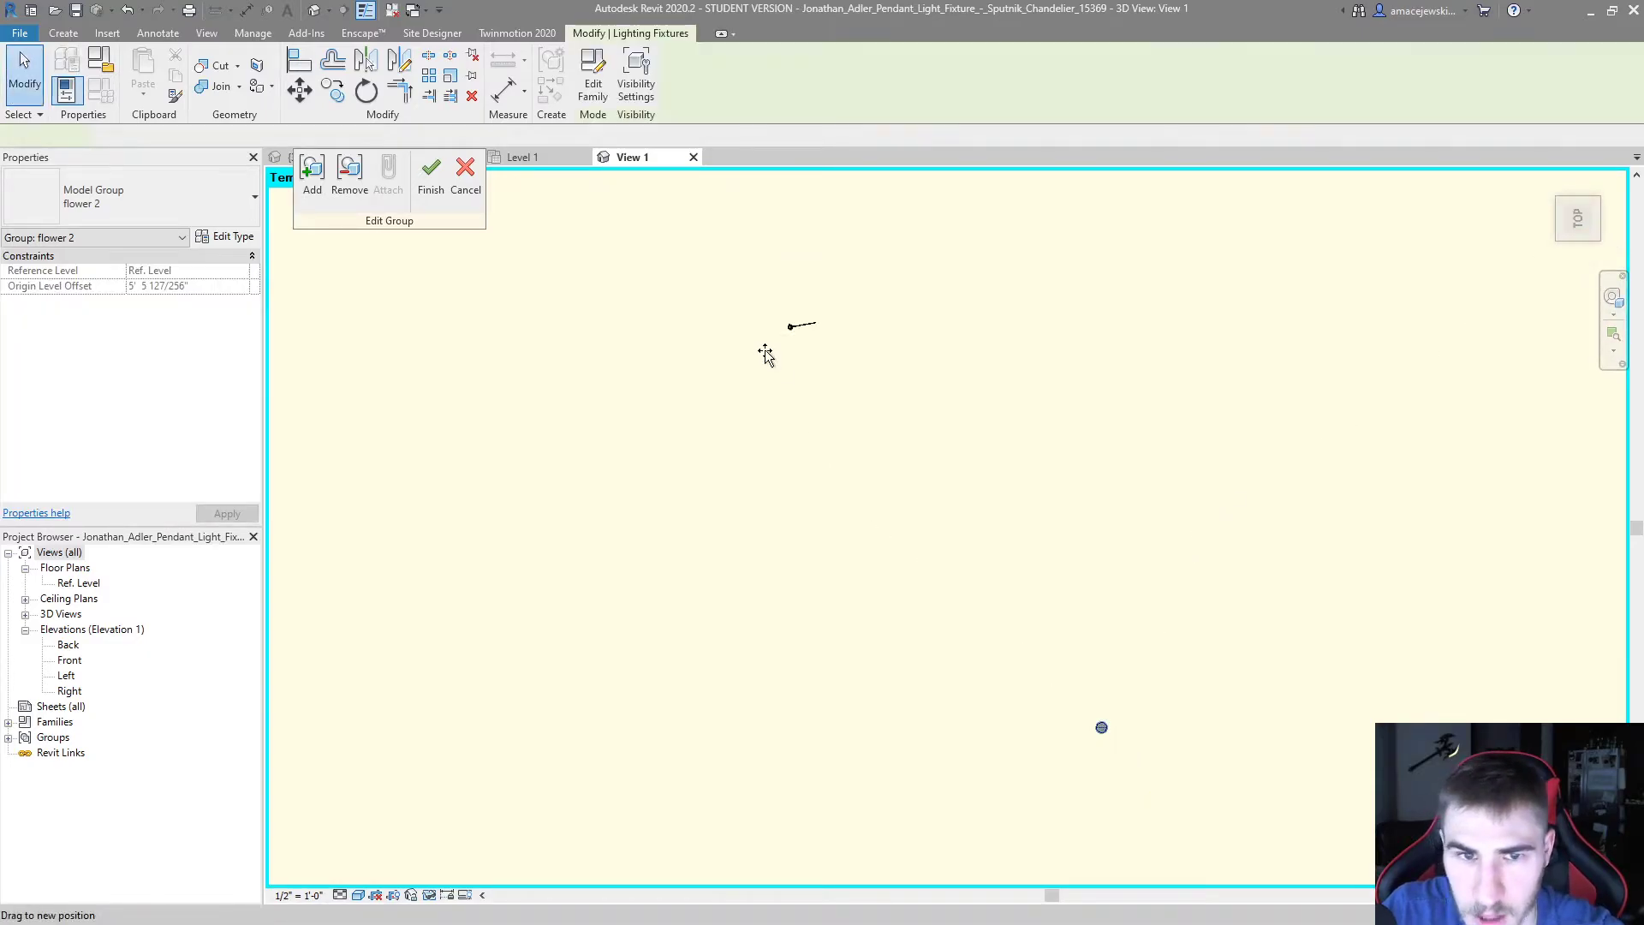
# Move the bulb sphere onto the flower's cup and set its radius to 1 inch
pyautogui.moveTo(764, 350); pyautogui.dragTo(785, 319)
pyautogui.scroll(10, 785, 319)
pyautogui.keyDown('shift'); pyautogui.moveTo(1027, 711); pyautogui.dragTo(1081, 558, button='middle'); pyautogui.keyUp('shift')
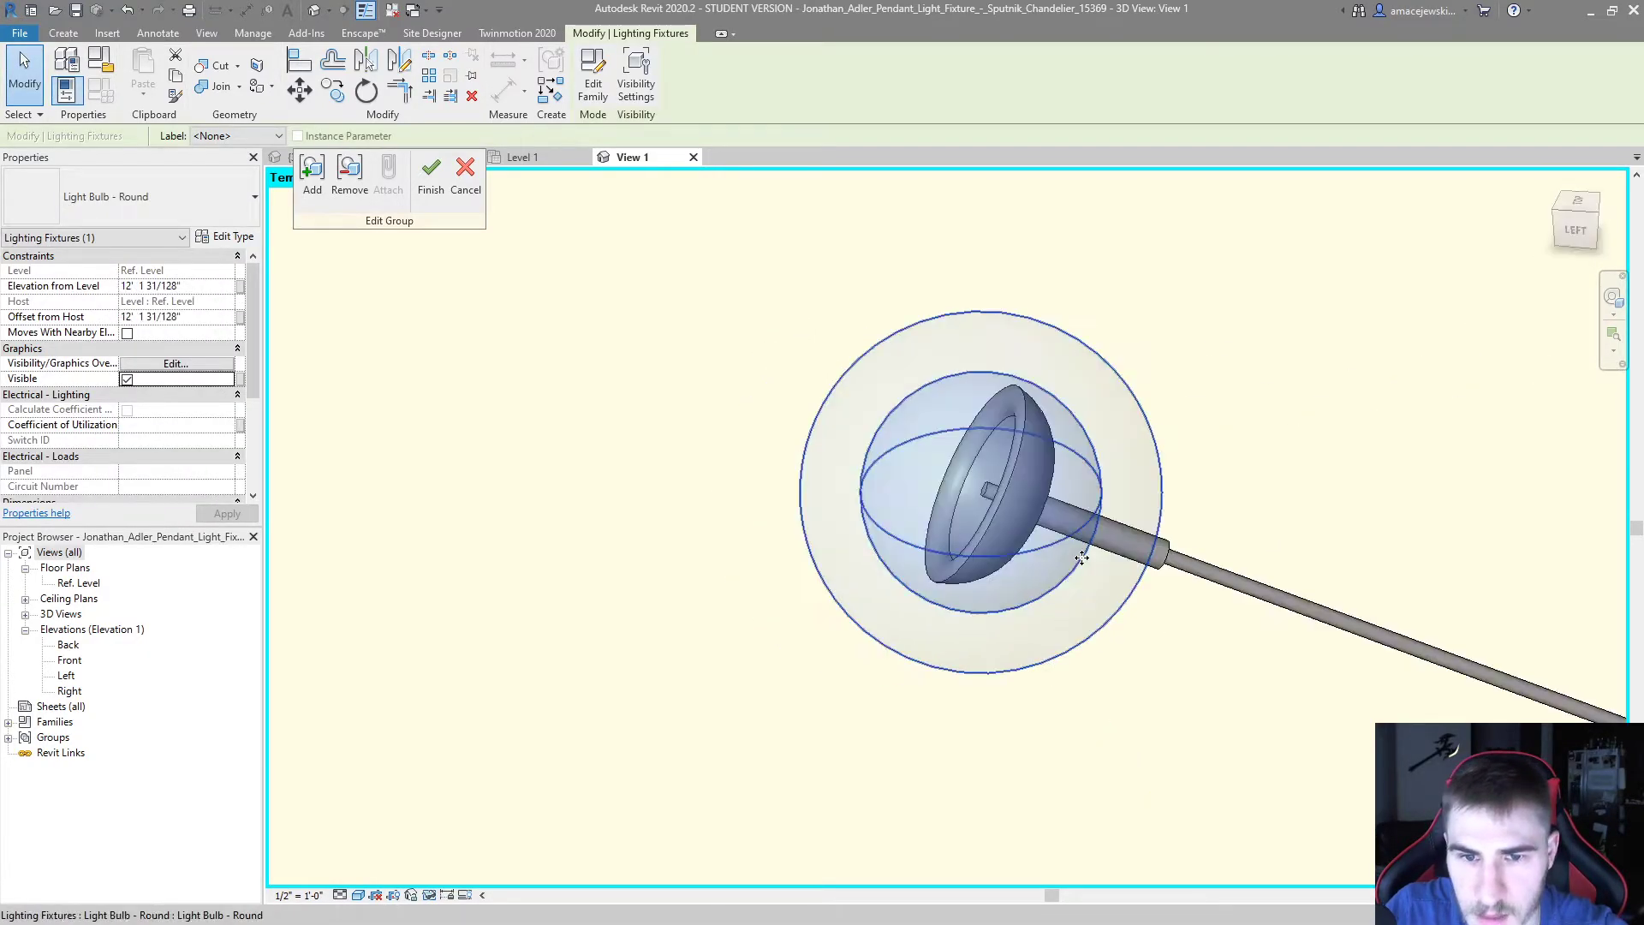
pyautogui.scroll(-3, 176, 400)
pyautogui.click(169, 409)
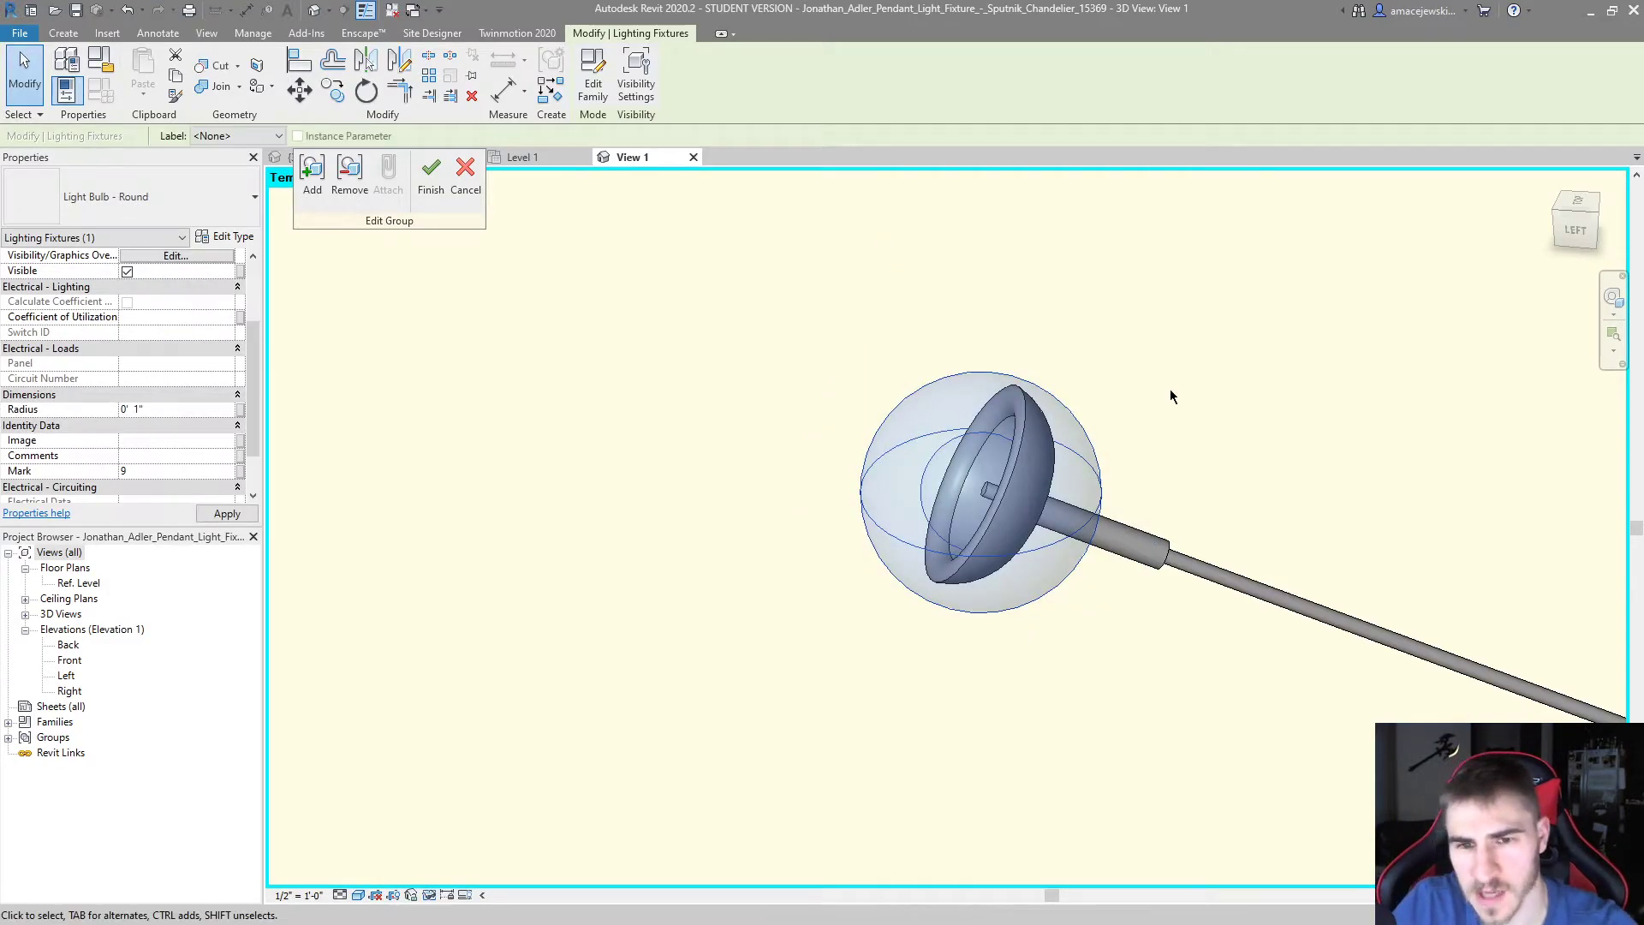
pyautogui.click(1204, 380)
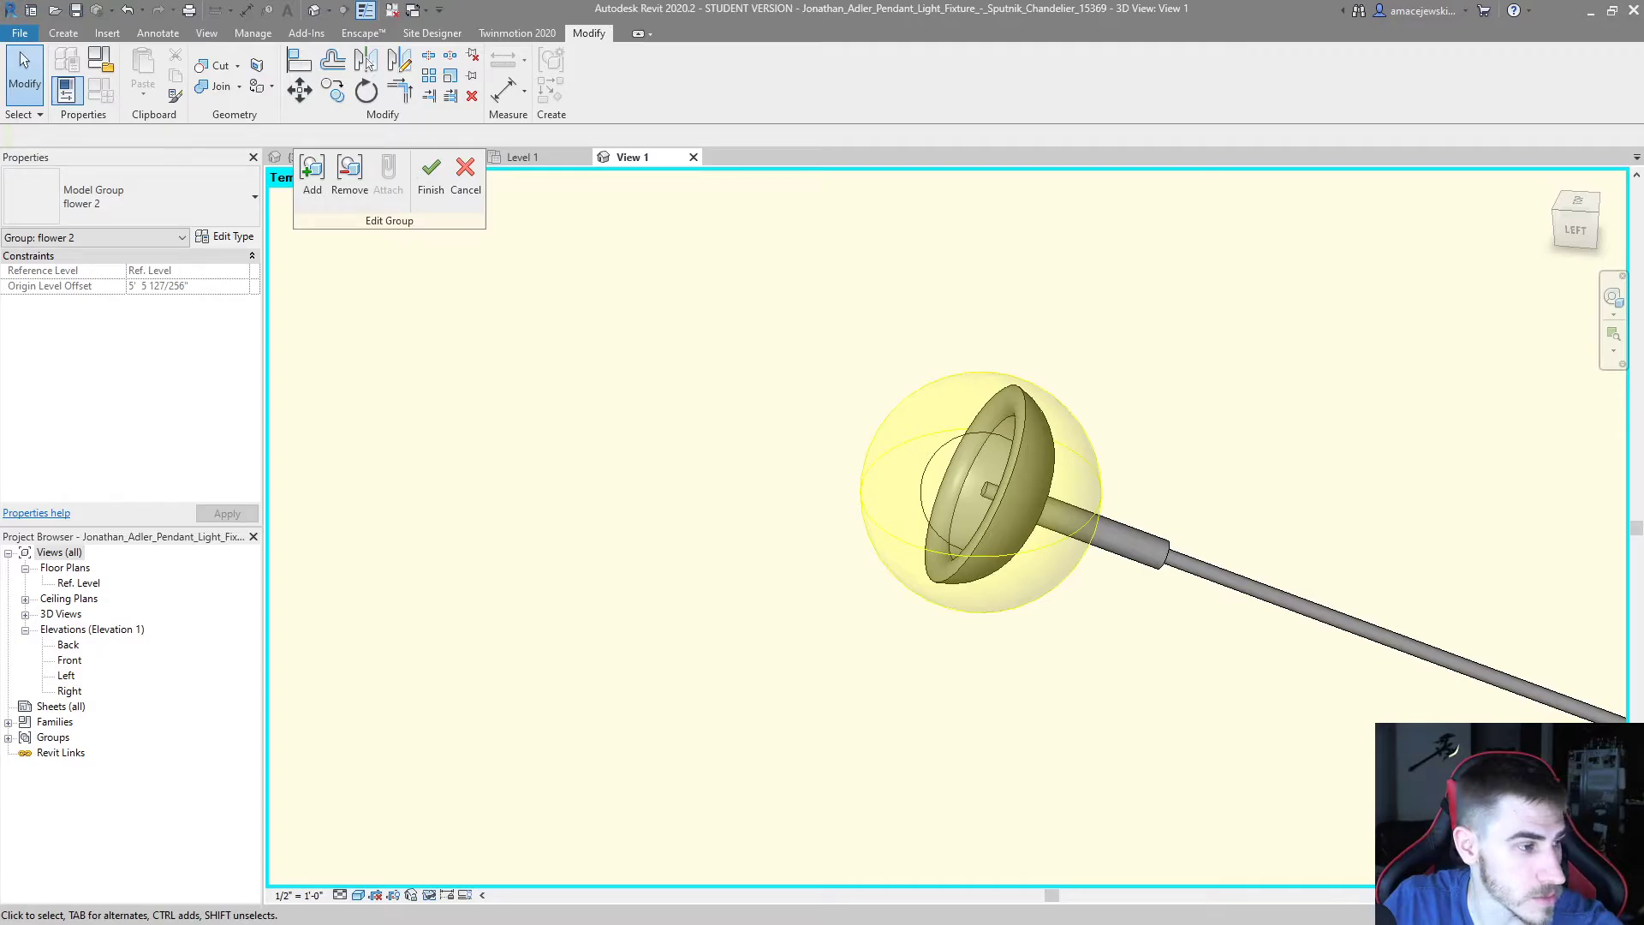
# Check the bulb's position inside the cup from the side and front views
pyautogui.click(950, 466)
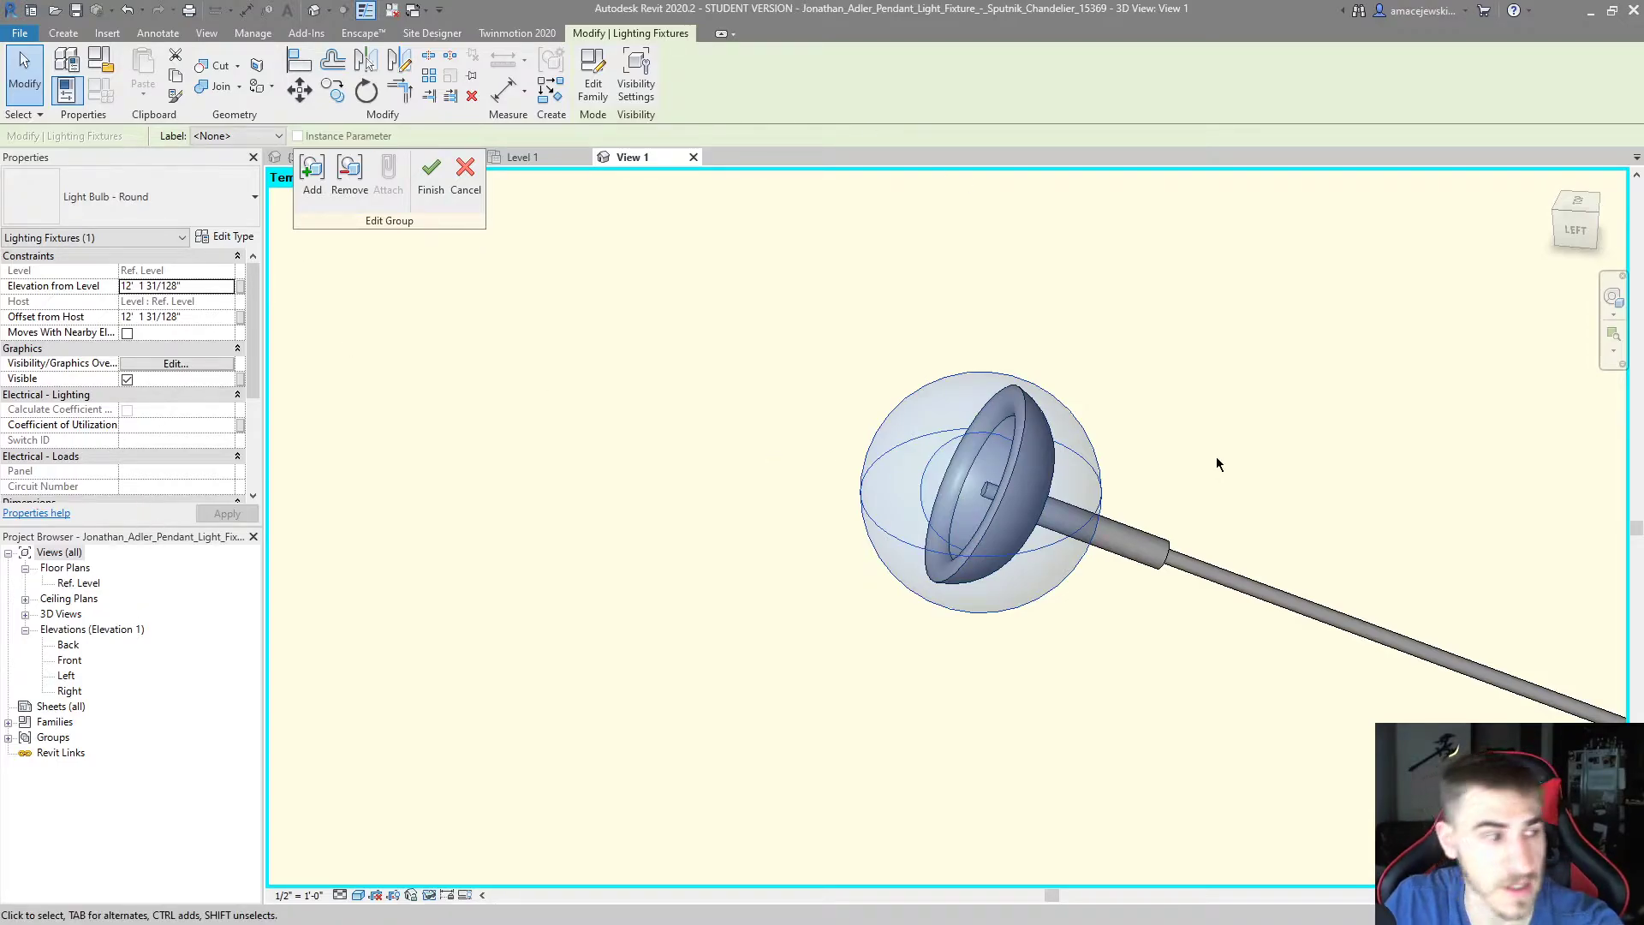
pyautogui.click(1104, 445)
pyautogui.keyDown('shift'); pyautogui.moveTo(1170, 400); pyautogui.dragTo(1080, 467, button='middle'); pyautogui.keyUp('shift')
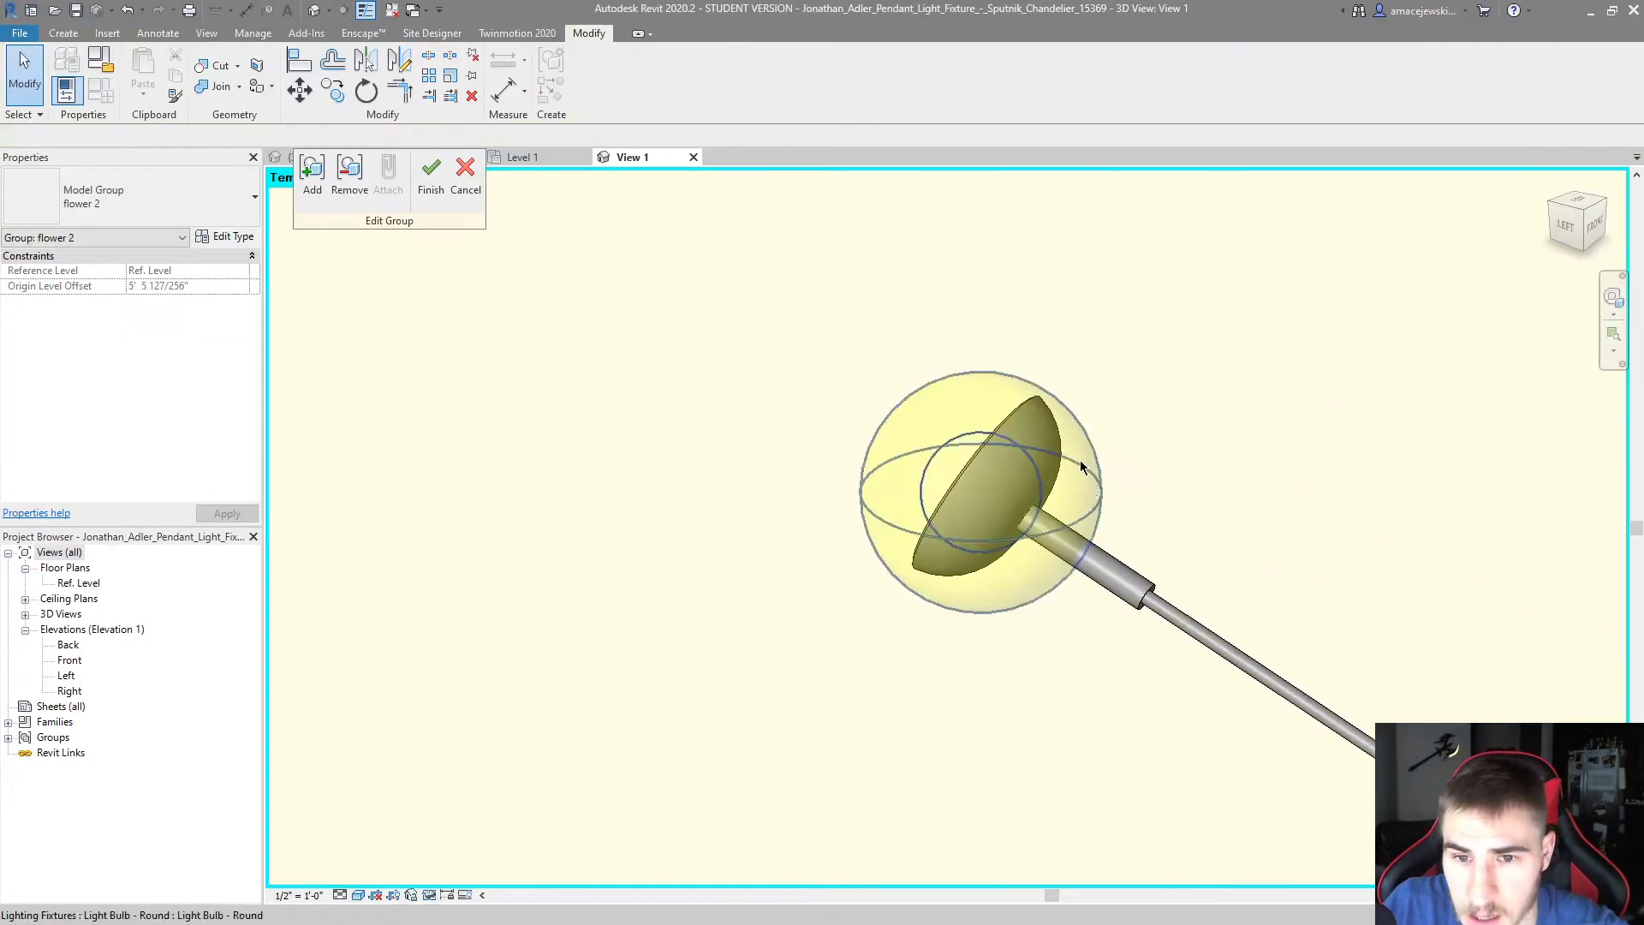
pyautogui.click(1080, 467)
pyautogui.scroll(3, 1053, 505)
pyautogui.keyDown('shift'); pyautogui.moveTo(736, 619); pyautogui.dragTo(1142, 614, button='middle'); pyautogui.keyUp('shift')
pyautogui.click(1572, 223)
pyautogui.keyDown('shift'); pyautogui.moveTo(1387, 351); pyautogui.dragTo(917, 770, button='middle'); pyautogui.keyUp('shift')
pyautogui.scroll(-3, 1045, 599)
# Finish editing the flower 2 group and show all temporarily hidden elements again
pyautogui.click(431, 178)
pyautogui.scroll(-3, 1019, 603)
pyautogui.click(429, 895)
pyautogui.click(441, 886)
pyautogui.scroll(-5, 1036, 616)
# Reopen the lower lamp group and the flower 2 group, toggling isolation, then cancel the edit
pyautogui.doubleClick(937, 786)
pyautogui.click(431, 177)
pyautogui.scroll(3, 937, 539)
pyautogui.click(1339, 575)
pyautogui.scroll(-3, 926, 516)
pyautogui.doubleClick(947, 207)
pyautogui.press('h')
pyautogui.press('i')
pyautogui.click(429, 895)
pyautogui.click(479, 879)
pyautogui.scroll(-5, 942, 762)
pyautogui.press('h')
pyautogui.press('i')
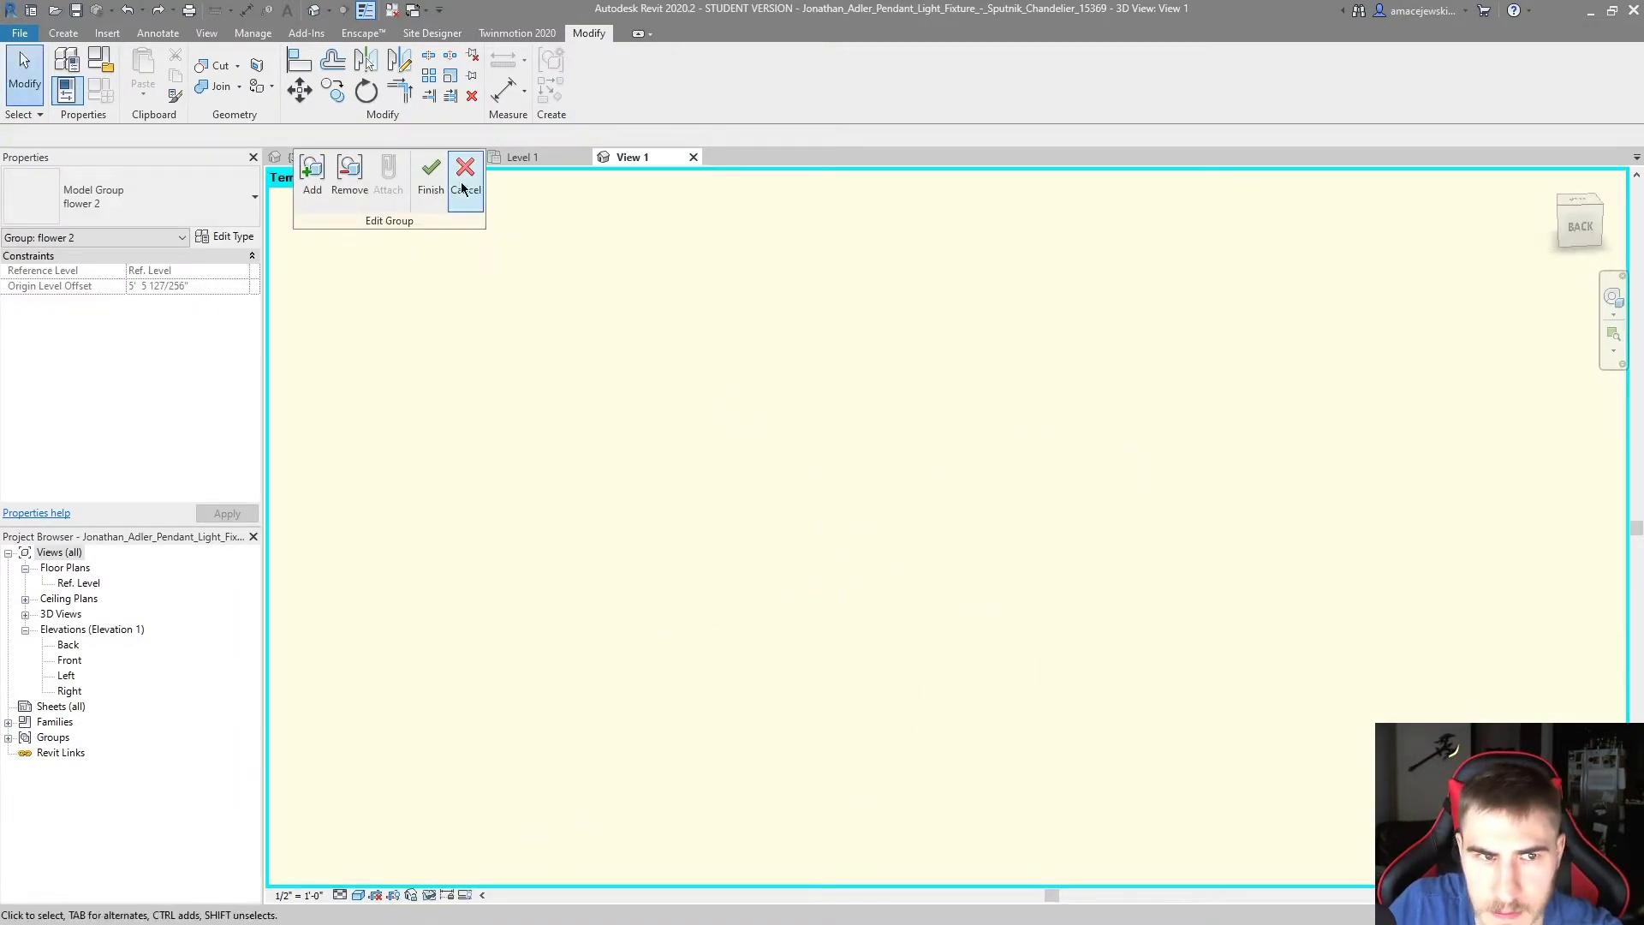
pyautogui.click(463, 183)
# Edit another flower group, isolate its parts, and select its lighting fixture
pyautogui.doubleClick(1102, 505)
pyautogui.click(63, 33)
pyautogui.moveTo(839, 650); pyautogui.dragTo(1313, 450)
pyautogui.press('h')
pyautogui.press('i')
pyautogui.click(1106, 524)
pyautogui.click(1275, 467)
pyautogui.keyDown('shift'); pyautogui.moveTo(1275, 291); pyautogui.dragTo(1276, 467, button='middle'); pyautogui.keyUp('shift')
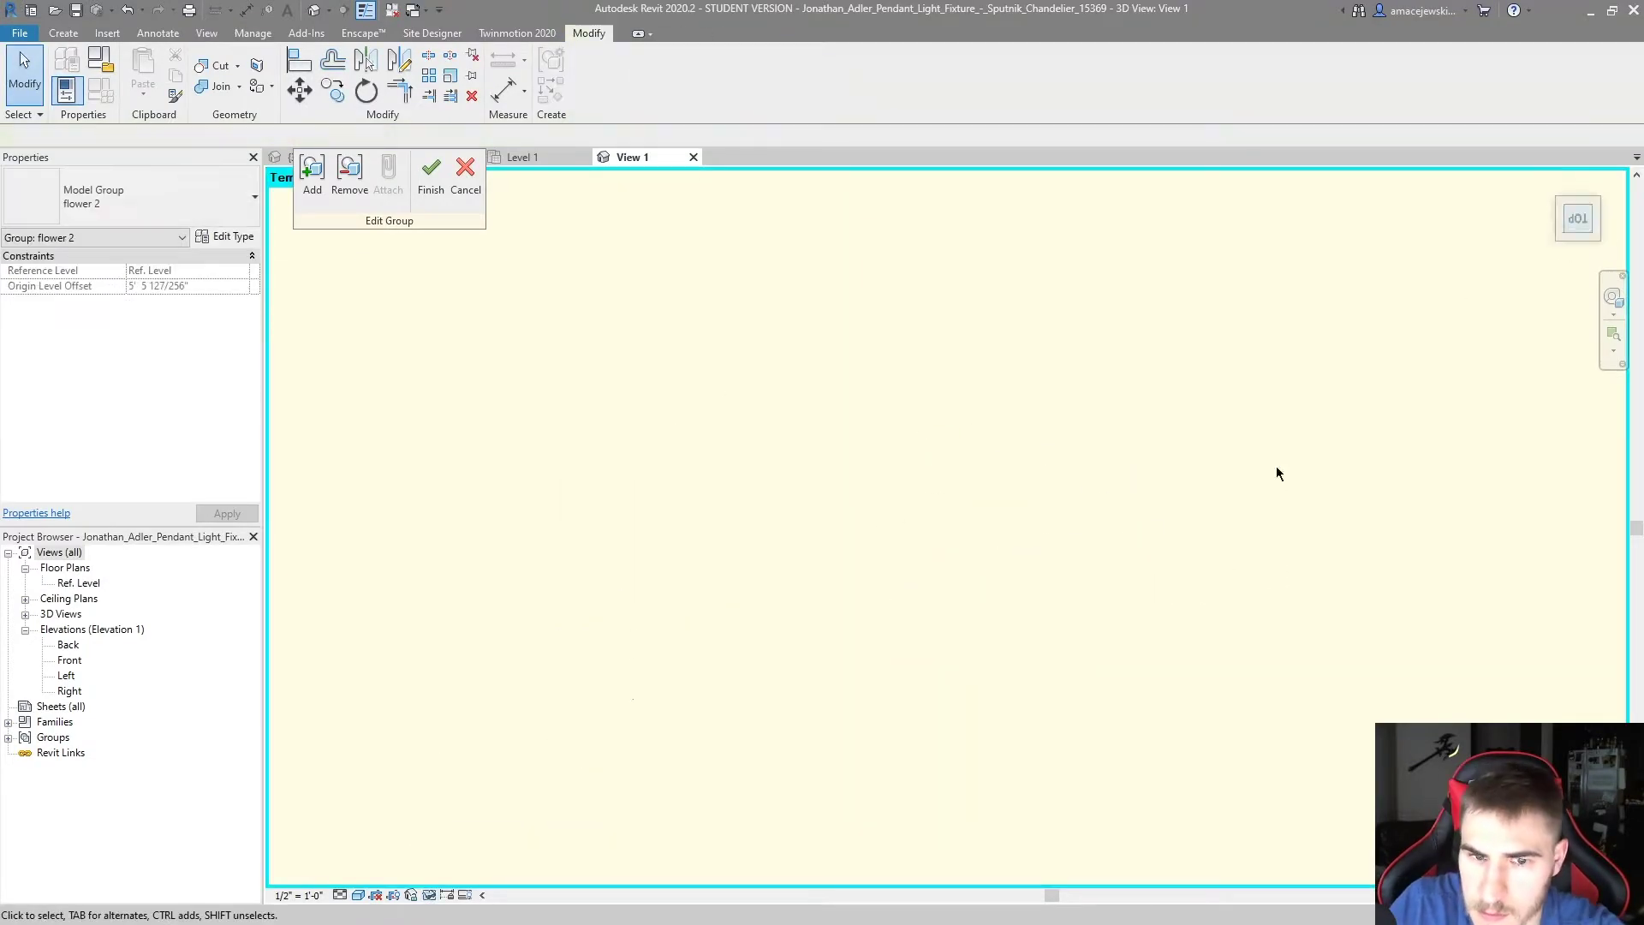
pyautogui.moveTo(590, 753); pyautogui.dragTo(1107, 598)
pyautogui.click(450, 844)
pyautogui.click(1577, 220)
# Move the lighting fixture up to the flower's cup with MV
pyautogui.press('m')
pyautogui.press('v')
pyautogui.click(885, 664)
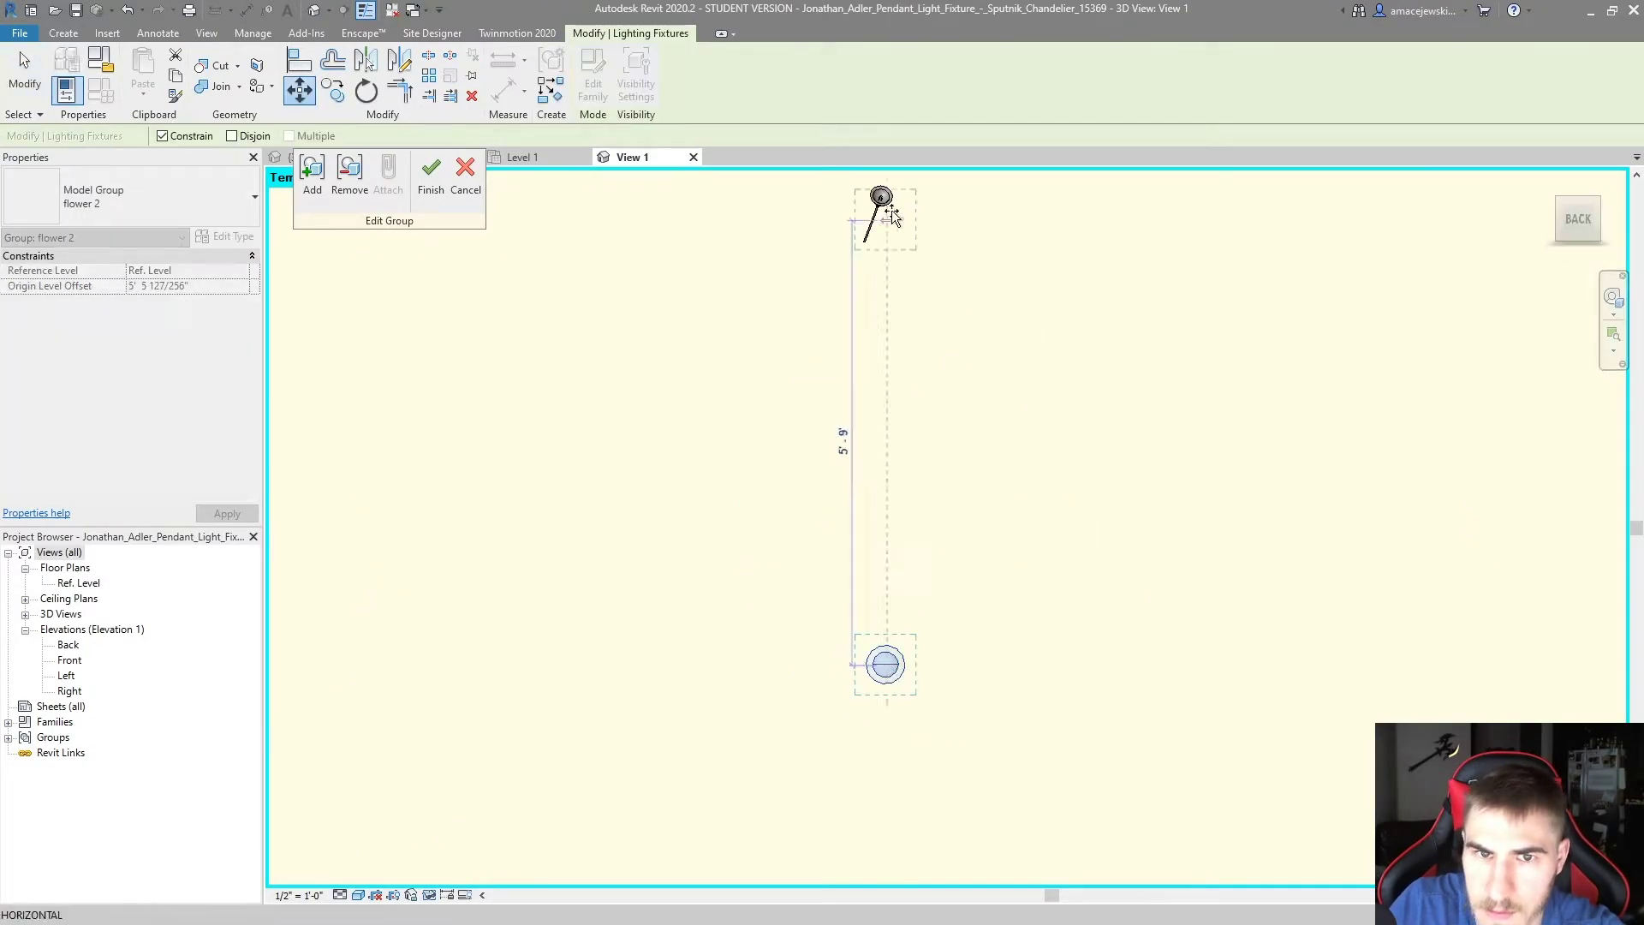
pyautogui.click(888, 219)
pyautogui.click(1541, 219)
pyautogui.scroll(10, 890, 239)
pyautogui.press('m')
pyautogui.press('v')
# Adjust the bulb sphere onto the cup from the side view and finish the group edit
pyautogui.click(957, 524)
pyautogui.click(925, 523)
pyautogui.moveTo(975, 524); pyautogui.dragTo(866, 543)
pyautogui.hotkey('ctrl', 'z')
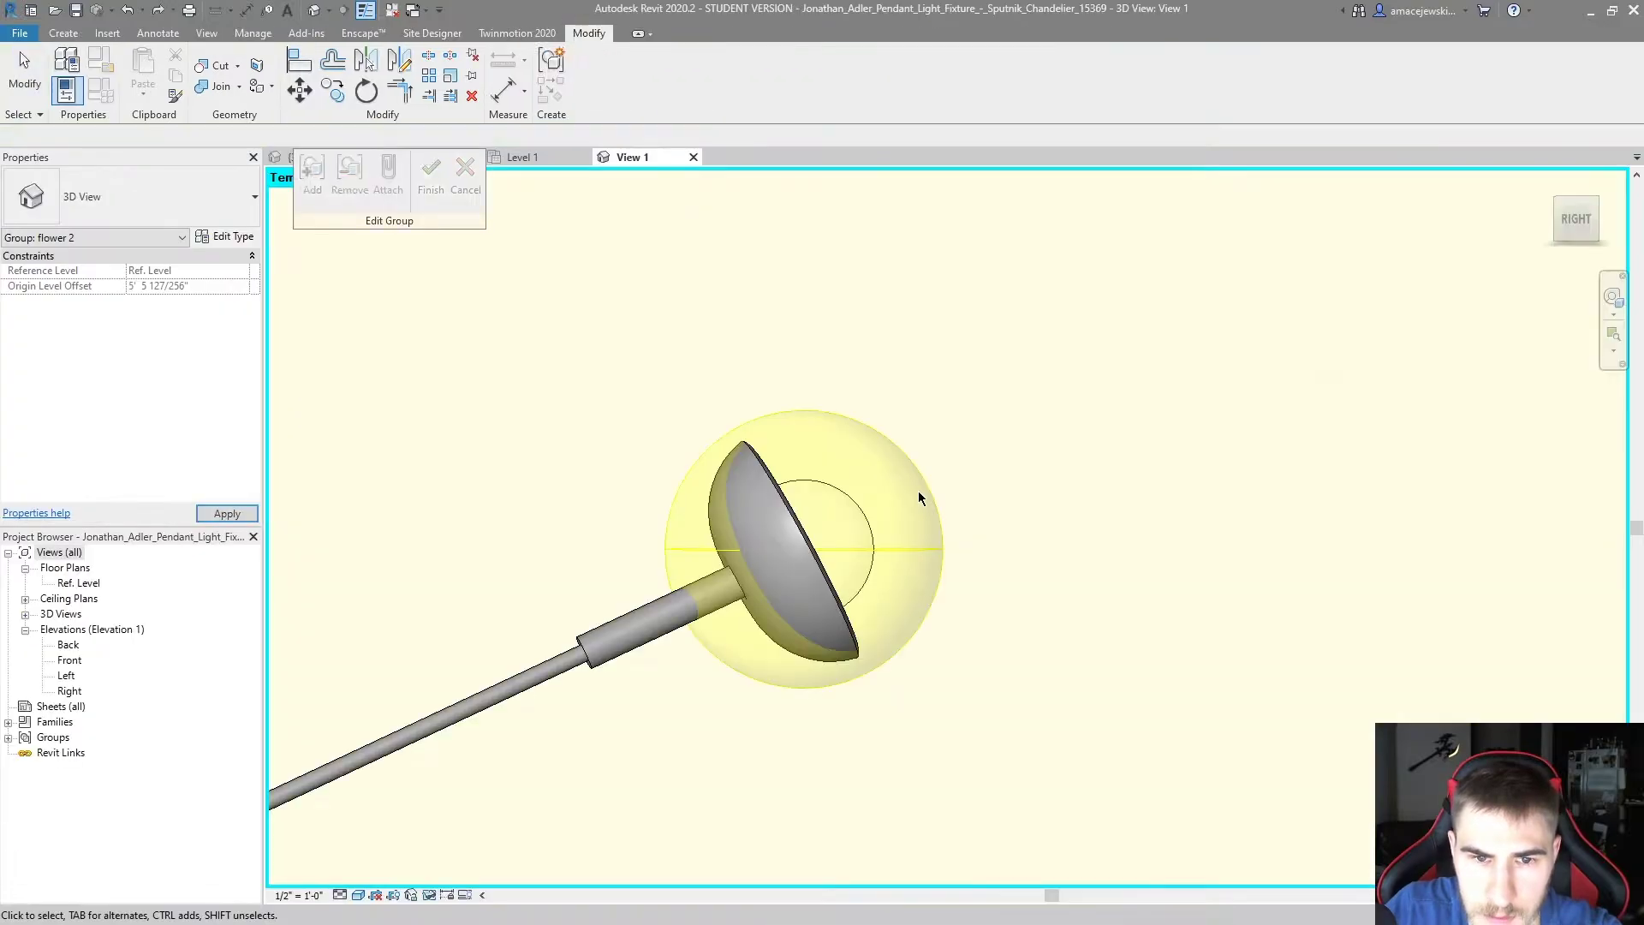
pyautogui.keyDown('shift'); pyautogui.moveTo(918, 491); pyautogui.dragTo(1005, 541, button='middle'); pyautogui.keyUp('shift')
pyautogui.moveTo(1005, 541); pyautogui.dragTo(973, 541)
pyautogui.keyDown('shift'); pyautogui.moveTo(972, 541); pyautogui.dragTo(1062, 599, button='middle'); pyautogui.keyUp('shift')
pyautogui.click(430, 176)
pyautogui.scroll(-6, 1079, 565)
# Restore hidden elements and pick through the lamp groups, settling on a flower group
pyautogui.click(429, 895)
pyautogui.click(479, 876)
pyautogui.scroll(3, 880, 548)
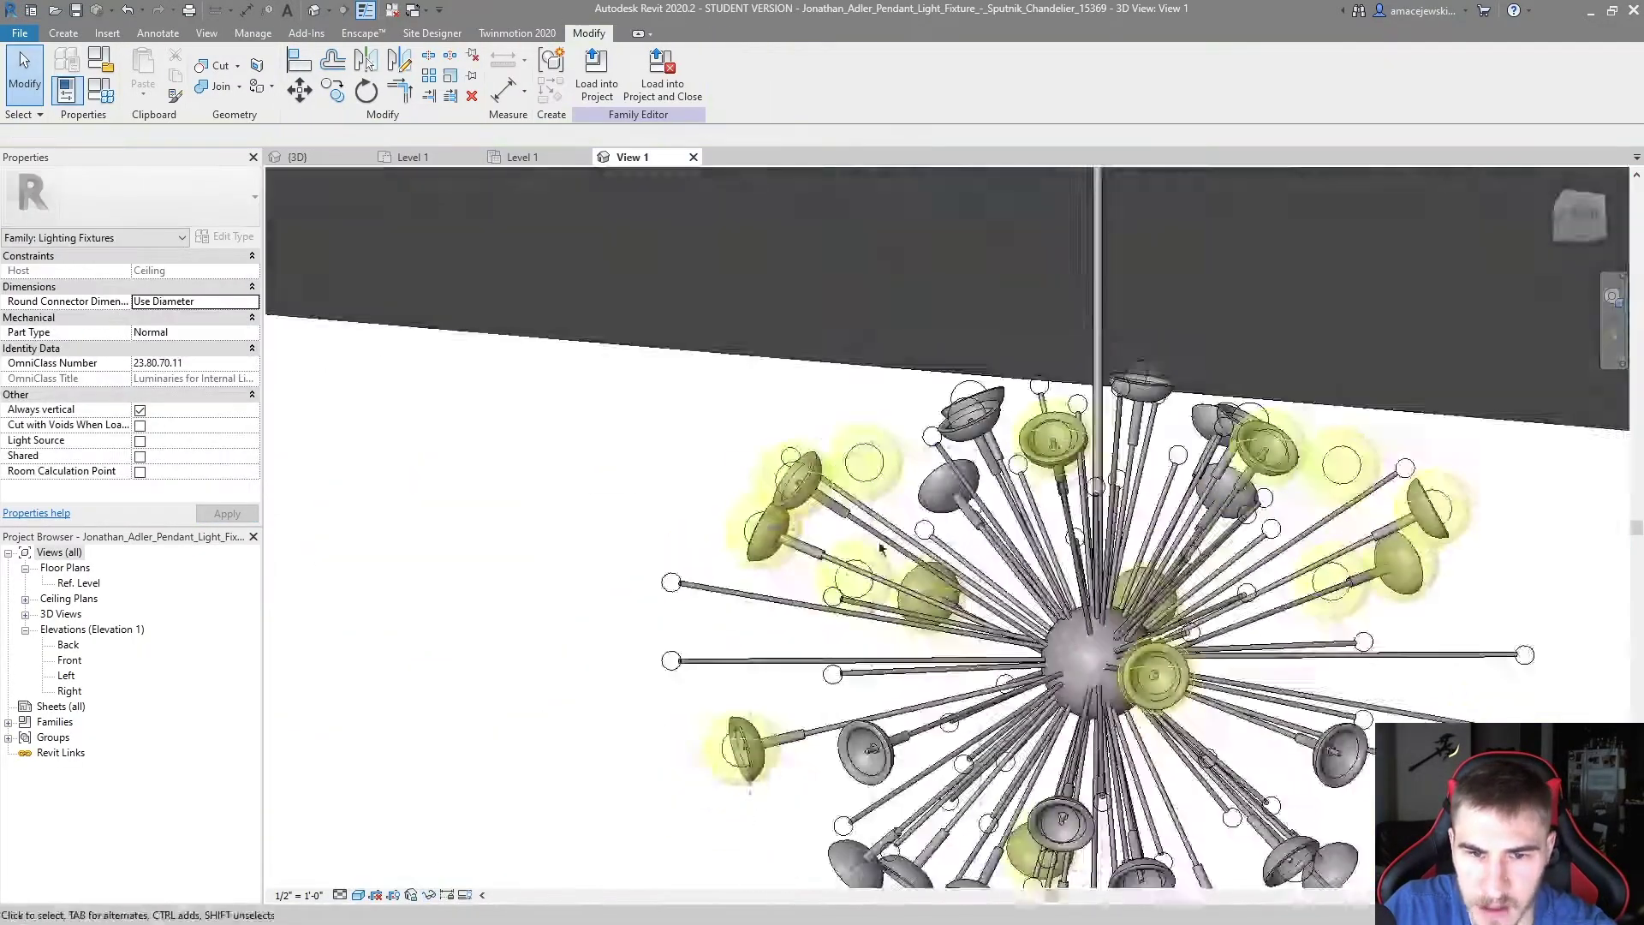
pyautogui.keyDown('shift'); pyautogui.moveTo(880, 548); pyautogui.dragTo(984, 565, button='middle'); pyautogui.keyUp('shift')
pyautogui.click(1050, 717)
pyautogui.keyDown('shift'); pyautogui.moveTo(1107, 675); pyautogui.dragTo(1009, 561, button='middle'); pyautogui.keyUp('shift')
pyautogui.click(1216, 565)
pyautogui.keyDown('shift'); pyautogui.moveTo(1216, 565); pyautogui.dragTo(1071, 505, button='middle'); pyautogui.keyUp('shift')
pyautogui.click(1048, 480)
pyautogui.keyDown('ctrl'); pyautogui.click(1342, 505); pyautogui.keyUp('ctrl')
pyautogui.keyDown('ctrl'); pyautogui.click(770, 388); pyautogui.keyUp('ctrl')
pyautogui.hotkey('ctrl', 'z')
pyautogui.keyDown('ctrl'); pyautogui.click(1512, 459); pyautogui.keyUp('ctrl')
pyautogui.click(771, 696)
# In the flower 4 group, isolate the bulb and move it left into the lamp shade
pyautogui.click(591, 77)
pyautogui.keyDown('shift'); pyautogui.moveTo(771, 548); pyautogui.dragTo(984, 582, button='middle'); pyautogui.keyUp('shift')
pyautogui.click(980, 676)
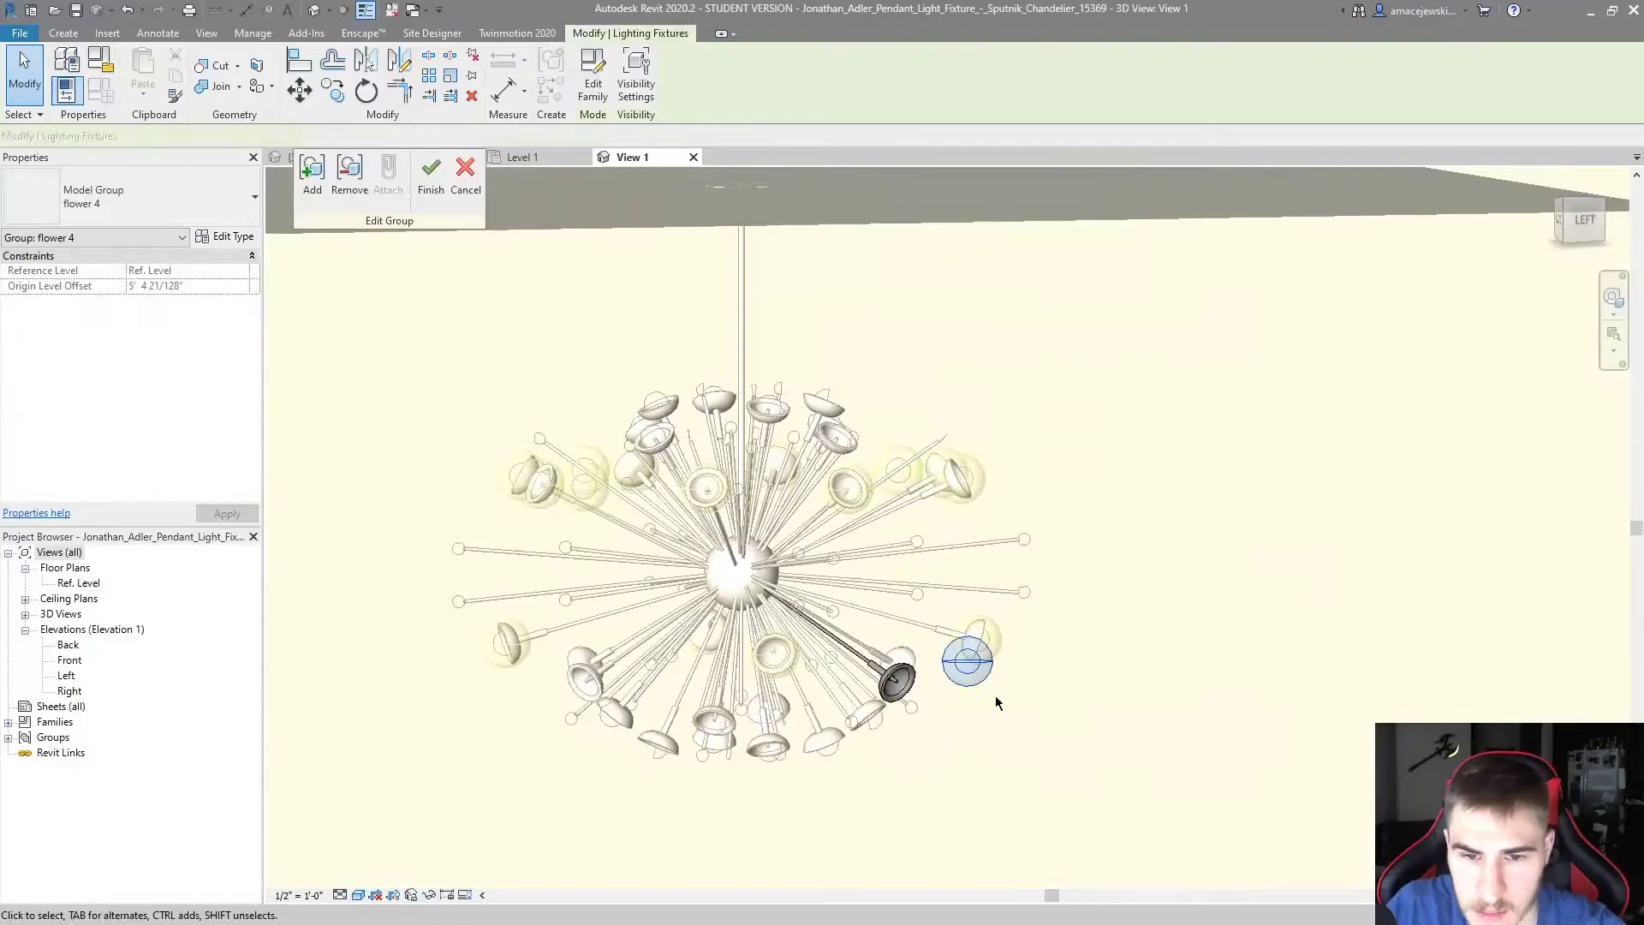
pyautogui.press('h')
pyautogui.press('i')
pyautogui.press('m')
pyautogui.press('v')
pyautogui.click(815, 642)
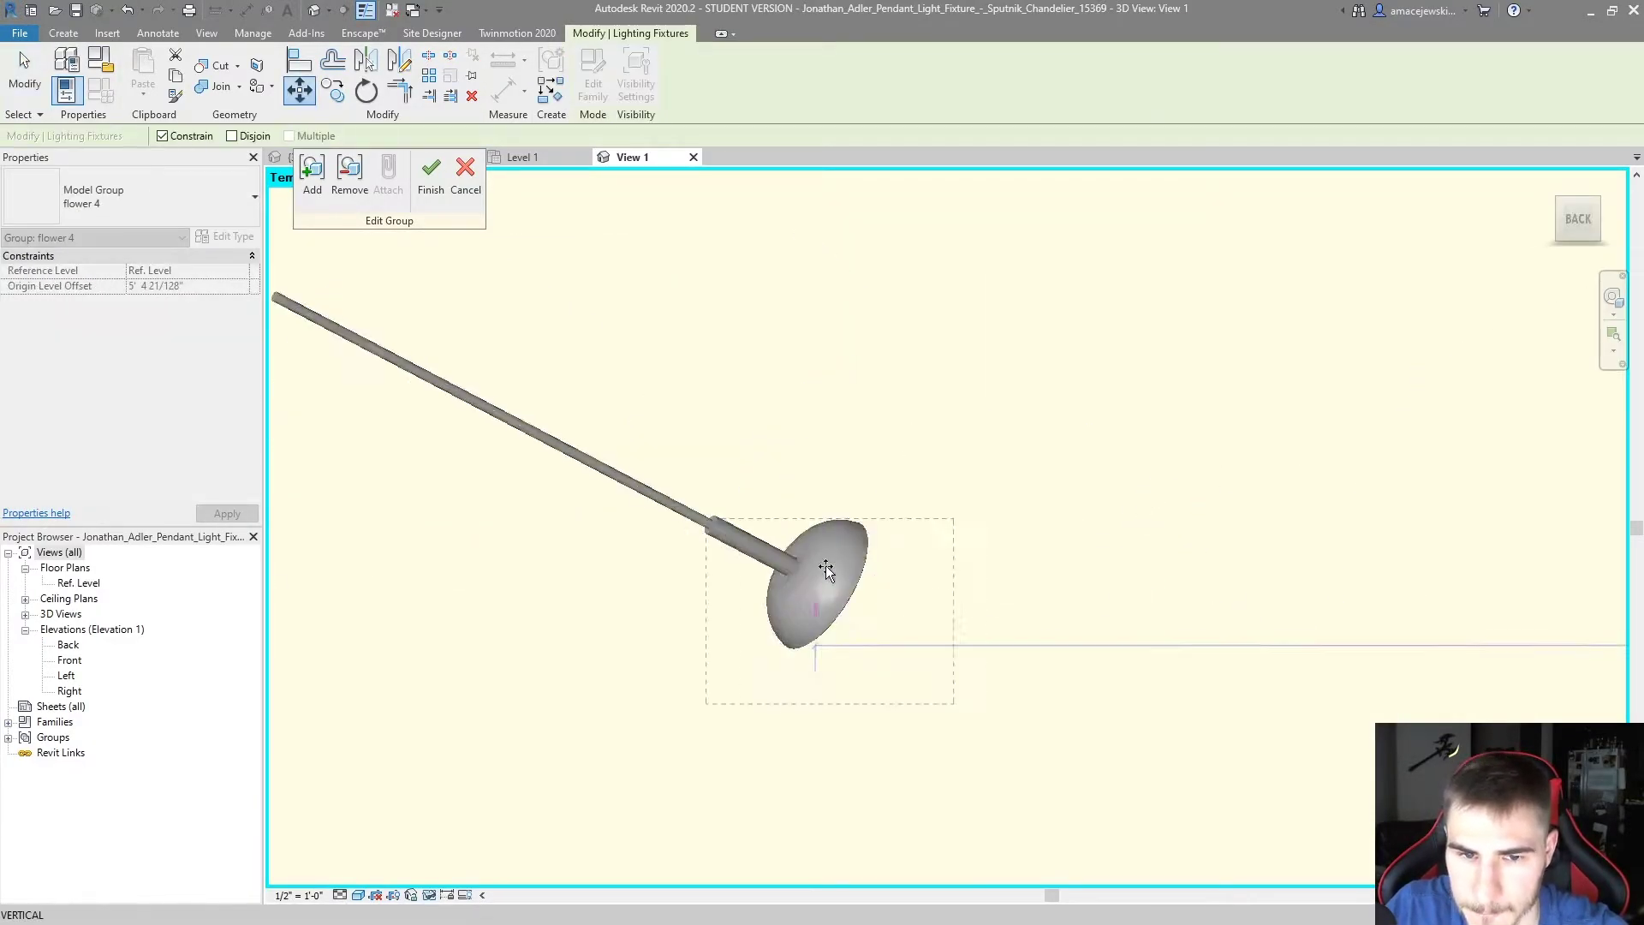
pyautogui.click(825, 568)
pyautogui.moveTo(983, 540); pyautogui.dragTo(856, 501)
pyautogui.keyDown('shift'); pyautogui.moveTo(856, 501); pyautogui.dragTo(899, 598, button='middle'); pyautogui.keyUp('shift')
pyautogui.click(1218, 708)
pyautogui.click(430, 175)
# Edit the next flower group, isolate its lamp fixture, and start moving its bulb
pyautogui.scroll(-5, 907, 565)
pyautogui.keyDown('shift'); pyautogui.moveTo(1028, 599); pyautogui.dragTo(1200, 664, button='middle'); pyautogui.keyUp('shift')
pyautogui.click(773, 353)
pyautogui.keyDown('shift'); pyautogui.moveTo(1113, 548); pyautogui.dragTo(1339, 526, button='middle'); pyautogui.keyUp('shift')
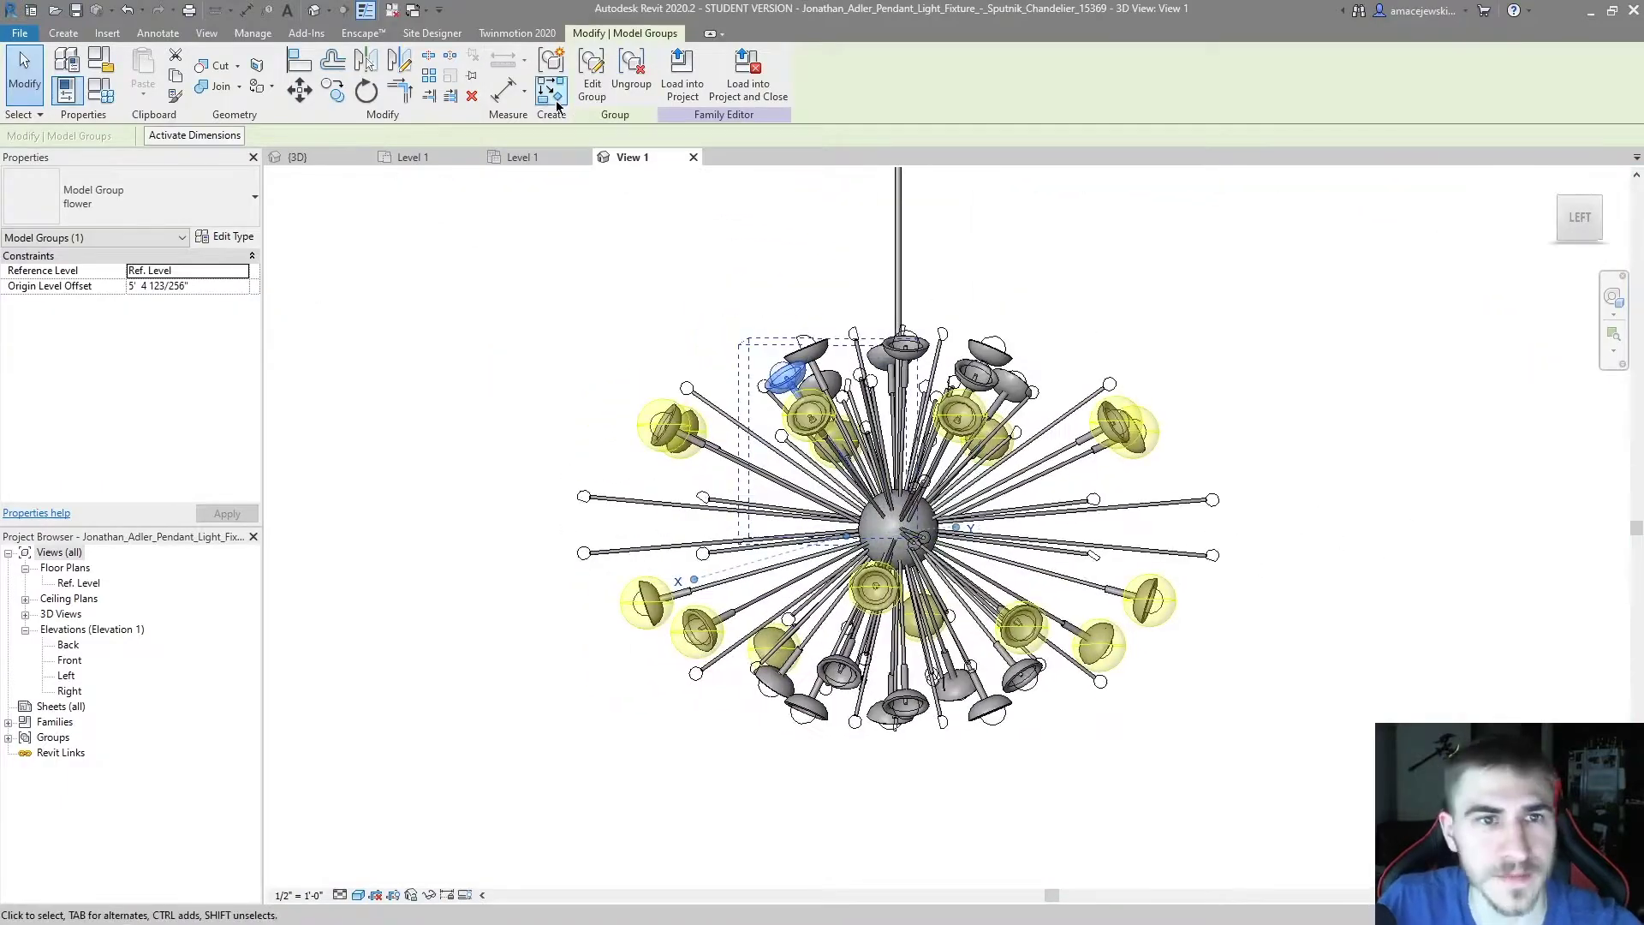
pyautogui.click(592, 73)
pyautogui.press('h')
pyautogui.press('i')
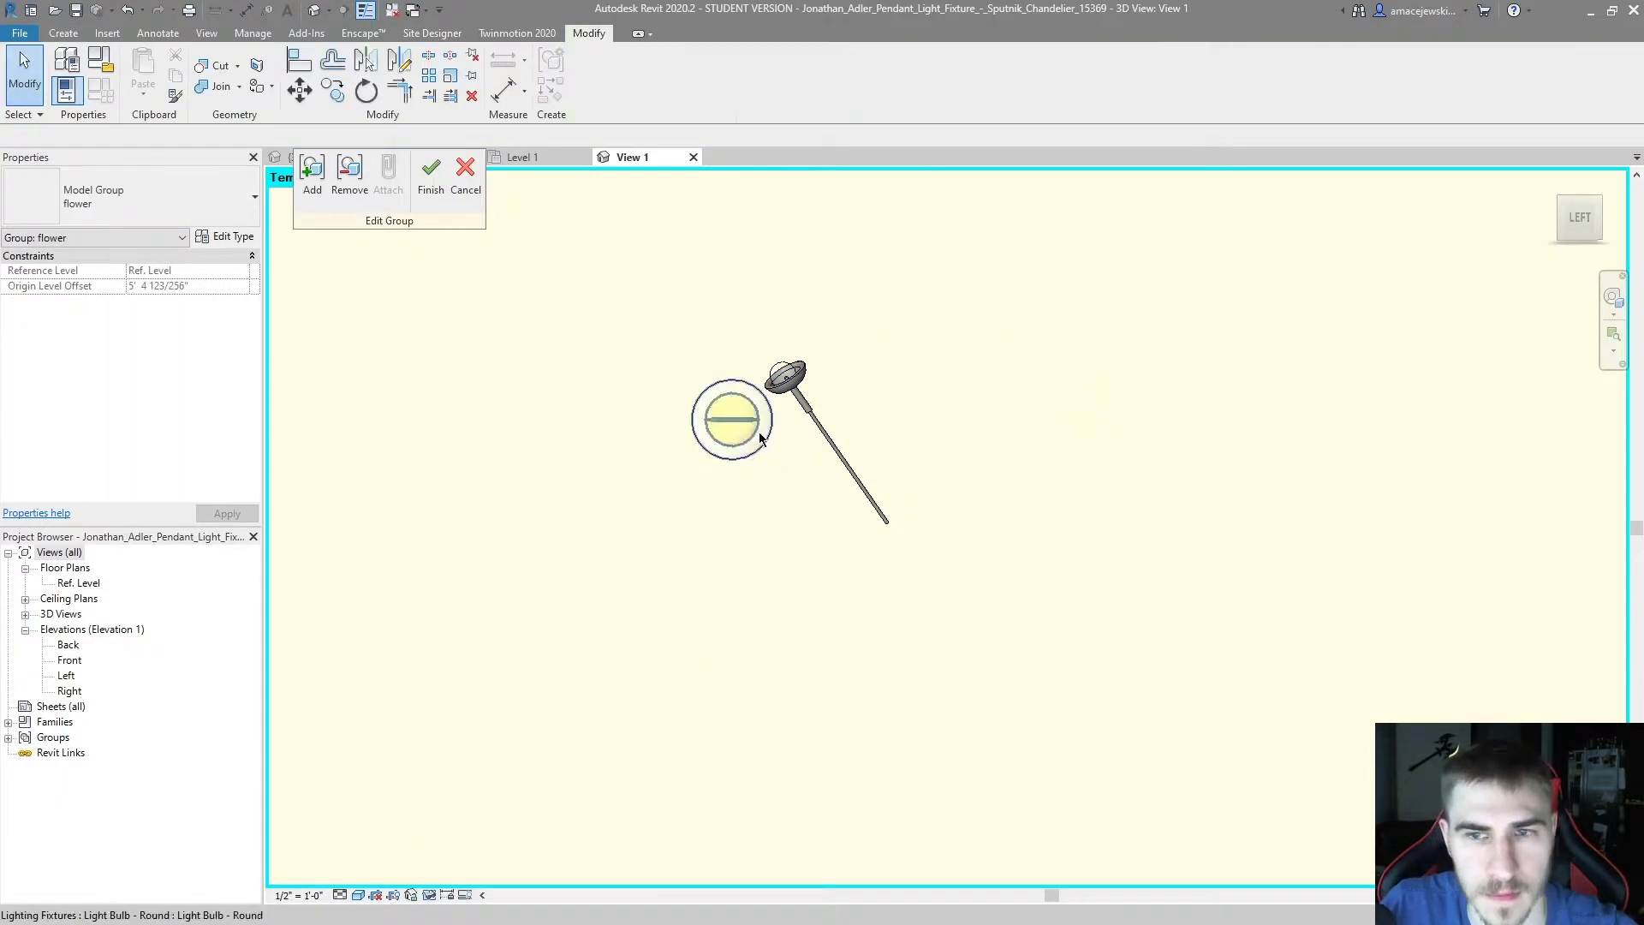
pyautogui.click(759, 440)
pyautogui.press('m')
pyautogui.press('v')
pyautogui.click(759, 440)
pyautogui.click(1017, 437)
pyautogui.keyDown('shift'); pyautogui.moveTo(1017, 437); pyautogui.dragTo(1153, 494, button='middle'); pyautogui.keyUp('shift')
pyautogui.press('m')
pyautogui.press('v')
# Set the bulb radius to 2" and position it down inside the shade, checking side views
pyautogui.scroll(10, 330, 524)
pyautogui.keyDown('shift'); pyautogui.moveTo(1027, 547); pyautogui.dragTo(1210, 598, button='middle'); pyautogui.keyUp('shift')
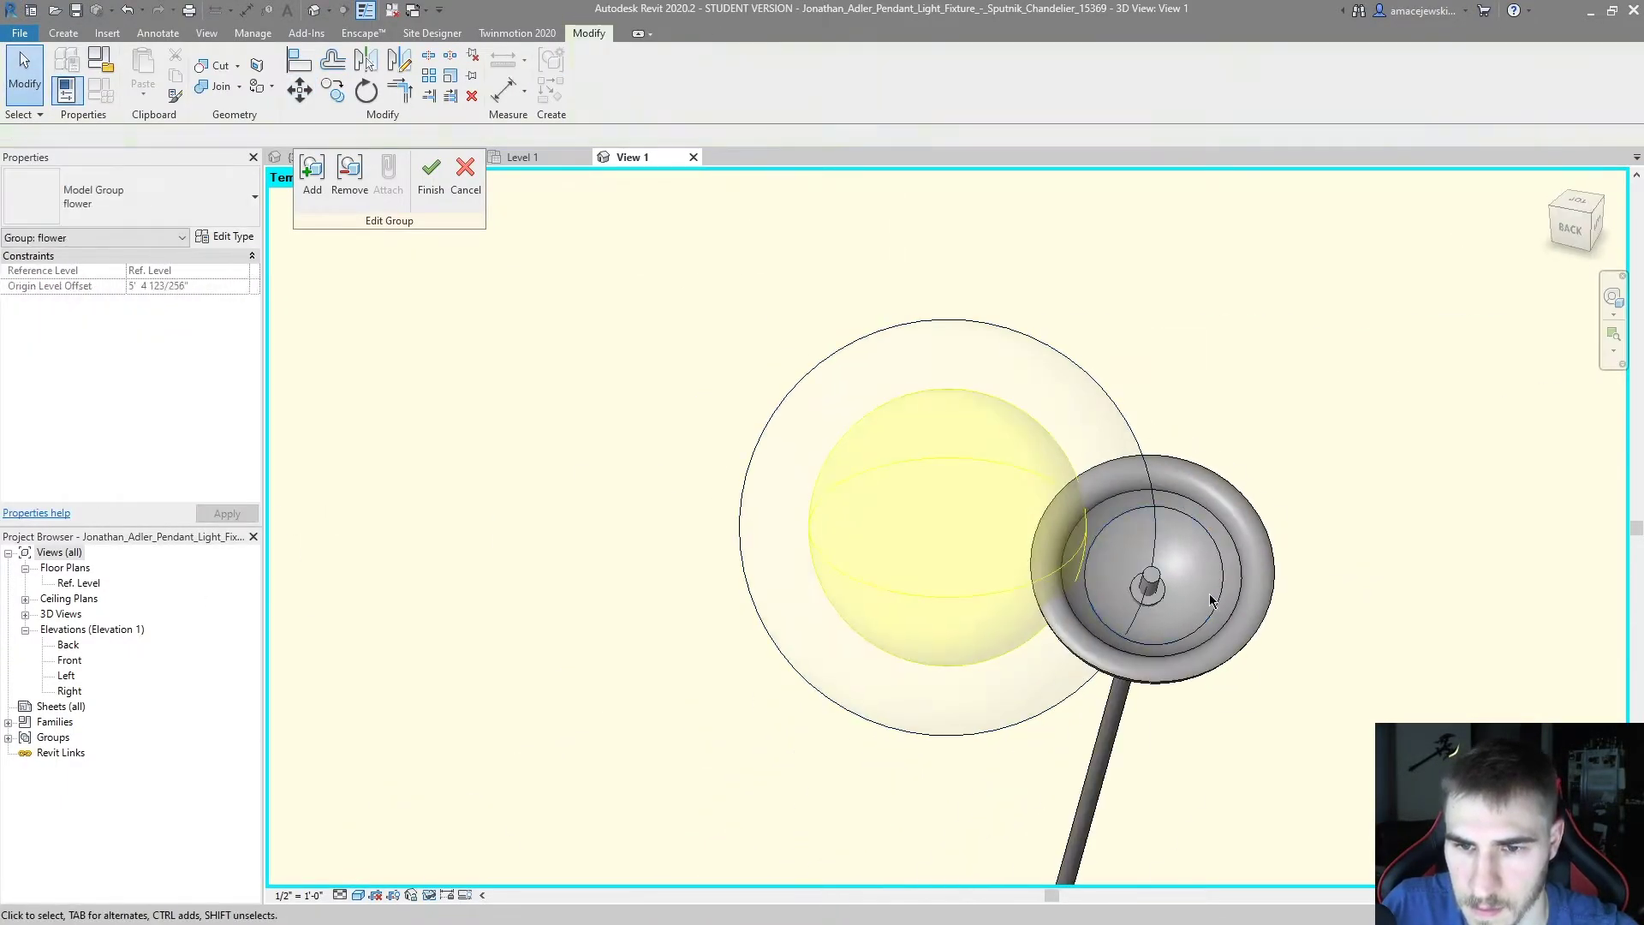
pyautogui.click(947, 525)
pyautogui.moveTo(947, 525); pyautogui.dragTo(1145, 550)
pyautogui.click(169, 411)
pyautogui.write('2"')
pyautogui.press('Return')
pyautogui.keyDown('shift'); pyautogui.moveTo(1199, 556); pyautogui.dragTo(1276, 597, button='middle'); pyautogui.keyUp('shift')
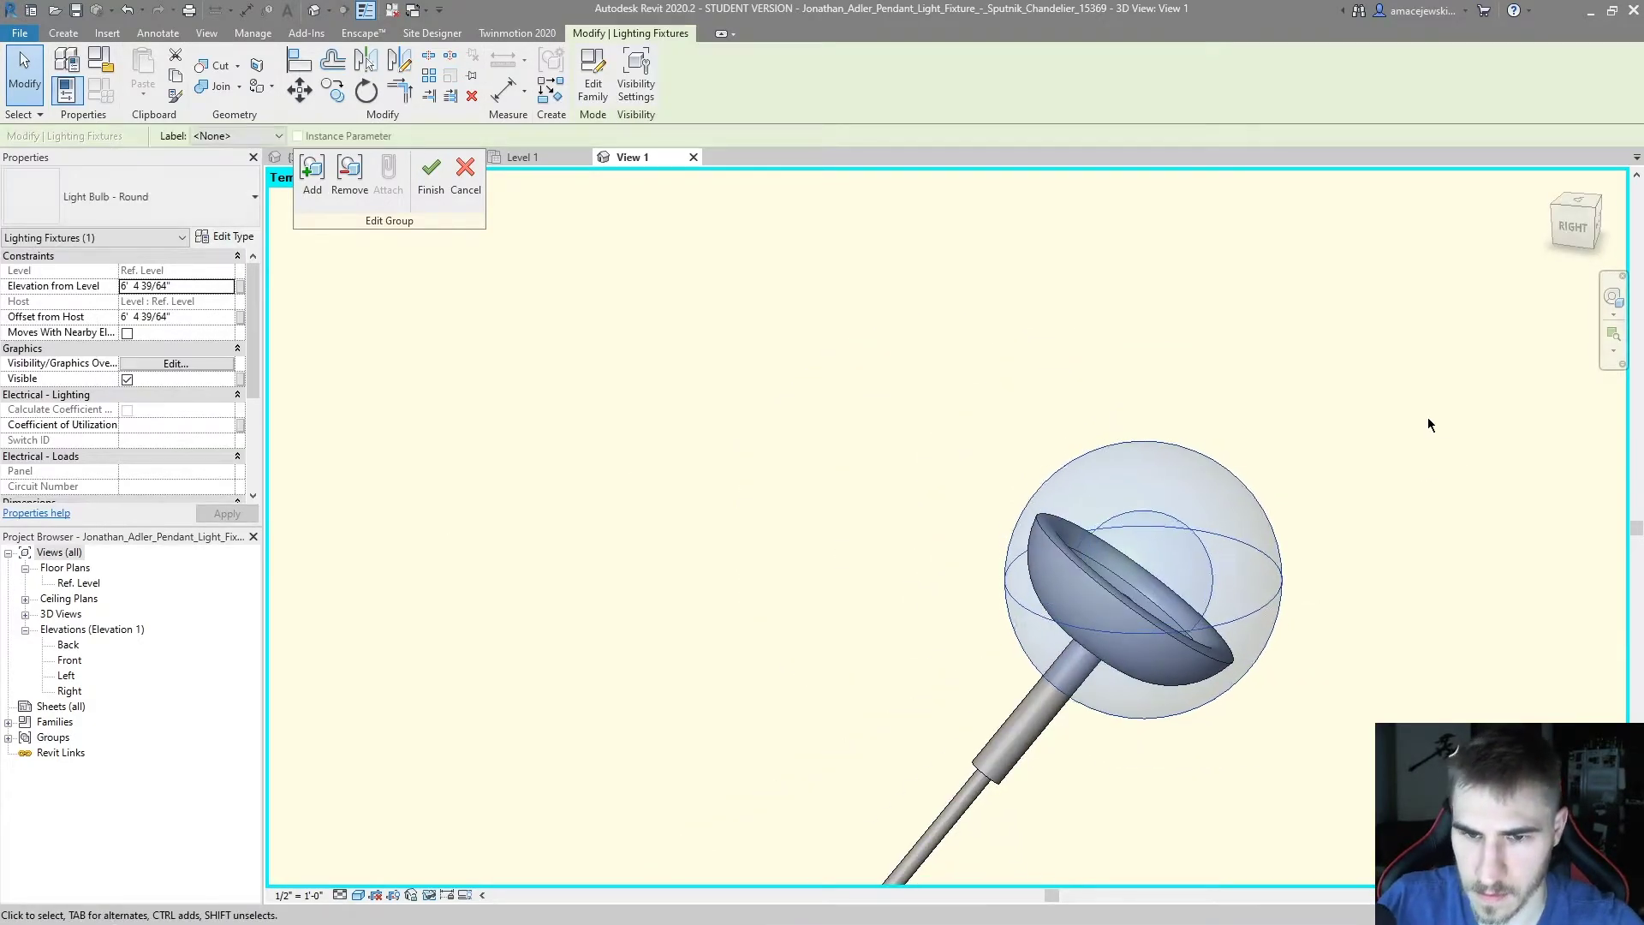
pyautogui.click(1567, 232)
pyautogui.scroll(2, 1064, 510)
pyautogui.moveTo(946, 524); pyautogui.dragTo(921, 551)
pyautogui.click(1549, 183)
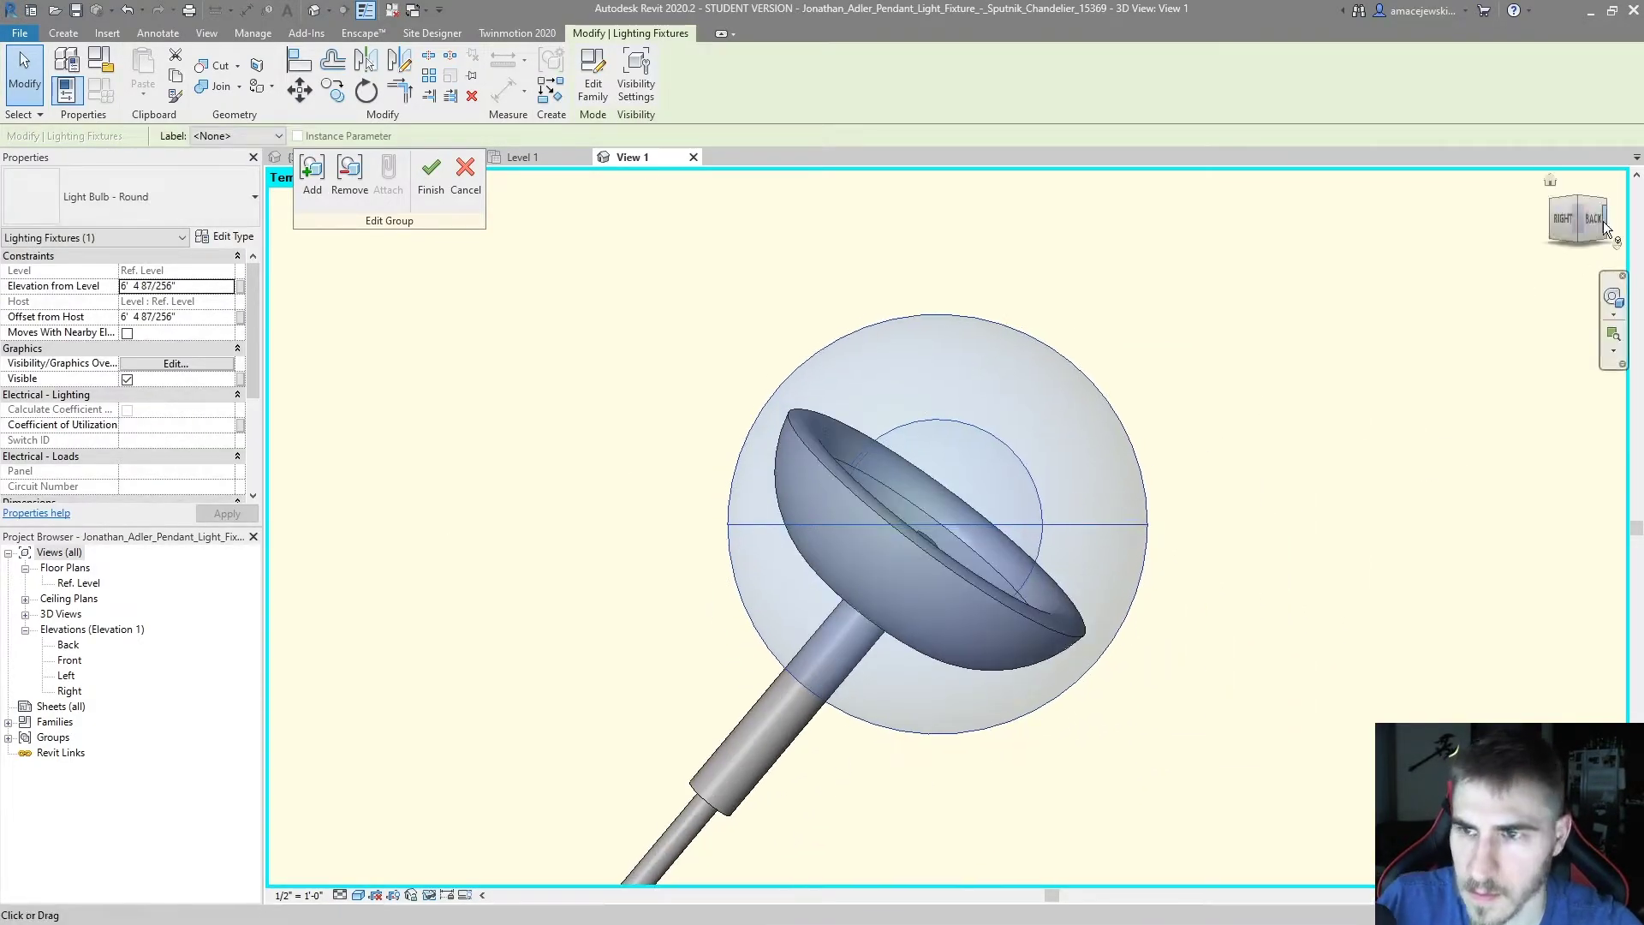
pyautogui.keyDown('shift'); pyautogui.moveTo(1113, 411); pyautogui.dragTo(1113, 548, button='middle'); pyautogui.keyUp('shift')
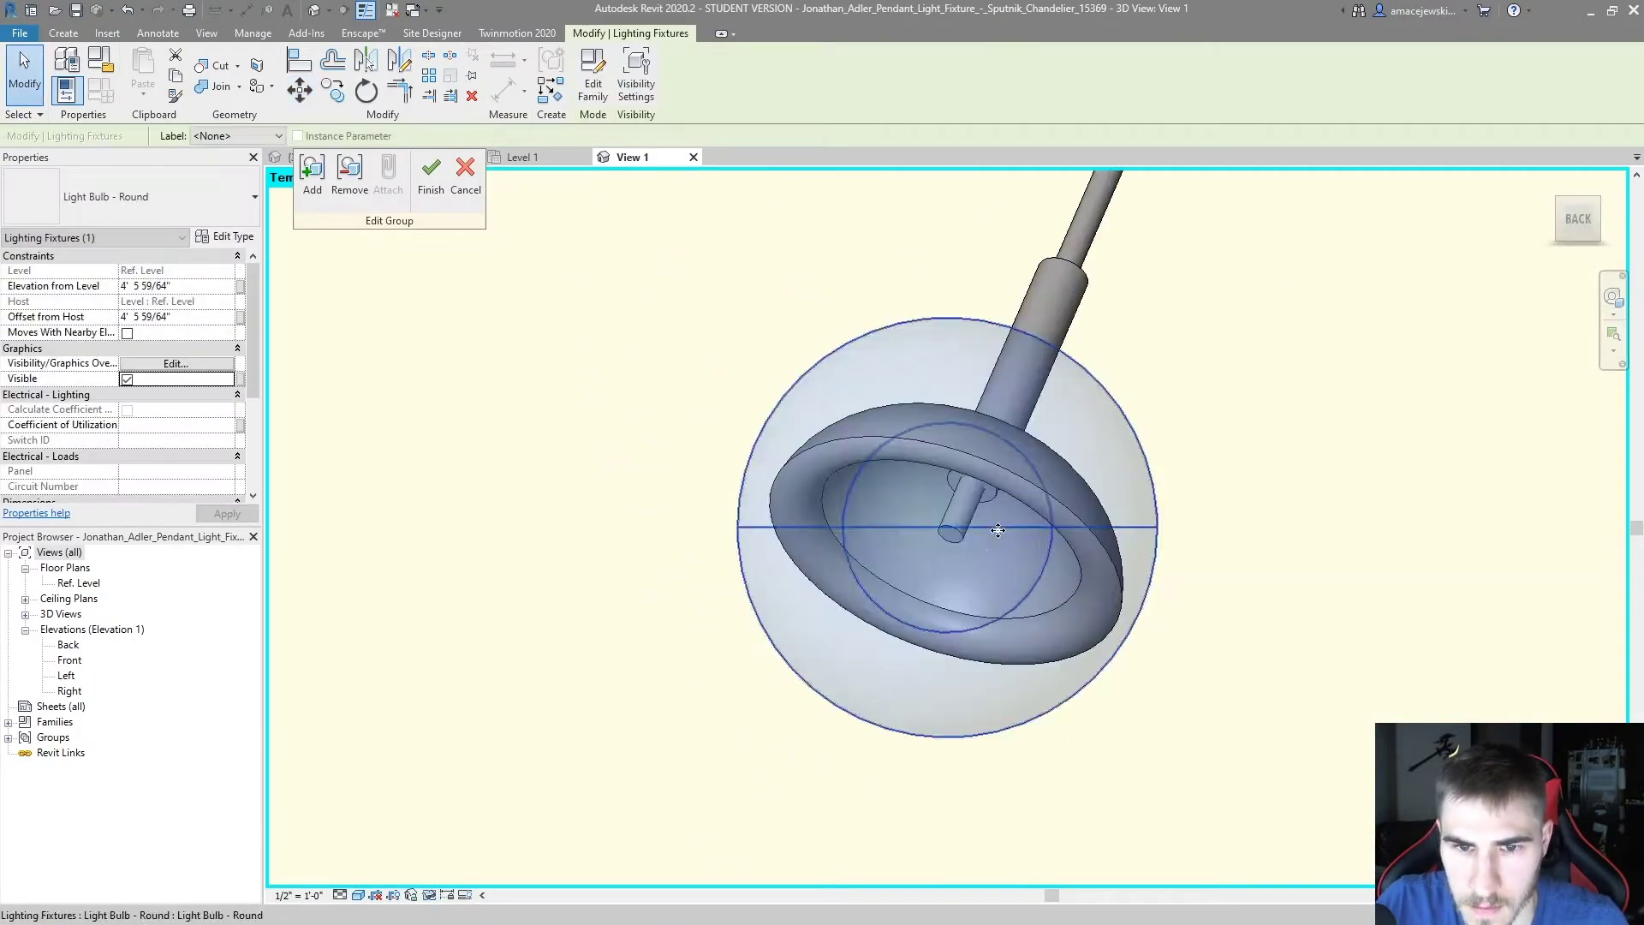
# Isolate the lamp fixture, edit its group to select the bulb, then restore the full chandelier
pyautogui.click(1609, 221)
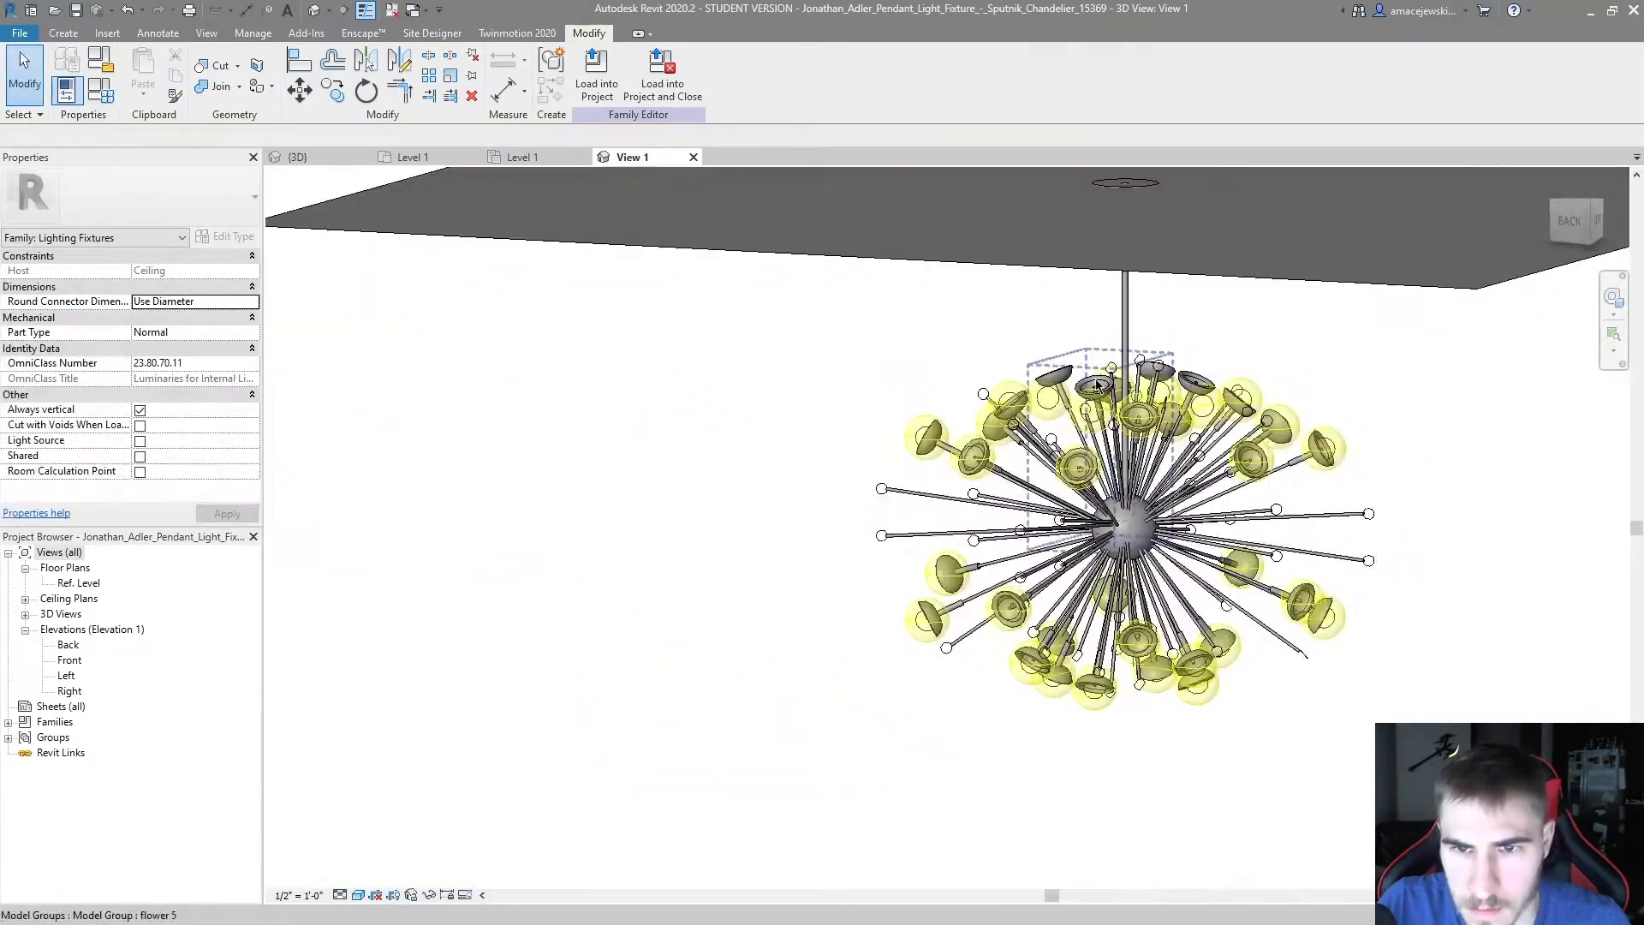
pyautogui.click(429, 894)
pyautogui.click(448, 881)
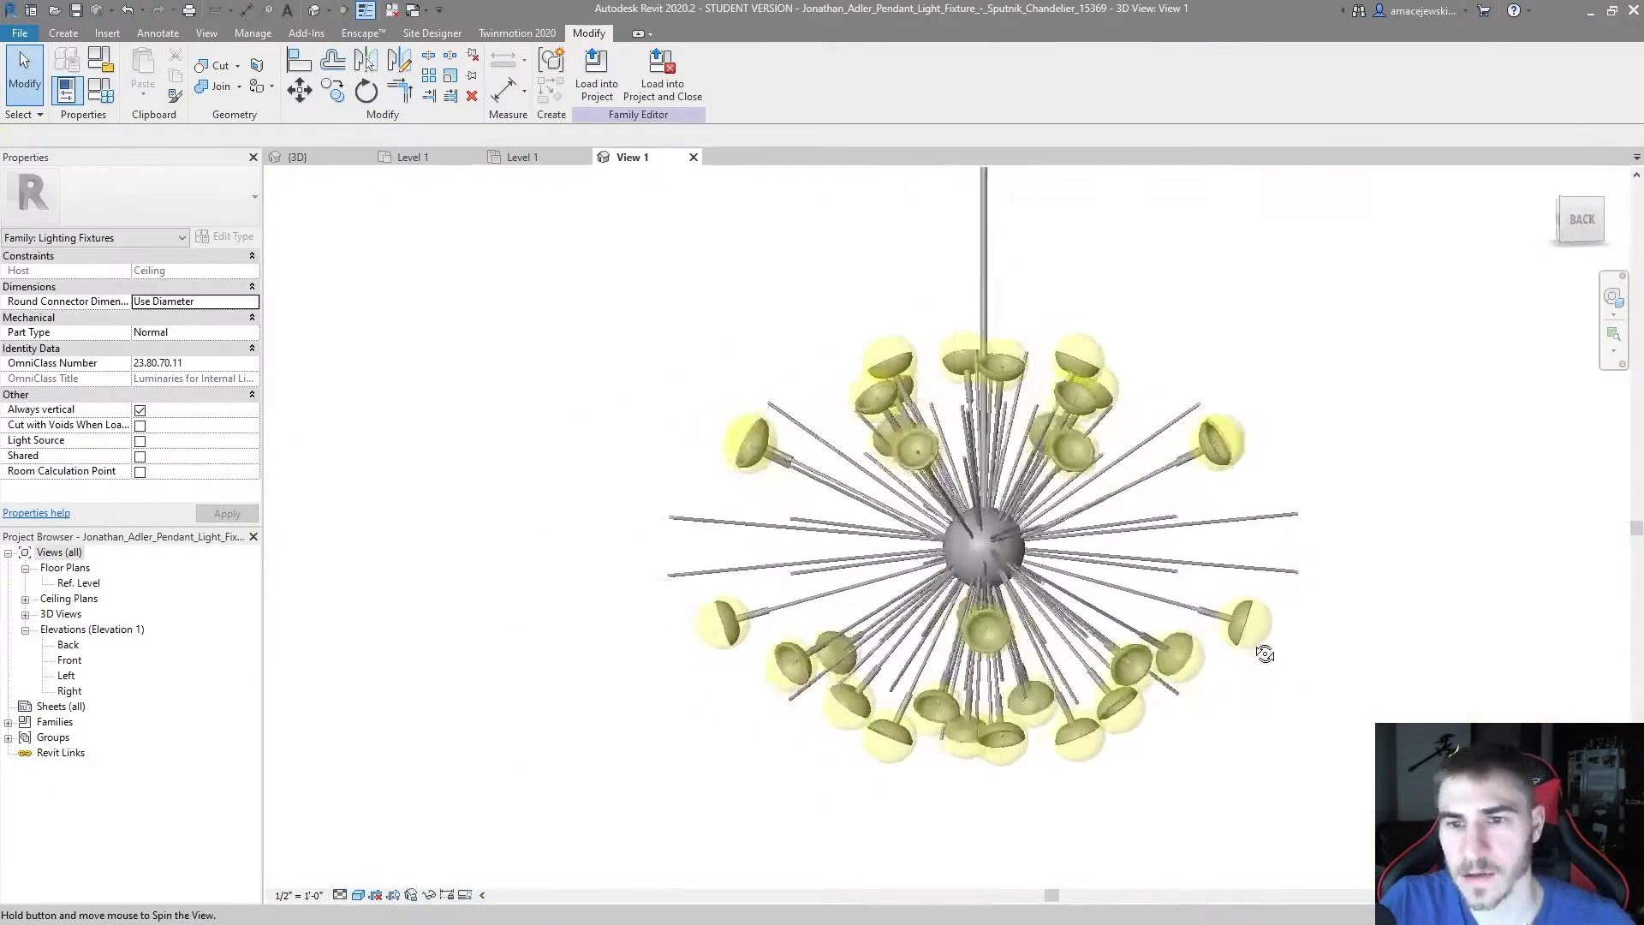
pyautogui.click(602, 93)
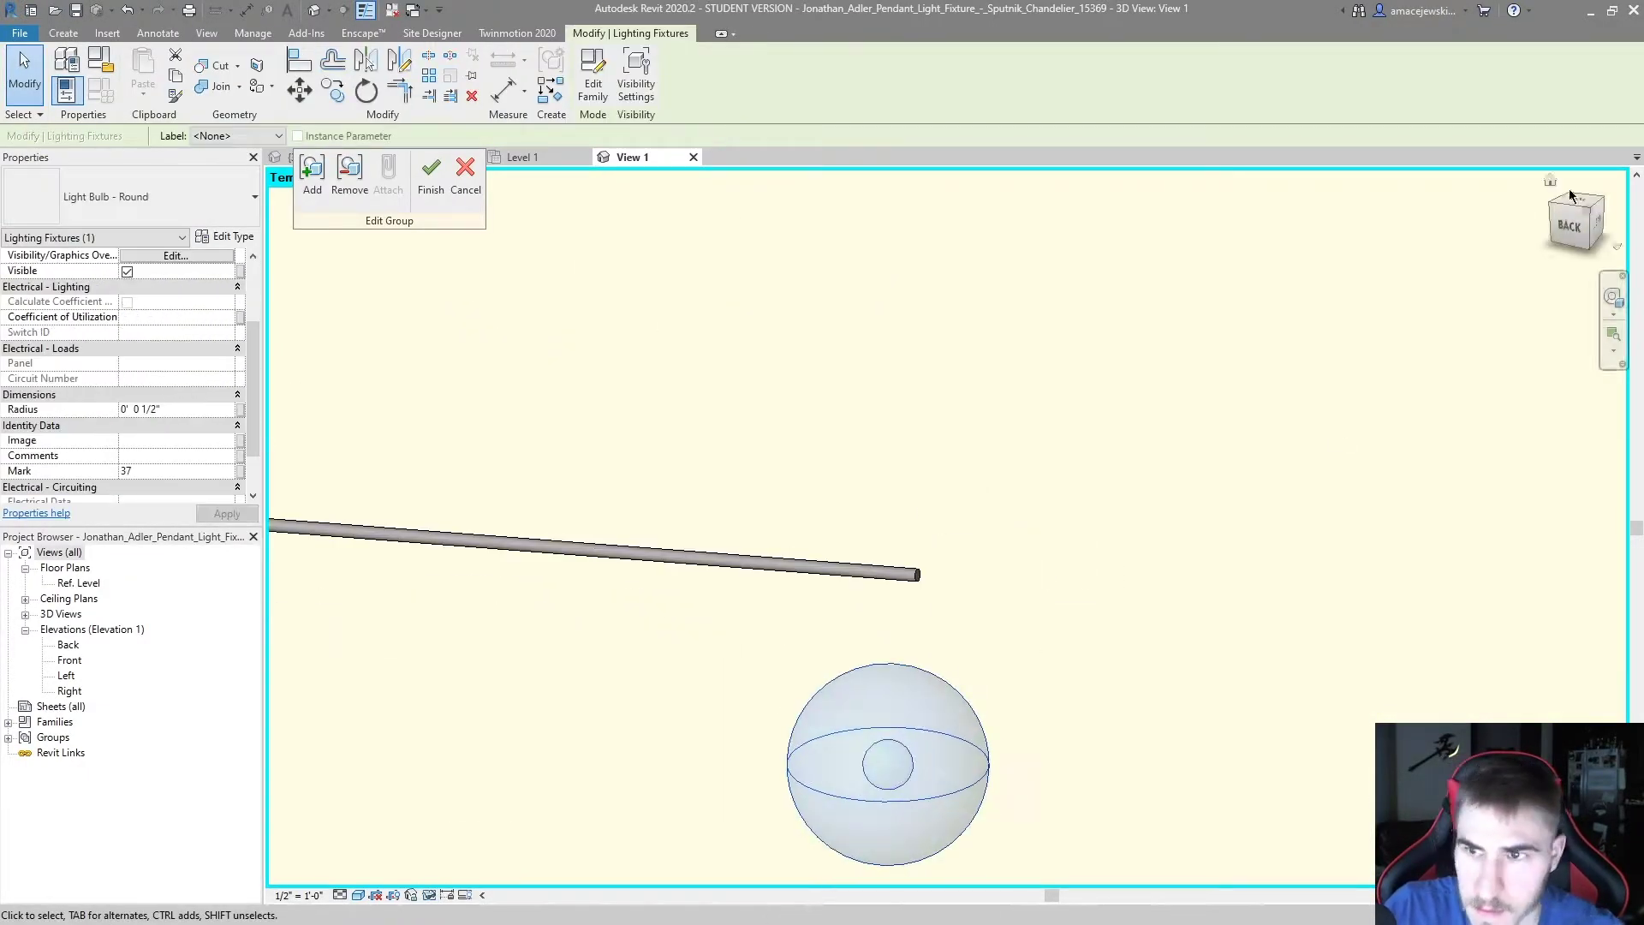
pyautogui.click(1570, 197)
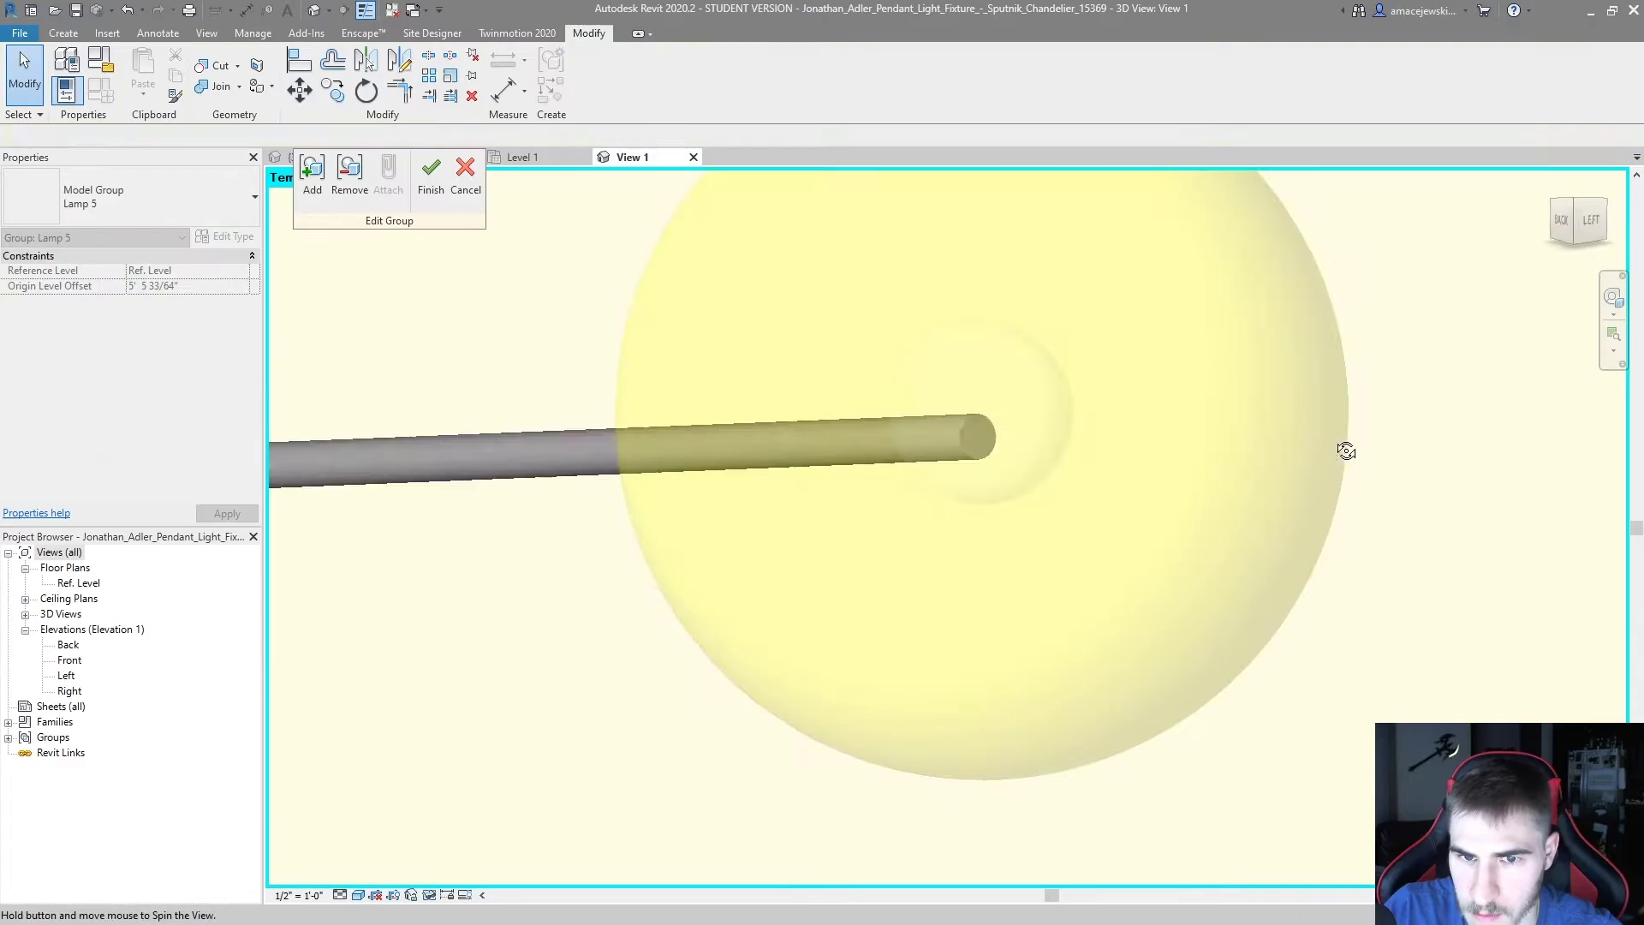
pyautogui.click(1395, 403)
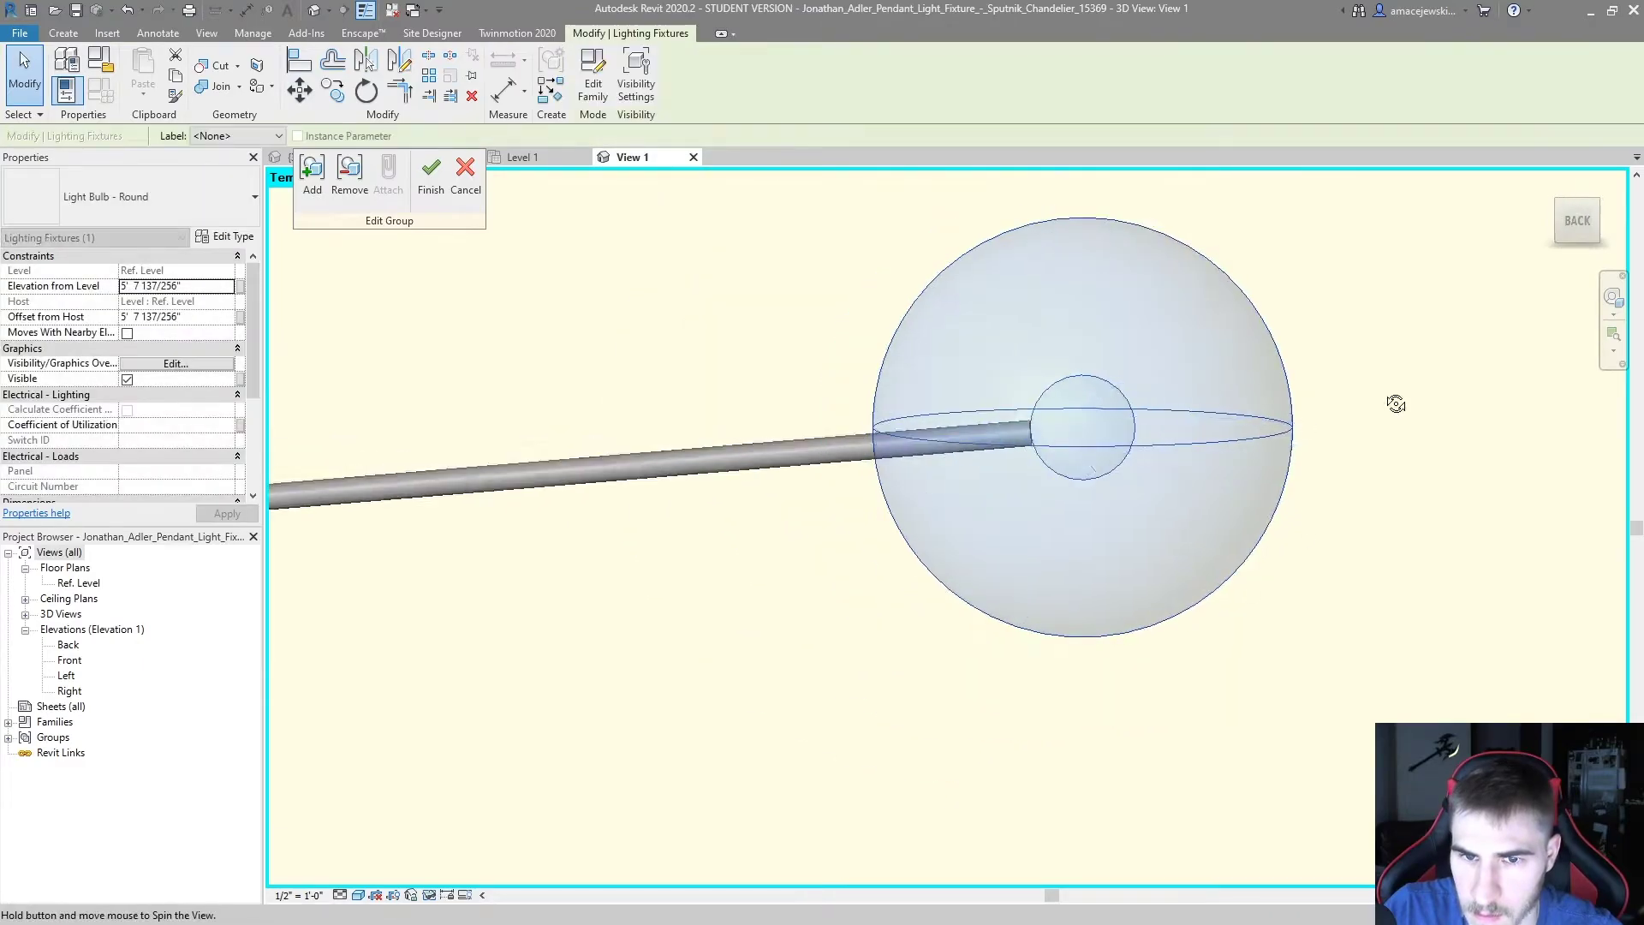
pyautogui.keyDown('shift'); pyautogui.moveTo(1395, 403); pyautogui.dragTo(1257, 514, button='middle'); pyautogui.keyUp('shift')
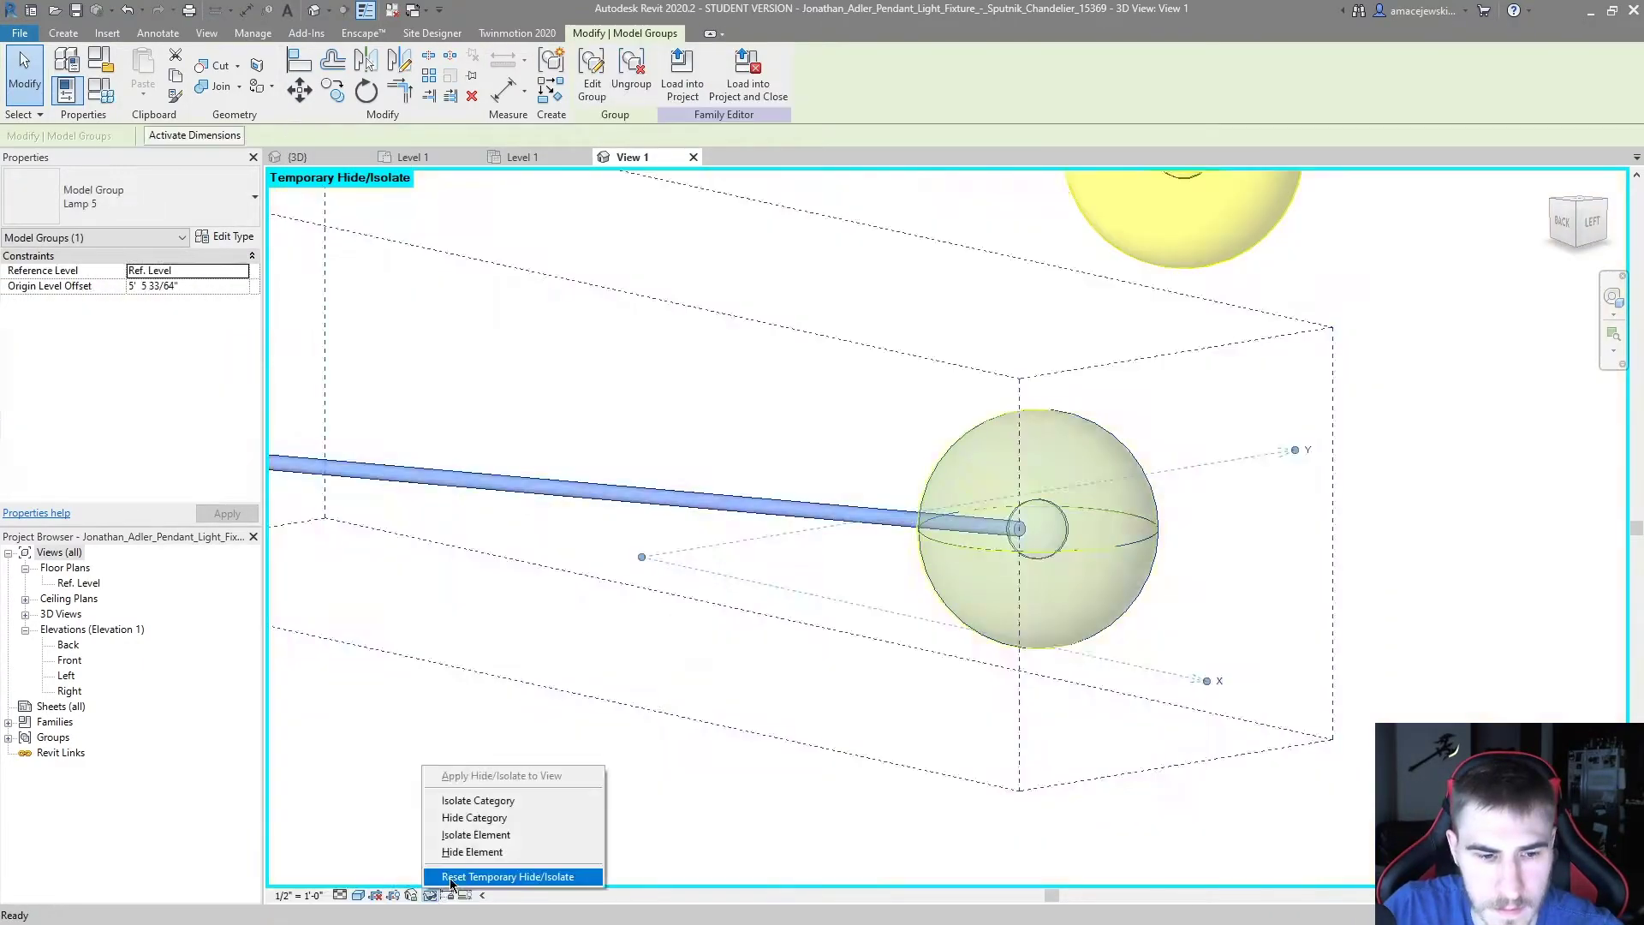
pyautogui.click(550, 873)
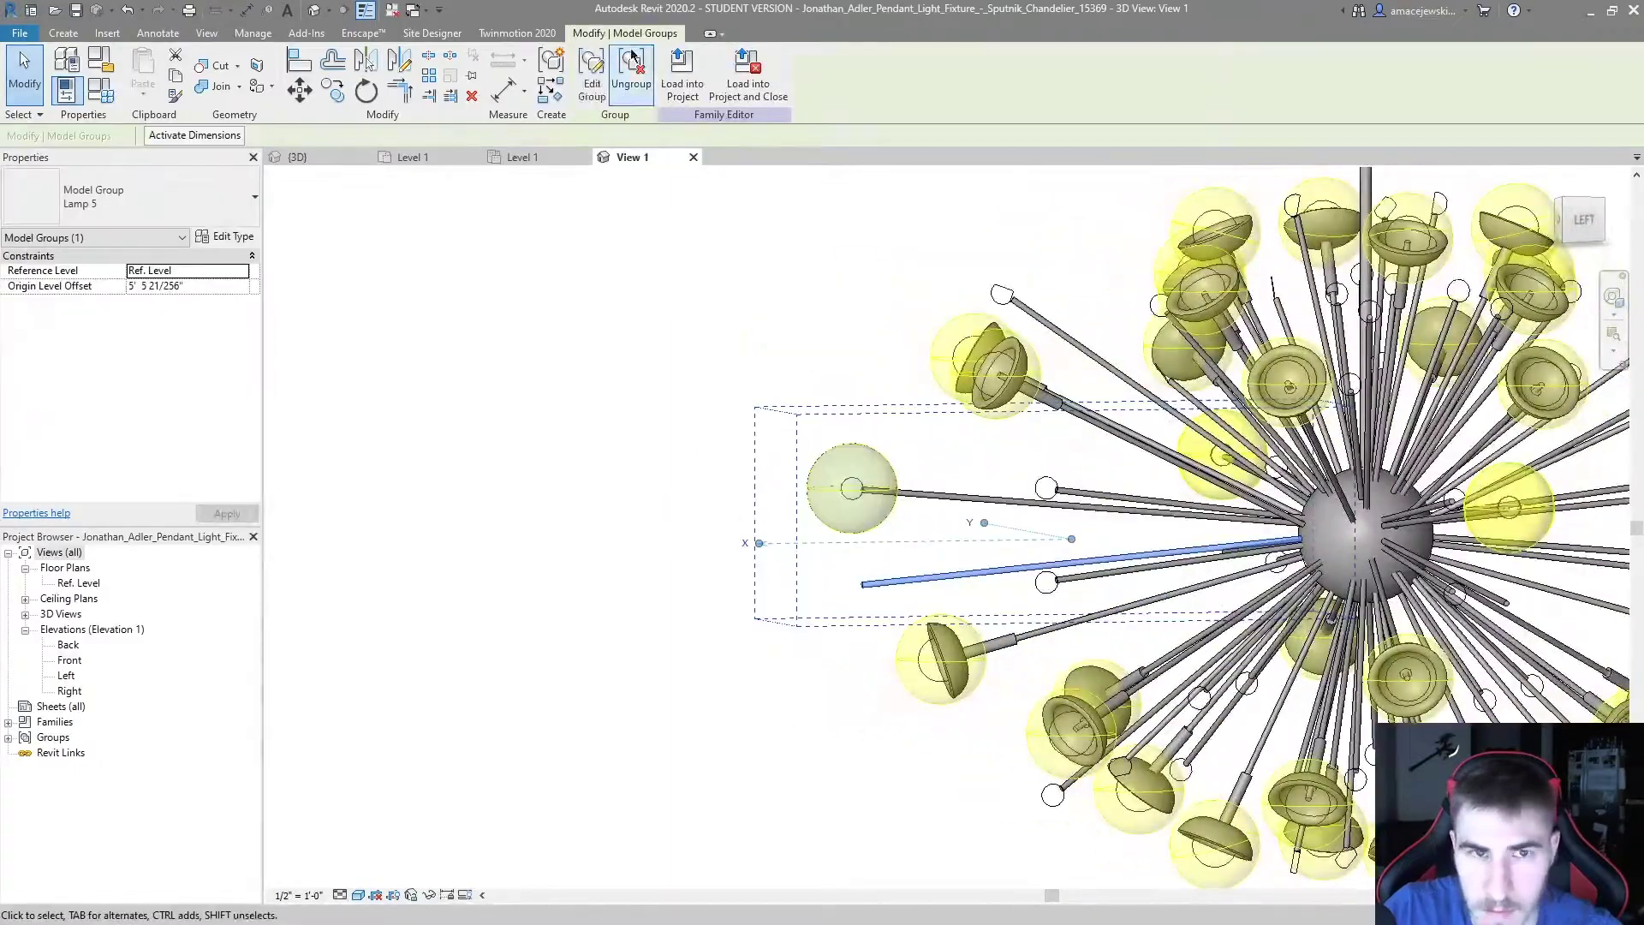
# Edit a lamp group, isolate its bulb, check it from the left view, and finish
pyautogui.click(592, 77)
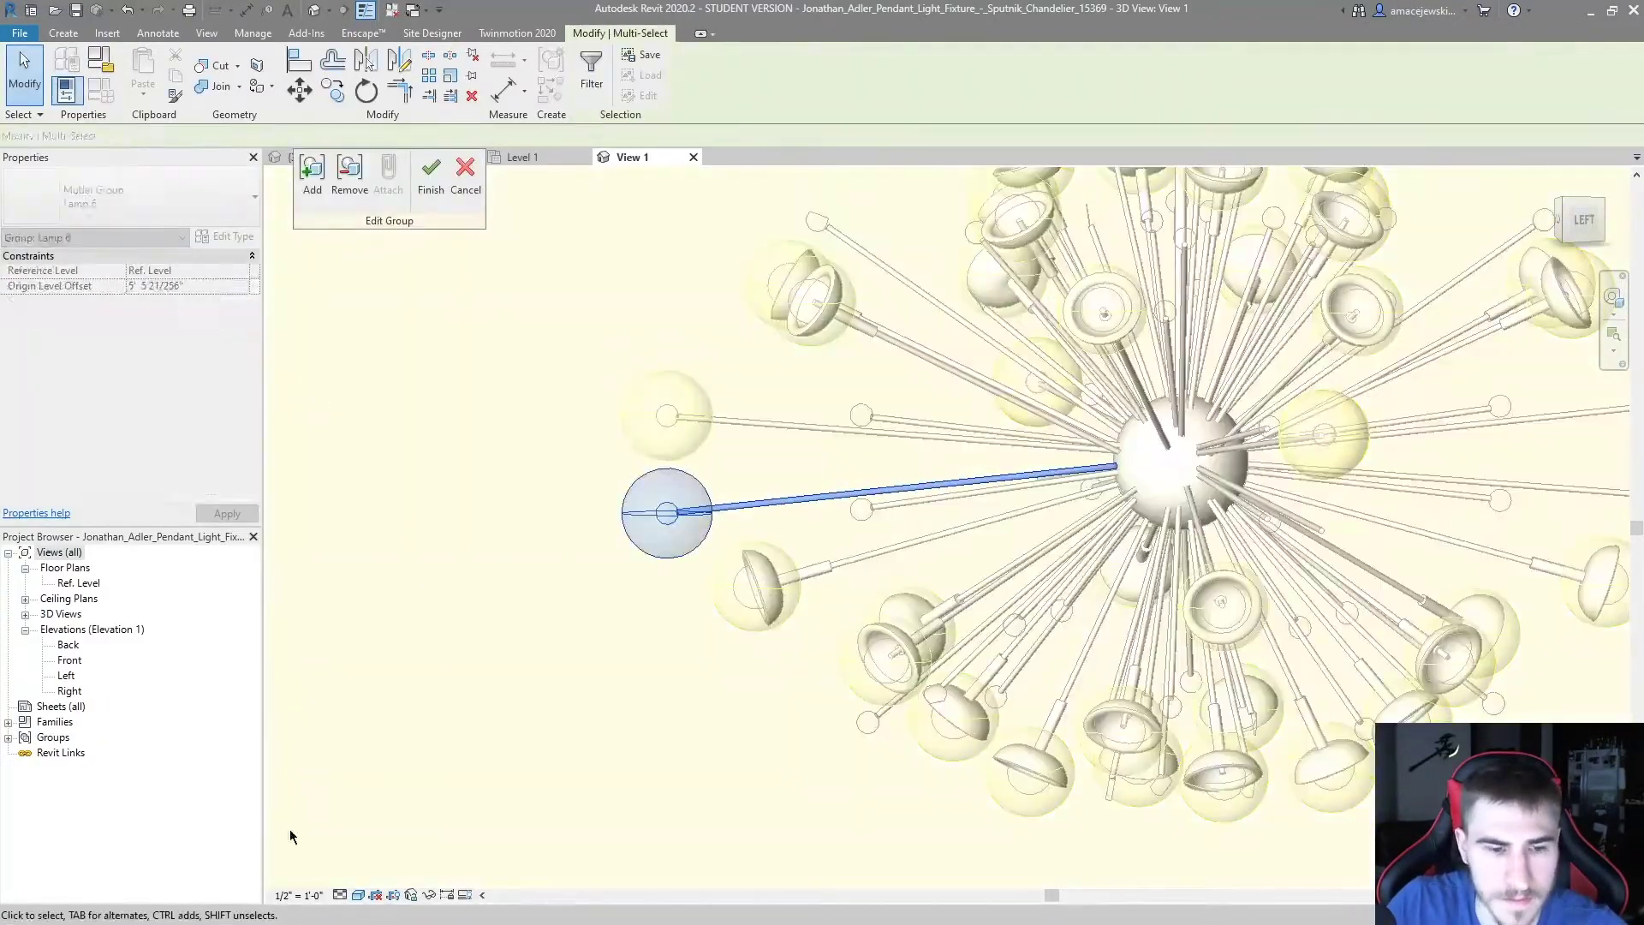
pyautogui.press('h')
pyautogui.press('i')
pyautogui.scroll(5, 1200, 543)
pyautogui.keyDown('shift'); pyautogui.moveTo(1199, 543); pyautogui.dragTo(604, 471, button='middle'); pyautogui.keyUp('shift')
pyautogui.click(1594, 220)
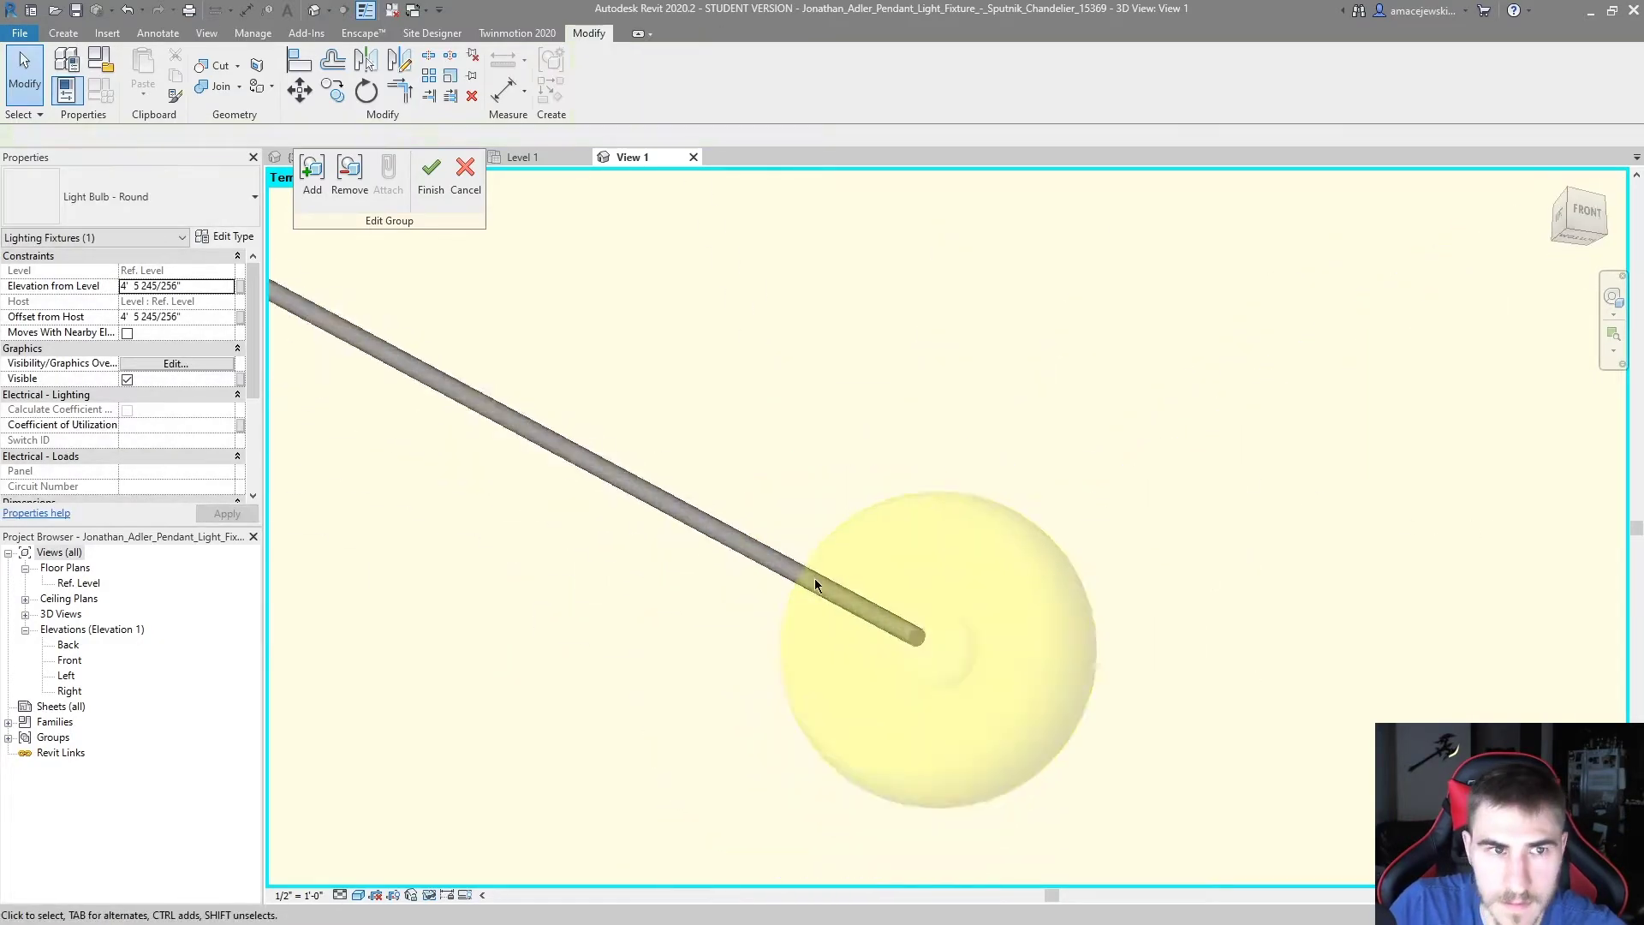
pyautogui.click(429, 894)
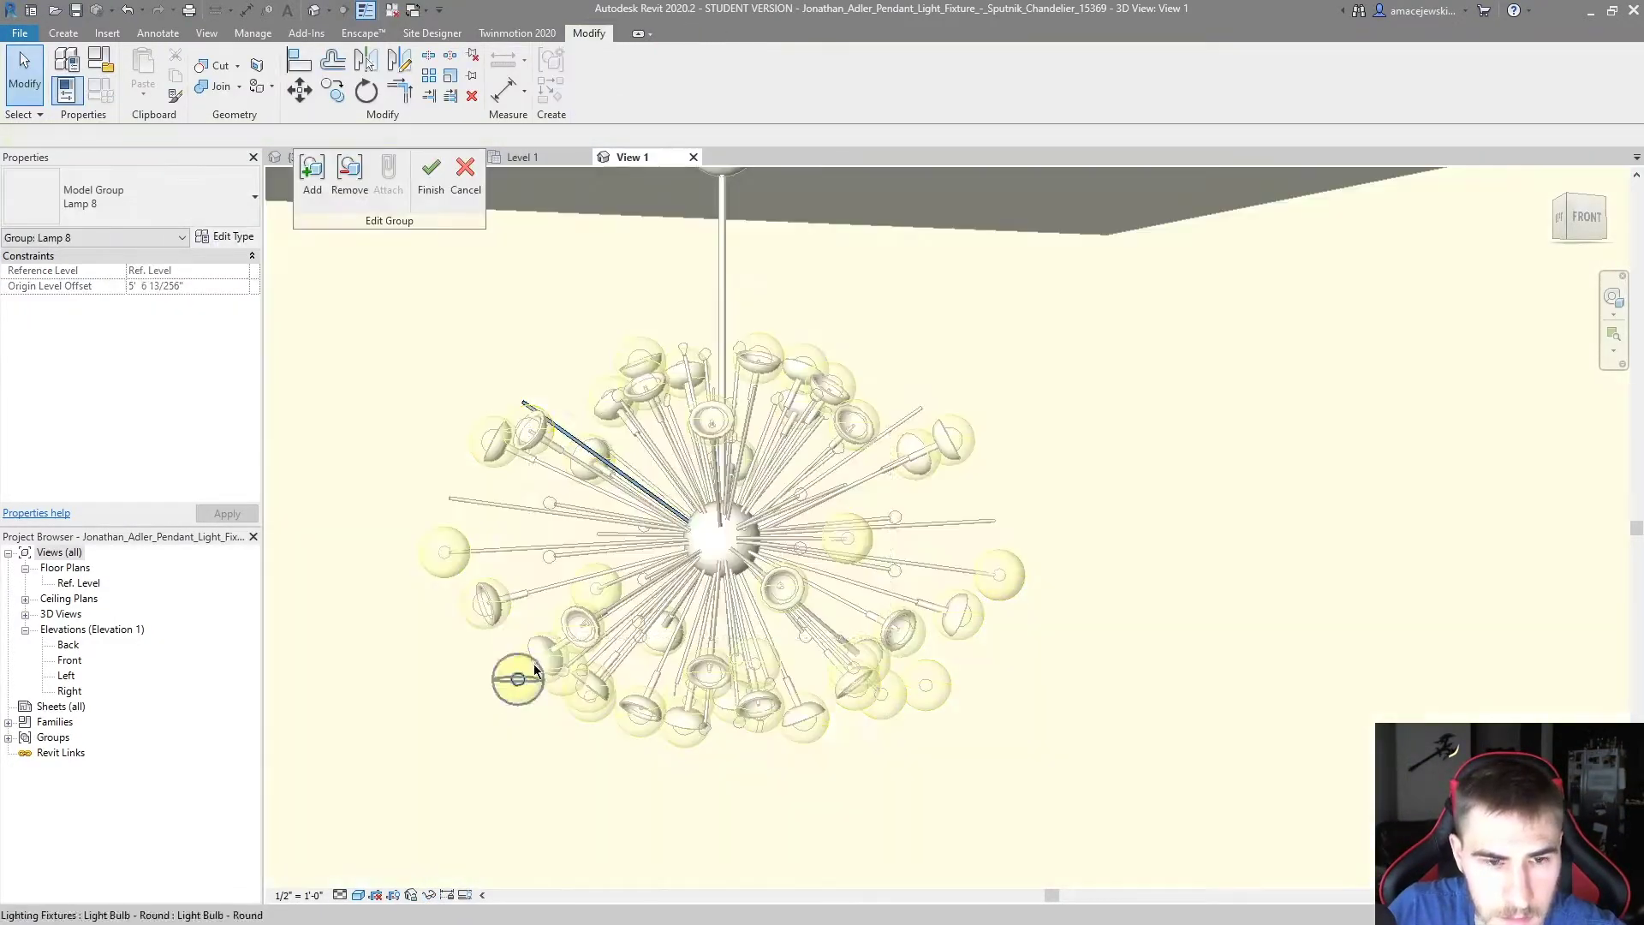
# Isolate the next rod and bulb, and nudge the bulb down and left onto the rod tip
pyautogui.keyDown('ctrl'); pyautogui.click(518, 678); pyautogui.keyUp('ctrl')
pyautogui.press('h')
pyautogui.press('i')
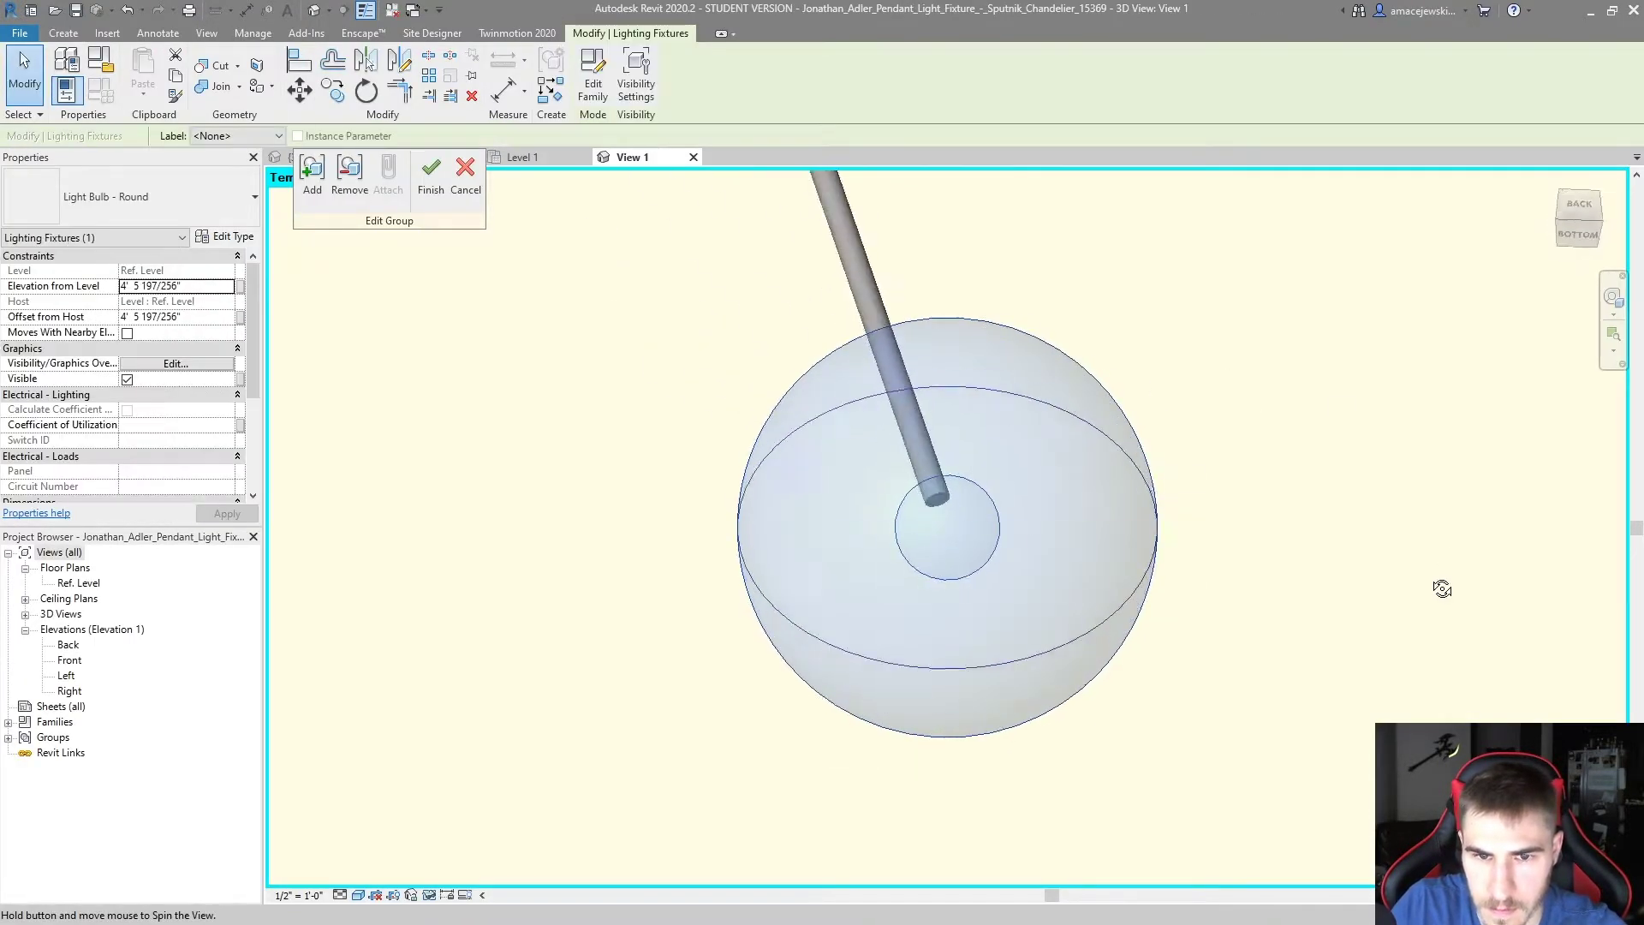
pyautogui.keyDown('shift'); pyautogui.moveTo(632, 434); pyautogui.dragTo(1076, 681, button='middle'); pyautogui.keyUp('shift')
pyautogui.press('Left')
pyautogui.press('Down')
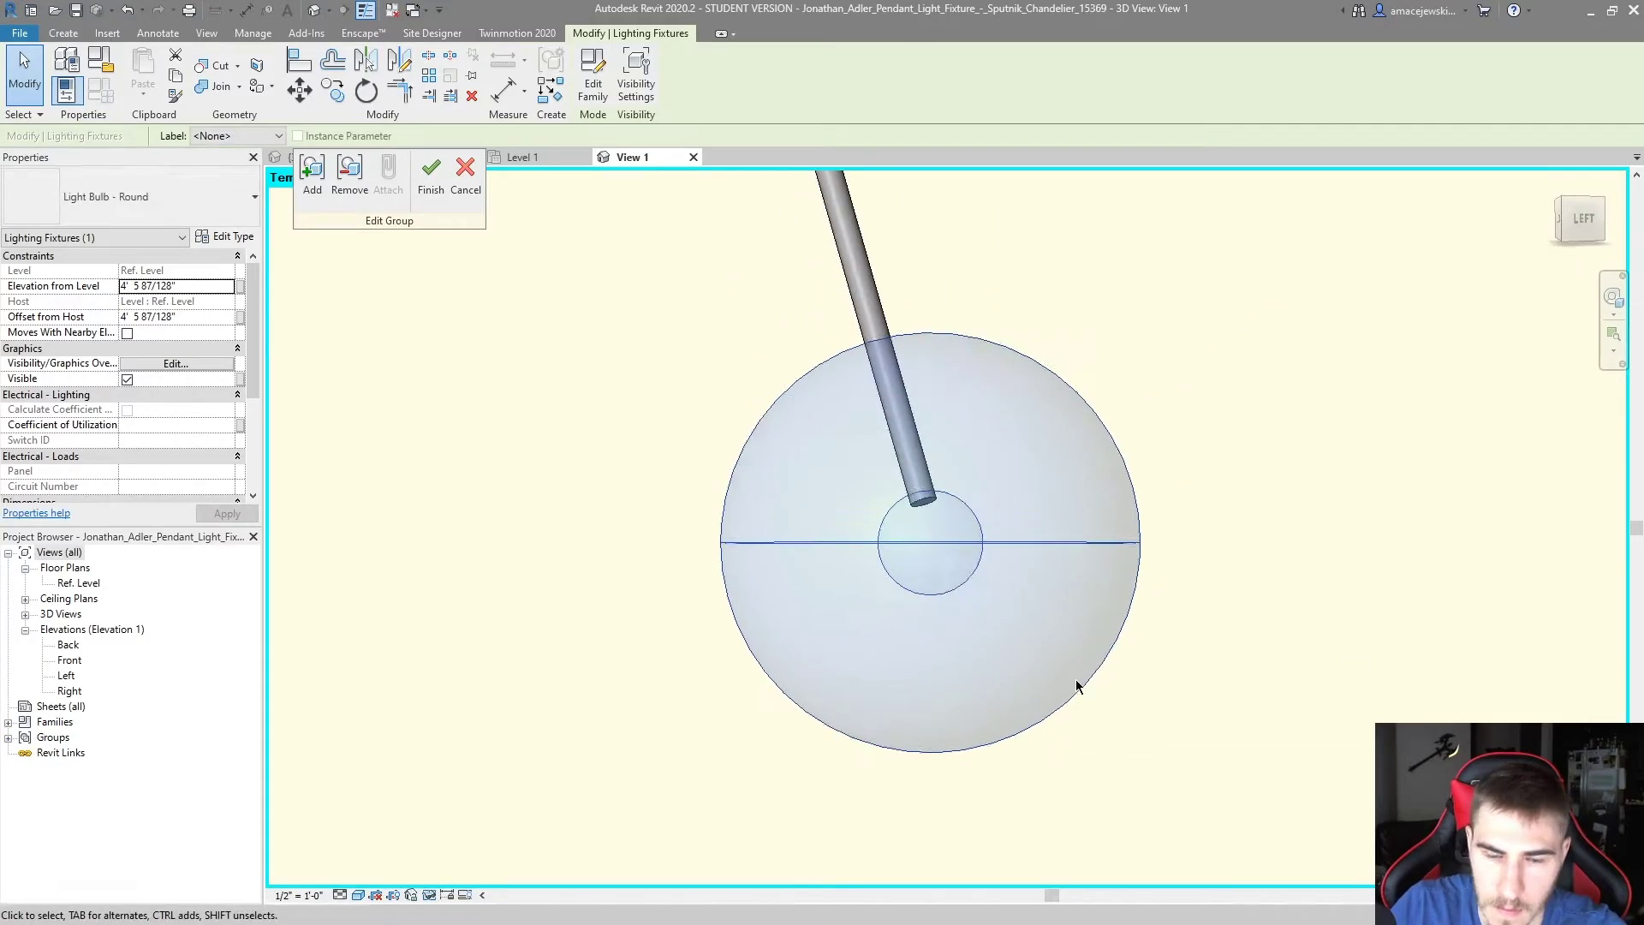
pyautogui.click(429, 181)
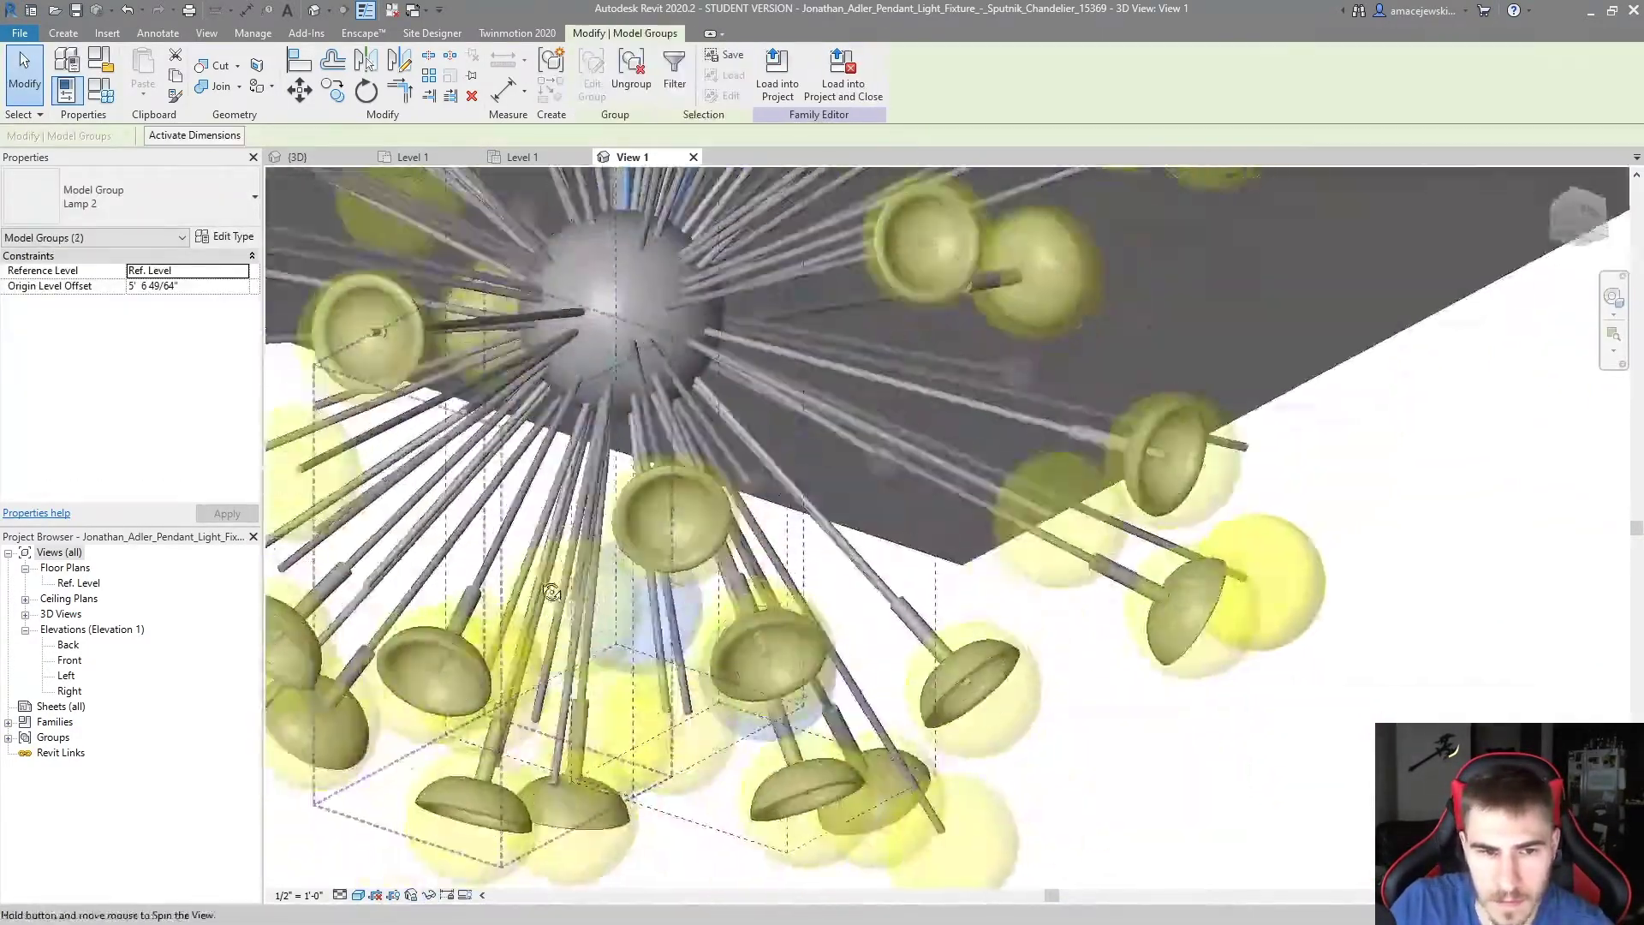
# In the Lamp 10 group, check the bulb's seat from the left and front views
pyautogui.keyDown('shift'); pyautogui.moveTo(551, 593); pyautogui.dragTo(651, 582, button='middle'); pyautogui.keyUp('shift')
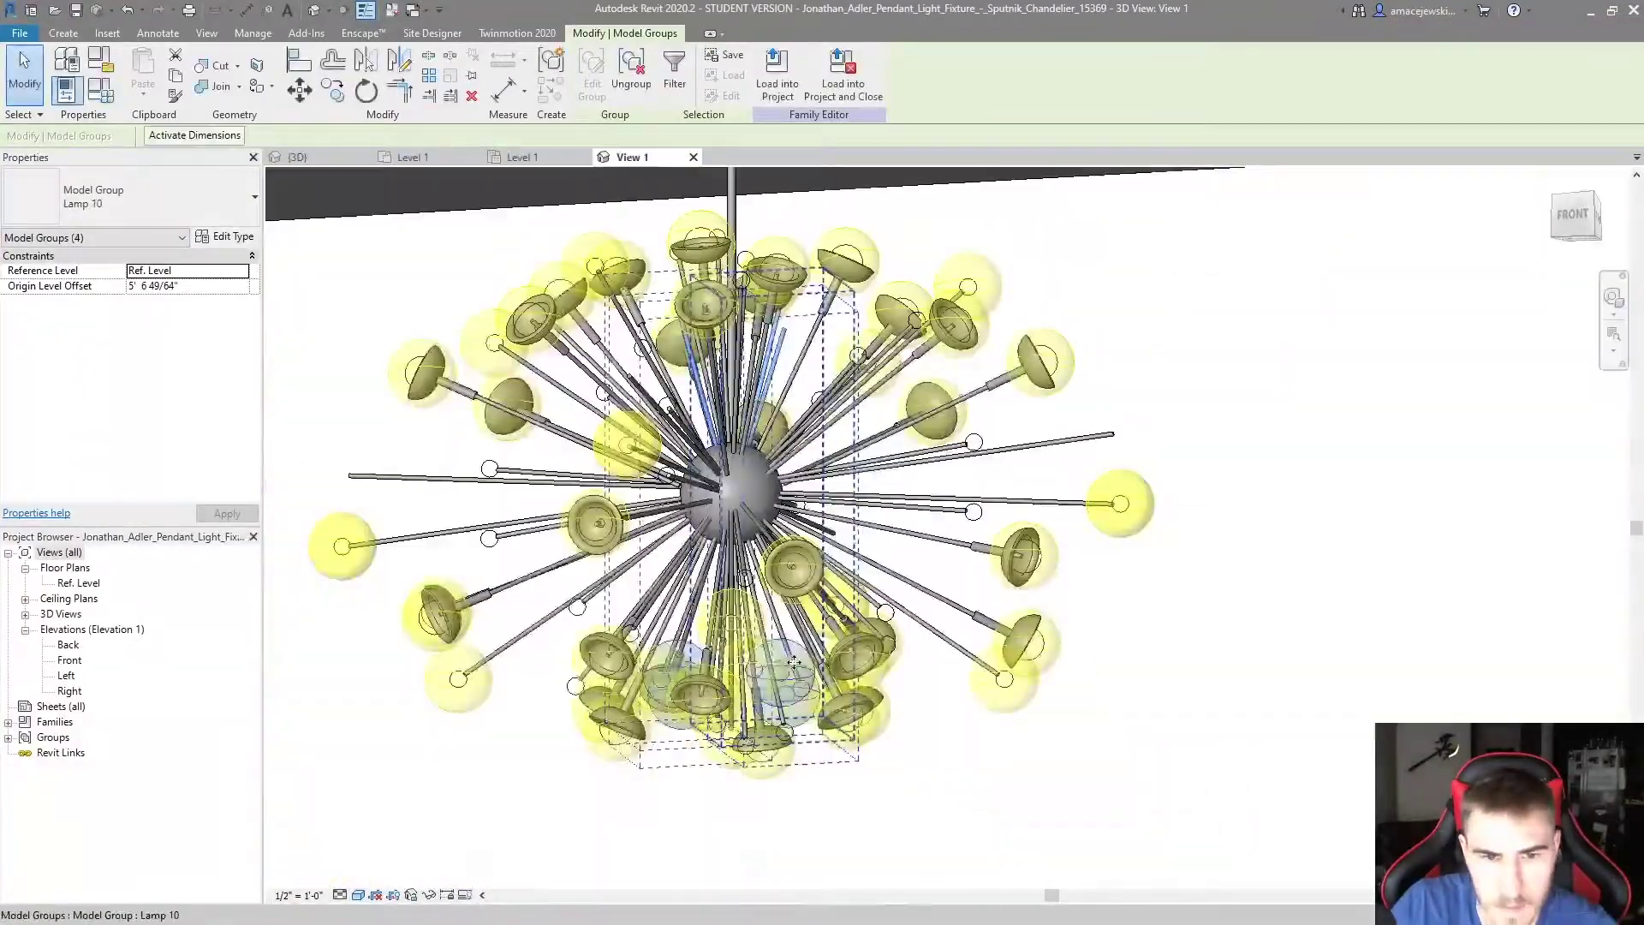
pyautogui.doubleClick(754, 467)
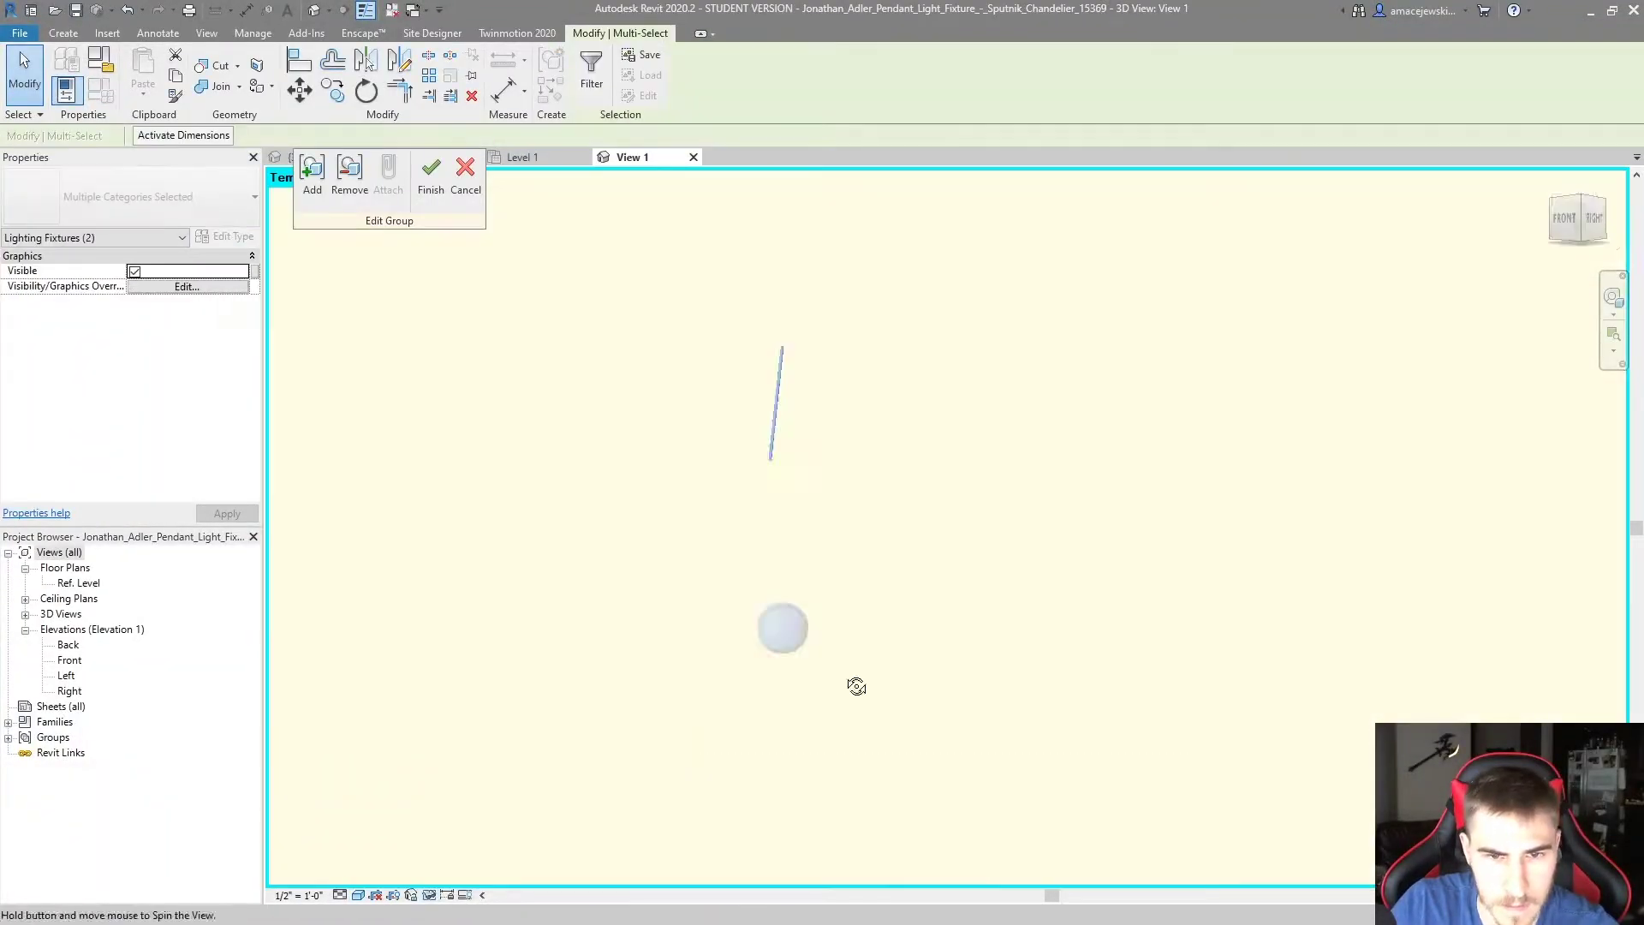
pyautogui.keyDown('shift'); pyautogui.moveTo(856, 683); pyautogui.dragTo(777, 397, button='middle'); pyautogui.keyUp('shift')
pyautogui.click(1582, 233)
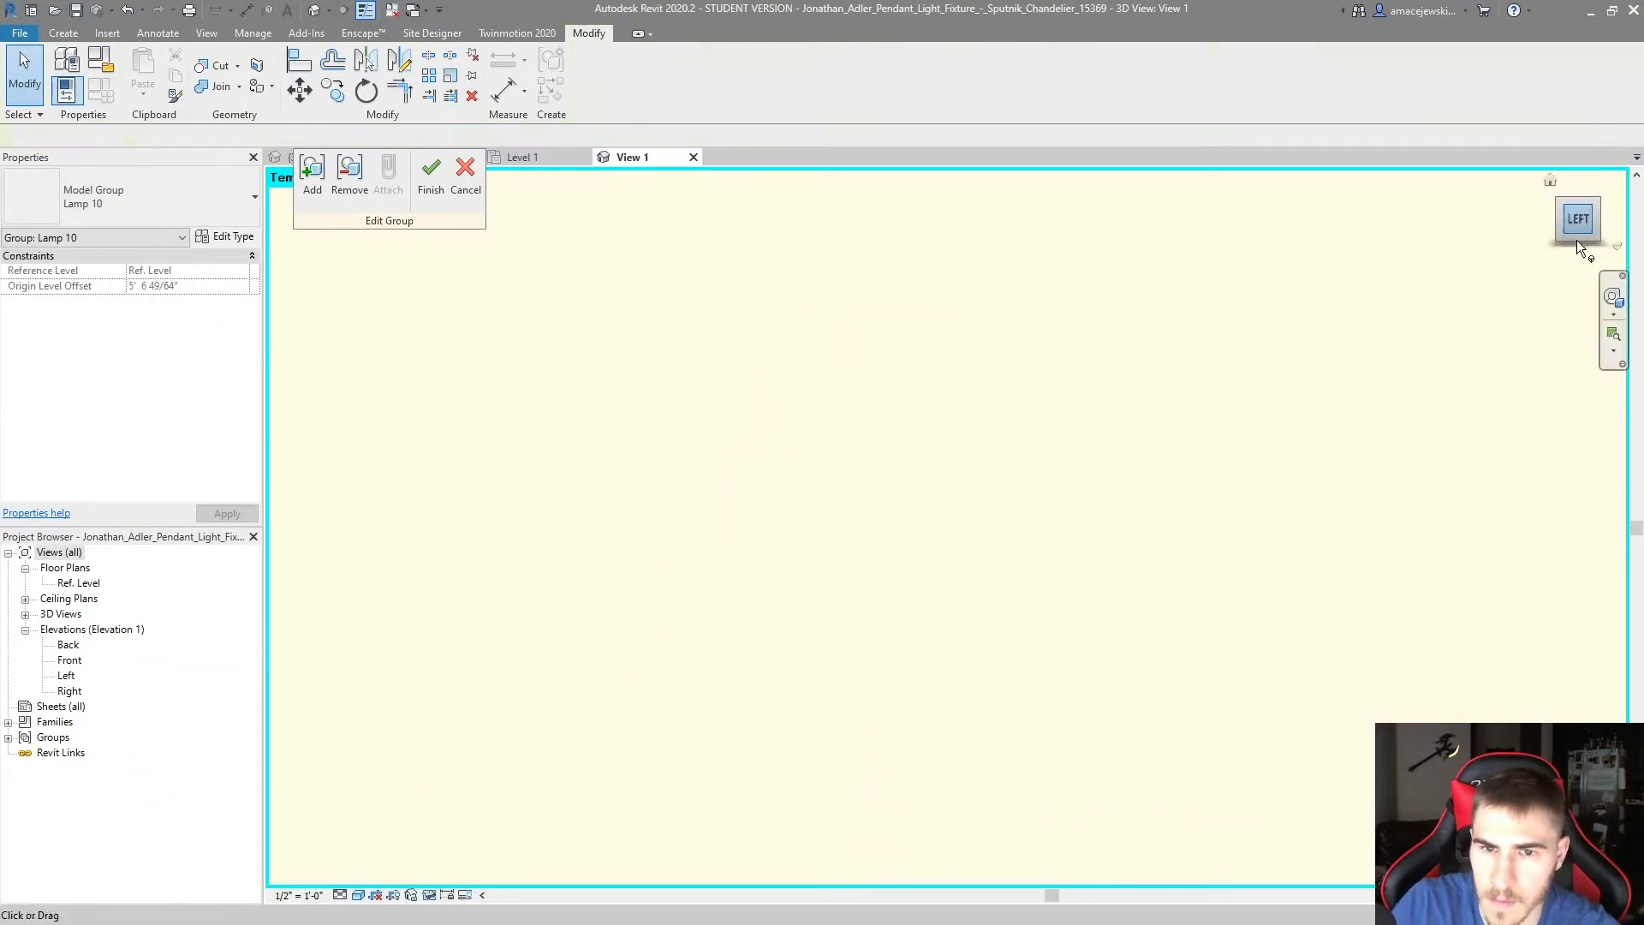
pyautogui.click(1608, 220)
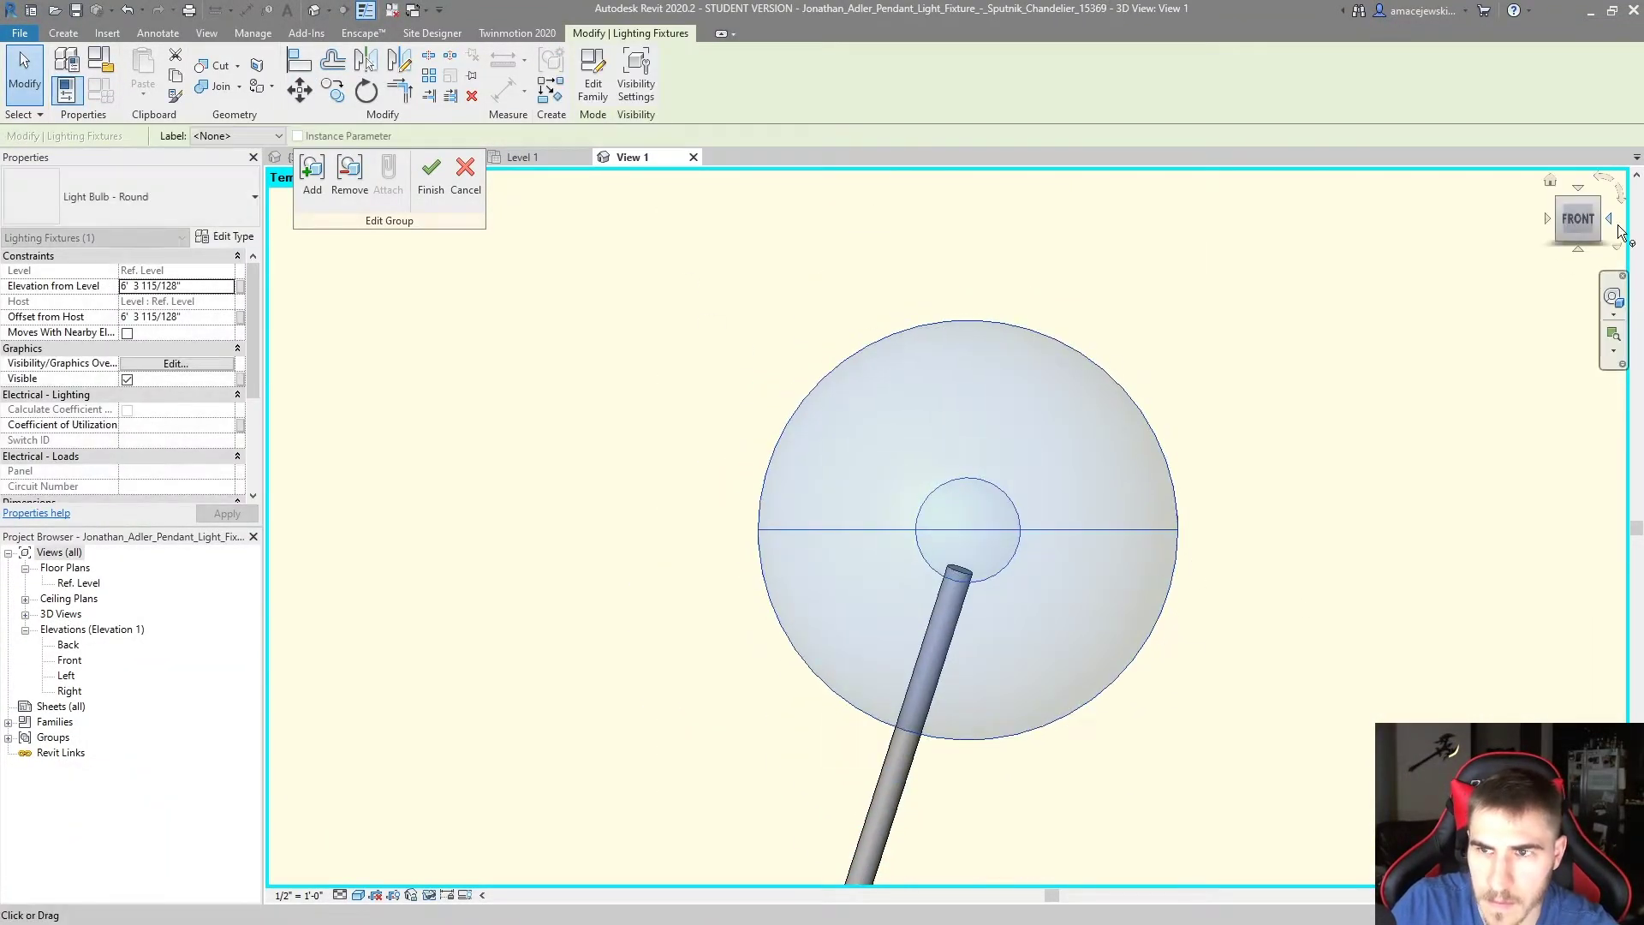
pyautogui.click(425, 185)
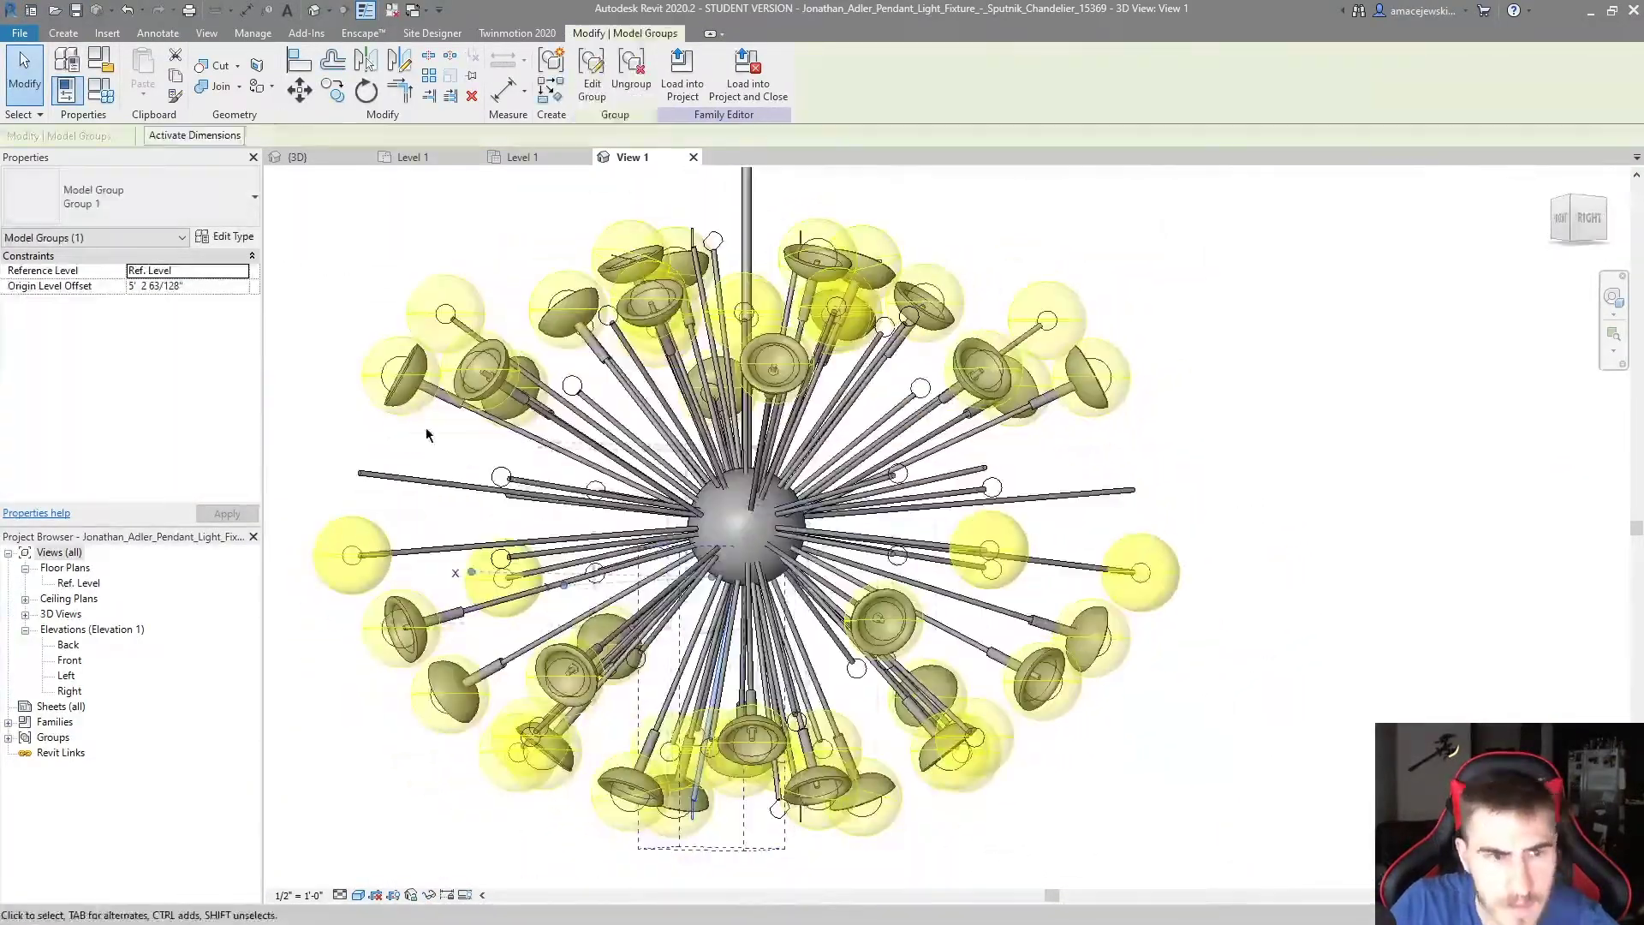
# Isolate two more fixtures, align their bulb from side views, then restore all chandelier parts
pyautogui.click(490, 833)
pyautogui.click(176, 409)
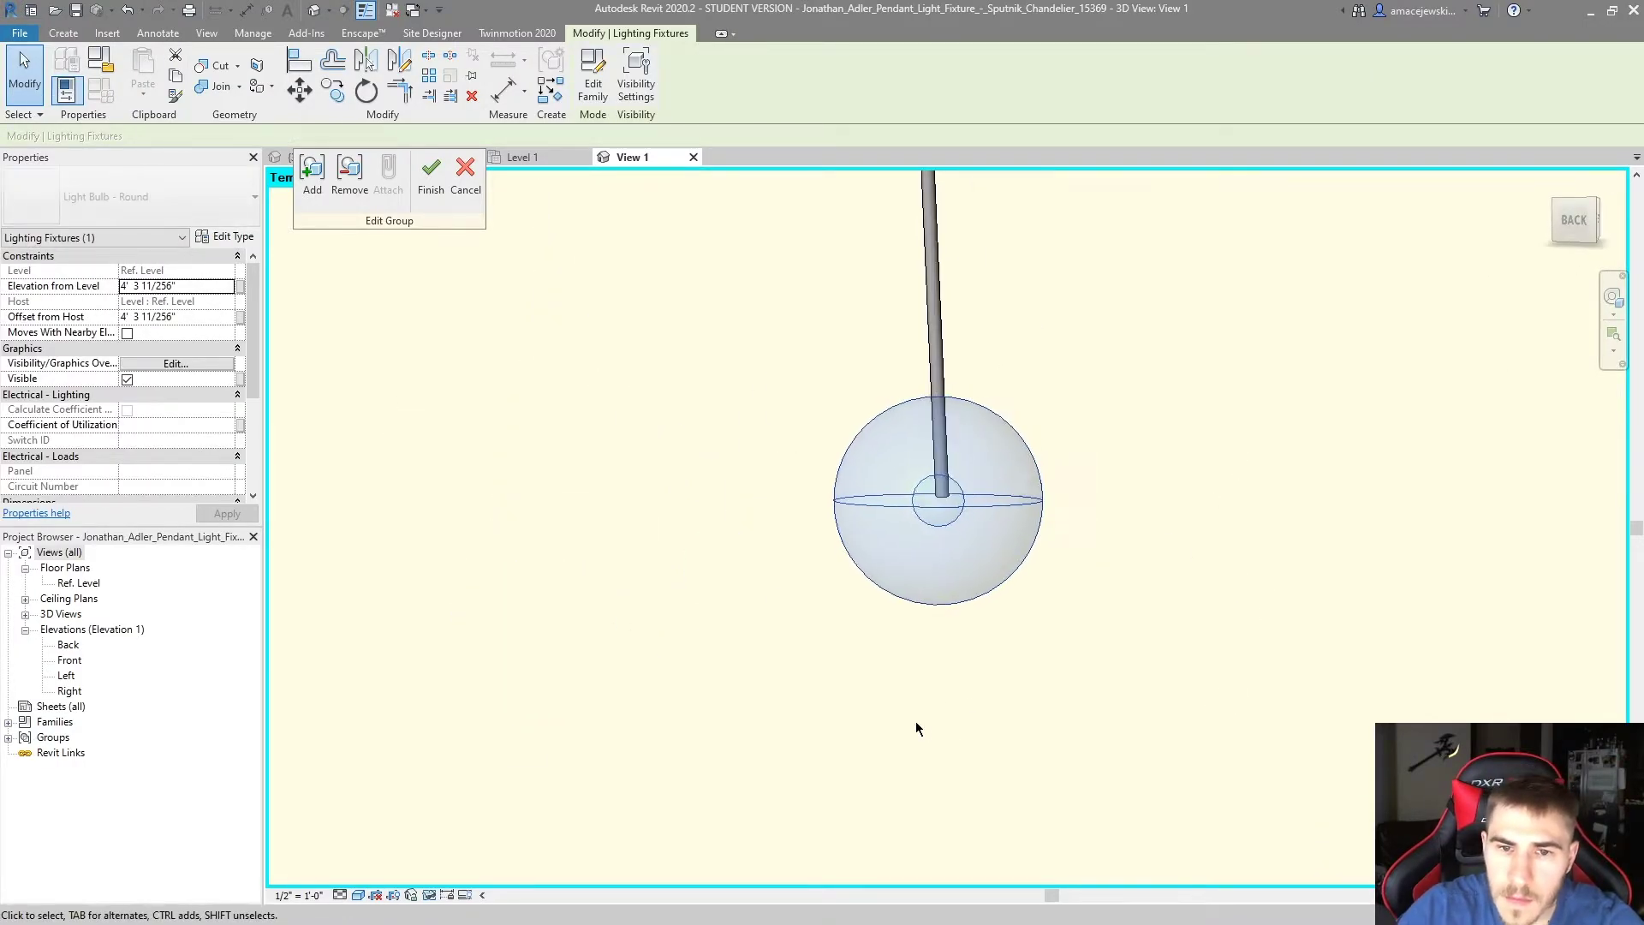
pyautogui.click(946, 711)
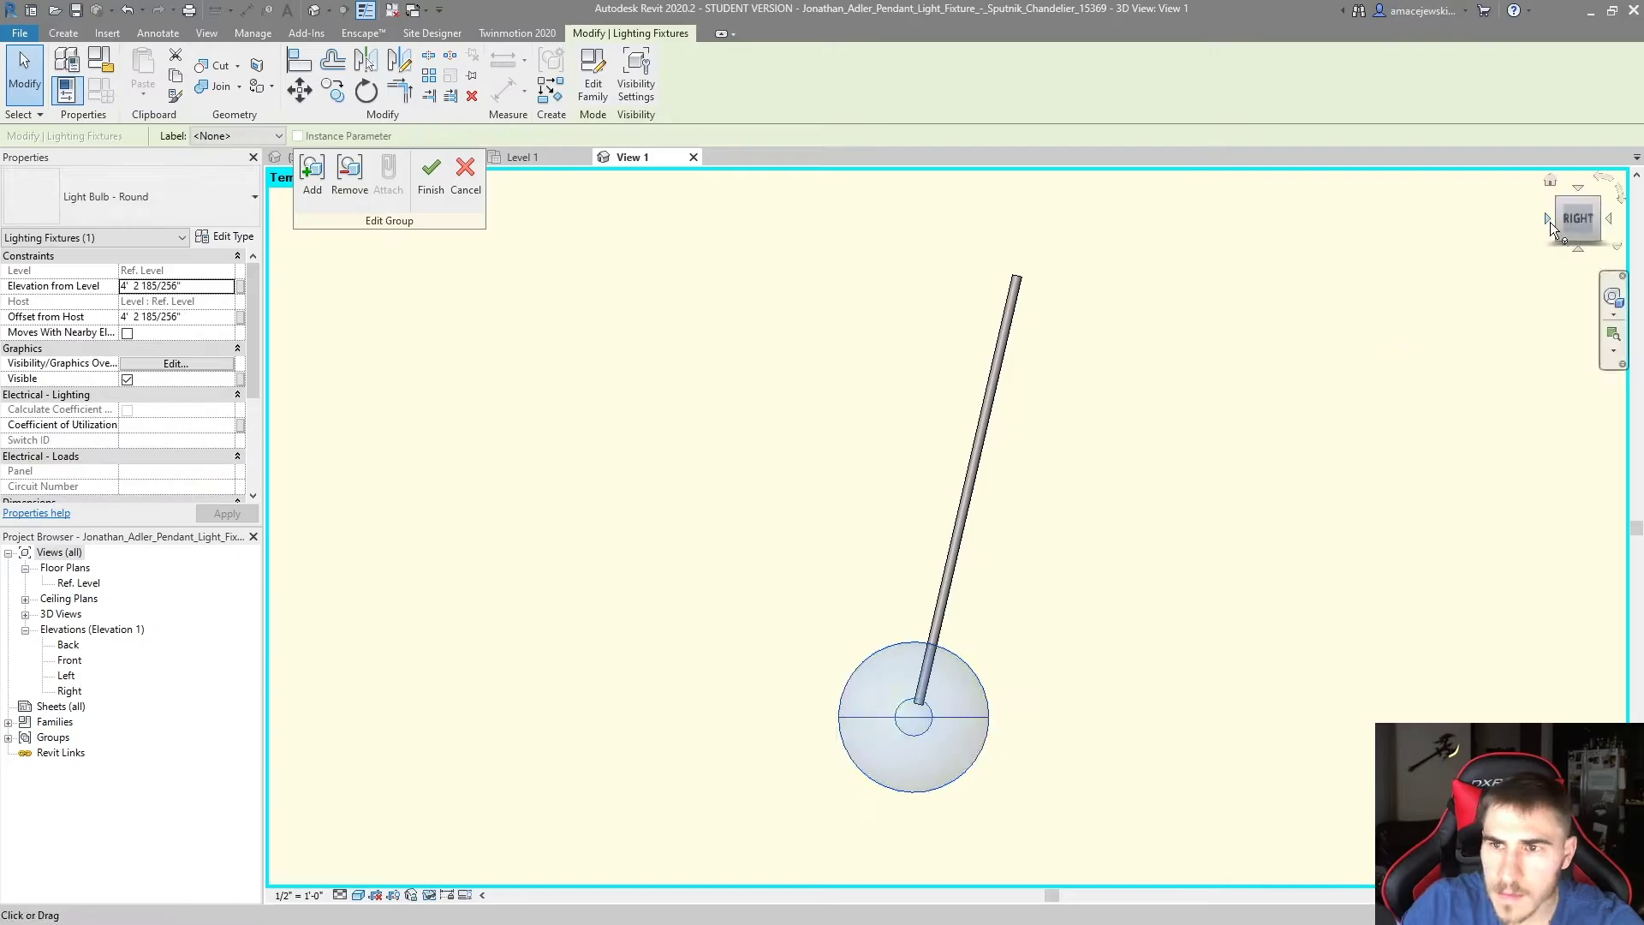
pyautogui.click(1548, 220)
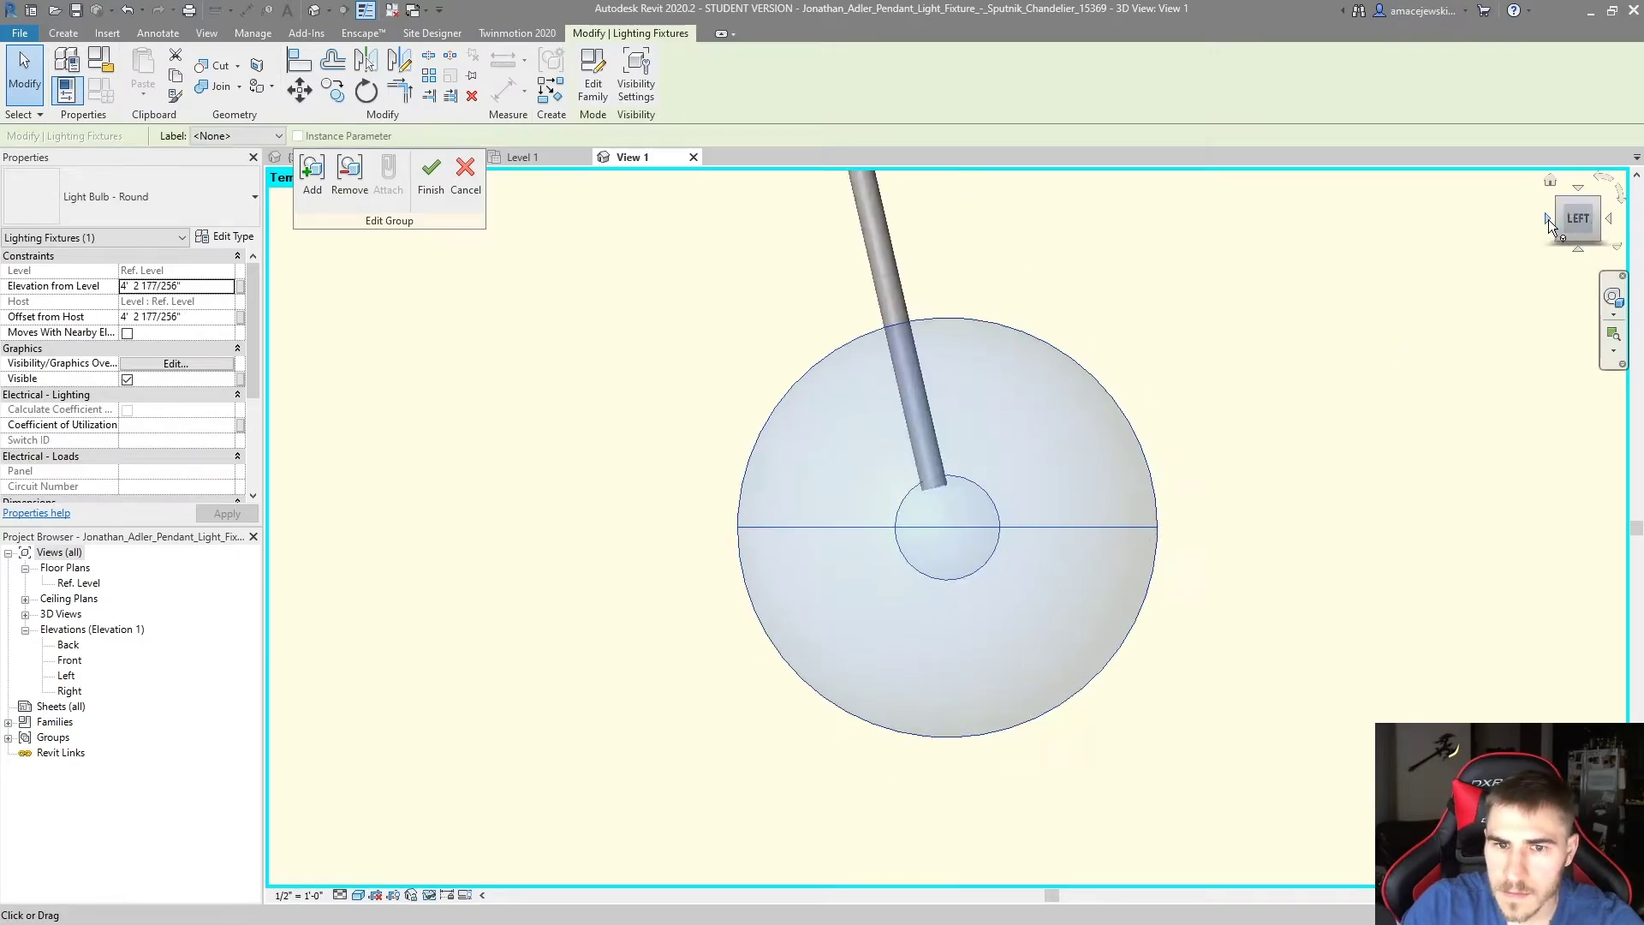
pyautogui.click(429, 895)
pyautogui.click(497, 876)
pyautogui.scroll(-7, 869, 599)
pyautogui.keyDown('shift'); pyautogui.moveTo(867, 591); pyautogui.dragTo(942, 677, button='middle'); pyautogui.keyUp('shift')
# In the Group 2 lamp, move the bulbs onto their rod ends from the front view
pyautogui.click(574, 606)
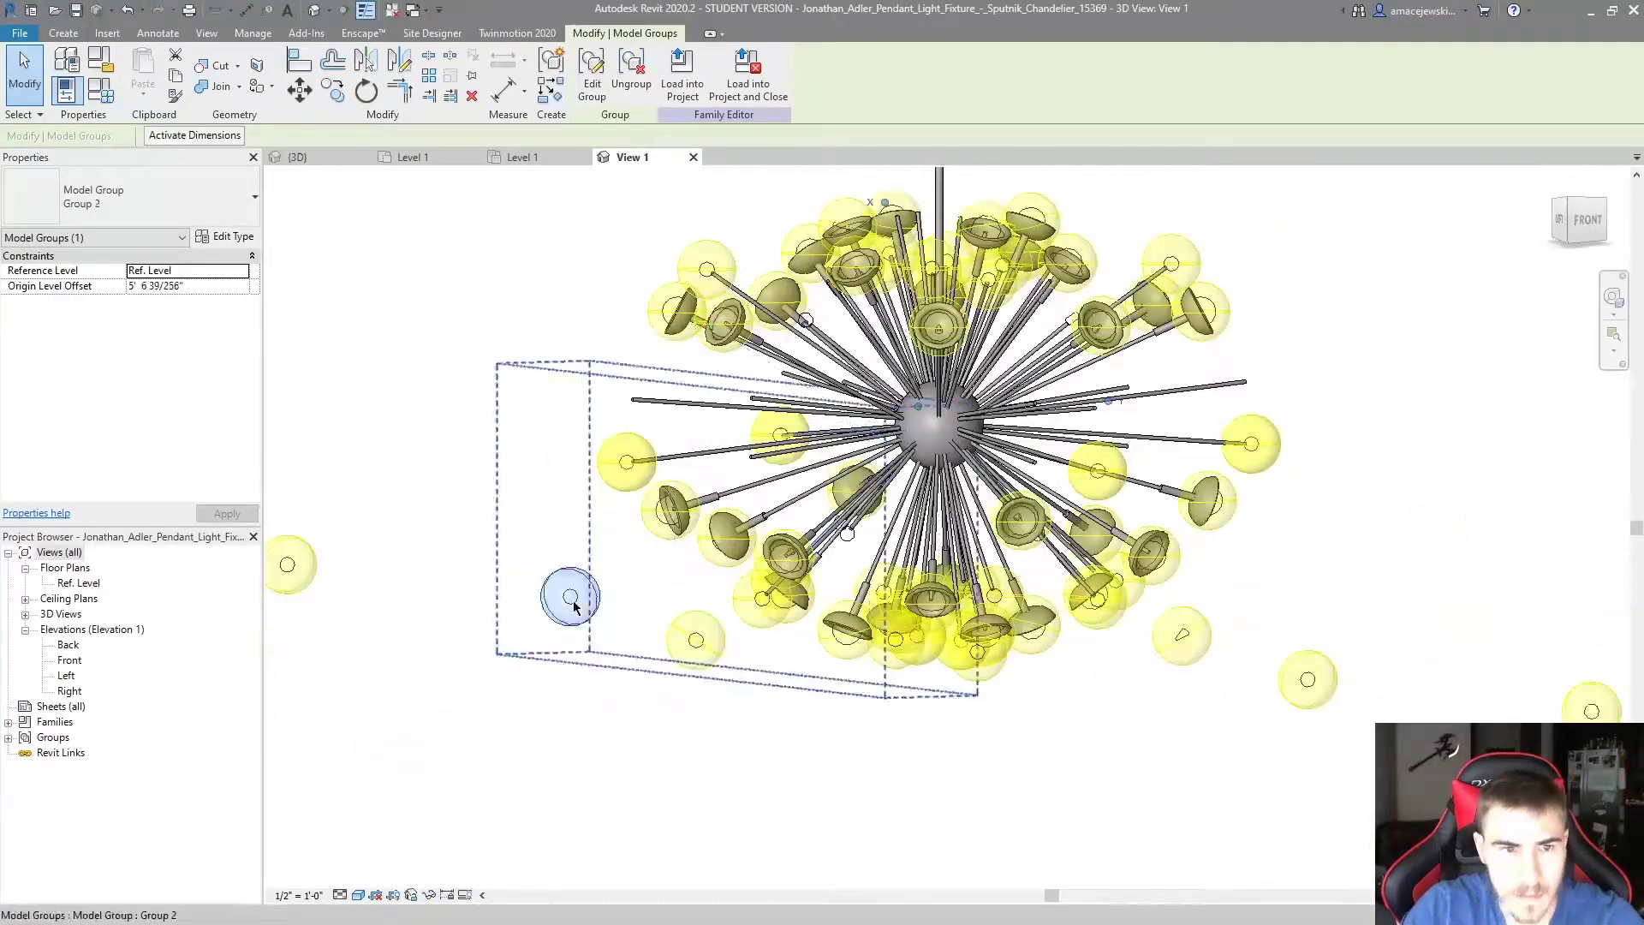
pyautogui.click(593, 85)
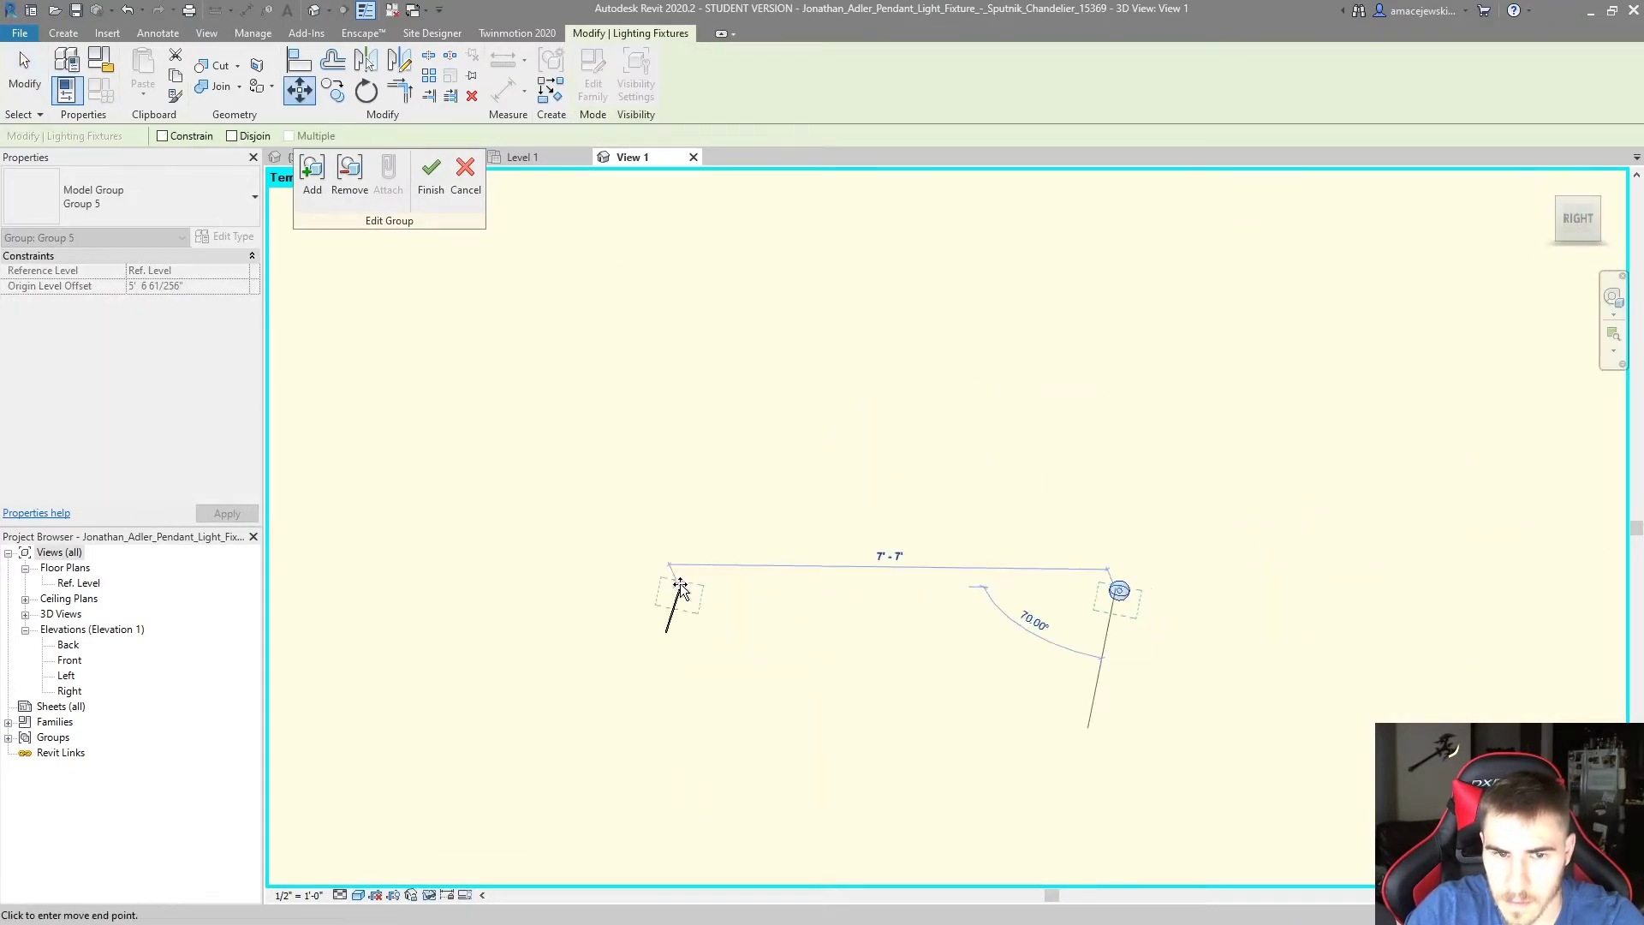
pyautogui.click(1579, 240)
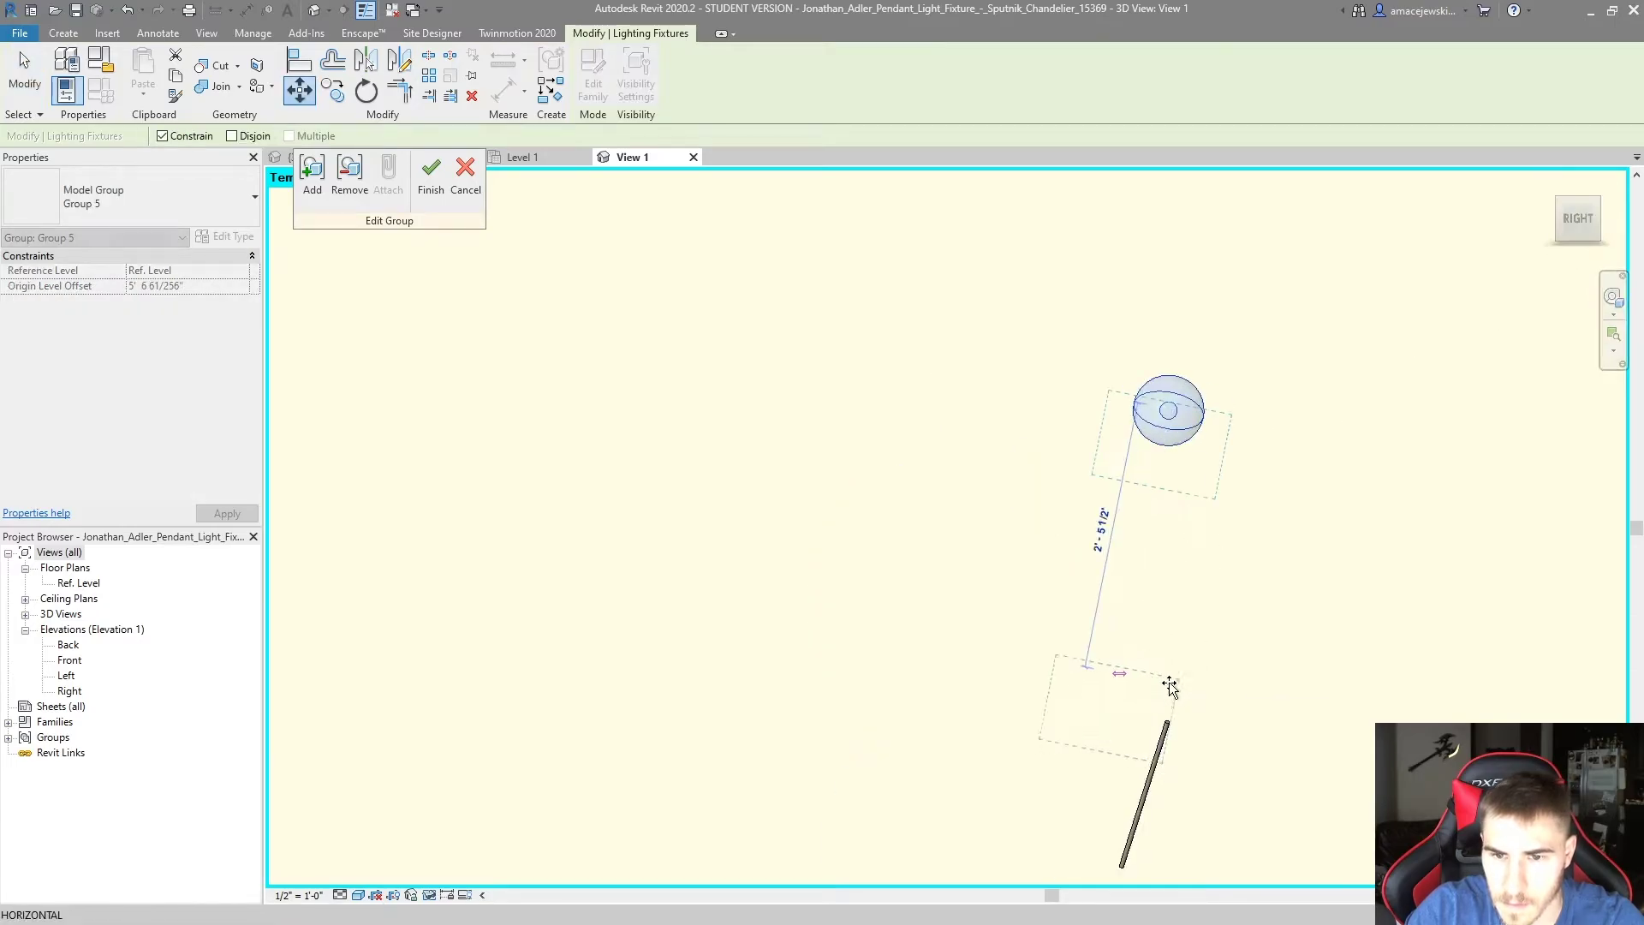
pyautogui.click(1171, 686)
pyautogui.moveTo(1114, 680); pyautogui.dragTo(1174, 741)
pyautogui.moveTo(952, 530); pyautogui.dragTo(624, 531)
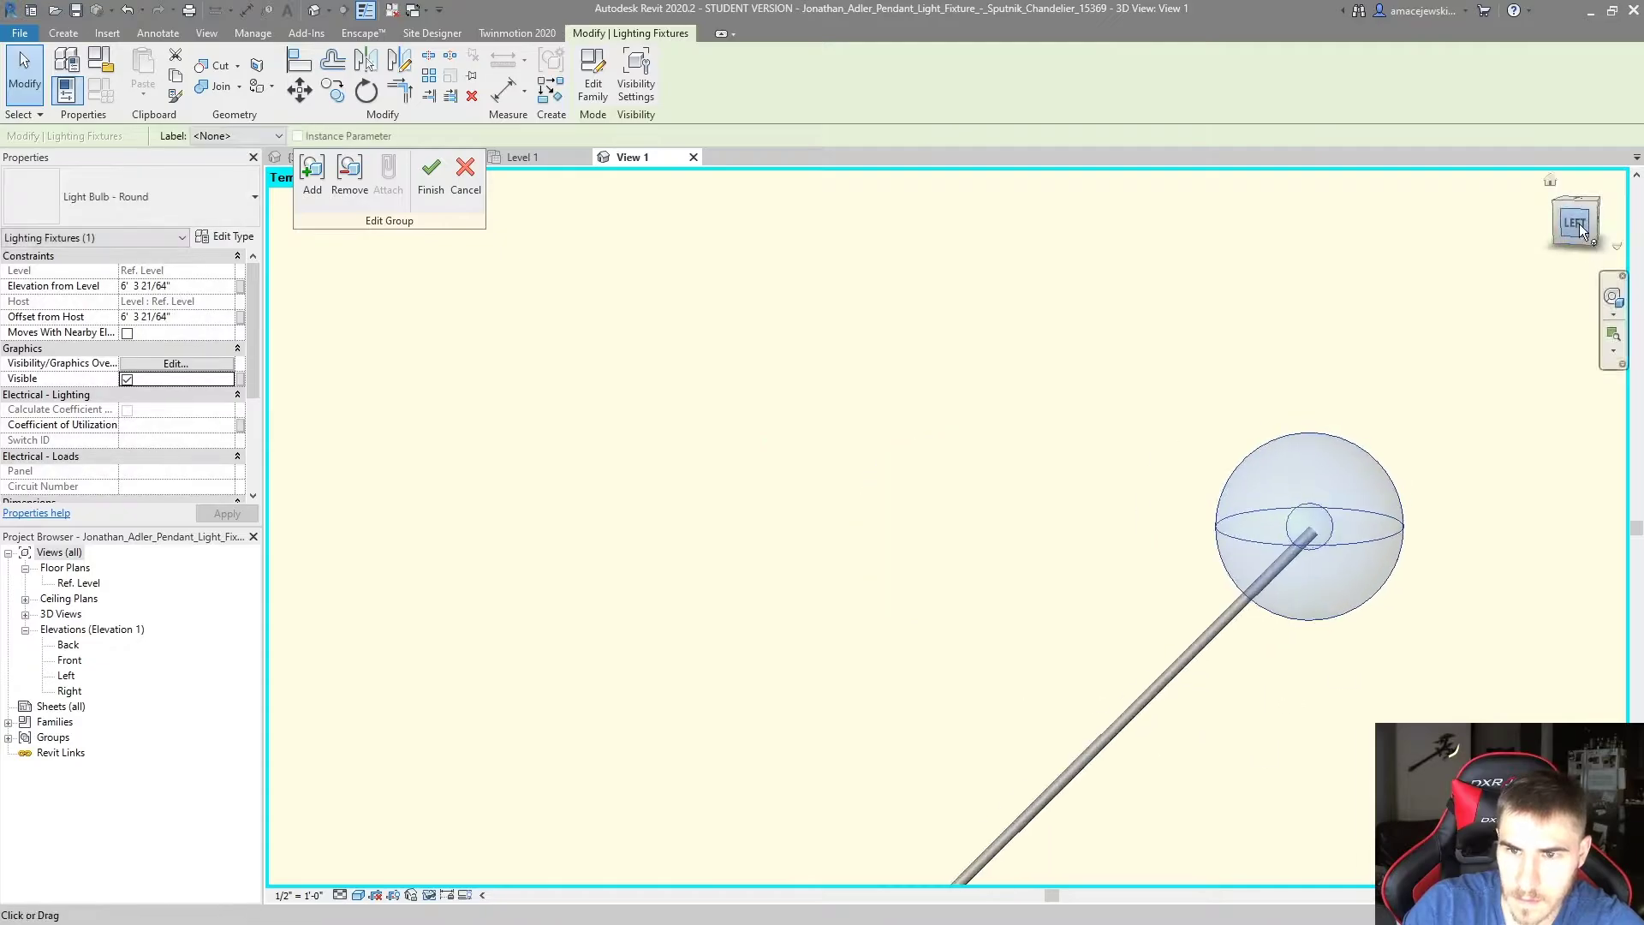
pyautogui.keyDown('shift'); pyautogui.moveTo(548, 677); pyautogui.dragTo(588, 705, button='middle'); pyautogui.keyUp('shift')
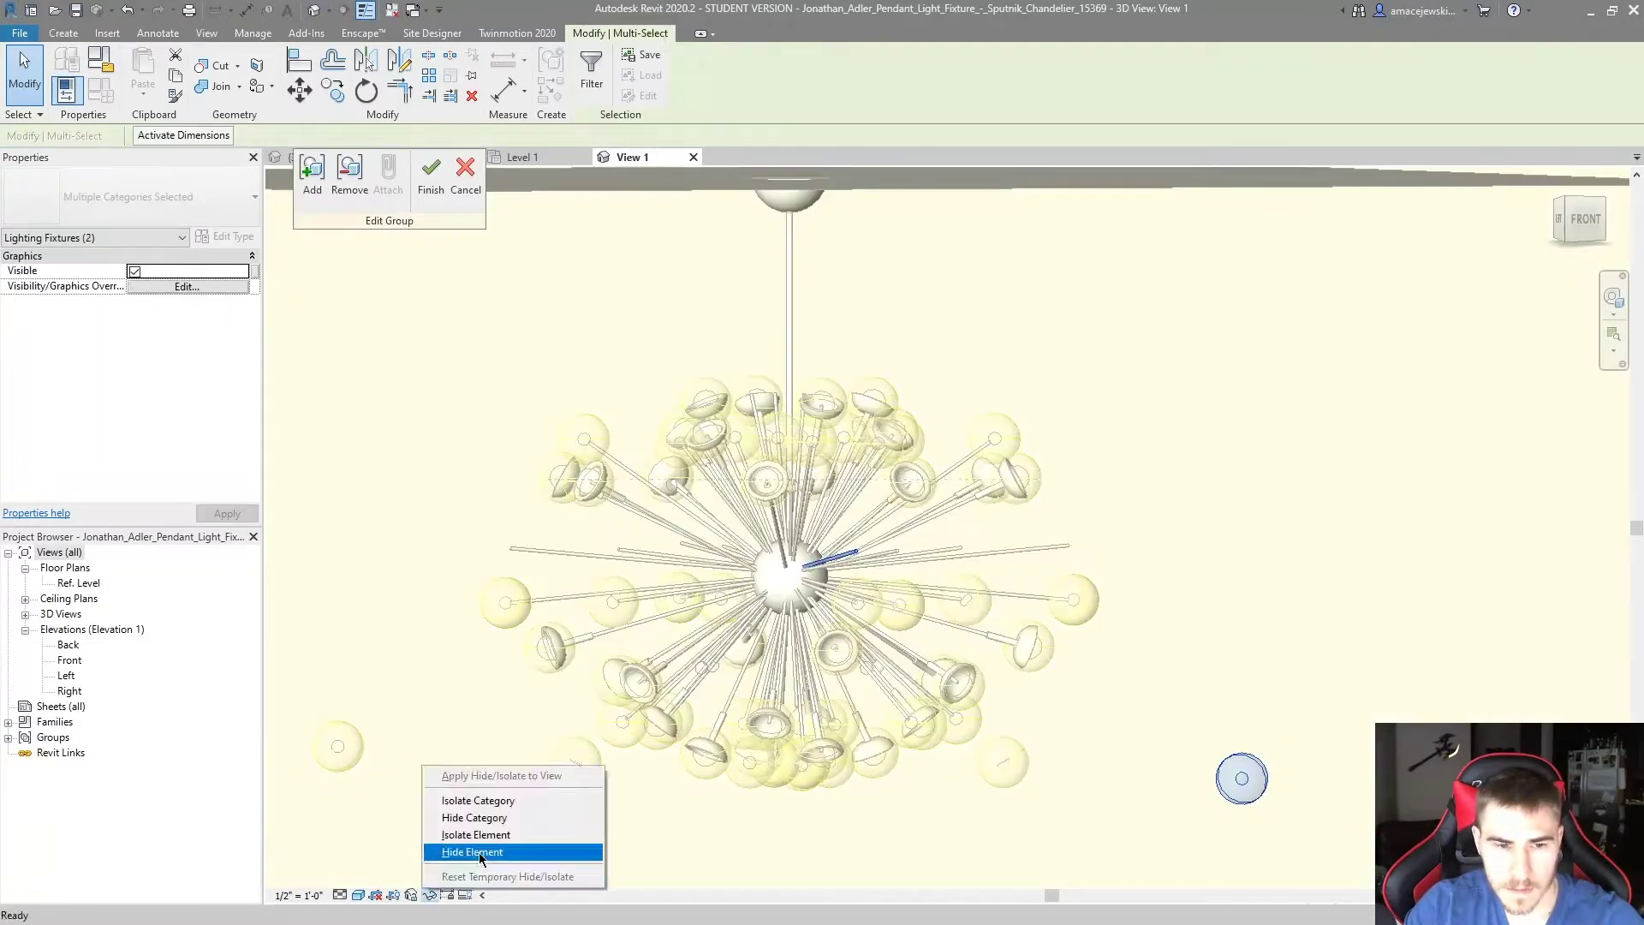
# Return to the whole chandelier and select the small bulb and three rod model groups
pyautogui.click(569, 851)
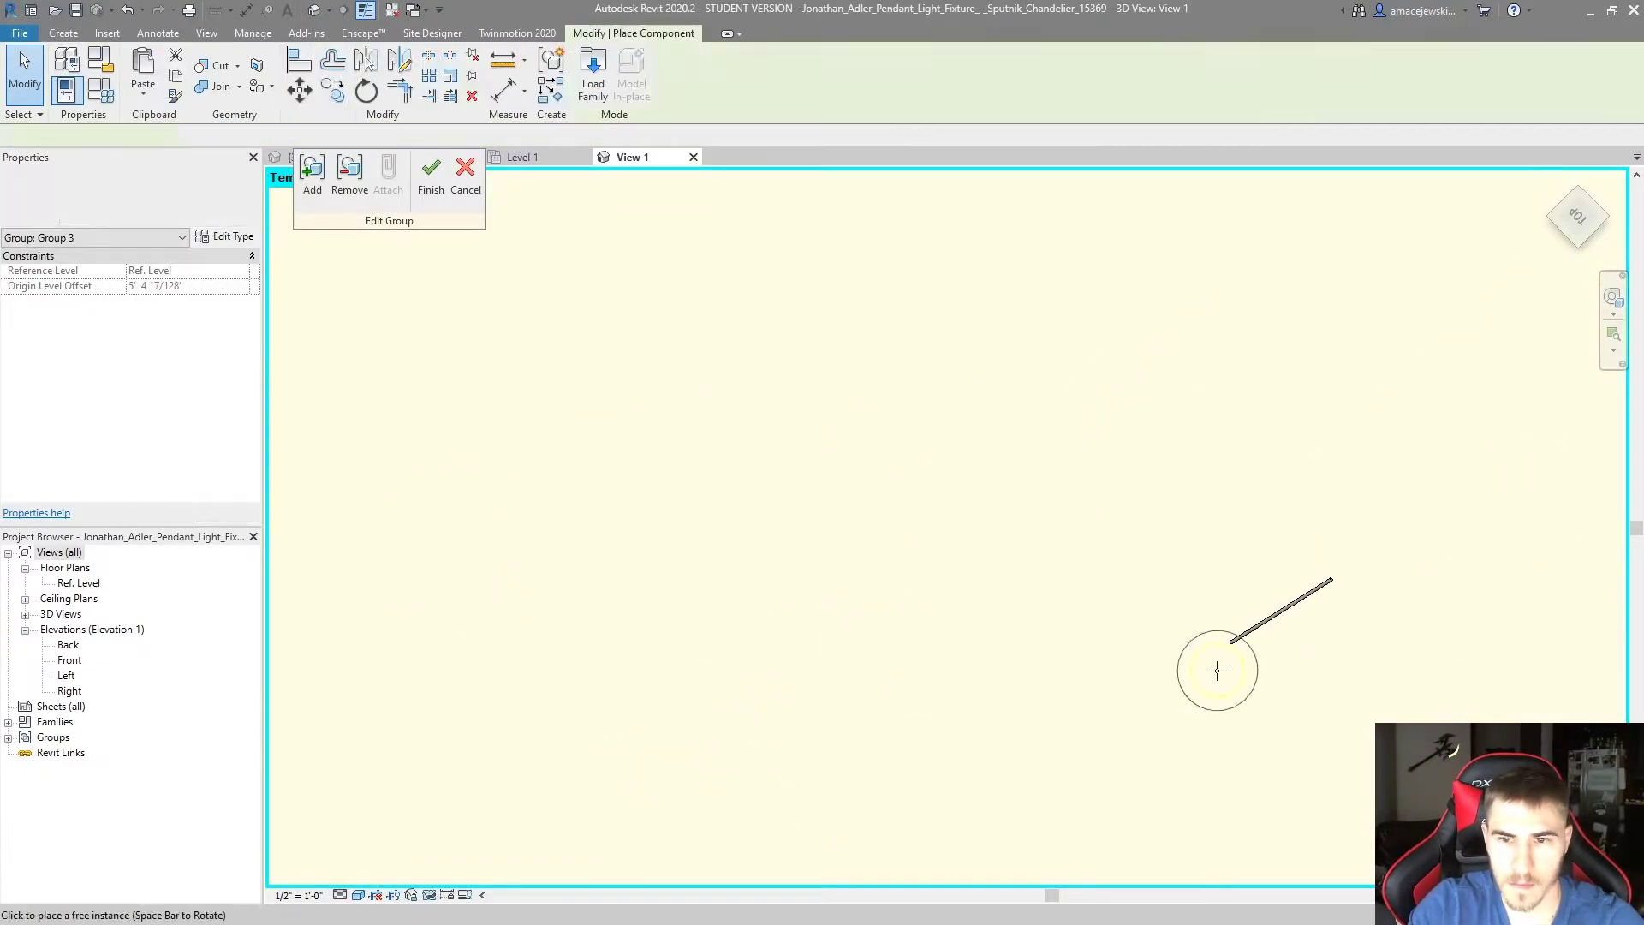
pyautogui.click(1233, 685)
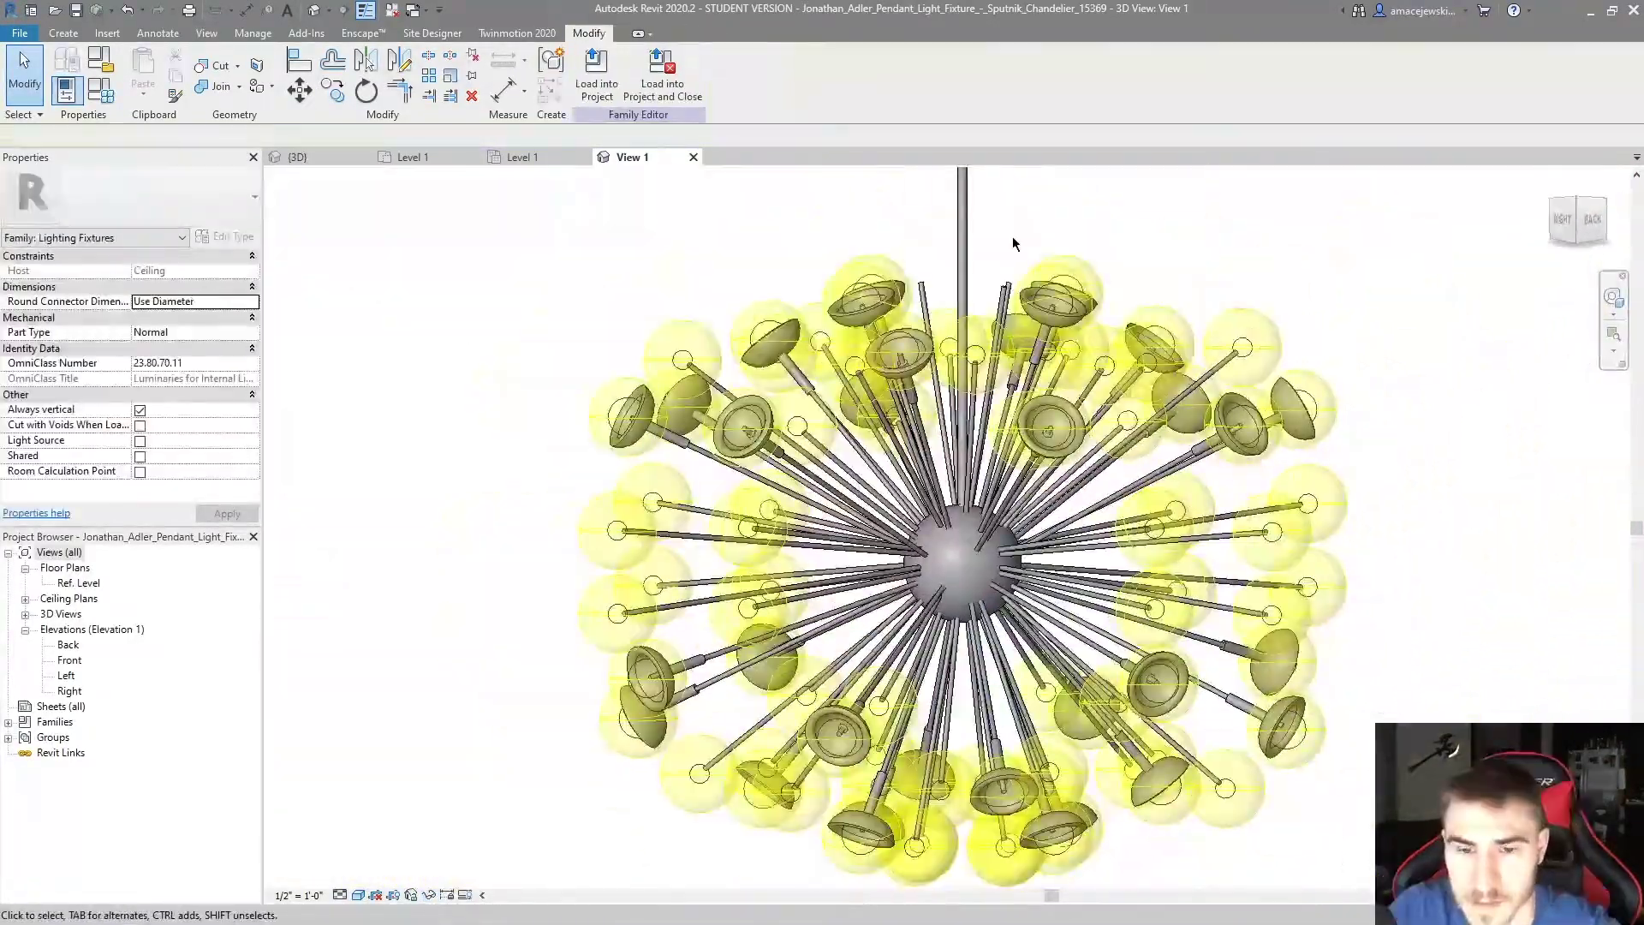
pyautogui.click(1008, 289)
pyautogui.keyDown('ctrl'); pyautogui.click(1003, 300); pyautogui.keyUp('ctrl')
pyautogui.keyDown('ctrl'); pyautogui.click(922, 289); pyautogui.keyUp('ctrl')
# Orbit the chandelier to check every bulb, ending on a front-facing view
pyautogui.scroll(3, 1019, 296)
pyautogui.moveTo(1014, 295)
pyautogui.keyDown('shift'); pyautogui.mouseDown(button='middle')
pyautogui.moveTo(987, 305)
pyautogui.moveTo(1022, 316)
pyautogui.mouseUp(button='middle'); pyautogui.keyUp('shift')
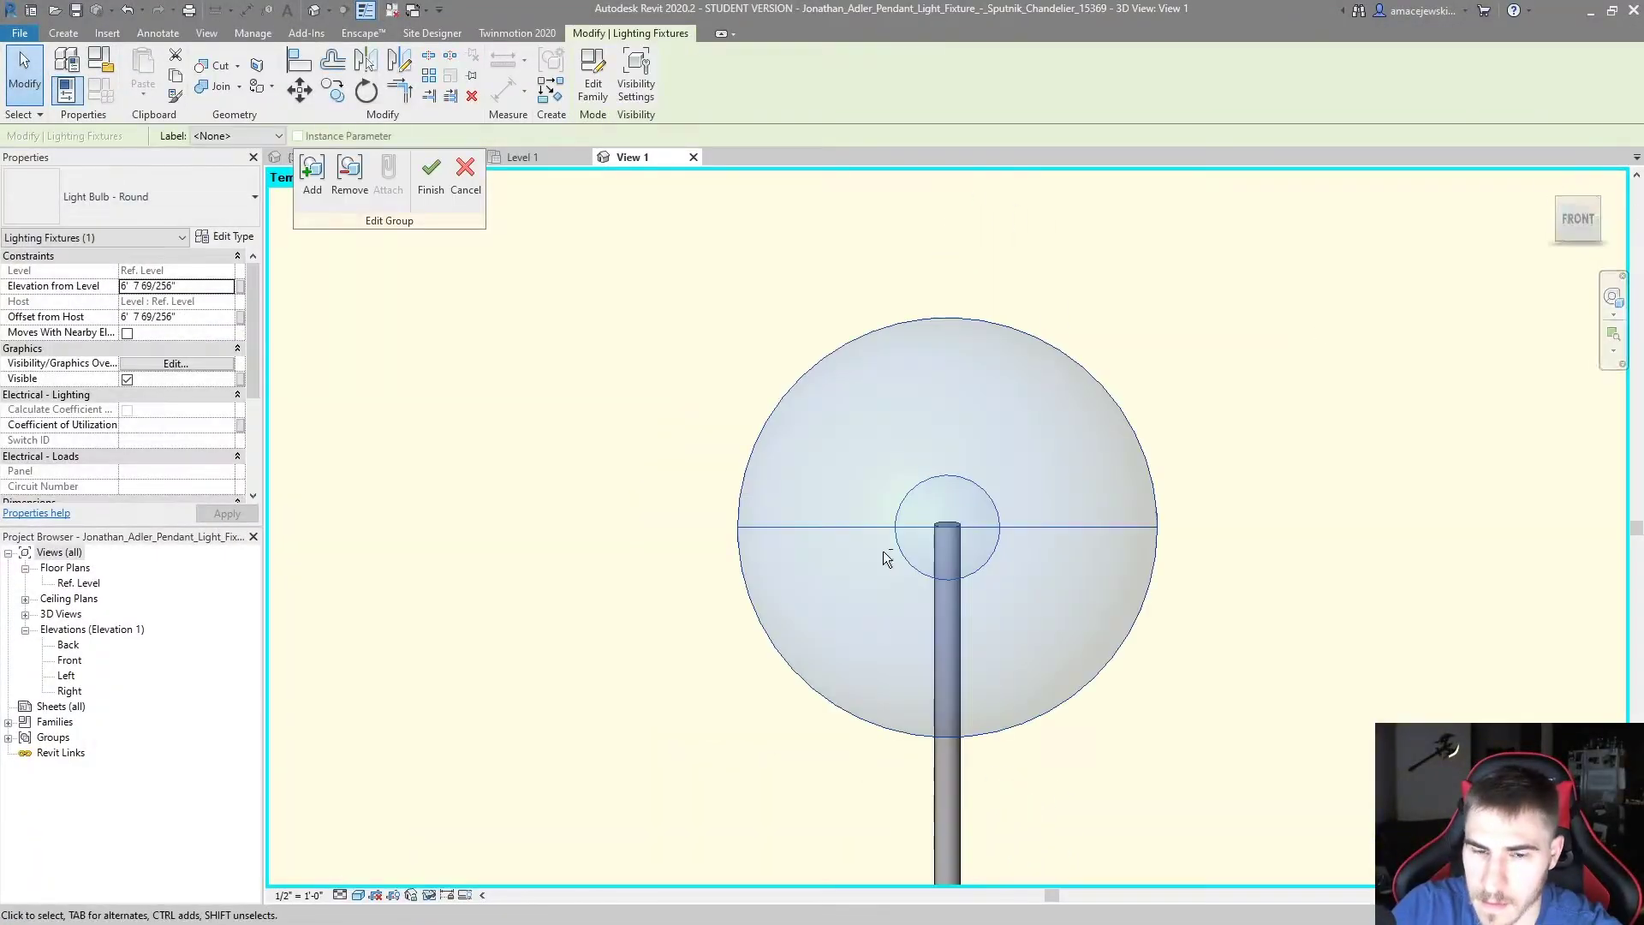
pyautogui.keyDown('shift'); pyautogui.moveTo(881, 557); pyautogui.dragTo(1046, 550, button='middle'); pyautogui.keyUp('shift')
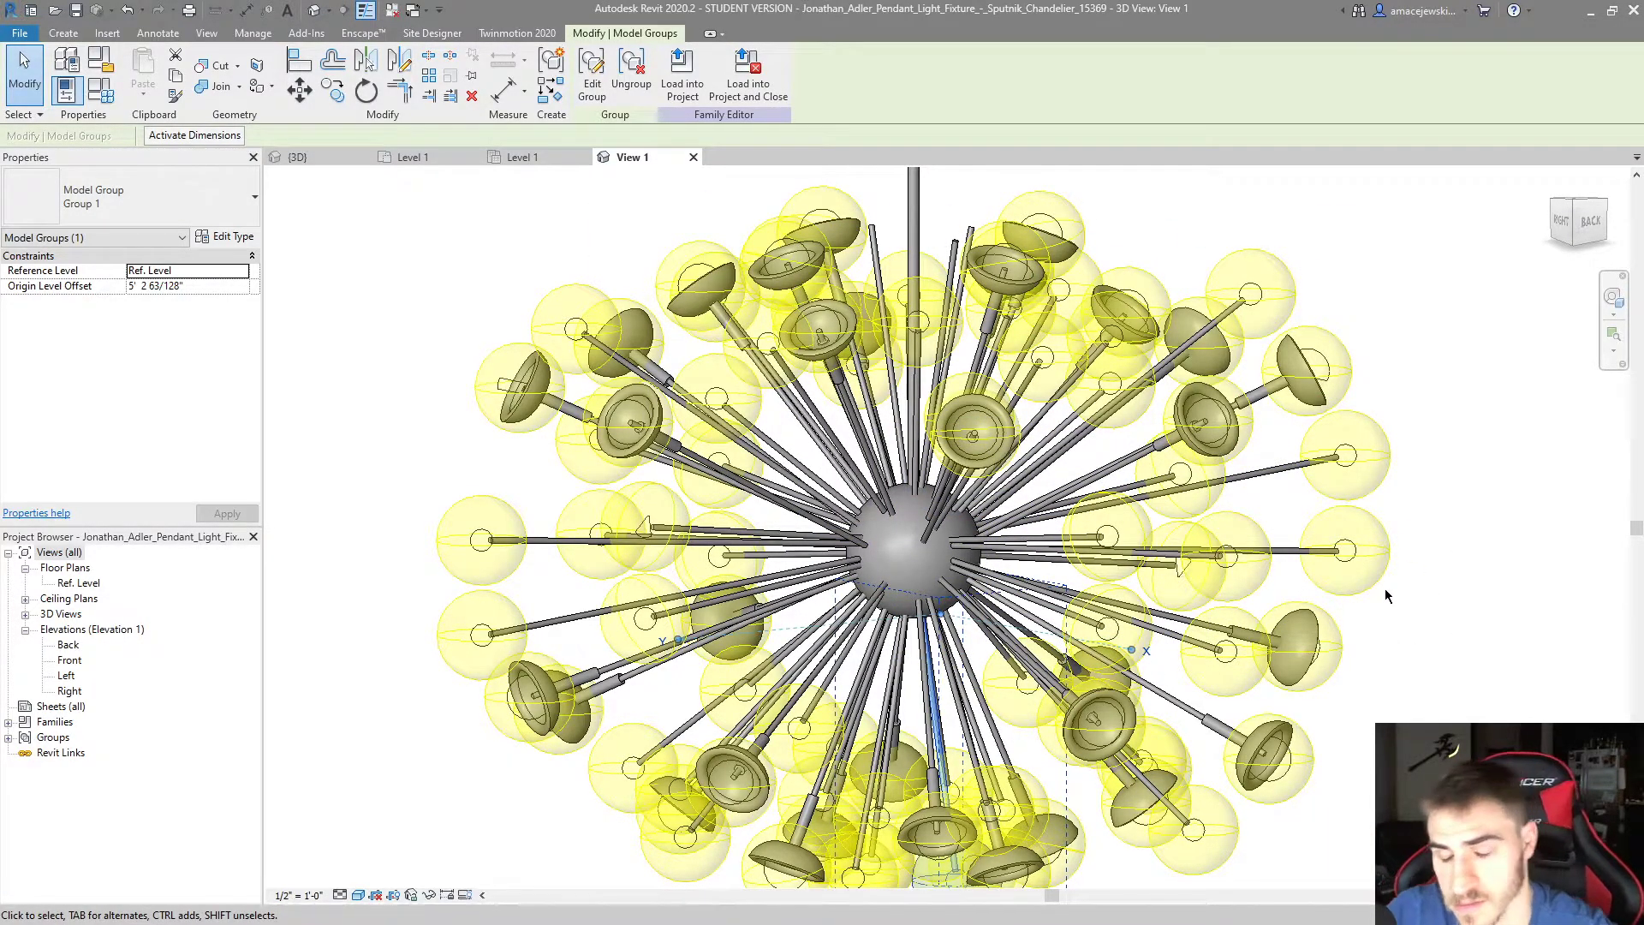
pyautogui.scroll(-2, 1325, 627)
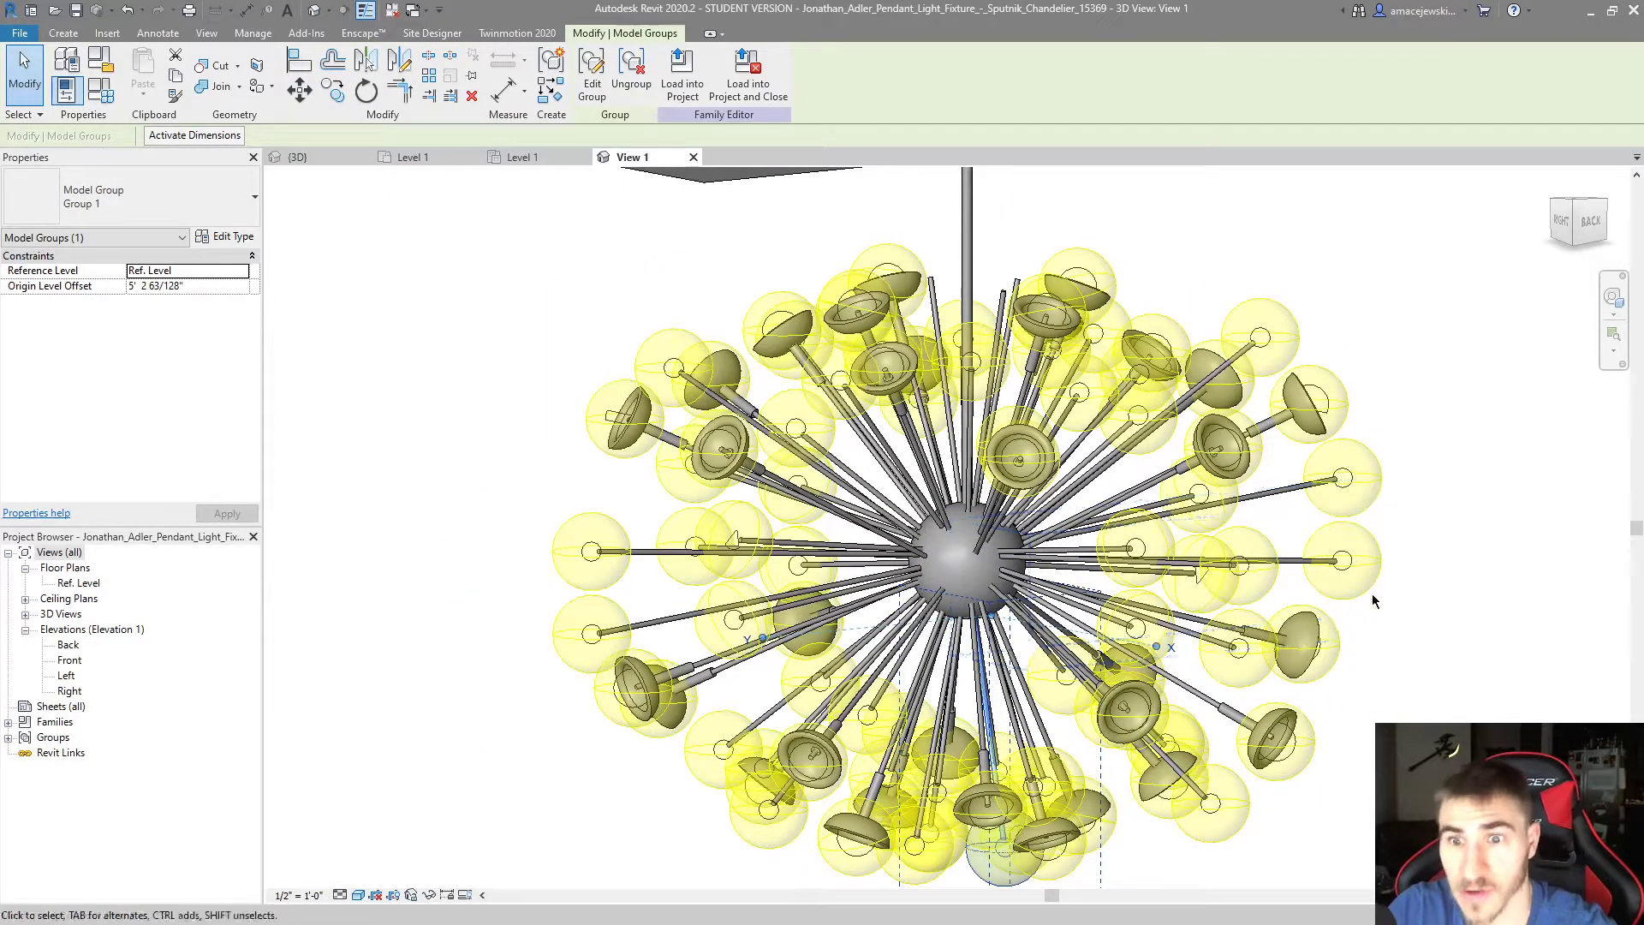
pyautogui.keyDown('shift'); pyautogui.moveTo(1496, 628); pyautogui.dragTo(1489, 617, button='middle'); pyautogui.keyUp('shift')
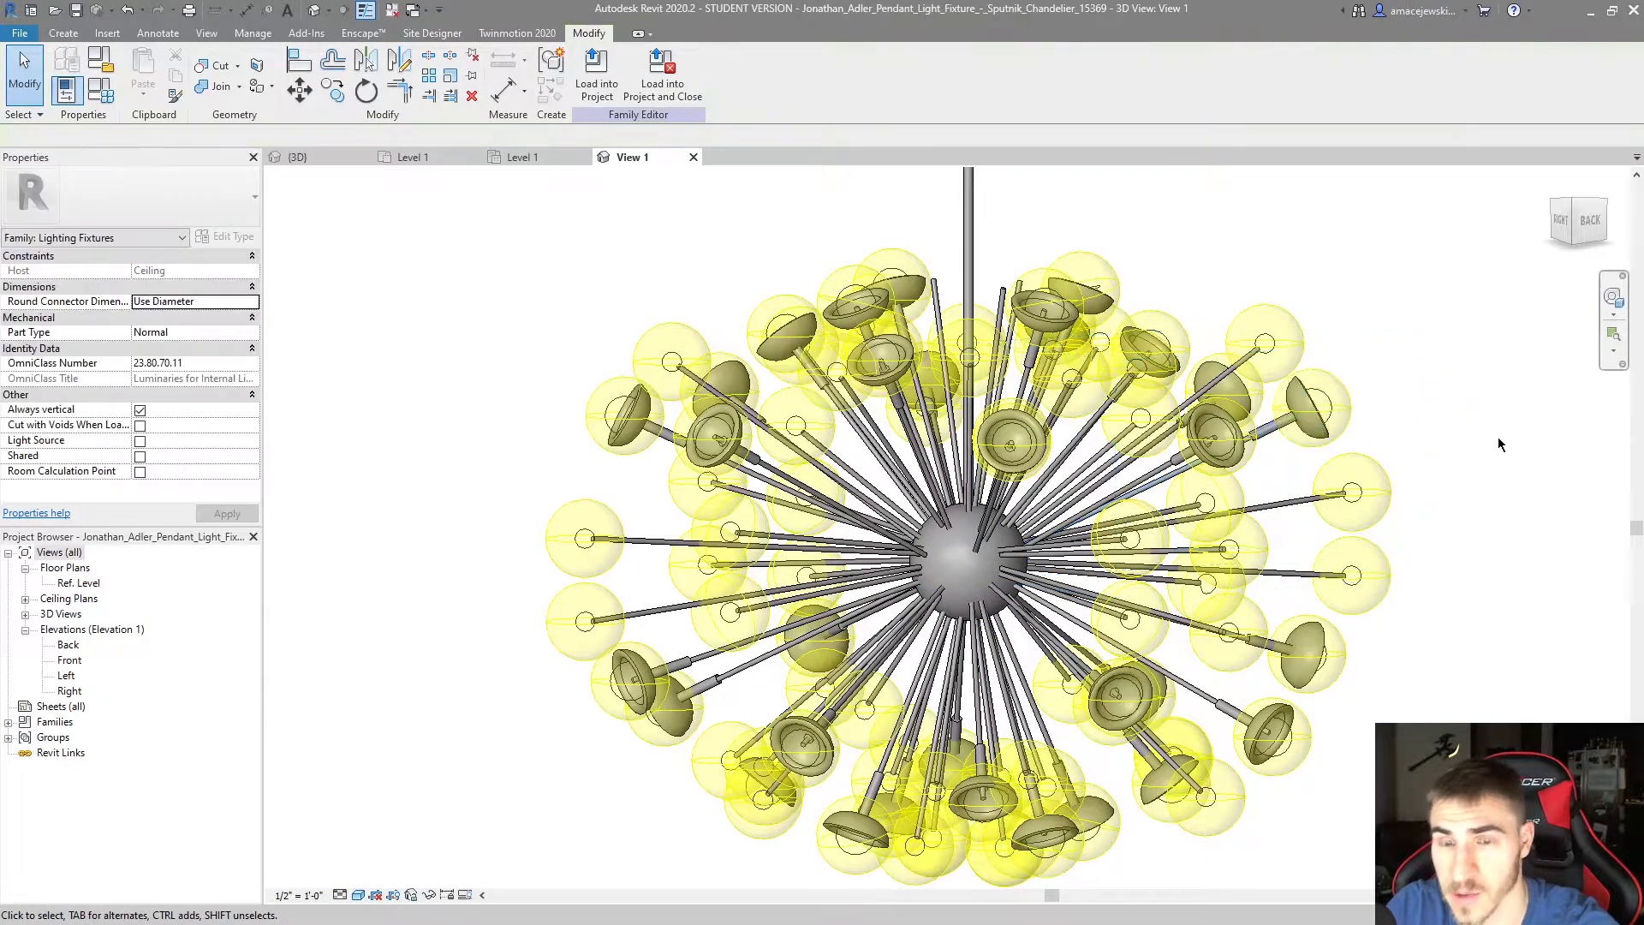
pyautogui.keyDown('shift'); pyautogui.moveTo(1235, 490); pyautogui.dragTo(1297, 469, button='middle'); pyautogui.keyUp('shift')
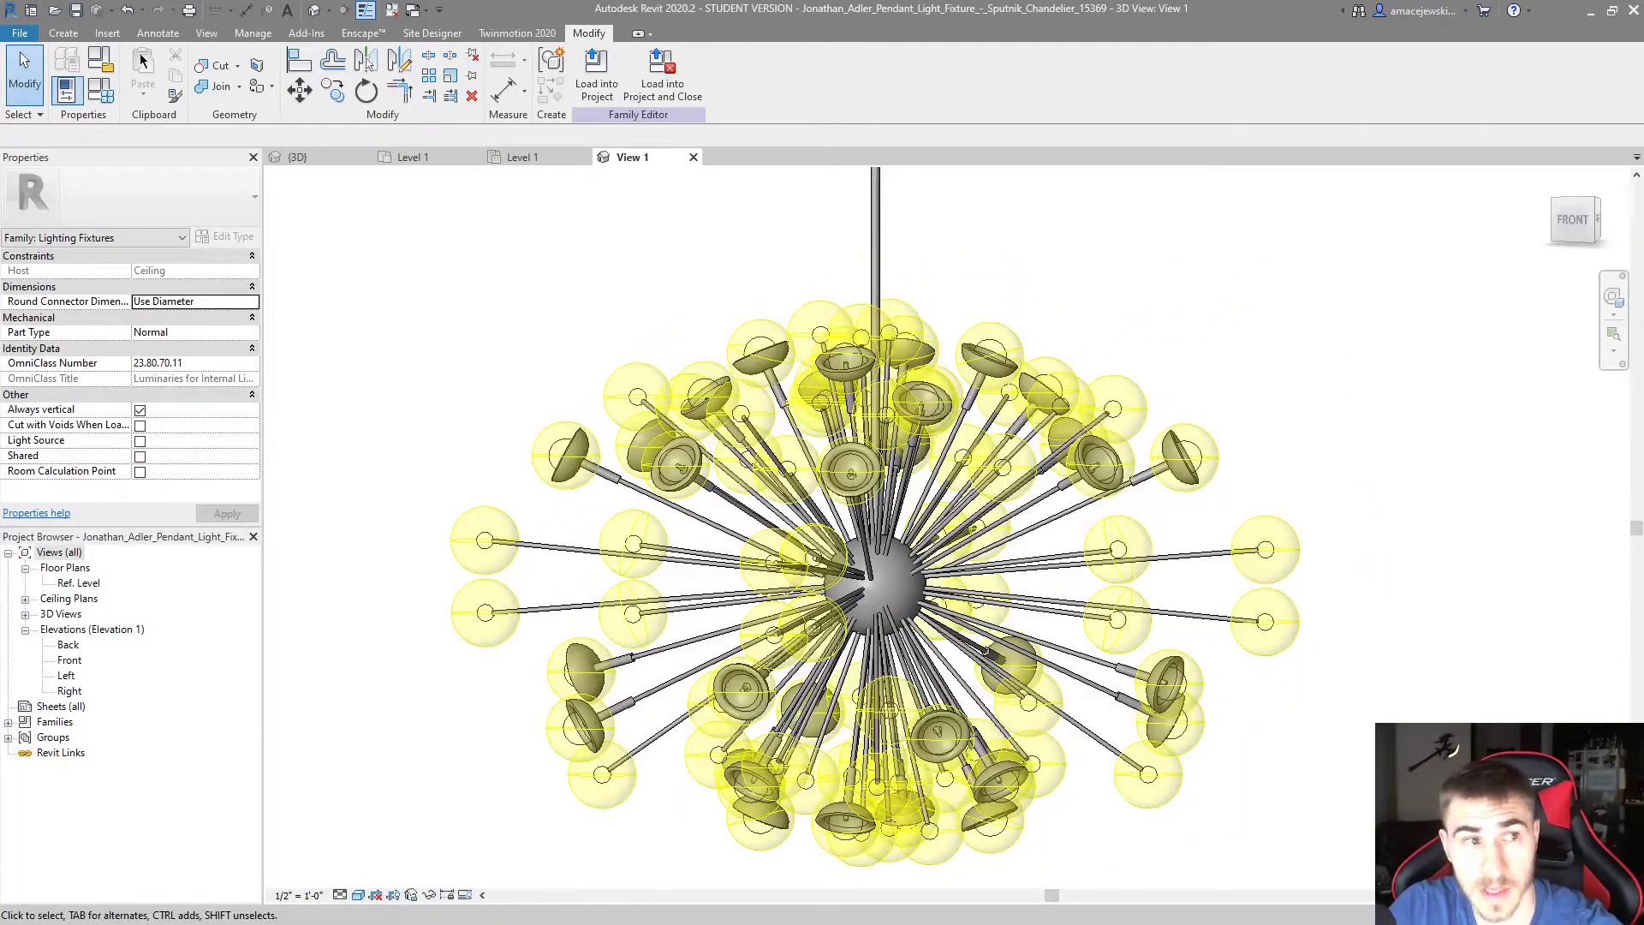
pyautogui.click(113, 91)
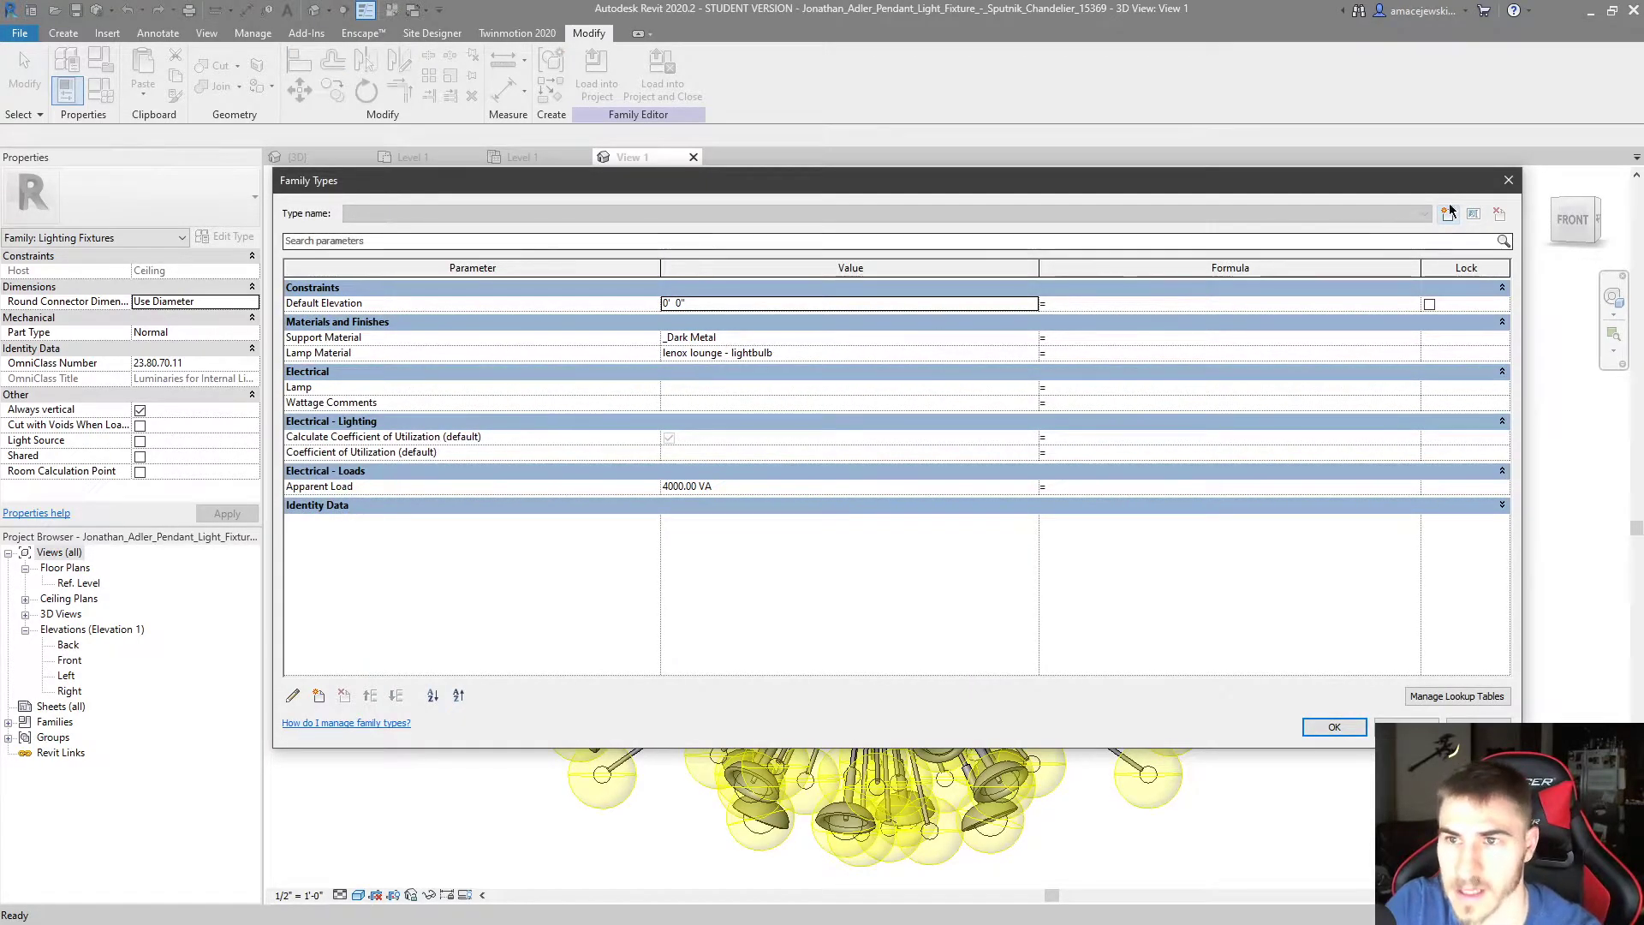
pyautogui.press('Escape')
pyautogui.click(1158, 655)
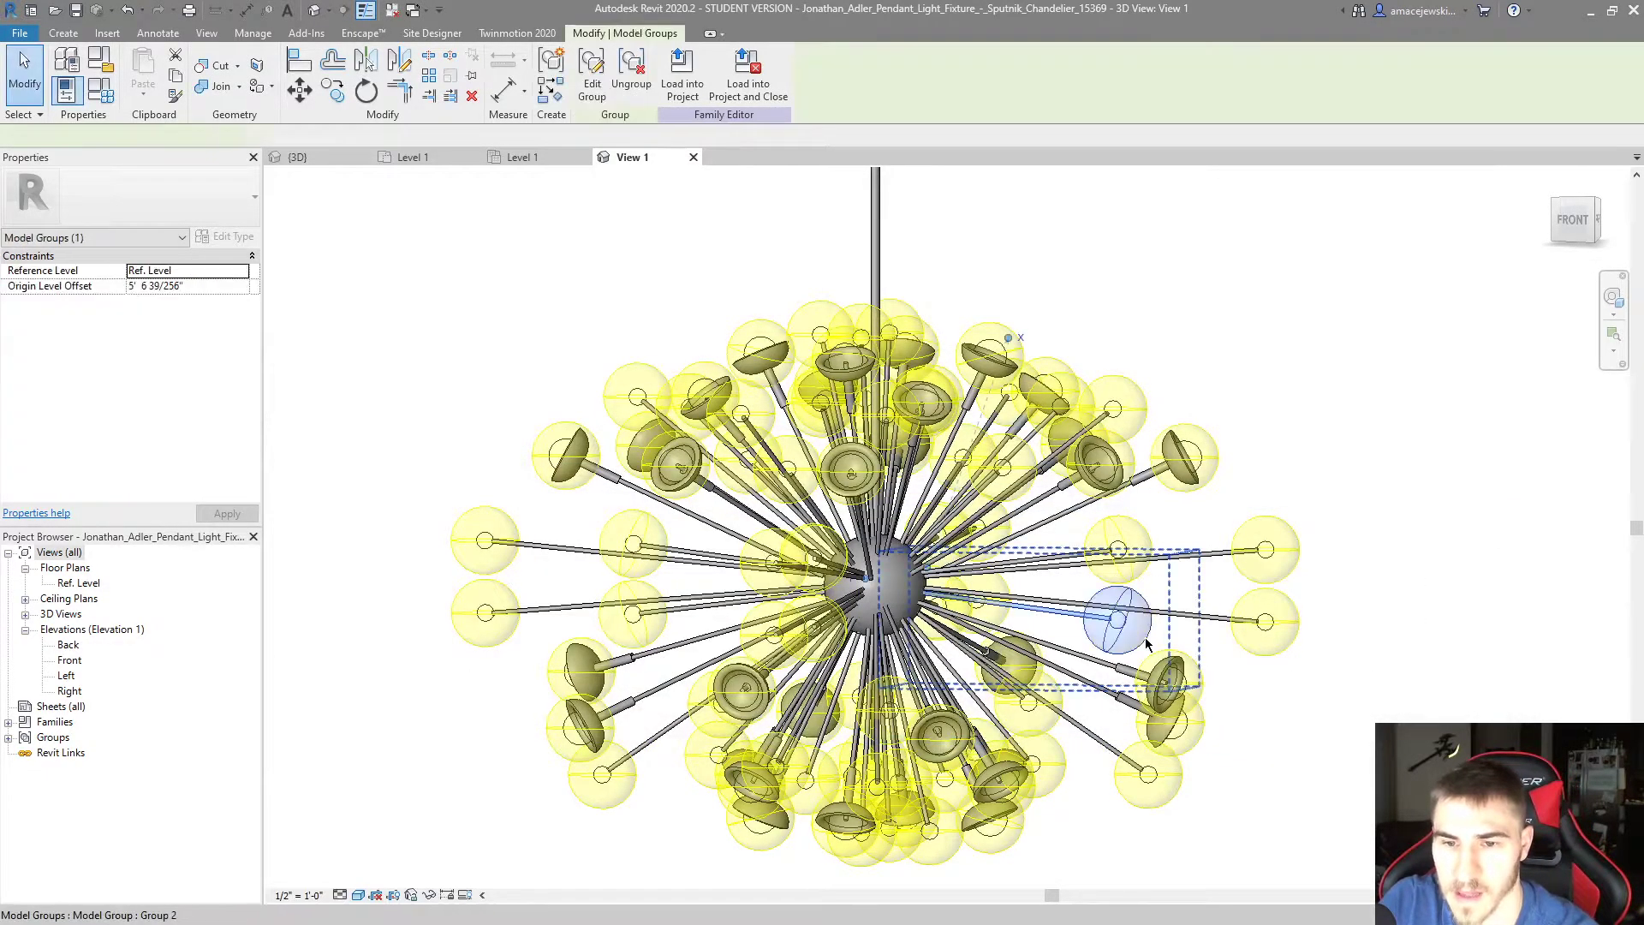
pyautogui.press('Tab')
pyautogui.click(1160, 679)
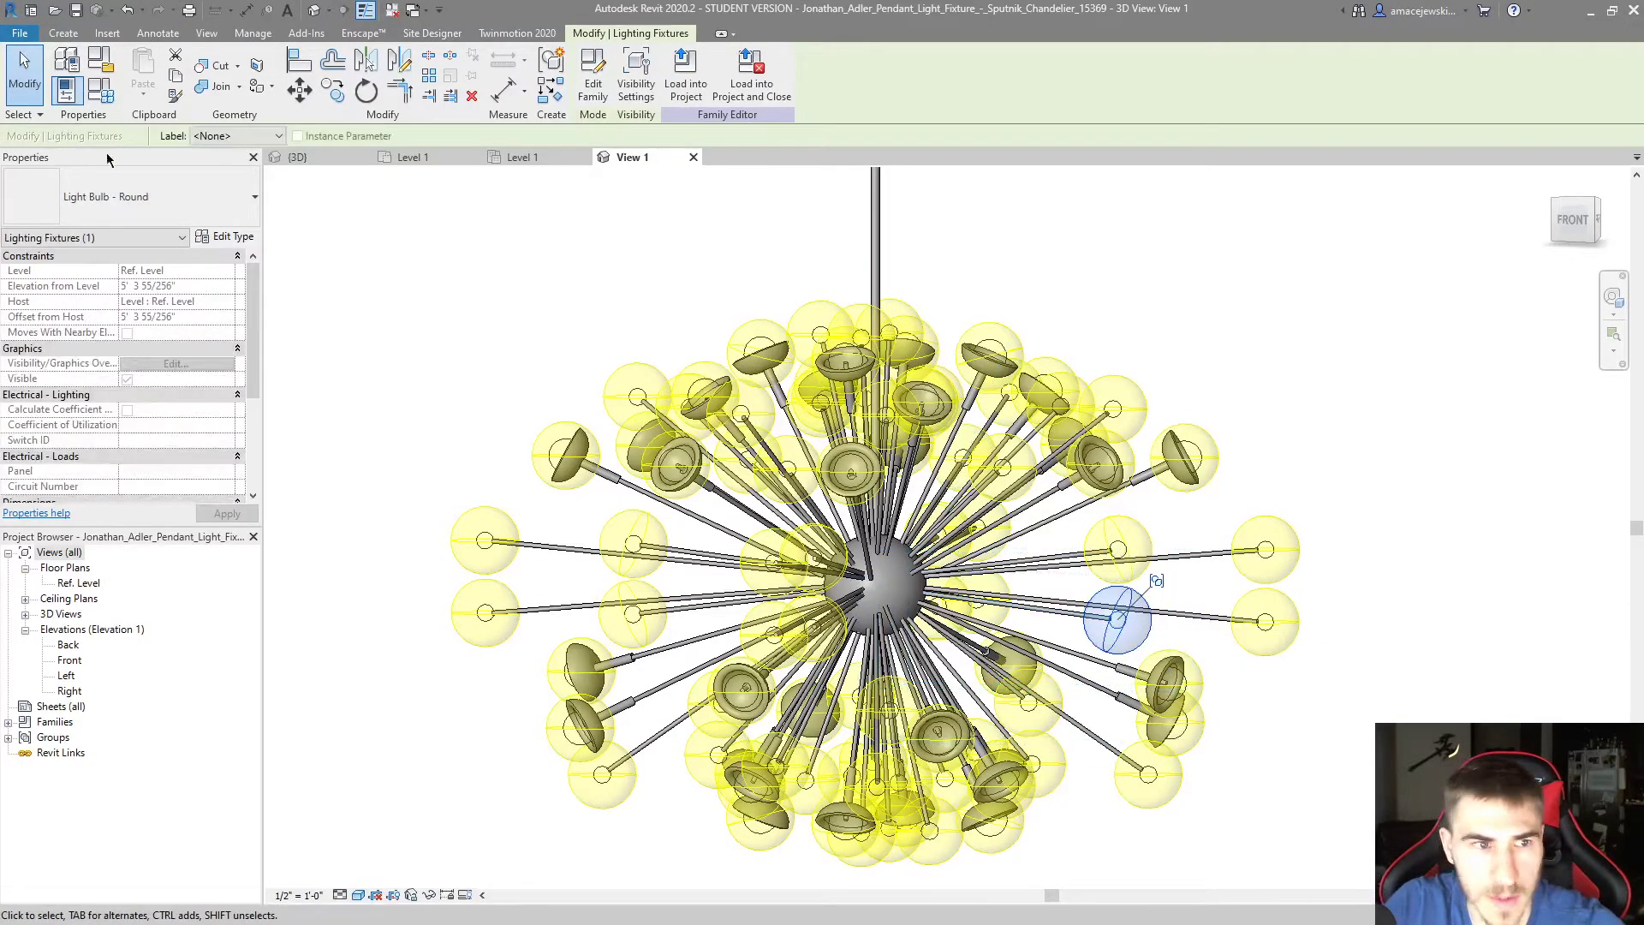
pyautogui.click(225, 237)
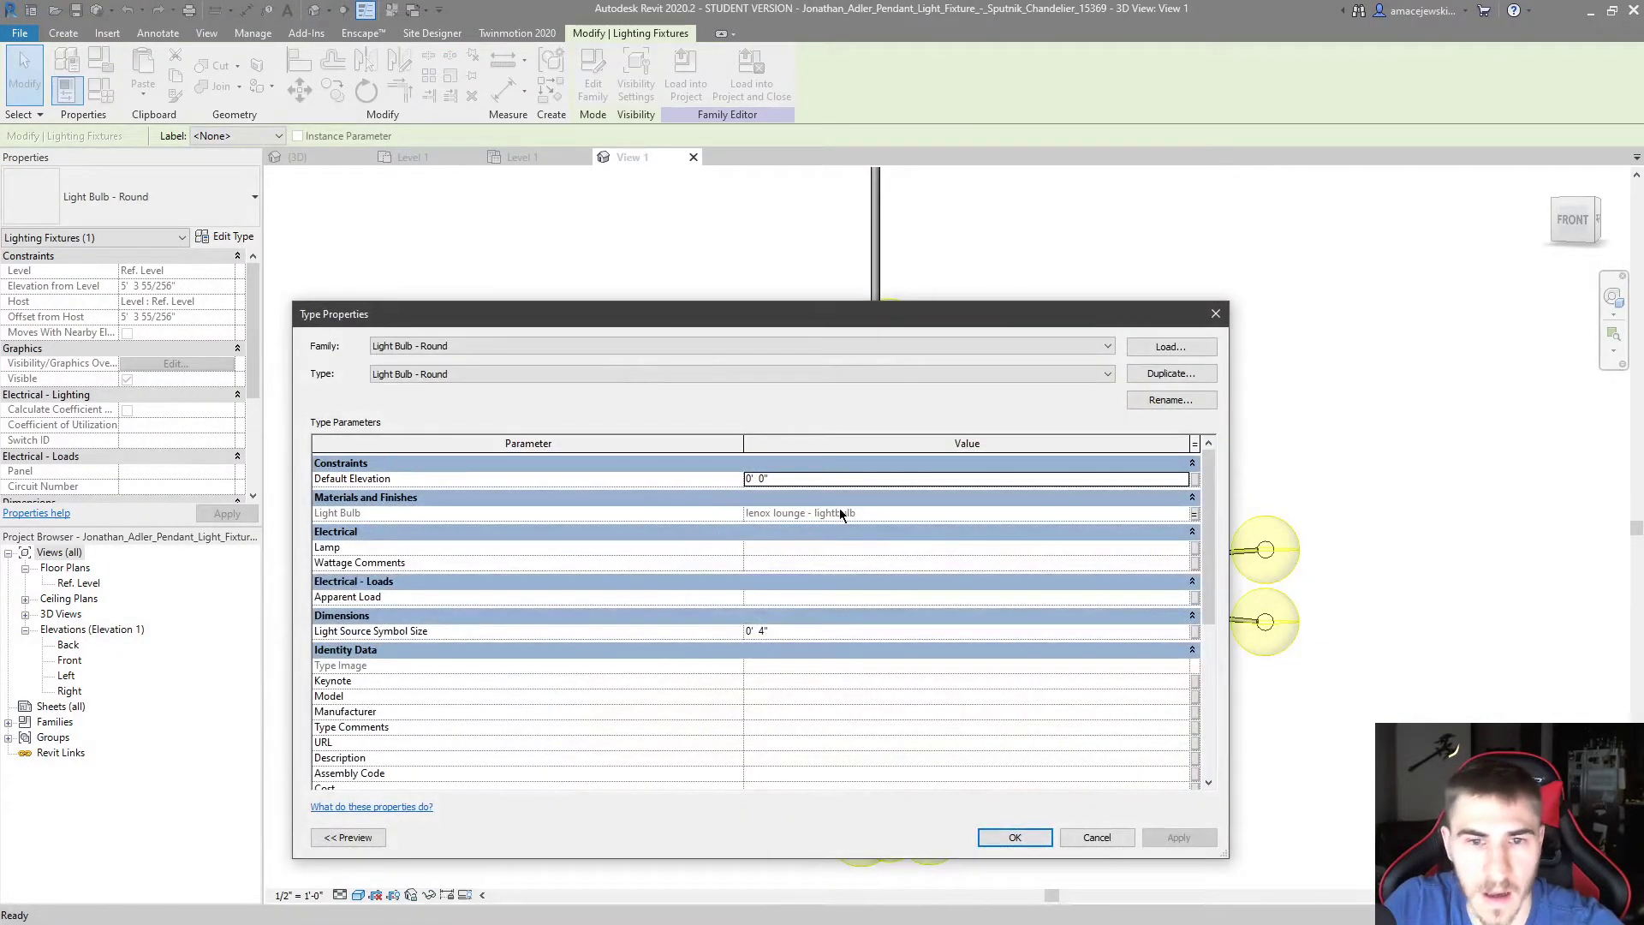
pyautogui.click(1214, 313)
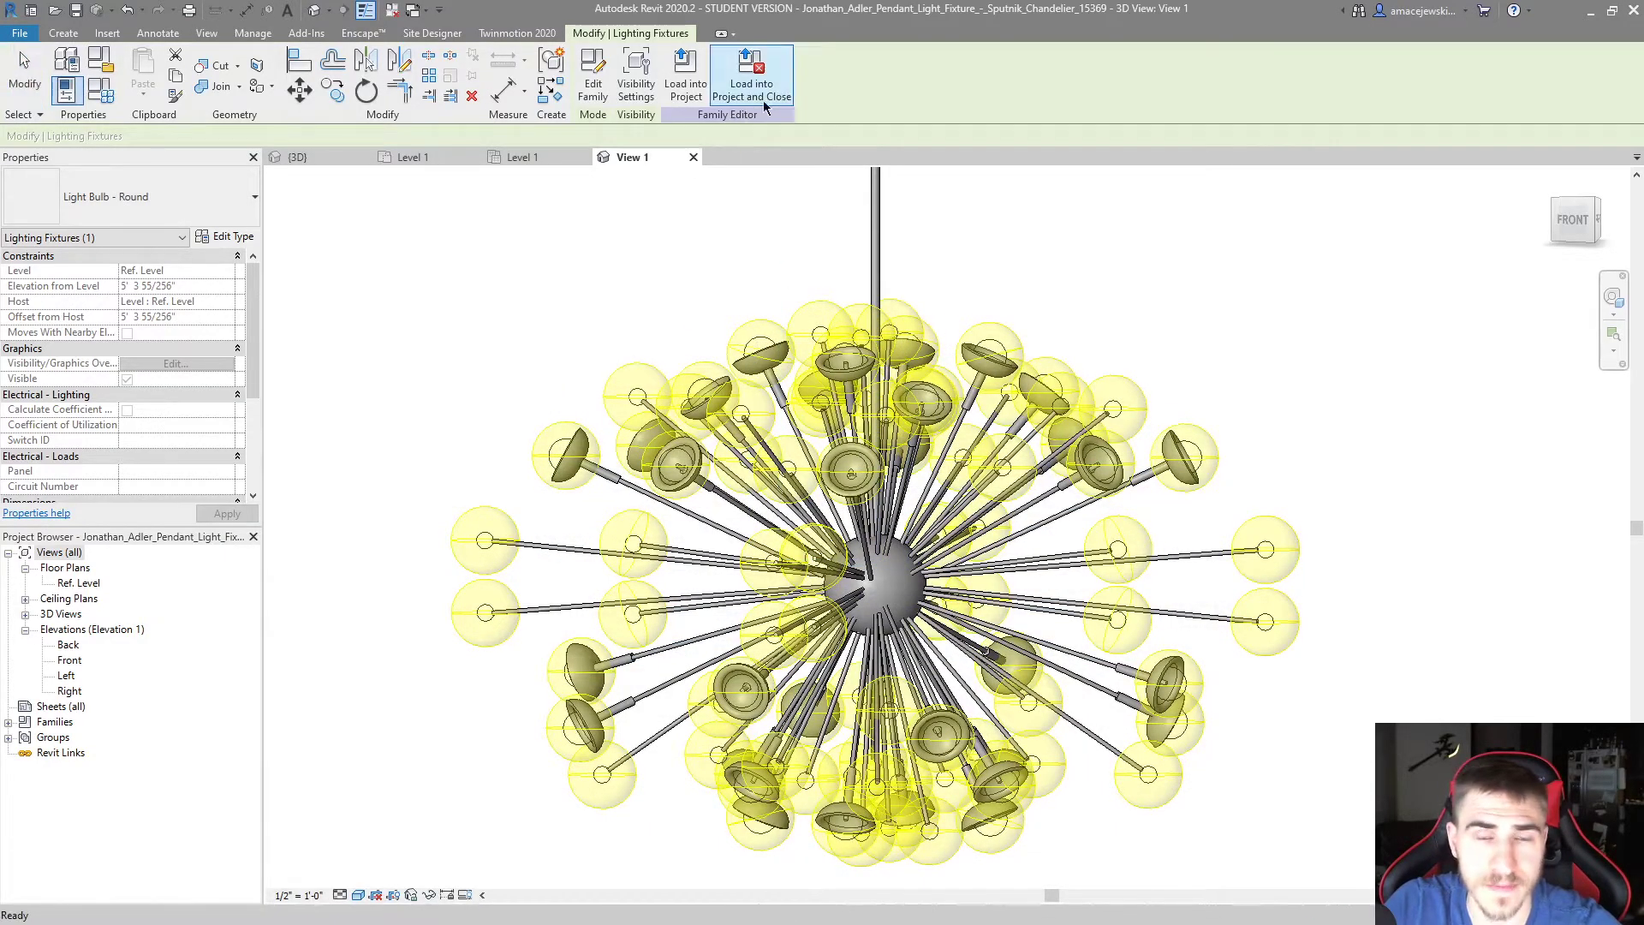
pyautogui.press('Escape')
# Load the chandelier into the project, overwrite the existing version, and save
pyautogui.click(662, 77)
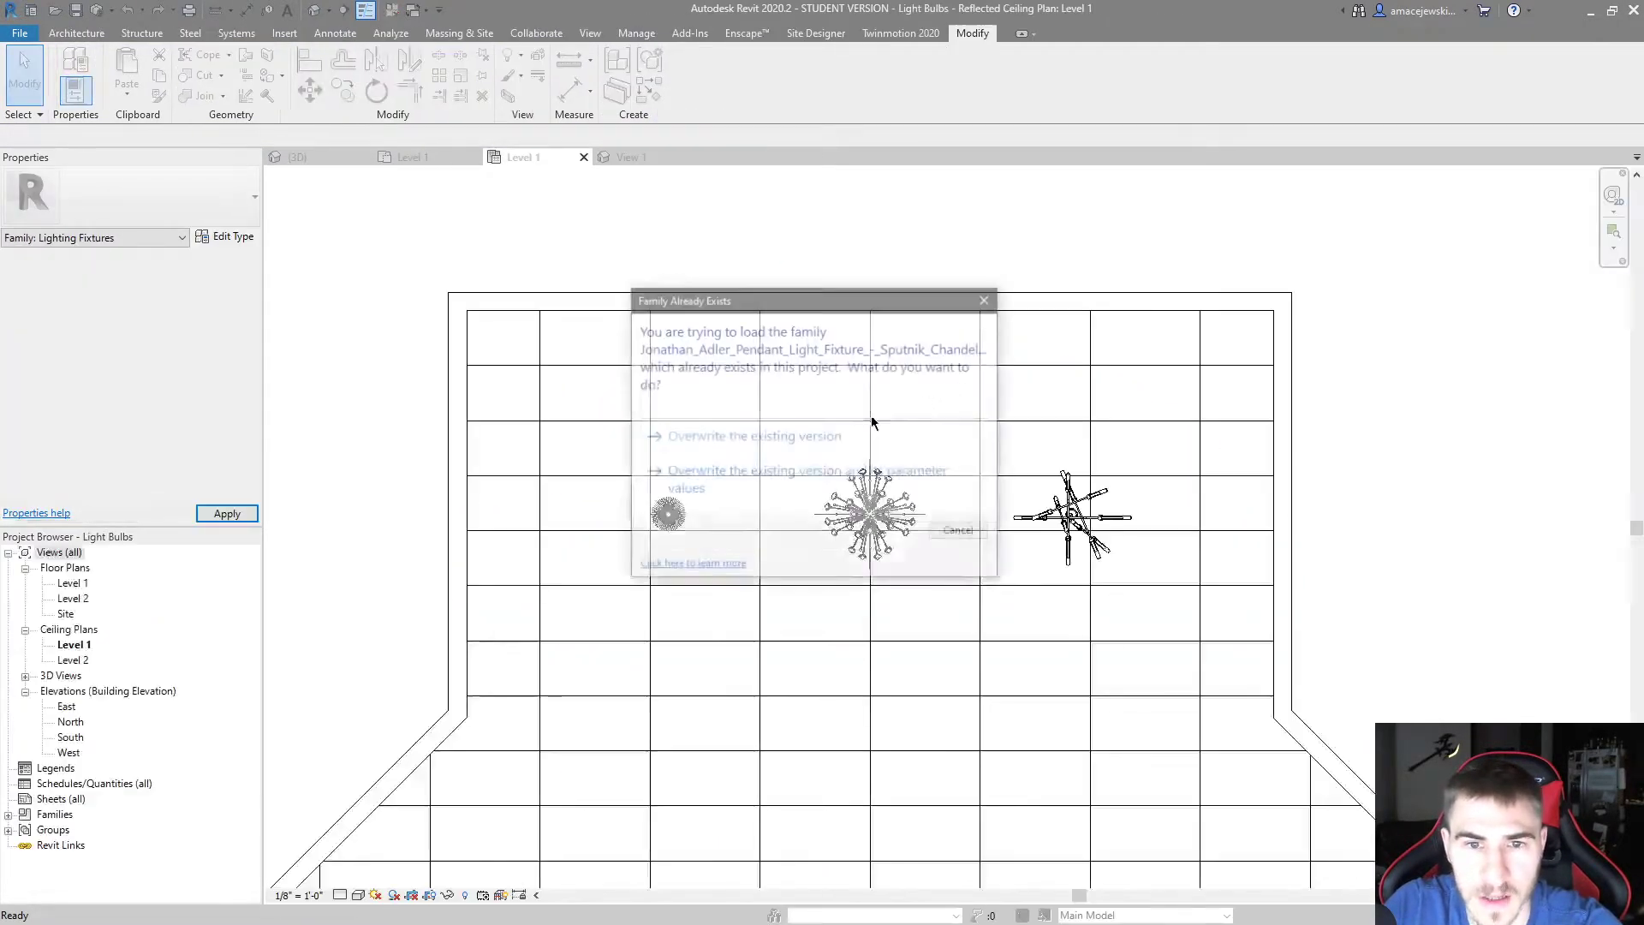
pyautogui.click(720, 469)
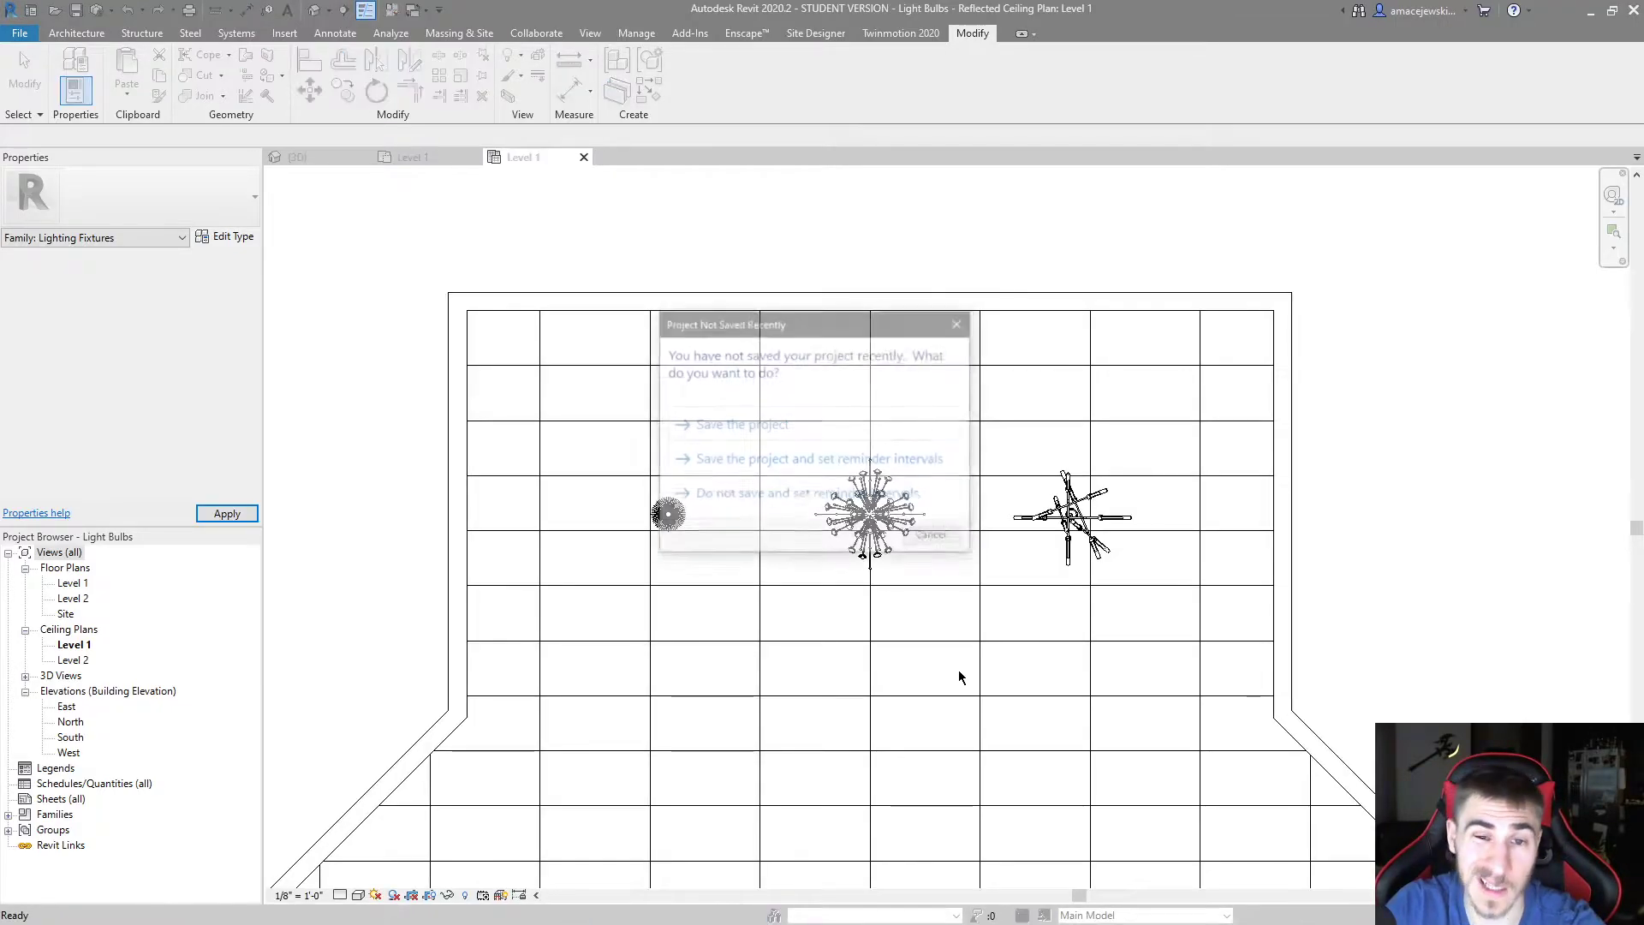
pyautogui.click(902, 424)
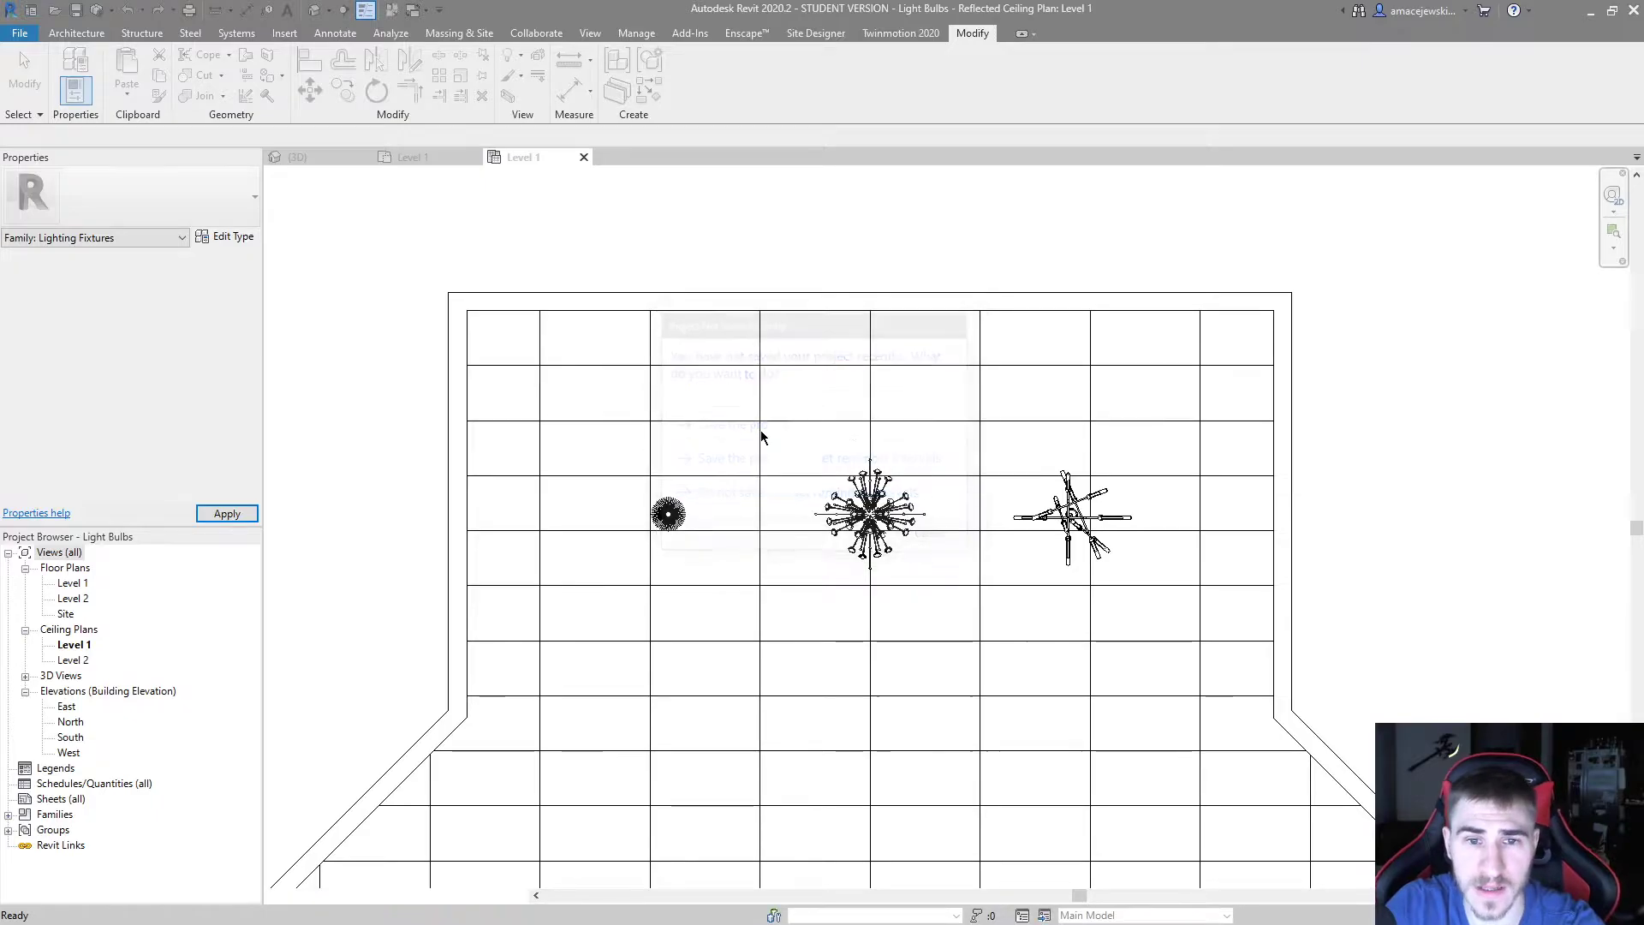
# Set the central chandelier type's Lamp Material to Light Source
pyautogui.click(891, 462)
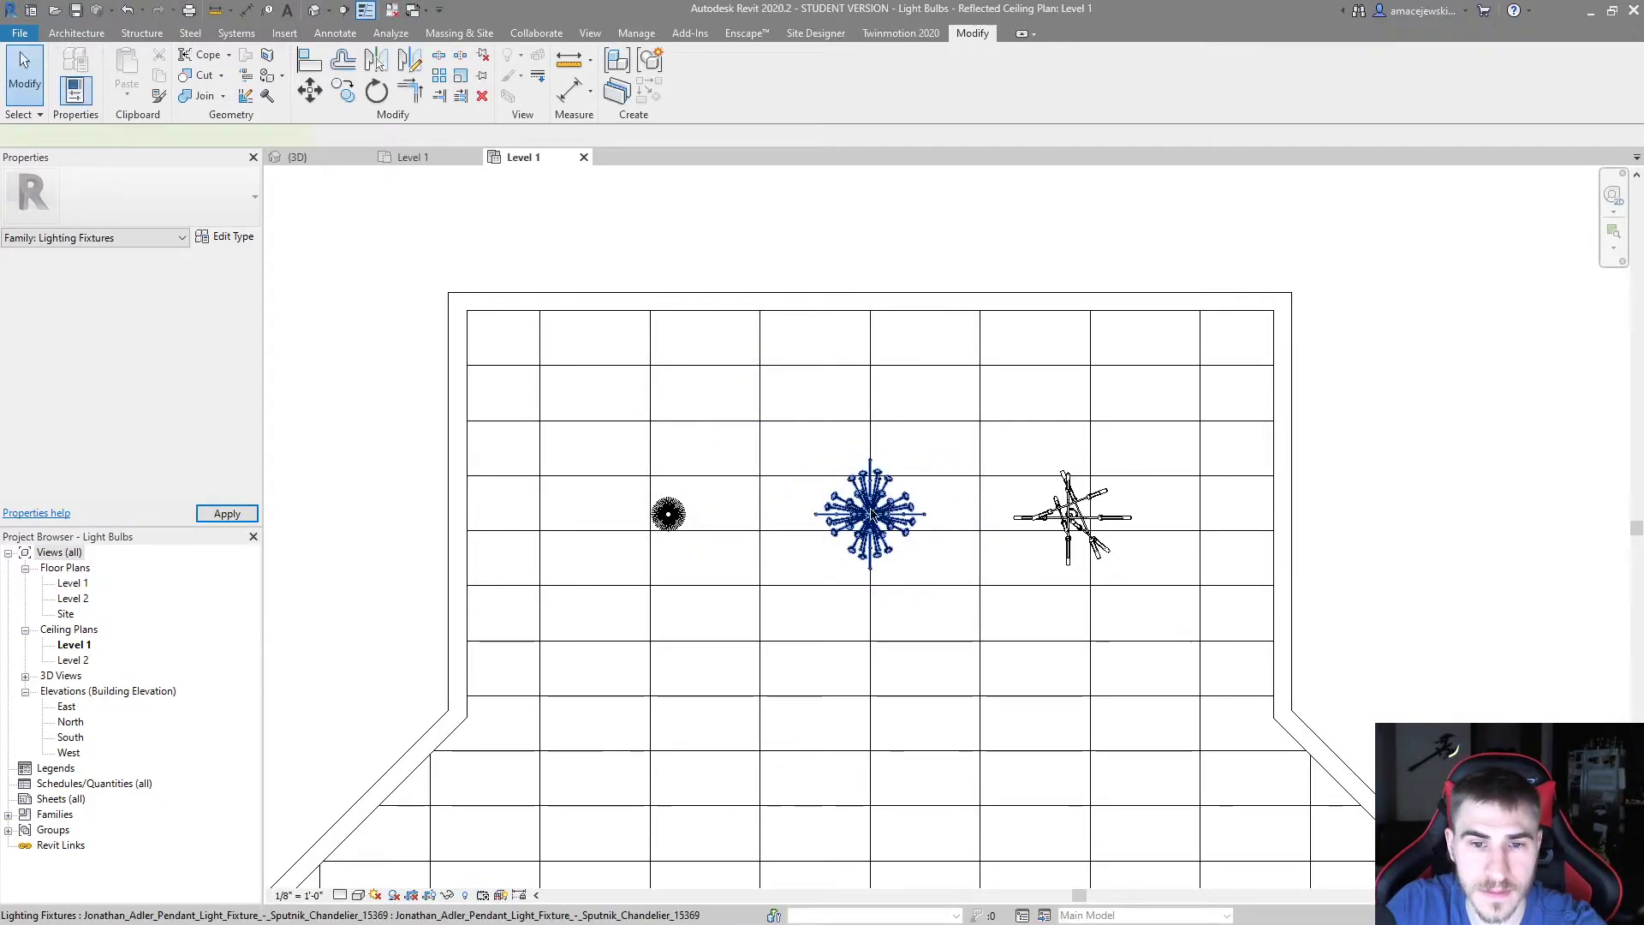
pyautogui.click(226, 237)
pyautogui.click(1180, 528)
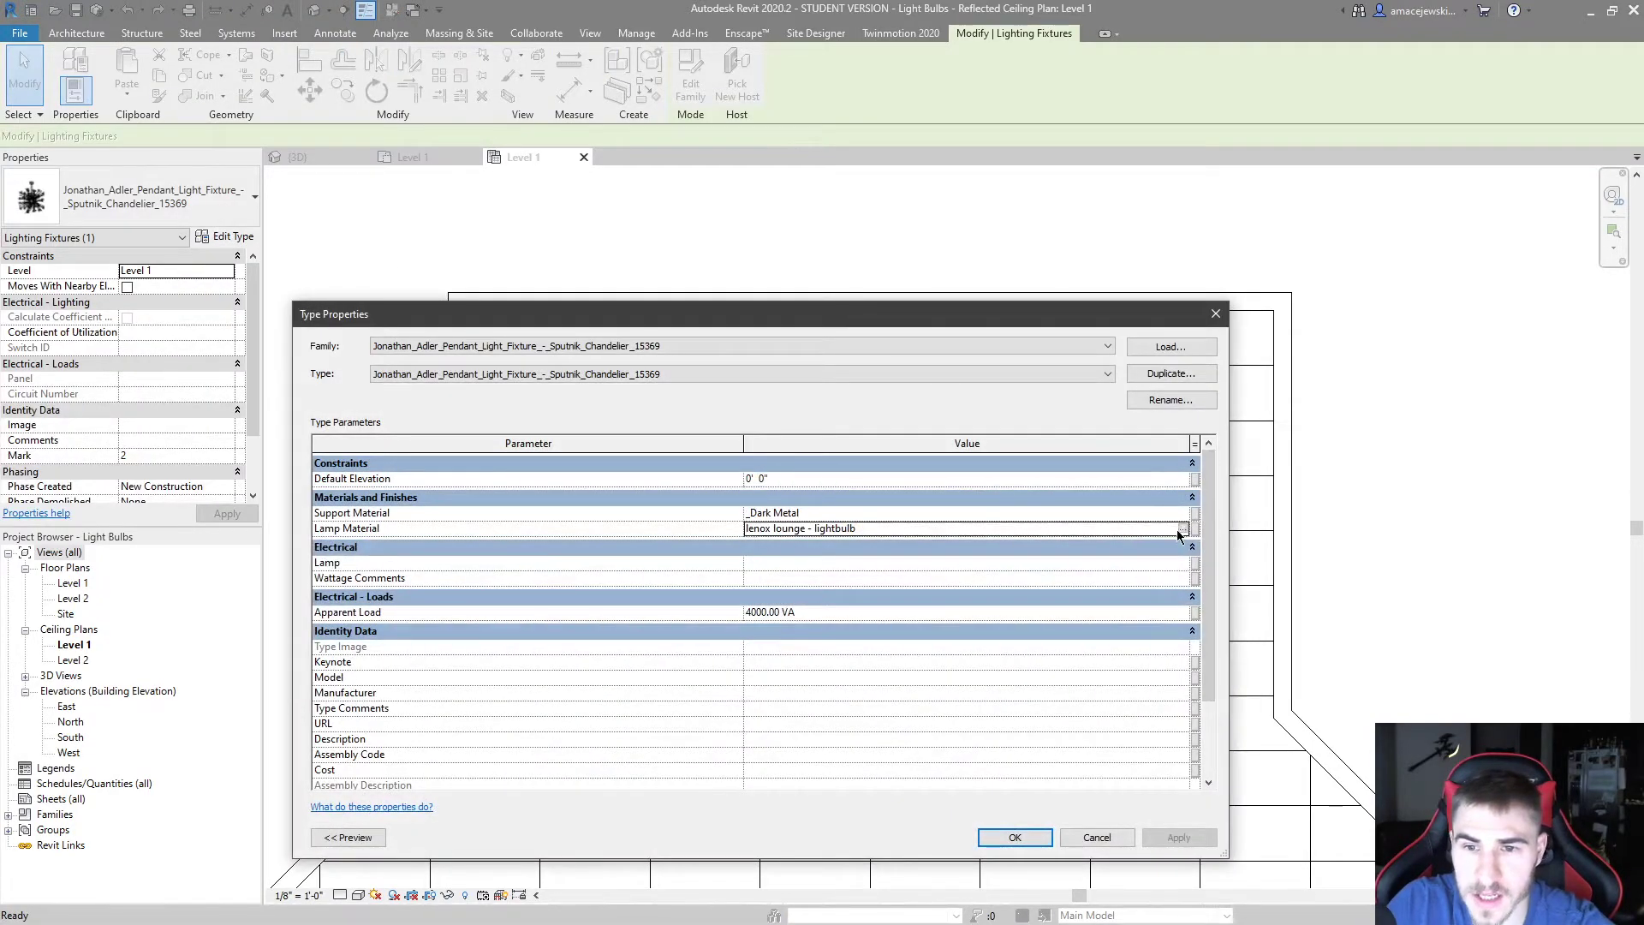
pyautogui.click(1182, 528)
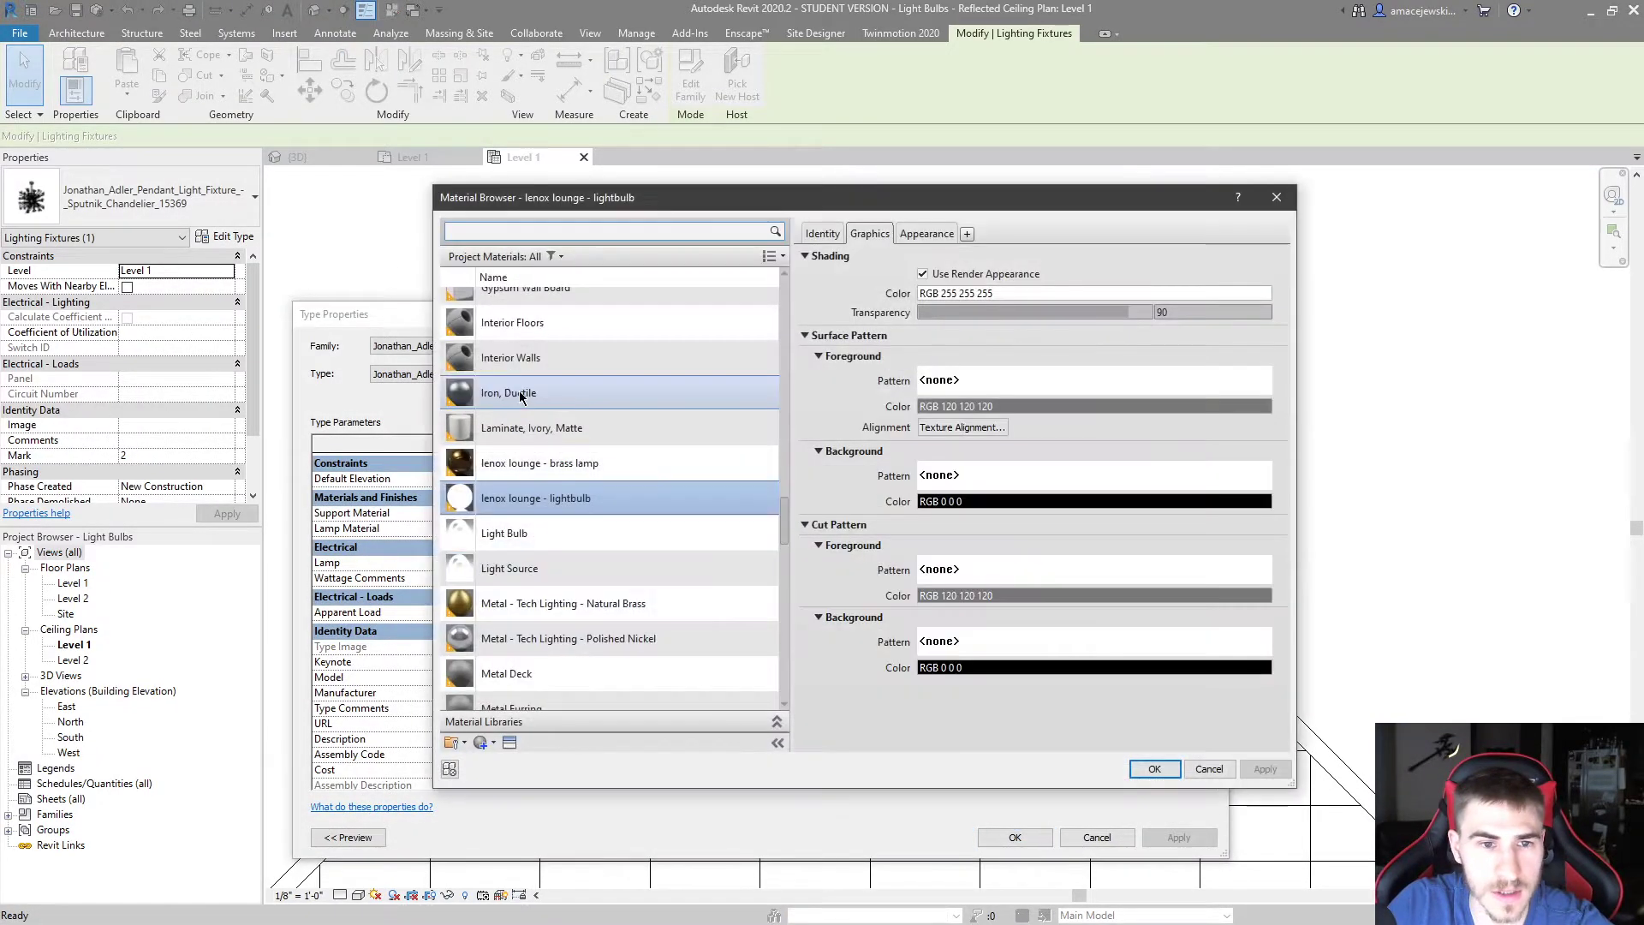
pyautogui.click(529, 567)
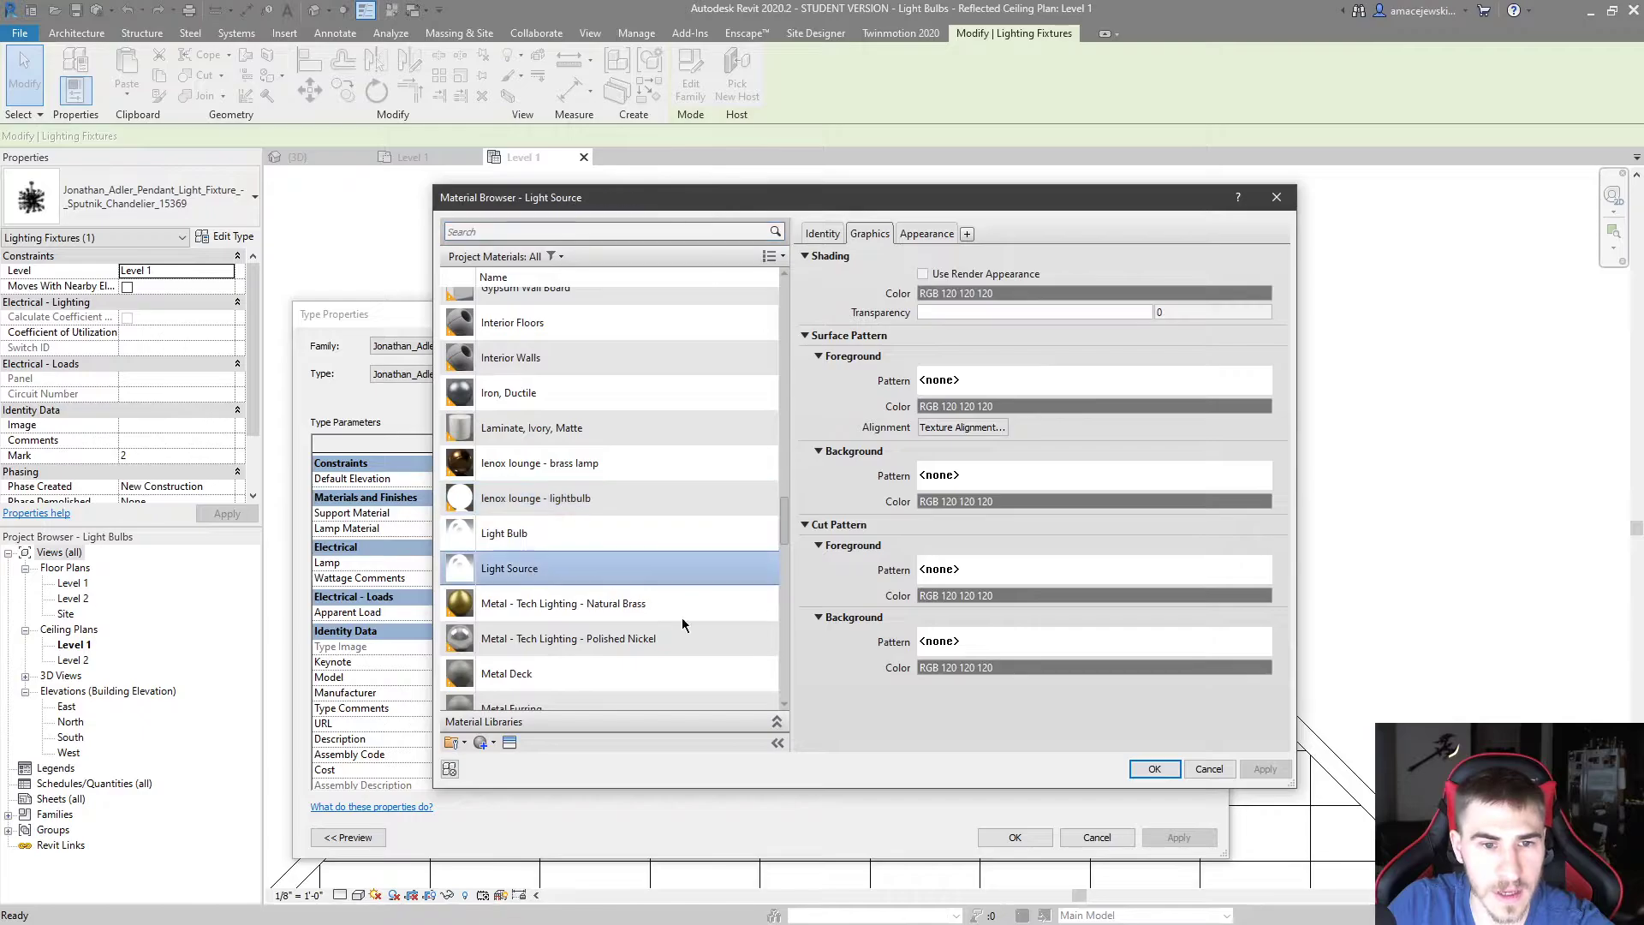
pyautogui.click(1149, 772)
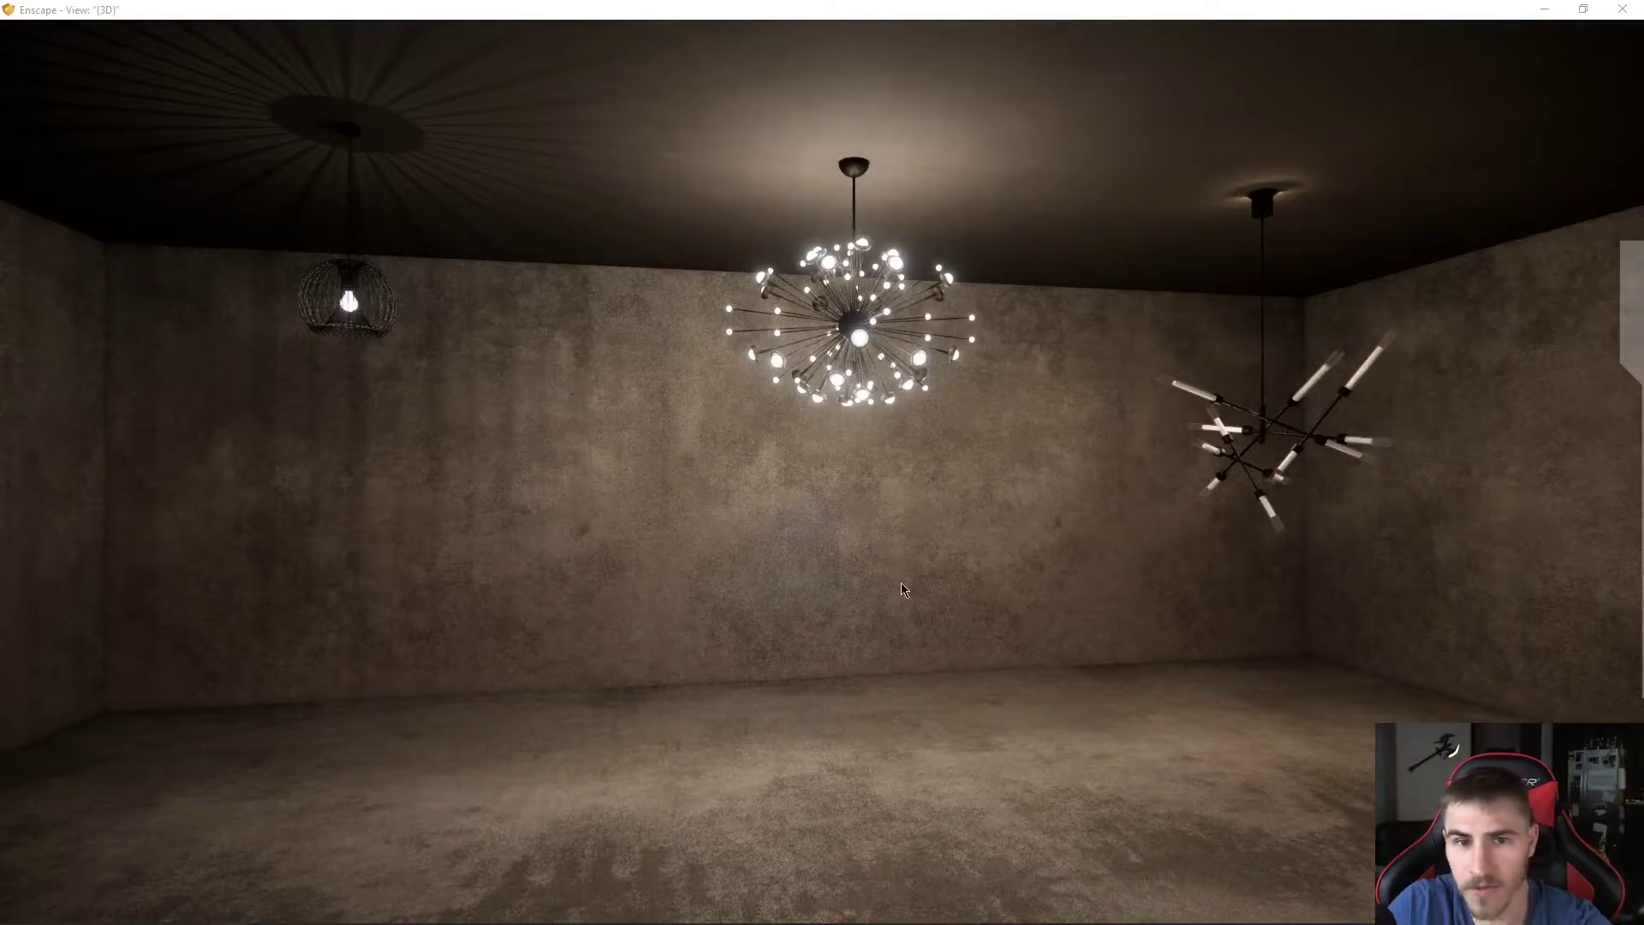
# Walk up to and circle the middle chandelier, then back away to frame it beside the caged lamp
pyautogui.moveTo(892, 610); pyautogui.dragTo(912, 531)
pyautogui.press('w')
pyautogui.press('d')
pyautogui.press('a')
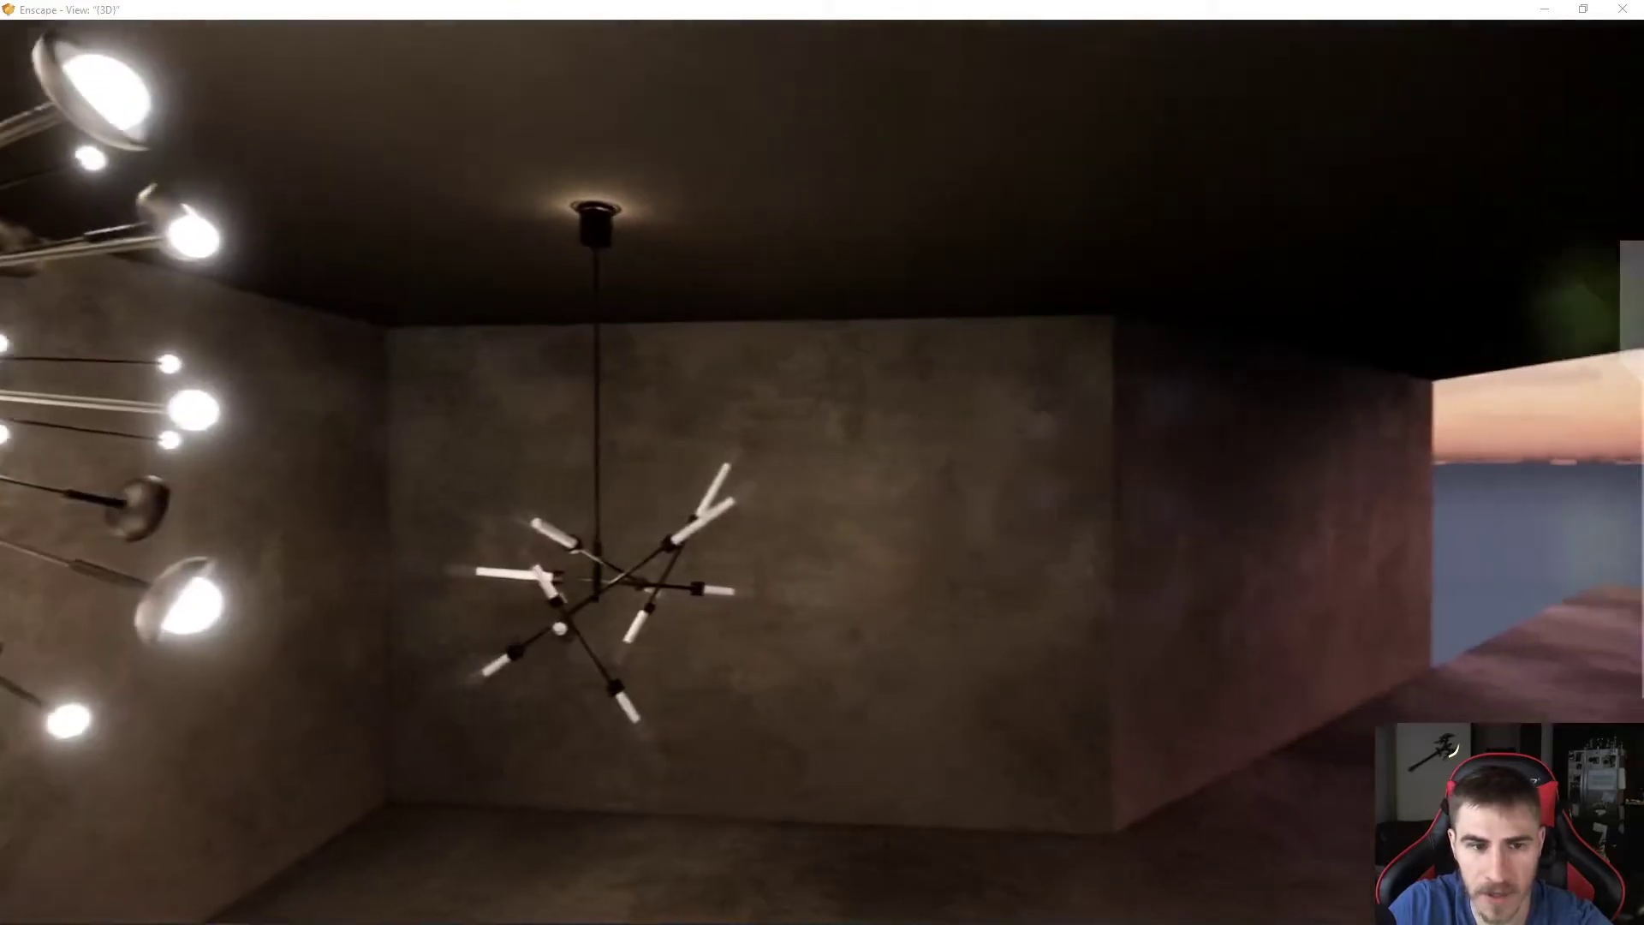
pyautogui.moveTo(942, 530); pyautogui.dragTo(691, 528)
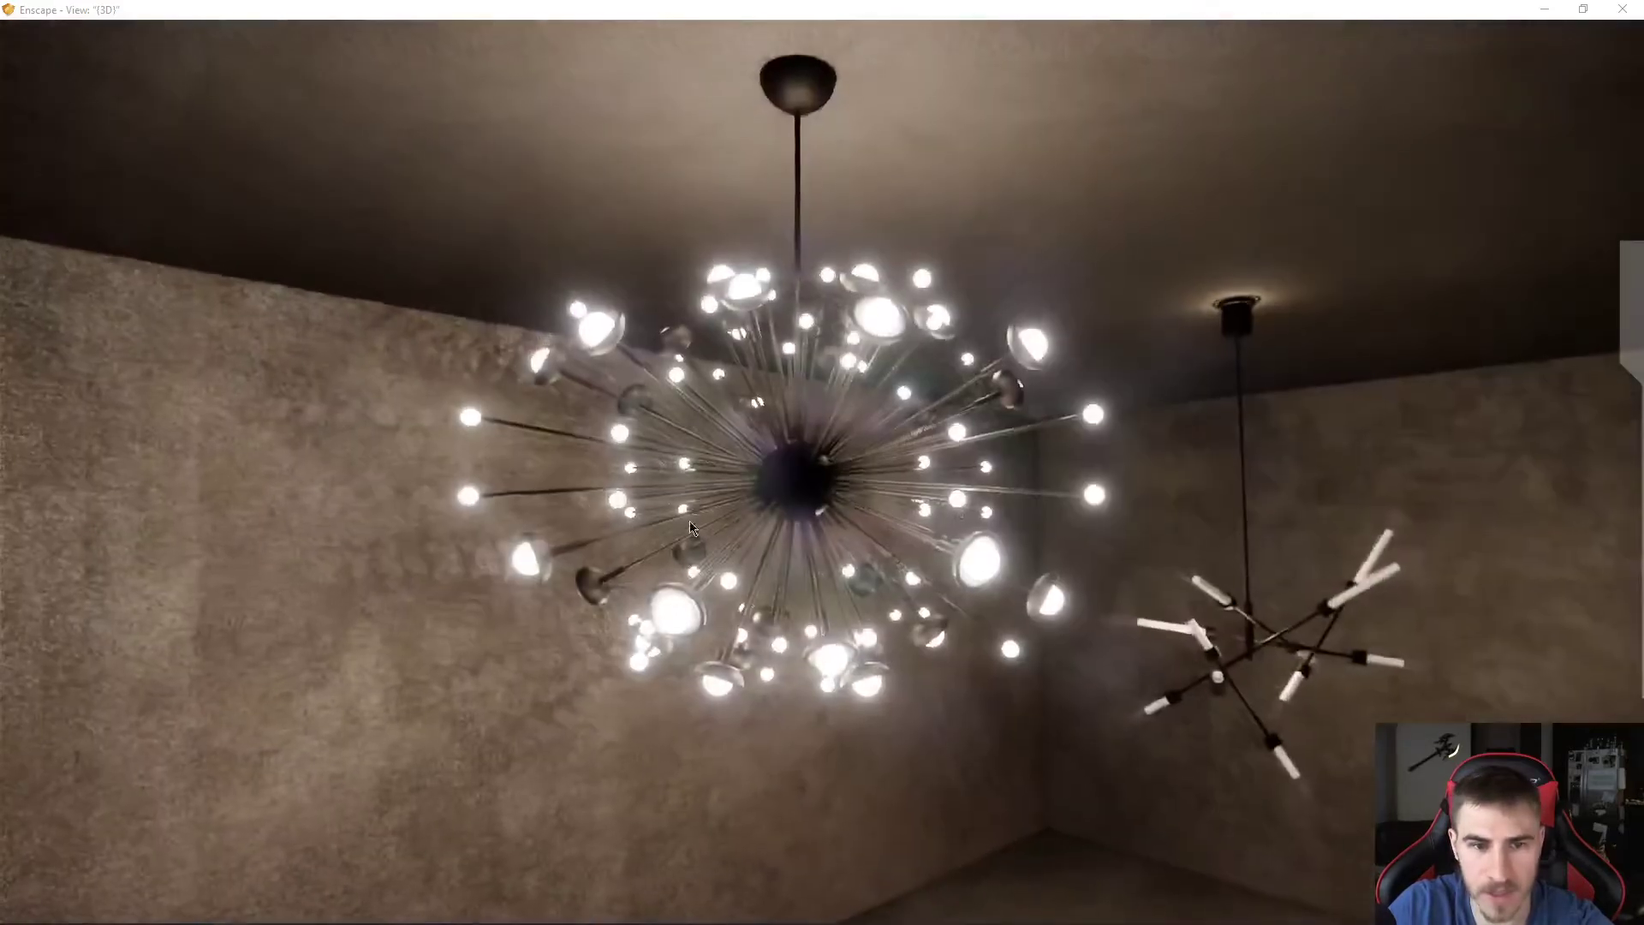
pyautogui.press('d')
pyautogui.moveTo(899, 532); pyautogui.dragTo(883, 570)
pyautogui.press('s')
pyautogui.press('d')
pyautogui.press('s')
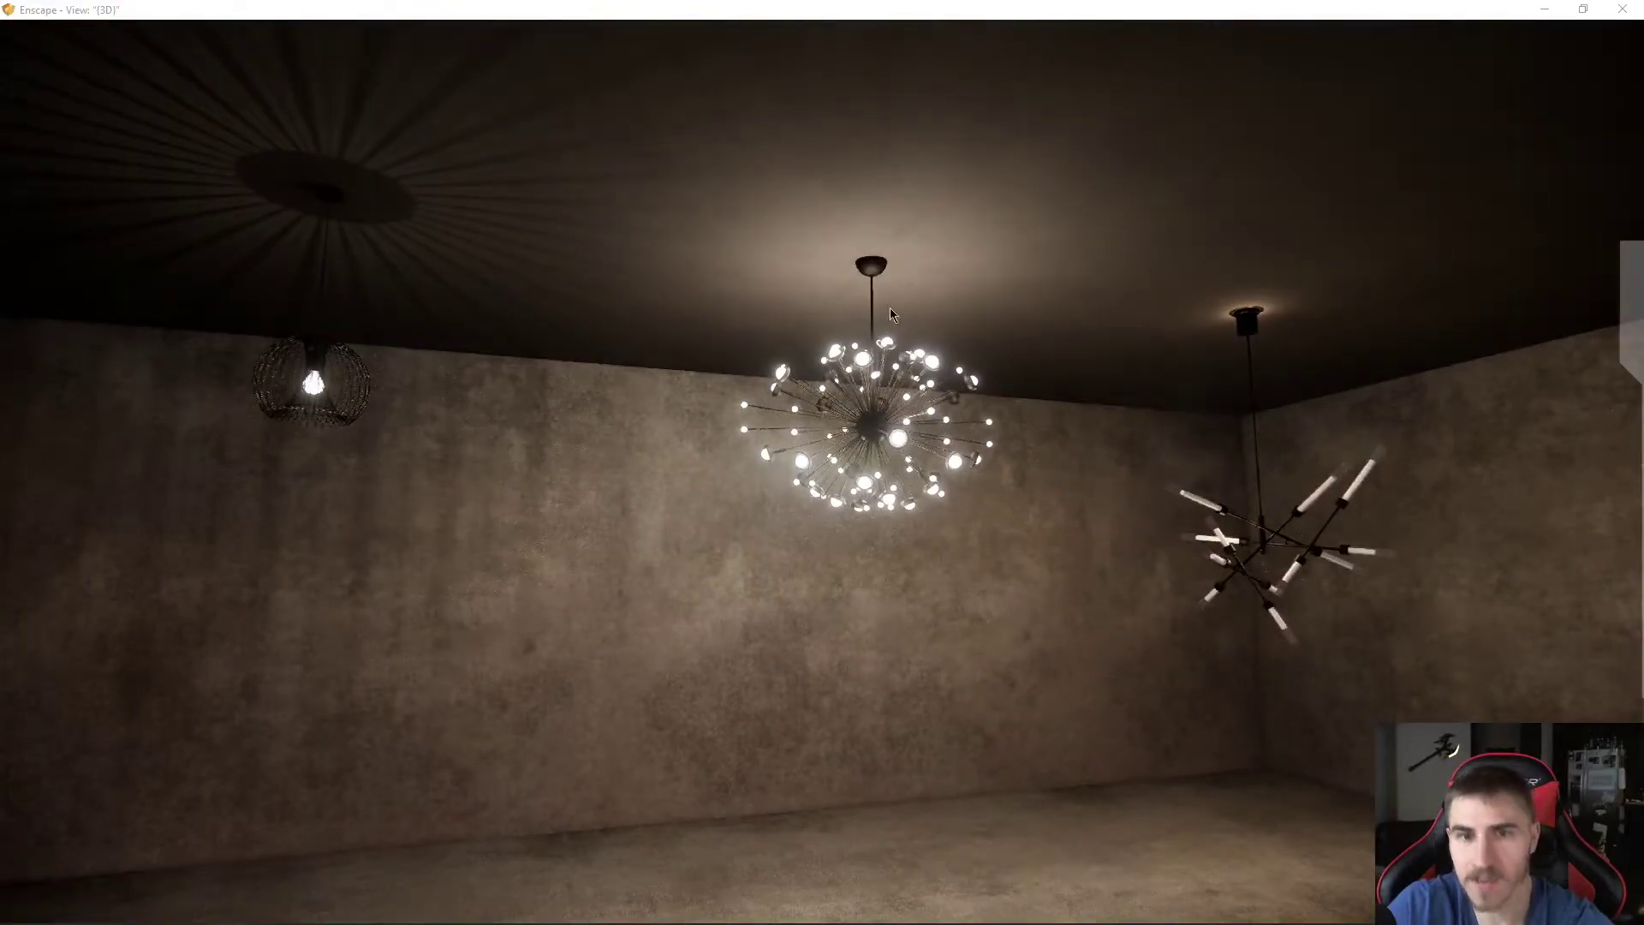
# Move through the room for a close look at the tube chandelier
pyautogui.moveTo(974, 578); pyautogui.dragTo(979, 589)
pyautogui.press('w')
pyautogui.press('d')
pyautogui.press('w')
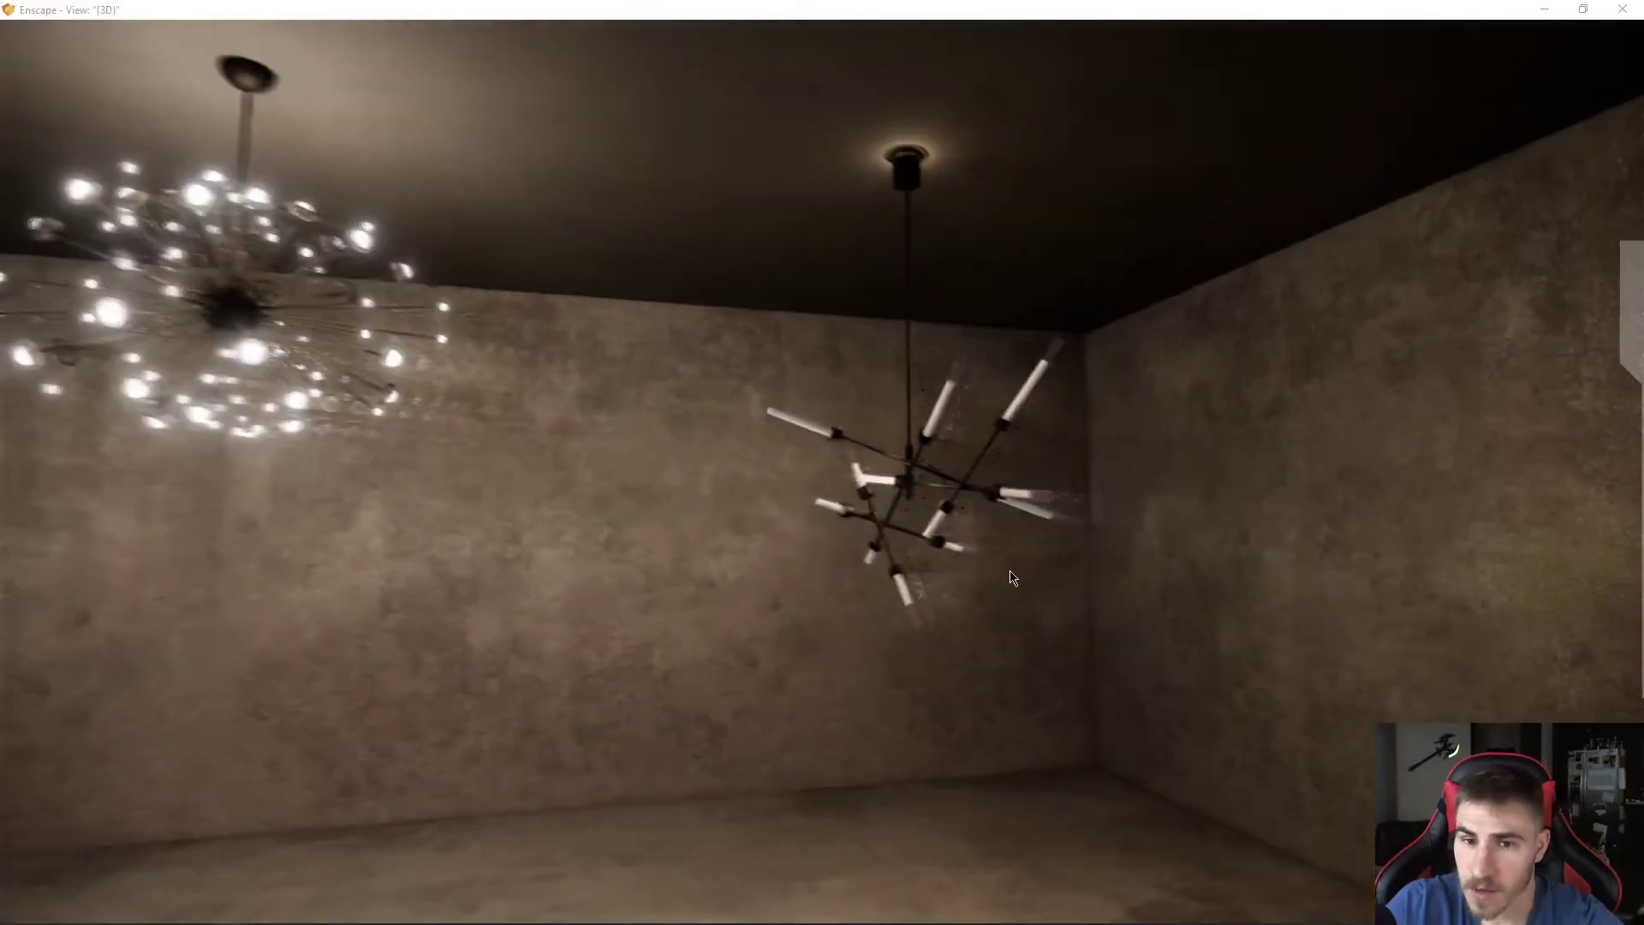
pyautogui.press('a')
pyautogui.scroll(-5, 853, 461)
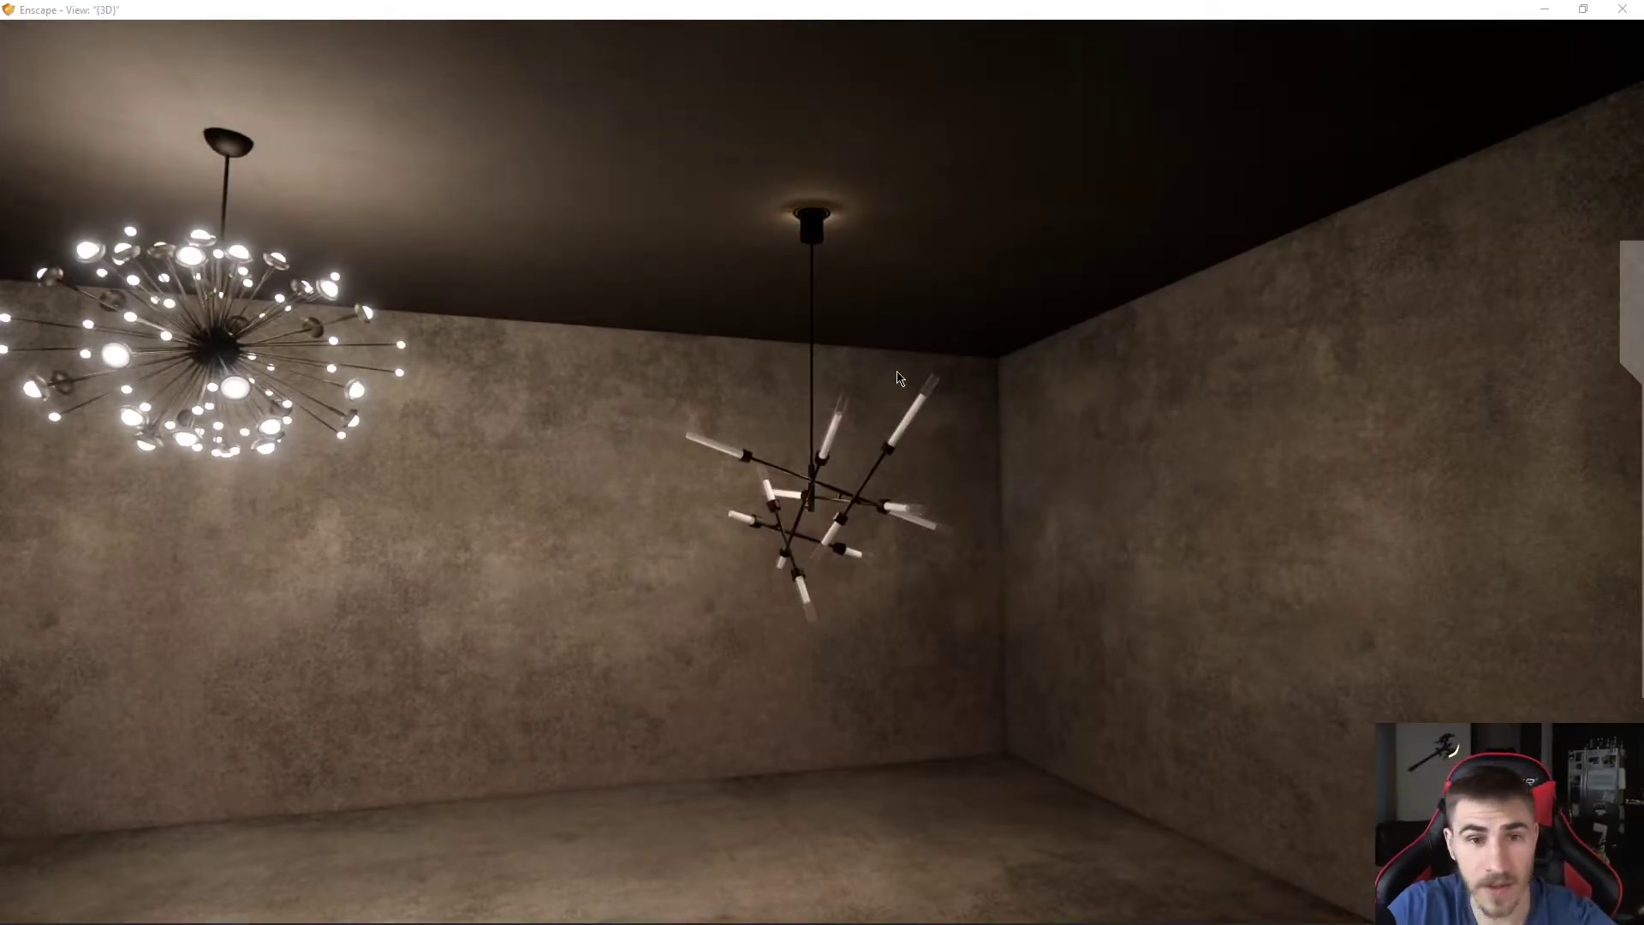
# Back in Revit, select the abstract tube chandelier and clear the selection inside its family
pyautogui.moveTo(514, 923)
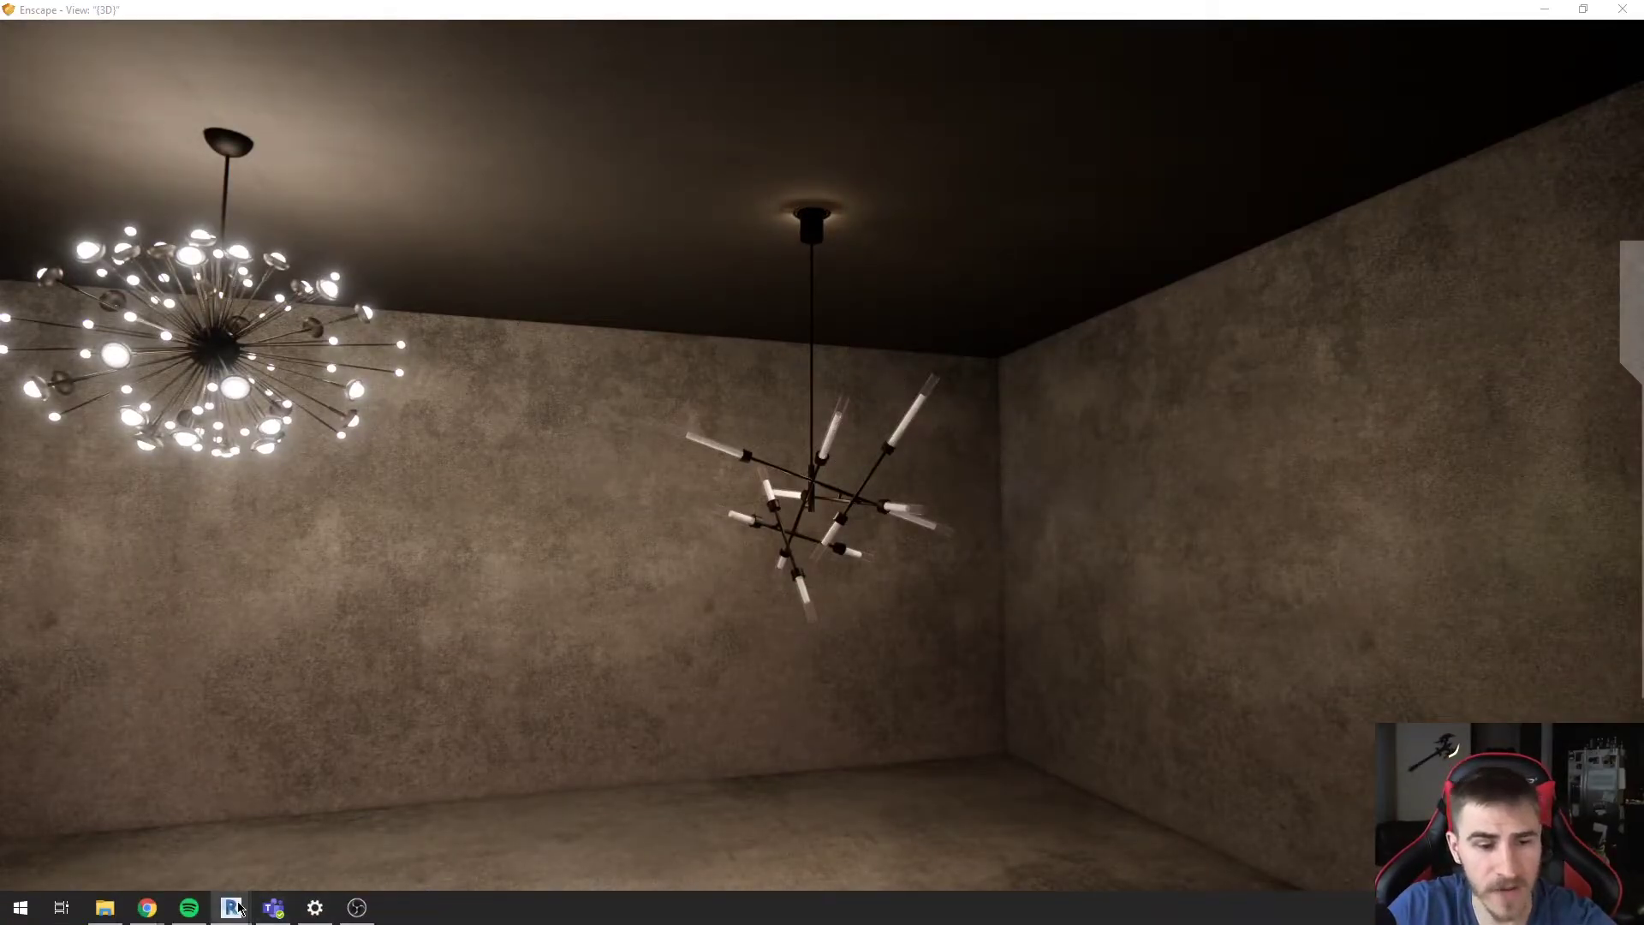
pyautogui.moveTo(239, 908)
pyautogui.click(94, 831)
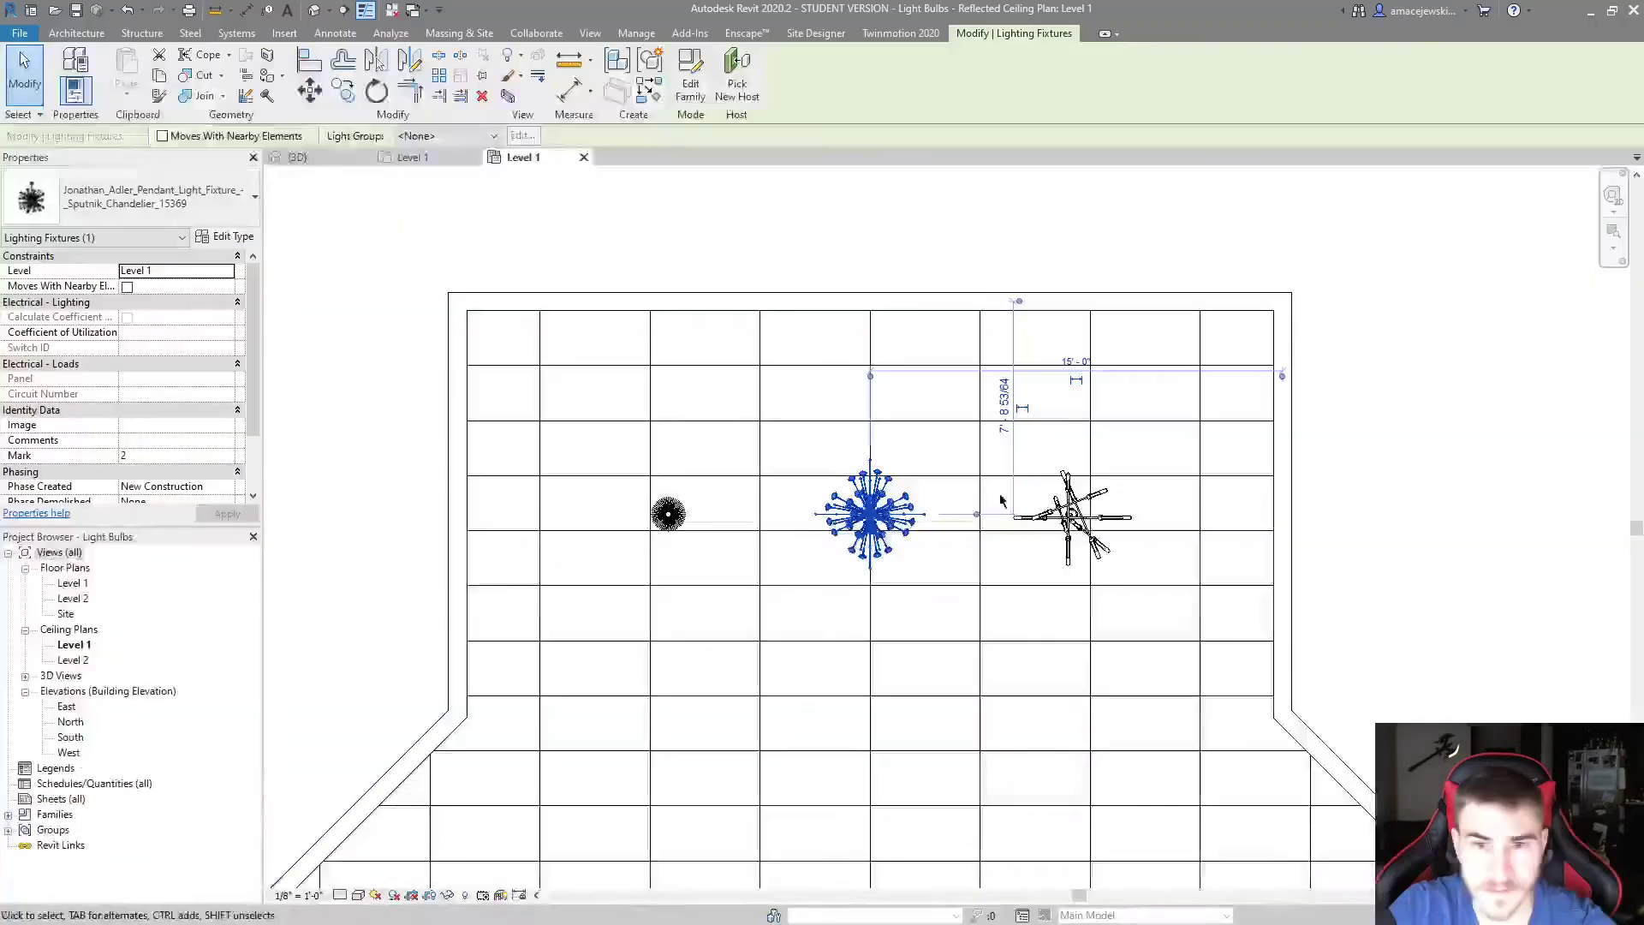
pyautogui.click(1082, 511)
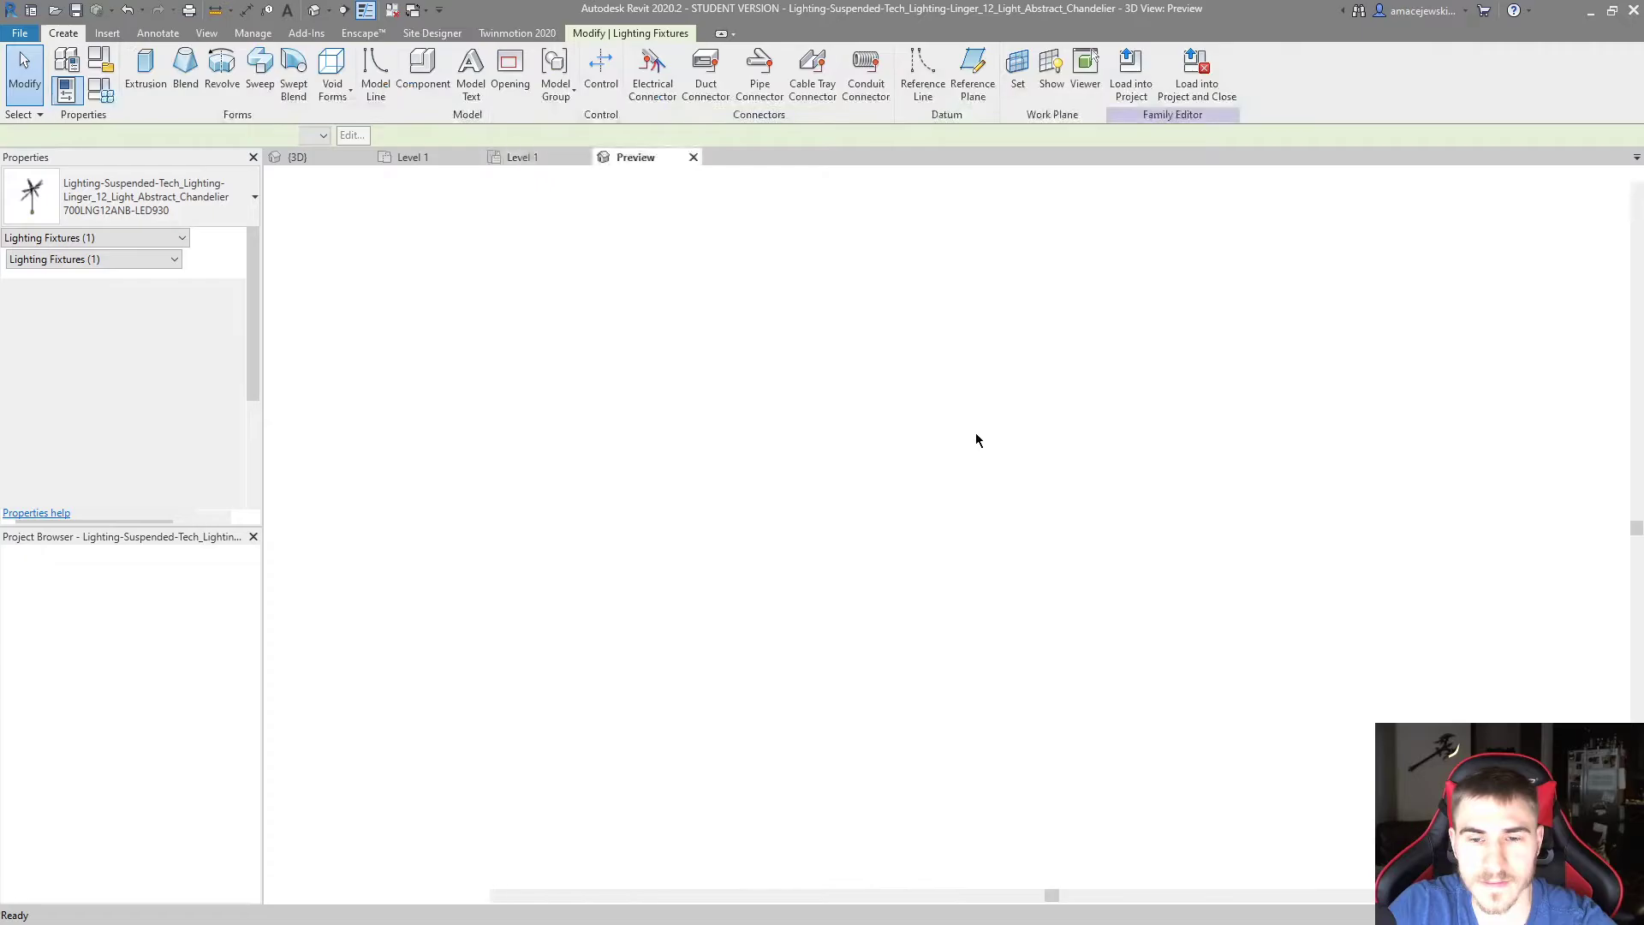
pyautogui.click(286, 246)
pyautogui.moveTo(1061, 454); pyautogui.dragTo(1039, 433, button='middle')
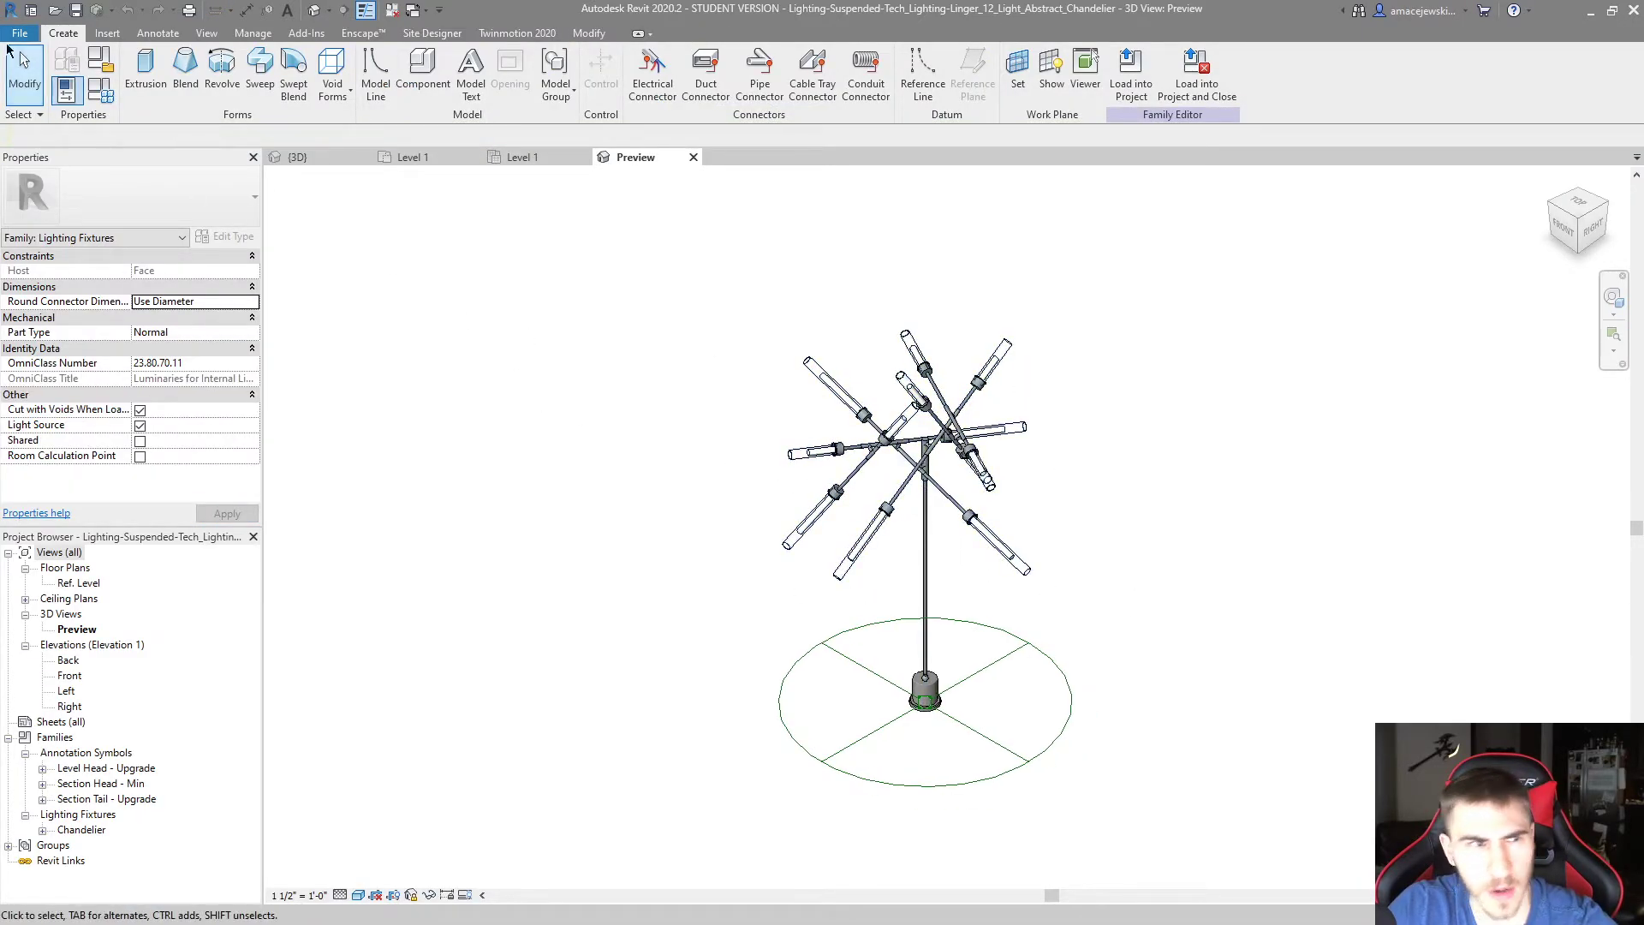
# Check the family category, then turn on the Light Source category in visibility overrides
pyautogui.click(100, 62)
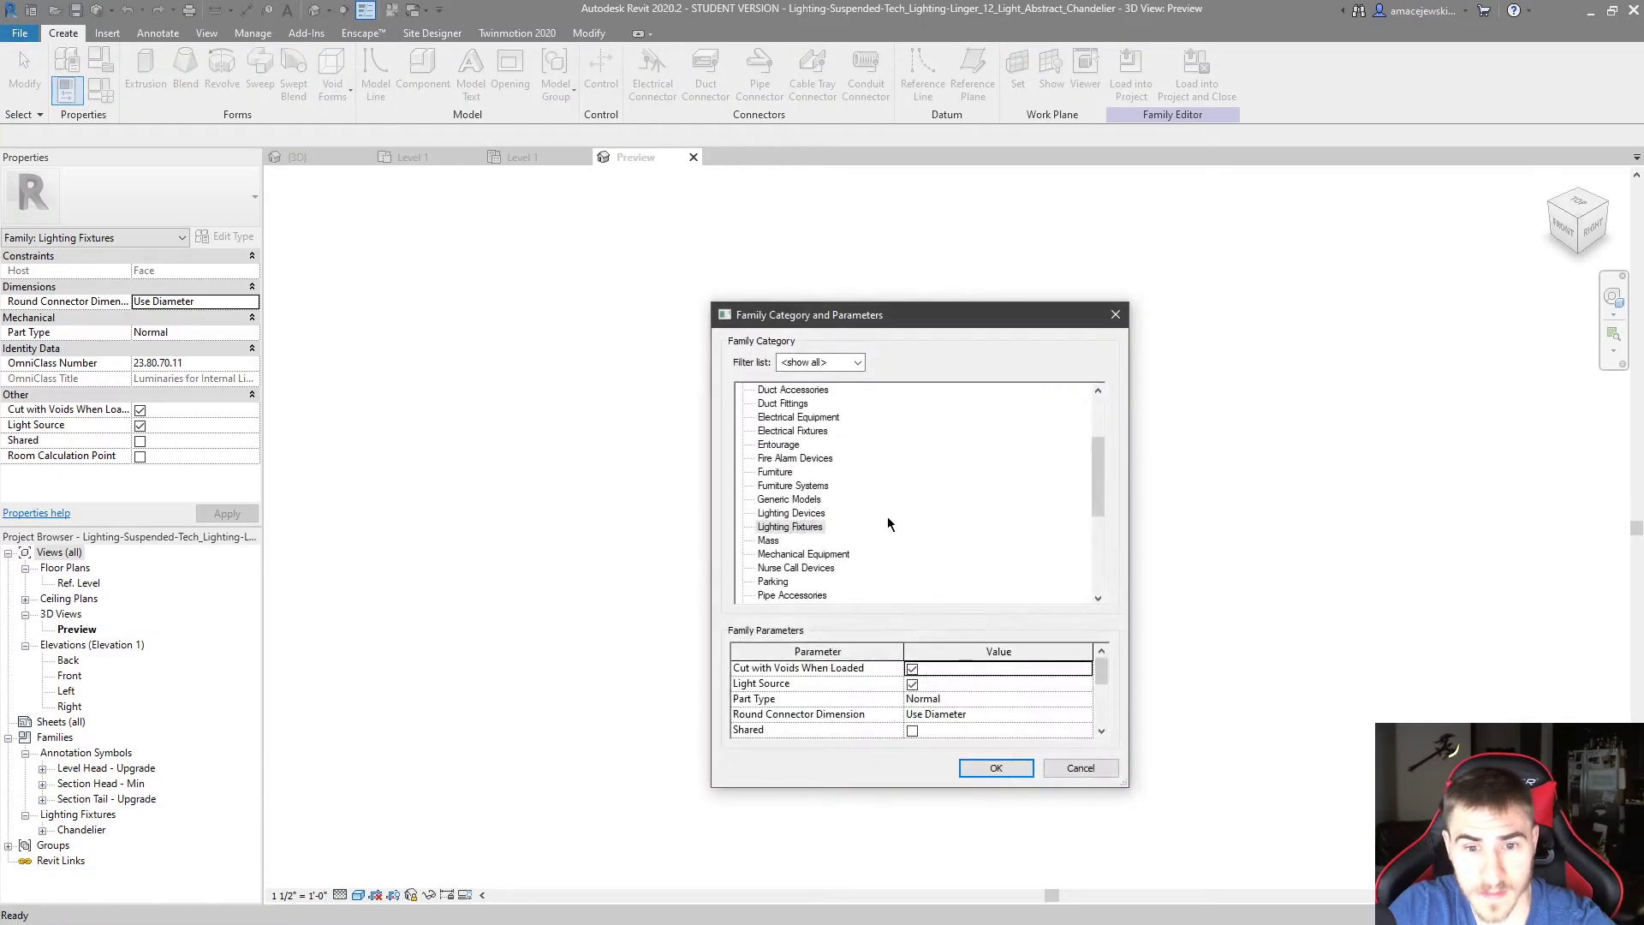
pyautogui.click(994, 767)
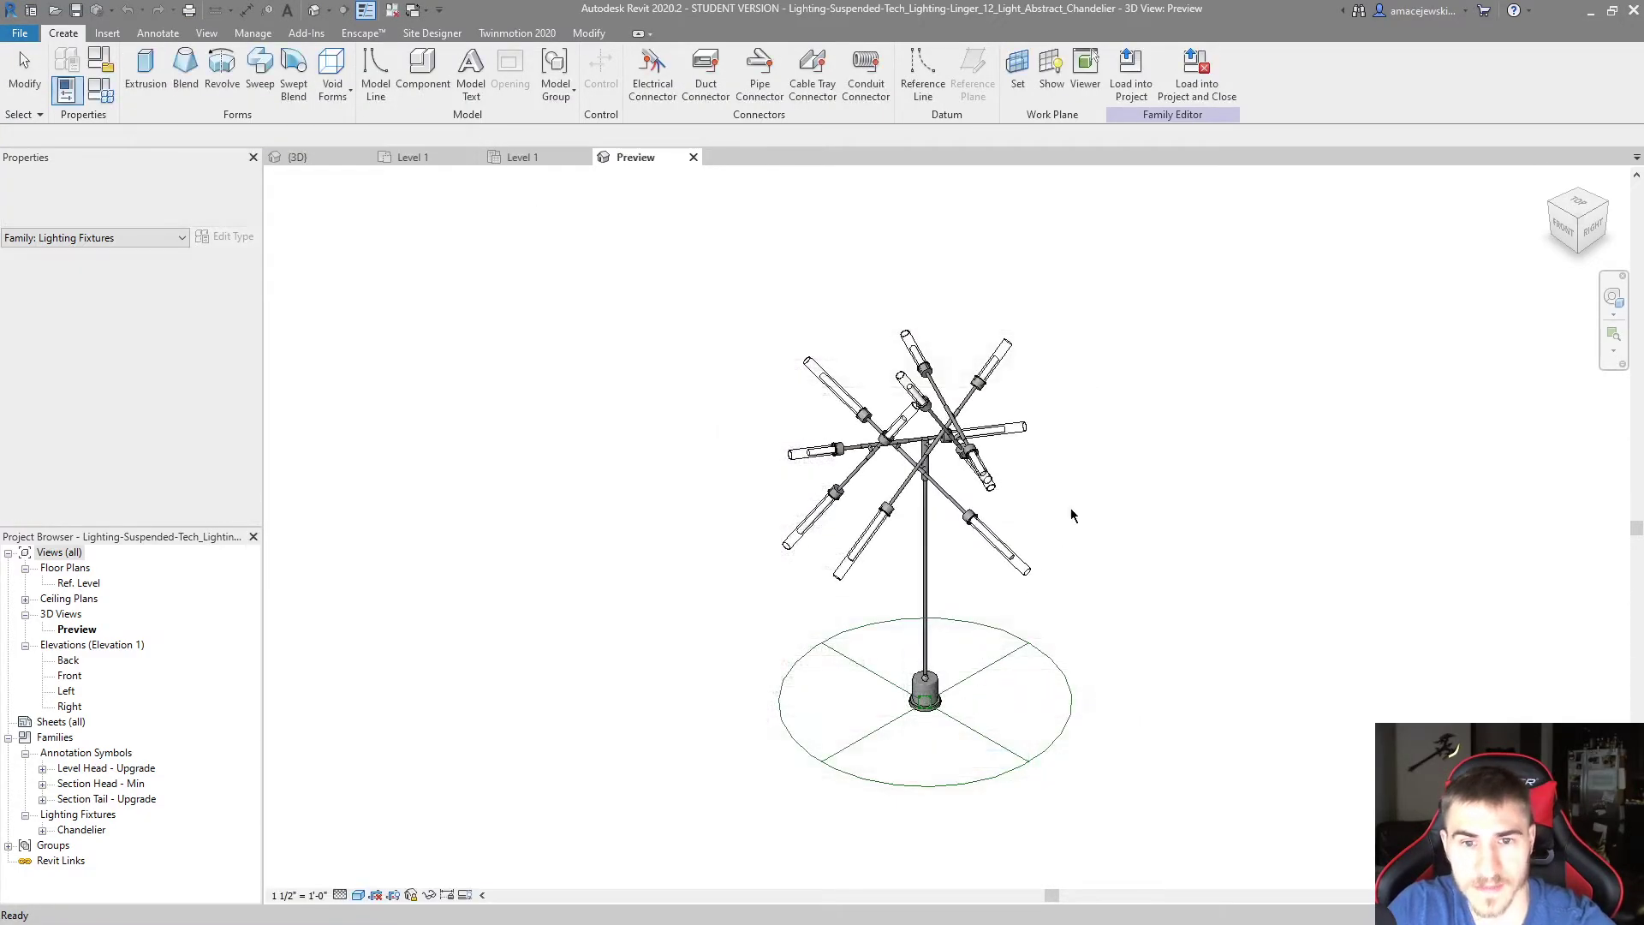
pyautogui.press('v')
pyautogui.press('v')
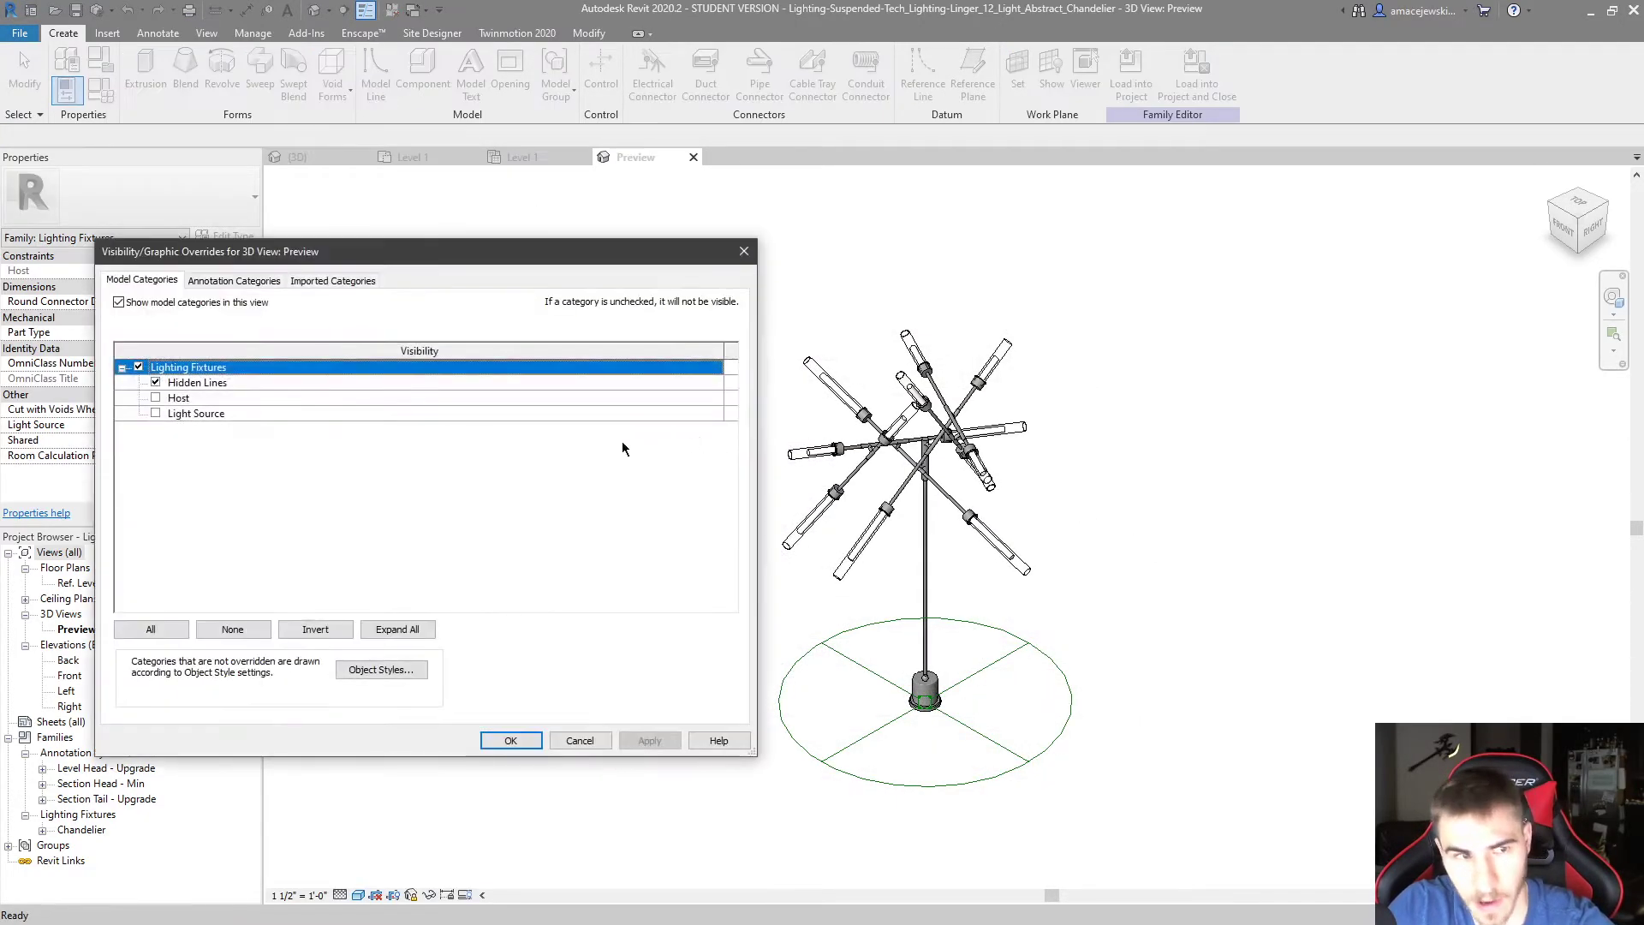
pyautogui.click(155, 413)
pyautogui.click(488, 738)
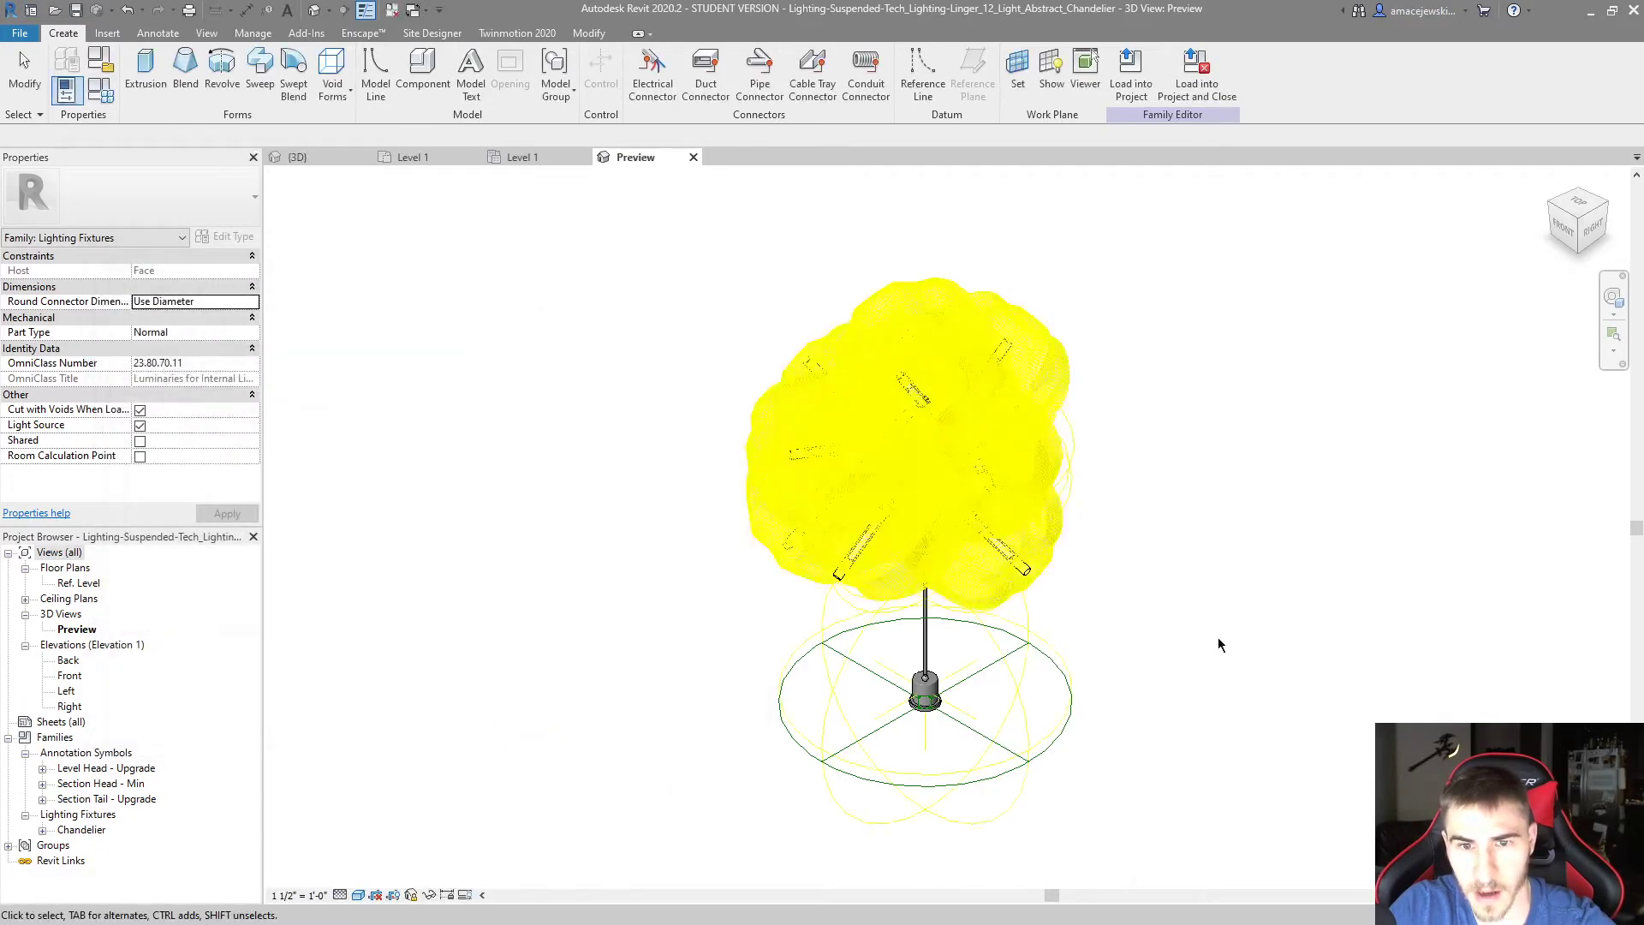
pyautogui.scroll(-1, 985, 505)
pyautogui.scroll(3, 942, 569)
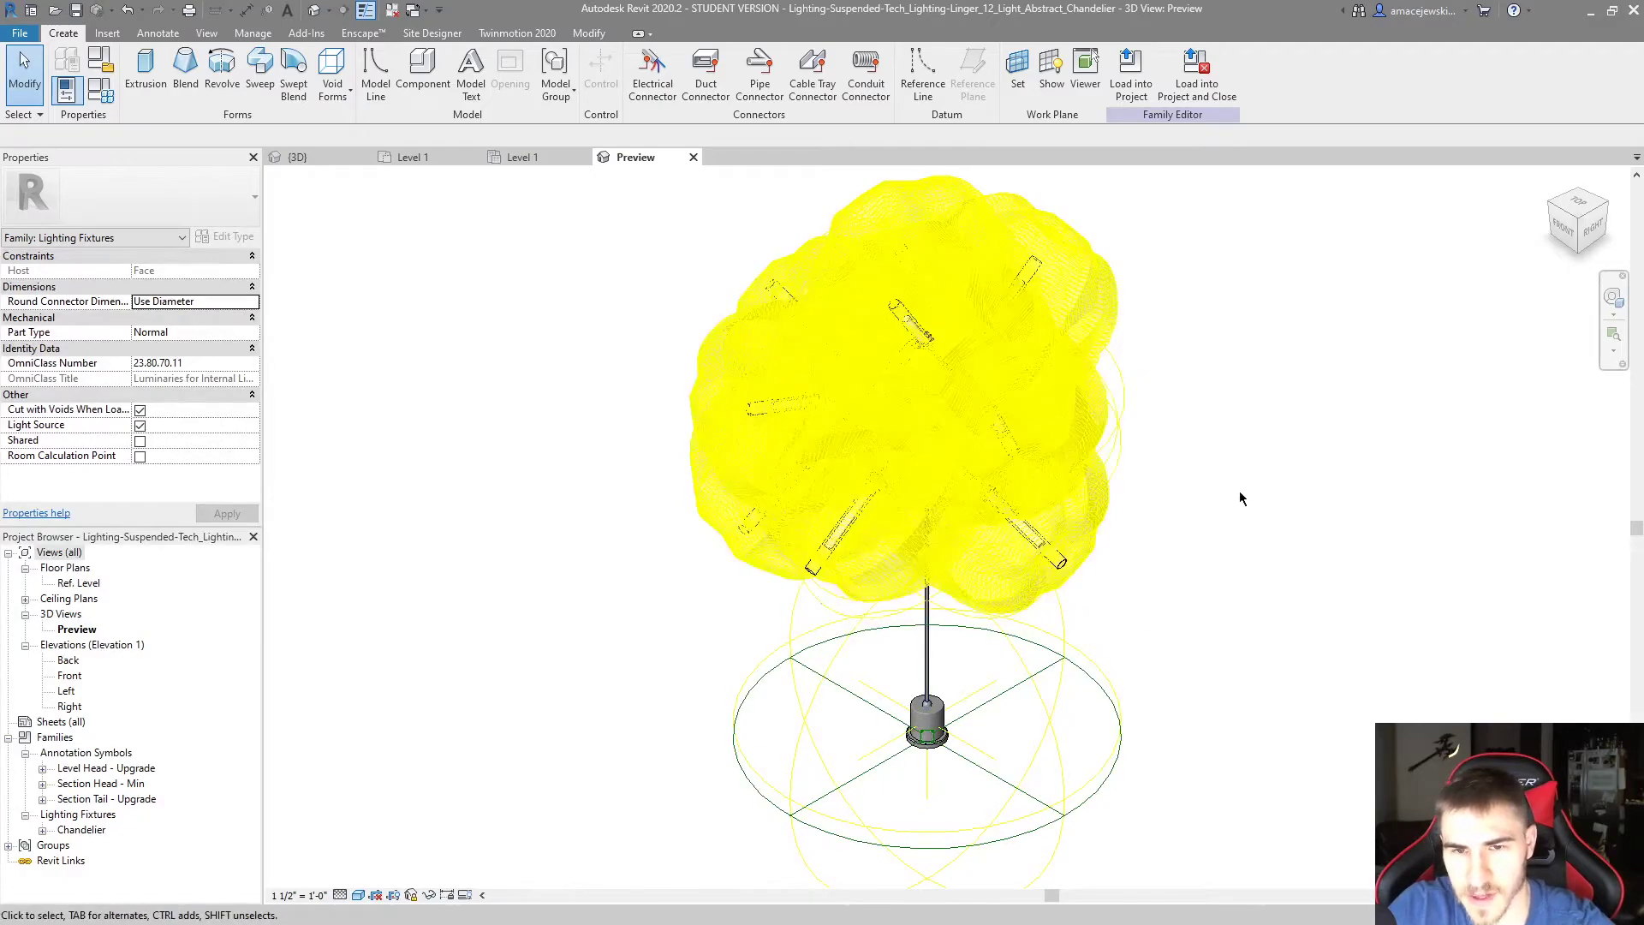
# Undo showing the light sources and select the nested Chandelier fixture
pyautogui.click(1088, 514)
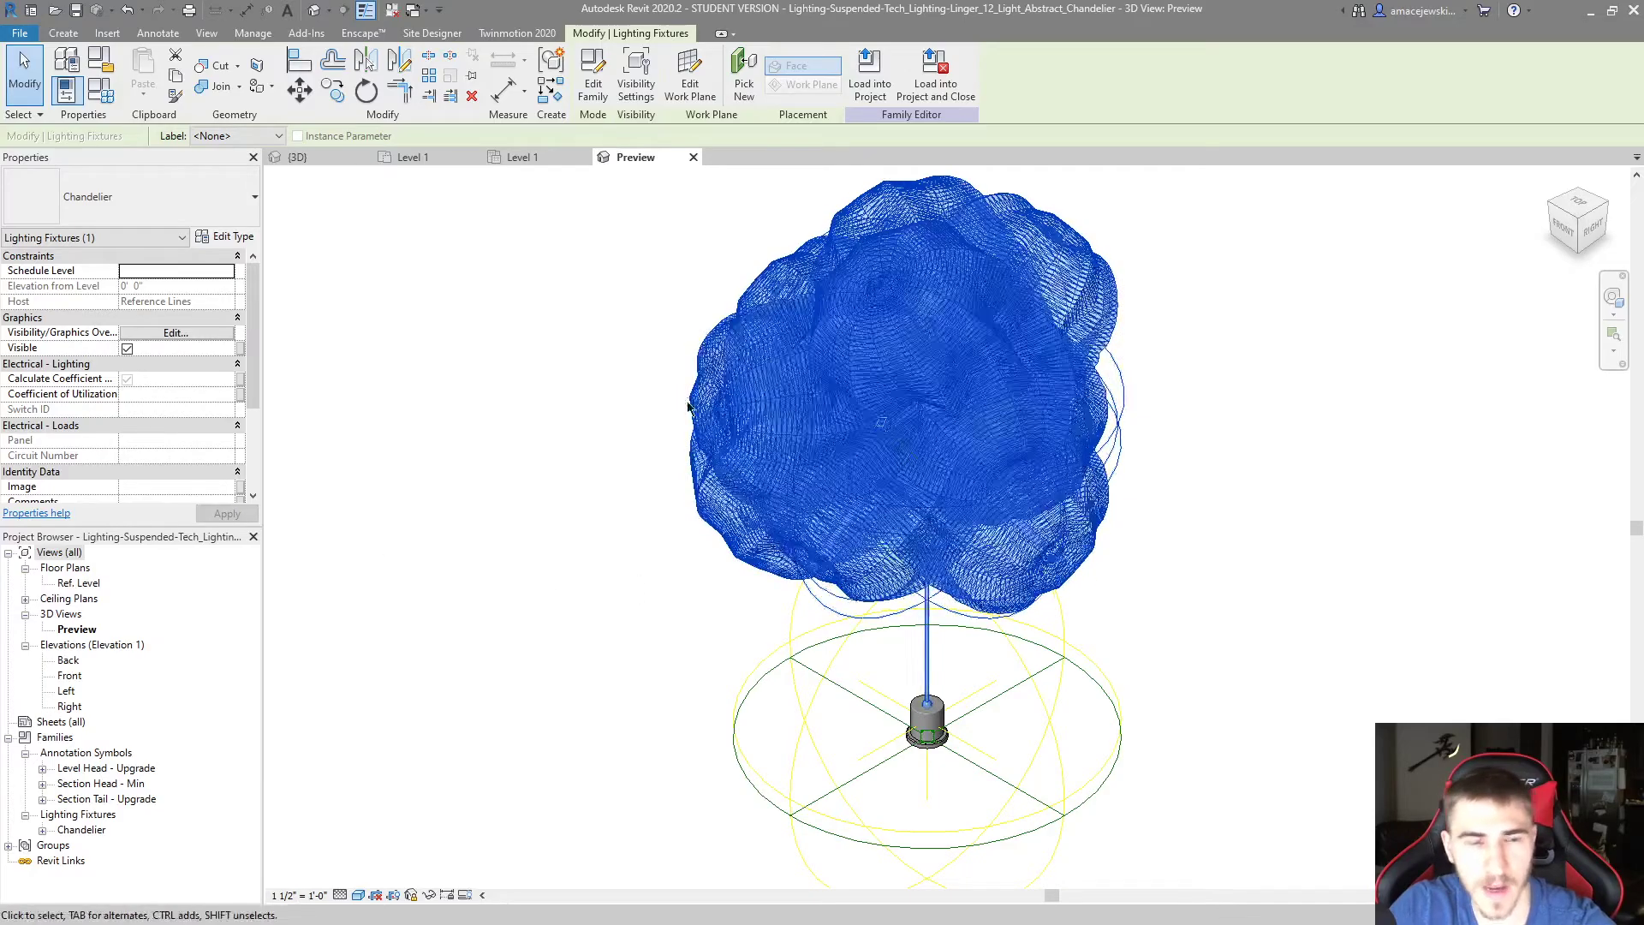
pyautogui.hotkey('ctrl', 'z')
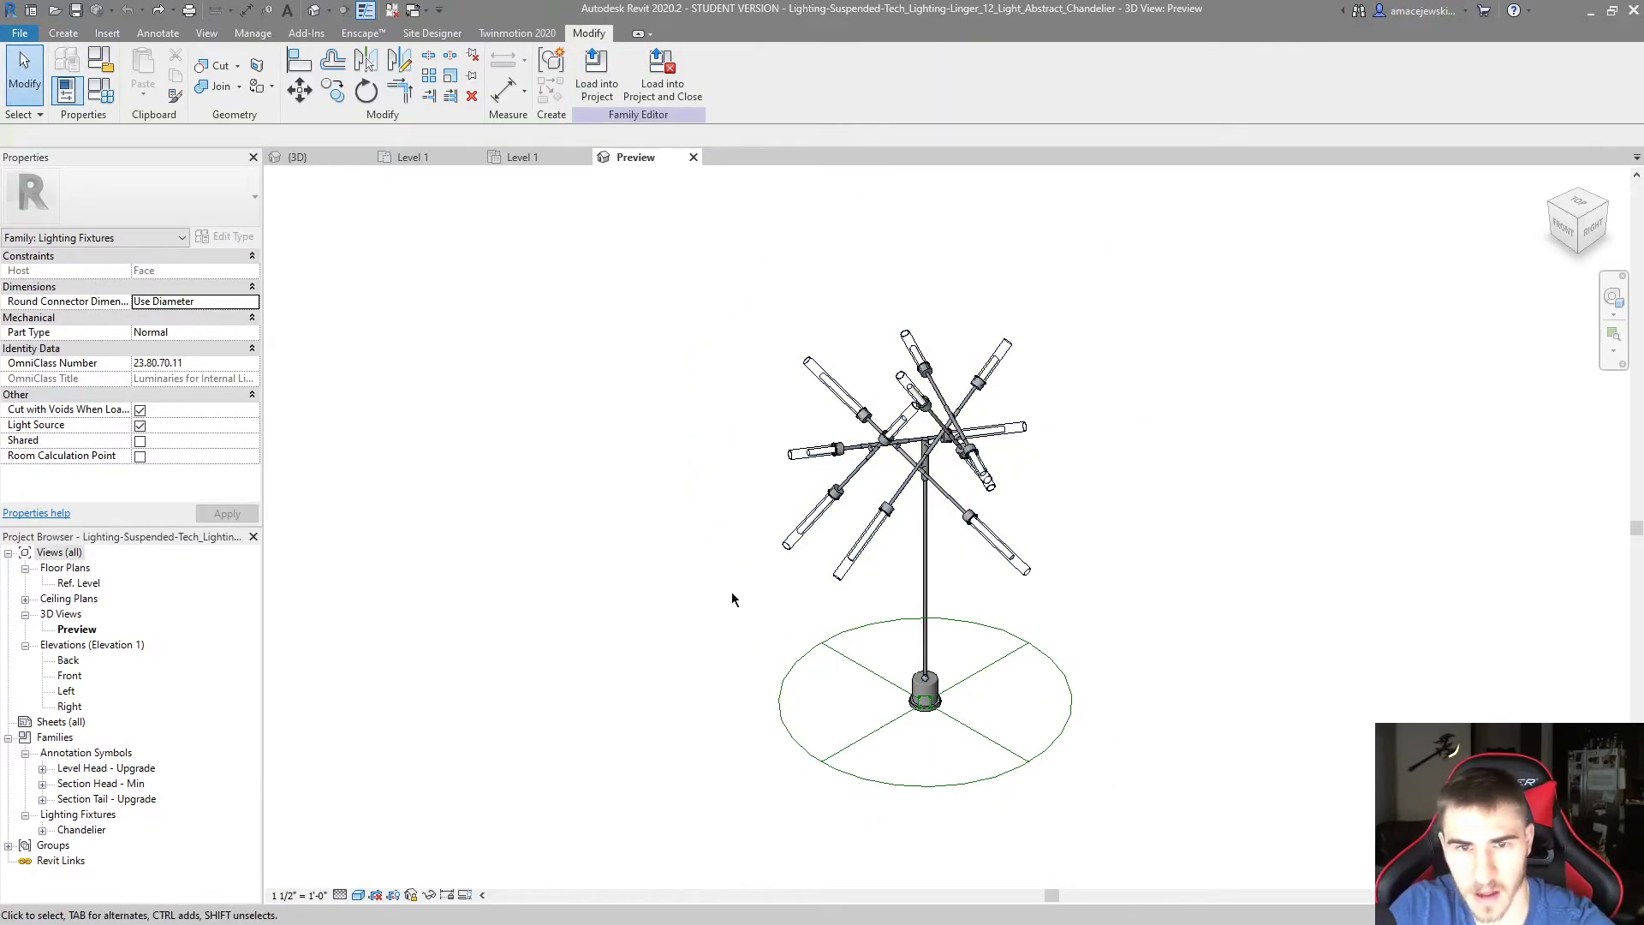
pyautogui.scroll(3, 918, 438)
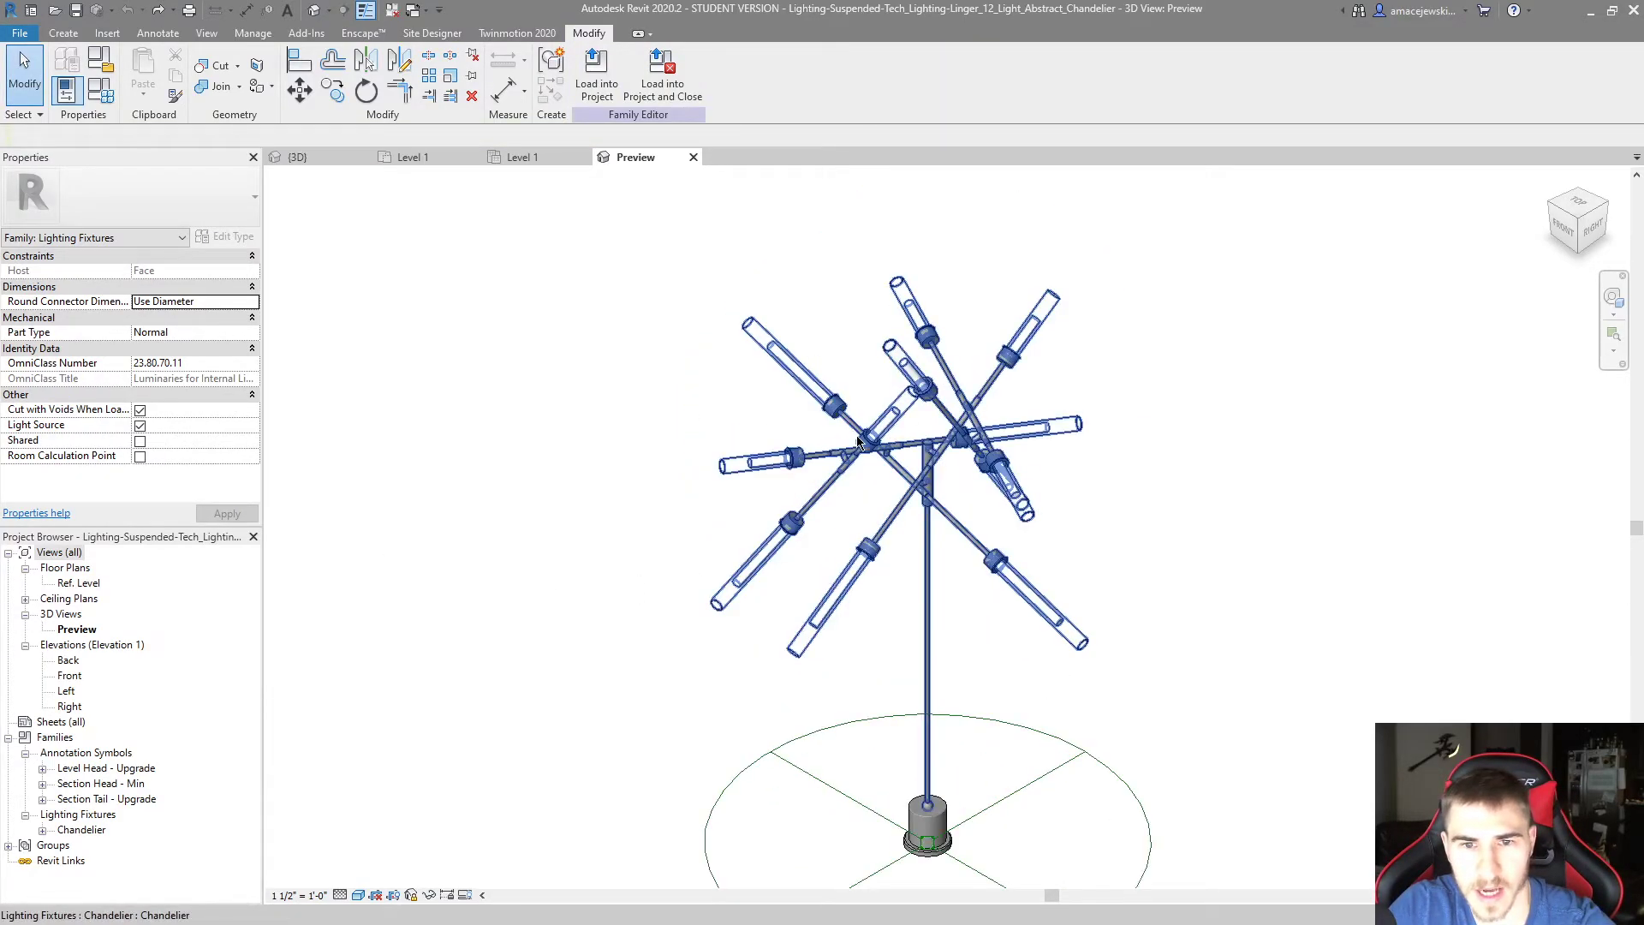
pyautogui.click(934, 467)
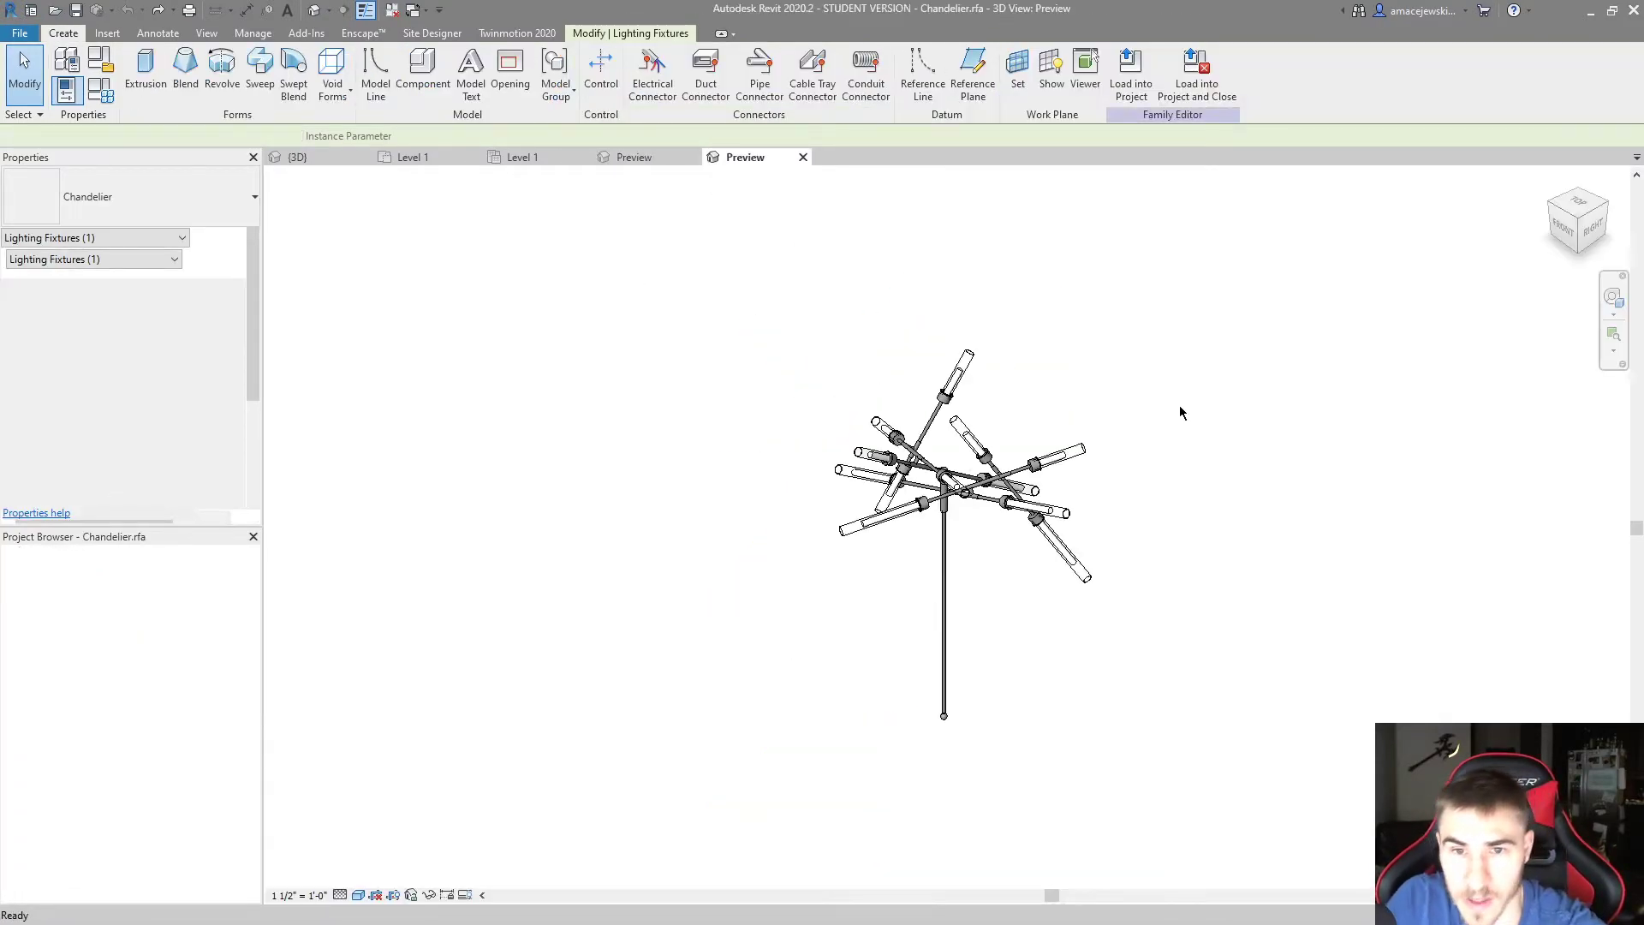
# Check the Chandelier family category, then show the Light Source category via VG
pyautogui.scroll(2, 1093, 445)
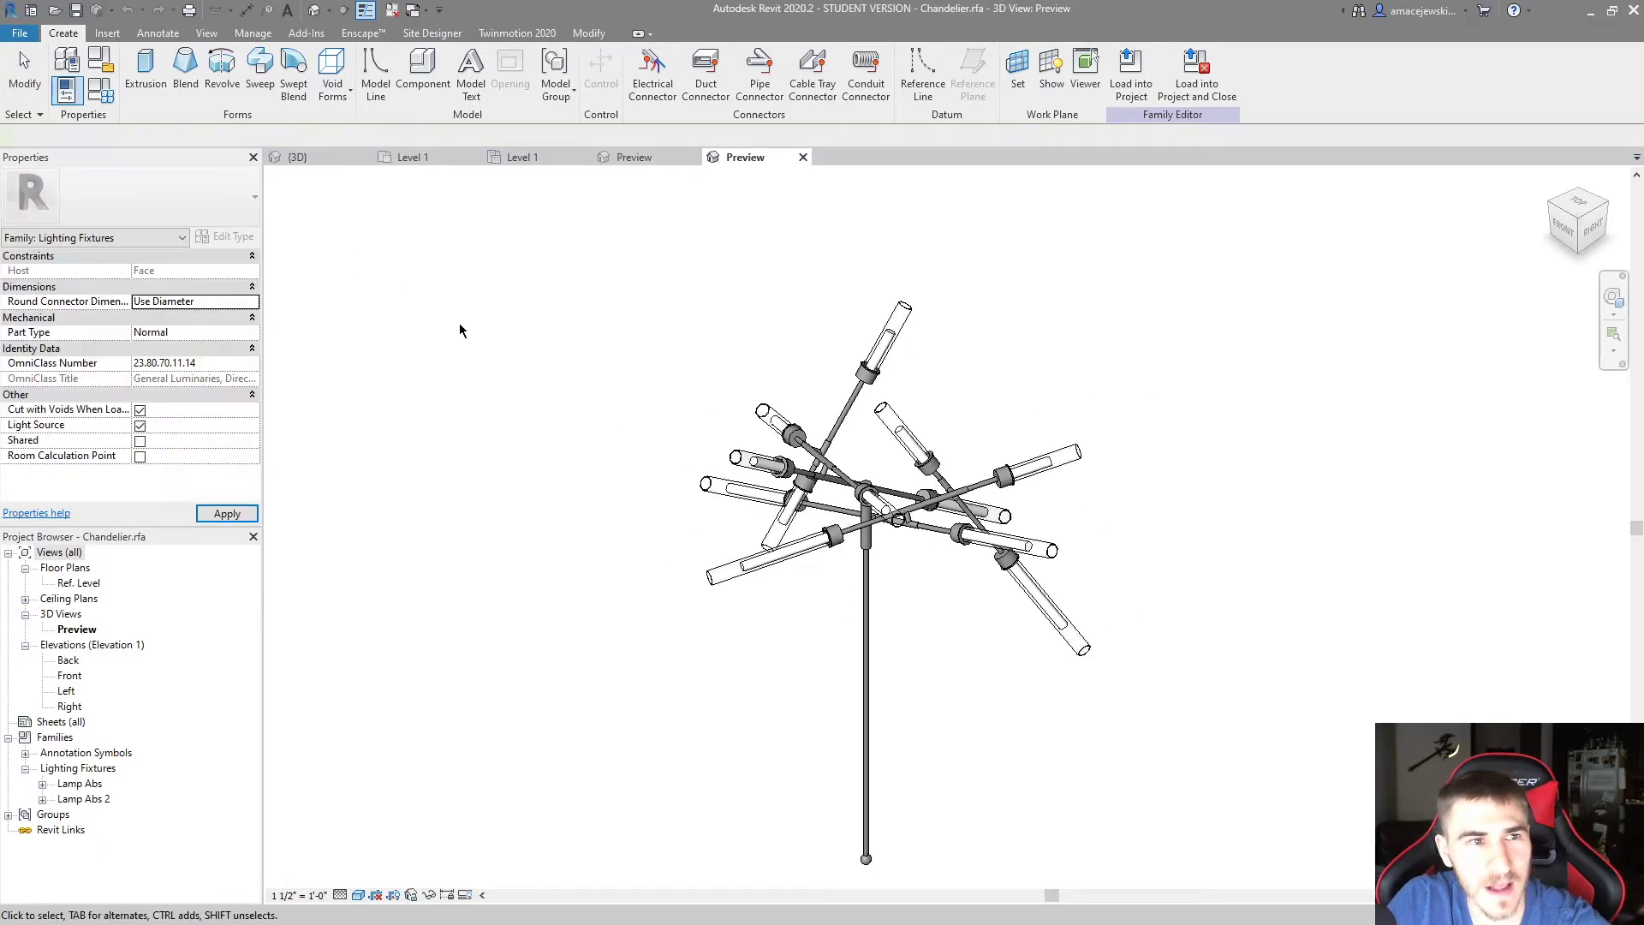
pyautogui.click(101, 64)
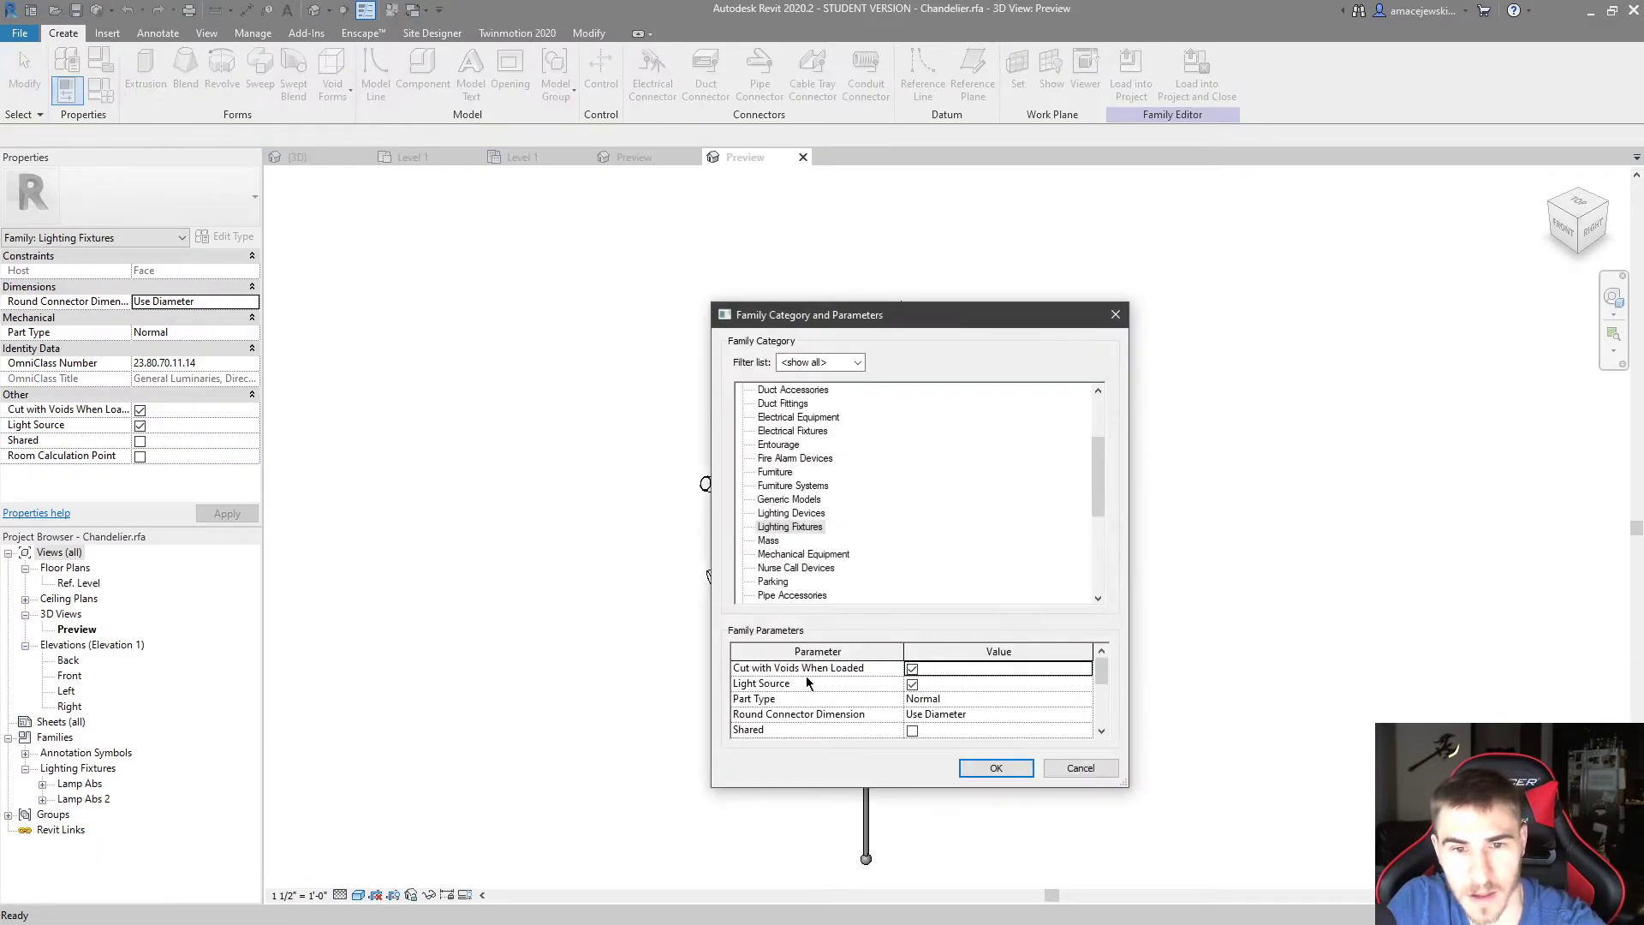
pyautogui.press('Escape')
pyautogui.press('v')
pyautogui.press('g')
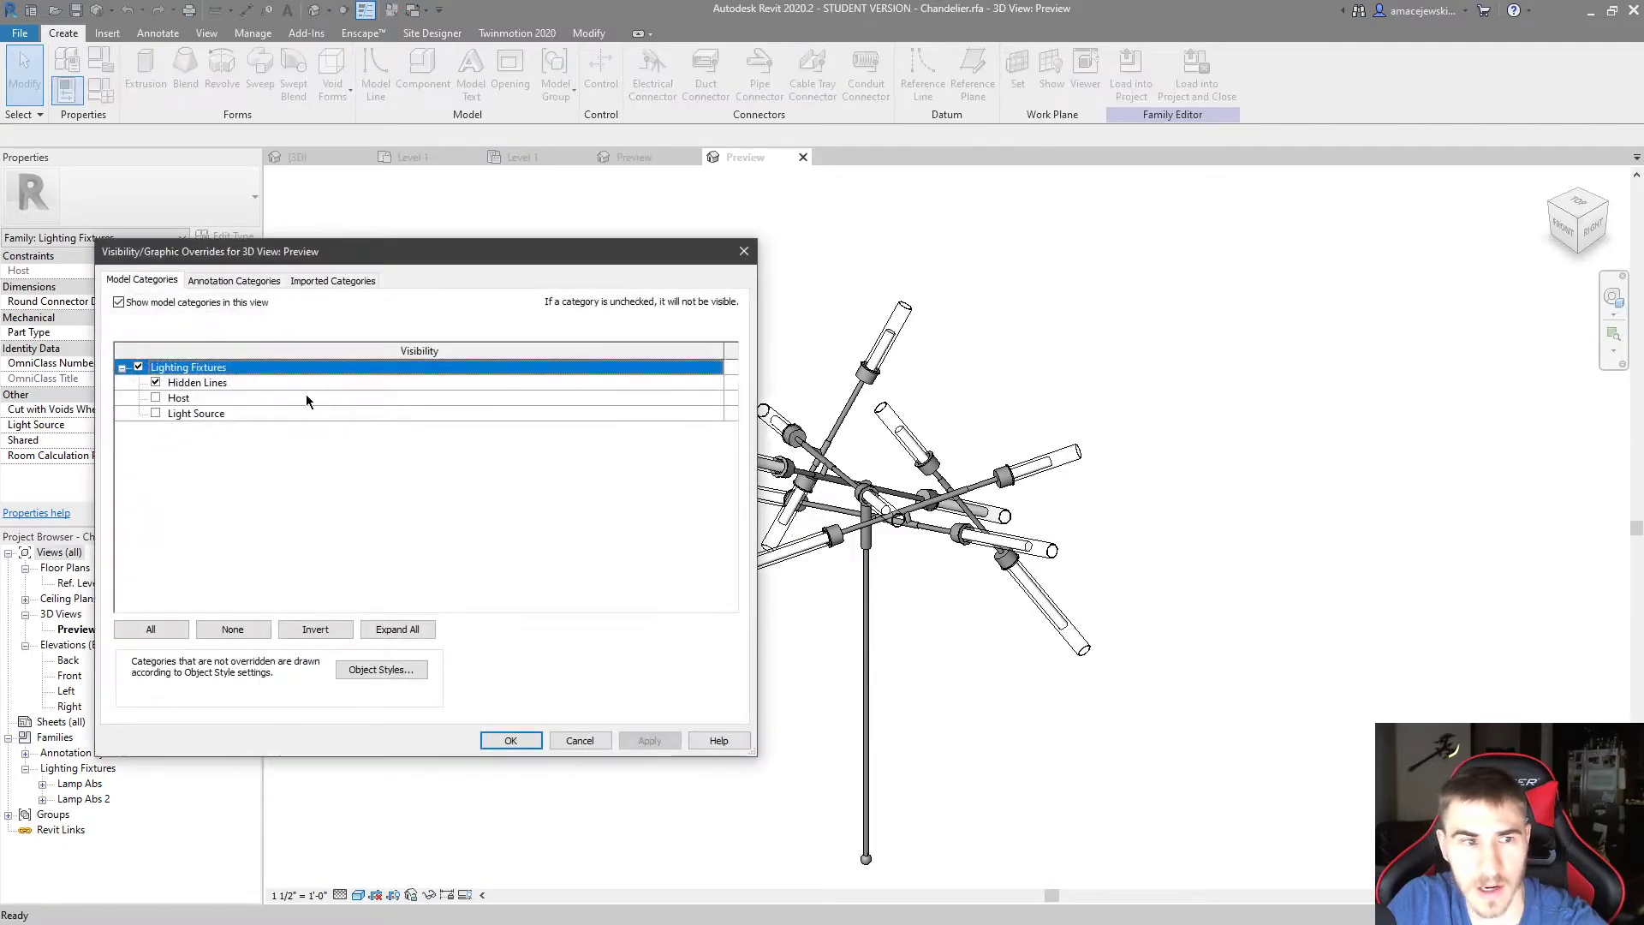
pyautogui.click(155, 413)
pyautogui.click(511, 741)
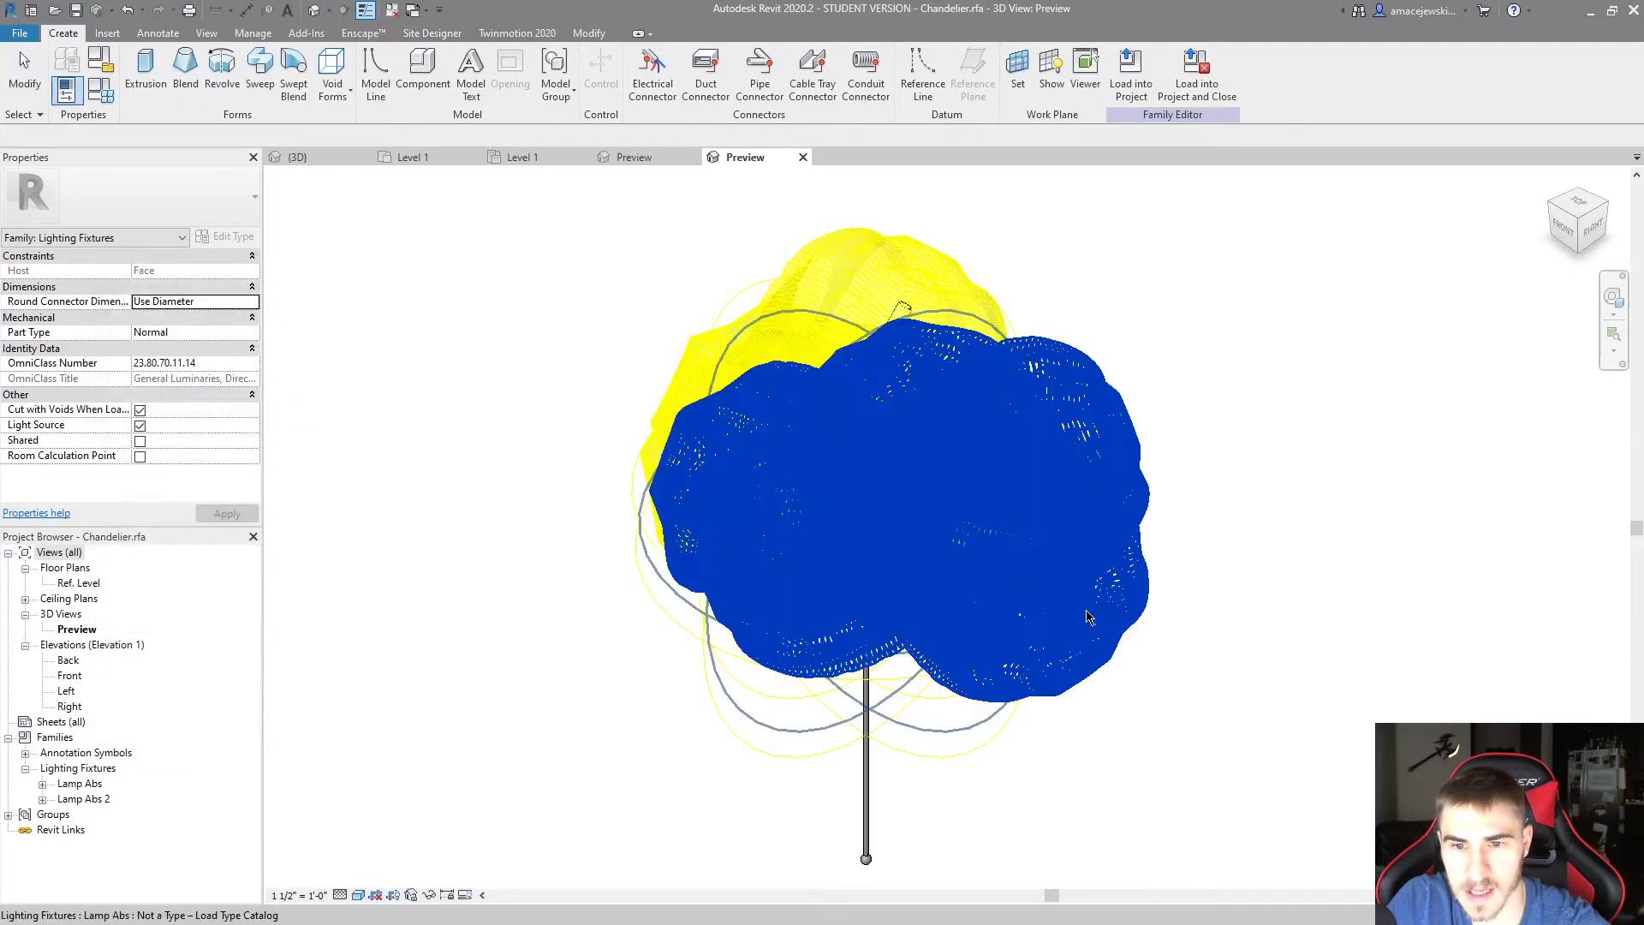
# Select the Lamp Abs arms rather than Lamp Abs 2, and orbit to inspect them
pyautogui.click(1110, 605)
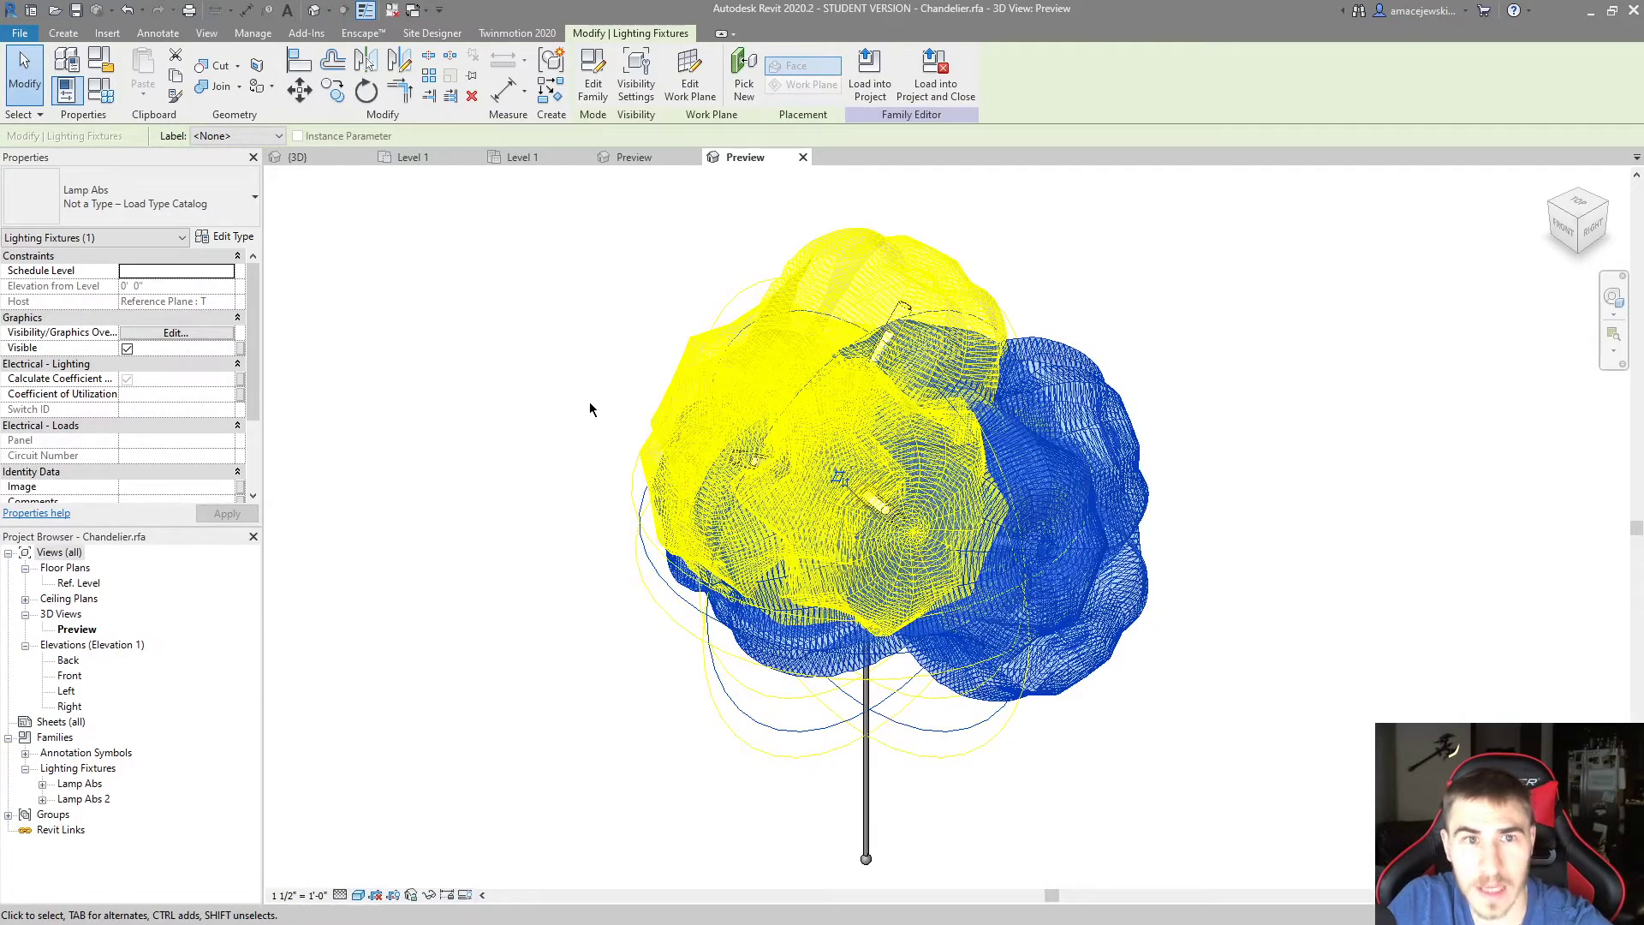
pyautogui.click(536, 451)
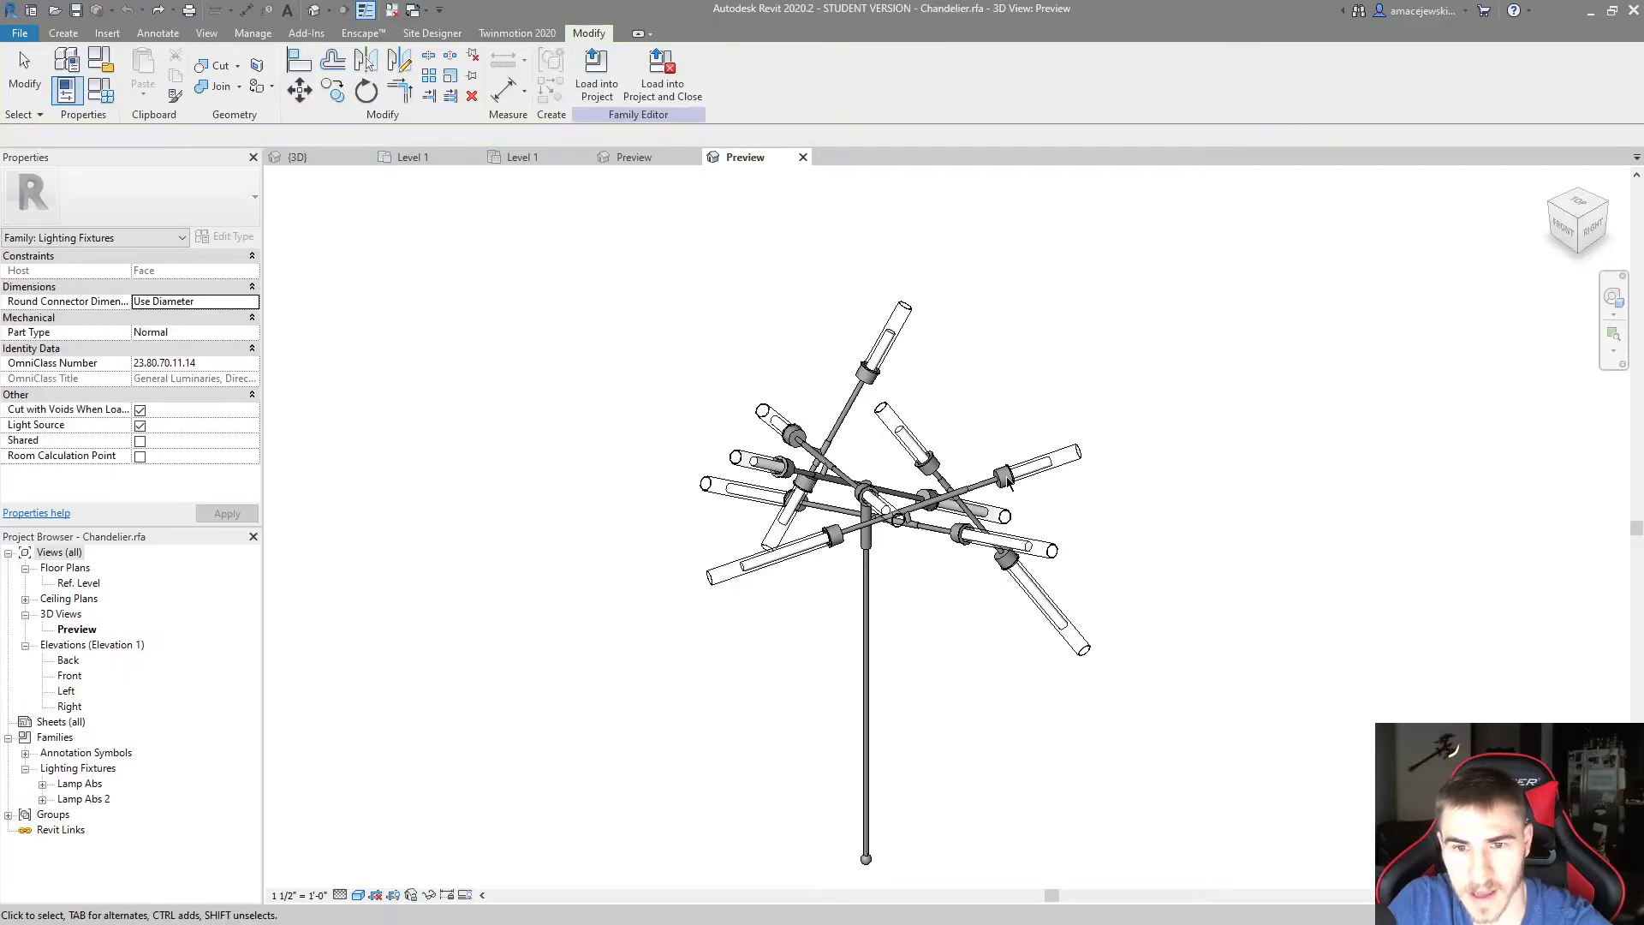
pyautogui.click(1002, 470)
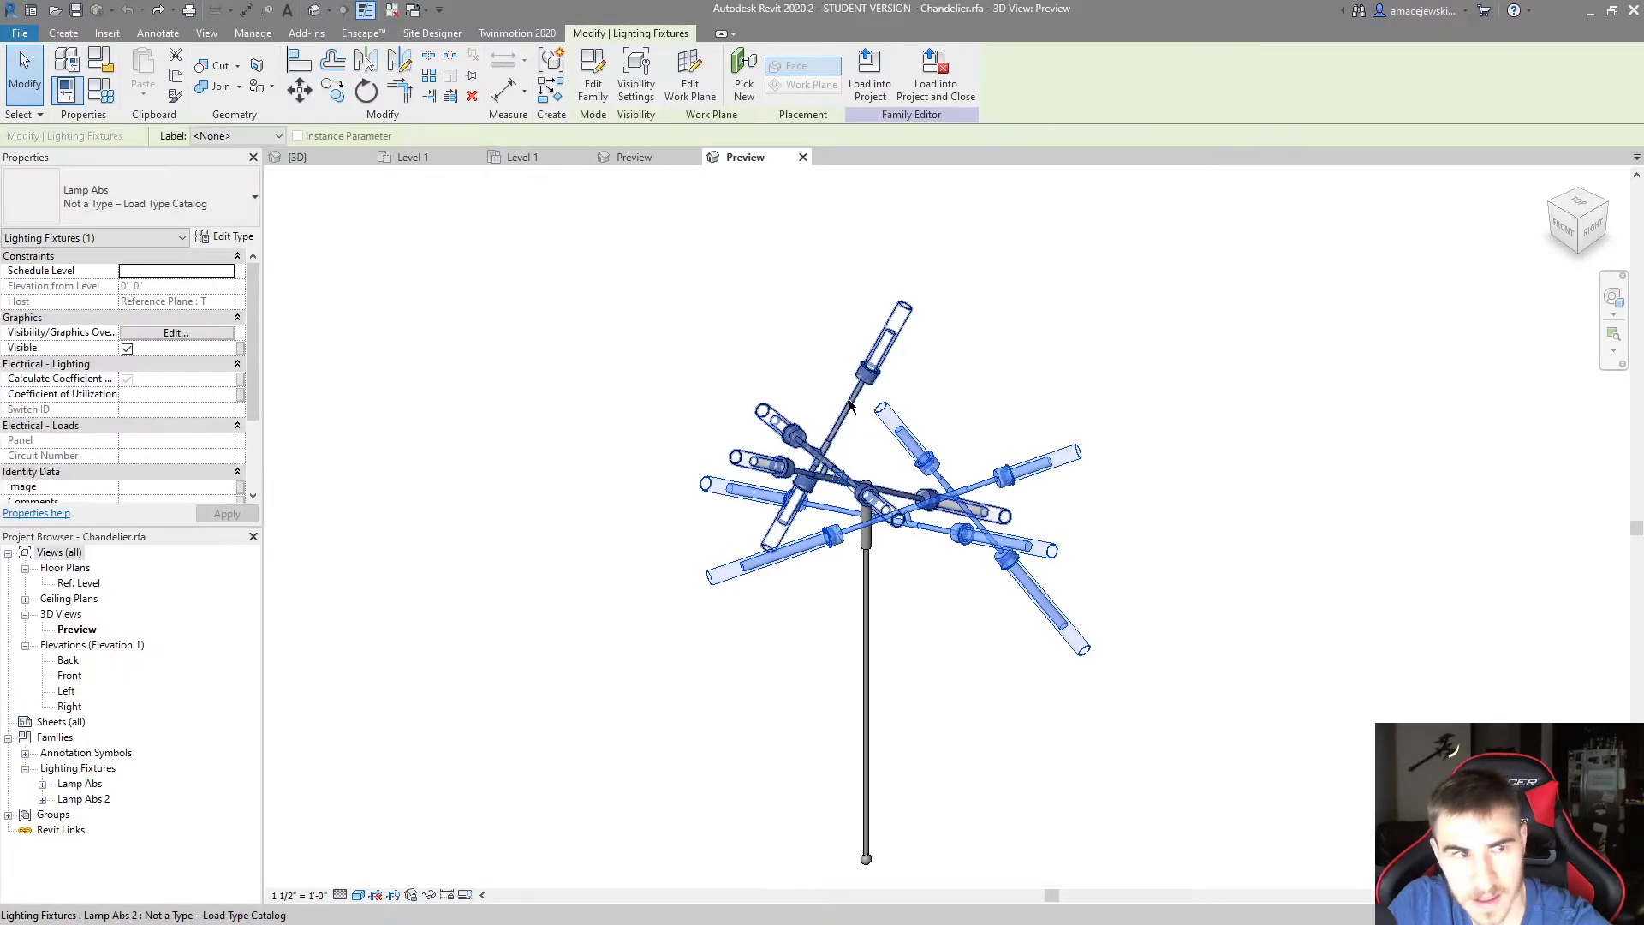
pyautogui.click(856, 401)
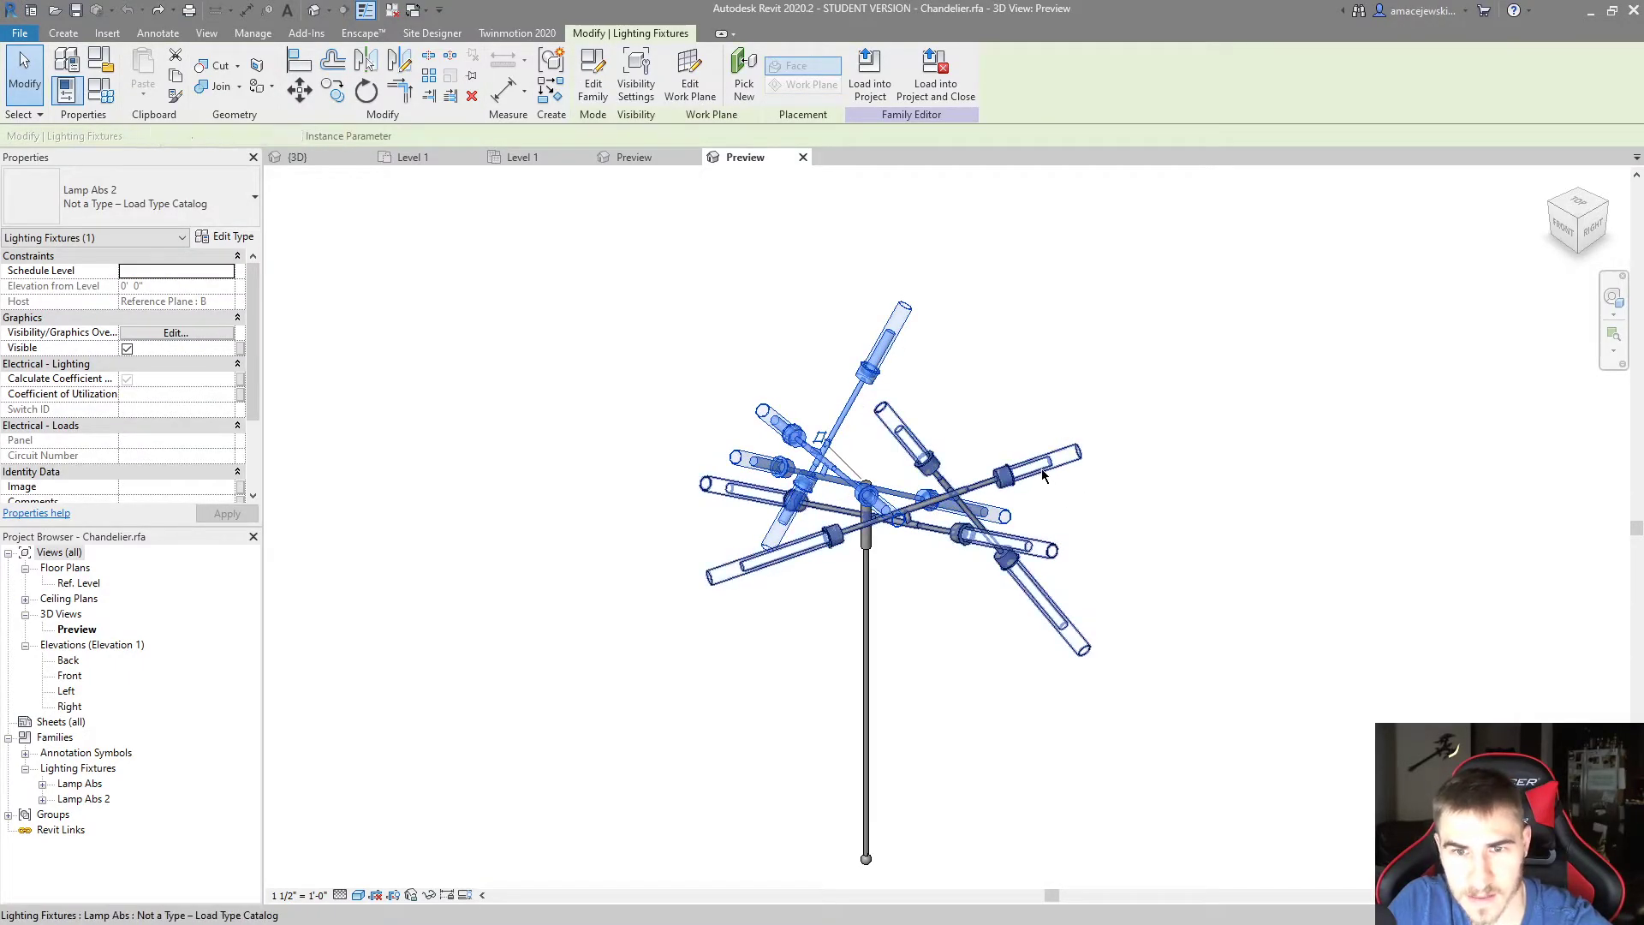
pyautogui.click(875, 402)
pyautogui.scroll(2, 942, 482)
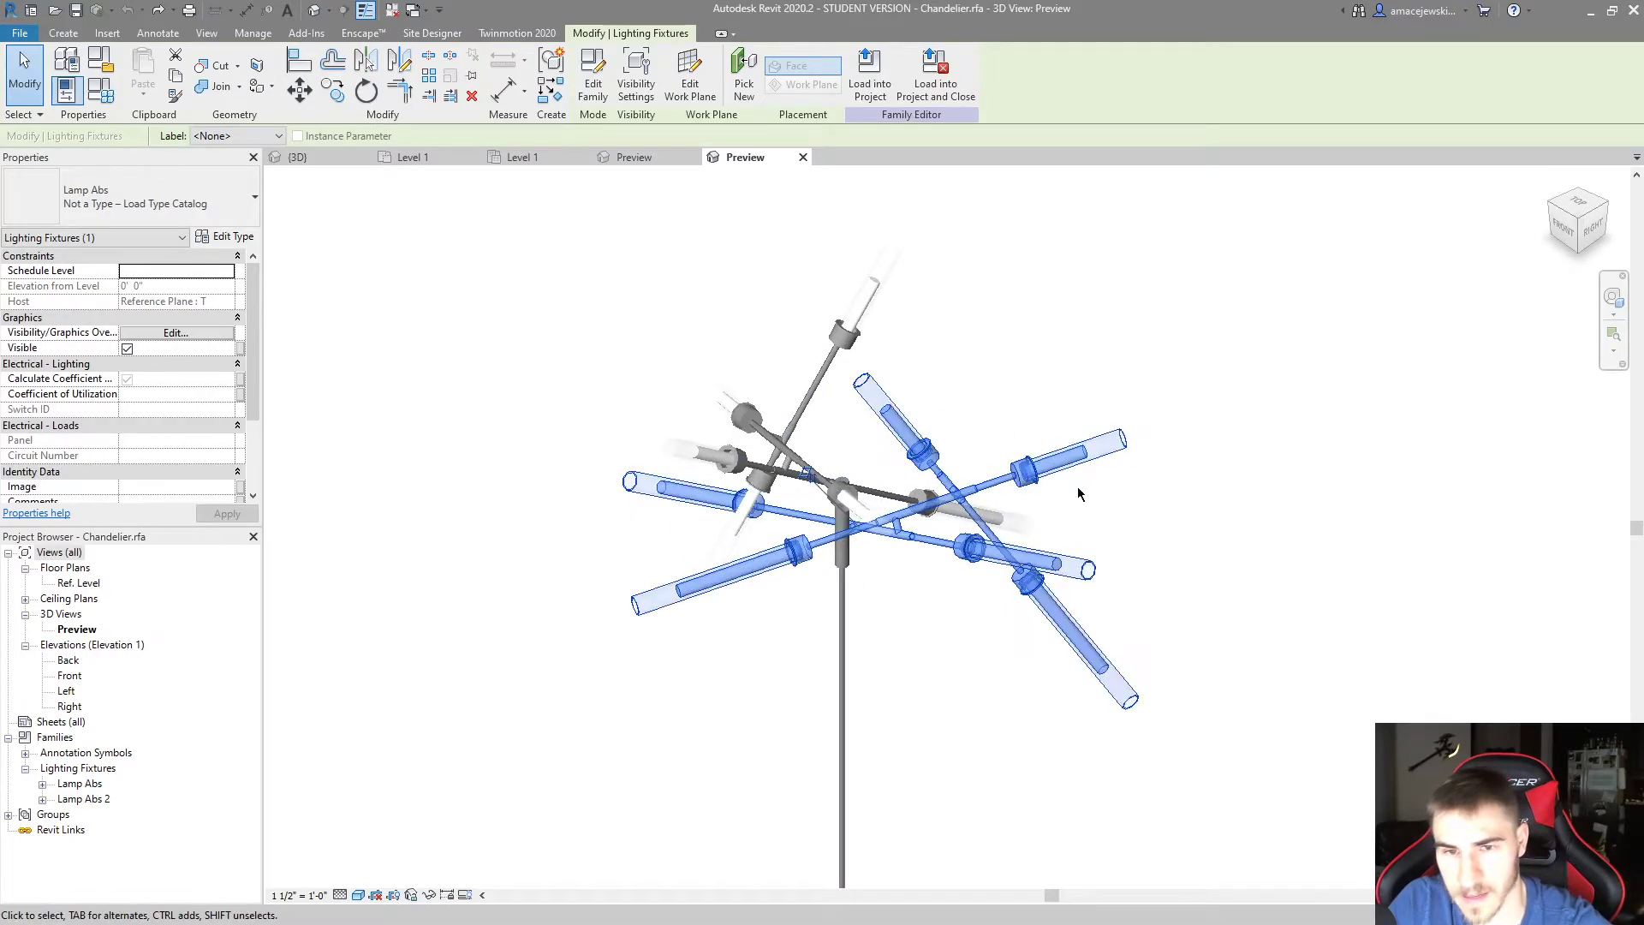
pyautogui.keyDown('shift'); pyautogui.moveTo(1078, 491); pyautogui.dragTo(1057, 535, button='middle'); pyautogui.keyUp('shift')
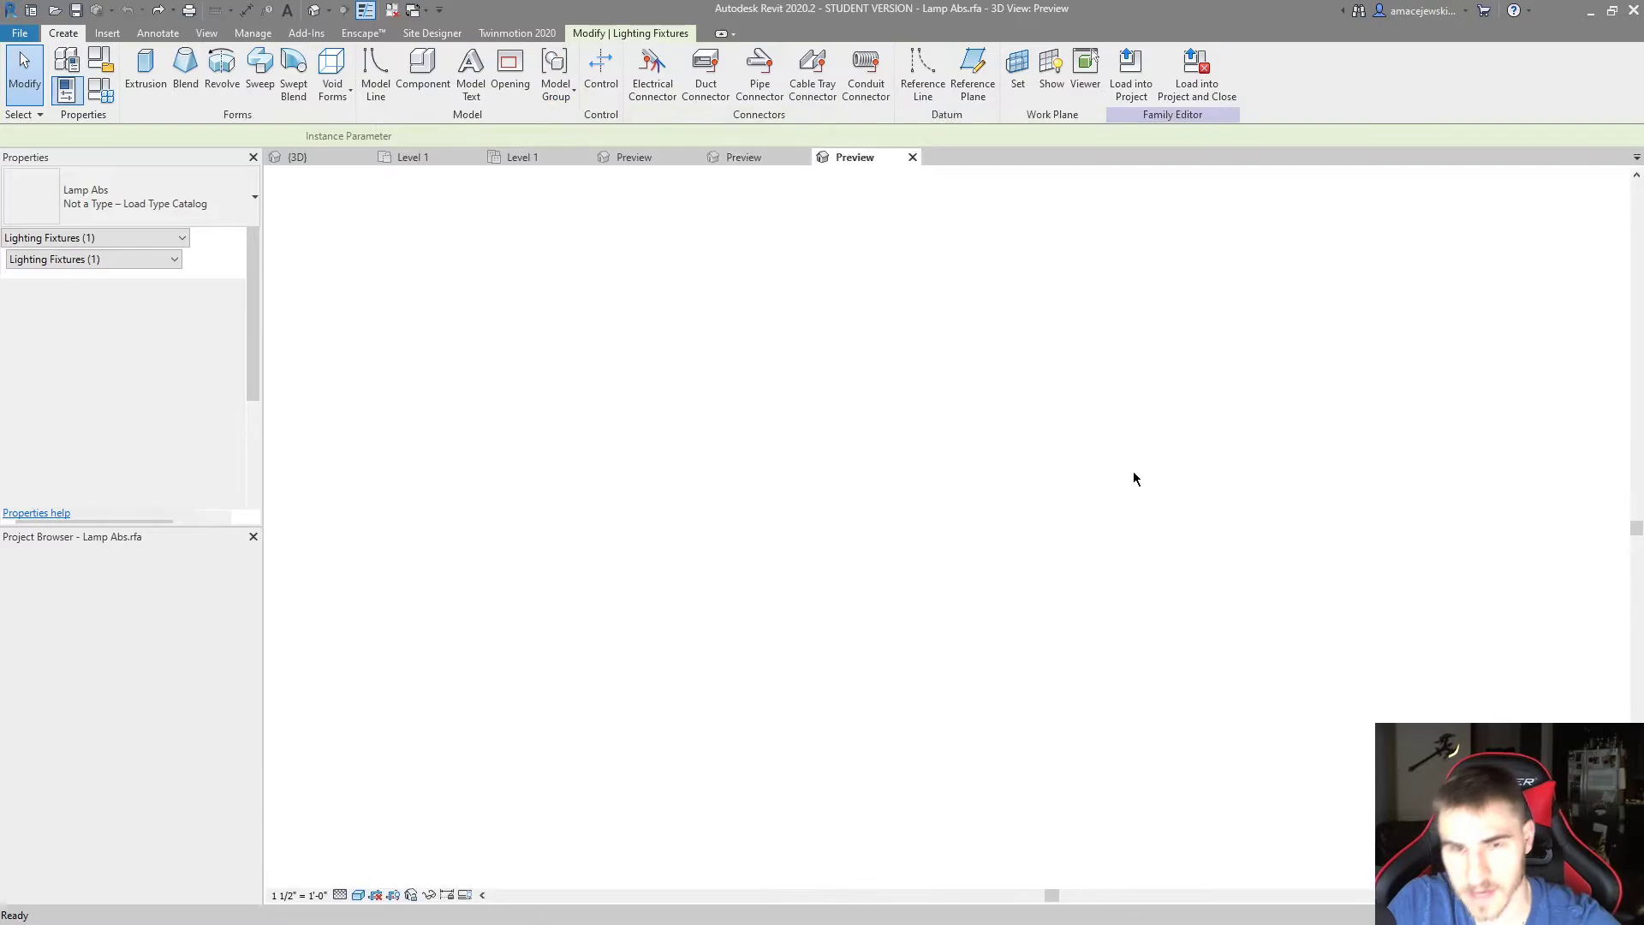
# Turn off the Light Source category in the Lamp Abs view's visibility overrides
pyautogui.click(1006, 519)
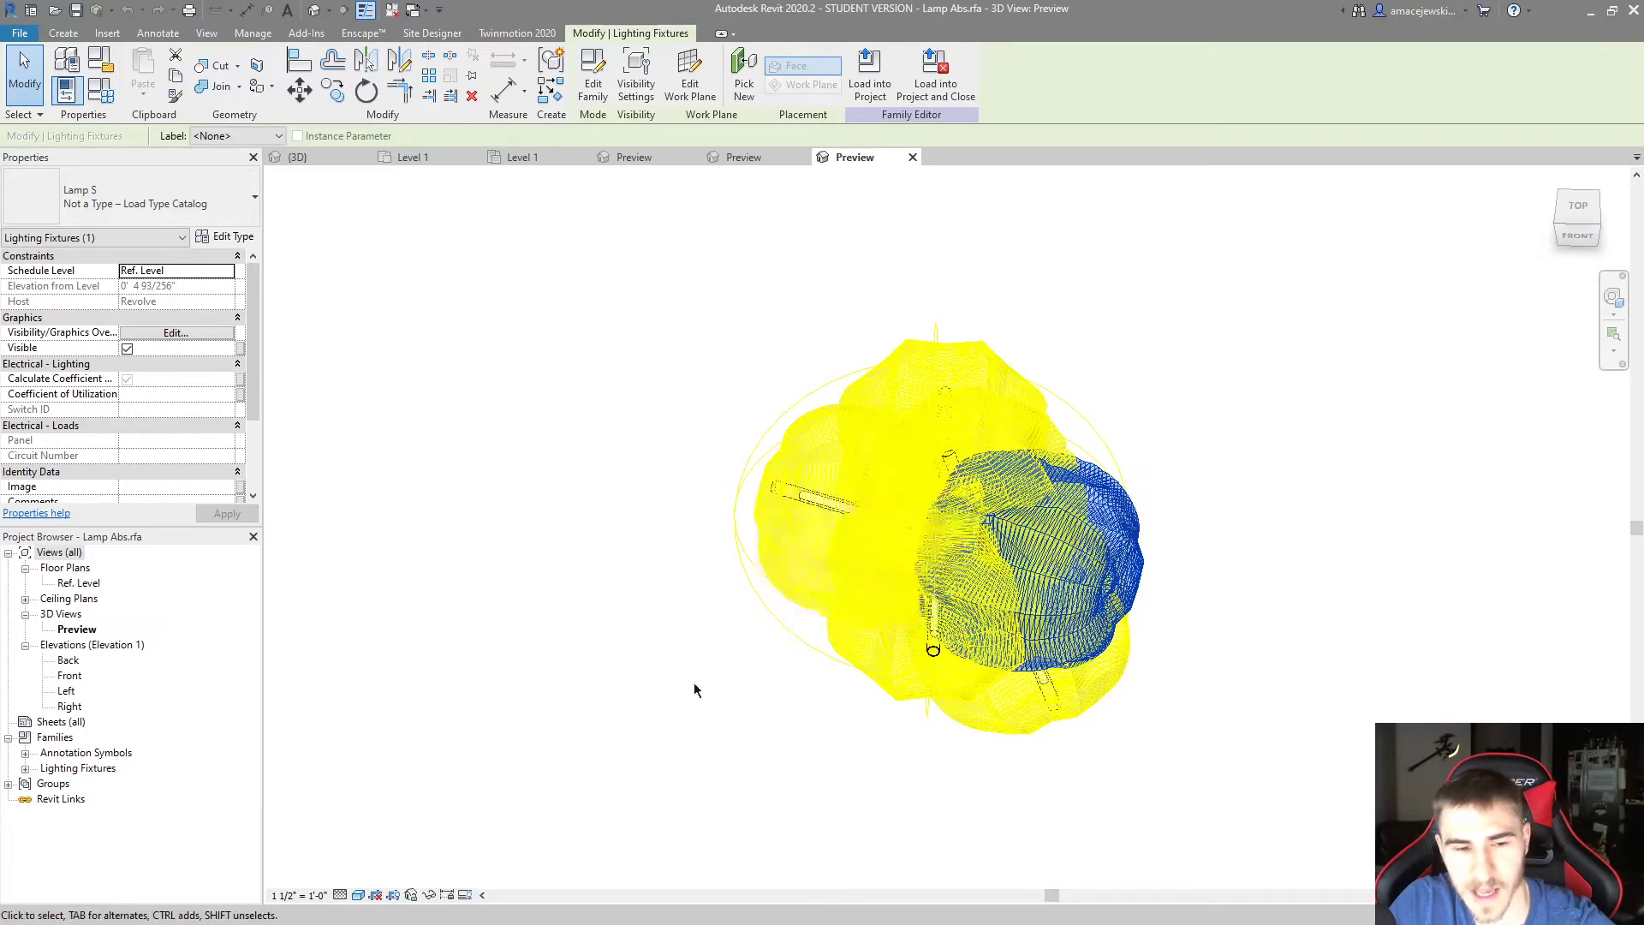
pyautogui.click(503, 789)
pyautogui.press('v')
pyautogui.press('v')
pyautogui.click(162, 413)
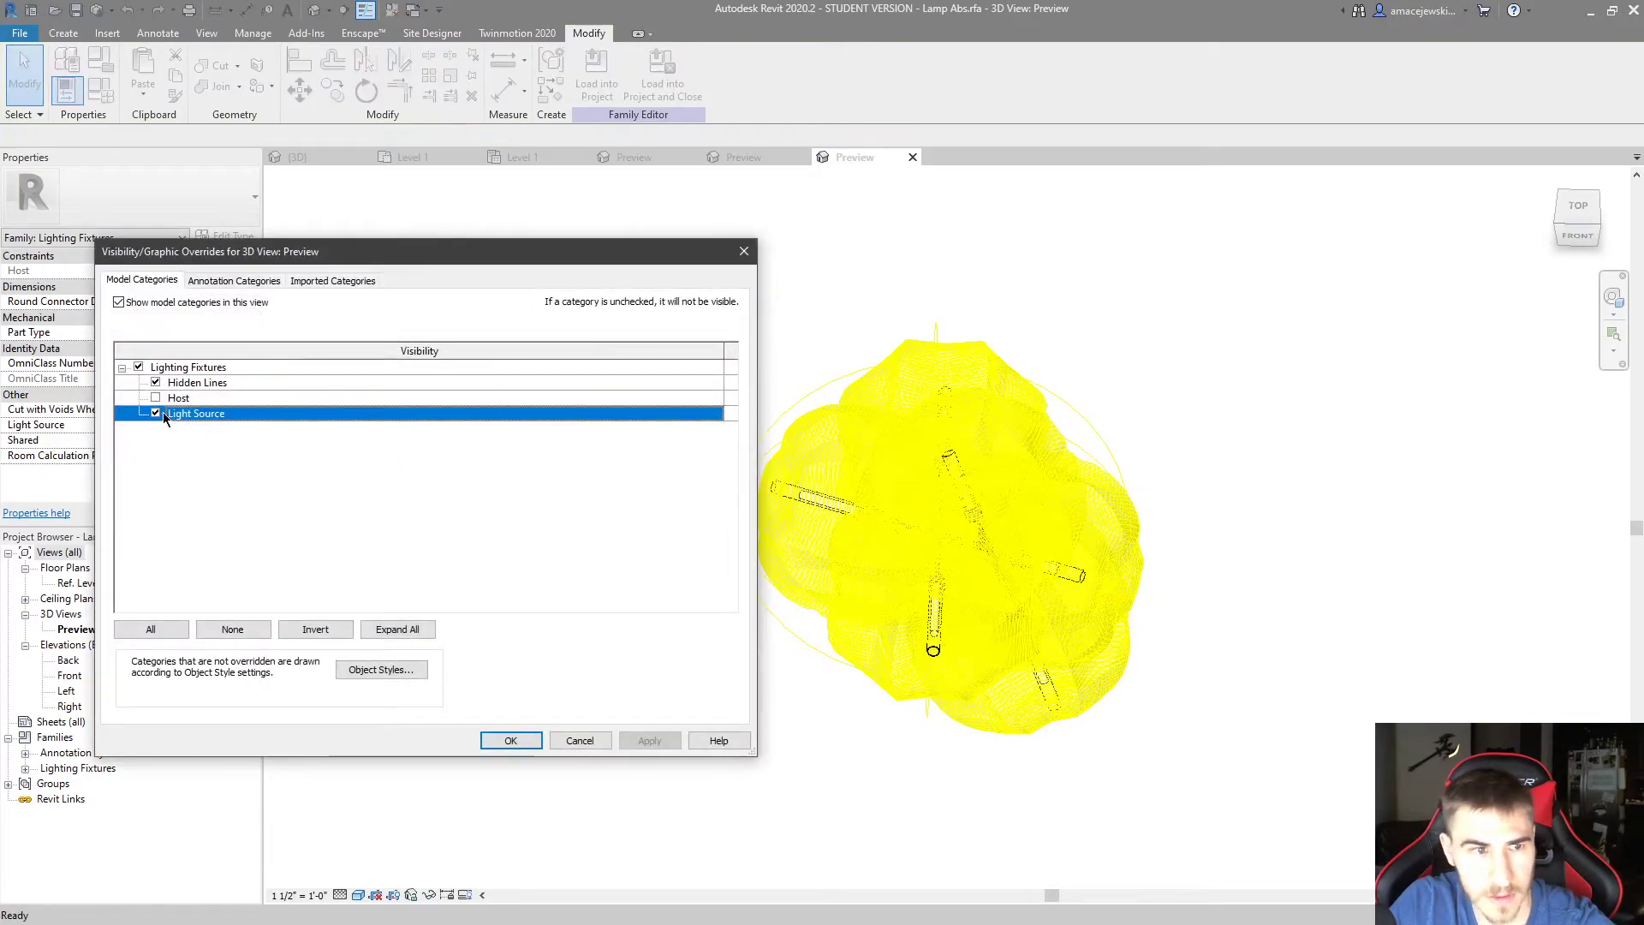
pyautogui.click(155, 414)
pyautogui.click(510, 739)
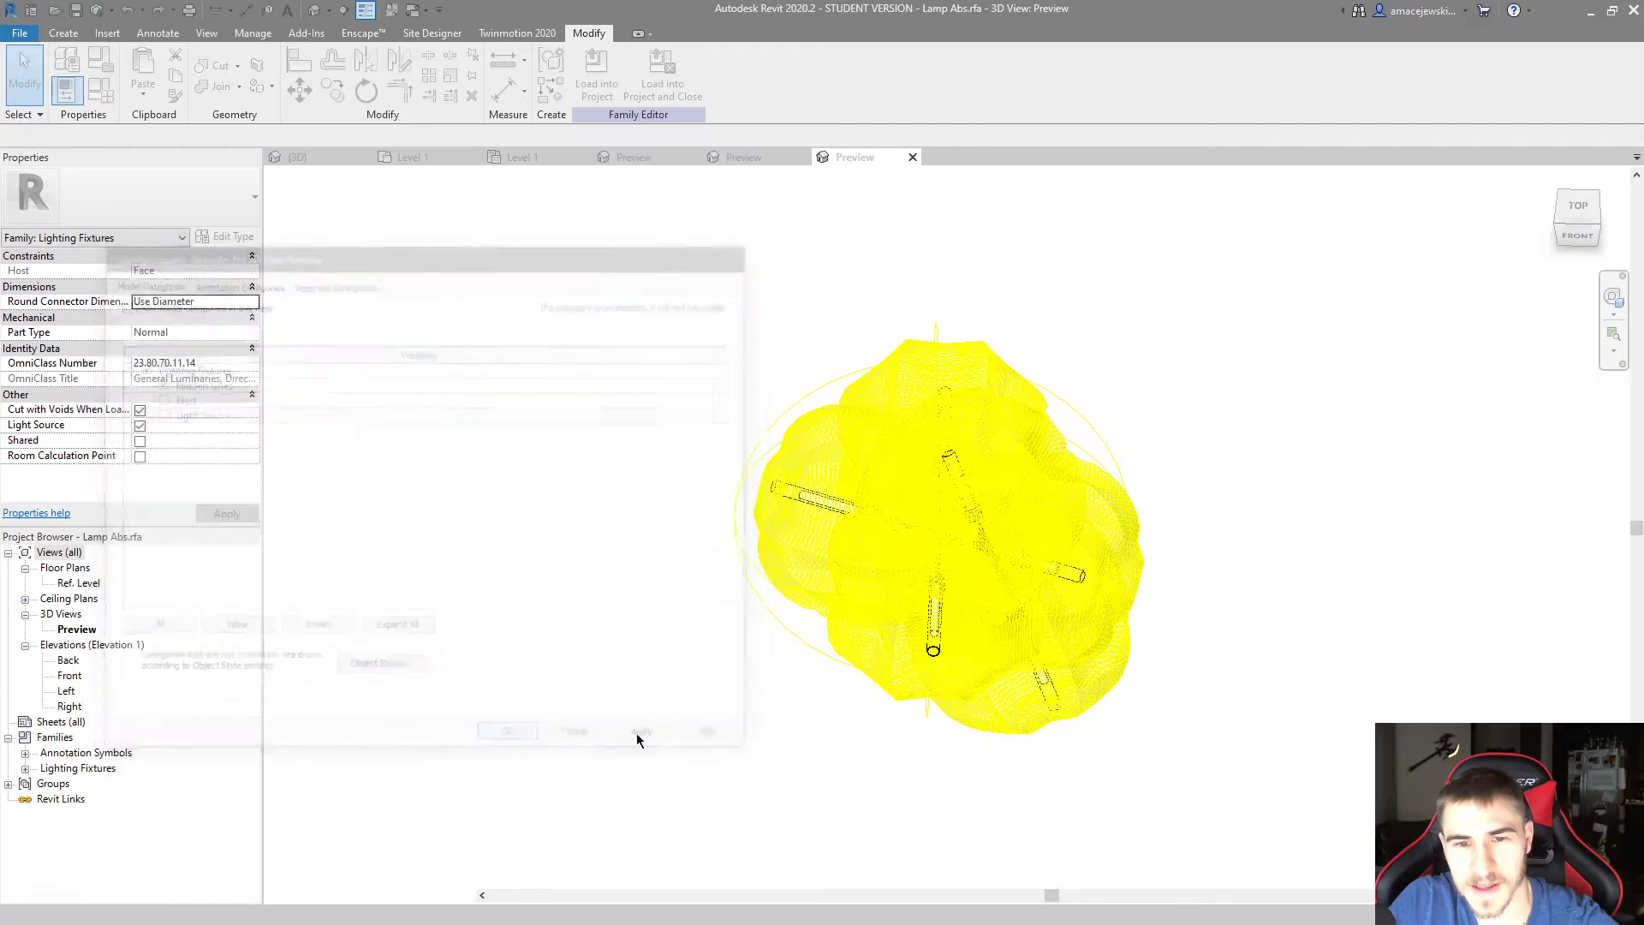
# Orbit the lamp arms and click through the tubes, ending on the right-hand Lamp S tube
pyautogui.keyDown('shift'); pyautogui.moveTo(1194, 687); pyautogui.dragTo(1237, 518, button='middle'); pyautogui.keyUp('shift')
pyautogui.scroll(2, 984, 495)
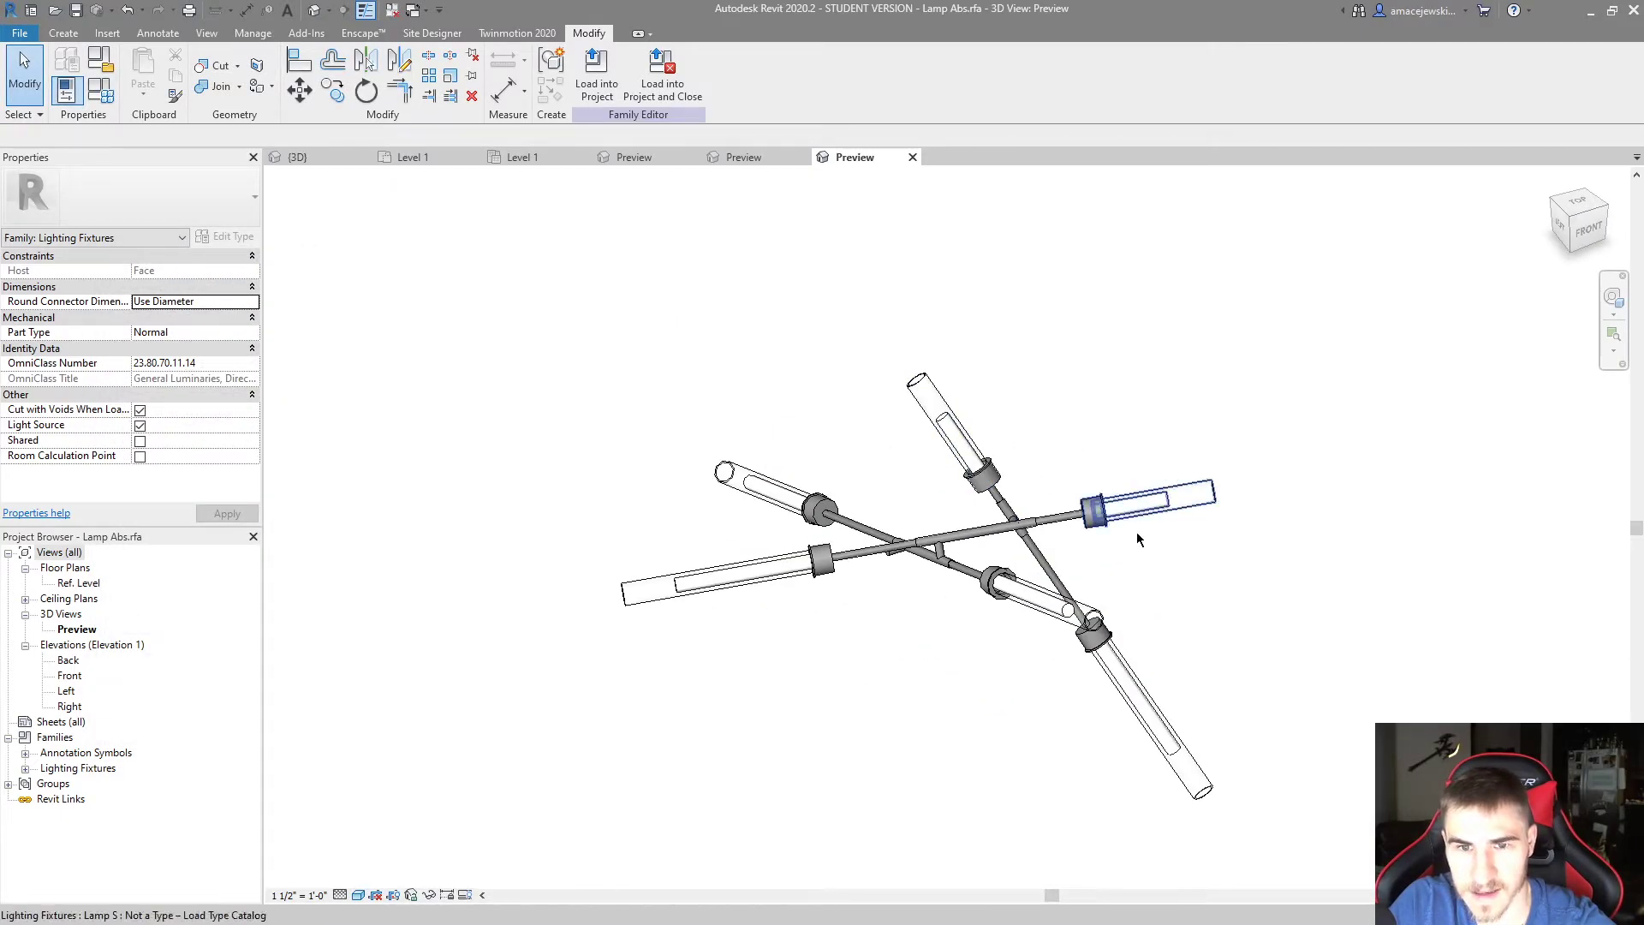
pyautogui.keyDown('shift'); pyautogui.moveTo(1119, 638); pyautogui.dragTo(1196, 569, button='middle'); pyautogui.keyUp('shift')
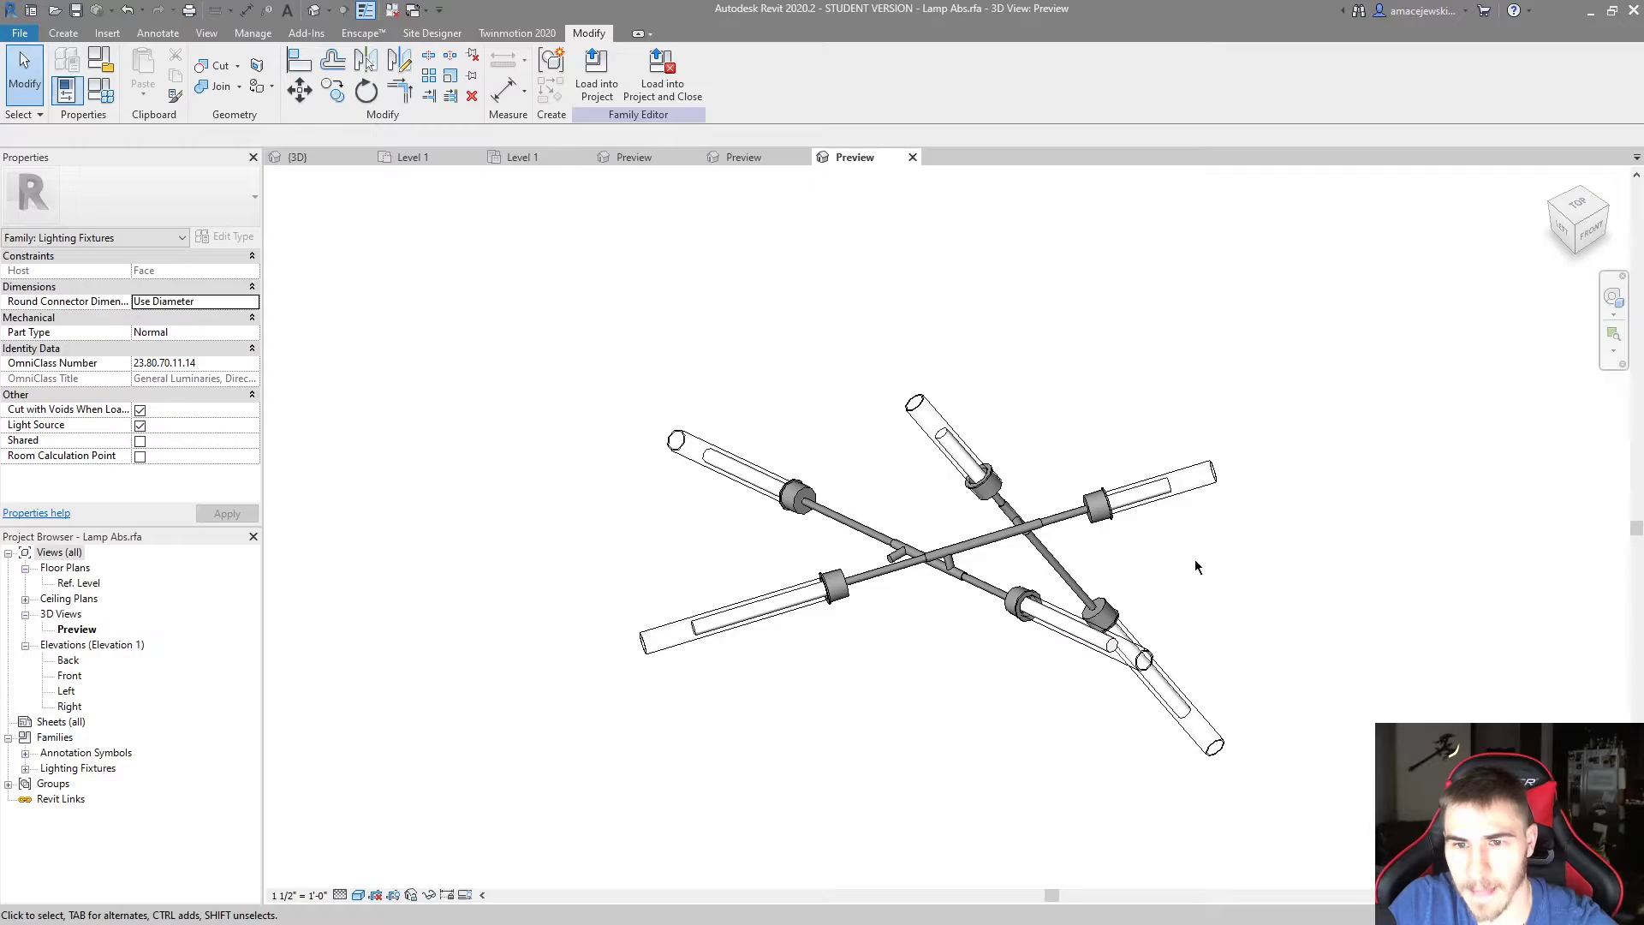
pyautogui.keyDown('shift'); pyautogui.moveTo(1043, 408); pyautogui.dragTo(1134, 510, button='middle'); pyautogui.keyUp('shift')
pyautogui.click(1137, 531)
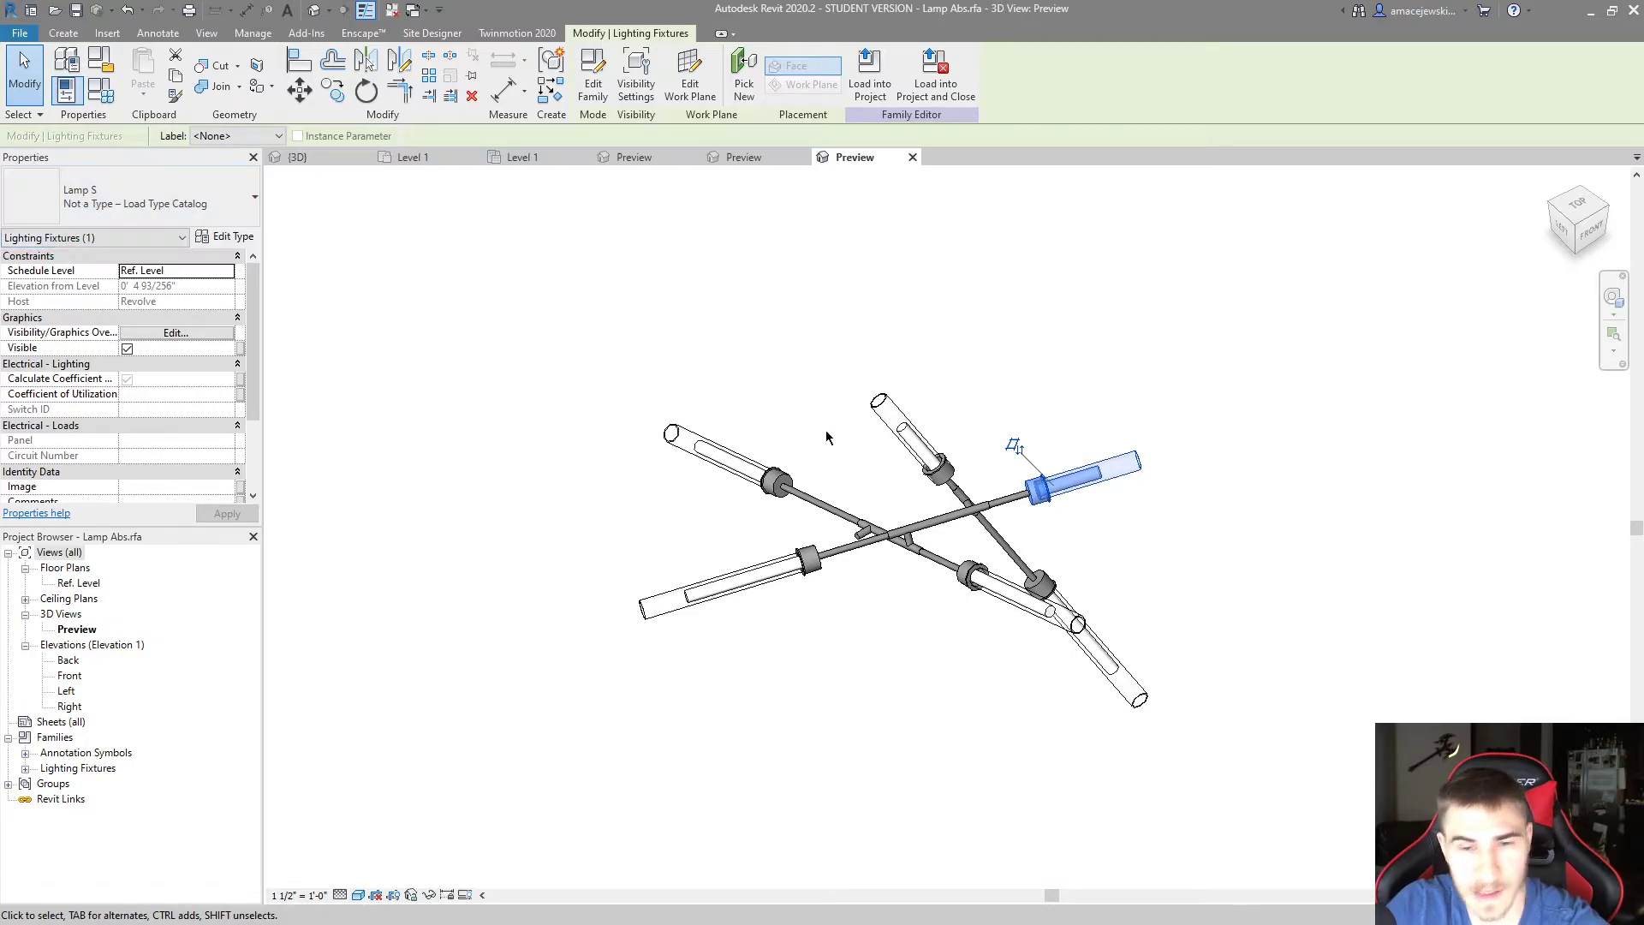
pyautogui.click(910, 438)
pyautogui.click(740, 475)
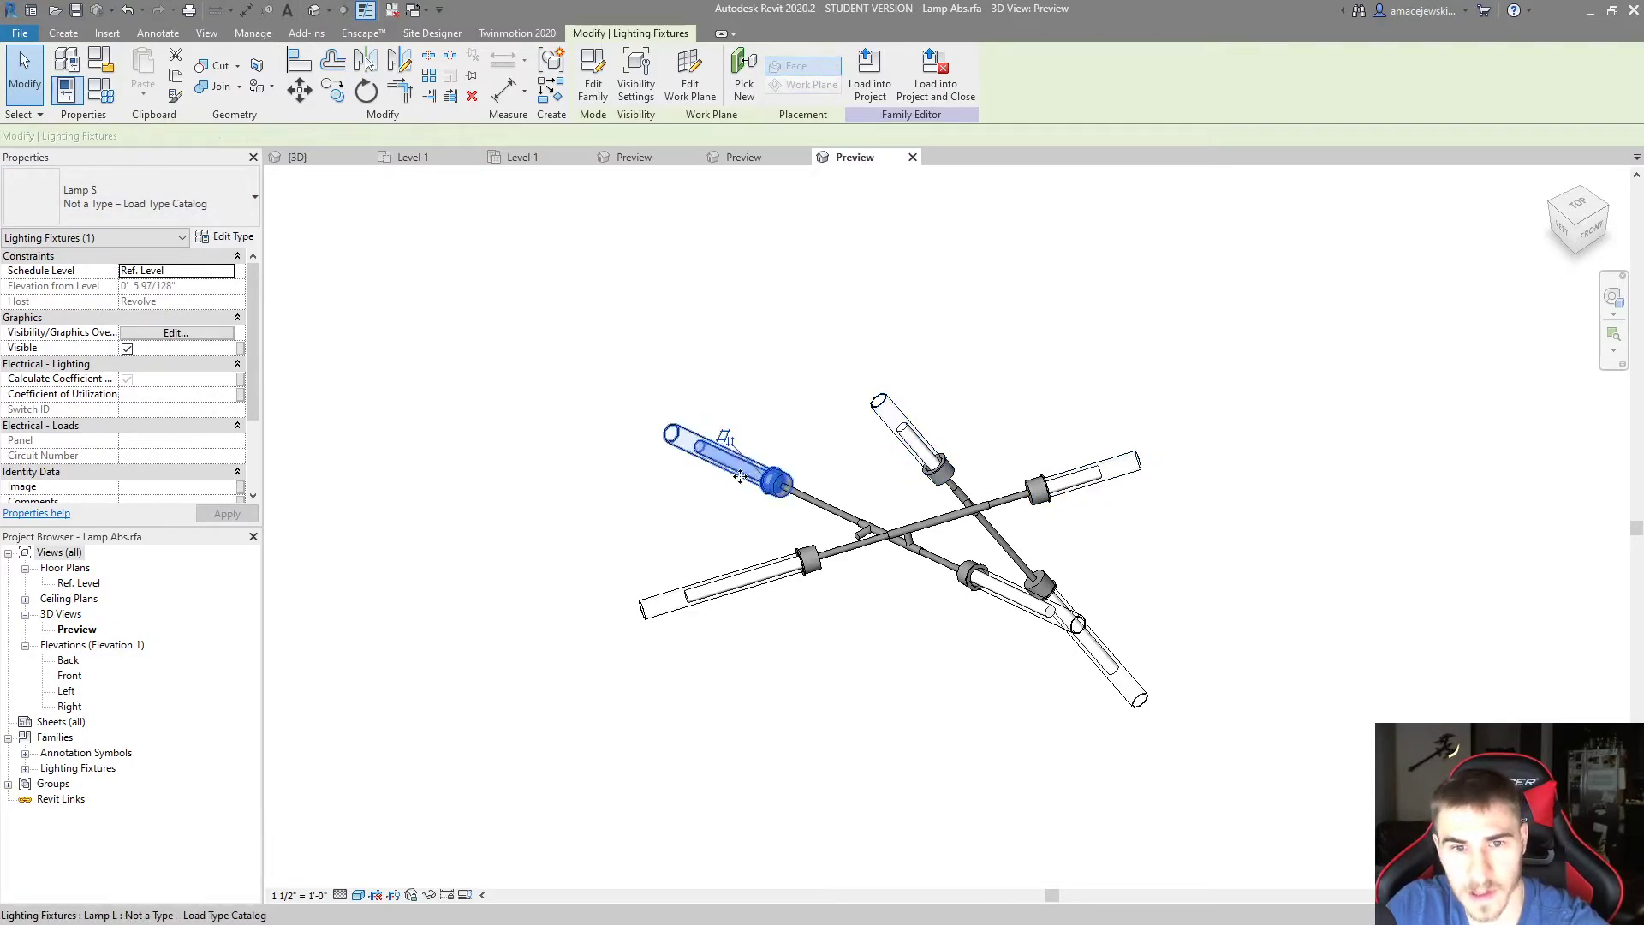
pyautogui.click(753, 581)
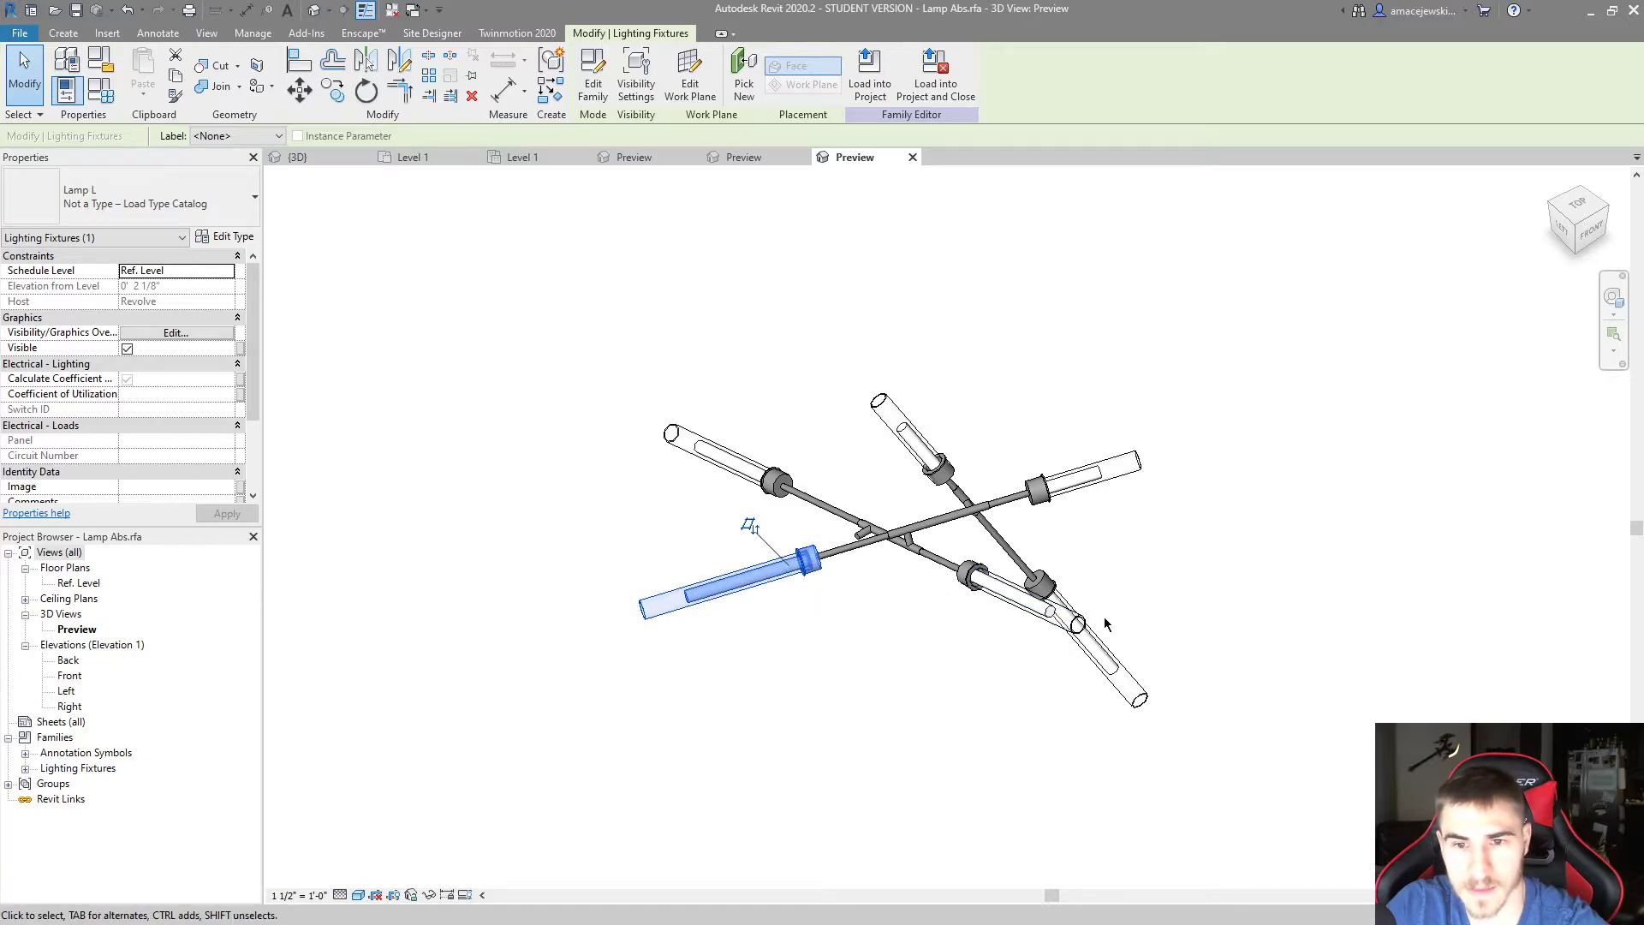
pyautogui.click(1074, 478)
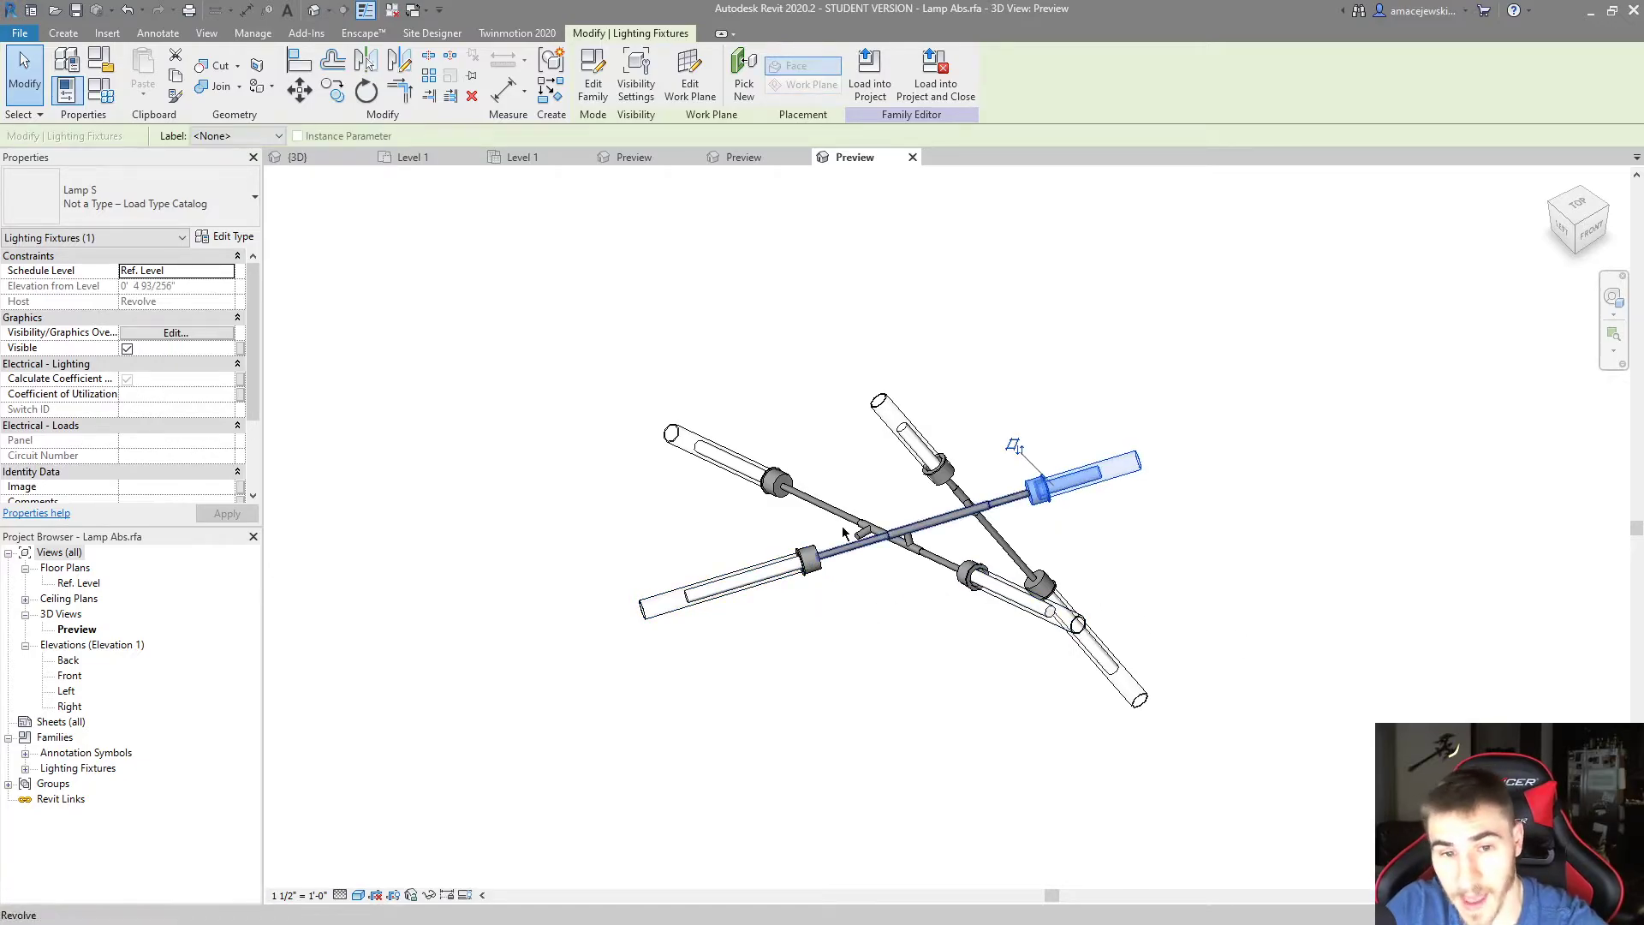
pyautogui.click(743, 585)
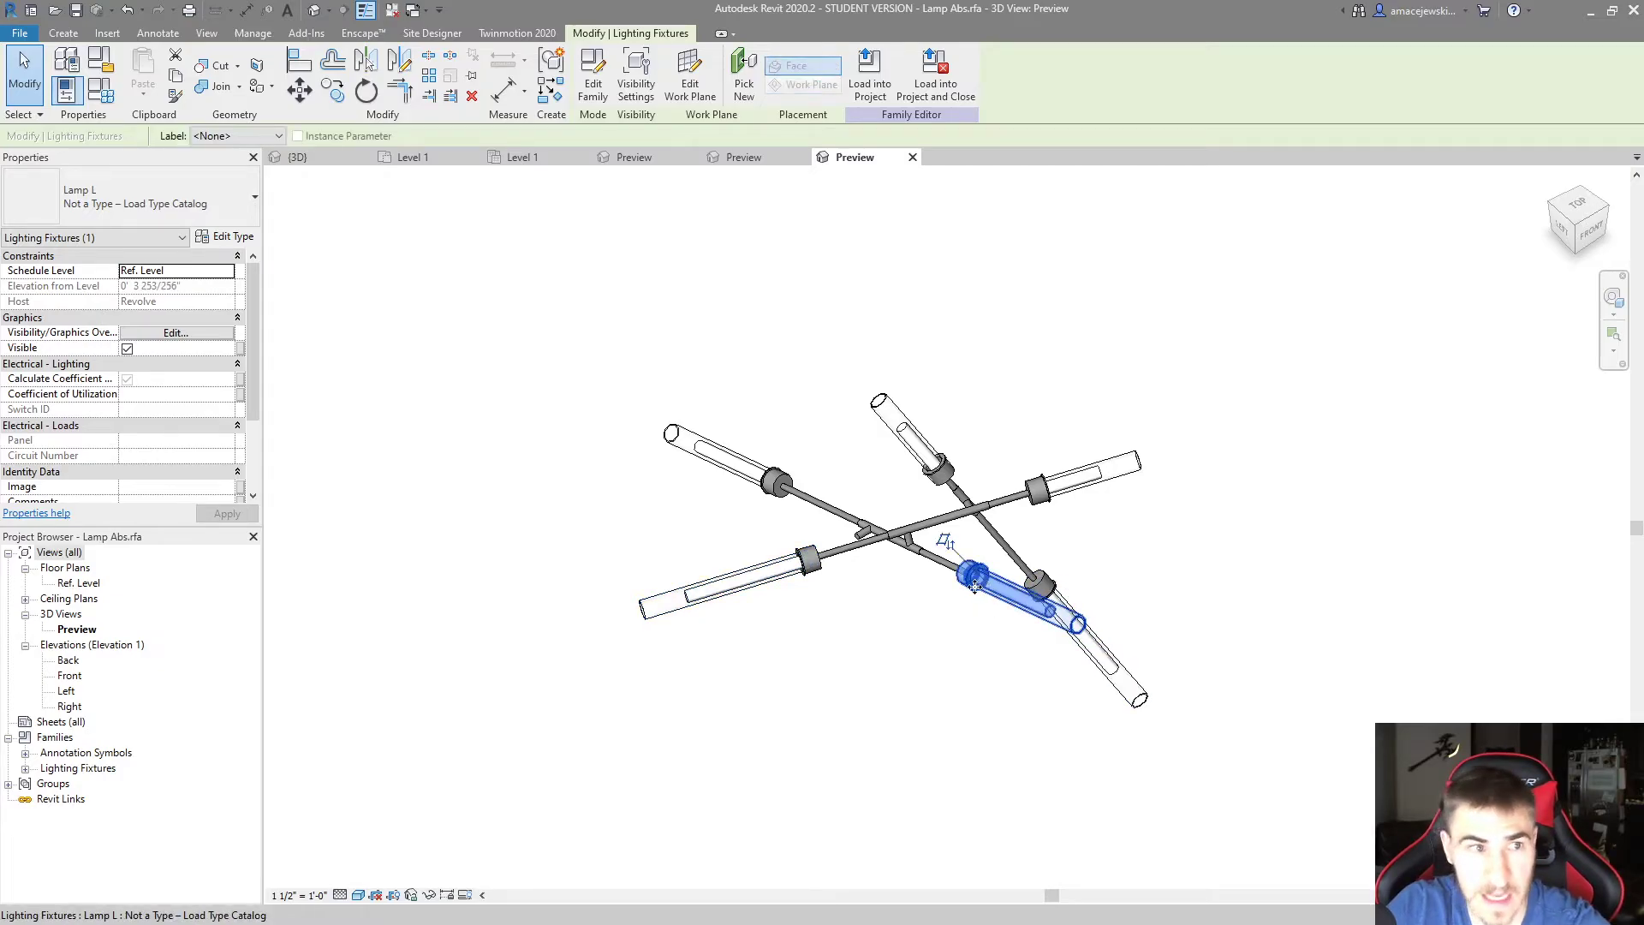
pyautogui.click(1209, 515)
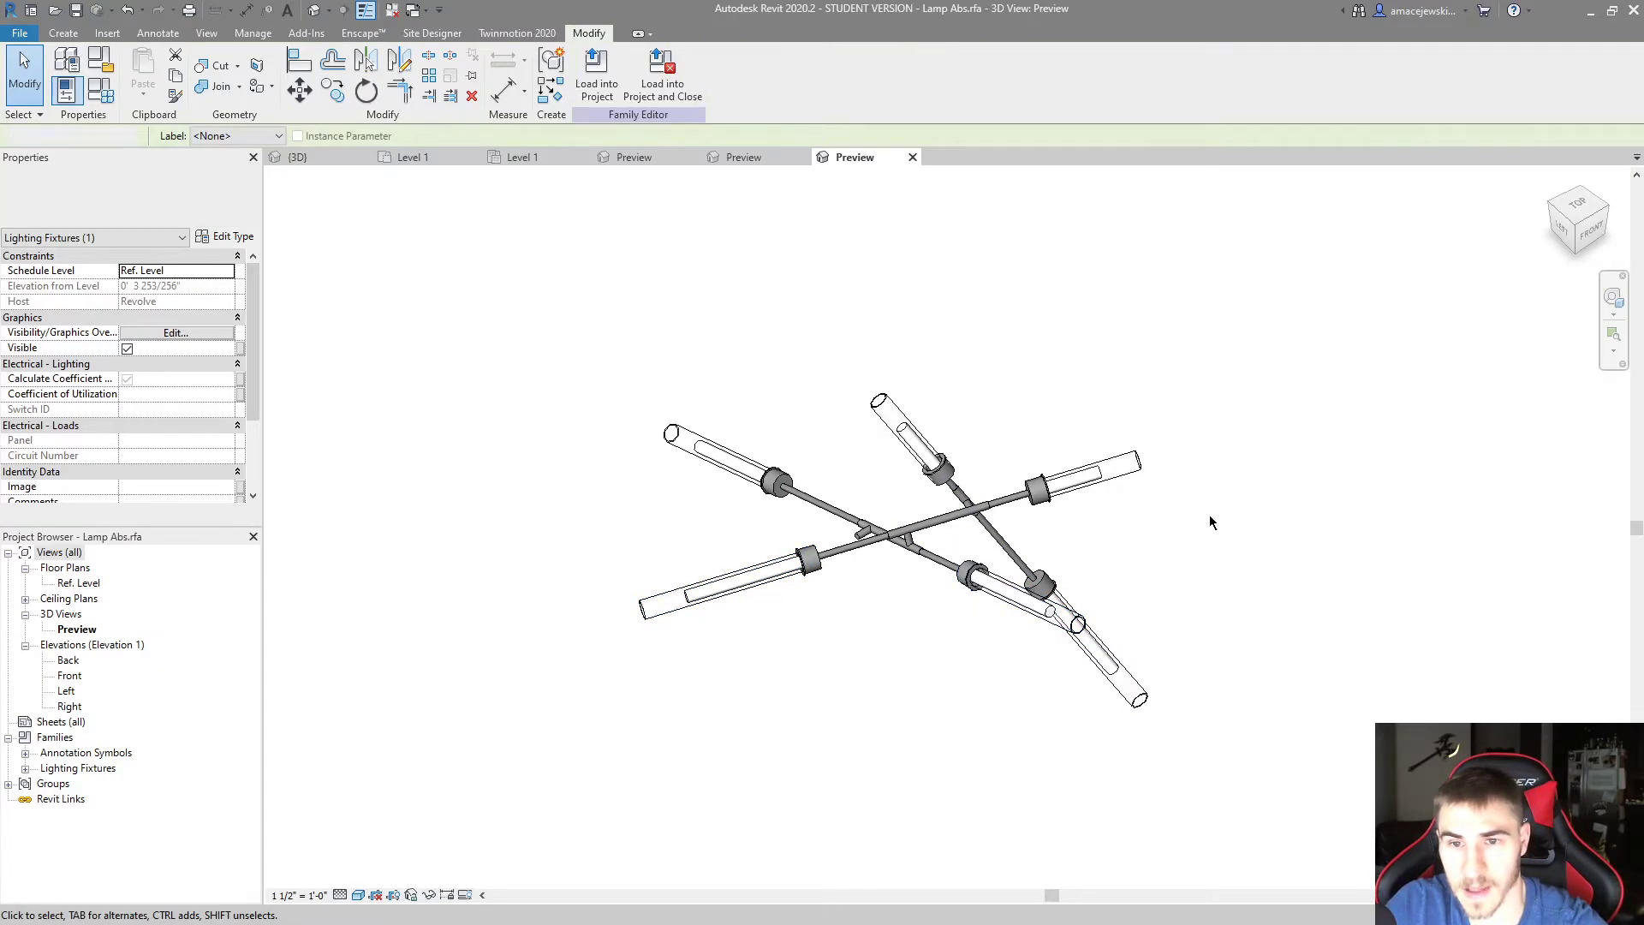
pyautogui.click(1066, 472)
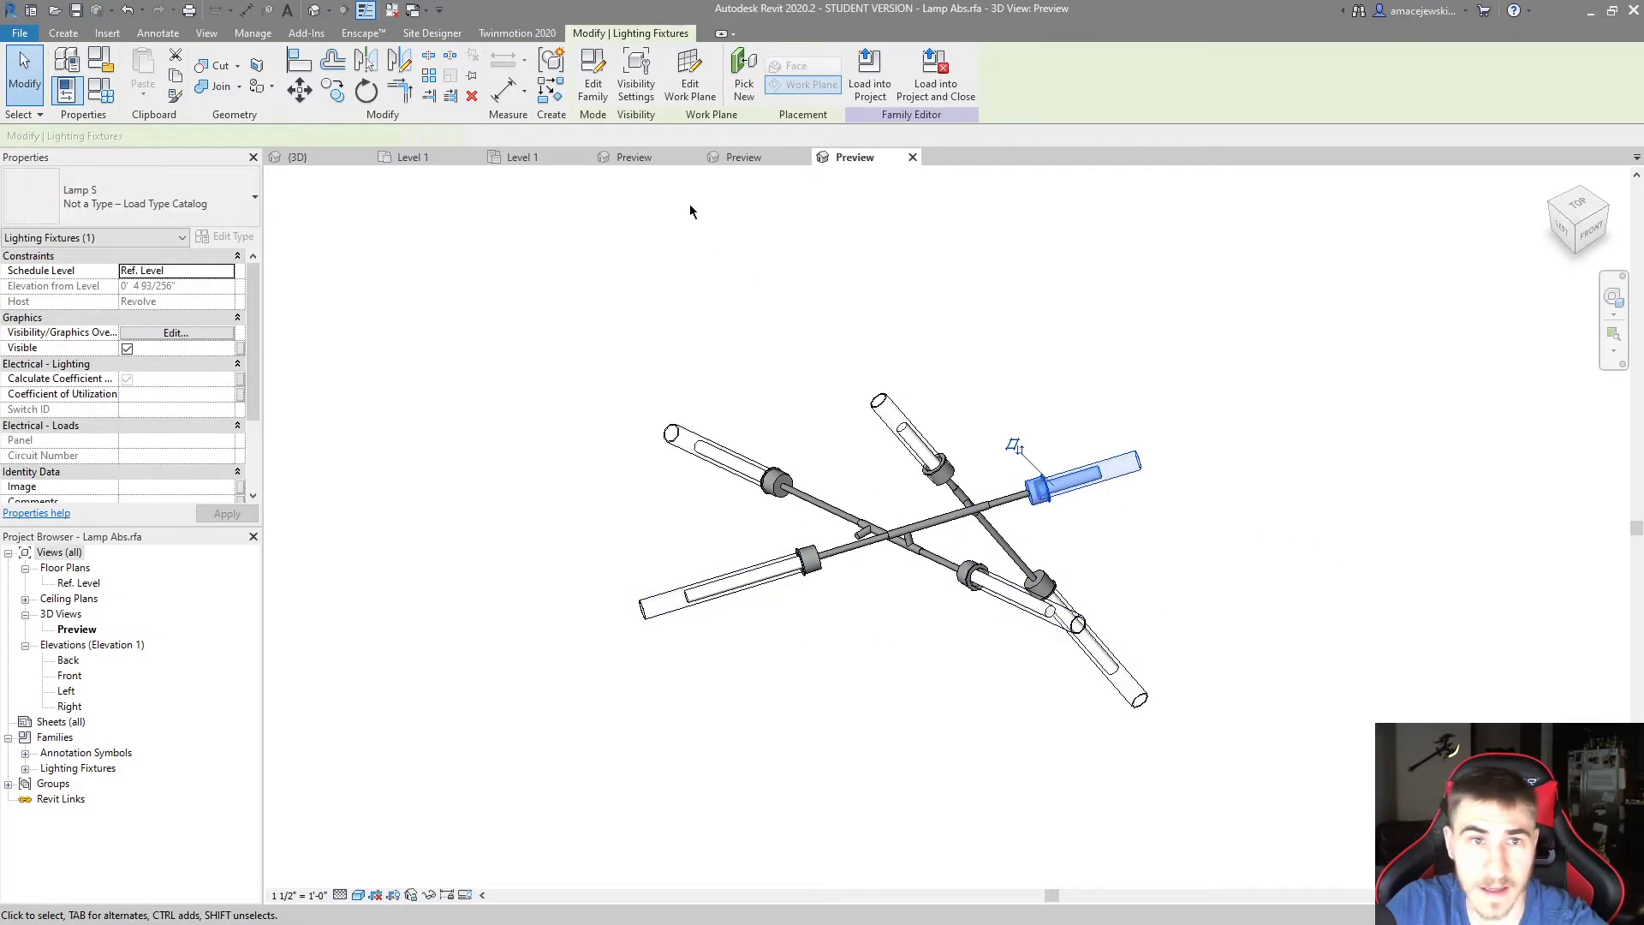
# Open Lamp S, view its light source definition without changes, then bring up Family Types
pyautogui.doubleClick(1002, 467)
pyautogui.keyDown('shift'); pyautogui.moveTo(1045, 652); pyautogui.dragTo(1246, 609, button='middle'); pyautogui.keyUp('shift')
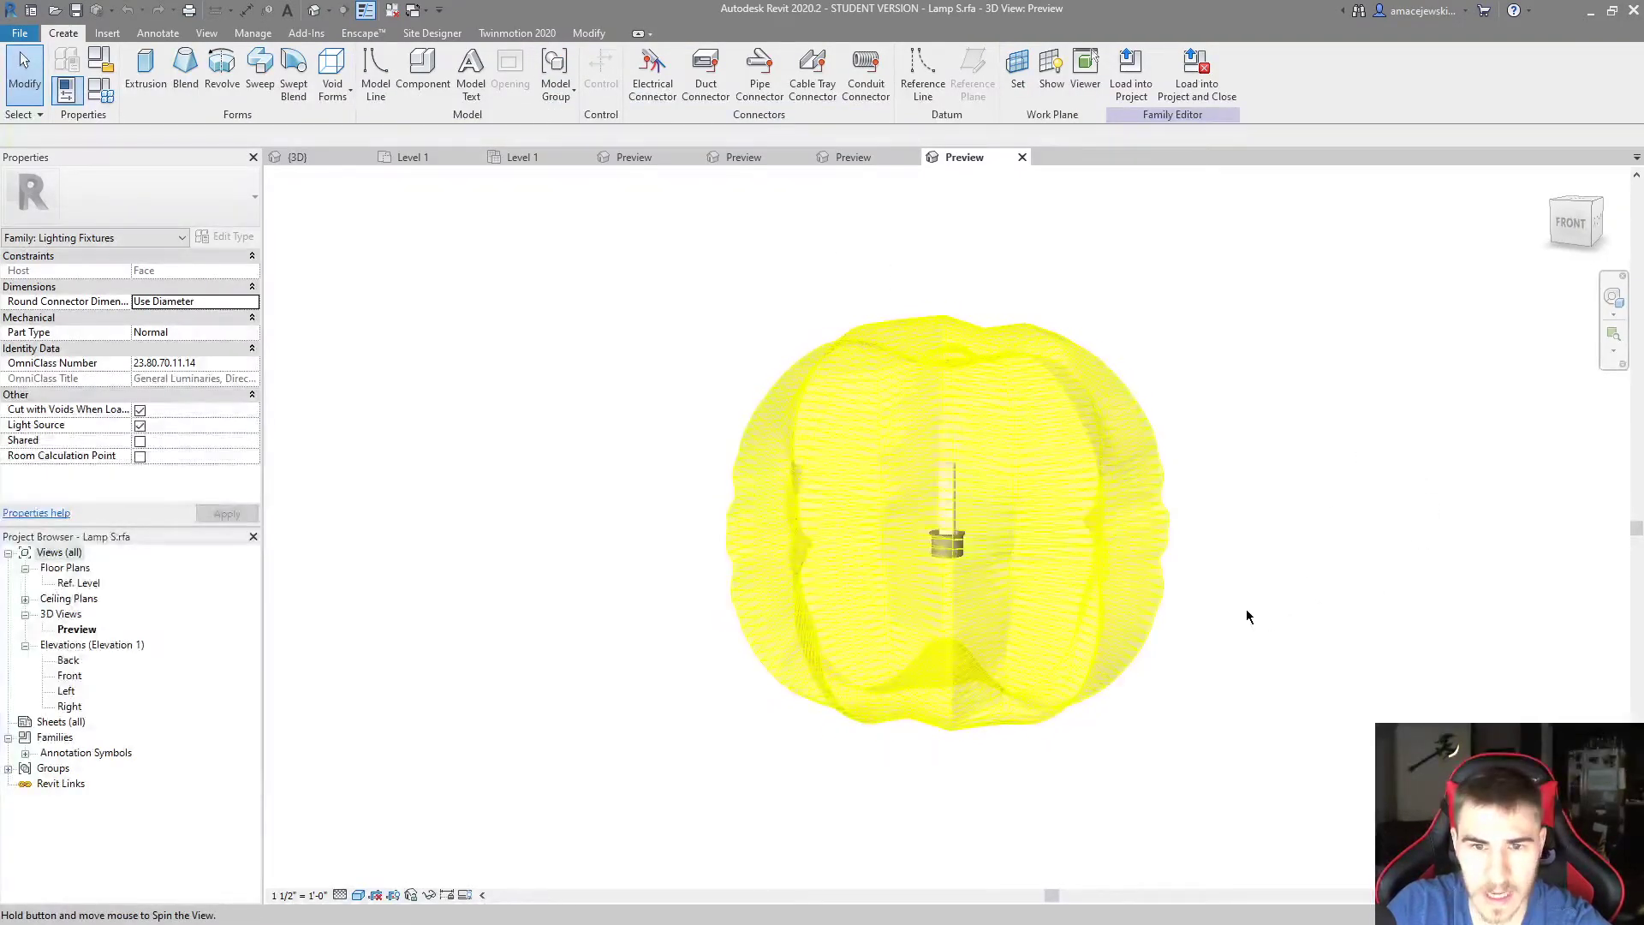
pyautogui.click(1155, 552)
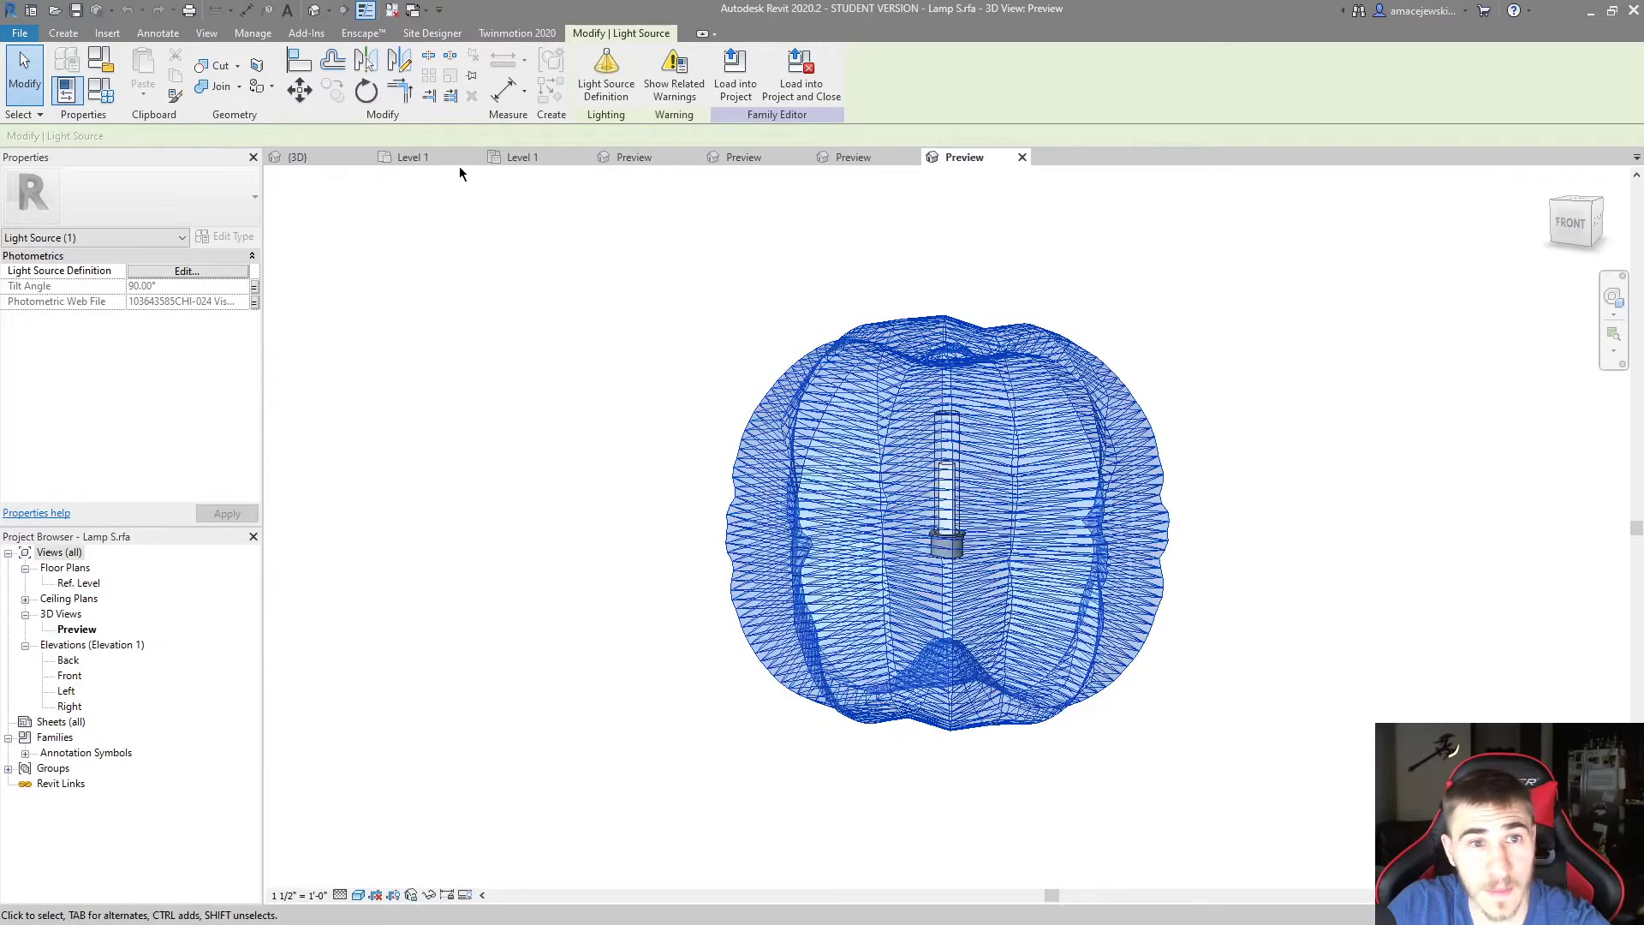
pyautogui.click(606, 73)
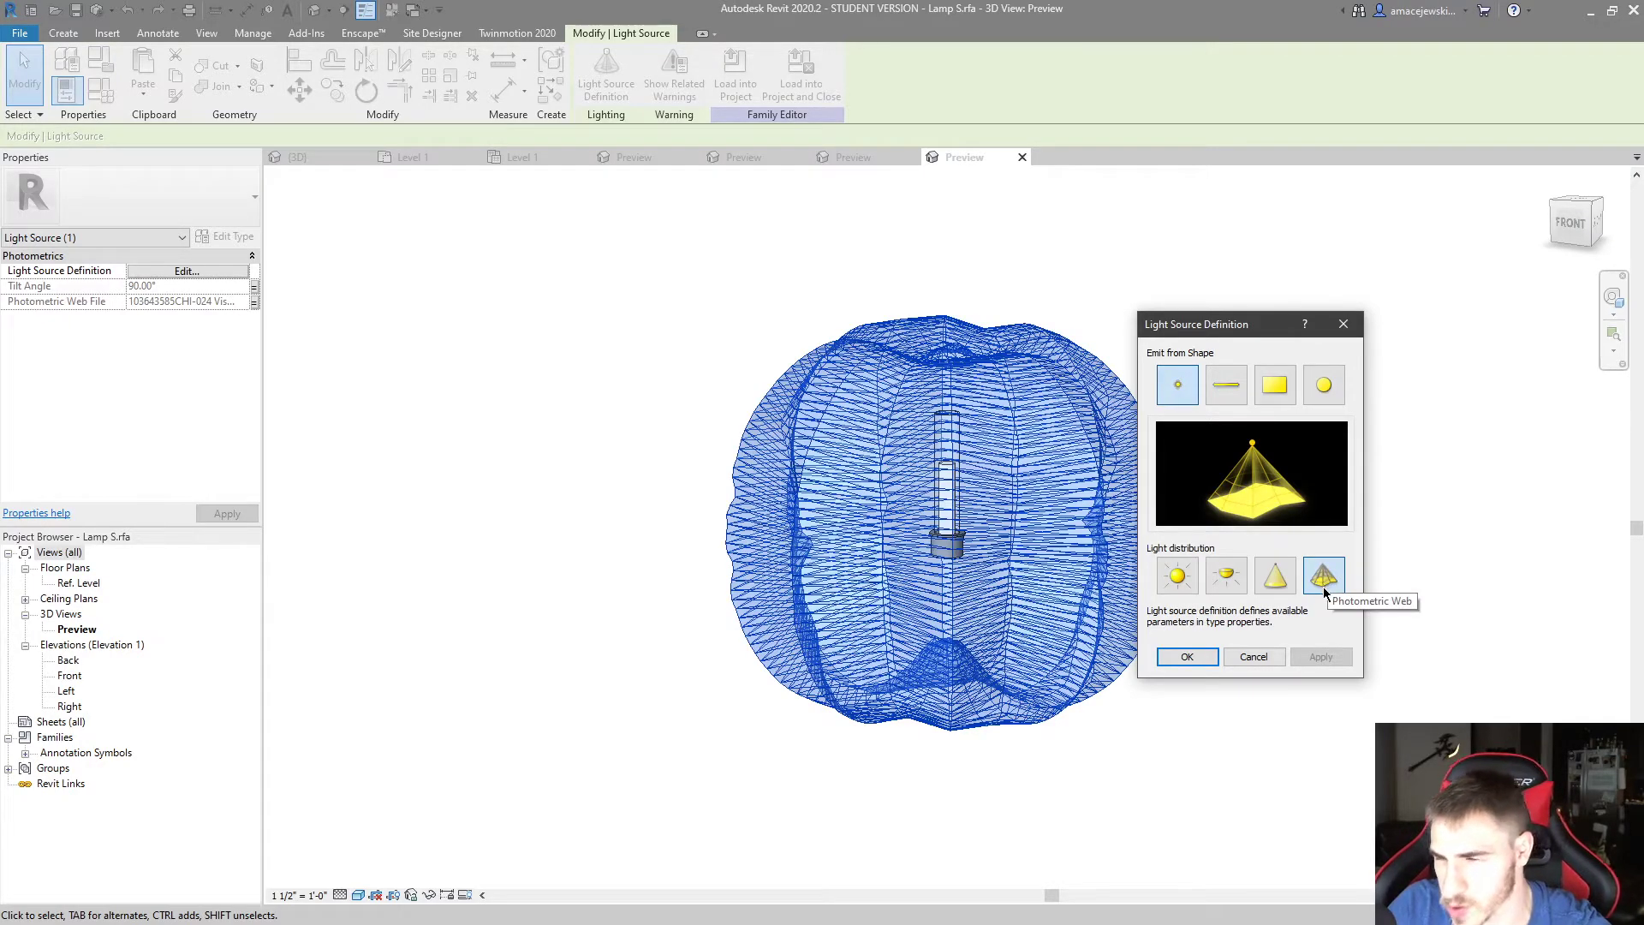
pyautogui.click(1251, 659)
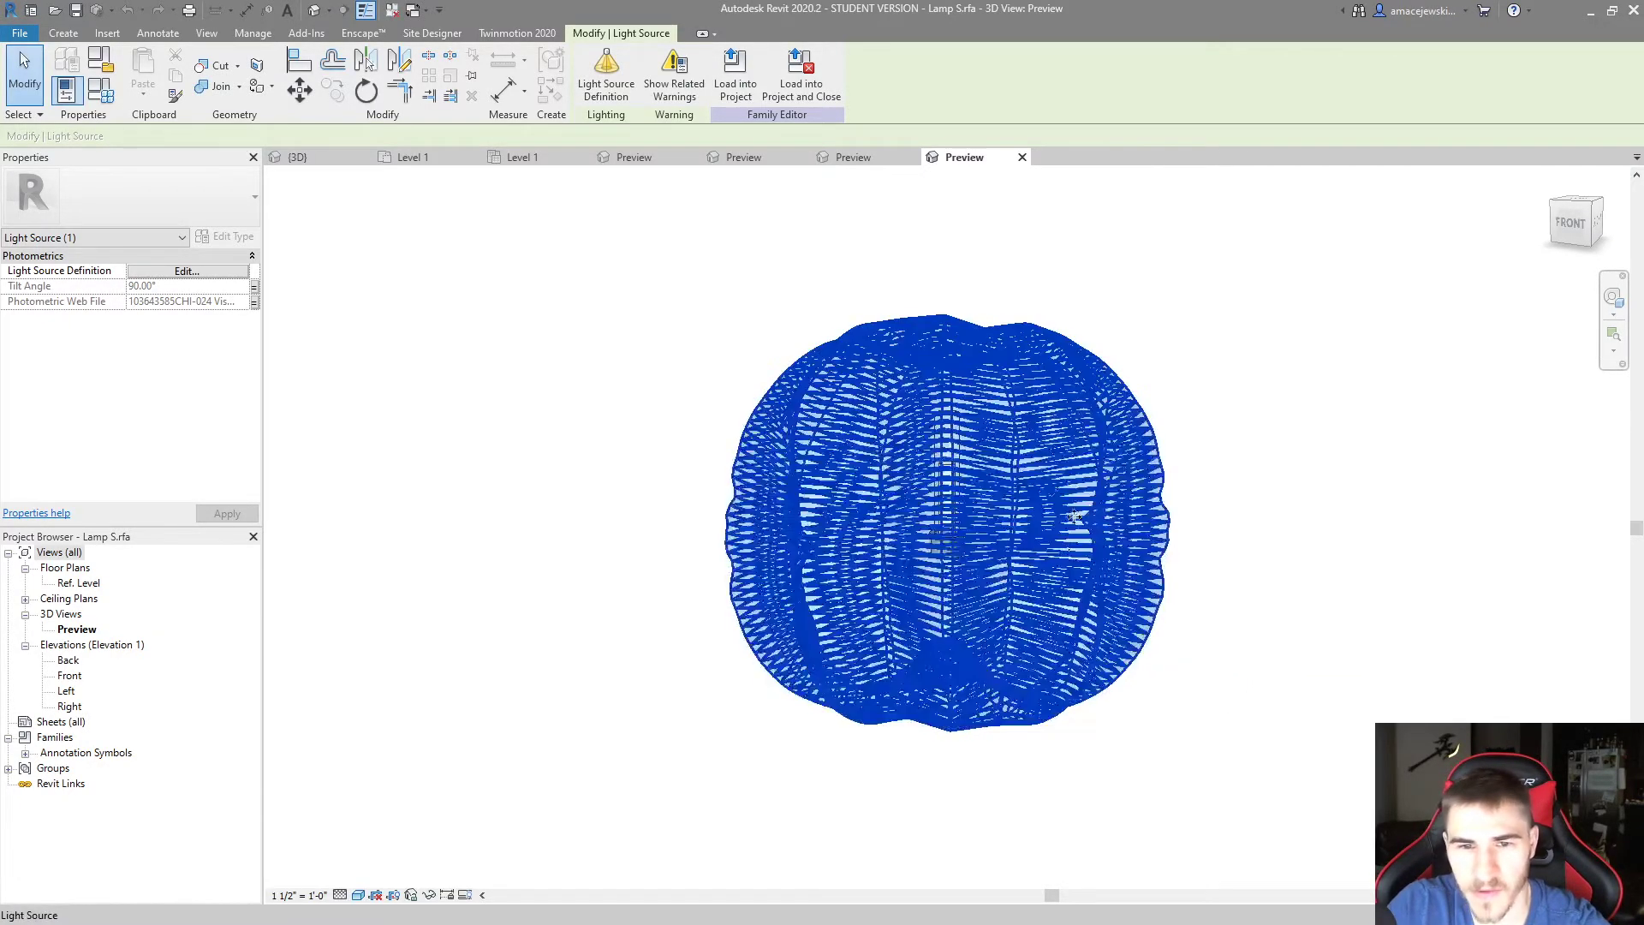
pyautogui.click(99, 92)
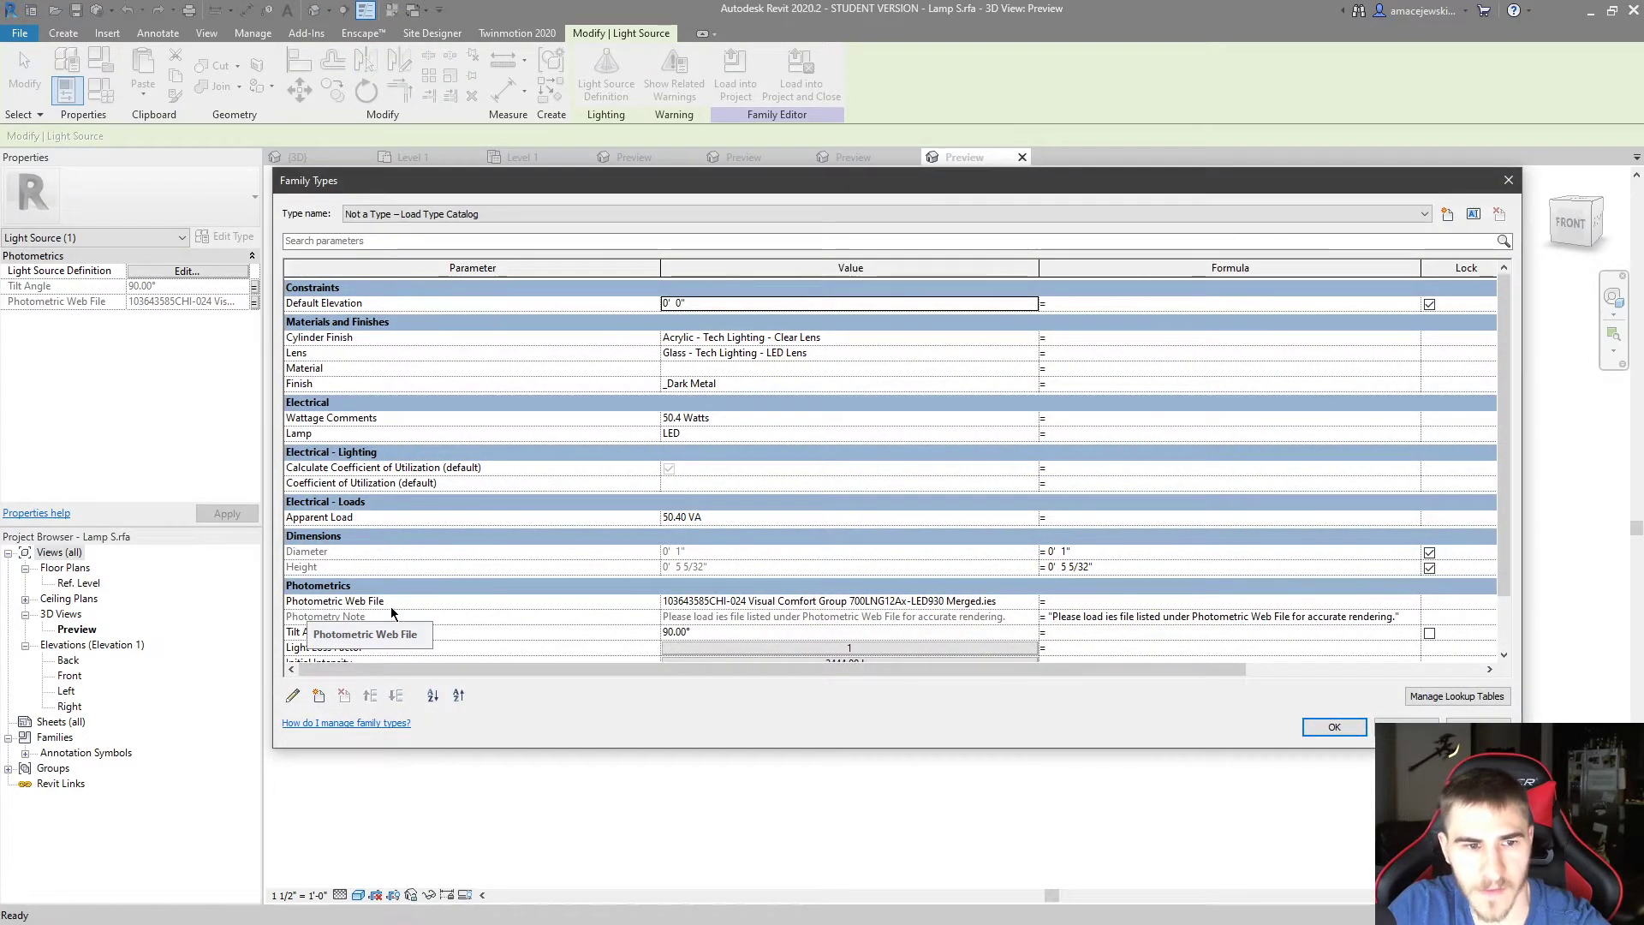
# Copy the full Photometric Web File .ies name, then close Family Types
pyautogui.click(770, 600)
pyautogui.moveTo(1005, 602); pyautogui.dragTo(622, 590)
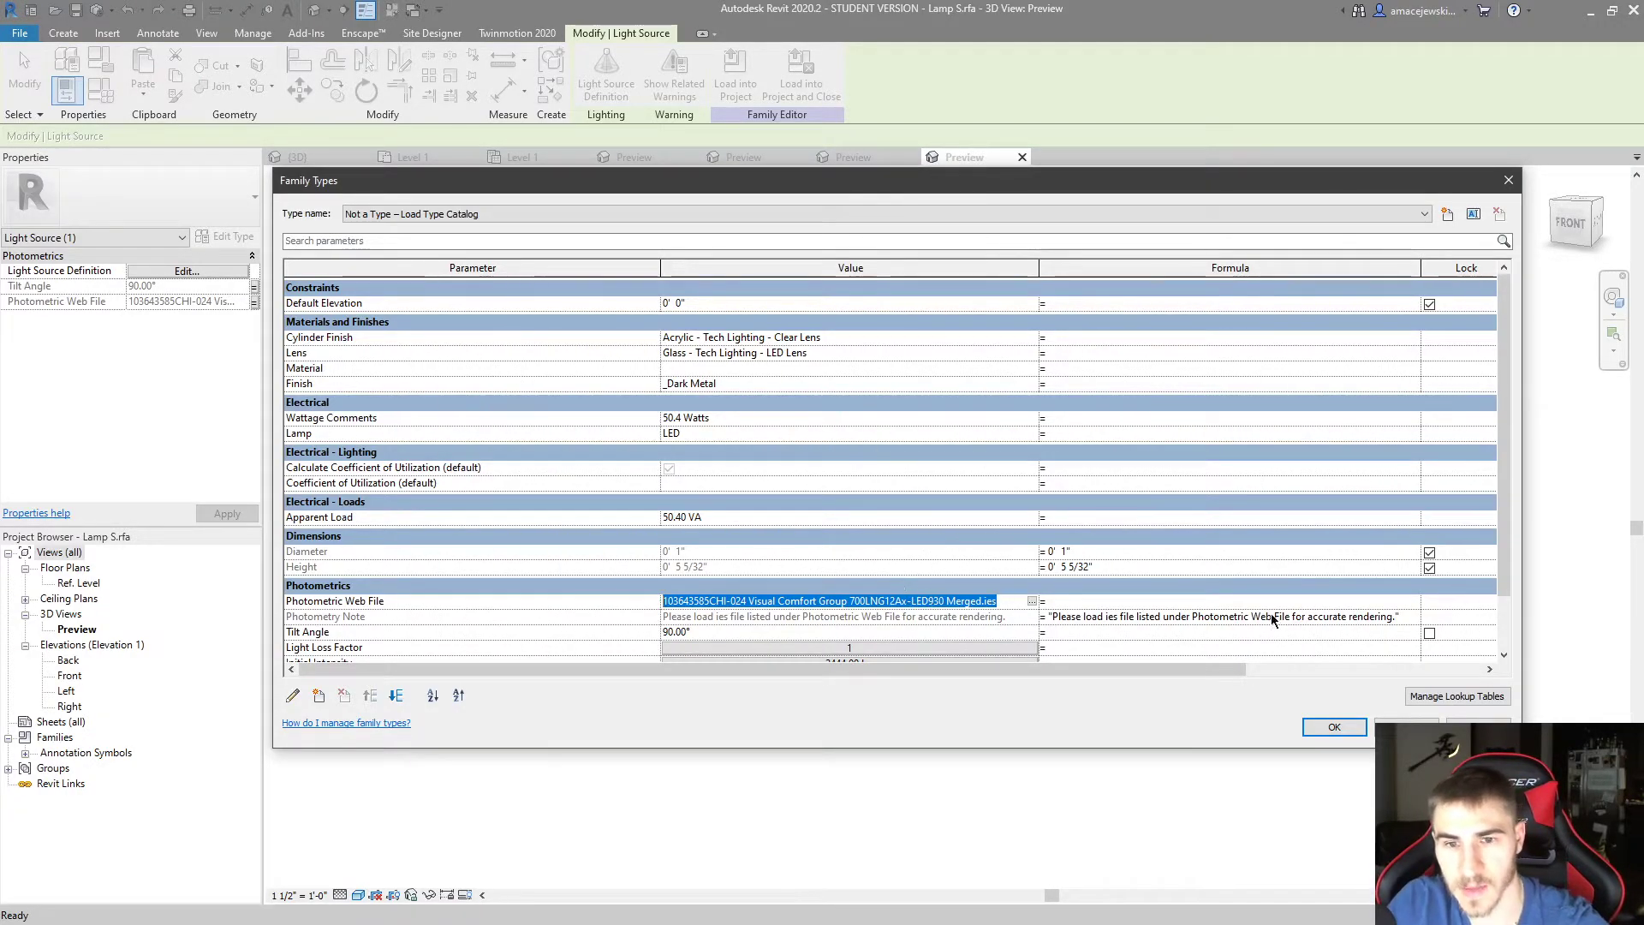
pyautogui.moveTo(1019, 179); pyautogui.dragTo(983, 224)
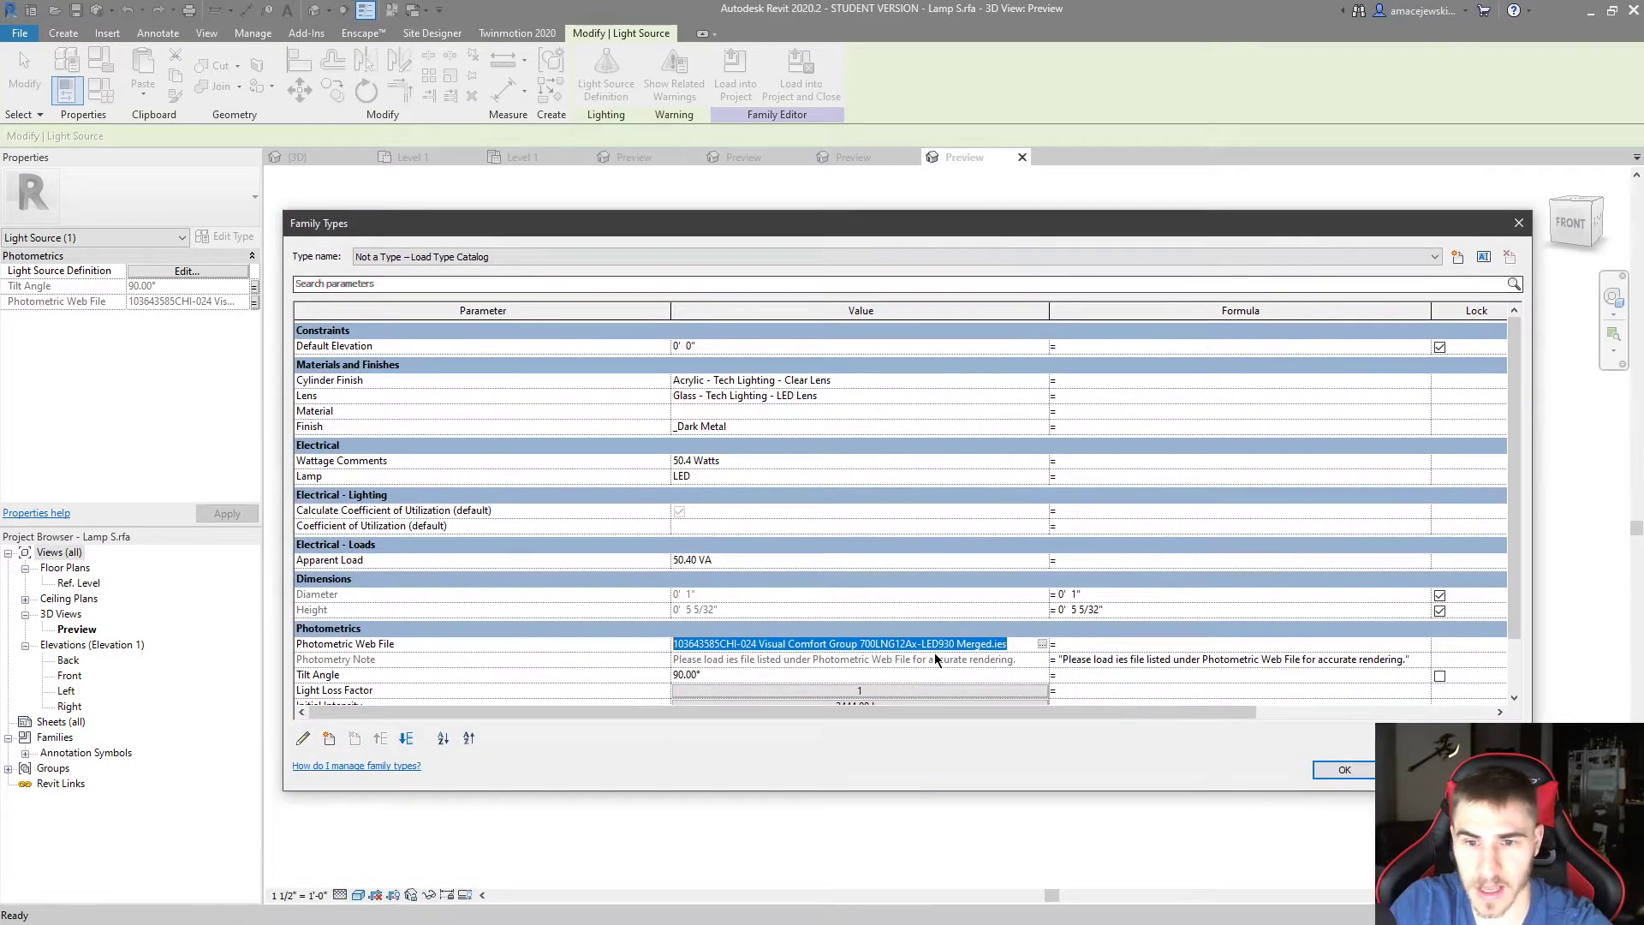
pyautogui.click(1344, 769)
# Hide the Light Source subcategory in the view's visibility settings
pyautogui.press('Escape')
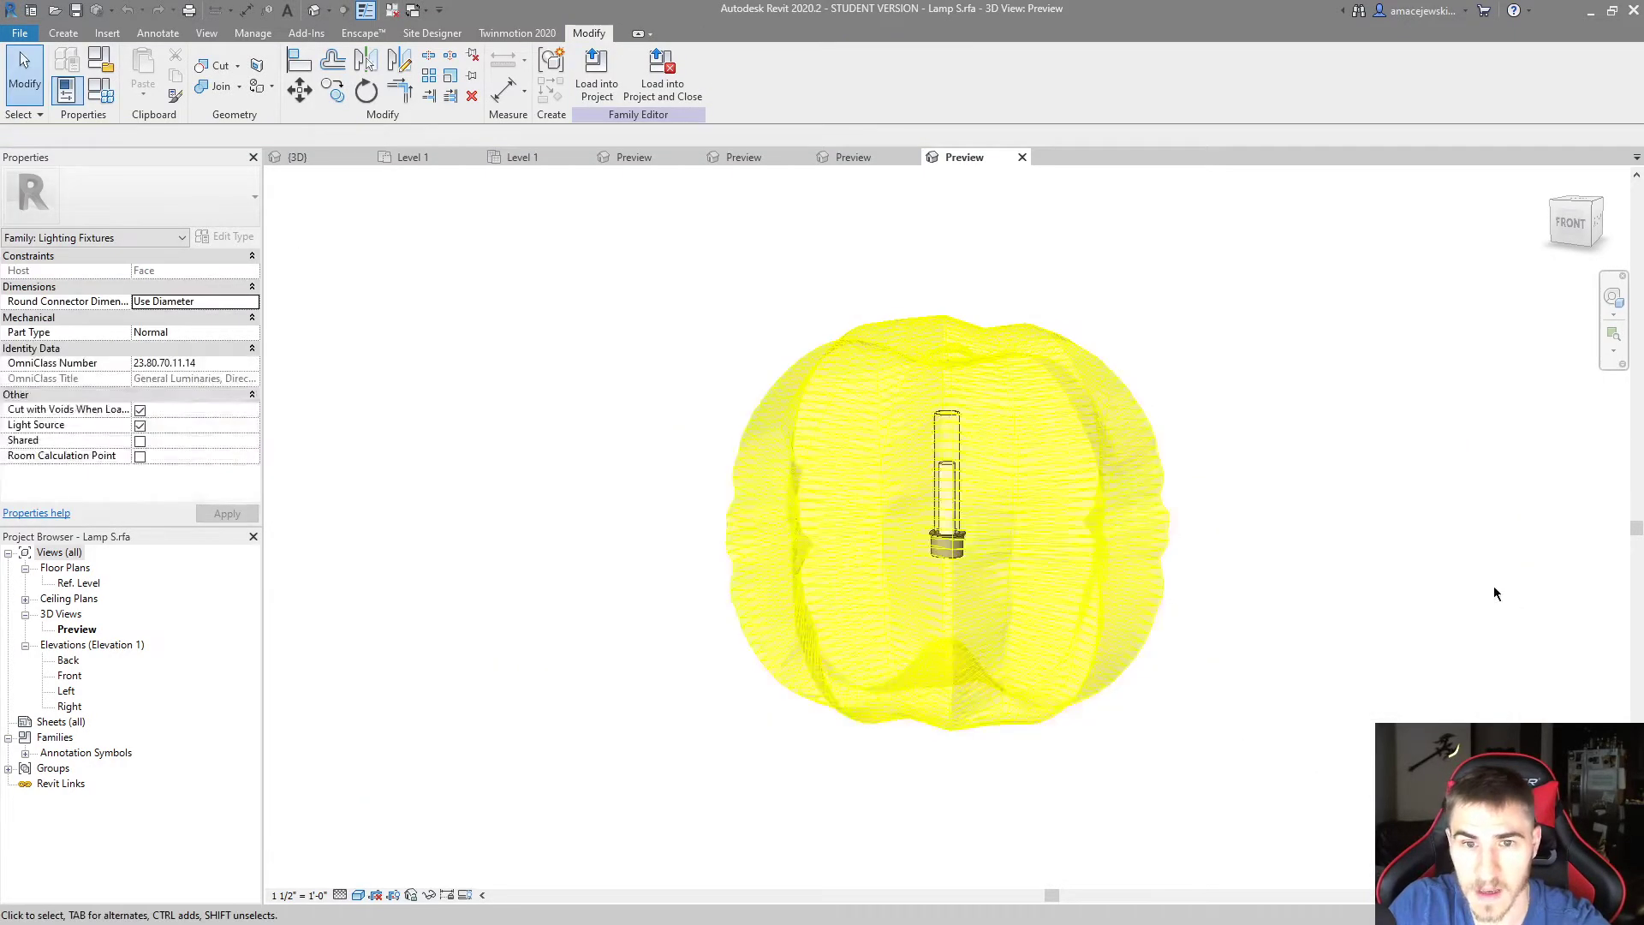
pyautogui.press('v')
pyautogui.press('v')
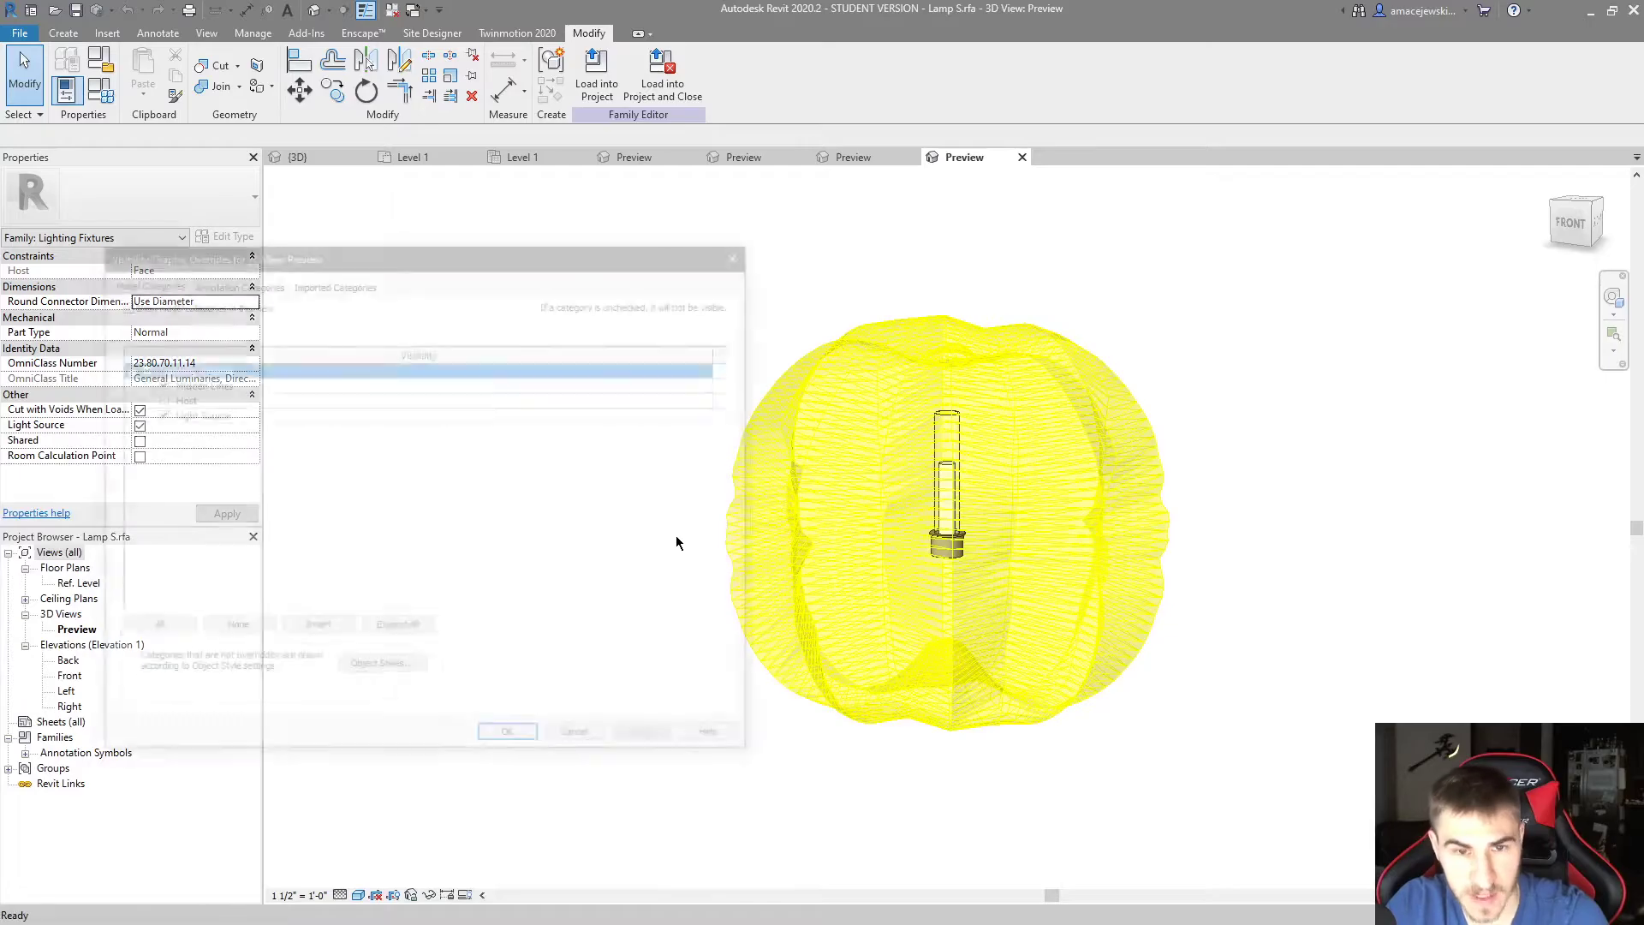
pyautogui.click(155, 413)
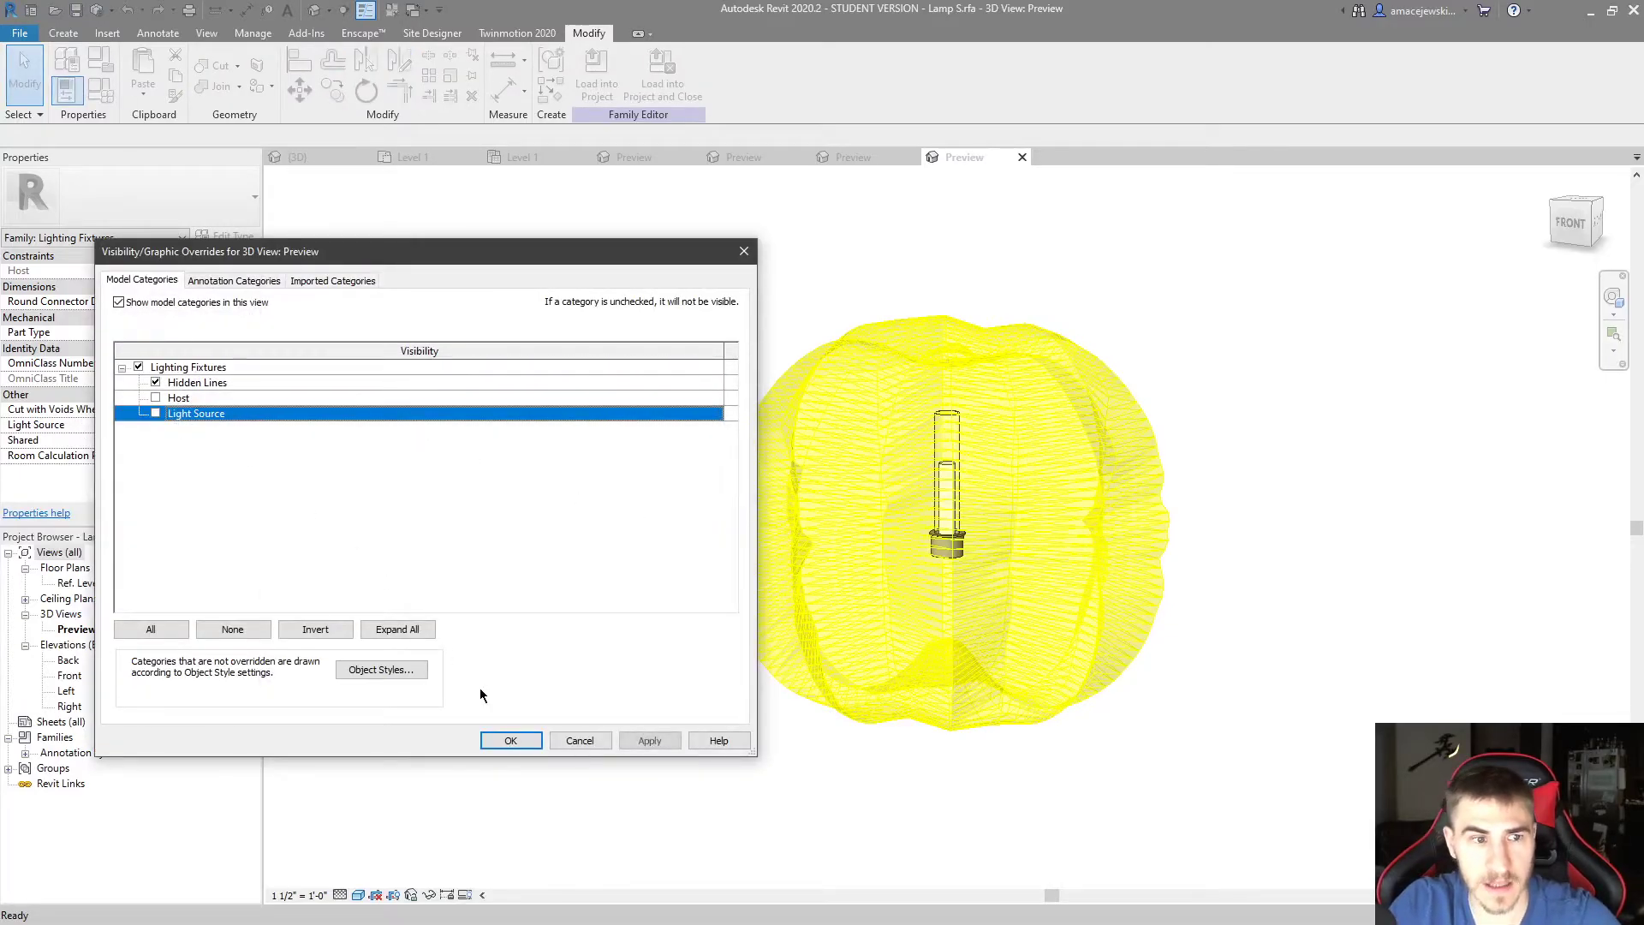
pyautogui.click(511, 741)
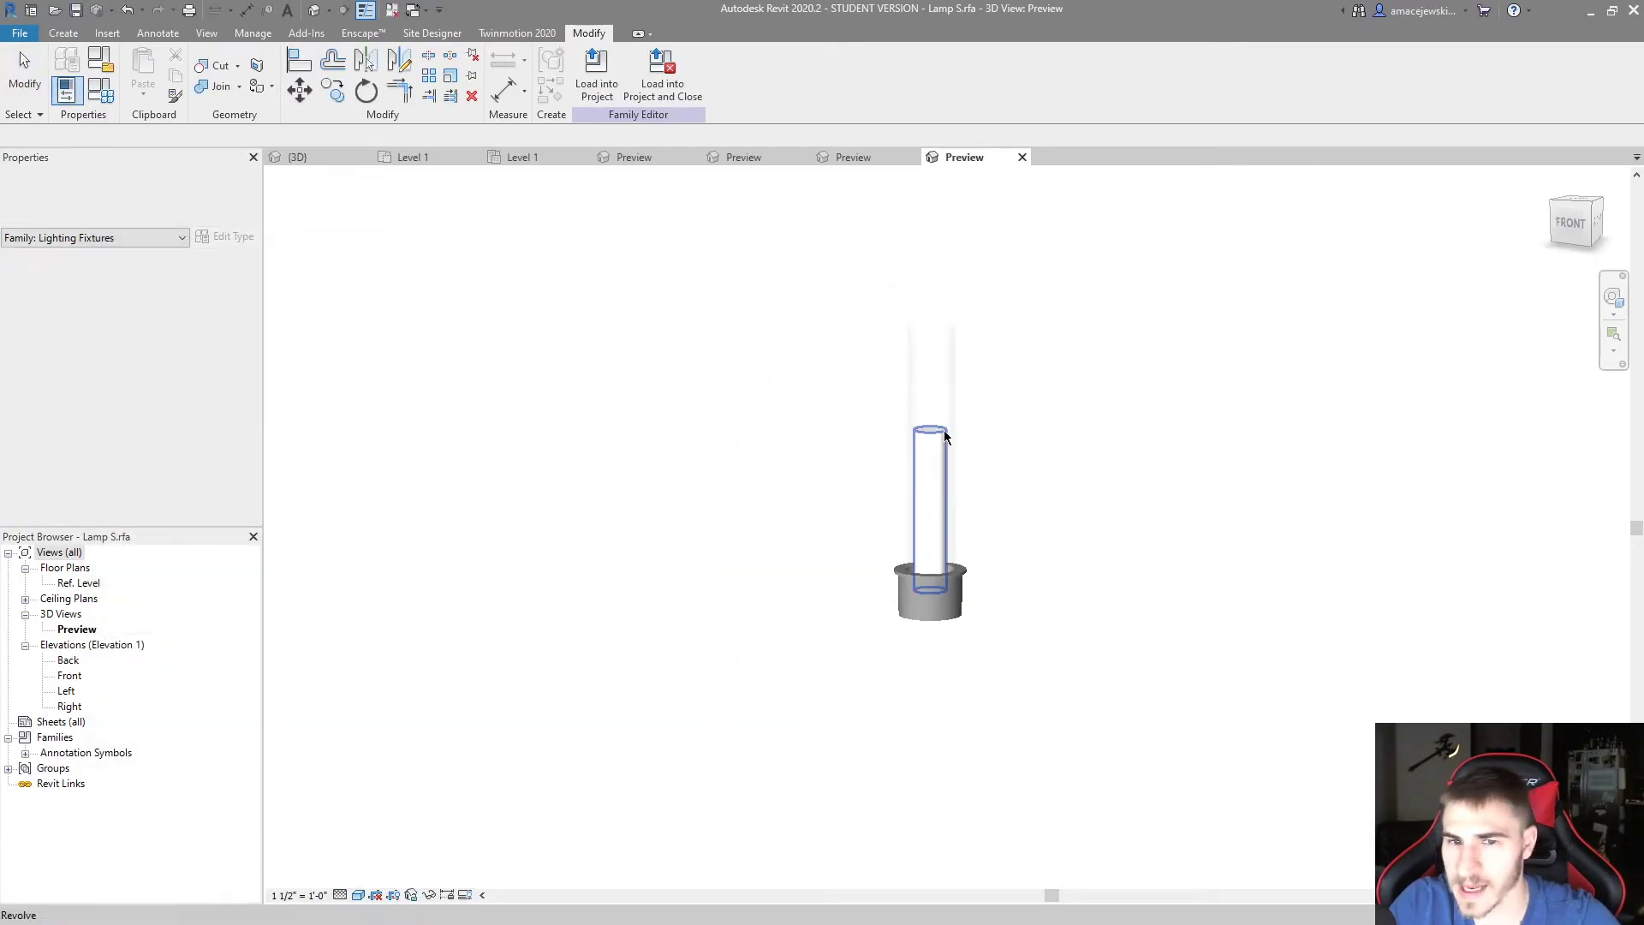
pyautogui.scroll(4, 944, 436)
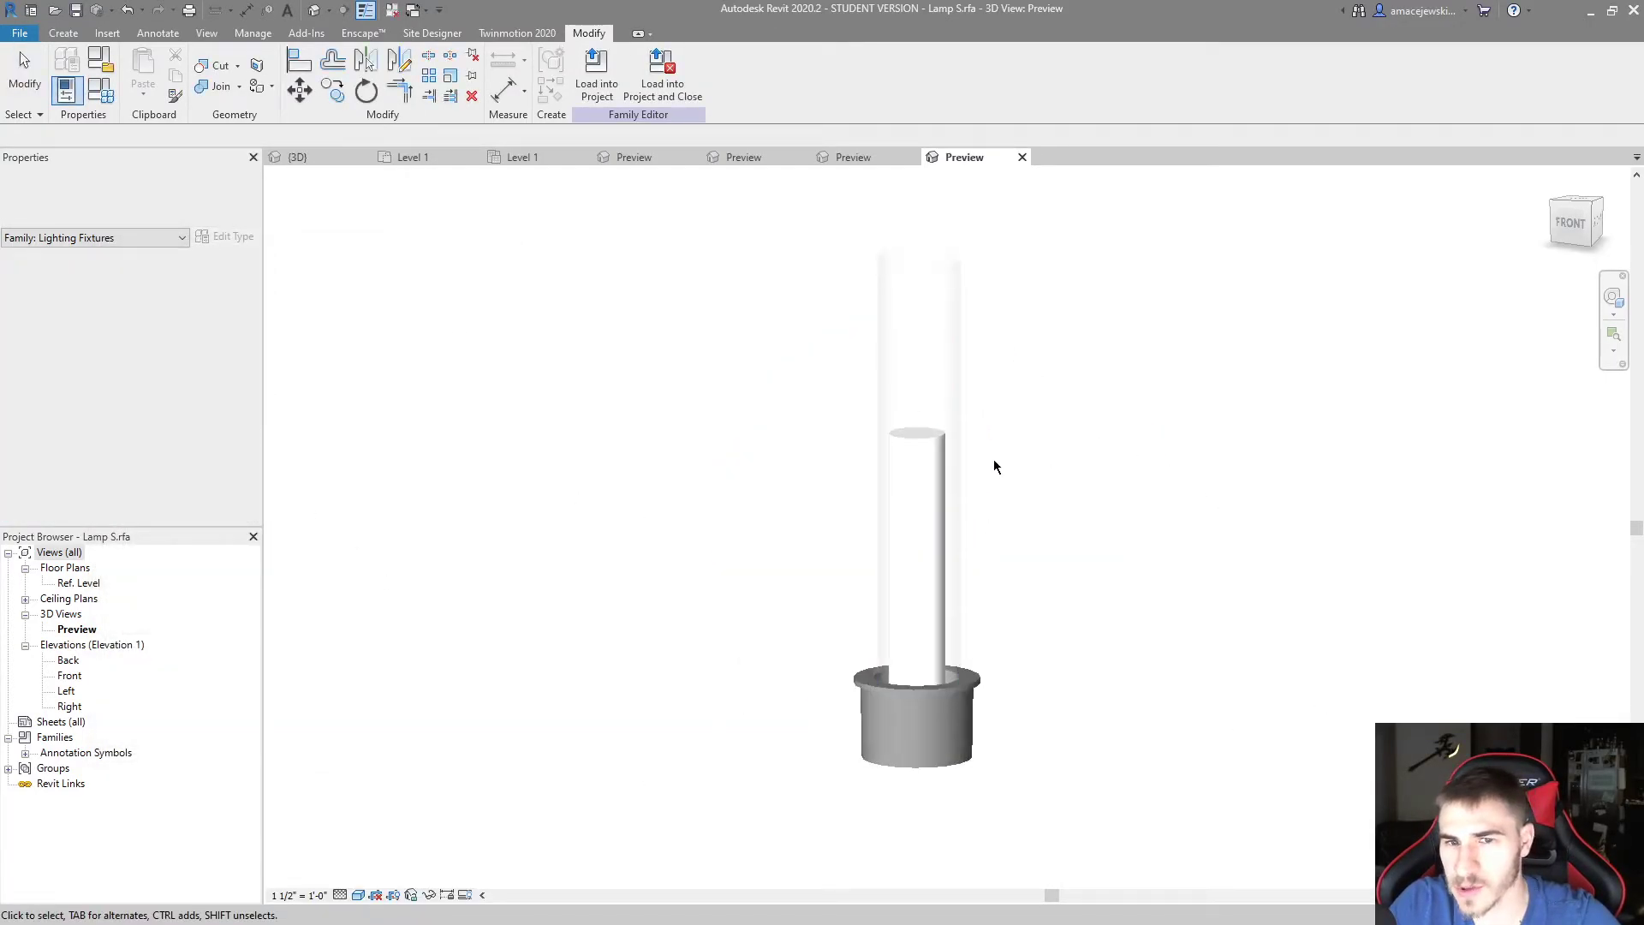
pyautogui.click(913, 441)
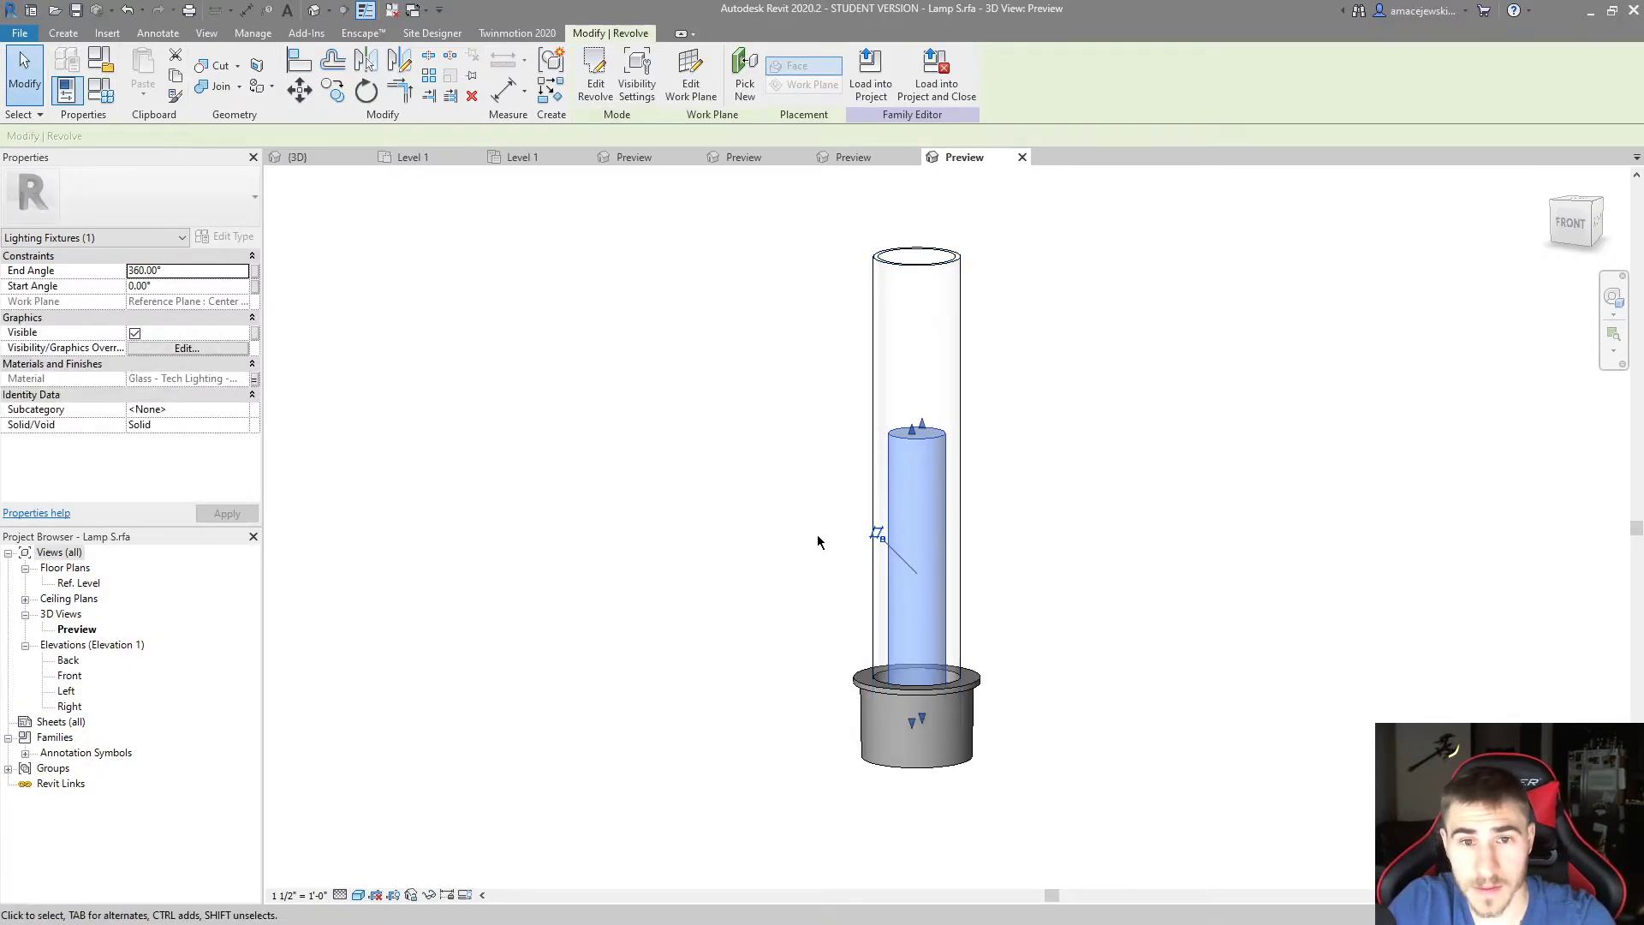
pyautogui.click(254, 378)
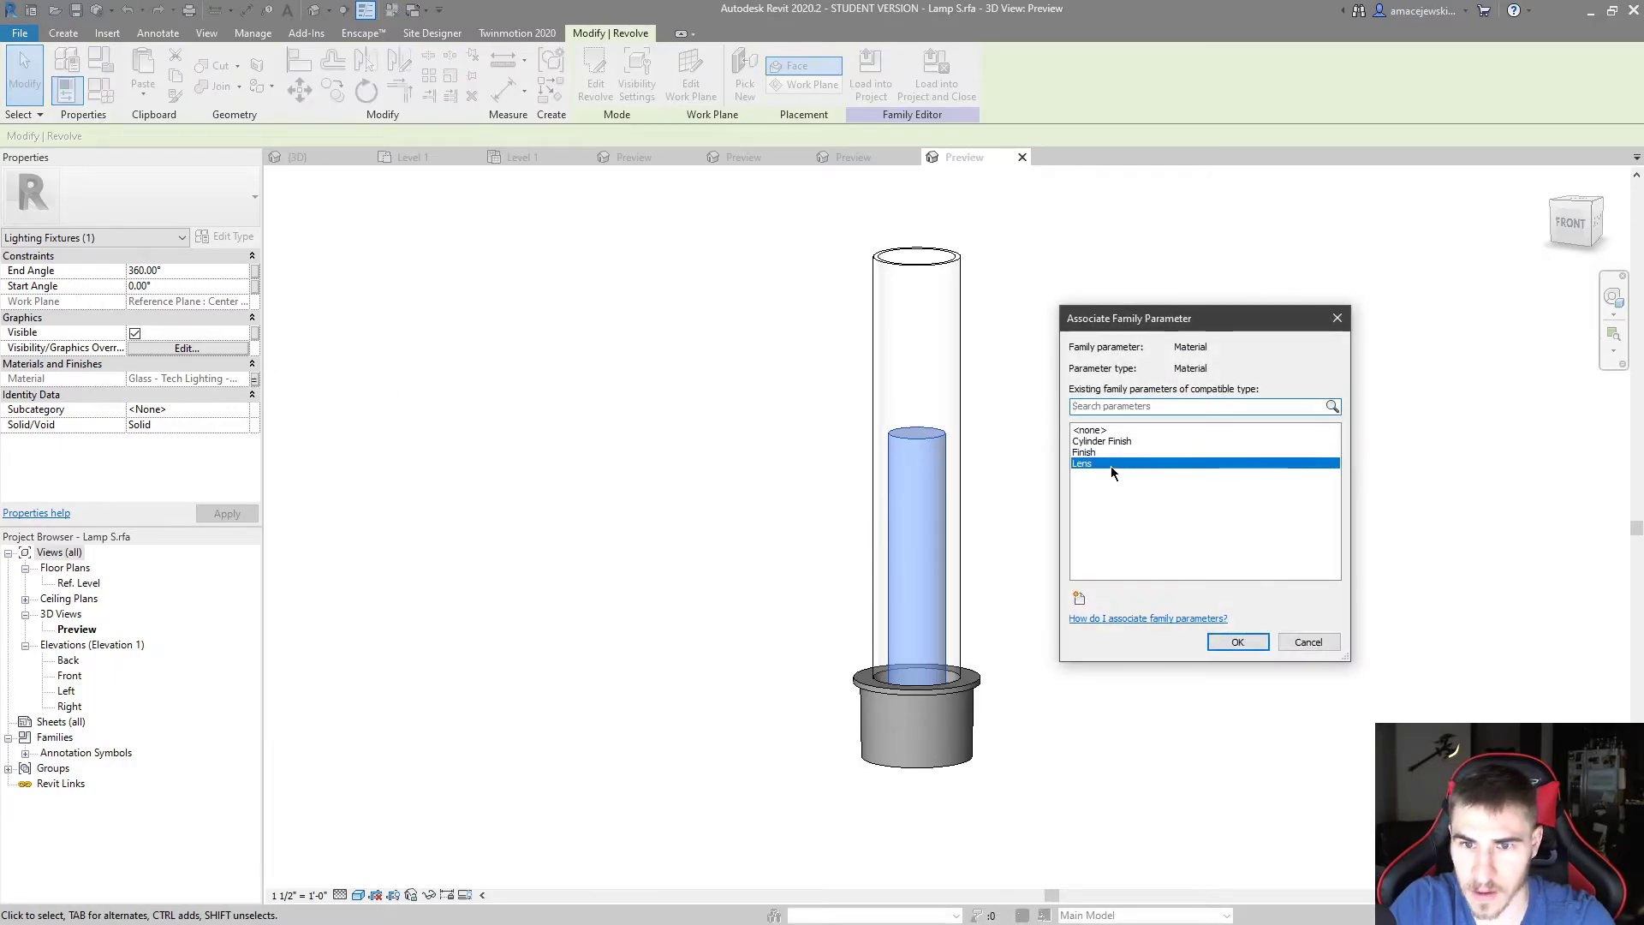
pyautogui.click(1308, 642)
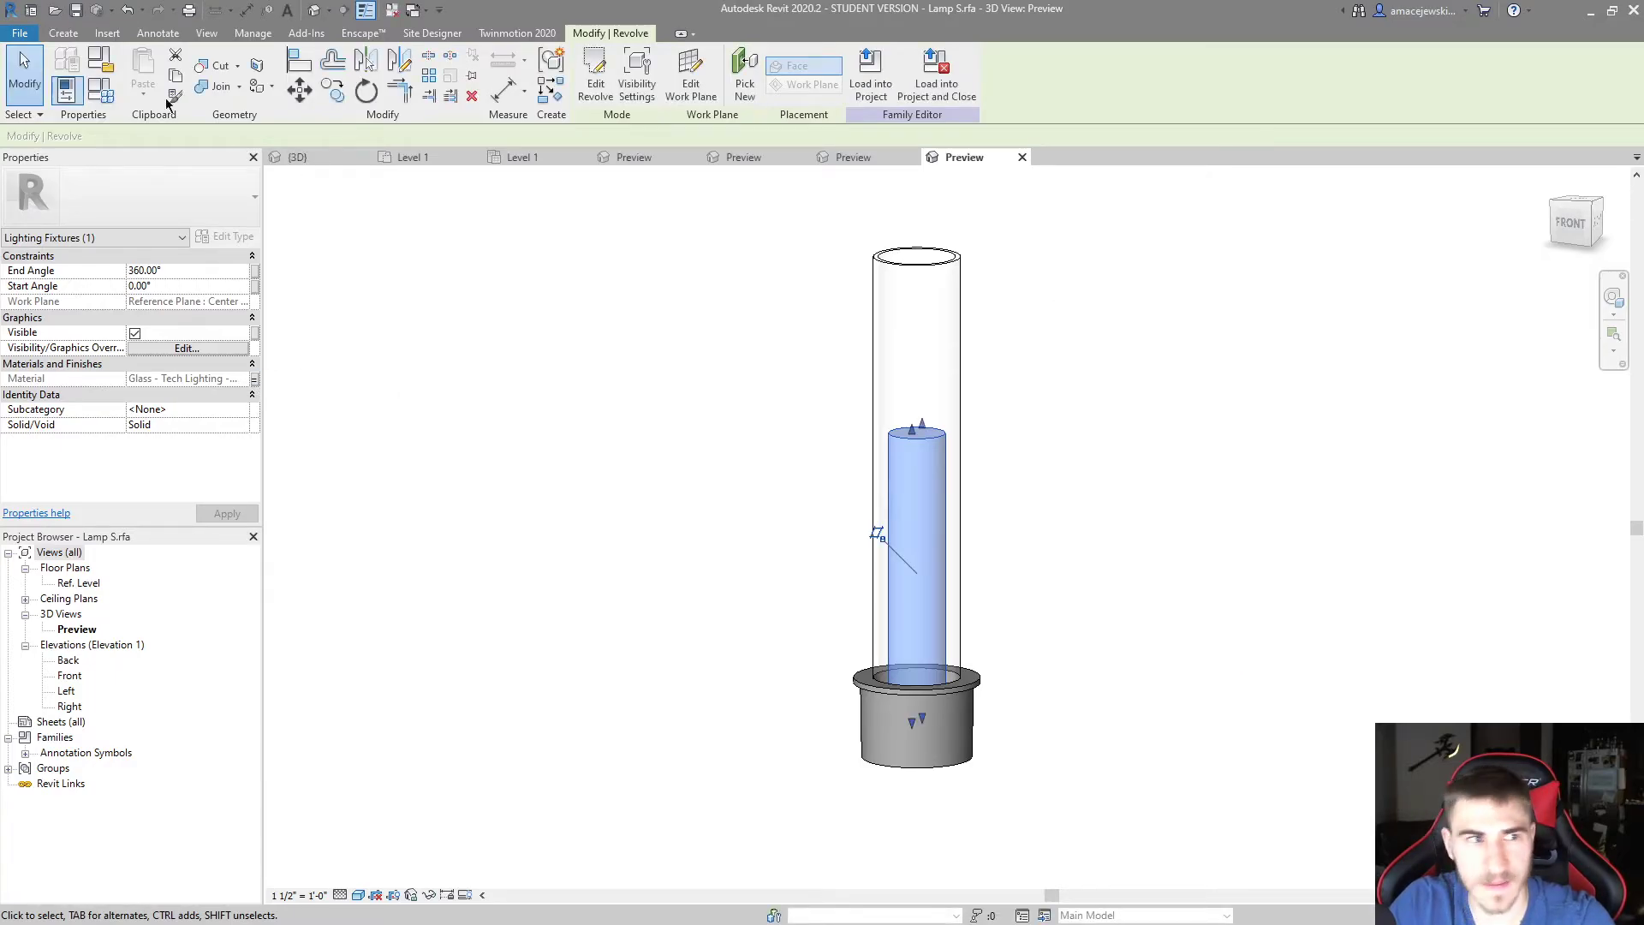
pyautogui.click(67, 89)
pyautogui.click(444, 400)
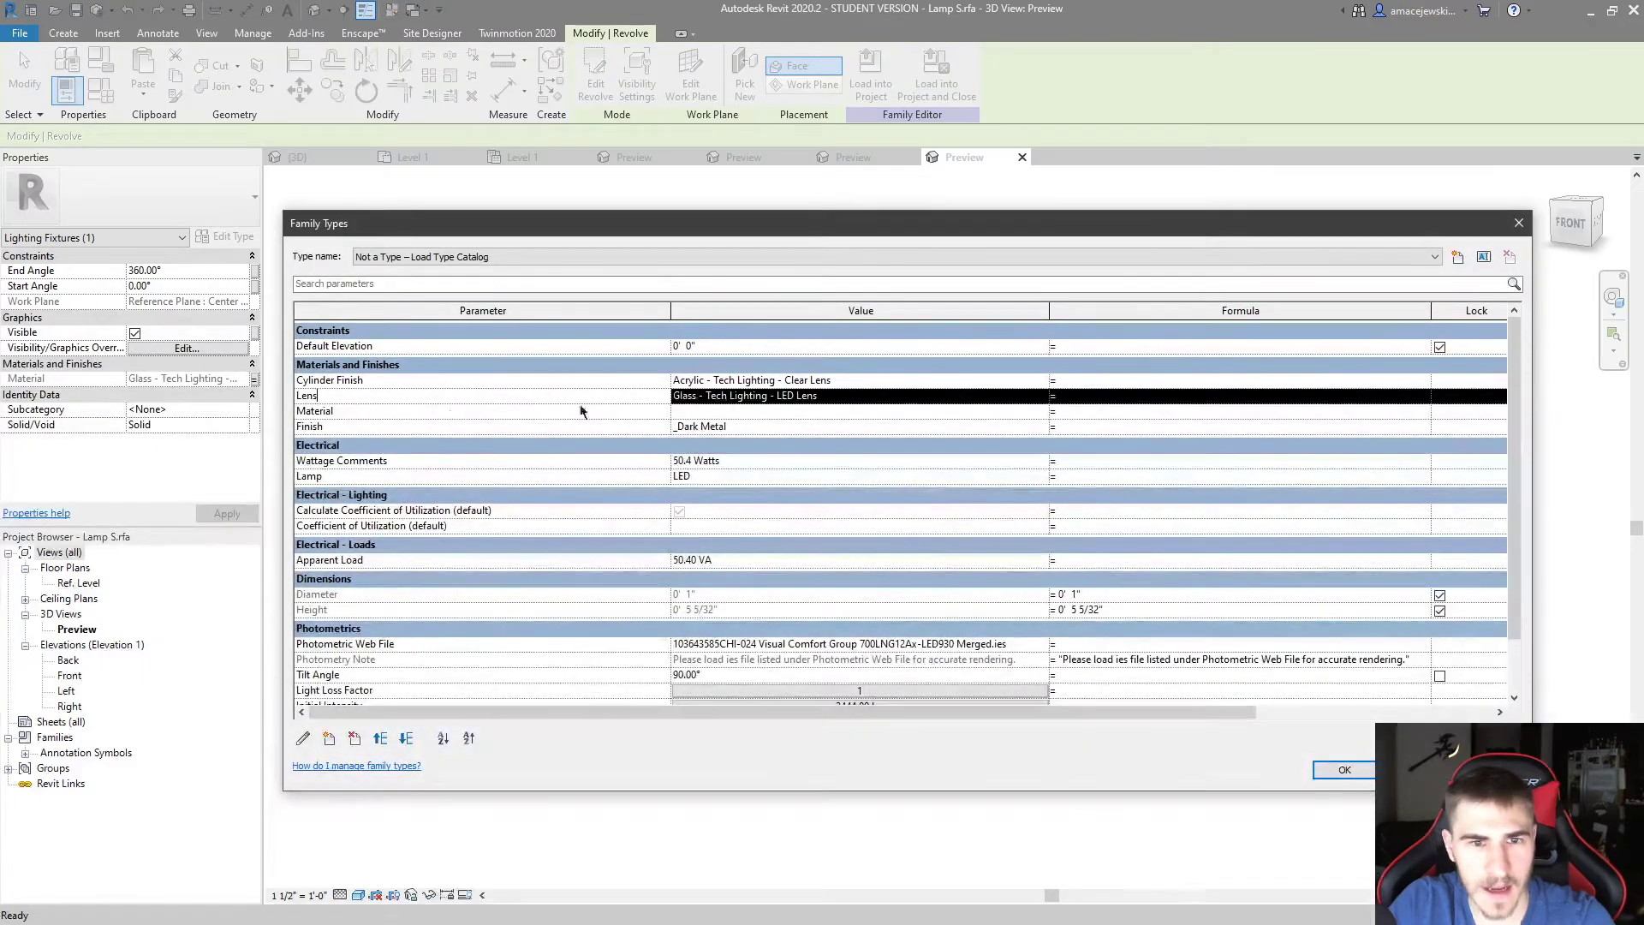
pyautogui.click(303, 738)
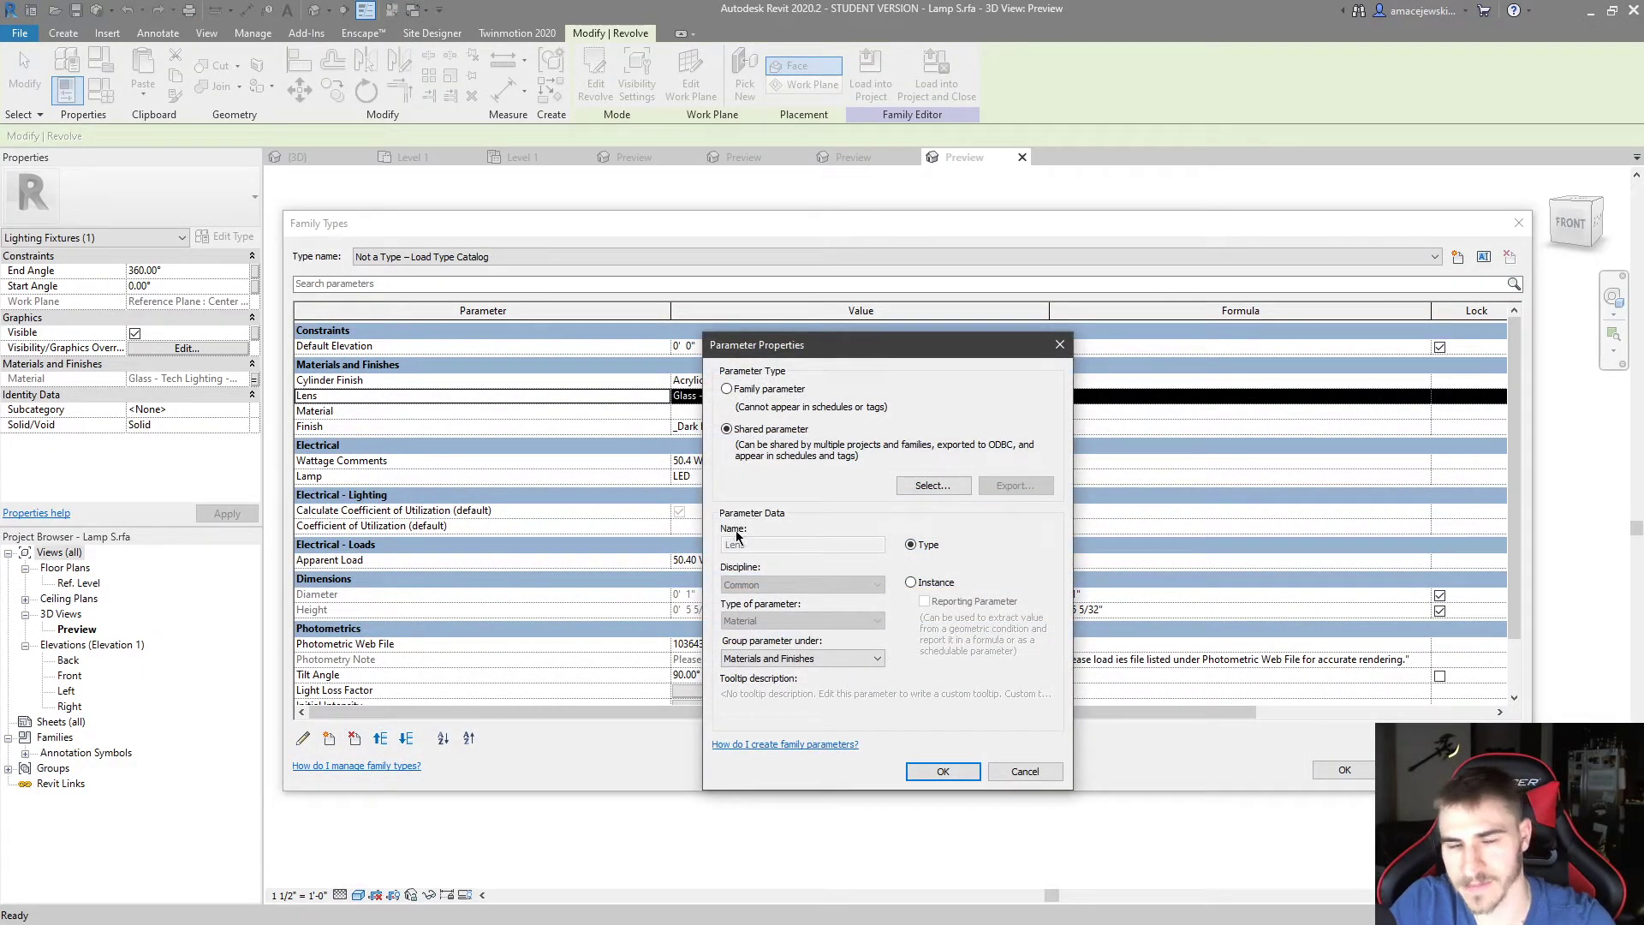
pyautogui.click(1025, 771)
pyautogui.click(1342, 770)
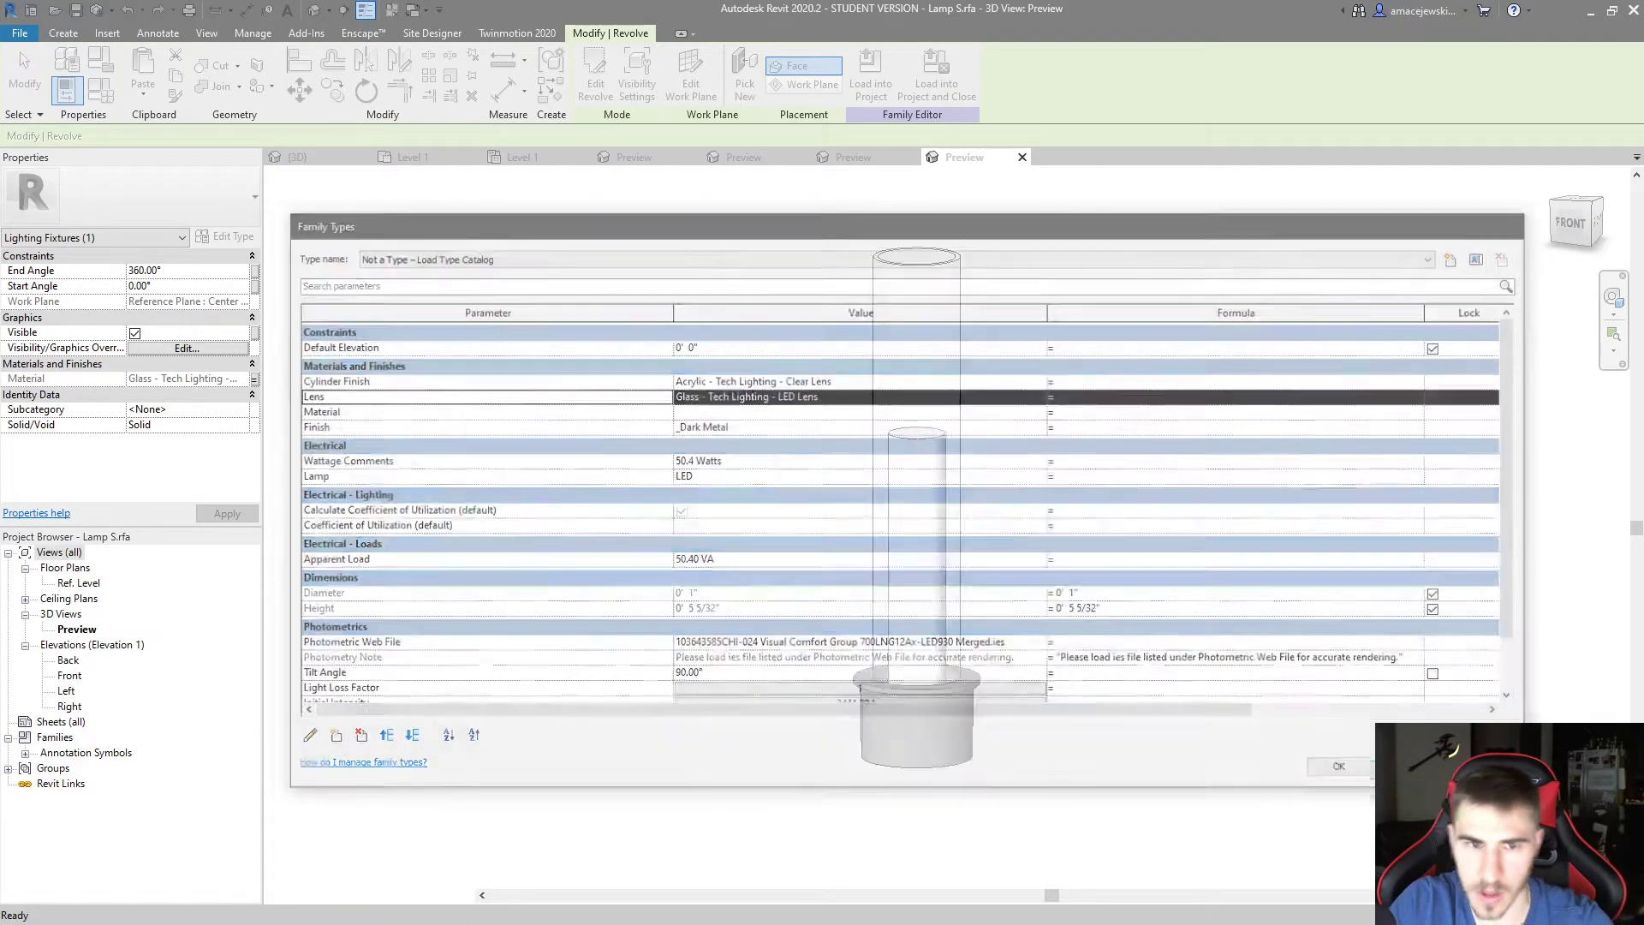
pyautogui.click(911, 260)
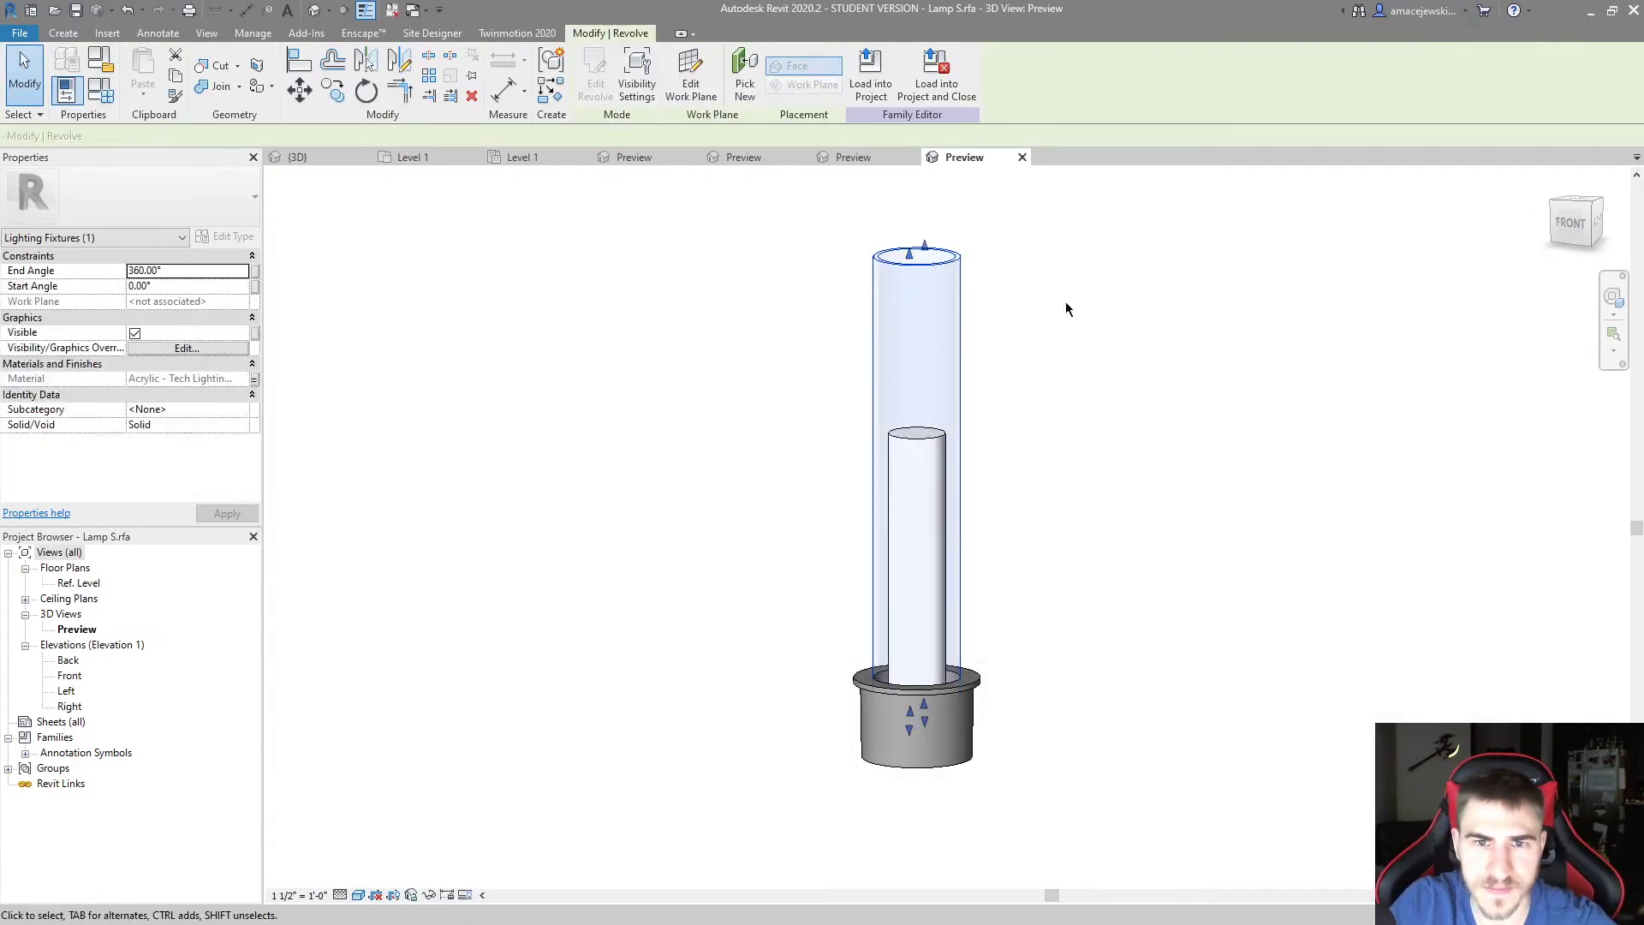
pyautogui.click(254, 379)
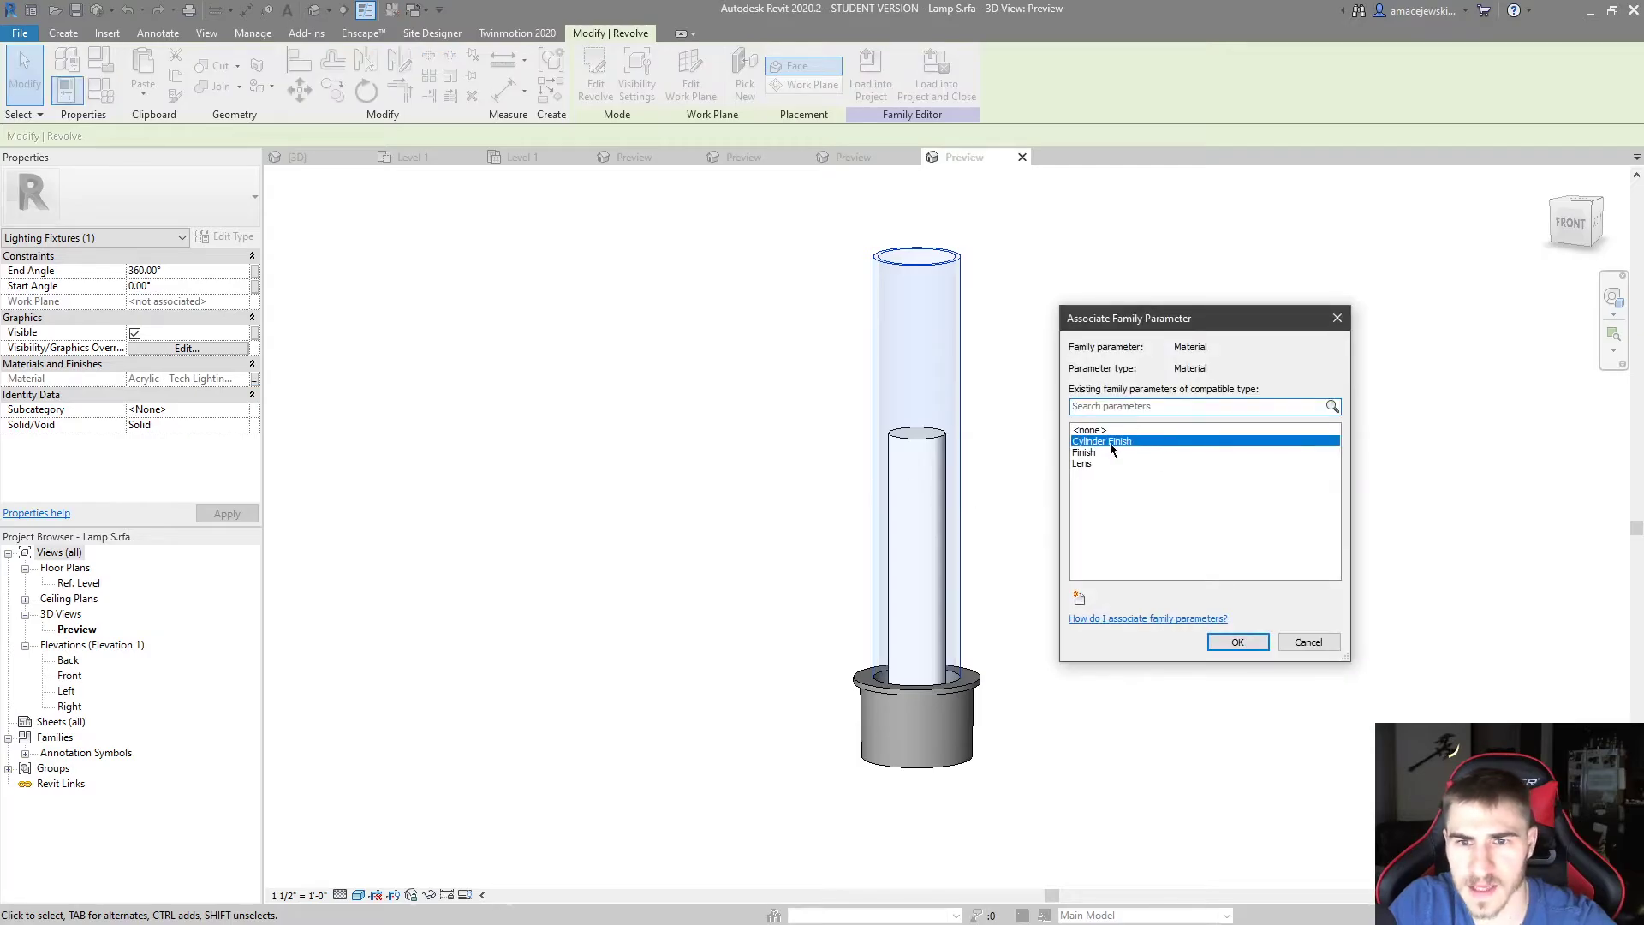
pyautogui.click(1237, 643)
pyautogui.click(101, 90)
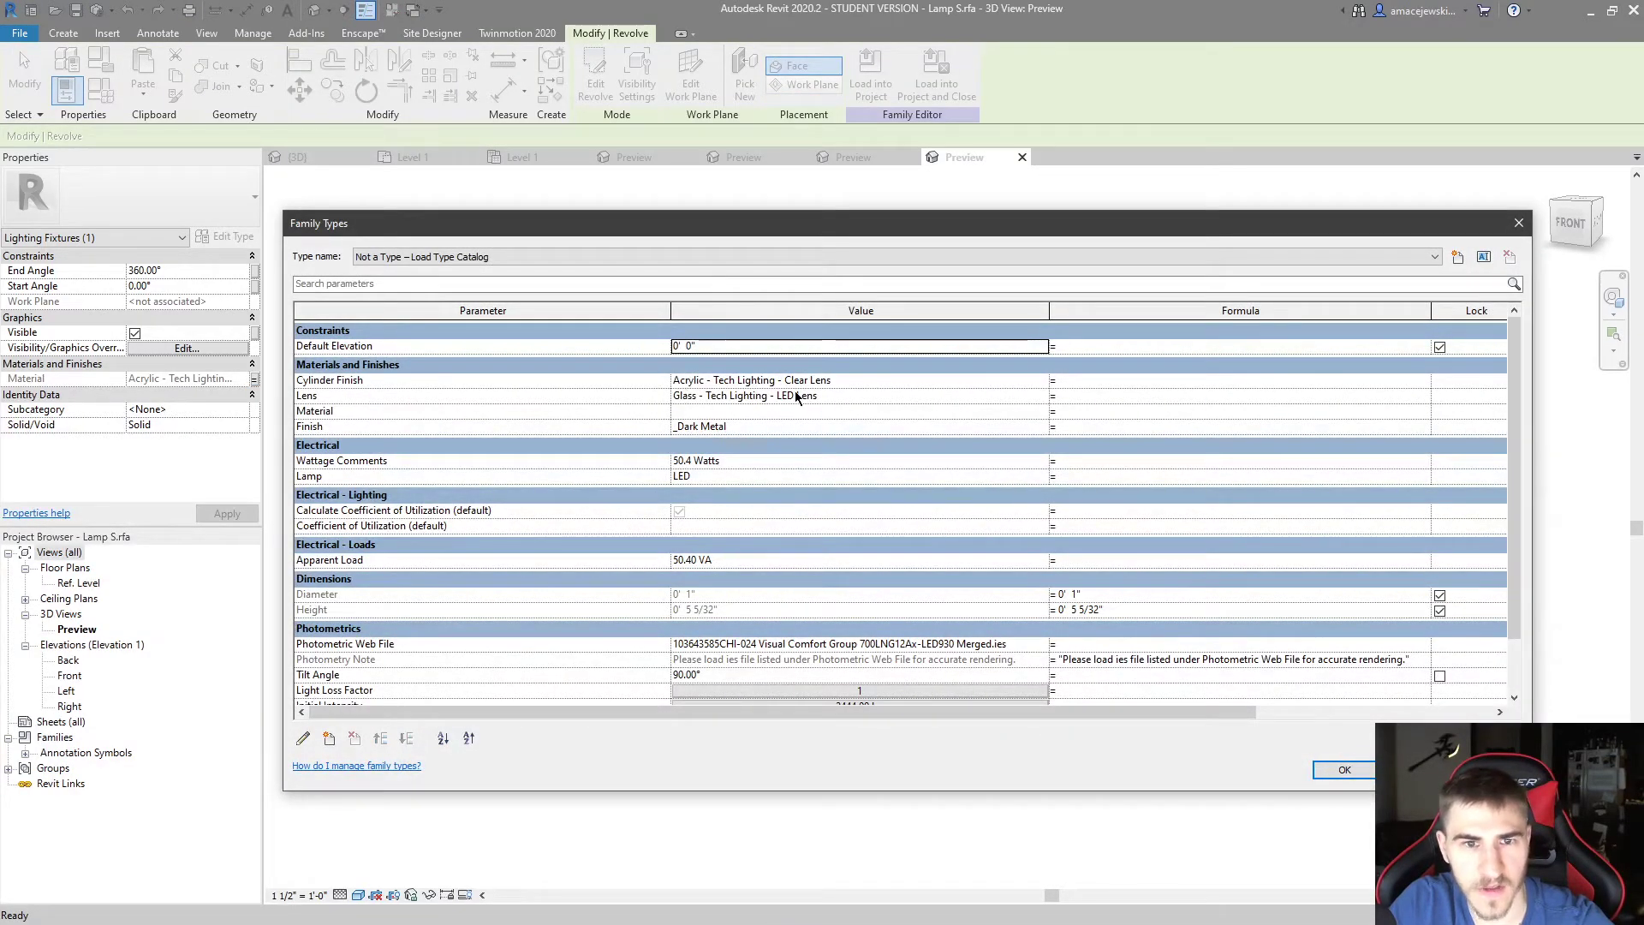
pyautogui.press('Escape')
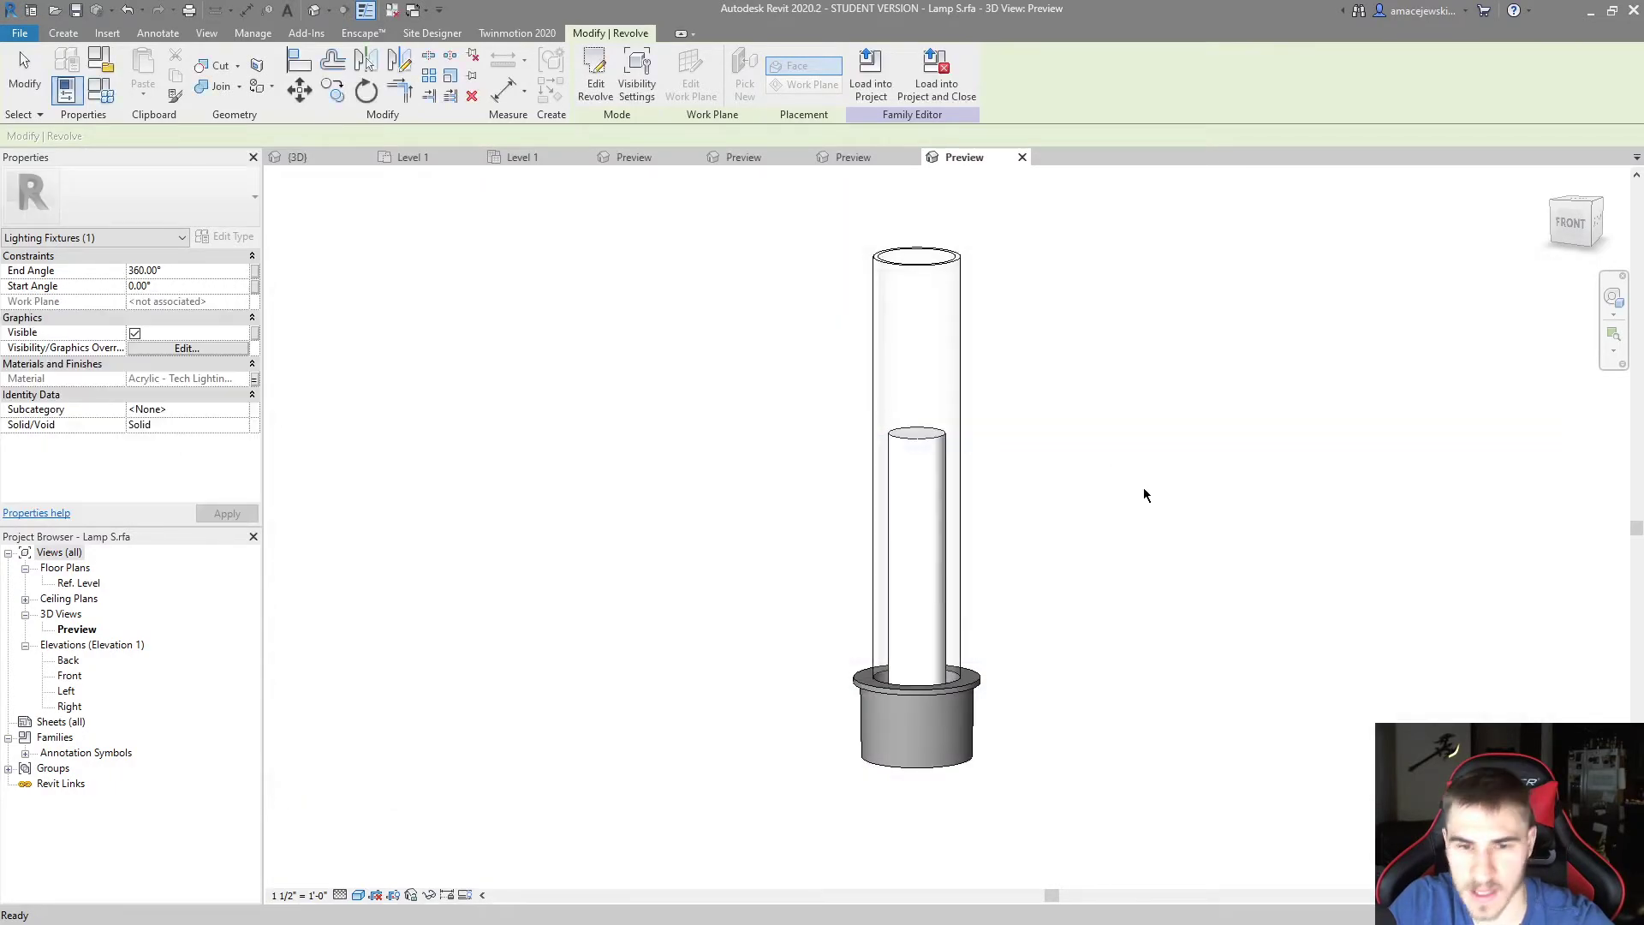
pyautogui.click(1143, 486)
pyautogui.scroll(-2, 848, 497)
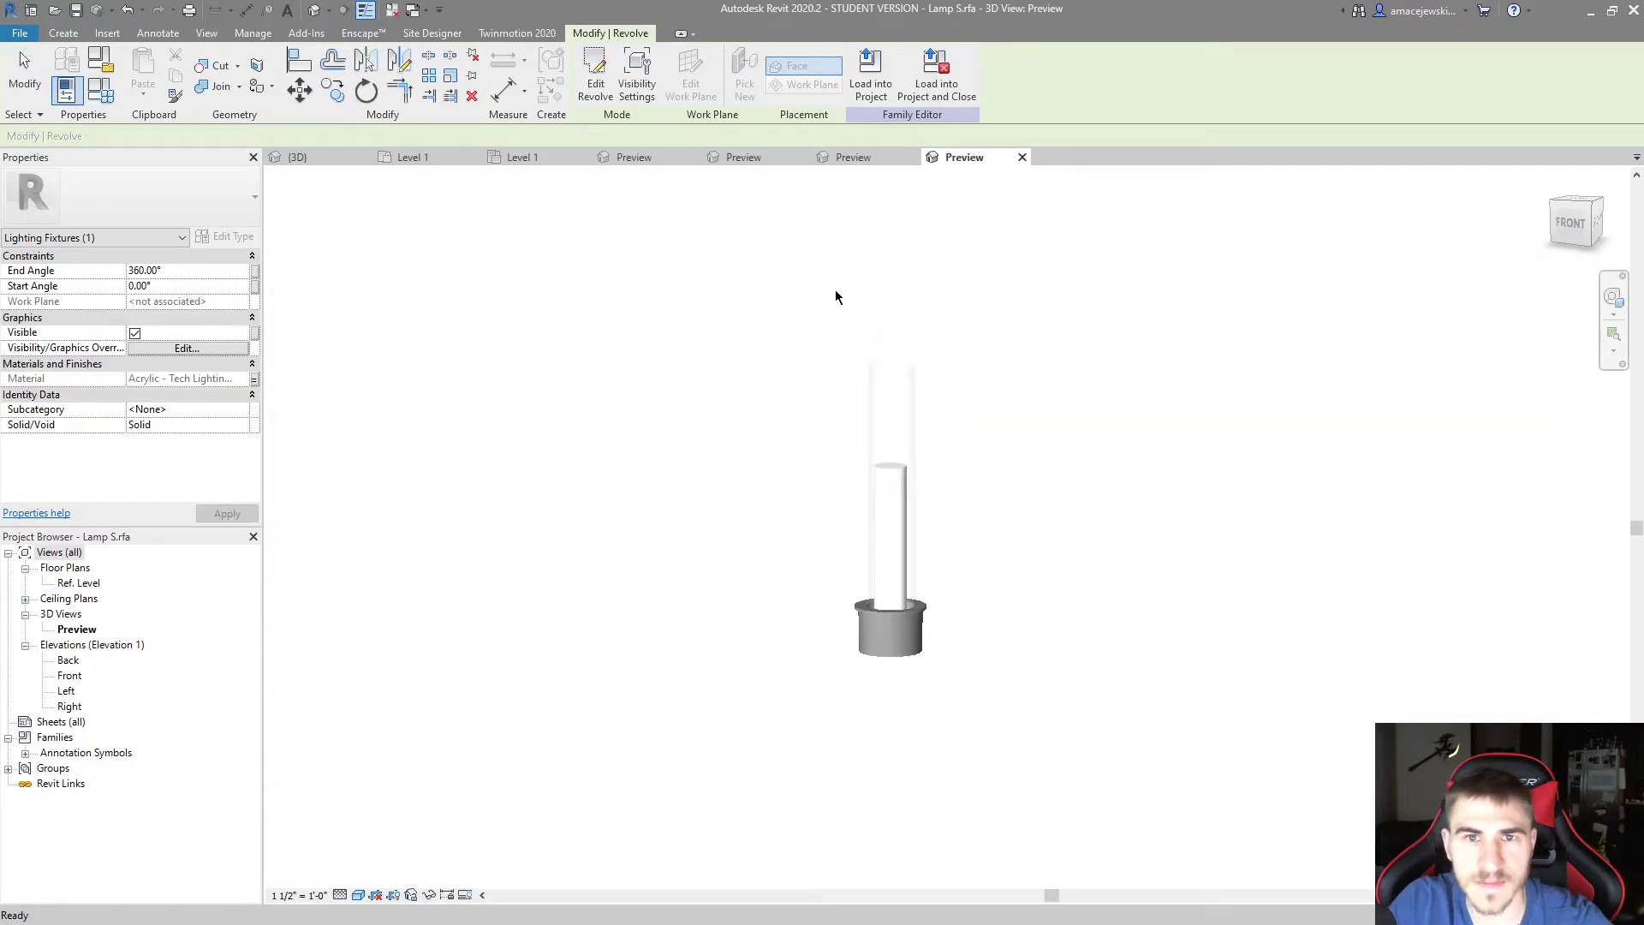
# Close Lamp S without saving, then open the Lamp L fixture family and check its Family Types
pyautogui.click(1022, 157)
pyautogui.click(860, 471)
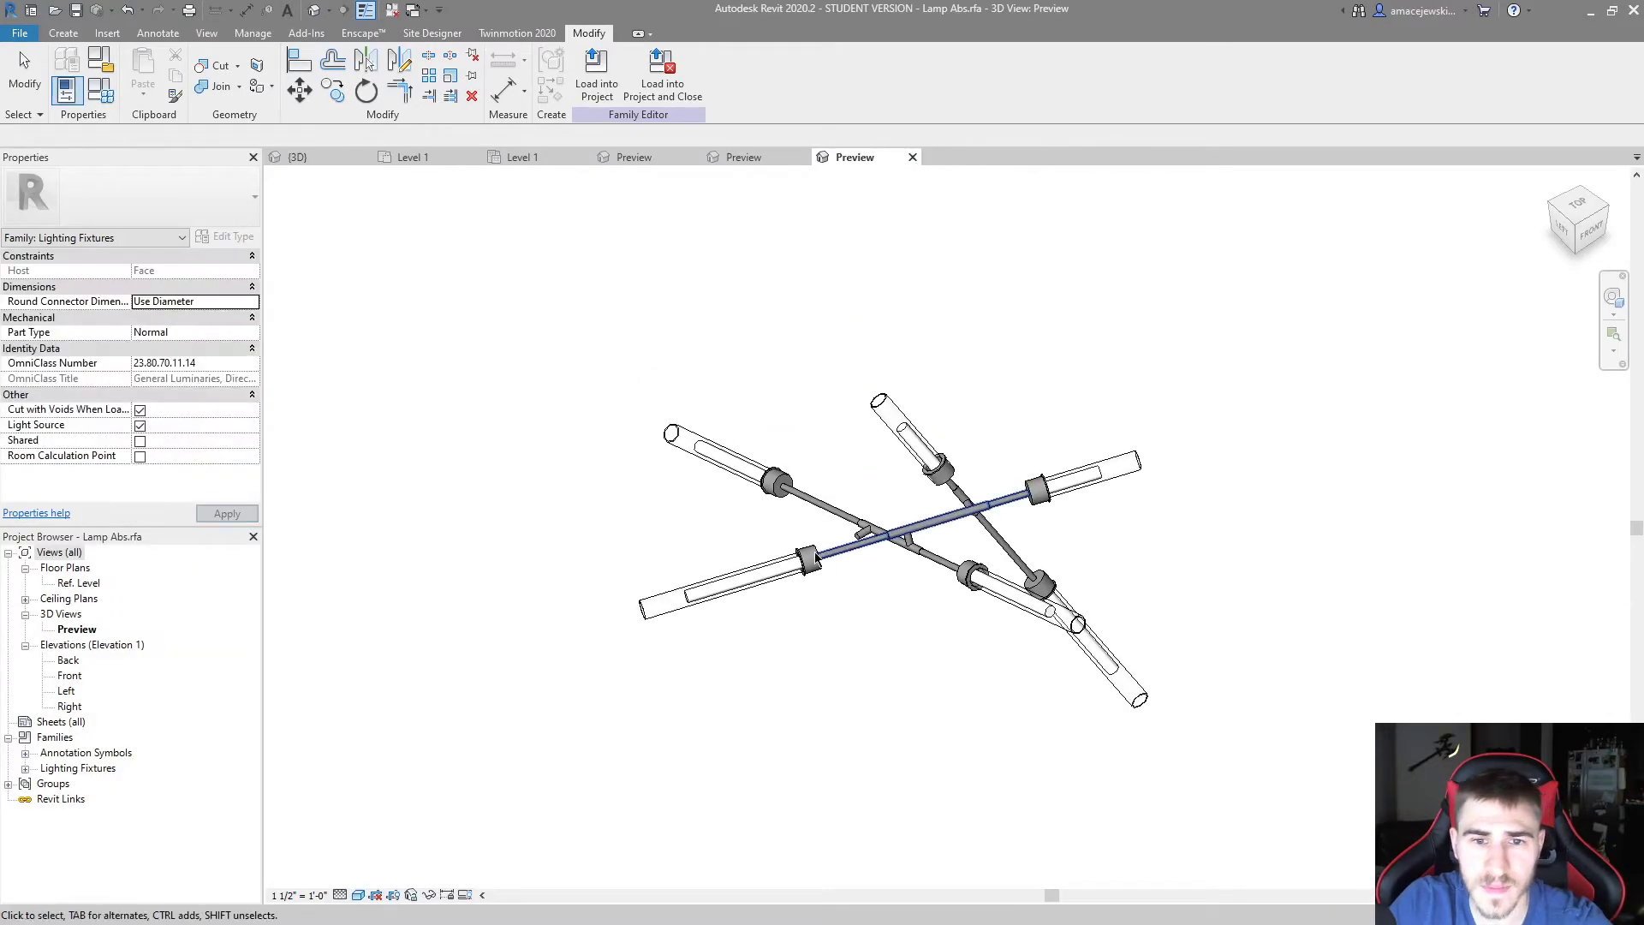
pyautogui.click(797, 563)
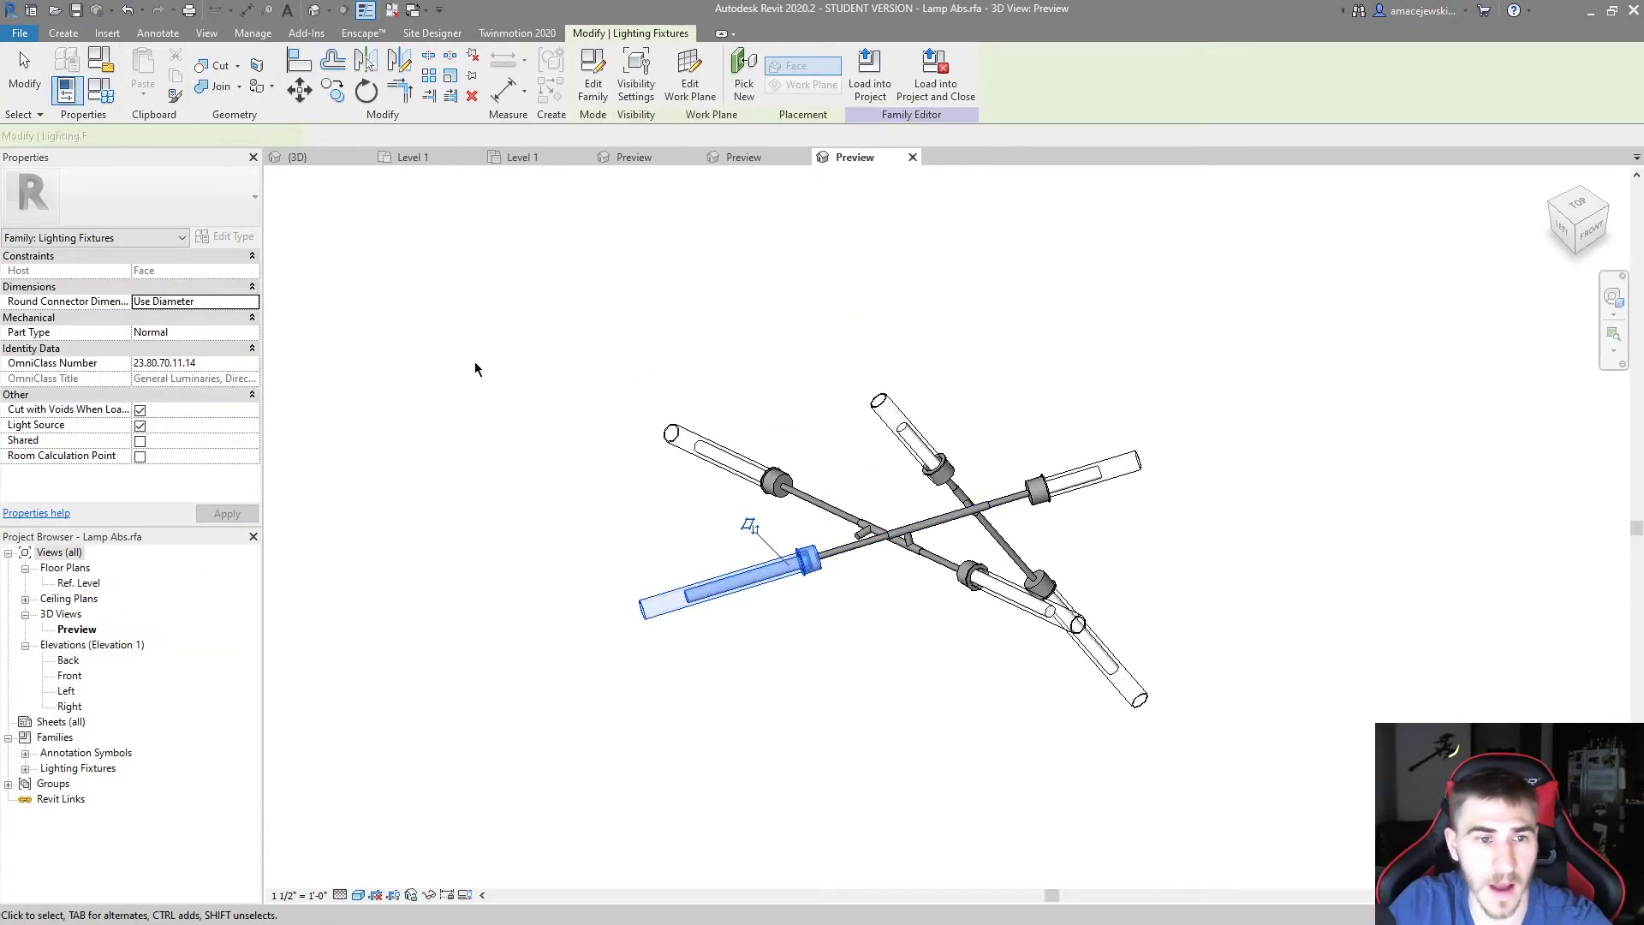
pyautogui.click(593, 76)
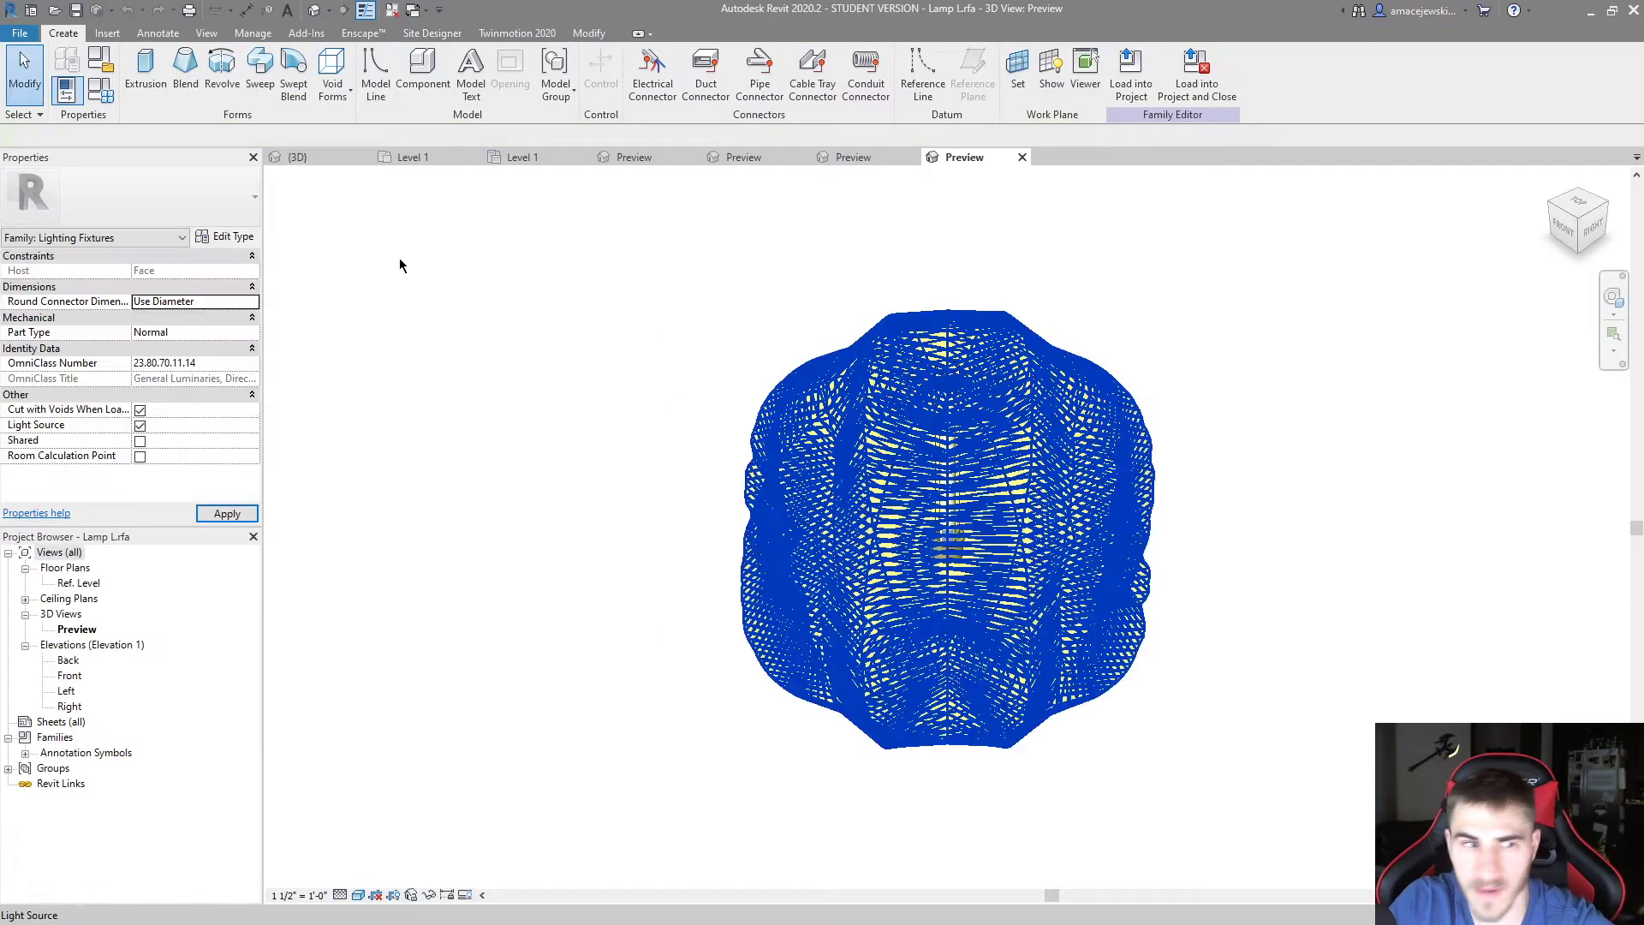
pyautogui.click(929, 321)
pyautogui.click(100, 87)
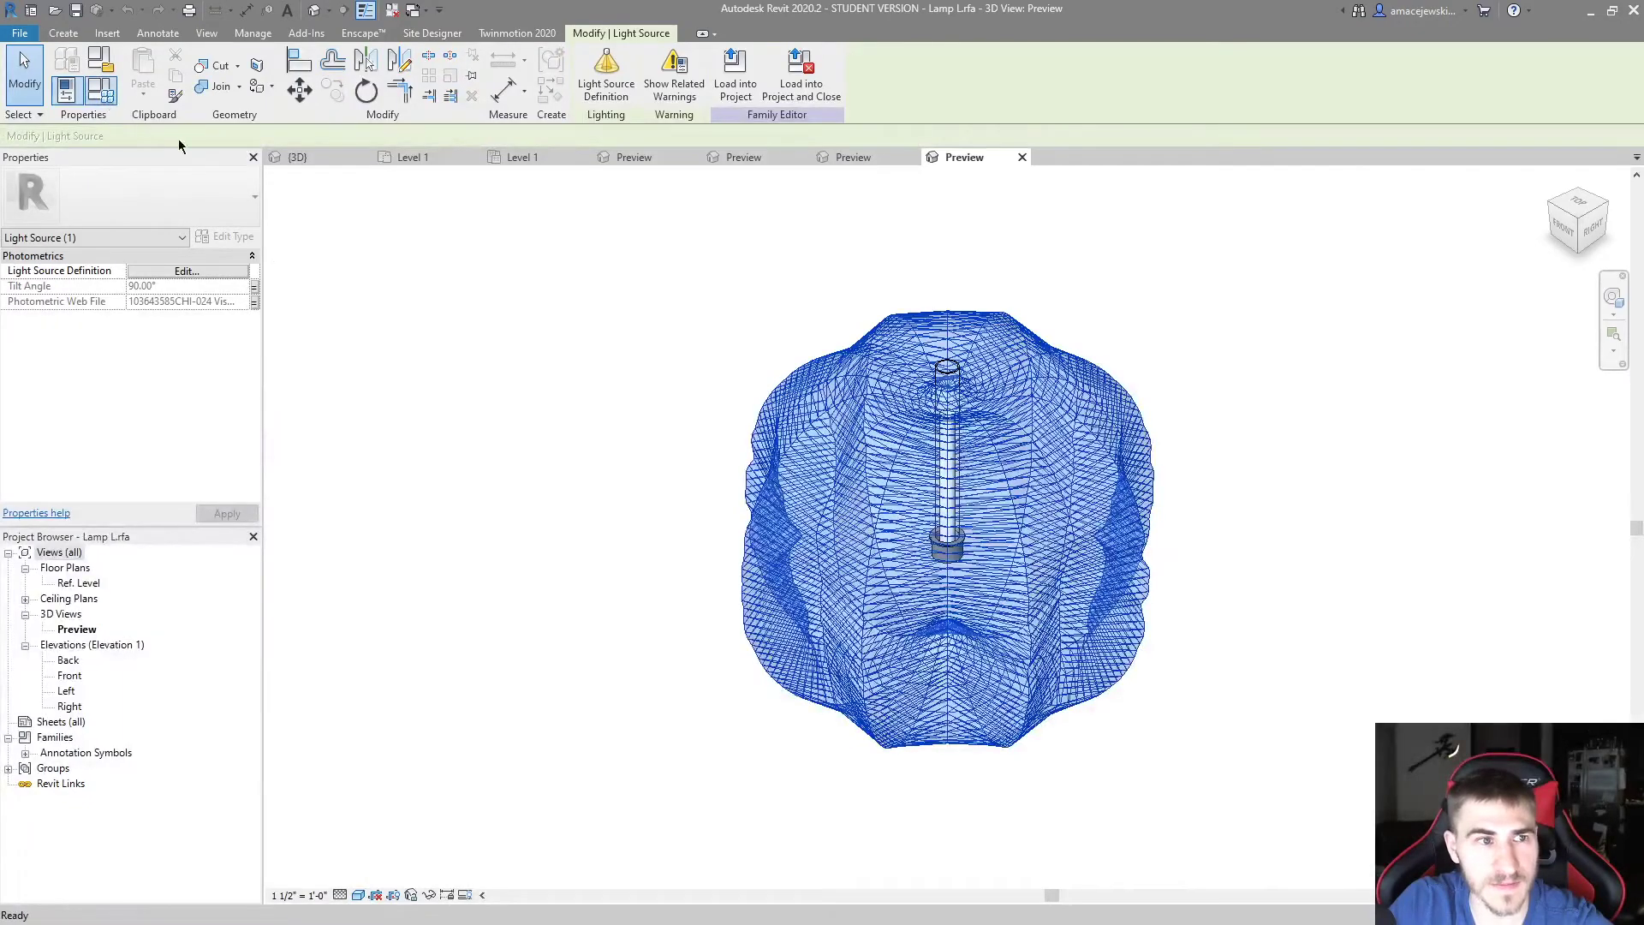
pyautogui.press('Escape')
pyautogui.press('Escape')
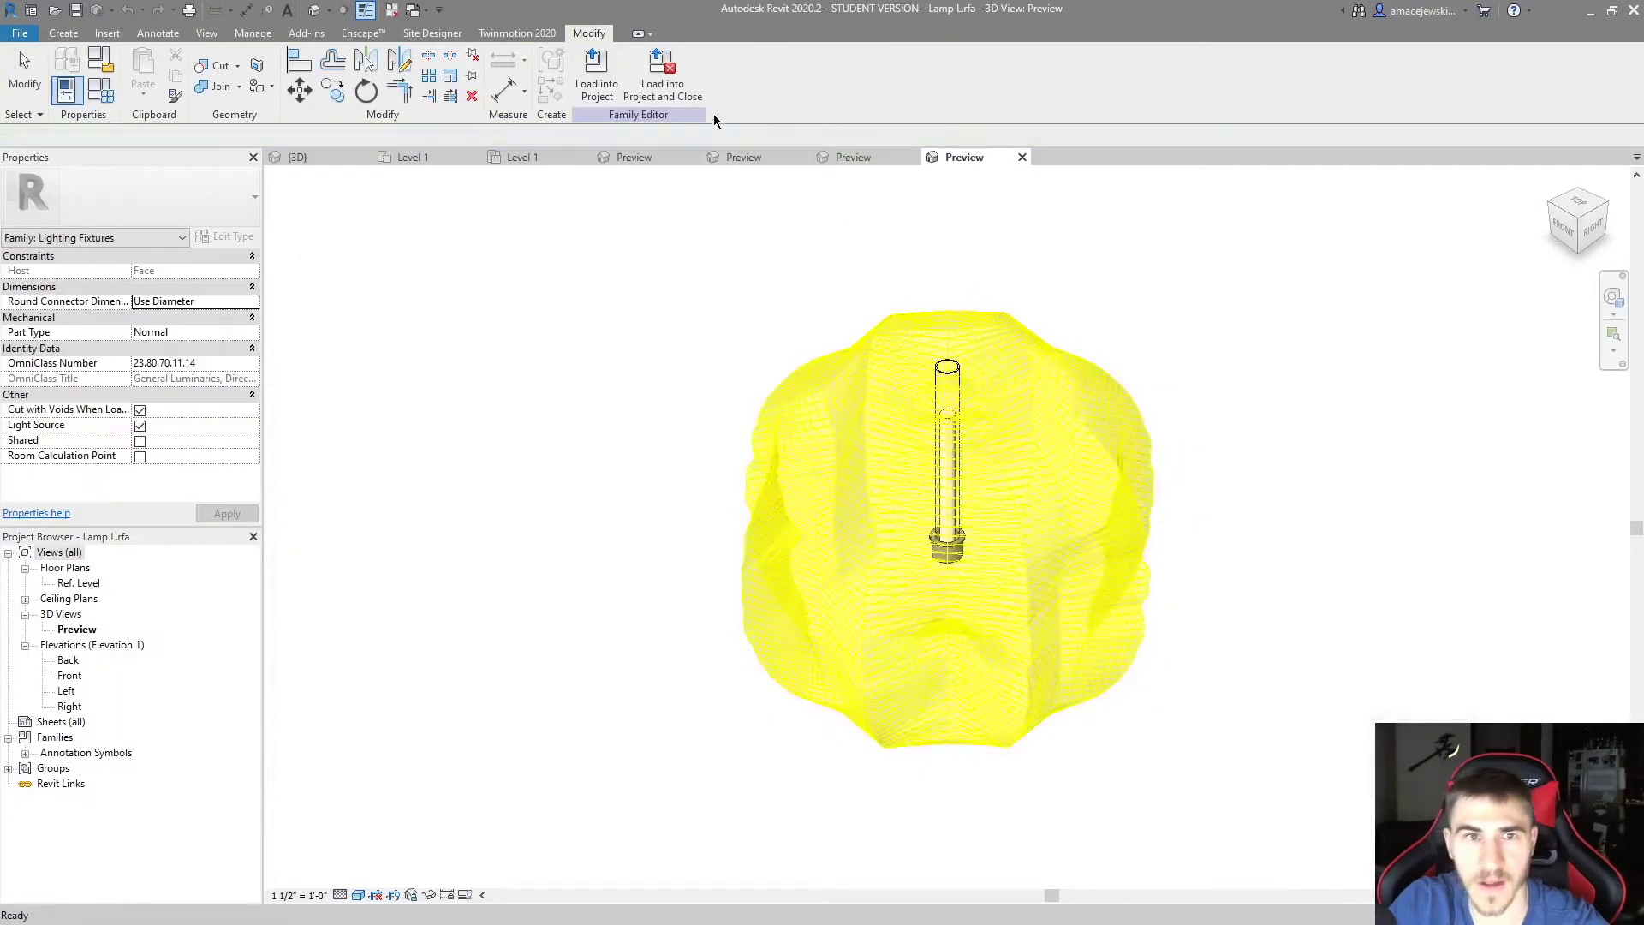
# Close the Lamp L family and close Lamp Abs, discarding its changes
pyautogui.click(1021, 156)
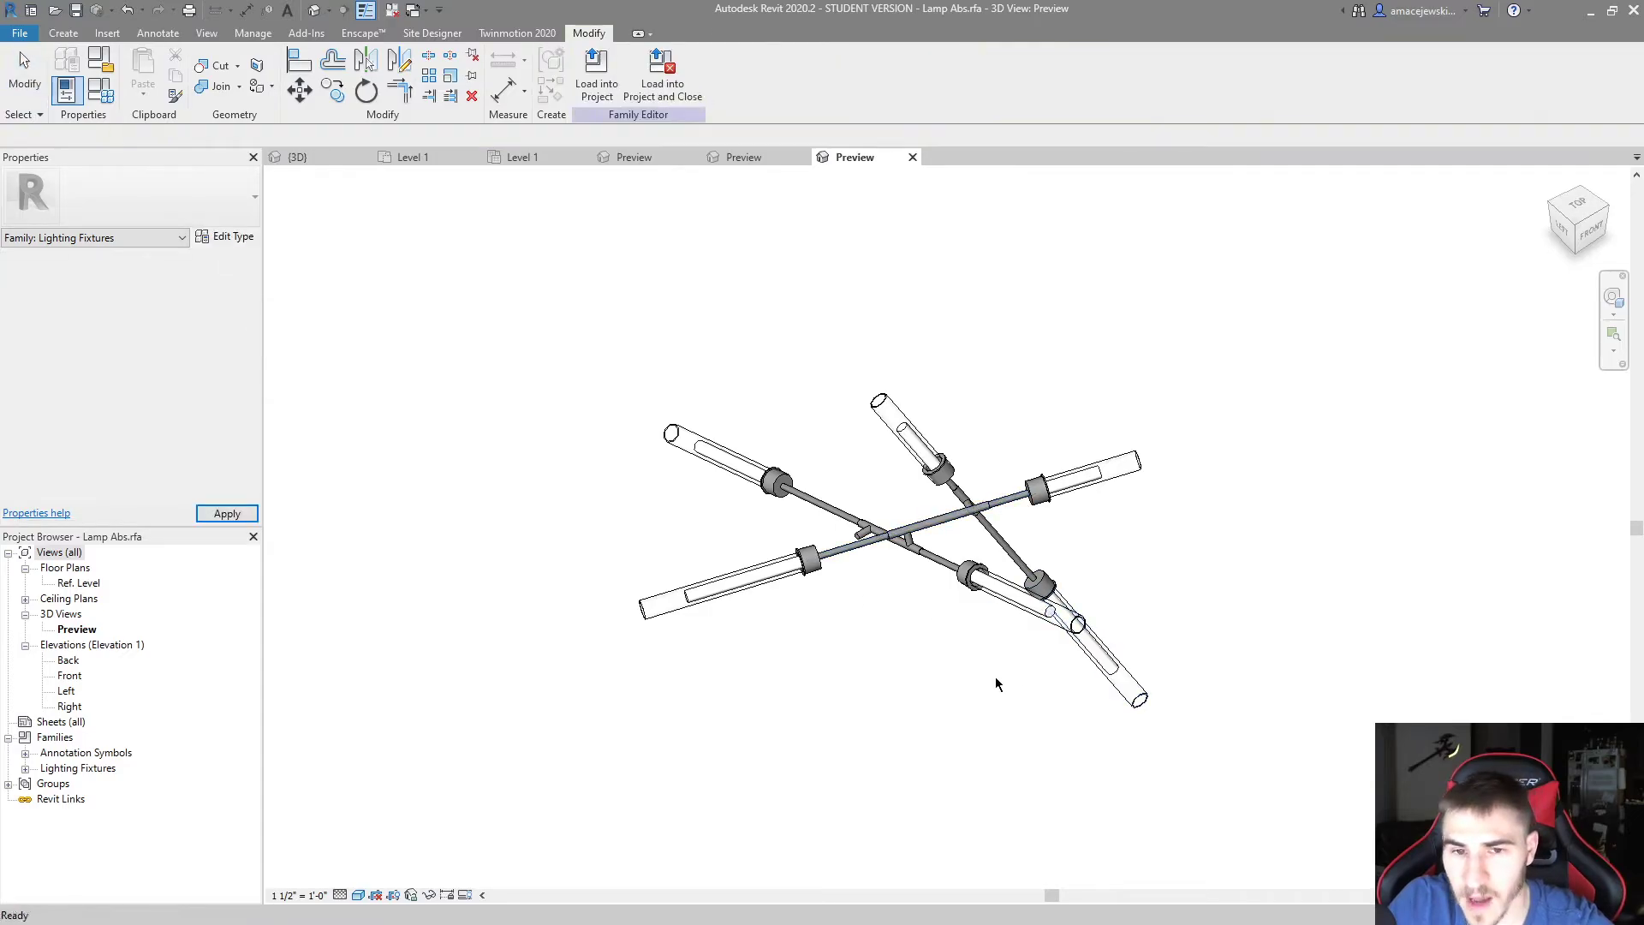
pyautogui.click(913, 157)
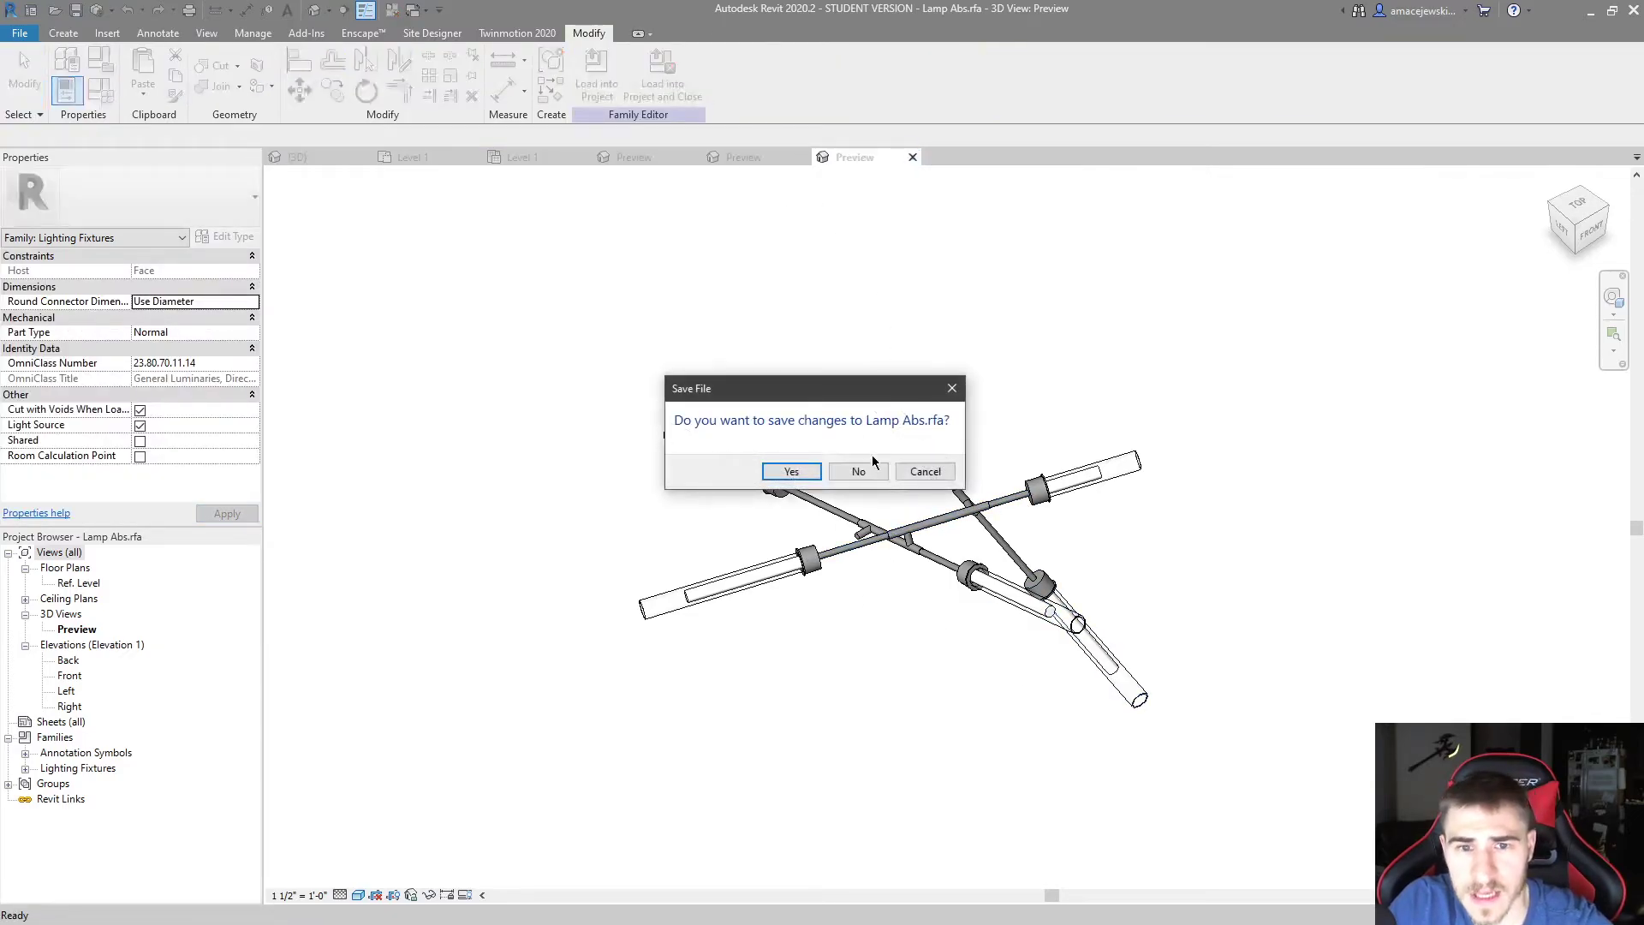
pyautogui.click(851, 469)
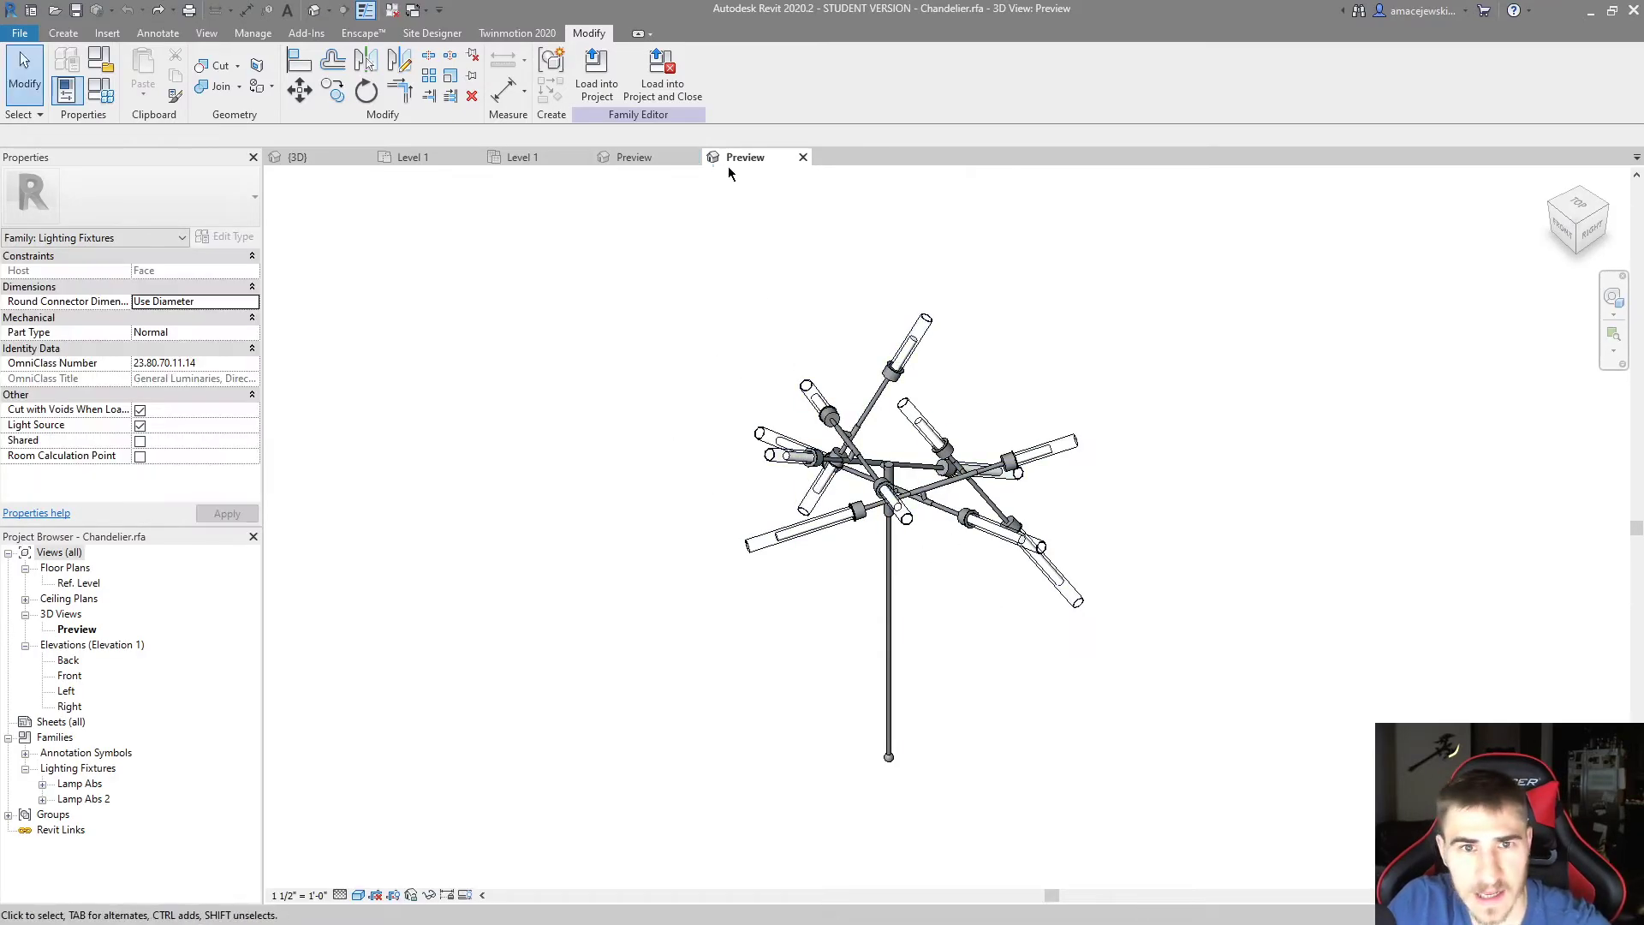
# Close the extra Chandelier view and show the Light Source subcategory via VG
pyautogui.click(803, 158)
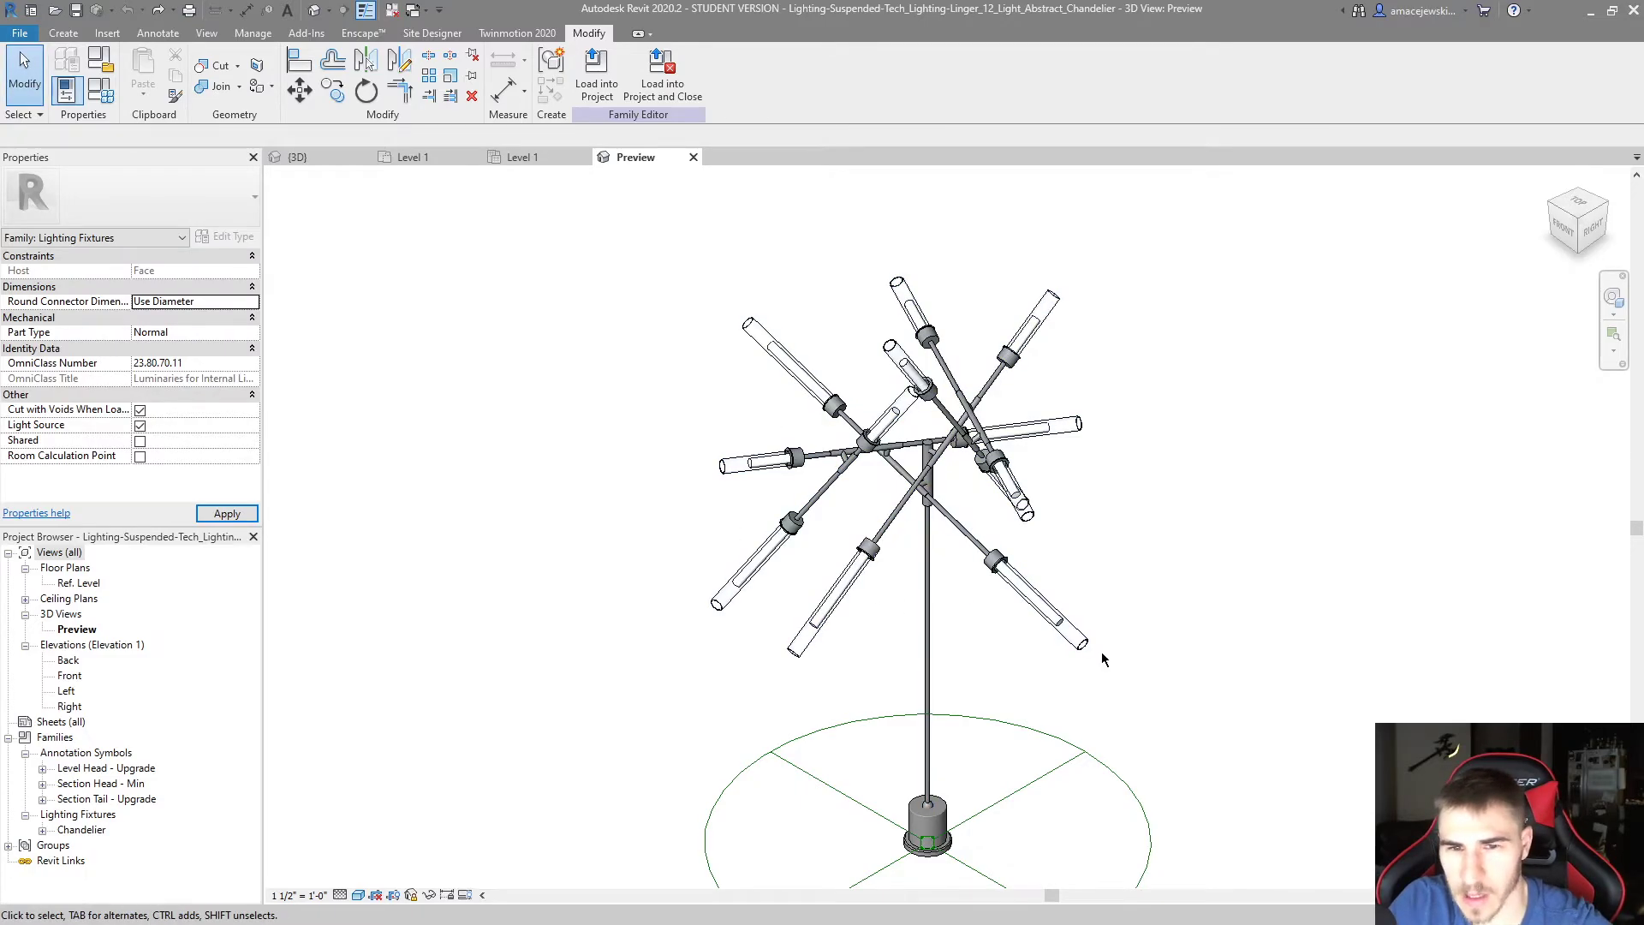
pyautogui.moveTo(1102, 659); pyautogui.dragTo(1052, 586, button='middle')
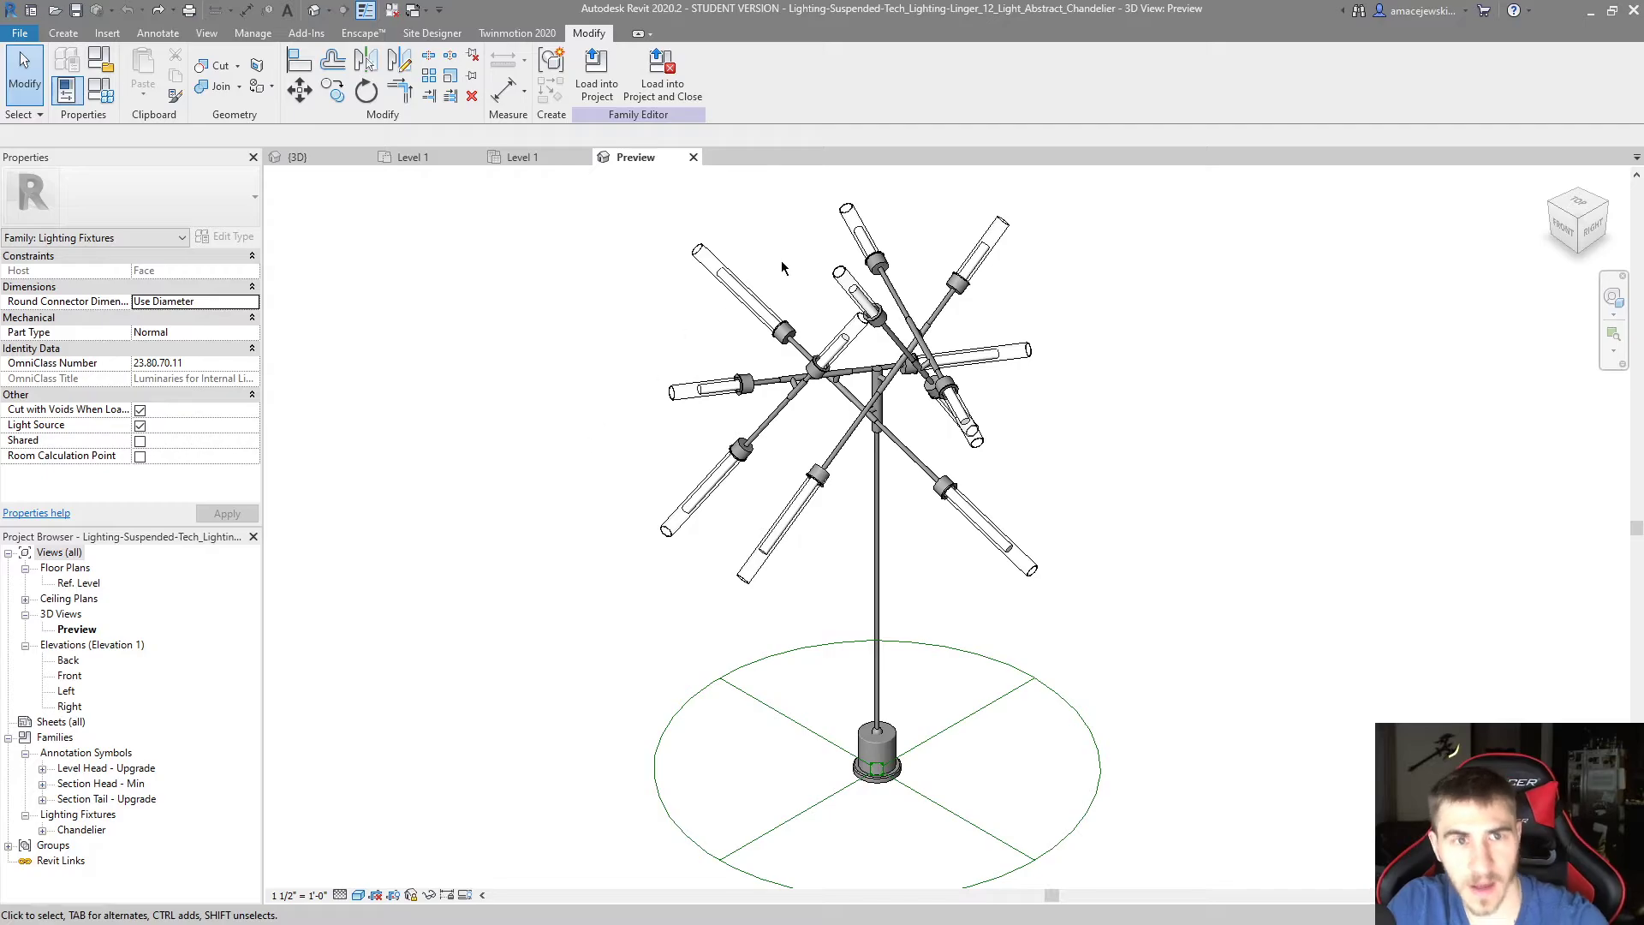
pyautogui.press('v')
pyautogui.press('g')
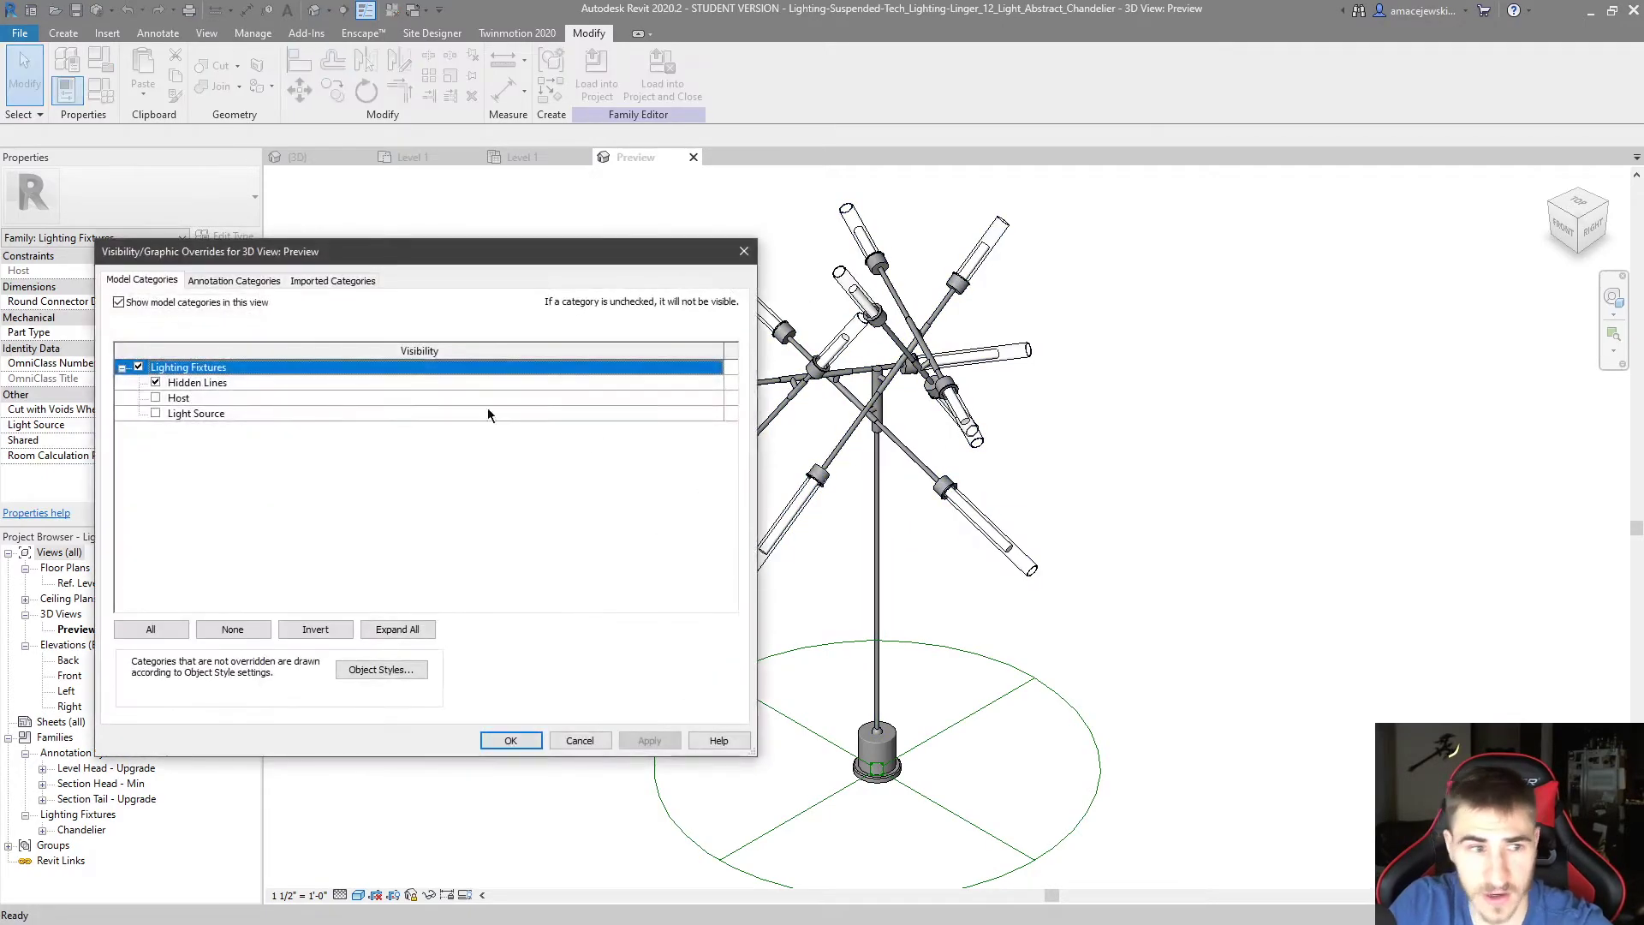
pyautogui.click(155, 412)
pyautogui.click(527, 747)
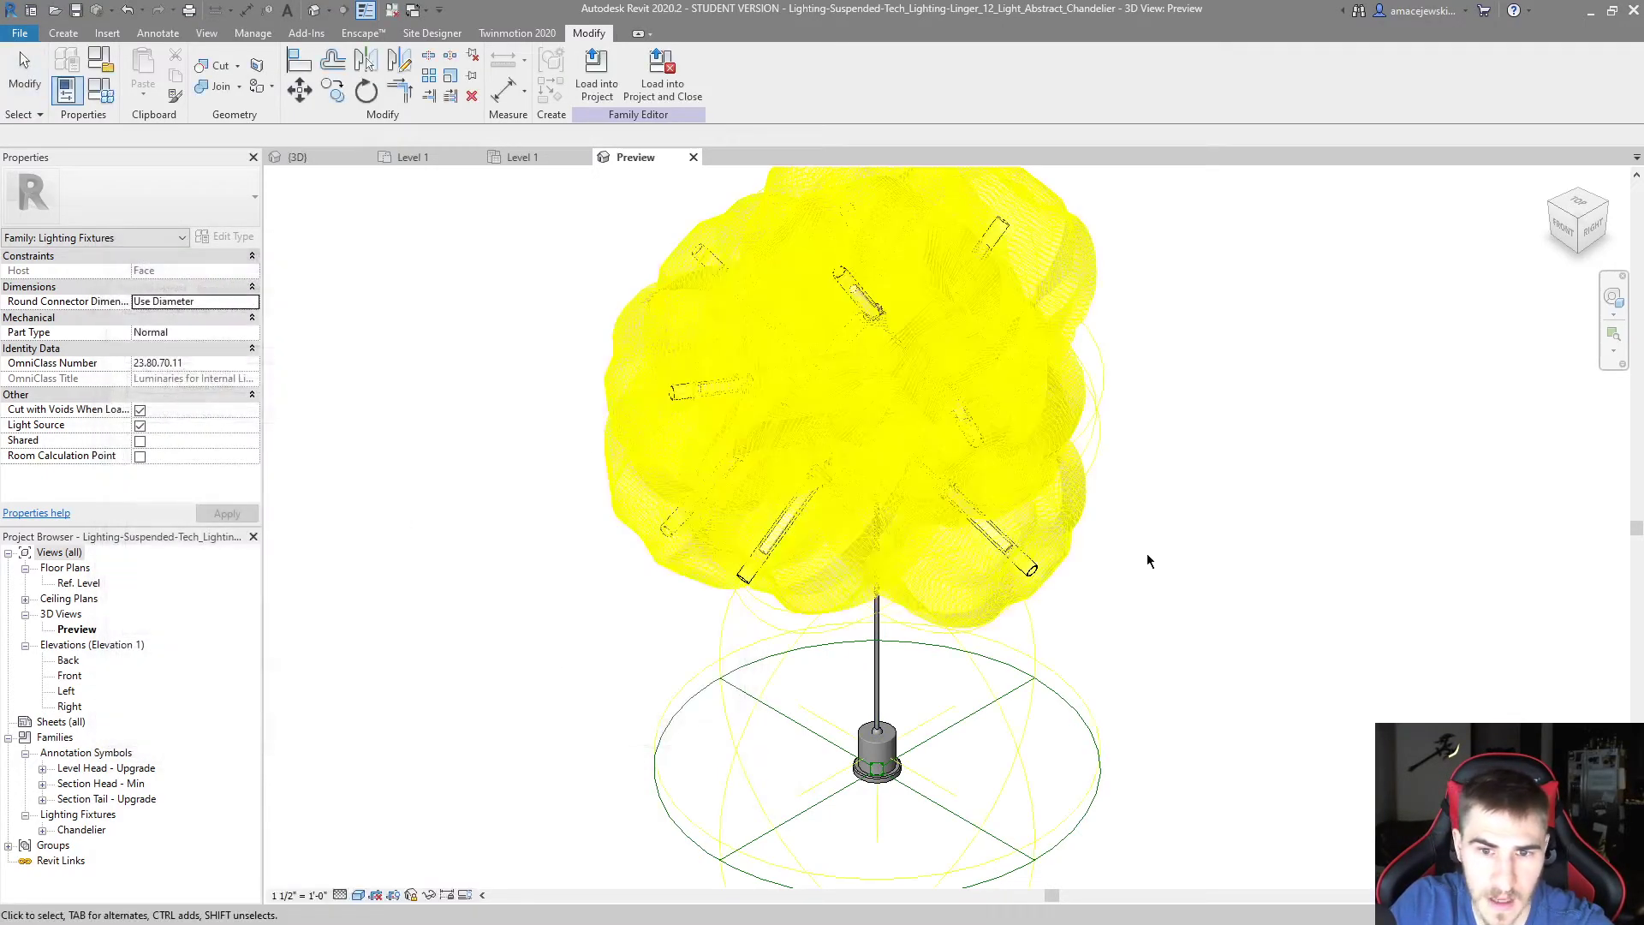
# Inspect the chandelier's light-source geometry, then bring up Family Category and Parameters
pyautogui.click(1030, 666)
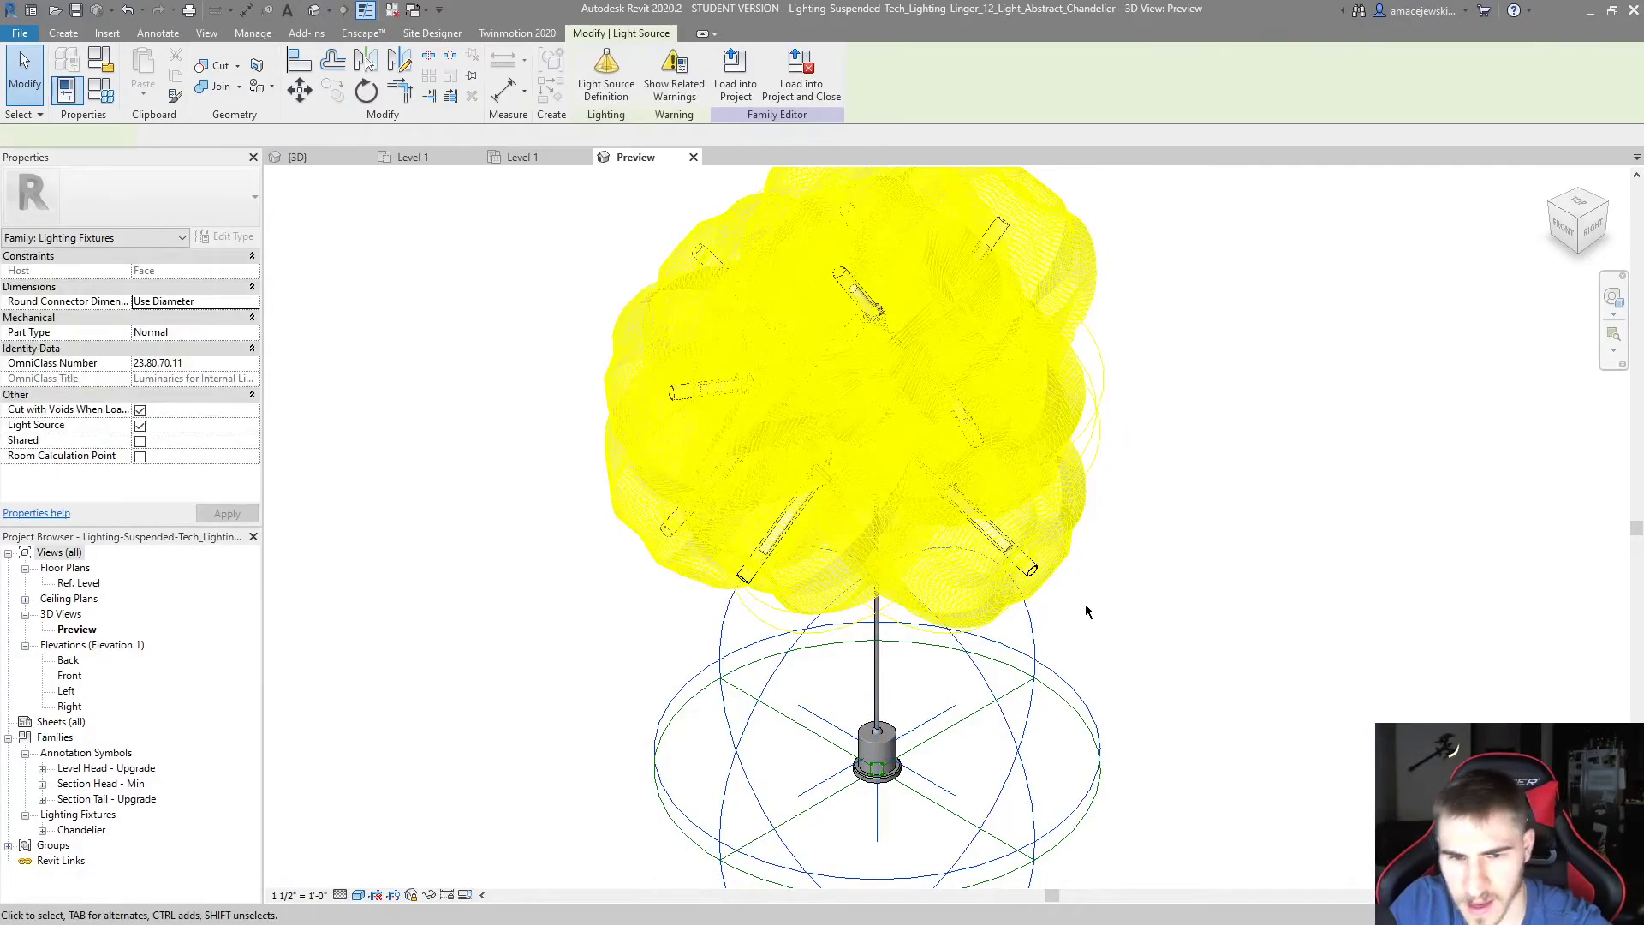
pyautogui.scroll(-2, 1117, 625)
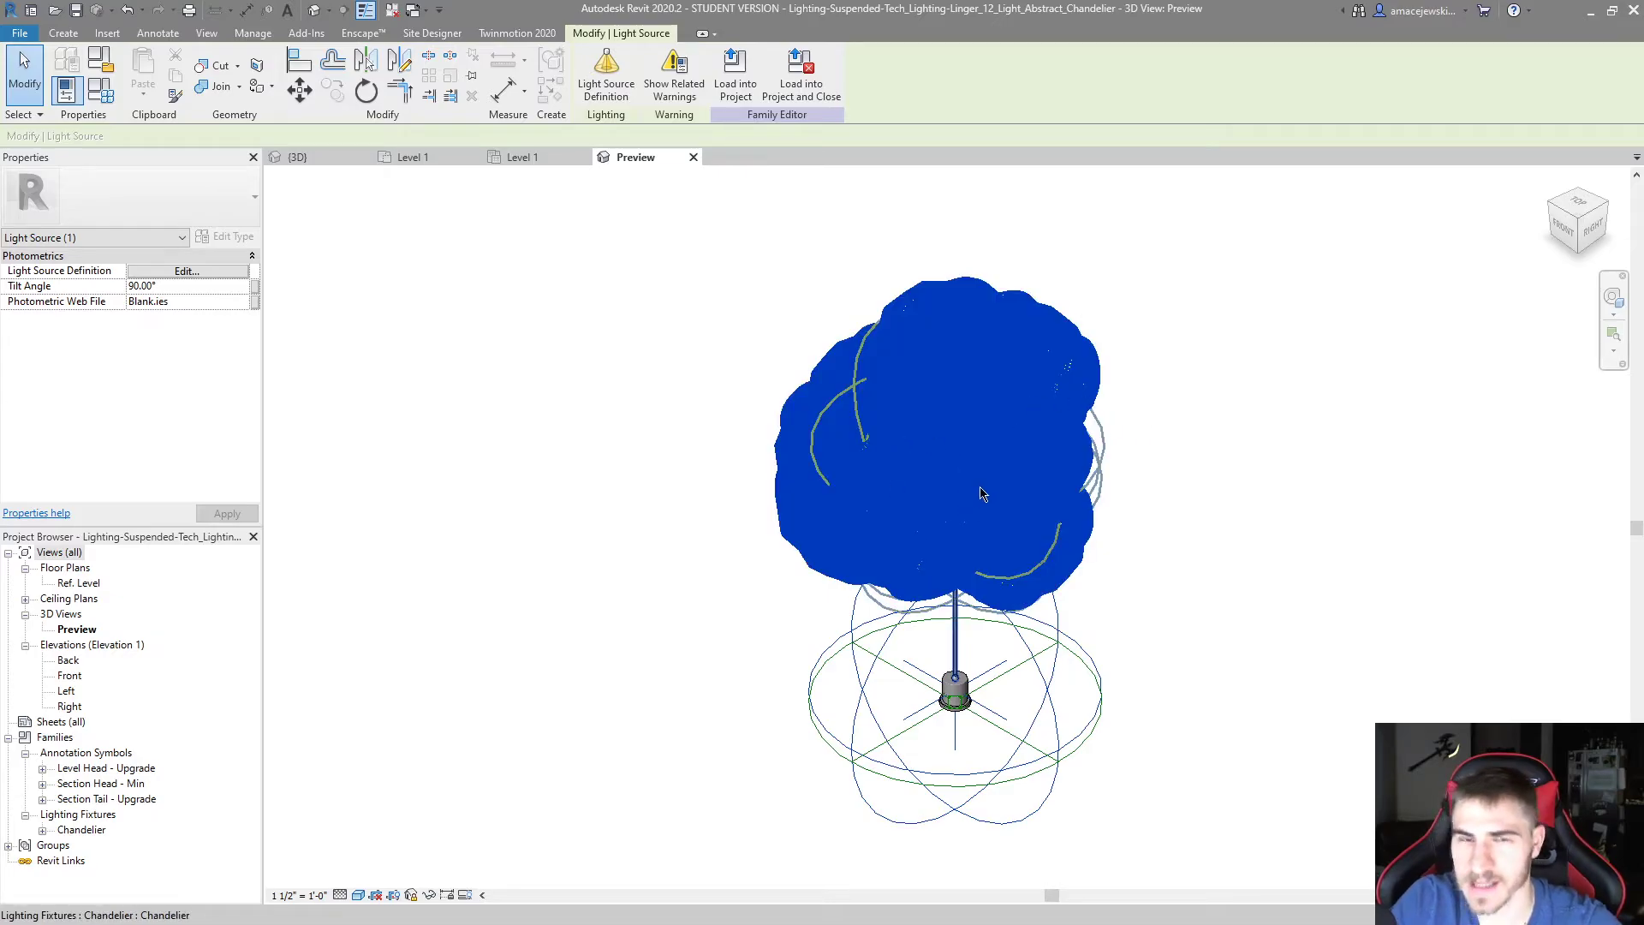
pyautogui.click(526, 434)
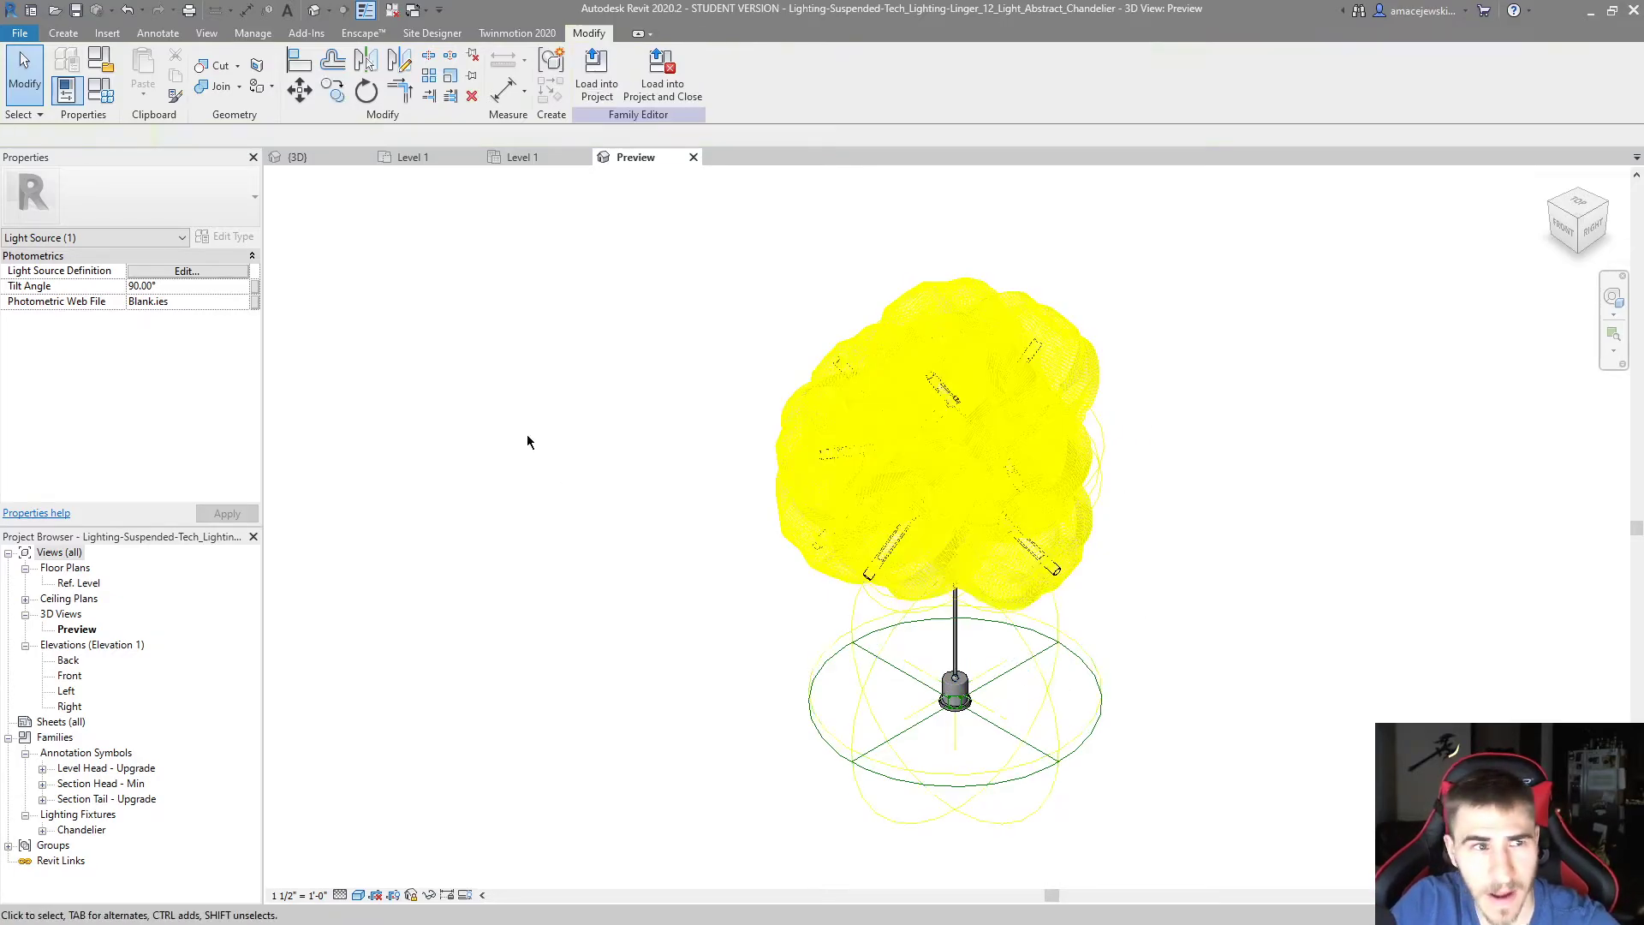
pyautogui.click(102, 89)
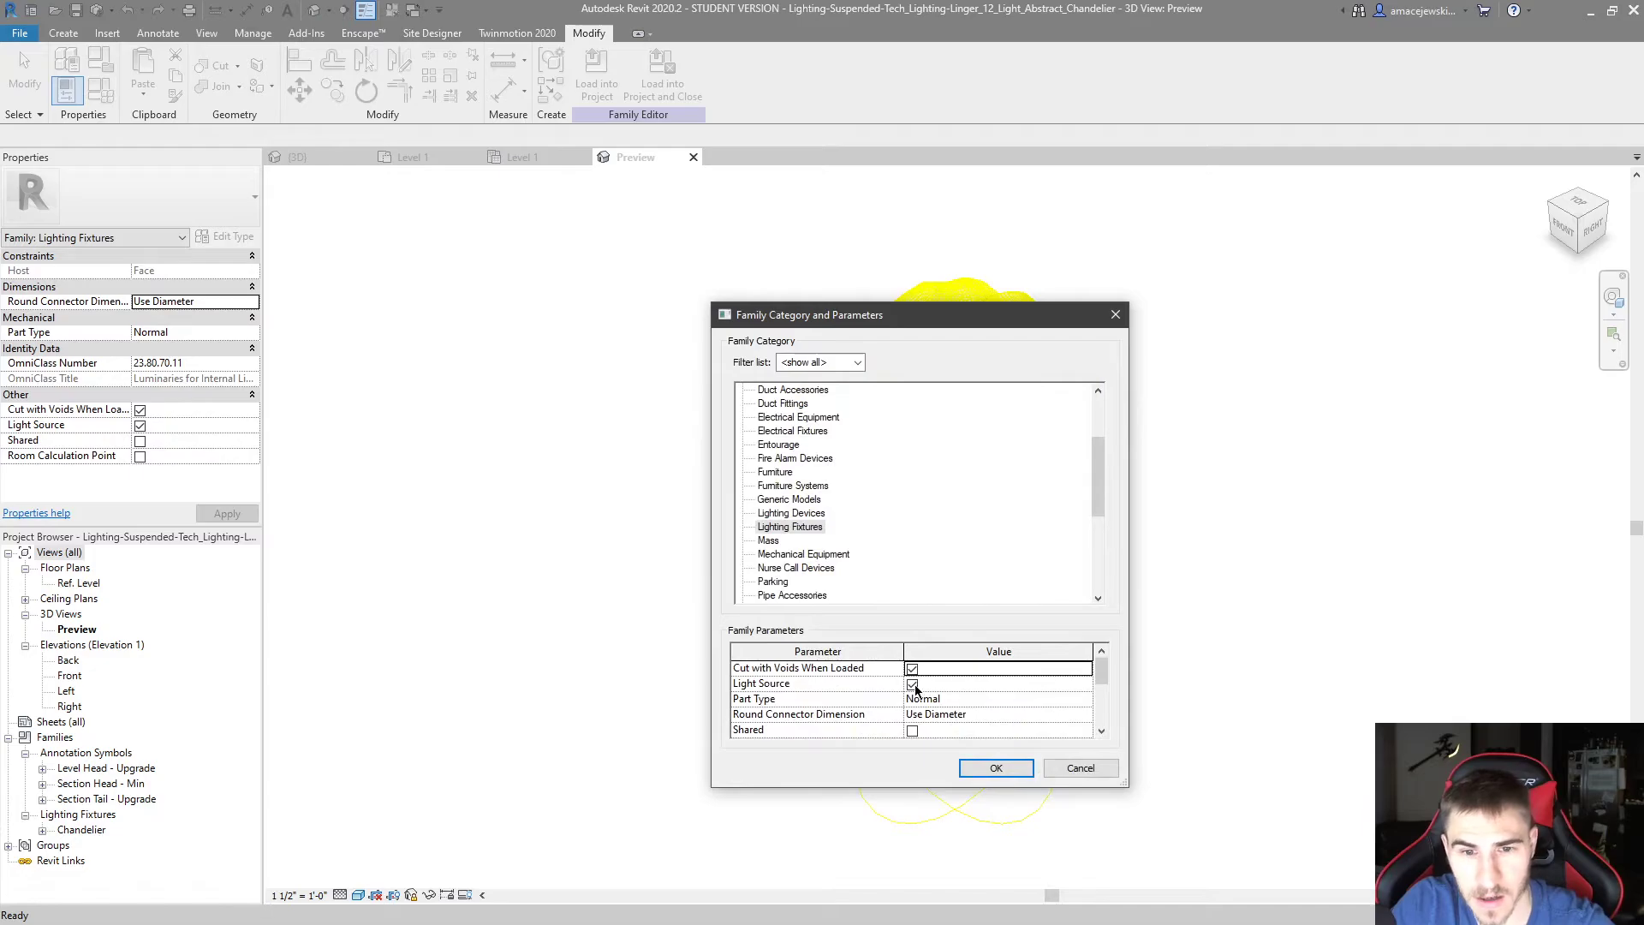
# Untick the Light Source family parameter, then save and load the chandelier into Light Bulbs, replacing the file
pyautogui.click(911, 685)
pyautogui.click(995, 766)
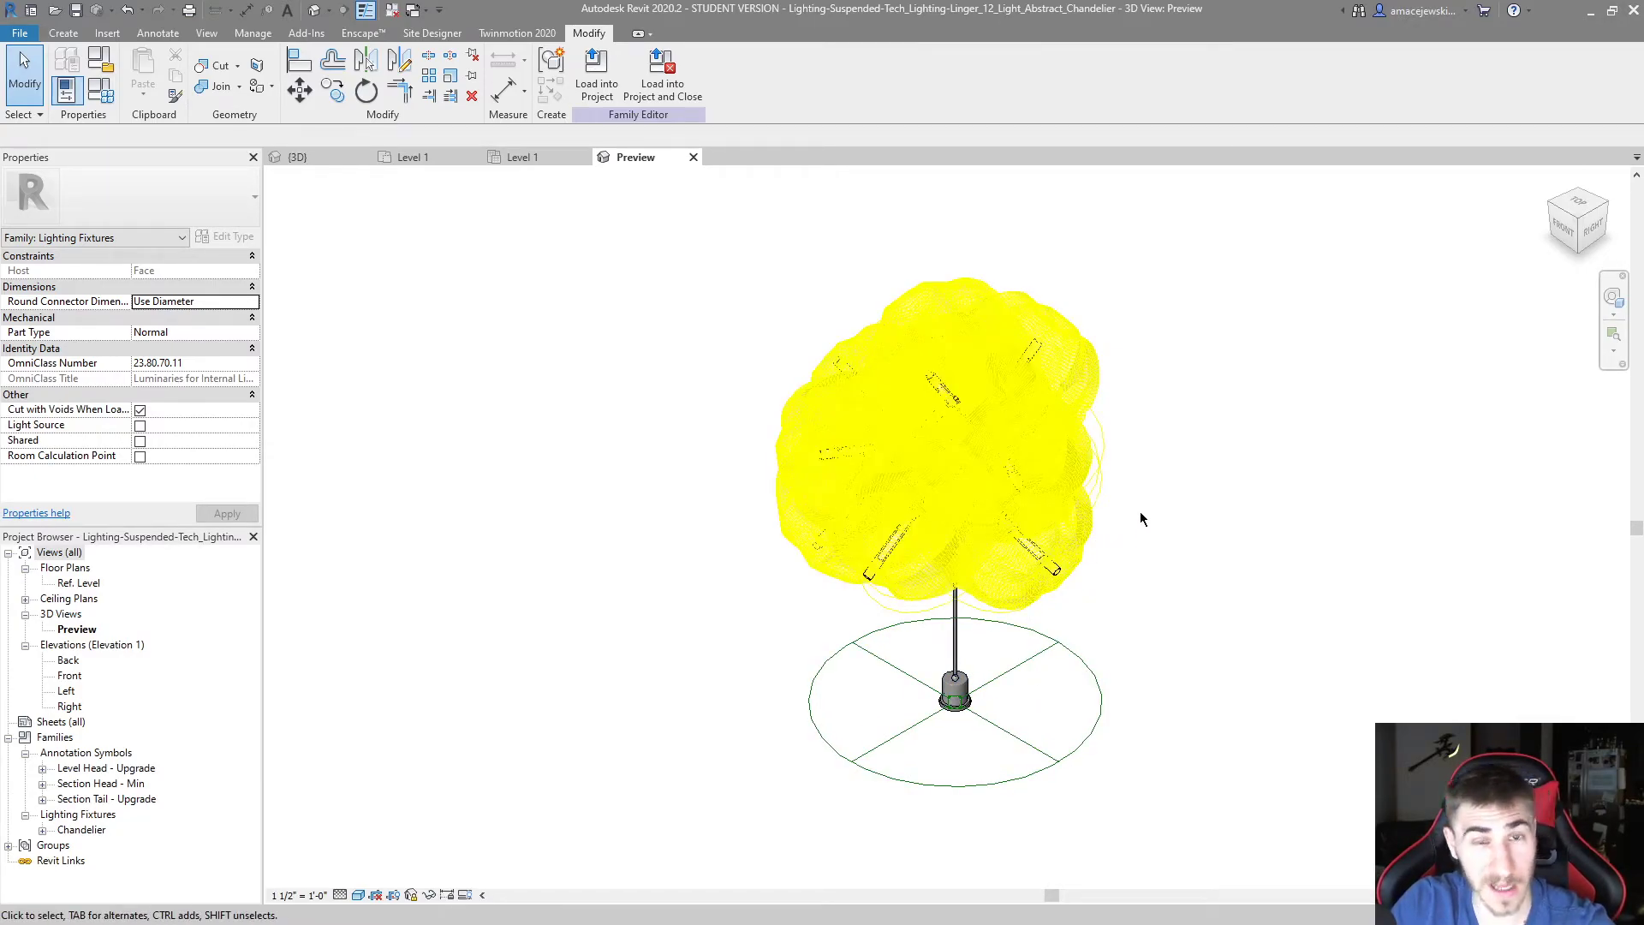
pyautogui.click(661, 77)
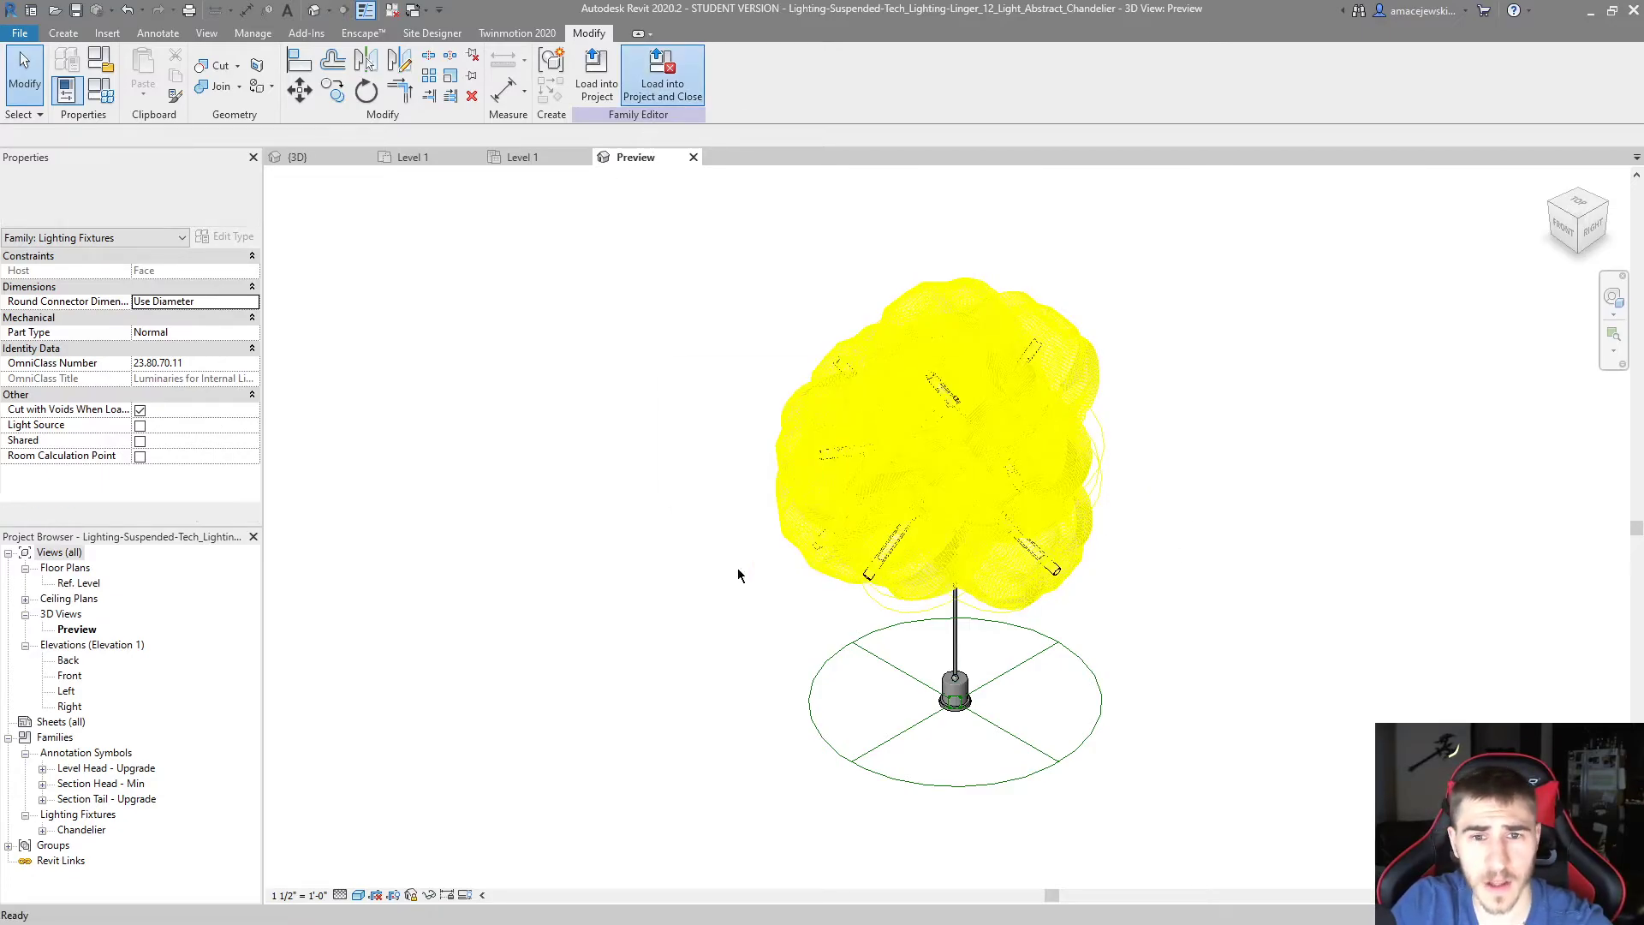
pyautogui.click(768, 479)
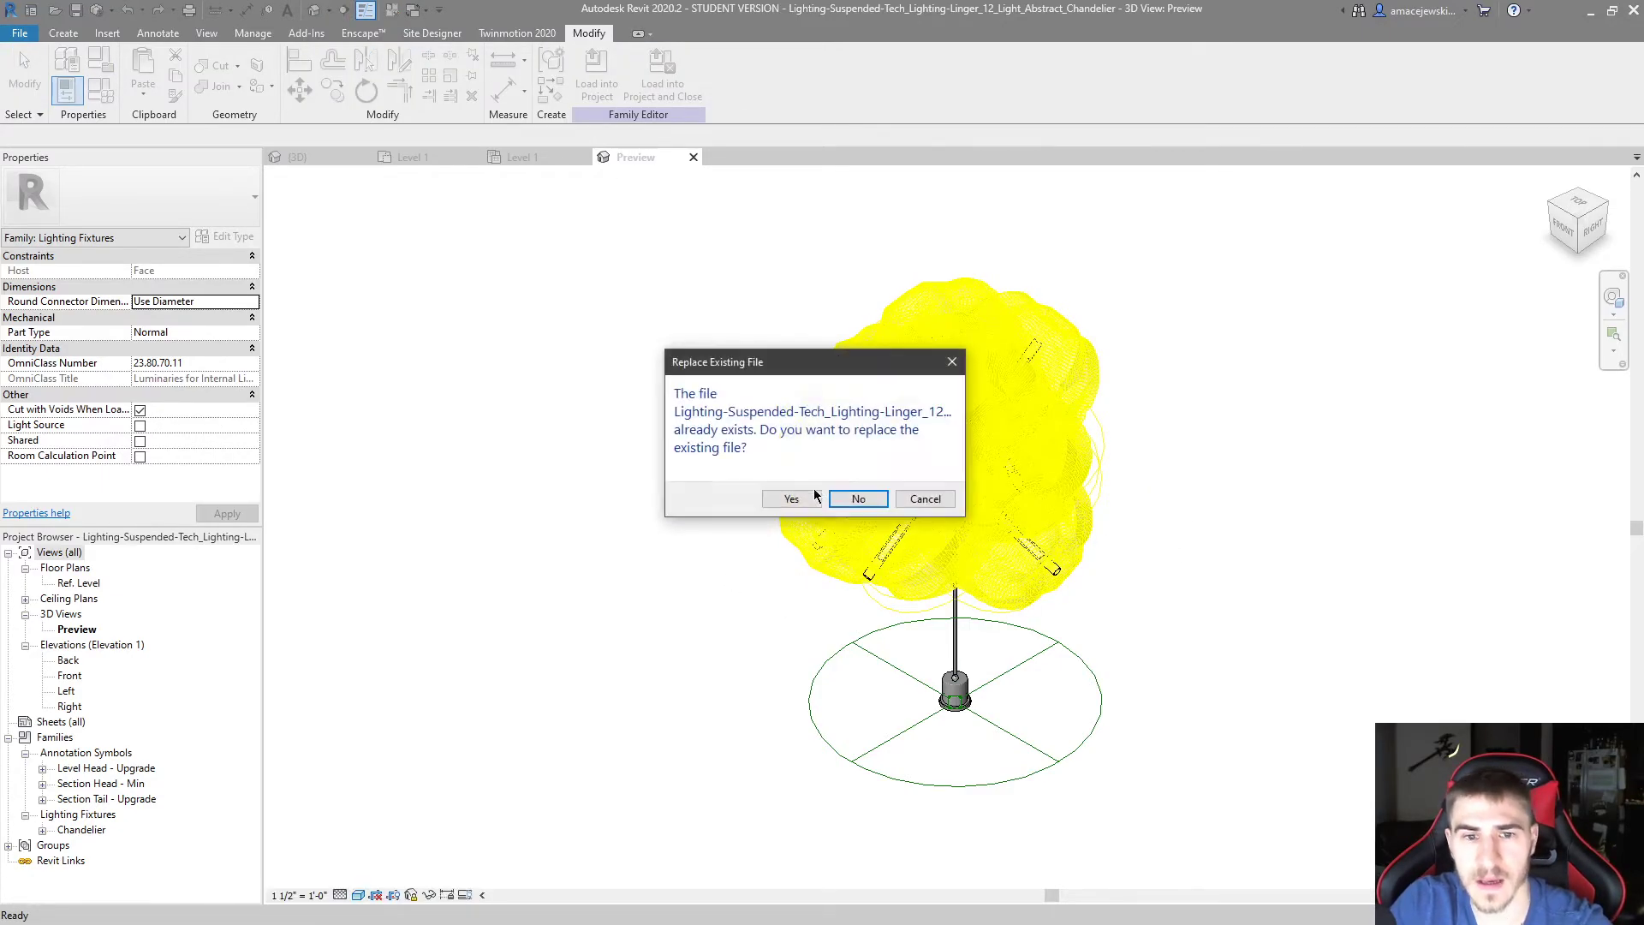
pyautogui.click(789, 498)
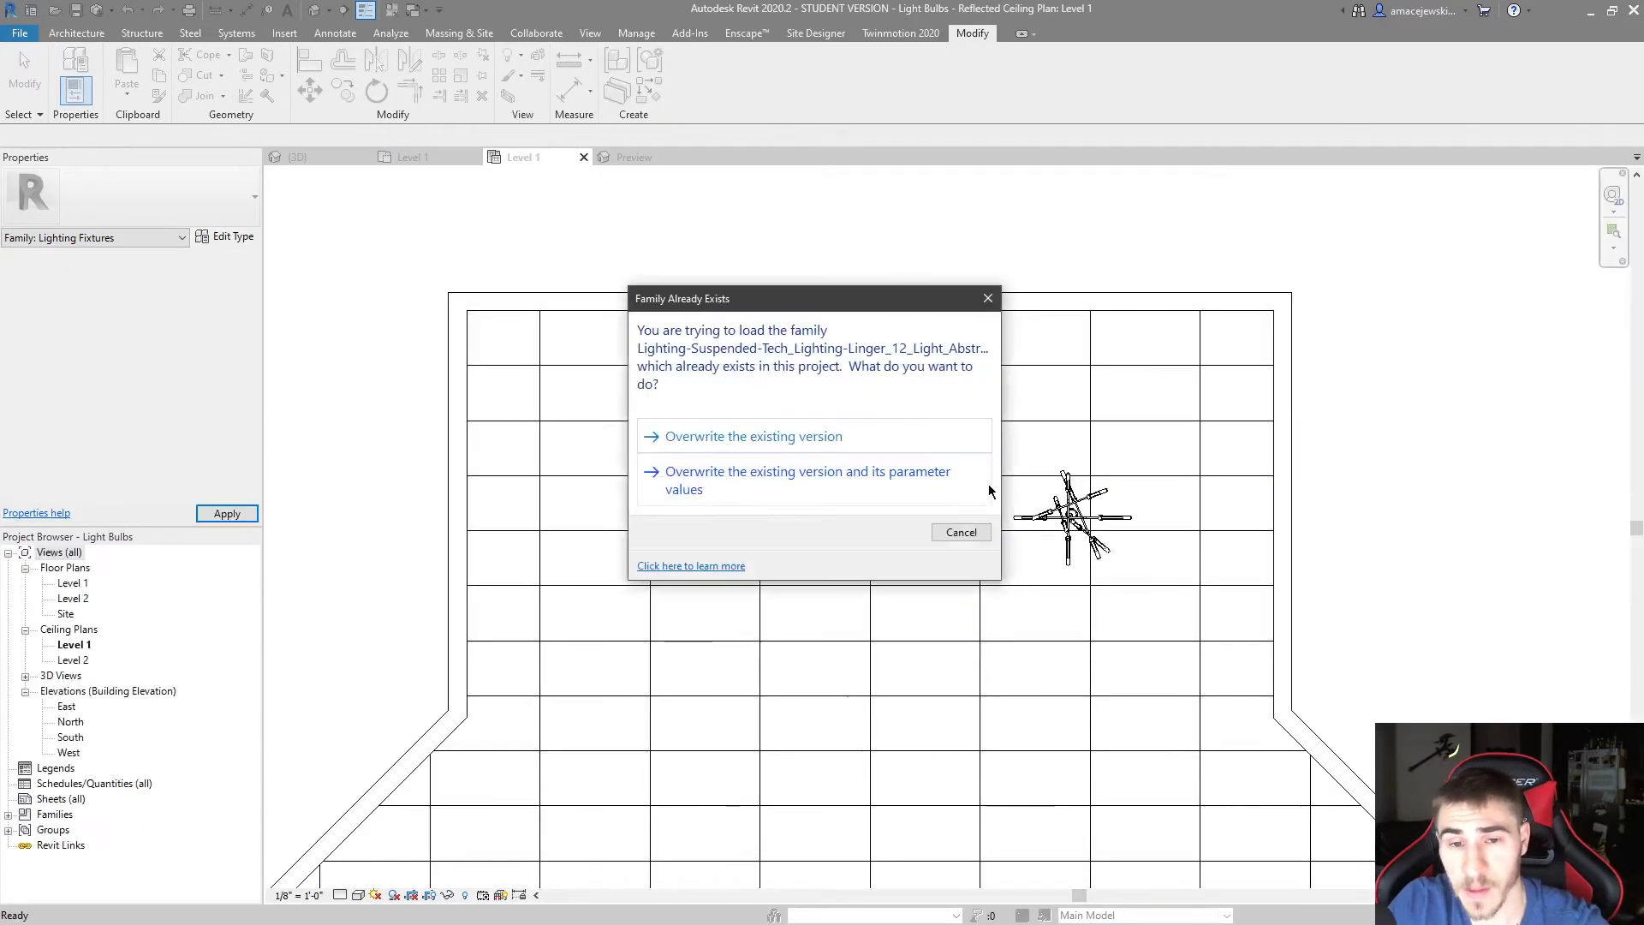
# Overwrite the existing chandelier version and select the placed chandelier in the ceiling plan
pyautogui.click(857, 437)
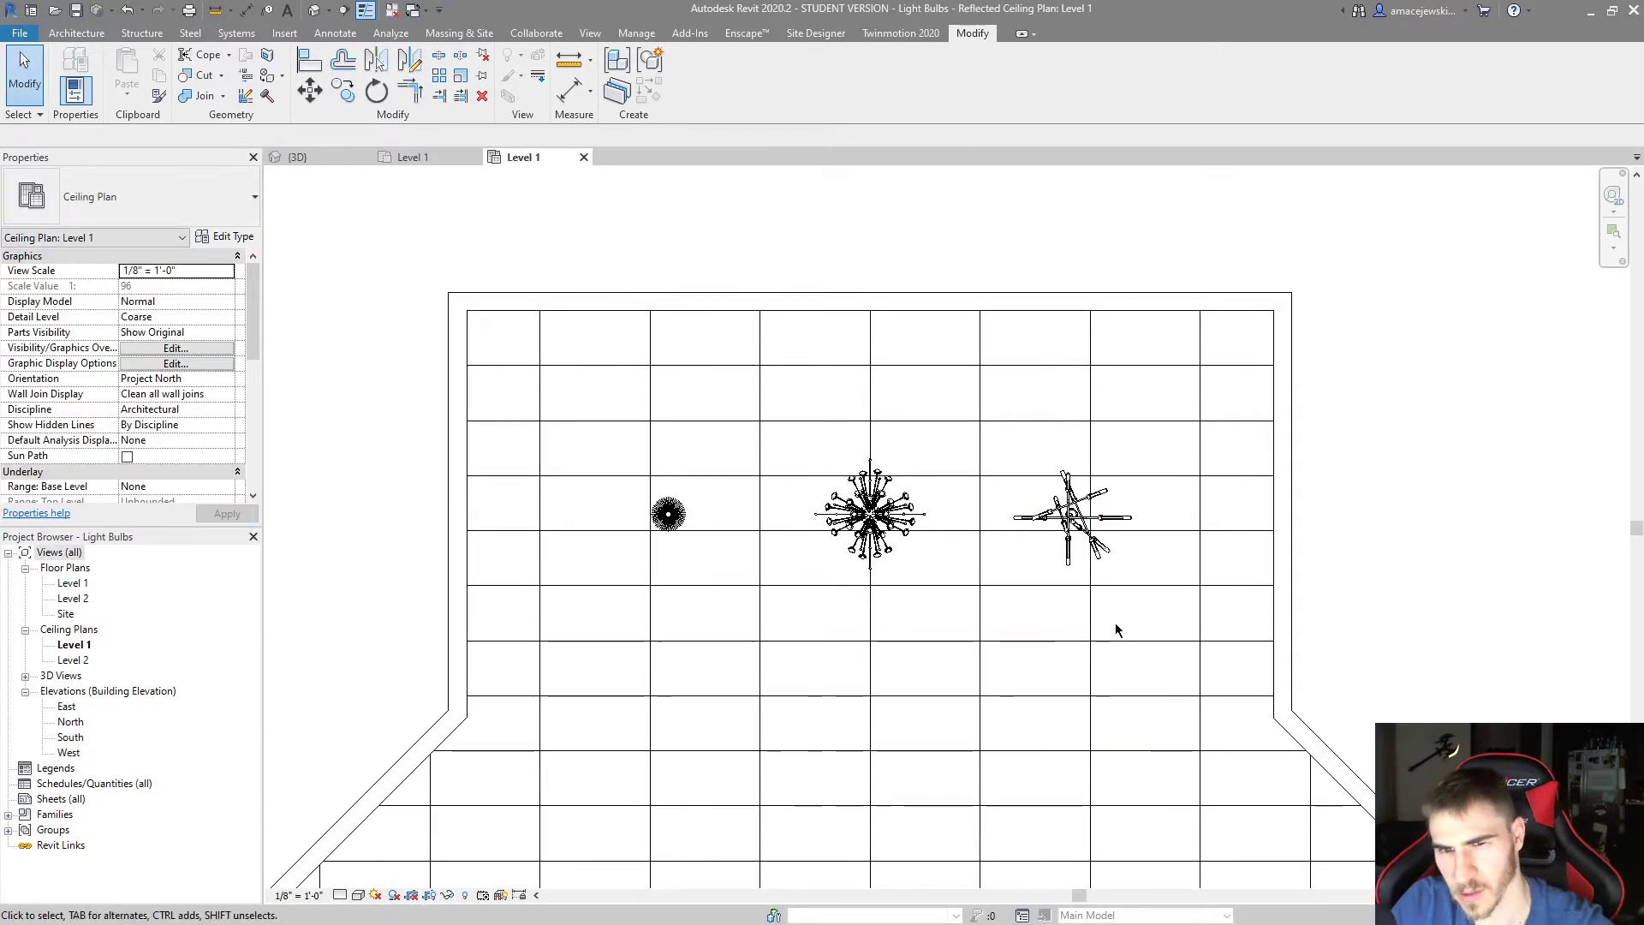
pyautogui.click(1052, 499)
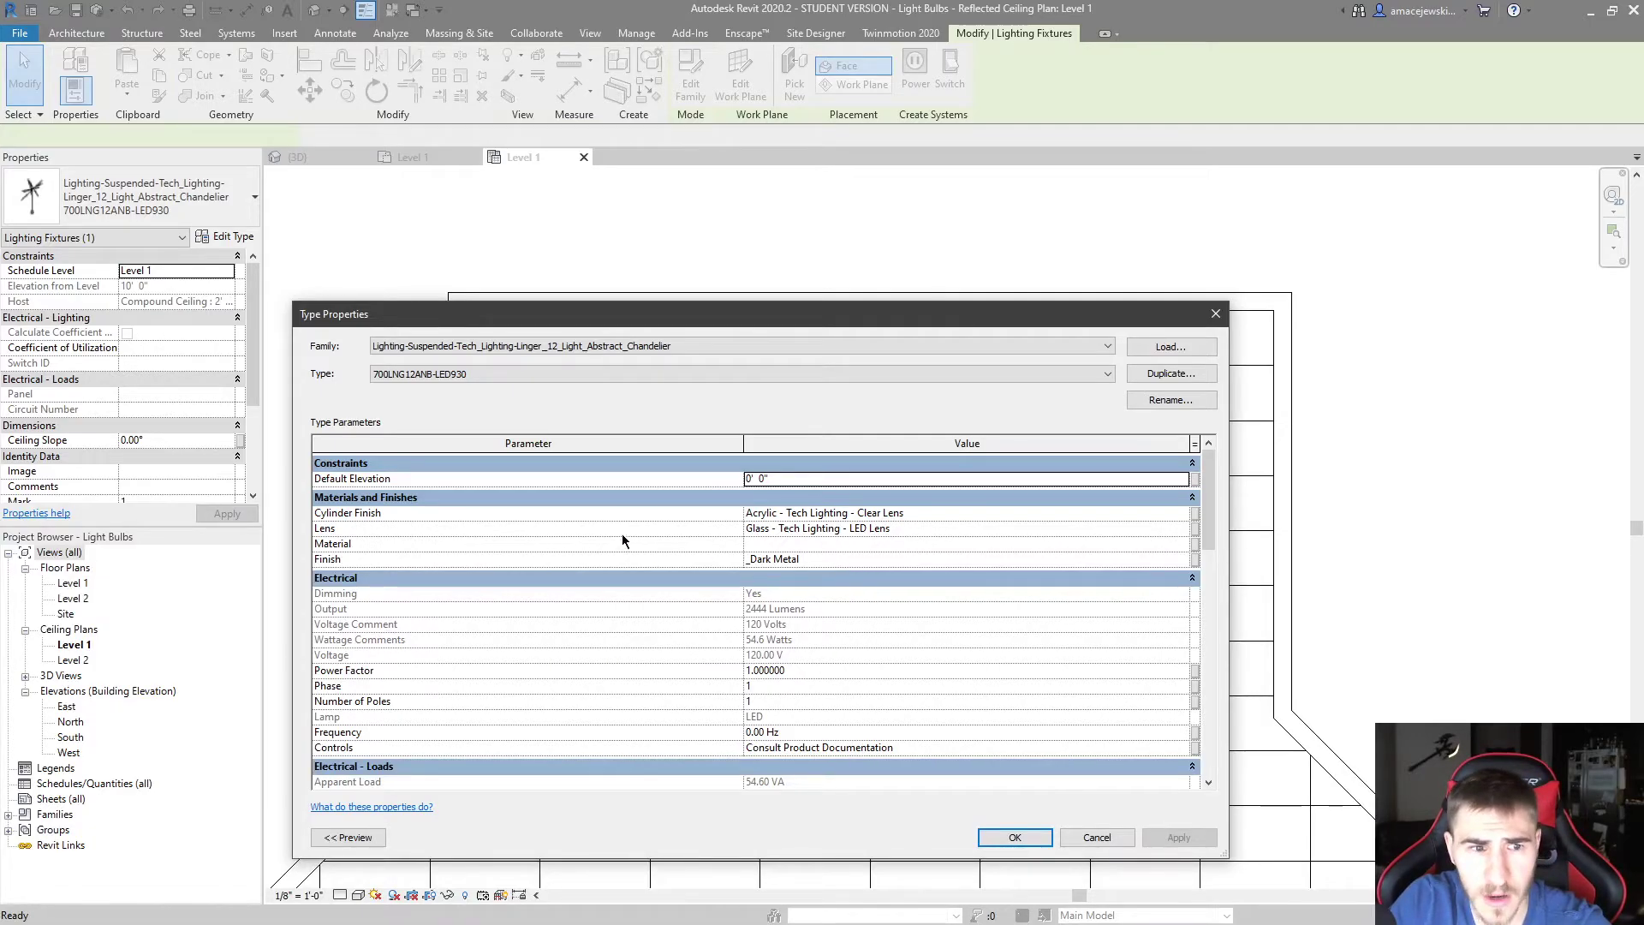
# Set the chandelier's Lens material to Light Source
pyautogui.click(920, 527)
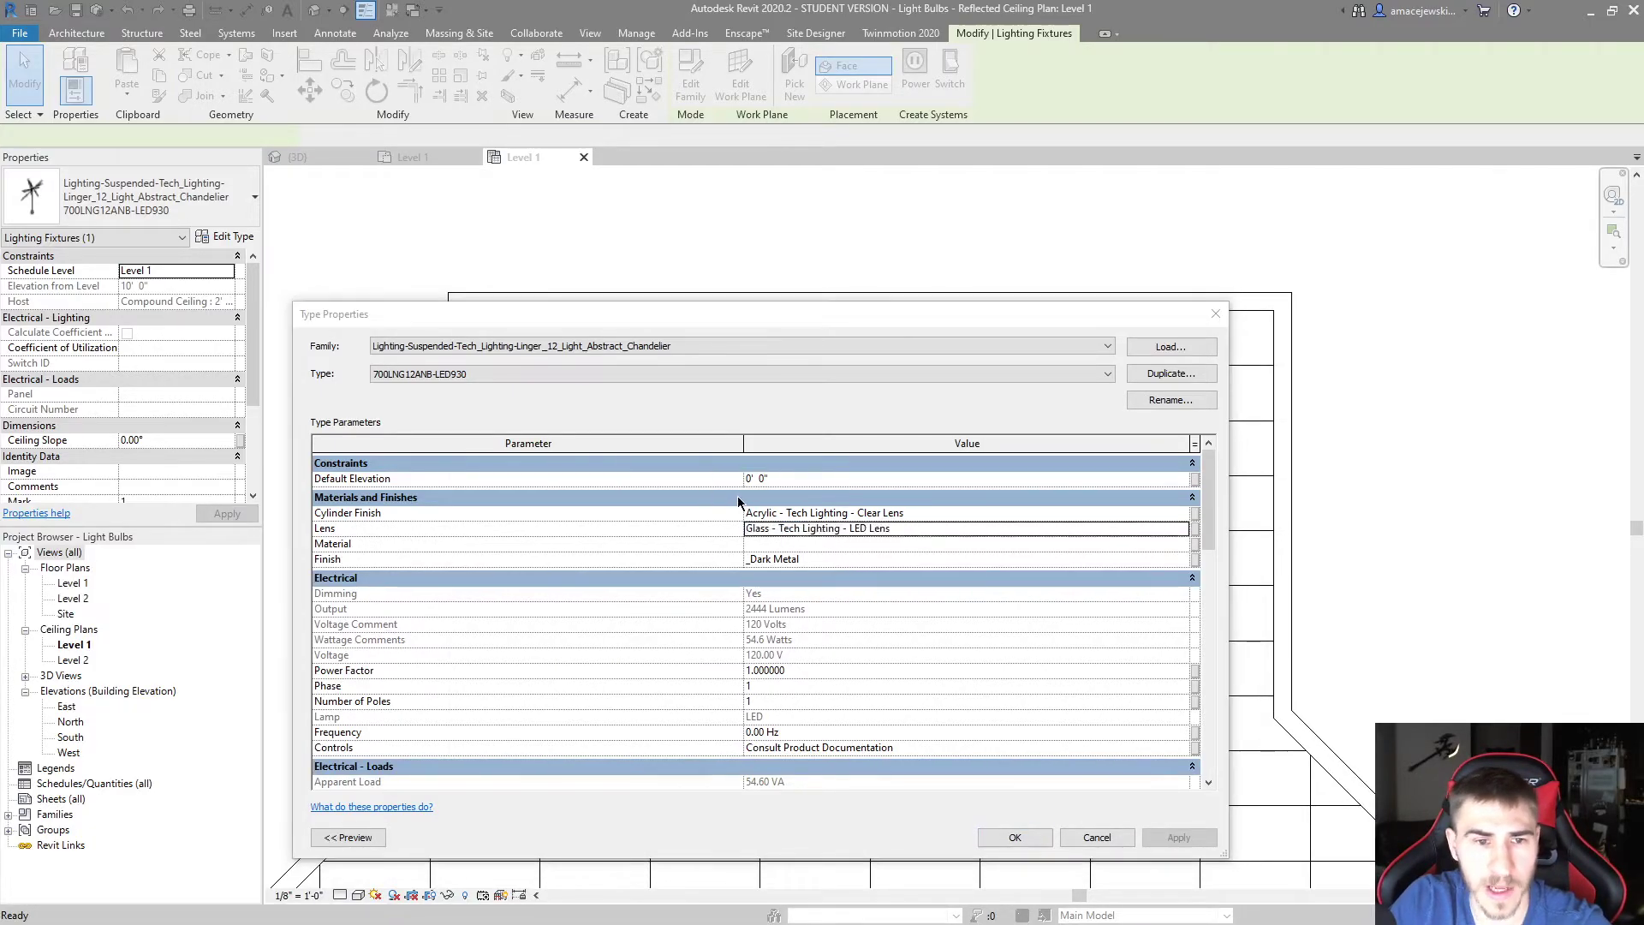
pyautogui.click(1182, 527)
pyautogui.scroll(-5, 604, 596)
pyautogui.write('li')
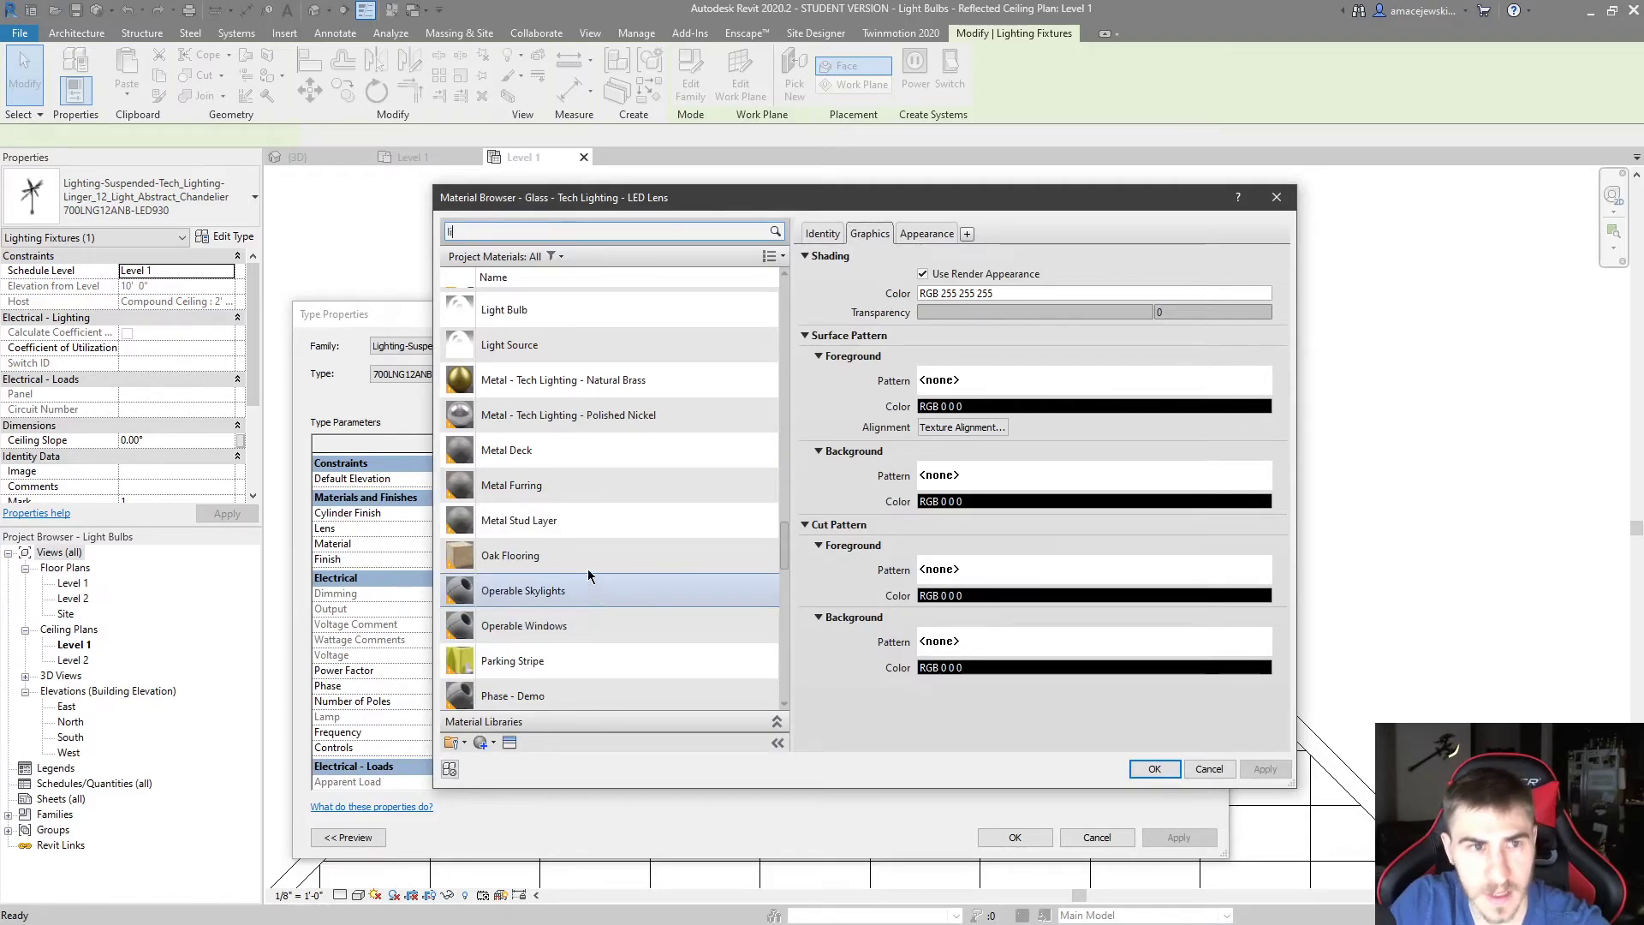
pyautogui.write('ght')
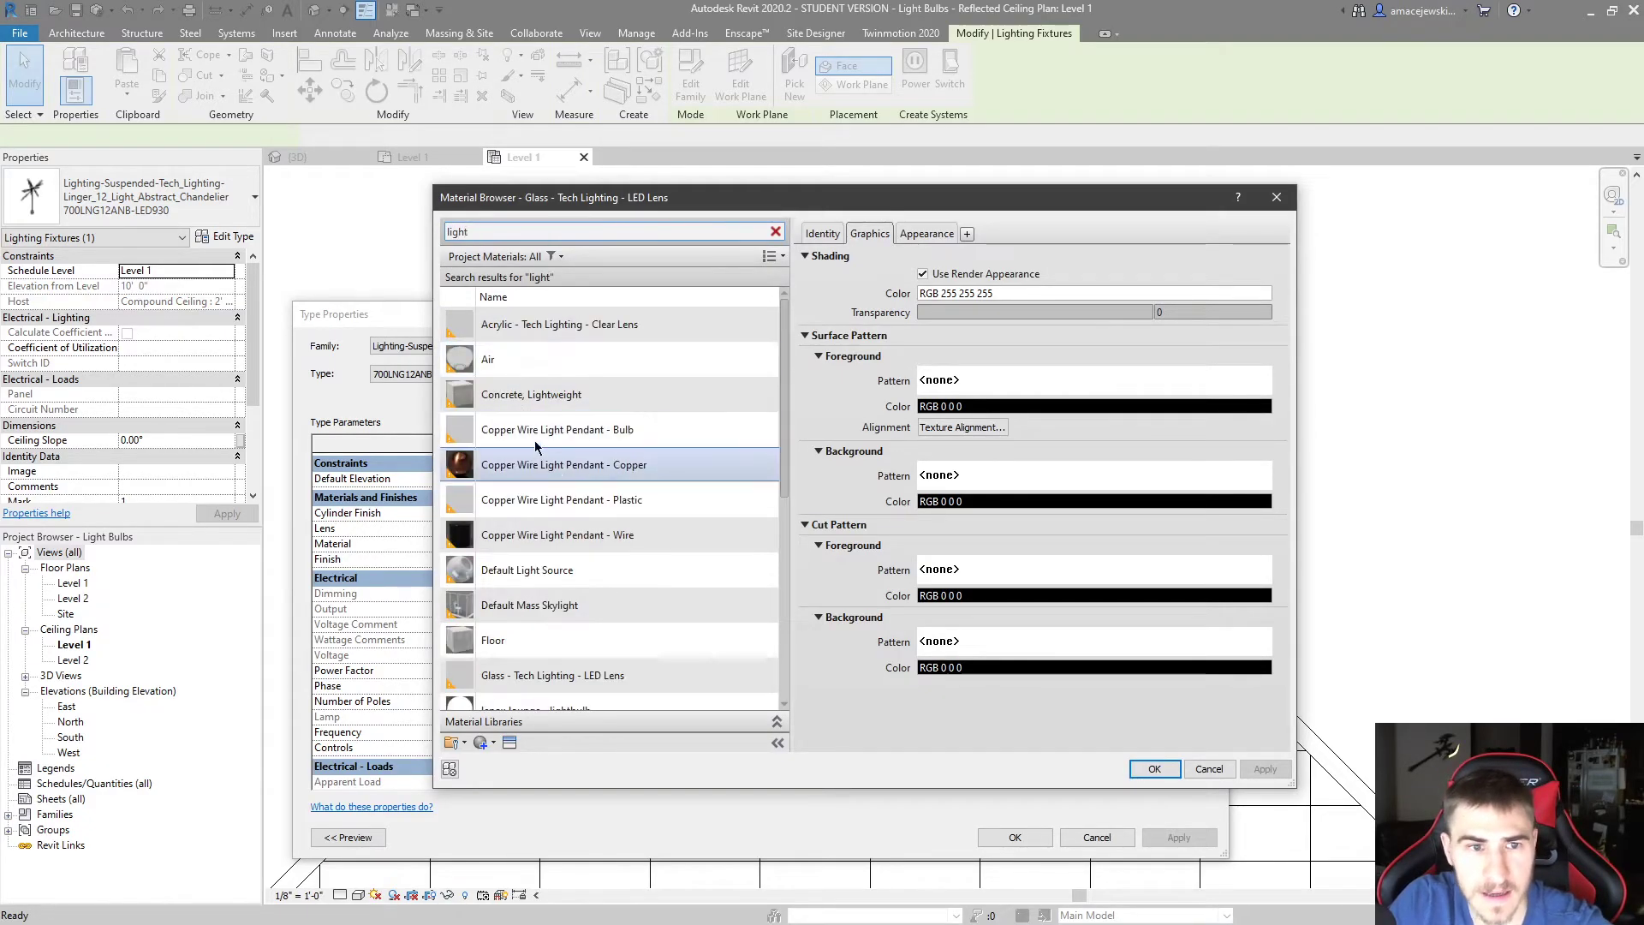
pyautogui.scroll(-4, 543, 434)
pyautogui.scroll(4, 671, 539)
pyautogui.scroll(-2, 598, 606)
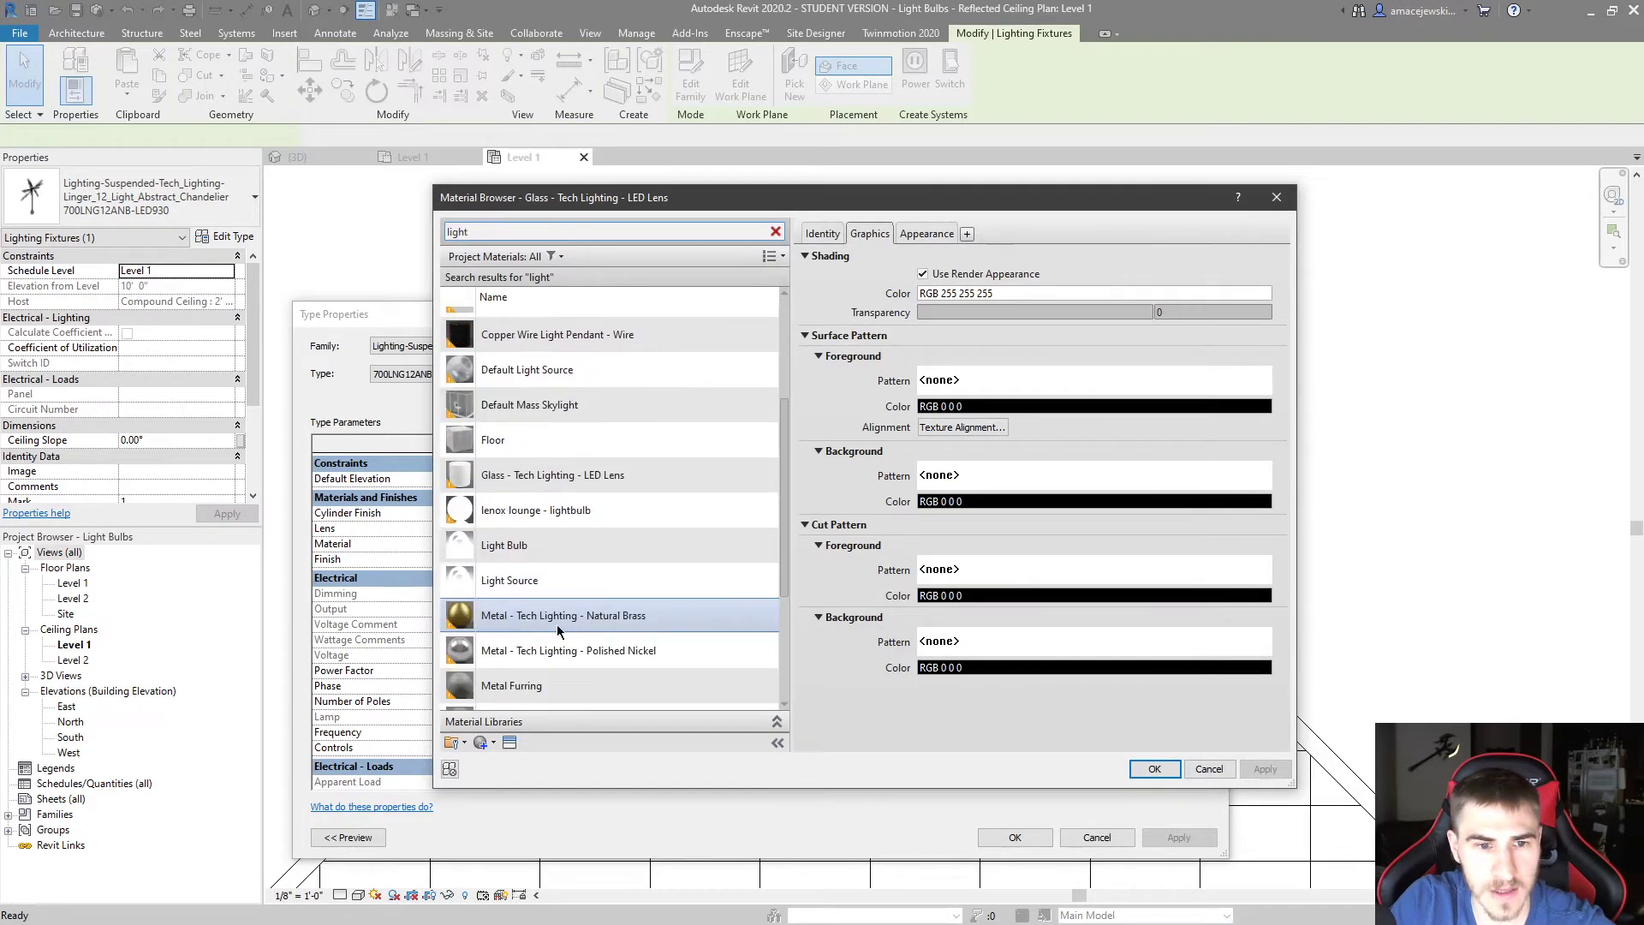
pyautogui.doubleClick(512, 580)
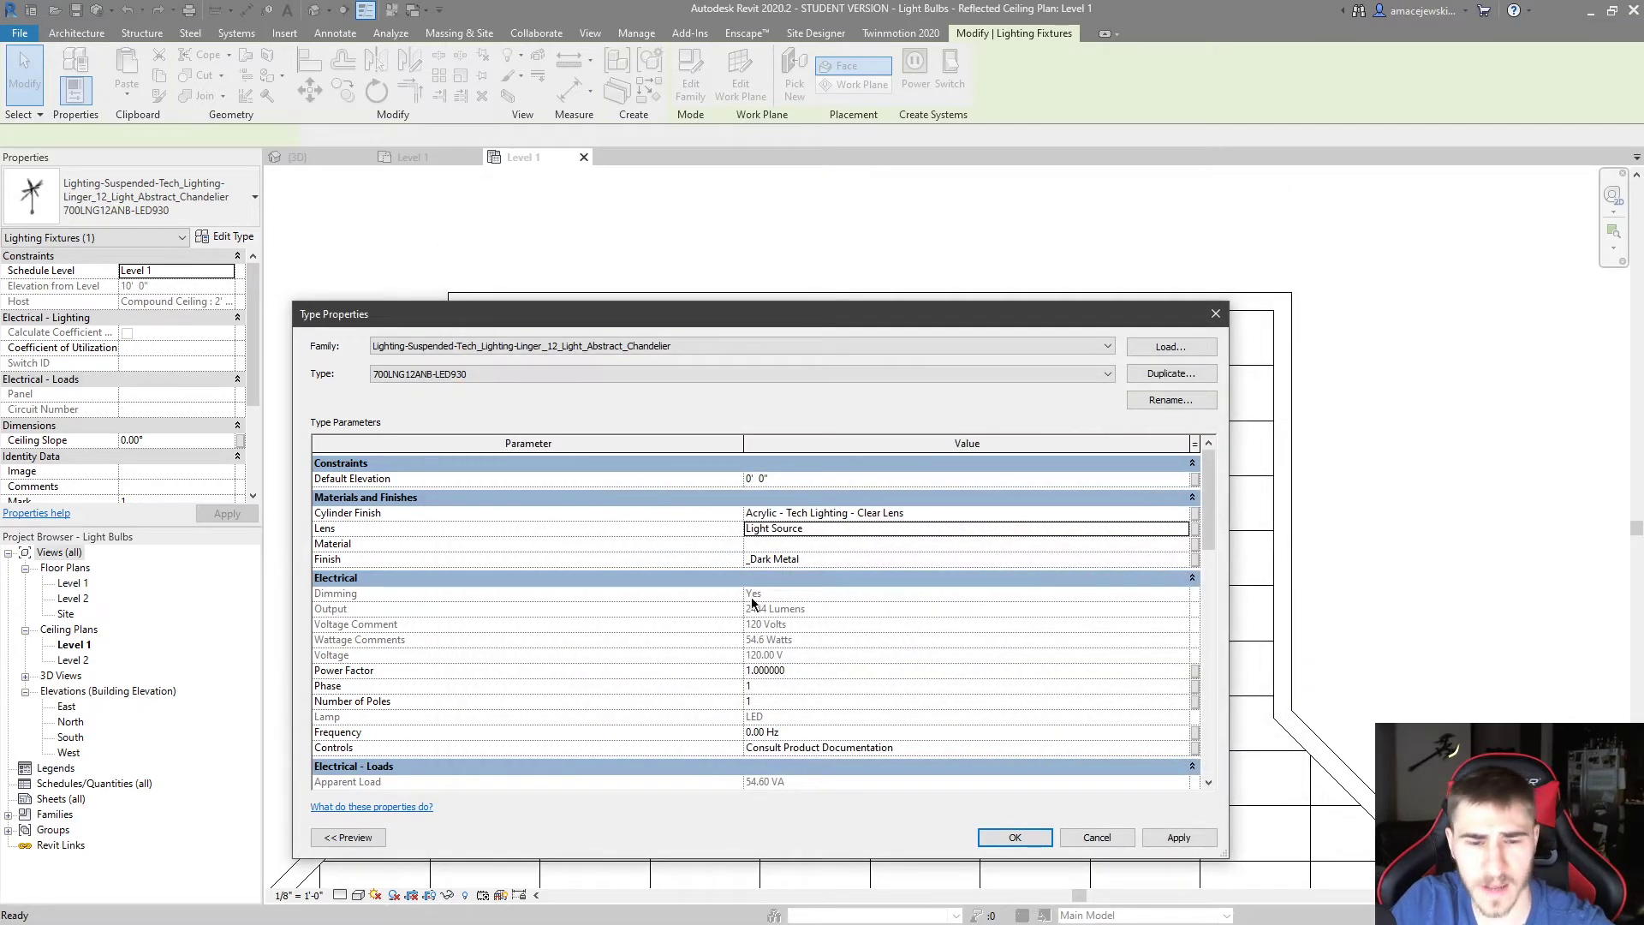
# Replace the Clear Lens Cylinder Finish appearance with Glass (Clear) and confirm the type properties
pyautogui.click(956, 516)
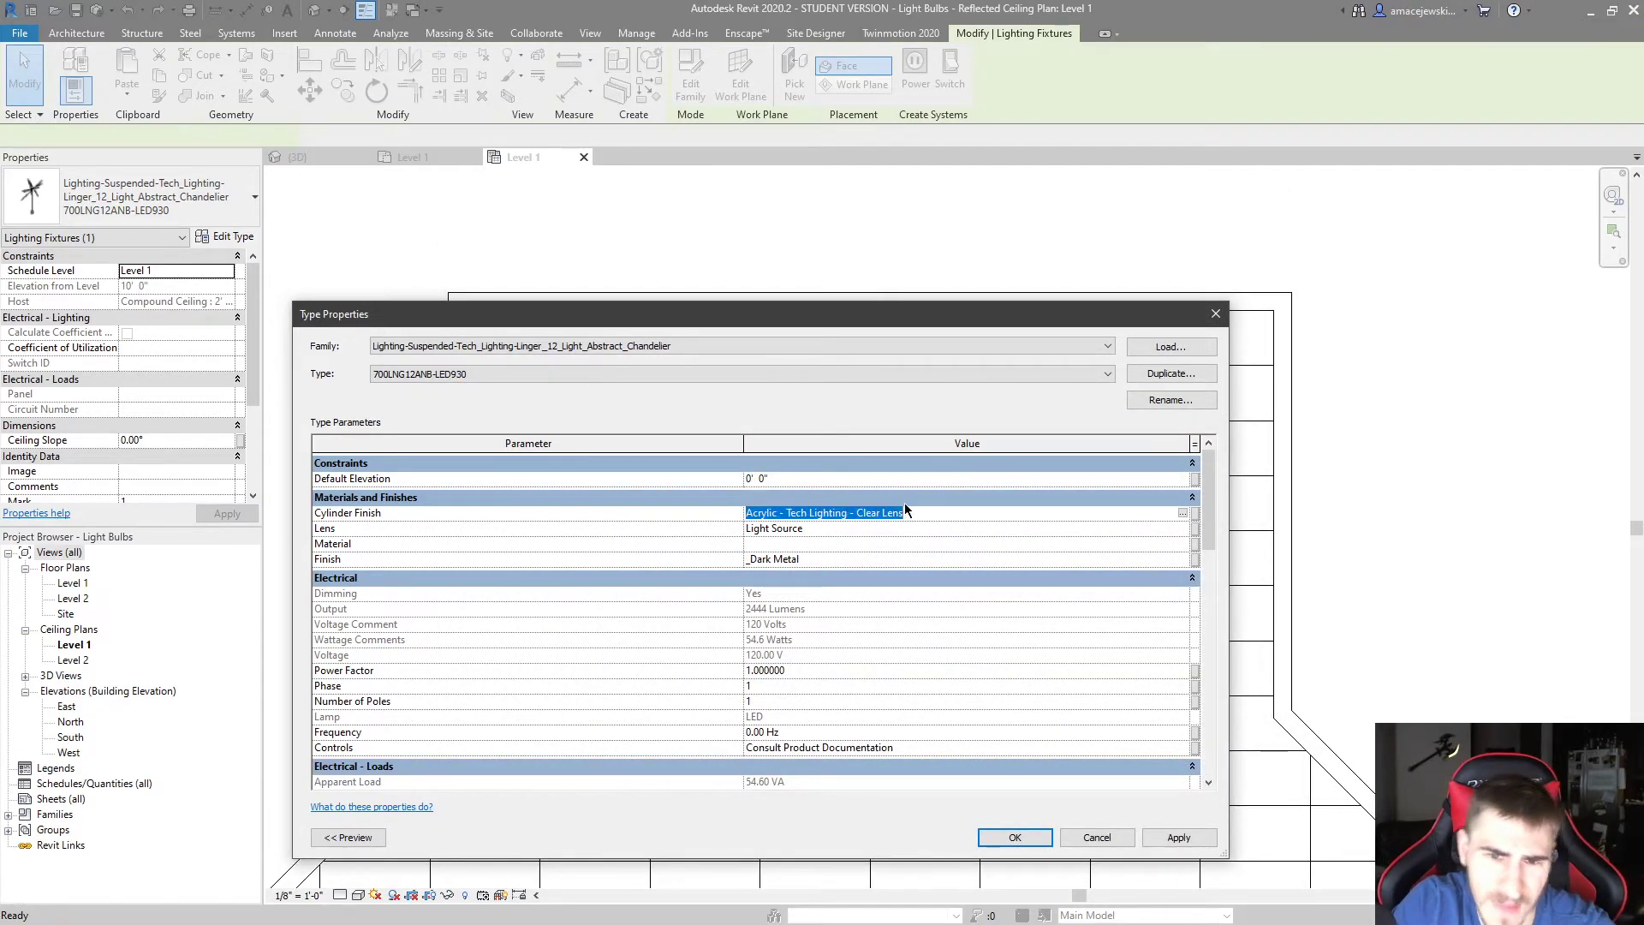
pyautogui.click(1182, 513)
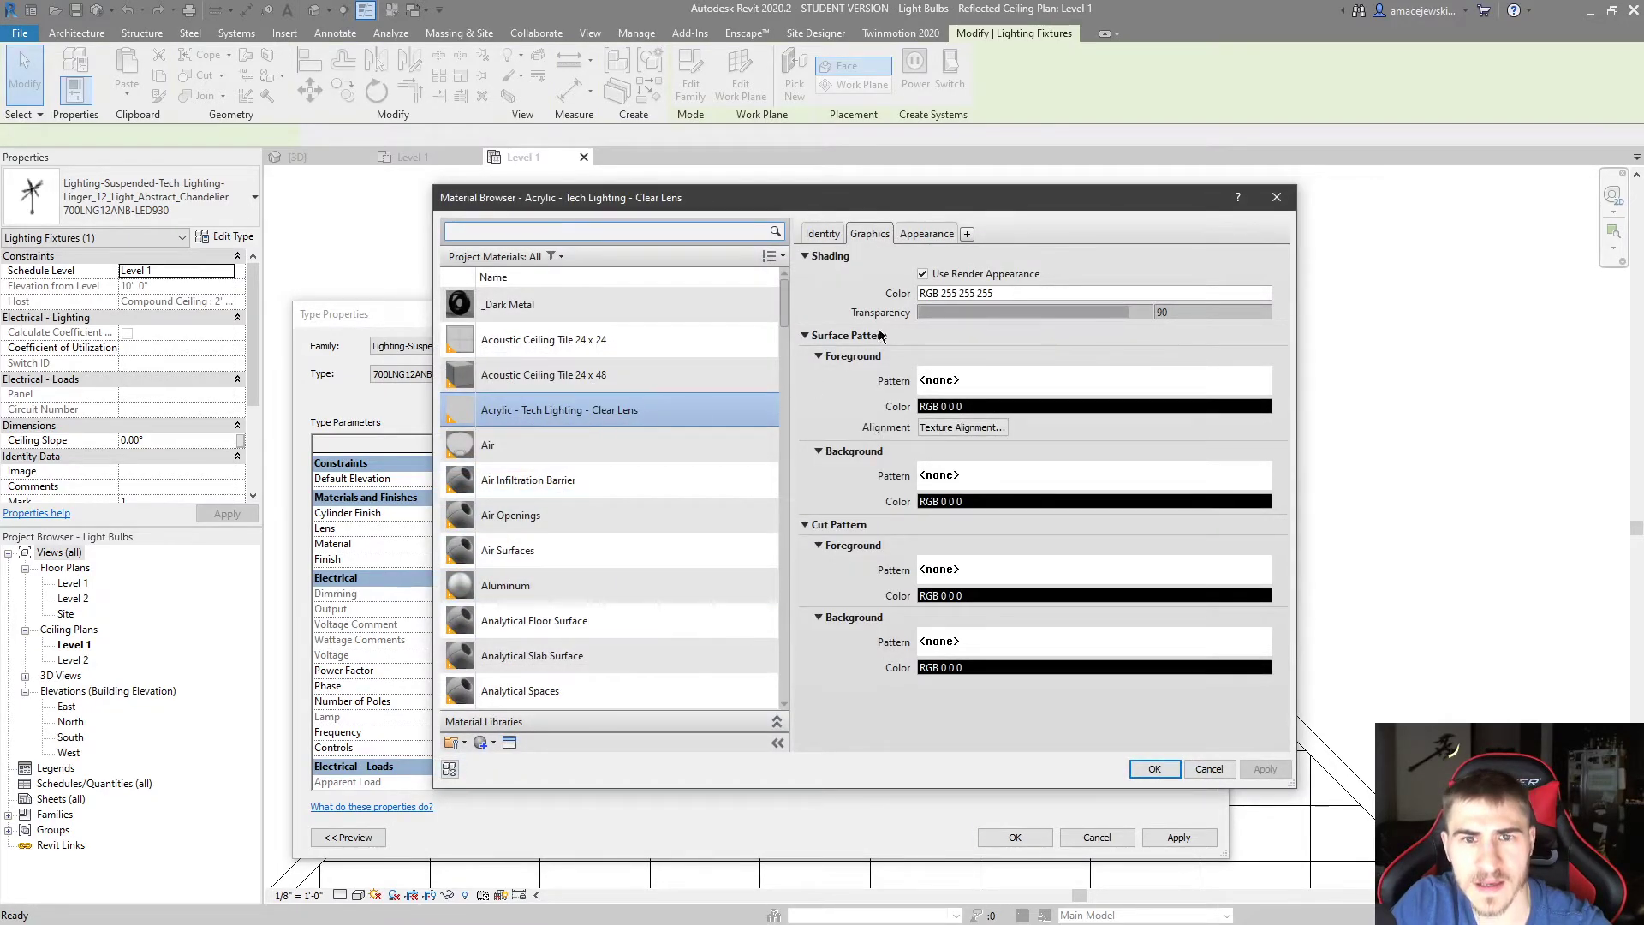
pyautogui.click(928, 234)
pyautogui.click(1275, 257)
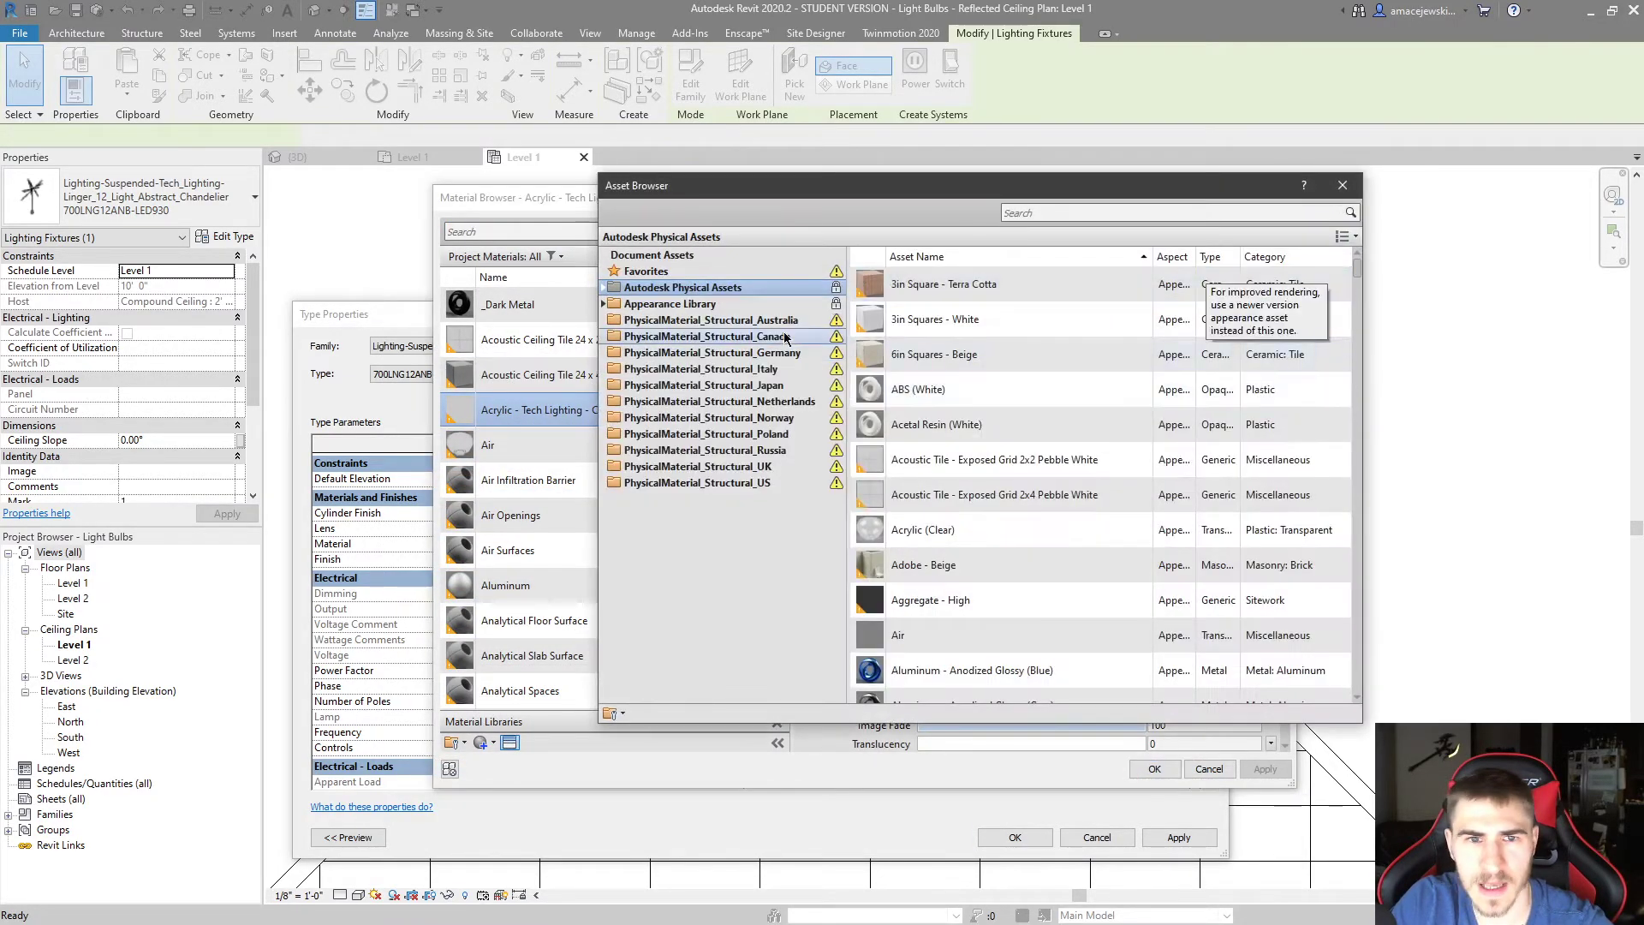
pyautogui.click(1066, 215)
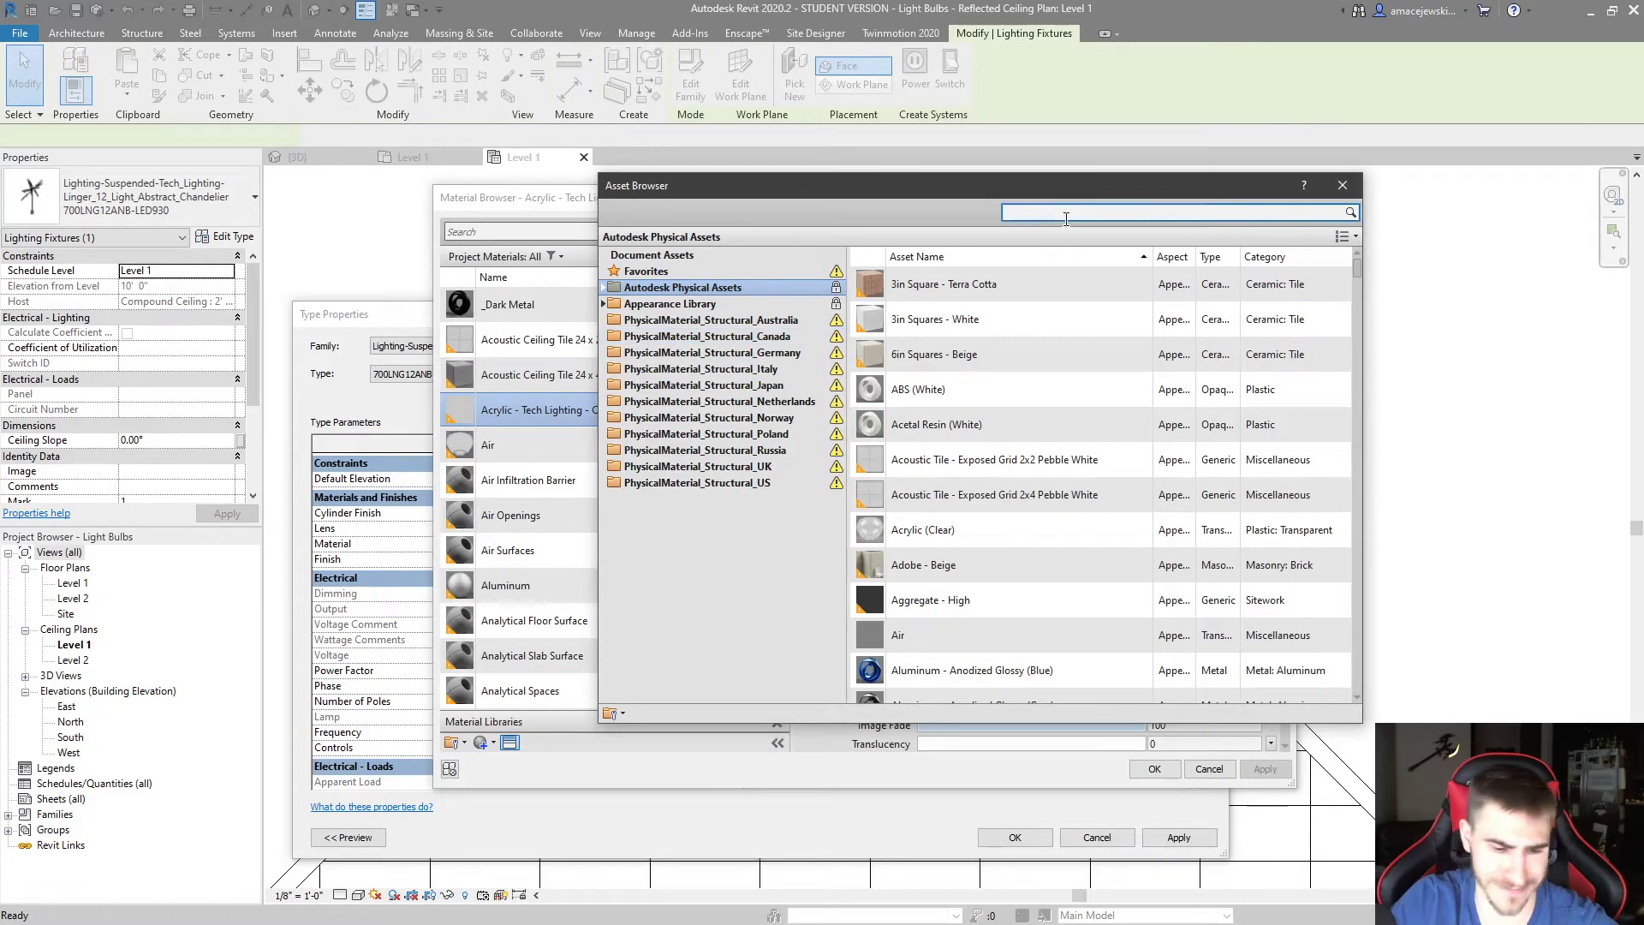
pyautogui.write('glass')
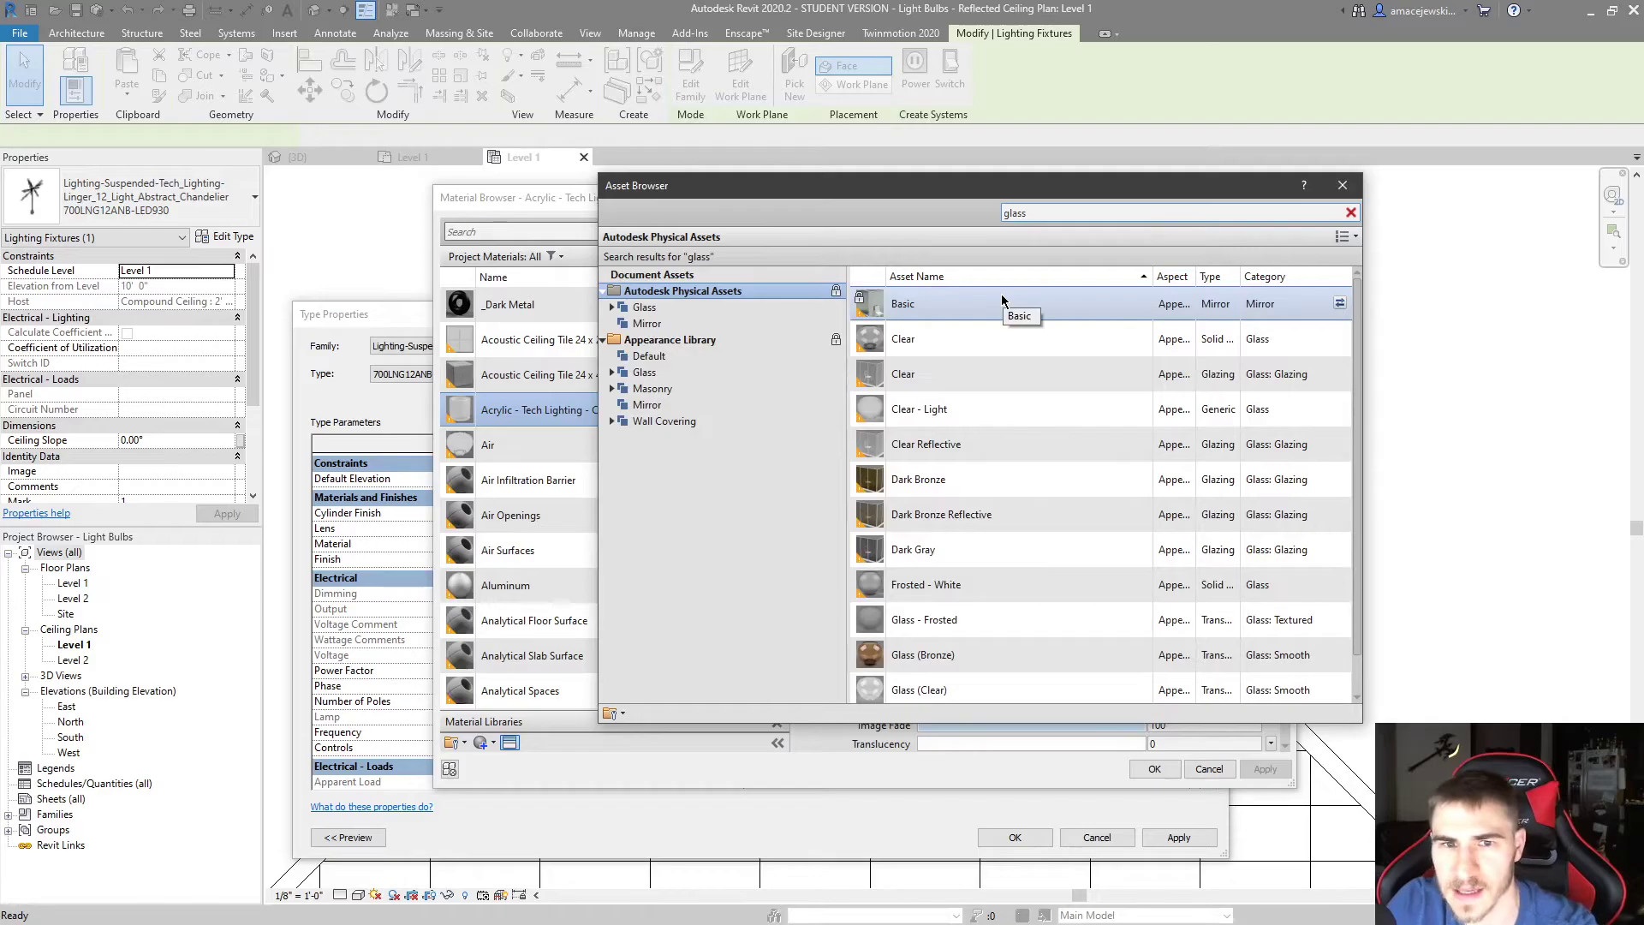
pyautogui.scroll(-1, 876, 343)
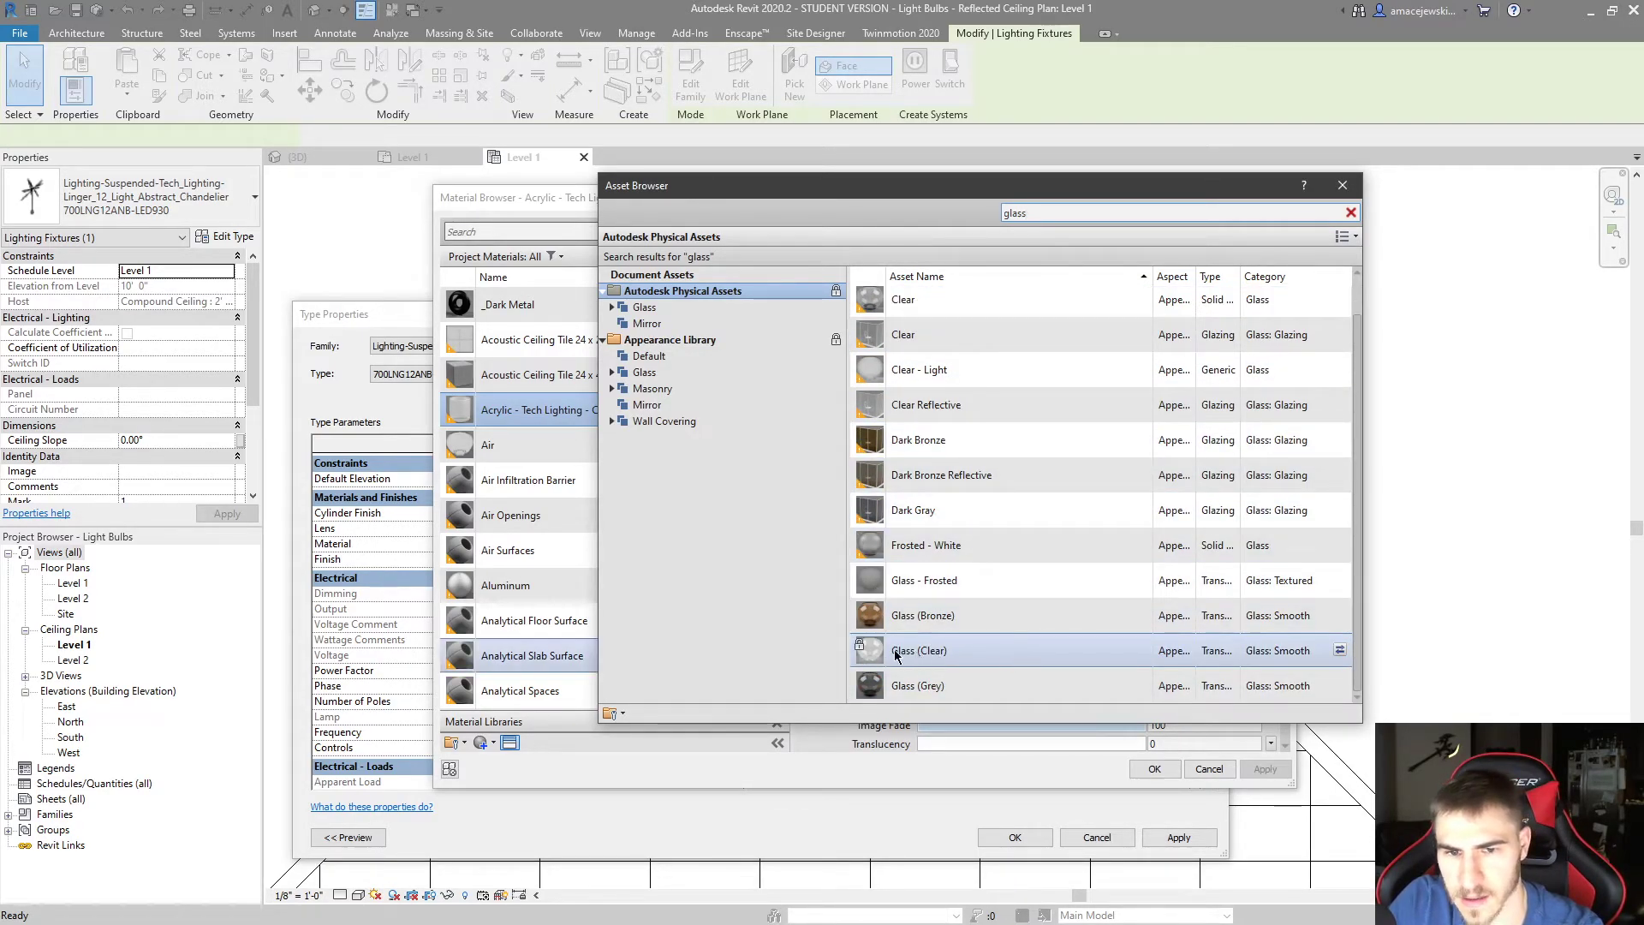
pyautogui.click(1340, 650)
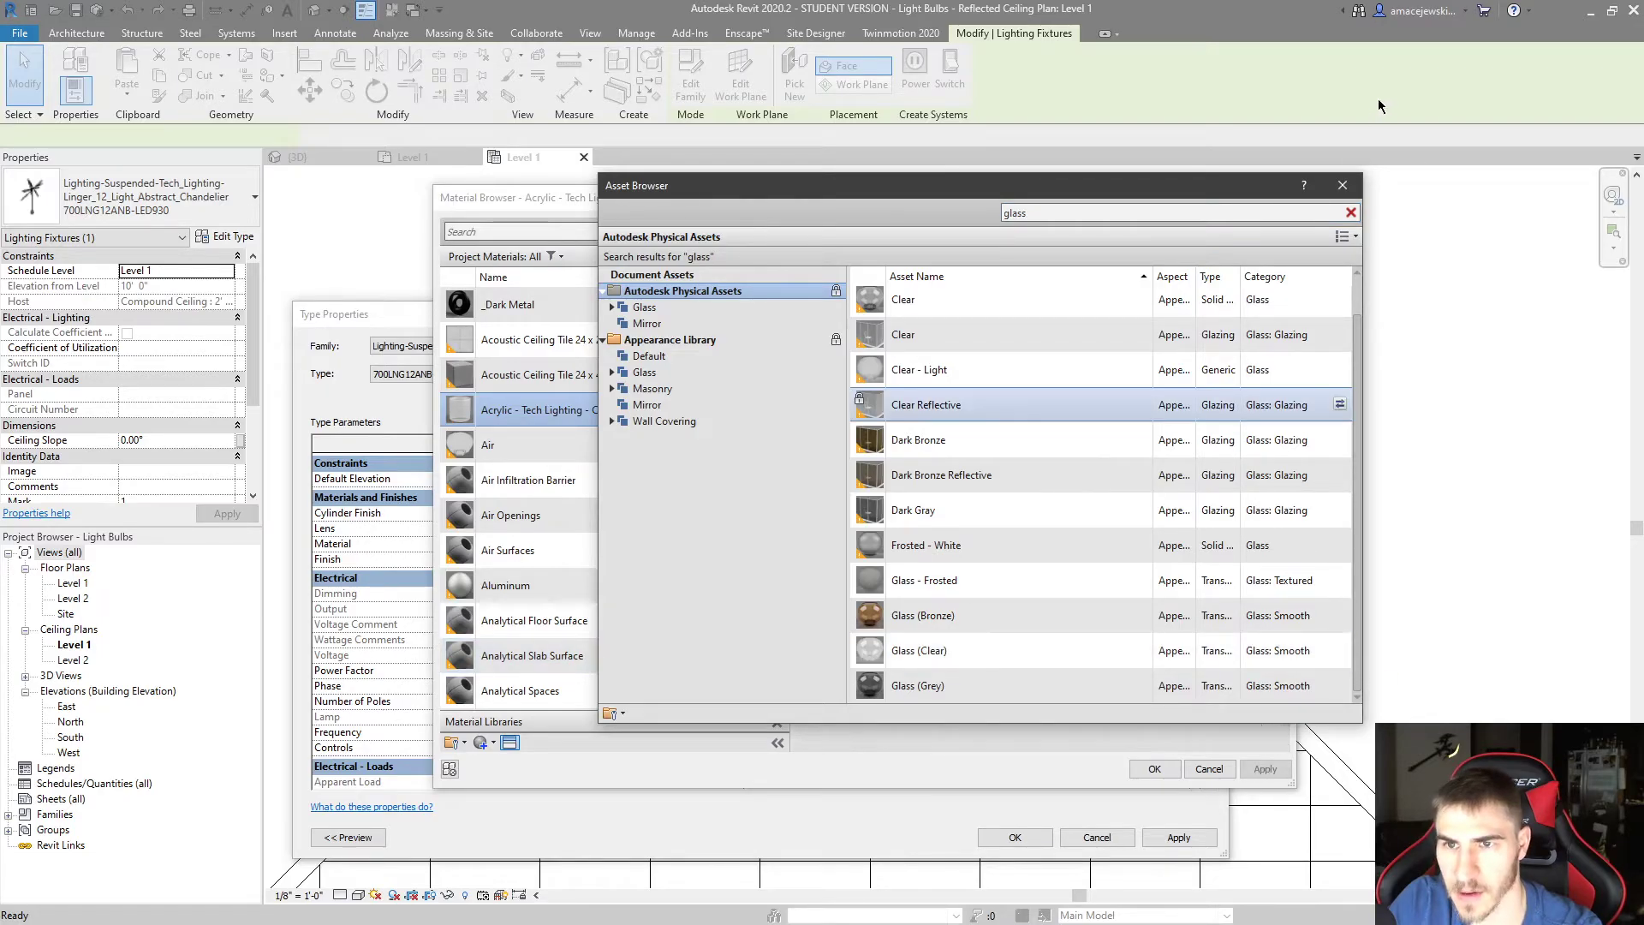
pyautogui.click(1342, 187)
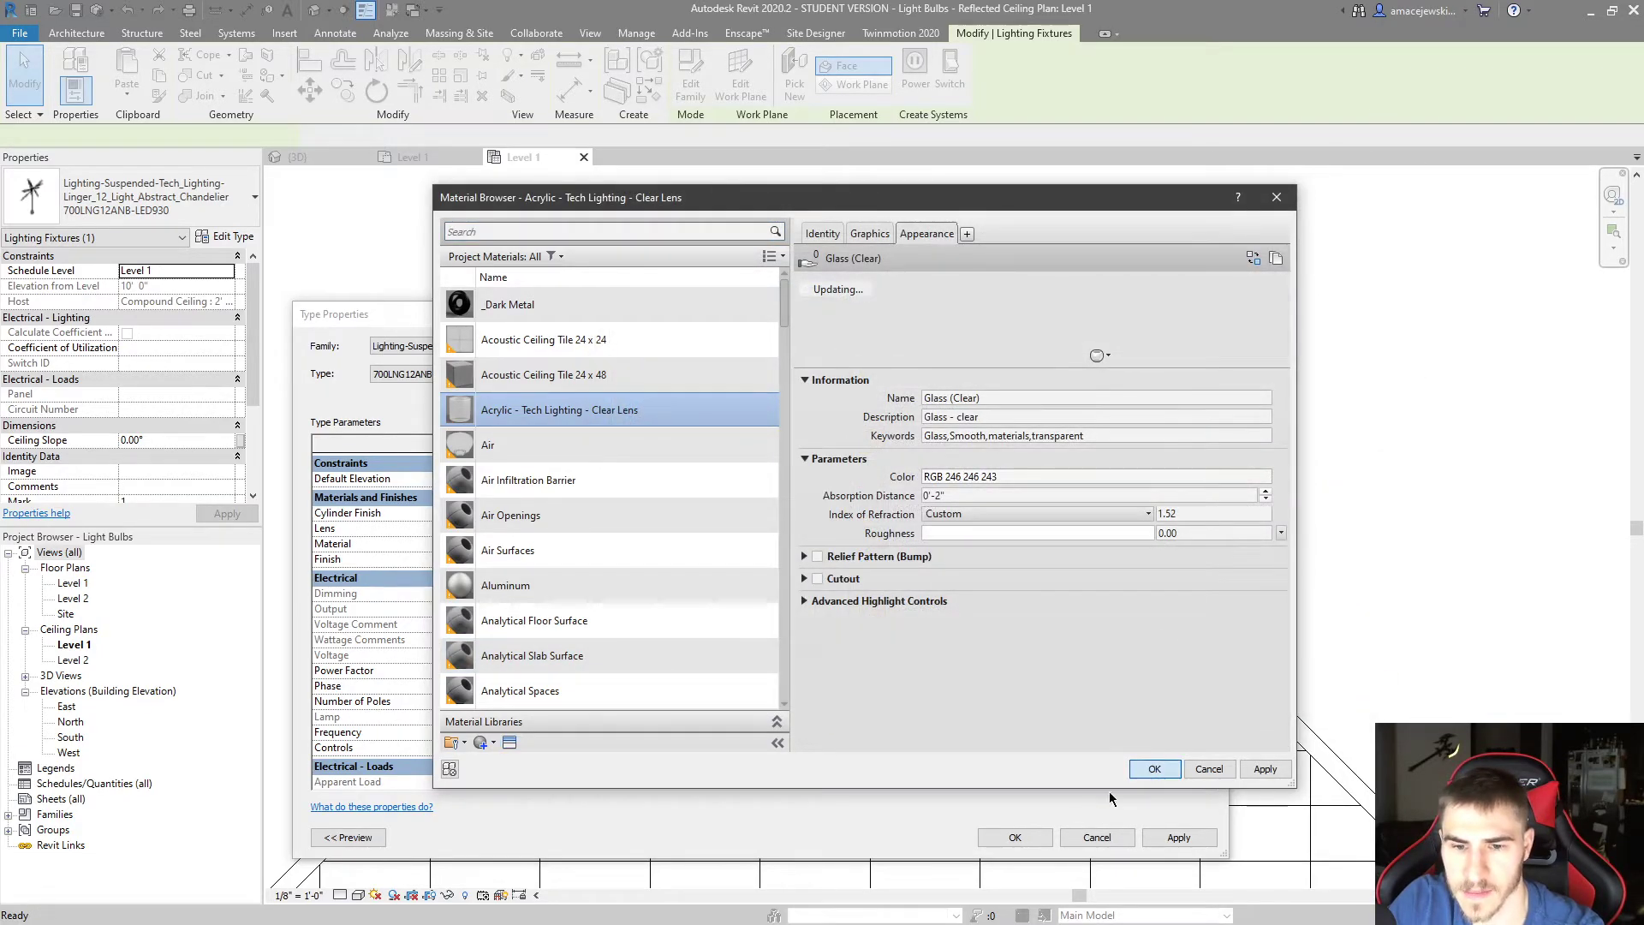
pyautogui.click(1154, 768)
pyautogui.click(1015, 837)
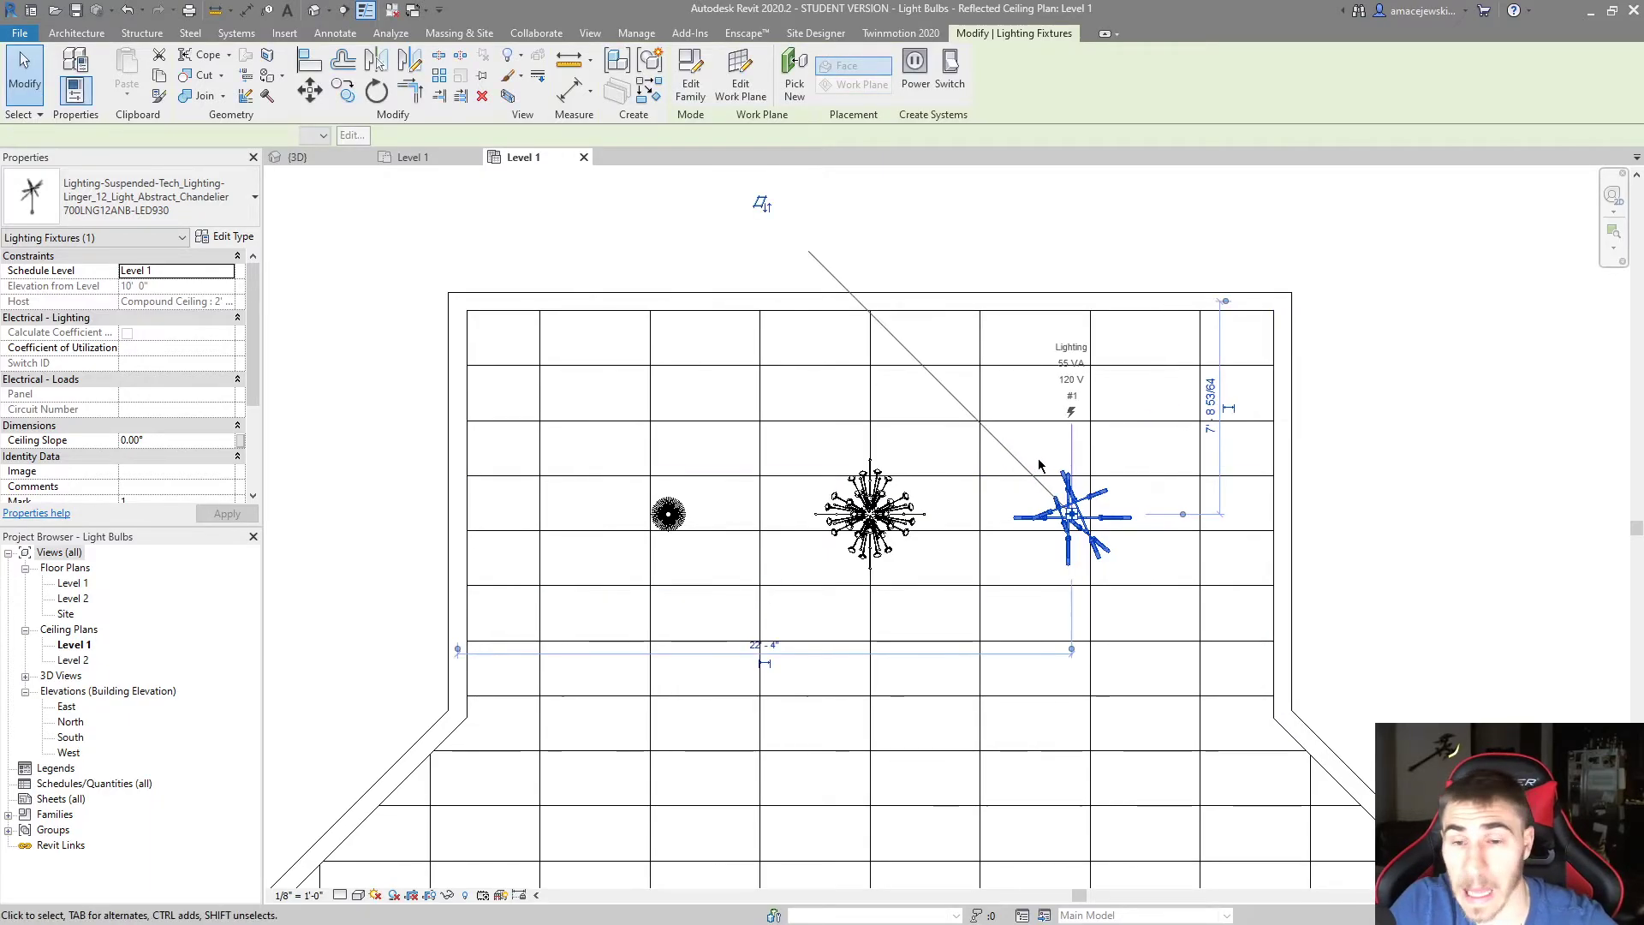
# Walk the Enscape camera around the tube chandelier and back out to frame all three pendants
pyautogui.hotkey('alt', 'Tab')
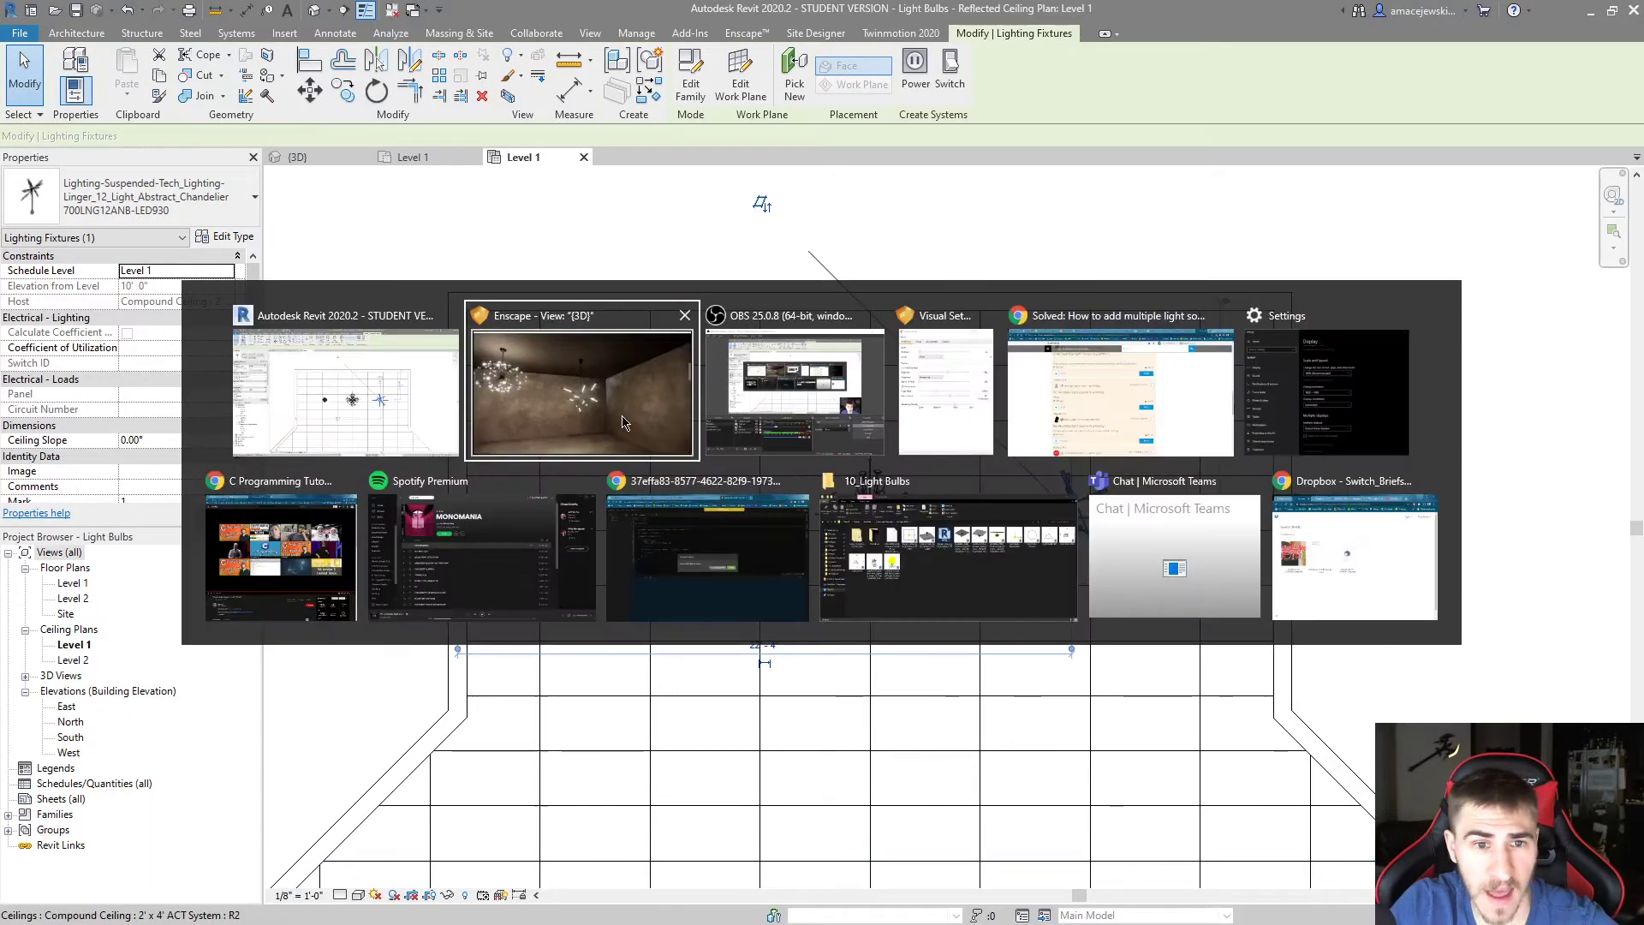
pyautogui.press('a')
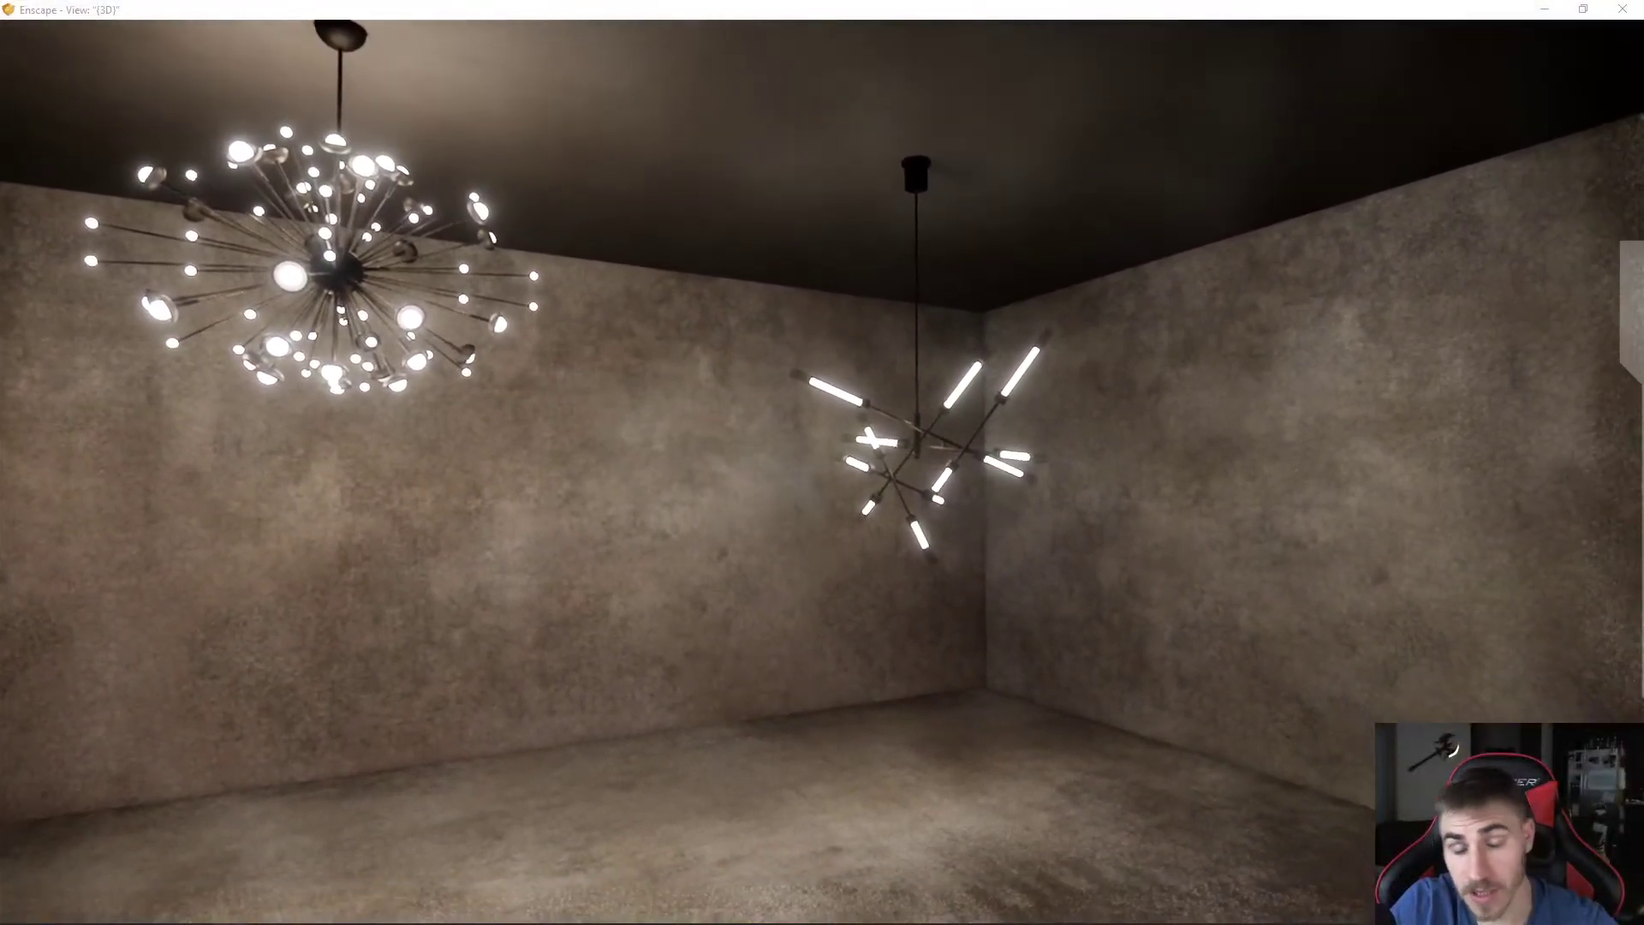
pyautogui.press('d')
pyautogui.press('w')
pyautogui.press('d')
pyautogui.press('w')
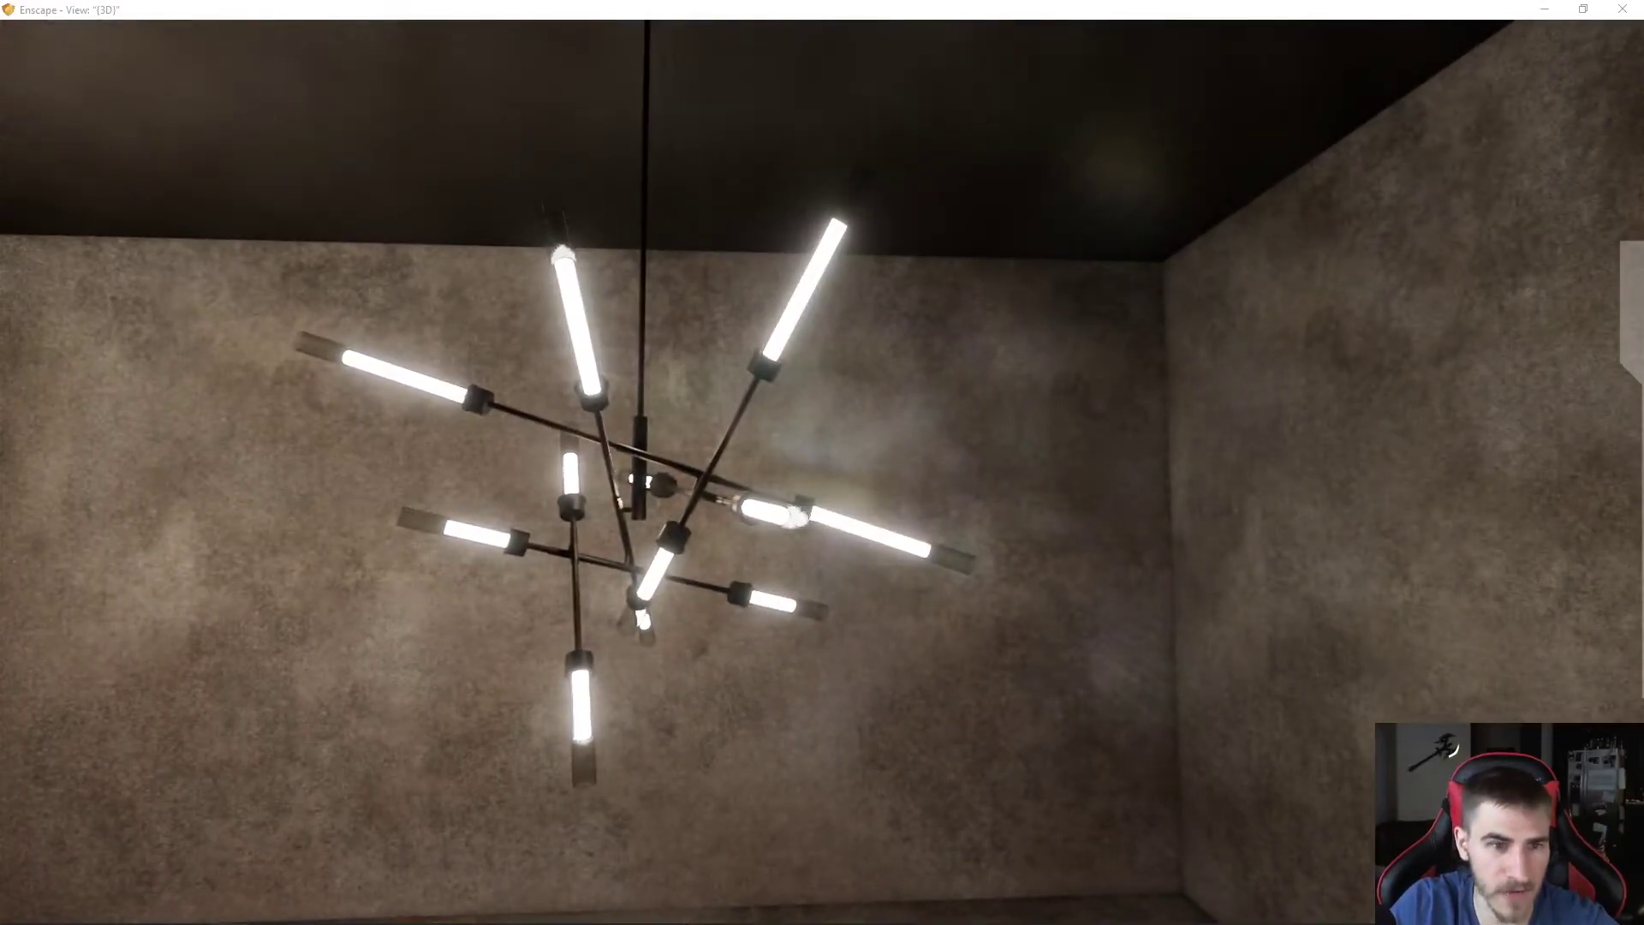
pyautogui.press('a')
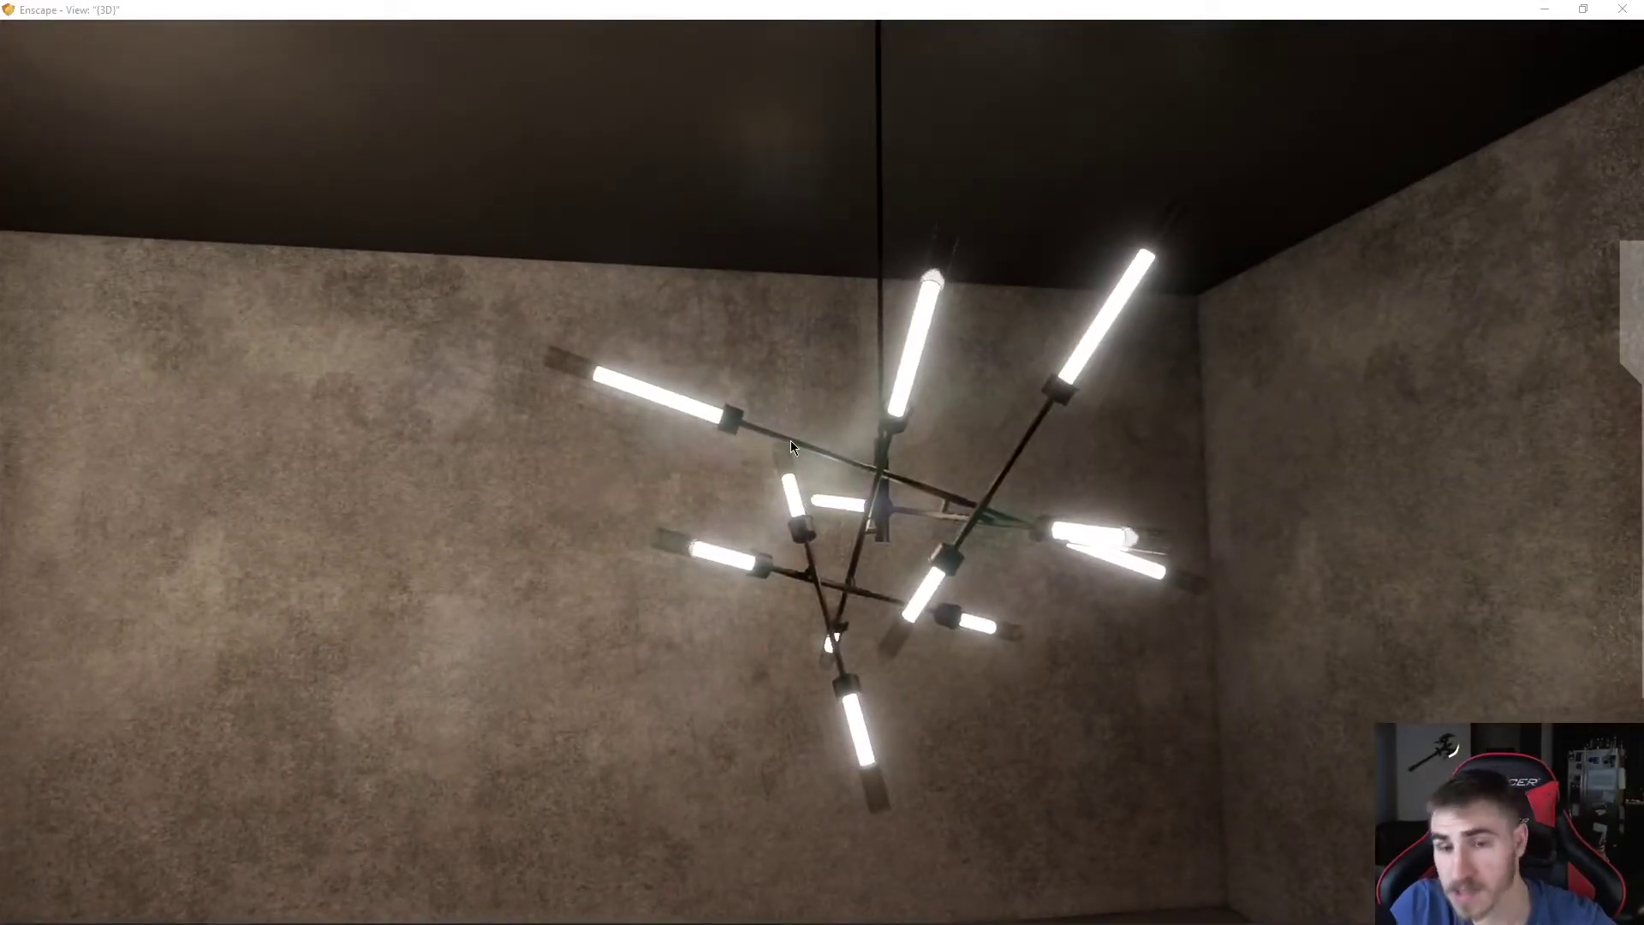
pyautogui.press('s')
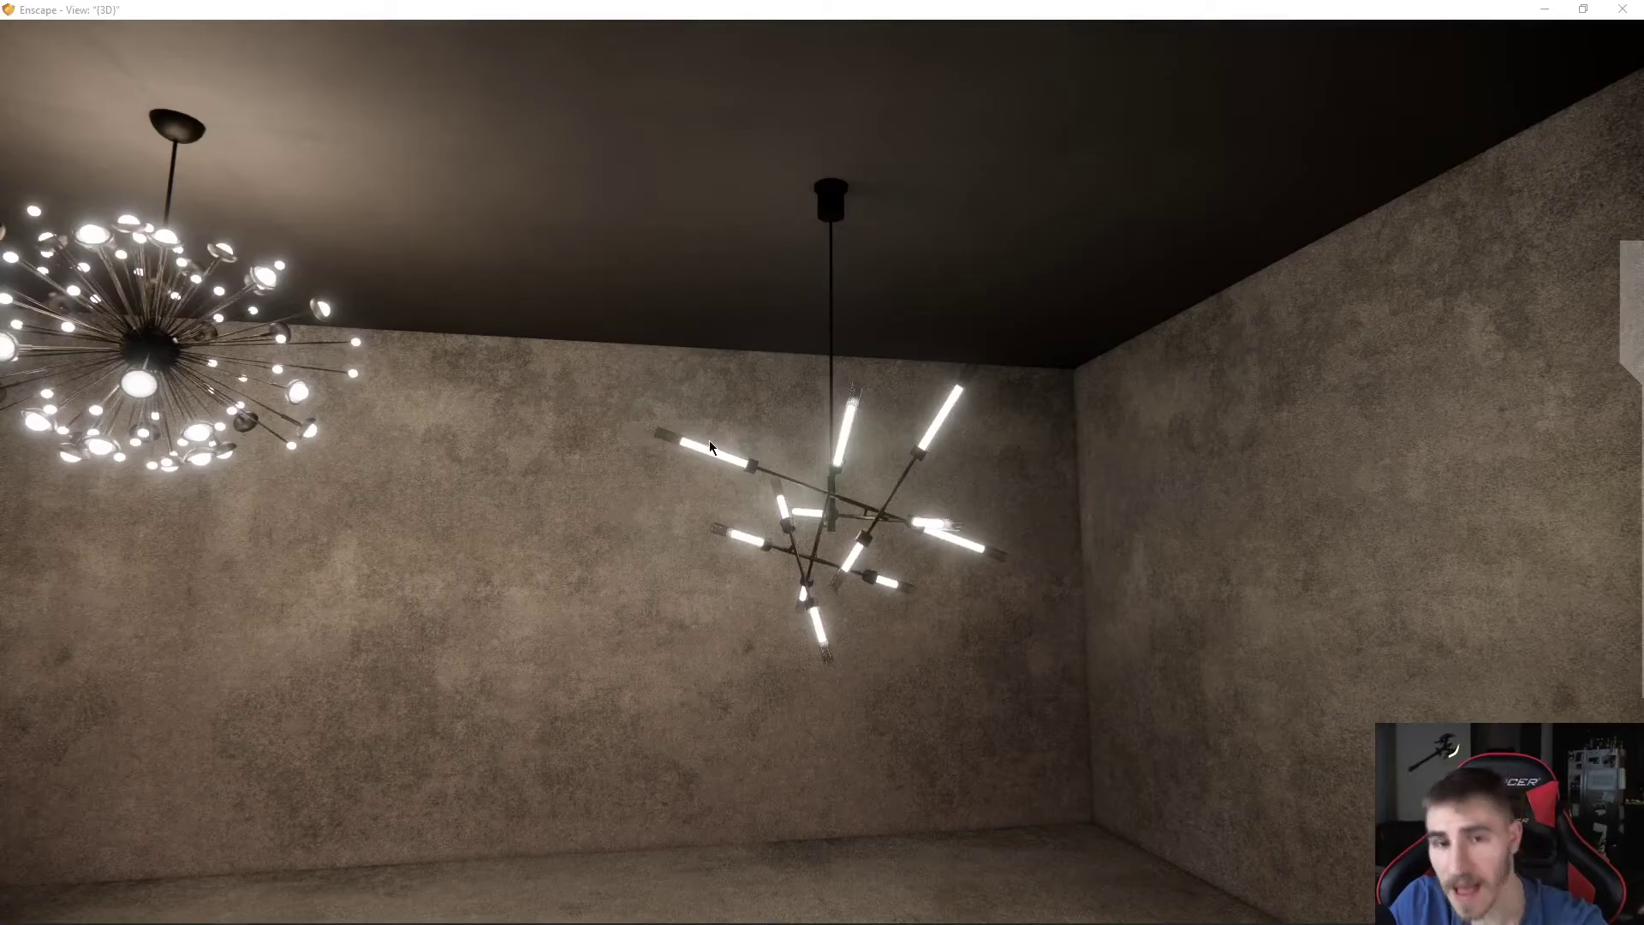
pyautogui.press('s')
pyautogui.moveTo(914, 707); pyautogui.dragTo(1019, 685)
pyautogui.press('a')
pyautogui.press('a')
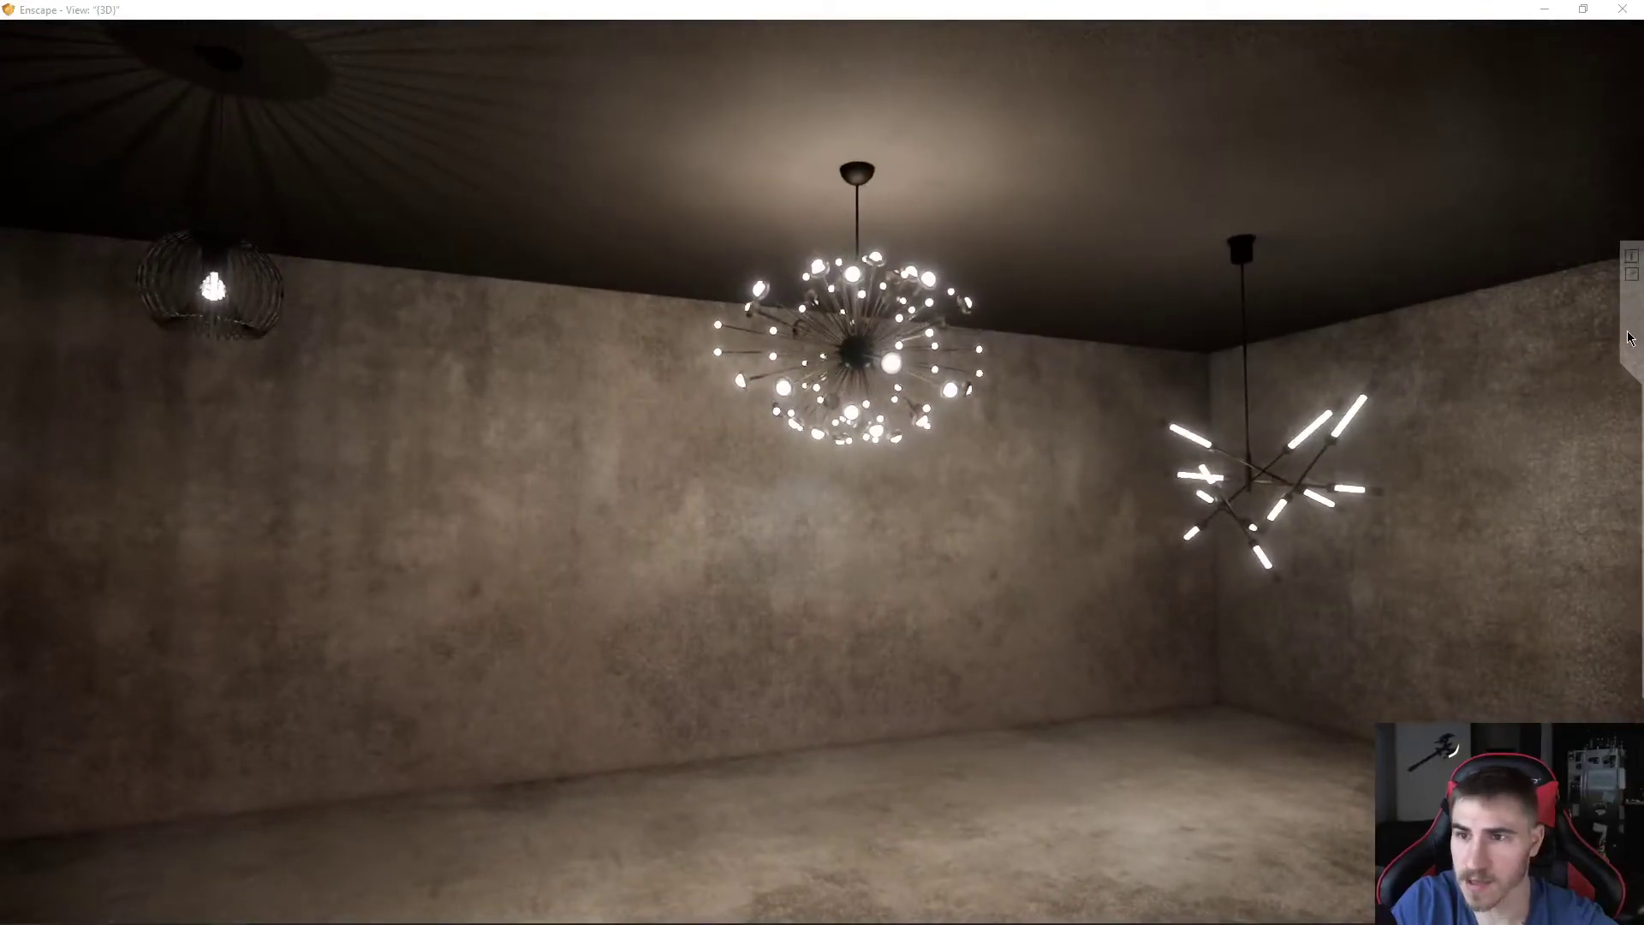
# Jump to View 2 and snap Enscape to the left half with Revit on the right
pyautogui.moveTo(1628, 333)
pyautogui.click(1587, 386)
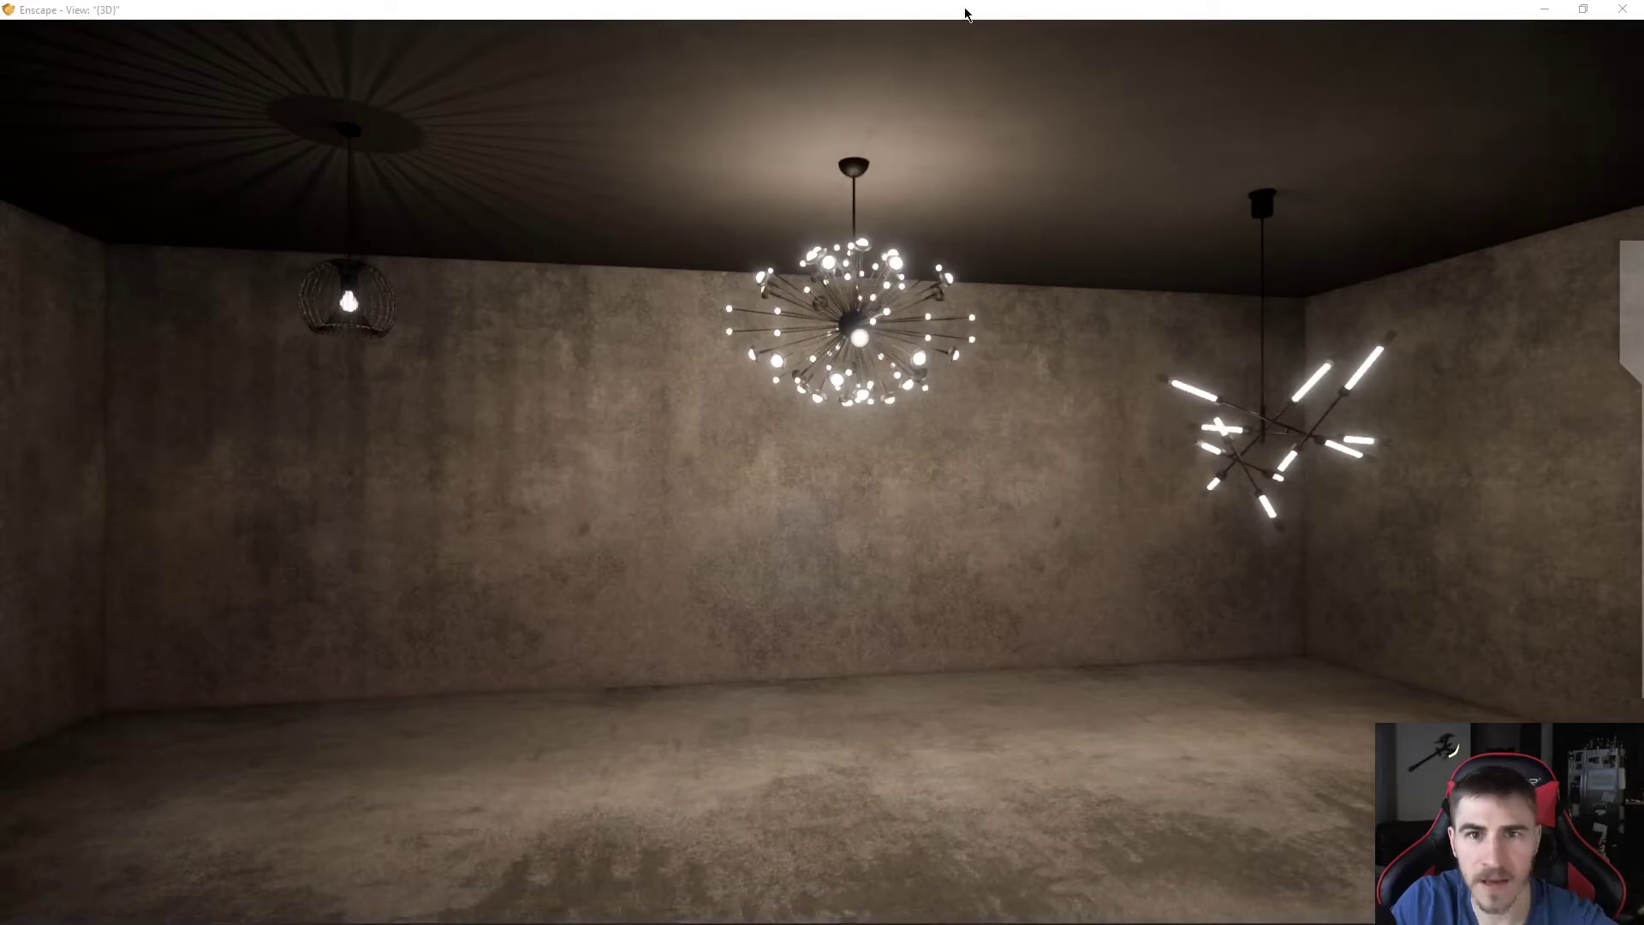
pyautogui.moveTo(965, 12); pyautogui.dragTo(1, 256)
pyautogui.click(1113, 171)
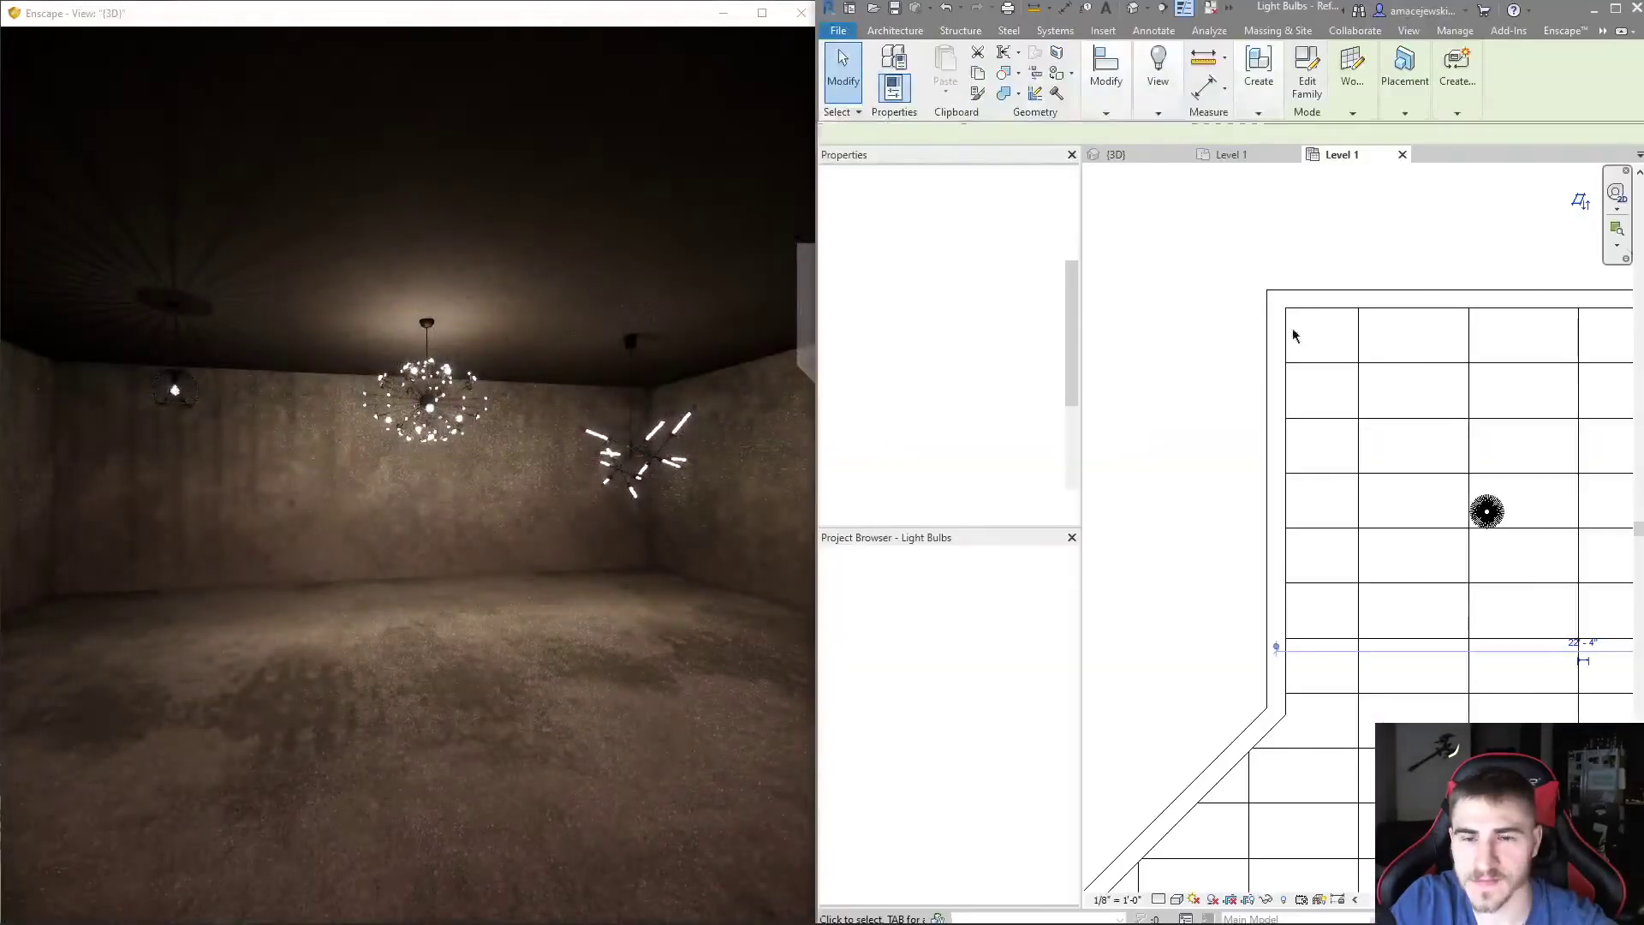
# Bring the selected chandelier into view on the plan and open Enscape's Visual Settings
pyautogui.scroll(-3, 1221, 466)
pyautogui.moveTo(1221, 466); pyautogui.dragTo(991, 433, button='middle')
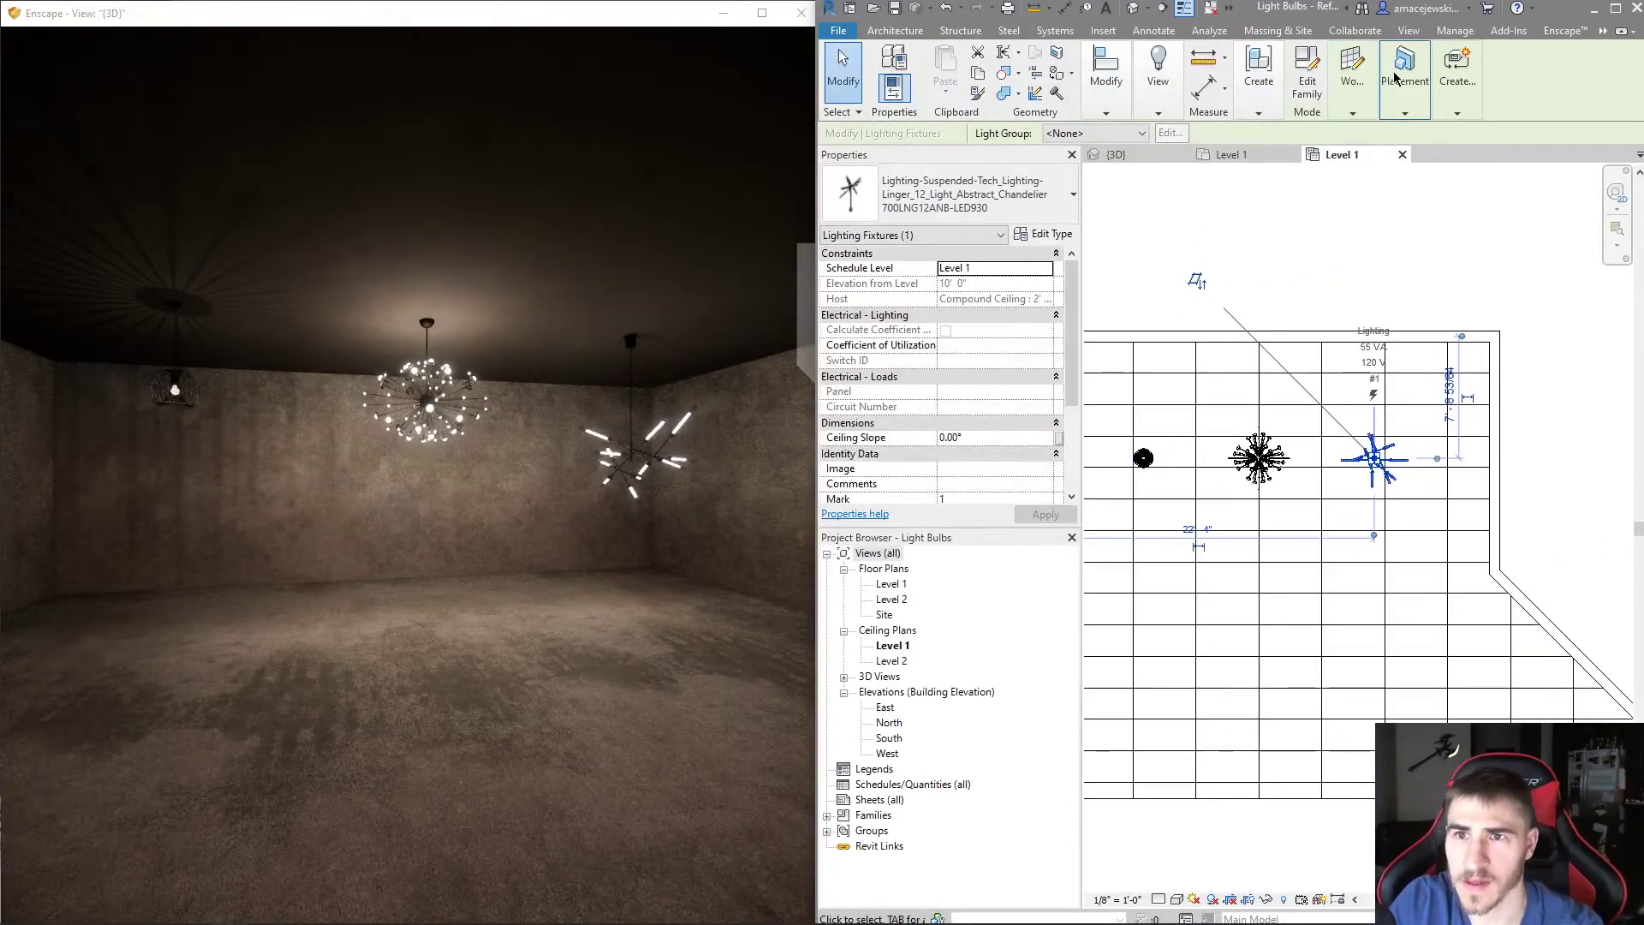
pyautogui.click(1455, 30)
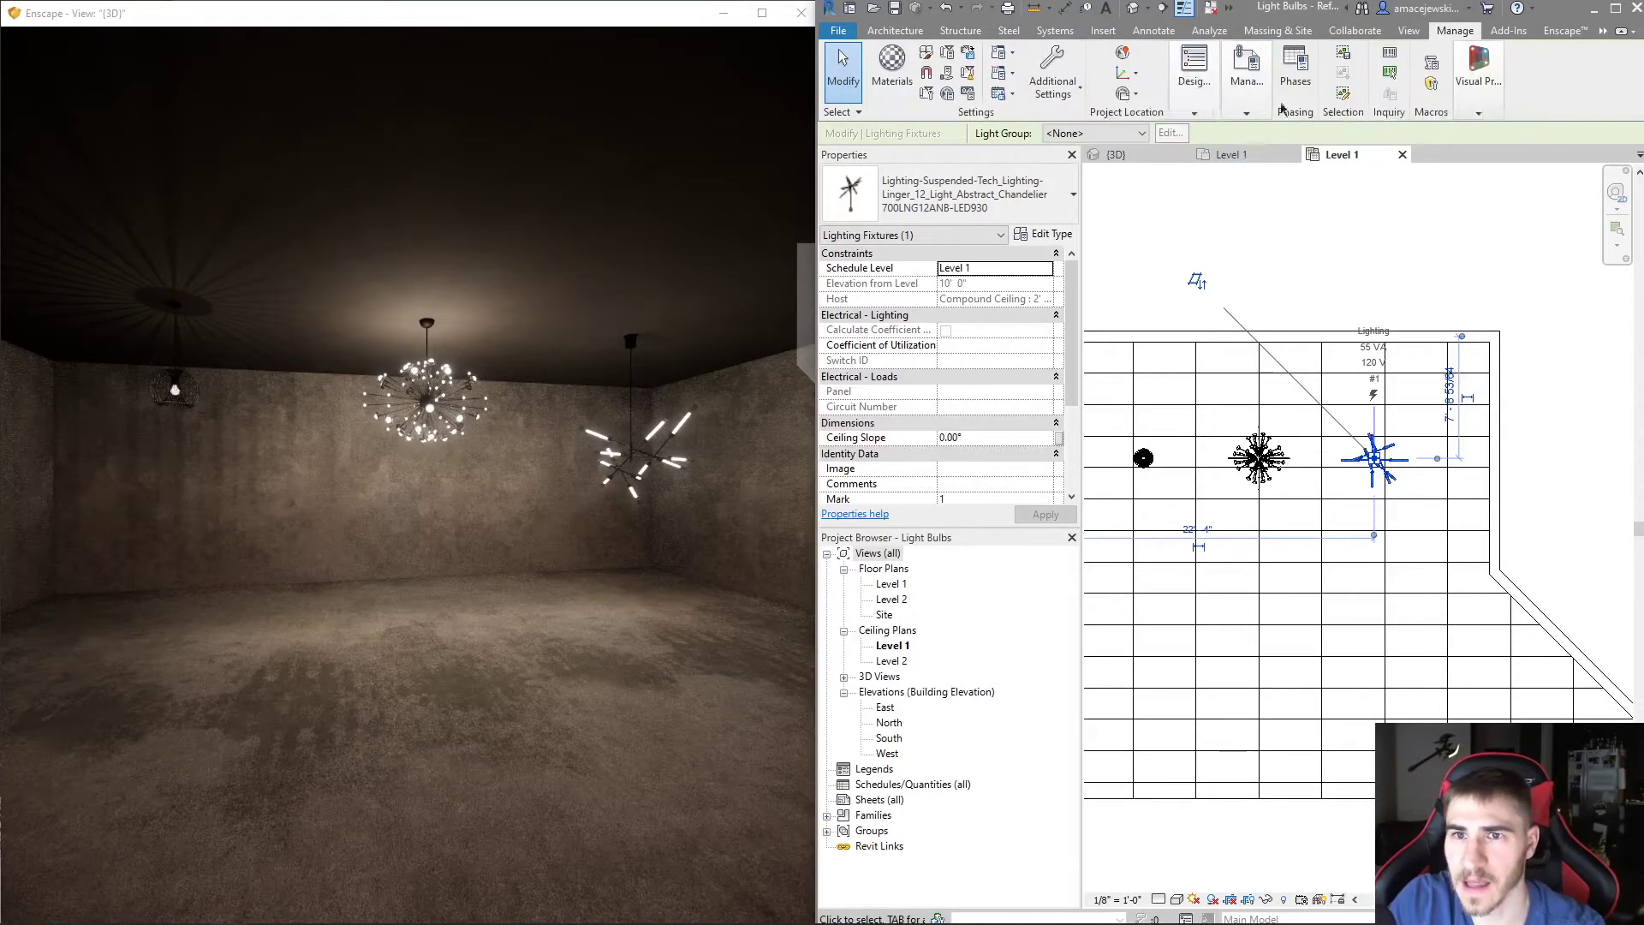
pyautogui.click(1563, 31)
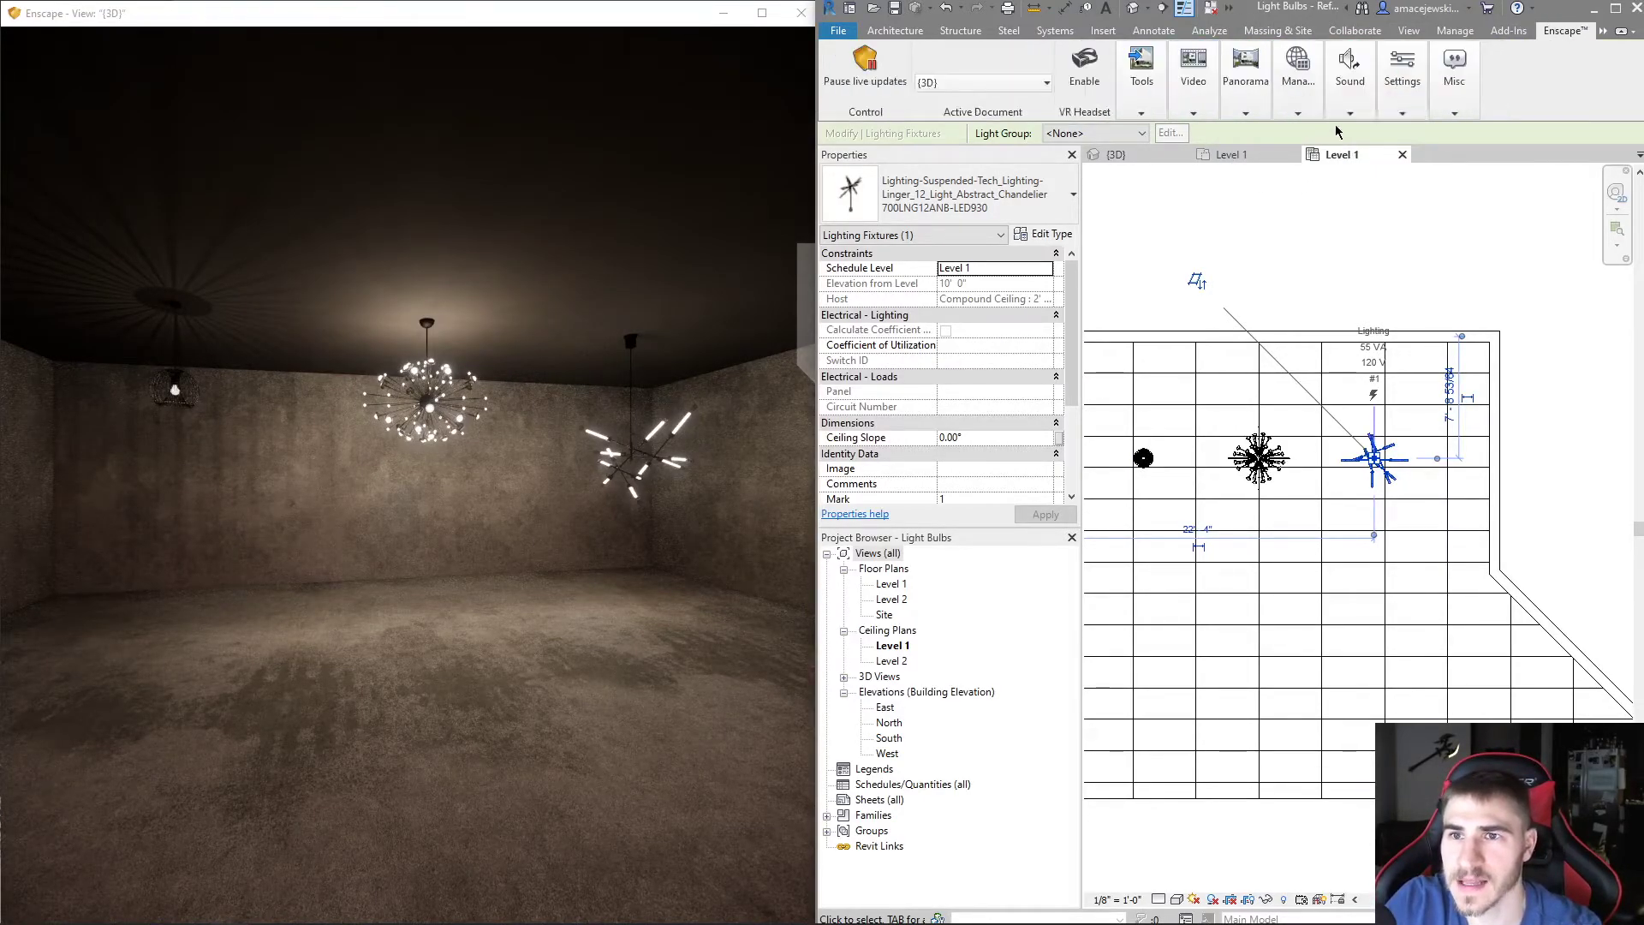
pyautogui.click(1402, 101)
pyautogui.click(1489, 147)
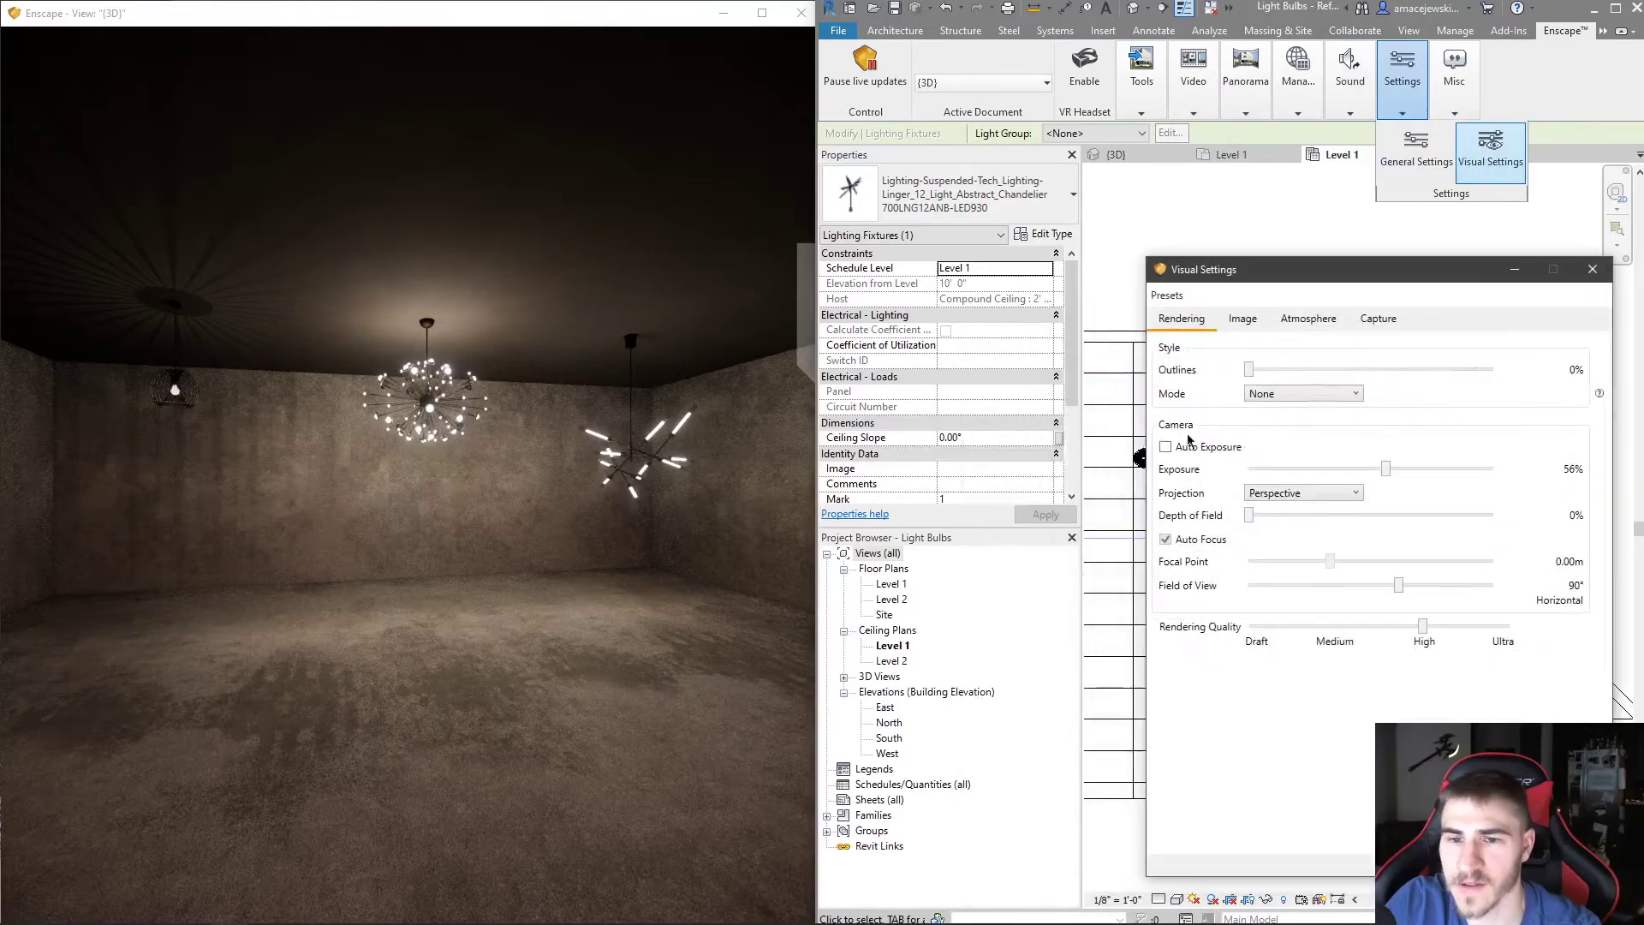
# Review the Atmosphere and Image tabs, nudge ambient brightness, and enable Auto Exposure
pyautogui.click(1318, 323)
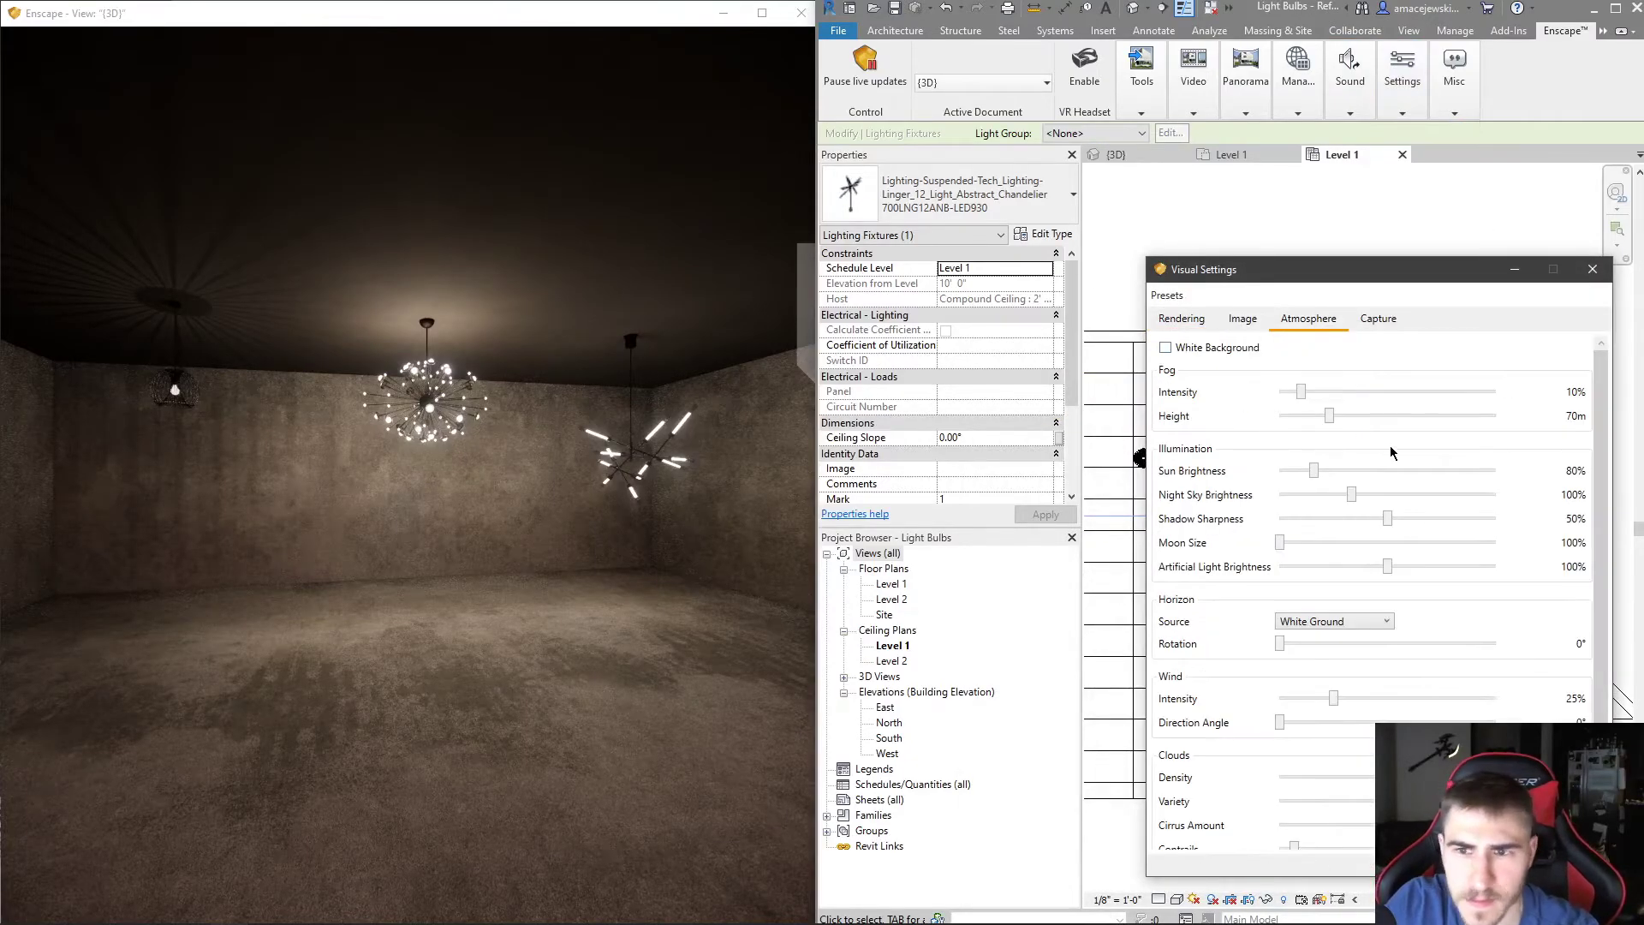
pyautogui.click(1256, 324)
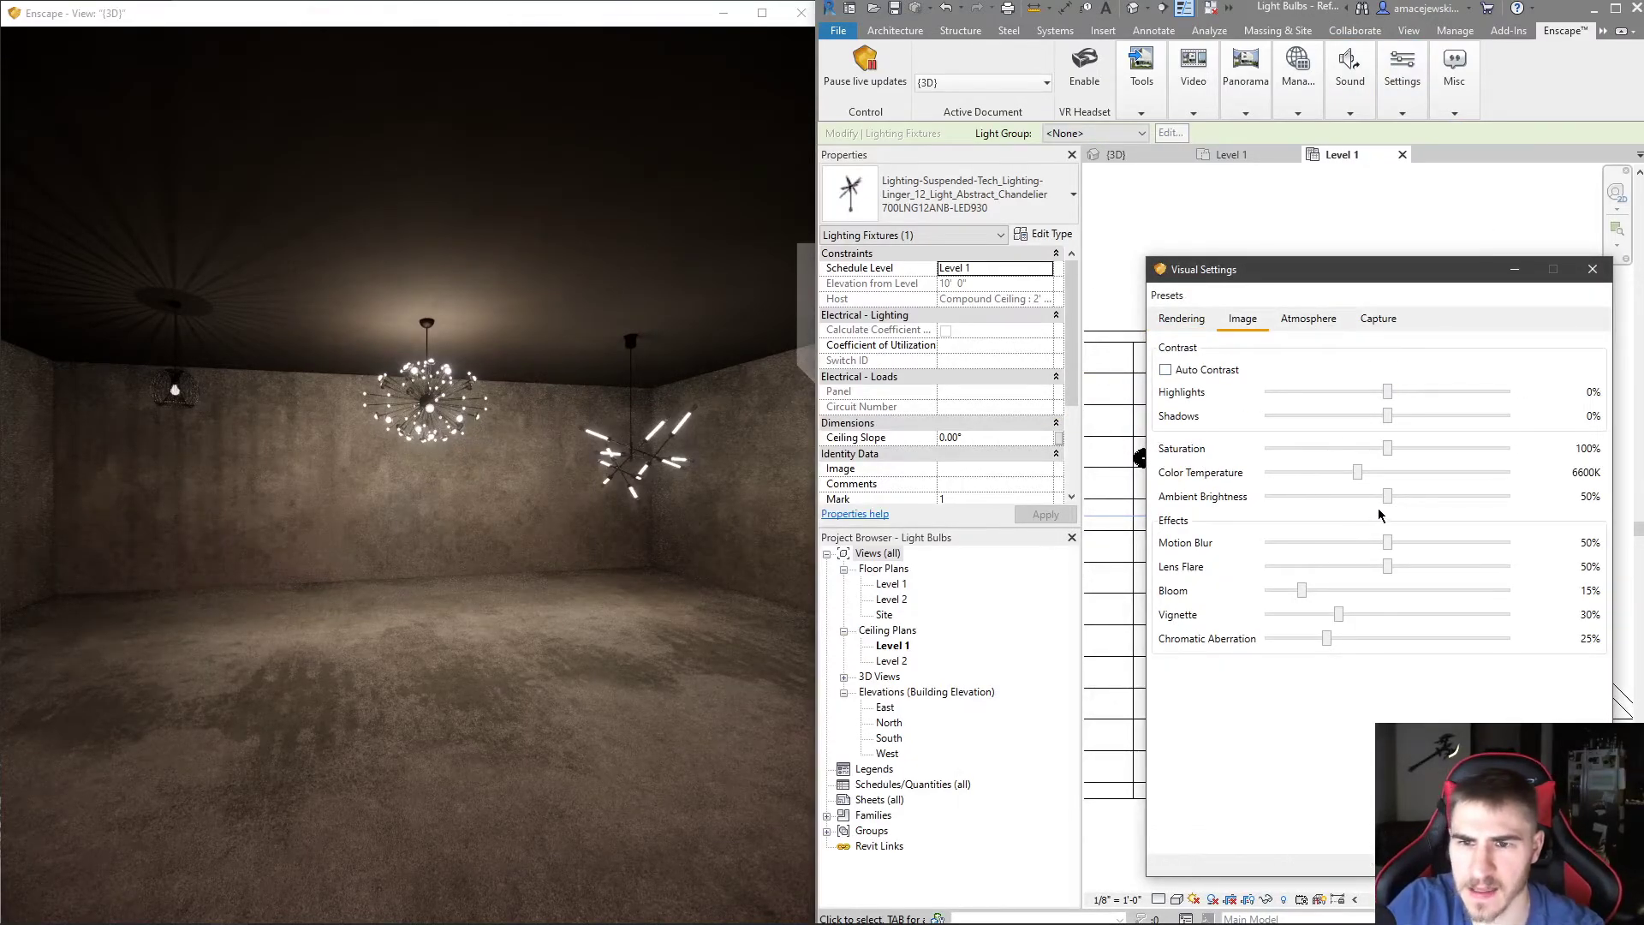
pyautogui.moveTo(1436, 505); pyautogui.dragTo(1389, 496)
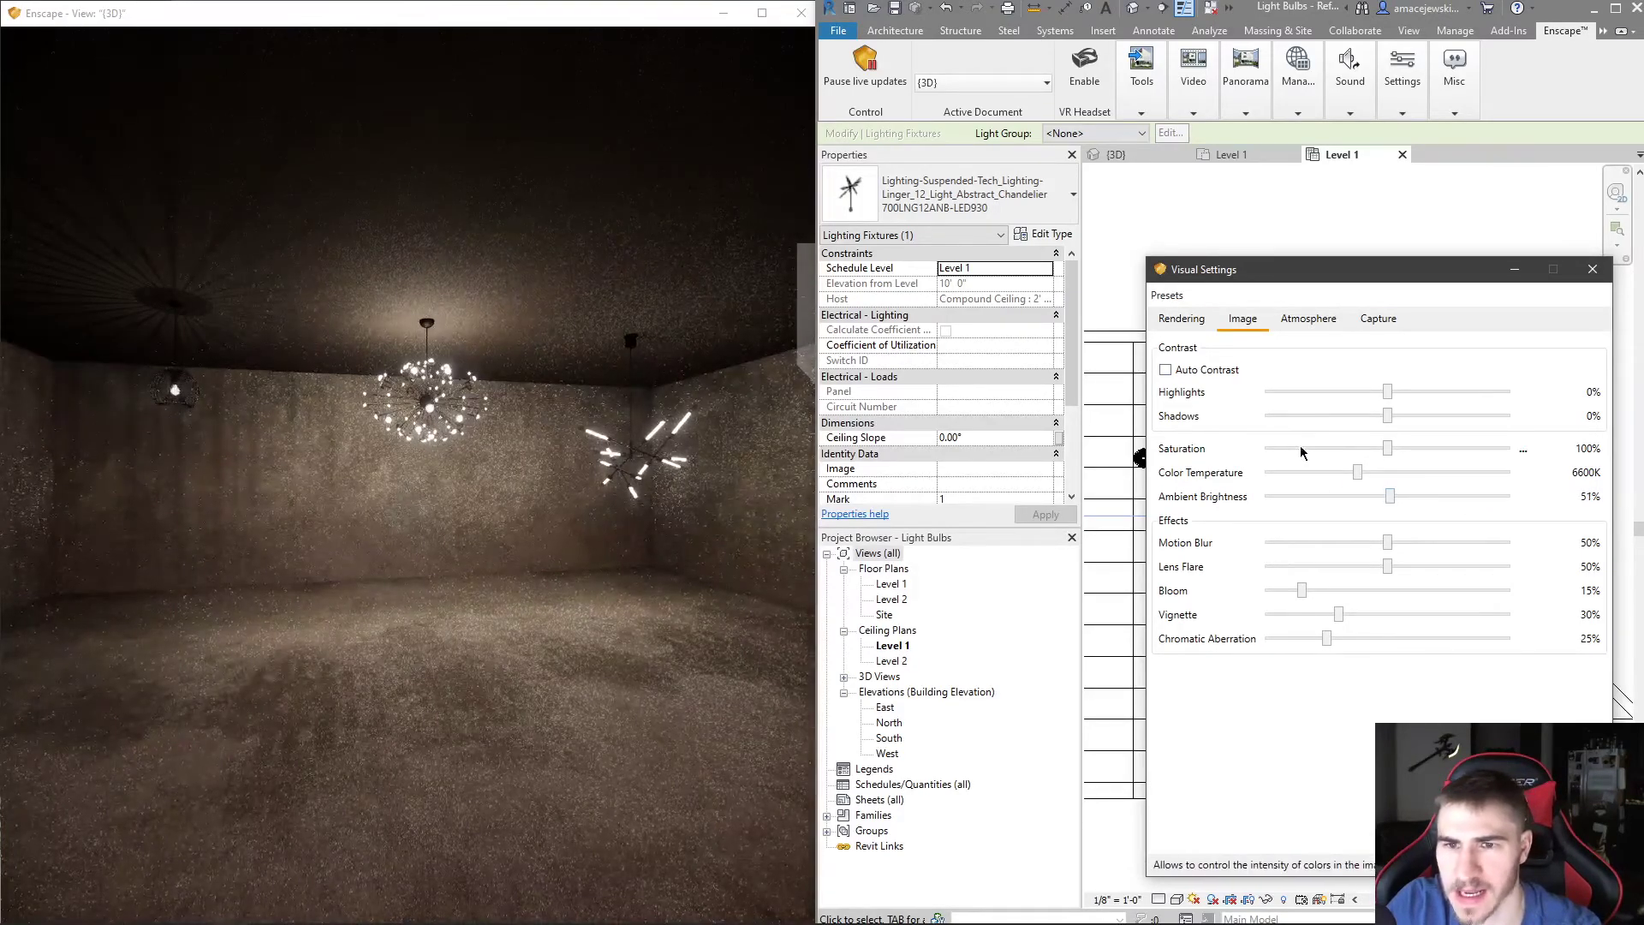
pyautogui.click(1308, 321)
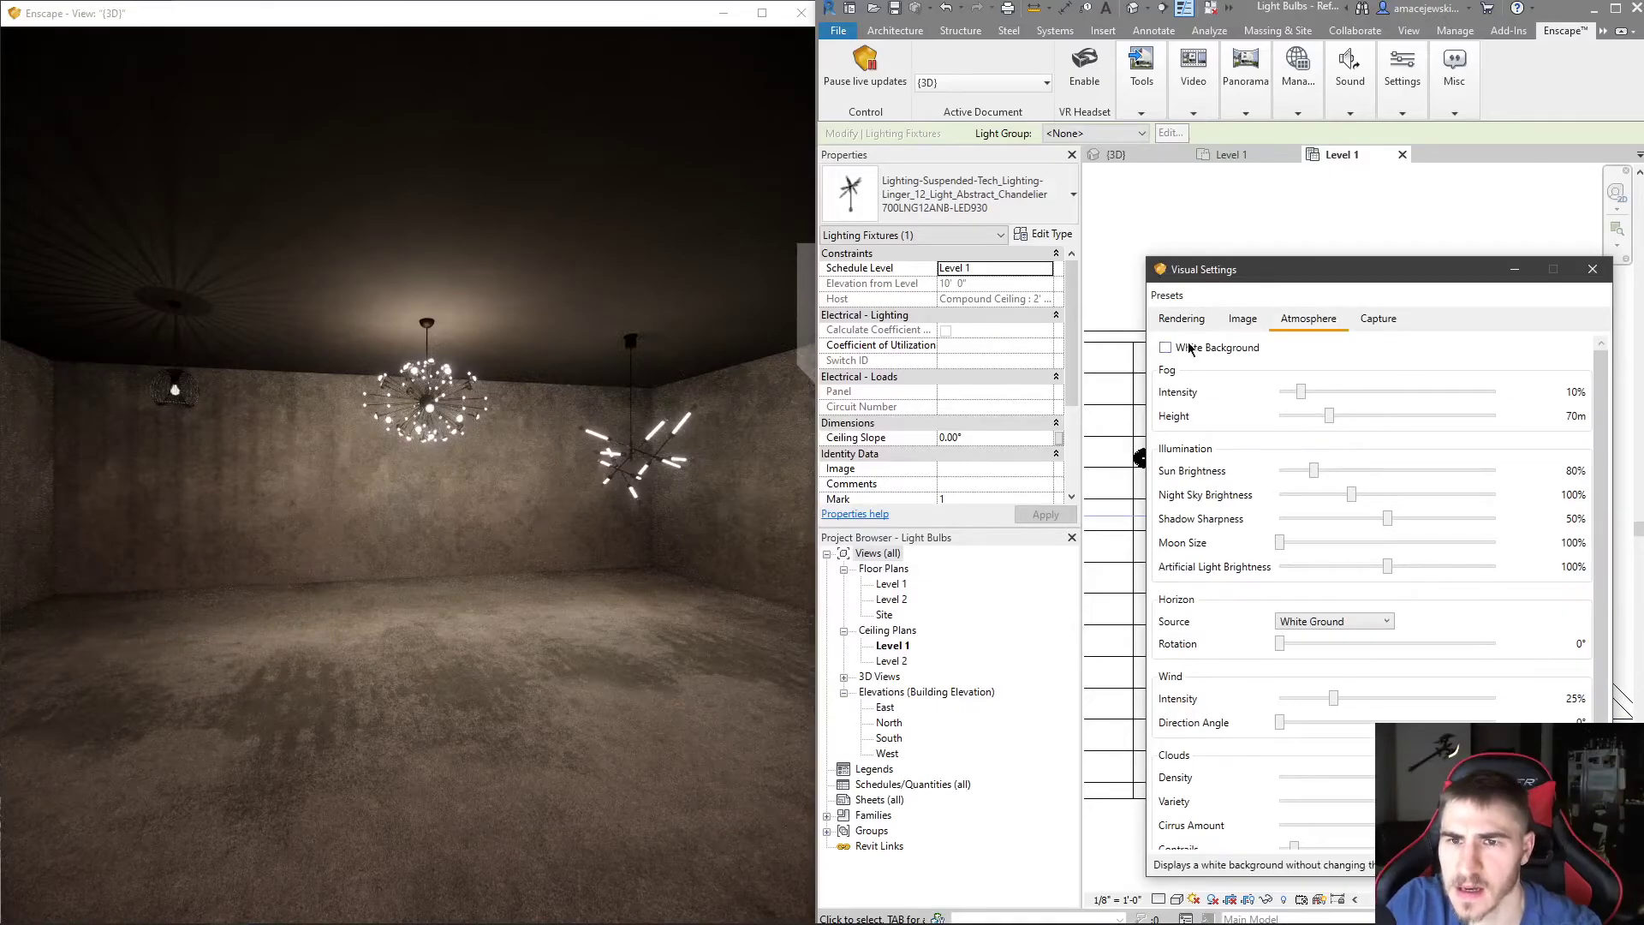
pyautogui.click(1209, 323)
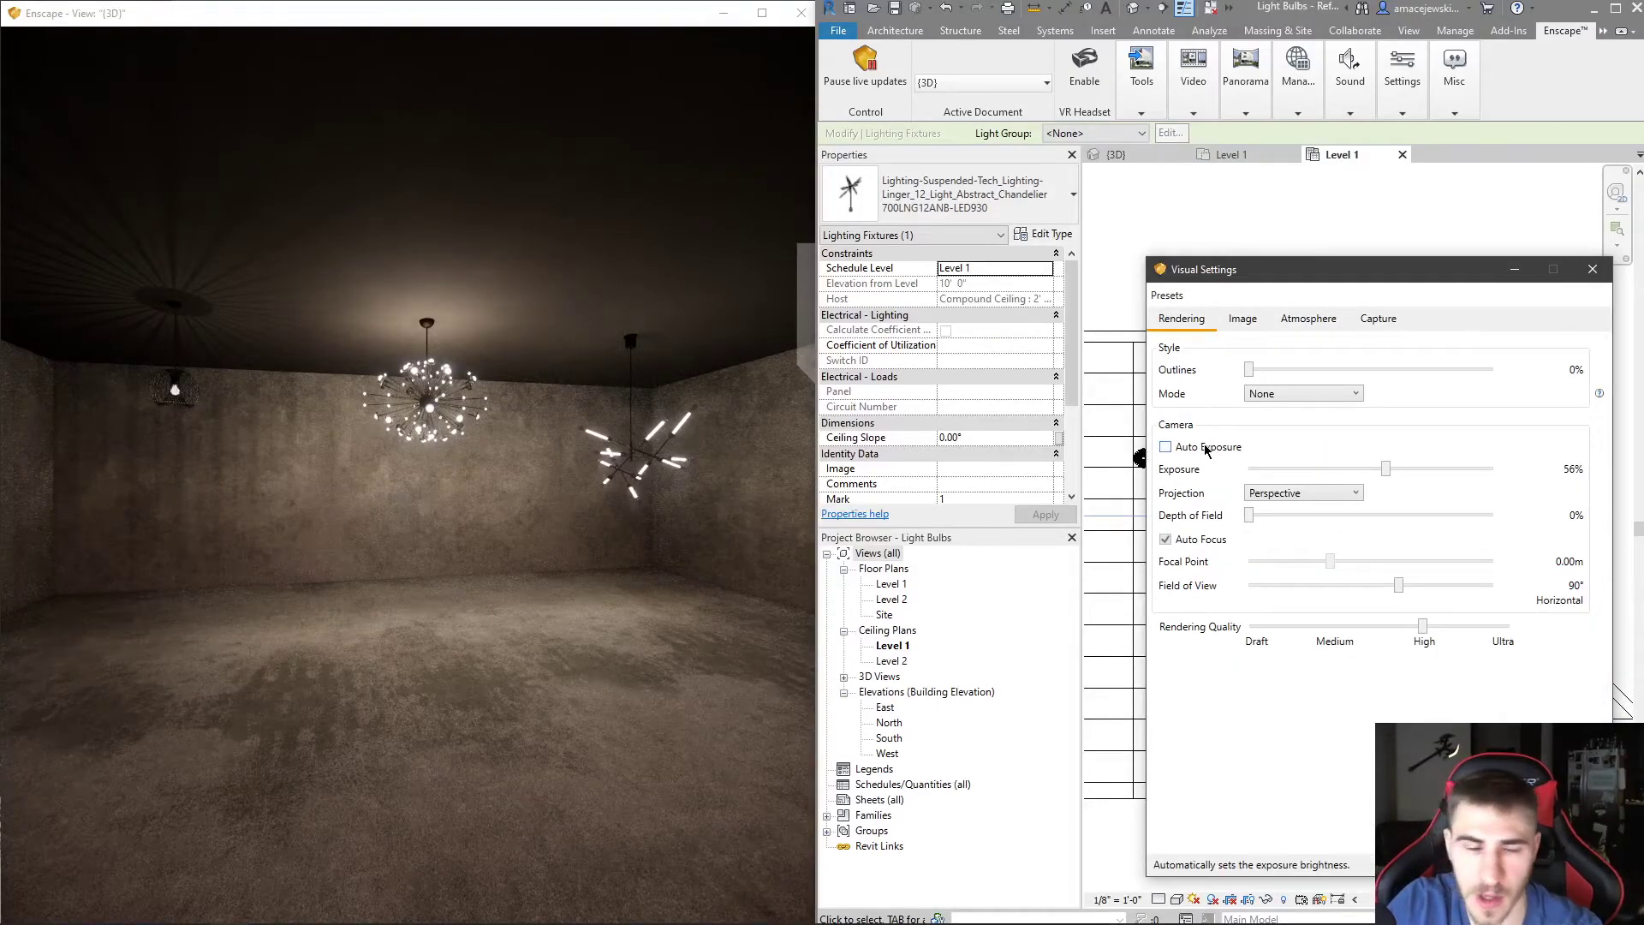
pyautogui.click(1205, 448)
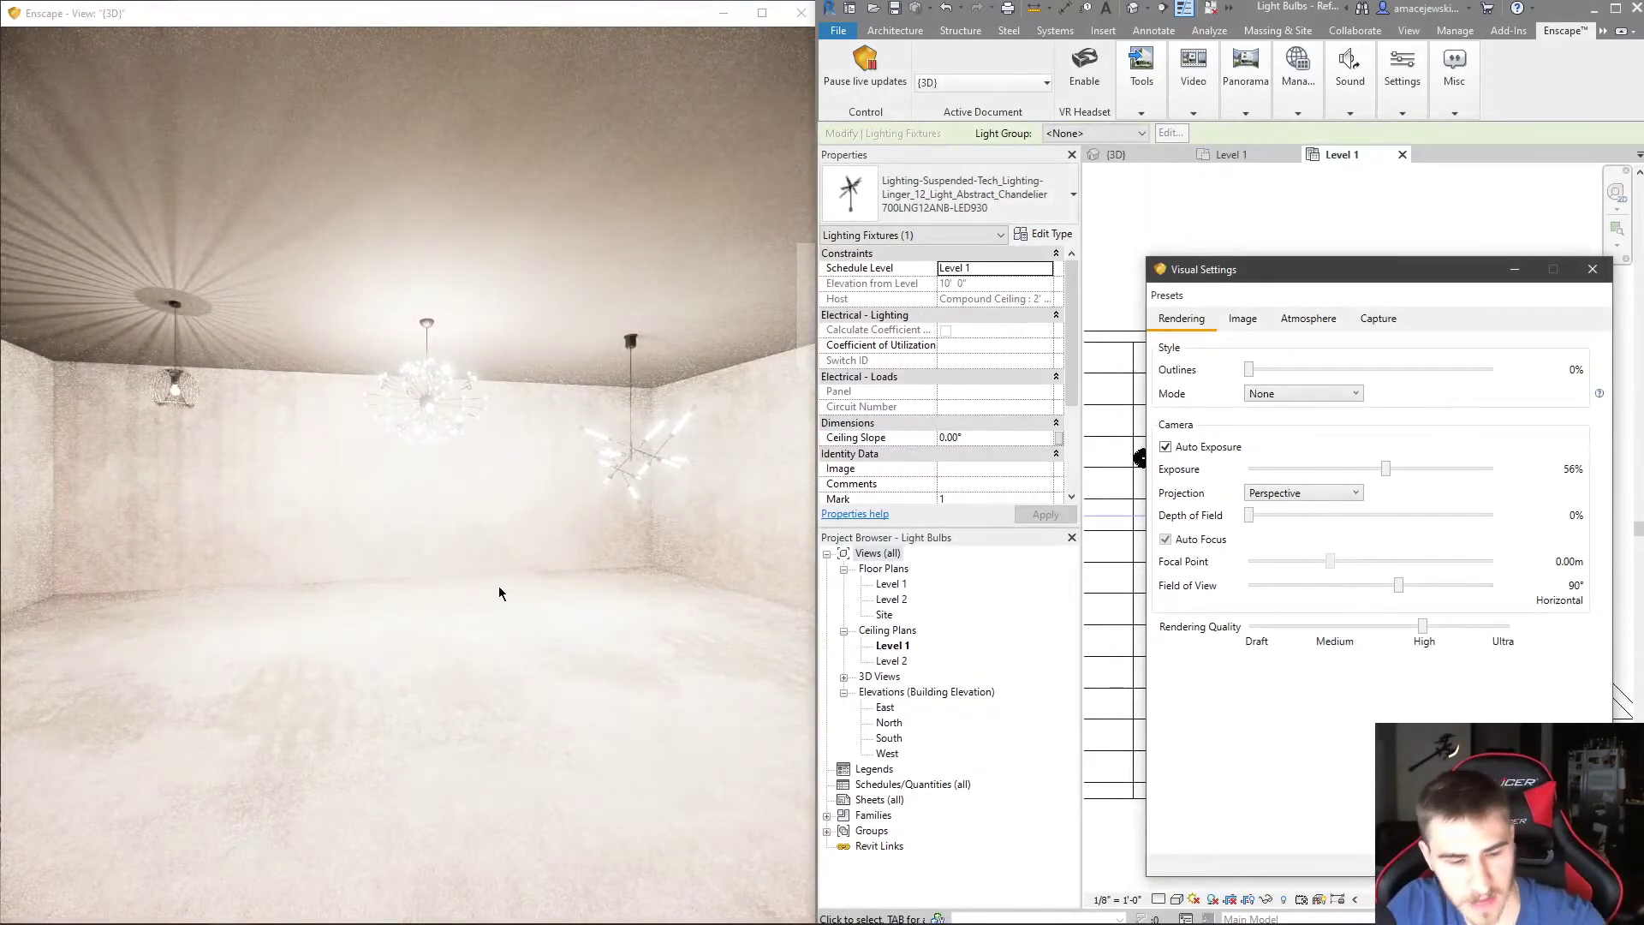
# Return to the saved View 2 viewpoint and switch Auto Exposure off
pyautogui.moveTo(499, 590)
pyautogui.mouseDown()
pyautogui.moveTo(419, 565)
pyautogui.moveTo(488, 595)
pyautogui.mouseUp()
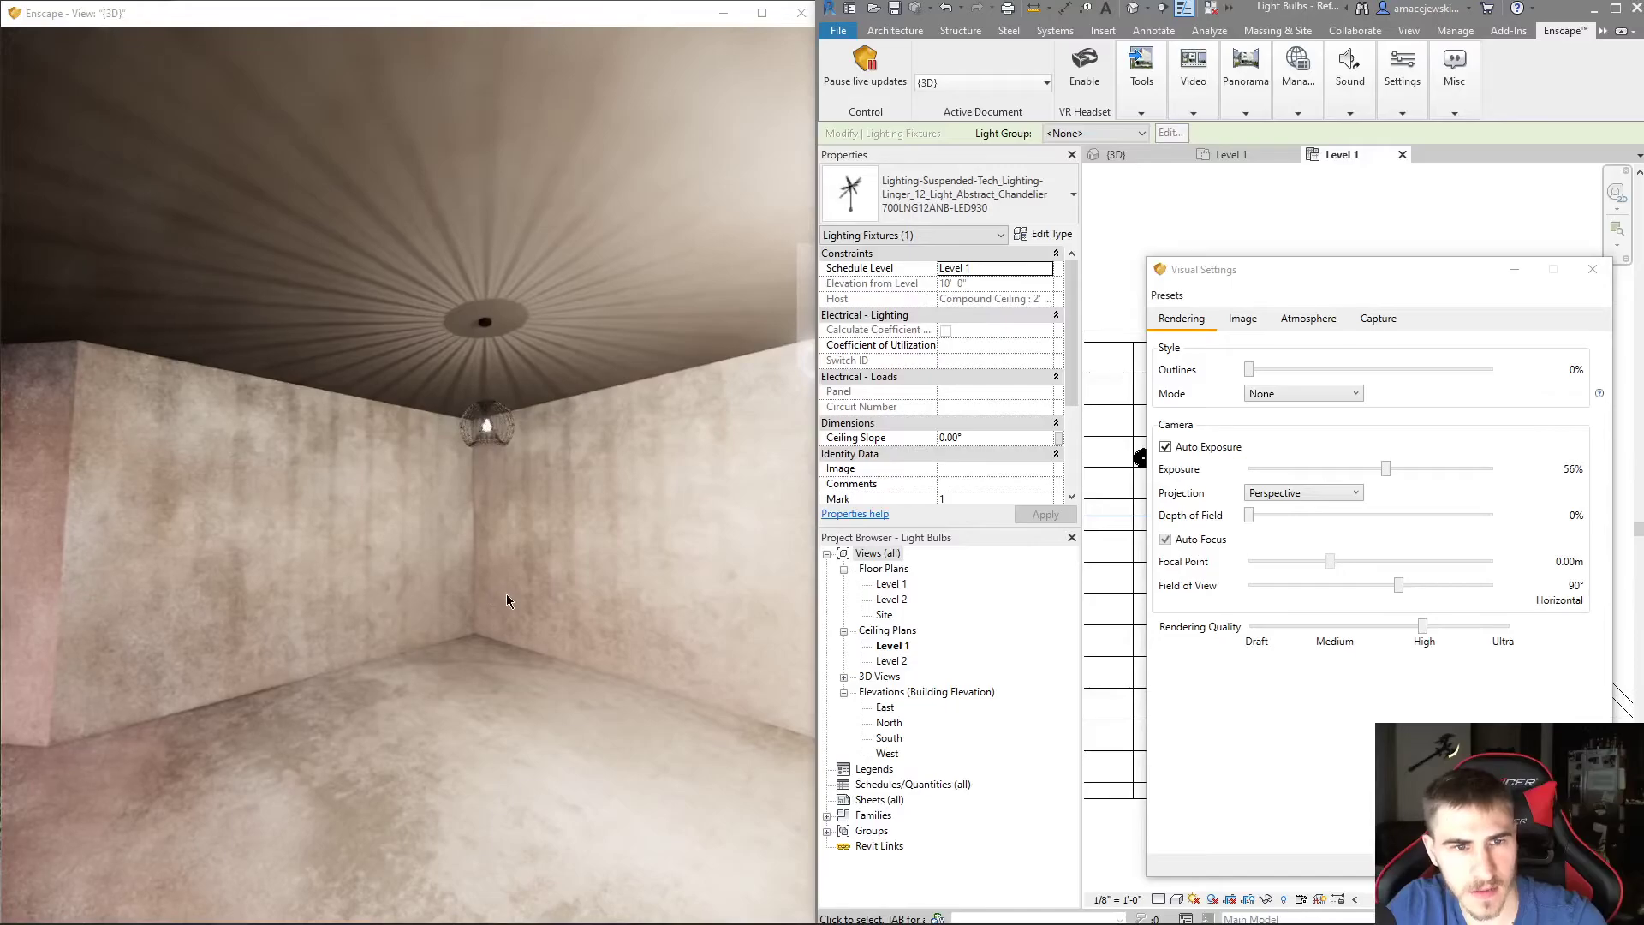
pyautogui.moveTo(797, 339)
pyautogui.click(749, 390)
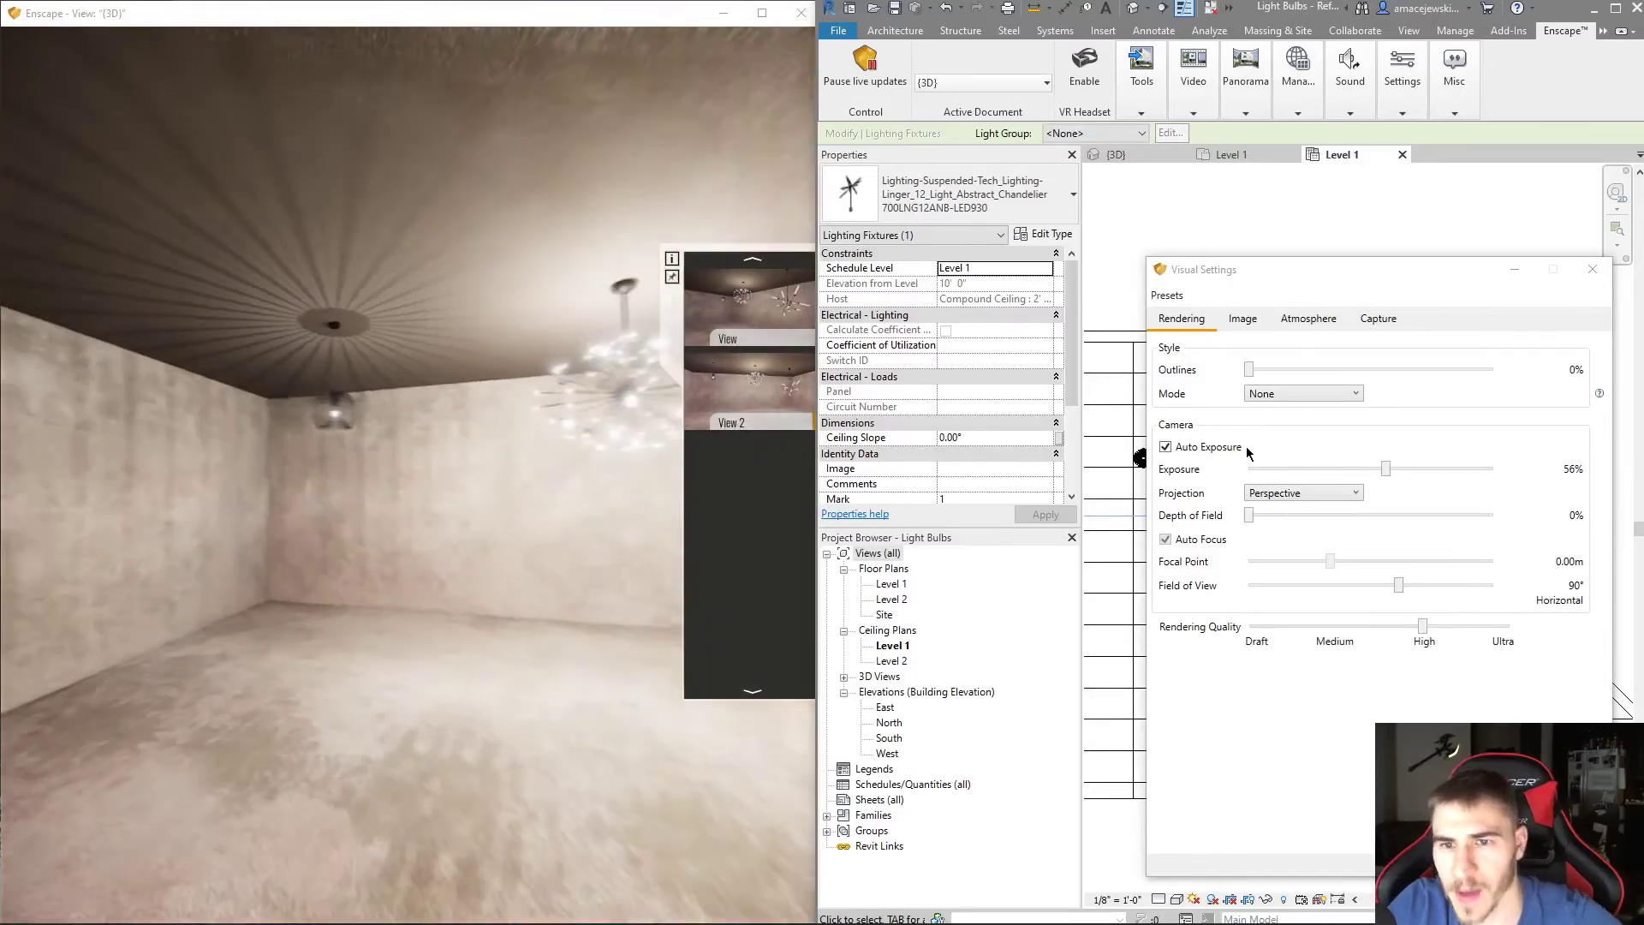
pyautogui.click(1165, 446)
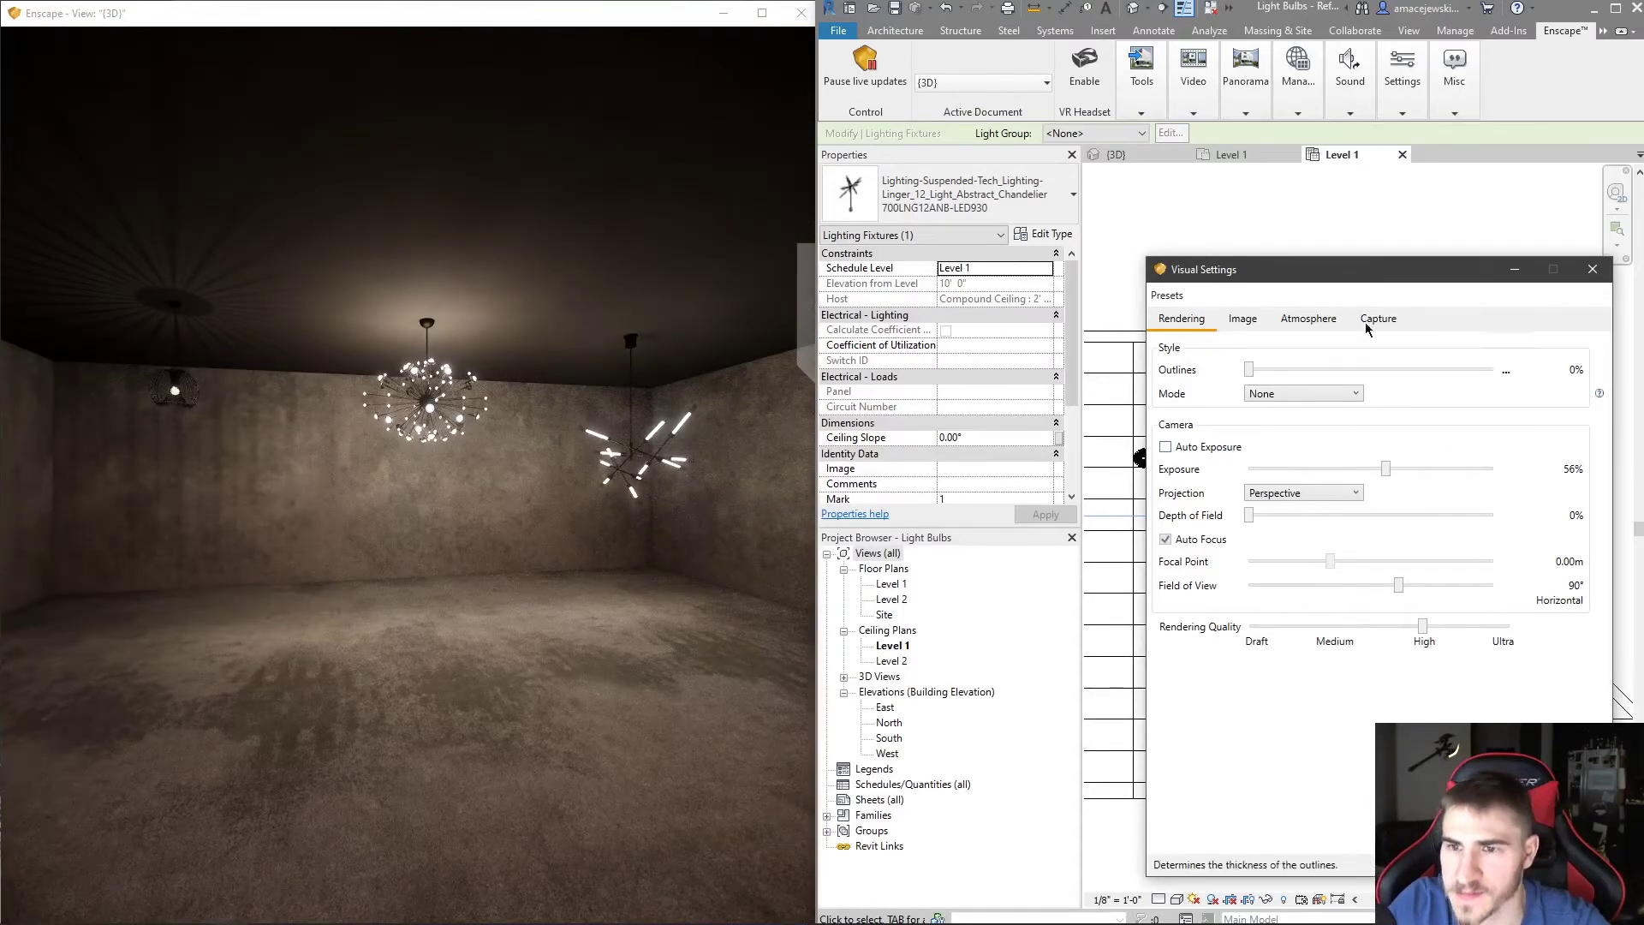
# Set Artificial Light Brightness on the Atmosphere tab to 115%
pyautogui.click(1322, 332)
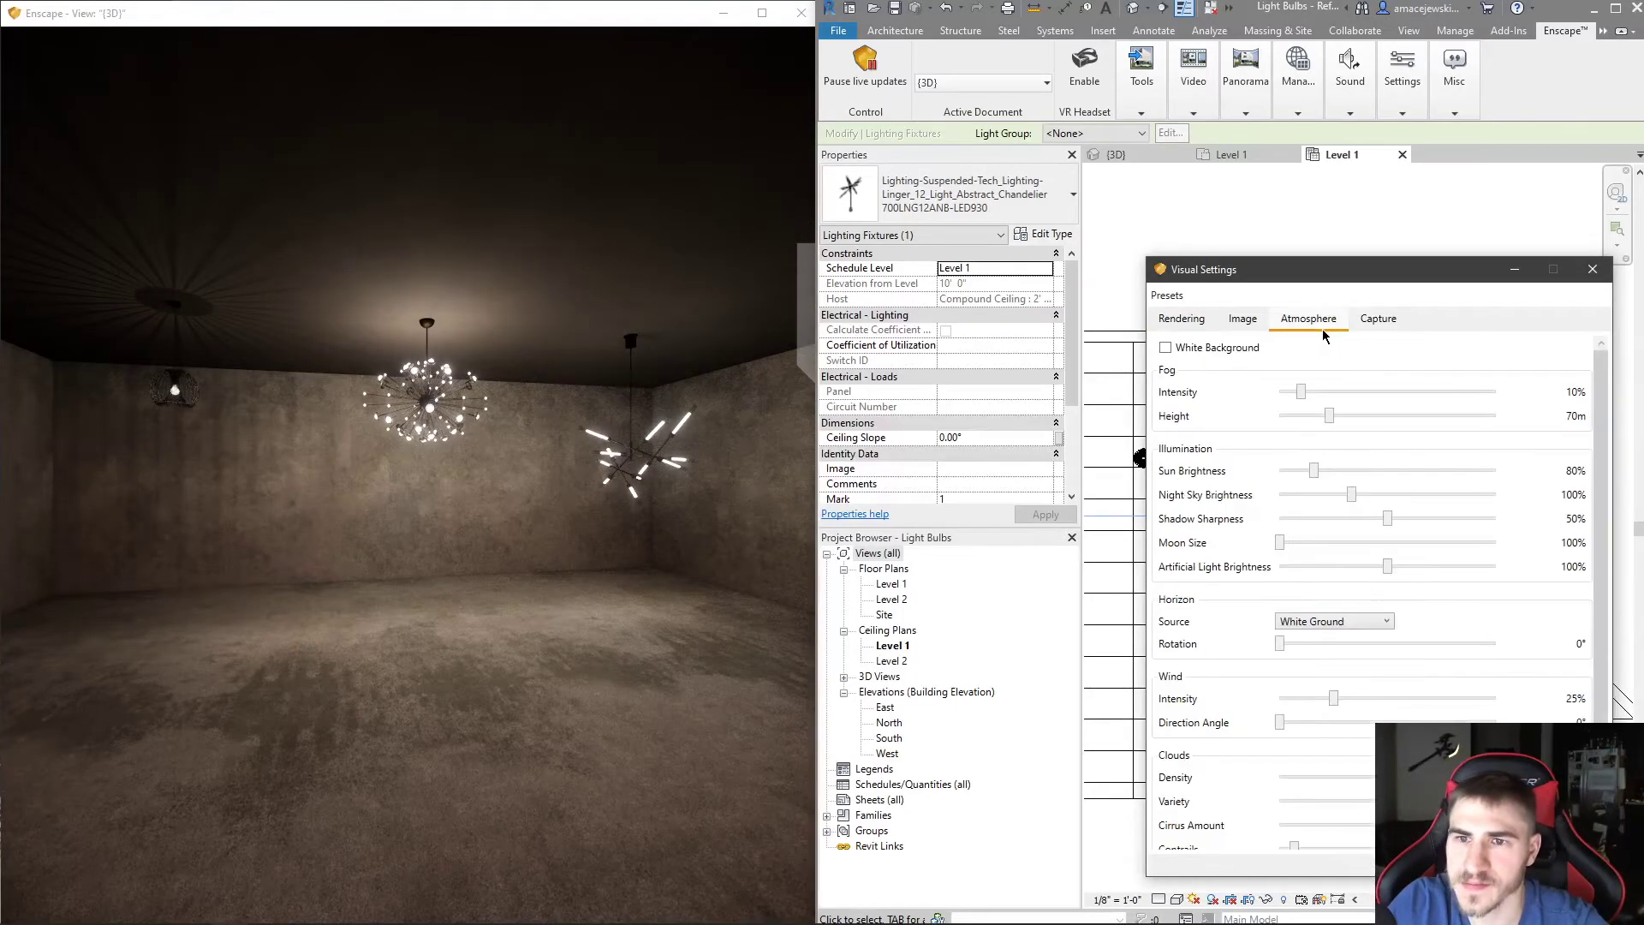
pyautogui.click(1378, 318)
pyautogui.click(1242, 318)
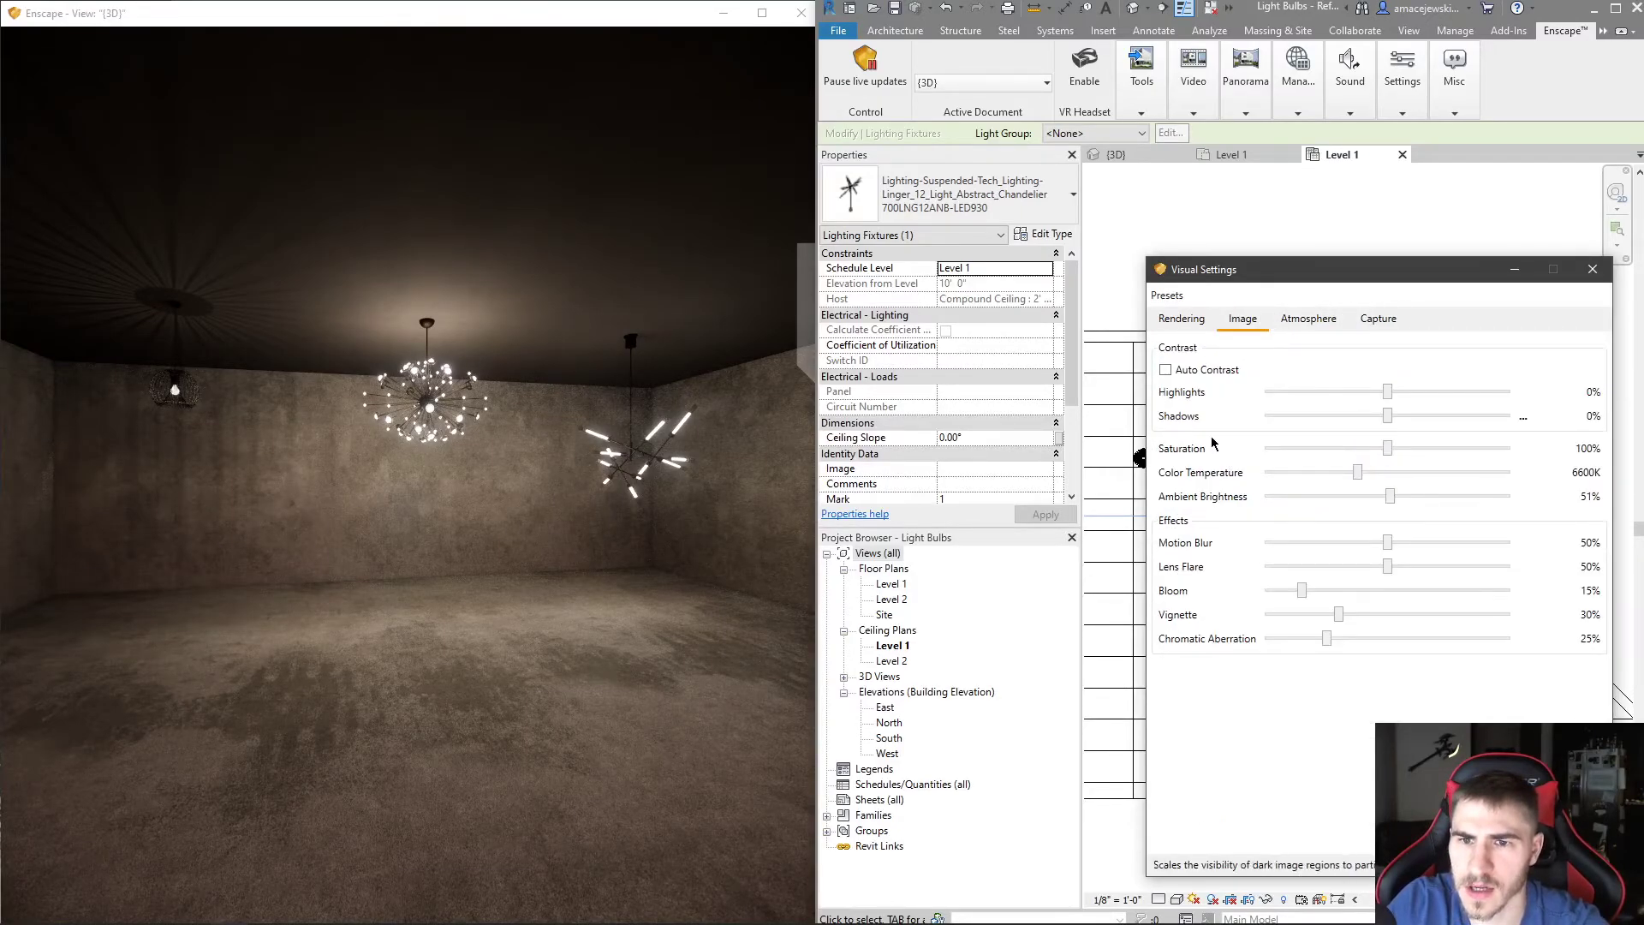
pyautogui.click(1297, 327)
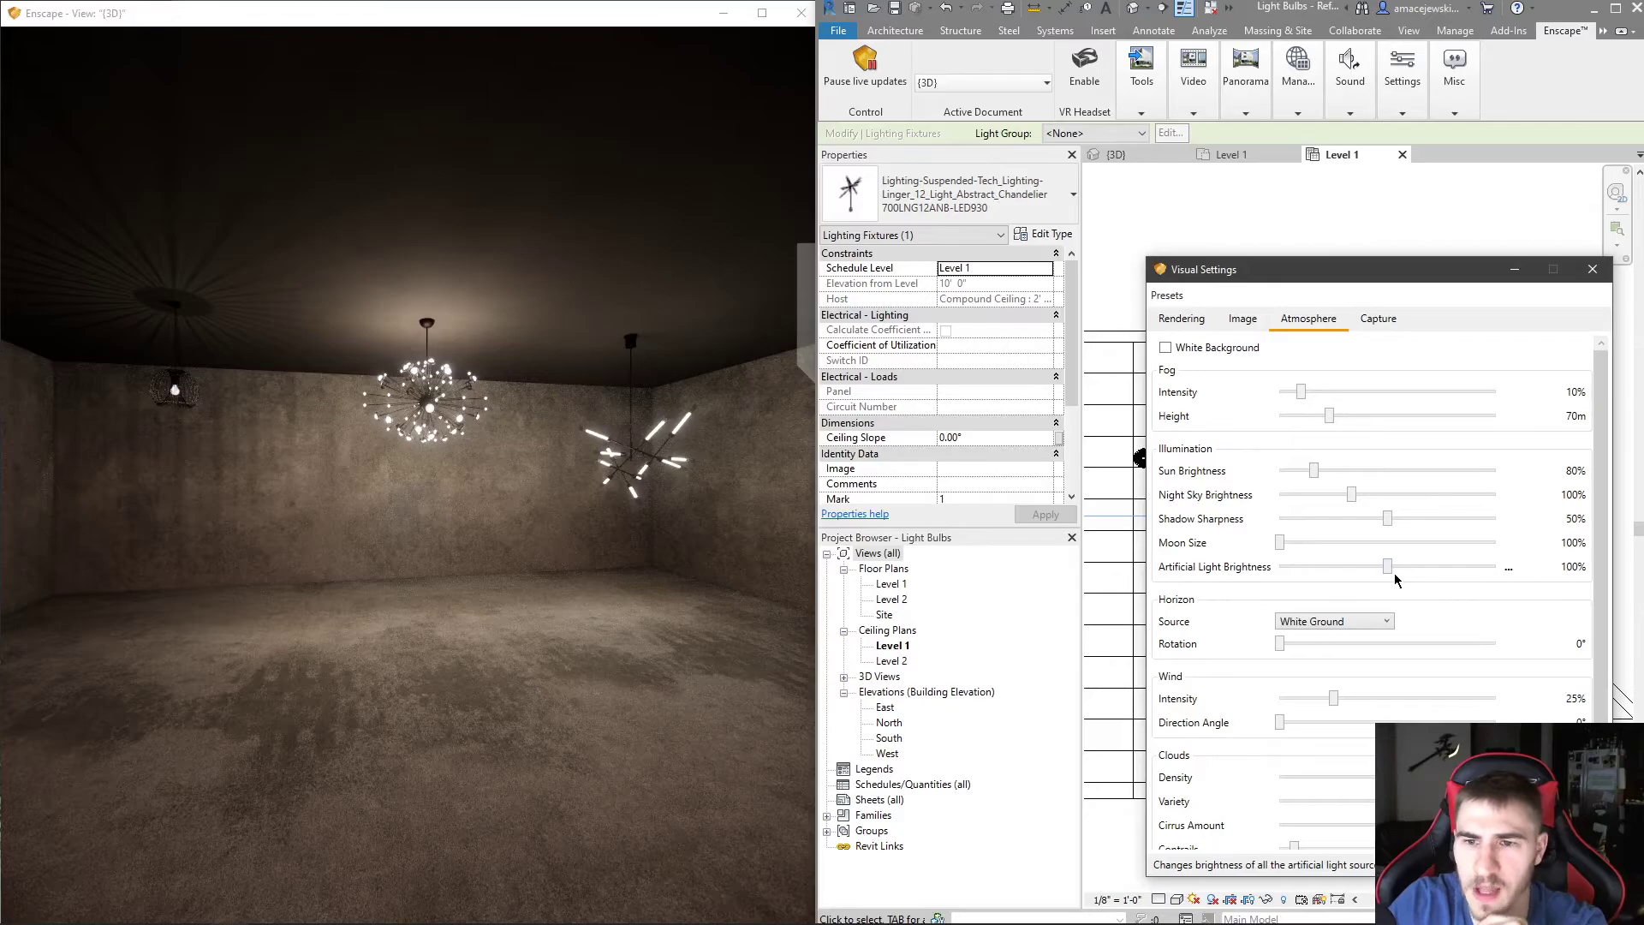
pyautogui.moveTo(1395, 579); pyautogui.dragTo(1458, 574)
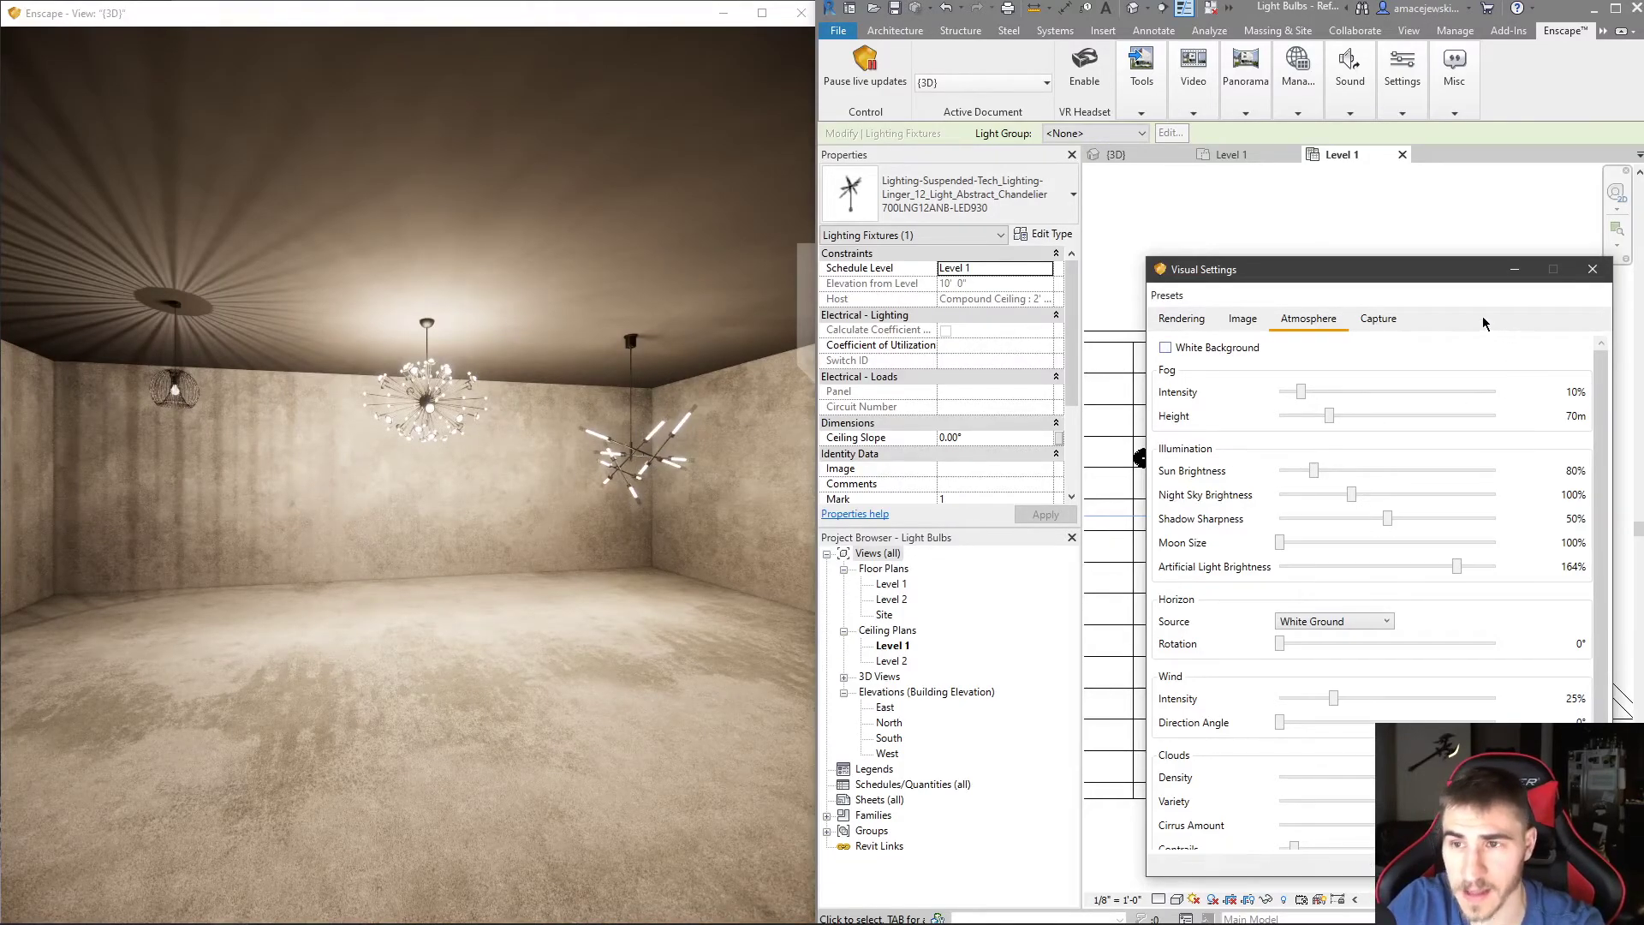
pyautogui.moveTo(1456, 566); pyautogui.dragTo(1404, 567)
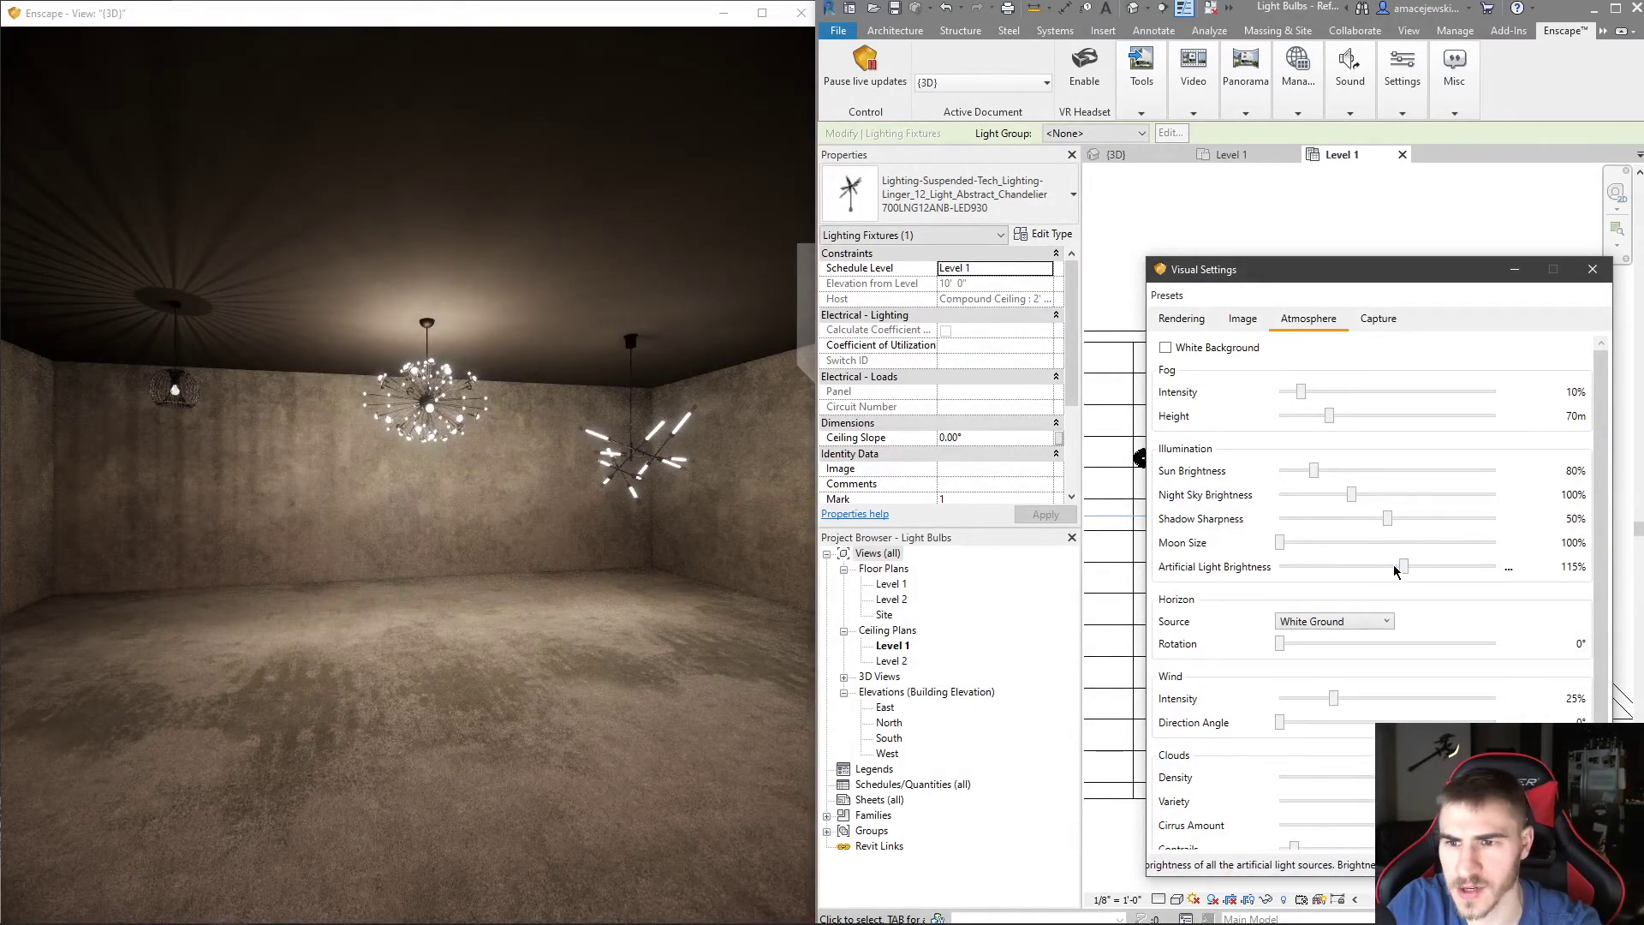
pyautogui.click(1242, 318)
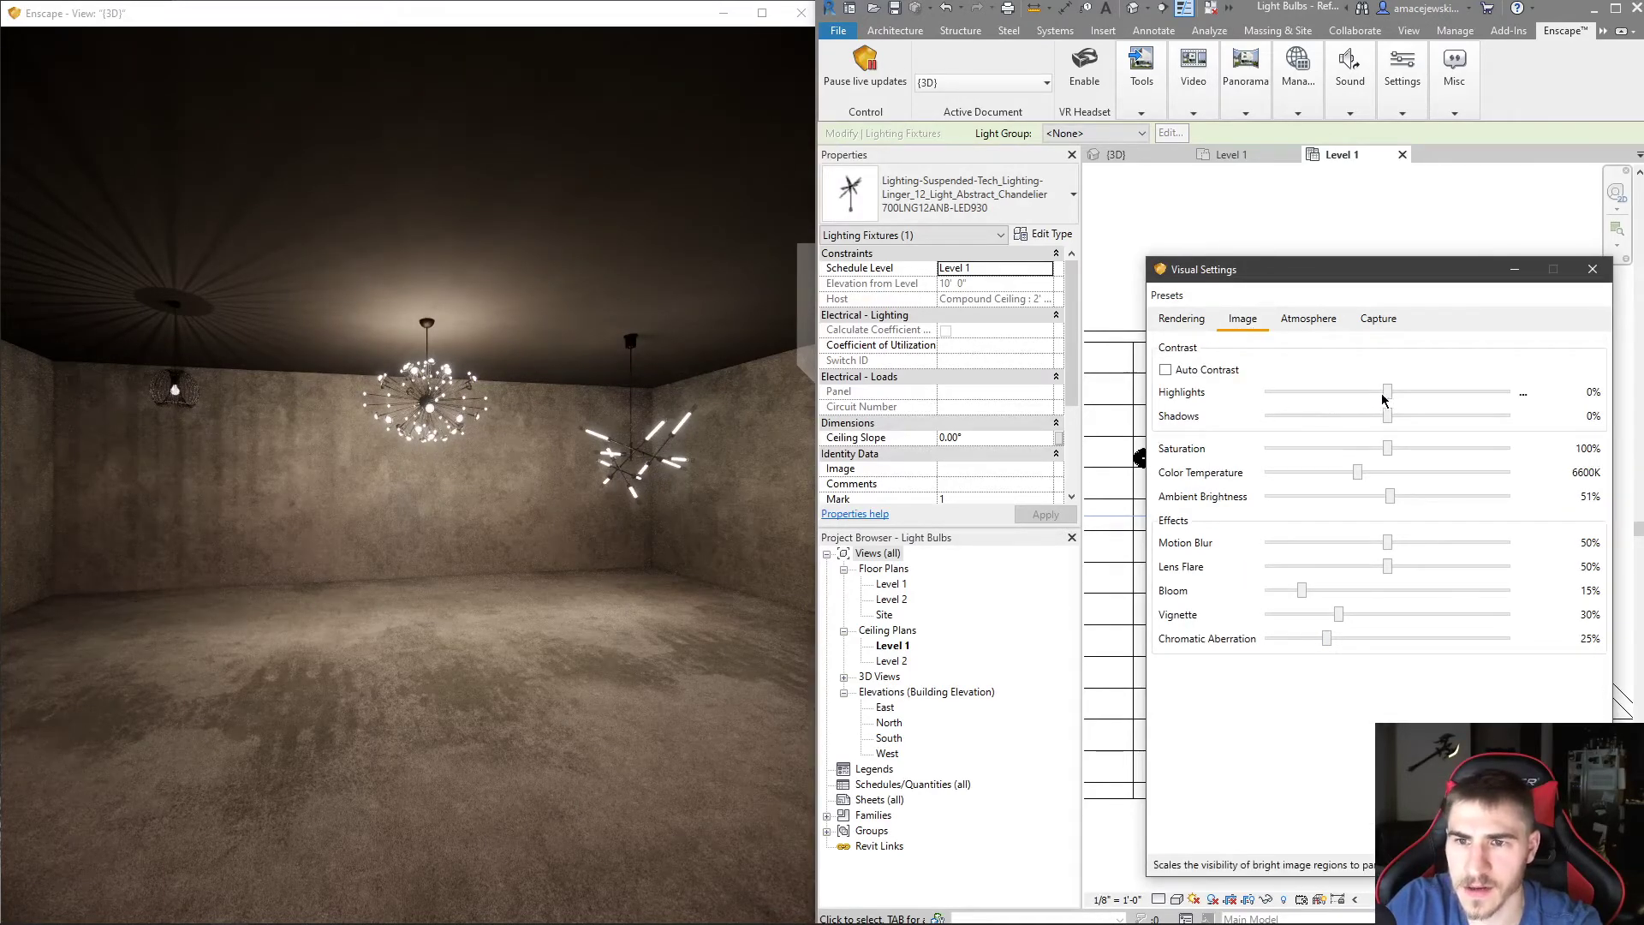
# Adjust highlights, raise the Vignette to 70%, and maximize the Enscape render full screen
pyautogui.moveTo(1387, 396)
pyautogui.mouseDown()
pyautogui.moveTo(1455, 399)
pyautogui.moveTo(1313, 397)
pyautogui.moveTo(1375, 392)
pyautogui.moveTo(1411, 417)
pyautogui.moveTo(1333, 416)
pyautogui.moveTo(1387, 416)
pyautogui.mouseUp()
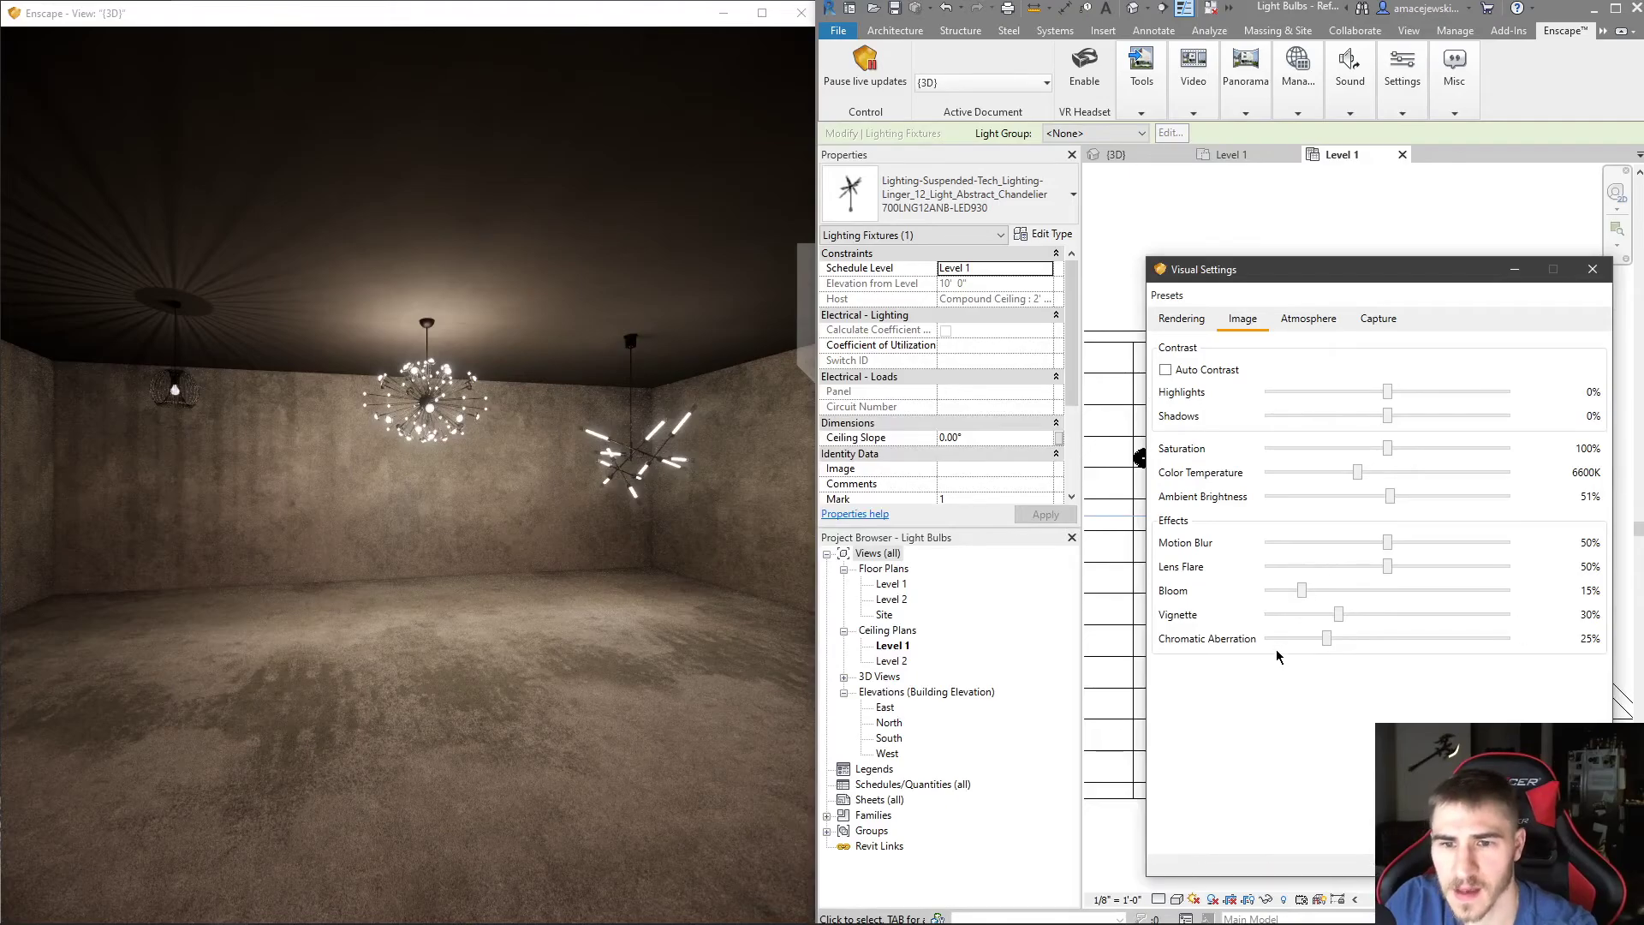
pyautogui.moveTo(1339, 616); pyautogui.dragTo(1437, 625)
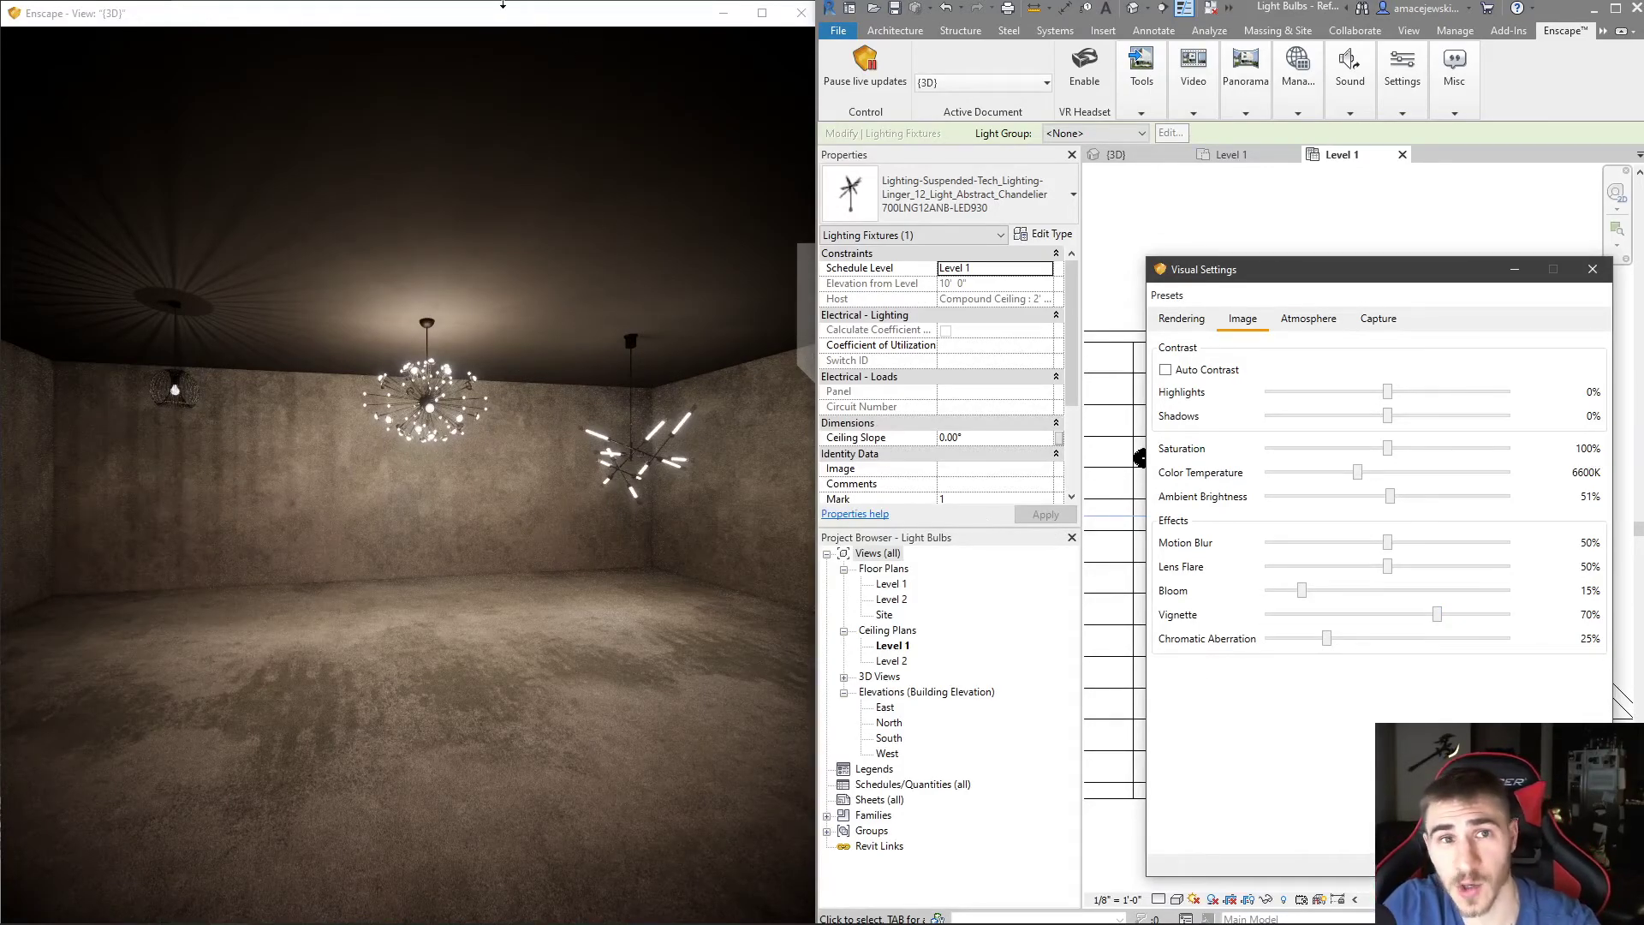
pyautogui.doubleClick(503, 4)
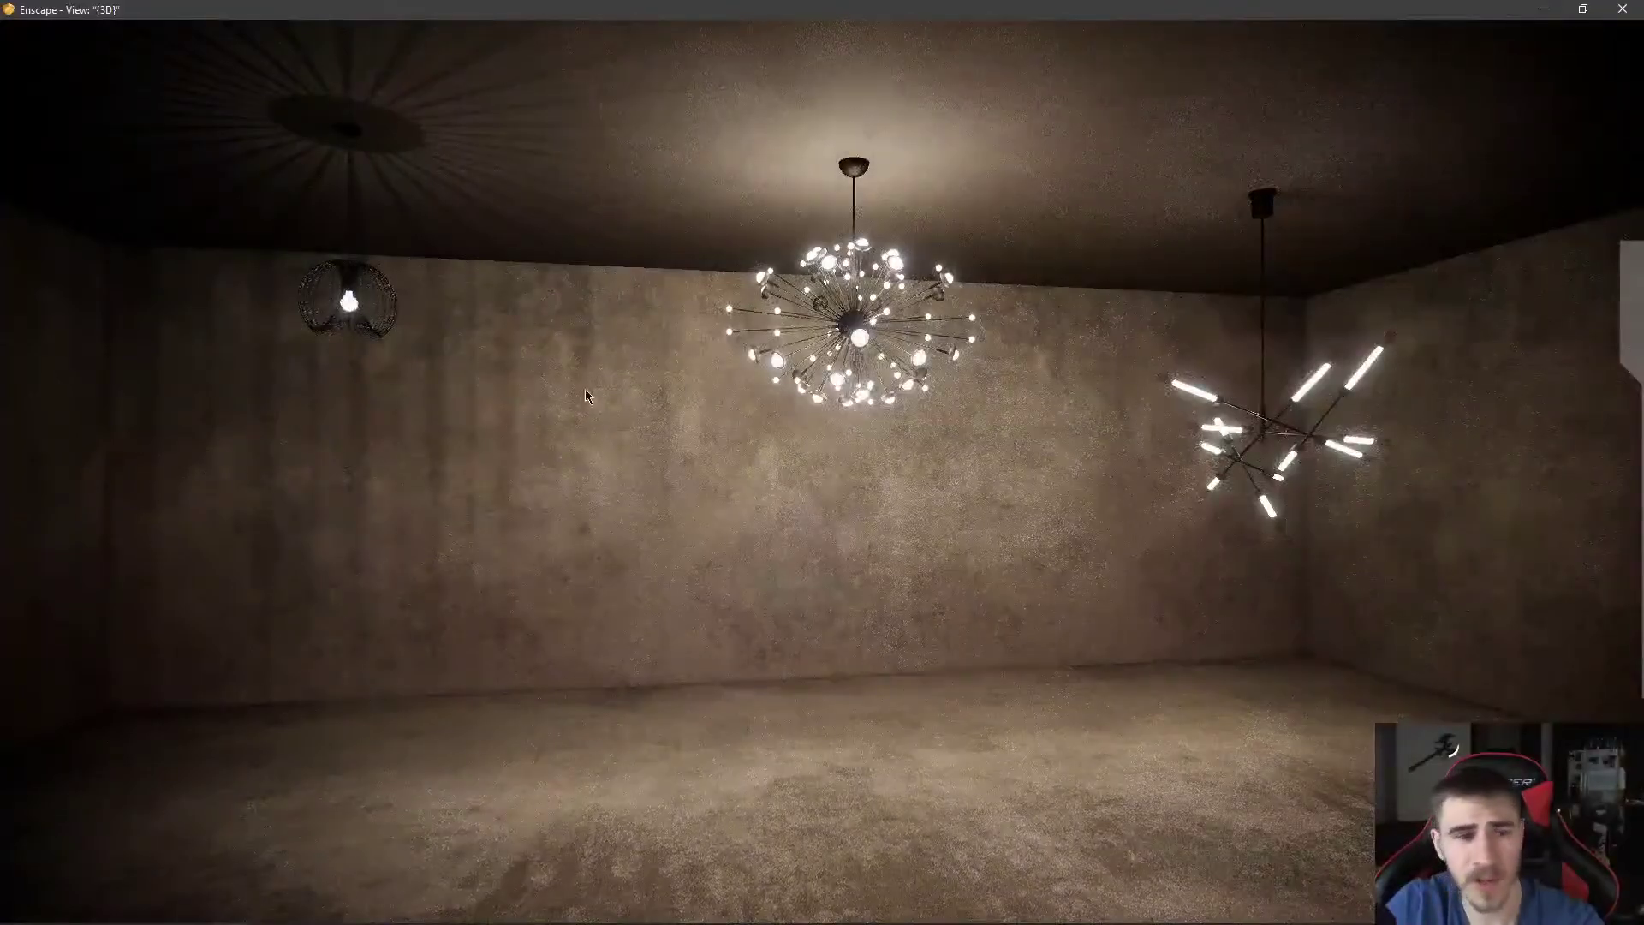